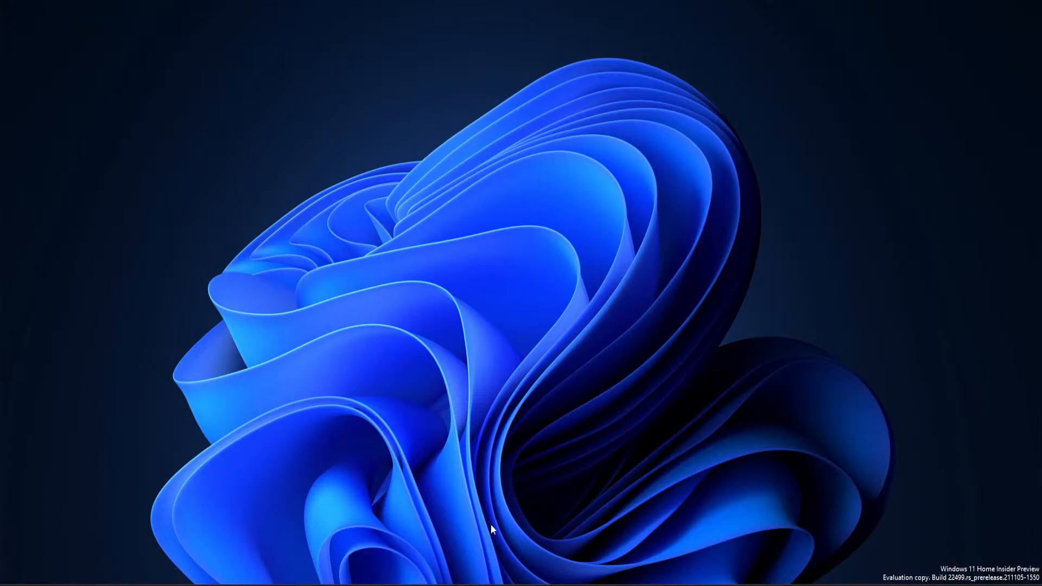
- Switch to 3ds Max with the Patio stream.max scene, clear the selection and examine the patio layout in the top view
{"action": "left_click", "coordinate": [481, 581]}
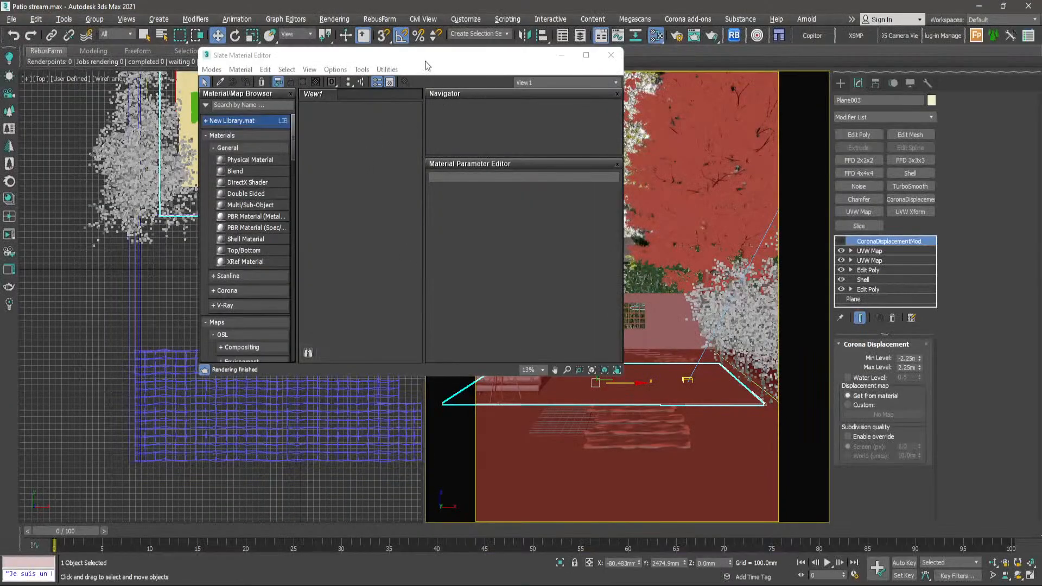
{"action": "left_click_drag", "start_coordinate": [425, 65], "coordinate": [708, 120]}
{"action": "left_click", "coordinate": [845, 111]}
{"action": "left_click", "coordinate": [311, 185]}
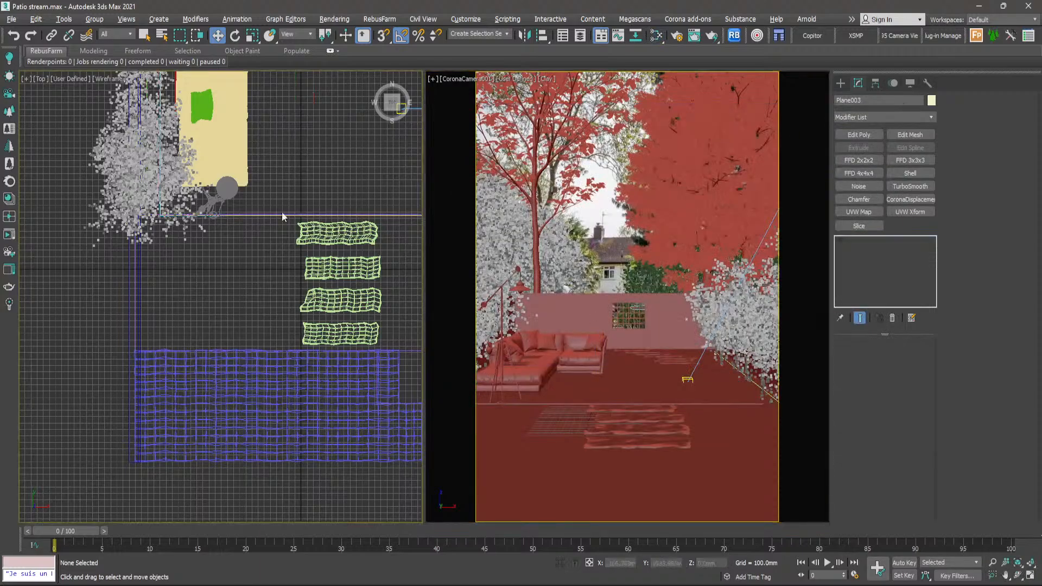
{"action": "scroll", "coordinate": [285, 216], "scroll_direction": "down", "scroll_amount": 4}
{"action": "middle_click_drag", "start_coordinate": [291, 221], "coordinate": [283, 259]}
{"action": "scroll", "coordinate": [282, 239], "scroll_direction": "up", "scroll_amount": 4}
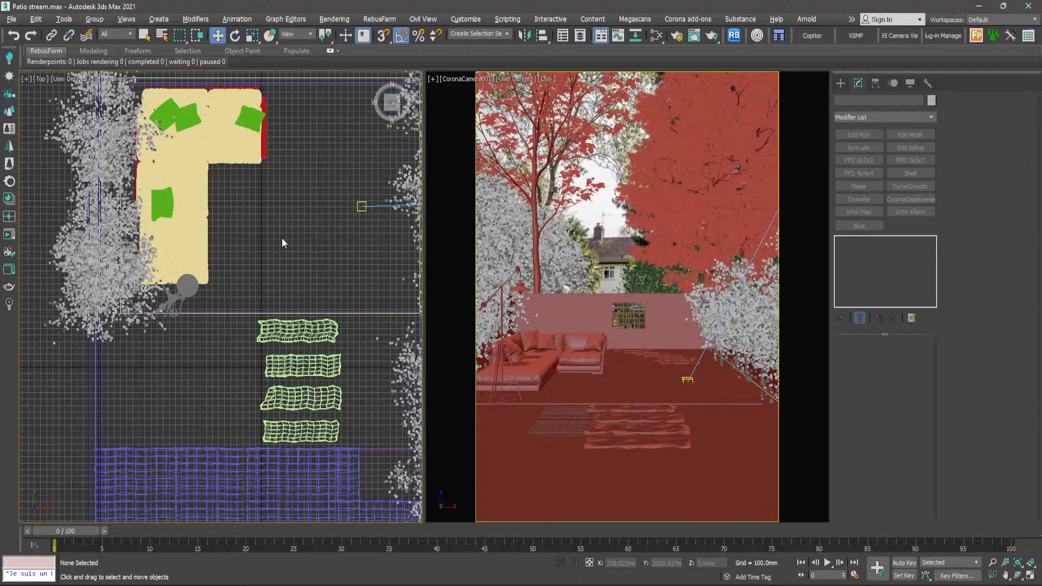
{"action": "scroll", "coordinate": [282, 238], "scroll_direction": "down", "scroll_amount": 3}
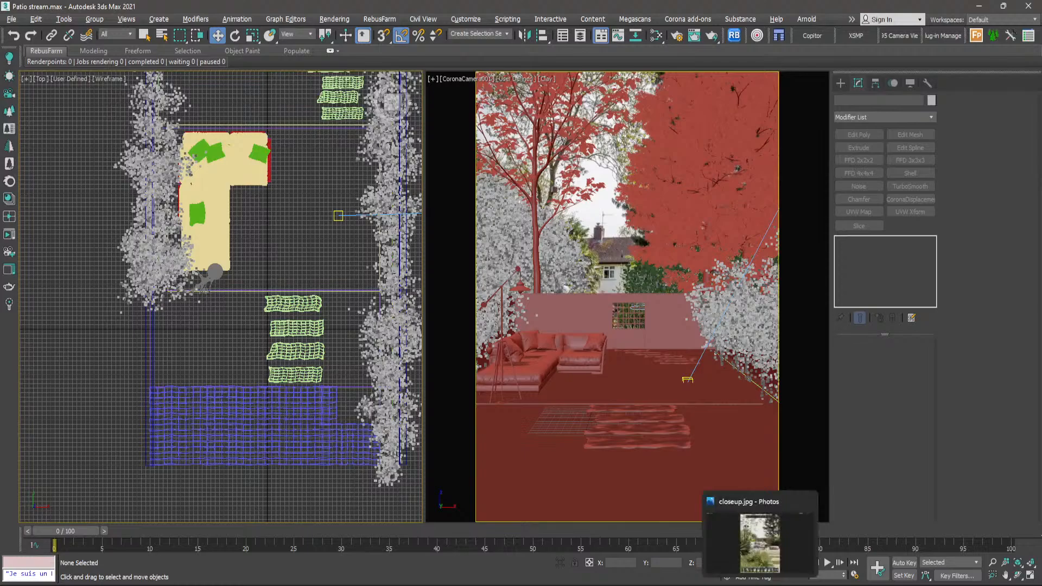
- Switch to Photos and look through the garden reference photo and the close-up render
{"action": "left_click", "coordinate": [760, 585]}
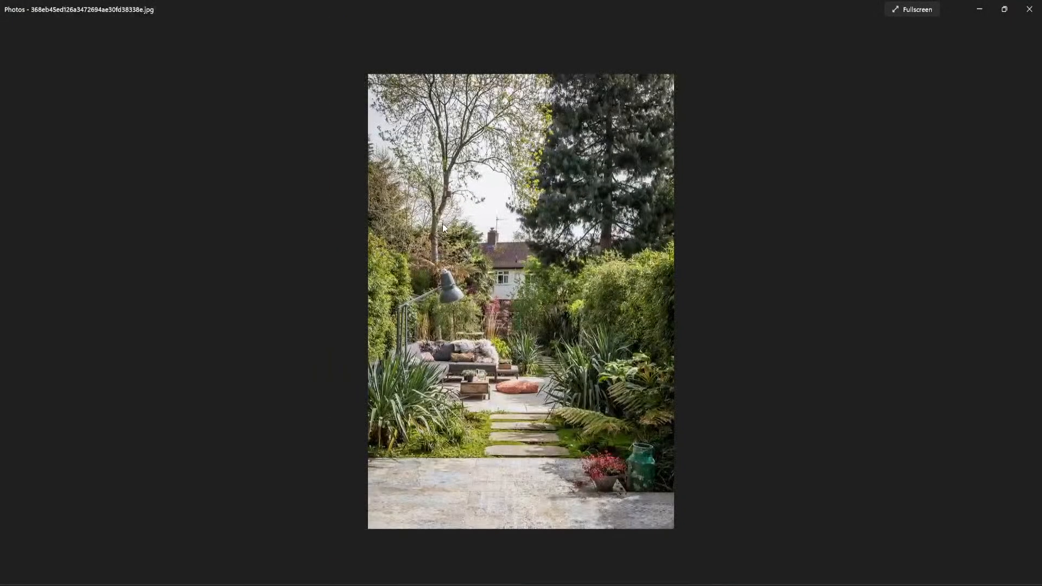
{"action": "key", "text": "Right"}
{"action": "key", "text": "Right"}
{"action": "key", "text": "Right"}
{"action": "key", "text": "Left"}
{"action": "key", "text": "Left"}
{"action": "key", "text": "Left"}
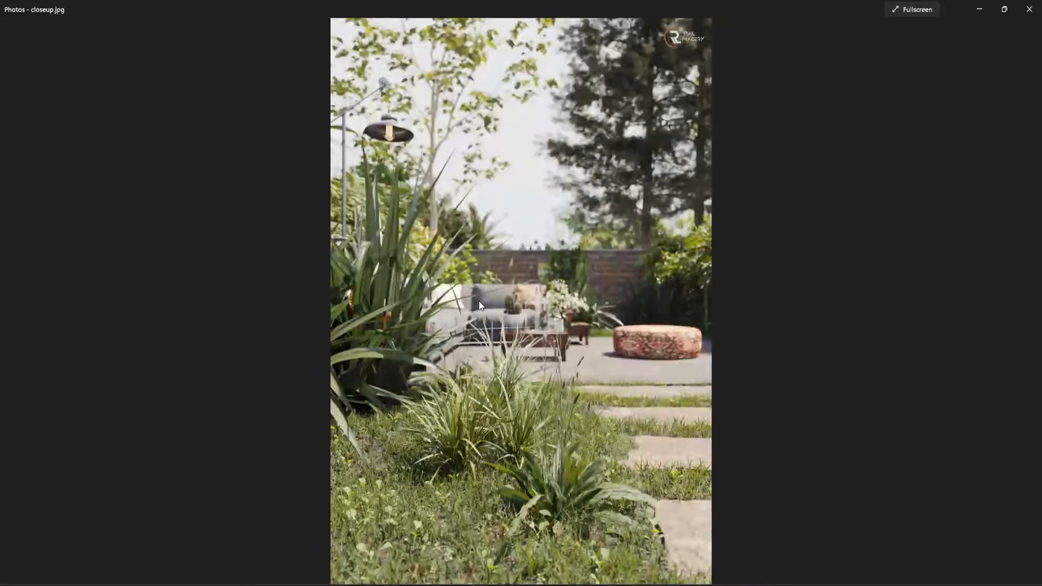
- Browse the patio render images, comparing the raw render, the wirecolor pass and the final render_jpg
{"action": "key", "text": "Right"}
{"action": "key", "text": "Right"}
{"action": "key", "text": "Right"}
{"action": "key", "text": "Right"}
{"action": "key", "text": "Right"}
{"action": "key", "text": "Right"}
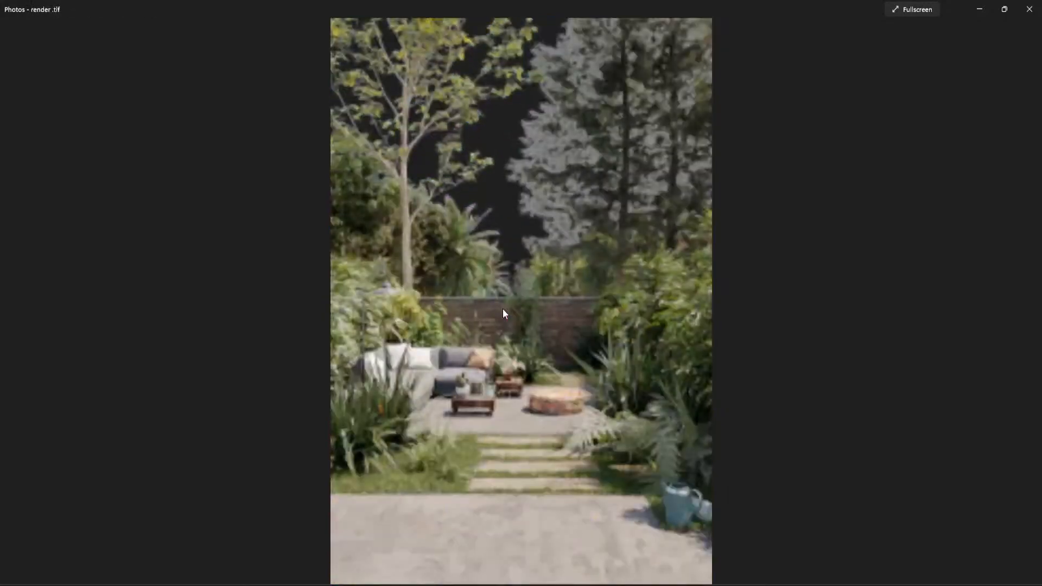
{"action": "key", "text": "Left"}
{"action": "key", "text": "Right"}
{"action": "key", "text": "Right"}
{"action": "key", "text": "Right"}
{"action": "key", "text": "Right"}
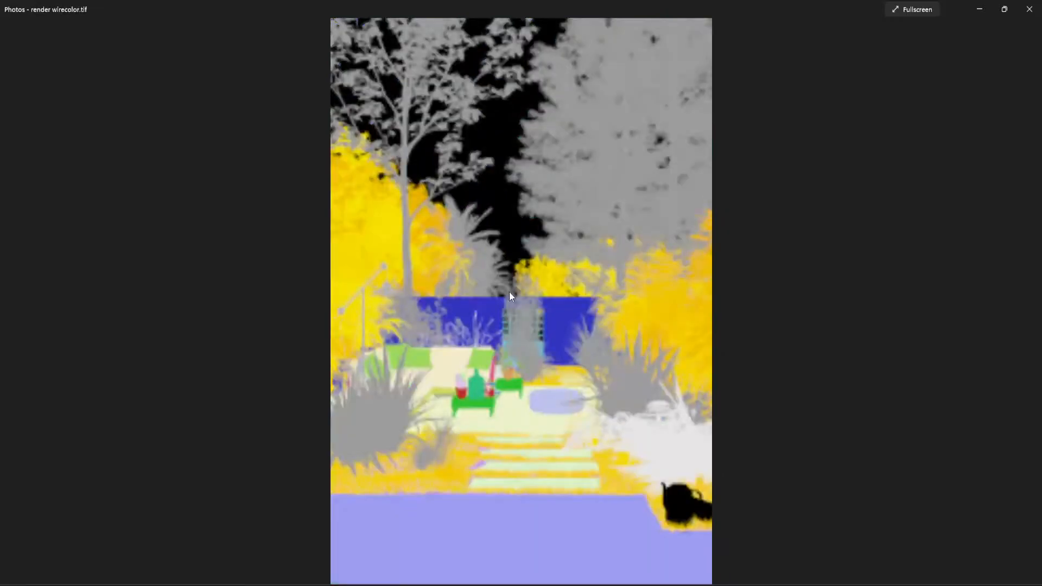
{"action": "key", "text": "Left"}
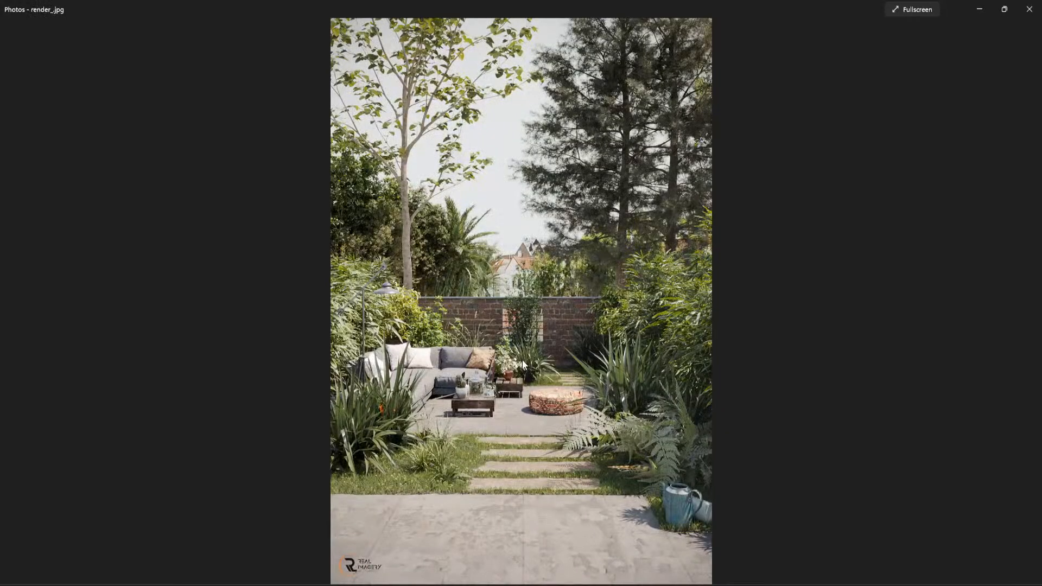
- Examine the seating area, stepping stones and lawn of the final patio render up close
{"action": "scroll", "coordinate": [521, 371], "scroll_direction": "up", "scroll_amount": 3}
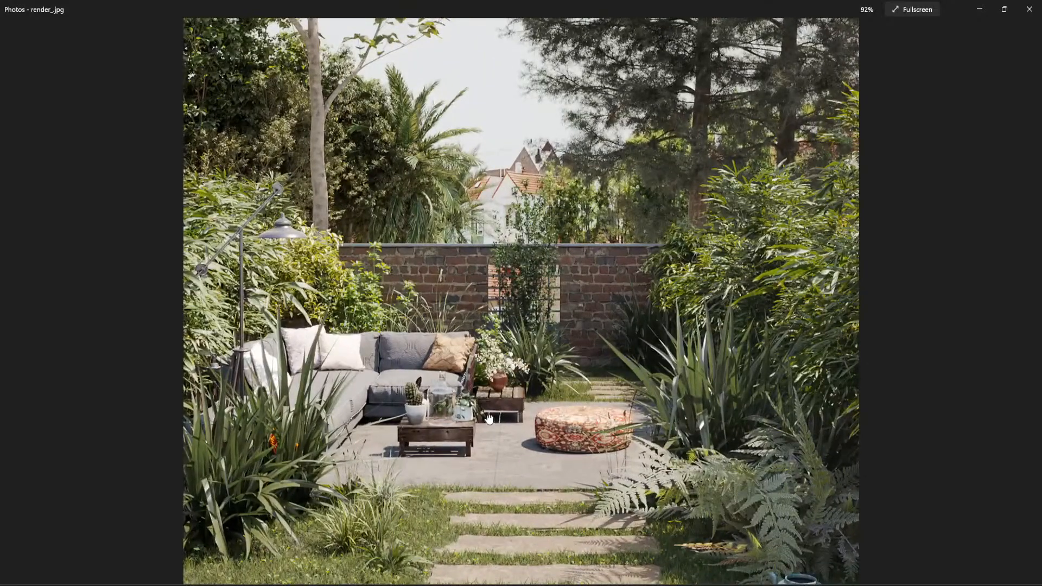
{"action": "left_click_drag", "start_coordinate": [489, 418], "coordinate": [473, 318]}
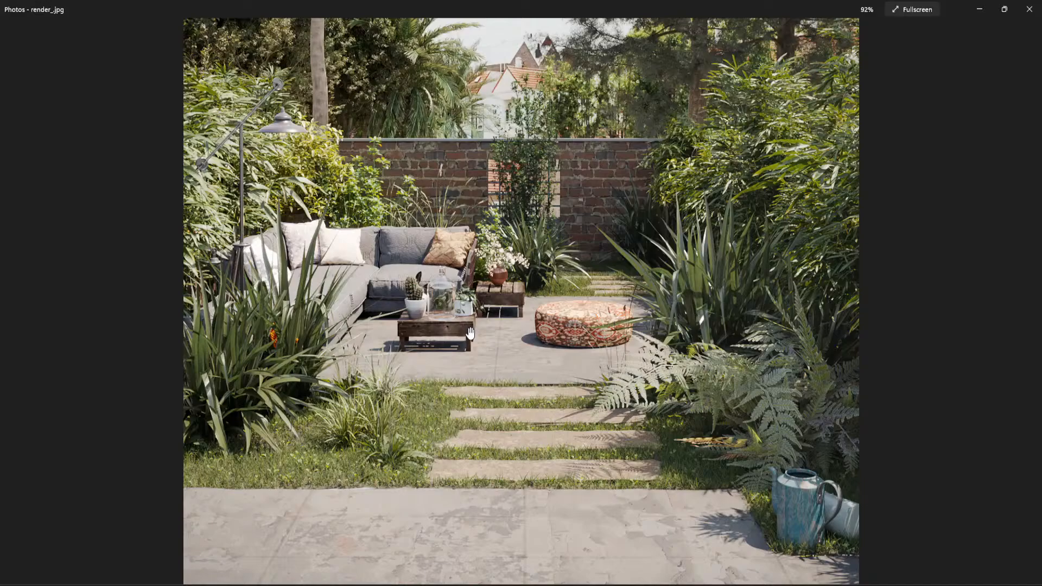
{"action": "scroll", "coordinate": [470, 333], "scroll_direction": "down", "scroll_amount": 4}
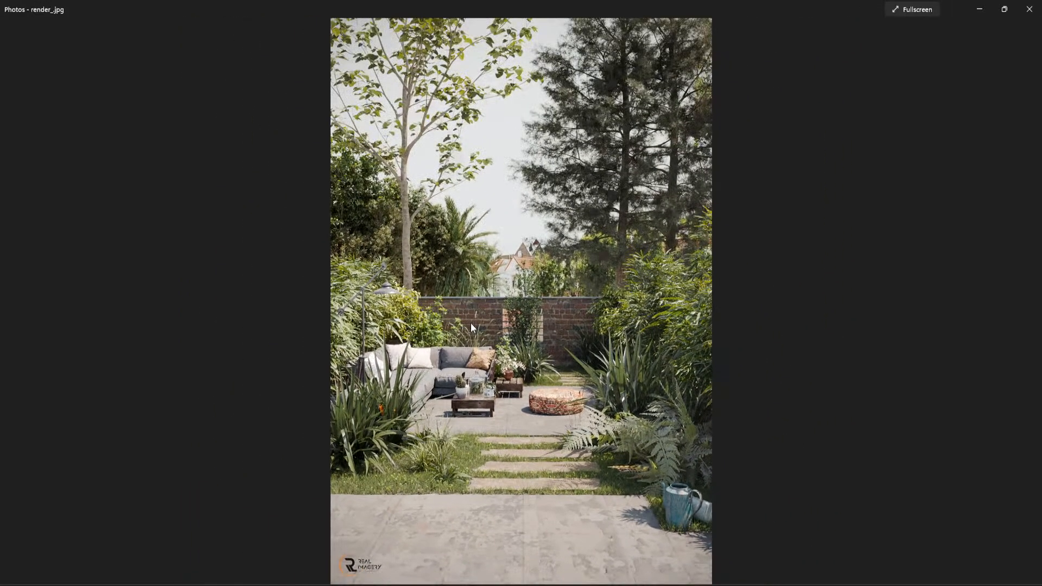
- Browse to the closeup_CMasking_ID pass, examine the original garden reference photo in detail, and return to 3ds Max
{"action": "key", "text": "Right"}
{"action": "key", "text": "Right"}
{"action": "key", "text": "Right"}
{"action": "key", "text": "Right"}
{"action": "key", "text": "Right"}
{"action": "key", "text": "Right"}
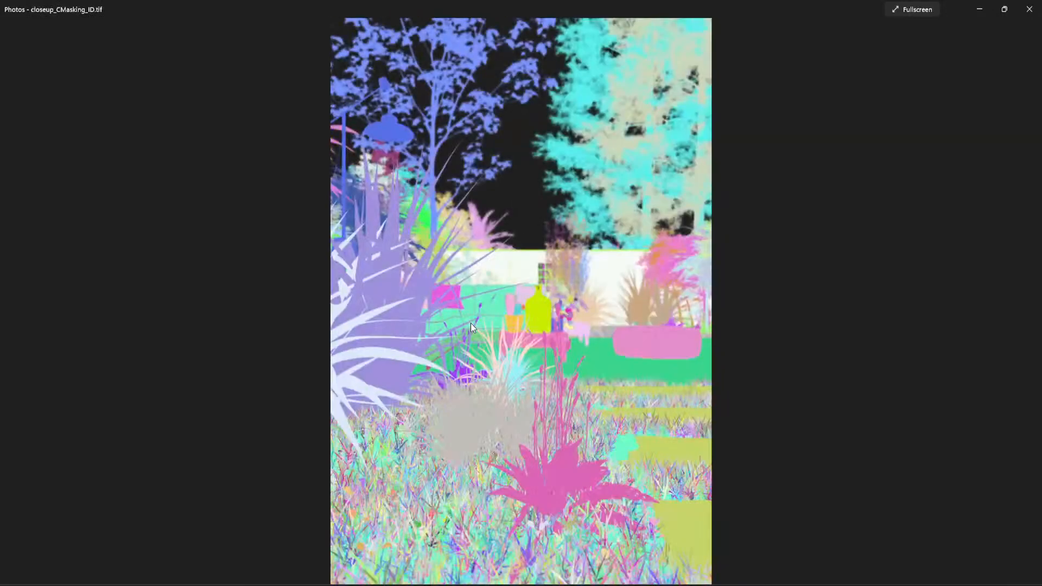
{"action": "scroll", "coordinate": [523, 387], "scroll_direction": "up", "scroll_amount": 5}
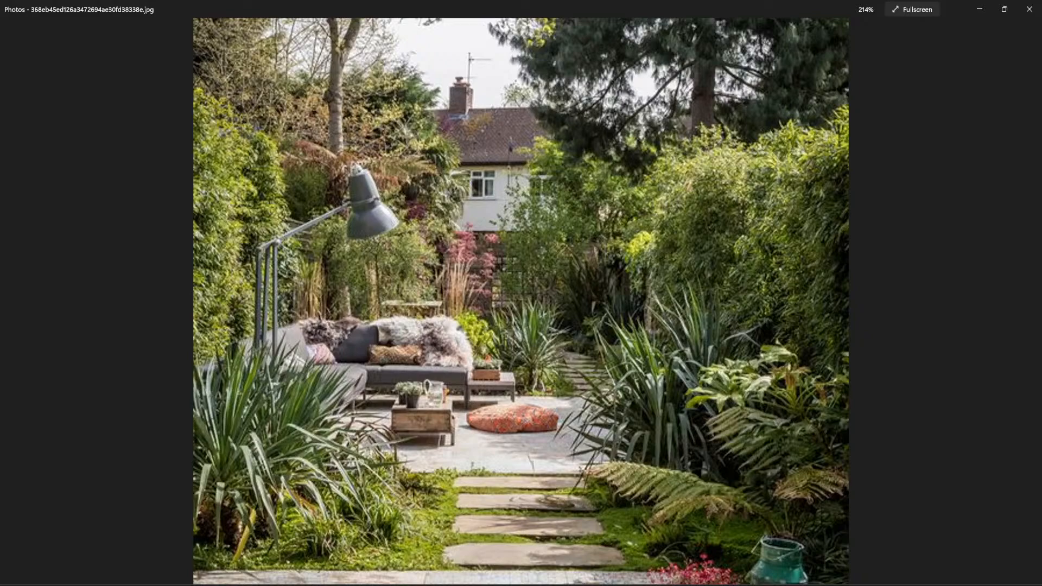
{"action": "key", "text": "alt+Tab"}
{"action": "scroll", "coordinate": [580, 339], "scroll_direction": "down", "scroll_amount": 5}
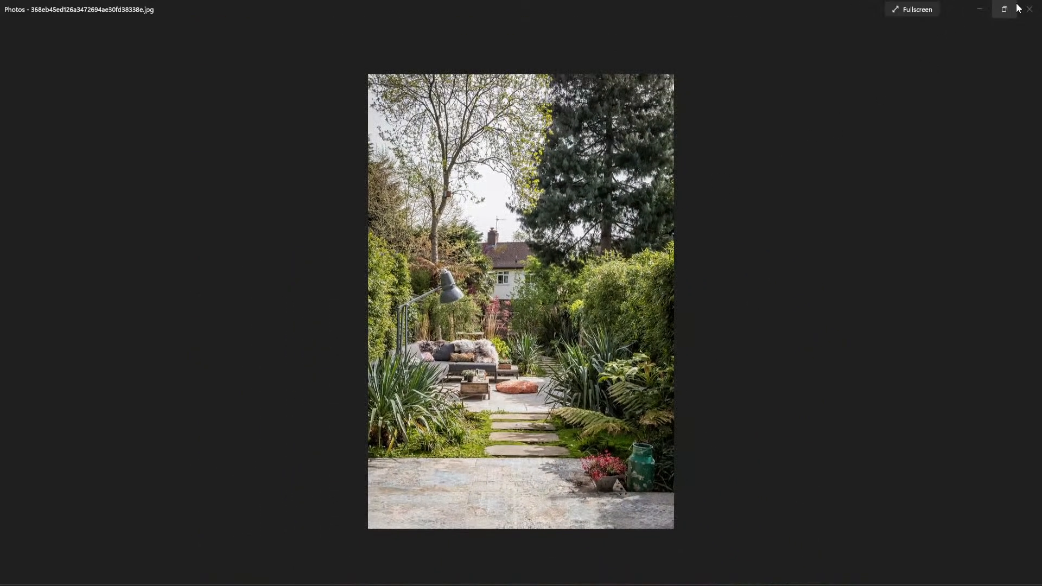
{"action": "left_click", "coordinate": [981, 10]}
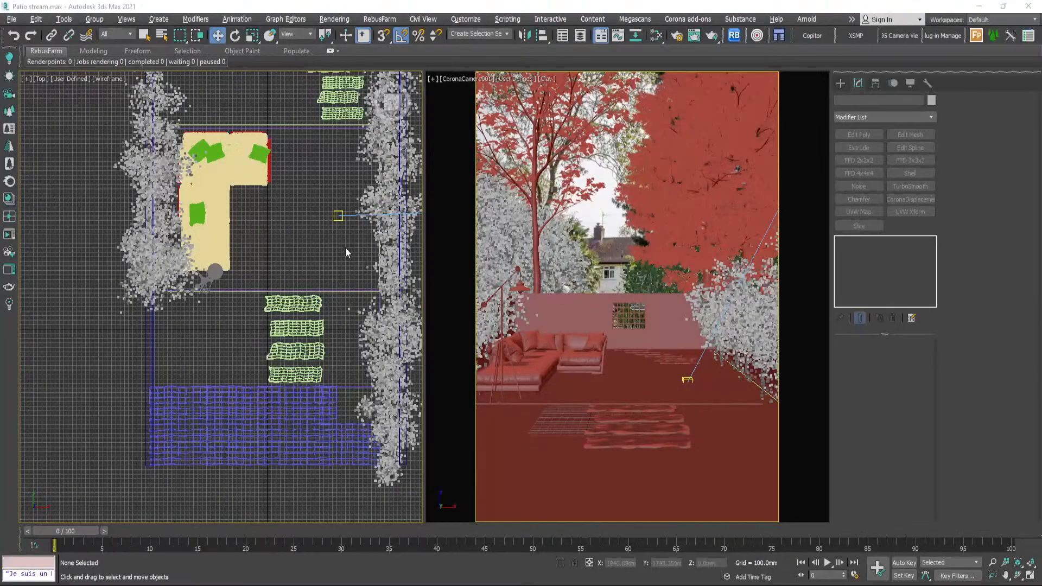
- Display edged faces over the clay shading in the camera viewport
{"action": "left_click", "coordinate": [142, 220]}
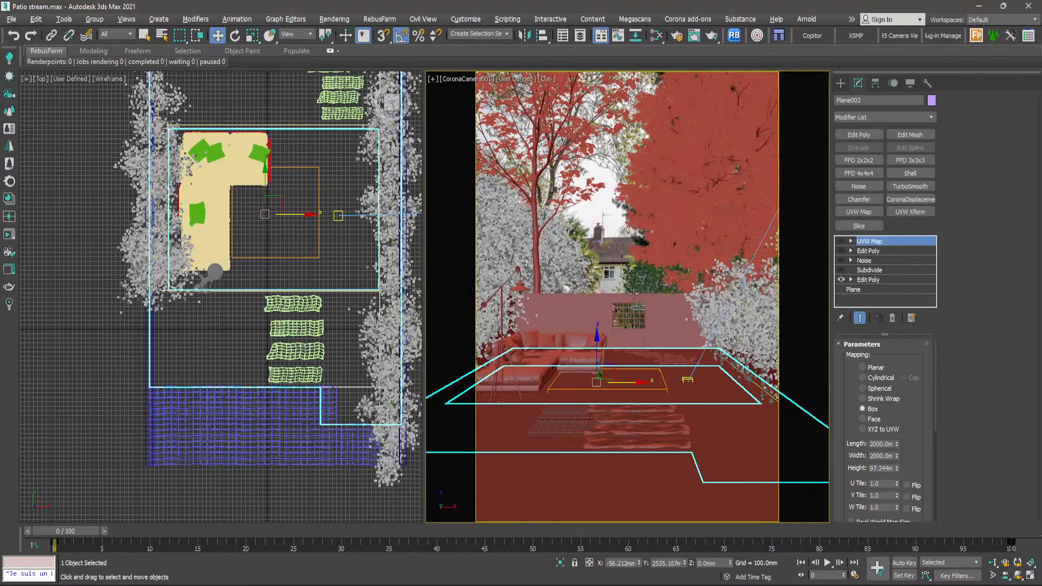
{"action": "left_click", "coordinate": [611, 243]}
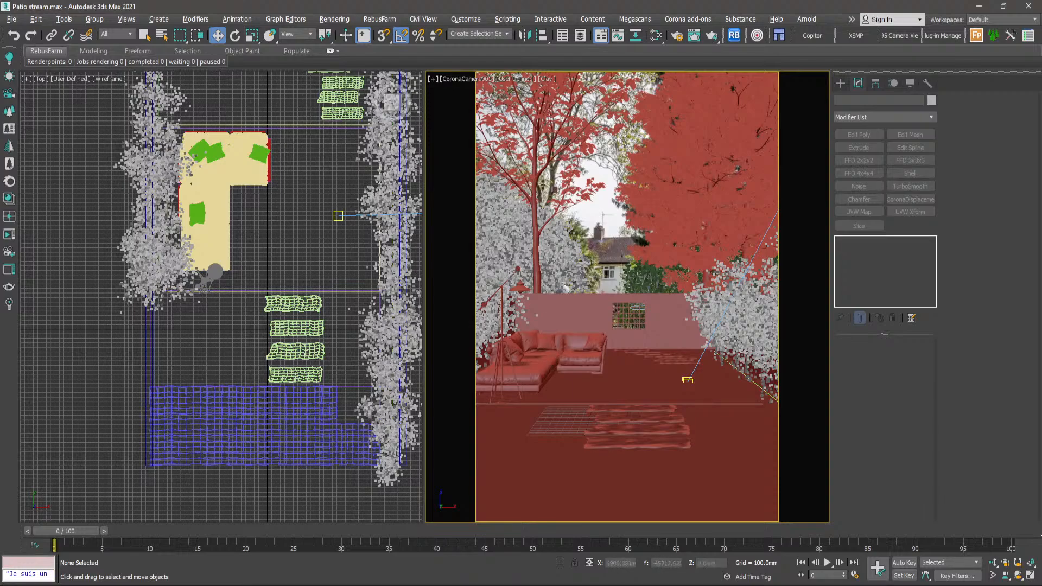
{"action": "left_click", "coordinate": [546, 78]}
{"action": "left_click", "coordinate": [579, 203]}
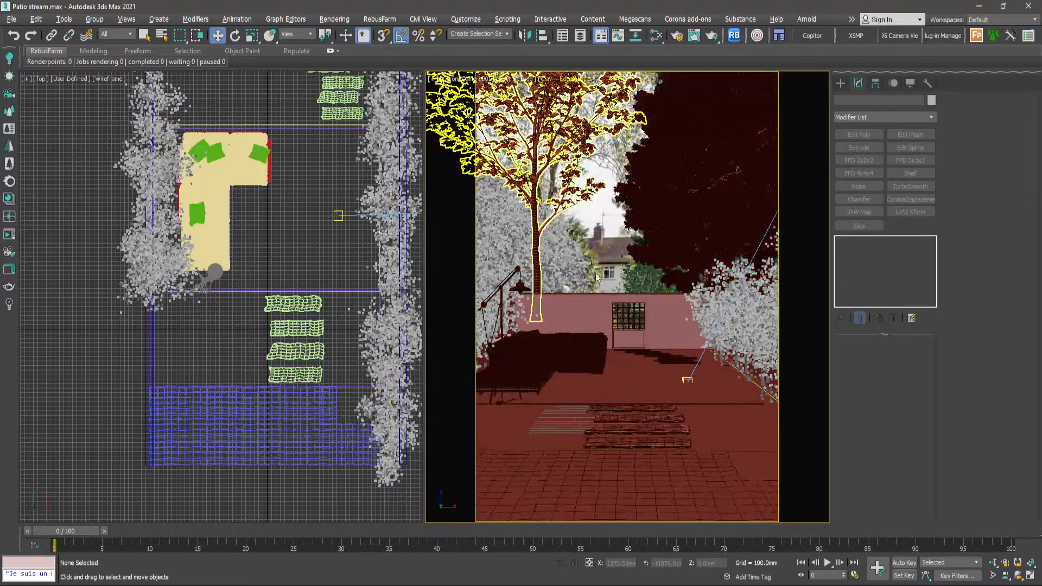
- Select the ground plane Plane002 and activate the Subdivide modifier in its stack, accepting the warning
{"action": "left_click", "coordinate": [552, 428]}
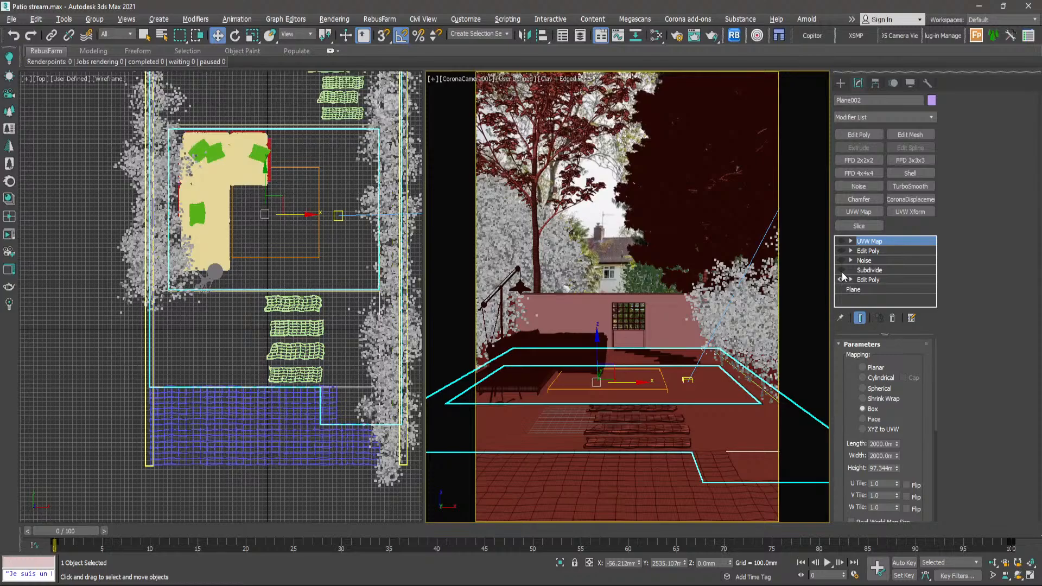
{"action": "left_click", "coordinate": [867, 271]}
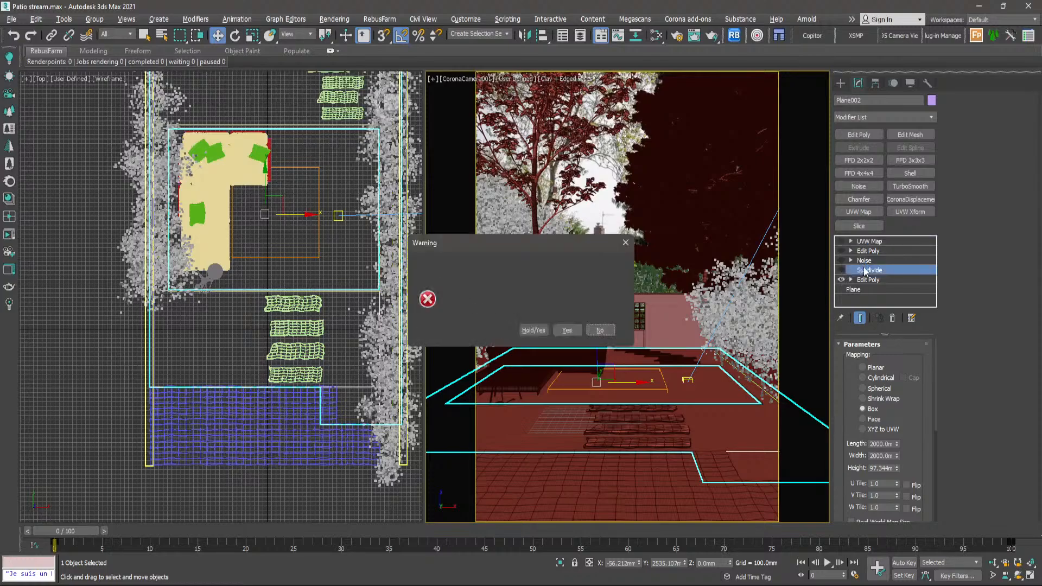
{"action": "left_click", "coordinate": [567, 330]}
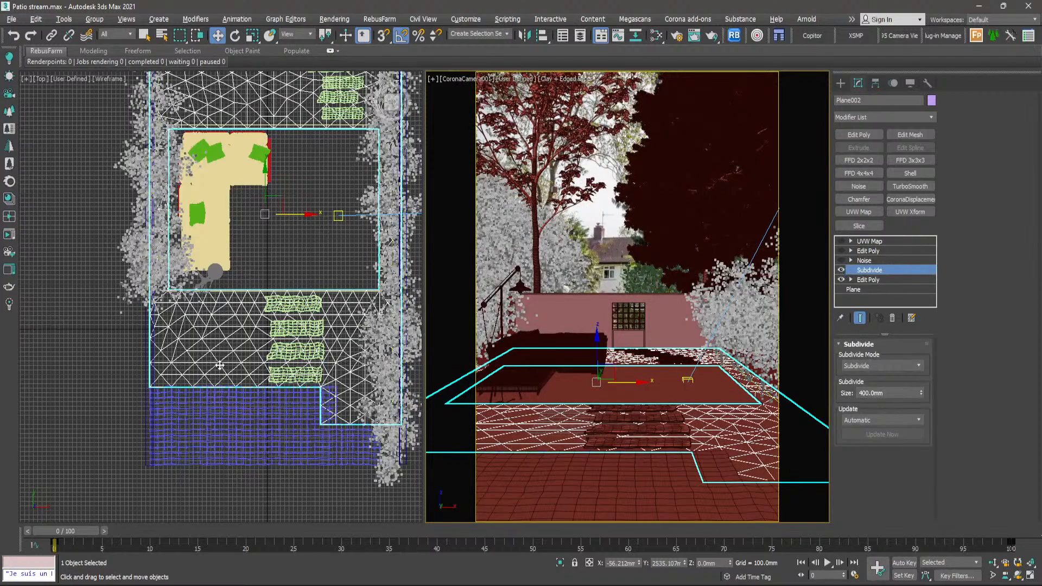
- Set the ground plane's Subdivide size to 300 mm and inspect the resulting mesh density
{"action": "scroll", "coordinate": [231, 342], "scroll_direction": "up", "scroll_amount": 5}
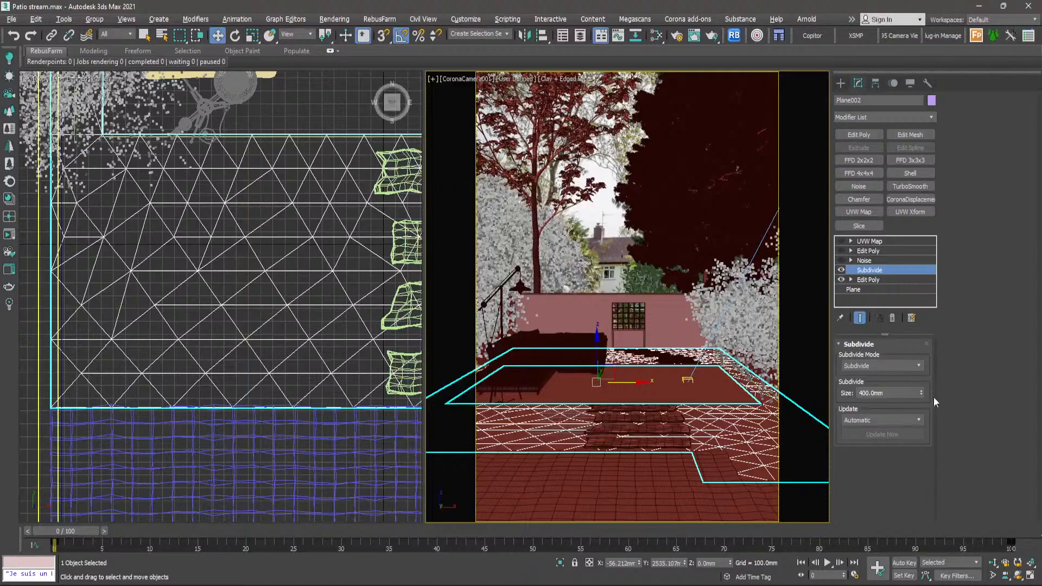
{"action": "left_click_drag", "start_coordinate": [916, 393], "coordinate": [826, 390]}
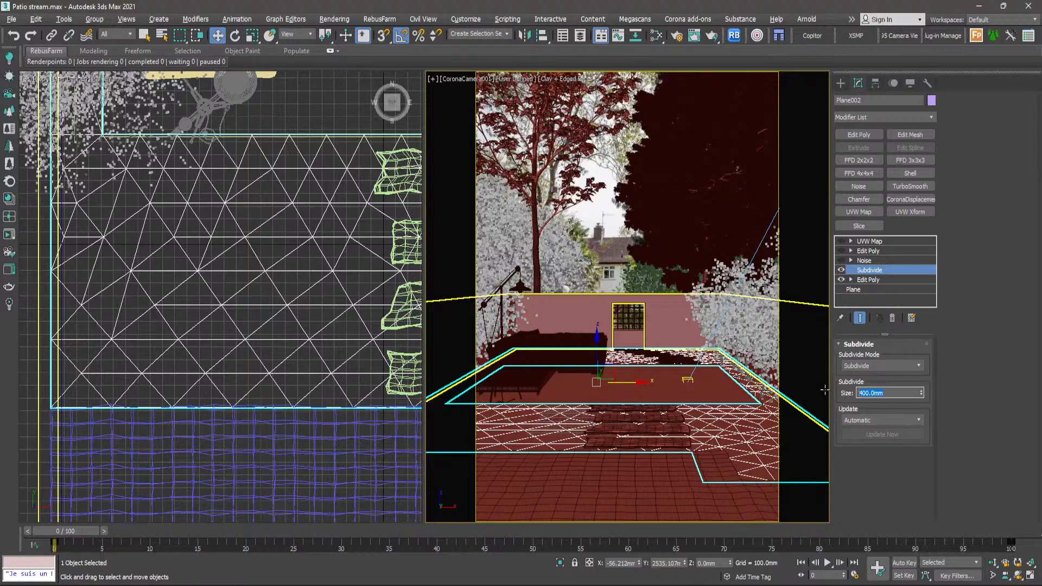
{"action": "type", "text": "300"}
{"action": "key", "text": "Return"}
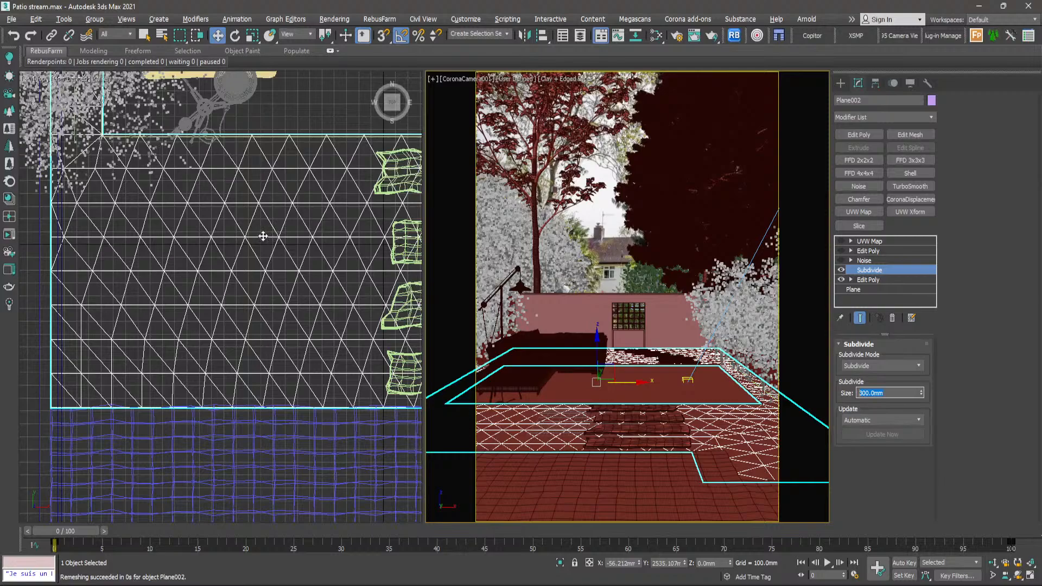
{"action": "scroll", "coordinate": [264, 237], "scroll_direction": "down", "scroll_amount": 6}
{"action": "scroll", "coordinate": [258, 278], "scroll_direction": "up", "scroll_amount": 3}
{"action": "scroll", "coordinate": [258, 279], "scroll_direction": "up", "scroll_amount": 2}
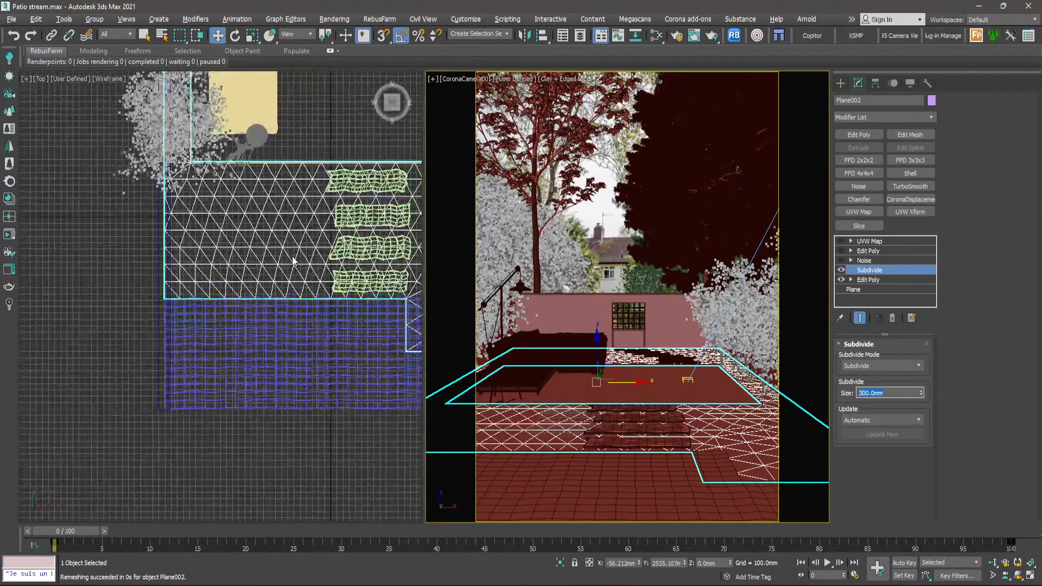
{"action": "scroll", "coordinate": [293, 261], "scroll_direction": "up", "scroll_amount": 6}
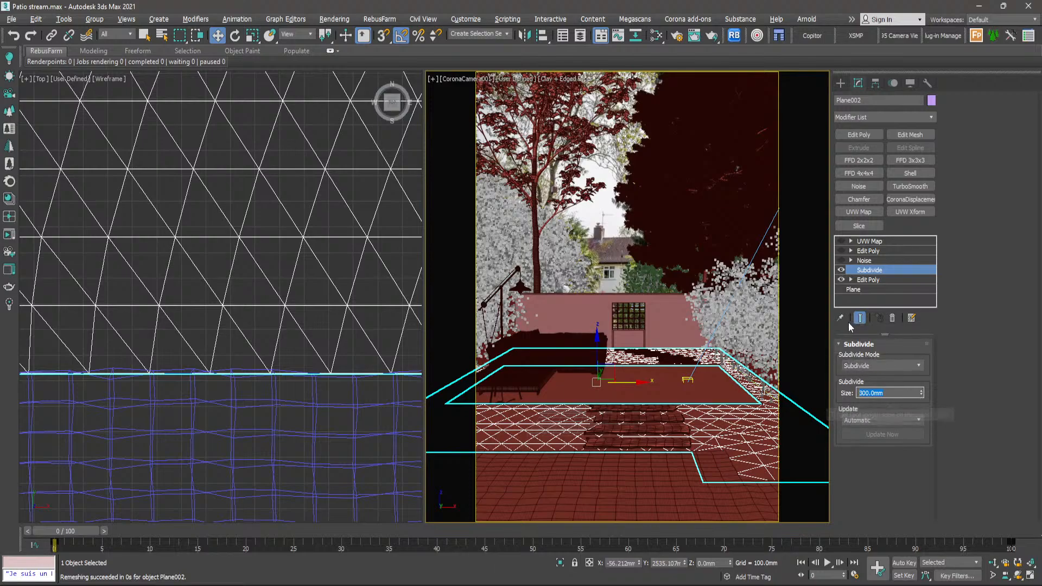
- Enable the Noise modifier on the ground plane
{"action": "scroll", "coordinate": [262, 278], "scroll_direction": "down", "scroll_amount": 4}
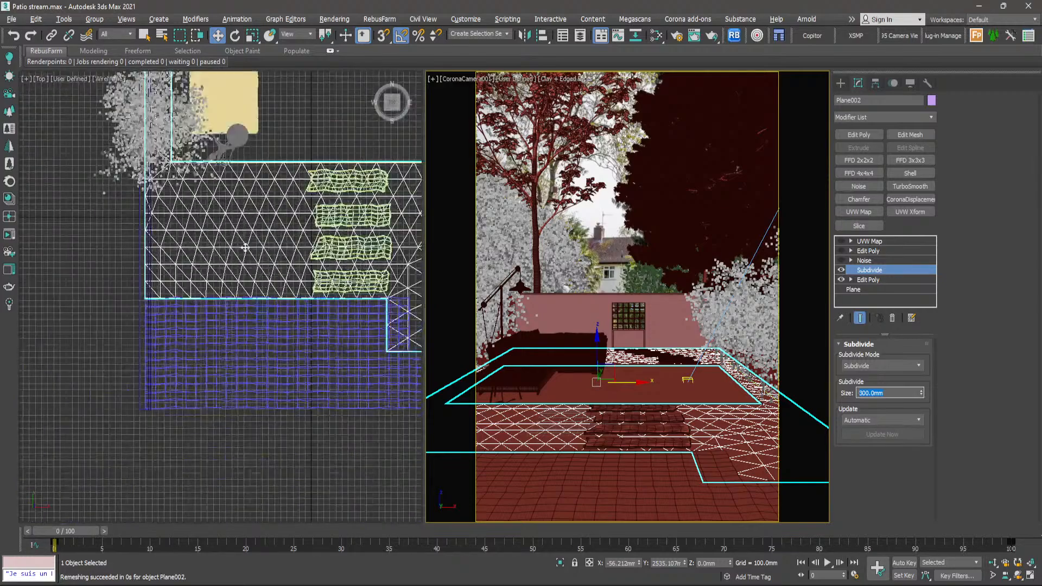
{"action": "scroll", "coordinate": [322, 225], "scroll_direction": "up", "scroll_amount": 2}
{"action": "left_click", "coordinate": [863, 260]}
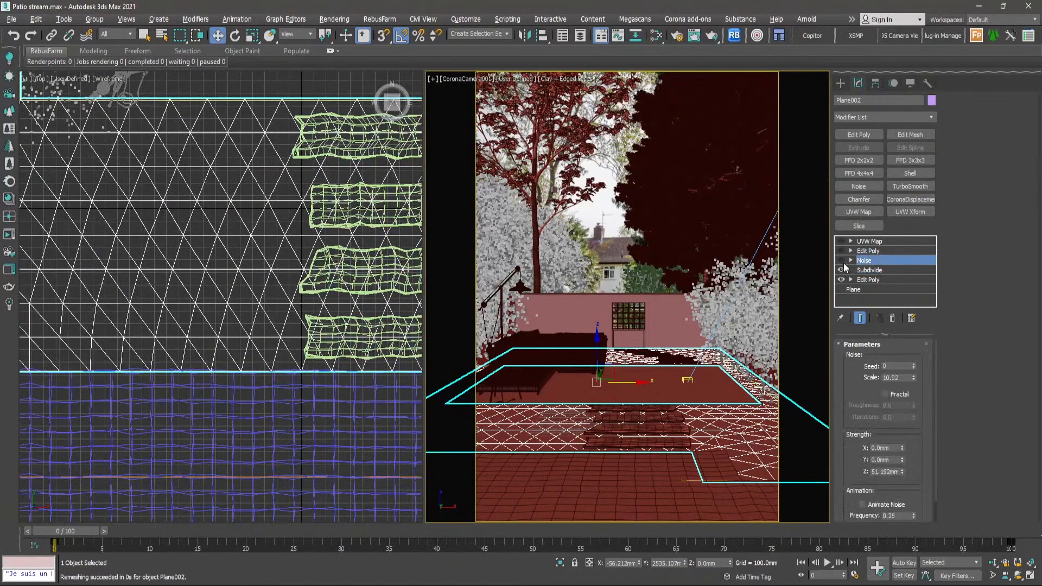
{"action": "left_click", "coordinate": [842, 260]}
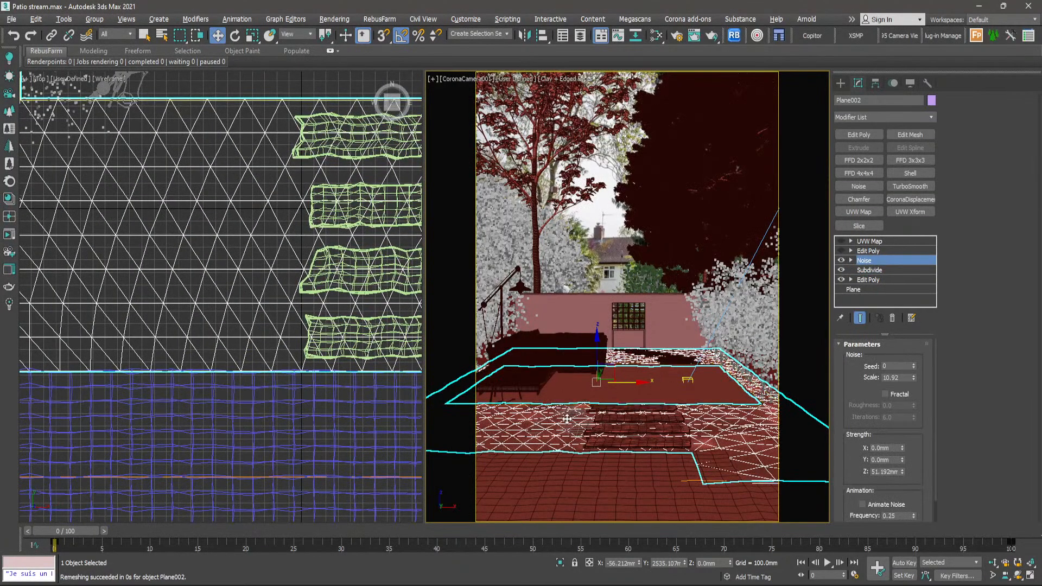
- Change the top viewport to an angled perspective view of the ground and stepping stones with Clay shading
{"action": "left_click", "coordinate": [434, 80]}
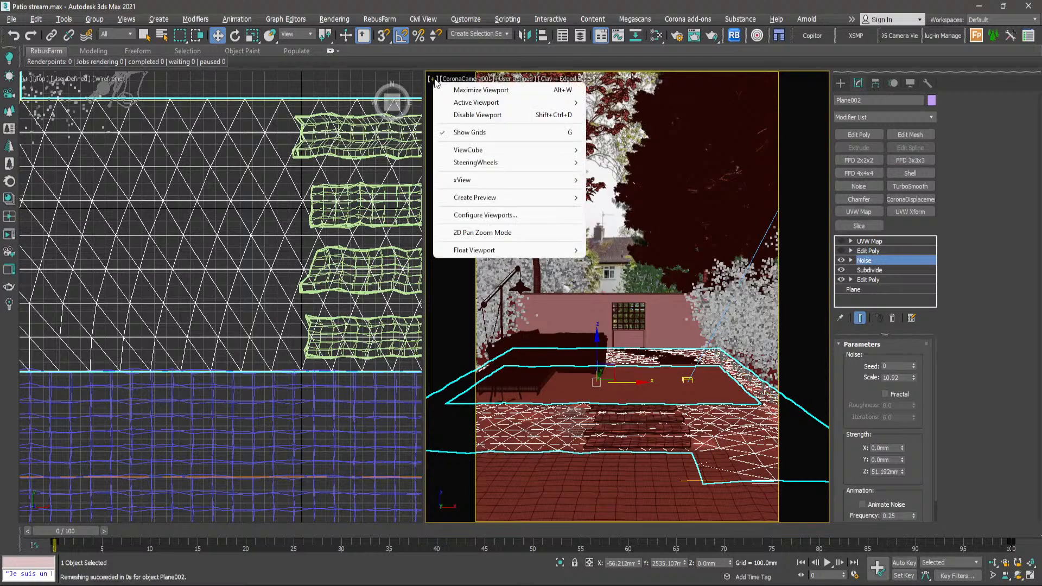
{"action": "left_click", "coordinate": [311, 227]}
{"action": "key", "text": "p"}
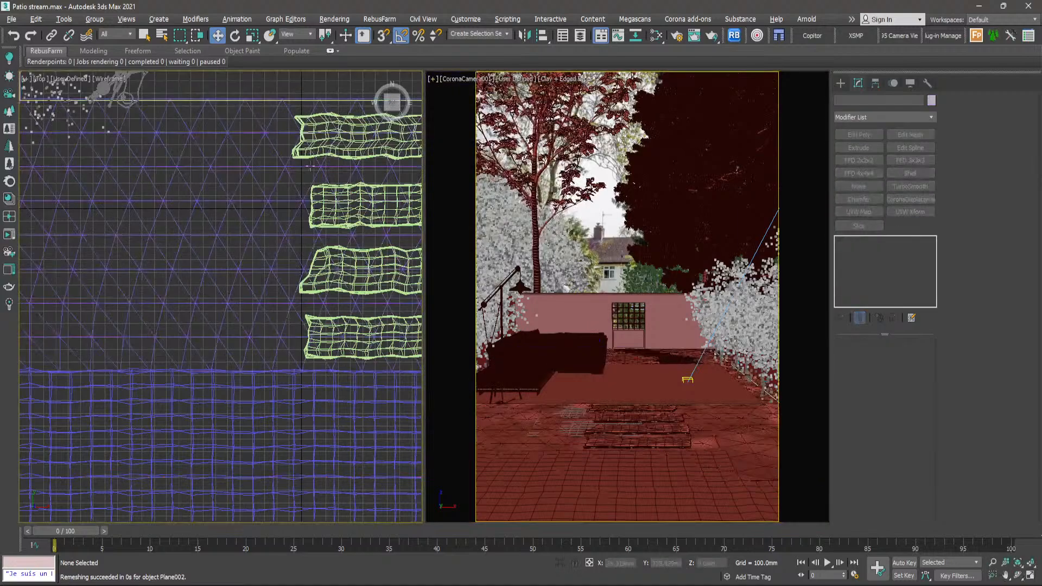
{"action": "scroll", "coordinate": [310, 231], "scroll_direction": "down", "scroll_amount": 2}
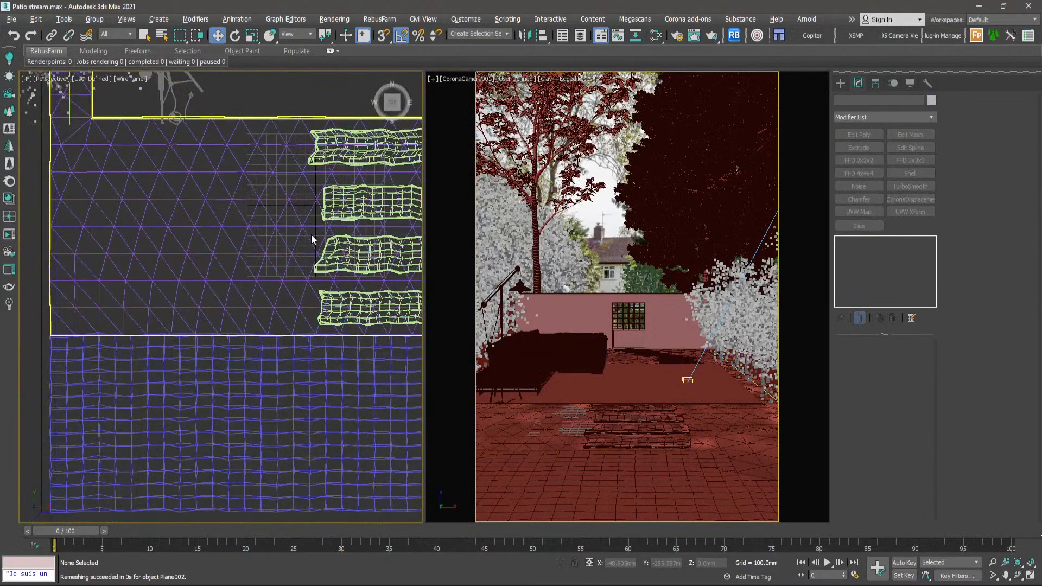
{"action": "middle_click_drag", "start_coordinate": [311, 234], "coordinate": [159, 46], "text": "alt"}
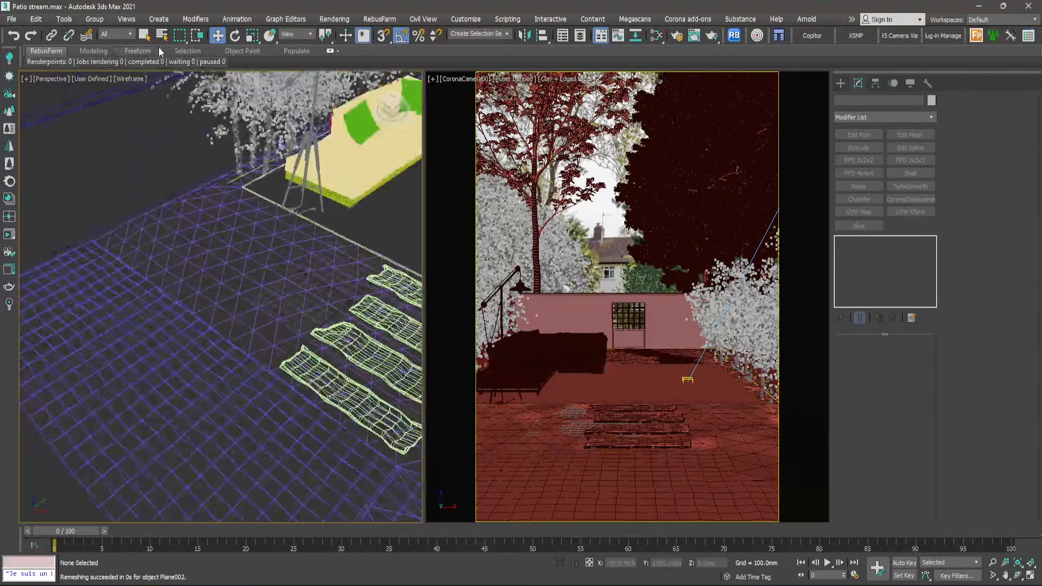
{"action": "left_click", "coordinate": [135, 79]}
{"action": "left_click", "coordinate": [155, 155]}
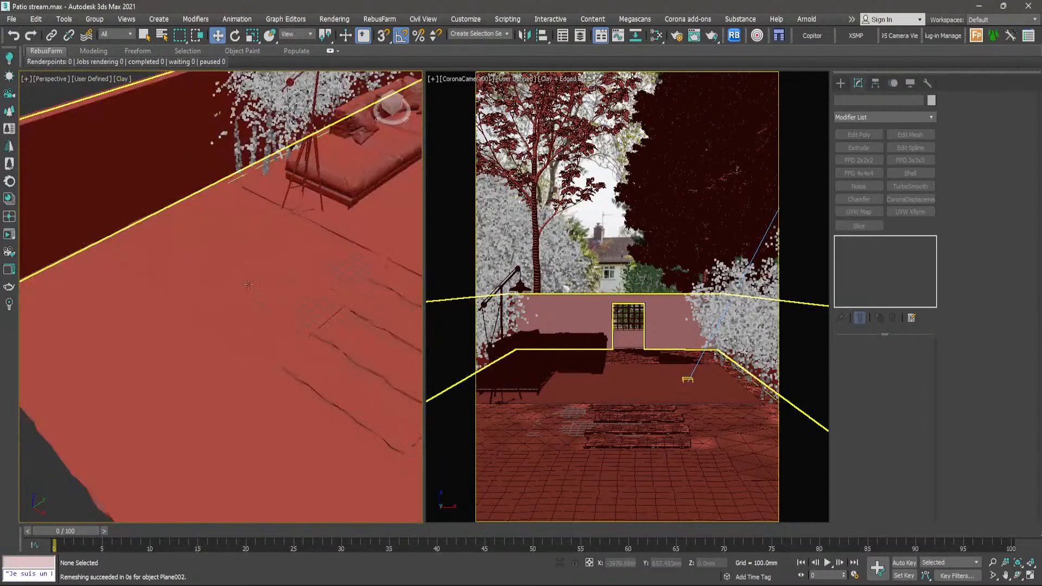
- Turn on Edged Faces in the angled perspective view to show the ground plane's mesh beside the patio slab
{"action": "scroll", "coordinate": [250, 283], "scroll_direction": "up", "scroll_amount": 6}
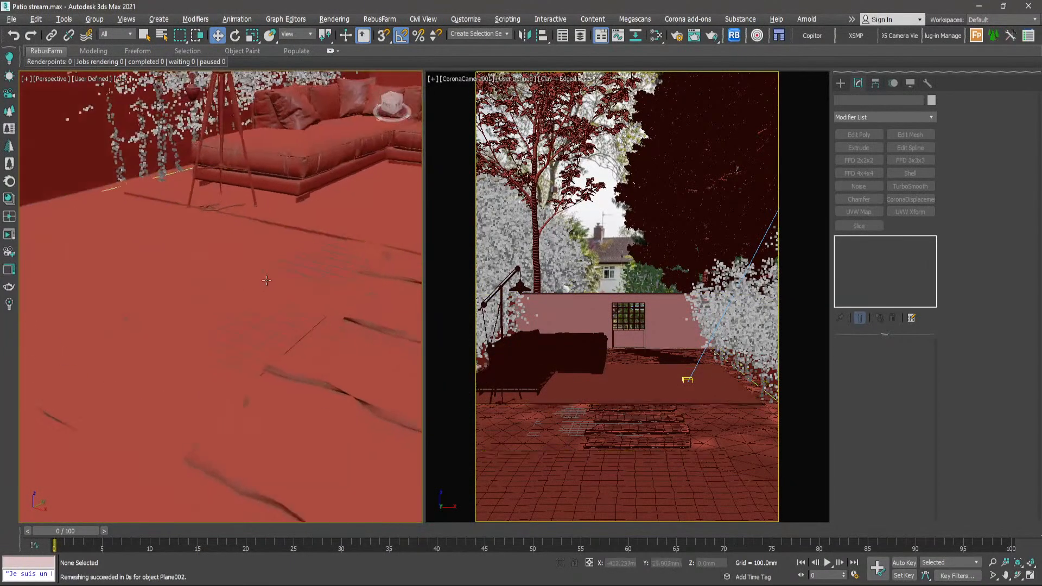
{"action": "left_click", "coordinate": [125, 79]}
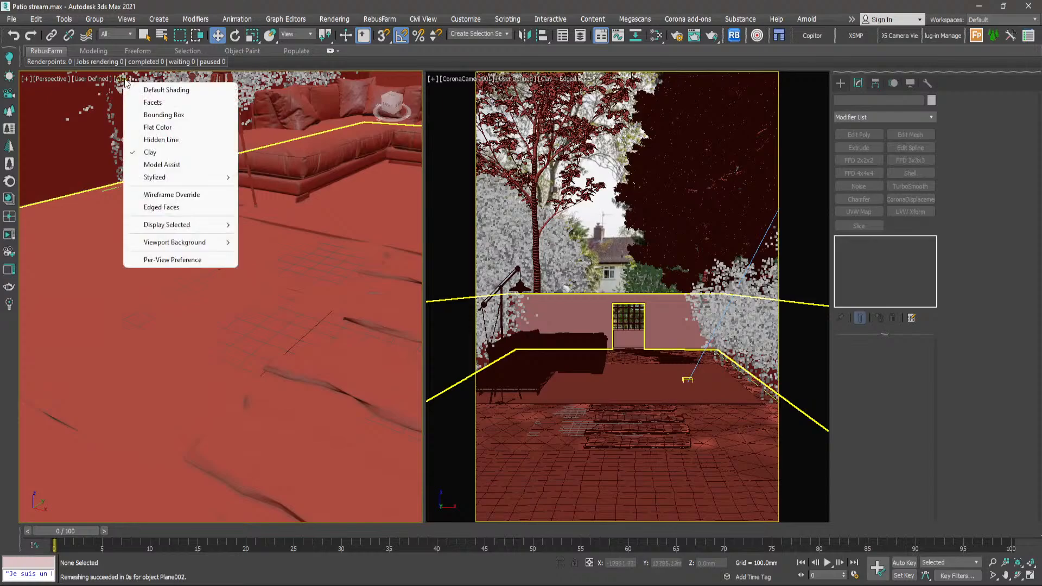
{"action": "left_click", "coordinate": [163, 208]}
{"action": "scroll", "coordinate": [208, 252], "scroll_direction": "up", "scroll_amount": 5}
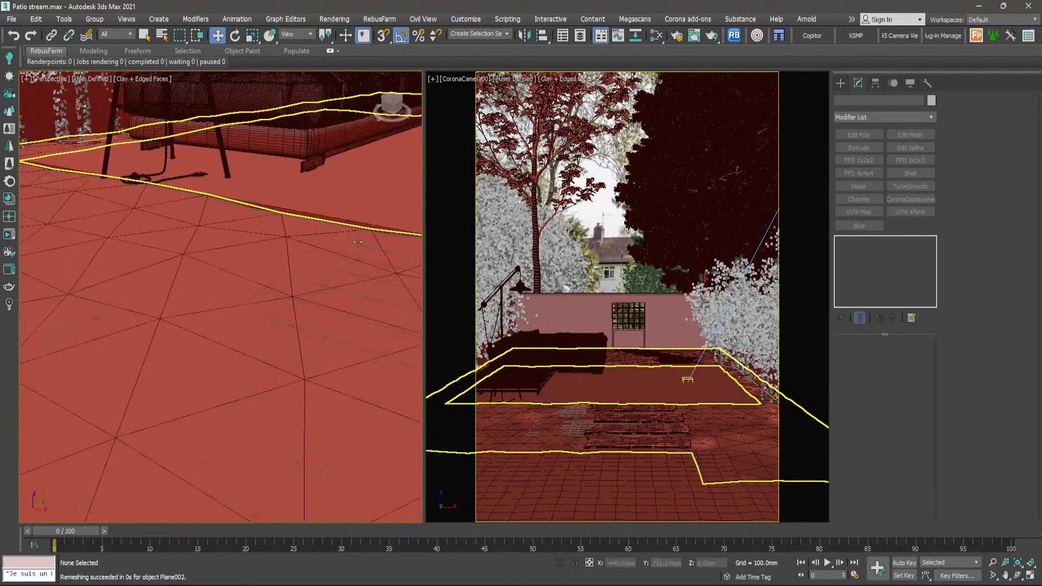
{"action": "scroll", "coordinate": [209, 253], "scroll_direction": "up", "scroll_amount": 5}
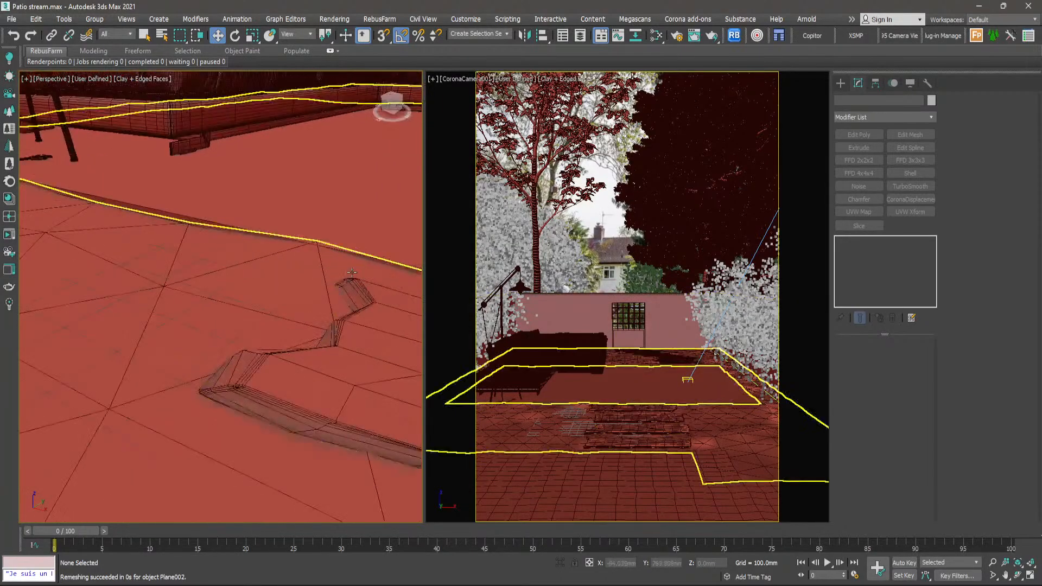
- Select the ground plane Plane002 and examine its uneven edge along the patio slab
{"action": "left_click", "coordinate": [263, 235]}
{"action": "scroll", "coordinate": [225, 249], "scroll_direction": "down", "scroll_amount": 6}
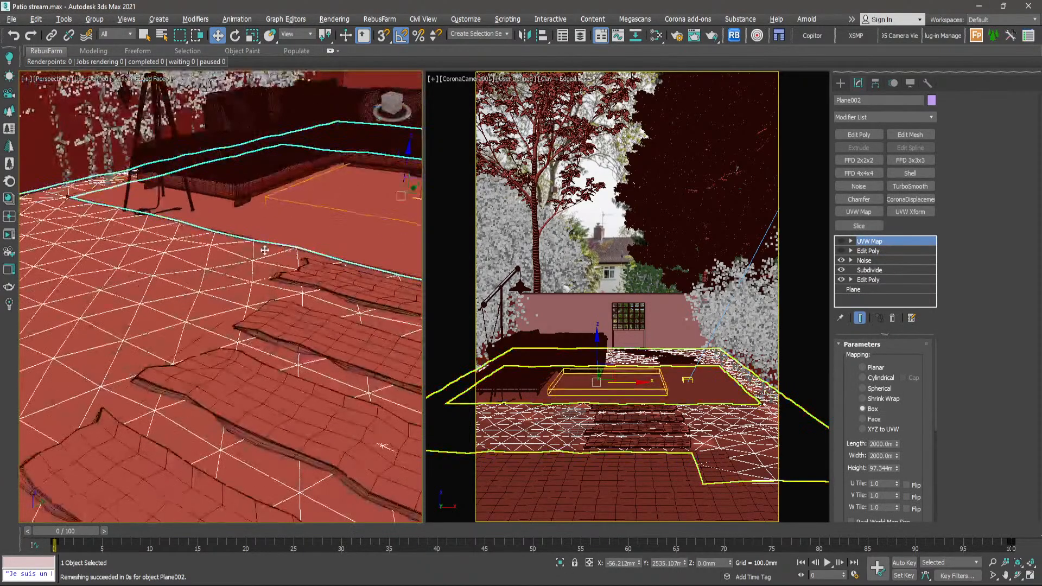
{"action": "scroll", "coordinate": [225, 249], "scroll_direction": "up", "scroll_amount": 8}
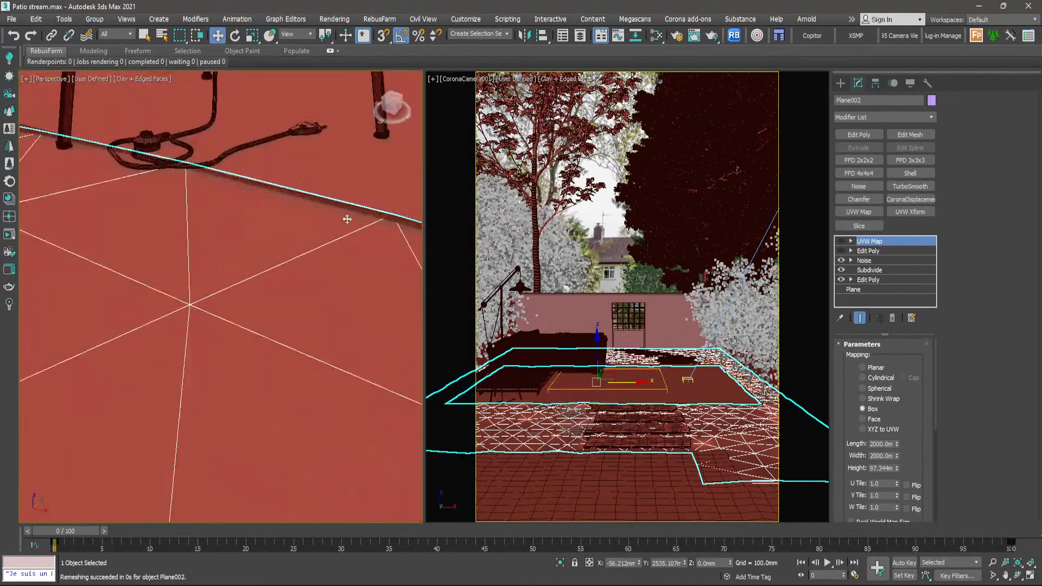
{"action": "scroll", "coordinate": [348, 229], "scroll_direction": "down", "scroll_amount": 5}
- Select the floor lamp and move it along Y to about 1101 mm, farther onto the patio slab
{"action": "middle_click_drag", "start_coordinate": [156, 179], "coordinate": [236, 167]}
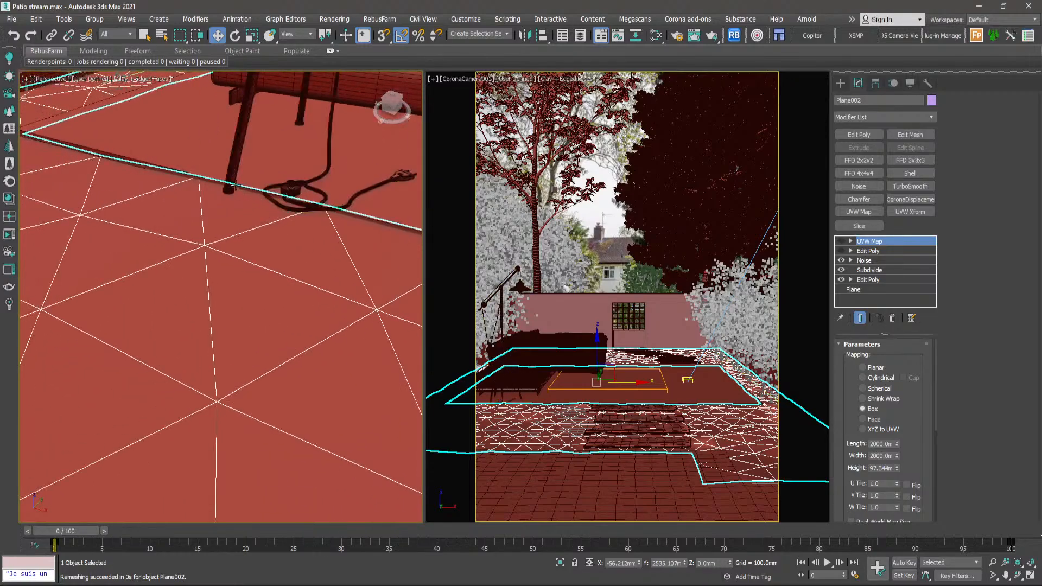
{"action": "left_click", "coordinate": [236, 167]}
{"action": "key", "text": "z"}
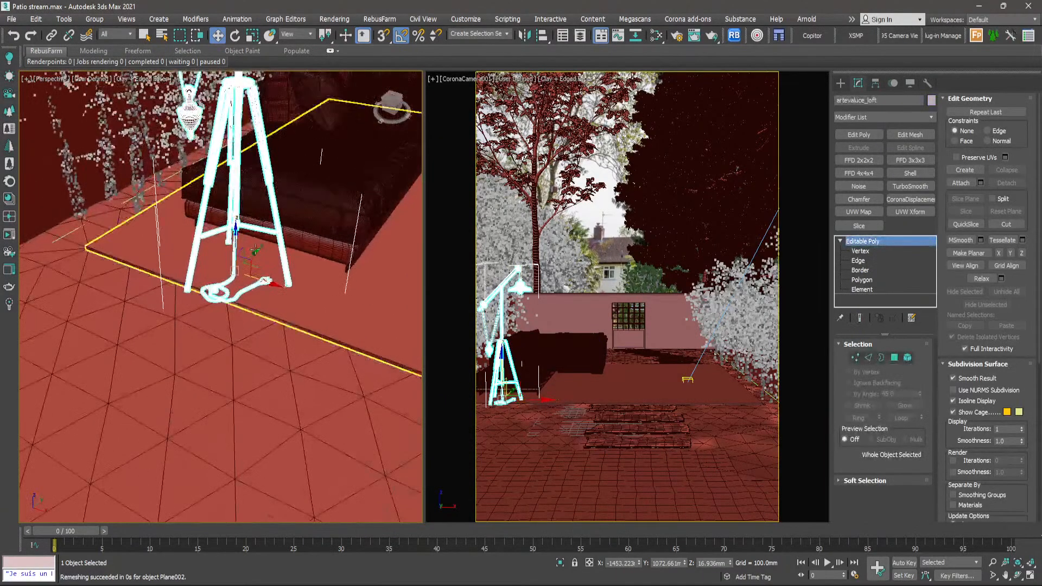
{"action": "scroll", "coordinate": [236, 264], "scroll_direction": "up", "scroll_amount": 2}
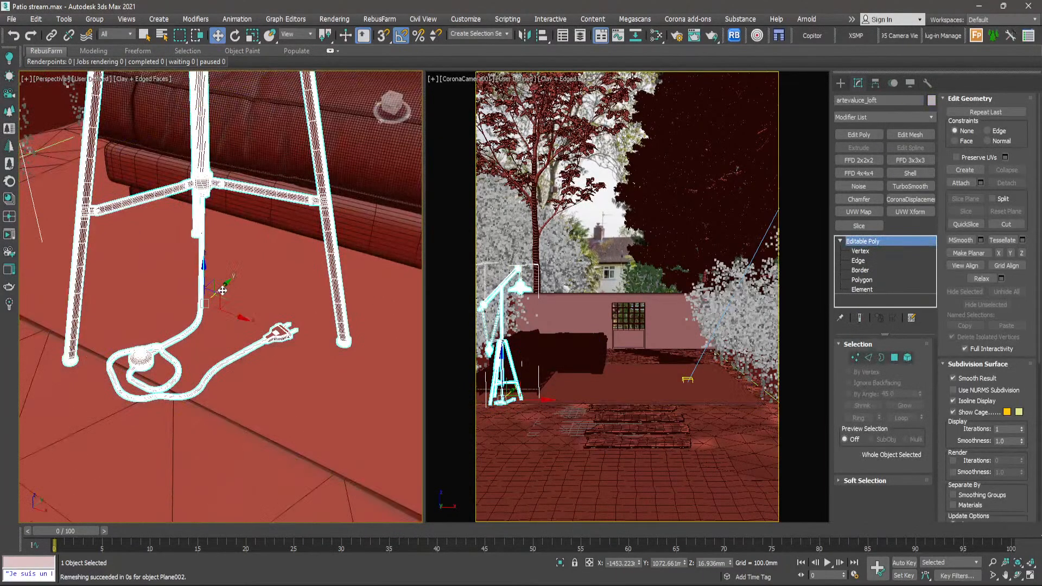
{"action": "left_click_drag", "start_coordinate": [223, 291], "coordinate": [237, 285]}
{"action": "scroll", "coordinate": [237, 286], "scroll_direction": "down", "scroll_amount": 5}
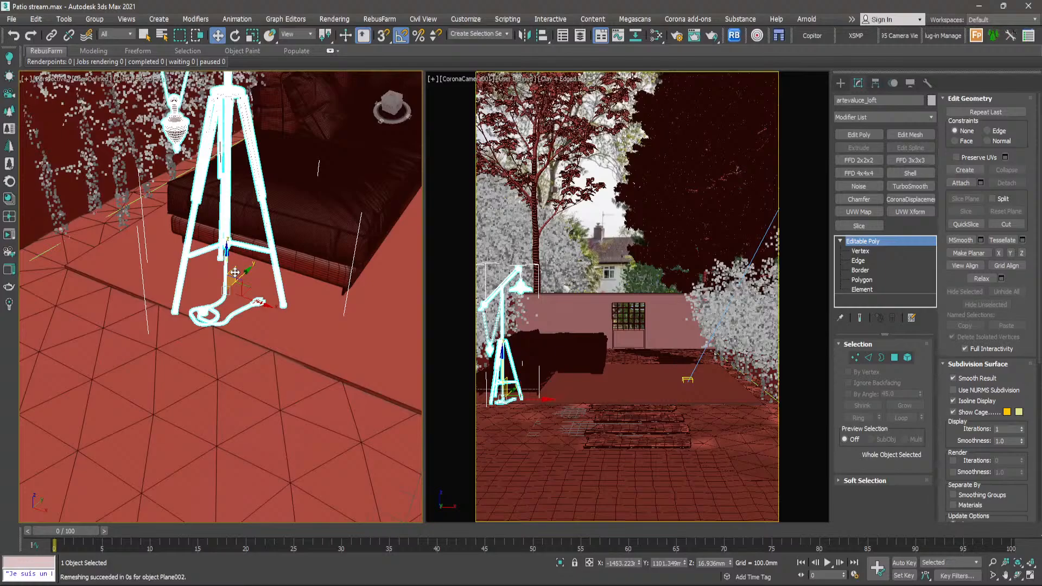
- Select the ground plane Plane002 and enable the Edit Poly modifier above Noise in its stack
{"action": "scroll", "coordinate": [235, 273], "scroll_direction": "down", "scroll_amount": 4}
{"action": "mouse_move", "coordinate": [235, 272]}
{"action": "middle_mouse_down", "text": "alt"}
{"action": "mouse_move", "coordinate": [282, 318]}
{"action": "mouse_move", "coordinate": [334, 299]}
{"action": "mouse_move", "coordinate": [225, 261]}
{"action": "middle_mouse_up", "text": "alt"}
{"action": "scroll", "coordinate": [329, 265], "scroll_direction": "up", "scroll_amount": 4}
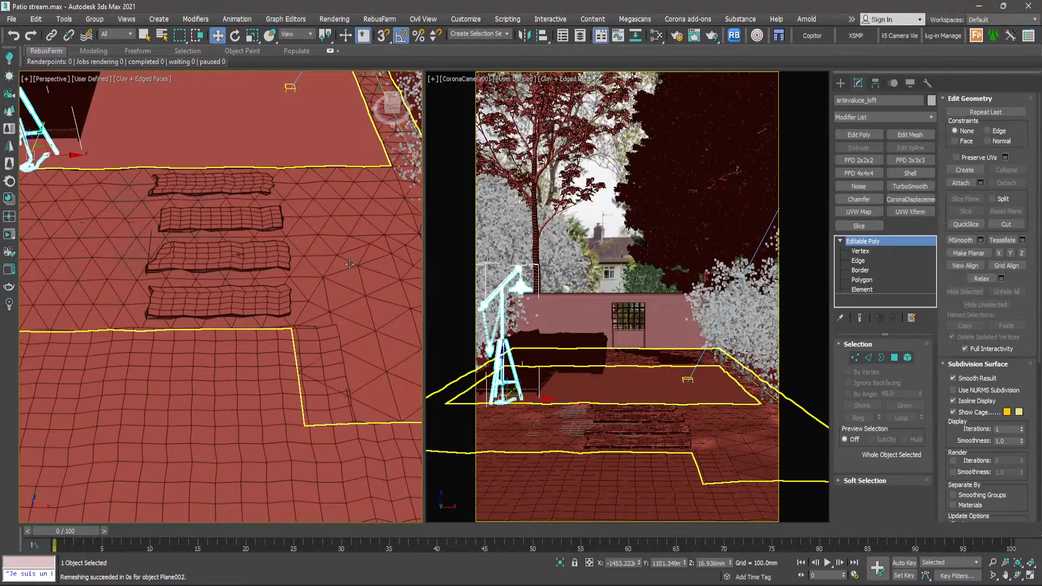
{"action": "left_click", "coordinate": [753, 455]}
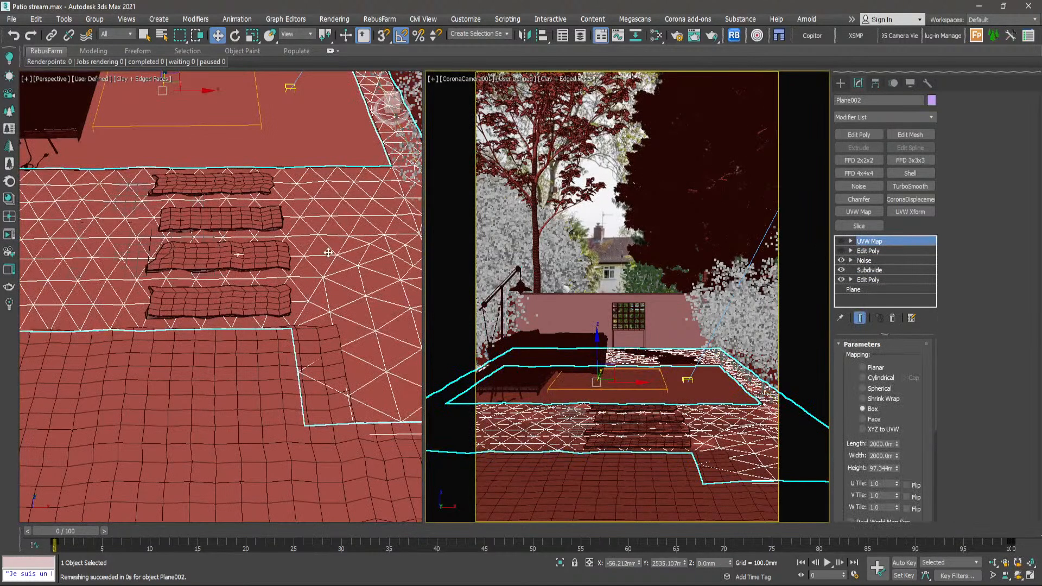
{"action": "scroll", "coordinate": [319, 290], "scroll_direction": "down", "scroll_amount": 5}
{"action": "scroll", "coordinate": [310, 264], "scroll_direction": "up", "scroll_amount": 3}
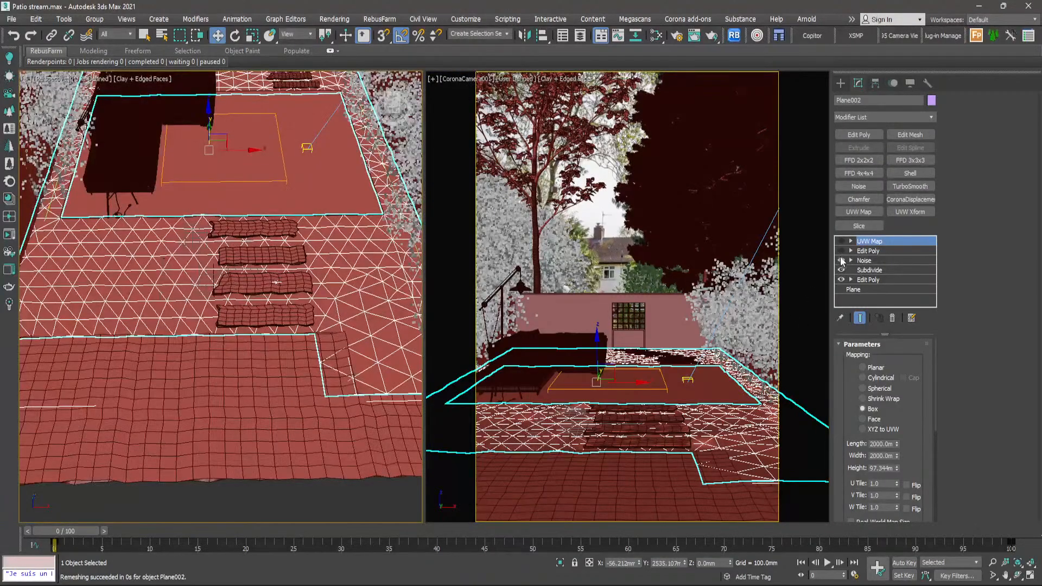
{"action": "left_click", "coordinate": [842, 251]}
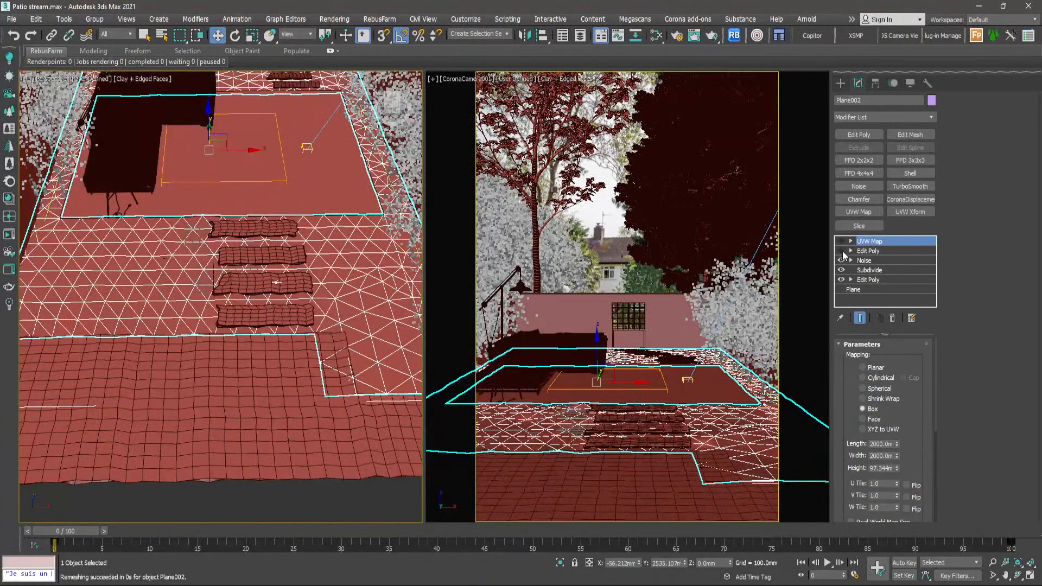
- Toggle the upper Edit Poly modifier off and on to compare the ground beside the stepping stones, leaving it enabled
{"action": "scroll", "coordinate": [207, 227], "scroll_direction": "up", "scroll_amount": 5}
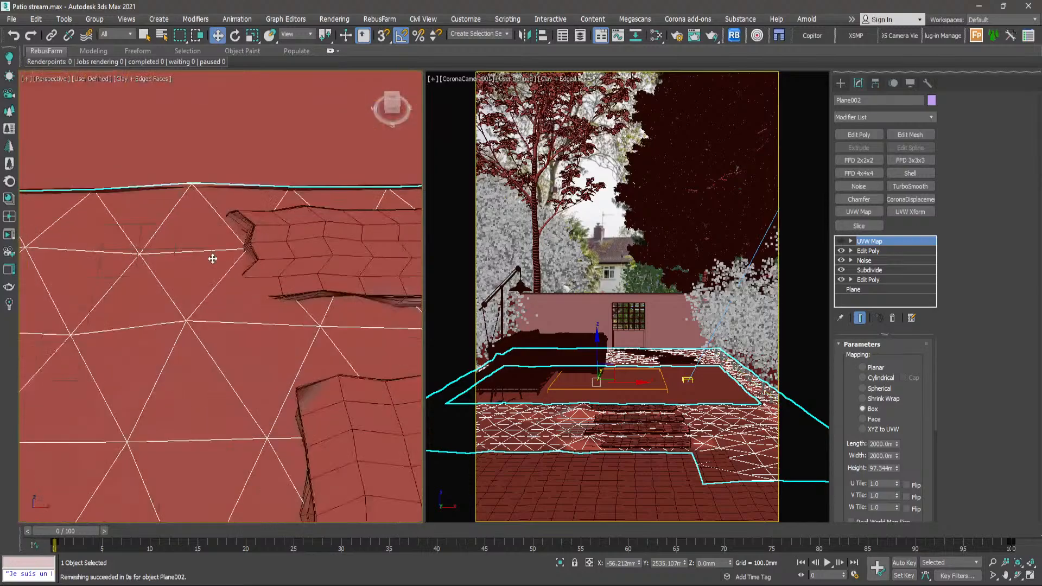
{"action": "middle_click_drag", "start_coordinate": [207, 293], "coordinate": [272, 235]}
{"action": "left_click", "coordinate": [841, 251]}
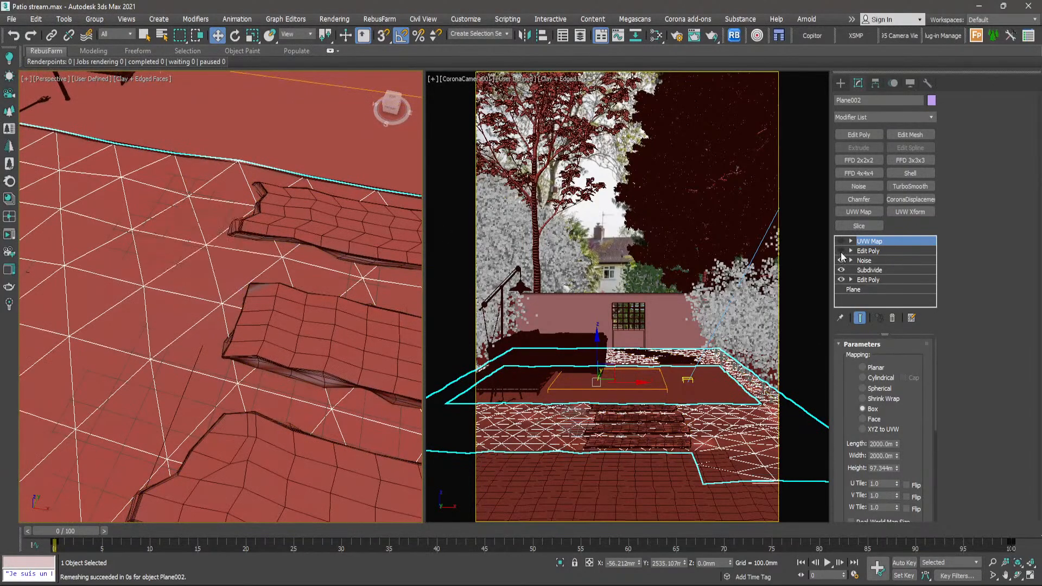
{"action": "left_click", "coordinate": [841, 253]}
{"action": "left_click", "coordinate": [841, 253]}
{"action": "scroll", "coordinate": [273, 318], "scroll_direction": "up", "scroll_amount": 3}
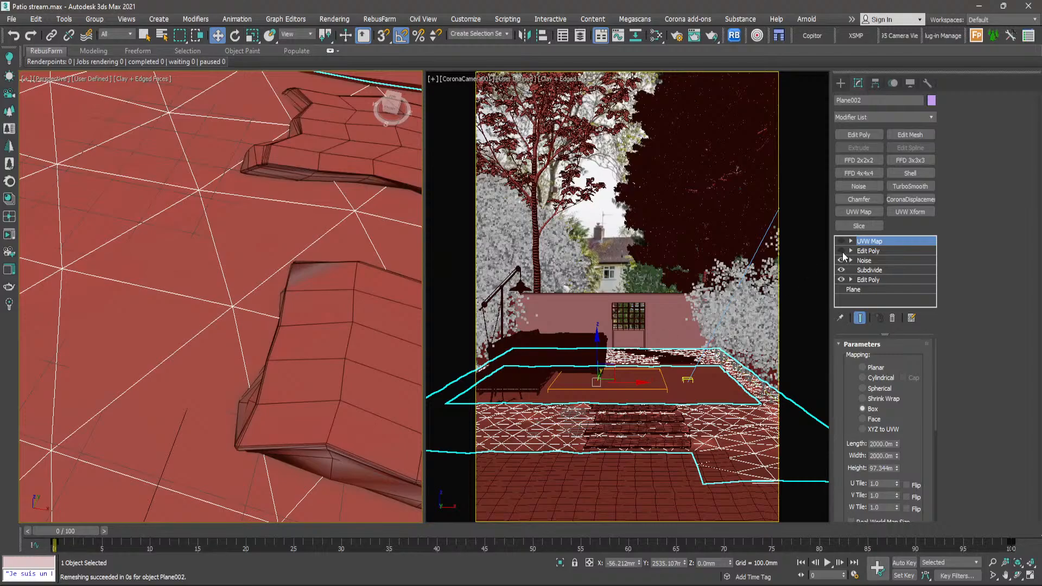
{"action": "left_click", "coordinate": [842, 251]}
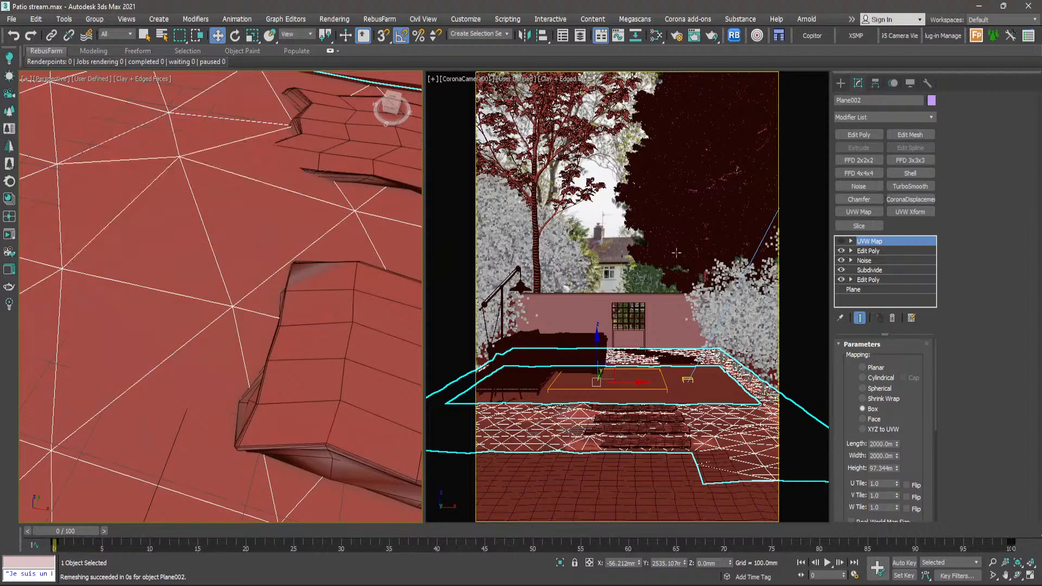
- Examine how the manually edited vertices shape the ground plane's surface around the stepping stones
{"action": "middle_click_drag", "start_coordinate": [356, 244], "coordinate": [197, 179]}
{"action": "scroll", "coordinate": [249, 194], "scroll_direction": "up", "scroll_amount": 2}
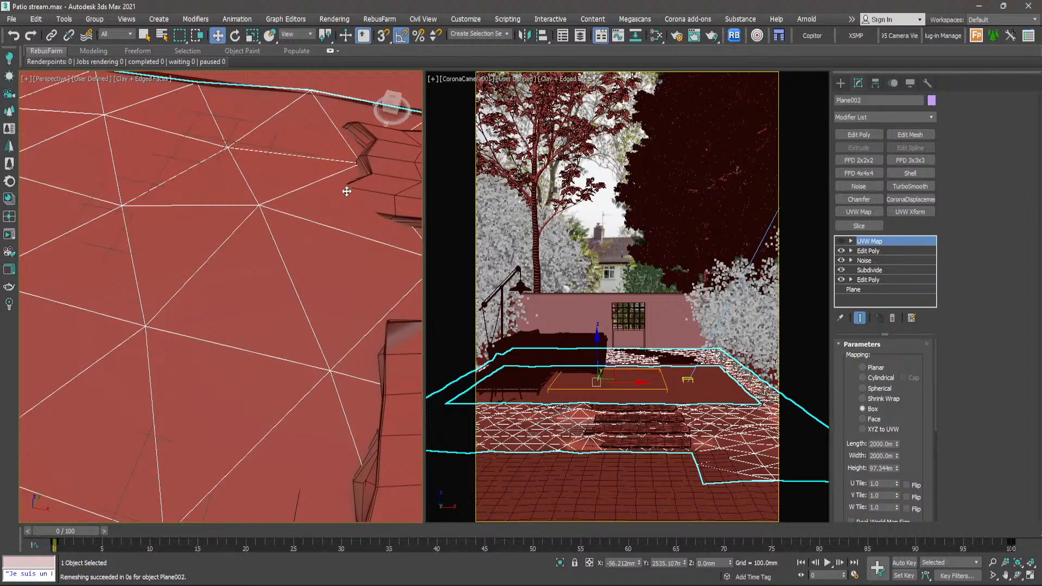
{"action": "scroll", "coordinate": [334, 182], "scroll_direction": "down", "scroll_amount": 2}
{"action": "scroll", "coordinate": [333, 225], "scroll_direction": "up", "scroll_amount": 2}
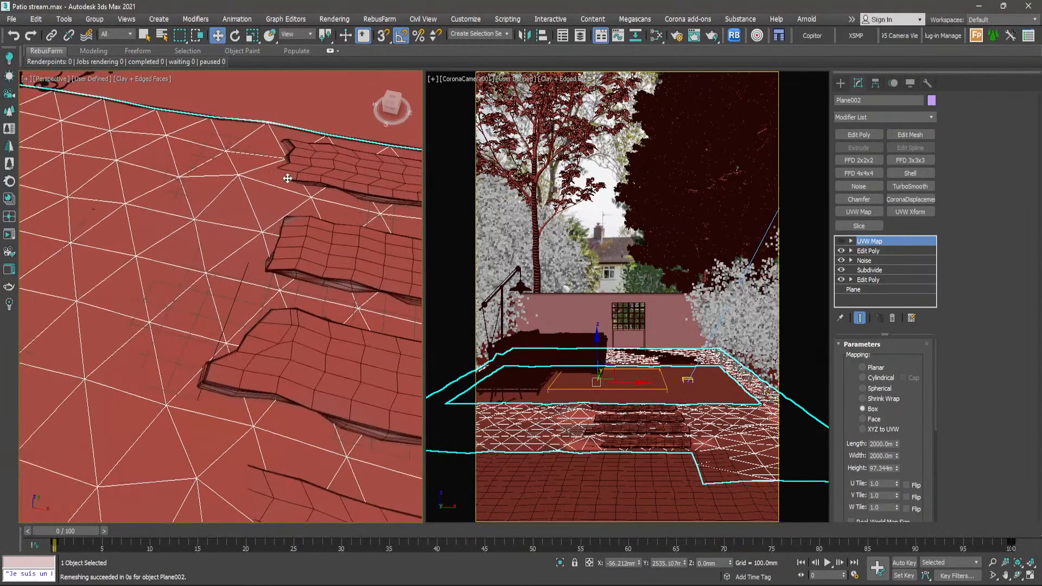
{"action": "scroll", "coordinate": [288, 179], "scroll_direction": "up", "scroll_amount": 2}
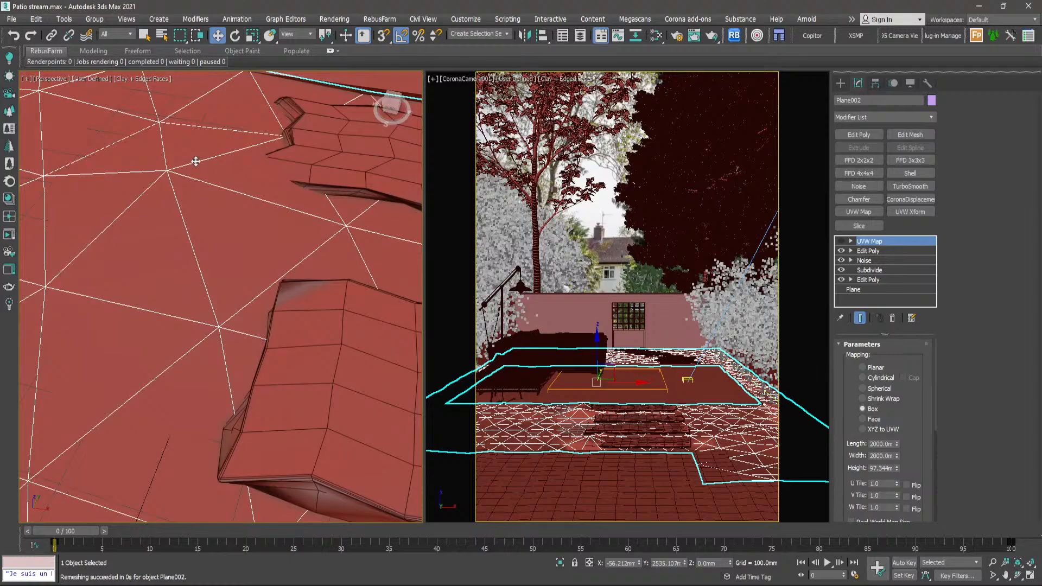
{"action": "scroll", "coordinate": [186, 169], "scroll_direction": "down", "scroll_amount": 2}
{"action": "middle_click_drag", "start_coordinate": [185, 170], "coordinate": [212, 189]}
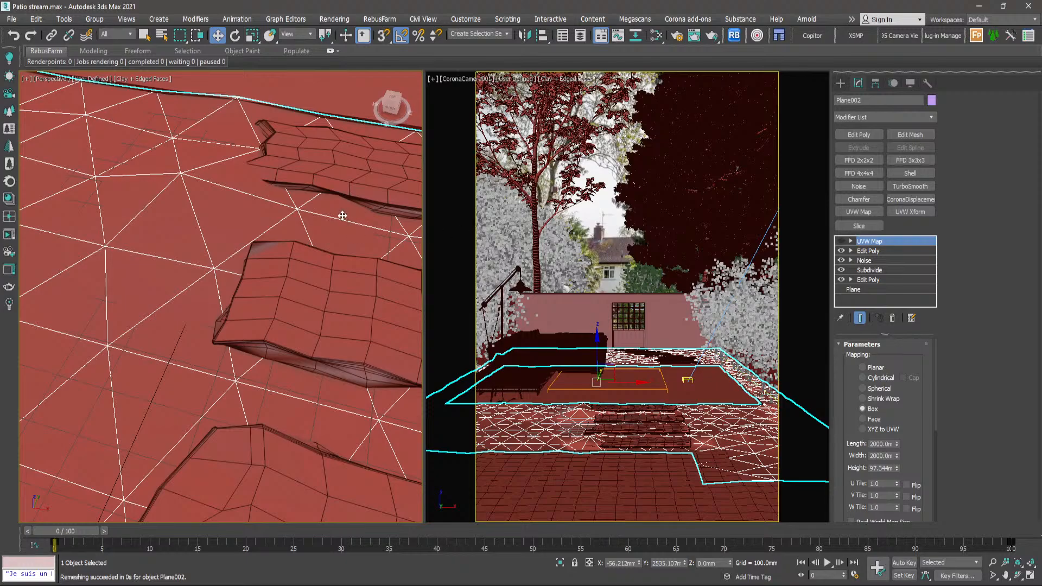
{"action": "scroll", "coordinate": [265, 201], "scroll_direction": "down", "scroll_amount": 2}
{"action": "scroll", "coordinate": [264, 202], "scroll_direction": "down", "scroll_amount": 3}
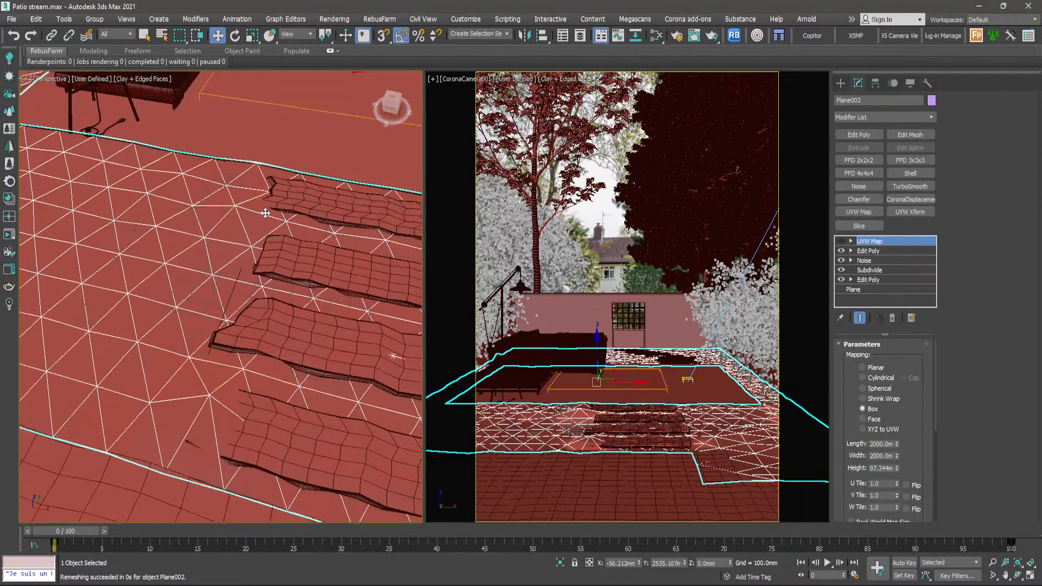
{"action": "scroll", "coordinate": [245, 205], "scroll_direction": "down", "scroll_amount": 1}
- Switch the perspective viewport to a Top wireframe view of the whole garden and clear the selection
{"action": "key", "text": "t"}
{"action": "key", "text": "F3"}
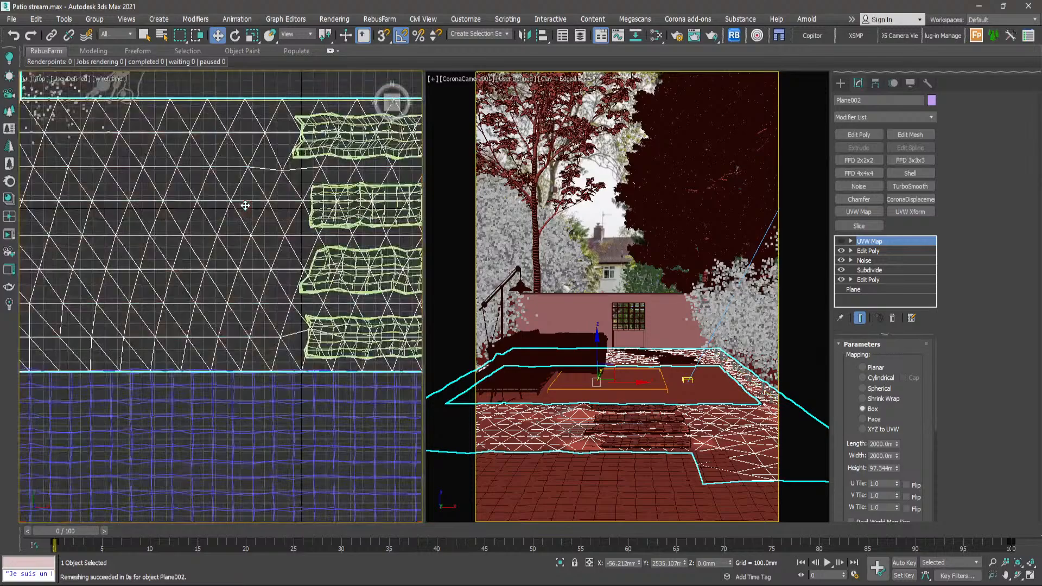
{"action": "scroll", "coordinate": [245, 206], "scroll_direction": "down", "scroll_amount": 5}
{"action": "middle_click_drag", "start_coordinate": [391, 183], "coordinate": [376, 227]}
{"action": "left_click", "coordinate": [377, 226]}
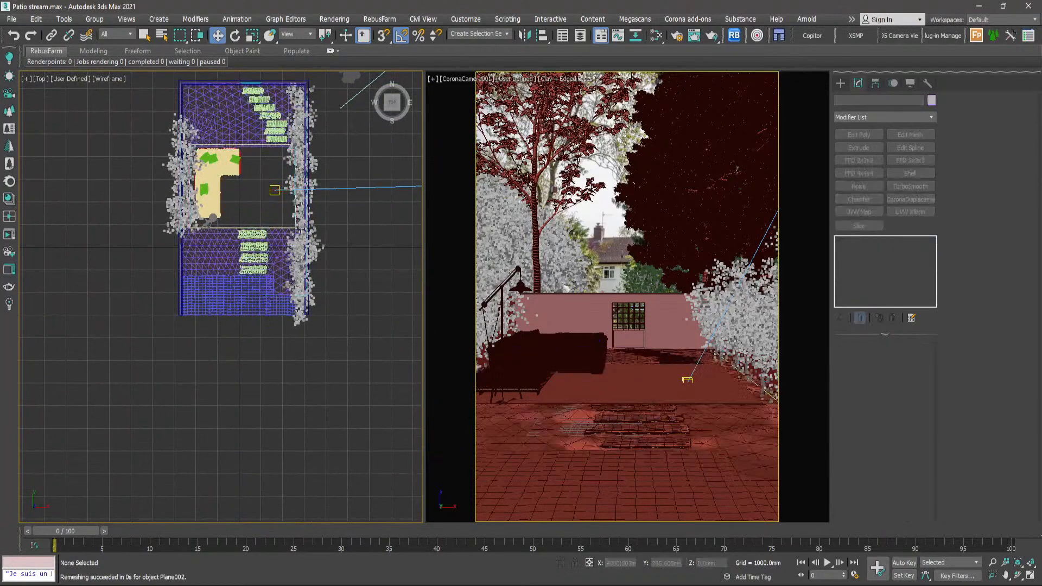
{"action": "middle_click_drag", "start_coordinate": [272, 210], "coordinate": [268, 227]}
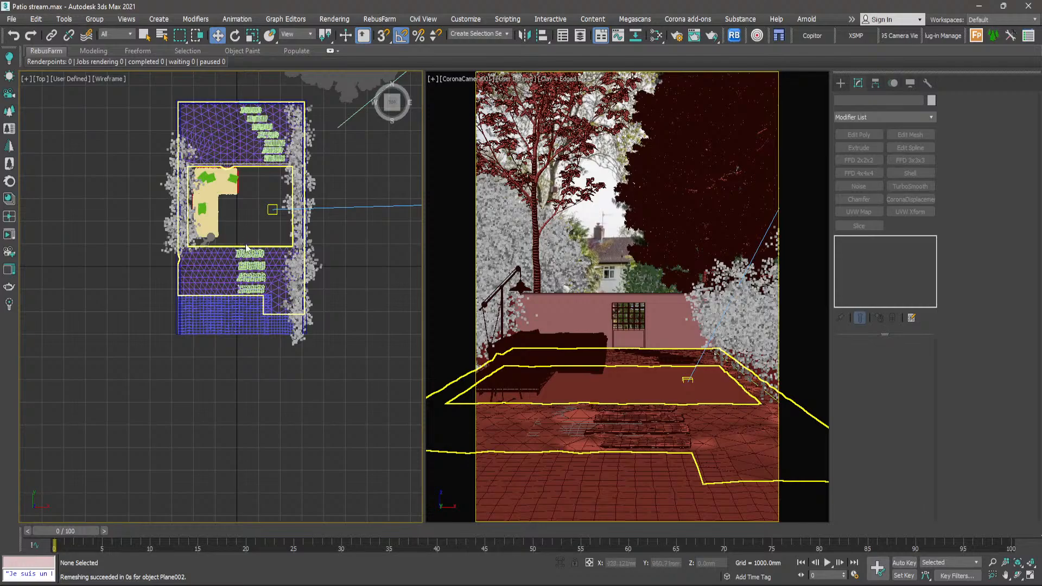
{"action": "left_click", "coordinate": [579, 78]}
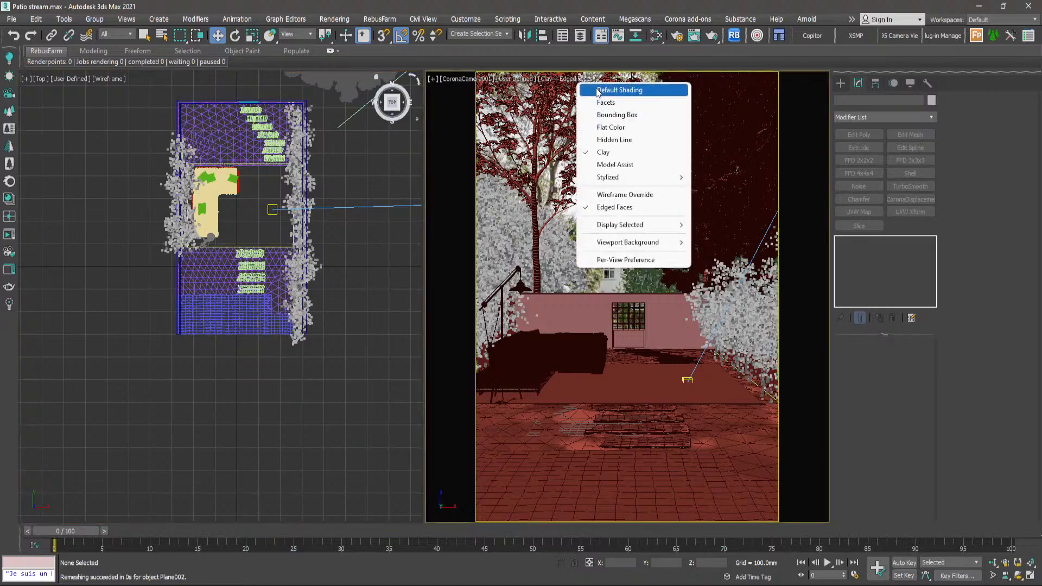
{"action": "left_click", "coordinate": [598, 90]}
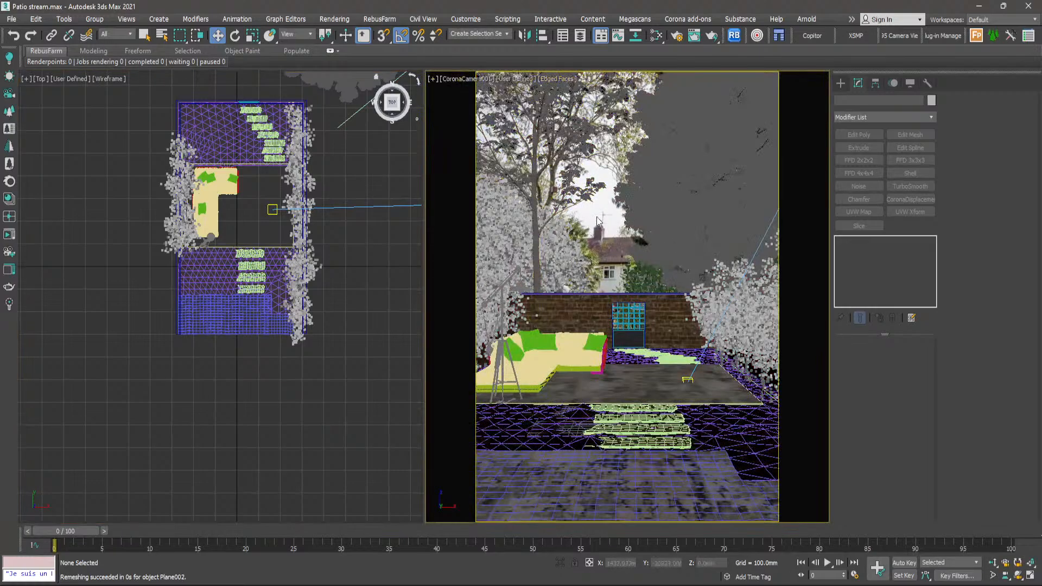
{"action": "left_click", "coordinate": [556, 83]}
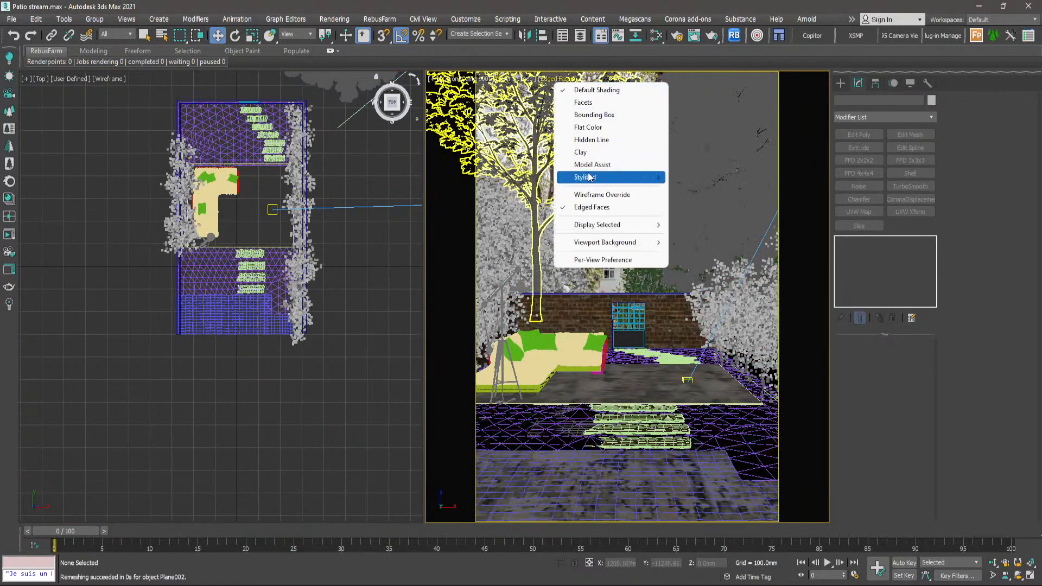
{"action": "left_click", "coordinate": [589, 162]}
- Turn off Edged Faces in the camera view and examine the lawn and patio layout from above
{"action": "left_click", "coordinate": [557, 79]}
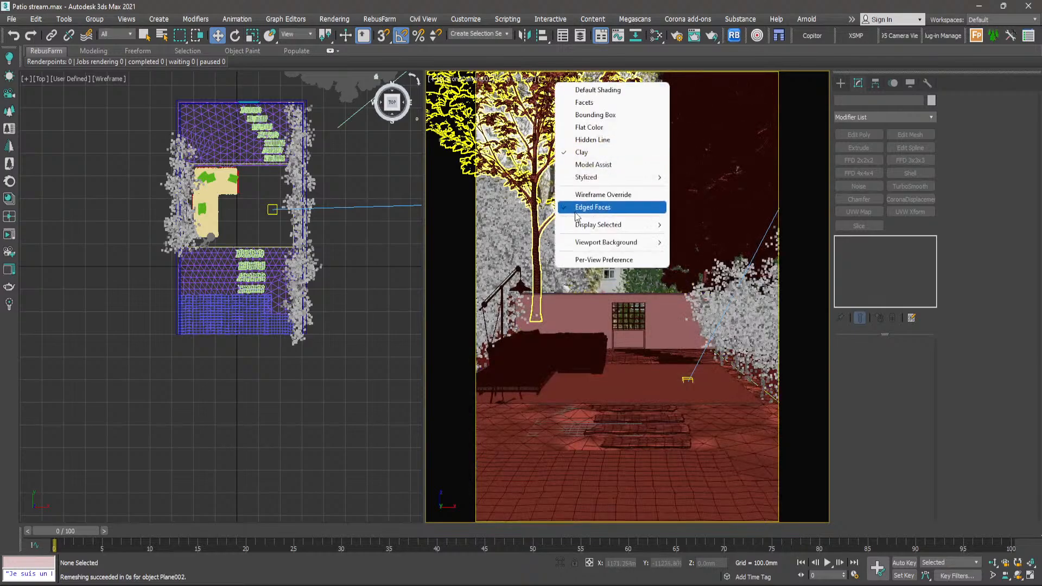
{"action": "left_click", "coordinate": [577, 207]}
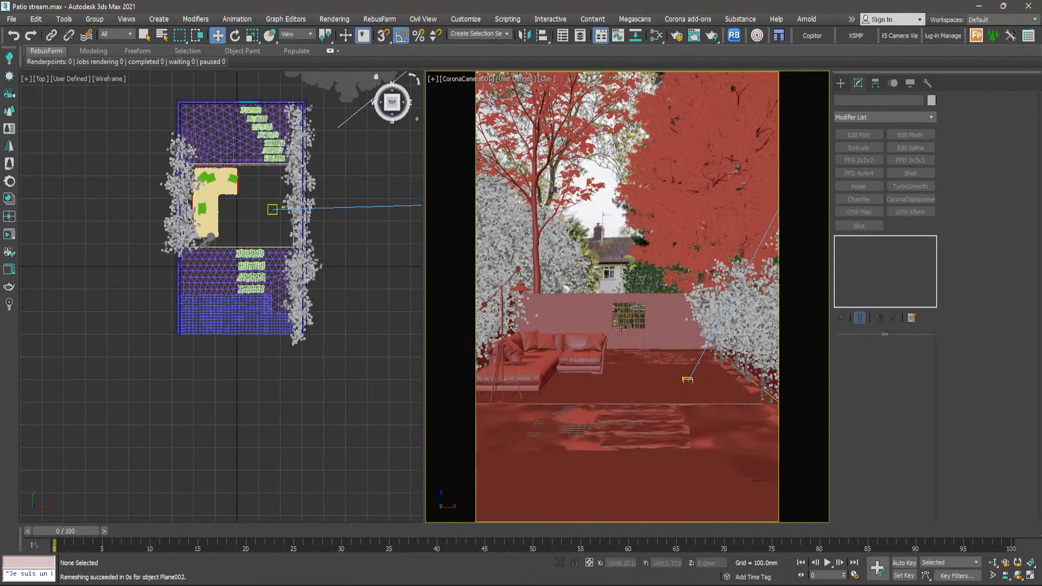
{"action": "scroll", "coordinate": [194, 250], "scroll_direction": "up", "scroll_amount": 8}
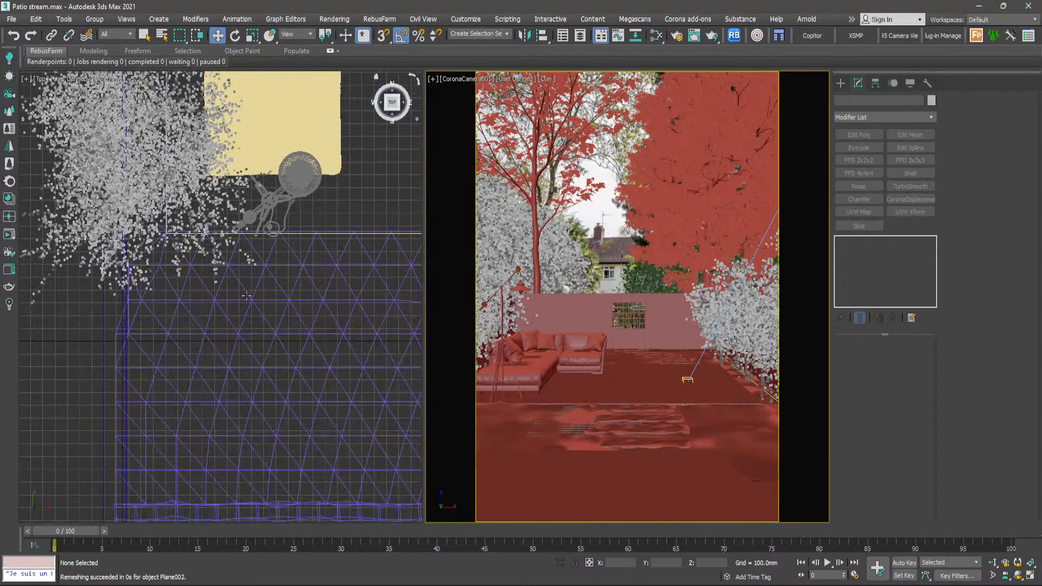
{"action": "scroll", "coordinate": [247, 295], "scroll_direction": "down", "scroll_amount": 6}
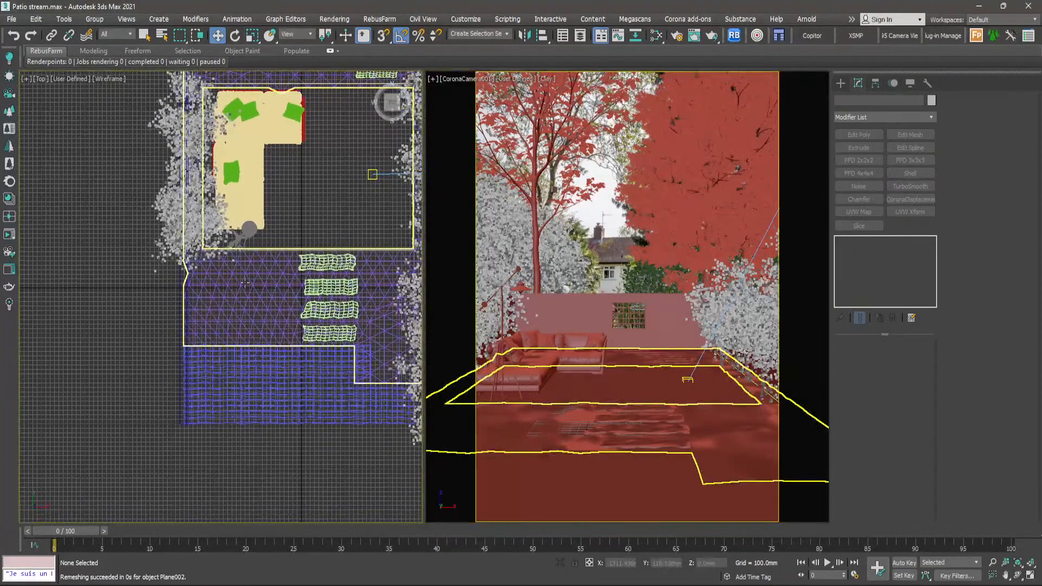
{"action": "scroll", "coordinate": [249, 285], "scroll_direction": "up", "scroll_amount": 3}
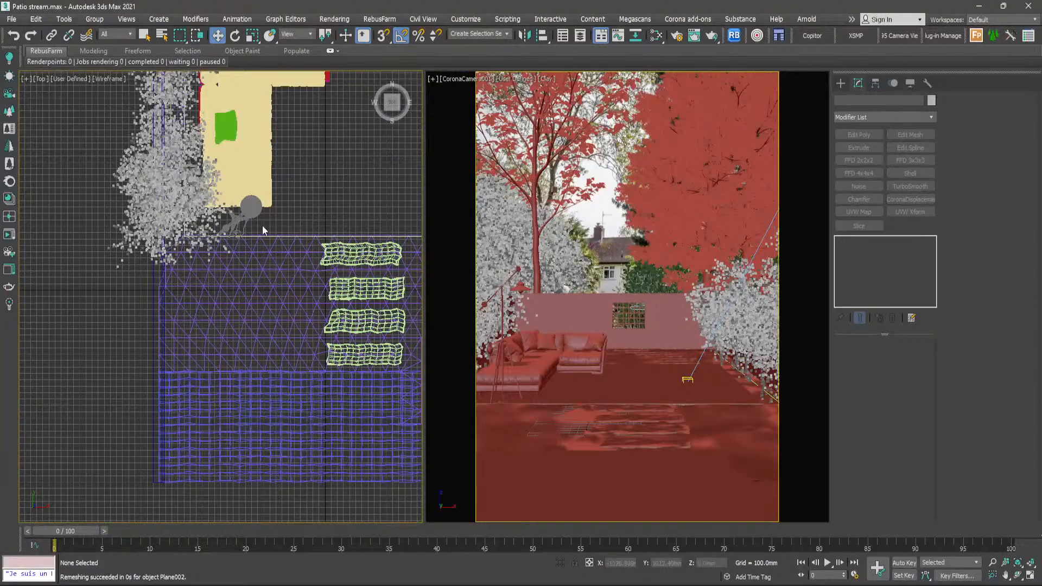
{"action": "scroll", "coordinate": [263, 247], "scroll_direction": "down", "scroll_amount": 6}
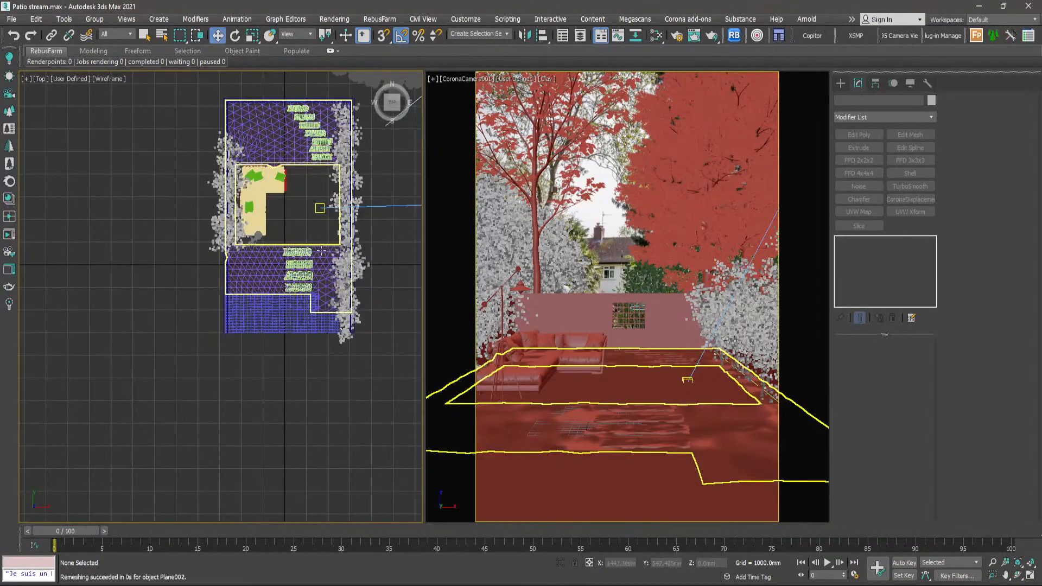
- Find the spare plants stored beside the garden and select the rear Astelia plant of the overlapping pair
{"action": "middle_click_drag", "start_coordinate": [359, 242], "coordinate": [242, 294]}
{"action": "scroll", "coordinate": [273, 295], "scroll_direction": "down", "scroll_amount": 3}
{"action": "middle_click_drag", "start_coordinate": [360, 273], "coordinate": [298, 279]}
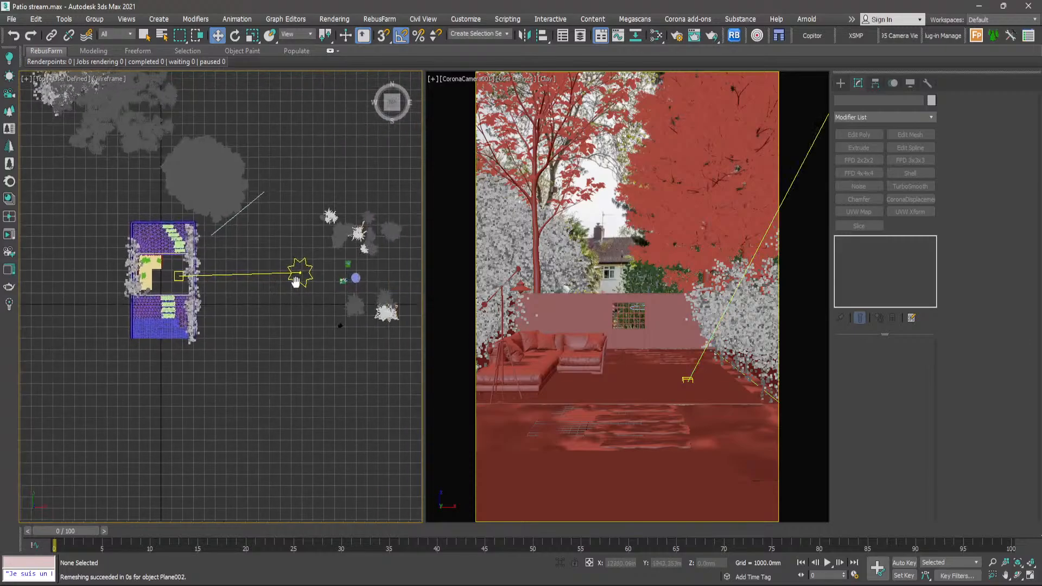
{"action": "scroll", "coordinate": [353, 303], "scroll_direction": "up", "scroll_amount": 5}
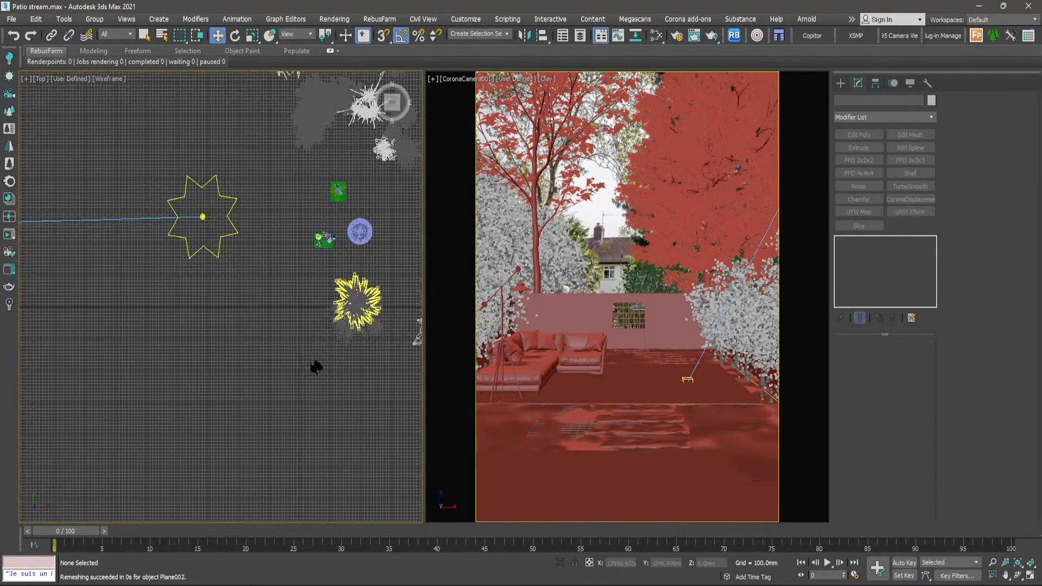
{"action": "scroll", "coordinate": [352, 304], "scroll_direction": "down", "scroll_amount": 4}
{"action": "scroll", "coordinate": [353, 301], "scroll_direction": "up", "scroll_amount": 7}
{"action": "left_click", "coordinate": [358, 286]}
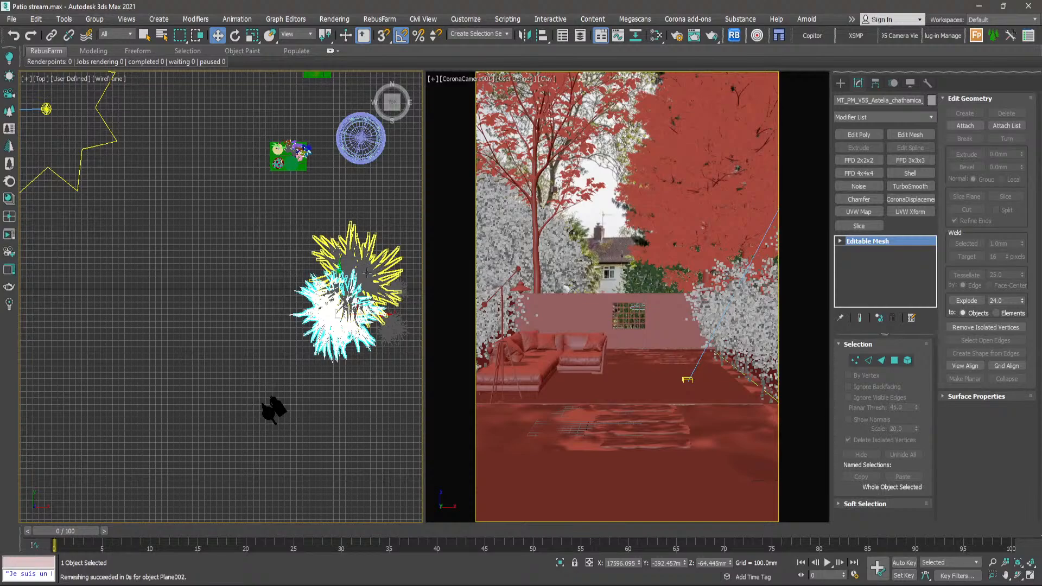
{"action": "left_click", "coordinate": [368, 272]}
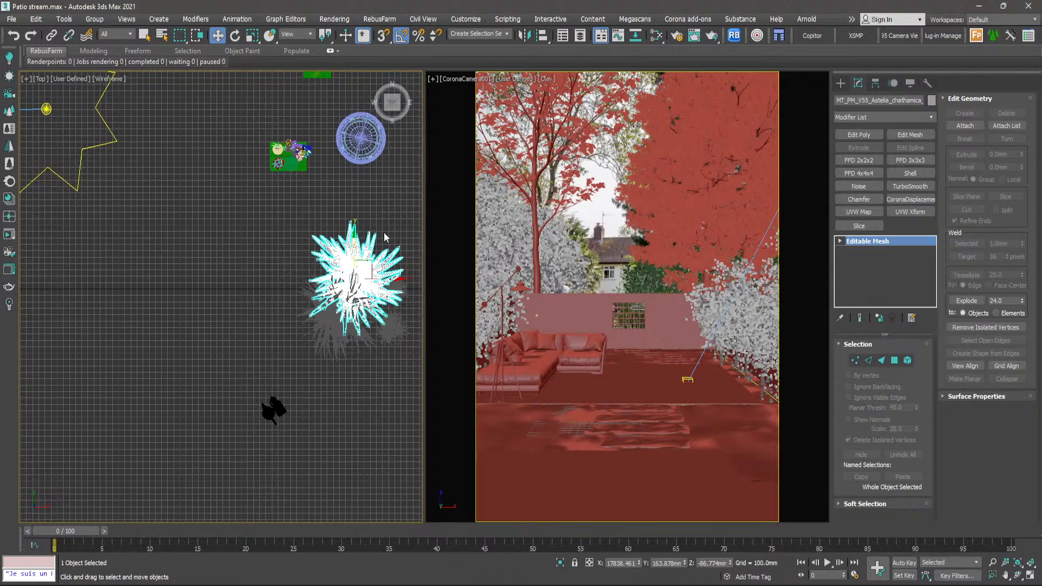
{"action": "scroll", "coordinate": [384, 232], "scroll_direction": "down", "scroll_amount": 6}
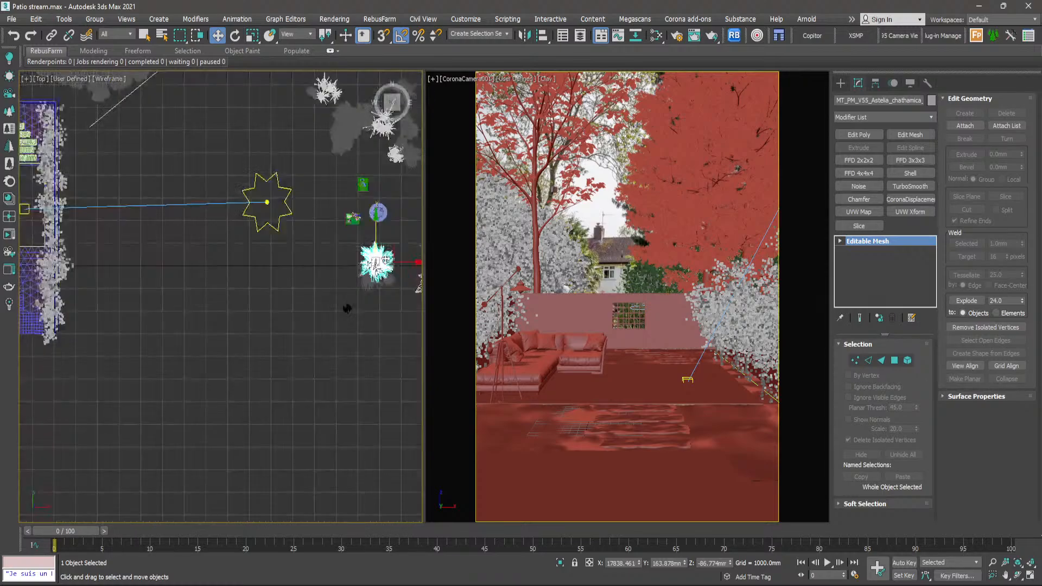
{"action": "middle_click_drag", "start_coordinate": [373, 261], "coordinate": [381, 274]}
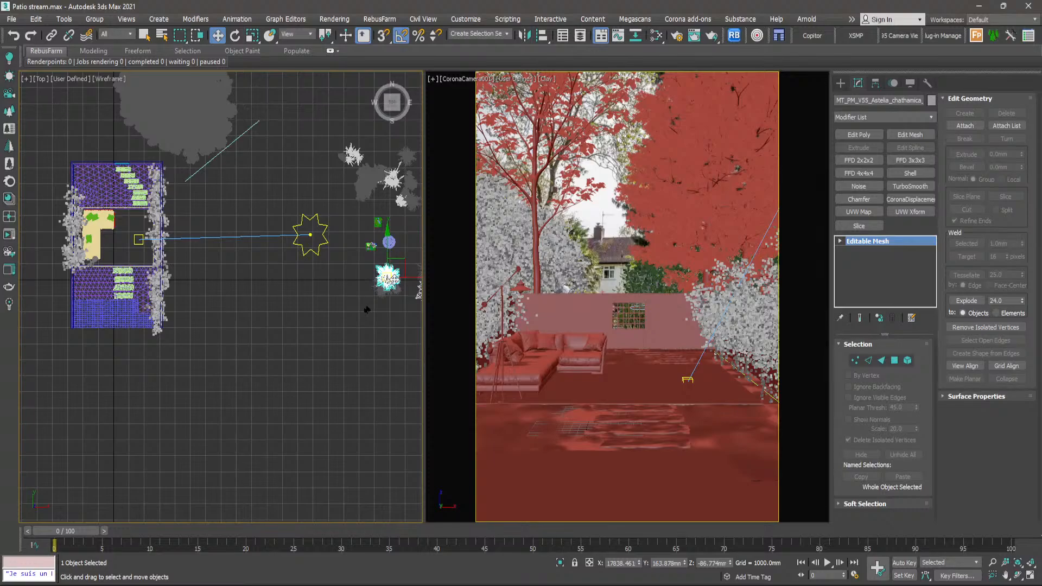
{"action": "scroll", "coordinate": [381, 274], "scroll_direction": "up", "scroll_amount": 5}
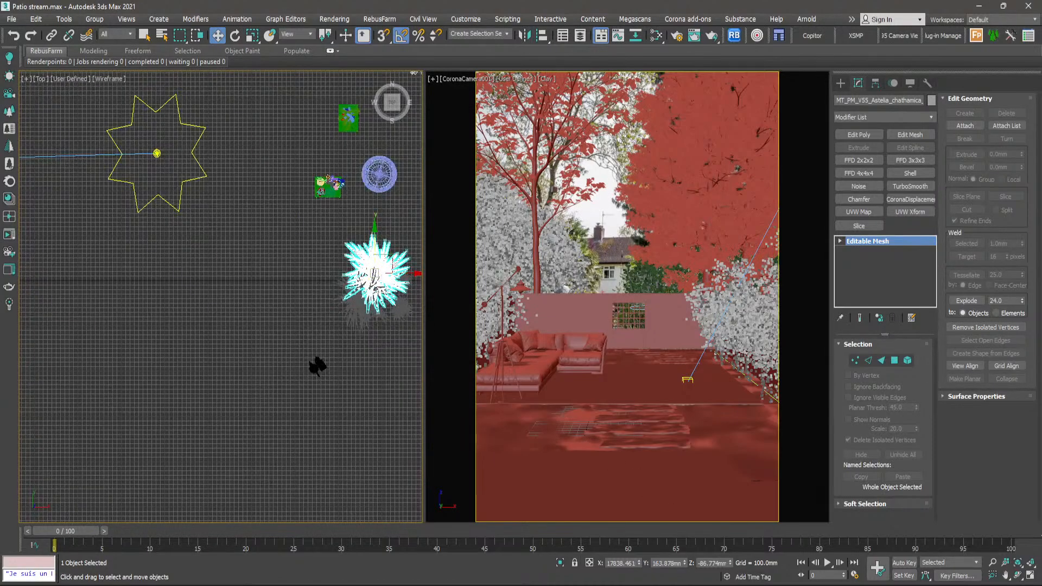
- Examine the planting around the sofa and stepping stones in the reference photo, and return to the garden scene
{"action": "left_click", "coordinate": [750, 585]}
{"action": "scroll", "coordinate": [523, 416], "scroll_direction": "up", "scroll_amount": 3}
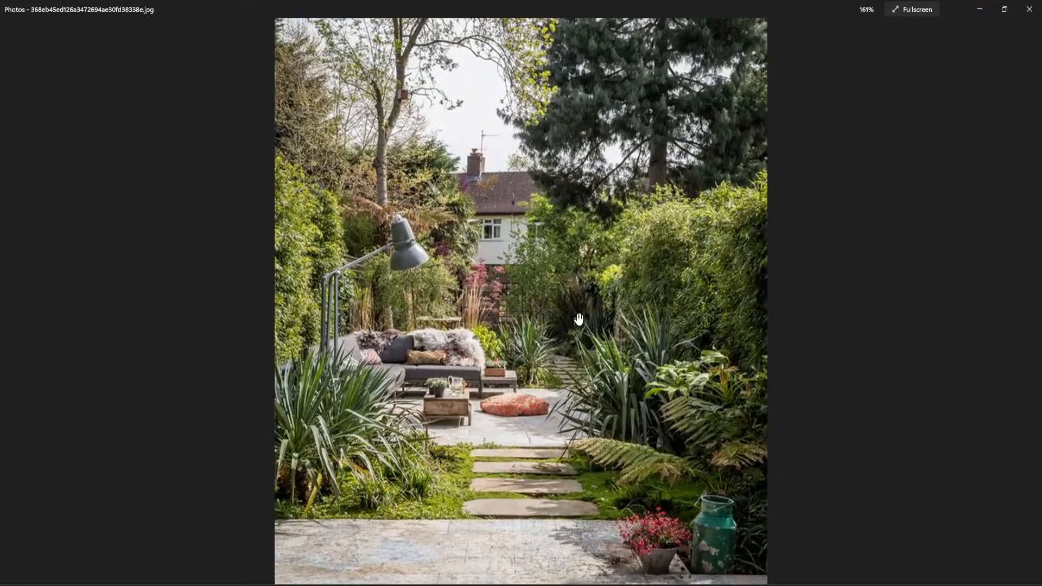
{"action": "scroll", "coordinate": [570, 325], "scroll_direction": "down", "scroll_amount": 3}
{"action": "left_click", "coordinate": [990, 9]}
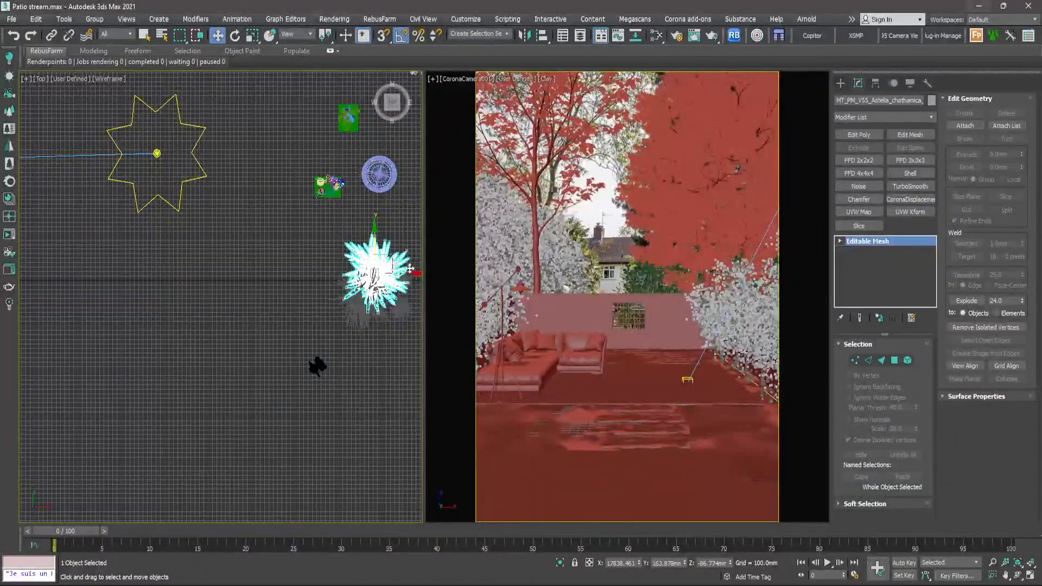
- Move the selected Astelia onto the lawn left of the front stepping stones, at about X -1480 mm, Y 428 mm
{"action": "scroll", "coordinate": [356, 282], "scroll_direction": "down", "scroll_amount": 4}
{"action": "middle_click_drag", "start_coordinate": [356, 282], "coordinate": [384, 275]}
{"action": "scroll", "coordinate": [363, 284], "scroll_direction": "down", "scroll_amount": 2}
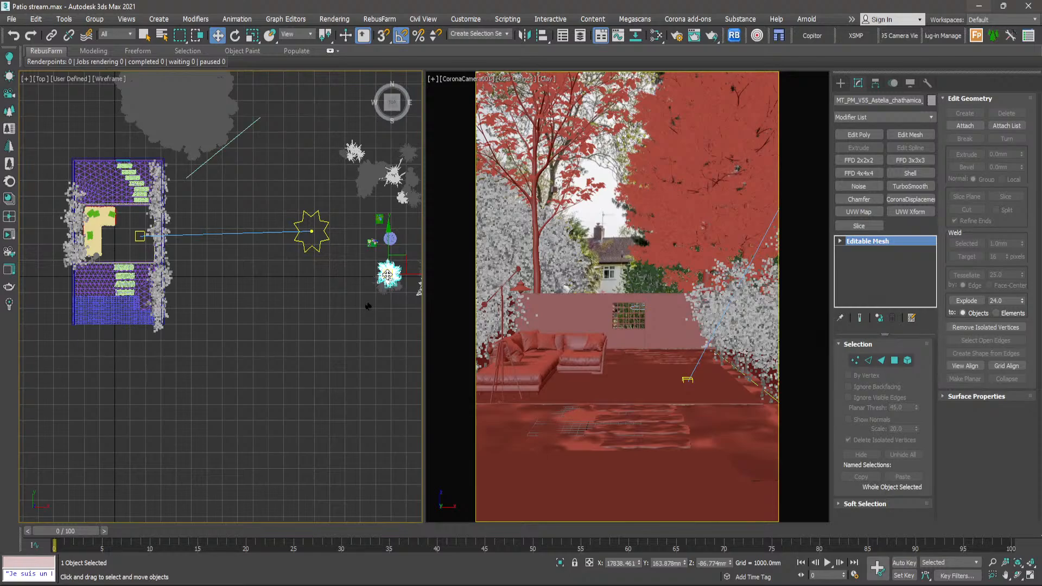
{"action": "left_click_drag", "start_coordinate": [387, 274], "coordinate": [97, 272]}
{"action": "scroll", "coordinate": [97, 270], "scroll_direction": "up", "scroll_amount": 10}
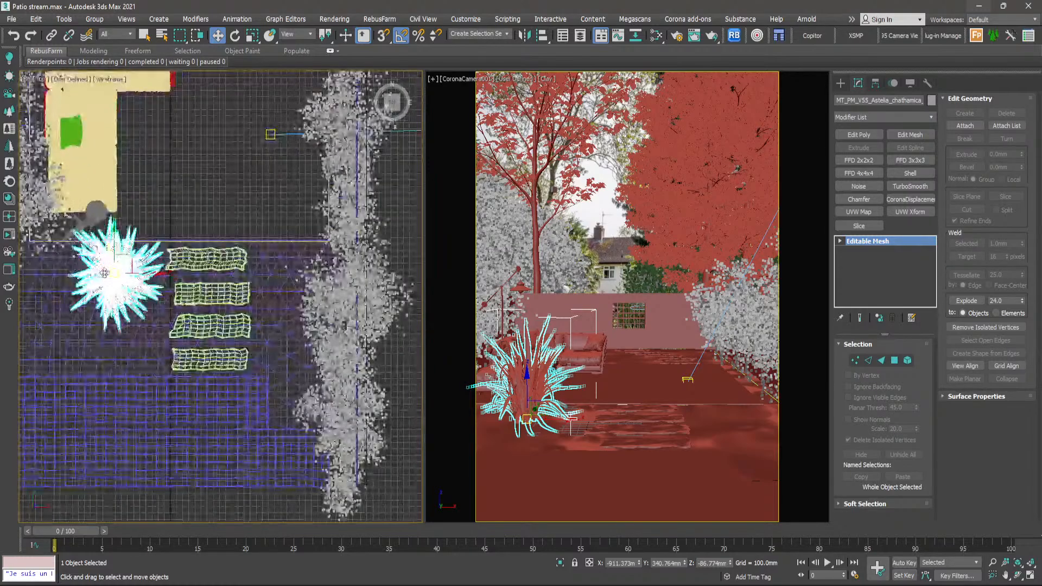
{"action": "left_click_drag", "start_coordinate": [221, 244], "coordinate": [161, 243]}
- Move the second Astelia just in front of the first one on the lawn, at about X -1566 mm, Y -255 mm
{"action": "scroll", "coordinate": [161, 243], "scroll_direction": "down", "scroll_amount": 15}
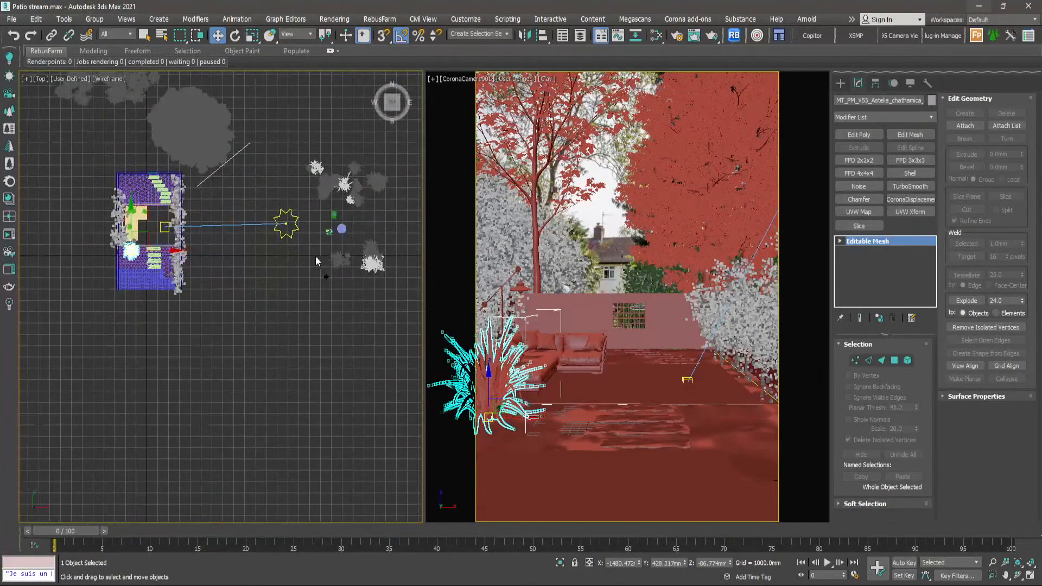
{"action": "scroll", "coordinate": [386, 267], "scroll_direction": "down", "scroll_amount": 8}
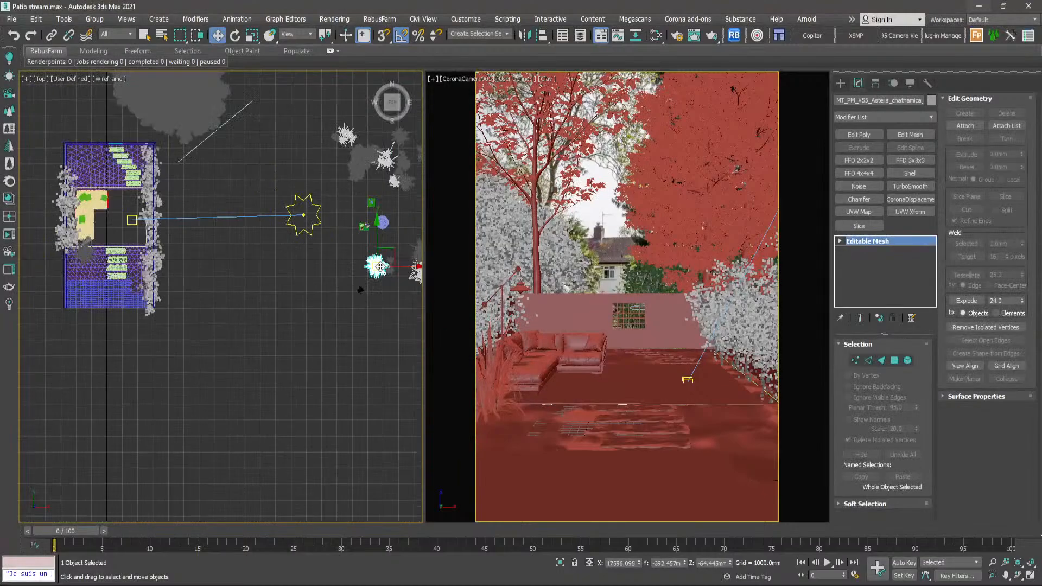
{"action": "left_click_drag", "start_coordinate": [387, 267], "coordinate": [170, 284]}
{"action": "scroll", "coordinate": [184, 263], "scroll_direction": "up", "scroll_amount": 8}
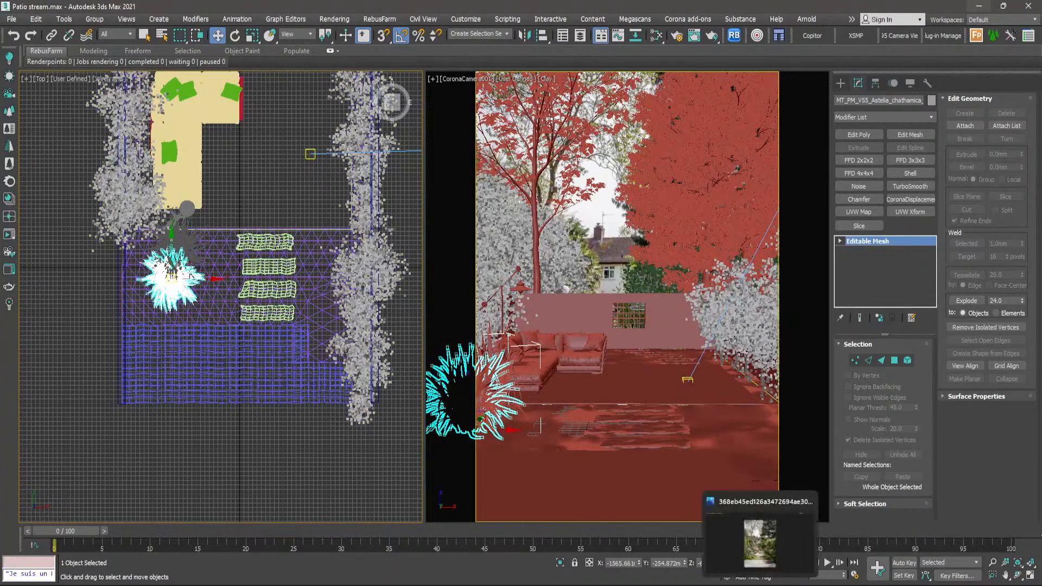
- Reopen the reference photo in Photos, move its window onto another monitor and return to the garden scene
{"action": "left_click", "coordinate": [760, 585]}
{"action": "left_click_drag", "start_coordinate": [640, 2], "coordinate": [755, 29]}
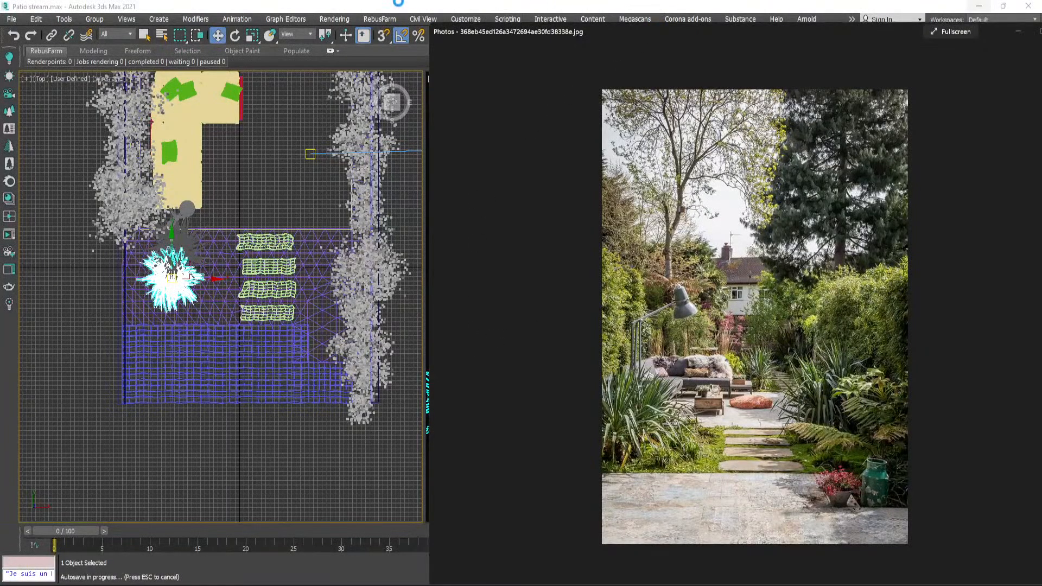
{"action": "left_click_drag", "start_coordinate": [589, 38], "coordinate": [579, 28]}
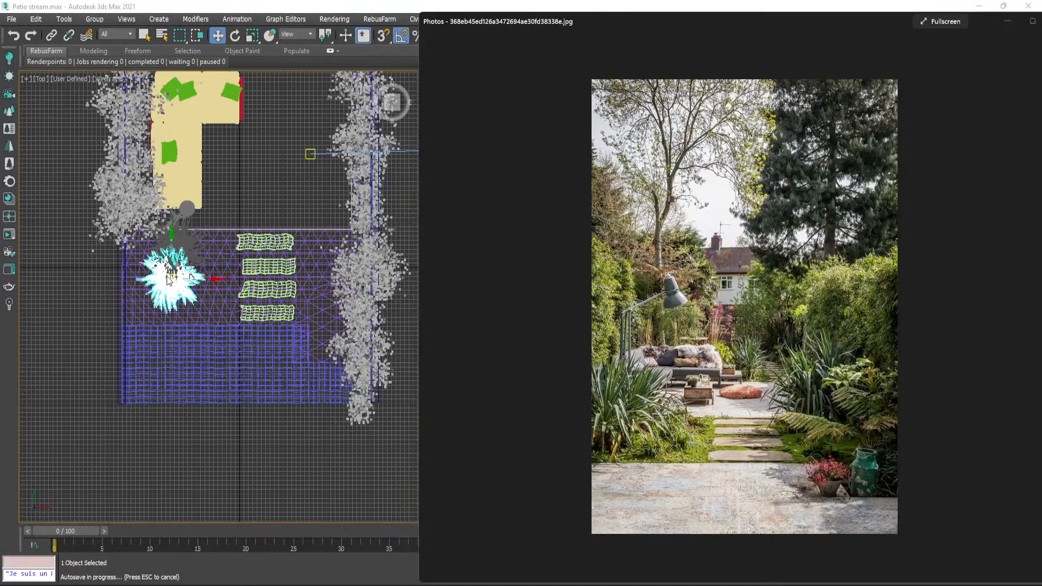
{"action": "left_click_drag", "start_coordinate": [743, 19], "coordinate": [1041, 66]}
{"action": "left_click", "coordinate": [419, 130]}
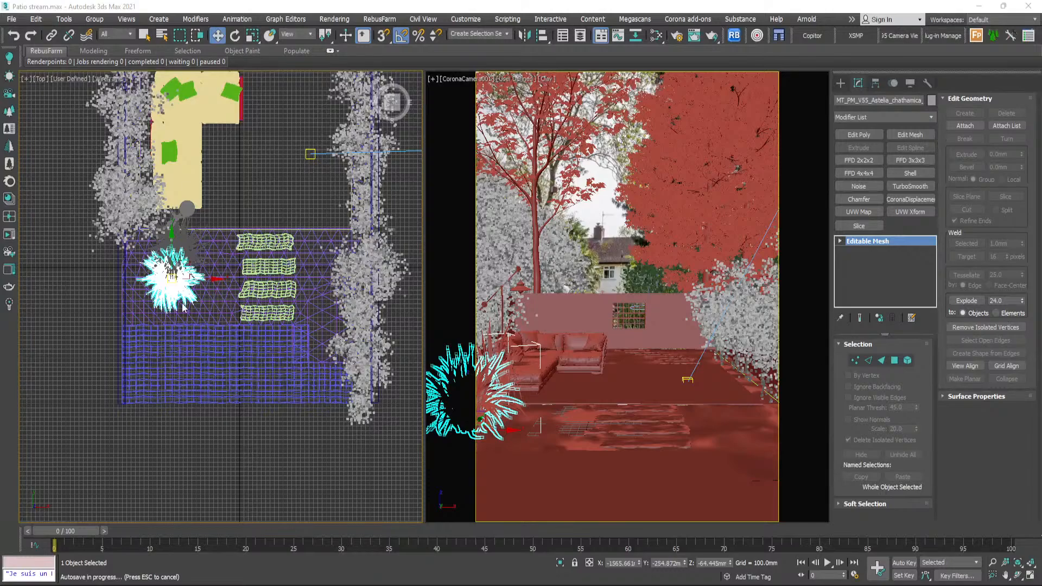
- Shift the rear Astelia towards the stepping stones to about X -1259 mm, check both plants and clear the selection
{"action": "scroll", "coordinate": [175, 281], "scroll_direction": "up", "scroll_amount": 5}
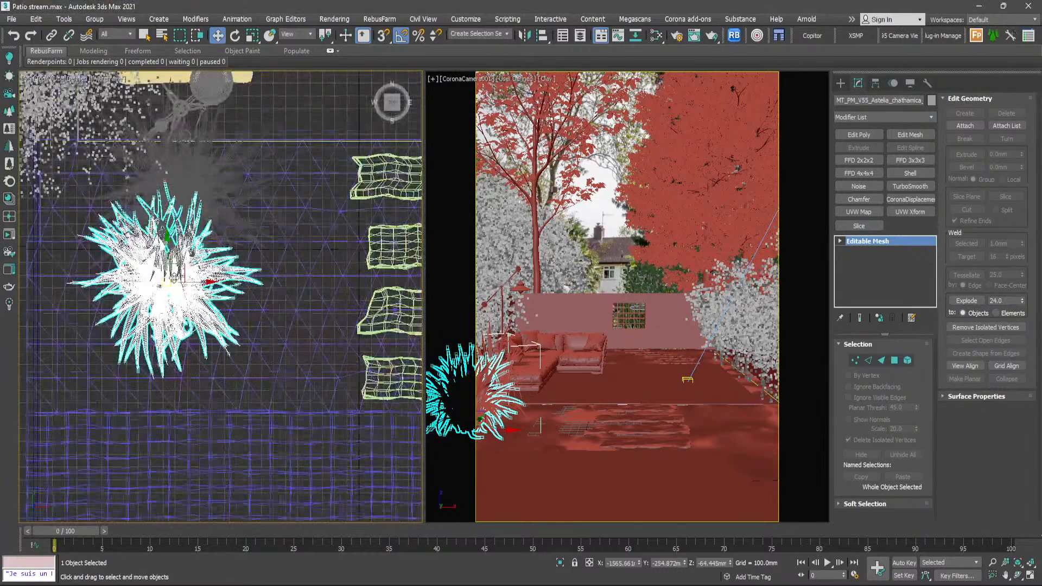
{"action": "scroll", "coordinate": [175, 280], "scroll_direction": "down", "scroll_amount": 4}
{"action": "scroll", "coordinate": [177, 276], "scroll_direction": "up", "scroll_amount": 2}
{"action": "scroll", "coordinate": [182, 232], "scroll_direction": "up", "scroll_amount": 3}
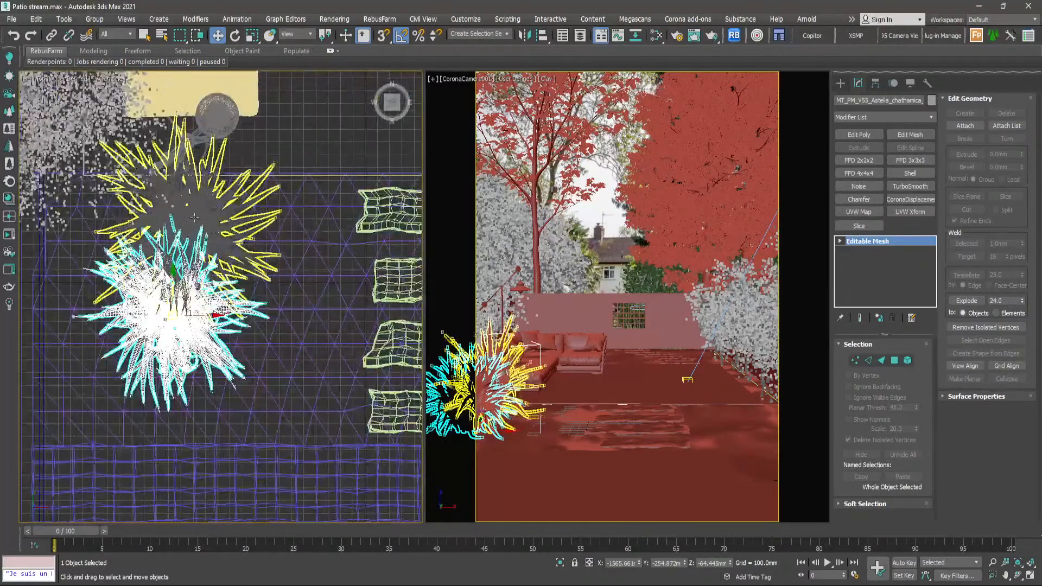
{"action": "left_click", "coordinate": [187, 231]}
{"action": "left_click_drag", "start_coordinate": [185, 229], "coordinate": [211, 228]}
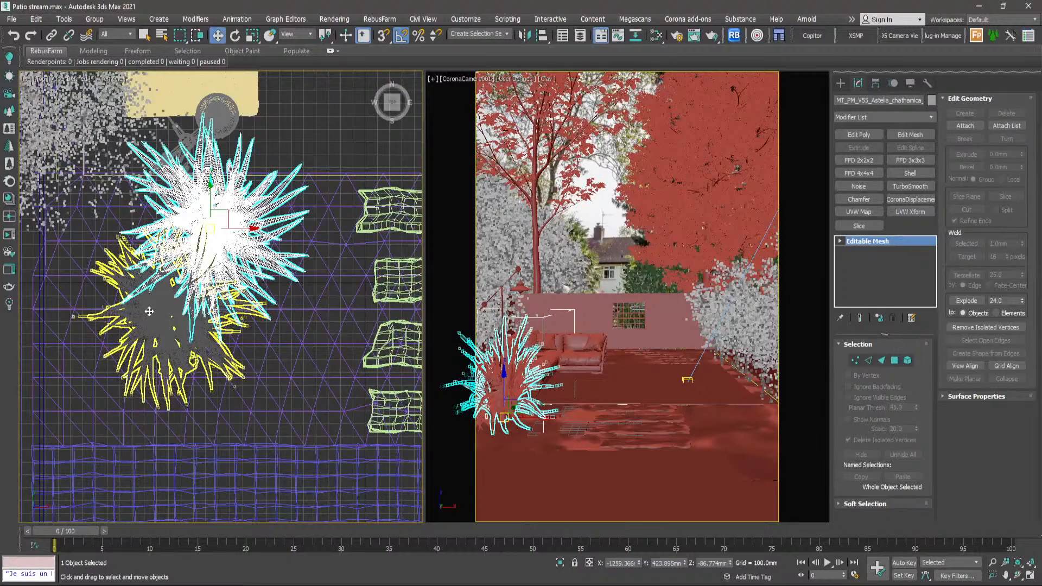
{"action": "left_click", "coordinate": [167, 307]}
{"action": "scroll", "coordinate": [167, 307], "scroll_direction": "down", "scroll_amount": 3}
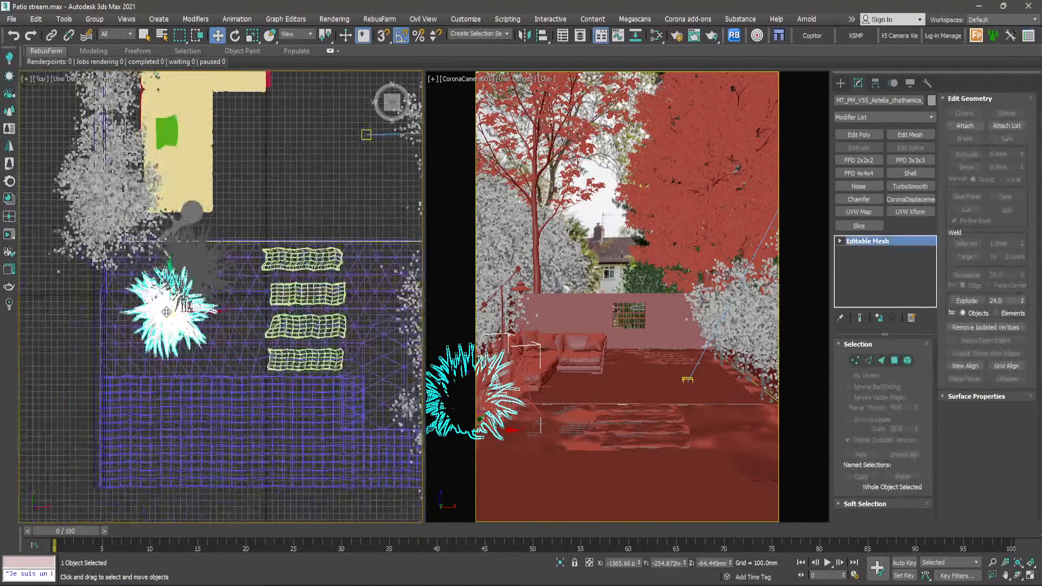
{"action": "left_click", "coordinate": [193, 275]}
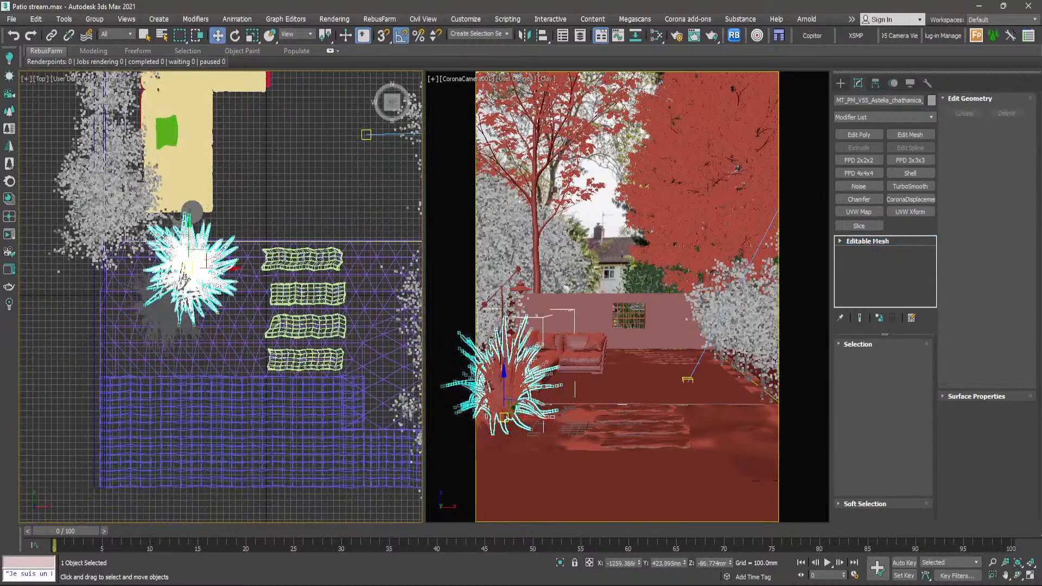
{"action": "left_click", "coordinate": [274, 174]}
- Select the Ophiopogon and the smaller spiky plant next to it among the spare plants beside the garden
{"action": "scroll", "coordinate": [157, 281], "scroll_direction": "down", "scroll_amount": 6}
{"action": "middle_click_drag", "start_coordinate": [209, 286], "coordinate": [158, 255]}
{"action": "middle_click_drag", "start_coordinate": [323, 288], "coordinate": [209, 304]}
{"action": "scroll", "coordinate": [275, 292], "scroll_direction": "up", "scroll_amount": 10}
{"action": "left_click", "coordinate": [348, 230]}
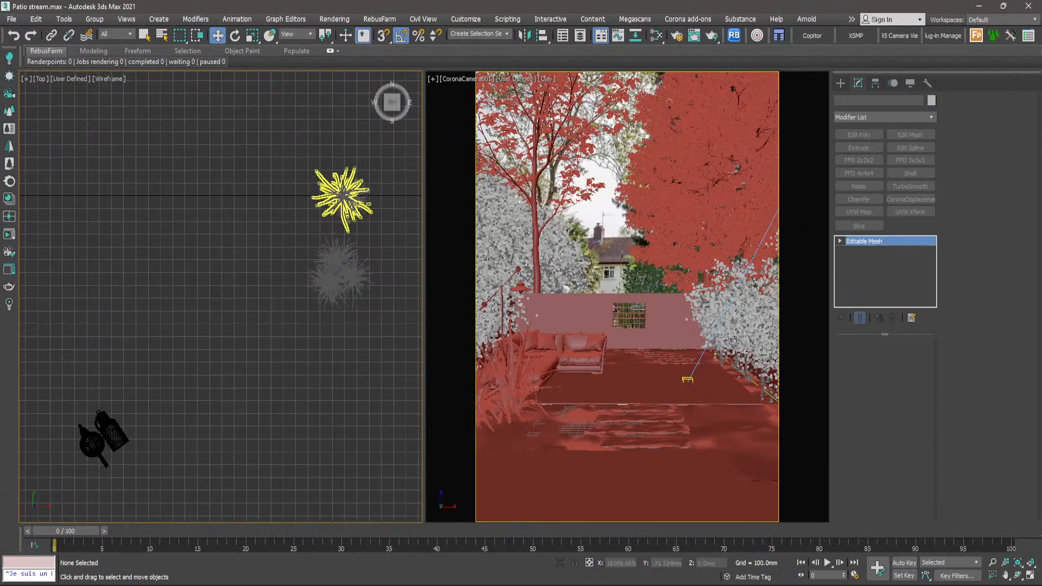
{"action": "scroll", "coordinate": [344, 230], "scroll_direction": "down", "scroll_amount": 4}
{"action": "scroll", "coordinate": [342, 229], "scroll_direction": "up", "scroll_amount": 10}
{"action": "scroll", "coordinate": [342, 229], "scroll_direction": "down", "scroll_amount": 6}
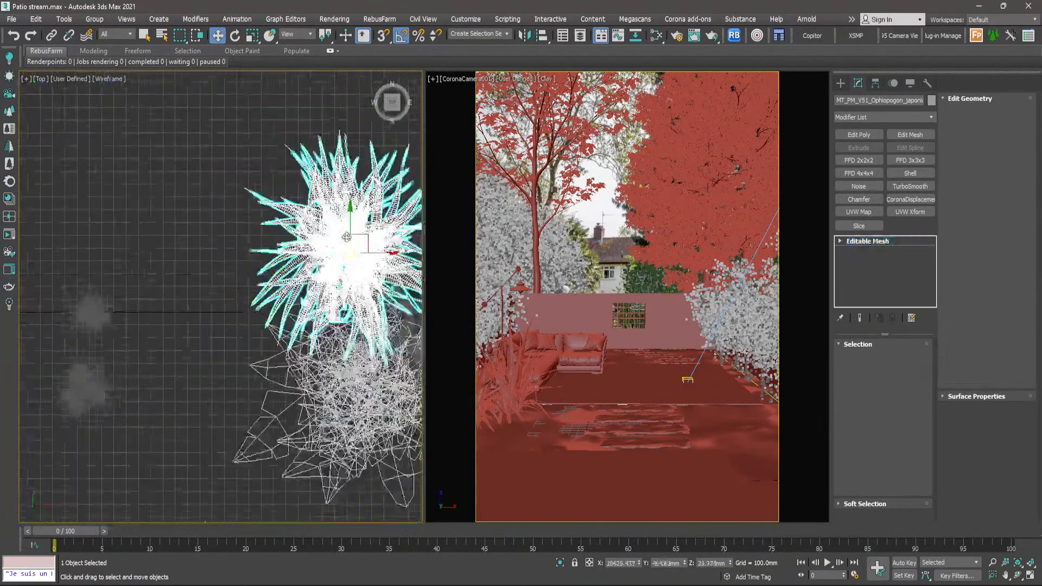
{"action": "scroll", "coordinate": [348, 228], "scroll_direction": "up", "scroll_amount": 6}
{"action": "left_click", "coordinate": [357, 225], "text": "ctrl"}
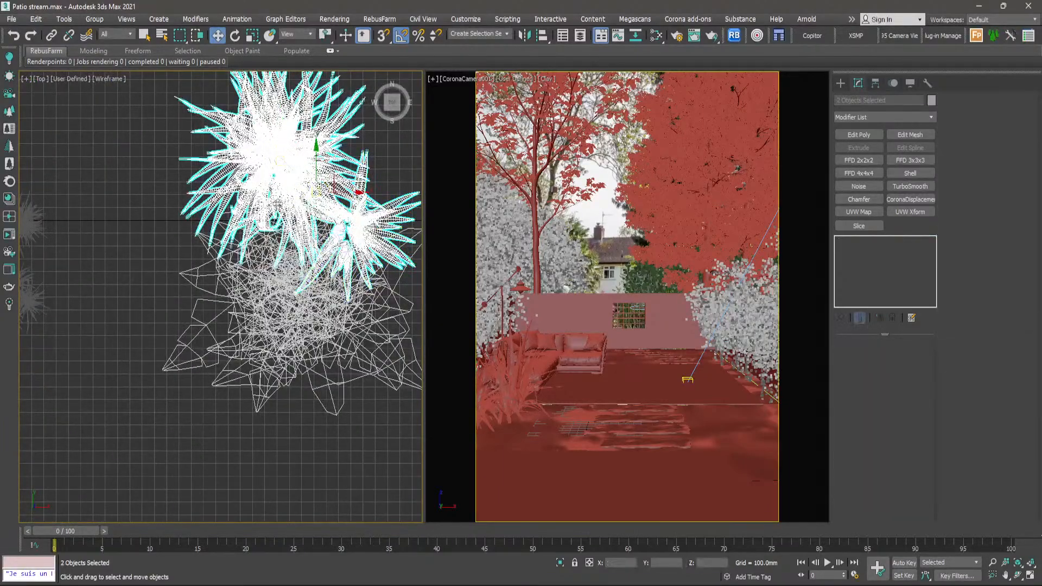
- Move the two selected plants to the right of the front stepping stones against the hedge and rotate them slightly
{"action": "scroll", "coordinate": [353, 234], "scroll_direction": "down", "scroll_amount": 8}
{"action": "scroll", "coordinate": [336, 269], "scroll_direction": "up", "scroll_amount": 3}
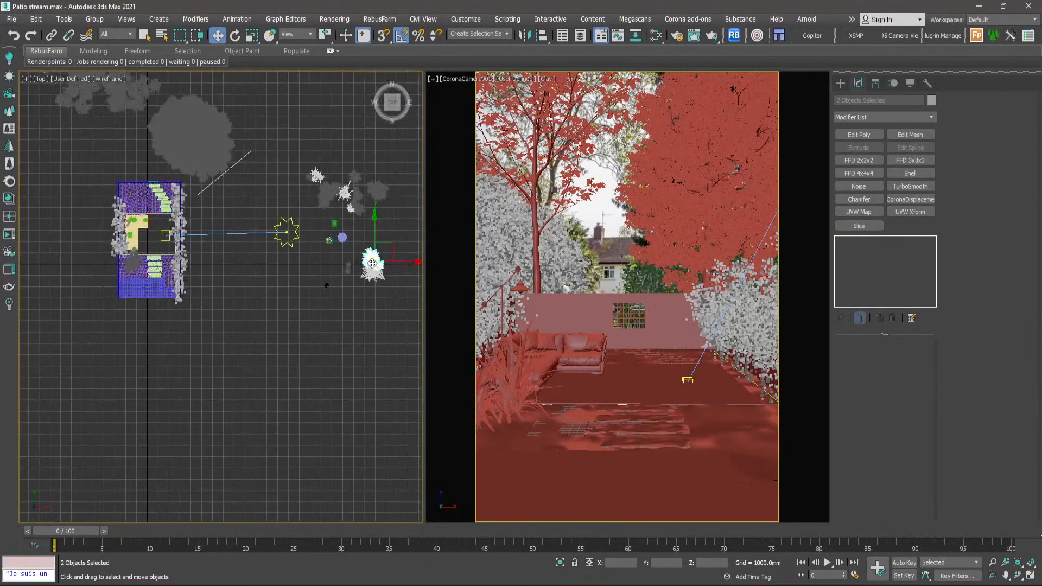
{"action": "left_click_drag", "start_coordinate": [371, 266], "coordinate": [115, 239]}
{"action": "scroll", "coordinate": [182, 270], "scroll_direction": "up", "scroll_amount": 6}
{"action": "scroll", "coordinate": [182, 270], "scroll_direction": "up", "scroll_amount": 2}
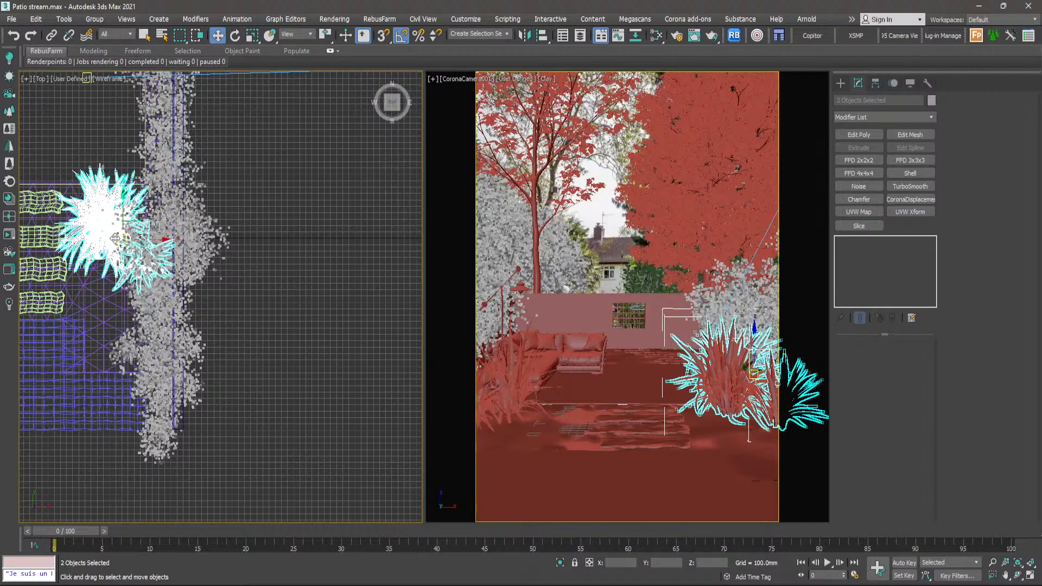
{"action": "key", "text": "e"}
{"action": "left_click_drag", "start_coordinate": [152, 215], "coordinate": [156, 212]}
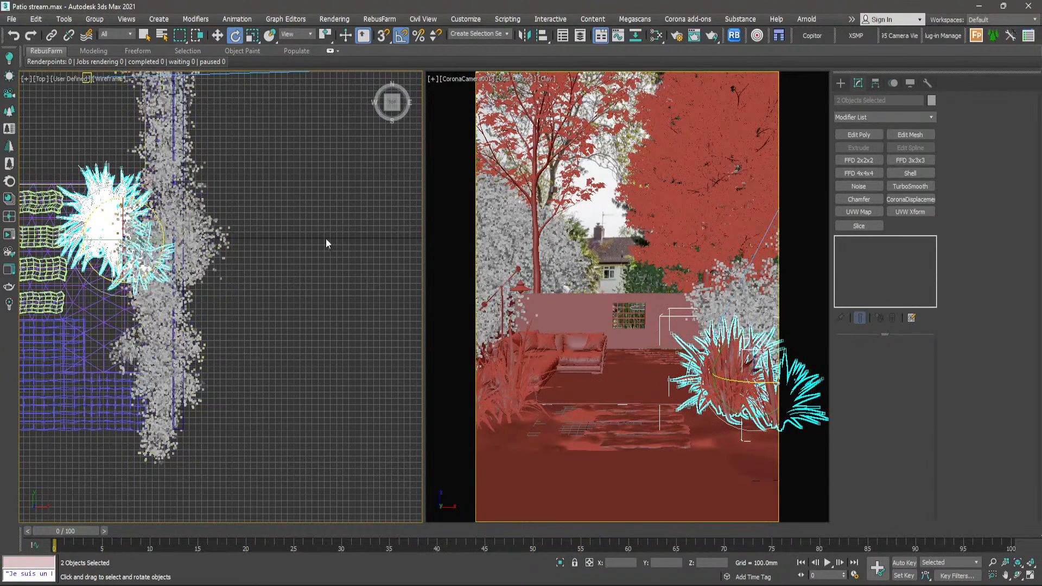
{"action": "left_click", "coordinate": [613, 483]}
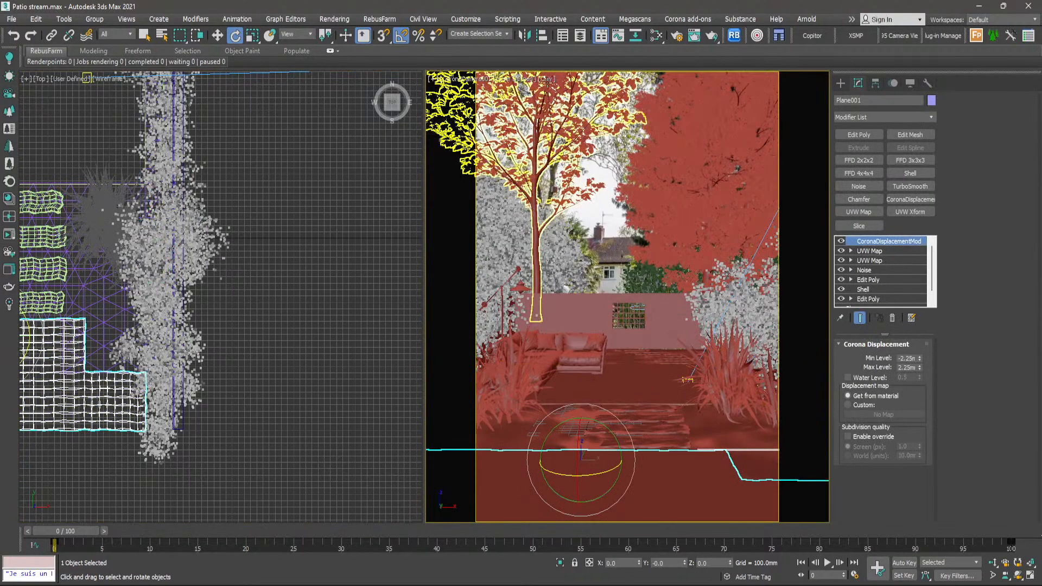
{"action": "left_click", "coordinate": [548, 82]}
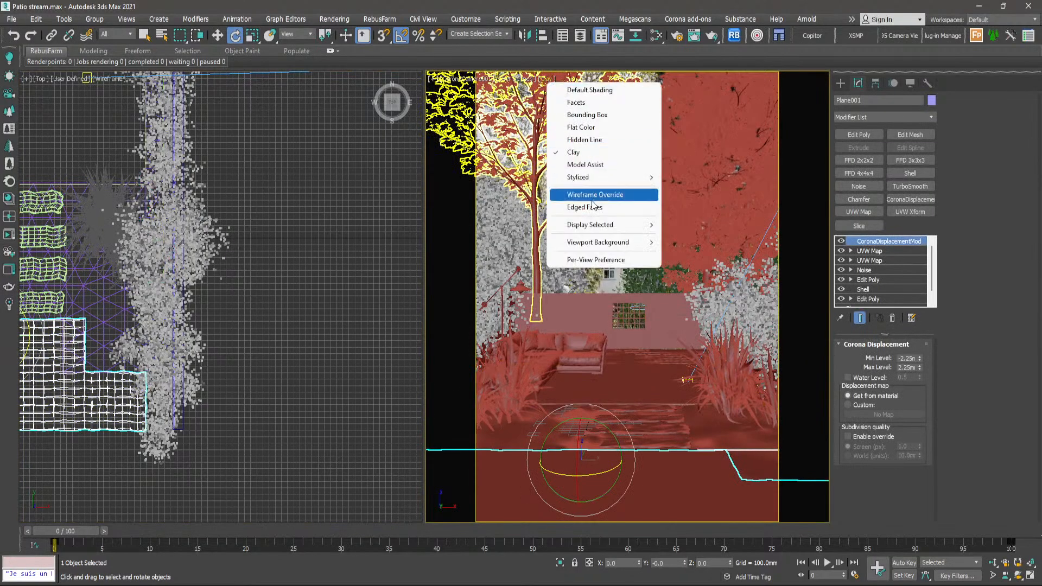
{"action": "left_click", "coordinate": [362, 228]}
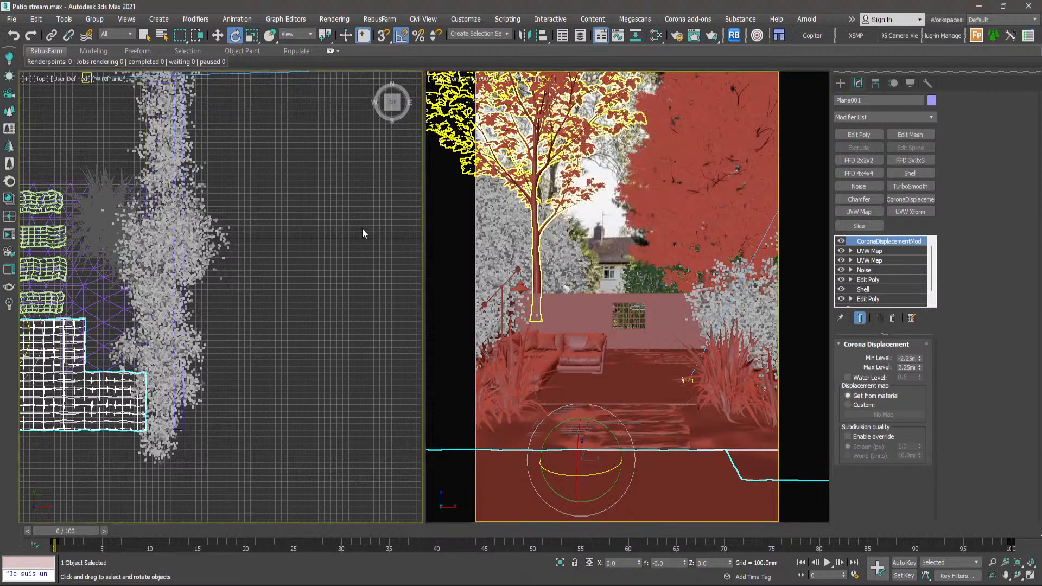
- Select the broad-leaved plant group among the spare plants and compare it with the planting in the reference photo
{"action": "scroll", "coordinate": [219, 221], "scroll_direction": "down", "scroll_amount": 7}
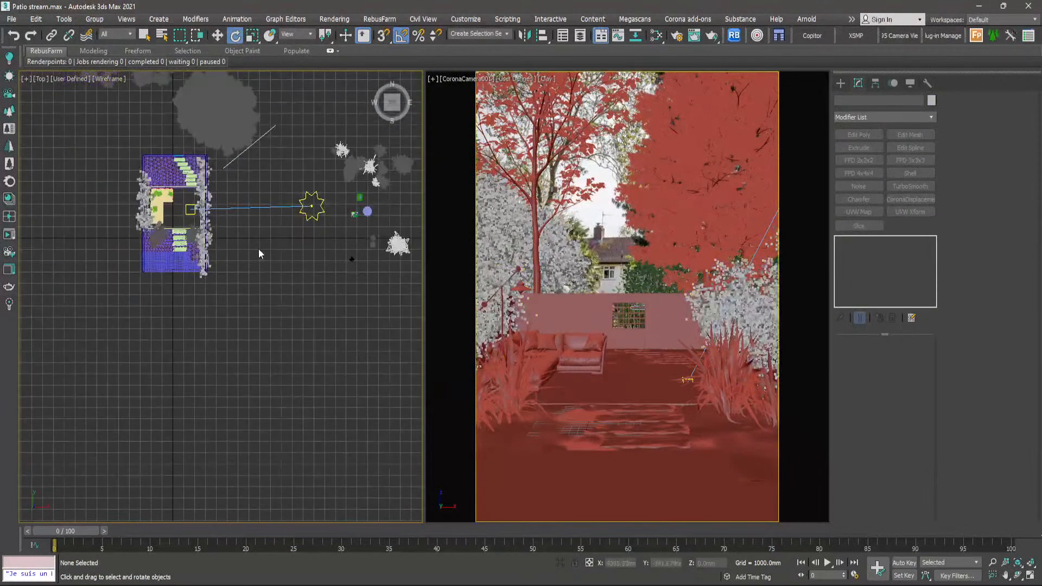
{"action": "middle_click_drag", "start_coordinate": [258, 250], "coordinate": [234, 259]}
{"action": "scroll", "coordinate": [379, 259], "scroll_direction": "up", "scroll_amount": 8}
{"action": "left_click", "coordinate": [358, 243]}
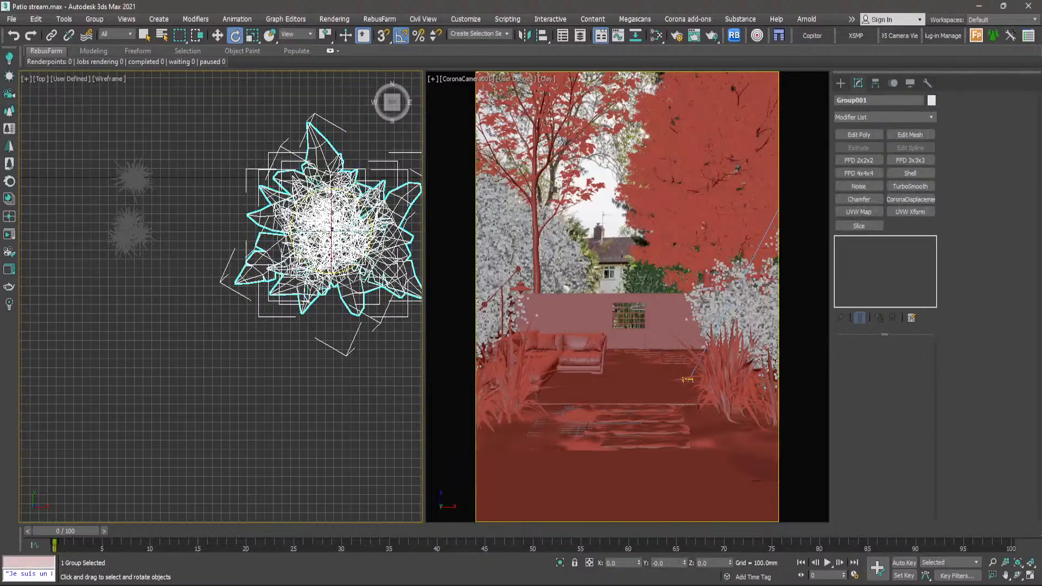
{"action": "left_click_drag", "start_coordinate": [1041, 256], "coordinate": [646, 1]}
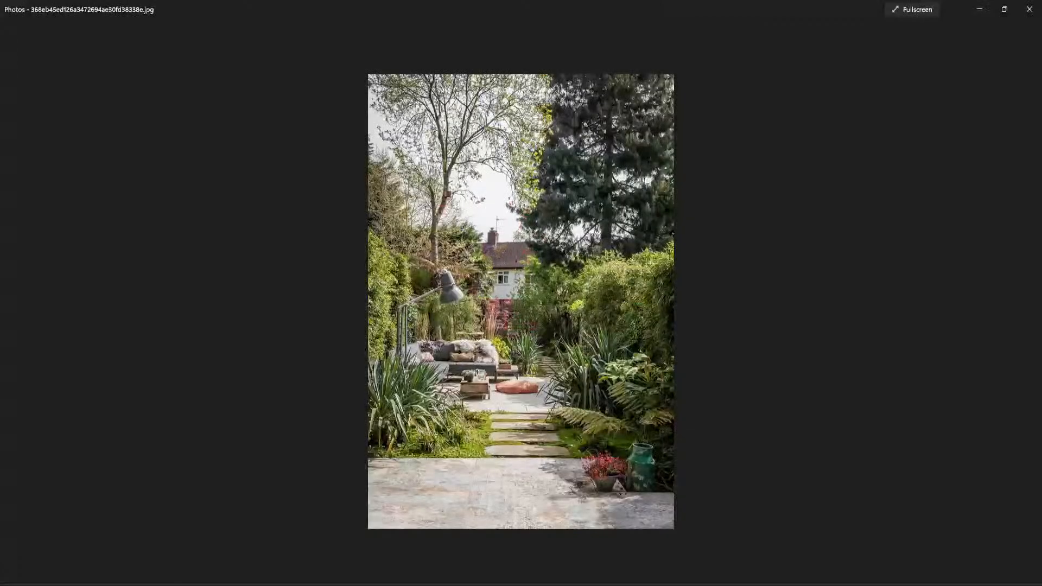
{"action": "scroll", "coordinate": [717, 425], "scroll_direction": "up", "scroll_amount": 8}
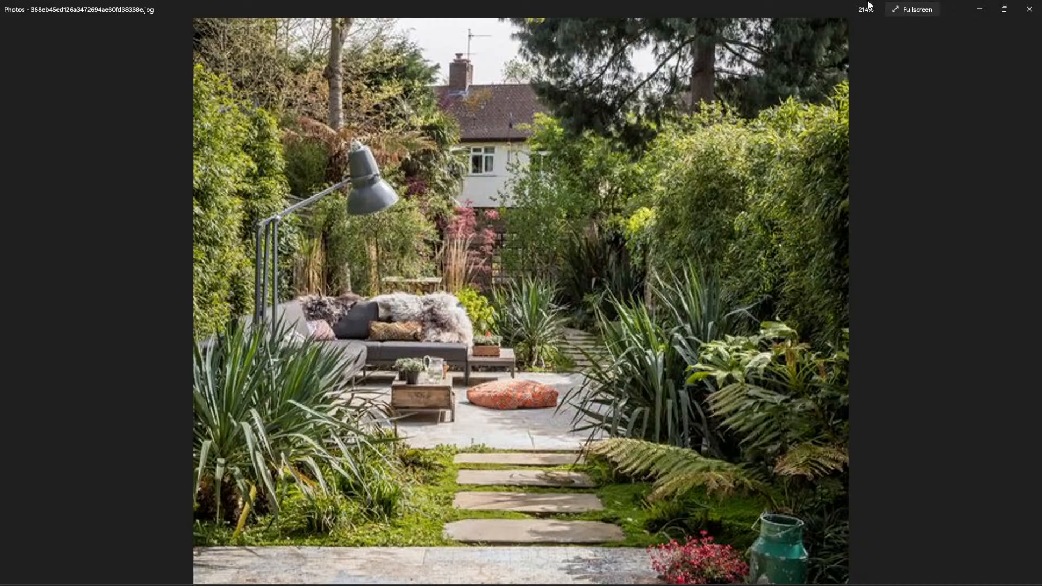
- Move the selected broad-leaved plant group to the right of the front stepping stones, at about X 2071 mm, Y -651 mm
{"action": "left_click", "coordinate": [979, 8]}
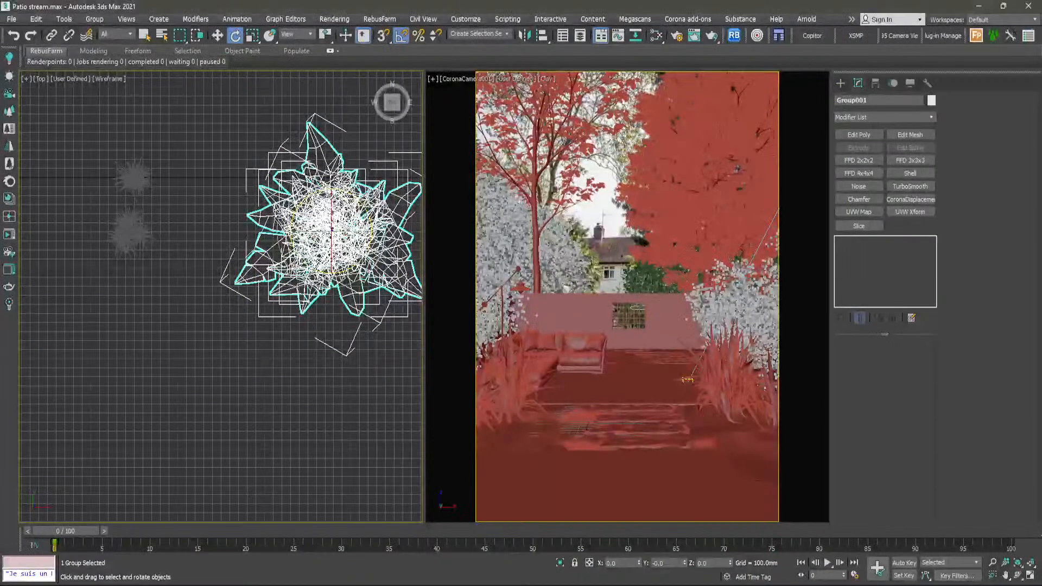
{"action": "key", "text": "w"}
{"action": "scroll", "coordinate": [361, 254], "scroll_direction": "down", "scroll_amount": 4}
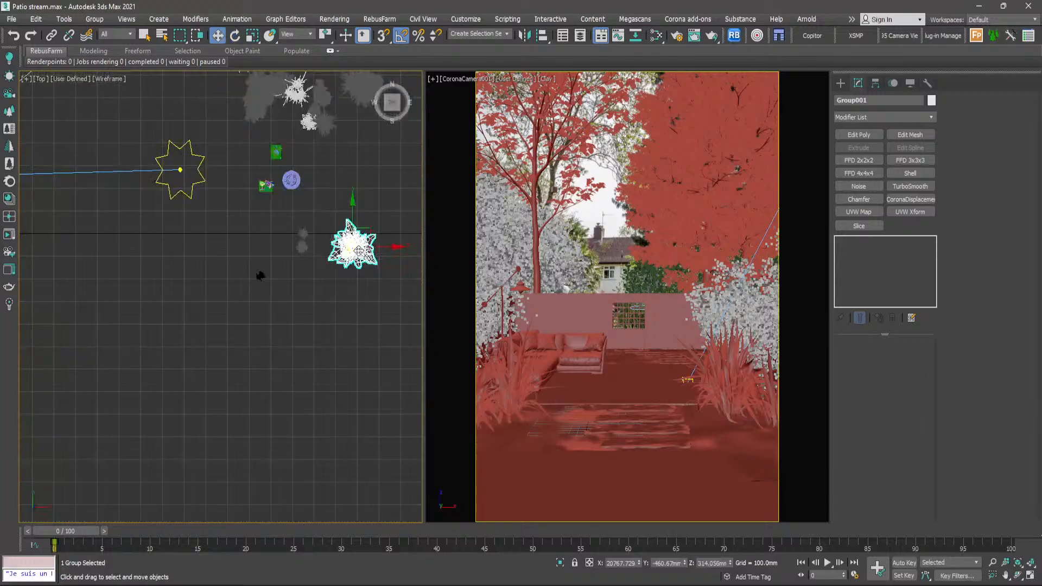
{"action": "left_click_drag", "start_coordinate": [379, 258], "coordinate": [85, 263]}
{"action": "scroll", "coordinate": [83, 264], "scroll_direction": "up", "scroll_amount": 10}
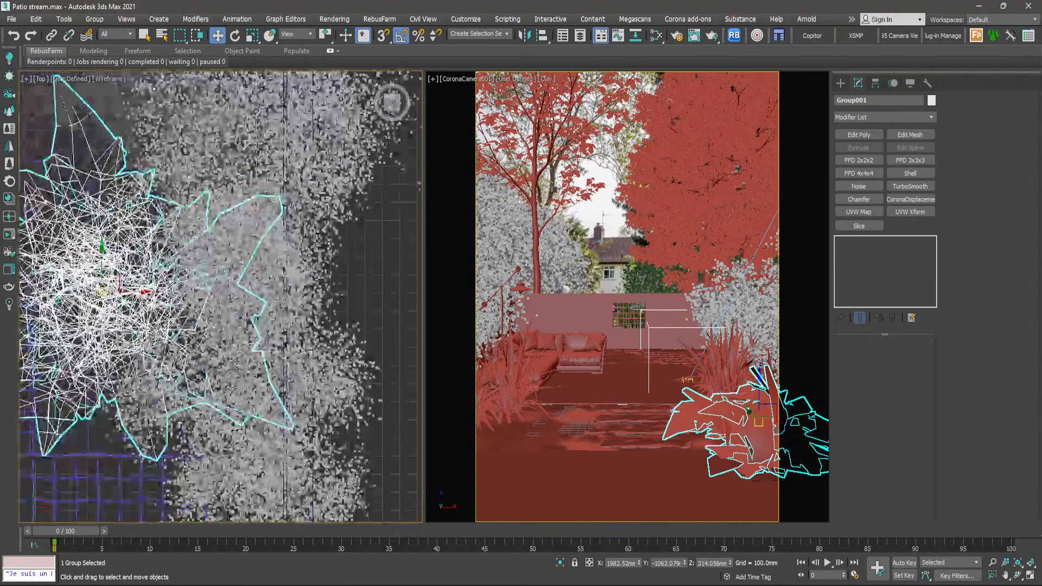
{"action": "scroll", "coordinate": [83, 264], "scroll_direction": "down", "scroll_amount": 3}
{"action": "middle_click_drag", "start_coordinate": [82, 263], "coordinate": [227, 338]}
{"action": "scroll", "coordinate": [227, 338], "scroll_direction": "down", "scroll_amount": 3}
{"action": "scroll", "coordinate": [227, 337], "scroll_direction": "up", "scroll_amount": 5}
{"action": "left_click_drag", "start_coordinate": [227, 337], "coordinate": [231, 286]}
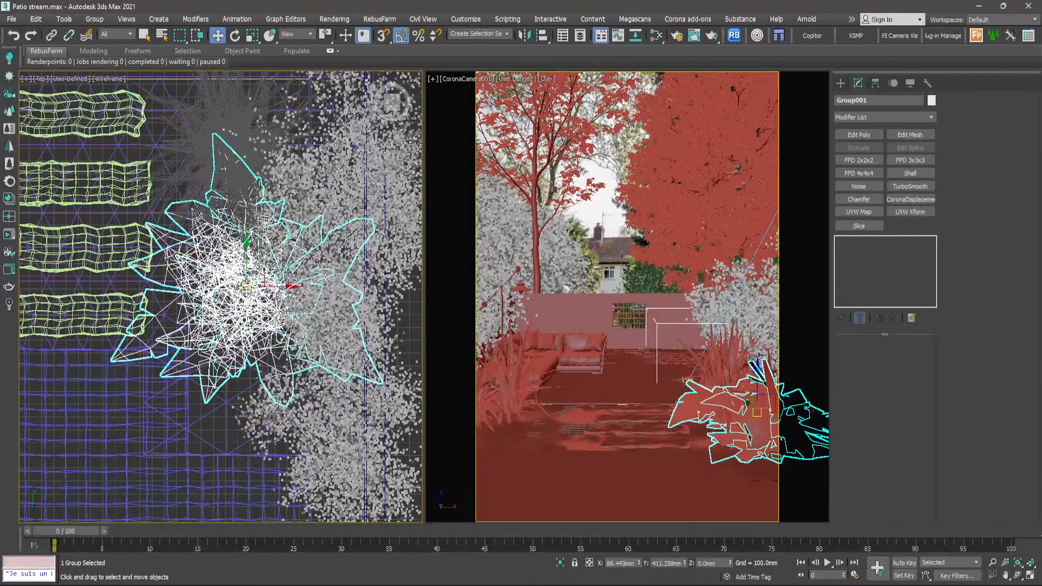
- Display the camera view with Default Shading, check the broad-leaved plant group in it and clear the selection
{"action": "left_click", "coordinate": [546, 79]}
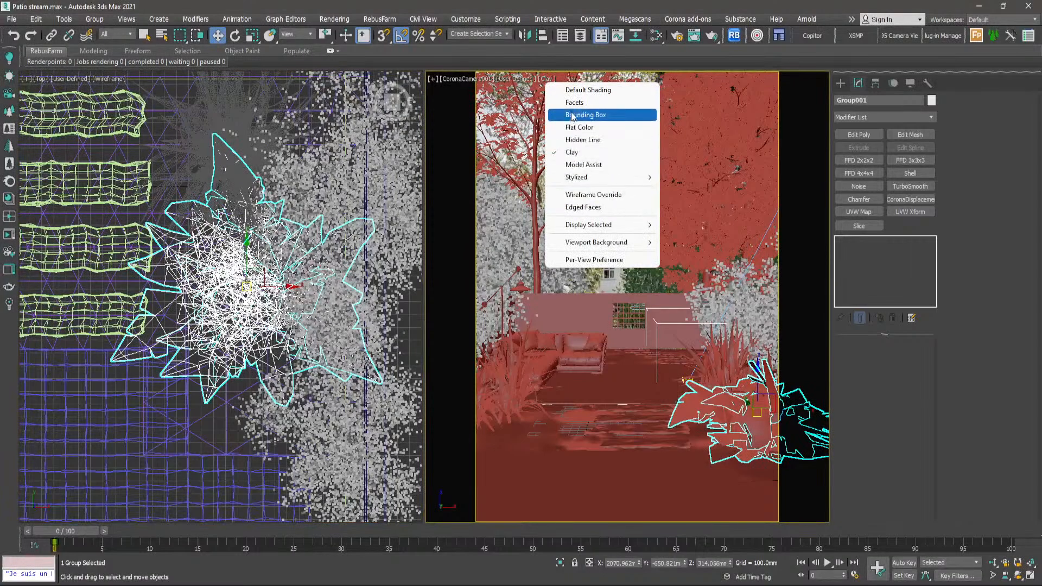
{"action": "left_click", "coordinate": [577, 91]}
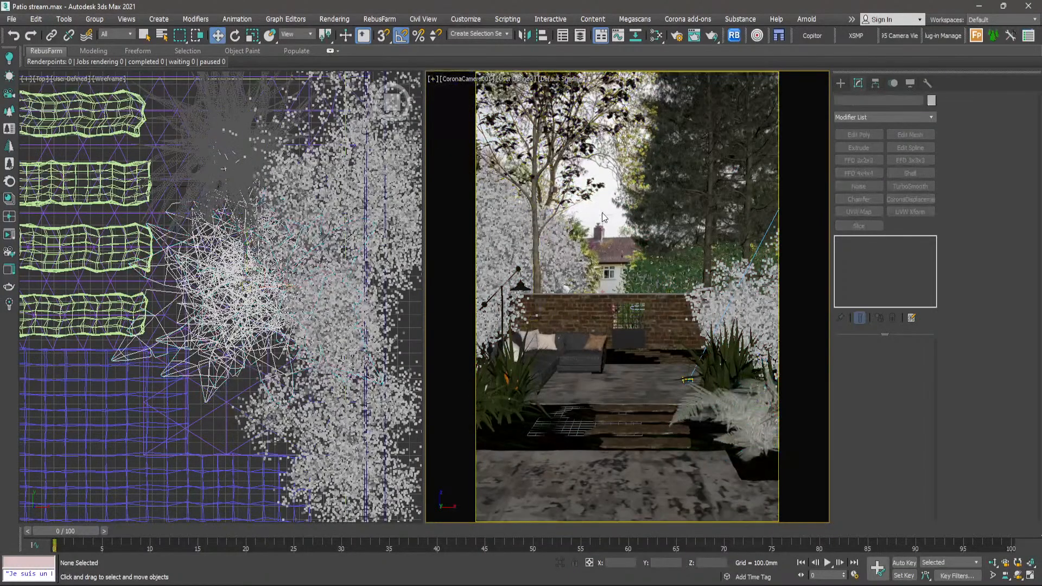
{"action": "left_click", "coordinate": [752, 429]}
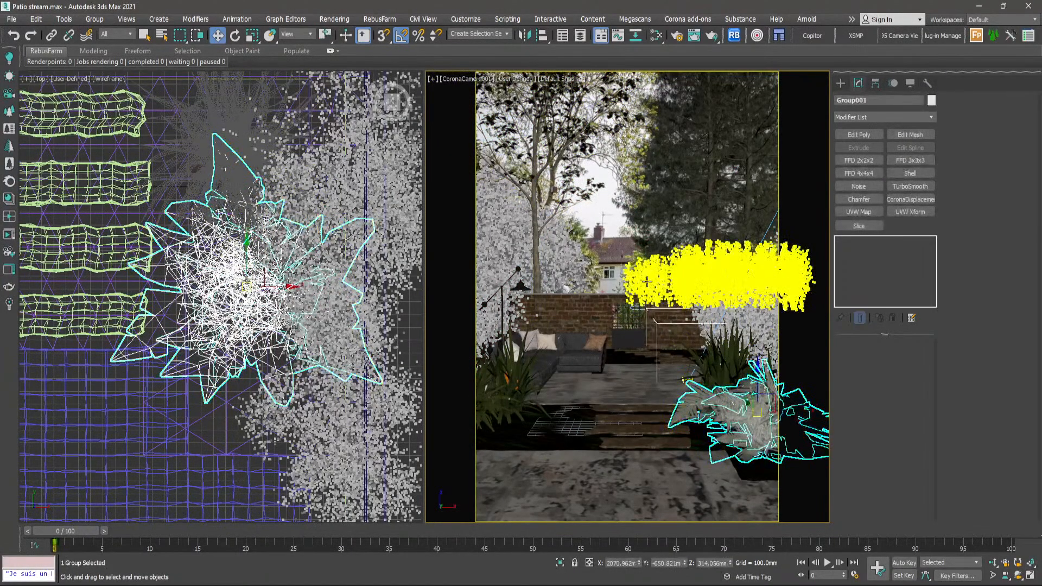
{"action": "left_click", "coordinate": [611, 232]}
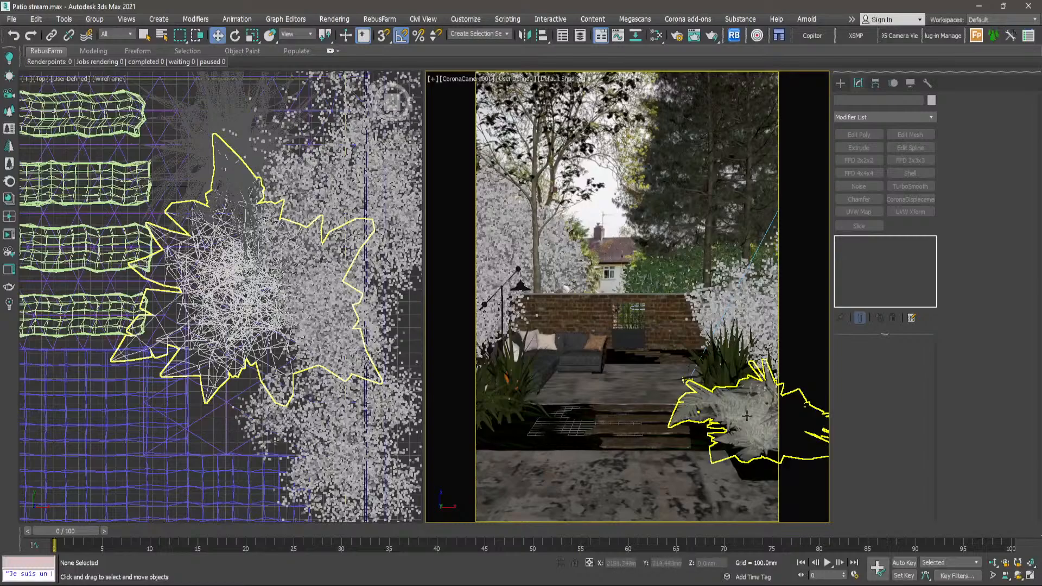
{"action": "left_click", "coordinate": [752, 431]}
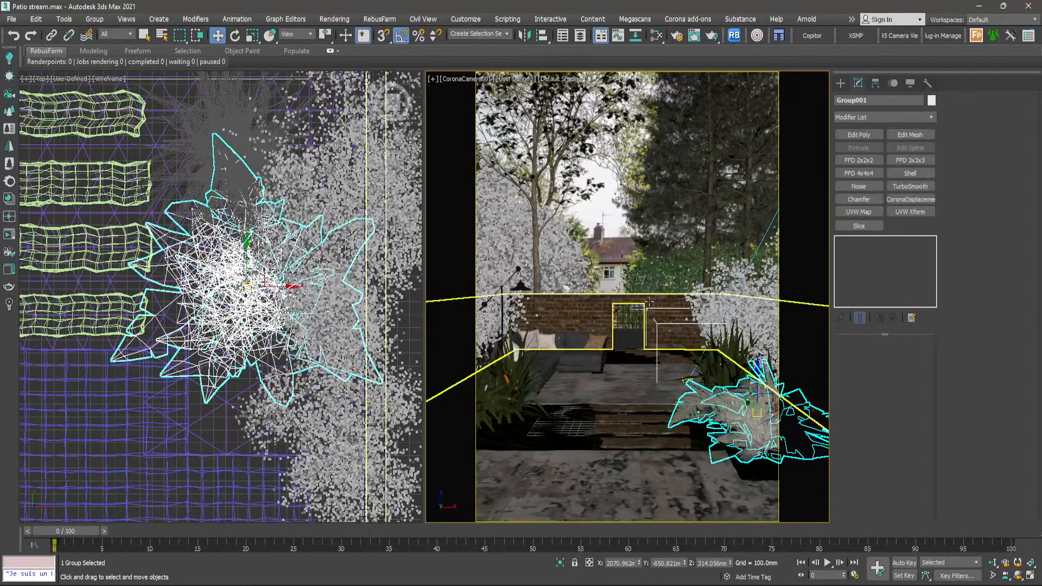
{"action": "left_click", "coordinate": [610, 242]}
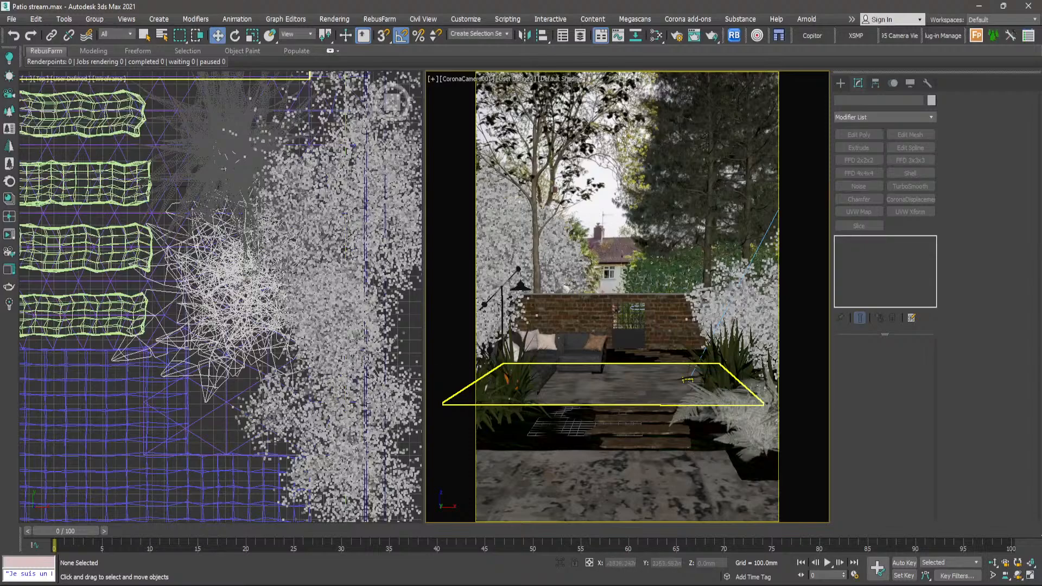
- Select the two Astelia plants among the spare plants beside the garden
{"action": "scroll", "coordinate": [355, 340], "scroll_direction": "down", "scroll_amount": 10}
{"action": "scroll", "coordinate": [348, 315], "scroll_direction": "up", "scroll_amount": 10}
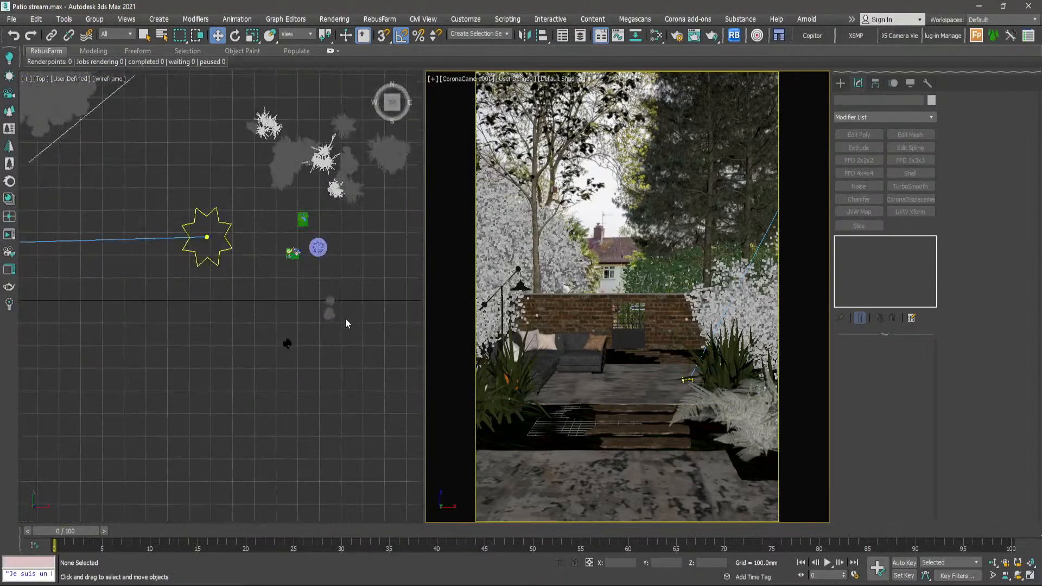
{"action": "scroll", "coordinate": [344, 295], "scroll_direction": "down", "scroll_amount": 5}
{"action": "middle_click_drag", "start_coordinate": [343, 295], "coordinate": [263, 342]}
{"action": "scroll", "coordinate": [268, 332], "scroll_direction": "down", "scroll_amount": 4}
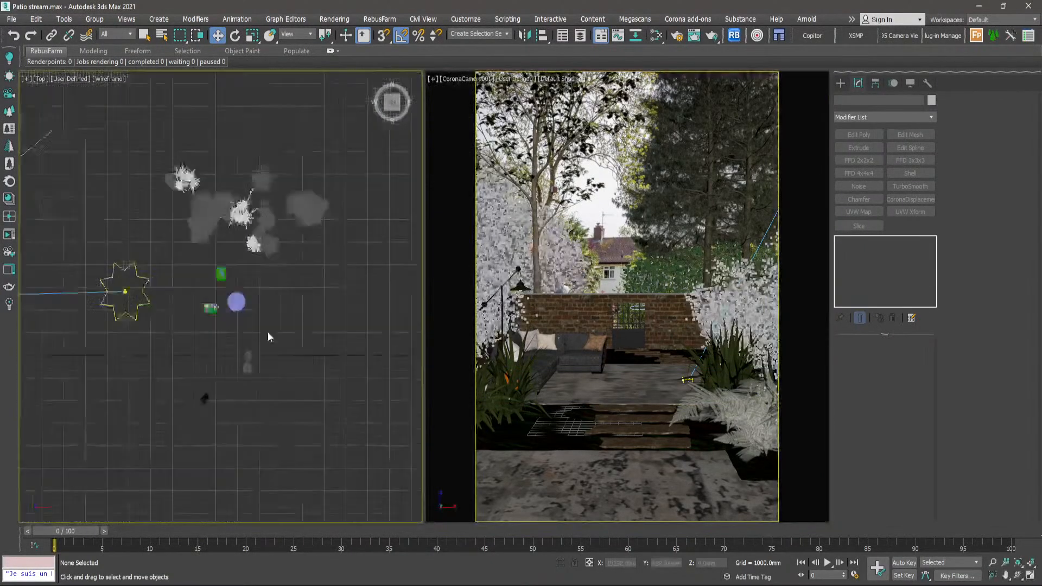
{"action": "middle_click_drag", "start_coordinate": [258, 304], "coordinate": [343, 327]}
{"action": "scroll", "coordinate": [304, 264], "scroll_direction": "up", "scroll_amount": 2}
{"action": "scroll", "coordinate": [303, 265], "scroll_direction": "up", "scroll_amount": 4}
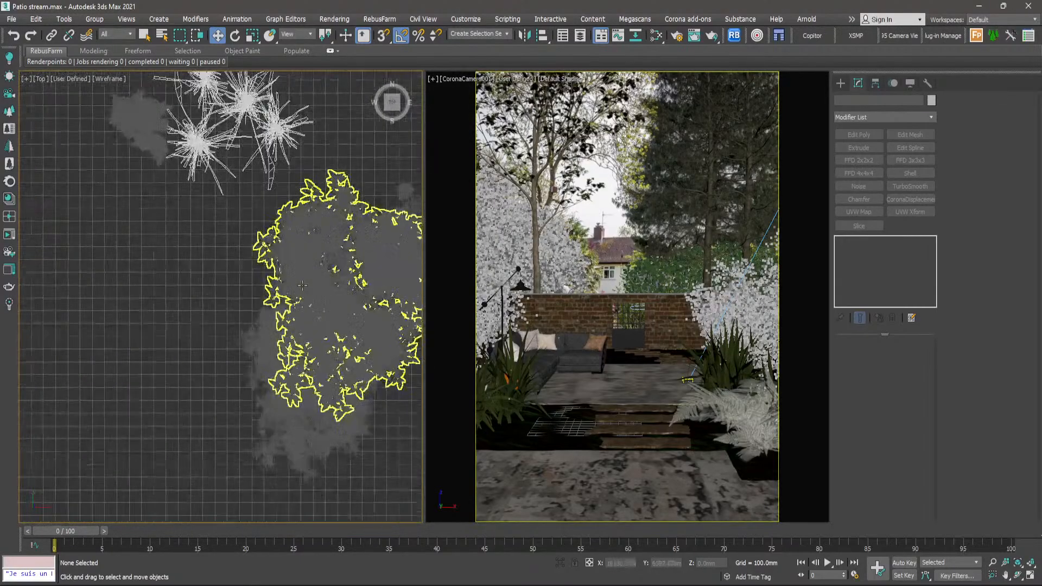
{"action": "scroll", "coordinate": [305, 293], "scroll_direction": "down", "scroll_amount": 4}
{"action": "scroll", "coordinate": [304, 304], "scroll_direction": "up", "scroll_amount": 5}
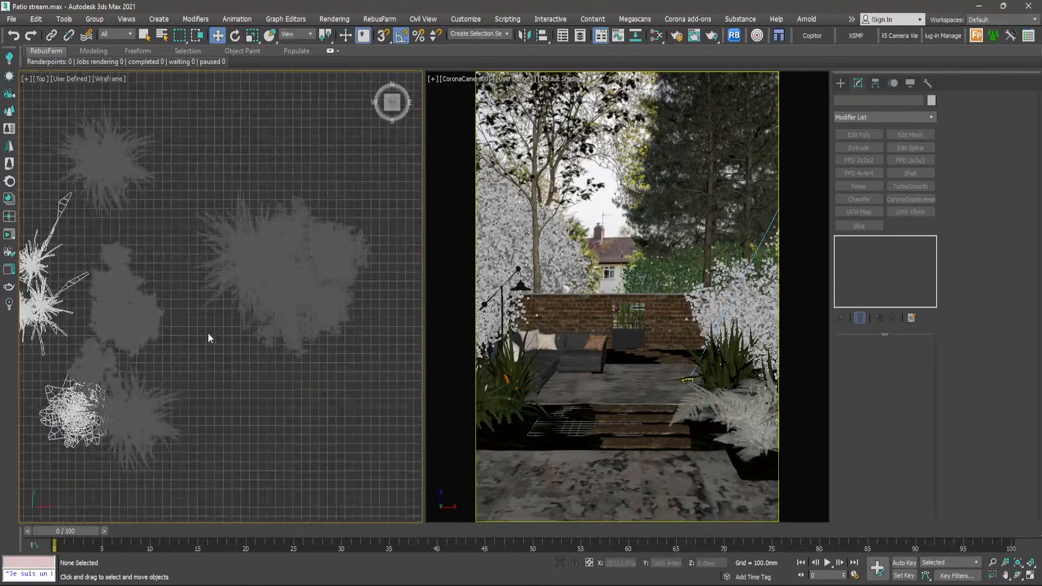
{"action": "left_click", "coordinate": [235, 258]}
{"action": "scroll", "coordinate": [236, 259], "scroll_direction": "down", "scroll_amount": 4}
{"action": "middle_click_drag", "start_coordinate": [232, 270], "coordinate": [300, 286]}
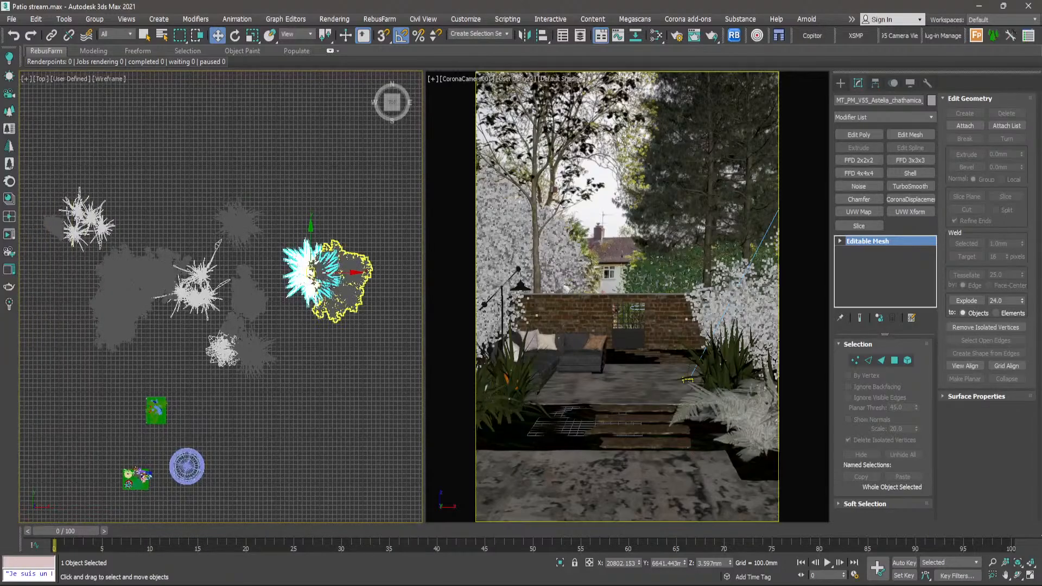
{"action": "scroll", "coordinate": [247, 350], "scroll_direction": "up", "scroll_amount": 4}
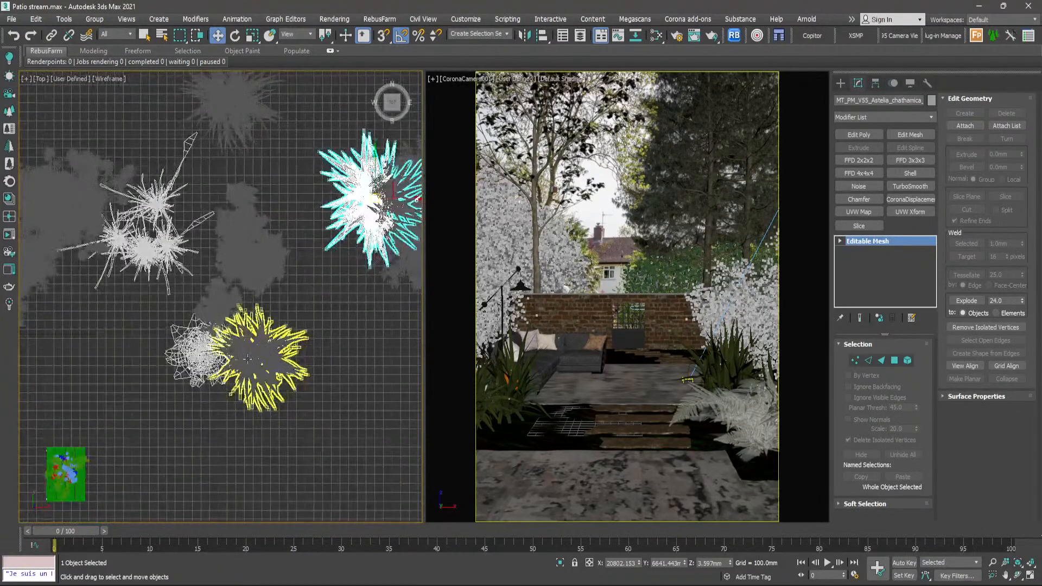
{"action": "left_click", "coordinate": [250, 359], "text": "ctrl"}
- Move the two selected Astelia plants into the garden on both sides of the rear stepping stones
{"action": "scroll", "coordinate": [323, 331], "scroll_direction": "down", "scroll_amount": 4}
{"action": "scroll", "coordinate": [322, 326], "scroll_direction": "down", "scroll_amount": 4}
{"action": "middle_click_drag", "start_coordinate": [322, 327], "coordinate": [376, 332]}
{"action": "scroll", "coordinate": [376, 332], "scroll_direction": "down", "scroll_amount": 2}
{"action": "left_click_drag", "start_coordinate": [330, 324], "coordinate": [95, 324]}
{"action": "scroll", "coordinate": [95, 324], "scroll_direction": "up", "scroll_amount": 3}
{"action": "scroll", "coordinate": [95, 324], "scroll_direction": "up", "scroll_amount": 5}
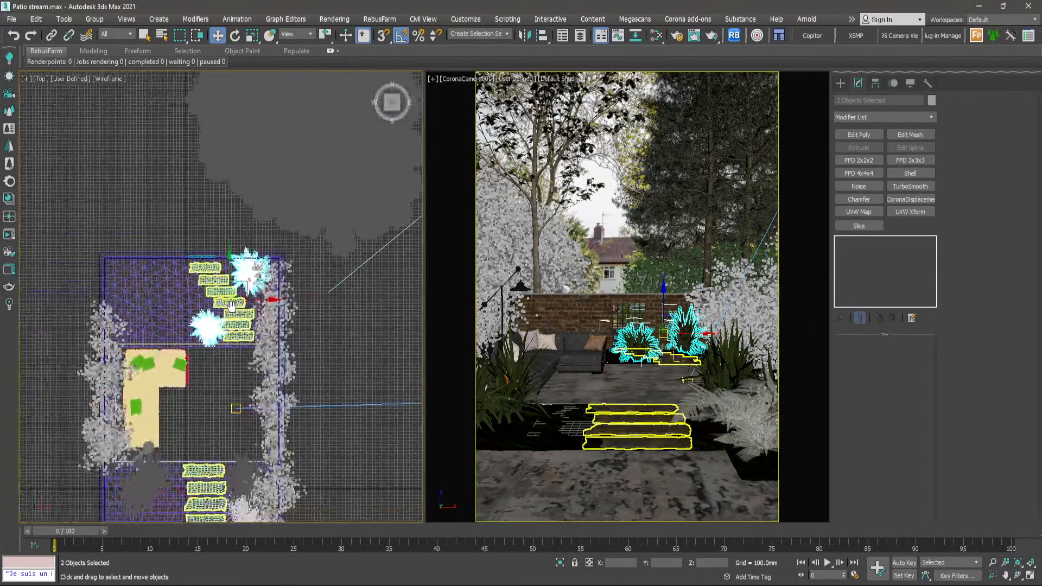
- Place the left rear Astelia behind the sofa at about X 348 mm, Y 4946 mm and rotate it around Z
{"action": "left_click", "coordinate": [178, 367]}
{"action": "middle_click_drag", "start_coordinate": [178, 367], "coordinate": [274, 329]}
{"action": "left_click_drag", "start_coordinate": [261, 327], "coordinate": [229, 324]}
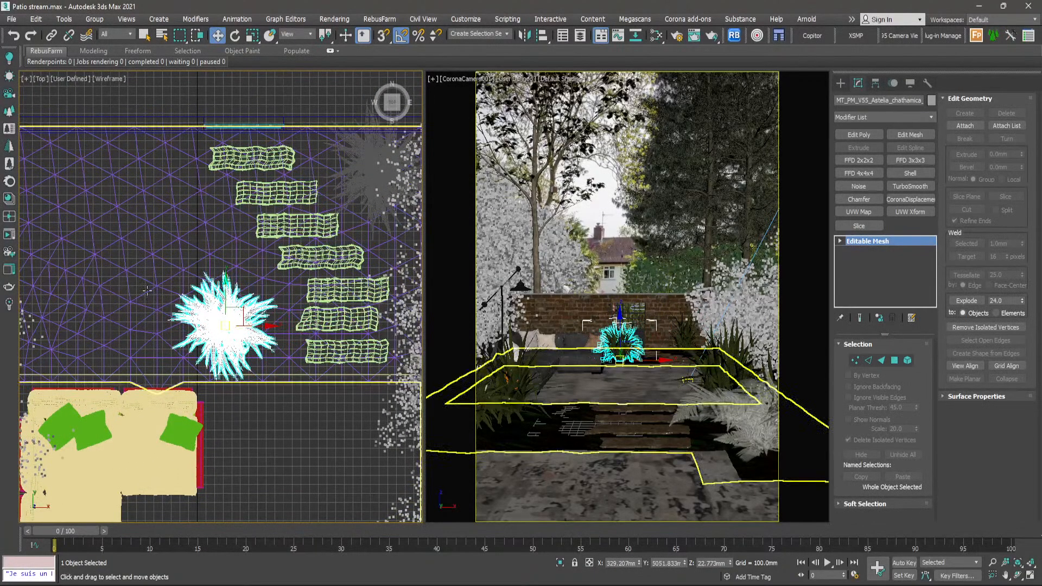
{"action": "key", "text": "e"}
{"action": "left_click_drag", "start_coordinate": [227, 325], "coordinate": [244, 300]}
{"action": "scroll", "coordinate": [244, 302], "scroll_direction": "down", "scroll_amount": 3}
{"action": "middle_click_drag", "start_coordinate": [244, 301], "coordinate": [216, 339]}
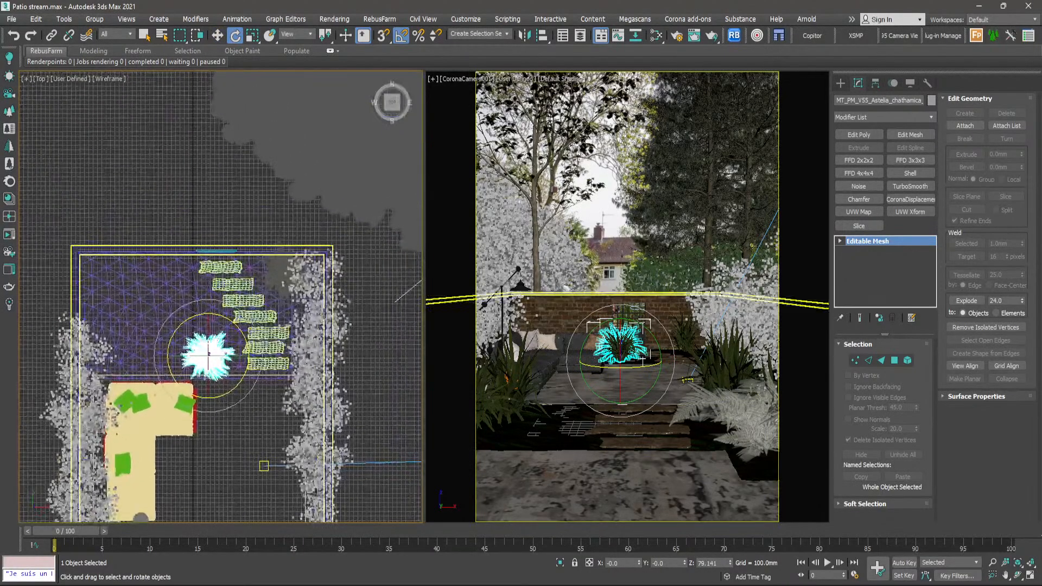
- Rotate the Astelia in the rear right corner, shift it slightly towards the stepping stones and clear the selection
{"action": "scroll", "coordinate": [324, 313], "scroll_direction": "down", "scroll_amount": 3}
{"action": "scroll", "coordinate": [314, 296], "scroll_direction": "up", "scroll_amount": 5}
{"action": "left_click", "coordinate": [297, 302]}
{"action": "scroll", "coordinate": [275, 301], "scroll_direction": "up", "scroll_amount": 5}
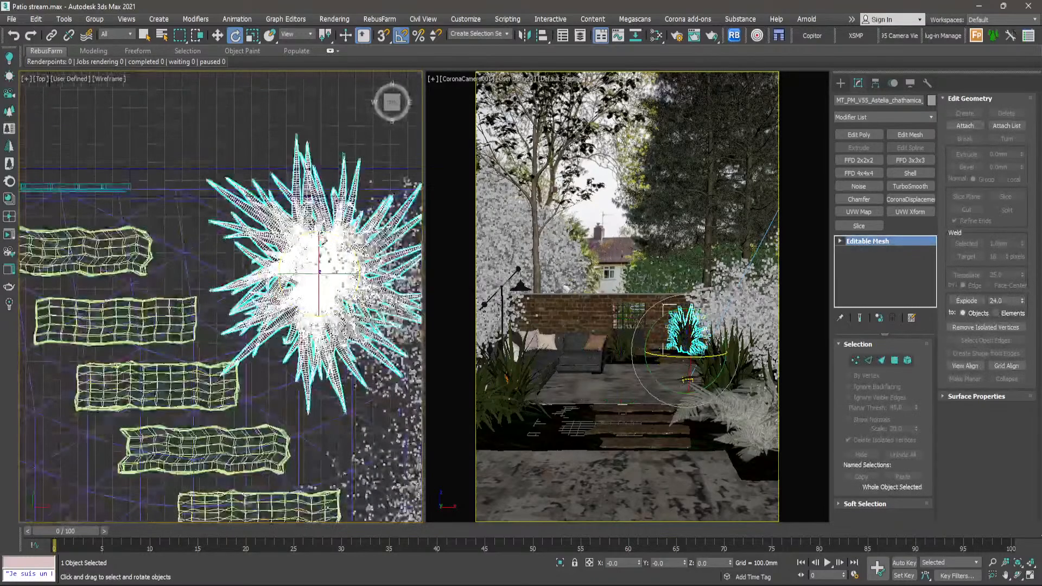
{"action": "key", "text": "w"}
{"action": "left_click_drag", "start_coordinate": [318, 277], "coordinate": [302, 299]}
{"action": "key", "text": "e"}
{"action": "key", "text": "w"}
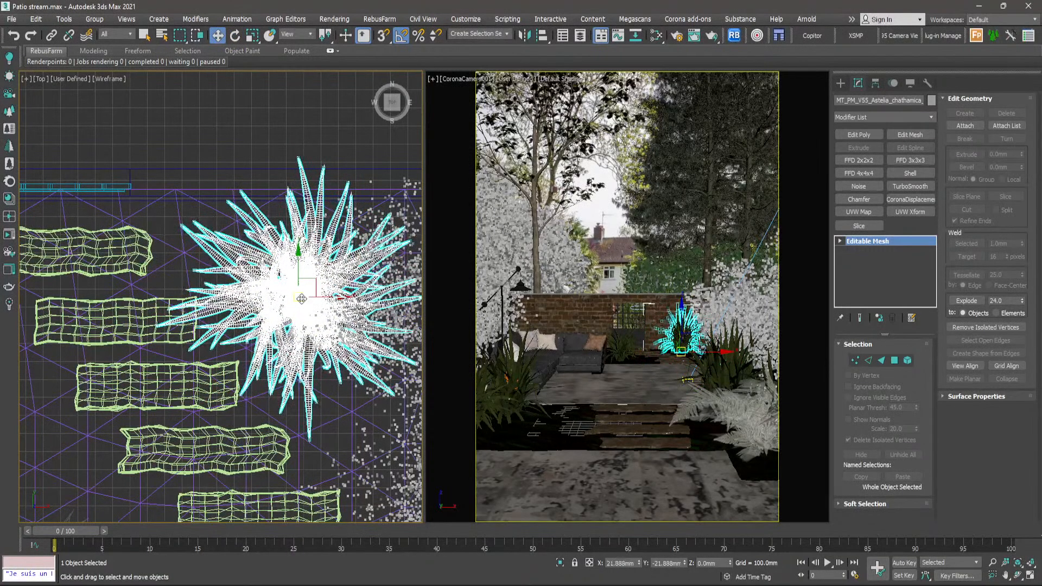
{"action": "left_click", "coordinate": [298, 121]}
{"action": "left_click", "coordinate": [300, 286]}
{"action": "scroll", "coordinate": [301, 286], "scroll_direction": "down", "scroll_amount": 6}
{"action": "left_click", "coordinate": [265, 188]}
- Select the Astelia behind the sofa and check its position relative to the sofa and the rear stepping stones
{"action": "scroll", "coordinate": [290, 282], "scroll_direction": "down", "scroll_amount": 3}
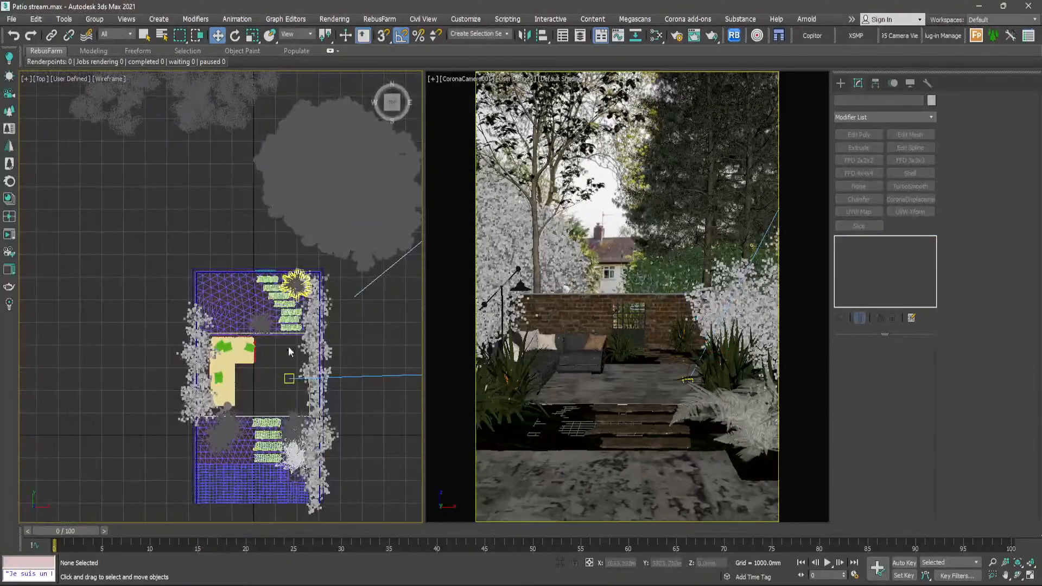
{"action": "middle_click_drag", "start_coordinate": [288, 350], "coordinate": [284, 294]}
{"action": "scroll", "coordinate": [263, 285], "scroll_direction": "up", "scroll_amount": 8}
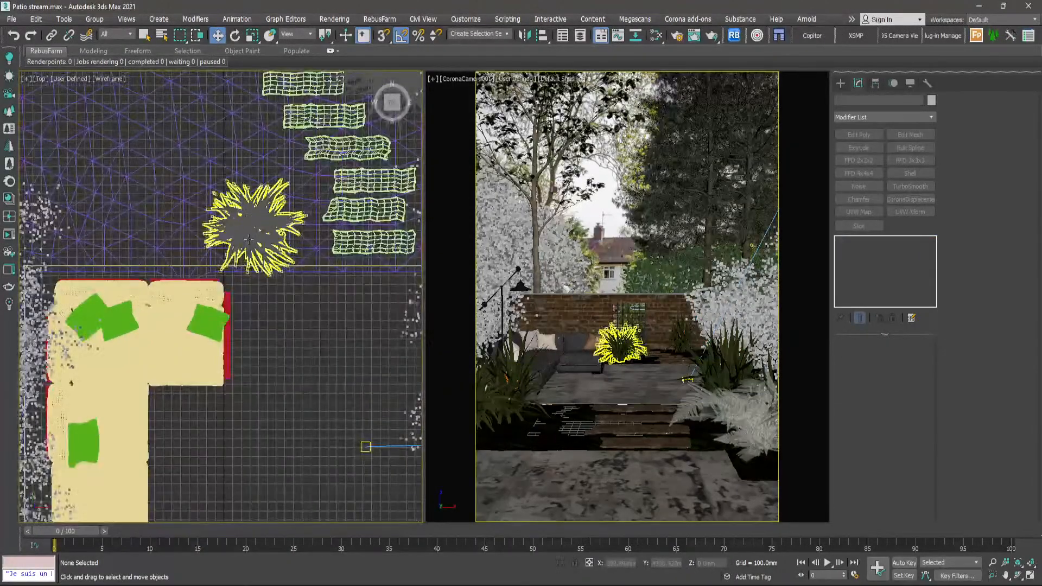
{"action": "left_click", "coordinate": [253, 232]}
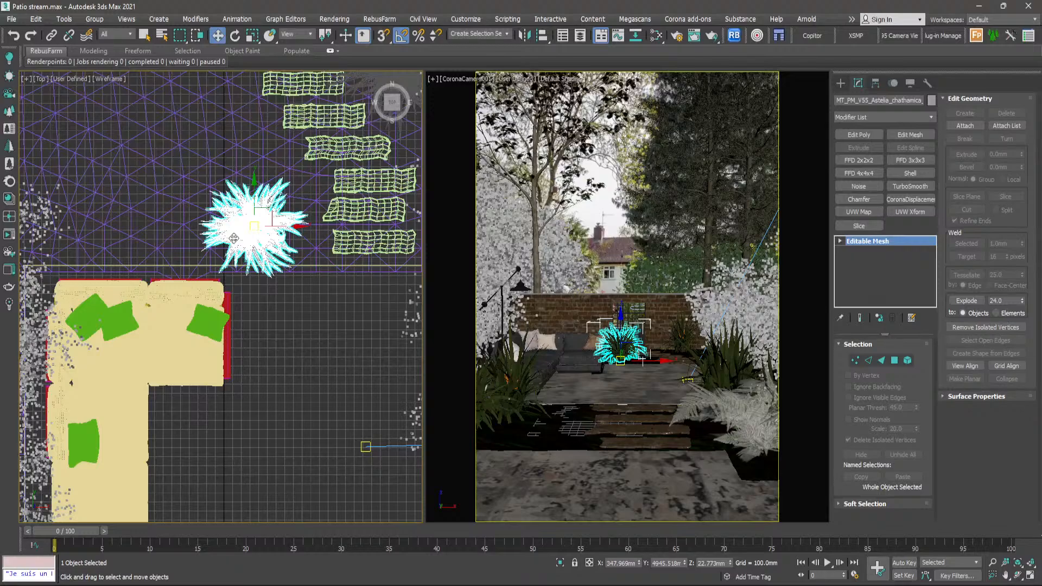
{"action": "scroll", "coordinate": [233, 238], "scroll_direction": "down", "scroll_amount": 5}
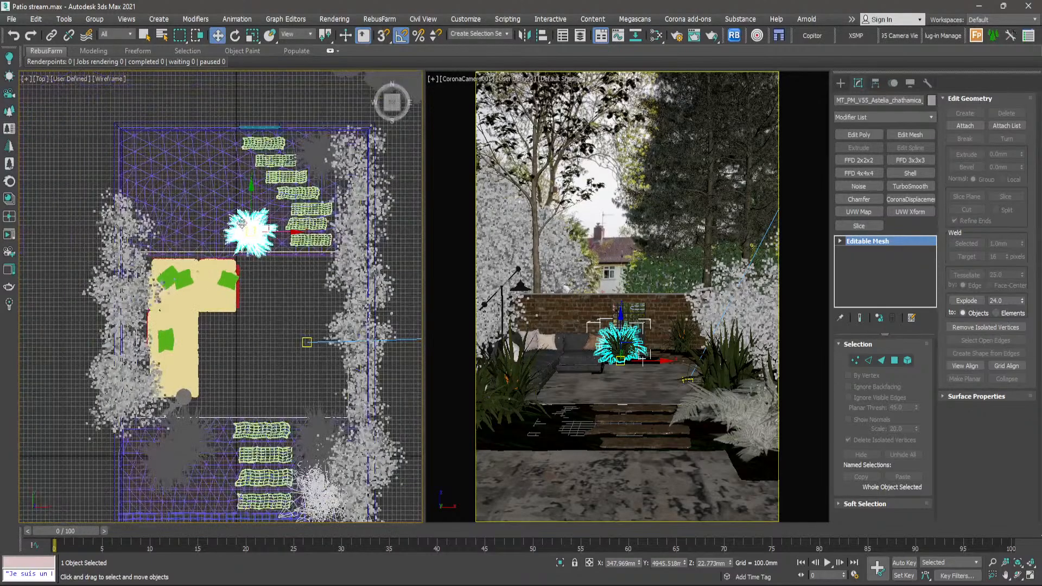
{"action": "middle_click_drag", "start_coordinate": [241, 223], "coordinate": [303, 260]}
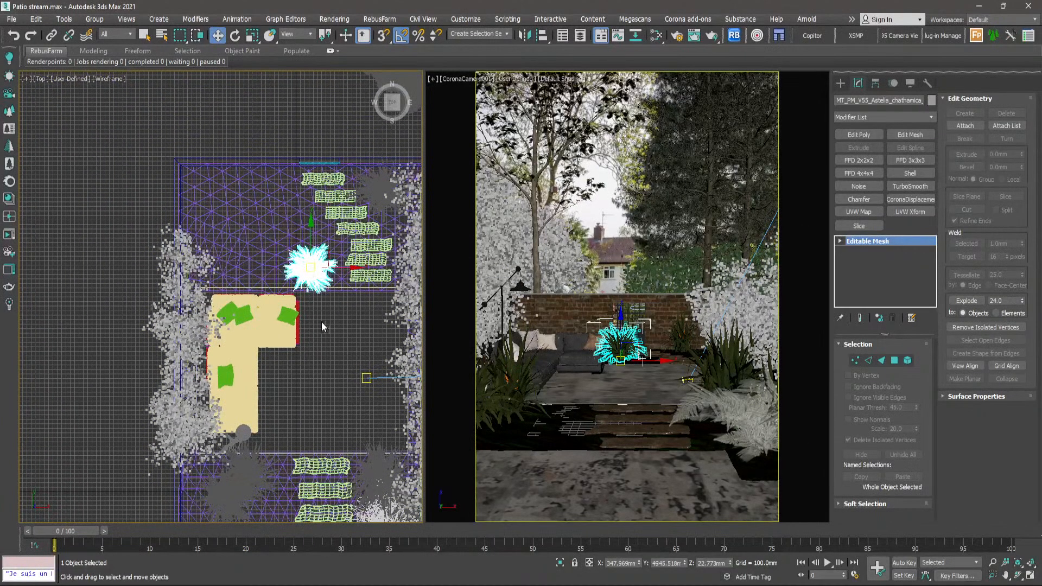
{"action": "scroll", "coordinate": [311, 281], "scroll_direction": "up", "scroll_amount": 5}
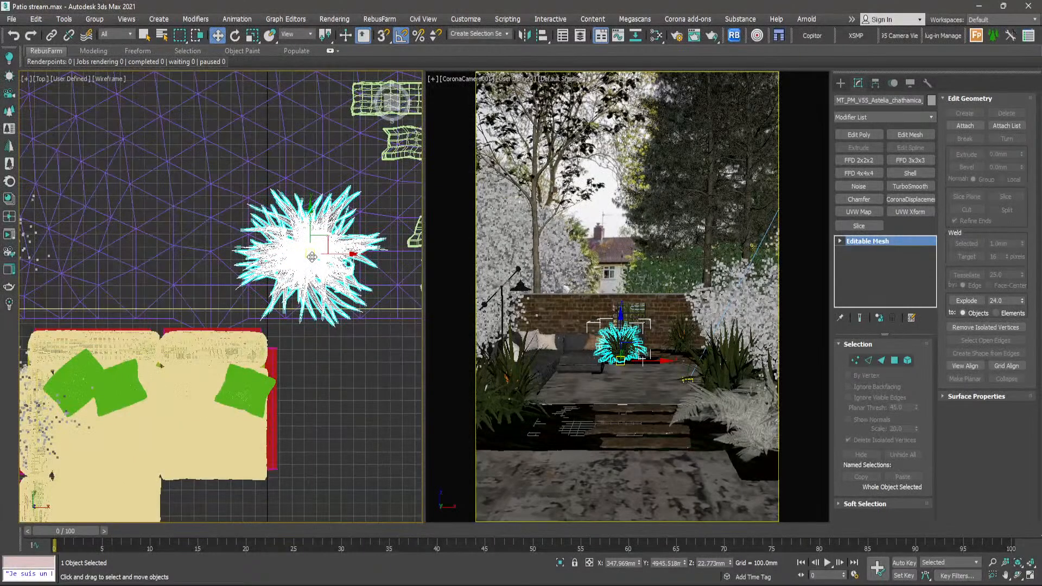
- Look through the spare plants beside the garden and select the four-part spiky cluster for comparison
{"action": "scroll", "coordinate": [312, 256], "scroll_direction": "down", "scroll_amount": 10}
{"action": "middle_click_drag", "start_coordinate": [343, 286], "coordinate": [240, 302]}
{"action": "scroll", "coordinate": [364, 271], "scroll_direction": "up", "scroll_amount": 8}
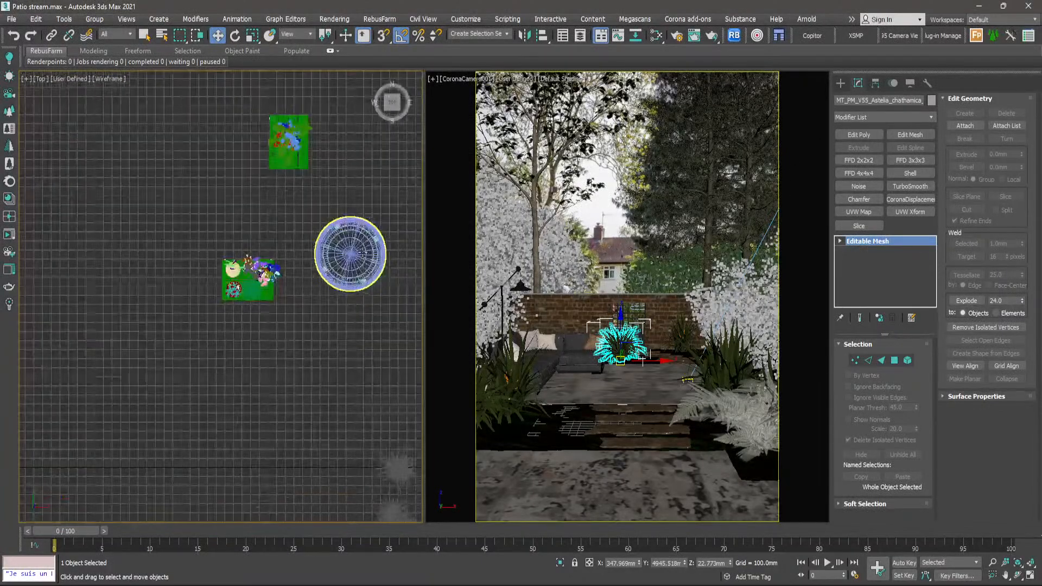
{"action": "scroll", "coordinate": [364, 255], "scroll_direction": "down", "scroll_amount": 4}
{"action": "scroll", "coordinate": [360, 207], "scroll_direction": "up", "scroll_amount": 5}
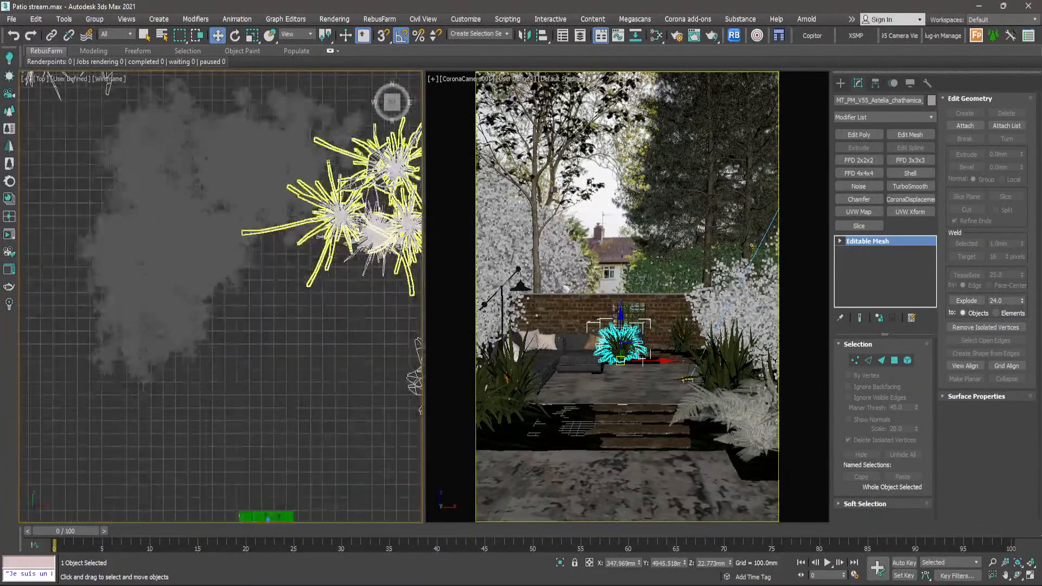
{"action": "middle_click_drag", "start_coordinate": [359, 223], "coordinate": [366, 260]}
{"action": "left_click", "coordinate": [234, 165]}
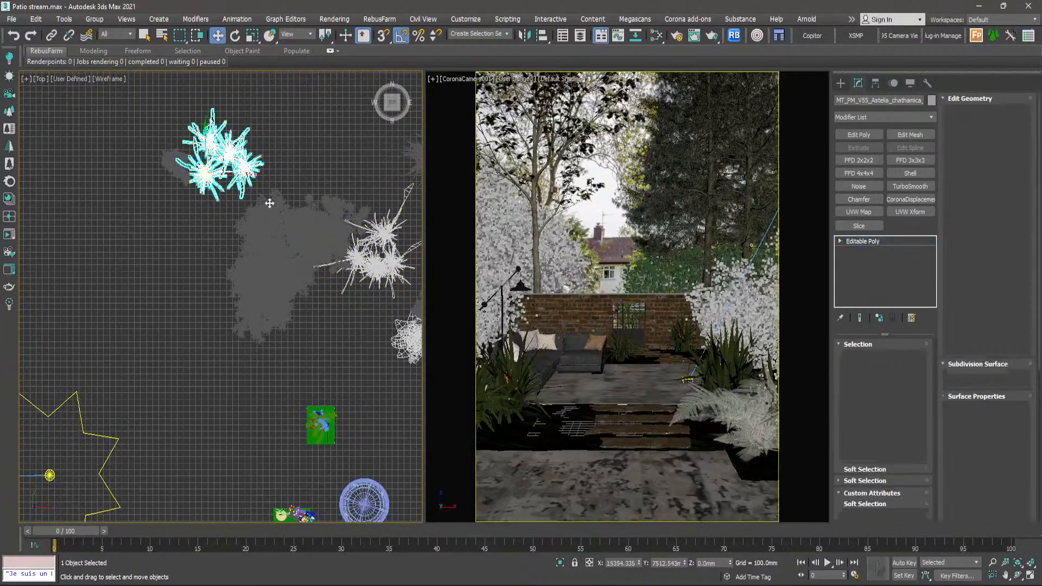
{"action": "scroll", "coordinate": [270, 194], "scroll_direction": "down", "scroll_amount": 6}
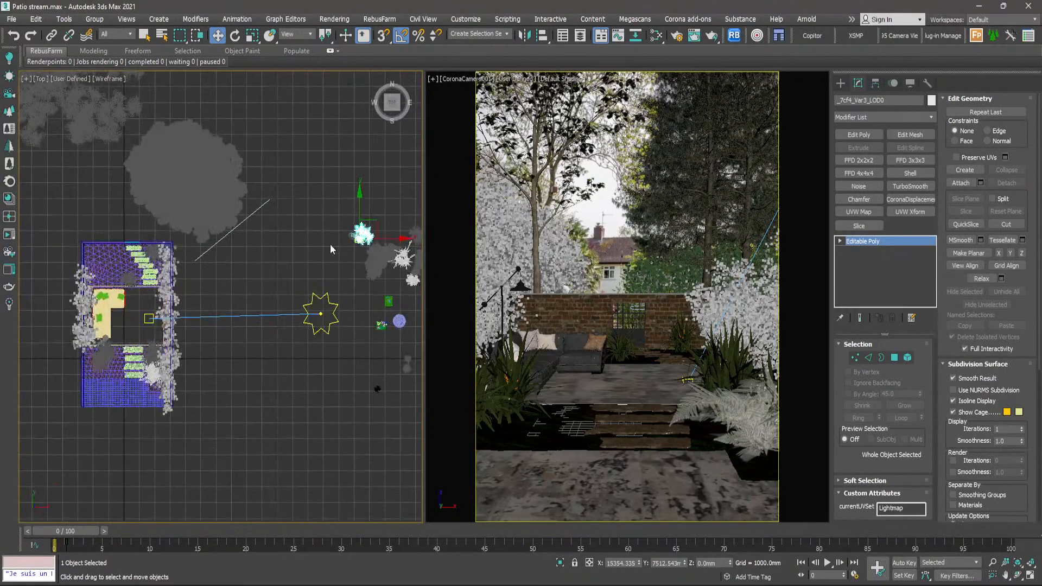
{"action": "scroll", "coordinate": [362, 247], "scroll_direction": "up", "scroll_amount": 2}
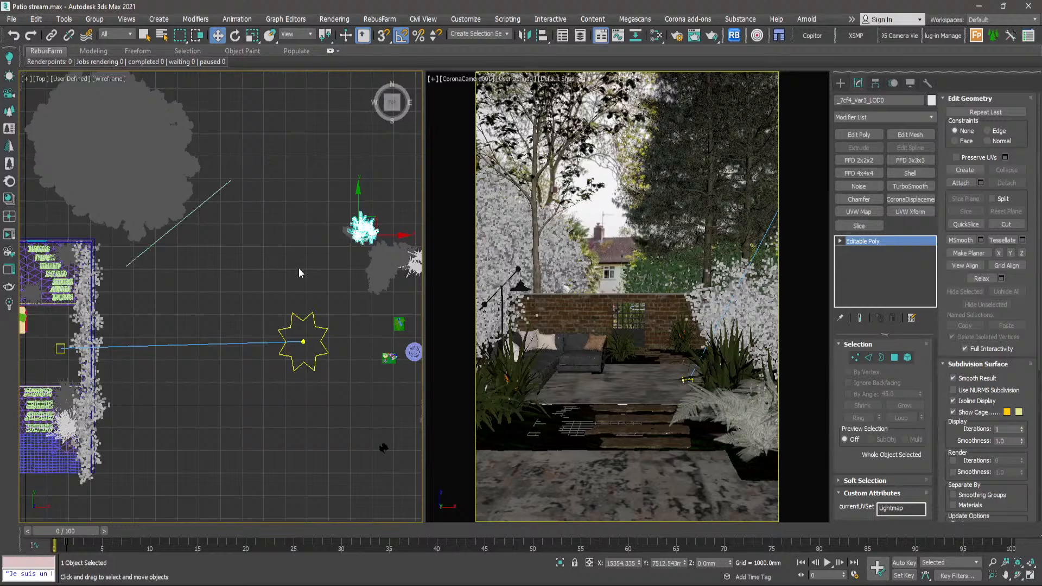
{"action": "scroll", "coordinate": [321, 261], "scroll_direction": "up", "scroll_amount": 8}
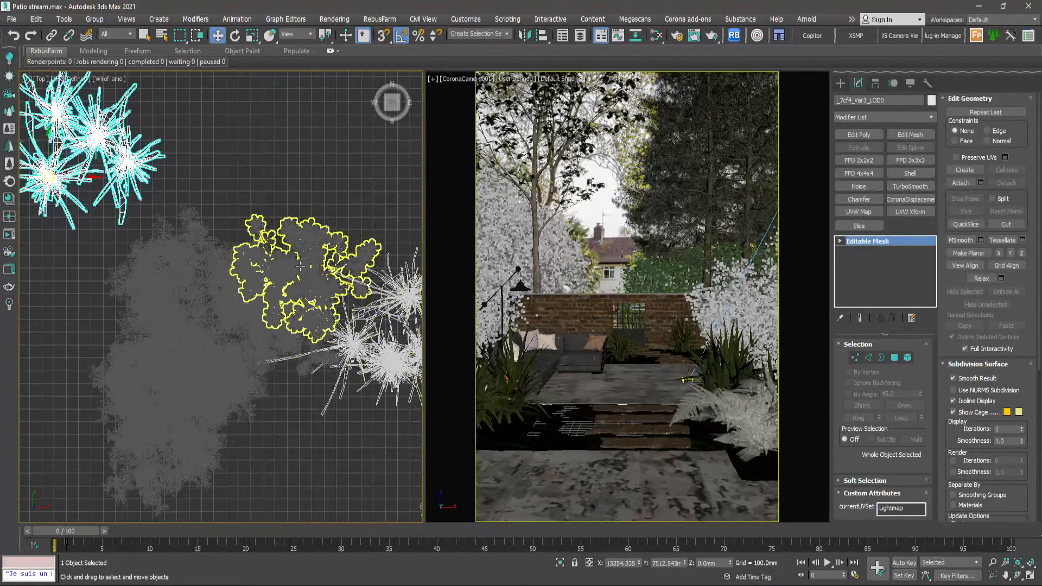
- Select the large Solanum jasminoides shrub among the spare plants and view it in perspective
{"action": "left_click", "coordinate": [302, 262]}
{"action": "scroll", "coordinate": [302, 261], "scroll_direction": "down", "scroll_amount": 5}
{"action": "scroll", "coordinate": [293, 260], "scroll_direction": "up", "scroll_amount": 1}
{"action": "key", "text": "p"}
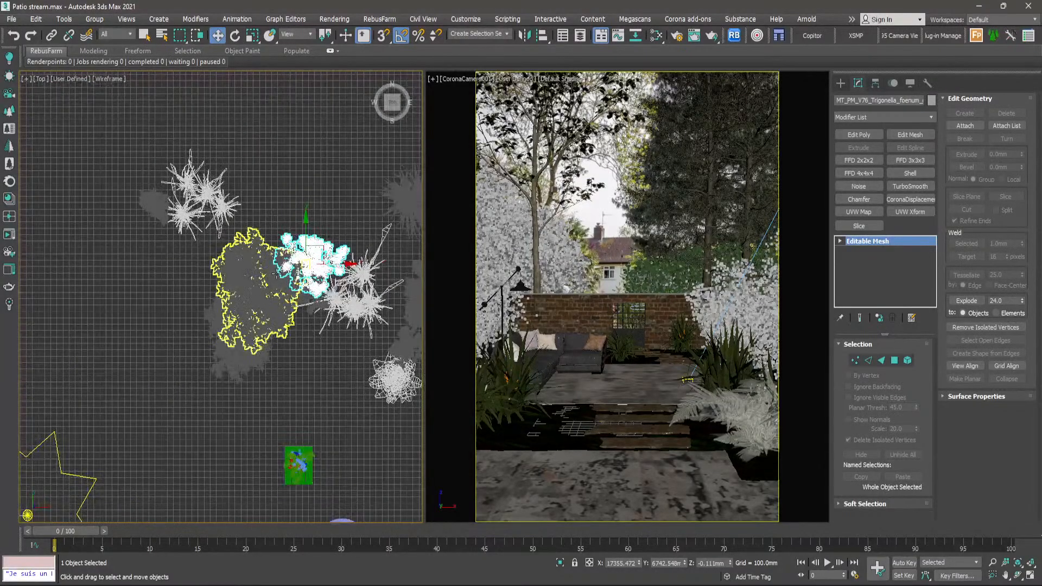
{"action": "left_click", "coordinate": [303, 293]}
{"action": "scroll", "coordinate": [302, 295], "scroll_direction": "up", "scroll_amount": 3}
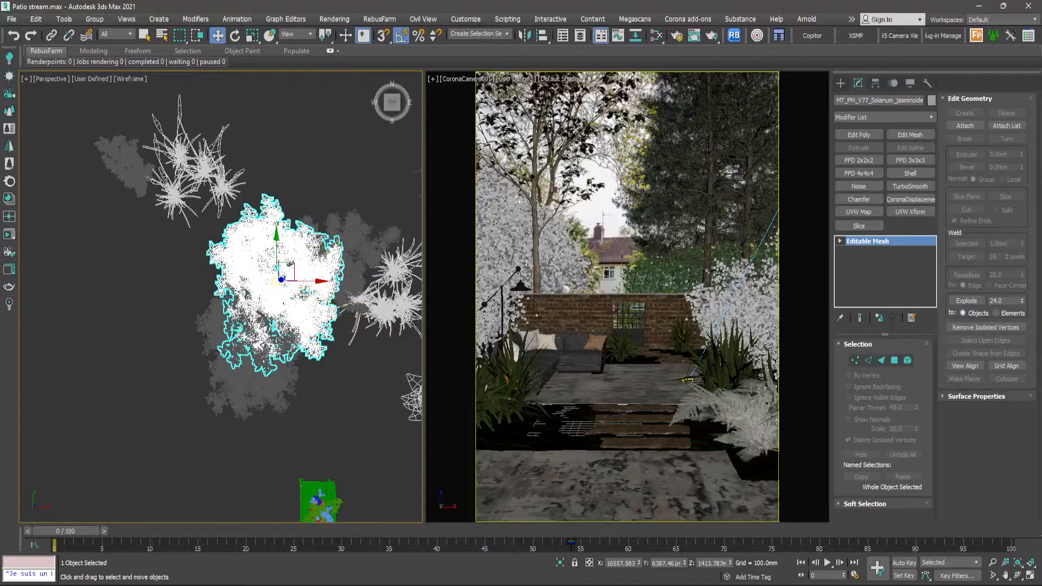
- Display the spare plants in the perspective view with Default Shading and no edged faces
{"action": "key", "text": "F3"}
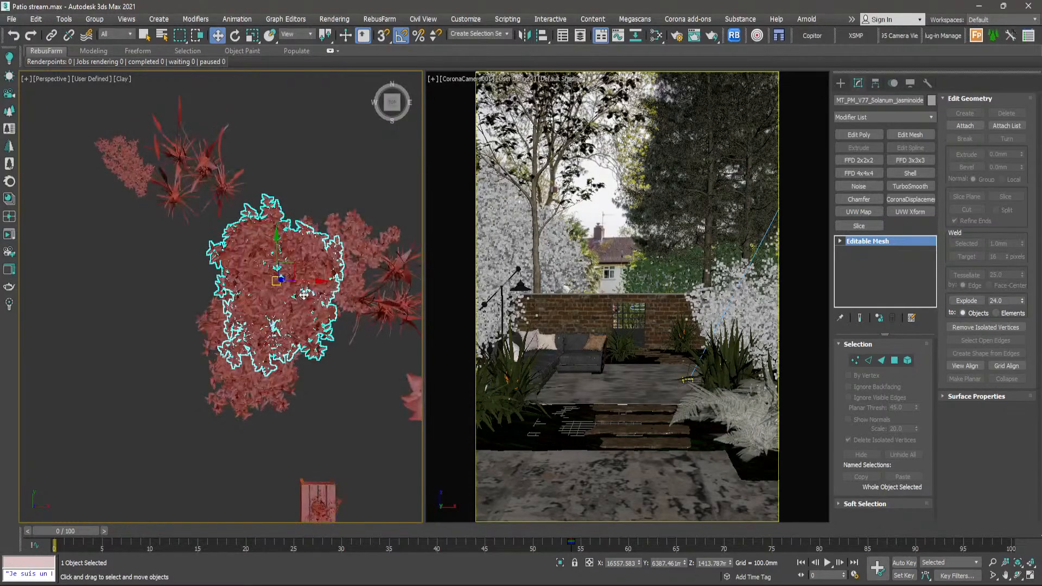
{"action": "key", "text": "F4"}
{"action": "key", "text": "F3"}
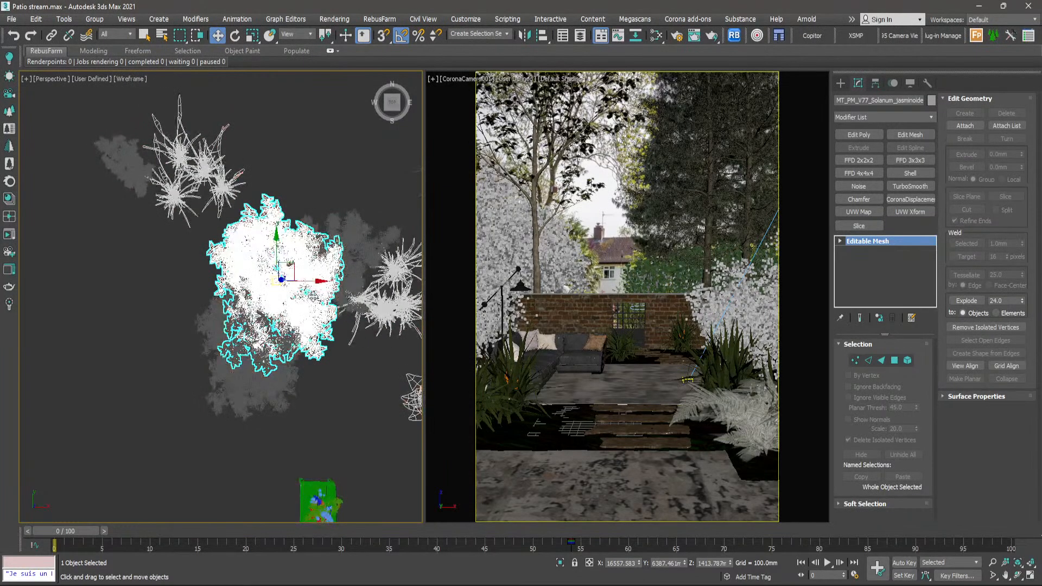
{"action": "middle_click_drag", "start_coordinate": [327, 316], "coordinate": [321, 306], "text": "alt"}
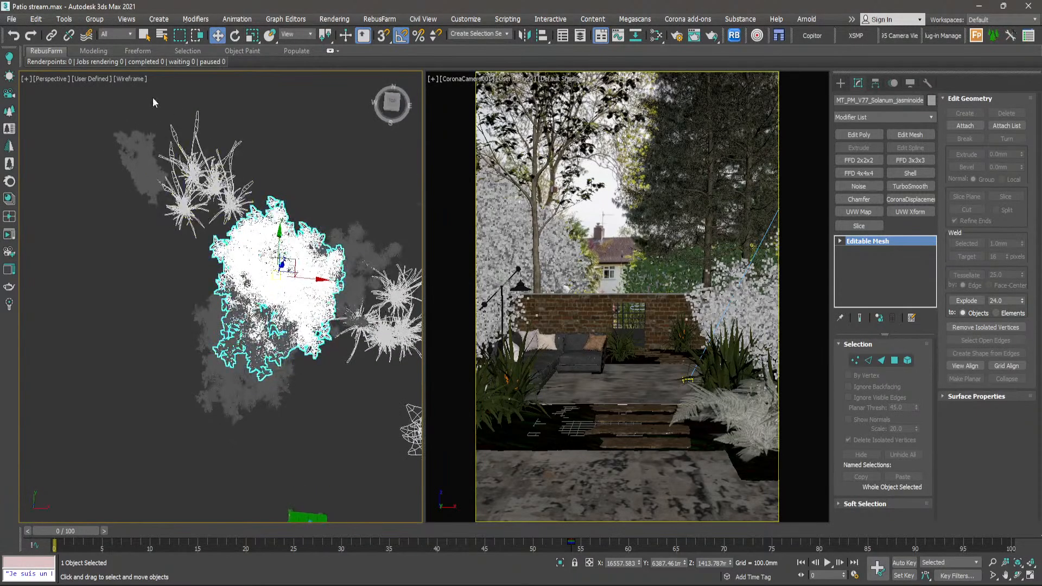
{"action": "left_click", "coordinate": [136, 81]}
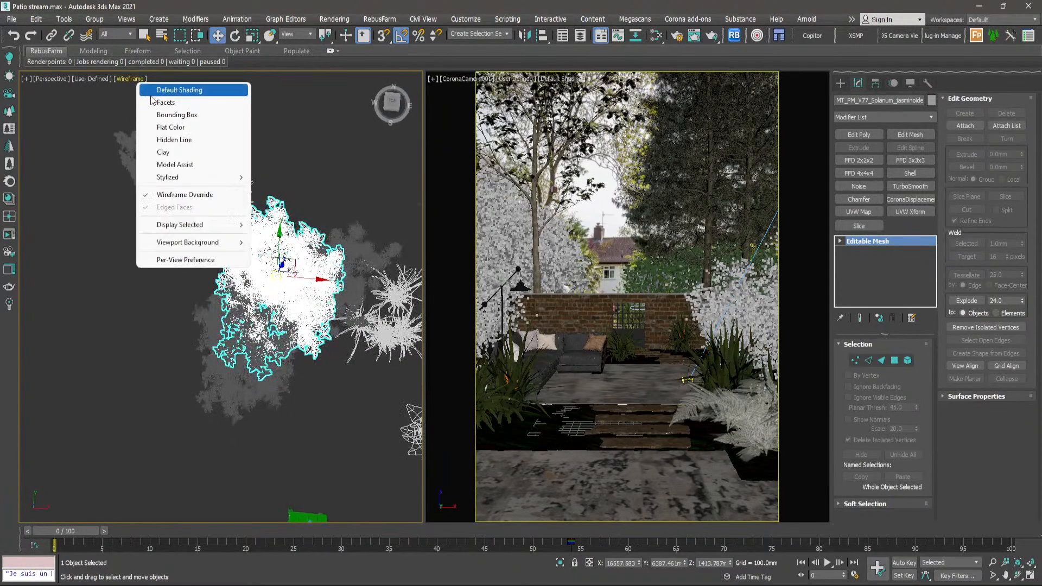
{"action": "left_click", "coordinate": [155, 94]}
{"action": "middle_click_drag", "start_coordinate": [285, 274], "coordinate": [290, 291]}
{"action": "key", "text": "F4"}
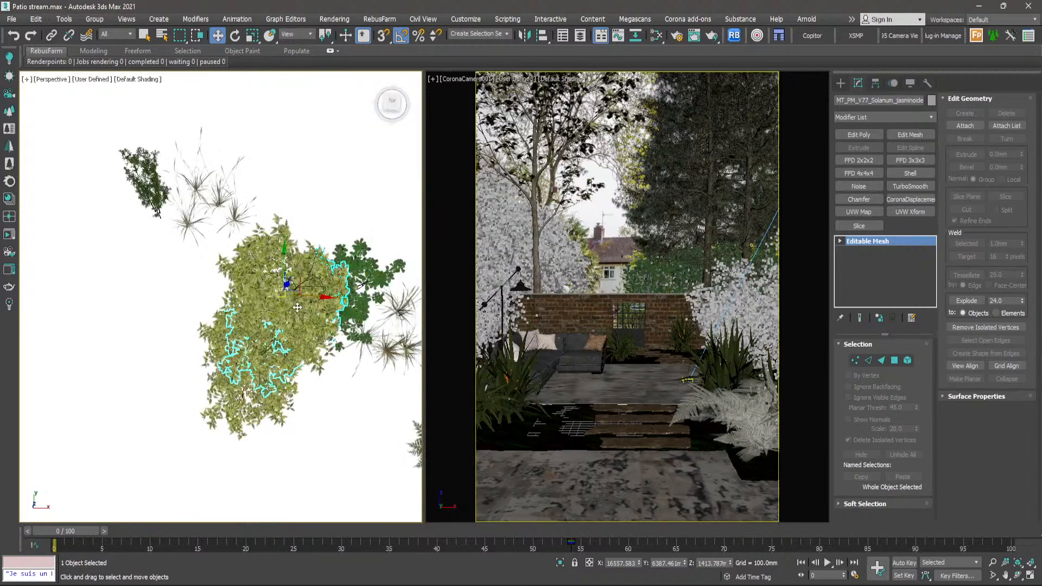
- Inspect the shaded spare plants from a lower angle and select one part of the tall Malus halliana cluster
{"action": "middle_click_drag", "start_coordinate": [306, 328], "coordinate": [133, 213], "text": "alt"}
{"action": "scroll", "coordinate": [326, 304], "scroll_direction": "down", "scroll_amount": 2}
{"action": "scroll", "coordinate": [334, 304], "scroll_direction": "up", "scroll_amount": 6}
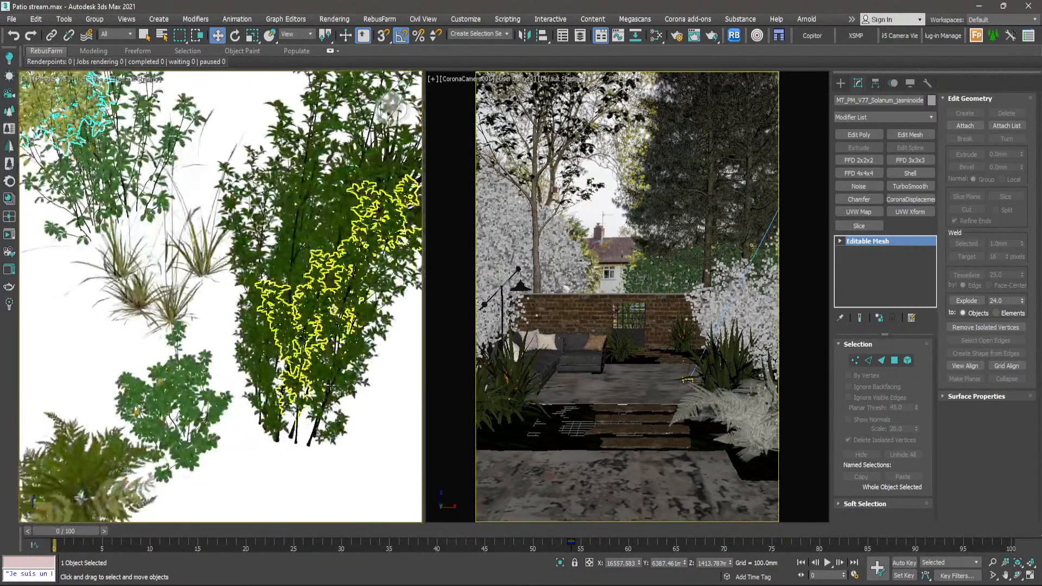
{"action": "left_click", "coordinate": [325, 331]}
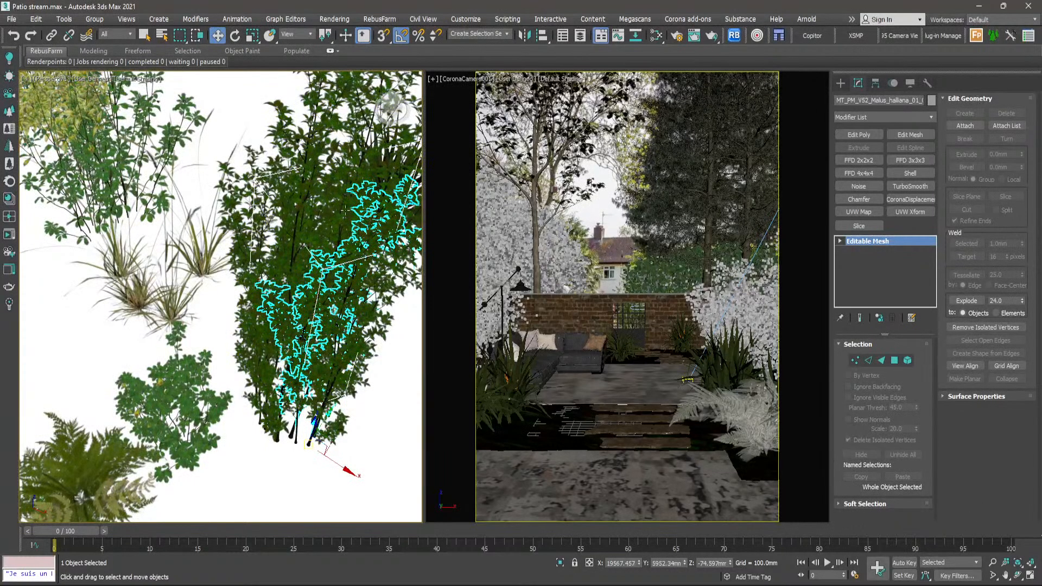
{"action": "scroll", "coordinate": [345, 228], "scroll_direction": "down", "scroll_amount": 4}
{"action": "middle_click_drag", "start_coordinate": [304, 255], "coordinate": [405, 310], "text": "alt"}
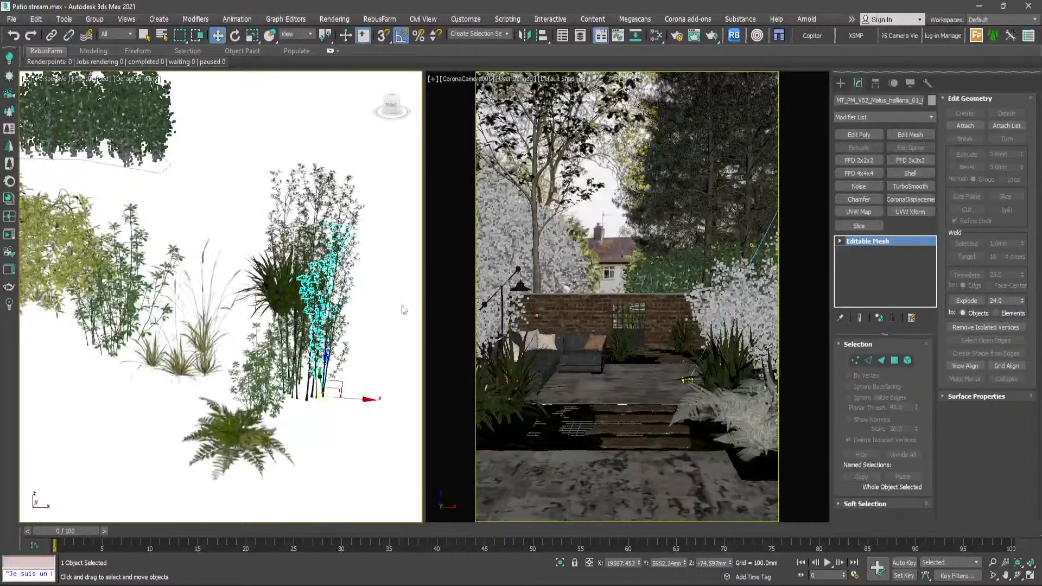
- Switch to the reference photo in Photos, examine the planting behind the sofa and along the rear wall, and return to the scene
{"action": "key", "text": "alt+Tab"}
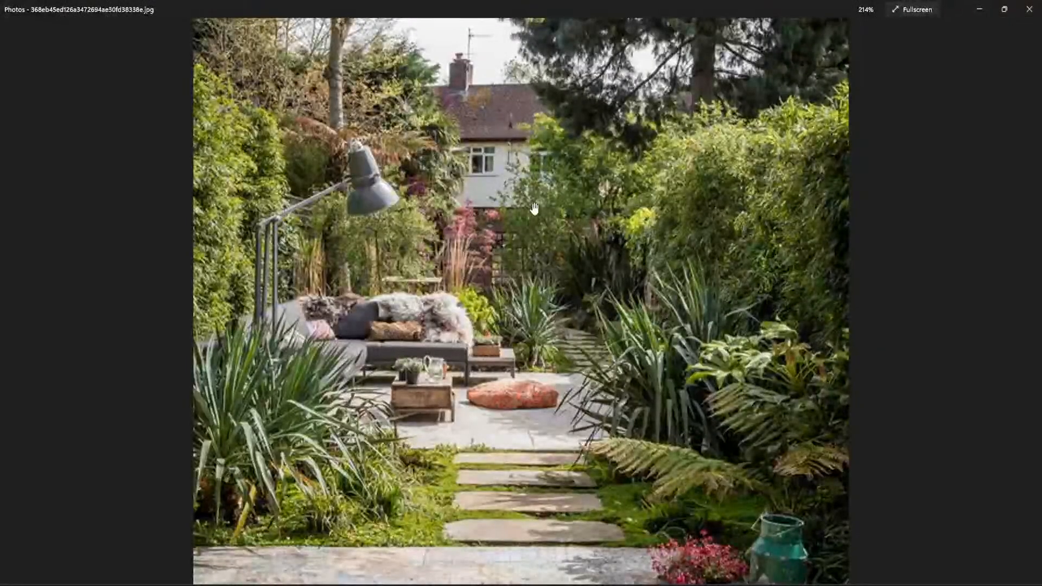
{"action": "scroll", "coordinate": [531, 206], "scroll_direction": "up", "scroll_amount": 4}
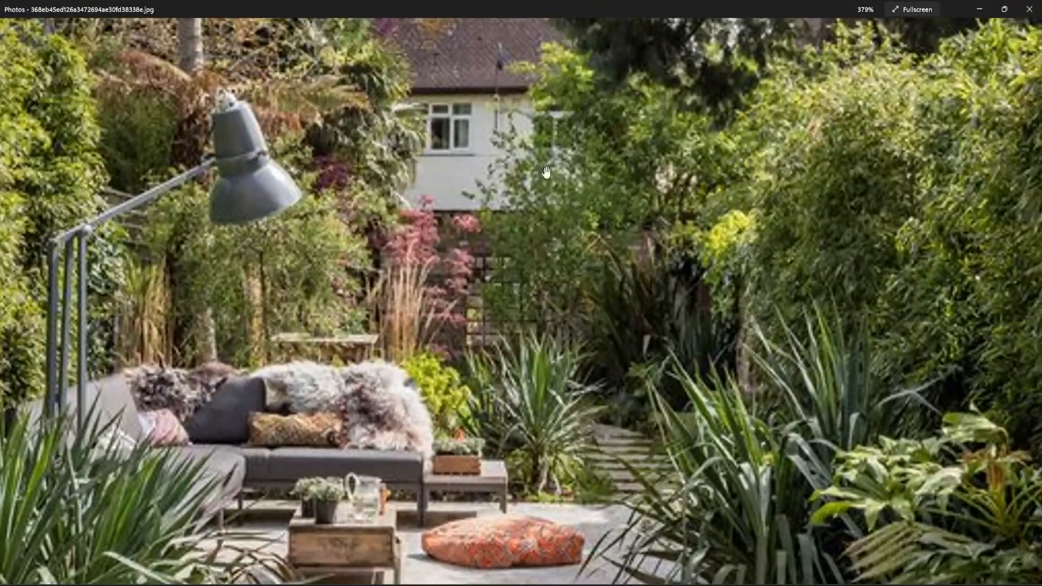
{"action": "scroll", "coordinate": [542, 216], "scroll_direction": "down", "scroll_amount": 6}
{"action": "scroll", "coordinate": [365, 228], "scroll_direction": "up", "scroll_amount": 3}
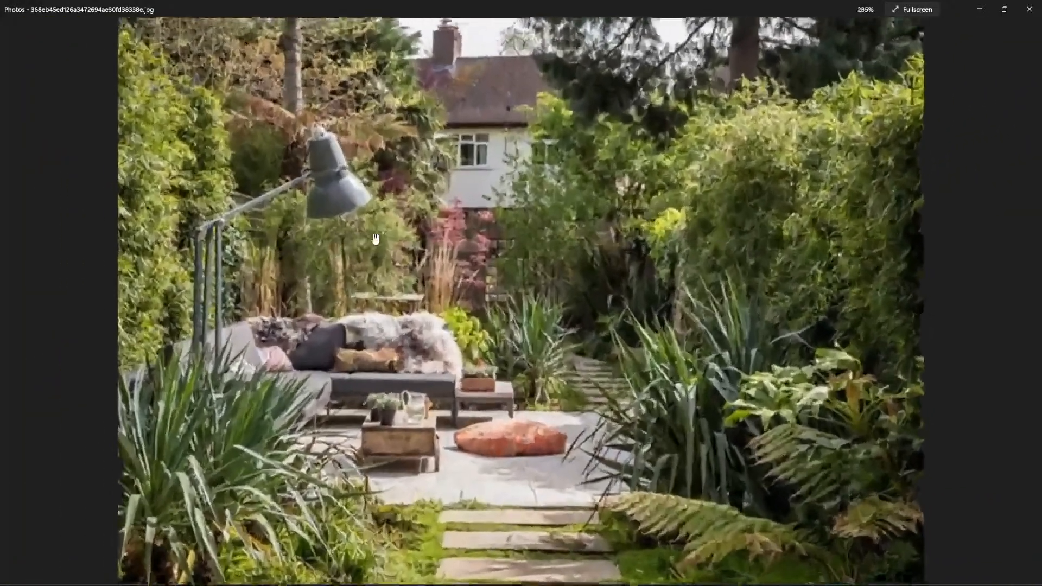
{"action": "scroll", "coordinate": [336, 261], "scroll_direction": "up", "scroll_amount": 3}
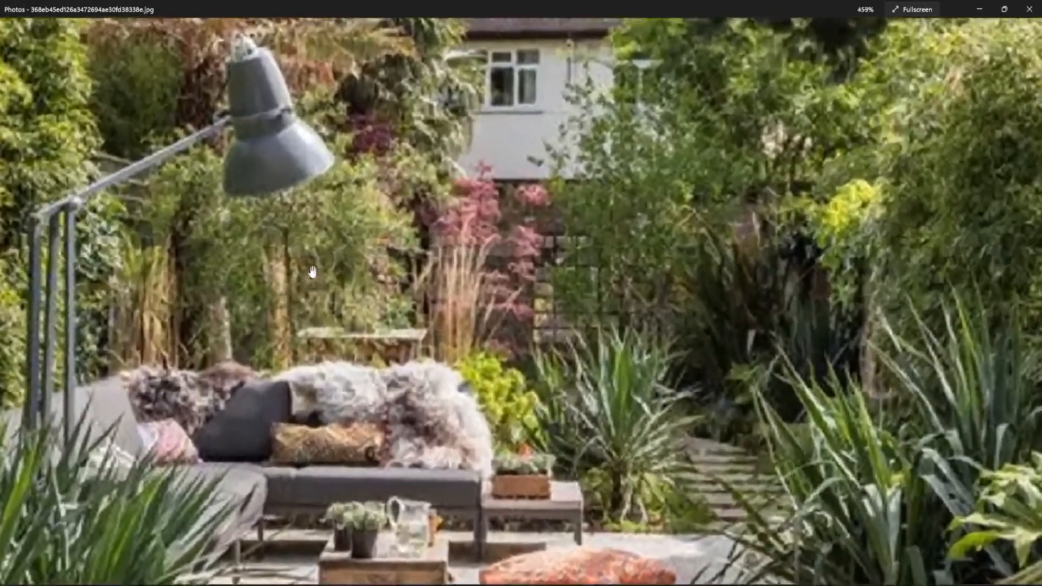
{"action": "scroll", "coordinate": [327, 317], "scroll_direction": "down", "scroll_amount": 8}
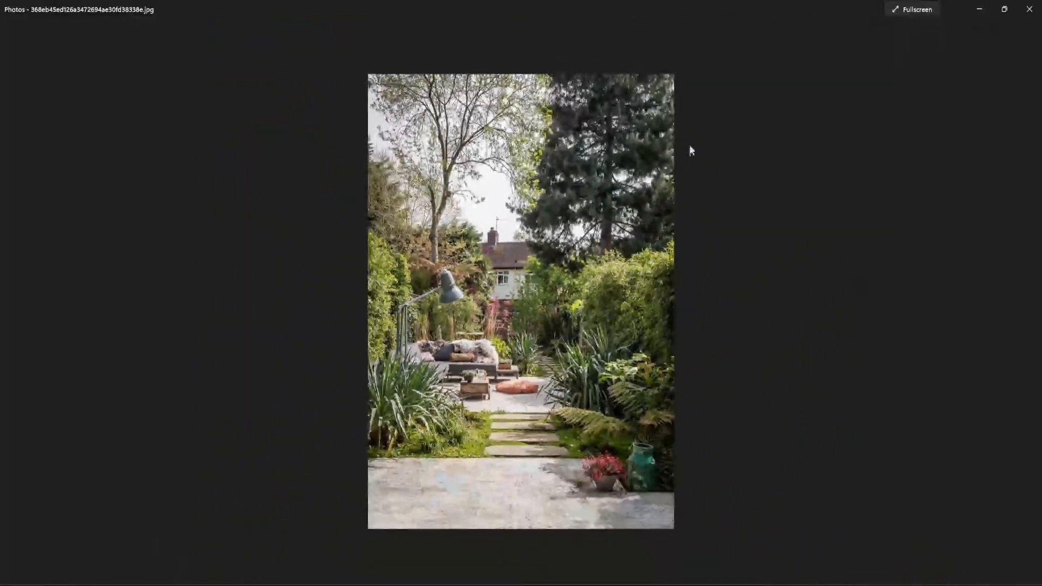
{"action": "left_click", "coordinate": [968, 9]}
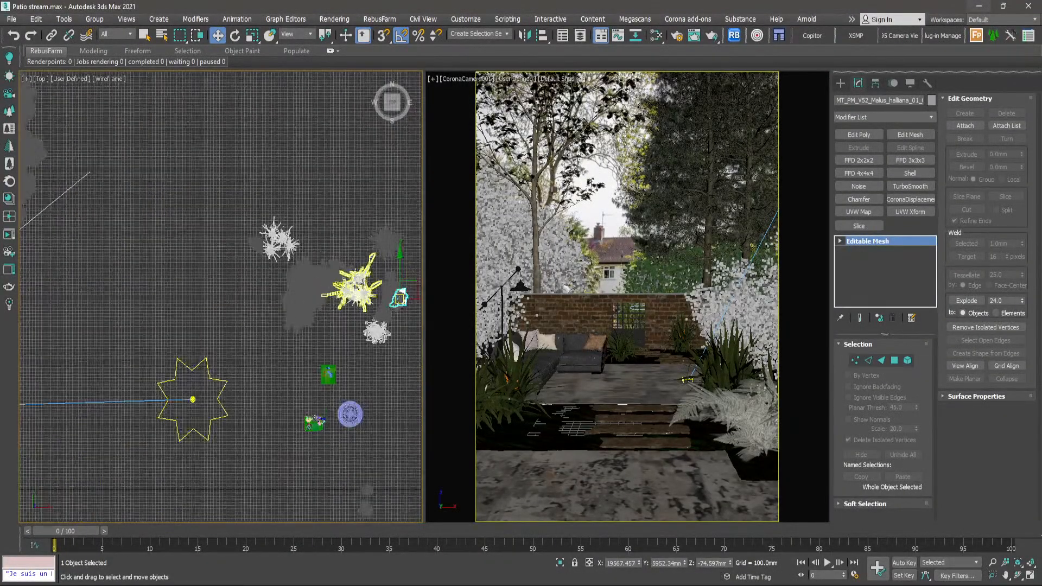
- Add the remaining Malus halliana parts to the selection to select the whole five-part cluster
{"action": "left_click", "coordinate": [266, 289], "text": "ctrl"}
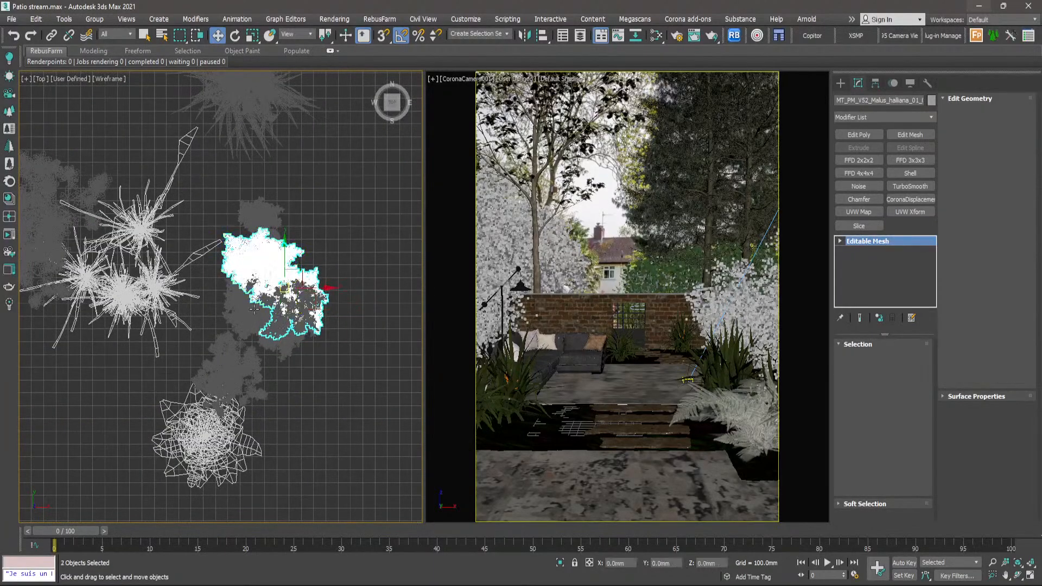
{"action": "left_click", "coordinate": [247, 319], "text": "ctrl"}
{"action": "scroll", "coordinate": [245, 320], "scroll_direction": "up", "scroll_amount": 3}
{"action": "scroll", "coordinate": [233, 312], "scroll_direction": "down", "scroll_amount": 2}
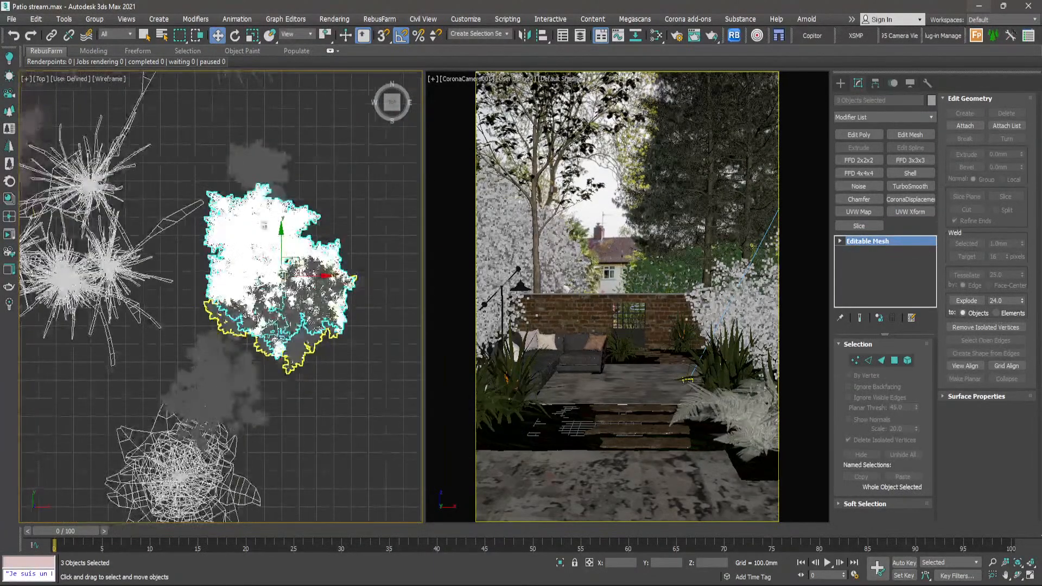
{"action": "left_click", "coordinate": [261, 167], "text": "ctrl"}
{"action": "left_click", "coordinate": [275, 332], "text": "ctrl"}
{"action": "left_click", "coordinate": [275, 332], "text": "ctrl"}
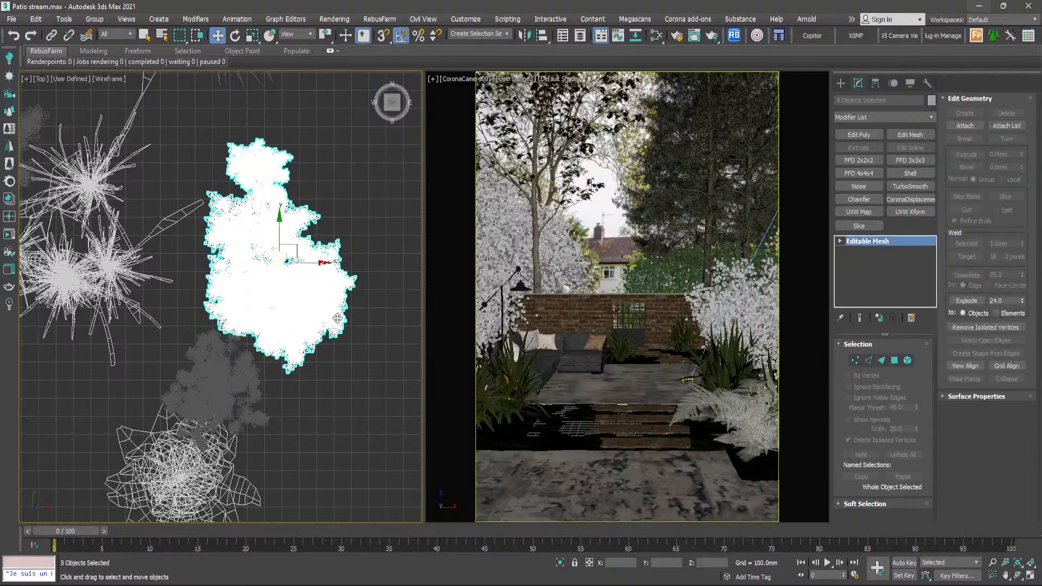
- Move the five-part Malus halliana cluster into the rear bed beside the stepping stones, behind the sofa, and clear the selection
{"action": "scroll", "coordinate": [342, 309], "scroll_direction": "down", "scroll_amount": 5}
{"action": "middle_click_drag", "start_coordinate": [233, 304], "coordinate": [267, 314]}
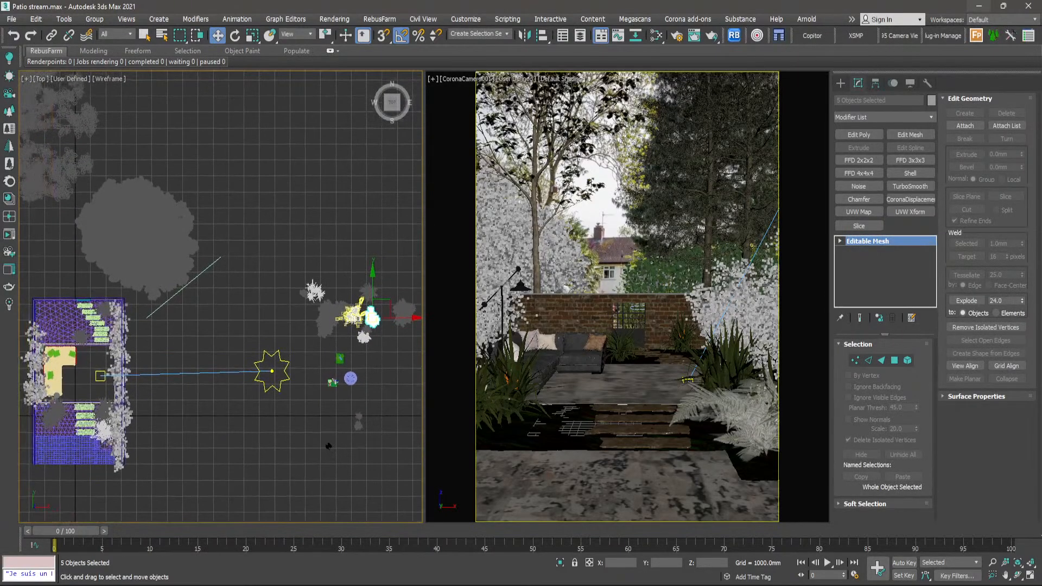
{"action": "left_click_drag", "start_coordinate": [202, 308], "coordinate": [71, 322]}
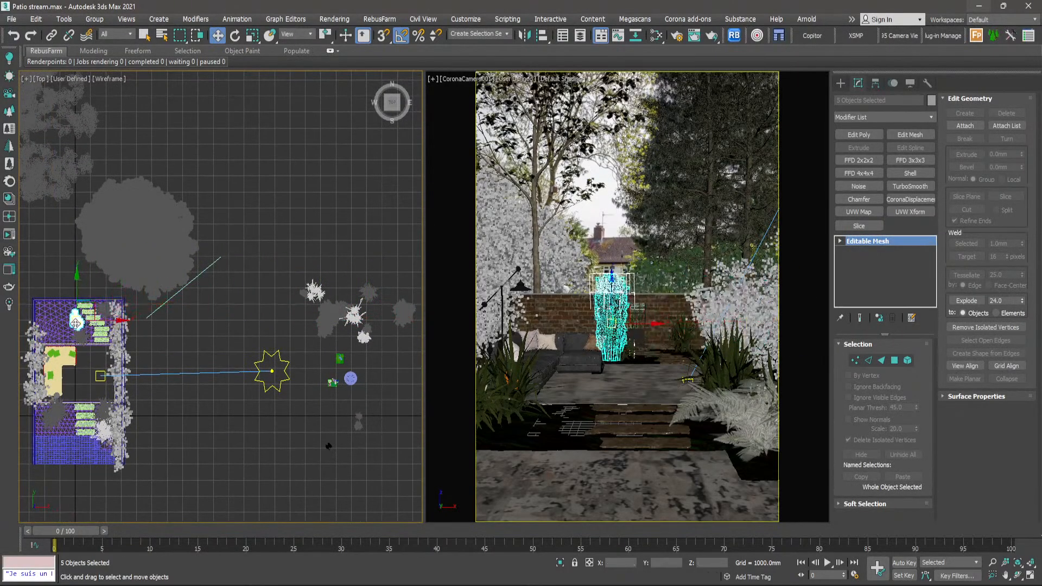
{"action": "middle_click_drag", "start_coordinate": [70, 323], "coordinate": [233, 304]}
{"action": "scroll", "coordinate": [233, 304], "scroll_direction": "up", "scroll_amount": 3}
{"action": "scroll", "coordinate": [233, 304], "scroll_direction": "up", "scroll_amount": 4}
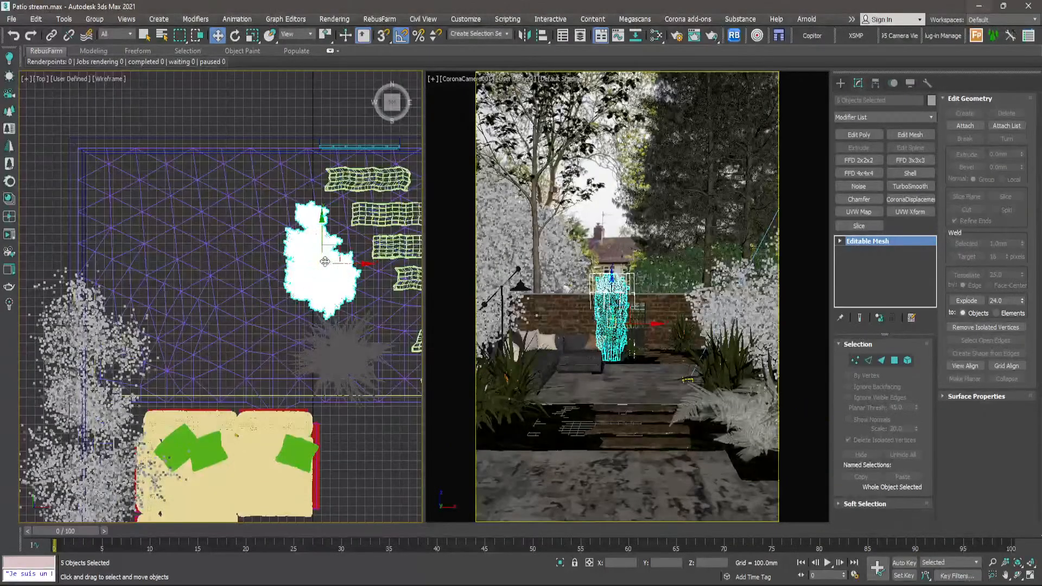
{"action": "left_click_drag", "start_coordinate": [325, 261], "coordinate": [352, 246]}
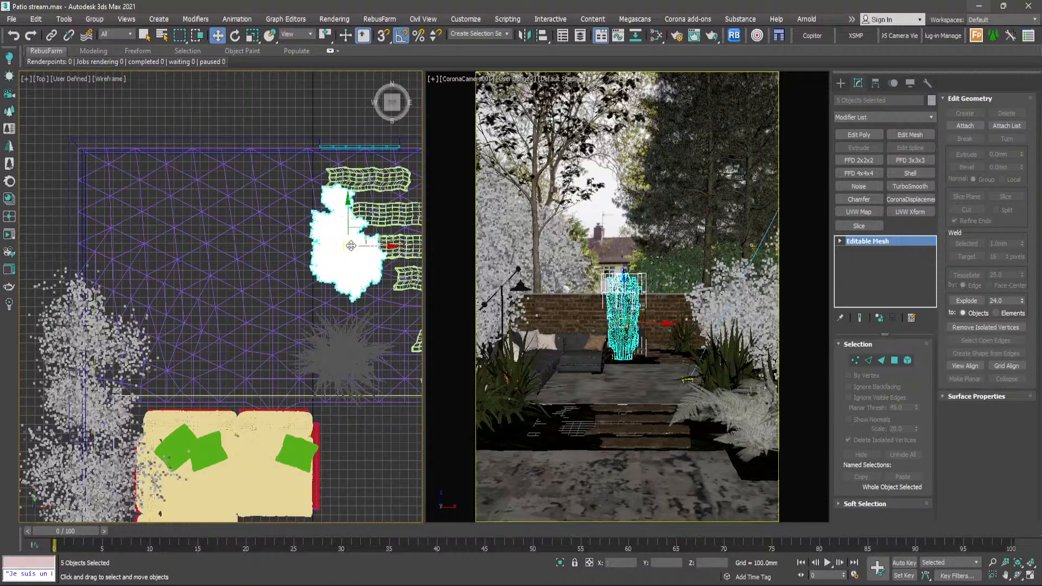
{"action": "left_click", "coordinate": [340, 115]}
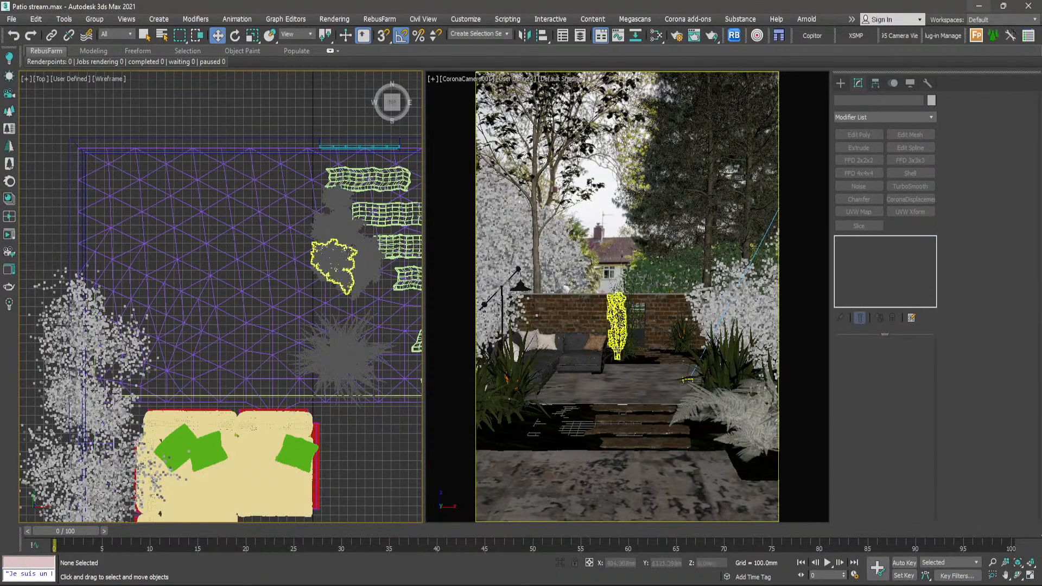
- Shift the front Malus halliana part onto the rear stepping stones at about X 691 mm, Y 5900 mm, and deselect it
{"action": "scroll", "coordinate": [346, 226], "scroll_direction": "up", "scroll_amount": 3}
{"action": "scroll", "coordinate": [346, 226], "scroll_direction": "down", "scroll_amount": 3}
{"action": "left_click", "coordinate": [295, 279]}
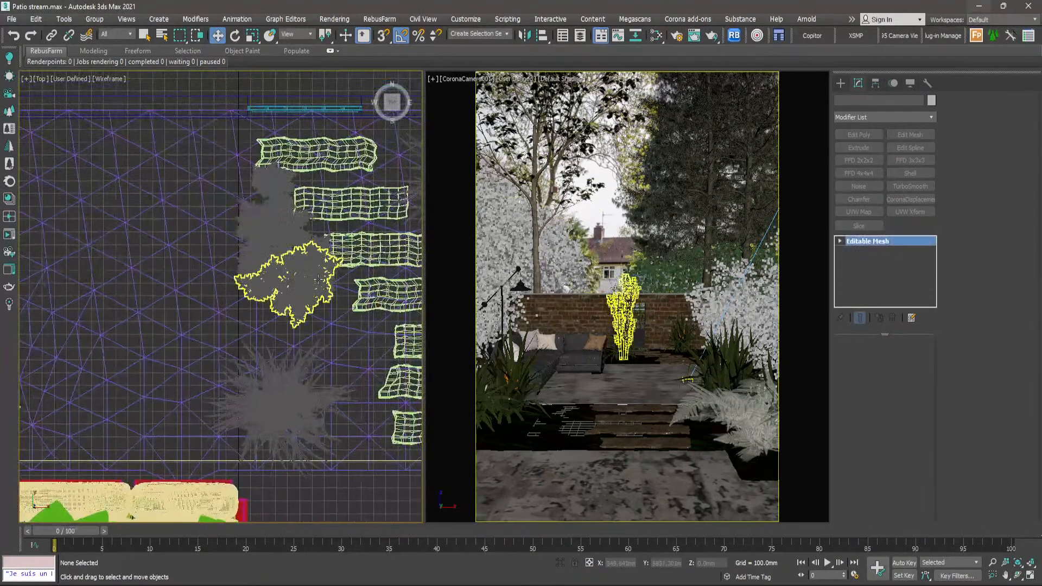
{"action": "left_click_drag", "start_coordinate": [293, 286], "coordinate": [325, 285]}
{"action": "scroll", "coordinate": [269, 278], "scroll_direction": "down", "scroll_amount": 4}
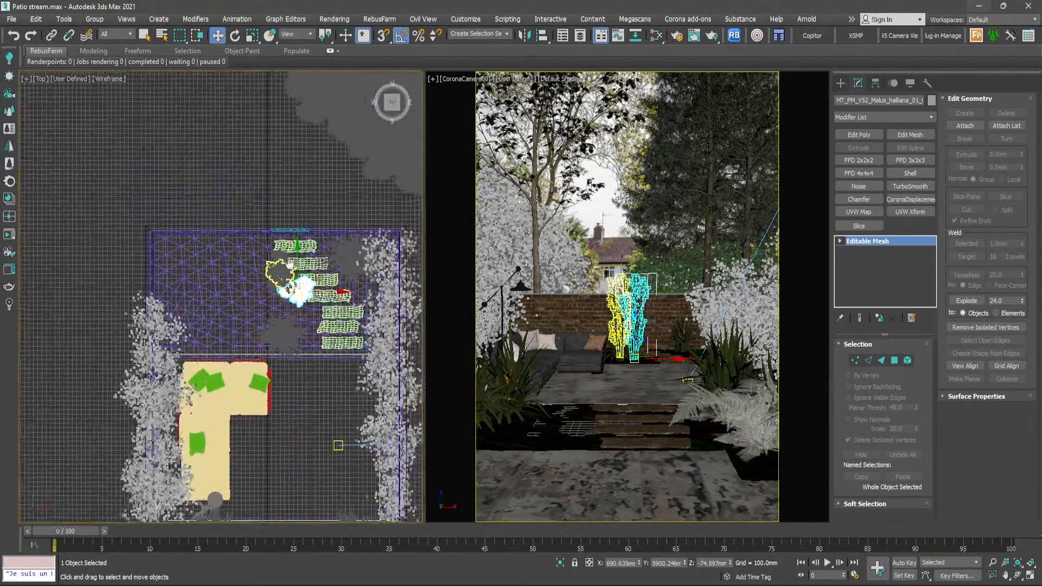
{"action": "left_click", "coordinate": [298, 174]}
- Return to the spare plants beside the garden and select the seven objects in the central shrub and spiky plant group
{"action": "scroll", "coordinate": [304, 209], "scroll_direction": "down", "scroll_amount": 2}
{"action": "scroll", "coordinate": [307, 211], "scroll_direction": "down", "scroll_amount": 4}
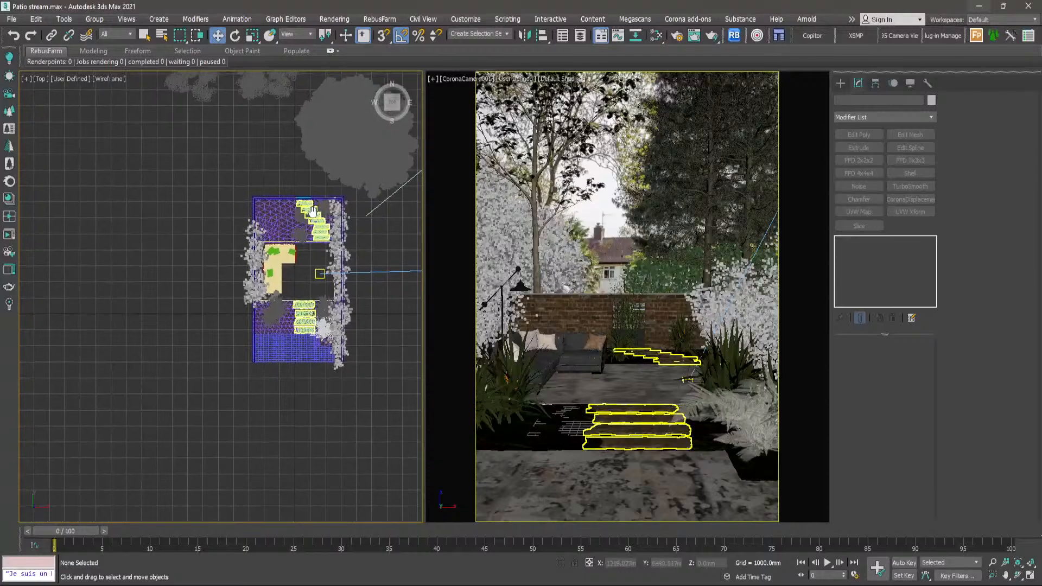
{"action": "middle_click_drag", "start_coordinate": [330, 218], "coordinate": [293, 207]}
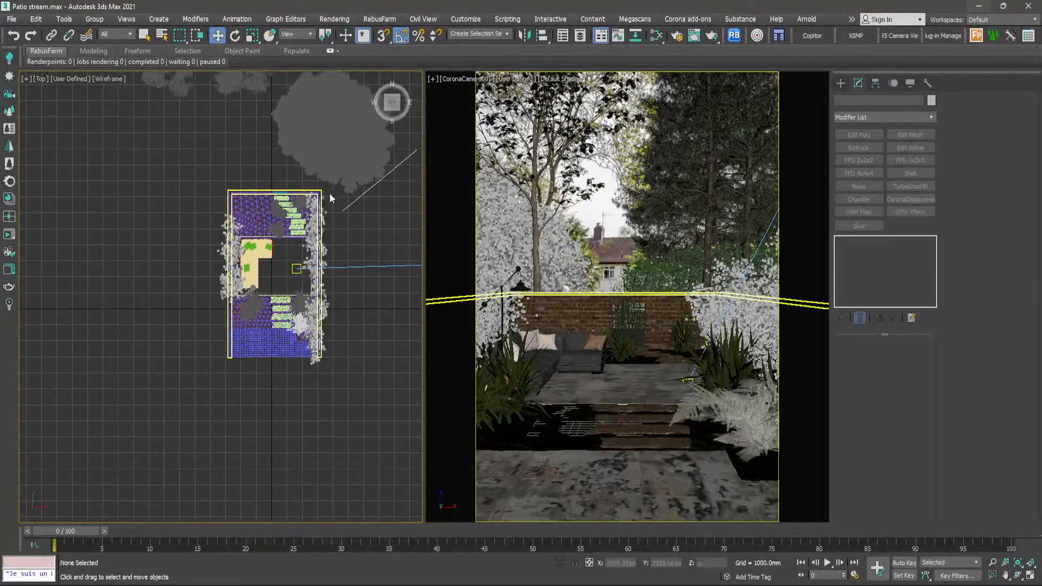
{"action": "middle_click_drag", "start_coordinate": [370, 202], "coordinate": [178, 219]}
{"action": "scroll", "coordinate": [340, 221], "scroll_direction": "up", "scroll_amount": 5}
{"action": "middle_click_drag", "start_coordinate": [360, 218], "coordinate": [255, 214]}
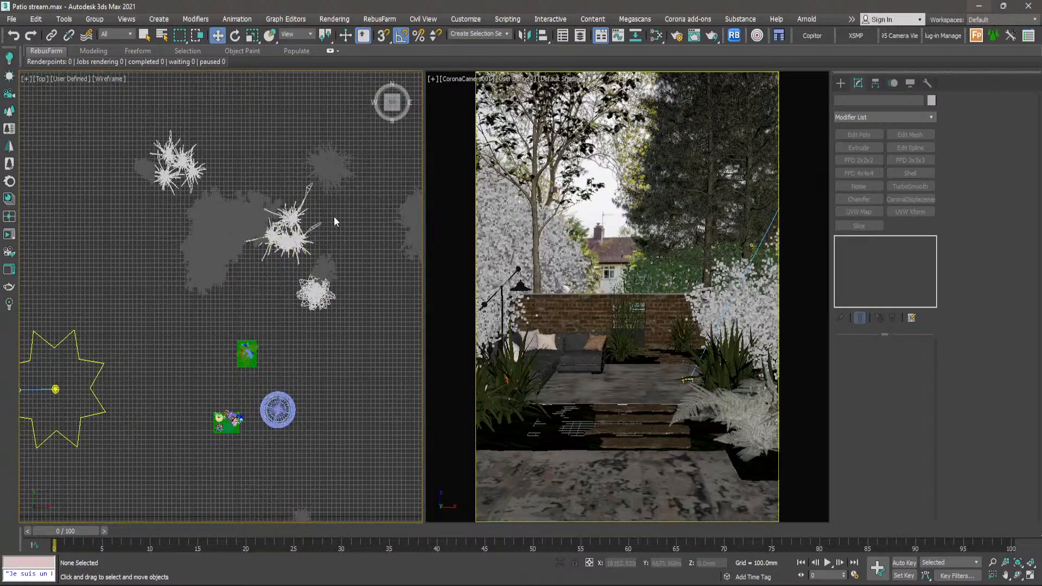
{"action": "left_click_drag", "start_coordinate": [333, 216], "coordinate": [198, 252]}
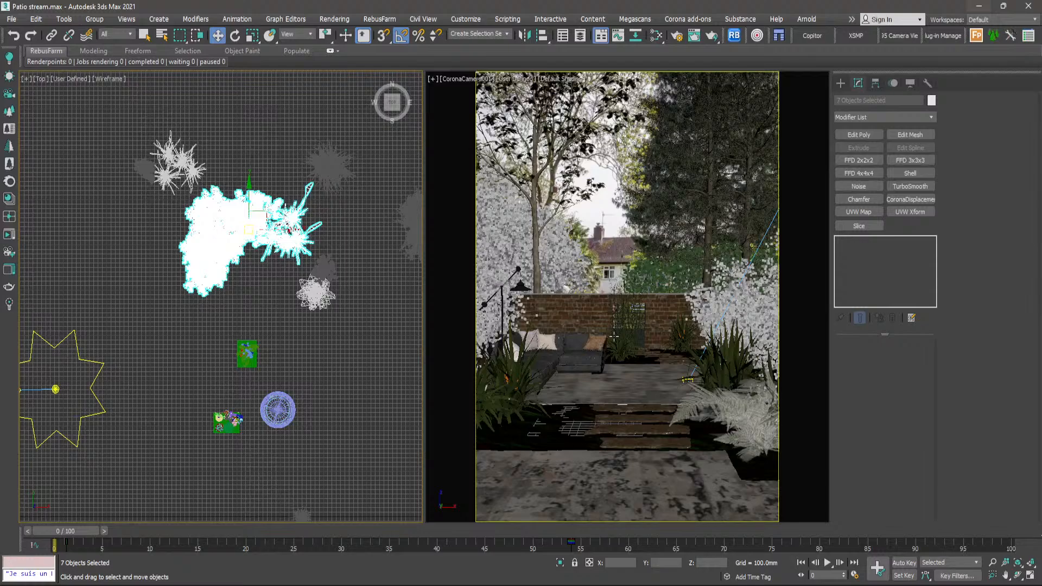
- Change the viewport layout to two stacked views beside one large view on the right and apply it
{"action": "middle_click", "coordinate": [577, 318]}
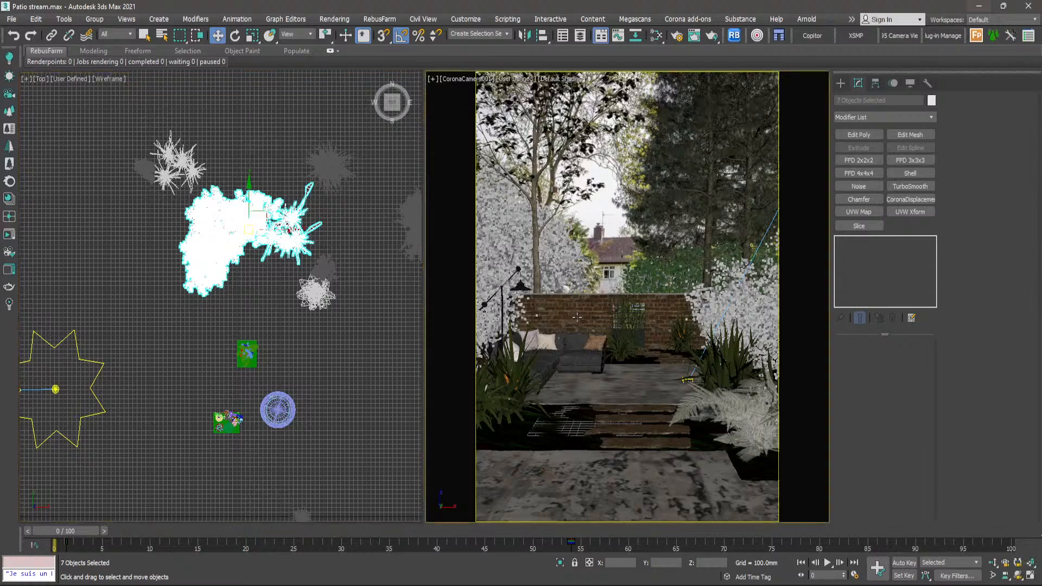
{"action": "key", "text": "alt+w"}
{"action": "key", "text": "alt+w"}
{"action": "left_click", "coordinate": [432, 79]}
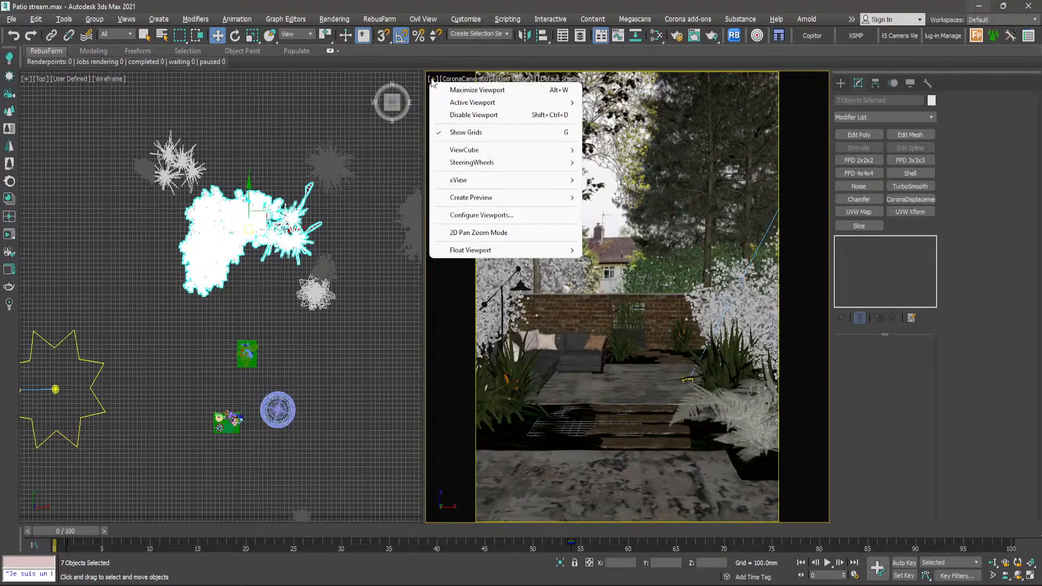
{"action": "left_click", "coordinate": [484, 216]}
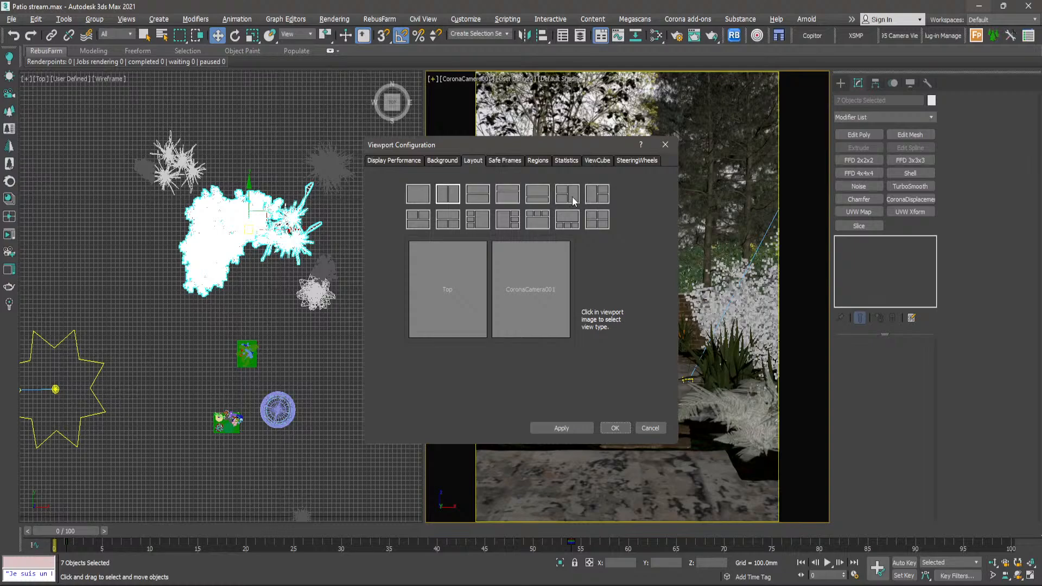
{"action": "left_click", "coordinate": [574, 200]}
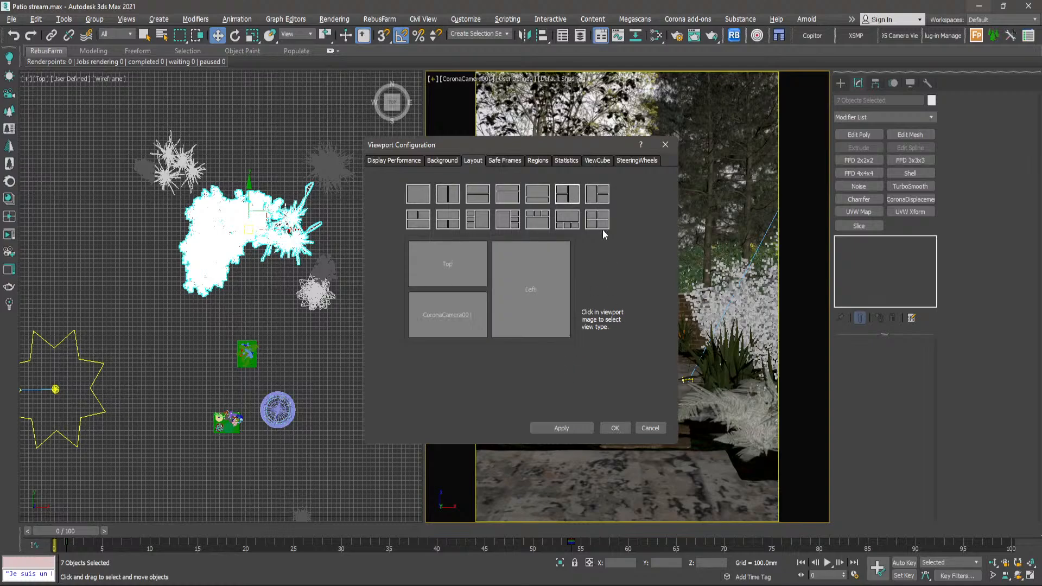
{"action": "left_click", "coordinate": [597, 200]}
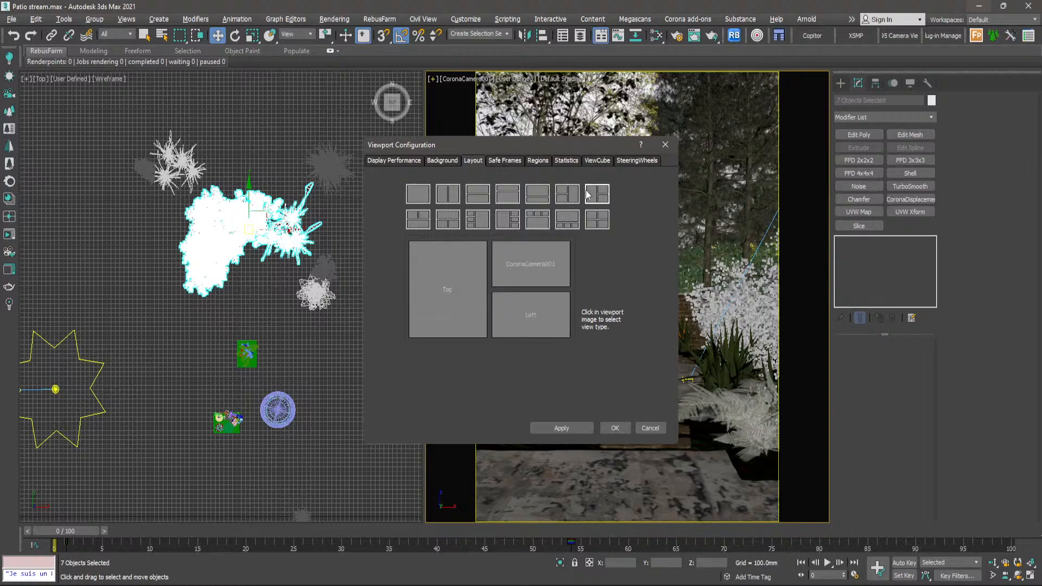
{"action": "left_click", "coordinate": [579, 198]}
{"action": "left_click", "coordinate": [576, 430]}
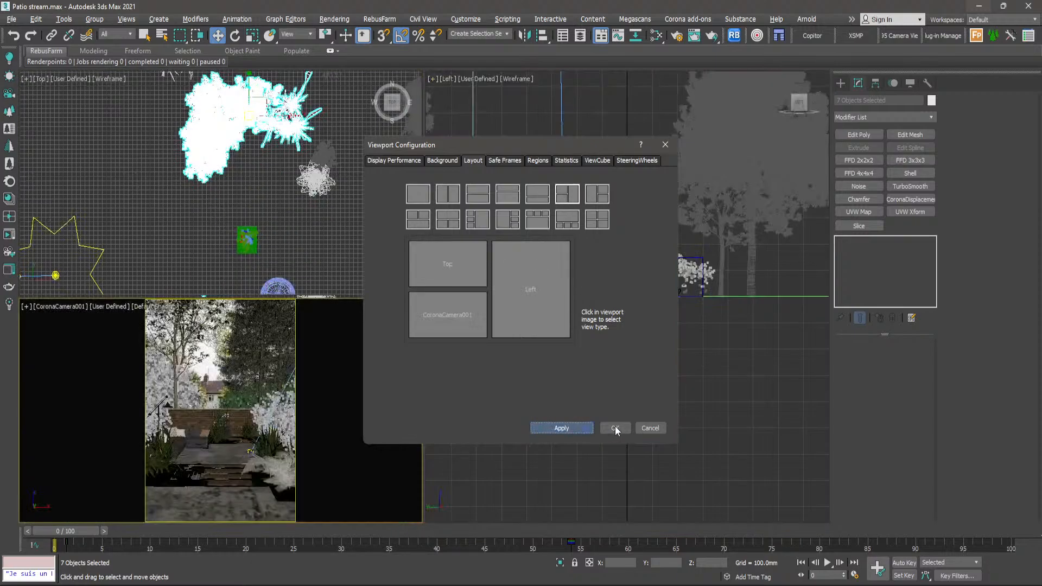
{"action": "left_click", "coordinate": [615, 428]}
- Show CoronaCamera001 in the large viewport with default shading and its safe frame turned on
{"action": "right_click", "coordinate": [507, 350]}
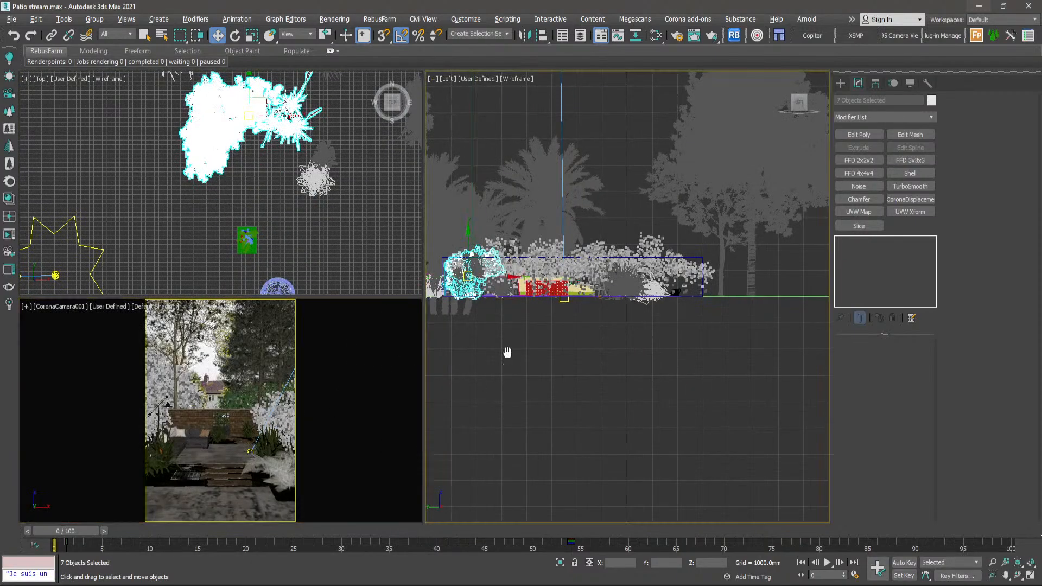
{"action": "key", "text": "c"}
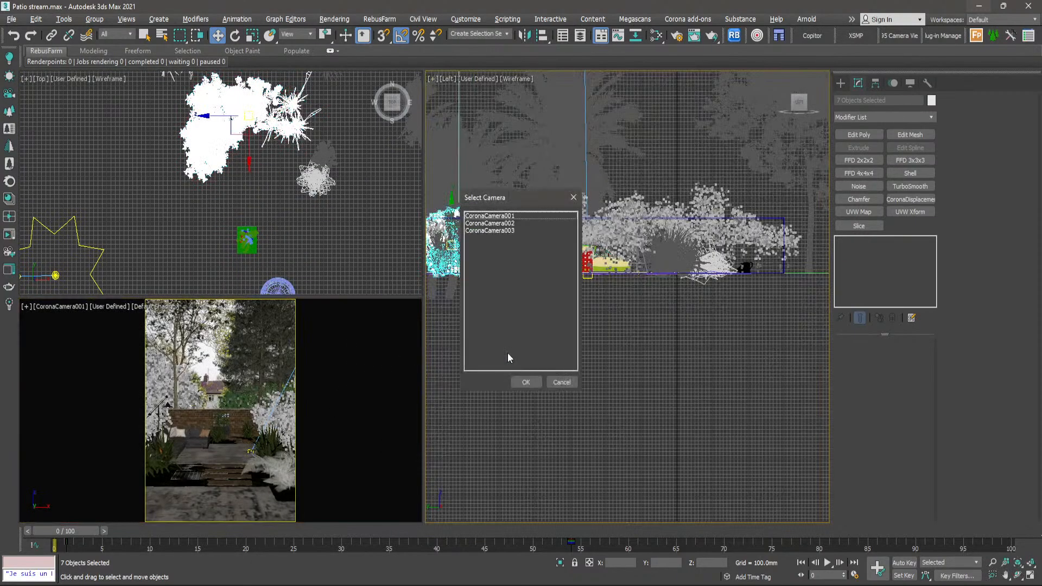
{"action": "double_click", "coordinate": [509, 216]}
{"action": "key", "text": "F3"}
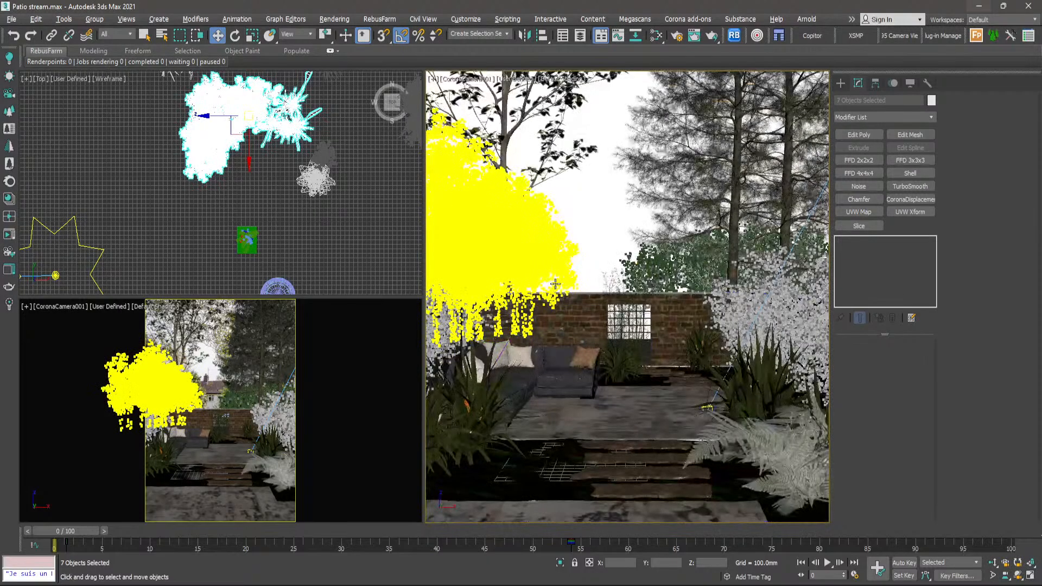
{"action": "key", "text": "shift+f"}
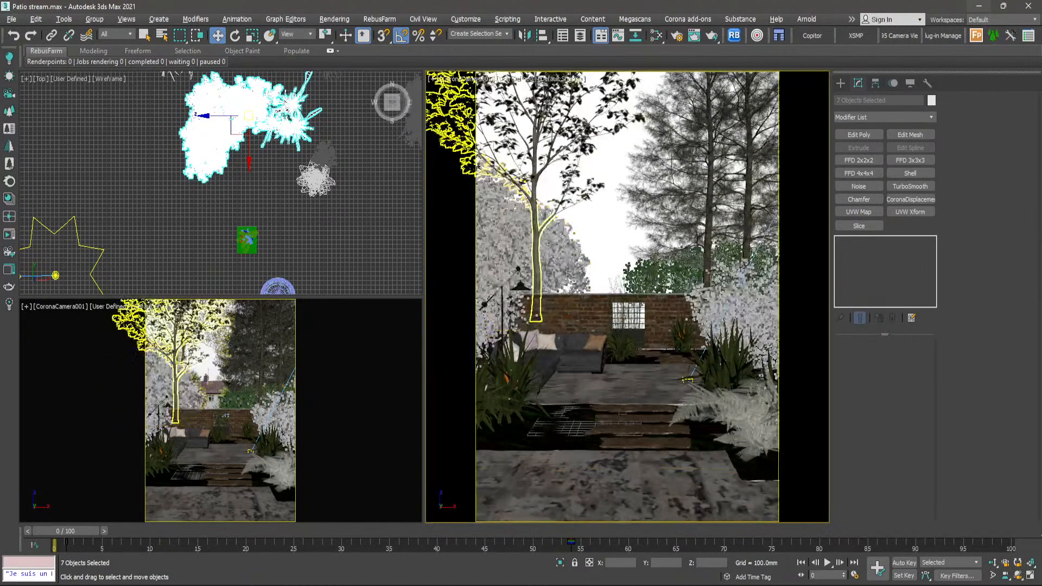
- Try the Environment Background option for the large camera view and clear the selection
{"action": "left_click", "coordinate": [563, 80]}
{"action": "mouse_move", "coordinate": [629, 243]}
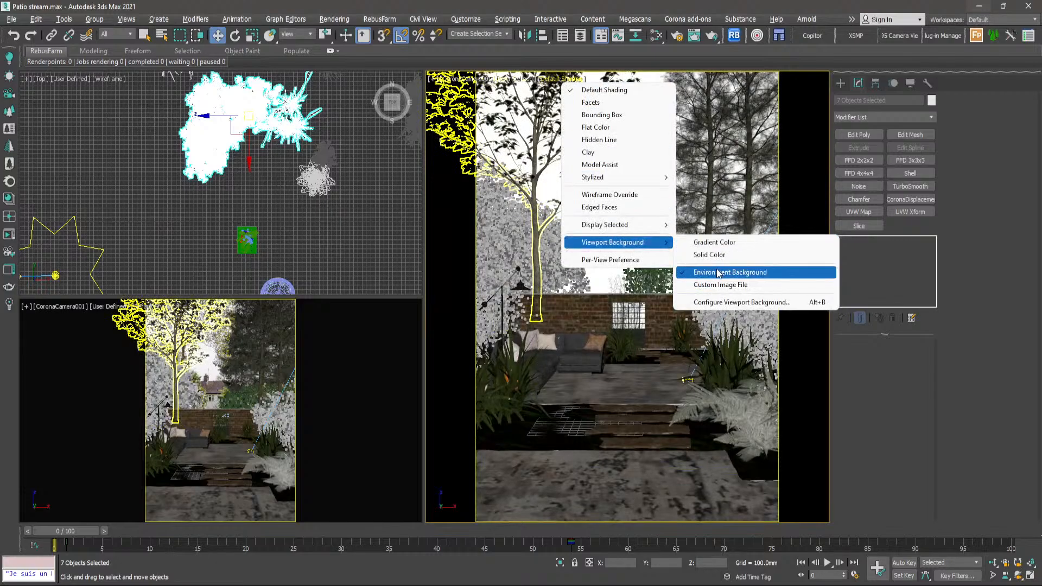
{"action": "left_click", "coordinate": [680, 278]}
{"action": "left_click", "coordinate": [634, 284]}
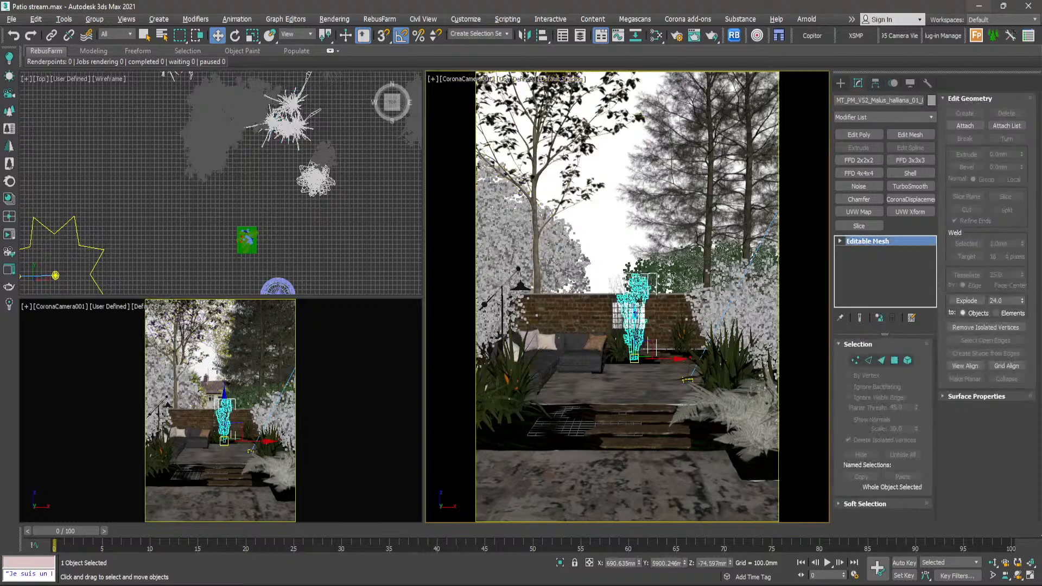
{"action": "key", "text": "ctrl+d"}
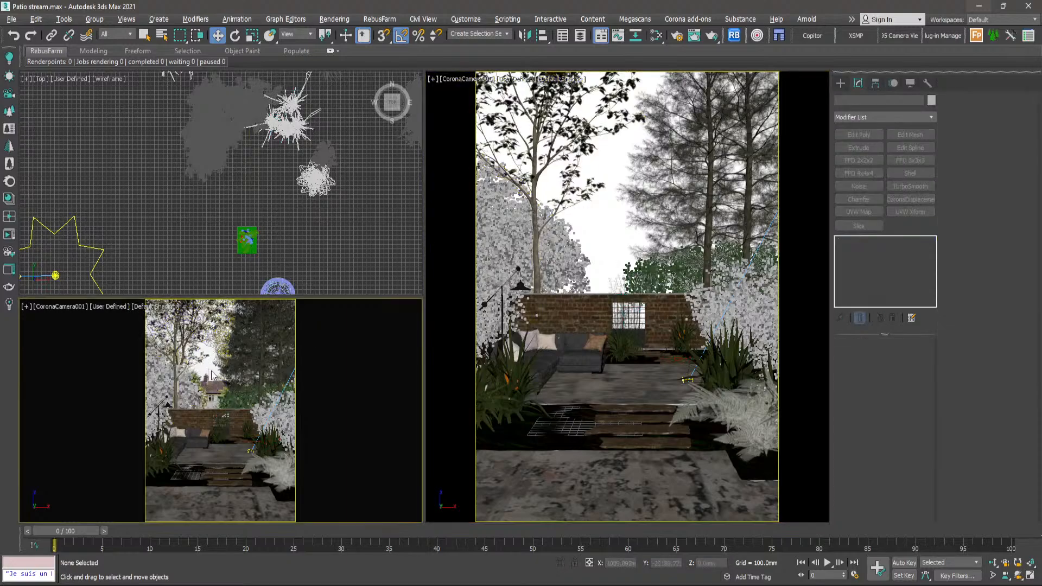
- Turn the small camera view into a Perspective view without safe frame and give it a Solid Color background
{"action": "key", "text": "shift+f"}
{"action": "middle_click_drag", "start_coordinate": [231, 357], "coordinate": [242, 364]}
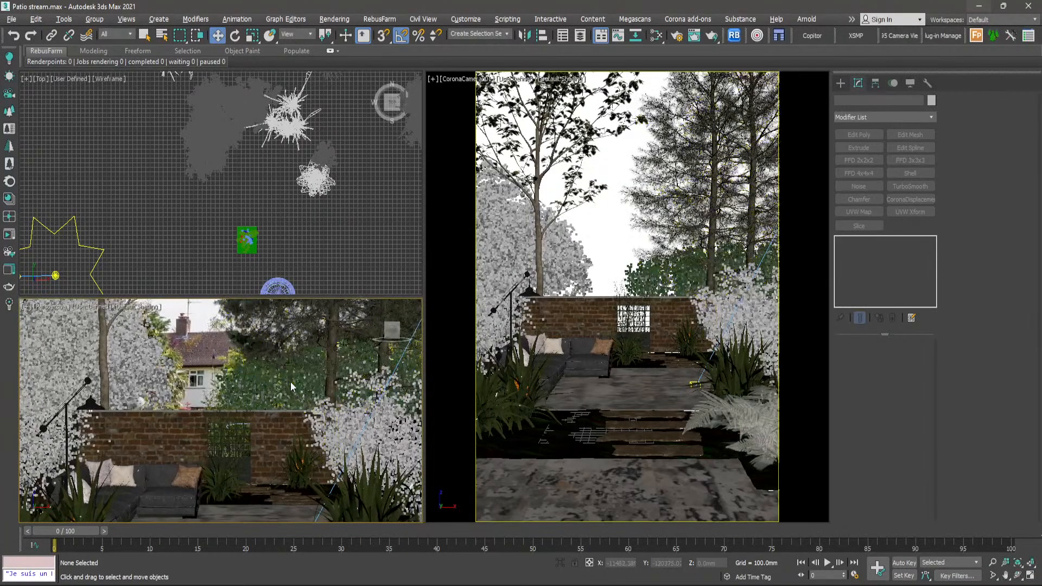
{"action": "key", "text": "p"}
{"action": "middle_click_drag", "start_coordinate": [281, 402], "coordinate": [283, 415], "text": "alt"}
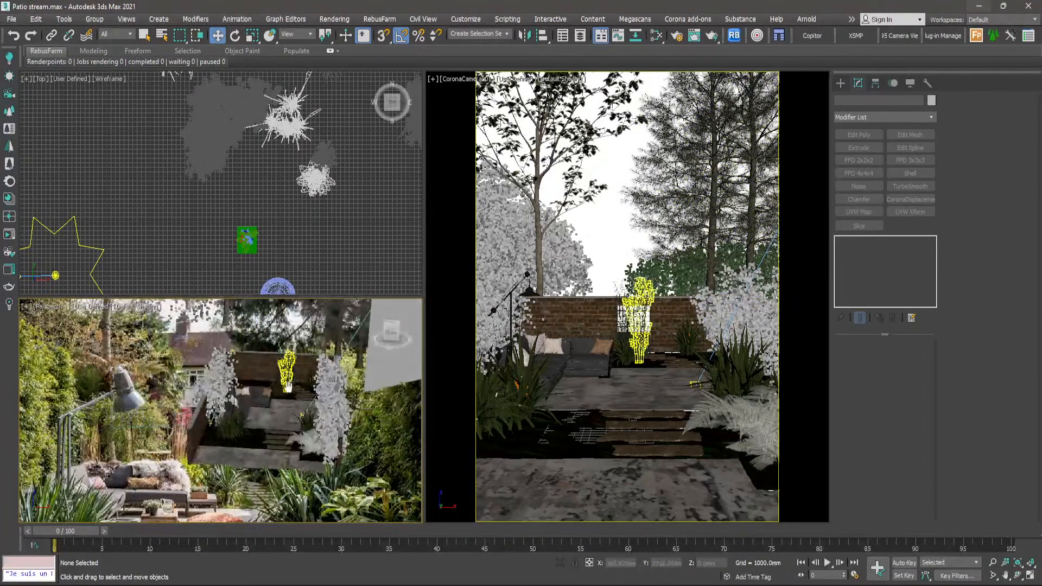
{"action": "middle_click_drag", "start_coordinate": [293, 379], "coordinate": [267, 434]}
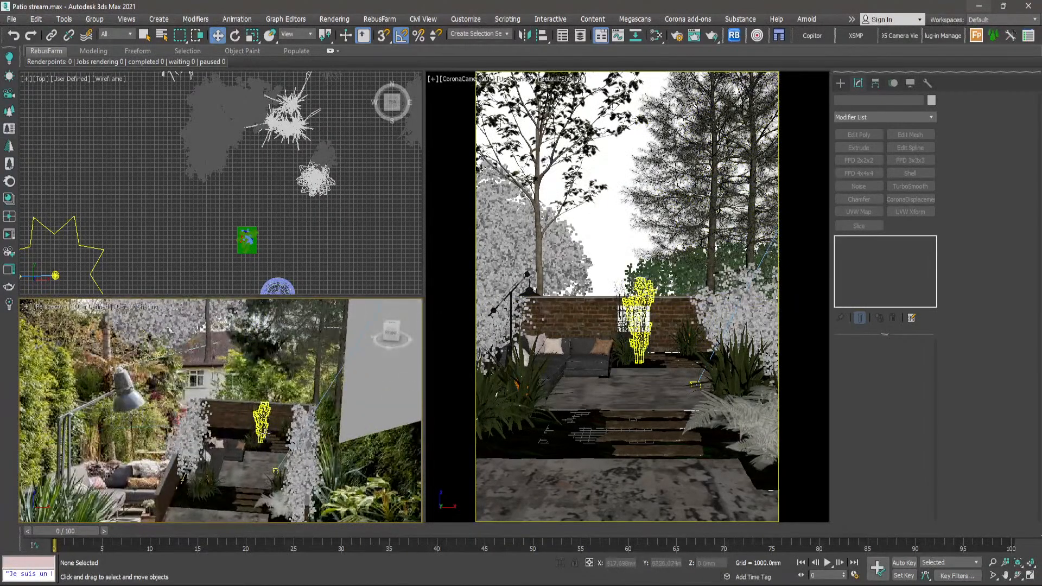
{"action": "left_click", "coordinate": [135, 309]}
{"action": "mouse_move", "coordinate": [228, 471]}
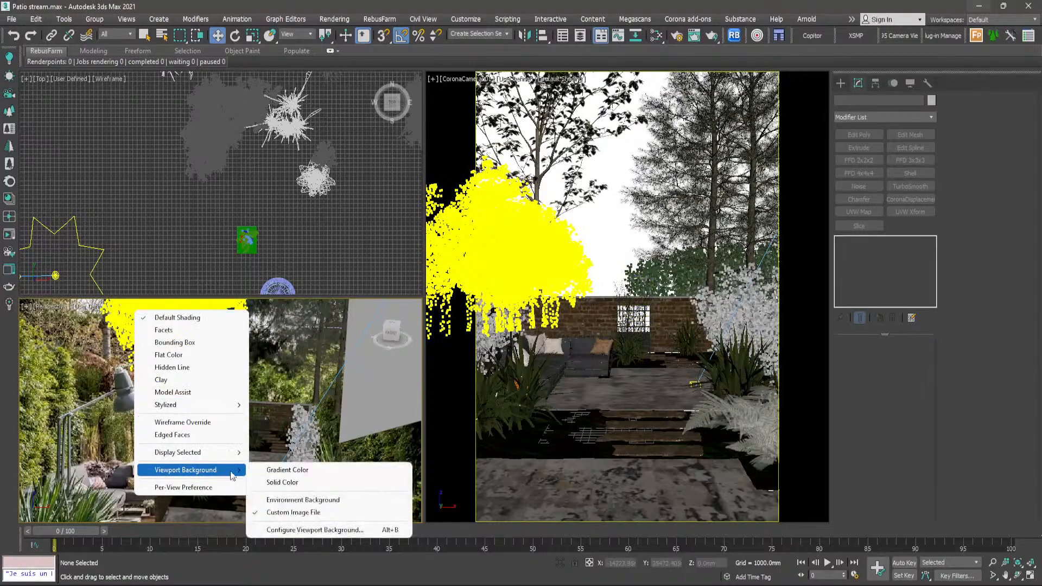
{"action": "left_click", "coordinate": [296, 485]}
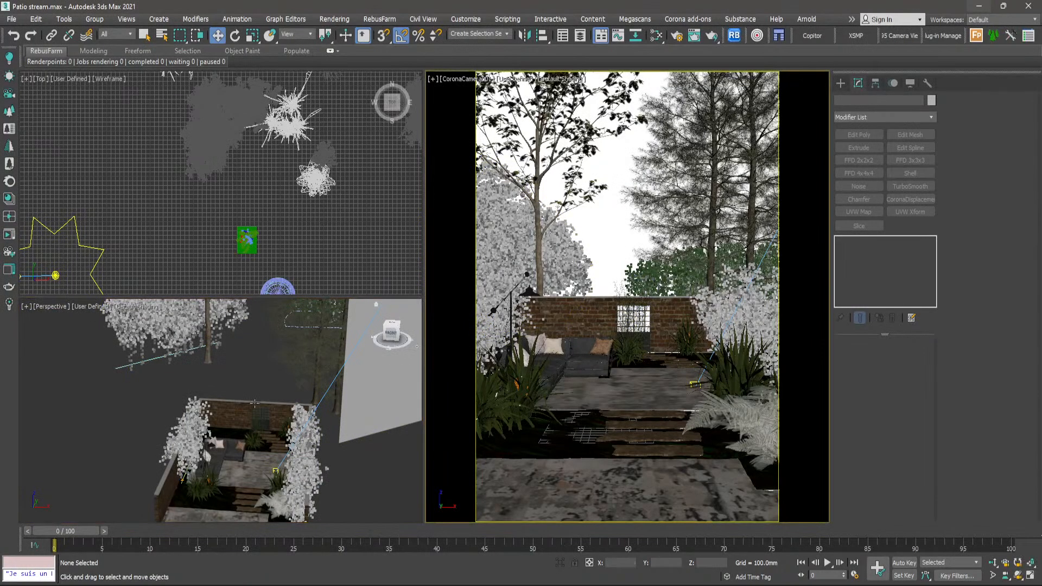
- Look over the spare plants and the garden in the Perspective view, ending with the whole walled garden framed from above
{"action": "scroll", "coordinate": [238, 436], "scroll_direction": "down", "scroll_amount": 4}
{"action": "middle_click_drag", "start_coordinate": [238, 436], "coordinate": [296, 428], "text": "alt"}
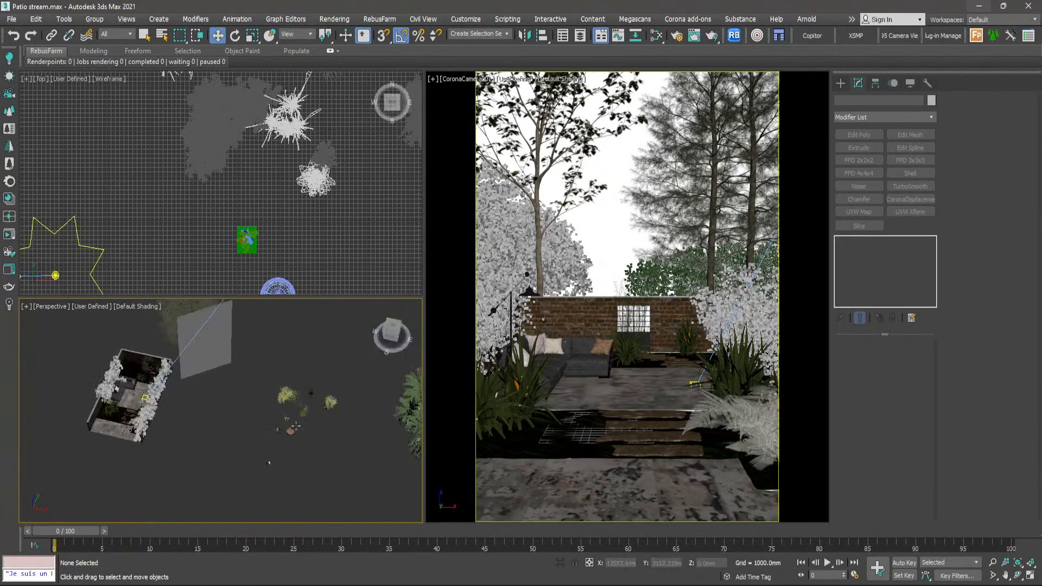
{"action": "scroll", "coordinate": [316, 406], "scroll_direction": "up", "scroll_amount": 5}
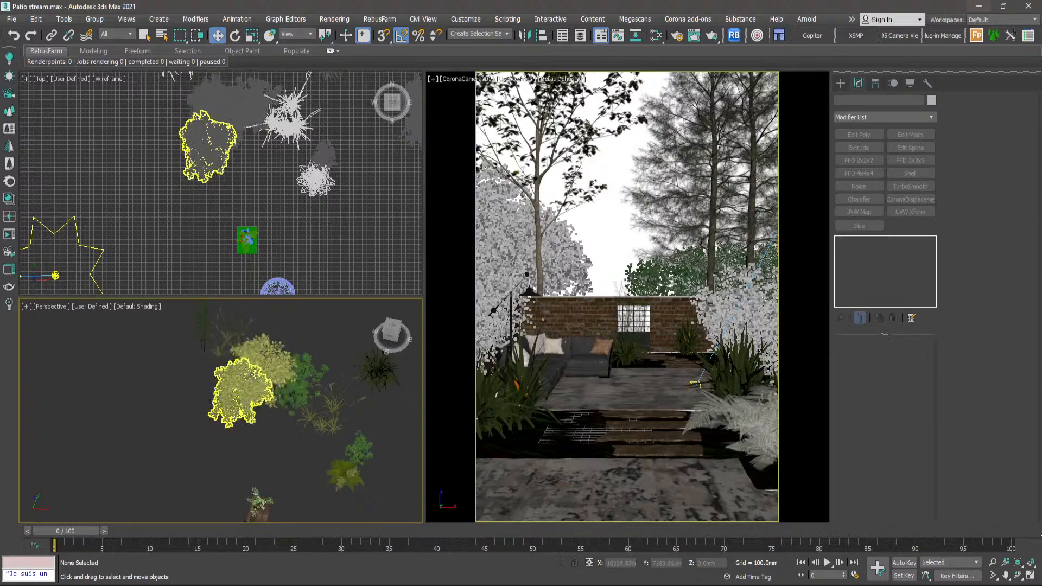
{"action": "scroll", "coordinate": [253, 374], "scroll_direction": "down", "scroll_amount": 6}
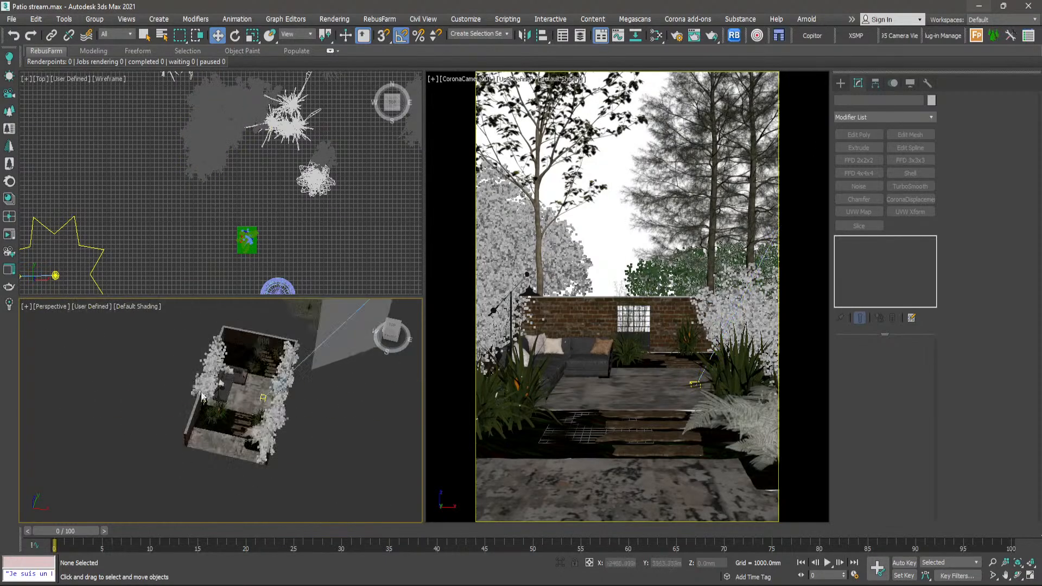
{"action": "scroll", "coordinate": [201, 398], "scroll_direction": "up", "scroll_amount": 6}
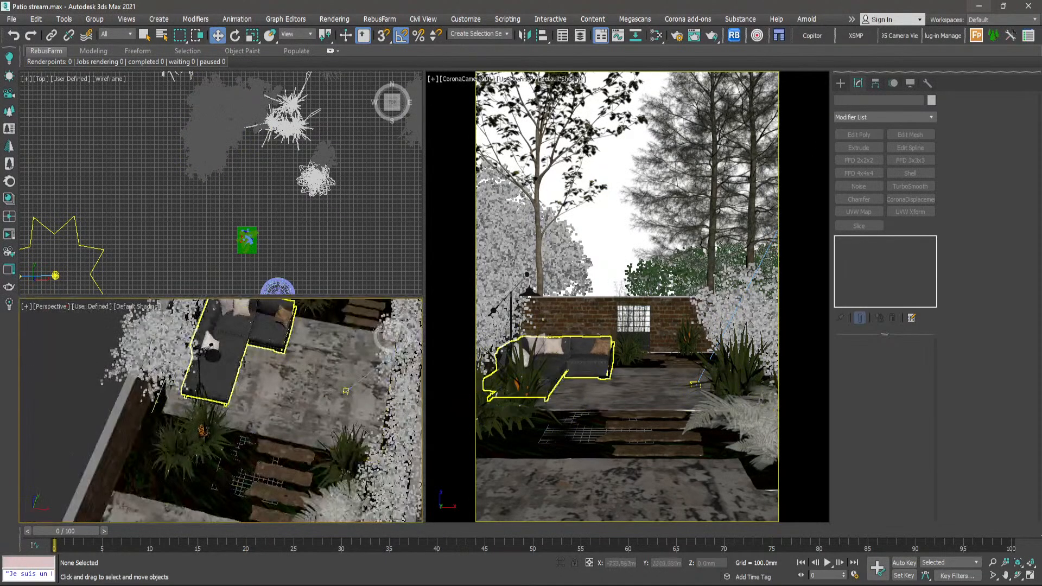
{"action": "scroll", "coordinate": [243, 363], "scroll_direction": "down", "scroll_amount": 6}
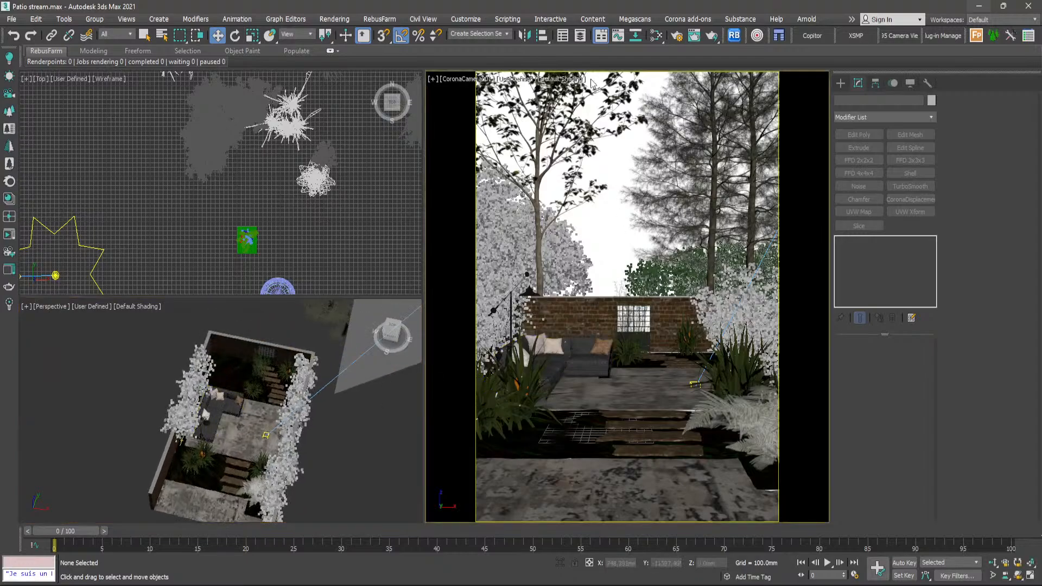
- Switch the large camera view's background to Custom Image File and open the viewport background configuration
{"action": "left_click", "coordinate": [574, 87]}
{"action": "left_click", "coordinate": [574, 81]}
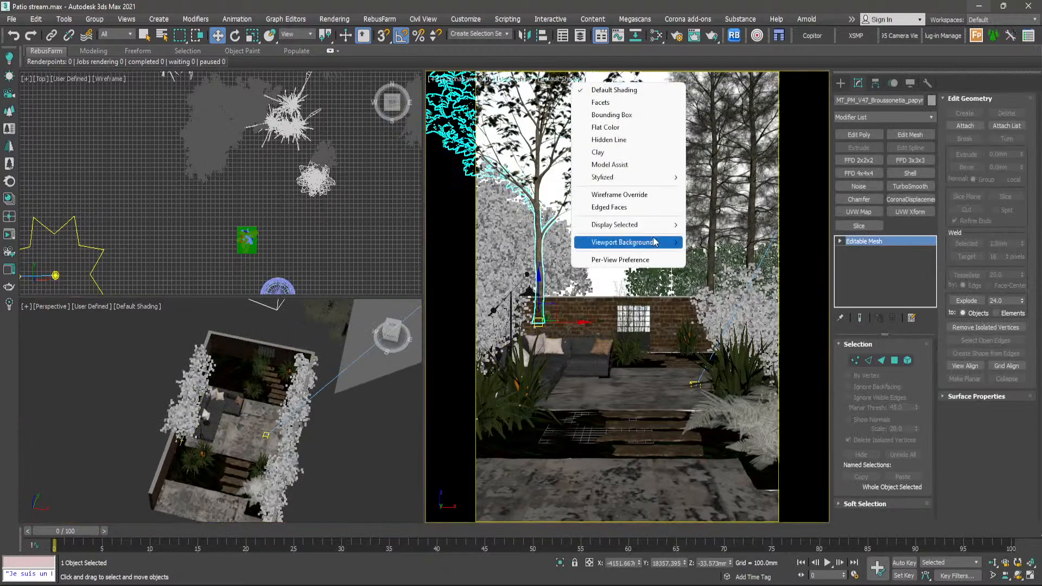
{"action": "mouse_move", "coordinate": [655, 242]}
{"action": "left_click", "coordinate": [726, 285]}
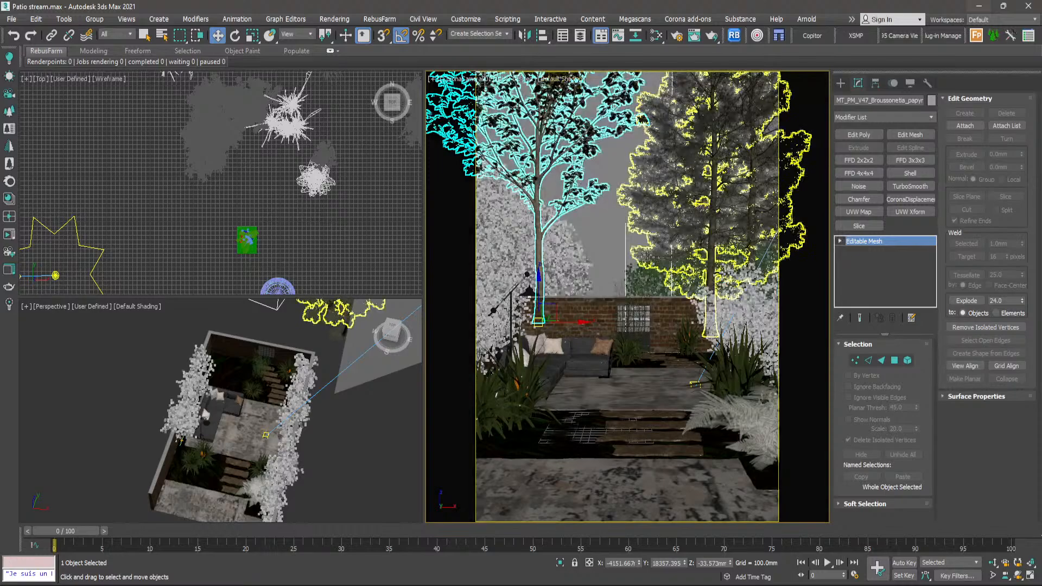
{"action": "left_click", "coordinate": [559, 83]}
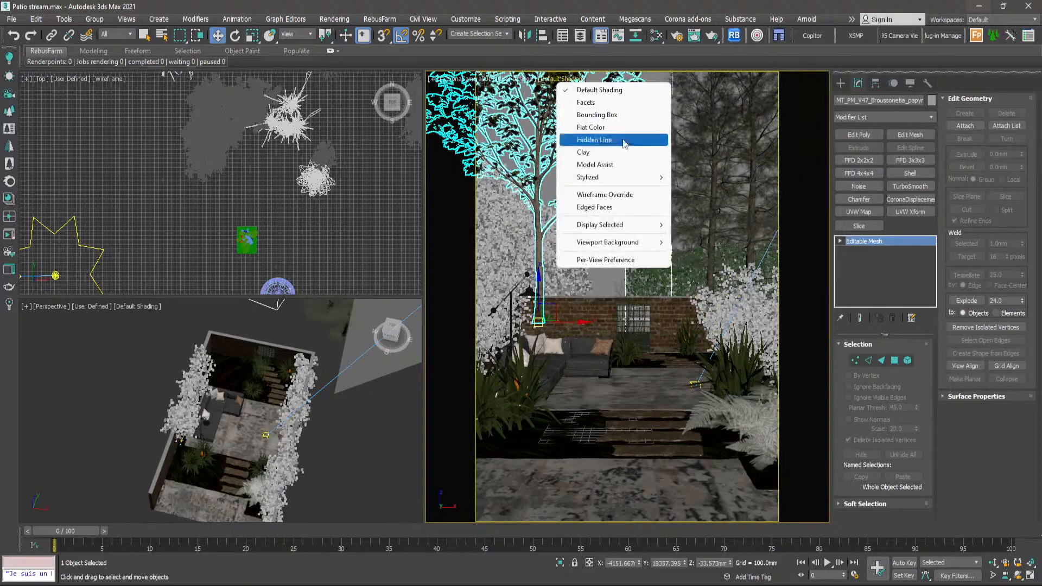
{"action": "mouse_move", "coordinate": [624, 242]}
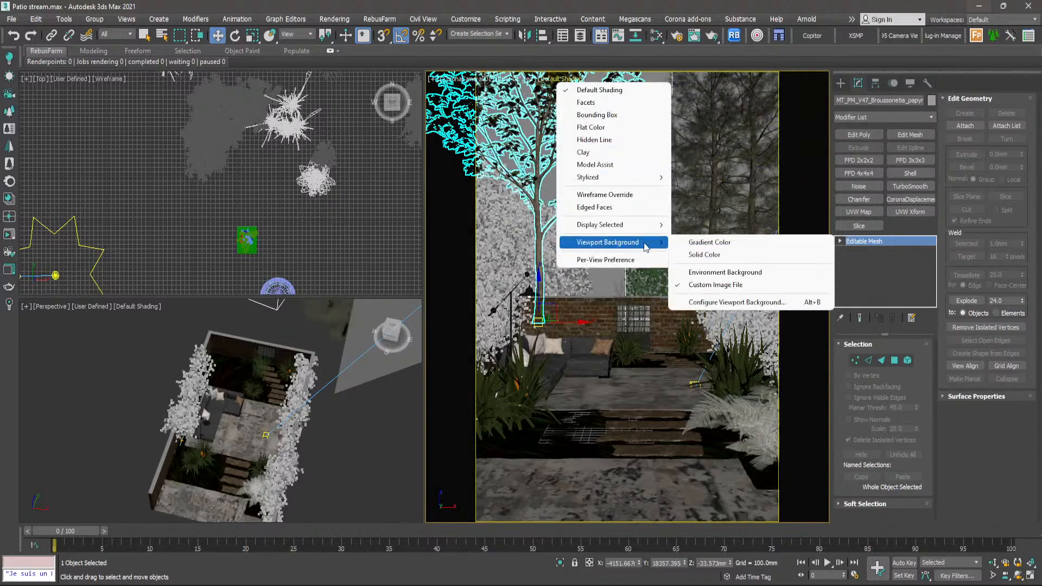
{"action": "left_click", "coordinate": [712, 303]}
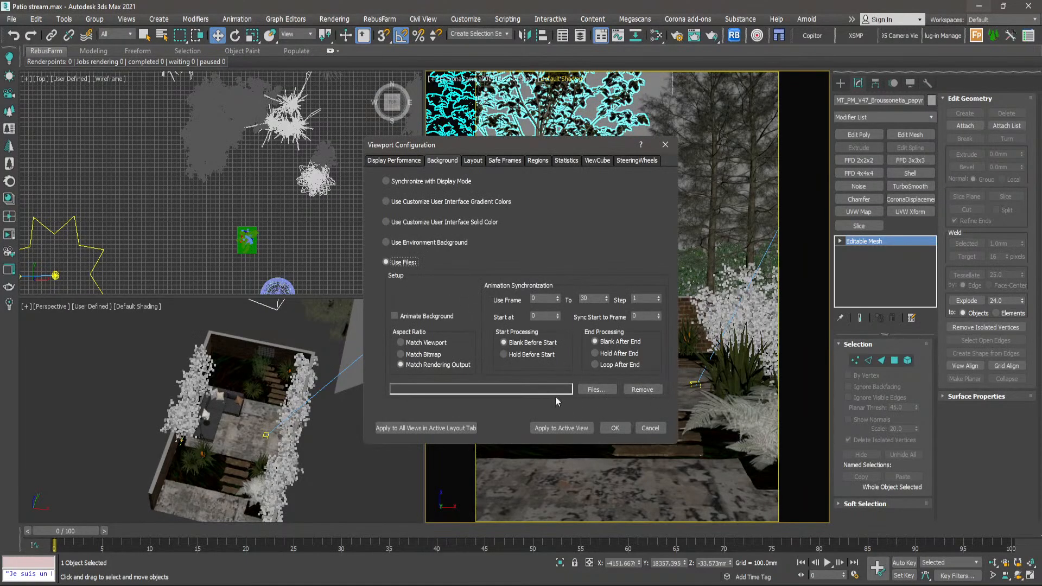
- Load 368eb45ed126a3472694ae30fd38338e.jpg from E:\ArchiWorks\Patio as the camera view's background image and clear the selection
{"action": "left_click", "coordinate": [592, 391]}
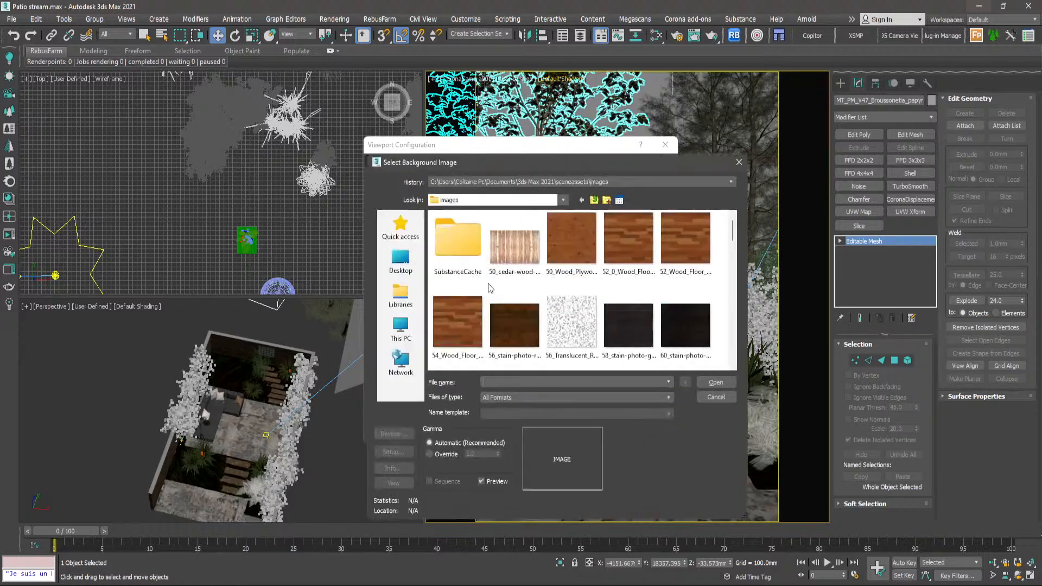
{"action": "left_click", "coordinate": [399, 334]}
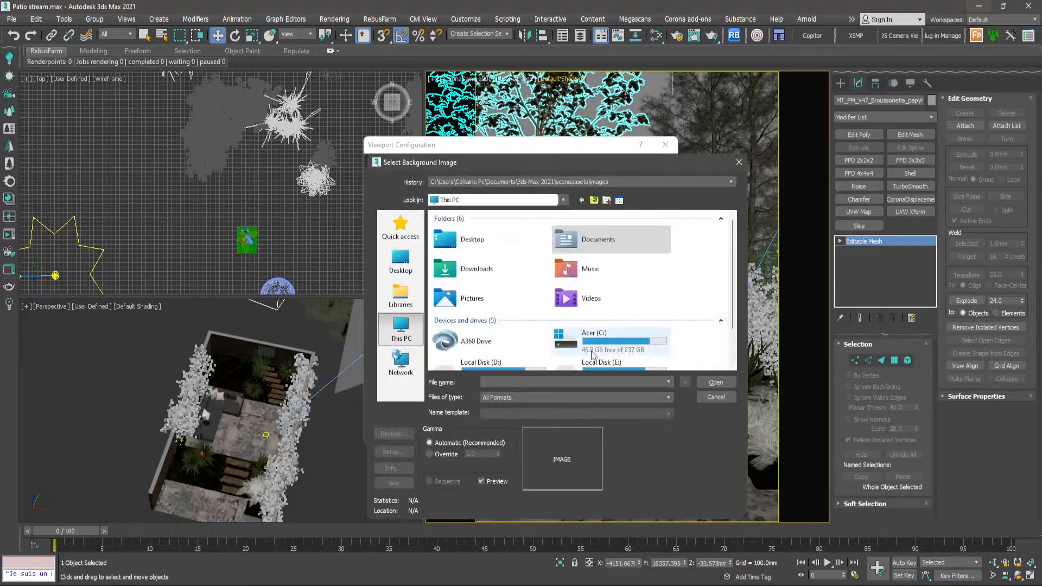
{"action": "scroll", "coordinate": [586, 325], "scroll_direction": "down", "scroll_amount": 2}
{"action": "double_click", "coordinate": [592, 329]}
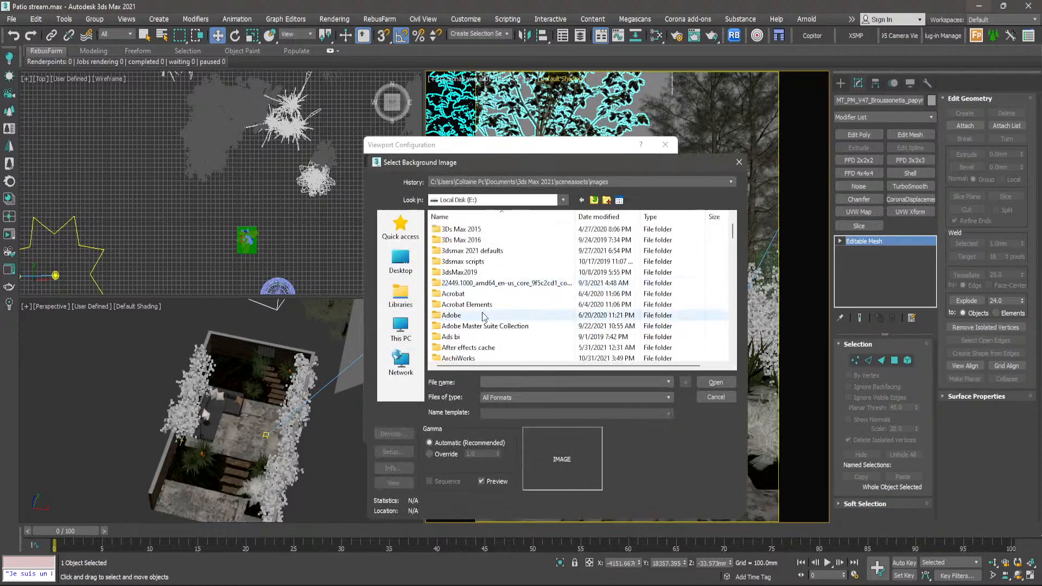
{"action": "double_click", "coordinate": [477, 356]}
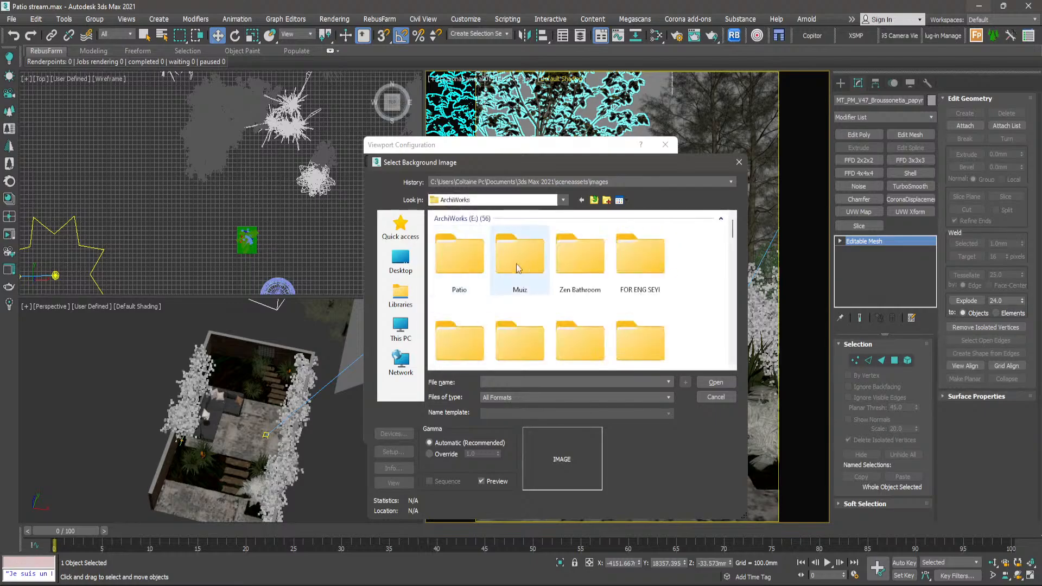
{"action": "double_click", "coordinate": [476, 259]}
{"action": "left_click", "coordinate": [488, 229]}
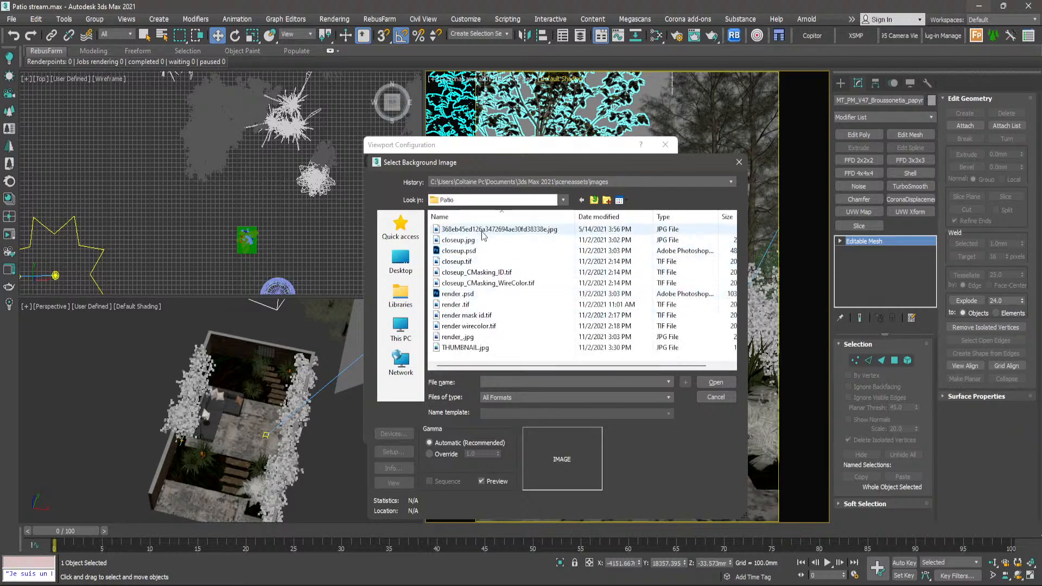
{"action": "left_click", "coordinate": [722, 383]}
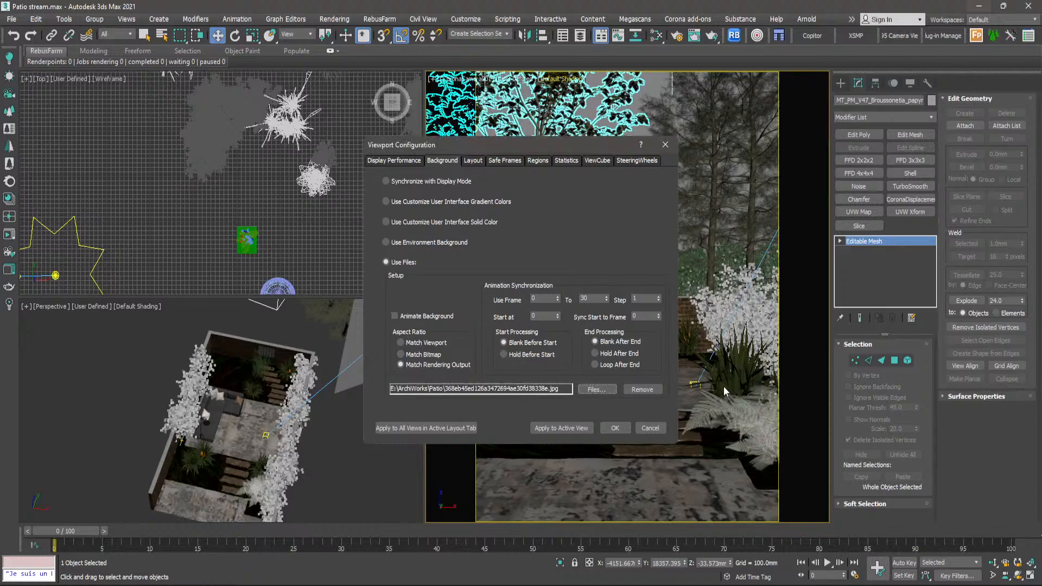
{"action": "left_click", "coordinate": [617, 428]}
{"action": "left_click", "coordinate": [605, 230]}
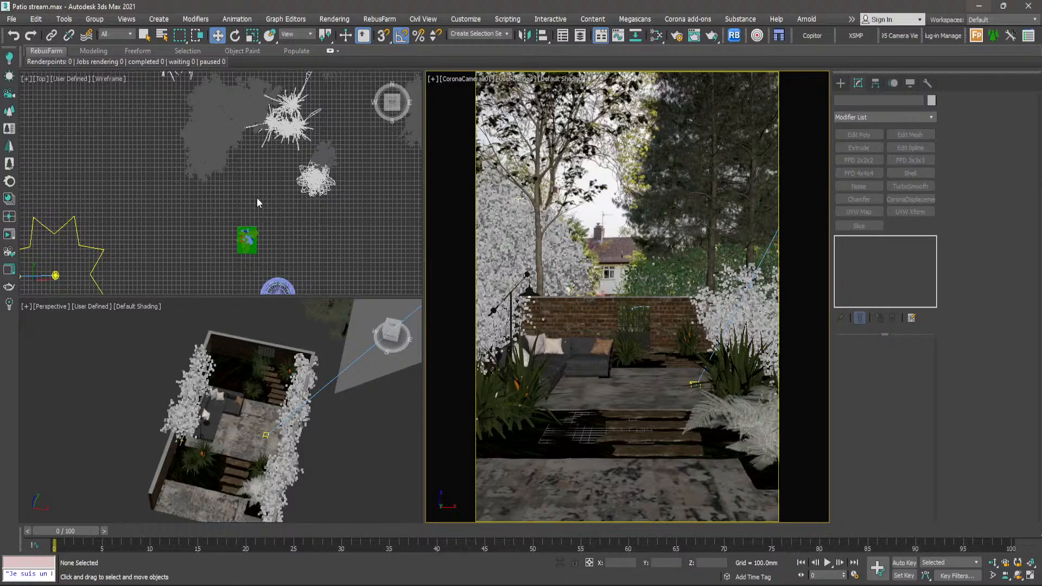
- Select one of the tall spare grass clumps outside the garden and frame it up close in the Perspective view
{"action": "middle_click_drag", "start_coordinate": [244, 417], "coordinate": [279, 425]}
{"action": "scroll", "coordinate": [287, 190], "scroll_direction": "down", "scroll_amount": 3}
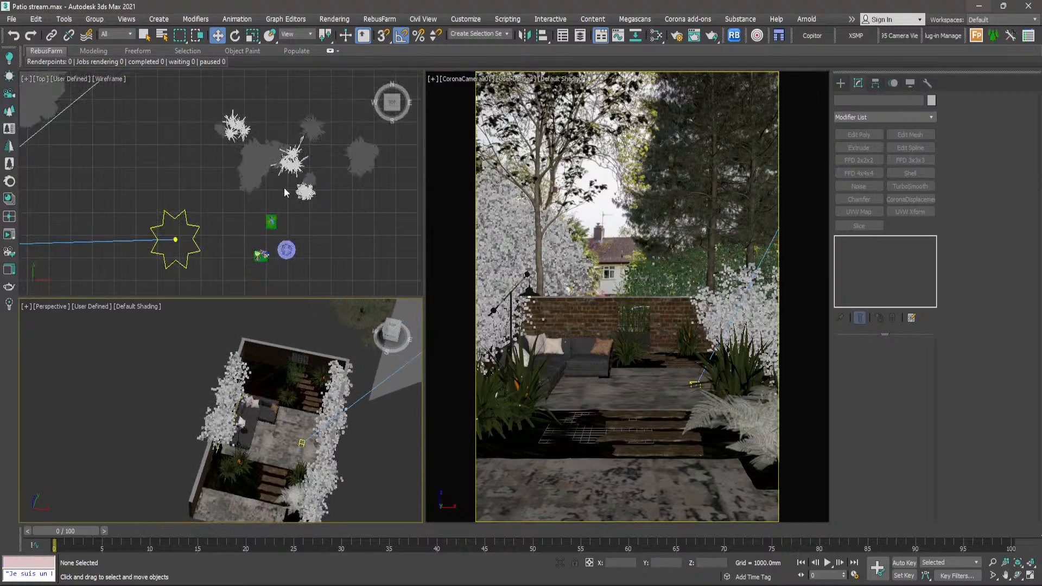
{"action": "middle_click_drag", "start_coordinate": [281, 186], "coordinate": [313, 215]}
{"action": "scroll", "coordinate": [322, 192], "scroll_direction": "up", "scroll_amount": 5}
{"action": "left_click", "coordinate": [317, 184]}
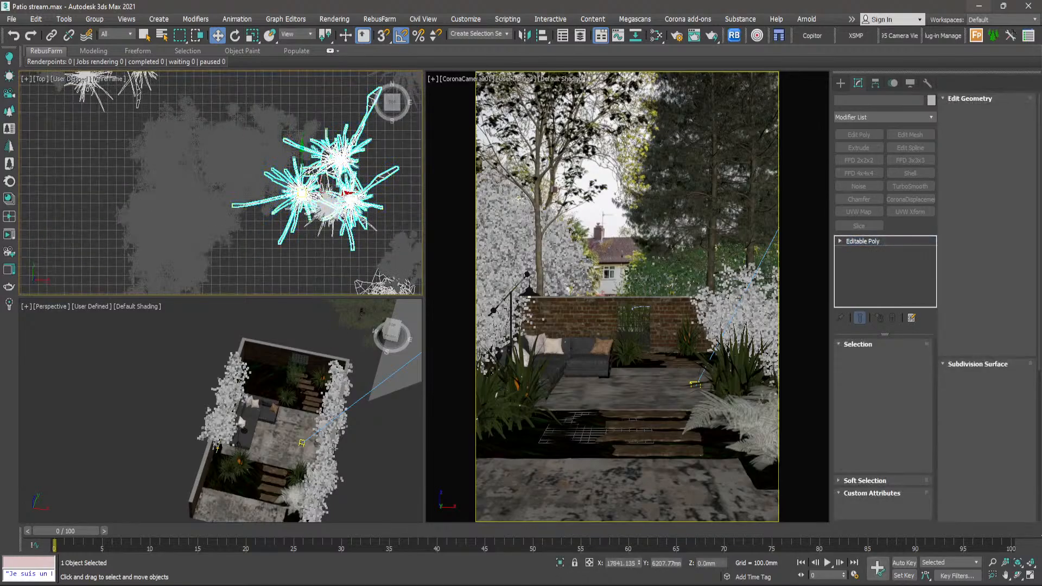
{"action": "key", "text": "z"}
{"action": "scroll", "coordinate": [268, 450], "scroll_direction": "down", "scroll_amount": 6}
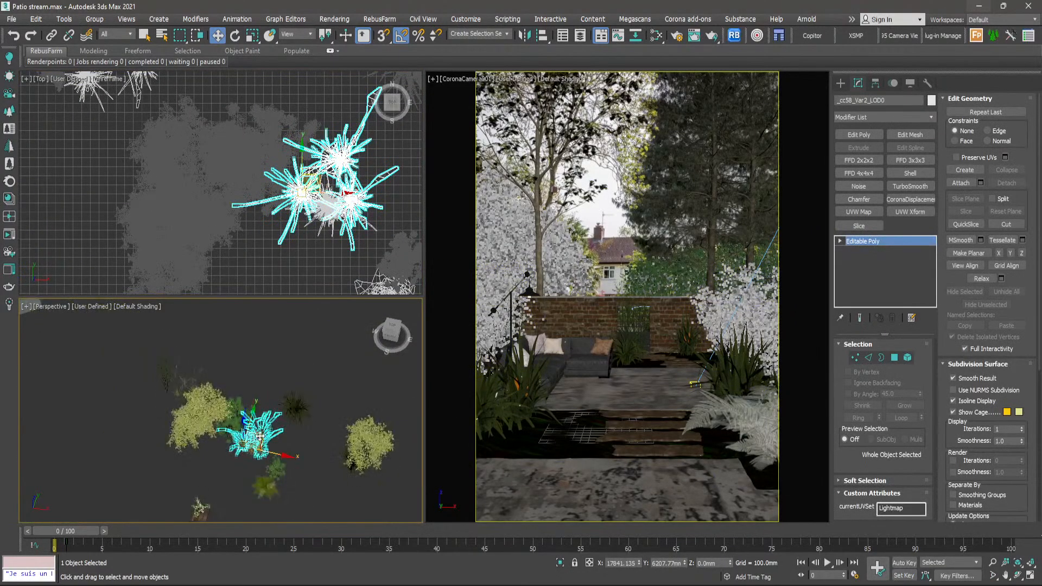
{"action": "scroll", "coordinate": [291, 405], "scroll_direction": "up", "scroll_amount": 8}
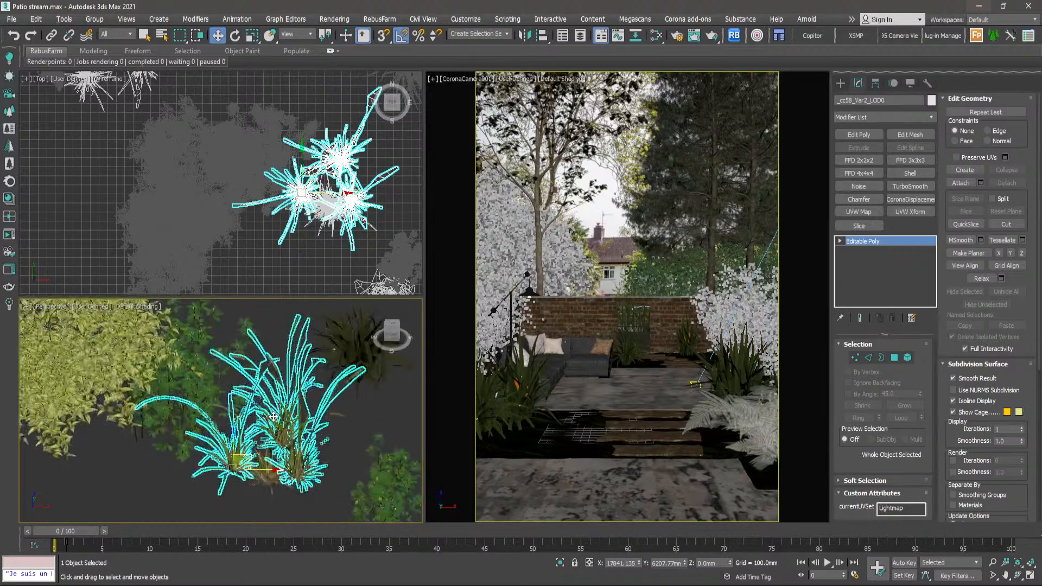
{"action": "middle_click_drag", "start_coordinate": [282, 402], "coordinate": [272, 466], "text": "alt"}
{"action": "scroll", "coordinate": [273, 466], "scroll_direction": "up", "scroll_amount": 3}
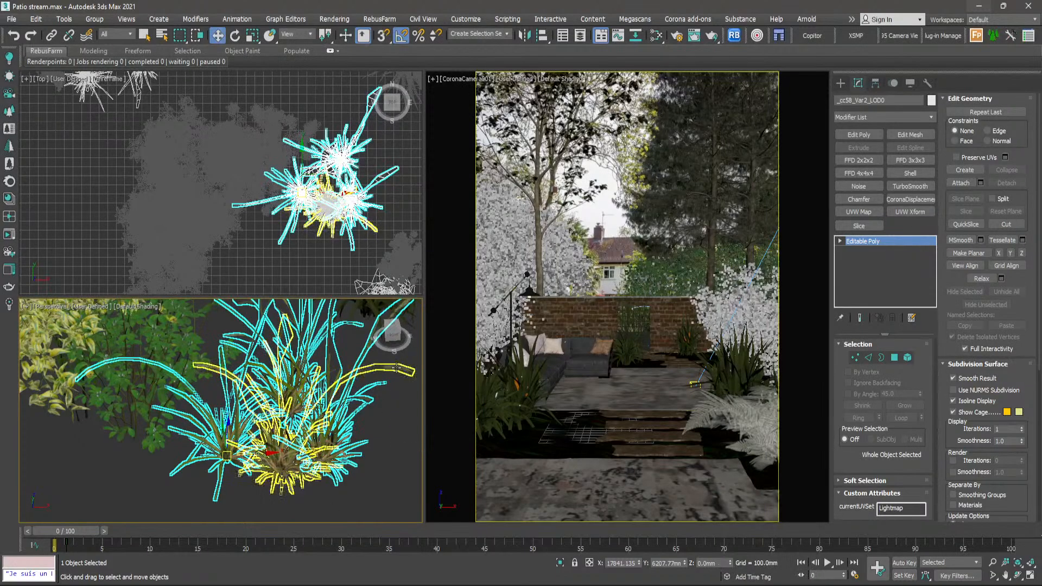
- Switch to the reference photo in Photos, examine the planting around the sofa and back wall, and return to 3ds Max
{"action": "left_click", "coordinate": [761, 585]}
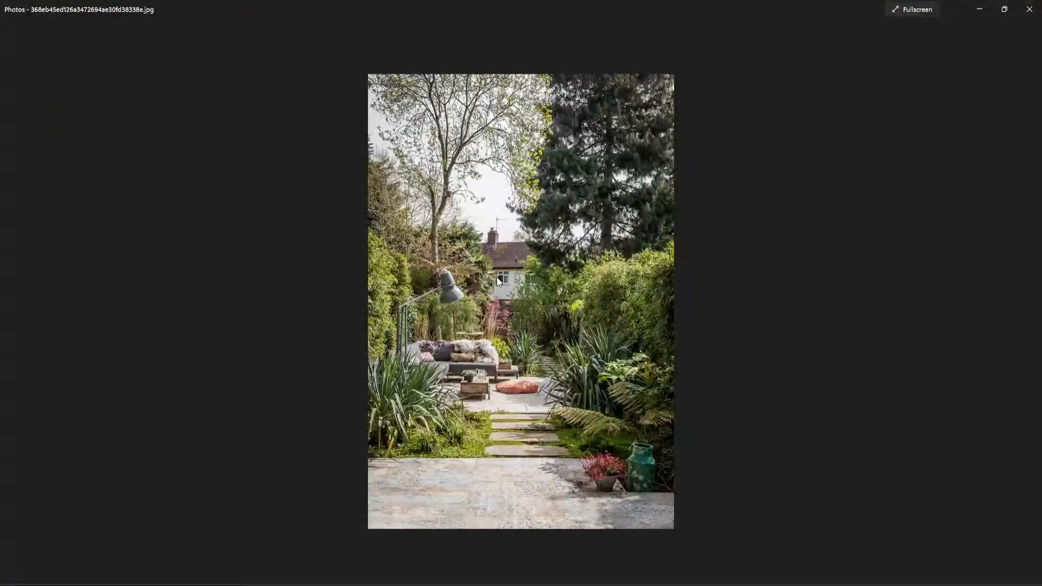
{"action": "scroll", "coordinate": [391, 349], "scroll_direction": "up", "scroll_amount": 8}
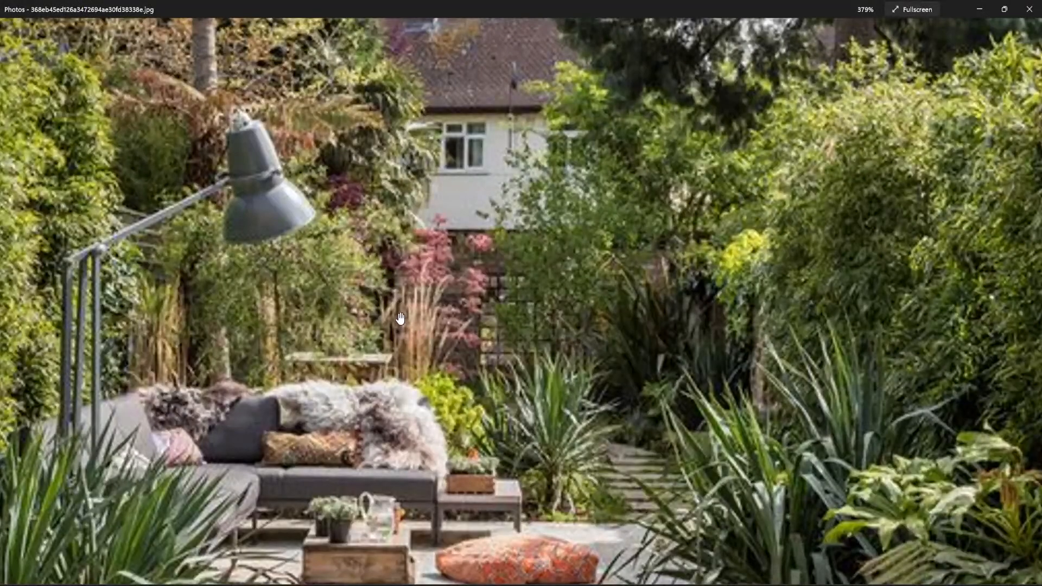
{"action": "scroll", "coordinate": [407, 311], "scroll_direction": "down", "scroll_amount": 2}
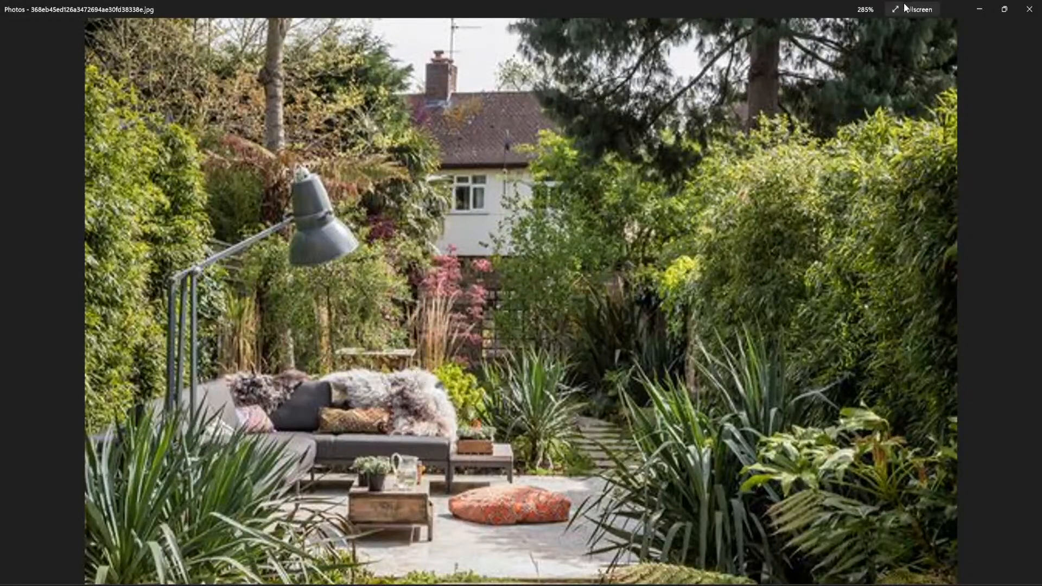
{"action": "left_click", "coordinate": [979, 10]}
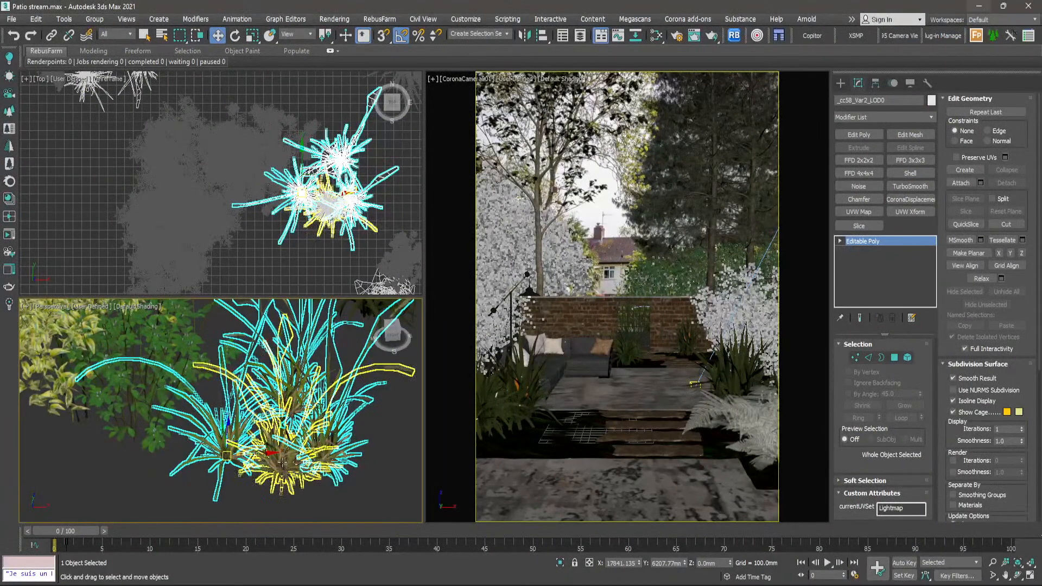
- Select both overlapping parts of the tall grass clump and move them into the planting bed behind the sofa
{"action": "scroll", "coordinate": [326, 198], "scroll_direction": "down", "scroll_amount": 5}
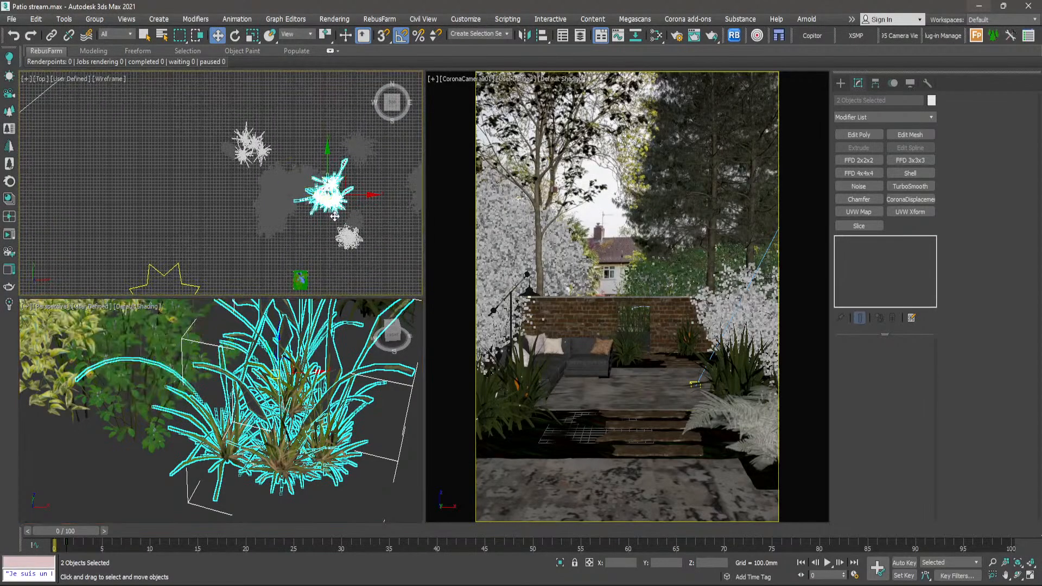
{"action": "scroll", "coordinate": [334, 216], "scroll_direction": "down", "scroll_amount": 4}
{"action": "scroll", "coordinate": [367, 220], "scroll_direction": "up", "scroll_amount": 1}
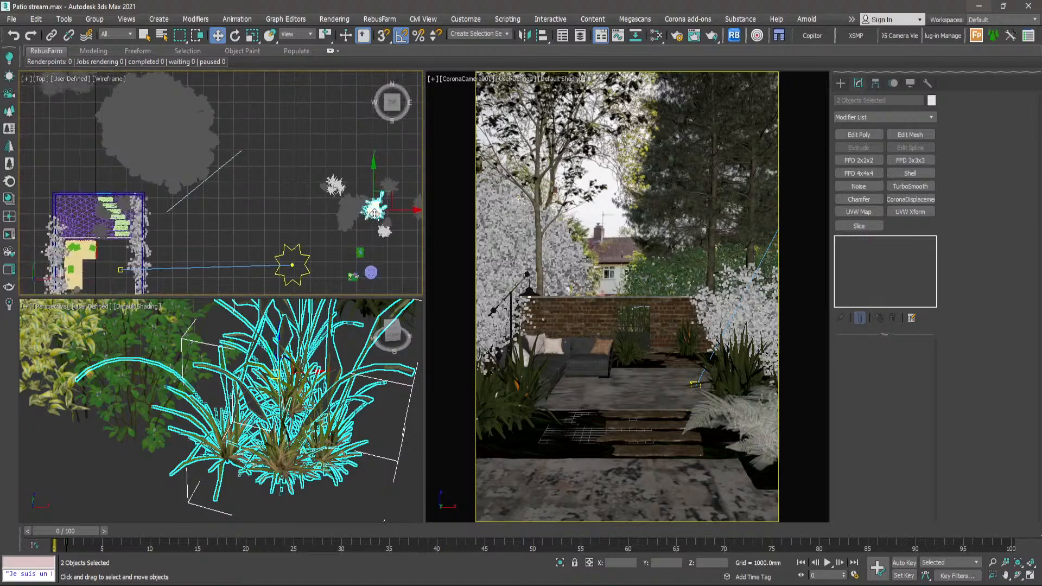
{"action": "left_click_drag", "start_coordinate": [374, 213], "coordinate": [81, 222]}
{"action": "scroll", "coordinate": [82, 222], "scroll_direction": "up", "scroll_amount": 4}
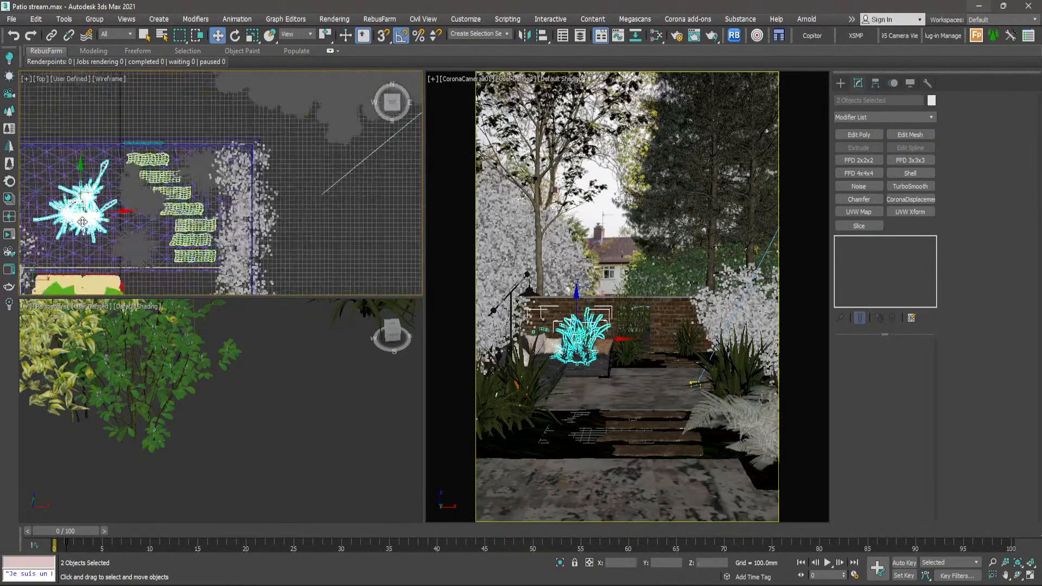
{"action": "scroll", "coordinate": [82, 222], "scroll_direction": "up", "scroll_amount": 4}
{"action": "middle_click_drag", "start_coordinate": [82, 221], "coordinate": [168, 180]}
{"action": "scroll", "coordinate": [168, 180], "scroll_direction": "down", "scroll_amount": 2}
{"action": "left_click_drag", "start_coordinate": [168, 164], "coordinate": [189, 163]}
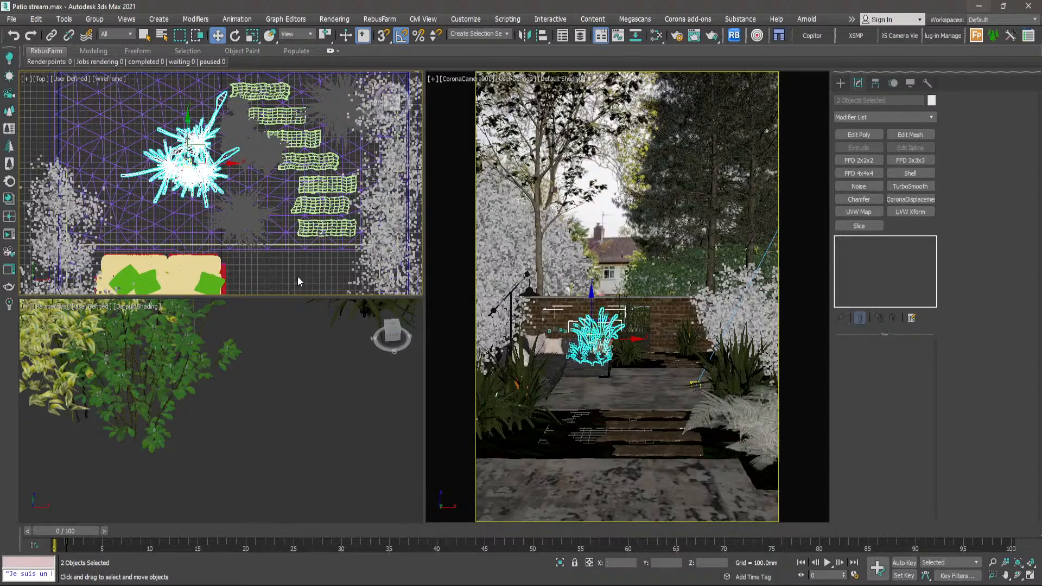
- Frame the relocated grass in the Perspective view and examine its blades against the brick wall
{"action": "left_click", "coordinate": [298, 278]}
{"action": "left_click", "coordinate": [207, 161]}
{"action": "right_click", "coordinate": [282, 403]}
{"action": "key", "text": "z"}
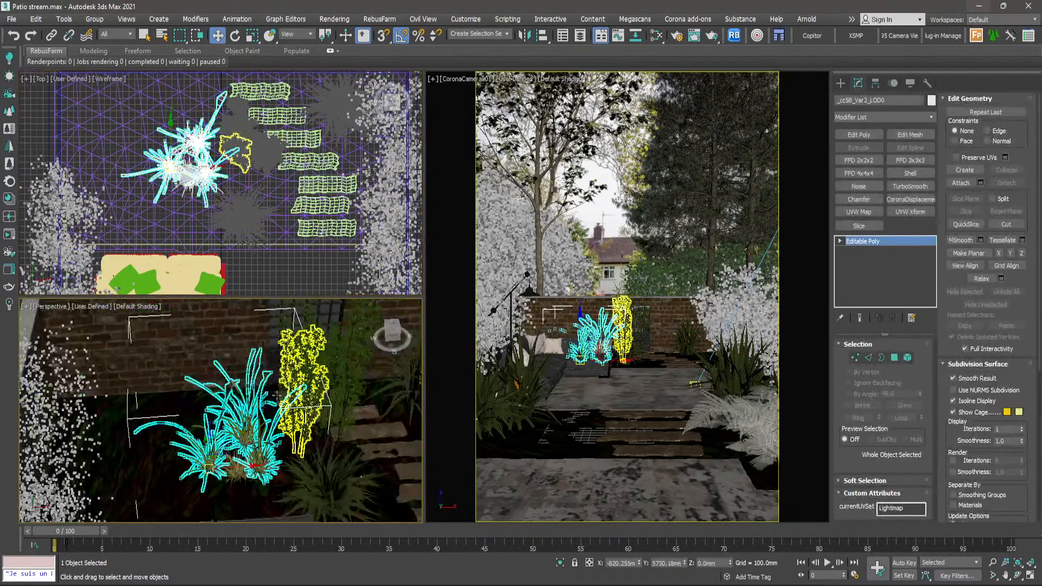
{"action": "scroll", "coordinate": [282, 403], "scroll_direction": "up", "scroll_amount": 6}
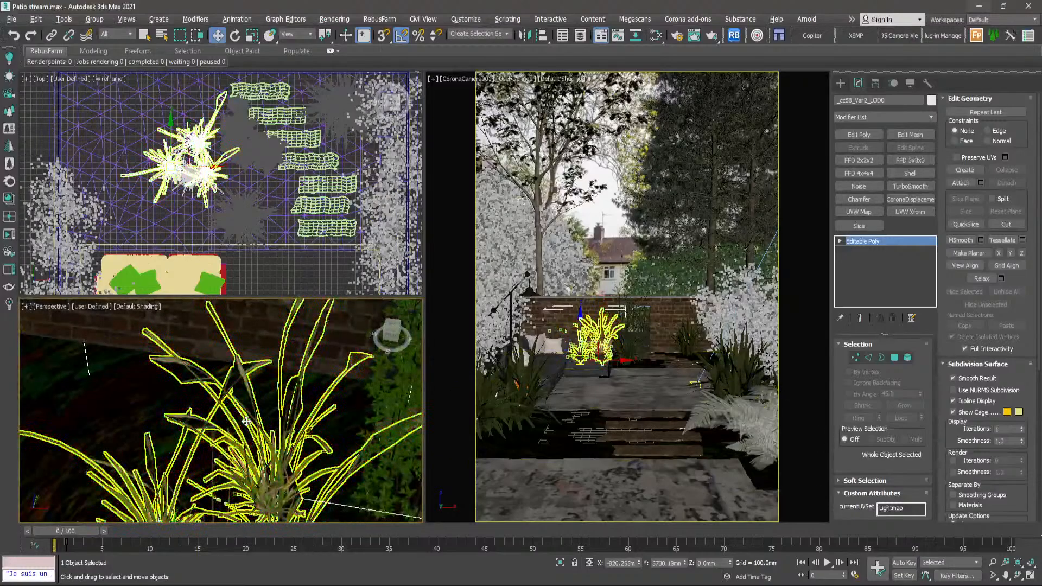
{"action": "scroll", "coordinate": [246, 421], "scroll_direction": "up", "scroll_amount": 5}
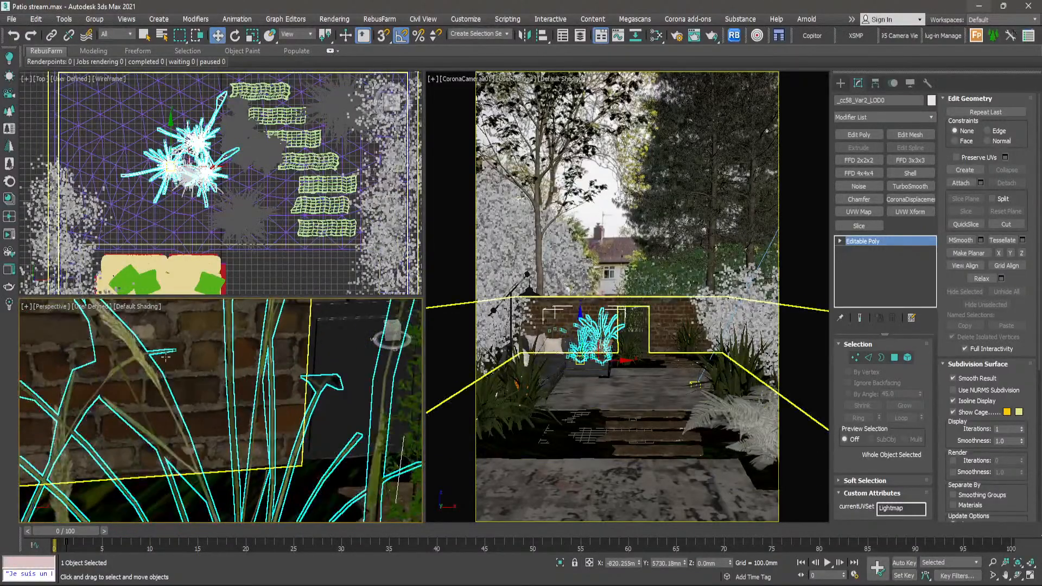
{"action": "scroll", "coordinate": [165, 356], "scroll_direction": "up", "scroll_amount": 4}
{"action": "scroll", "coordinate": [171, 391], "scroll_direction": "down", "scroll_amount": 3}
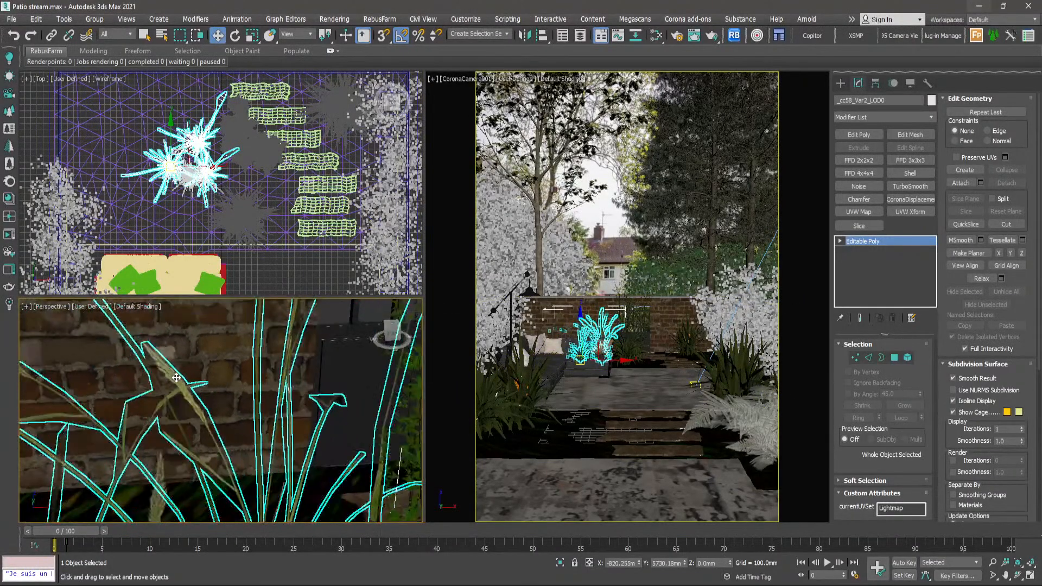
{"action": "middle_click_drag", "start_coordinate": [199, 415], "coordinate": [247, 419], "text": "alt"}
{"action": "scroll", "coordinate": [241, 442], "scroll_direction": "down", "scroll_amount": 3}
{"action": "scroll", "coordinate": [234, 410], "scroll_direction": "down", "scroll_amount": 3}
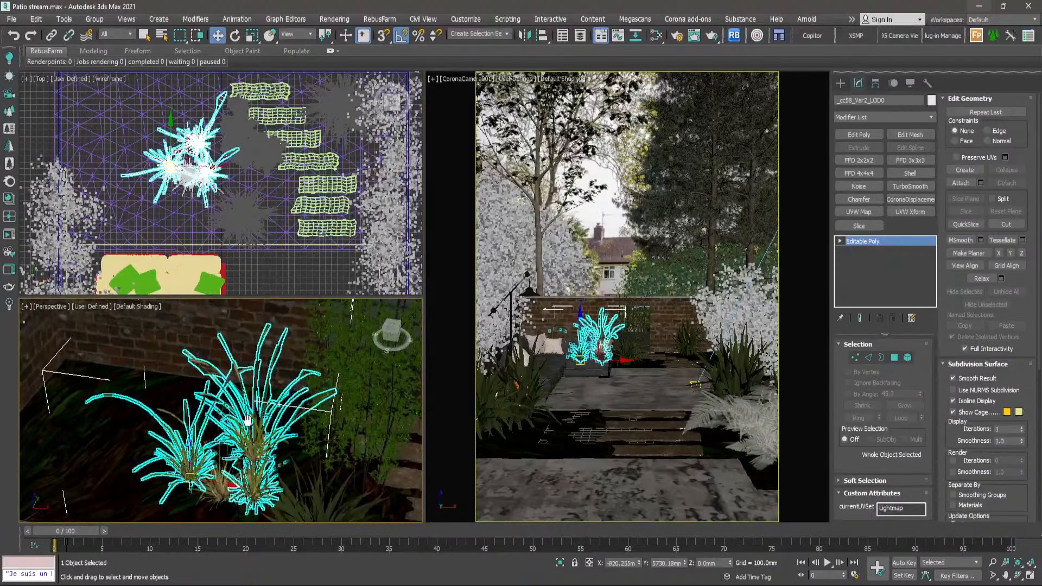
- Clear the selection and inspect the unhighlighted grasses in the bed from a low angle and up close
{"action": "left_click", "coordinate": [275, 272]}
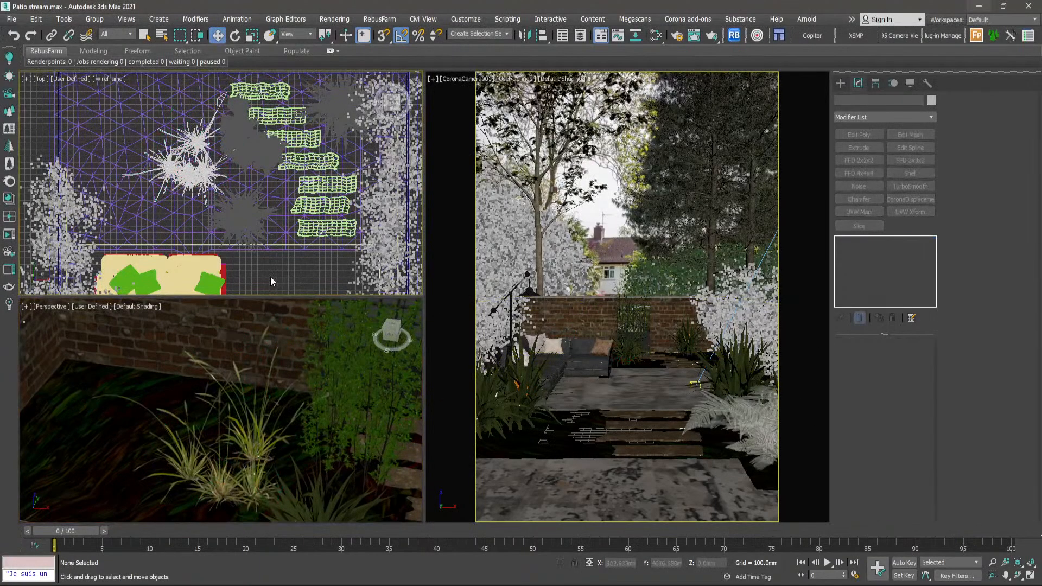
{"action": "middle_click_drag", "start_coordinate": [312, 453], "coordinate": [329, 443], "text": "alt"}
{"action": "scroll", "coordinate": [302, 484], "scroll_direction": "up", "scroll_amount": 2}
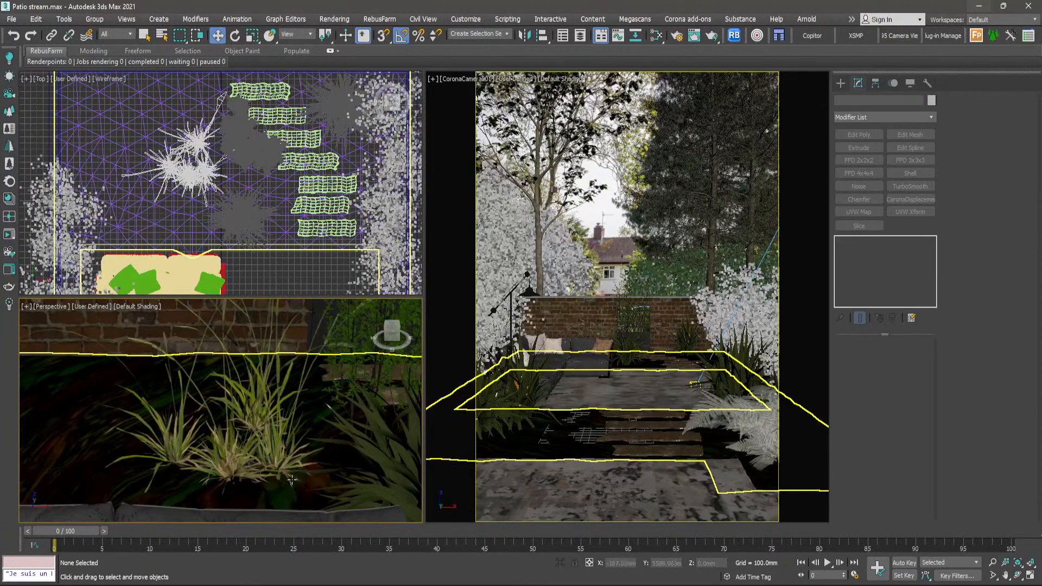
{"action": "scroll", "coordinate": [292, 483], "scroll_direction": "up", "scroll_amount": 3}
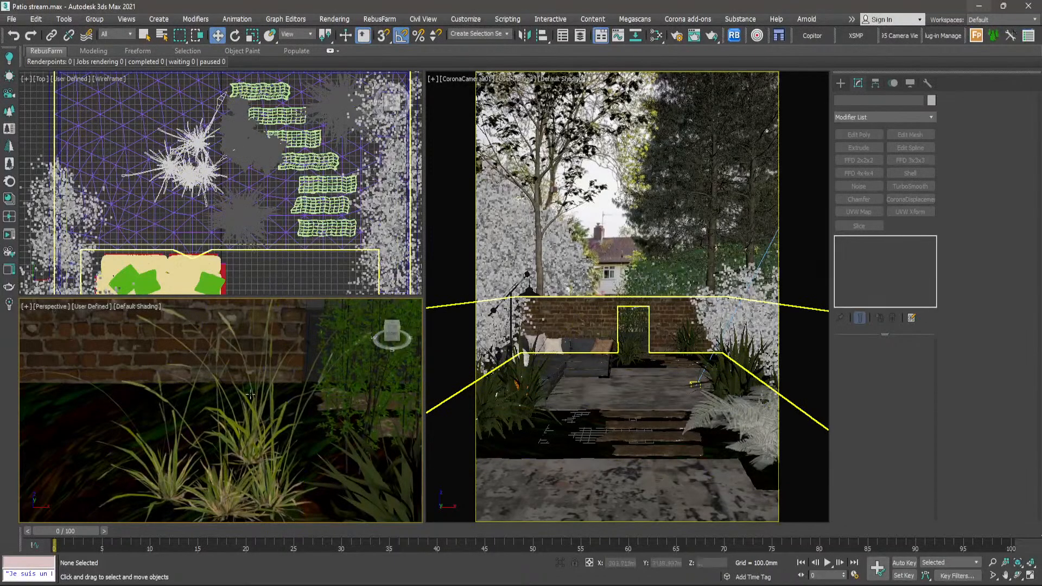
{"action": "scroll", "coordinate": [257, 418], "scroll_direction": "up", "scroll_amount": 2}
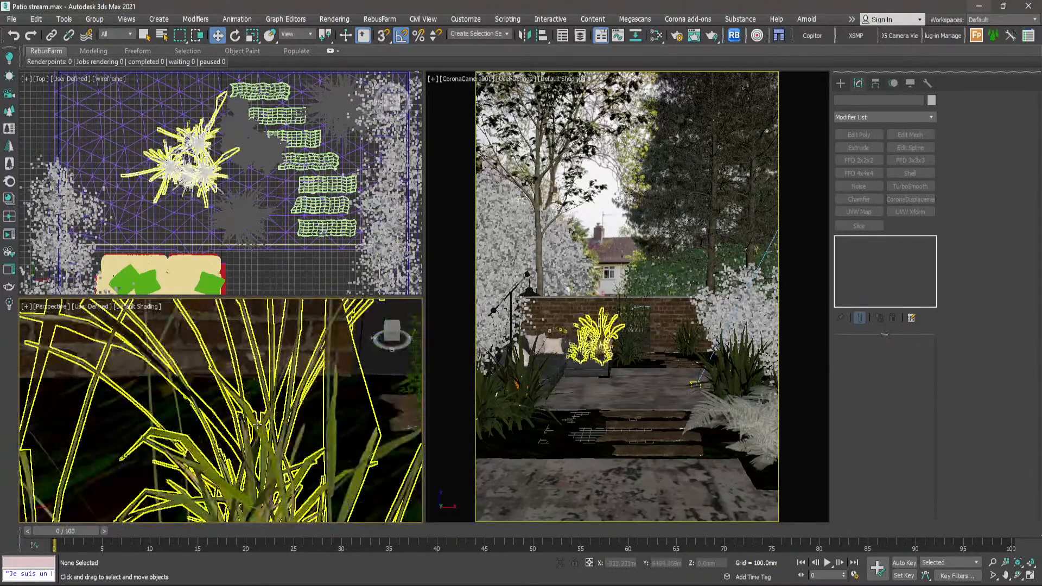
{"action": "scroll", "coordinate": [266, 440], "scroll_direction": "down", "scroll_amount": 4}
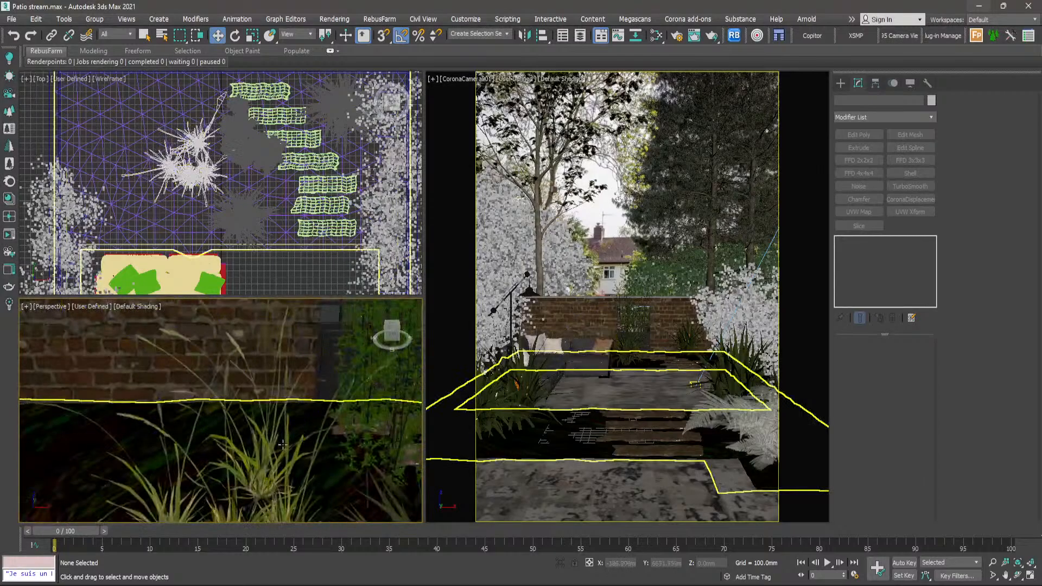
{"action": "scroll", "coordinate": [268, 456], "scroll_direction": "up", "scroll_amount": 2}
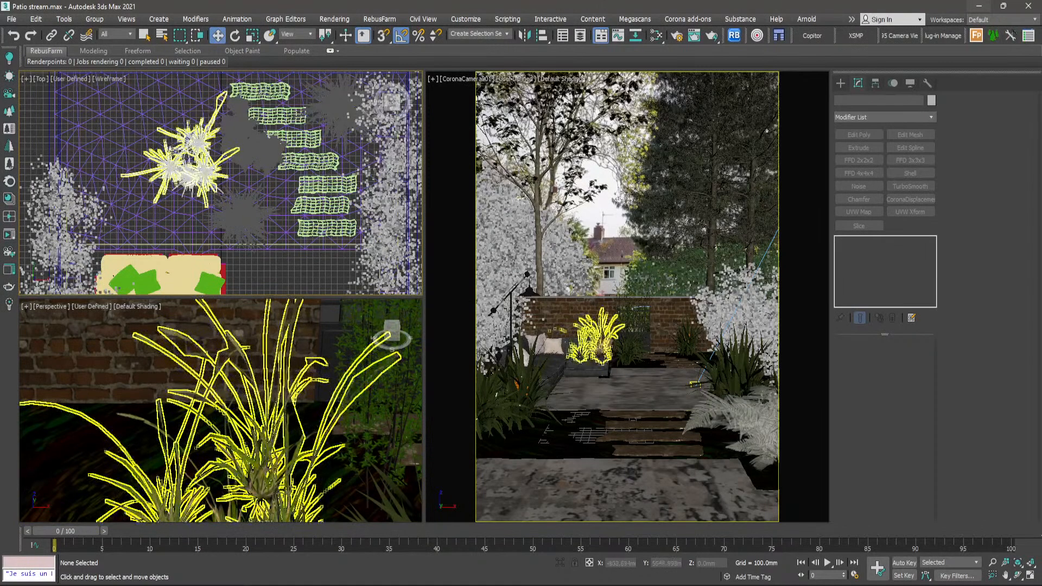
- Clone the larger grass clump as a single instance beside the original behind the sofa, then rotate and reposition it
{"action": "left_click", "coordinate": [171, 151]}
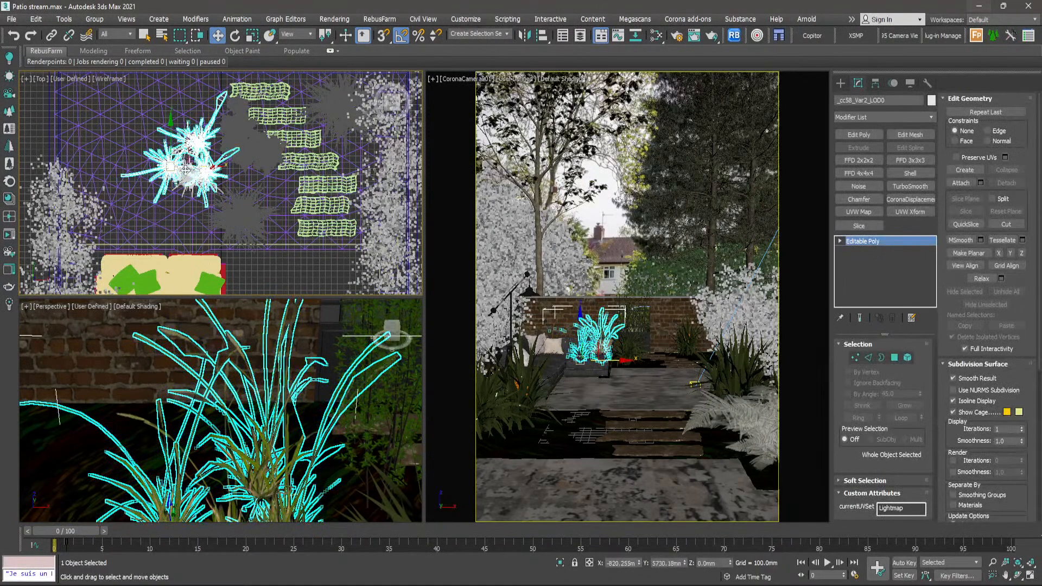
{"action": "scroll", "coordinate": [184, 169], "scroll_direction": "up", "scroll_amount": 4}
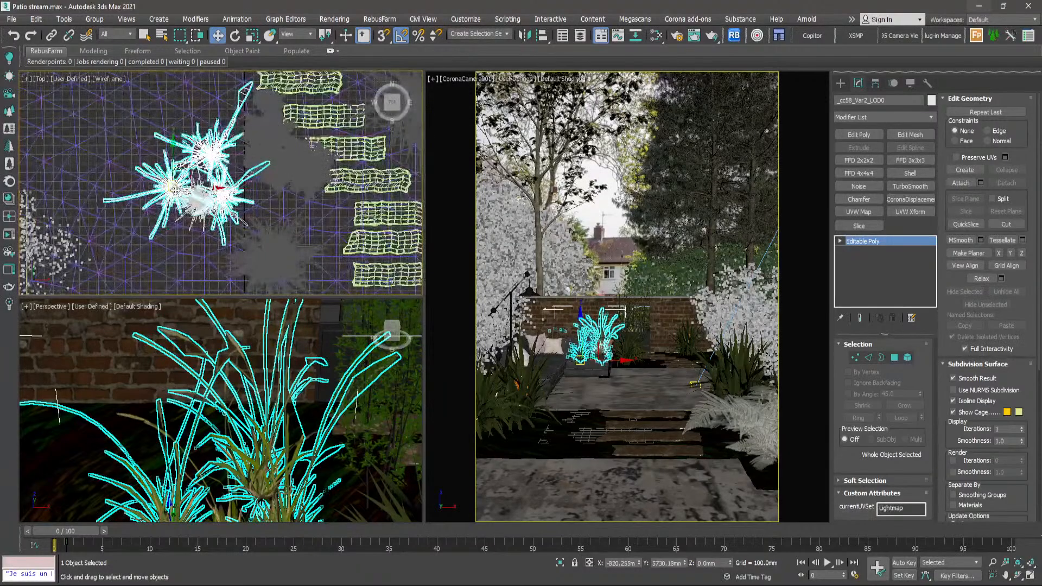
{"action": "mouse_move", "coordinate": [172, 189]}
{"action": "left_mouse_down", "text": "shift"}
{"action": "mouse_move", "coordinate": [120, 158]}
{"action": "mouse_move", "coordinate": [89, 155]}
{"action": "mouse_move", "coordinate": [106, 149]}
{"action": "left_mouse_up", "text": "shift"}
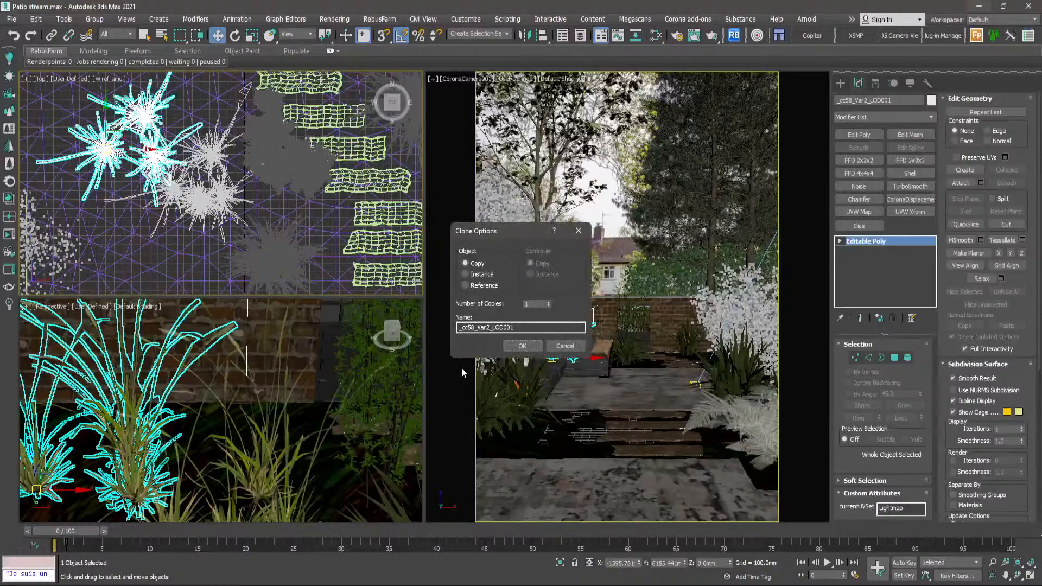
{"action": "left_click", "coordinate": [481, 275]}
{"action": "left_click", "coordinate": [522, 346]}
{"action": "key", "text": "e"}
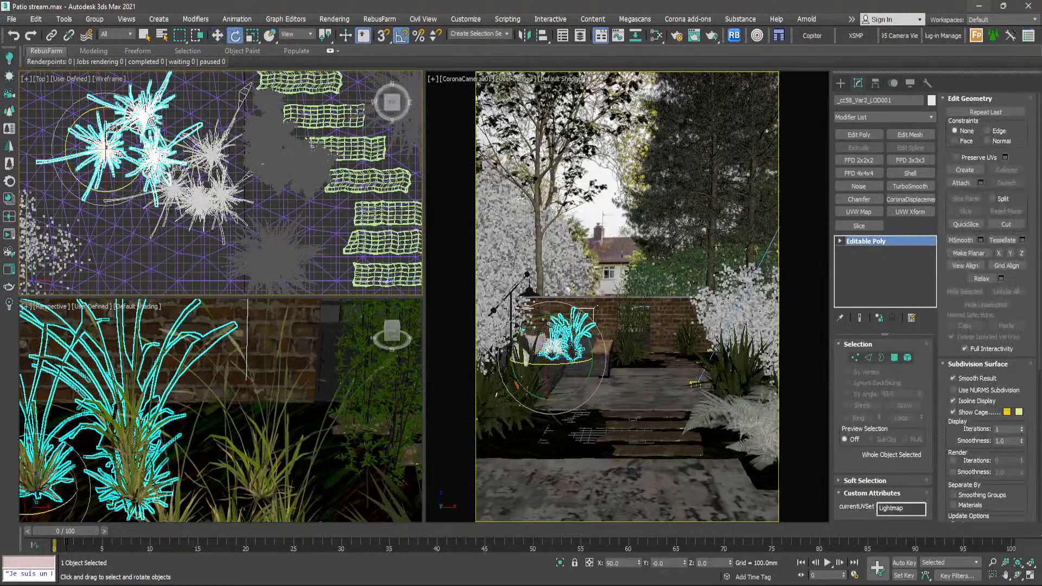
{"action": "left_click_drag", "start_coordinate": [158, 132], "coordinate": [116, 144]}
{"action": "key", "text": "w"}
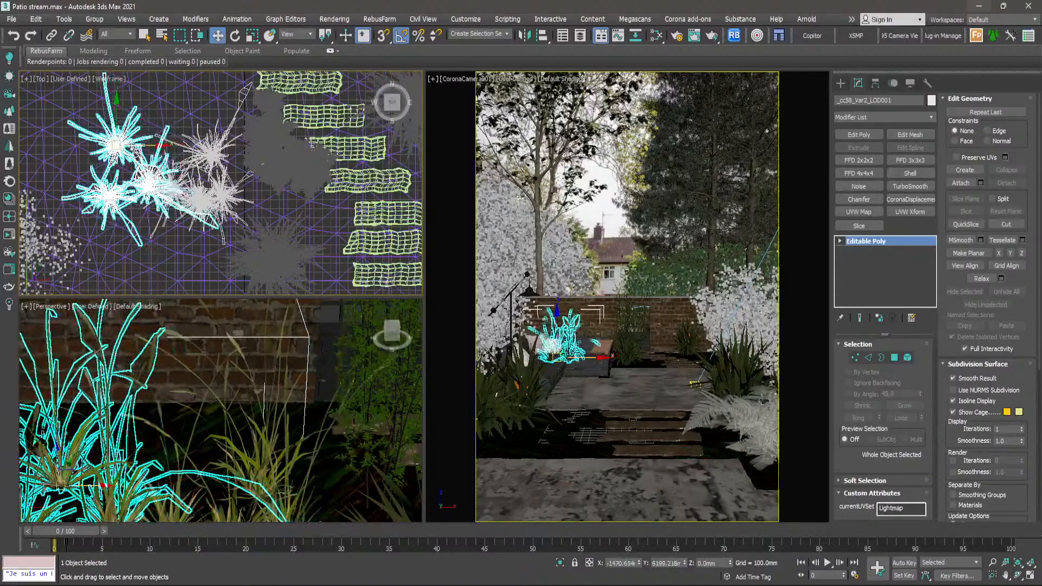
- Select the spare Ophiopogon clump outside the garden and frame it in the Perspective view
{"action": "scroll", "coordinate": [177, 155], "scroll_direction": "down", "scroll_amount": 8}
{"action": "left_click", "coordinate": [255, 185]}
{"action": "scroll", "coordinate": [380, 228], "scroll_direction": "up", "scroll_amount": 10}
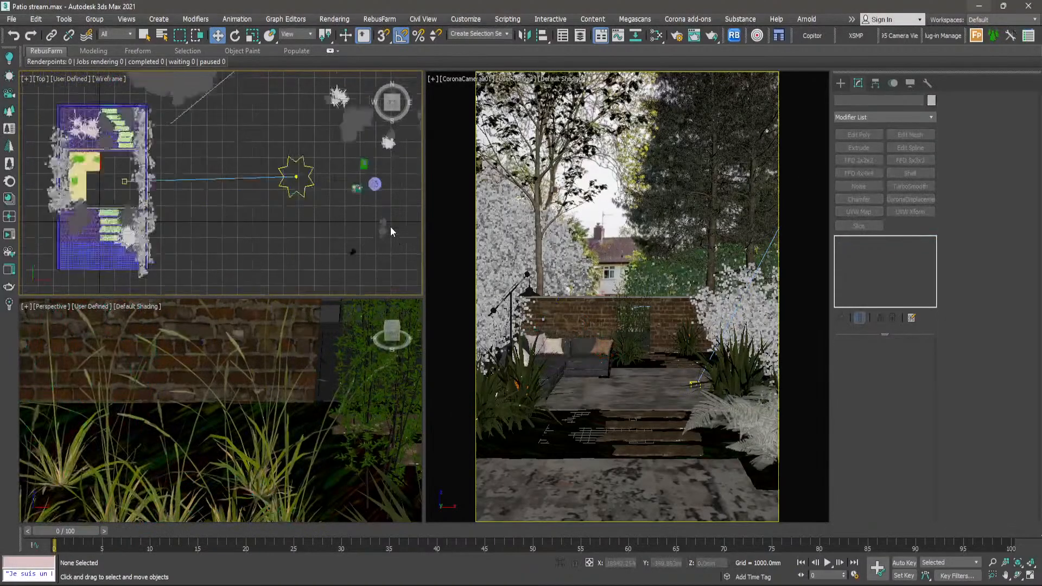
{"action": "scroll", "coordinate": [368, 234], "scroll_direction": "up", "scroll_amount": 3}
{"action": "left_click", "coordinate": [369, 228]}
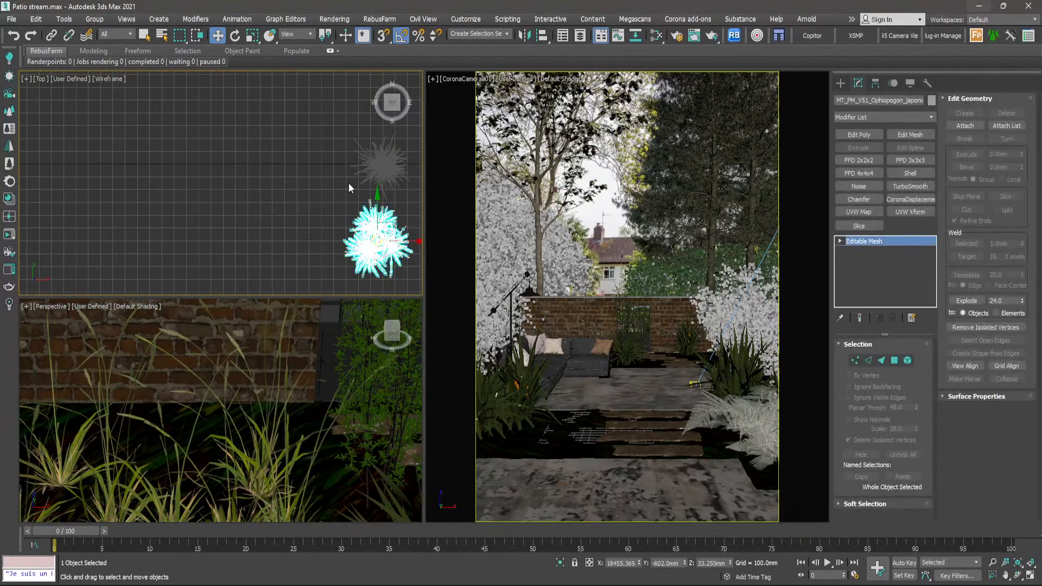
{"action": "scroll", "coordinate": [333, 217], "scroll_direction": "down", "scroll_amount": 4}
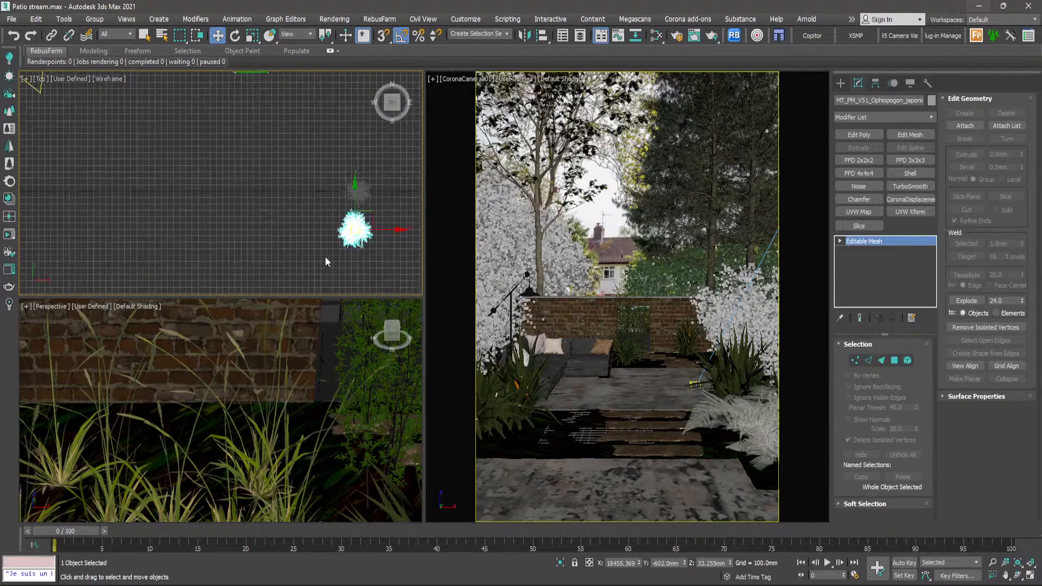
{"action": "right_click", "coordinate": [301, 369]}
{"action": "key", "text": "z"}
{"action": "middle_click_drag", "start_coordinate": [284, 393], "coordinate": [260, 391], "text": "alt"}
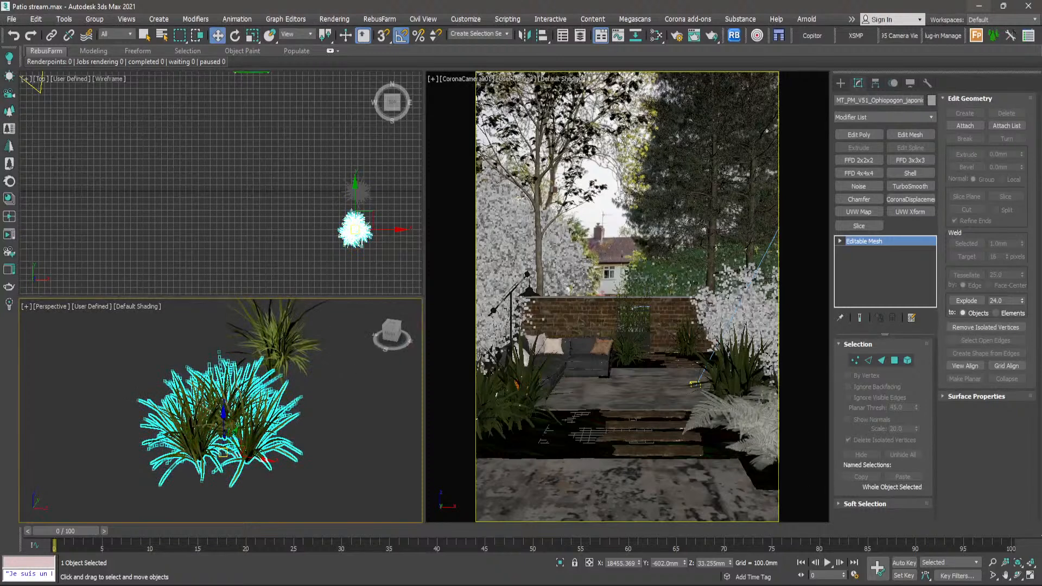
- Switch to the reference photo and examine the low grasses and ground cover beside the stepping slabs in the foreground
{"action": "key", "text": "alt+Tab"}
{"action": "scroll", "coordinate": [461, 365], "scroll_direction": "down", "scroll_amount": 5}
{"action": "scroll", "coordinate": [428, 477], "scroll_direction": "up", "scroll_amount": 3}
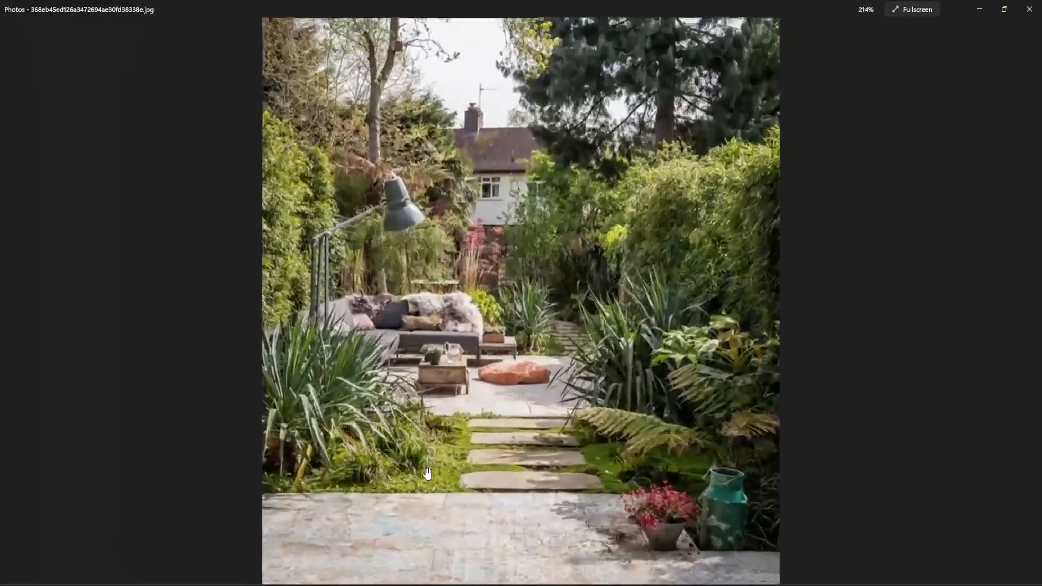
{"action": "scroll", "coordinate": [429, 474], "scroll_direction": "up", "scroll_amount": 5}
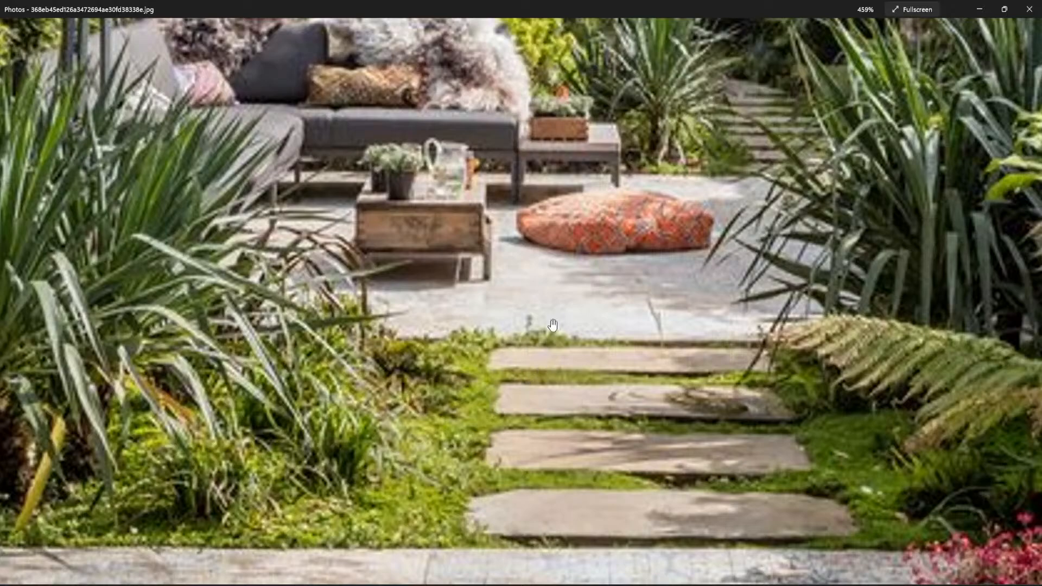
- Compare the foreground grasses with the whole garden in the reference photo, and return to the 3ds Max scene
{"action": "scroll", "coordinate": [323, 398], "scroll_direction": "down", "scroll_amount": 5}
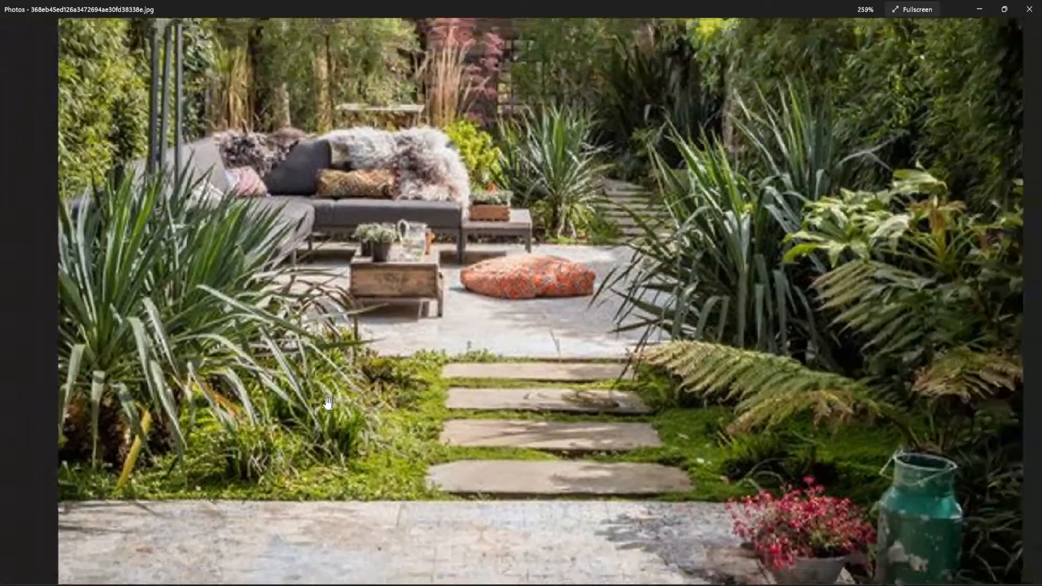
{"action": "scroll", "coordinate": [433, 447], "scroll_direction": "up", "scroll_amount": 2}
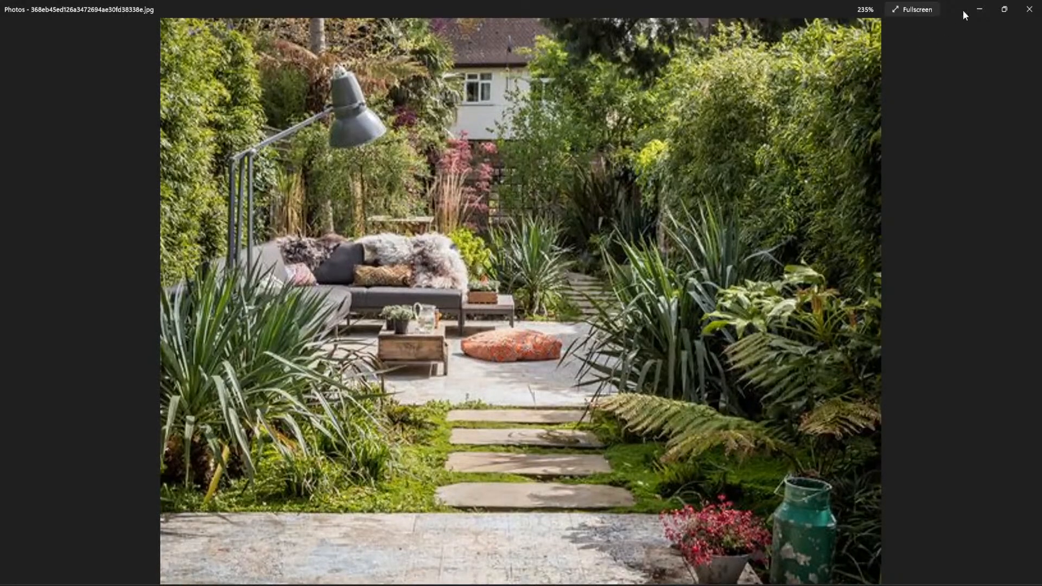
{"action": "left_click", "coordinate": [979, 10]}
- Select the three spare Ophiopogon objects outside the garden and move them into the bed beside the front stepping slabs
{"action": "scroll", "coordinate": [328, 246], "scroll_direction": "up", "scroll_amount": 2}
{"action": "scroll", "coordinate": [328, 246], "scroll_direction": "down", "scroll_amount": 2}
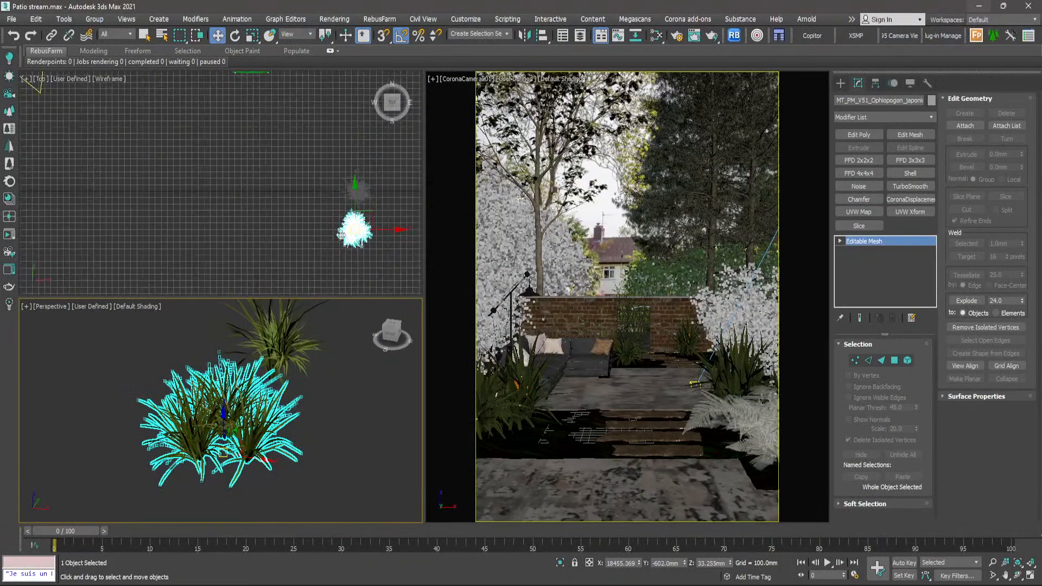
{"action": "left_click_drag", "start_coordinate": [380, 171], "coordinate": [334, 254]}
{"action": "scroll", "coordinate": [334, 252], "scroll_direction": "down", "scroll_amount": 8}
{"action": "scroll", "coordinate": [339, 246], "scroll_direction": "up", "scroll_amount": 2}
{"action": "middle_click_drag", "start_coordinate": [342, 242], "coordinate": [356, 234]}
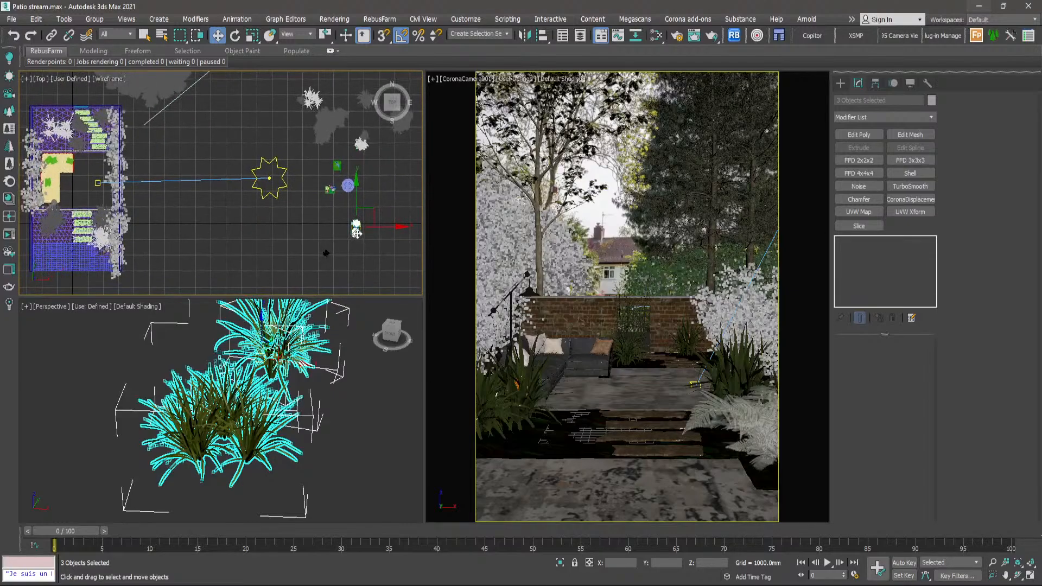
{"action": "left_click_drag", "start_coordinate": [356, 232], "coordinate": [66, 239]}
{"action": "scroll", "coordinate": [66, 239], "scroll_direction": "up", "scroll_amount": 6}
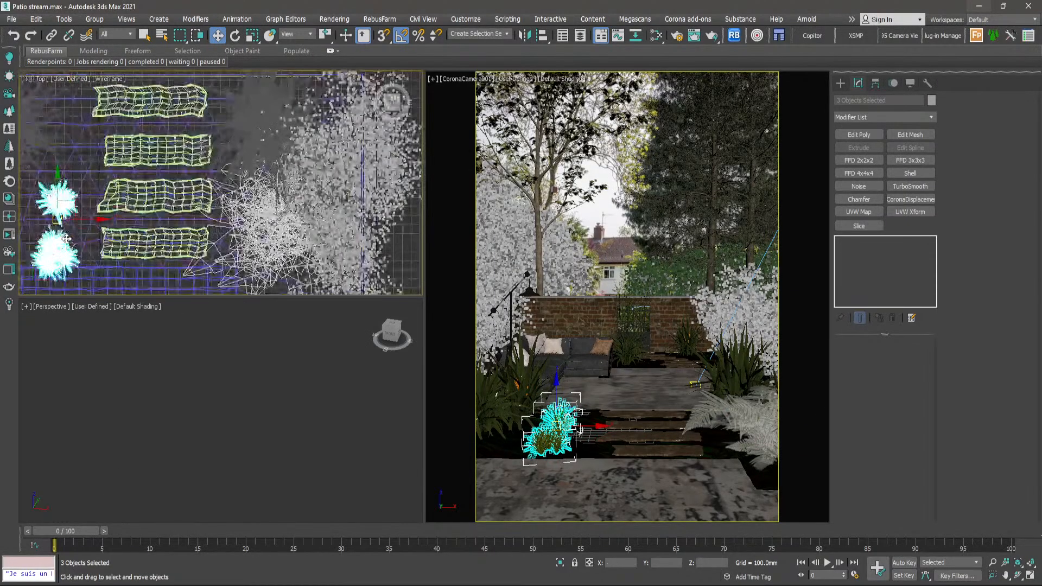
- Refine the placement of the Ophiopogon clumps beside the front steps in the Top view and clear the selection
{"action": "middle_click_drag", "start_coordinate": [66, 239], "coordinate": [213, 224]}
{"action": "left_click_drag", "start_coordinate": [207, 207], "coordinate": [204, 165]}
{"action": "key", "text": "e"}
{"action": "key", "text": "w"}
{"action": "scroll", "coordinate": [204, 168], "scroll_direction": "down", "scroll_amount": 8}
{"action": "middle_click_drag", "start_coordinate": [205, 172], "coordinate": [154, 168]}
{"action": "left_click", "coordinate": [335, 196]}
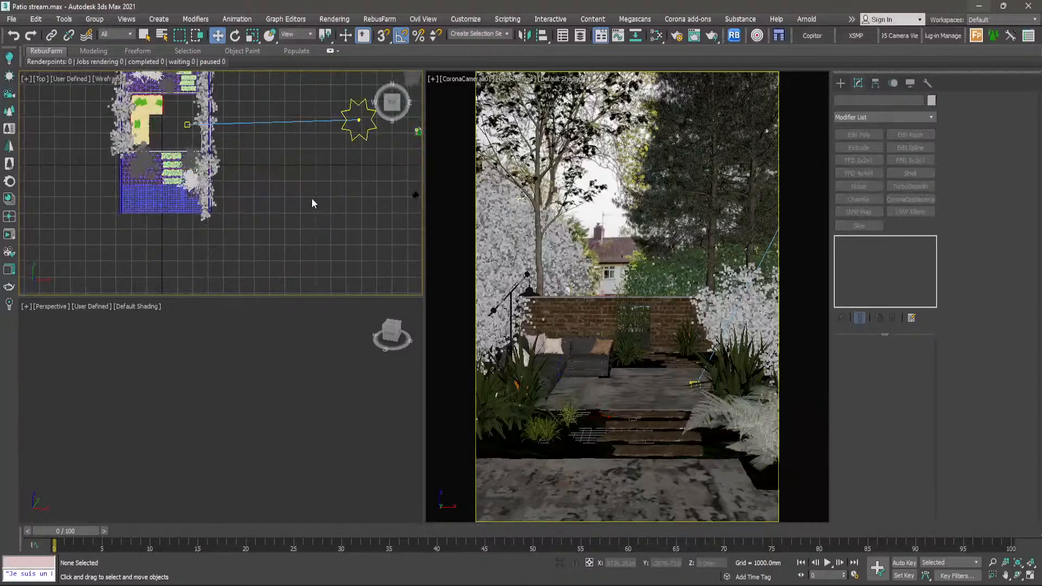
- Survey the remaining spare plants and props outside the garden in the Top view
{"action": "scroll", "coordinate": [315, 198], "scroll_direction": "down", "scroll_amount": 2}
{"action": "middle_click_drag", "start_coordinate": [324, 194], "coordinate": [256, 223]}
{"action": "scroll", "coordinate": [327, 228], "scroll_direction": "up", "scroll_amount": 8}
{"action": "scroll", "coordinate": [273, 226], "scroll_direction": "up", "scroll_amount": 5}
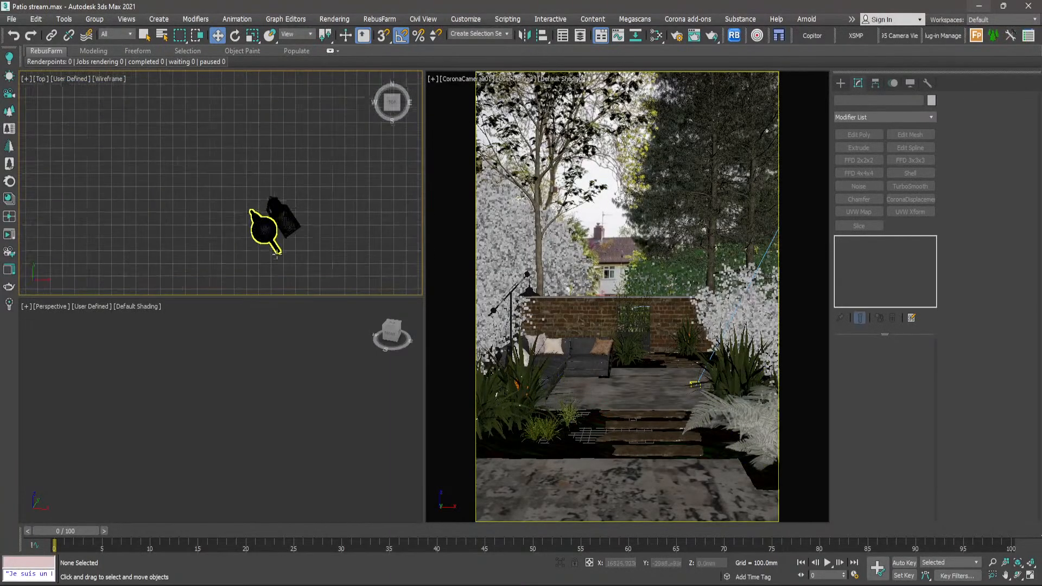
{"action": "scroll", "coordinate": [276, 255], "scroll_direction": "down", "scroll_amount": 6}
{"action": "scroll", "coordinate": [311, 174], "scroll_direction": "down", "scroll_amount": 5}
{"action": "middle_click_drag", "start_coordinate": [312, 169], "coordinate": [326, 221]}
{"action": "scroll", "coordinate": [347, 171], "scroll_direction": "up", "scroll_amount": 6}
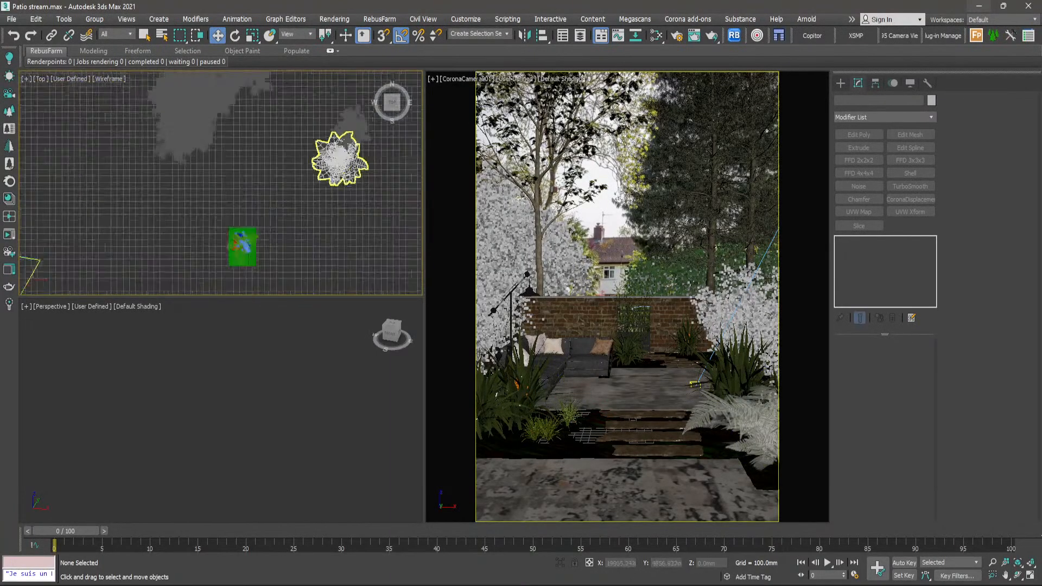
{"action": "scroll", "coordinate": [340, 158], "scroll_direction": "up", "scroll_amount": 5}
- Select the three spare low plants together and move them into the rear bed beside the back stepping slabs, then deselect them
{"action": "left_click", "coordinate": [344, 166]}
{"action": "scroll", "coordinate": [344, 163], "scroll_direction": "down", "scroll_amount": 3}
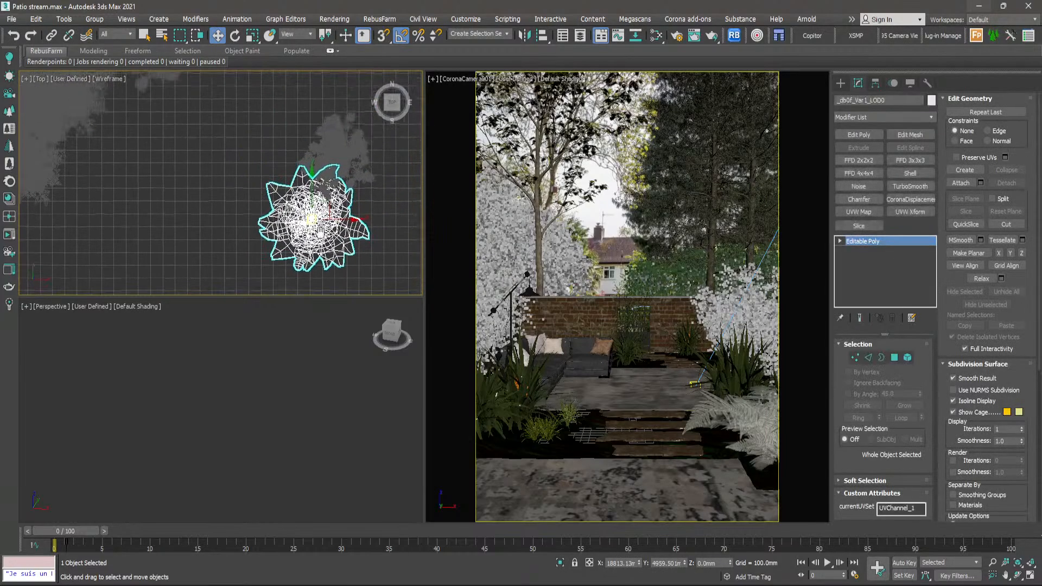
{"action": "left_click", "coordinate": [345, 161], "text": "ctrl"}
{"action": "left_click_drag", "start_coordinate": [314, 190], "coordinate": [297, 212], "text": "ctrl"}
{"action": "scroll", "coordinate": [351, 176], "scroll_direction": "down", "scroll_amount": 5}
{"action": "middle_click_drag", "start_coordinate": [351, 176], "coordinate": [376, 178]}
{"action": "scroll", "coordinate": [375, 178], "scroll_direction": "down", "scroll_amount": 1}
{"action": "left_click_drag", "start_coordinate": [374, 177], "coordinate": [142, 165]}
{"action": "scroll", "coordinate": [87, 177], "scroll_direction": "up", "scroll_amount": 8}
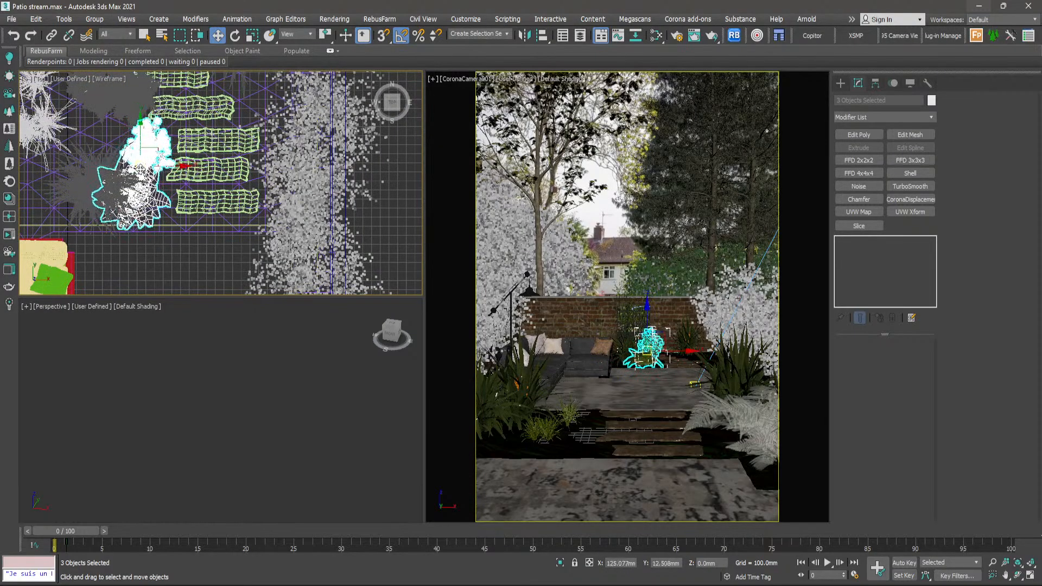
{"action": "left_click", "coordinate": [369, 220]}
- Select the spare Solanum jasminoides shrub outside the garden and frame it in the Perspective view
{"action": "scroll", "coordinate": [223, 208], "scroll_direction": "down", "scroll_amount": 9}
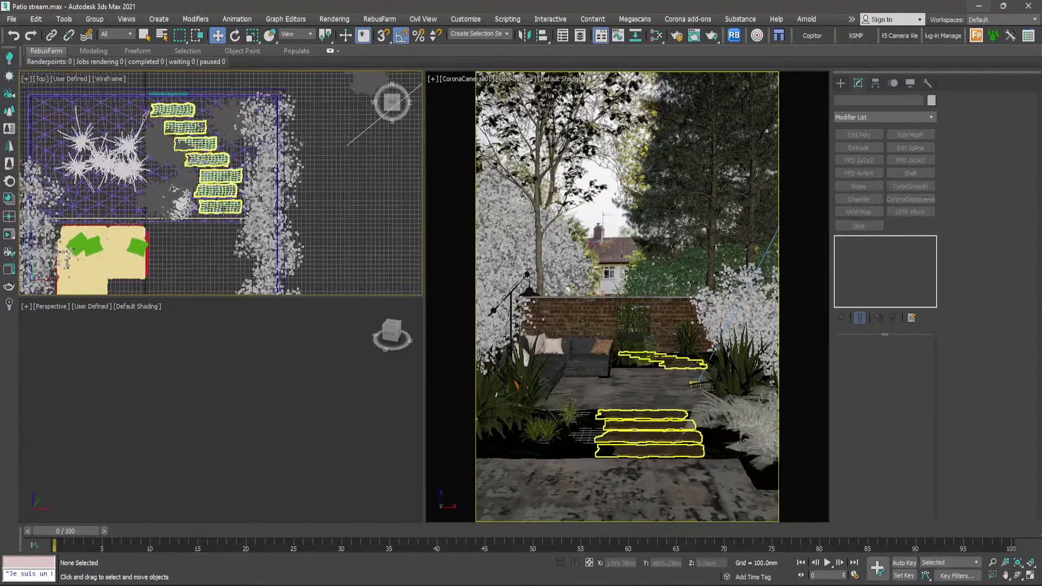
{"action": "middle_click_drag", "start_coordinate": [286, 212], "coordinate": [225, 197]}
{"action": "middle_click_drag", "start_coordinate": [353, 200], "coordinate": [294, 183]}
{"action": "scroll", "coordinate": [296, 166], "scroll_direction": "up", "scroll_amount": 9}
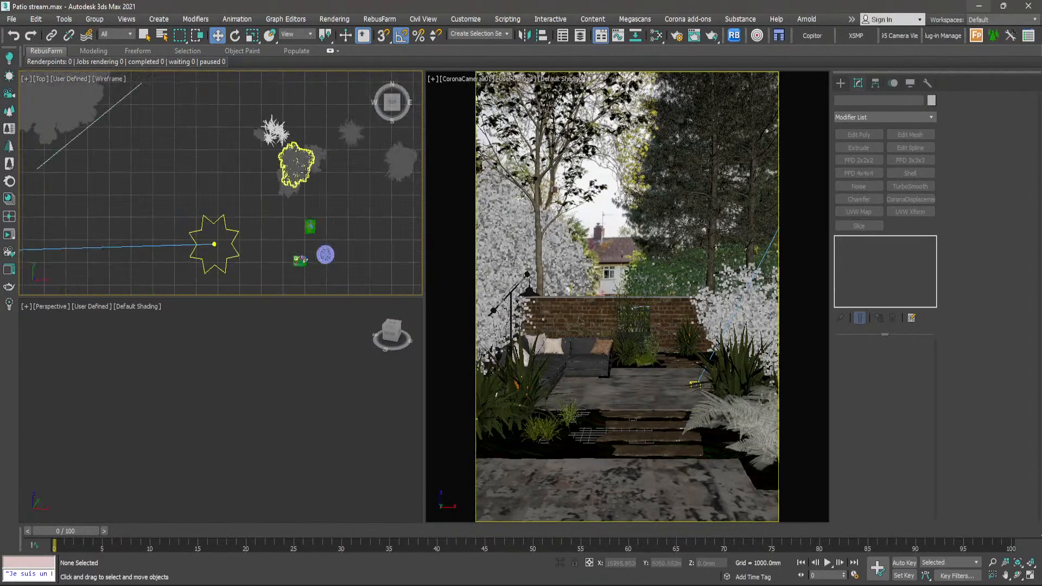
{"action": "left_click", "coordinate": [286, 161]}
{"action": "left_click", "coordinate": [253, 224], "text": "ctrl"}
{"action": "scroll", "coordinate": [253, 223], "scroll_direction": "down", "scroll_amount": 3}
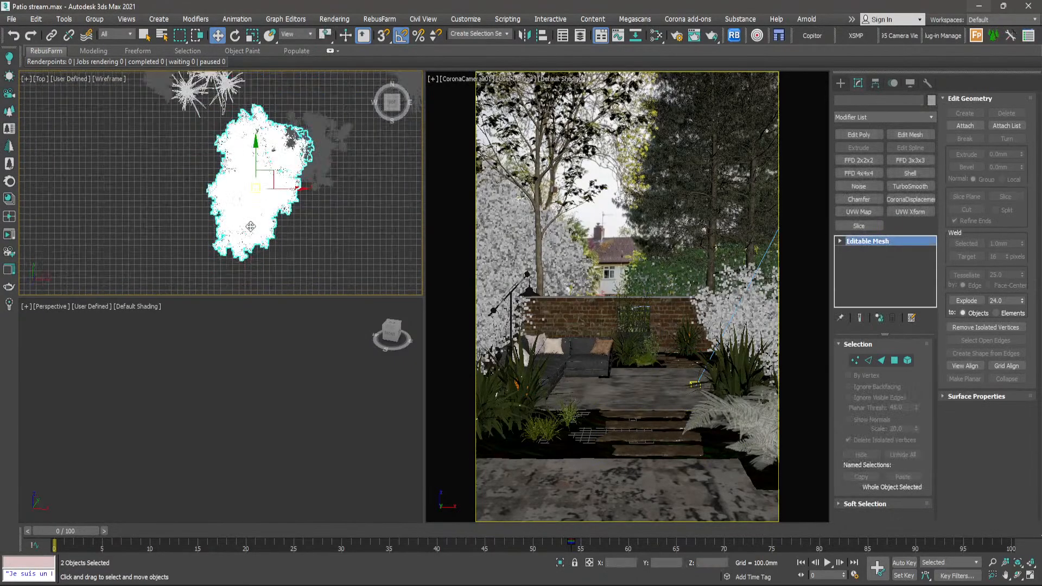
{"action": "left_click", "coordinate": [292, 233]}
{"action": "left_click", "coordinate": [262, 225]}
{"action": "middle_click", "coordinate": [297, 421]}
{"action": "key", "text": "z"}
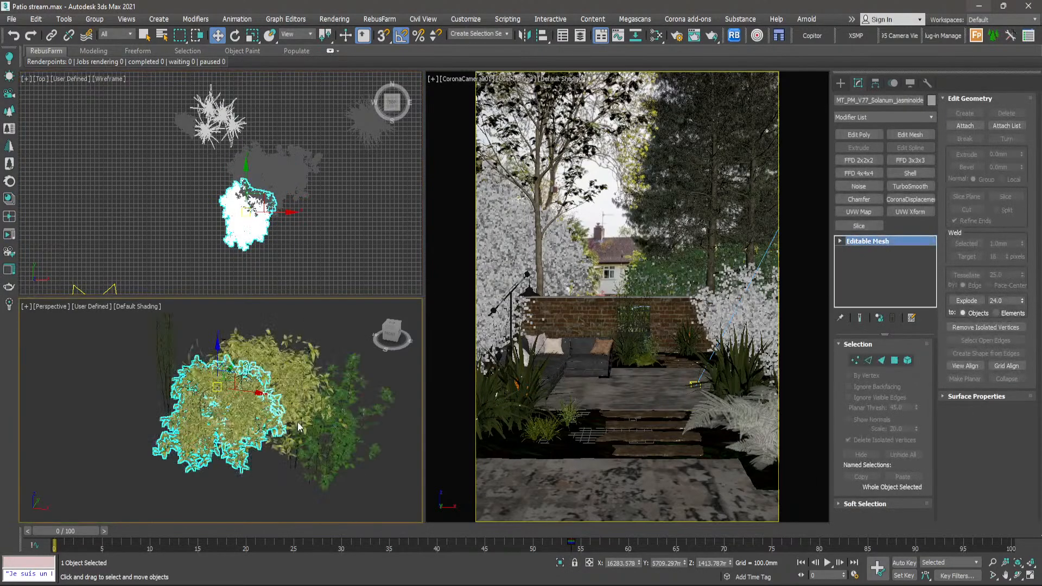
{"action": "scroll", "coordinate": [297, 417], "scroll_direction": "down", "scroll_amount": 4}
{"action": "middle_click_drag", "start_coordinate": [296, 416], "coordinate": [273, 413], "text": "alt"}
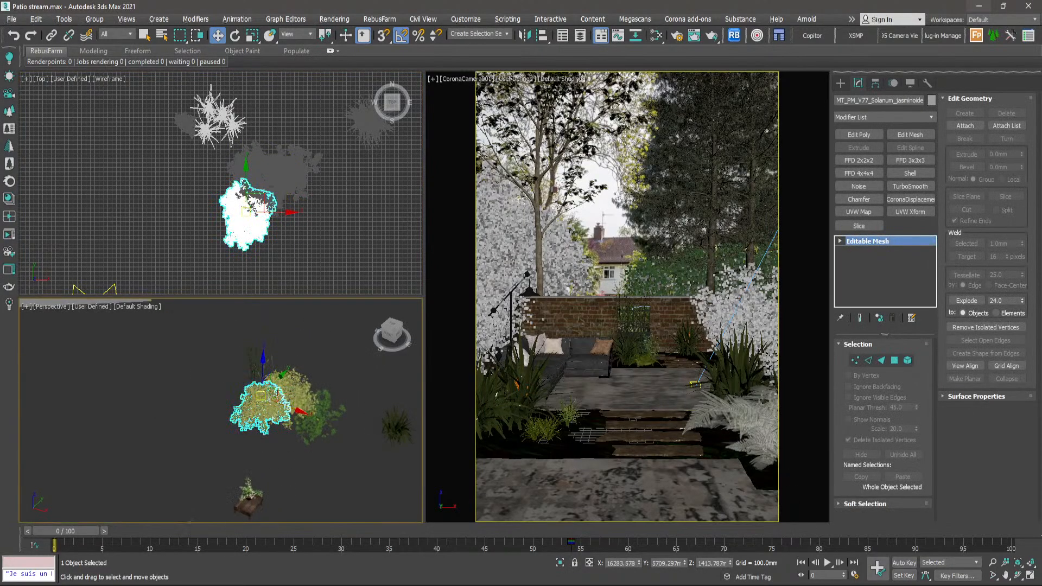
- Switch to the reference photo, examine the shrubs and grasses behind the sofa and lamp, and return to 3ds Max
{"action": "key", "text": "alt+Tab"}
{"action": "scroll", "coordinate": [451, 257], "scroll_direction": "down", "scroll_amount": 1}
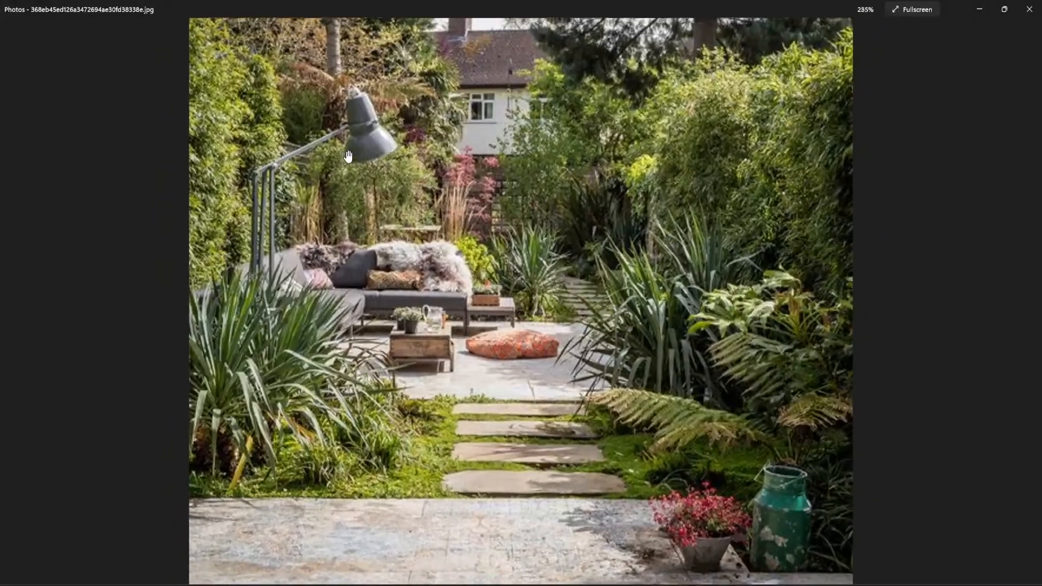
{"action": "scroll", "coordinate": [451, 257], "scroll_direction": "up", "scroll_amount": 5}
{"action": "scroll", "coordinate": [267, 260], "scroll_direction": "down", "scroll_amount": 4}
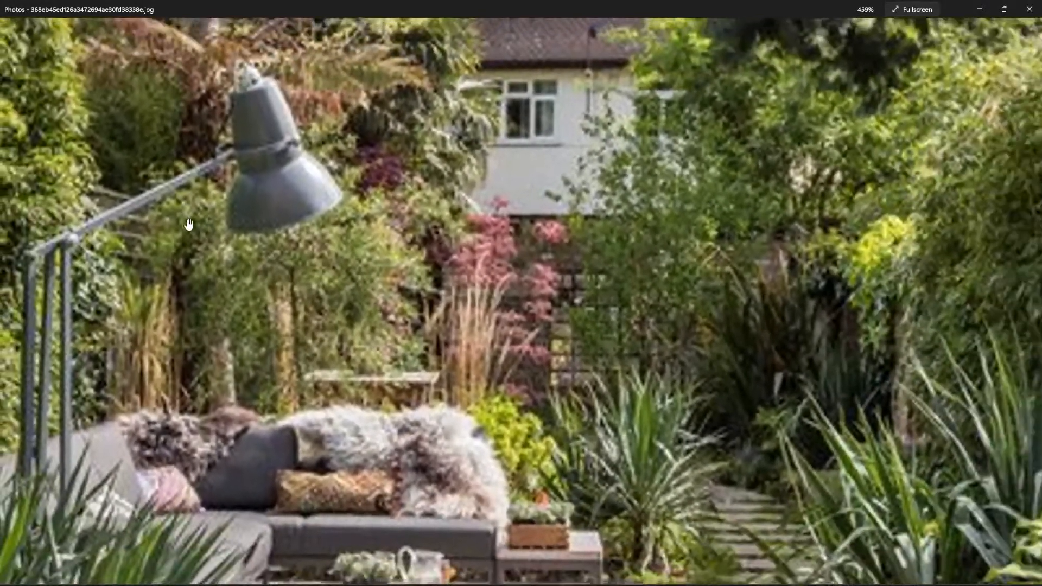
{"action": "scroll", "coordinate": [189, 225], "scroll_direction": "up", "scroll_amount": 4}
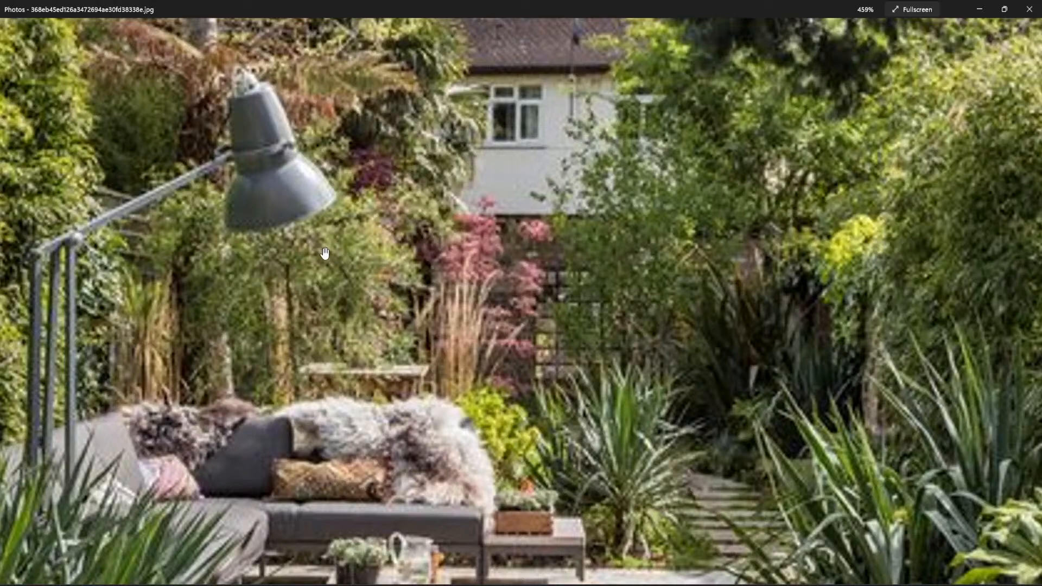
{"action": "scroll", "coordinate": [255, 272], "scroll_direction": "down", "scroll_amount": 3}
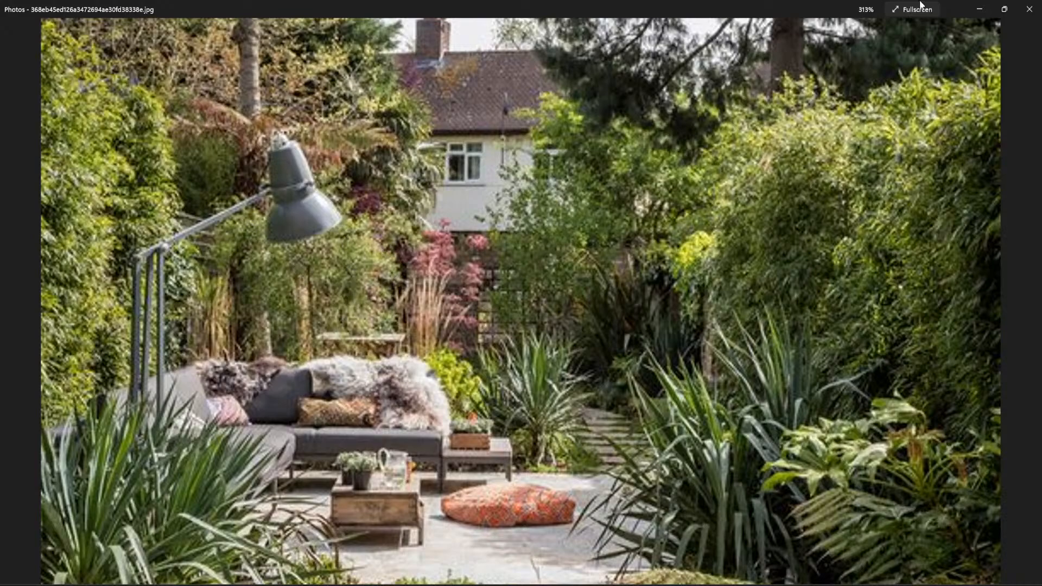
{"action": "left_click", "coordinate": [980, 8]}
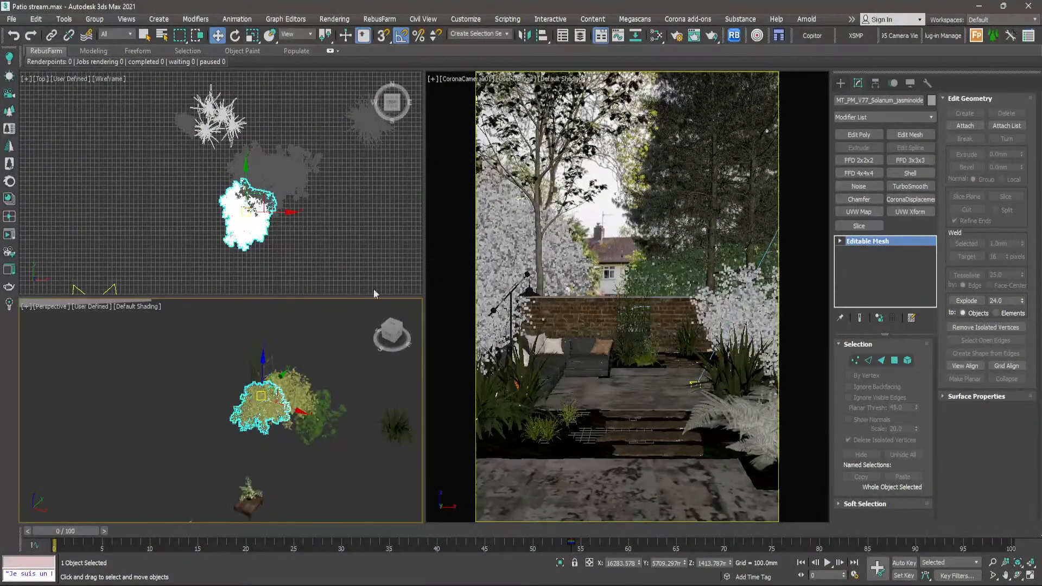
- Add the neighbouring Solanum shrub to the selection and inspect the pair in the Perspective view
{"action": "scroll", "coordinate": [288, 397], "scroll_direction": "up", "scroll_amount": 5}
{"action": "left_click", "coordinate": [303, 369], "text": "ctrl"}
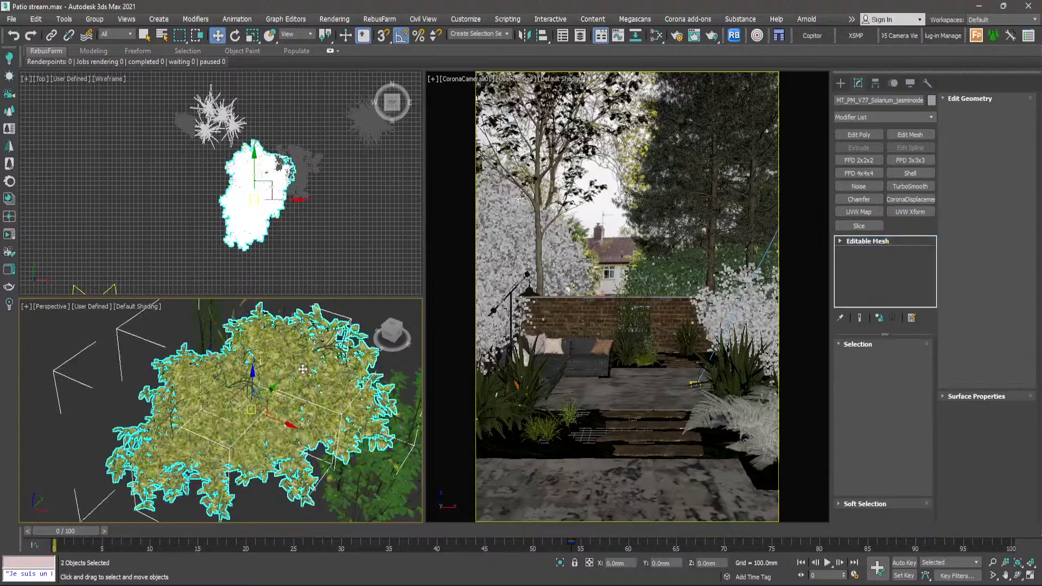
{"action": "scroll", "coordinate": [304, 369], "scroll_direction": "down", "scroll_amount": 6}
{"action": "key", "text": "z"}
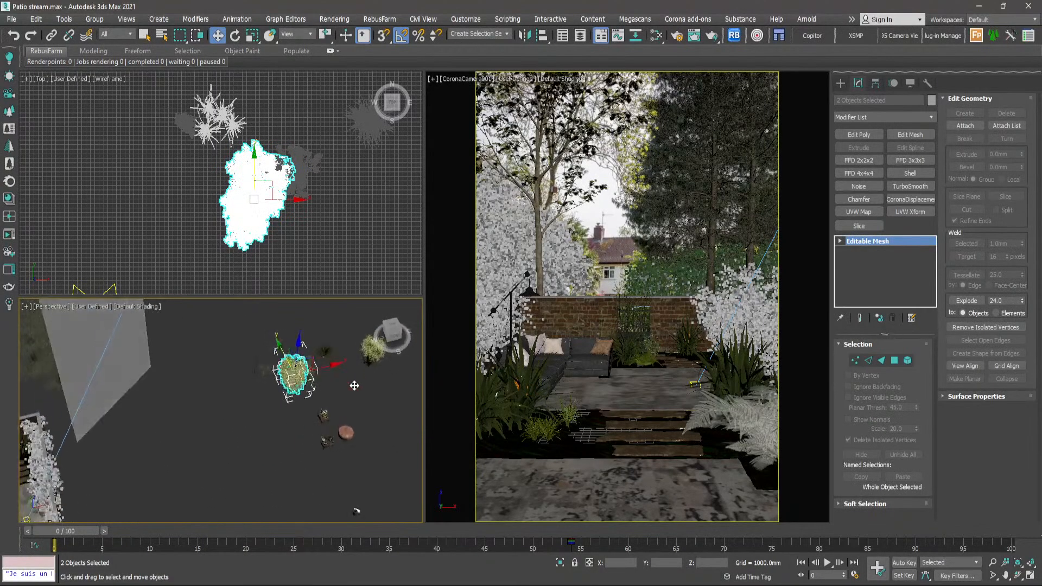
{"action": "middle_click_drag", "start_coordinate": [321, 377], "coordinate": [345, 375], "text": "alt"}
{"action": "middle_click_drag", "start_coordinate": [223, 390], "coordinate": [274, 382], "text": "alt"}
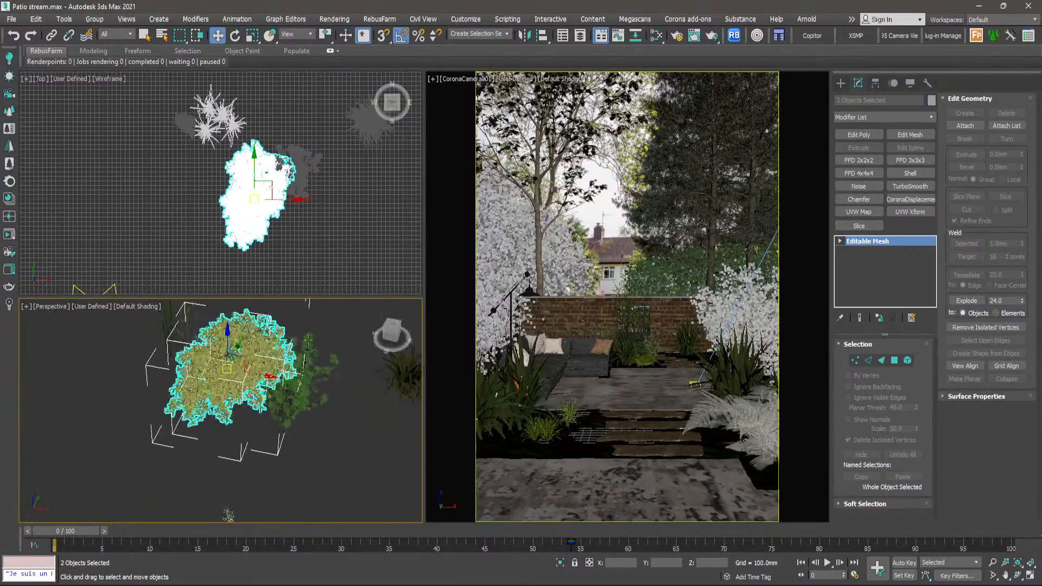
- Move both Solanum shrubs into the rear corner bed behind the sofa and lamp, and clear the selection
{"action": "scroll", "coordinate": [274, 196], "scroll_direction": "down", "scroll_amount": 6}
{"action": "middle_click_drag", "start_coordinate": [274, 196], "coordinate": [299, 206]}
{"action": "scroll", "coordinate": [299, 206], "scroll_direction": "up", "scroll_amount": 2}
{"action": "left_click_drag", "start_coordinate": [300, 206], "coordinate": [42, 211]}
{"action": "middle_click_drag", "start_coordinate": [42, 211], "coordinate": [304, 221]}
{"action": "scroll", "coordinate": [304, 222], "scroll_direction": "up", "scroll_amount": 5}
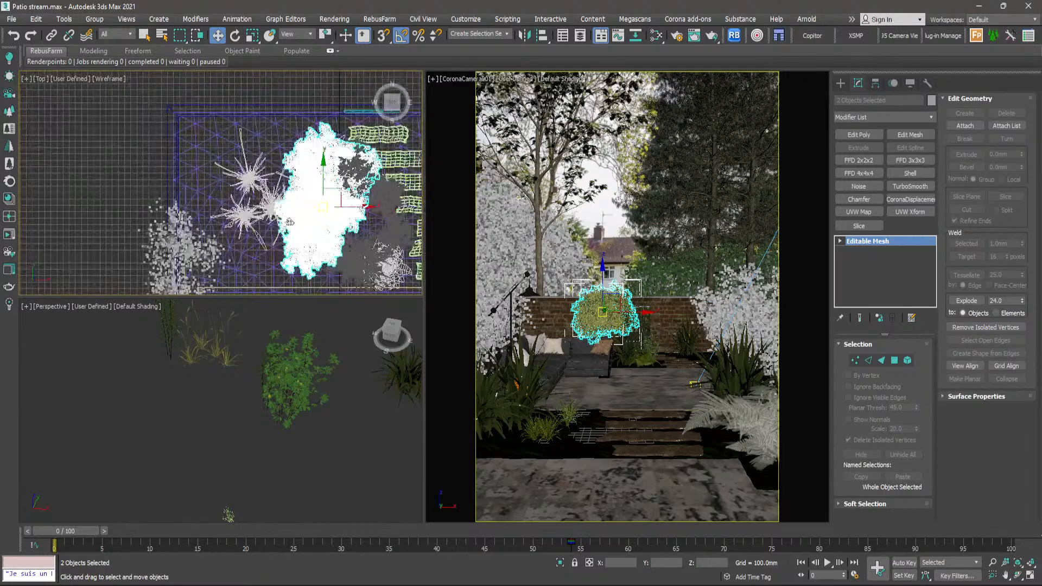
{"action": "left_click_drag", "start_coordinate": [323, 207], "coordinate": [195, 178]}
{"action": "left_click", "coordinate": [277, 92]}
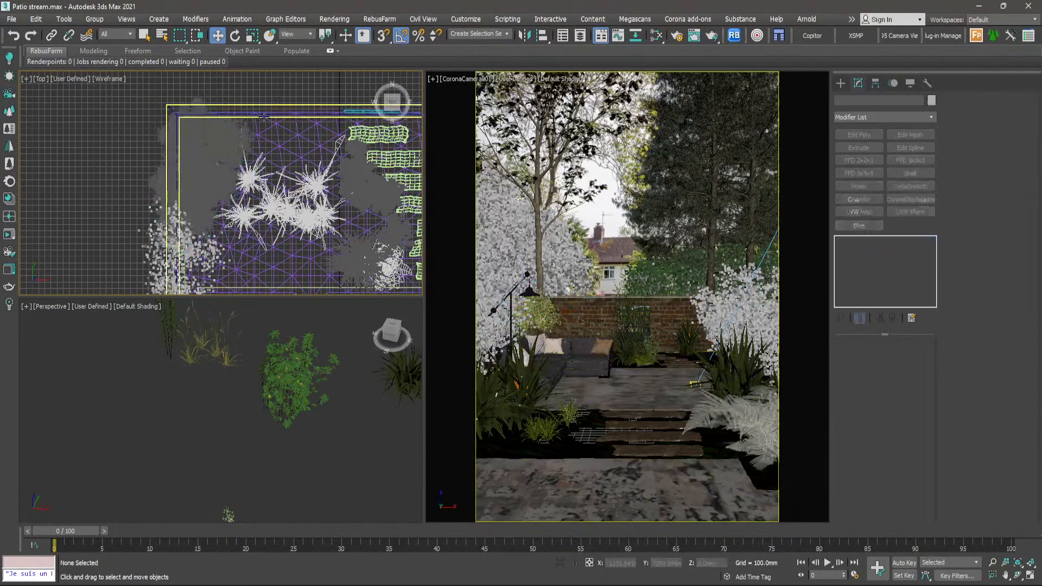
- Select the two spare tall grass plants outside the garden and move them into the rear bed behind the sofa, then deselect them
{"action": "scroll", "coordinate": [283, 196], "scroll_direction": "down", "scroll_amount": 5}
{"action": "scroll", "coordinate": [316, 206], "scroll_direction": "down", "scroll_amount": 3}
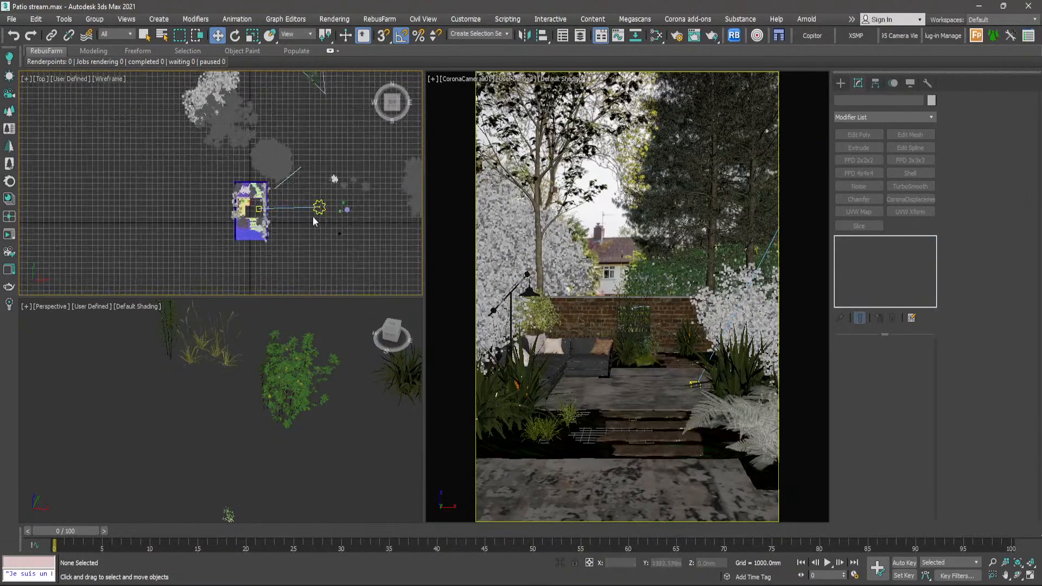
{"action": "scroll", "coordinate": [325, 176], "scroll_direction": "up", "scroll_amount": 1}
{"action": "scroll", "coordinate": [342, 188], "scroll_direction": "up", "scroll_amount": 8}
{"action": "left_click", "coordinate": [346, 191]}
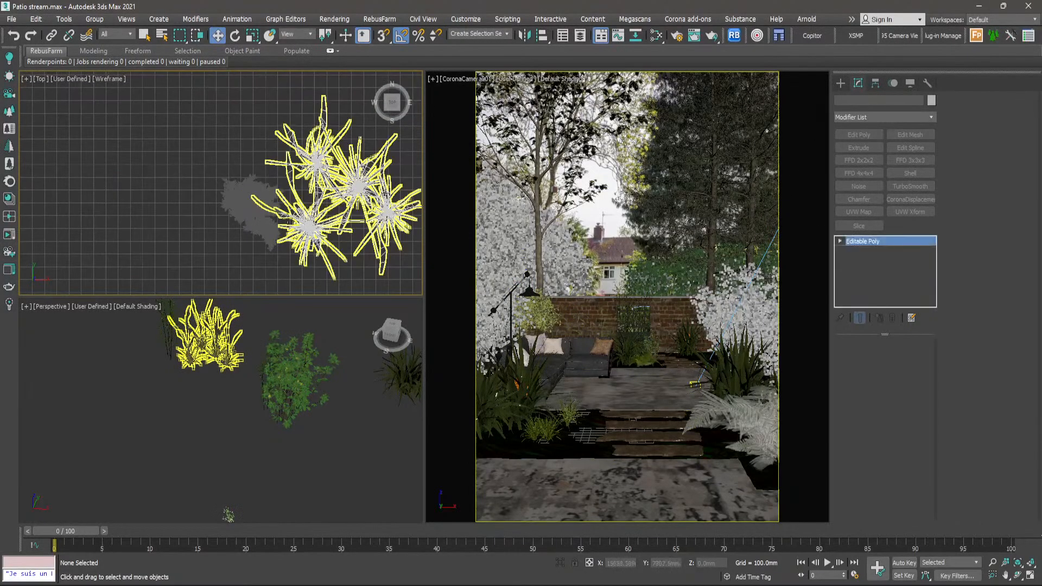
{"action": "left_click", "coordinate": [247, 201], "text": "ctrl"}
{"action": "scroll", "coordinate": [130, 208], "scroll_direction": "down", "scroll_amount": 7}
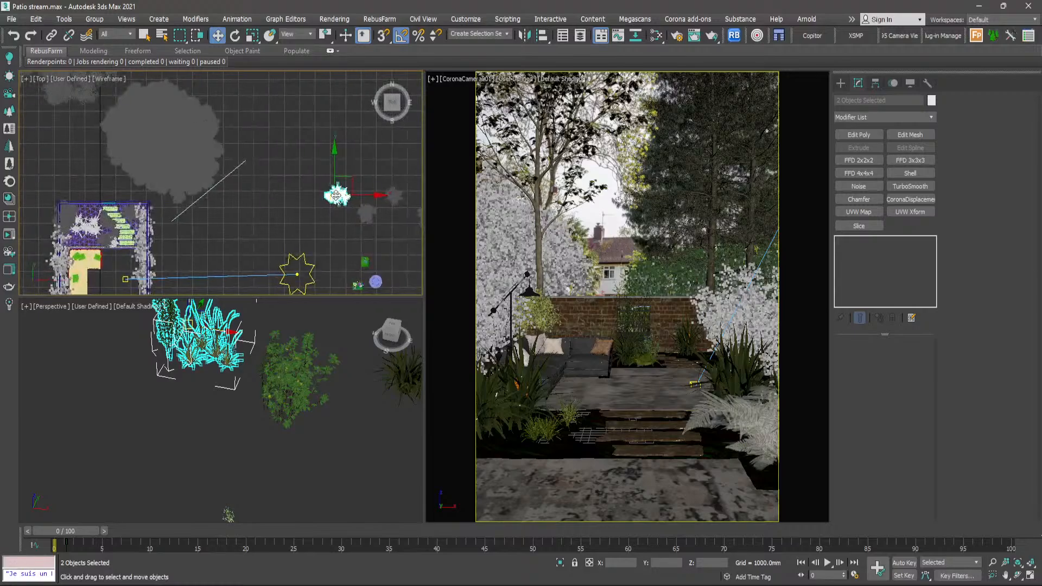
{"action": "left_click_drag", "start_coordinate": [130, 208], "coordinate": [107, 217]}
{"action": "scroll", "coordinate": [83, 209], "scroll_direction": "up", "scroll_amount": 7}
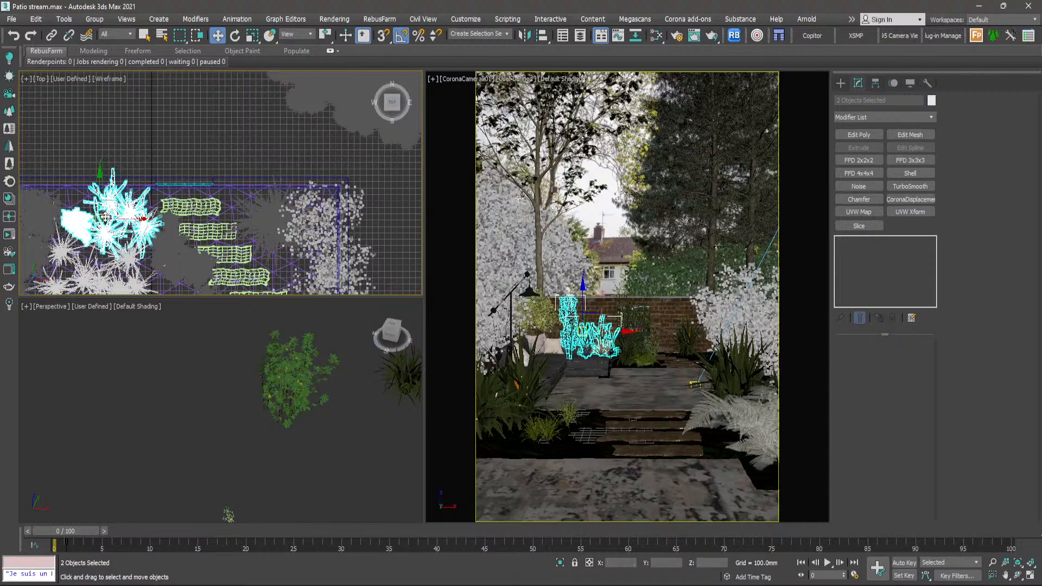
{"action": "left_click", "coordinate": [239, 143]}
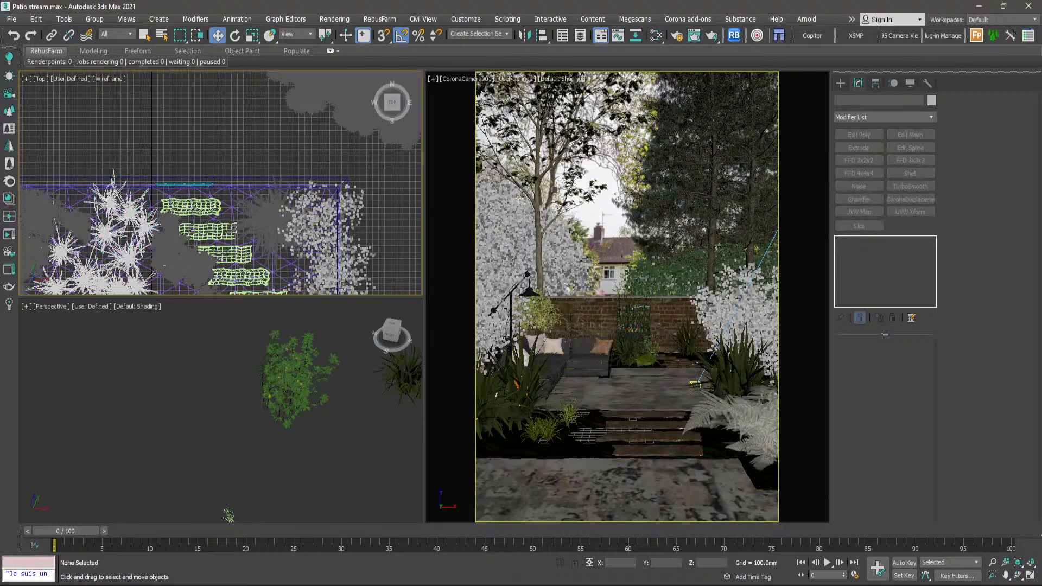
- Compare the rear planting with the full reference photo and return to the 3ds Max scene
{"action": "key", "text": "alt+Tab"}
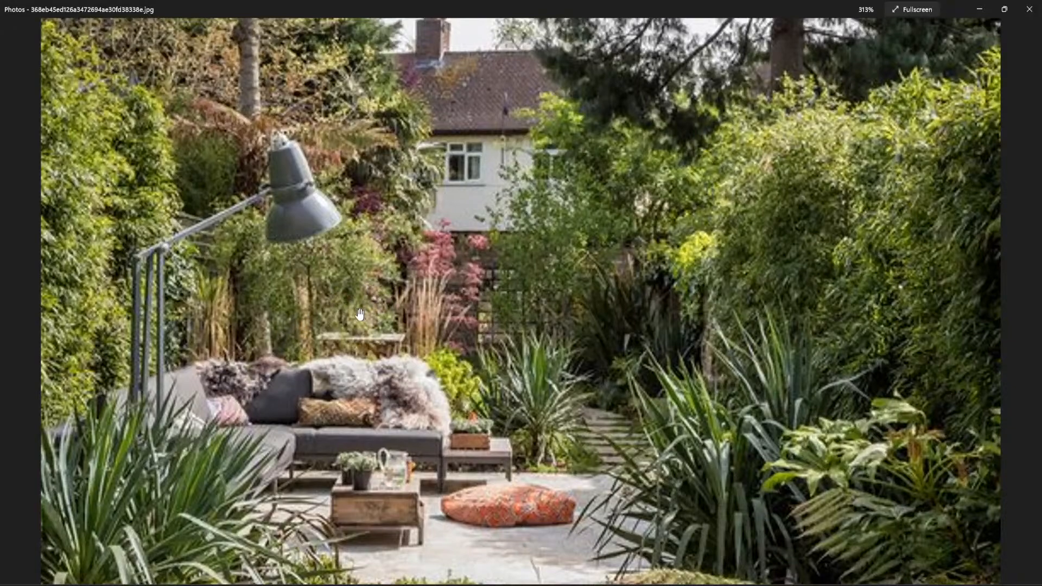
{"action": "scroll", "coordinate": [319, 313], "scroll_direction": "down", "scroll_amount": 4}
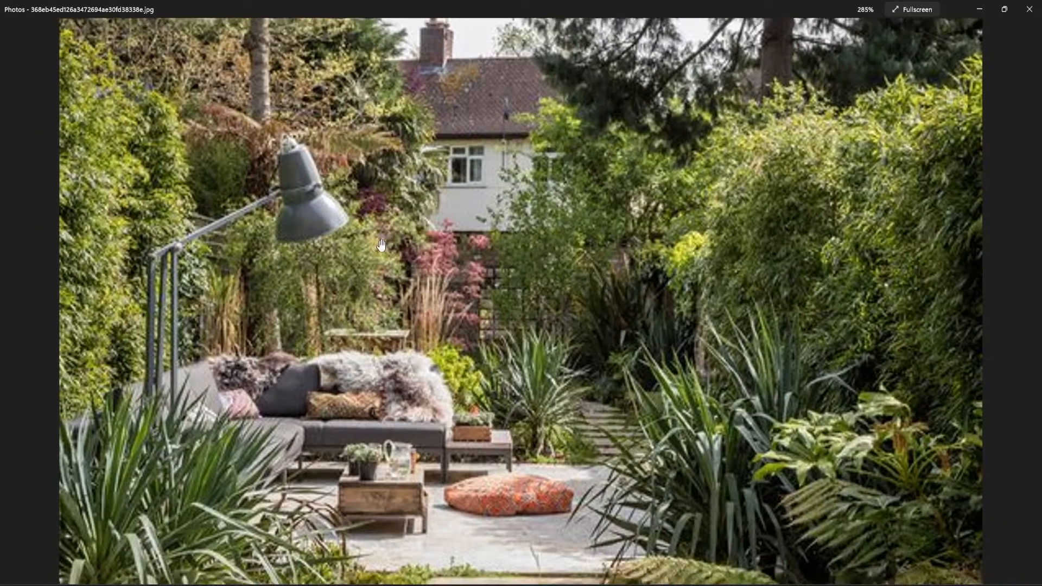
{"action": "scroll", "coordinate": [404, 283], "scroll_direction": "up", "scroll_amount": 3}
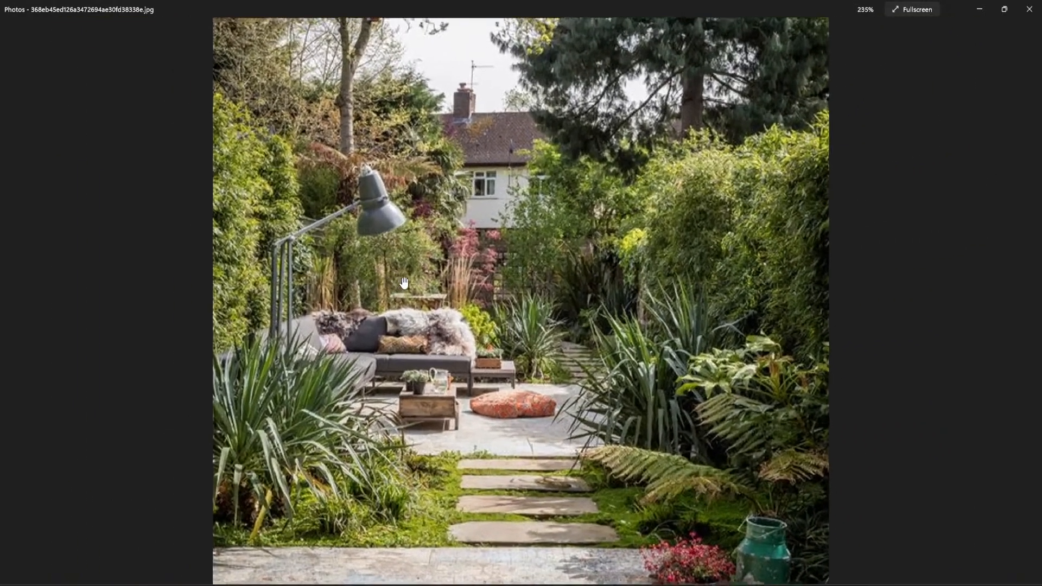
{"action": "scroll", "coordinate": [480, 265], "scroll_direction": "down", "scroll_amount": 4}
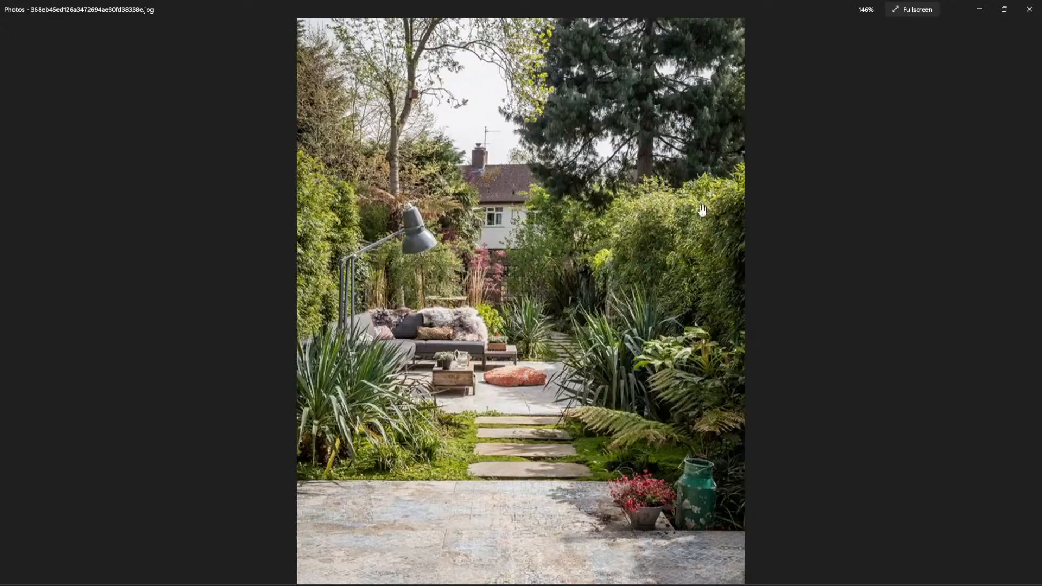
{"action": "left_click", "coordinate": [980, 9]}
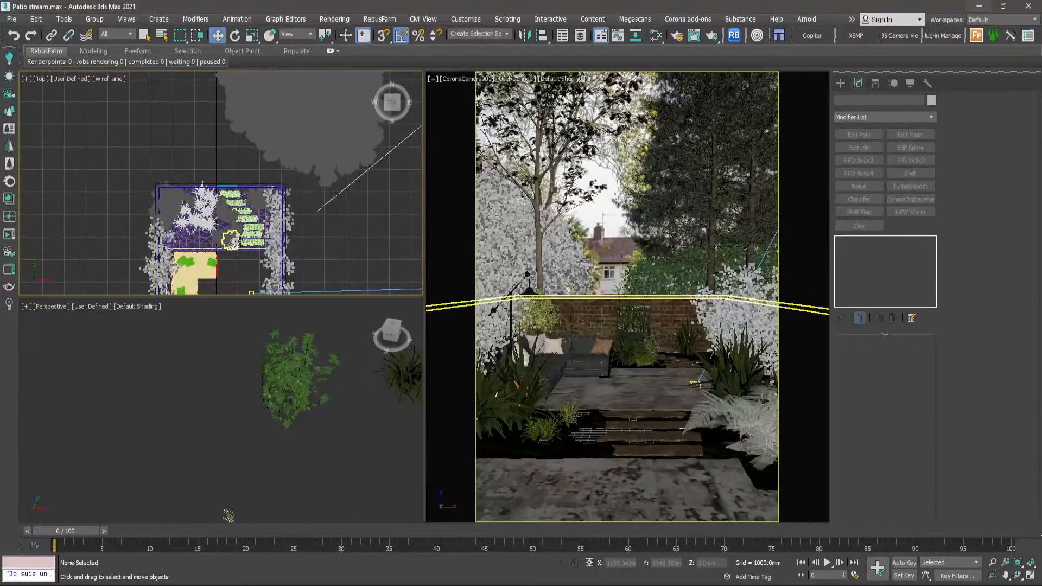
- Locate the cluster of spare Trigonella plants outside the garden, inspect it in the Perspective view, and select all three plants
{"action": "scroll", "coordinate": [295, 128], "scroll_direction": "down", "scroll_amount": 5}
{"action": "middle_click_drag", "start_coordinate": [321, 200], "coordinate": [215, 224]}
{"action": "scroll", "coordinate": [324, 210], "scroll_direction": "up", "scroll_amount": 5}
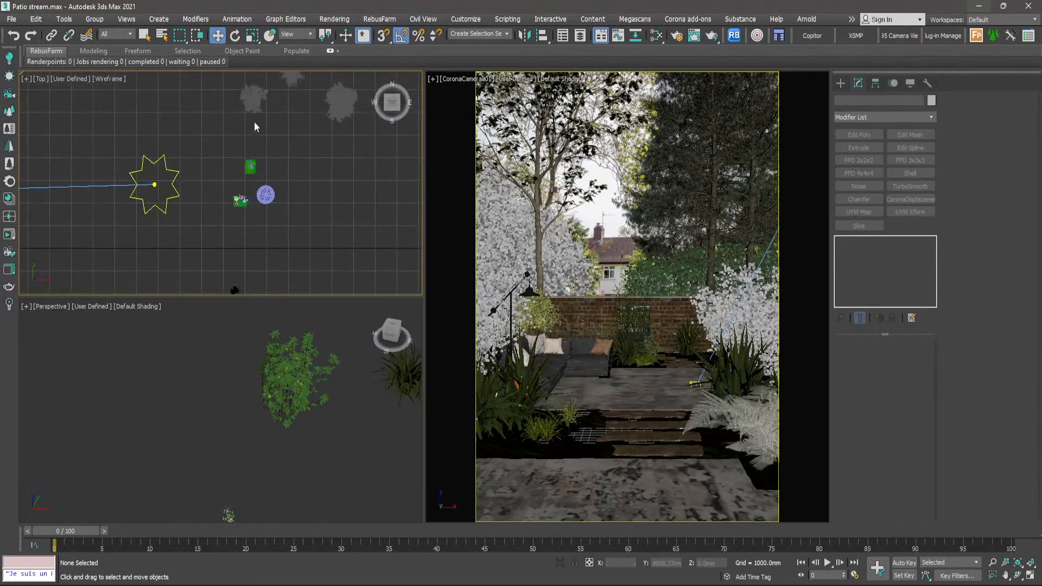
{"action": "middle_click_drag", "start_coordinate": [257, 95], "coordinate": [247, 206]}
{"action": "scroll", "coordinate": [245, 205], "scroll_direction": "up", "scroll_amount": 5}
{"action": "left_click", "coordinate": [259, 241]}
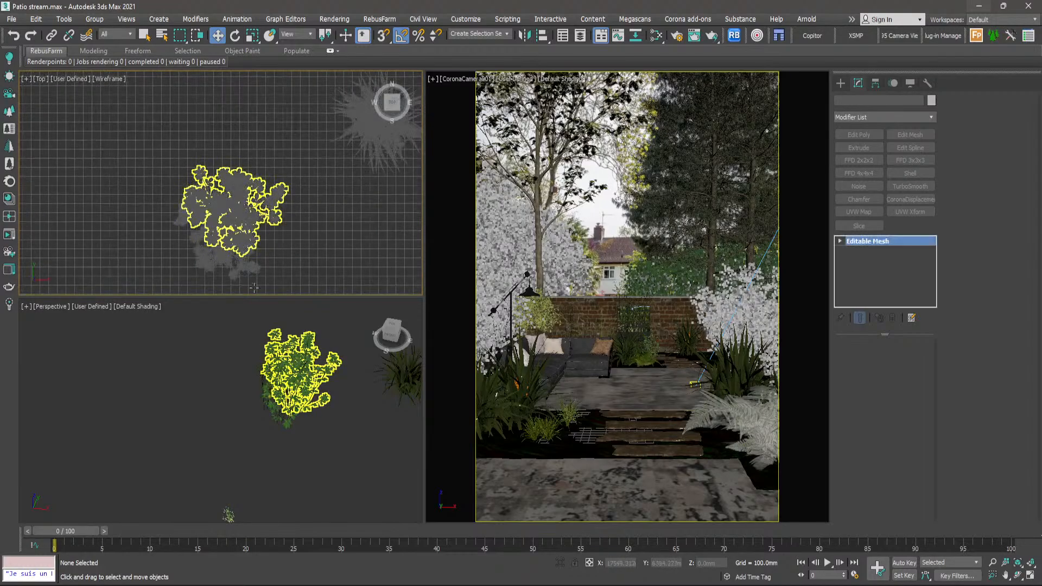
{"action": "scroll", "coordinate": [340, 455], "scroll_direction": "up", "scroll_amount": 6}
{"action": "left_click", "coordinate": [341, 455]}
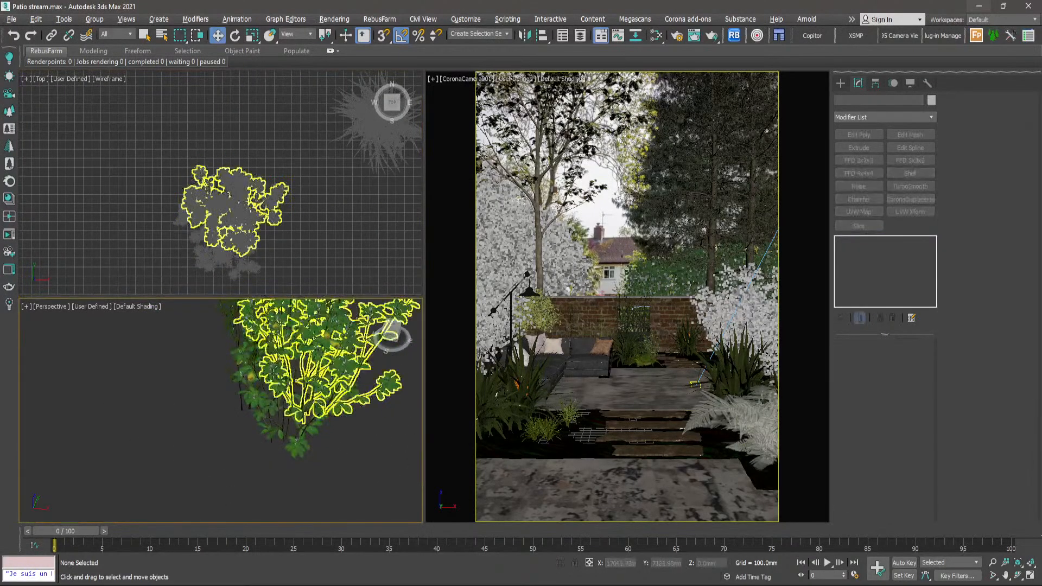
{"action": "middle_click_drag", "start_coordinate": [320, 412], "coordinate": [293, 356], "text": "alt"}
{"action": "left_click_drag", "start_coordinate": [280, 187], "coordinate": [185, 278]}
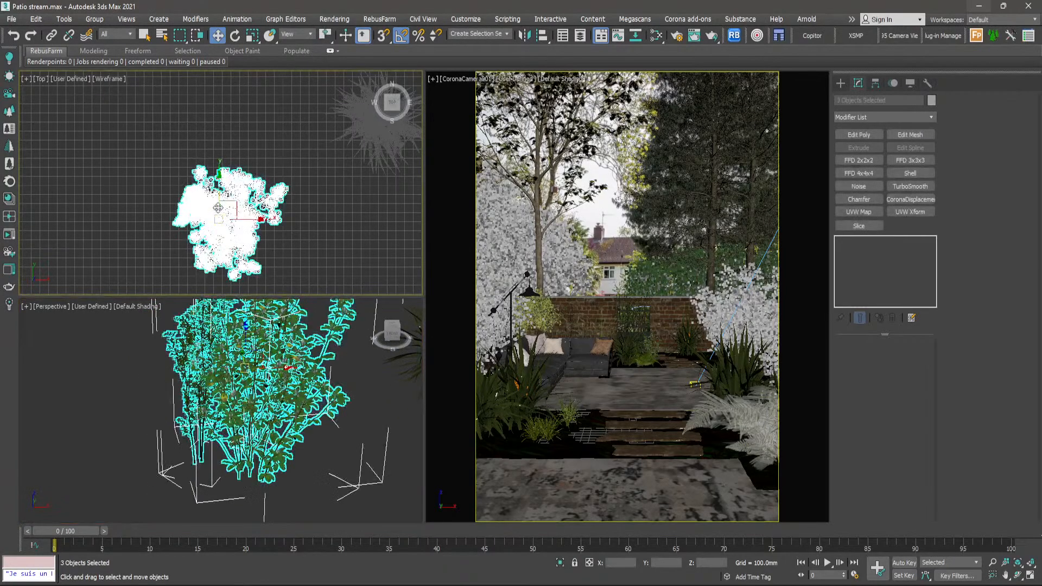
- Move the three selected Trigonella plants into the rear bed behind the sofa, against the brick wall, and clear the selection
{"action": "scroll", "coordinate": [324, 221], "scroll_direction": "down", "scroll_amount": 8}
{"action": "left_click_drag", "start_coordinate": [324, 222], "coordinate": [163, 228]}
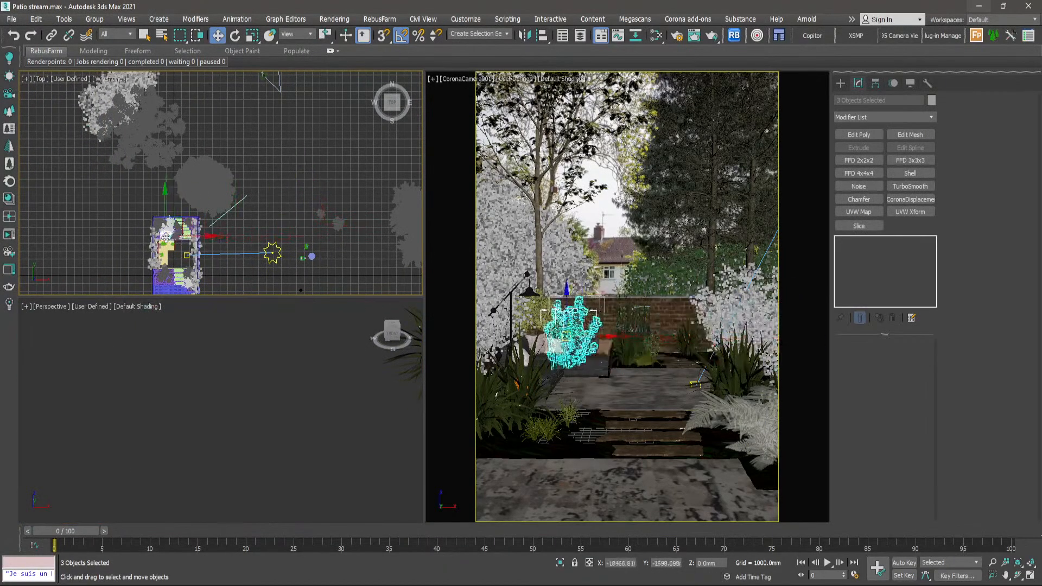
{"action": "scroll", "coordinate": [159, 226], "scroll_direction": "up", "scroll_amount": 8}
{"action": "scroll", "coordinate": [158, 226], "scroll_direction": "down", "scroll_amount": 3}
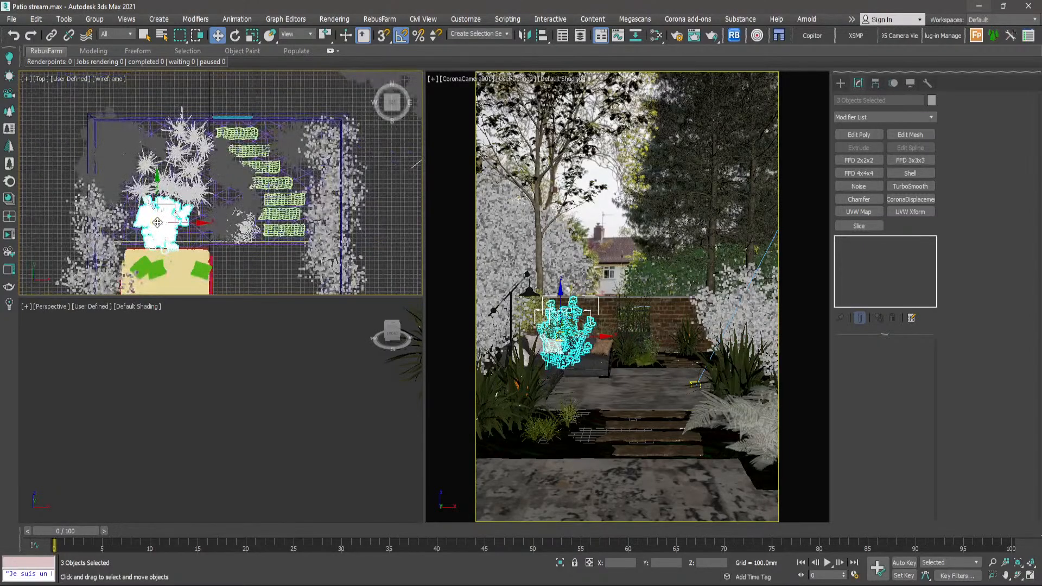
{"action": "left_click_drag", "start_coordinate": [159, 222], "coordinate": [179, 215]}
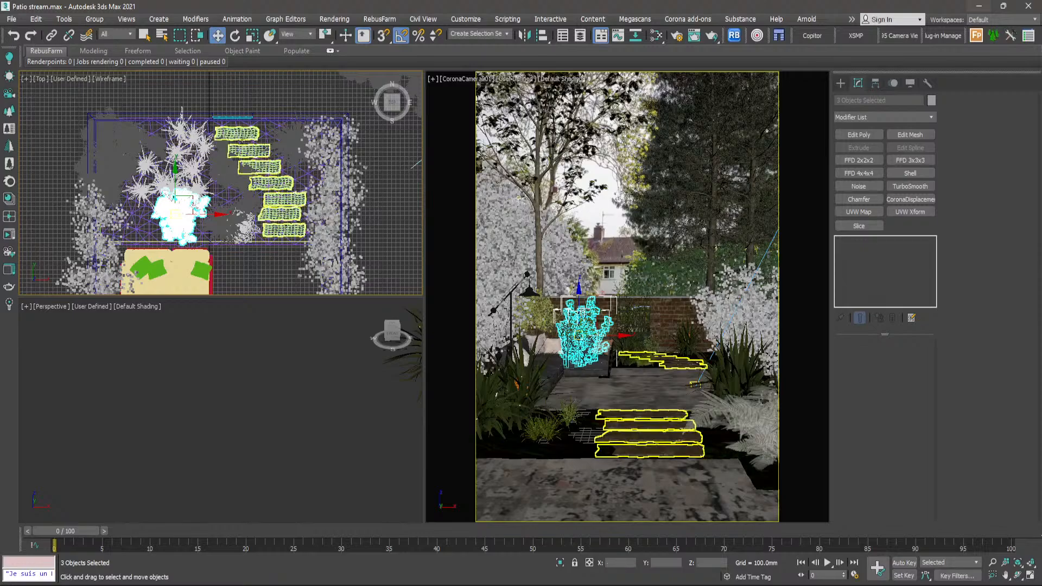
{"action": "key", "text": "Delete"}
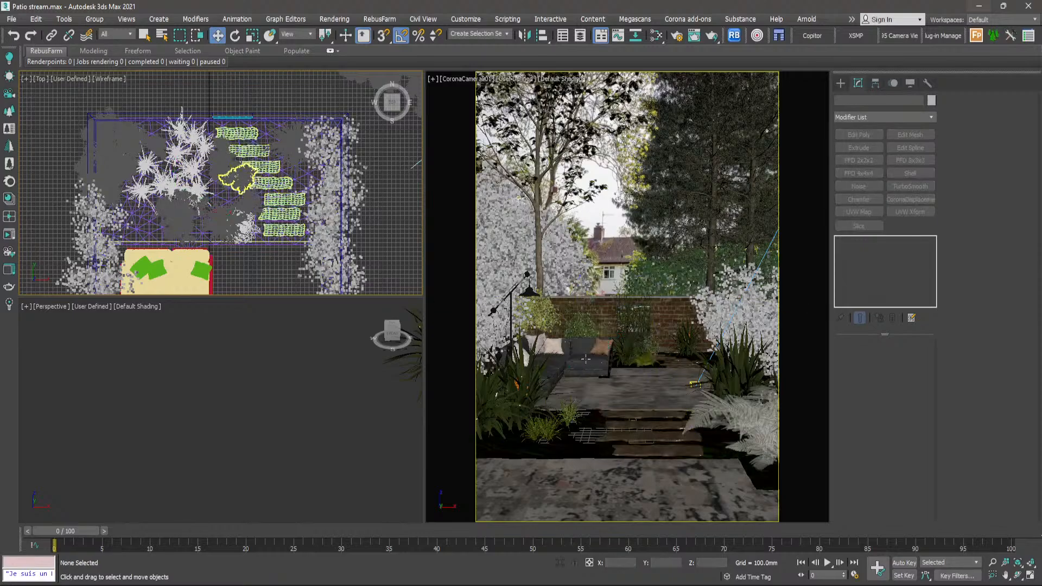
- Maximize the camera view in 2D Pan Zoom mode and examine the planting behind the sofa up close
{"action": "key", "text": "alt+w"}
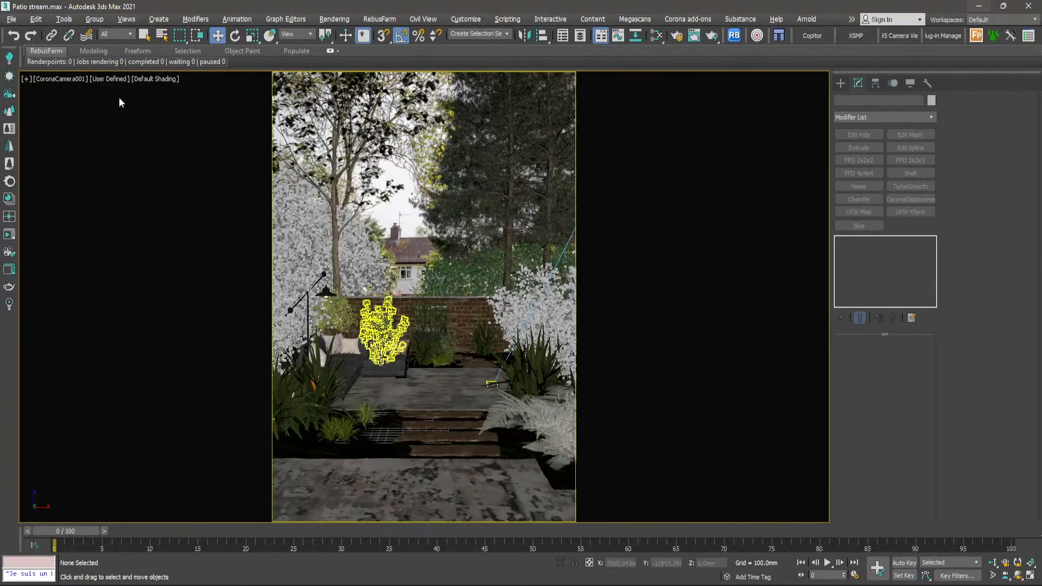
{"action": "left_click", "coordinate": [26, 81]}
{"action": "left_click", "coordinate": [81, 232]}
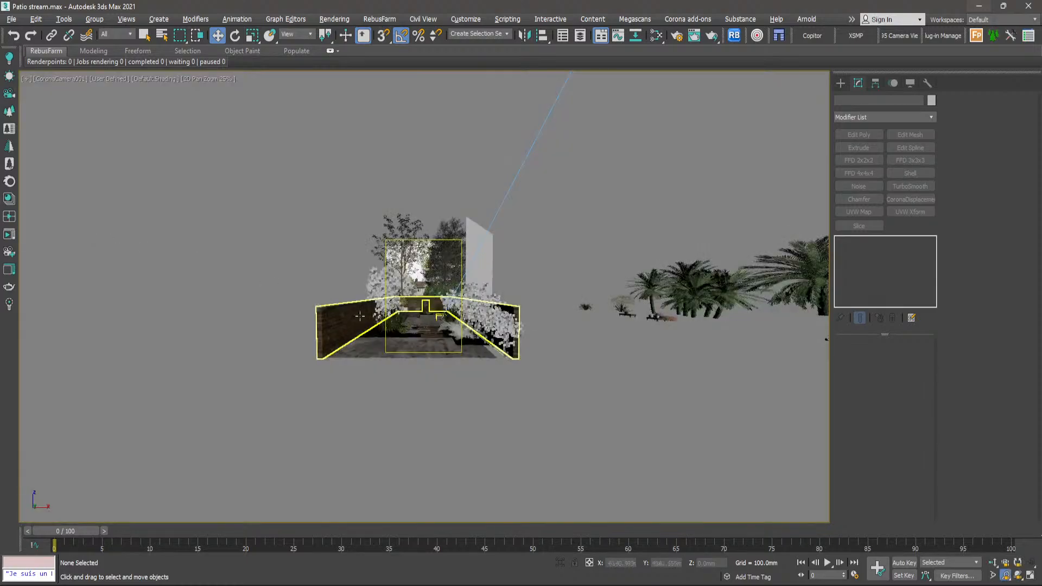
{"action": "scroll", "coordinate": [437, 315], "scroll_direction": "up", "scroll_amount": 10}
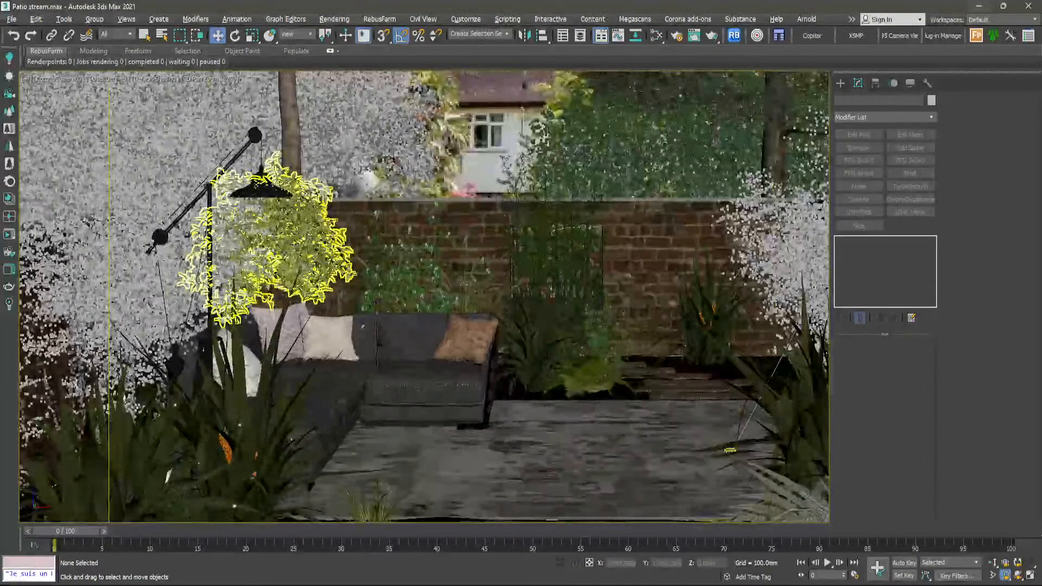
{"action": "scroll", "coordinate": [438, 315], "scroll_direction": "up", "scroll_amount": 6}
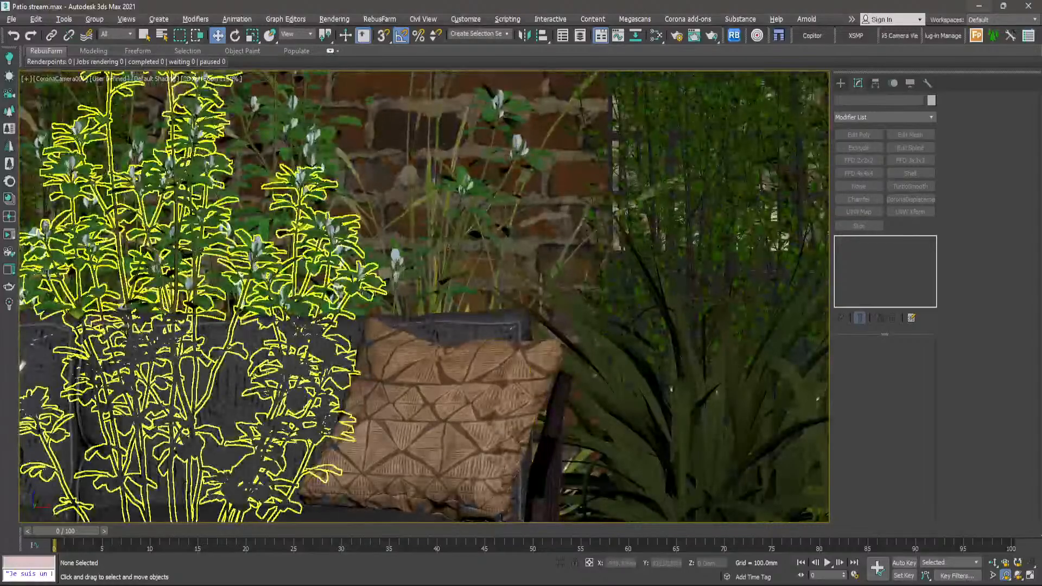
{"action": "scroll", "coordinate": [427, 267], "scroll_direction": "down", "scroll_amount": 2}
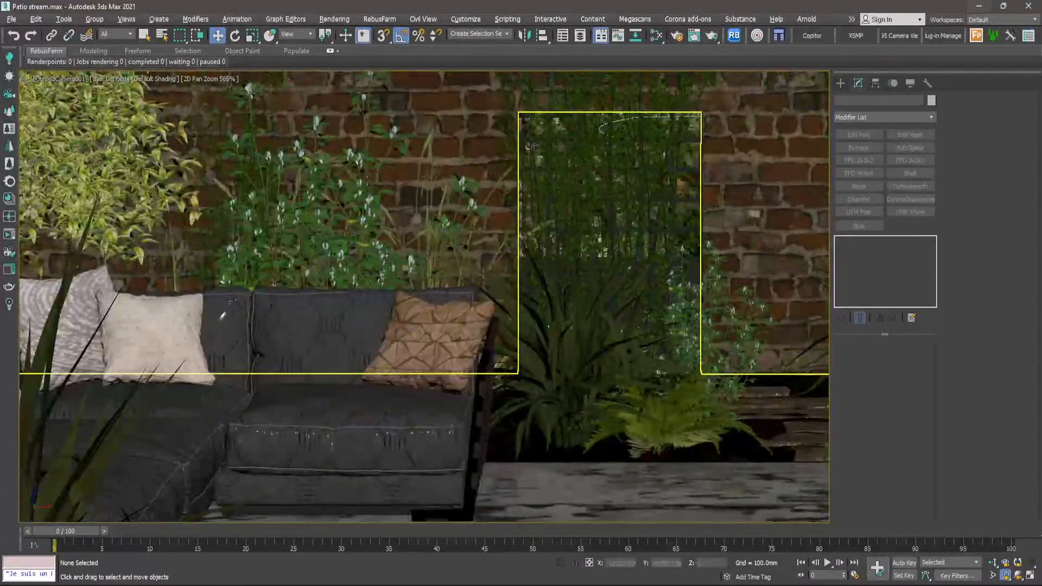
{"action": "scroll", "coordinate": [326, 225], "scroll_direction": "down", "scroll_amount": 2}
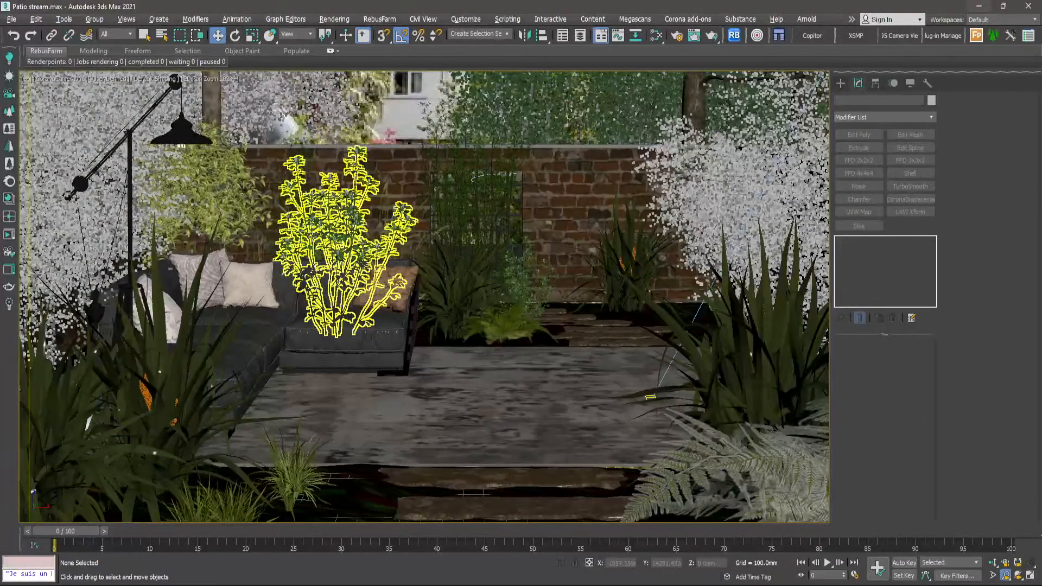
- Spread two Trigonella plants apart behind the sofa, one toward the lamp and one toward the patterned cushion, then deselect
{"action": "left_click", "coordinate": [375, 323]}
{"action": "left_click_drag", "start_coordinate": [370, 335], "coordinate": [322, 335]}
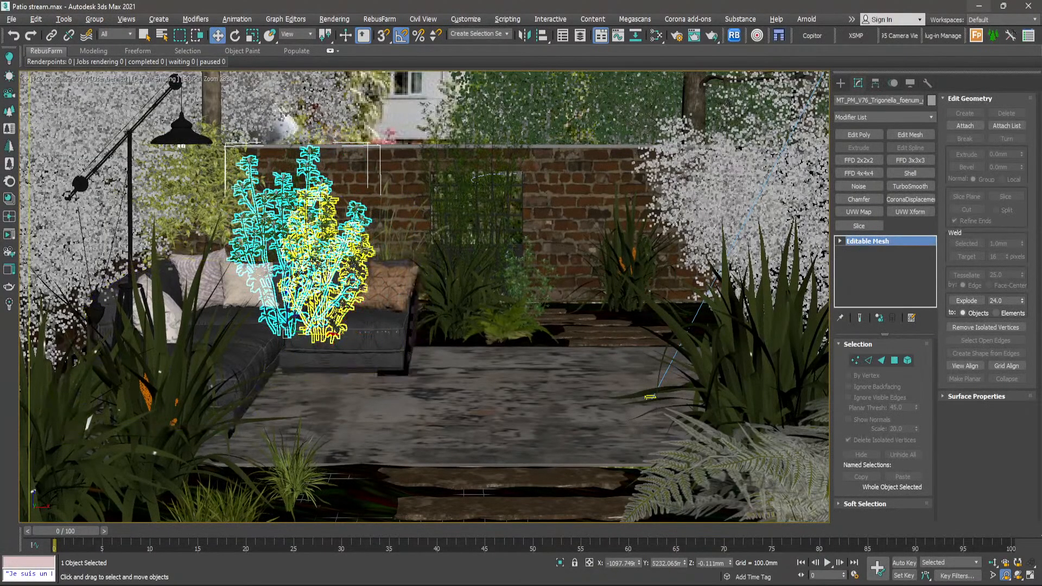
{"action": "left_click", "coordinate": [361, 247]}
{"action": "left_click_drag", "start_coordinate": [360, 340], "coordinate": [386, 341]}
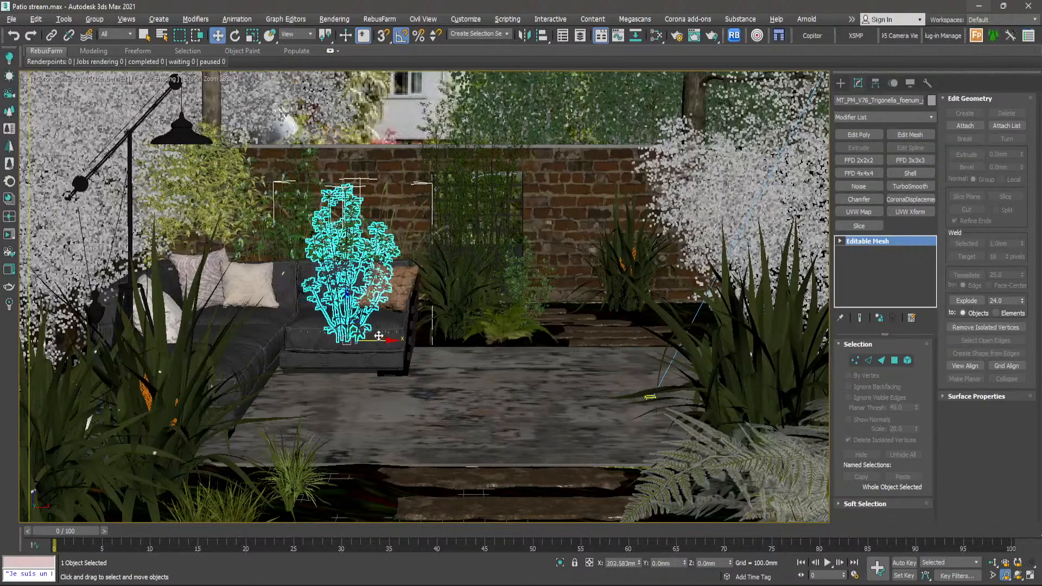
{"action": "left_click", "coordinate": [399, 117]}
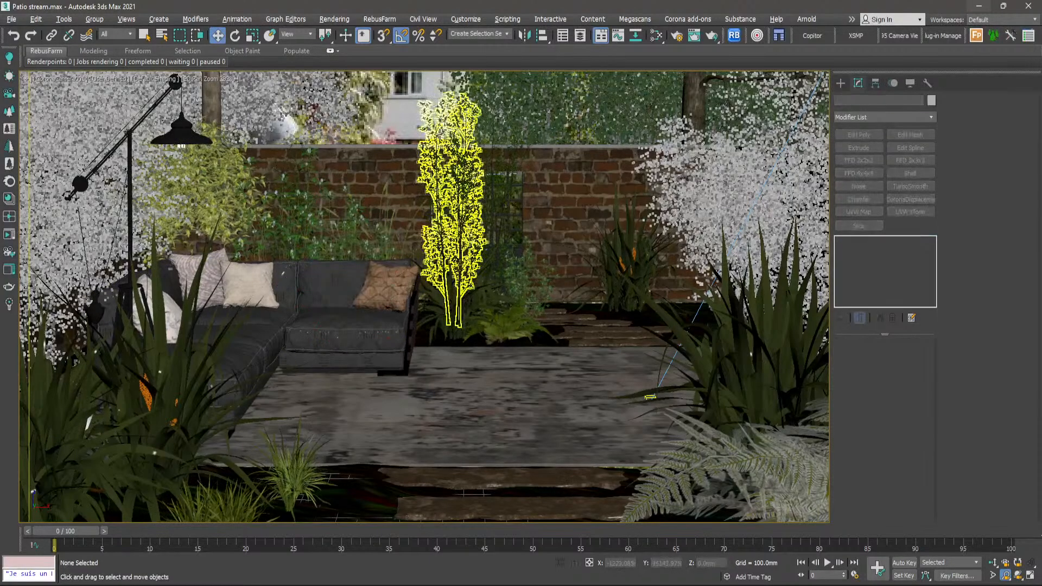
- Review the whole garden composition, leave 2D Pan Zoom mode, and restore the multi-viewport layout
{"action": "scroll", "coordinate": [440, 134], "scroll_direction": "down", "scroll_amount": 8}
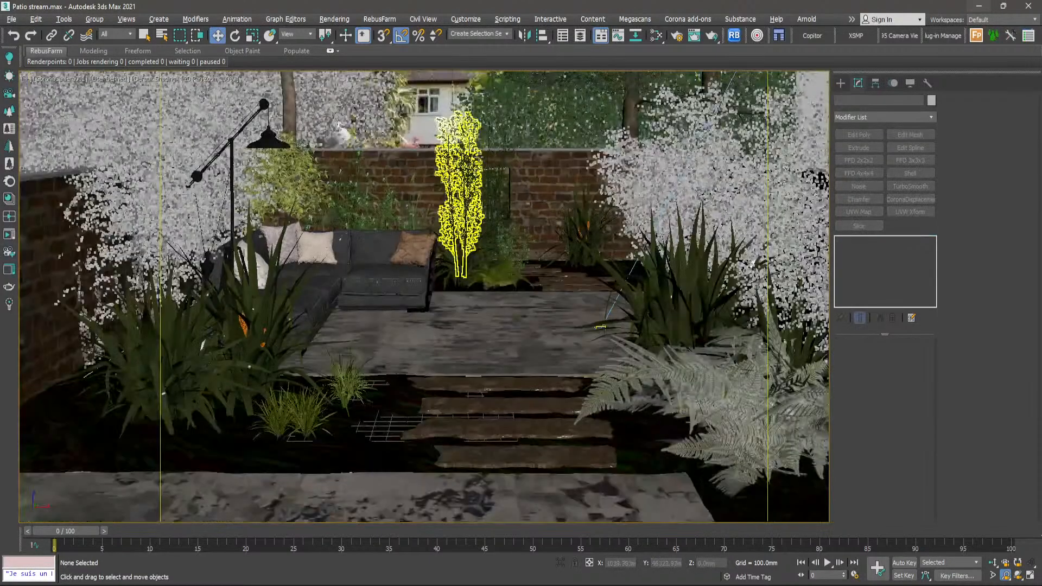
{"action": "scroll", "coordinate": [601, 190], "scroll_direction": "up", "scroll_amount": 2}
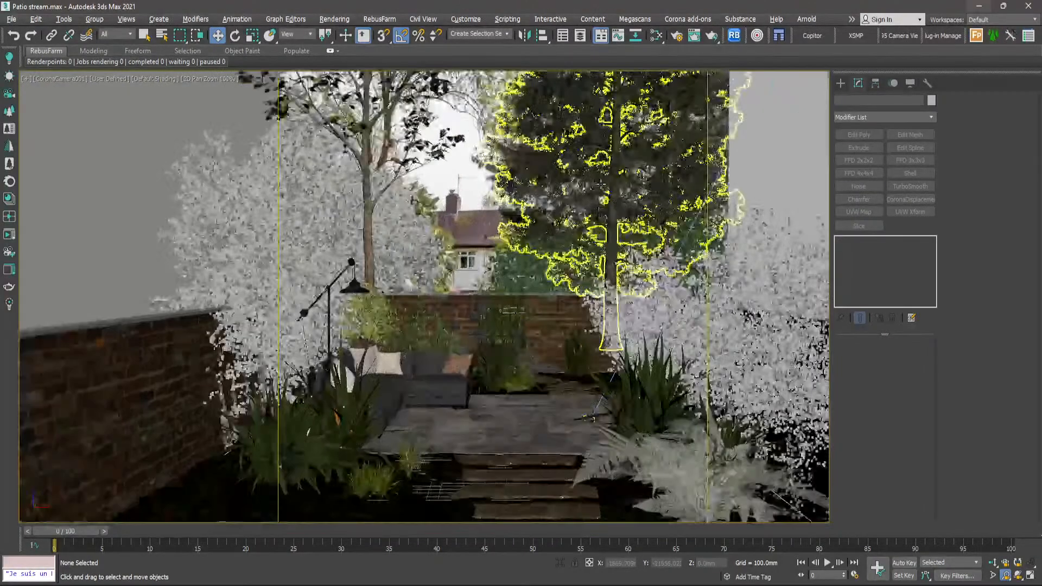
{"action": "scroll", "coordinate": [553, 247], "scroll_direction": "down", "scroll_amount": 2}
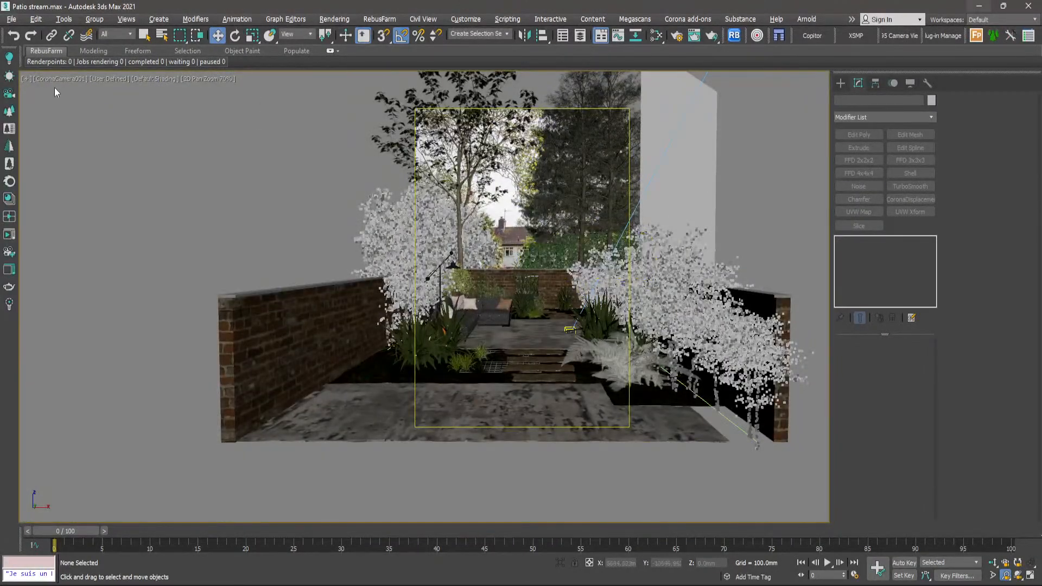
{"action": "left_click", "coordinate": [26, 80]}
{"action": "left_click", "coordinate": [129, 232]}
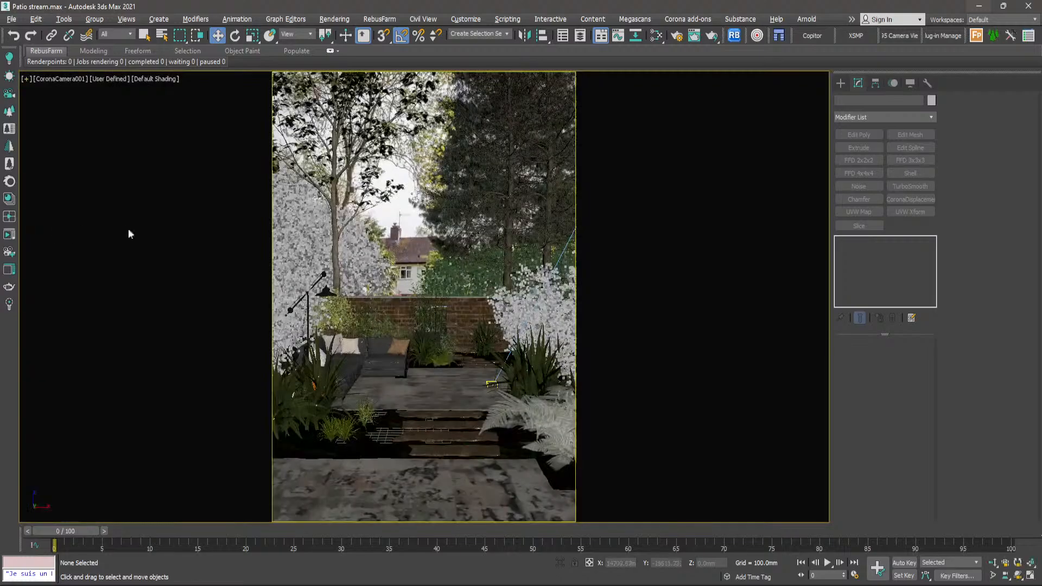
{"action": "key", "text": "alt+w"}
- Select the spare Solanum shrub and the spiky plant overlapping it, move both into the rear corner bed beside the stepping stones, and deselect
{"action": "scroll", "coordinate": [239, 180], "scroll_direction": "down", "scroll_amount": 3}
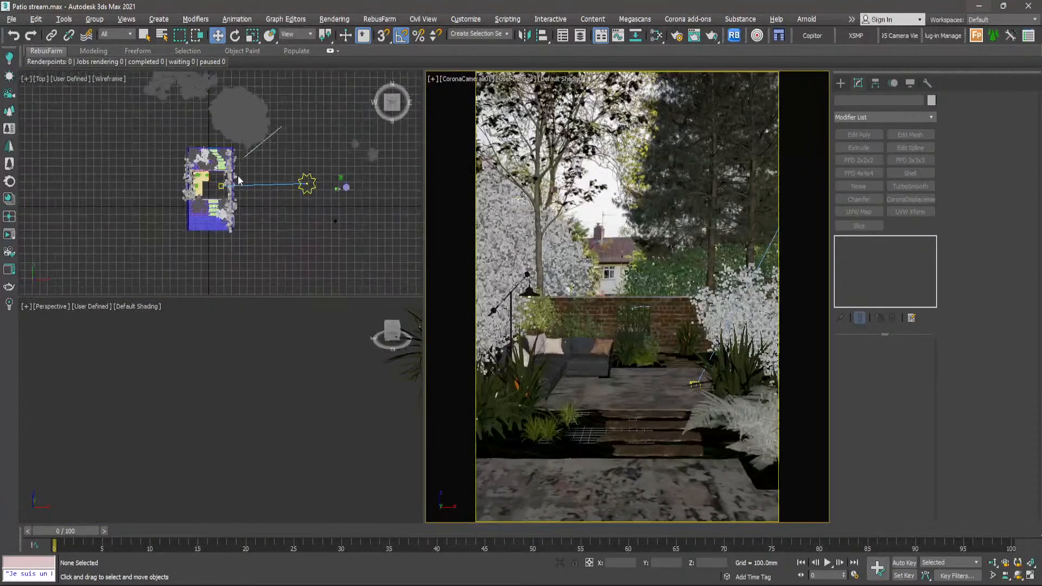
{"action": "scroll", "coordinate": [374, 155], "scroll_direction": "up", "scroll_amount": 5}
{"action": "left_click", "coordinate": [372, 175]}
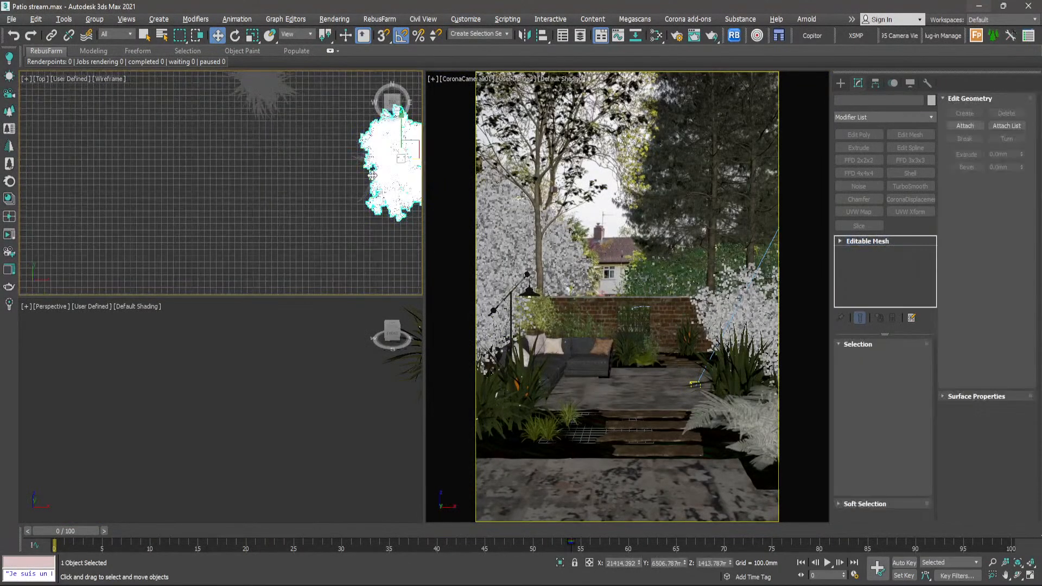
{"action": "scroll", "coordinate": [372, 175], "scroll_direction": "up", "scroll_amount": 4}
{"action": "left_click", "coordinate": [312, 226], "text": "ctrl"}
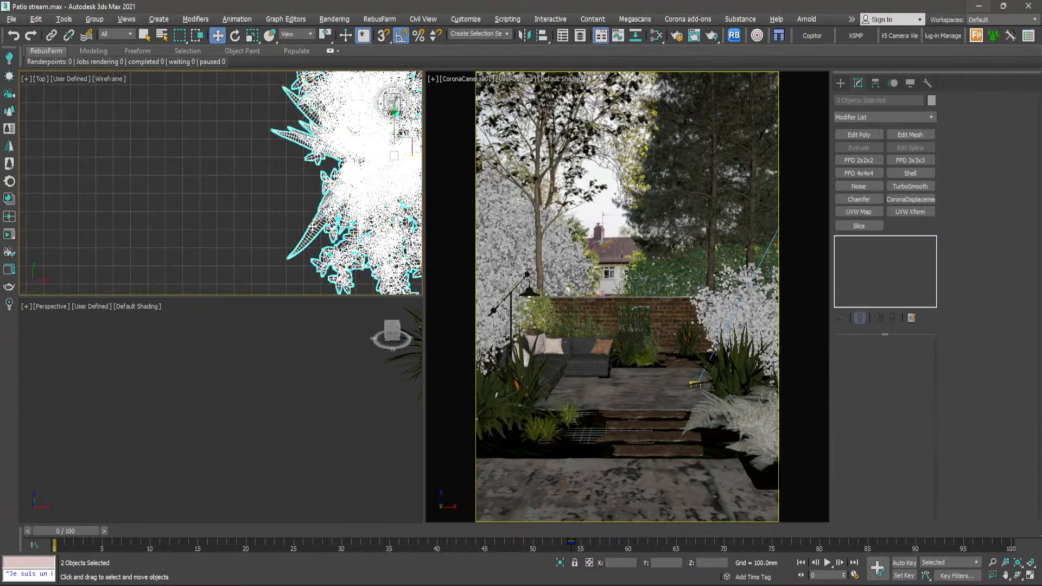
{"action": "scroll", "coordinate": [312, 225], "scroll_direction": "down", "scroll_amount": 8}
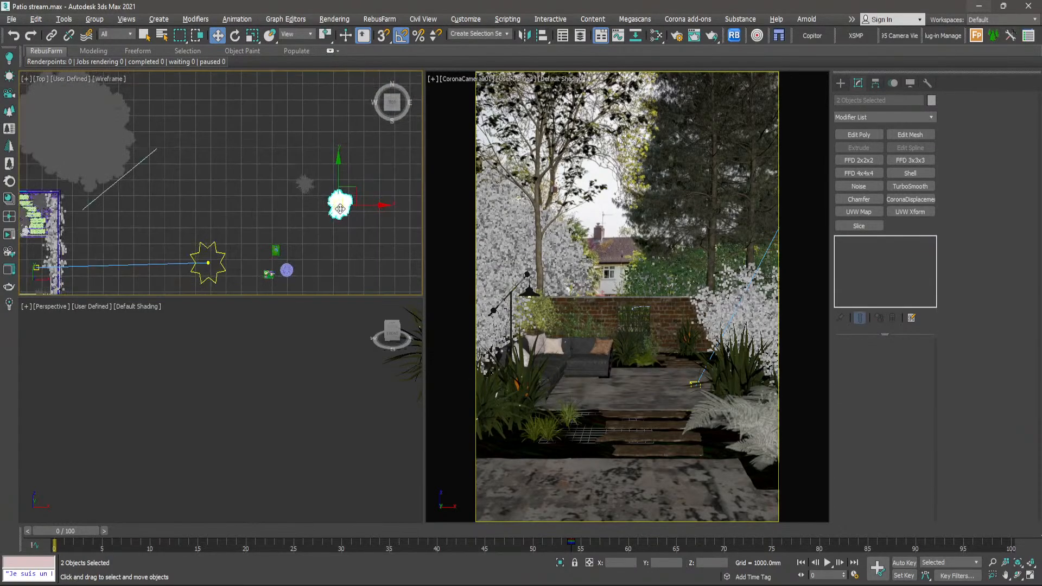
{"action": "left_click_drag", "start_coordinate": [340, 208], "coordinate": [50, 217]}
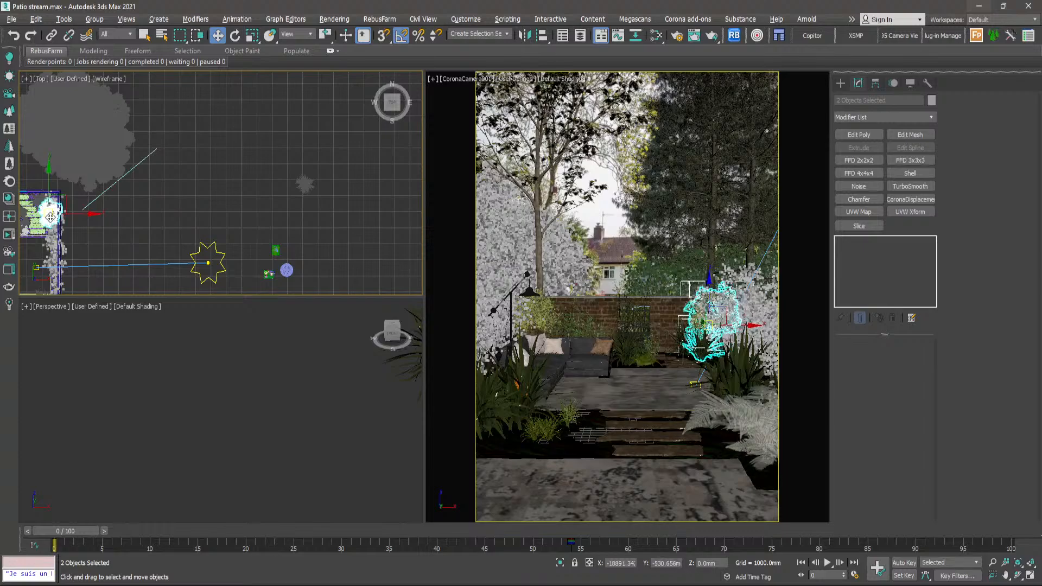
{"action": "scroll", "coordinate": [50, 217], "scroll_direction": "up", "scroll_amount": 6}
{"action": "middle_click_drag", "start_coordinate": [50, 217], "coordinate": [252, 217]}
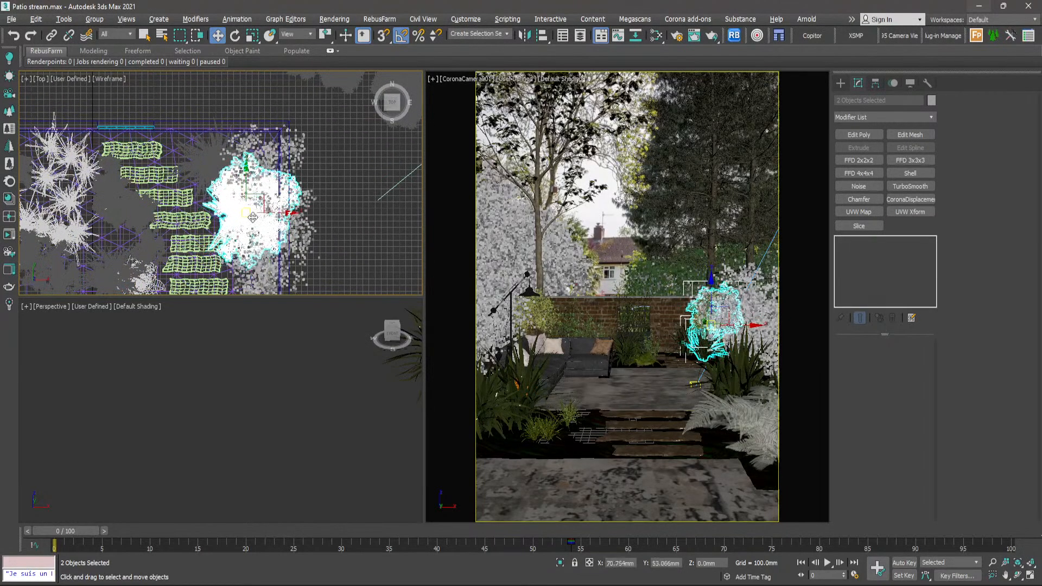
{"action": "left_click", "coordinate": [346, 192]}
- Shift only the Solanum shrub in the rear corner bed closer to the back wall and clear the selection
{"action": "scroll", "coordinate": [244, 211], "scroll_direction": "up", "scroll_amount": 3}
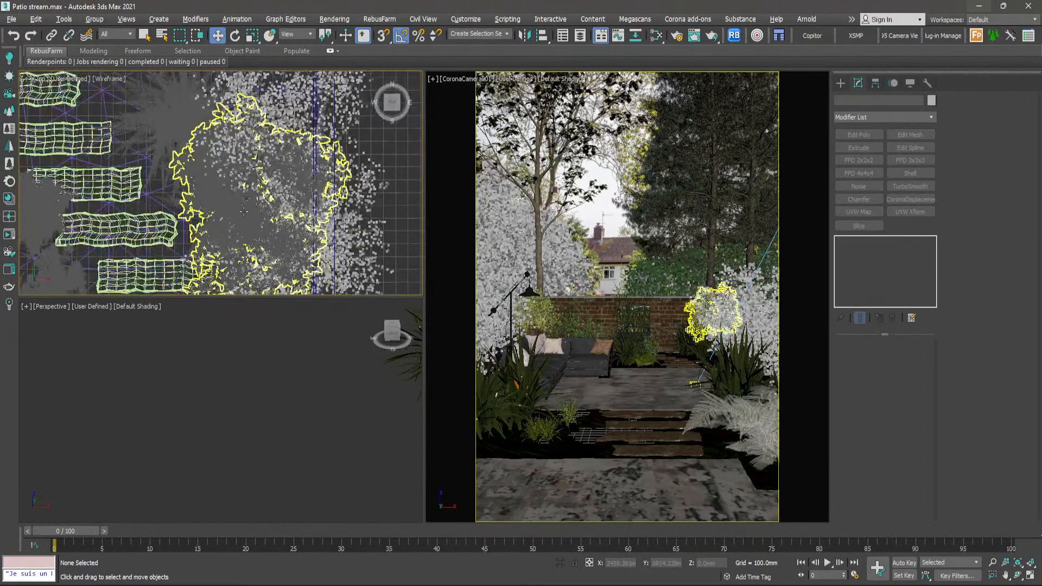
{"action": "left_click", "coordinate": [244, 211]}
{"action": "scroll", "coordinate": [244, 211], "scroll_direction": "down", "scroll_amount": 3}
{"action": "mouse_move", "coordinate": [247, 209]}
{"action": "left_mouse_down"}
{"action": "mouse_move", "coordinate": [256, 181]}
{"action": "mouse_move", "coordinate": [246, 188]}
{"action": "left_mouse_up"}
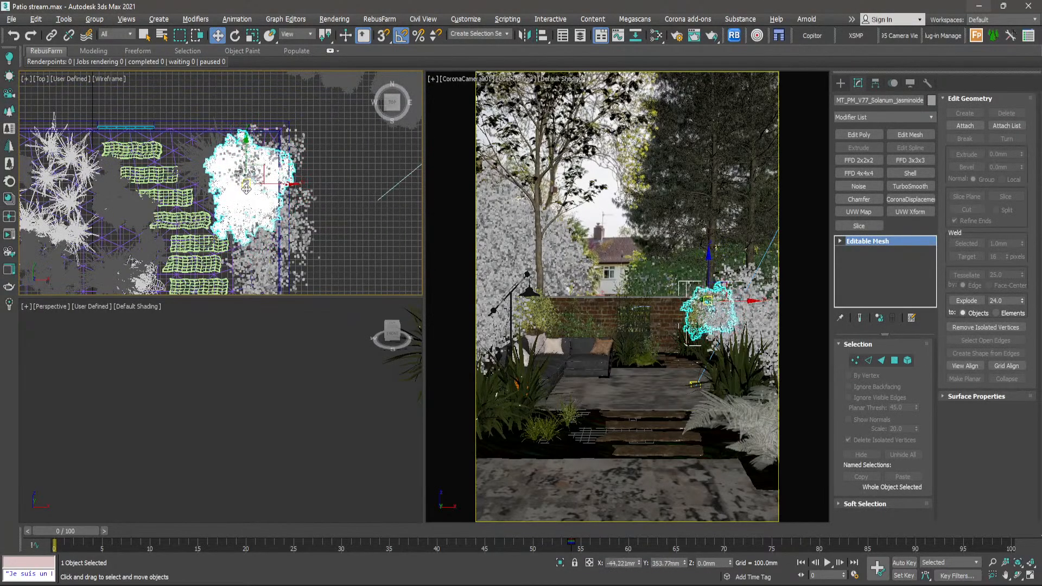
{"action": "left_click", "coordinate": [353, 183]}
- Select the spare Astelia plant outside the garden and inspect it in the Perspective view
{"action": "scroll", "coordinate": [302, 177], "scroll_direction": "down", "scroll_amount": 6}
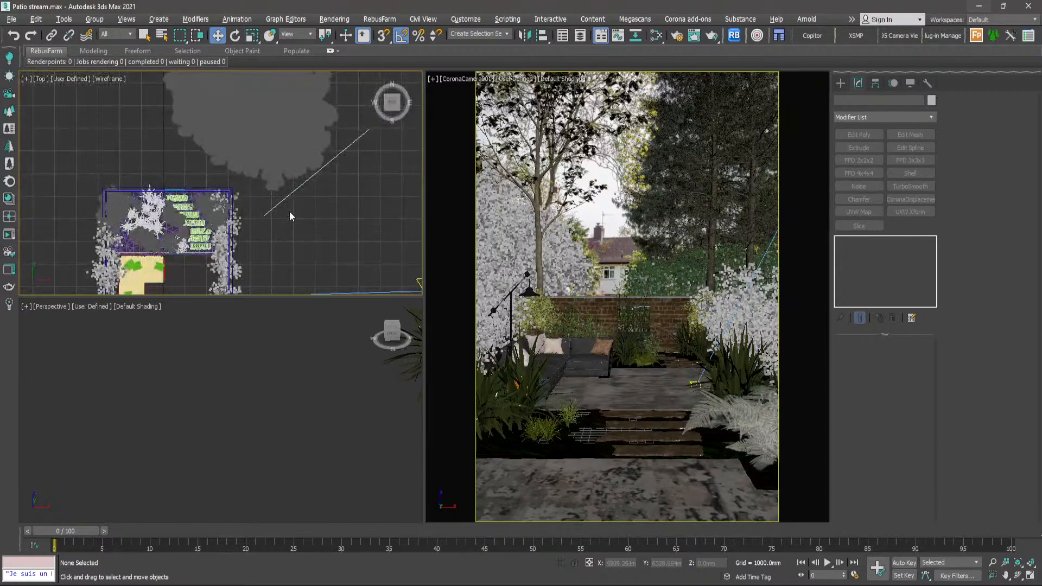
{"action": "middle_click_drag", "start_coordinate": [290, 211], "coordinate": [211, 188]}
{"action": "scroll", "coordinate": [312, 187], "scroll_direction": "down", "scroll_amount": 5}
{"action": "middle_click_drag", "start_coordinate": [341, 204], "coordinate": [330, 196]}
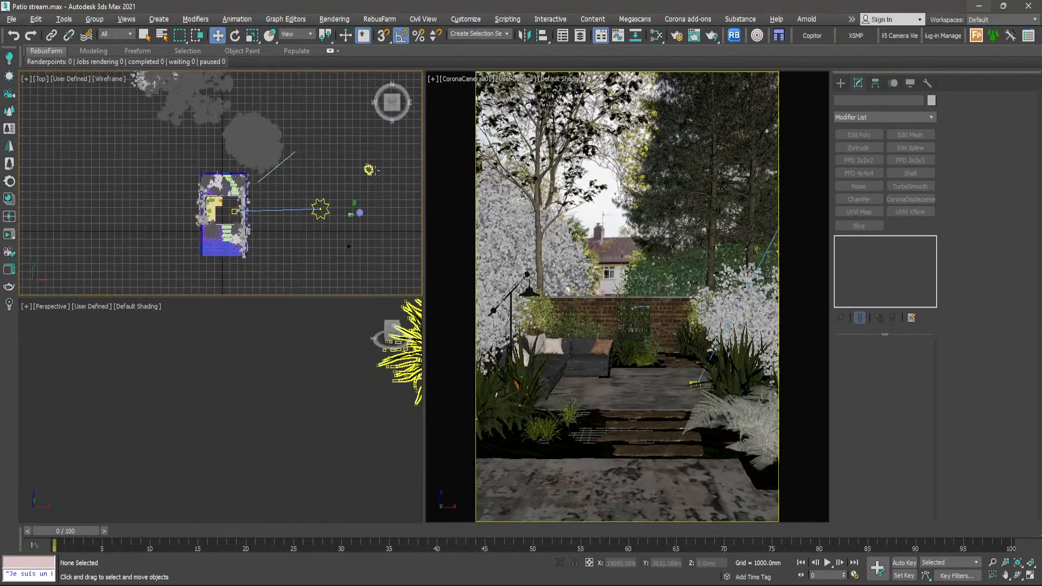
{"action": "scroll", "coordinate": [376, 170], "scroll_direction": "up", "scroll_amount": 9}
{"action": "left_click", "coordinate": [340, 165]}
{"action": "scroll", "coordinate": [336, 432], "scroll_direction": "down", "scroll_amount": 5}
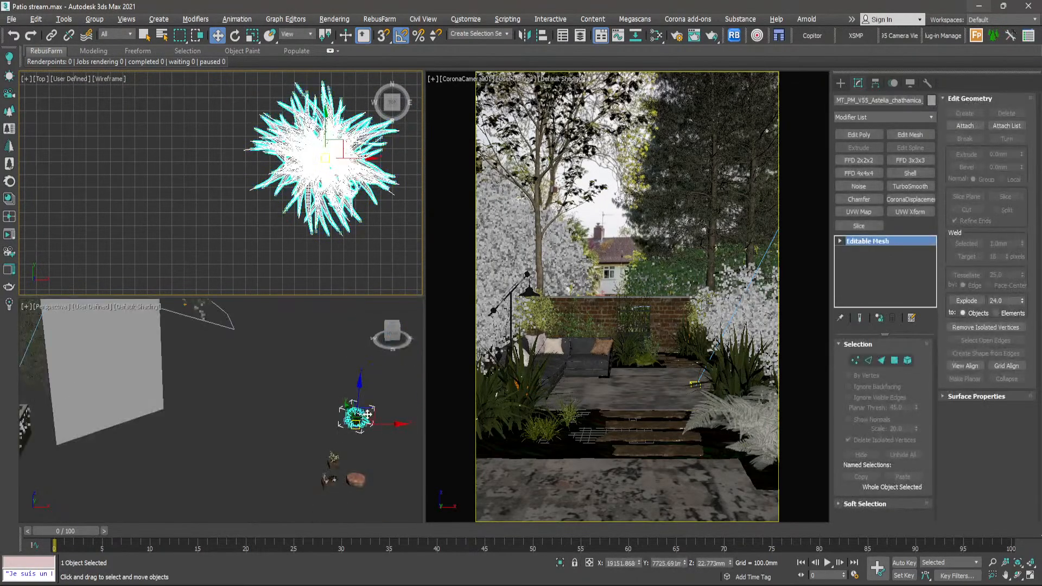
{"action": "scroll", "coordinate": [368, 414], "scroll_direction": "up", "scroll_amount": 6}
{"action": "scroll", "coordinate": [372, 180], "scroll_direction": "down", "scroll_amount": 8}
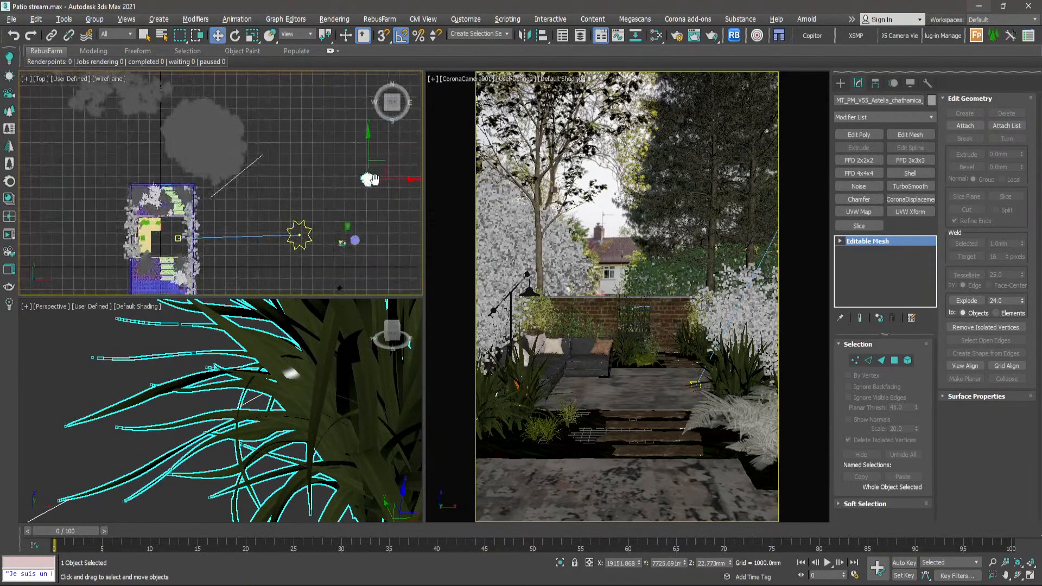
- Move the Astelia plant into the rear bed beside the stepping stones, near the back wall
{"action": "middle_click_drag", "start_coordinate": [371, 179], "coordinate": [384, 179]}
{"action": "left_click_drag", "start_coordinate": [384, 179], "coordinate": [196, 193]}
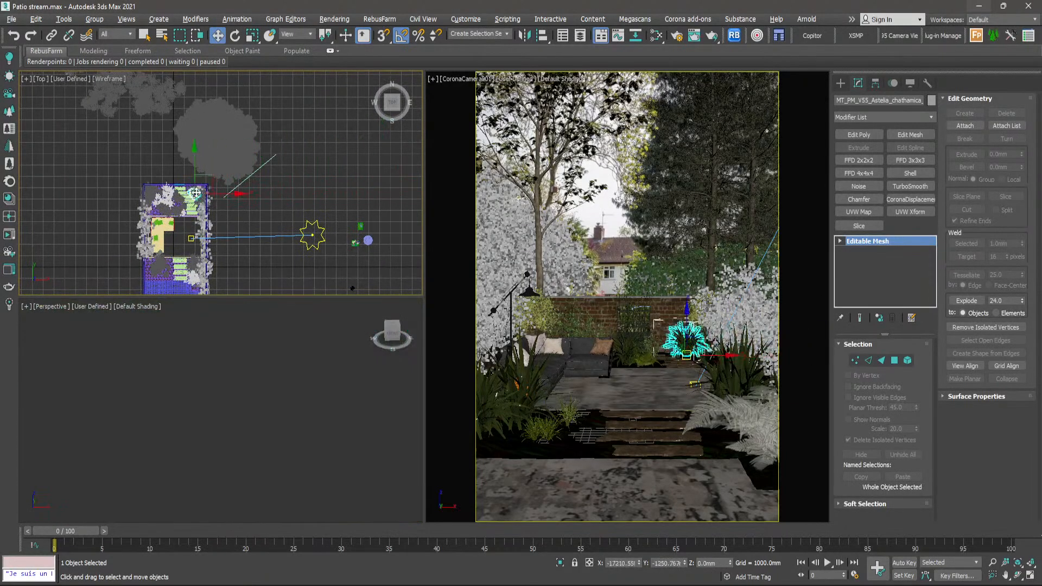
{"action": "scroll", "coordinate": [196, 193], "scroll_direction": "up", "scroll_amount": 8}
{"action": "middle_click_drag", "start_coordinate": [183, 212], "coordinate": [214, 208]}
{"action": "left_click_drag", "start_coordinate": [208, 208], "coordinate": [166, 172]}
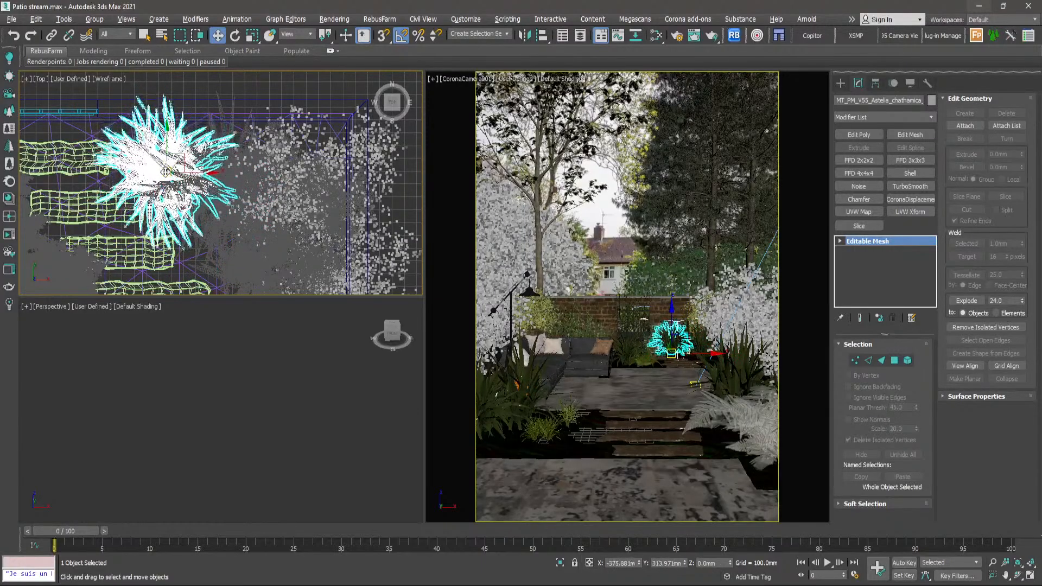
- Delete the Astelia plant from the rear bed beside the stepping stones
{"action": "key", "text": "Delete"}
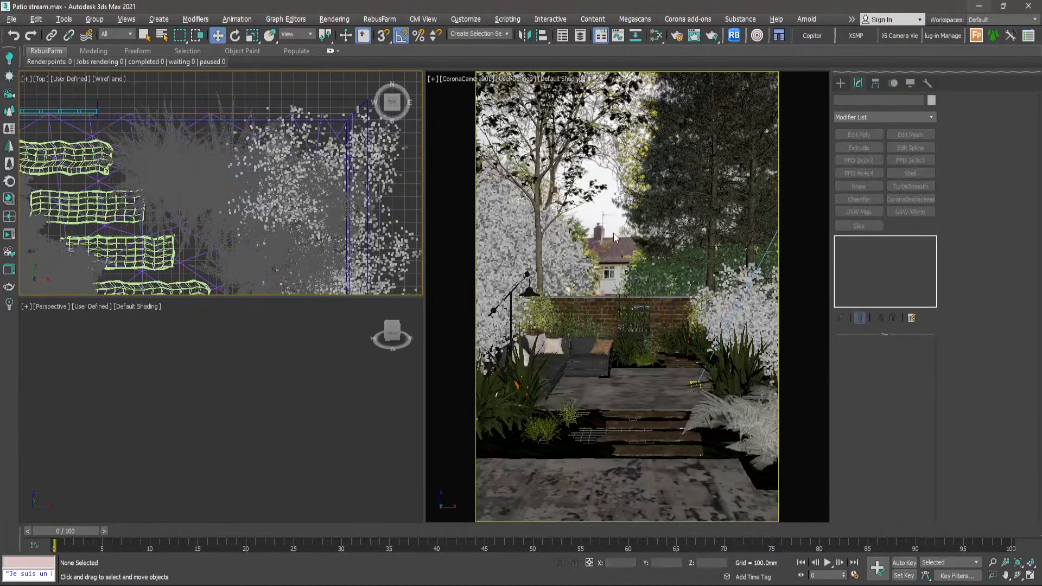
{"action": "scroll", "coordinate": [298, 174], "scroll_direction": "down", "scroll_amount": 8}
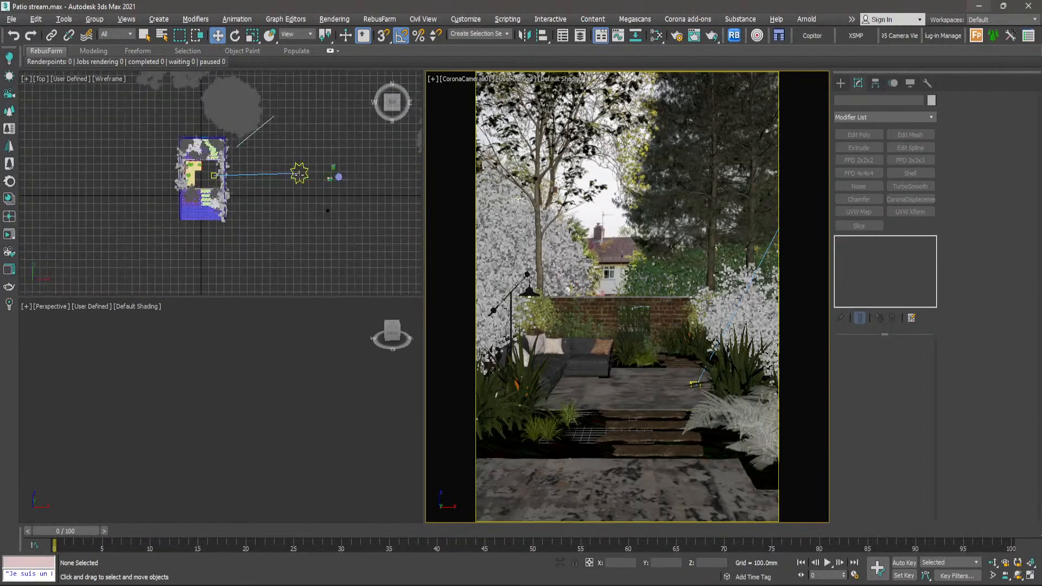
{"action": "scroll", "coordinate": [342, 187], "scroll_direction": "up", "scroll_amount": 4}
{"action": "scroll", "coordinate": [323, 230], "scroll_direction": "up", "scroll_amount": 5}
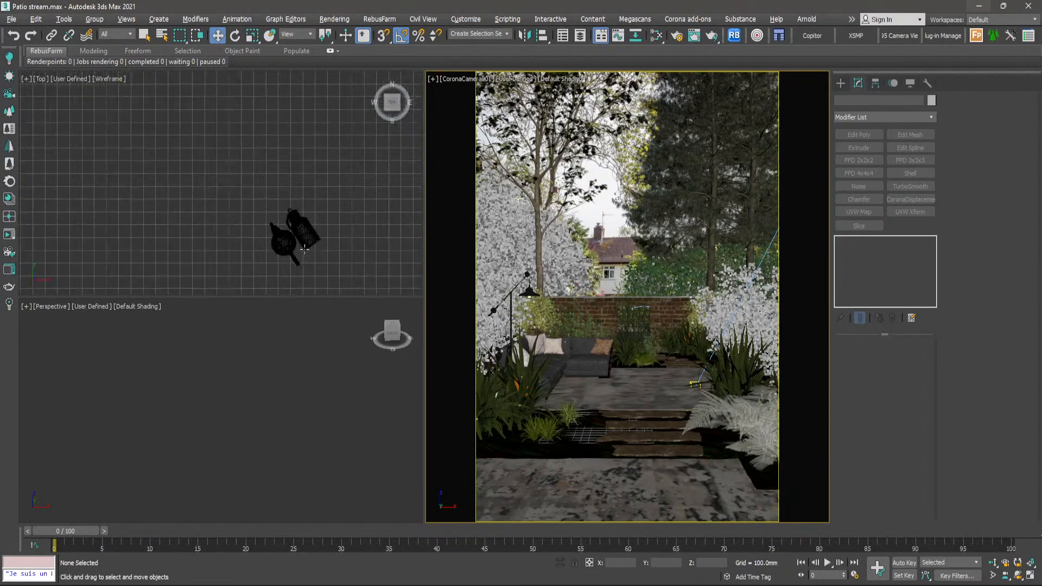
{"action": "scroll", "coordinate": [321, 225], "scroll_direction": "down", "scroll_amount": 4}
{"action": "scroll", "coordinate": [298, 208], "scroll_direction": "down", "scroll_amount": 6}
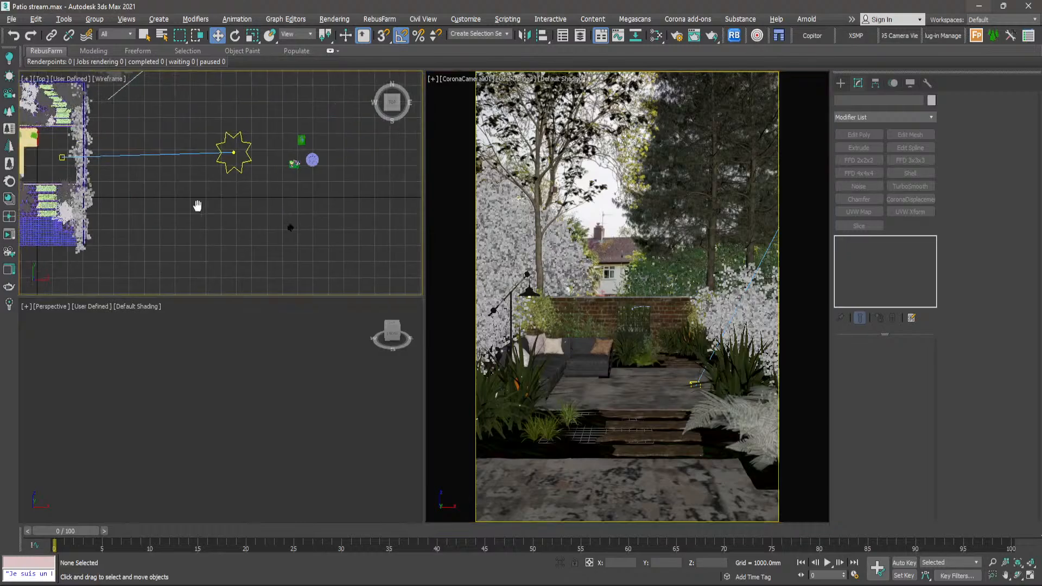
{"action": "middle_click_drag", "start_coordinate": [197, 205], "coordinate": [312, 239]}
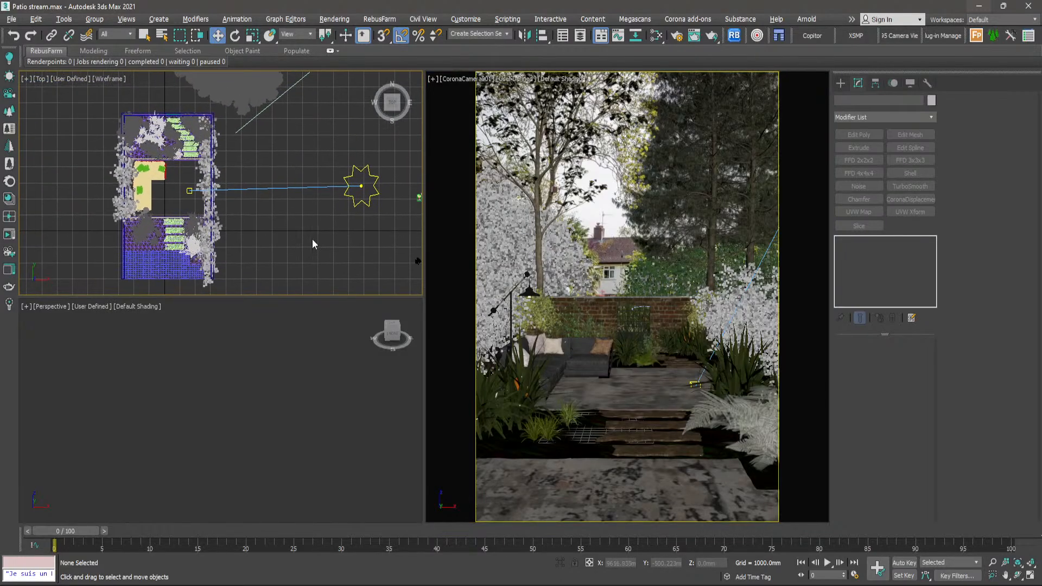
- Examine the planted beds around the sofa and stepping stones, and the area outside the garden, in the Top view
{"action": "scroll", "coordinate": [156, 159], "scroll_direction": "up", "scroll_amount": 8}
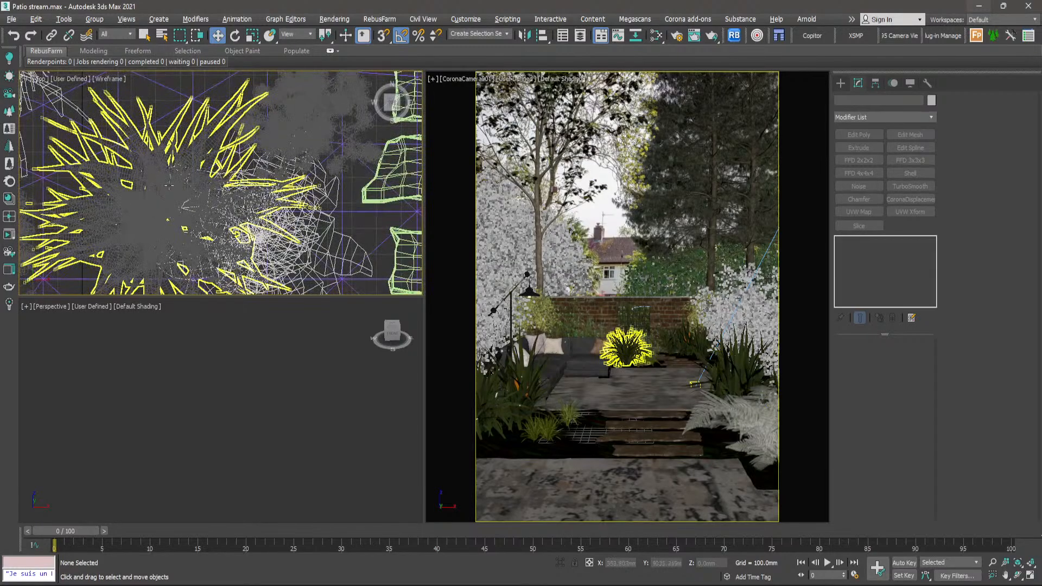
{"action": "scroll", "coordinate": [171, 172], "scroll_direction": "down", "scroll_amount": 6}
{"action": "scroll", "coordinate": [175, 143], "scroll_direction": "up", "scroll_amount": 6}
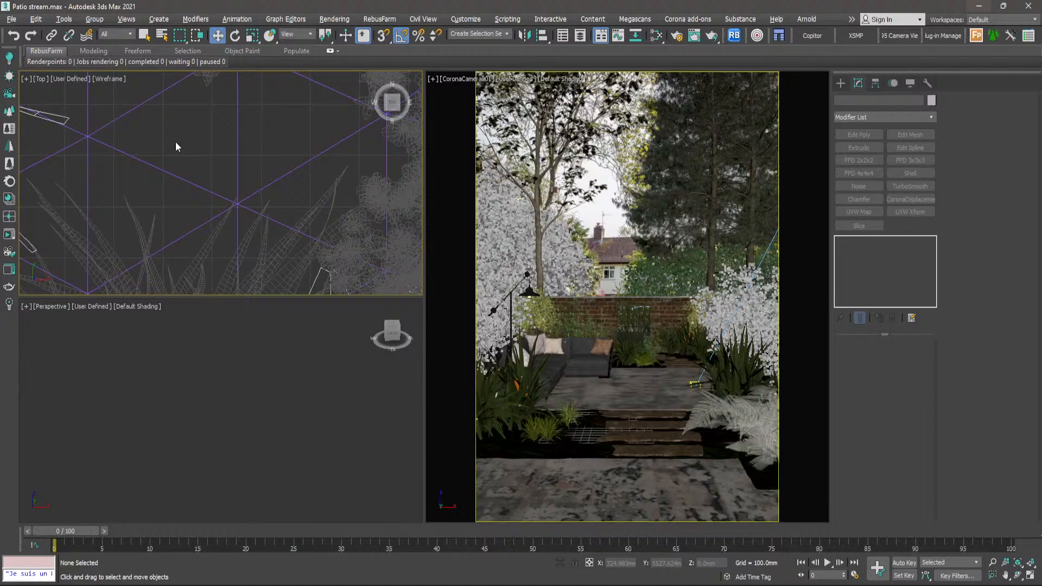
{"action": "scroll", "coordinate": [175, 142], "scroll_direction": "down", "scroll_amount": 5}
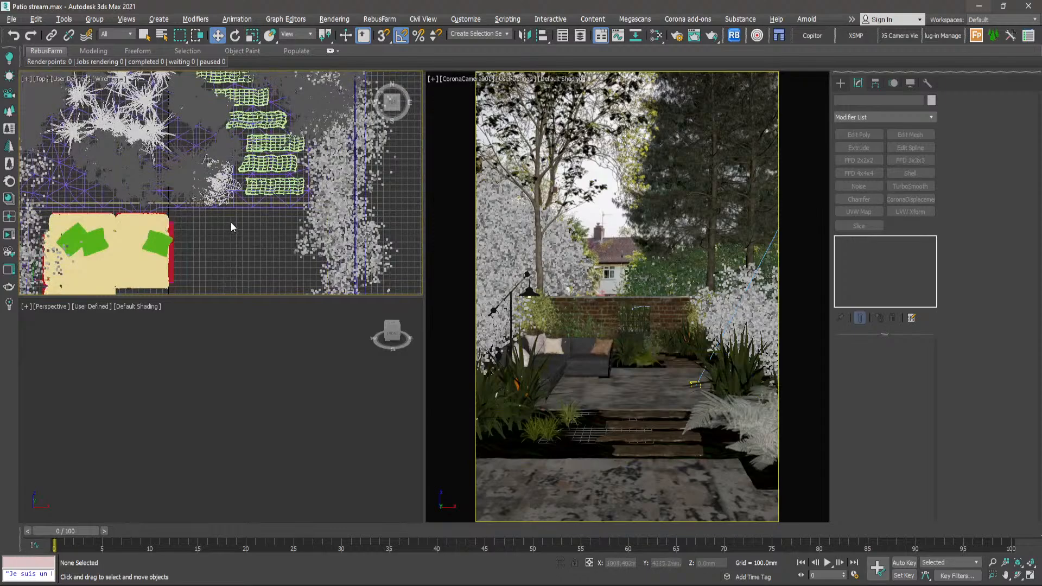
{"action": "scroll", "coordinate": [239, 213], "scroll_direction": "down", "scroll_amount": 10}
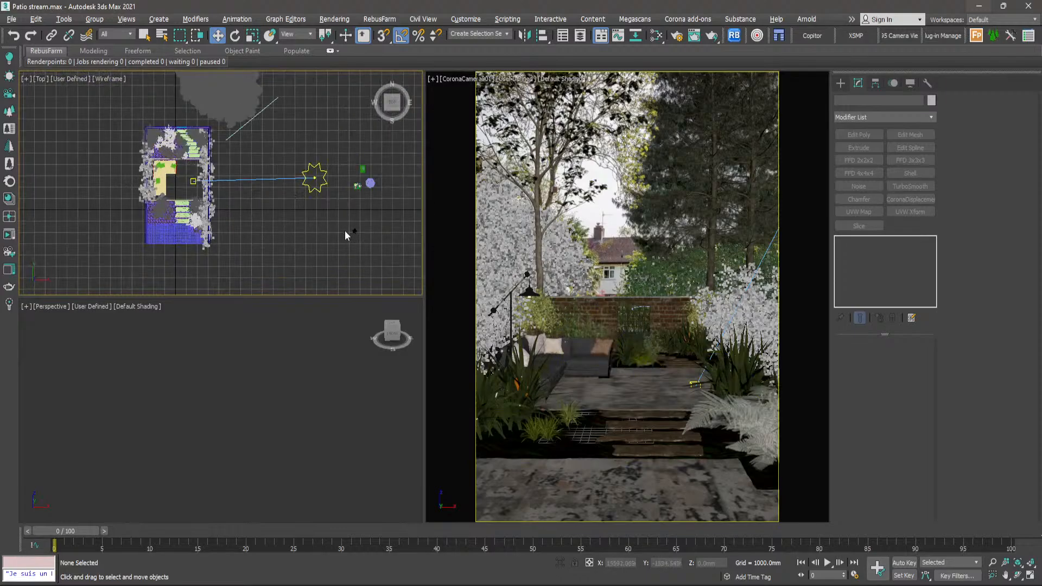
{"action": "scroll", "coordinate": [344, 230], "scroll_direction": "down", "scroll_amount": 2}
{"action": "middle_click_drag", "start_coordinate": [344, 230], "coordinate": [291, 218]}
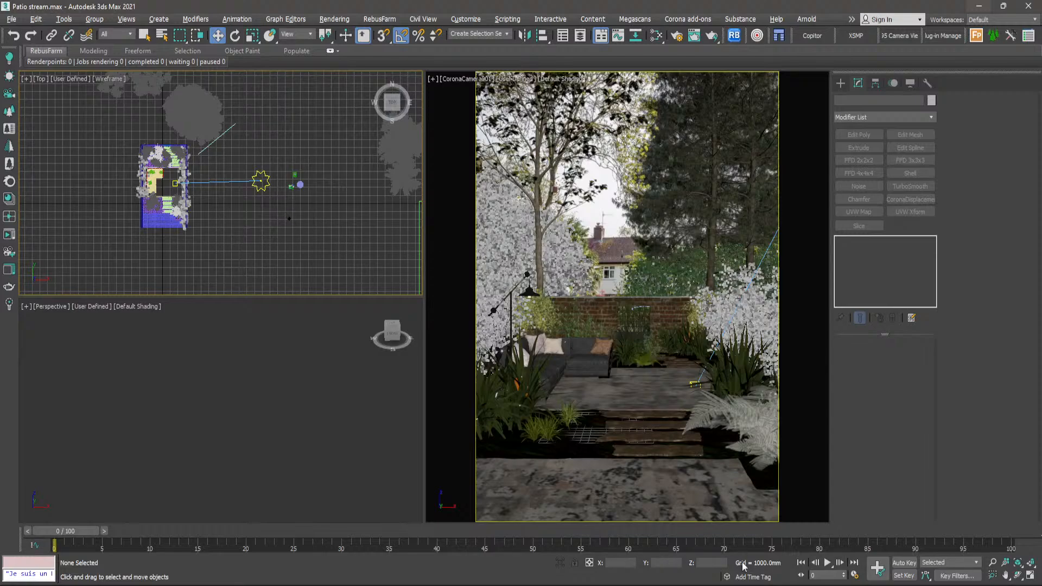
- Switch to the Photos app, show closeup.jpg, and examine the grass tufts and small ground plants up close
{"action": "key", "text": "alt+Tab"}
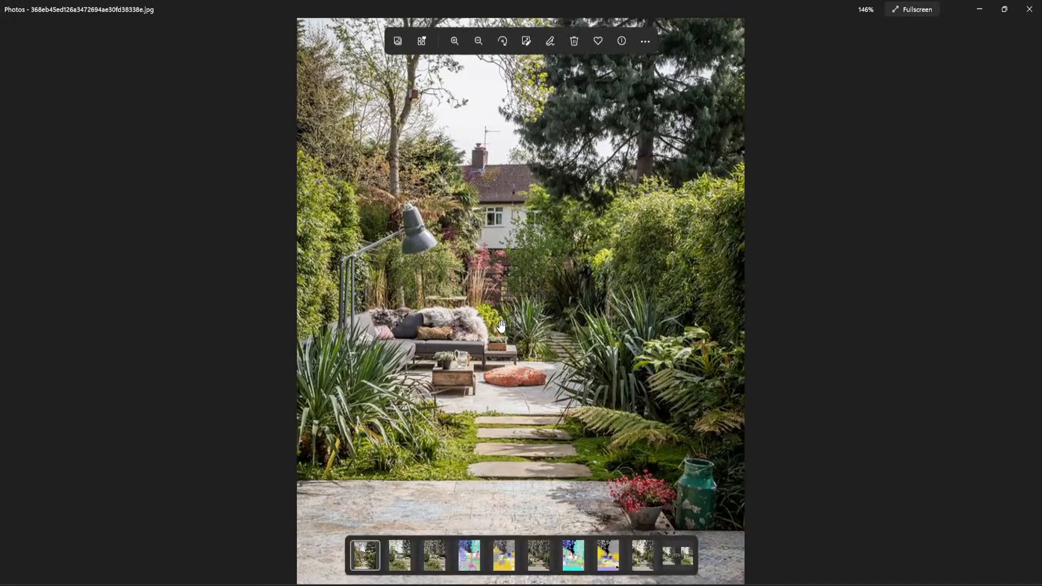
{"action": "key", "text": "Right"}
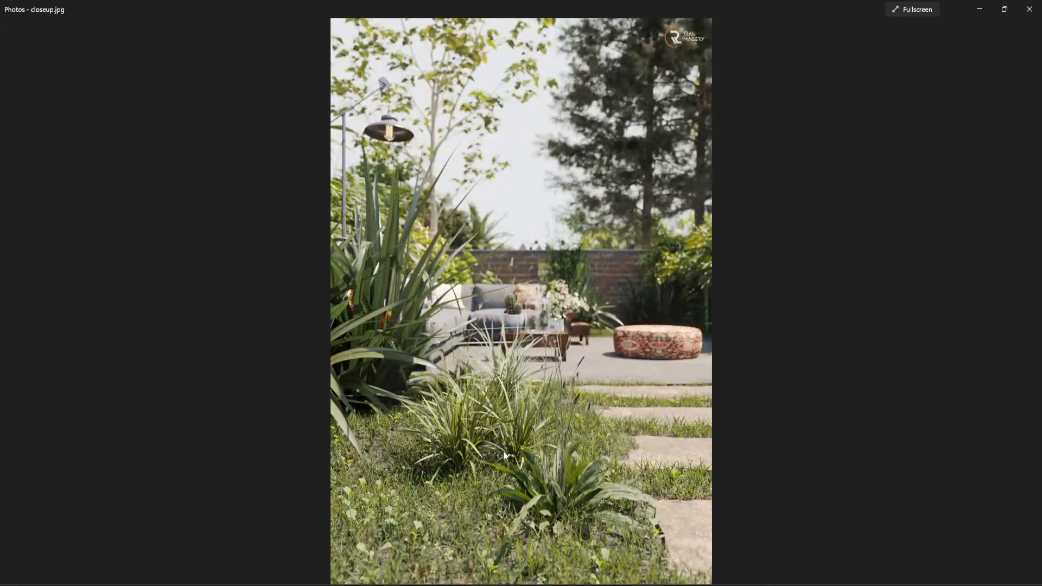
{"action": "scroll", "coordinate": [498, 479], "scroll_direction": "up", "scroll_amount": 2}
{"action": "scroll", "coordinate": [445, 505], "scroll_direction": "down", "scroll_amount": 1}
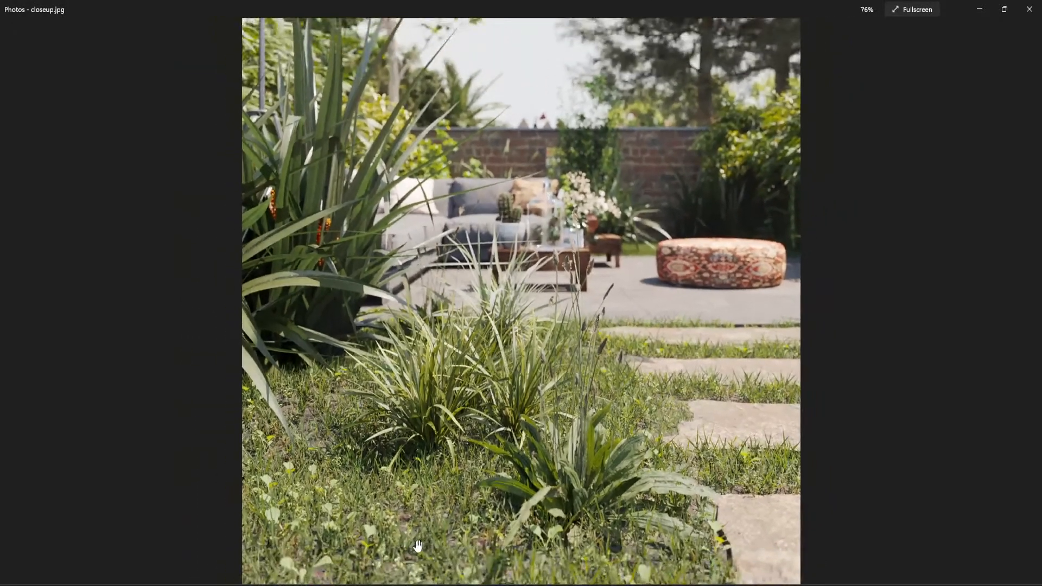
{"action": "scroll", "coordinate": [392, 529], "scroll_direction": "up", "scroll_amount": 3}
{"action": "scroll", "coordinate": [393, 529], "scroll_direction": "up", "scroll_amount": 1}
{"action": "scroll", "coordinate": [364, 472], "scroll_direction": "up", "scroll_amount": 1}
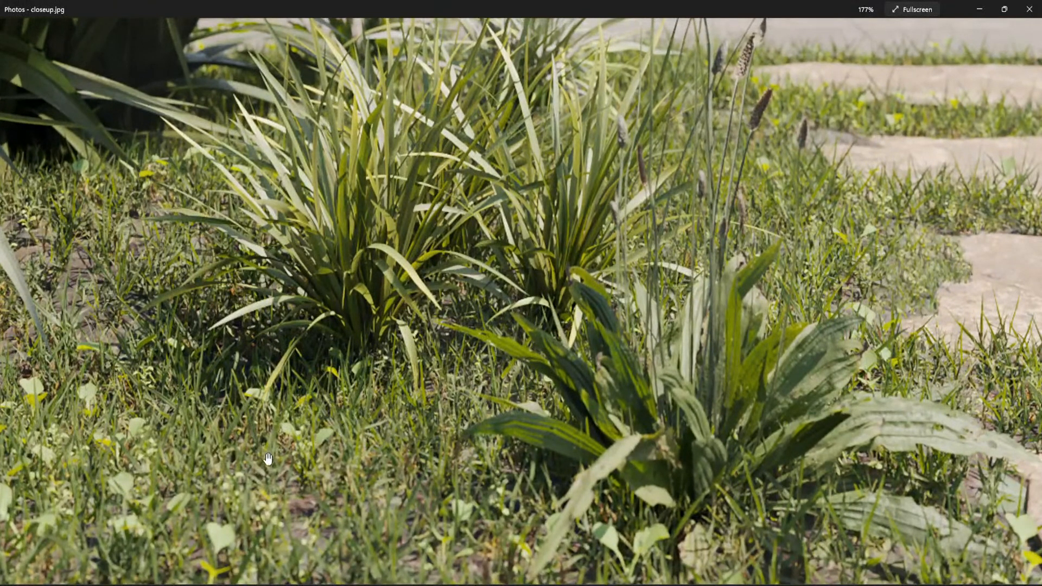
{"action": "scroll", "coordinate": [296, 458], "scroll_direction": "up", "scroll_amount": 4}
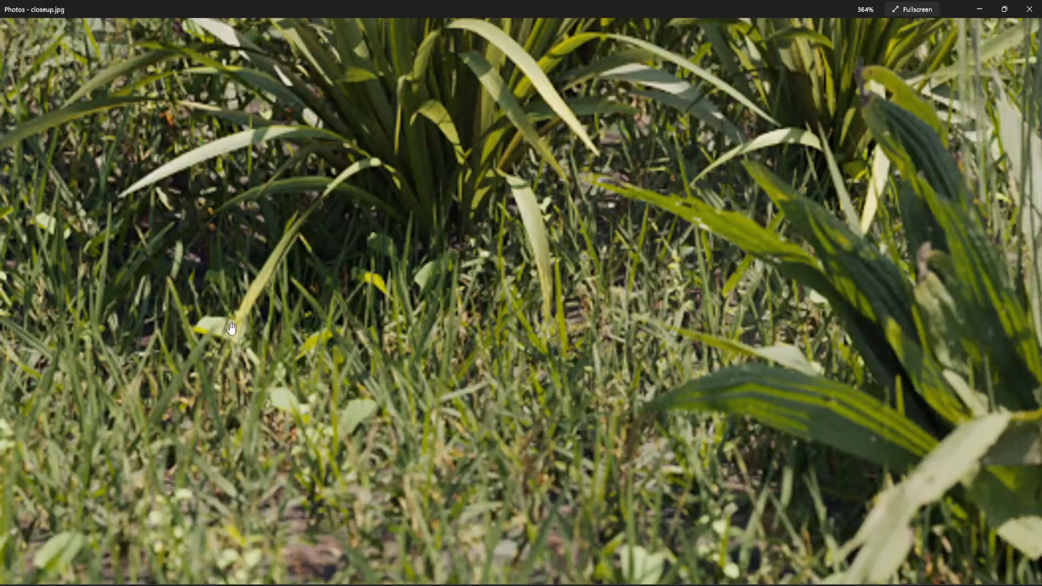
- Compare the foreground lawn weeds with the wider planting in closeup.jpg, and return to 3ds Max
{"action": "scroll", "coordinate": [391, 296], "scroll_direction": "down", "scroll_amount": 5}
{"action": "scroll", "coordinate": [391, 296], "scroll_direction": "down", "scroll_amount": 3}
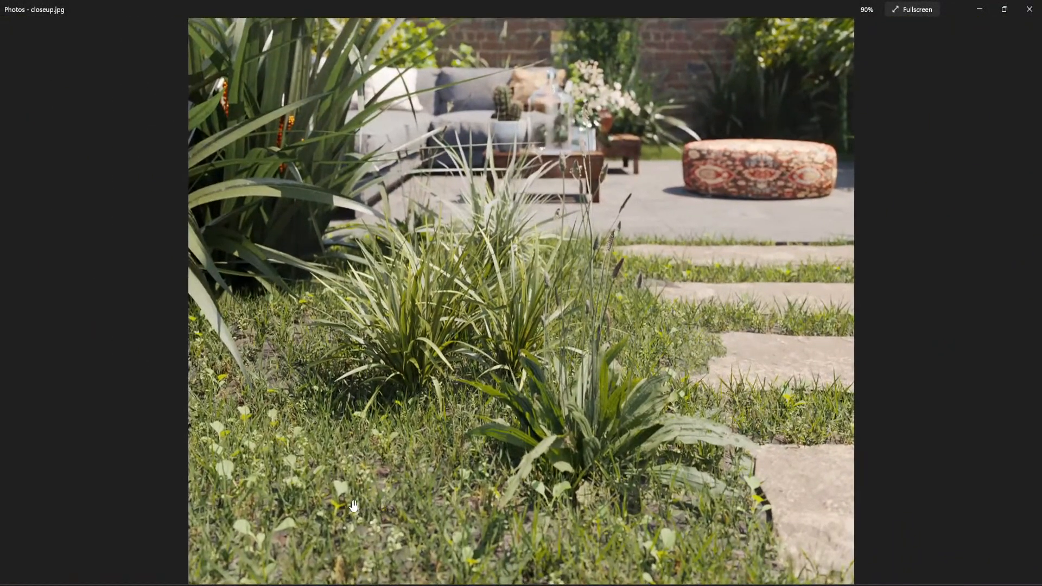
{"action": "scroll", "coordinate": [310, 507], "scroll_direction": "up", "scroll_amount": 2}
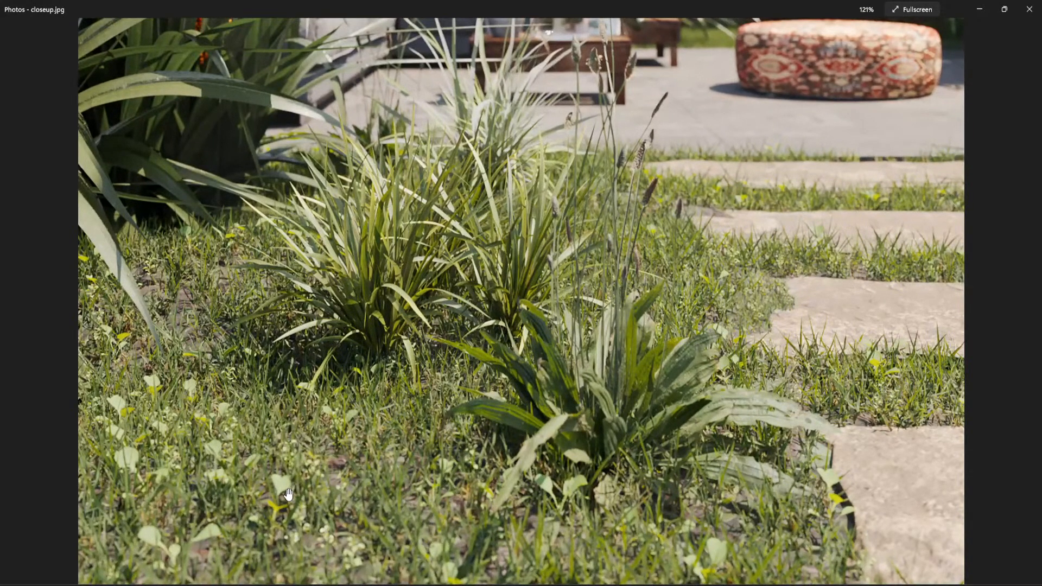
{"action": "scroll", "coordinate": [288, 494], "scroll_direction": "down", "scroll_amount": 3}
{"action": "scroll", "coordinate": [524, 461], "scroll_direction": "up", "scroll_amount": 3}
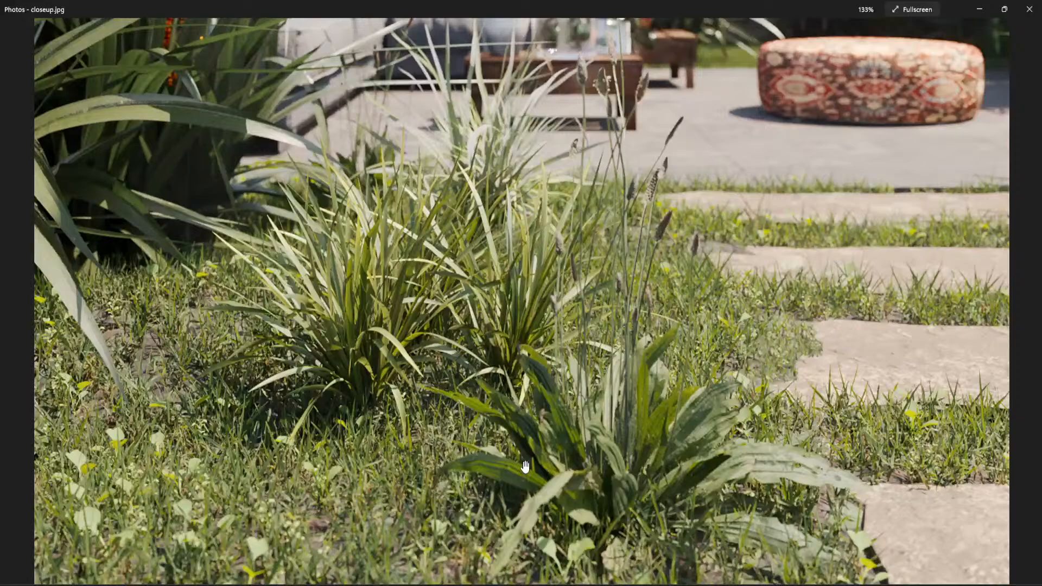
{"action": "scroll", "coordinate": [526, 373], "scroll_direction": "down", "scroll_amount": 4}
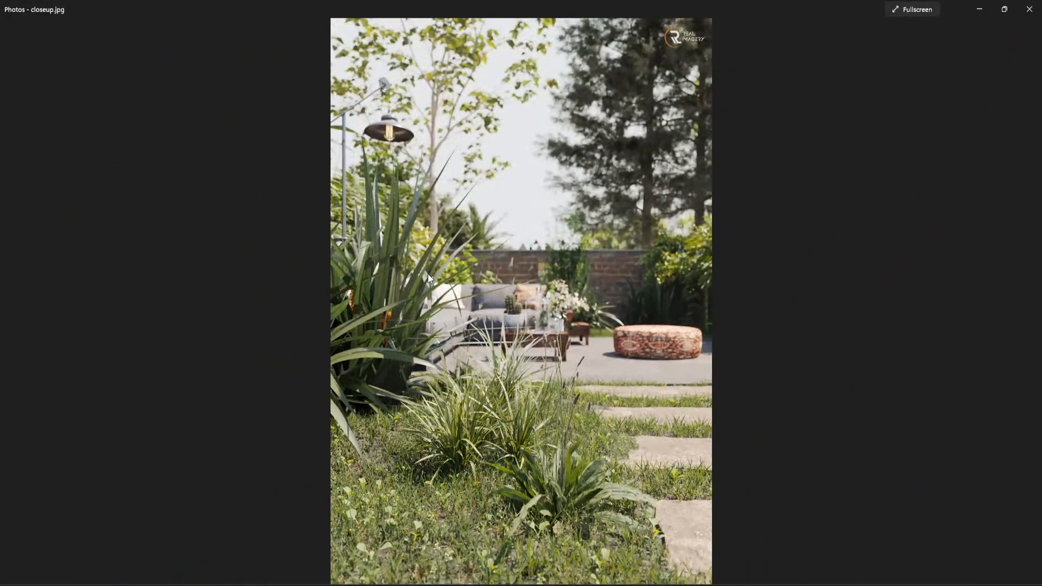
{"action": "scroll", "coordinate": [263, 489], "scroll_direction": "up", "scroll_amount": 3}
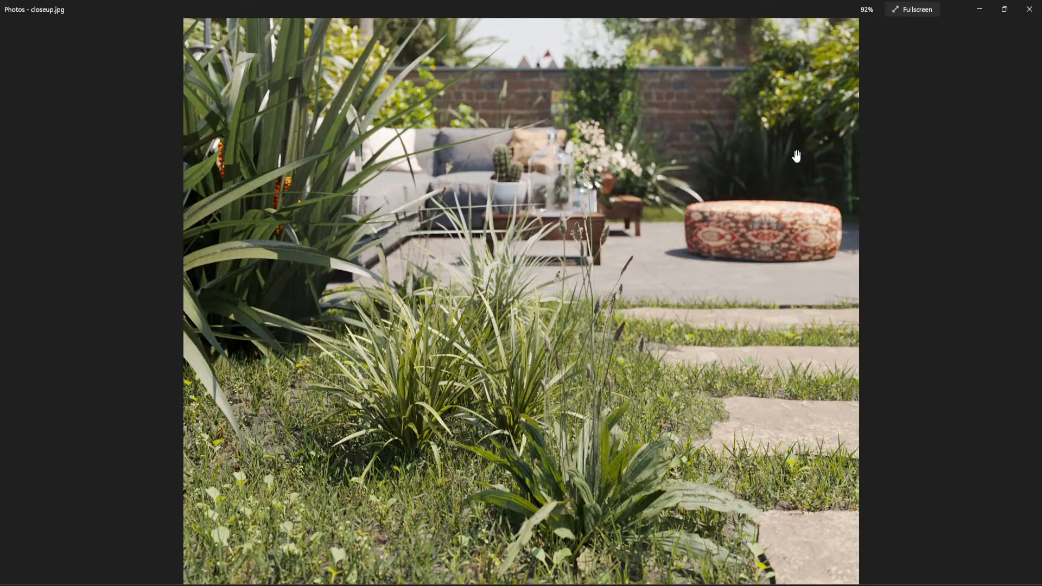
{"action": "left_click", "coordinate": [978, 9]}
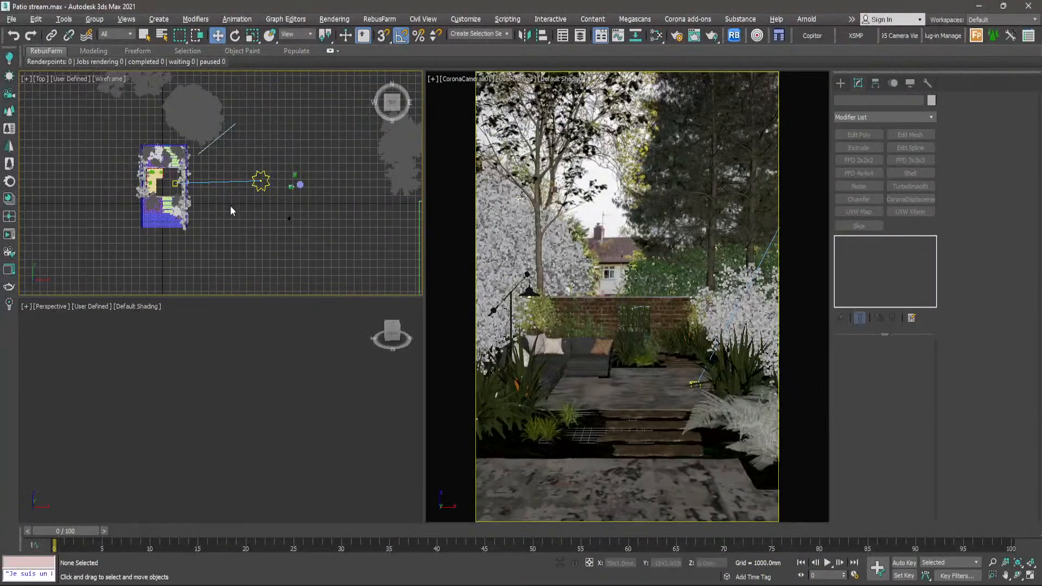
- Search the Top view outside the garden for the spare small ground plants
{"action": "scroll", "coordinate": [288, 184], "scroll_direction": "up", "scroll_amount": 4}
{"action": "scroll", "coordinate": [290, 187], "scroll_direction": "up", "scroll_amount": 3}
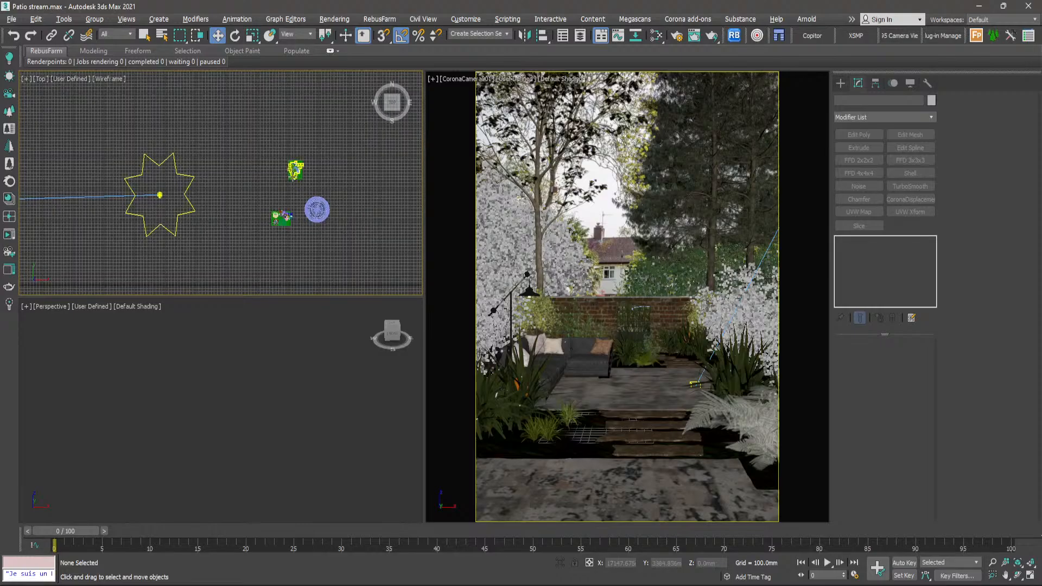
{"action": "scroll", "coordinate": [282, 217], "scroll_direction": "down", "scroll_amount": 3}
{"action": "middle_click_drag", "start_coordinate": [274, 234], "coordinate": [327, 185]}
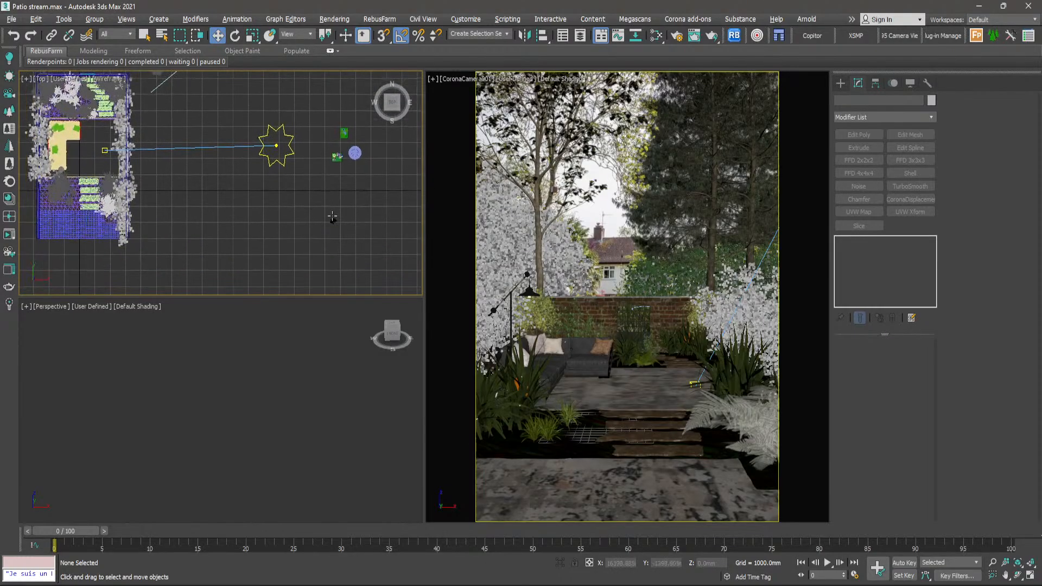
{"action": "scroll", "coordinate": [329, 214], "scroll_direction": "up", "scroll_amount": 4}
{"action": "scroll", "coordinate": [329, 222], "scroll_direction": "down", "scroll_amount": 6}
{"action": "scroll", "coordinate": [245, 209], "scroll_direction": "down", "scroll_amount": 2}
{"action": "middle_click_drag", "start_coordinate": [341, 224], "coordinate": [313, 193]}
{"action": "scroll", "coordinate": [298, 211], "scroll_direction": "down", "scroll_amount": 3}
{"action": "scroll", "coordinate": [330, 239], "scroll_direction": "up", "scroll_amount": 8}
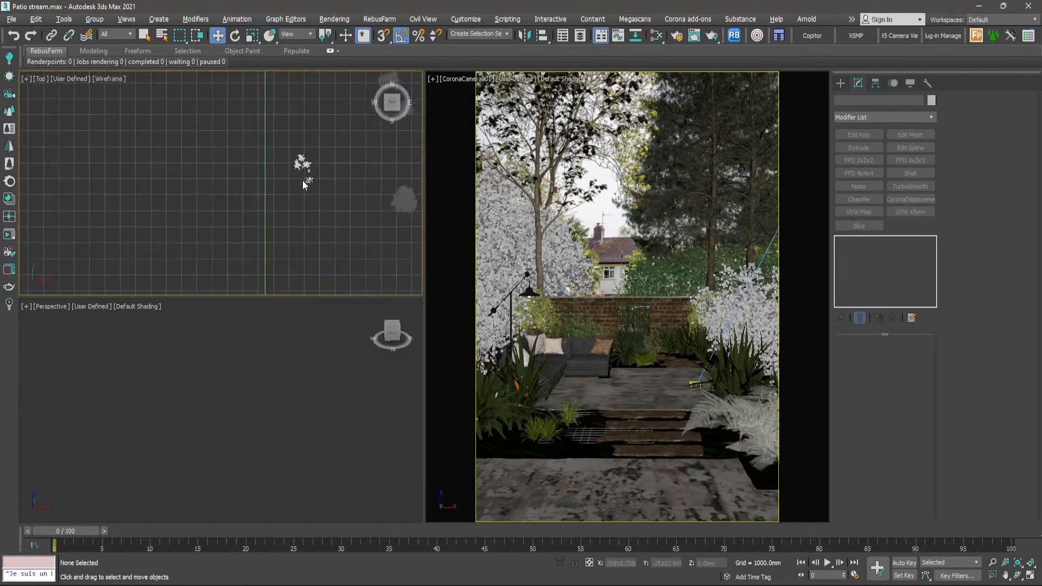
- Select the cluster of small spare plants, frame it in the Perspective view, and clear the selection
{"action": "left_click_drag", "start_coordinate": [380, 210], "coordinate": [304, 276]}
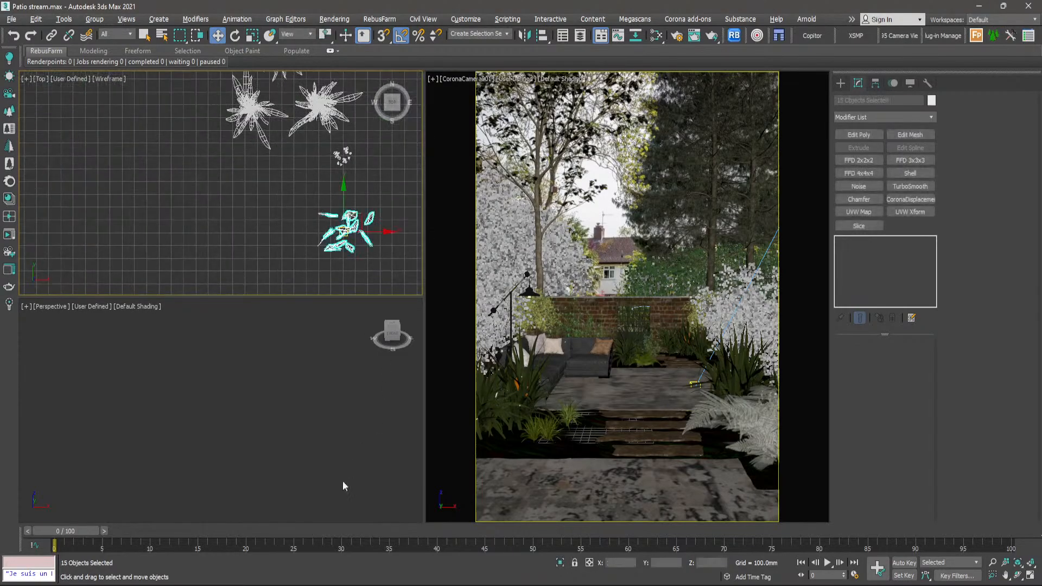
{"action": "middle_click", "coordinate": [277, 387]}
{"action": "key", "text": "z"}
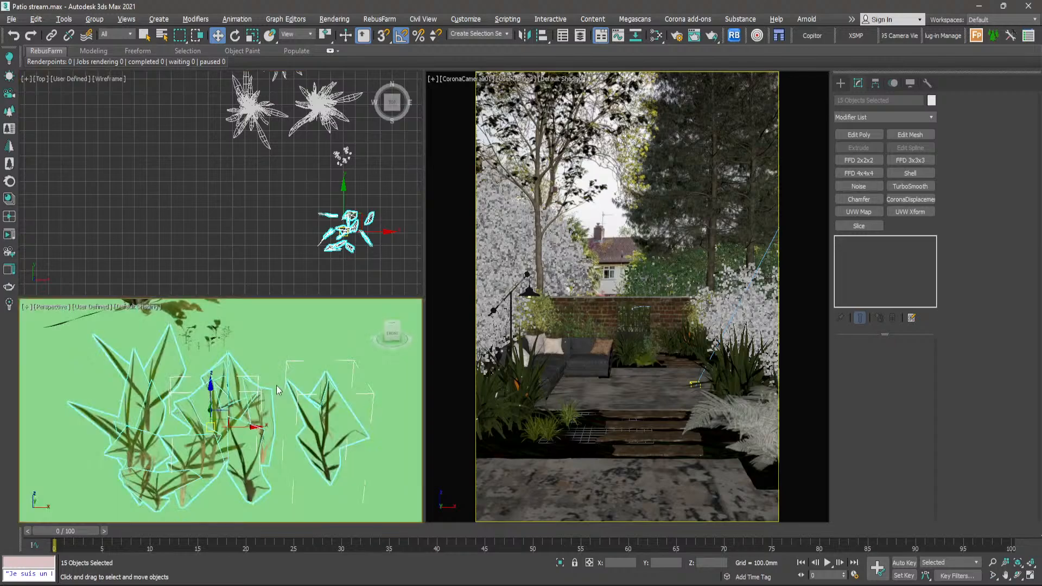
{"action": "scroll", "coordinate": [289, 383], "scroll_direction": "down", "scroll_amount": 5}
{"action": "left_click", "coordinate": [249, 267]}
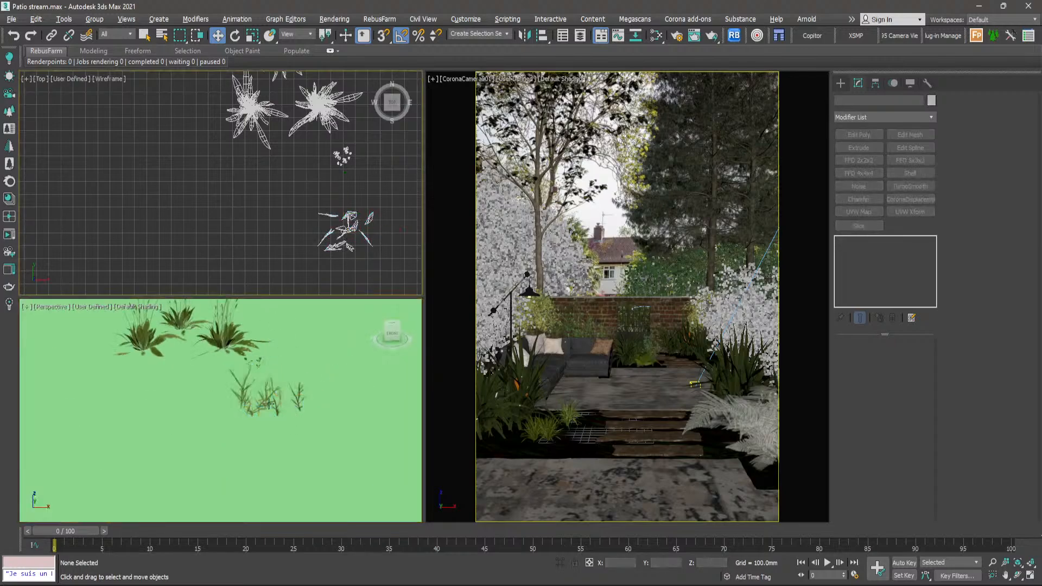
{"action": "mouse_move", "coordinate": [295, 418]}
{"action": "middle_mouse_down"}
{"action": "mouse_move", "coordinate": [310, 426]}
{"action": "mouse_move", "coordinate": [265, 426]}
{"action": "mouse_move", "coordinate": [292, 418]}
{"action": "middle_mouse_up"}
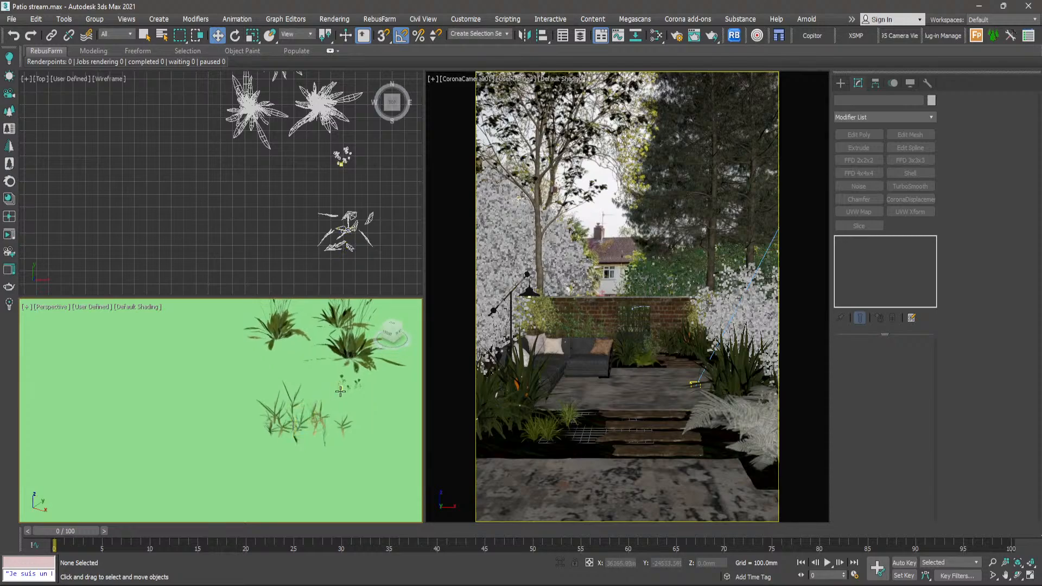
- Inspect the small spare ground plants up close in the Perspective view, selecting Object013 and Object004 in turn
{"action": "scroll", "coordinate": [349, 390], "scroll_direction": "up", "scroll_amount": 8}
{"action": "scroll", "coordinate": [348, 390], "scroll_direction": "down", "scroll_amount": 6}
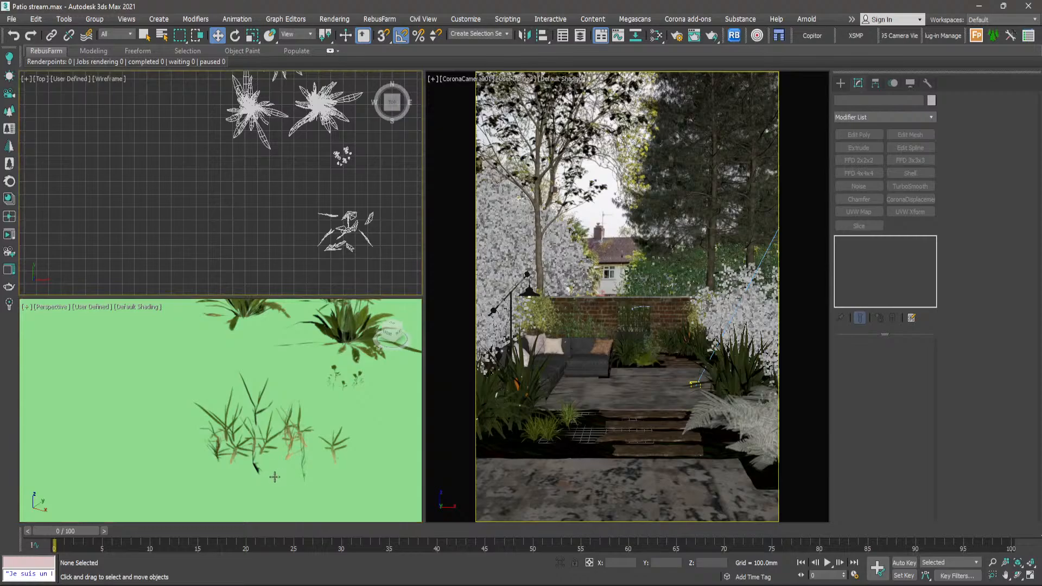
{"action": "scroll", "coordinate": [263, 448], "scroll_direction": "up", "scroll_amount": 5}
{"action": "scroll", "coordinate": [263, 449], "scroll_direction": "down", "scroll_amount": 3}
{"action": "left_click", "coordinate": [269, 418]}
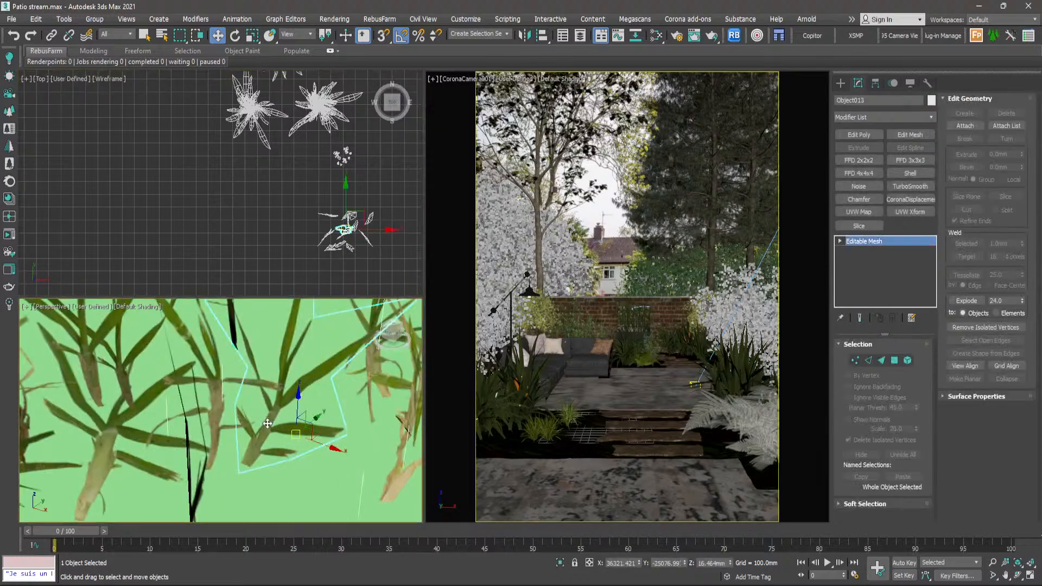
{"action": "scroll", "coordinate": [239, 416], "scroll_direction": "down", "scroll_amount": 3}
{"action": "left_click", "coordinate": [239, 416]}
{"action": "scroll", "coordinate": [239, 416], "scroll_direction": "up", "scroll_amount": 8}
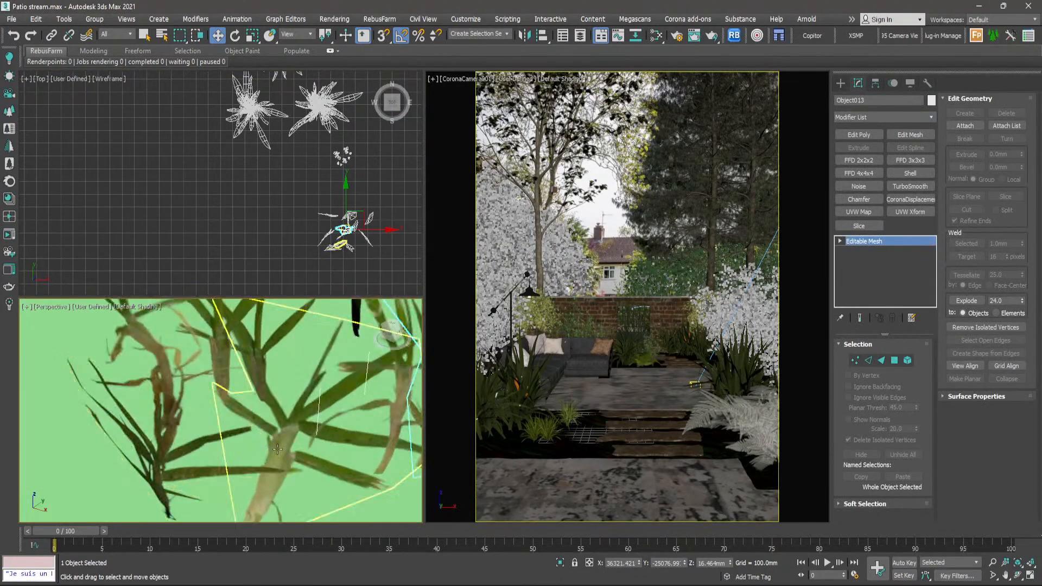
{"action": "scroll", "coordinate": [294, 441], "scroll_direction": "down", "scroll_amount": 7}
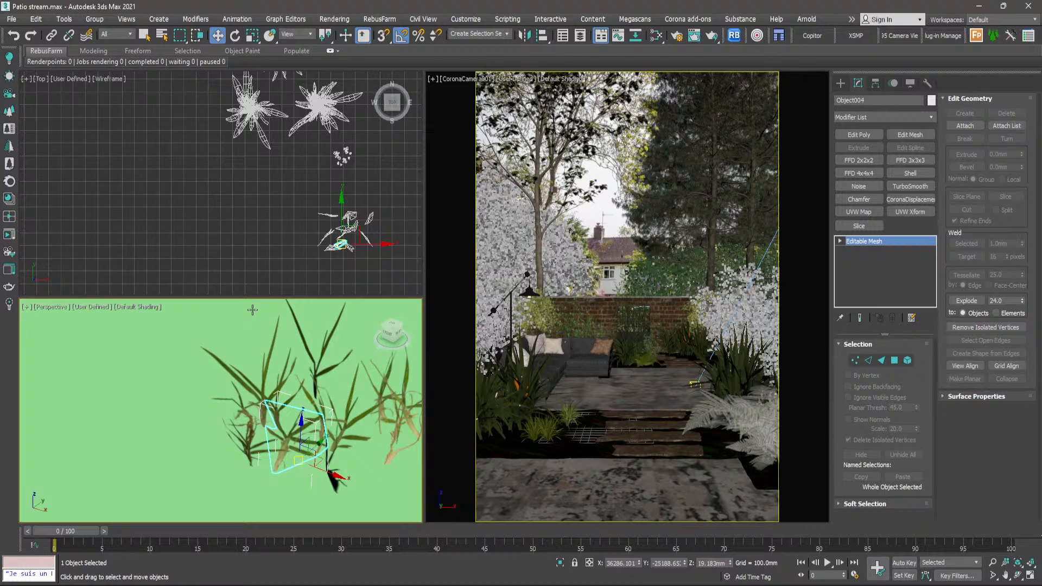
- Switch to Quixel Bridge and show the purchased assets
{"action": "key", "text": "m"}
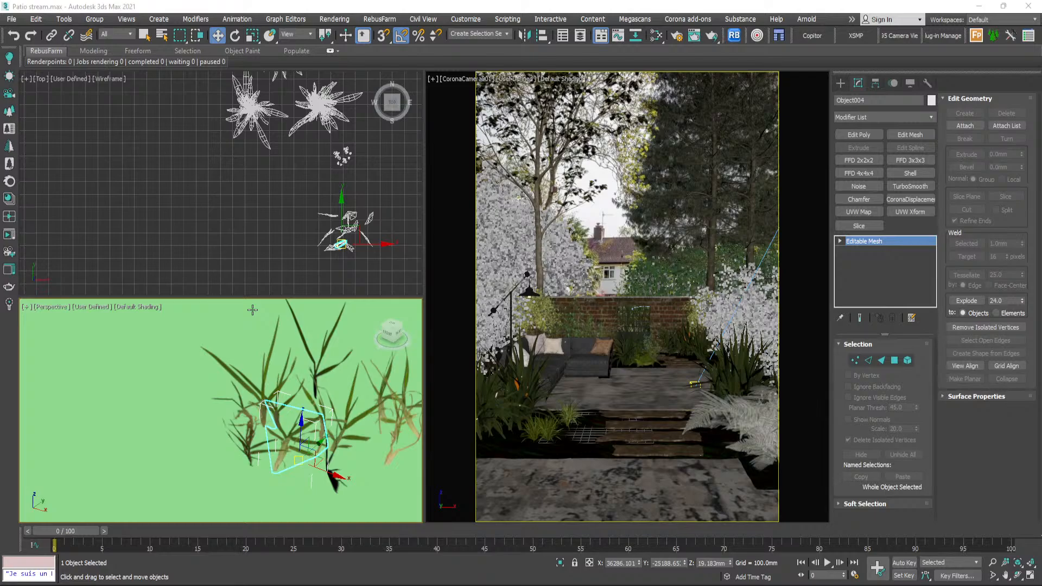
{"action": "key", "text": "m"}
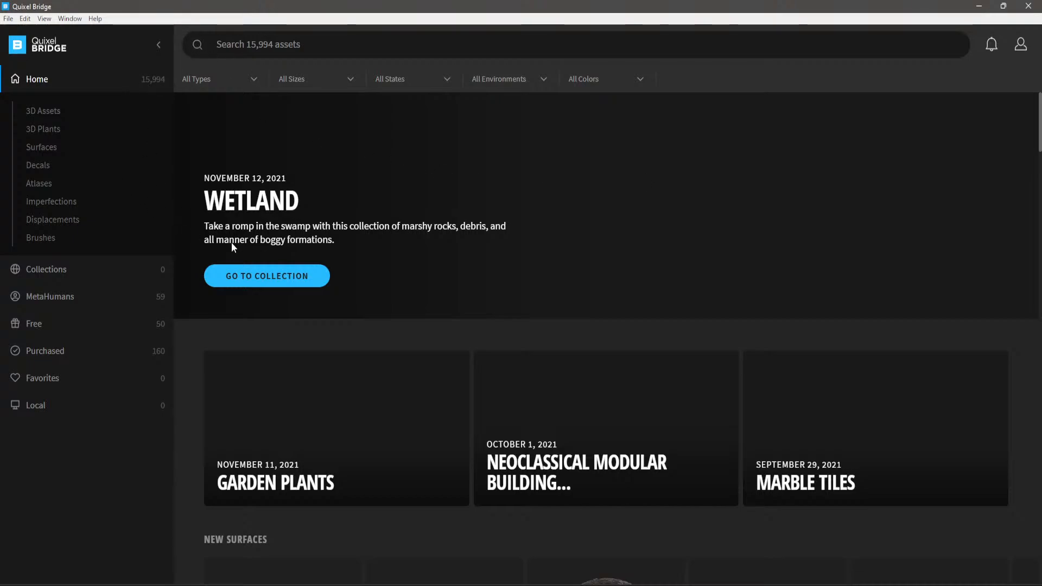
{"action": "left_click", "coordinate": [51, 352]}
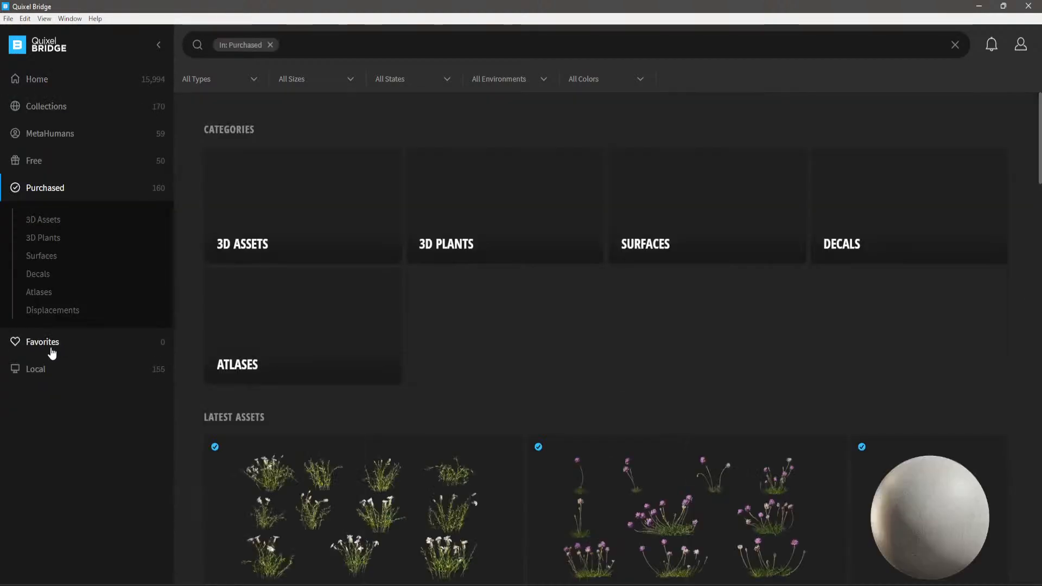
- Browse the purchased assets and list the Grass category of the 3D Plants
{"action": "scroll", "coordinate": [442, 433], "scroll_direction": "down", "scroll_amount": 10}
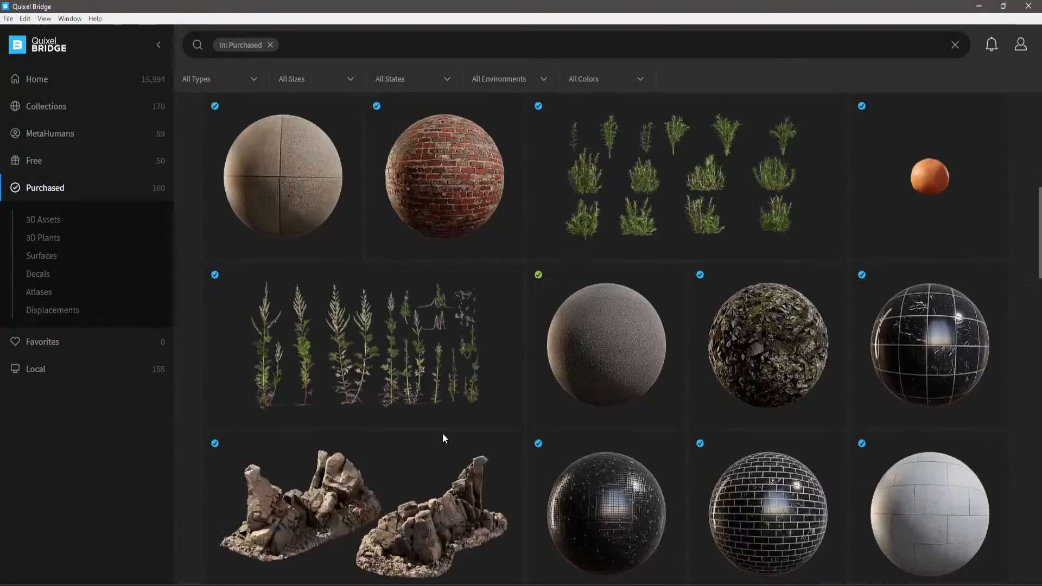
{"action": "scroll", "coordinate": [443, 439], "scroll_direction": "down", "scroll_amount": 5}
{"action": "scroll", "coordinate": [445, 430], "scroll_direction": "down", "scroll_amount": 7}
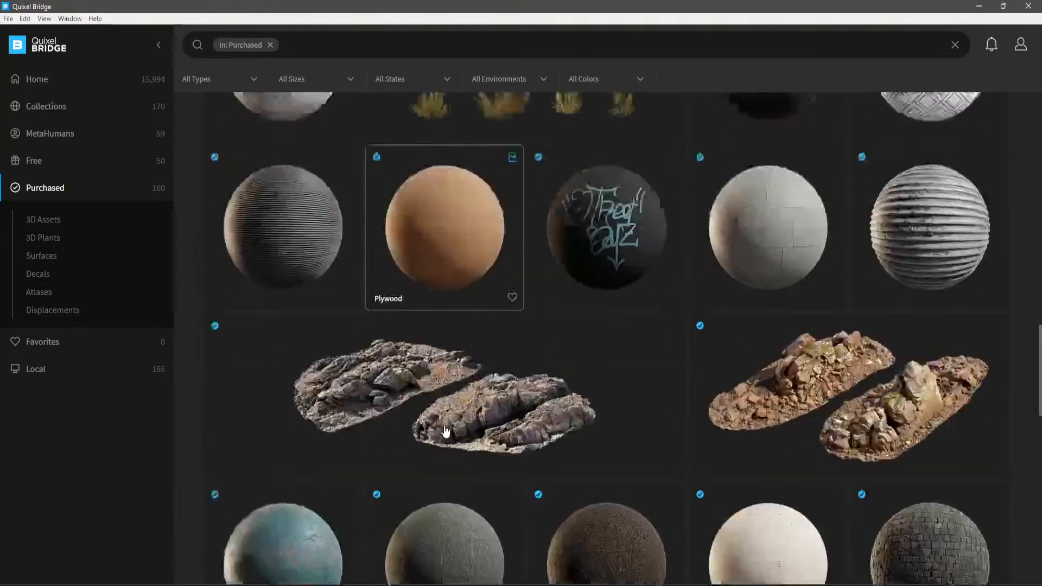
{"action": "scroll", "coordinate": [447, 428], "scroll_direction": "up", "scroll_amount": 13}
{"action": "scroll", "coordinate": [447, 426], "scroll_direction": "up", "scroll_amount": 10}
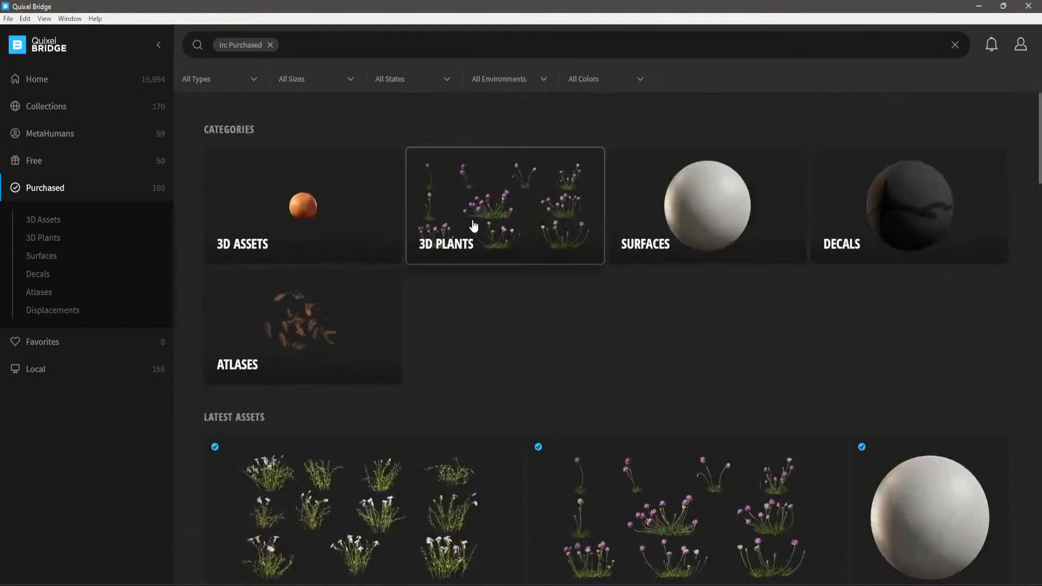
{"action": "left_click", "coordinate": [473, 225]}
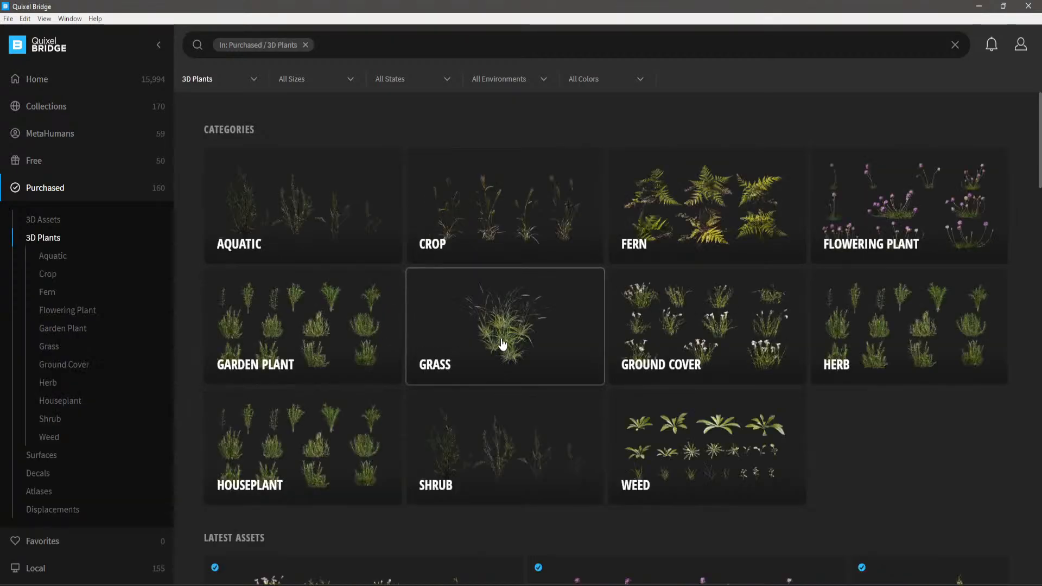
{"action": "left_click", "coordinate": [502, 340]}
{"action": "scroll", "coordinate": [500, 339], "scroll_direction": "down", "scroll_amount": 4}
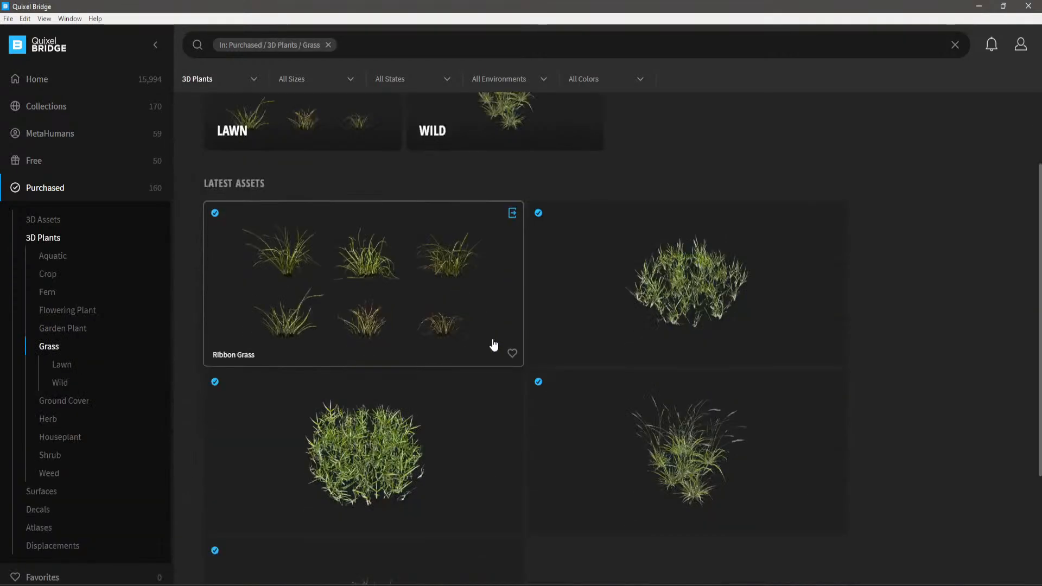
- Show the details of the Grass Clumps asset and view its preview image full screen, returning to the asset list
{"action": "left_click", "coordinate": [370, 342]}
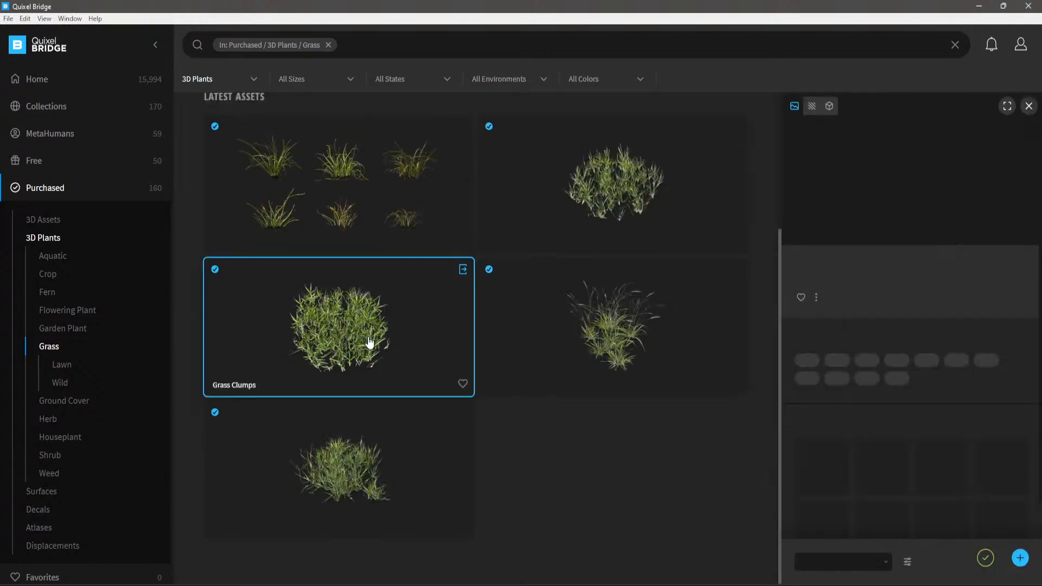
{"action": "left_click", "coordinate": [1007, 106]}
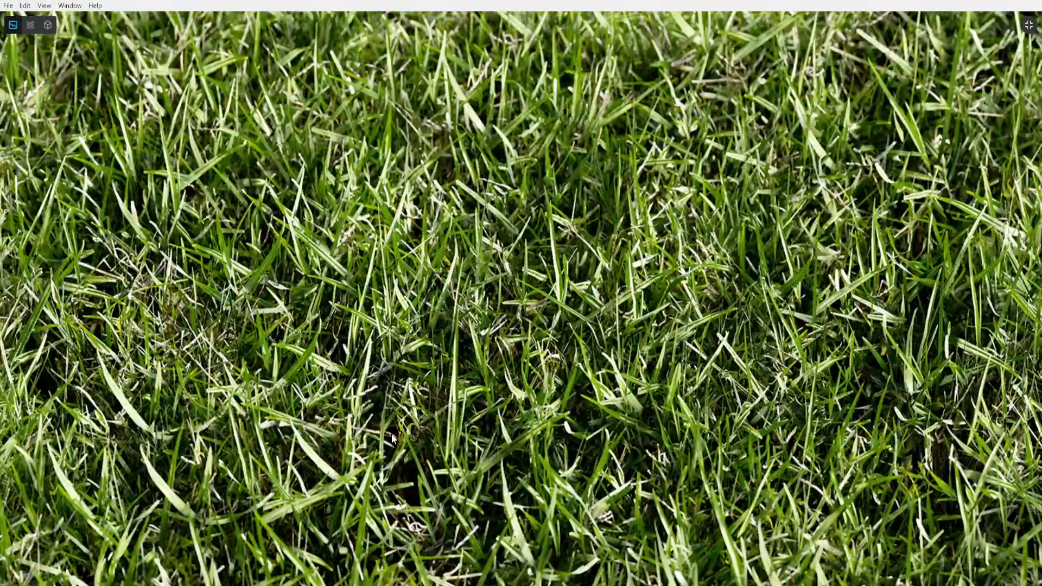
{"action": "left_click", "coordinate": [1031, 31]}
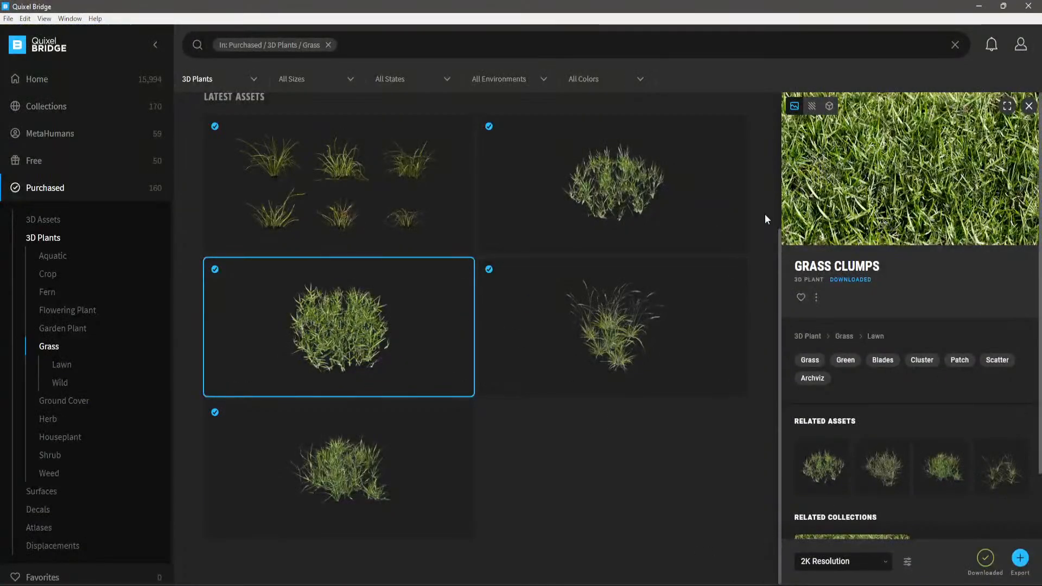
- Switch to Photos, examine the ground cover around the stepping stones in the garden reference photo, and minimise the viewer
{"action": "left_click", "coordinate": [748, 585]}
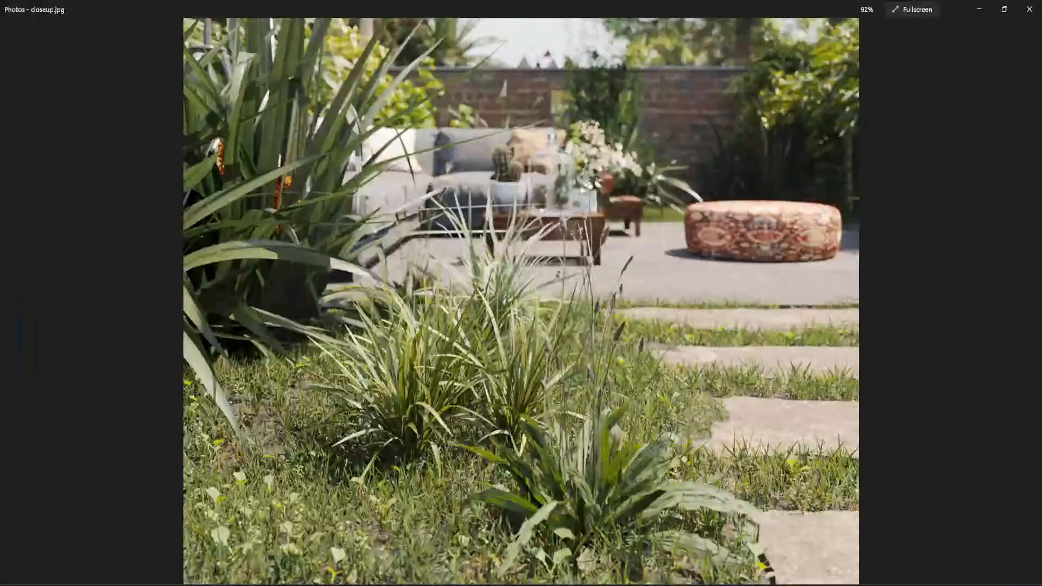
{"action": "key", "text": "Right"}
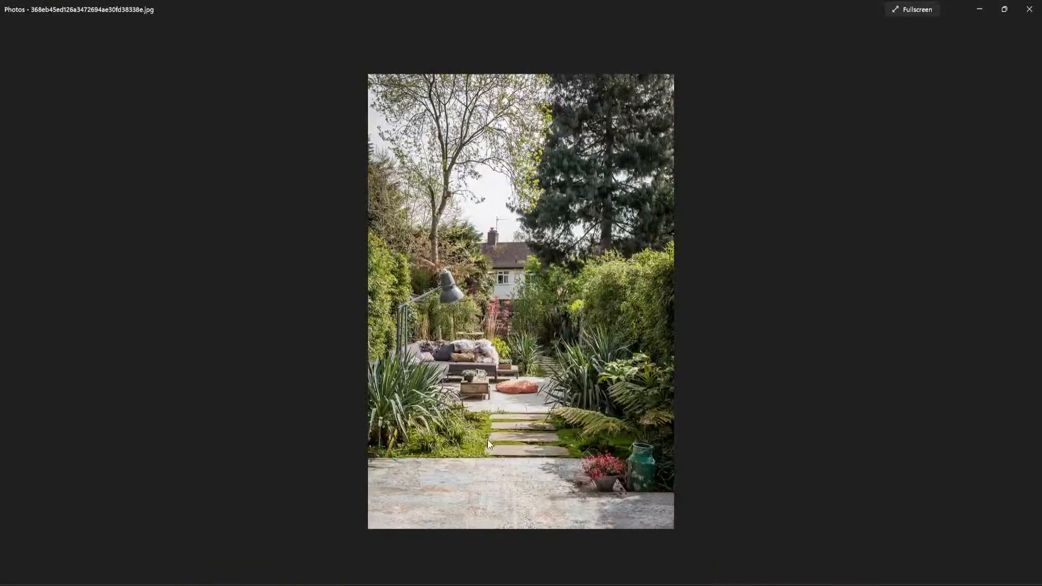
{"action": "scroll", "coordinate": [487, 440], "scroll_direction": "up", "scroll_amount": 10}
{"action": "scroll", "coordinate": [356, 504], "scroll_direction": "up", "scroll_amount": 2}
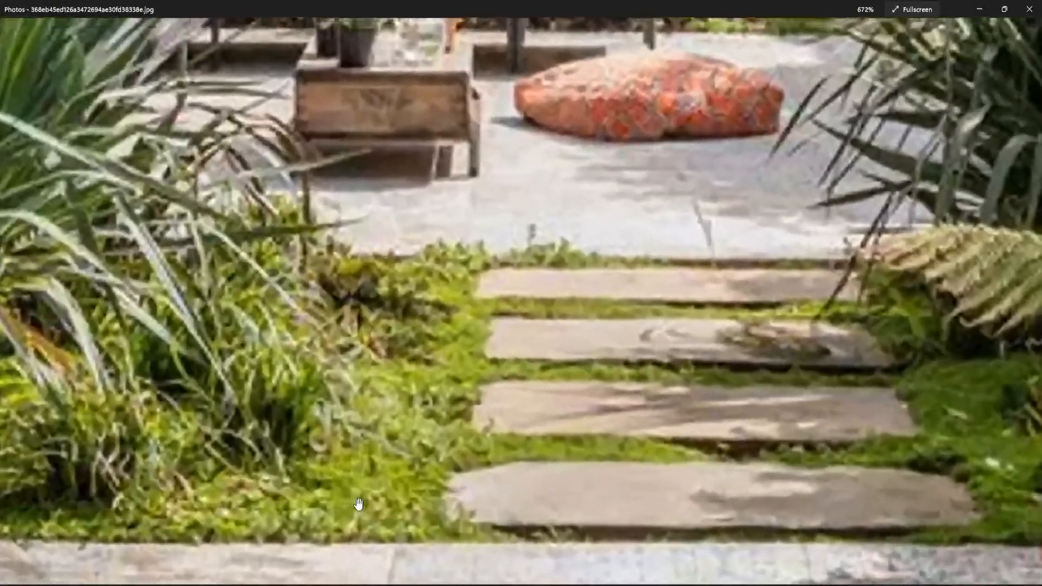
{"action": "scroll", "coordinate": [386, 484], "scroll_direction": "down", "scroll_amount": 5}
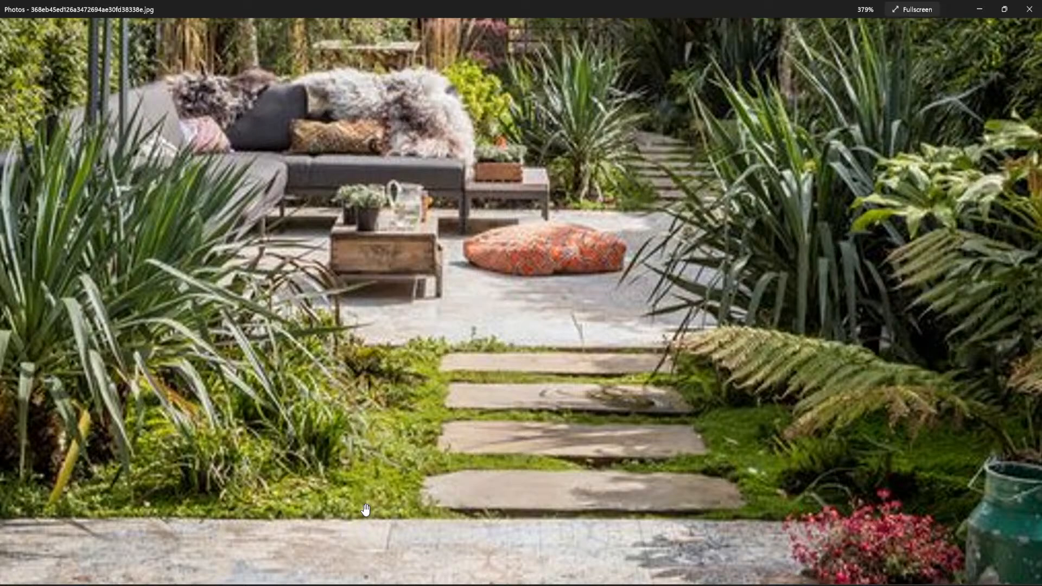
{"action": "scroll", "coordinate": [406, 476], "scroll_direction": "up", "scroll_amount": 5}
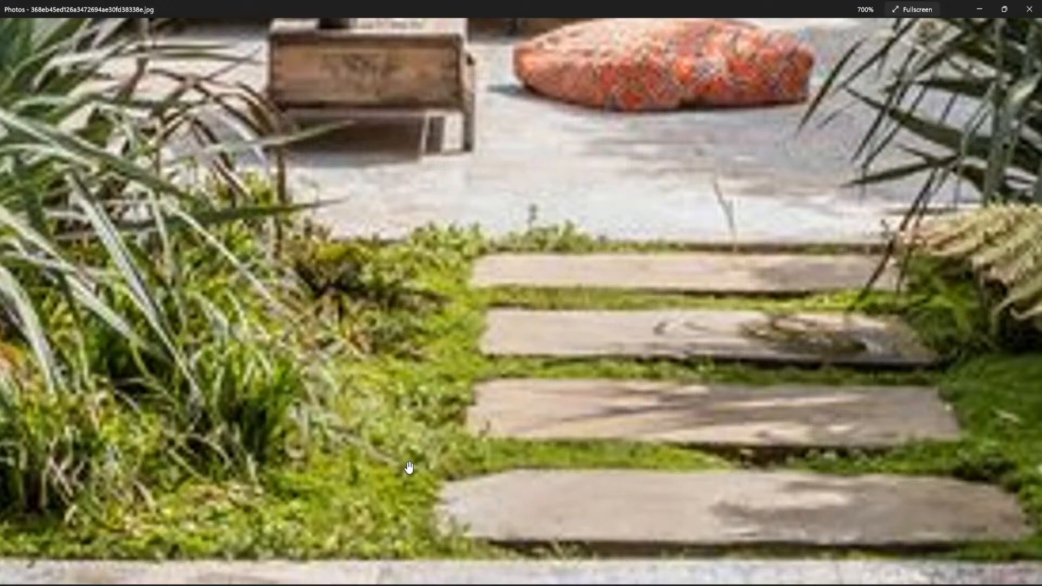
{"action": "scroll", "coordinate": [409, 468], "scroll_direction": "down", "scroll_amount": 10}
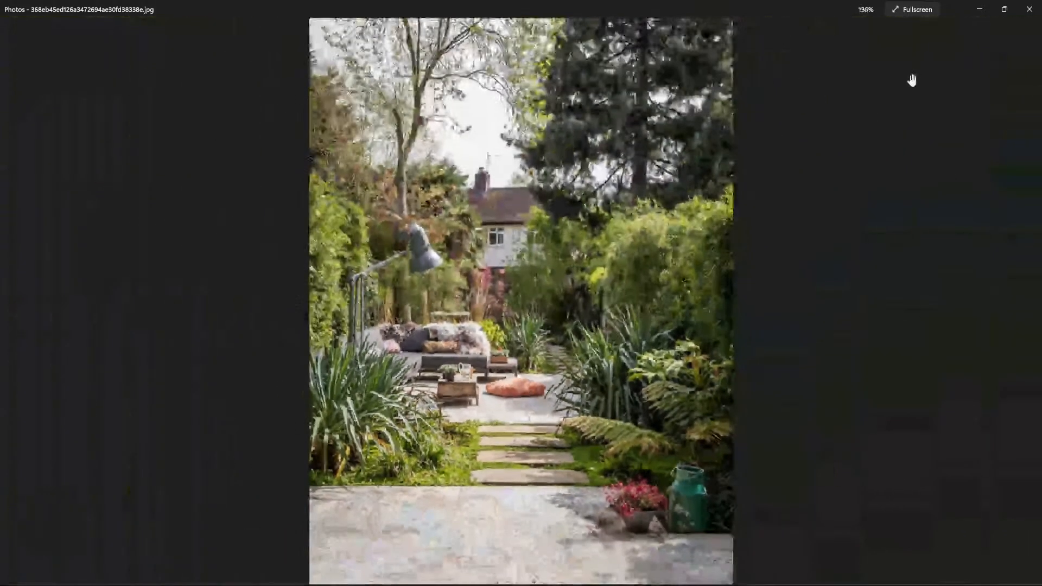
{"action": "left_click", "coordinate": [979, 10]}
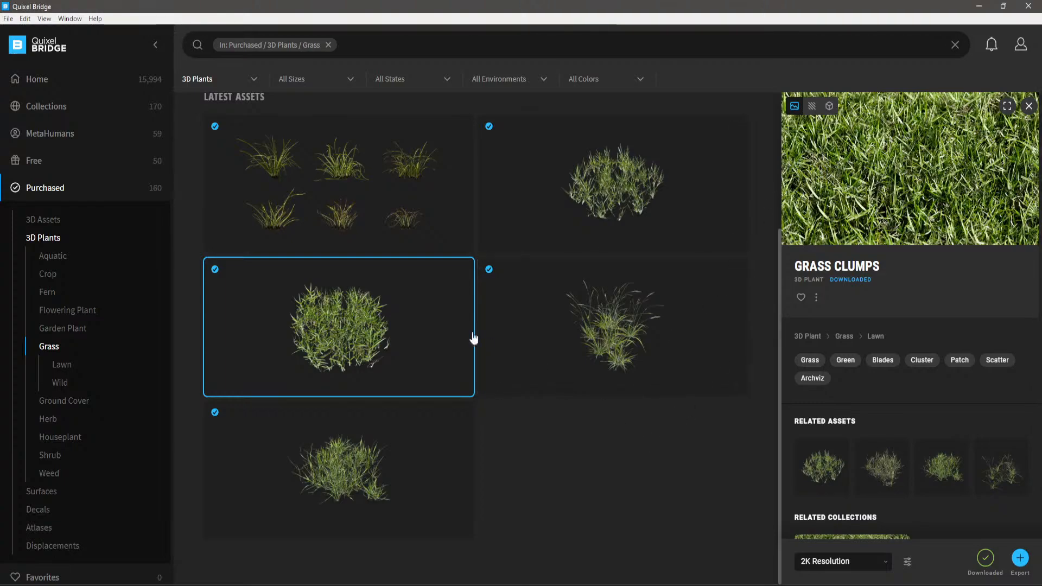
- Look over the purchased grass assets once more and return to 3ds Max
{"action": "scroll", "coordinate": [328, 331], "scroll_direction": "up", "scroll_amount": 1}
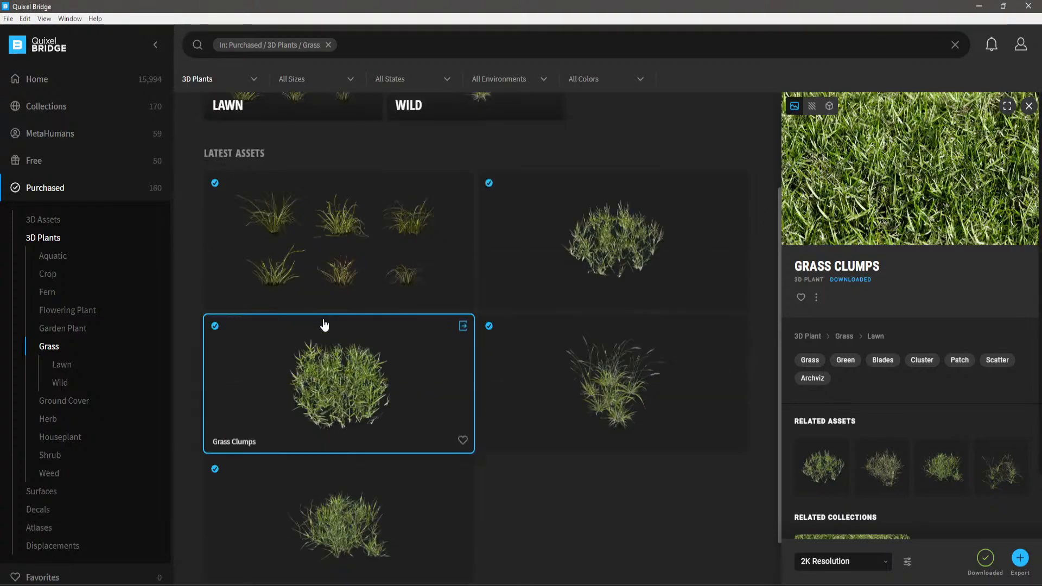
{"action": "scroll", "coordinate": [340, 373], "scroll_direction": "down", "scroll_amount": 1}
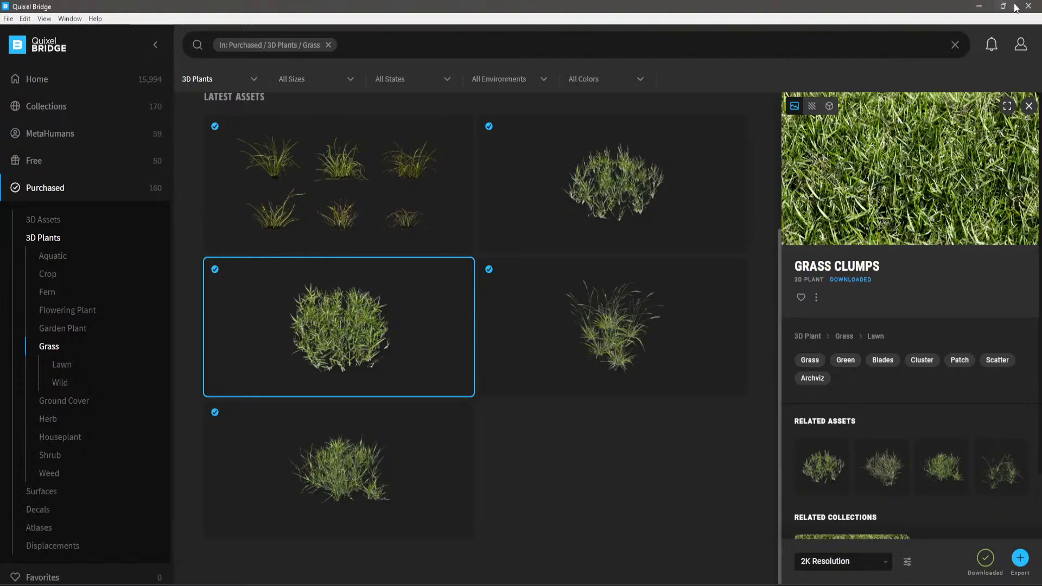
{"action": "left_click", "coordinate": [981, 11]}
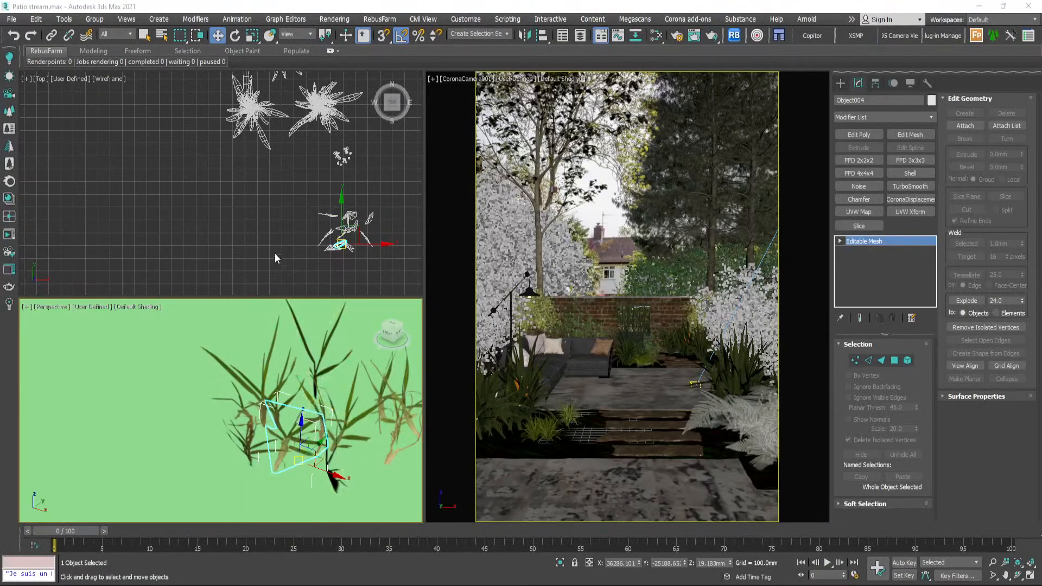
- Reselect Object004 among the small spare grass plants and inspect it from several angles in the Perspective view
{"action": "left_click", "coordinate": [275, 216]}
{"action": "scroll", "coordinate": [298, 430], "scroll_direction": "up", "scroll_amount": 5}
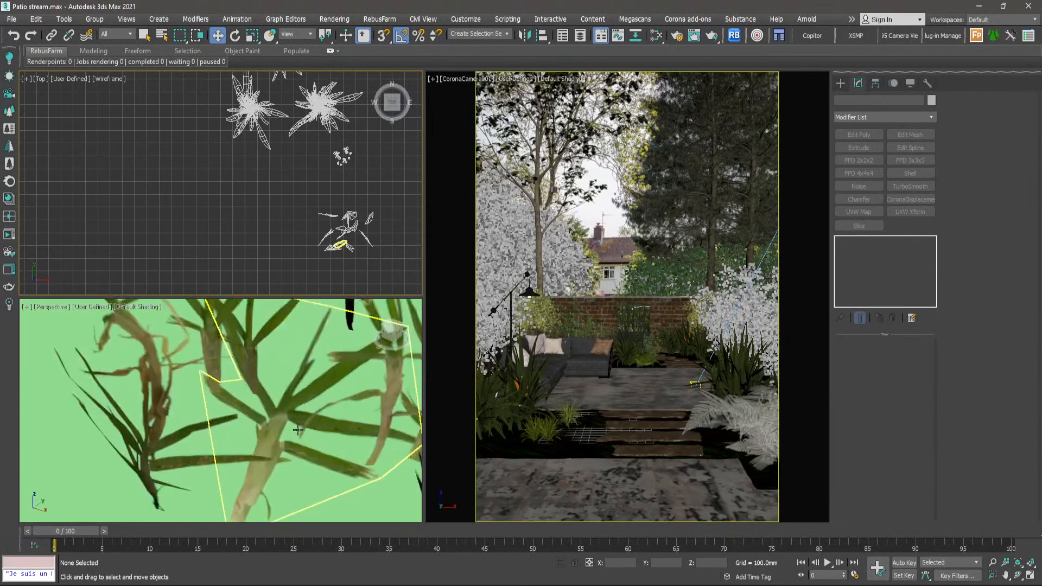
{"action": "left_click", "coordinate": [298, 431]}
{"action": "scroll", "coordinate": [293, 418], "scroll_direction": "down", "scroll_amount": 5}
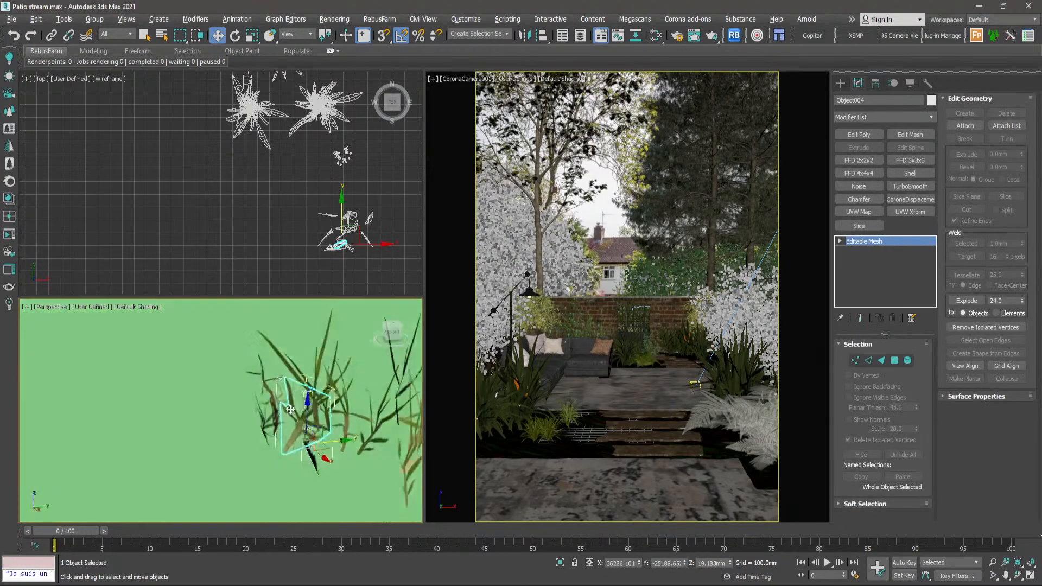
{"action": "middle_click_drag", "start_coordinate": [290, 410], "coordinate": [350, 420], "text": "alt"}
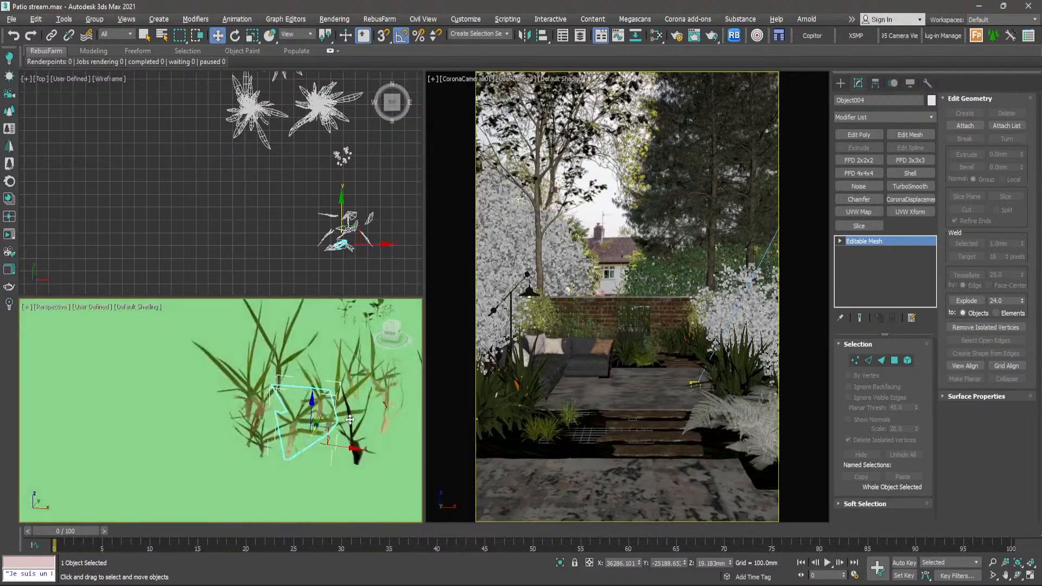
{"action": "scroll", "coordinate": [351, 420], "scroll_direction": "up", "scroll_amount": 3}
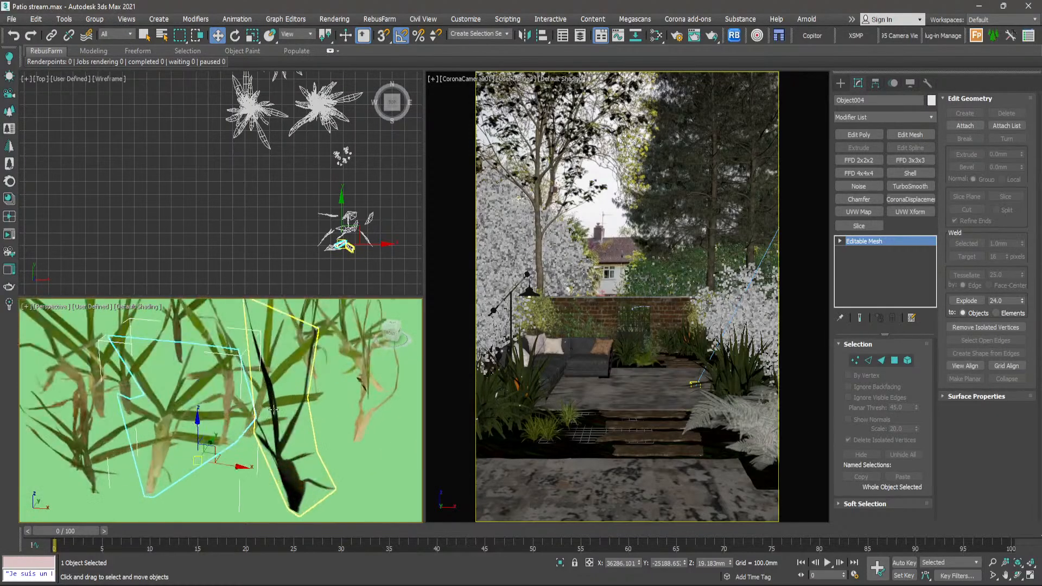
- Select the dark grass blade Object009 and inspect it up close in the Perspective view
{"action": "left_click", "coordinate": [273, 409]}
{"action": "scroll", "coordinate": [313, 403], "scroll_direction": "down", "scroll_amount": 5}
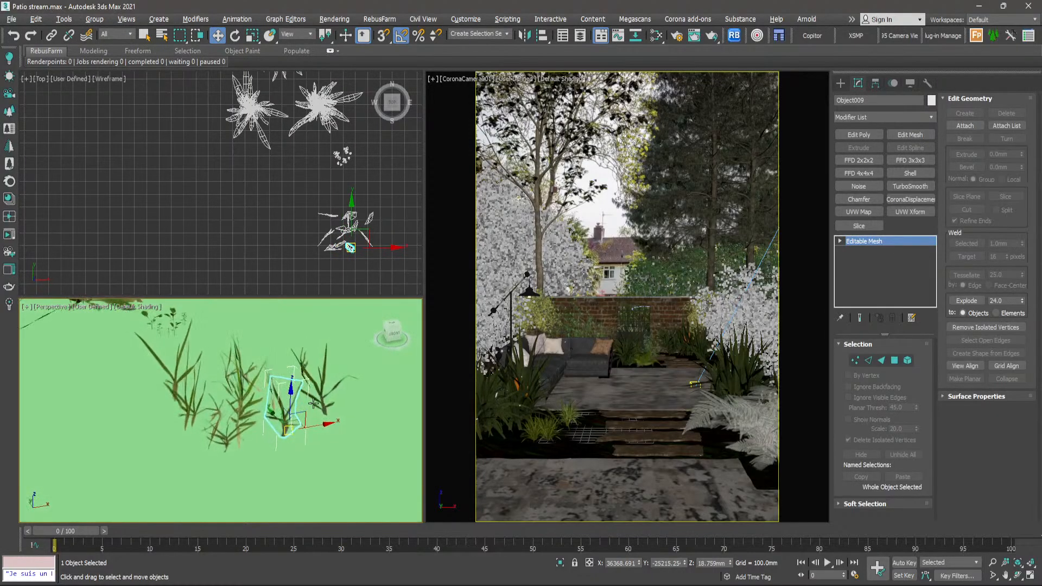
{"action": "middle_click_drag", "start_coordinate": [313, 403], "coordinate": [273, 418], "text": "alt"}
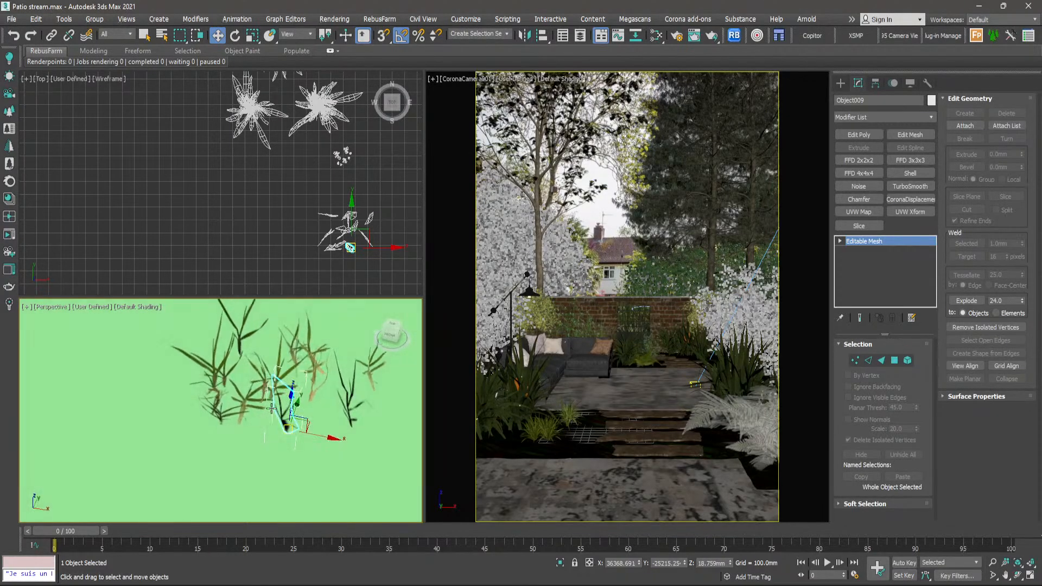
{"action": "scroll", "coordinate": [285, 424], "scroll_direction": "up", "scroll_amount": 4}
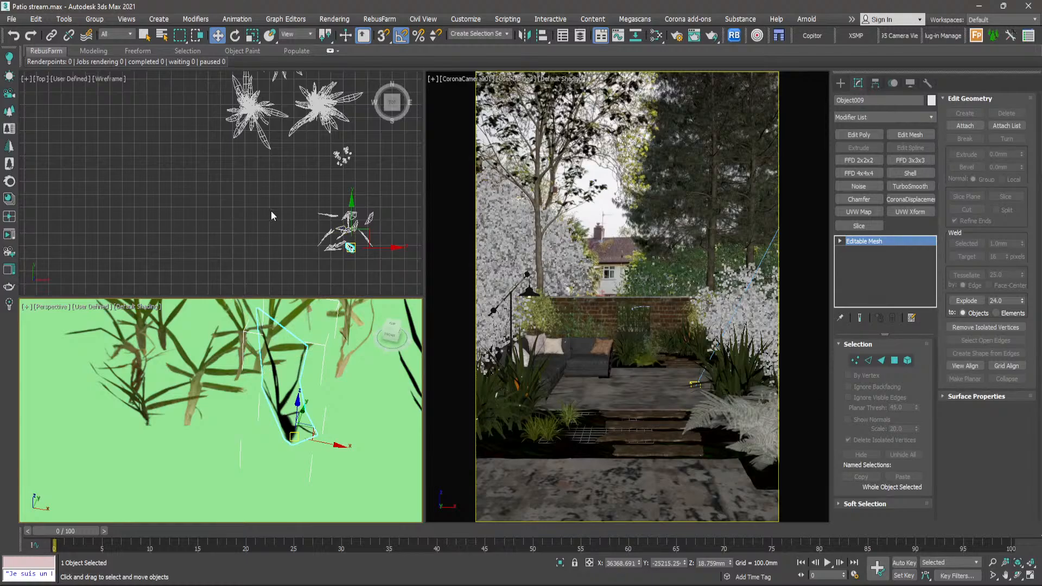
- Select the leafy plant _7916_Var3_LOD0 in the Top view and look over the spare plants around it
{"action": "left_click", "coordinate": [253, 132]}
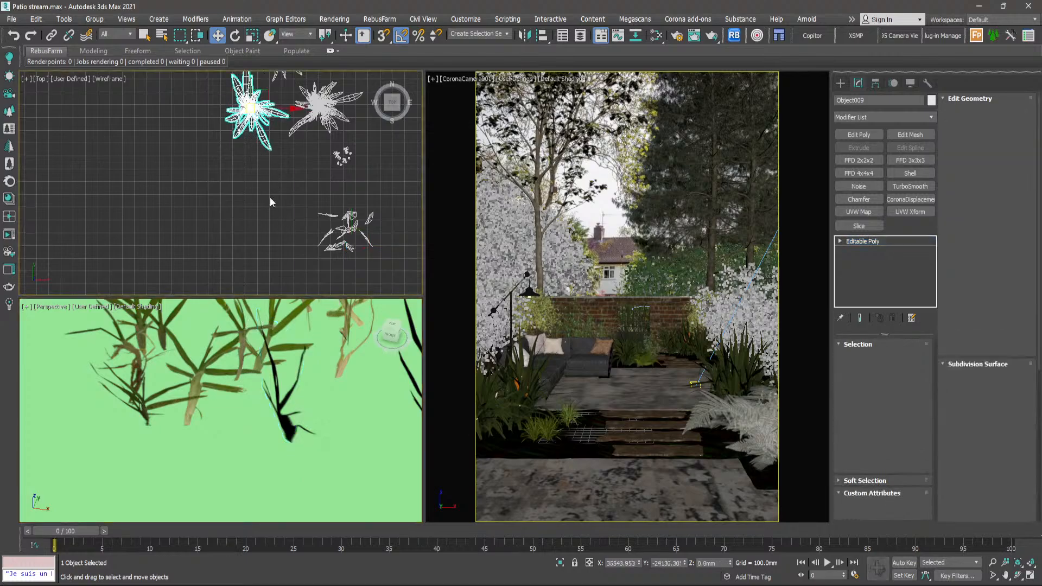
{"action": "scroll", "coordinate": [264, 179], "scroll_direction": "down", "scroll_amount": 6}
{"action": "mouse_move", "coordinate": [264, 179]}
{"action": "left_mouse_down"}
{"action": "mouse_move", "coordinate": [273, 216]}
{"action": "mouse_move", "coordinate": [293, 225]}
{"action": "mouse_move", "coordinate": [262, 171]}
{"action": "left_mouse_up"}
{"action": "scroll", "coordinate": [276, 181], "scroll_direction": "down", "scroll_amount": 3}
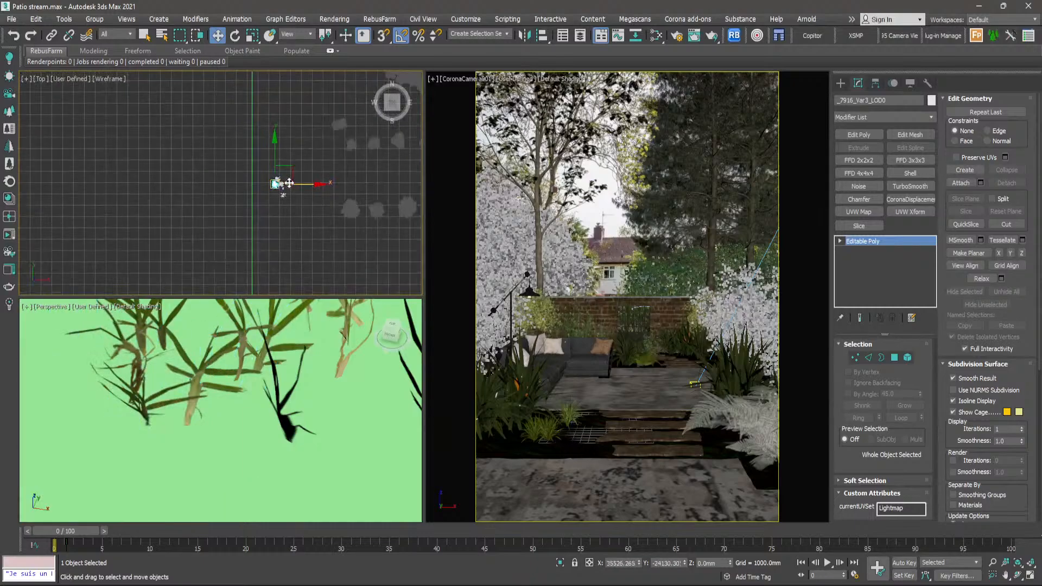
{"action": "middle_click_drag", "start_coordinate": [315, 183], "coordinate": [276, 207]}
{"action": "scroll", "coordinate": [315, 177], "scroll_direction": "up", "scroll_amount": 3}
- Select the spare Phyllostachys bamboo in the Top view and move it about 212 mm along Y
{"action": "left_click", "coordinate": [308, 164]}
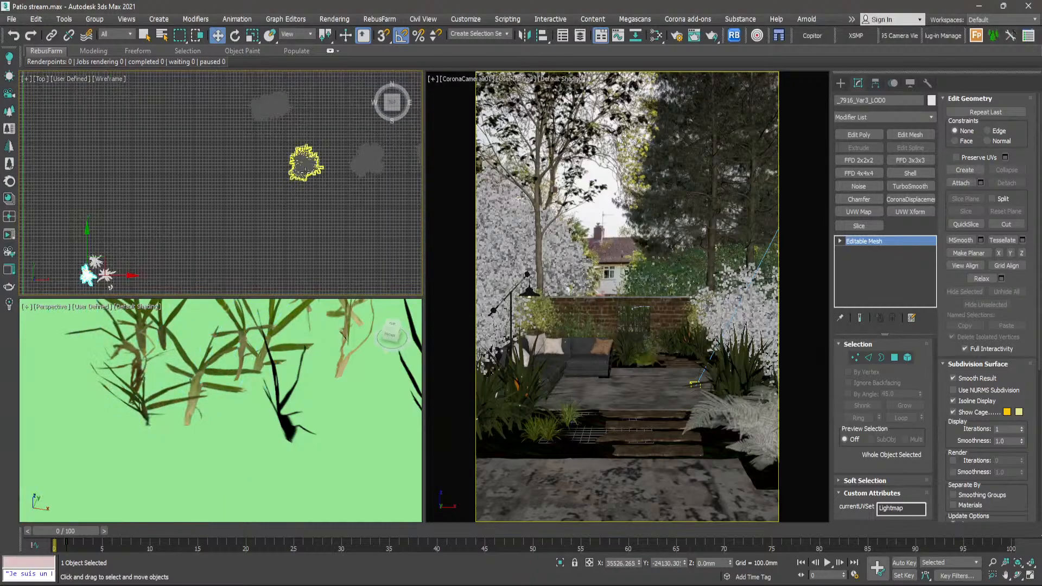
{"action": "scroll", "coordinate": [304, 151], "scroll_direction": "up", "scroll_amount": 6}
{"action": "scroll", "coordinate": [305, 150], "scroll_direction": "down", "scroll_amount": 4}
{"action": "scroll", "coordinate": [305, 149], "scroll_direction": "down", "scroll_amount": 5}
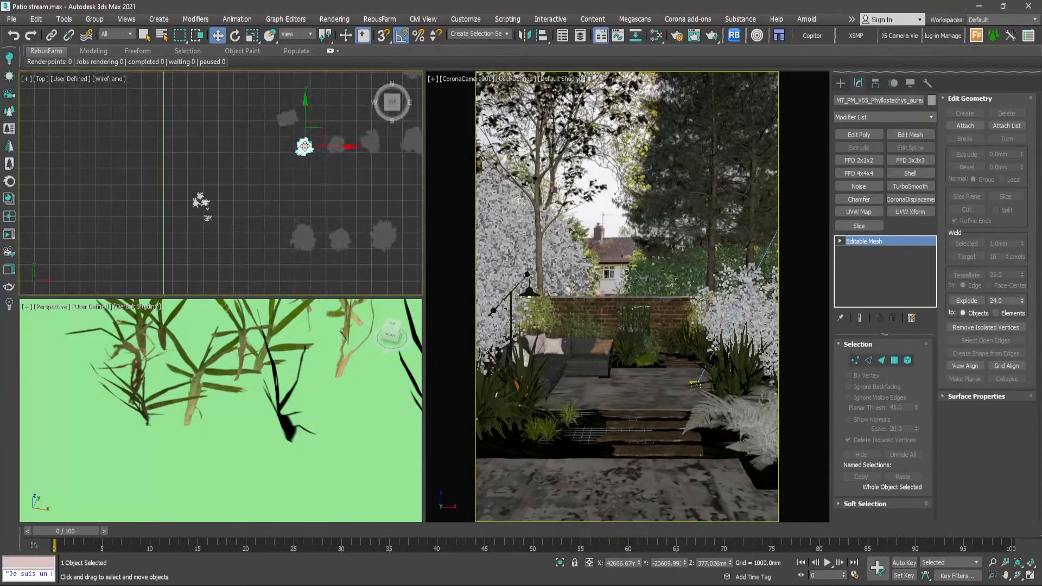
{"action": "left_click_drag", "start_coordinate": [305, 152], "coordinate": [305, 145]}
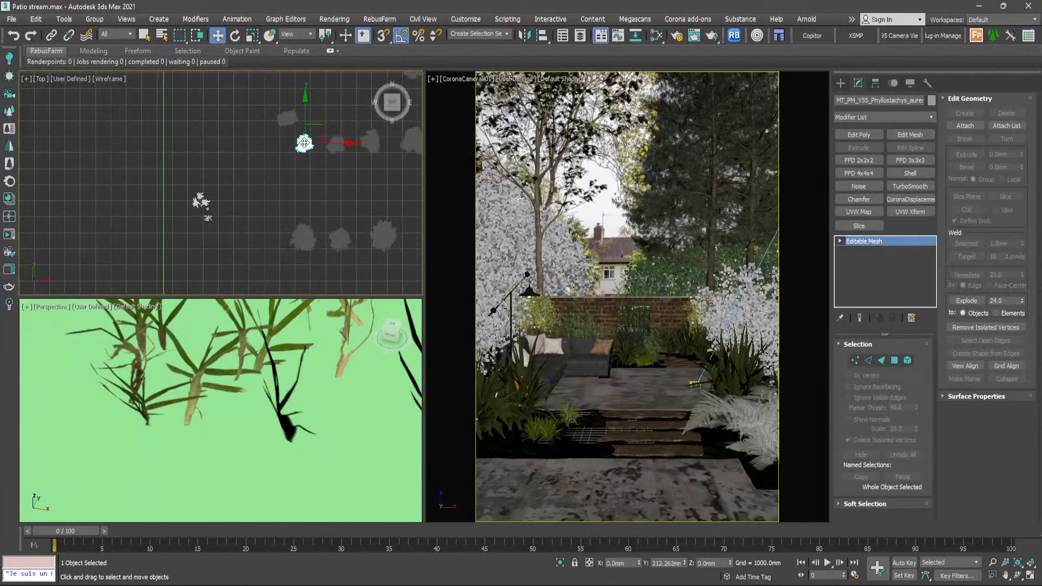
{"action": "scroll", "coordinate": [301, 195], "scroll_direction": "down", "scroll_amount": 10}
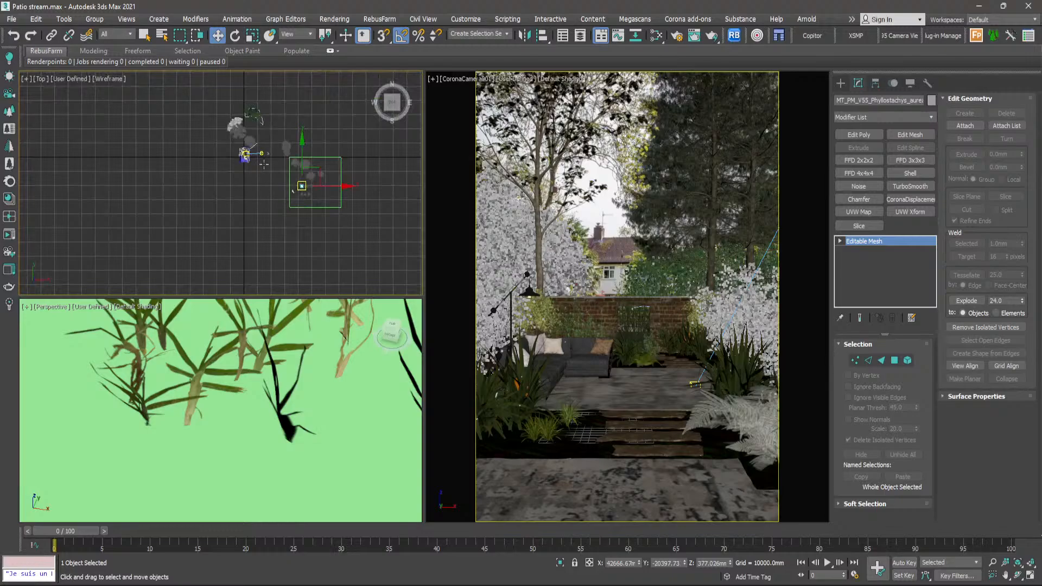
- Move the small Ophiopogon grass tuft beside the stepping stones out of the garden, next to the spare ground plants
{"action": "scroll", "coordinate": [245, 155], "scroll_direction": "up", "scroll_amount": 2}
{"action": "scroll", "coordinate": [238, 156], "scroll_direction": "up", "scroll_amount": 20}
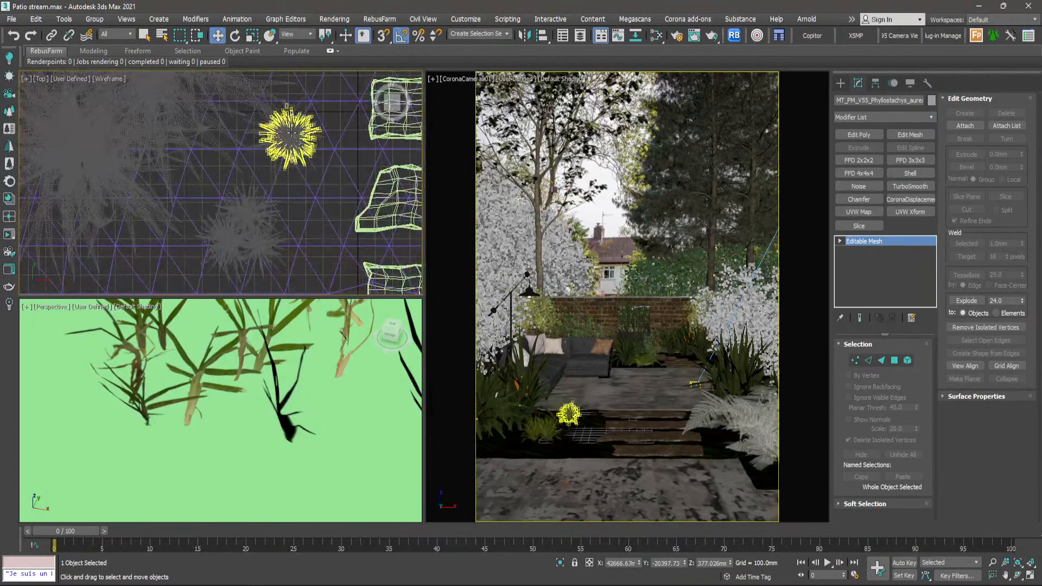
{"action": "left_click", "coordinate": [286, 138]}
{"action": "scroll", "coordinate": [263, 142], "scroll_direction": "down", "scroll_amount": 10}
{"action": "scroll", "coordinate": [262, 142], "scroll_direction": "down", "scroll_amount": 4}
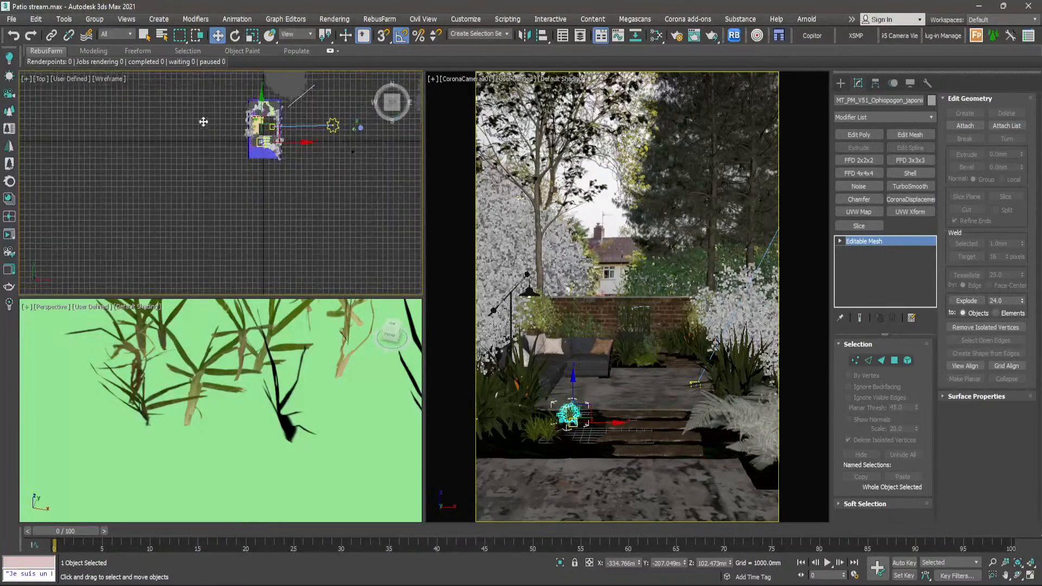
{"action": "middle_click_drag", "start_coordinate": [263, 142], "coordinate": [166, 131]}
{"action": "left_click_drag", "start_coordinate": [164, 130], "coordinate": [360, 273]}
- Frame the moved Ophiopogon tuft in the Perspective view, inspect it from different angles, and clear the selection
{"action": "middle_click", "coordinate": [328, 422]}
{"action": "key", "text": "z"}
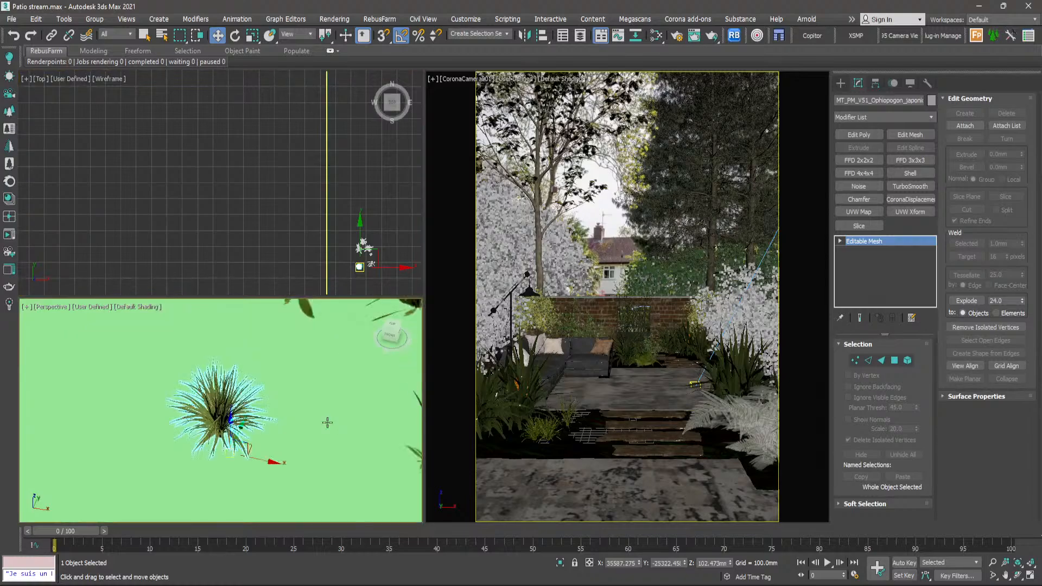
{"action": "scroll", "coordinate": [328, 423], "scroll_direction": "down", "scroll_amount": 3}
{"action": "left_click_drag", "start_coordinate": [286, 443], "coordinate": [376, 460]}
{"action": "left_click", "coordinate": [305, 268]}
{"action": "middle_click_drag", "start_coordinate": [340, 422], "coordinate": [324, 403]}
{"action": "scroll", "coordinate": [250, 383], "scroll_direction": "up", "scroll_amount": 5}
{"action": "scroll", "coordinate": [253, 385], "scroll_direction": "down", "scroll_amount": 1}
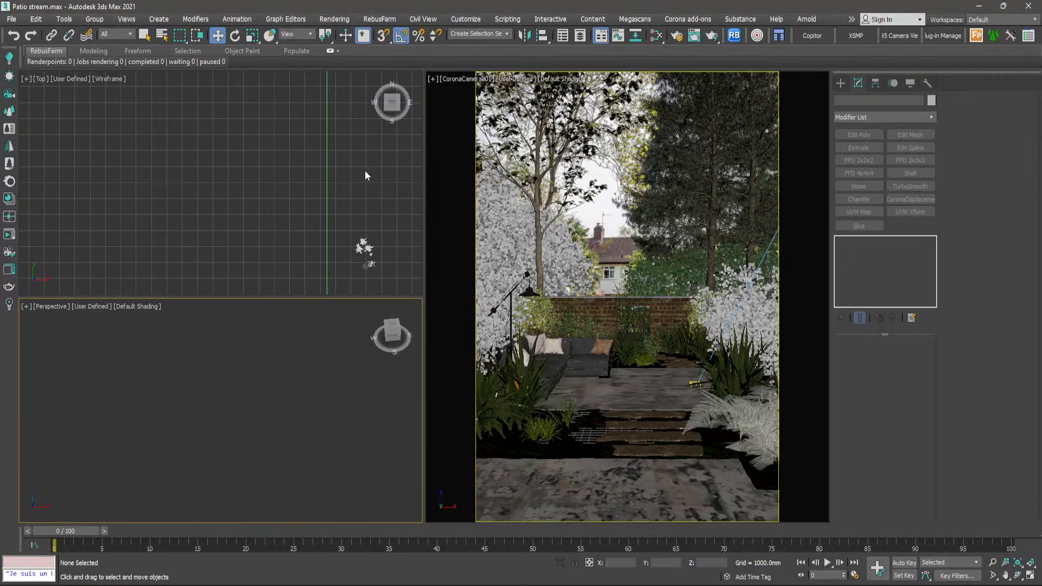
- Frame the spare Ophiopogon tuft in a maximized Perspective view and switch that view to Wireframe Override
{"action": "left_click", "coordinate": [364, 267]}
{"action": "middle_click", "coordinate": [344, 399]}
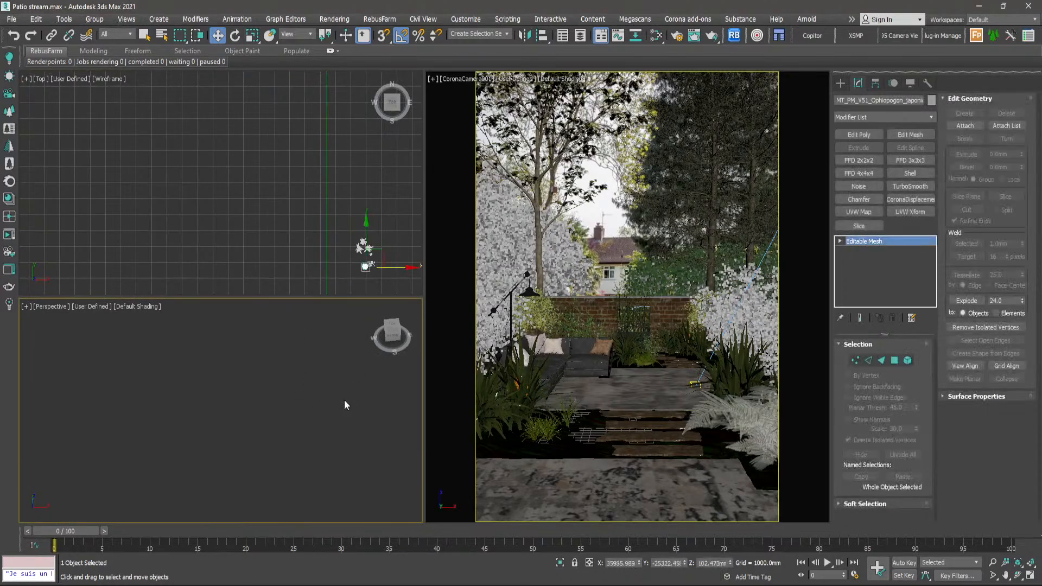
{"action": "key", "text": "z"}
{"action": "key", "text": "alt+w"}
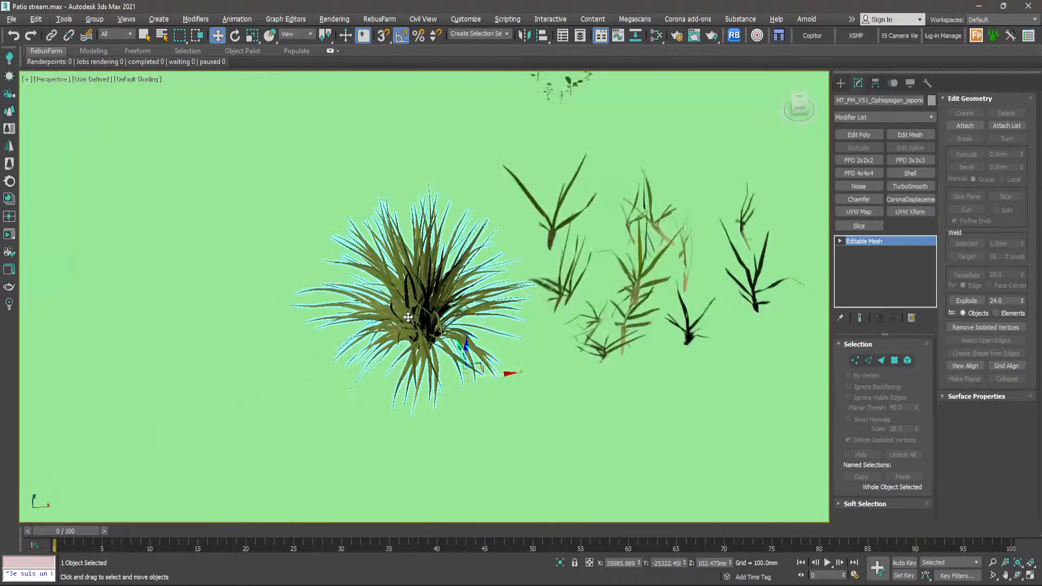
{"action": "middle_click_drag", "start_coordinate": [409, 320], "coordinate": [241, 370]}
{"action": "left_click", "coordinate": [130, 82]}
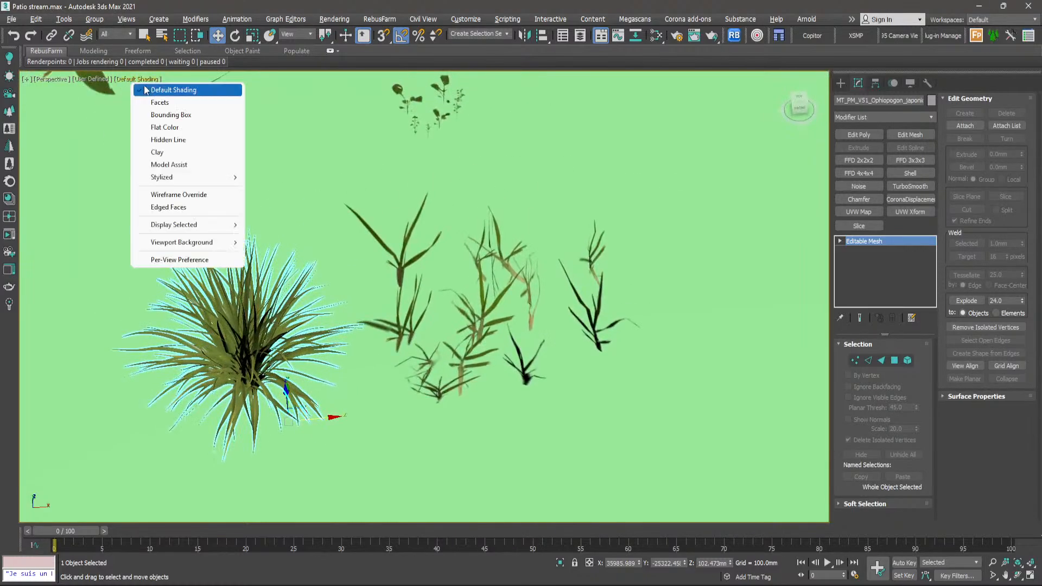
{"action": "left_click", "coordinate": [176, 198]}
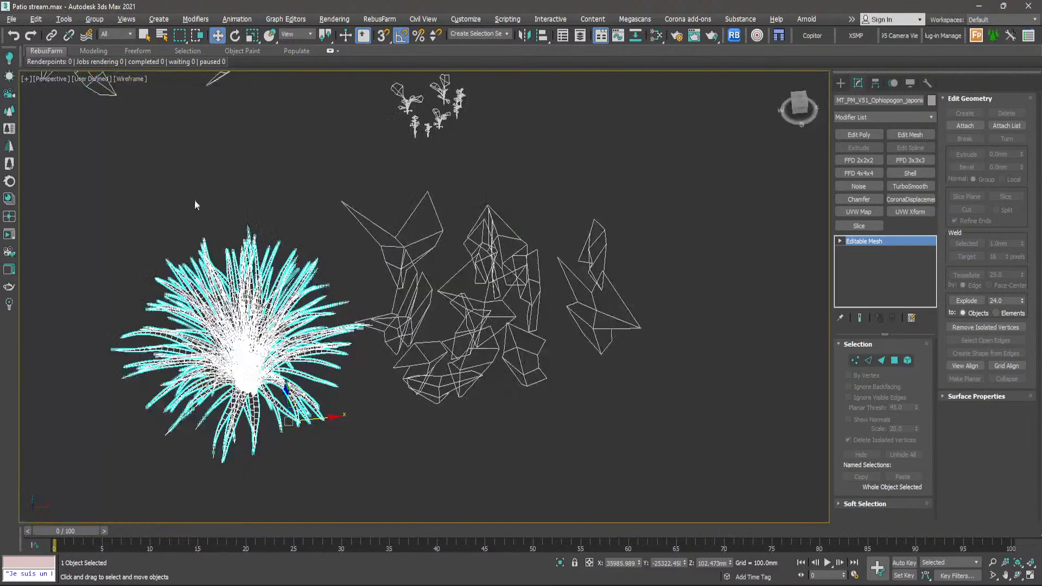
- Examine the Ophiopogon tuft's wireframe from several angles, up close and beside the neighbouring spare plants, to judge its mesh density
{"action": "left_click", "coordinate": [287, 135]}
{"action": "middle_click_drag", "start_coordinate": [323, 410], "coordinate": [382, 402]}
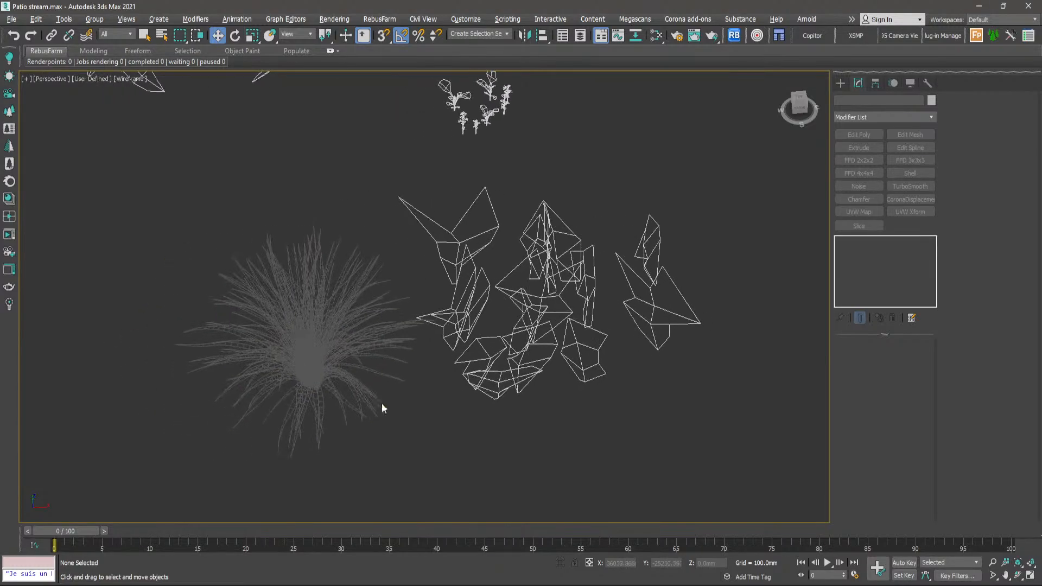
{"action": "scroll", "coordinate": [419, 376], "scroll_direction": "up", "scroll_amount": 3}
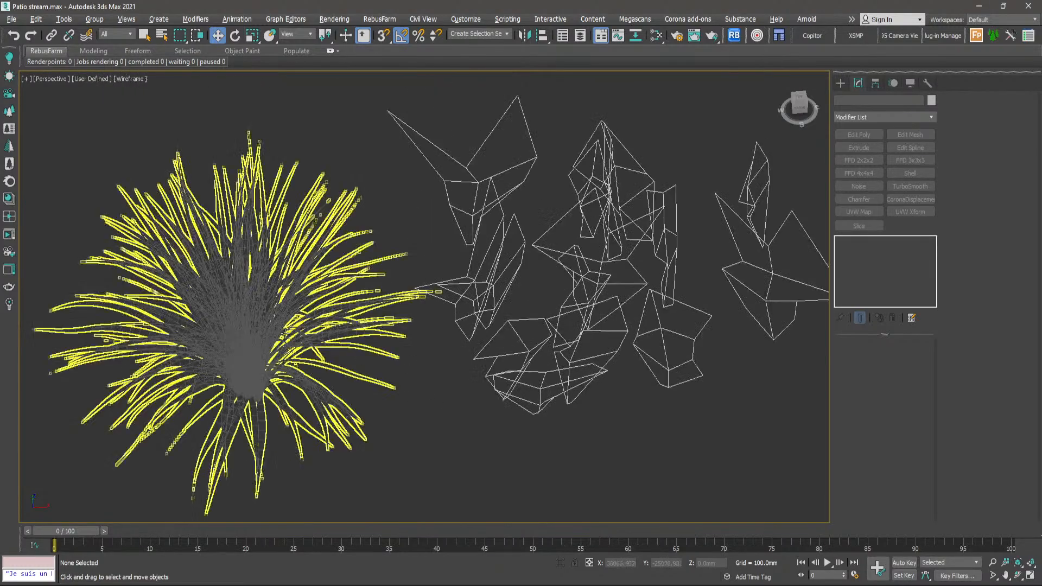
{"action": "left_click", "coordinate": [278, 333]}
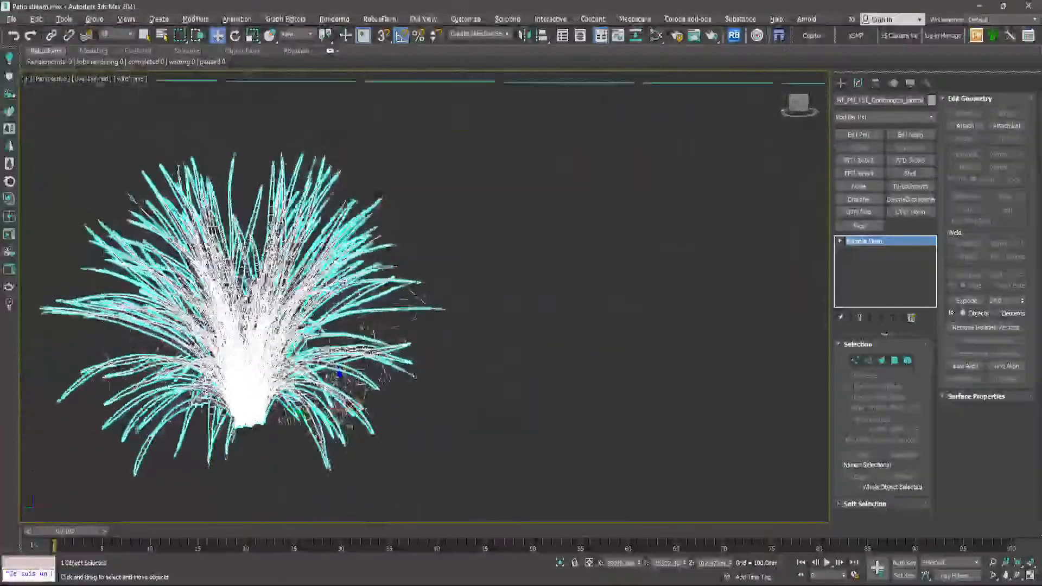
{"action": "middle_click_drag", "start_coordinate": [384, 285], "coordinate": [269, 410], "text": "alt"}
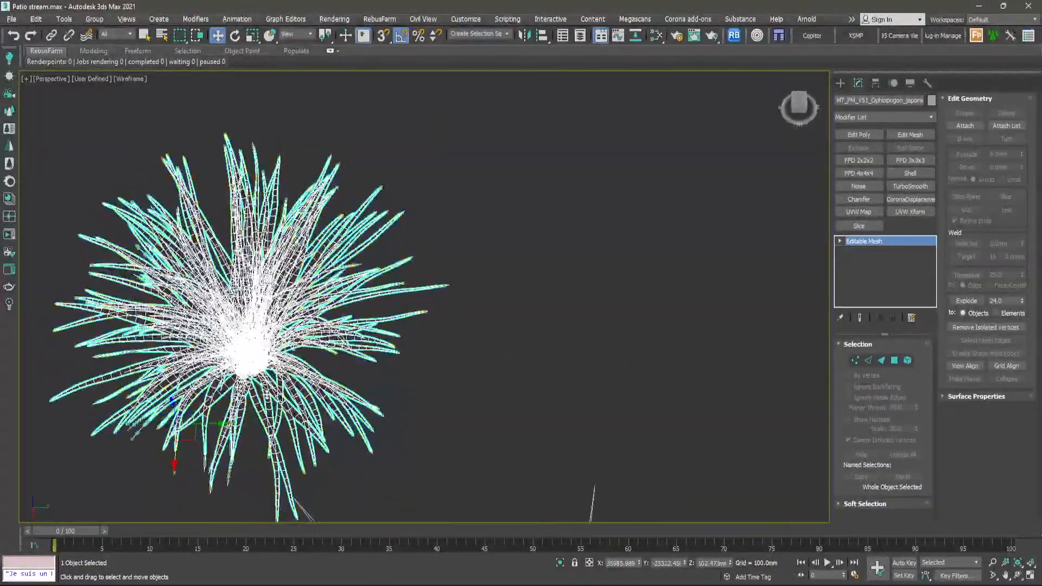
{"action": "scroll", "coordinate": [268, 415], "scroll_direction": "up", "scroll_amount": 2}
{"action": "scroll", "coordinate": [211, 266], "scroll_direction": "up", "scroll_amount": 4}
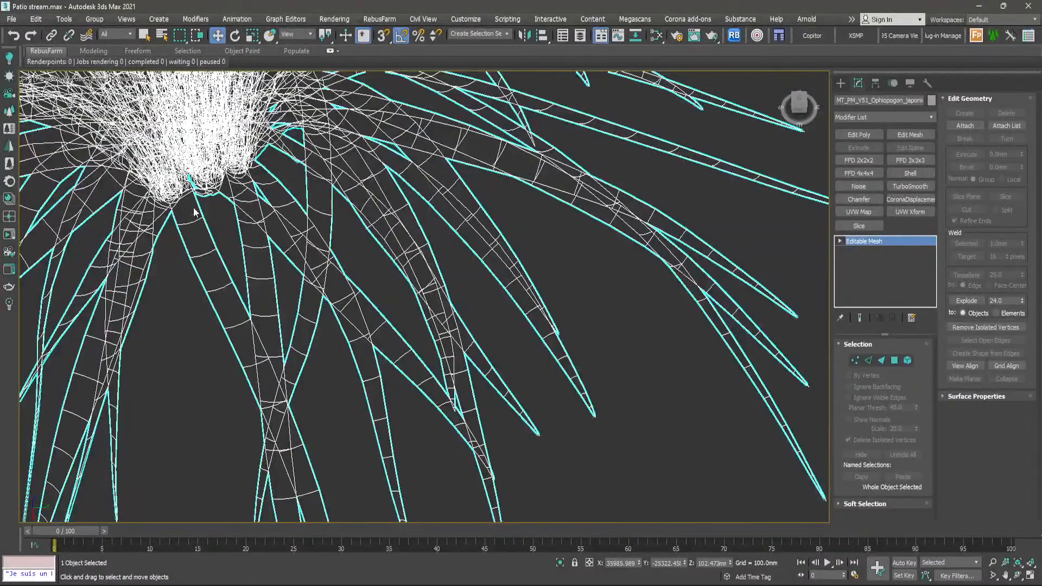
{"action": "scroll", "coordinate": [194, 212], "scroll_direction": "down", "scroll_amount": 6}
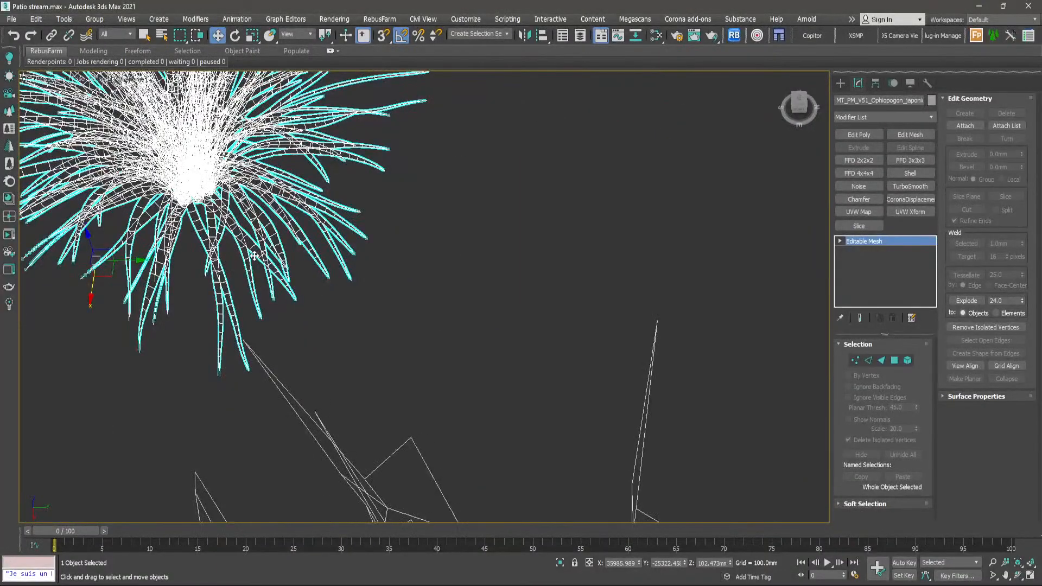
{"action": "scroll", "coordinate": [255, 256], "scroll_direction": "down", "scroll_amount": 6}
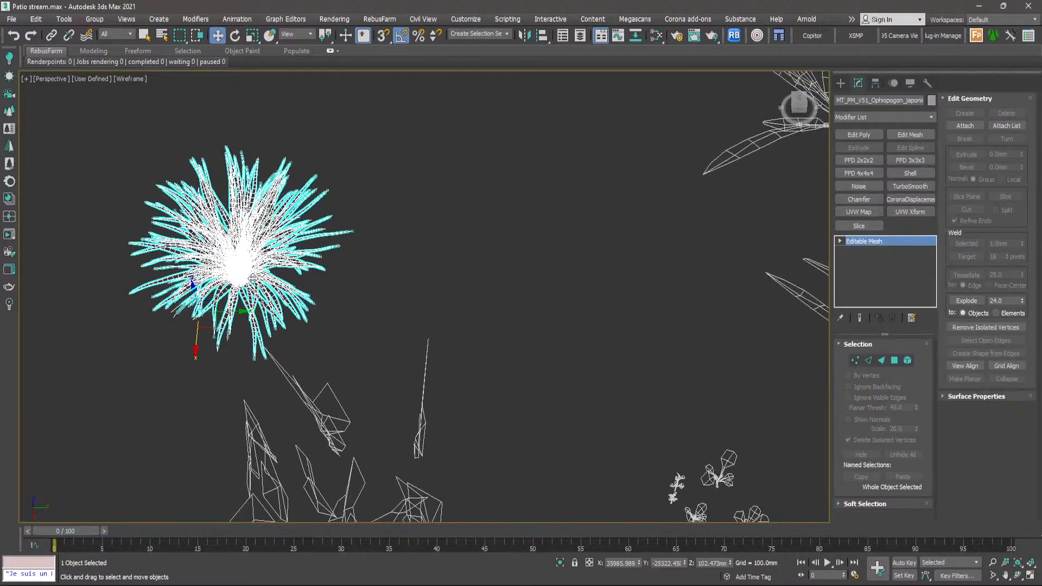
{"action": "scroll", "coordinate": [250, 240], "scroll_direction": "up", "scroll_amount": 6}
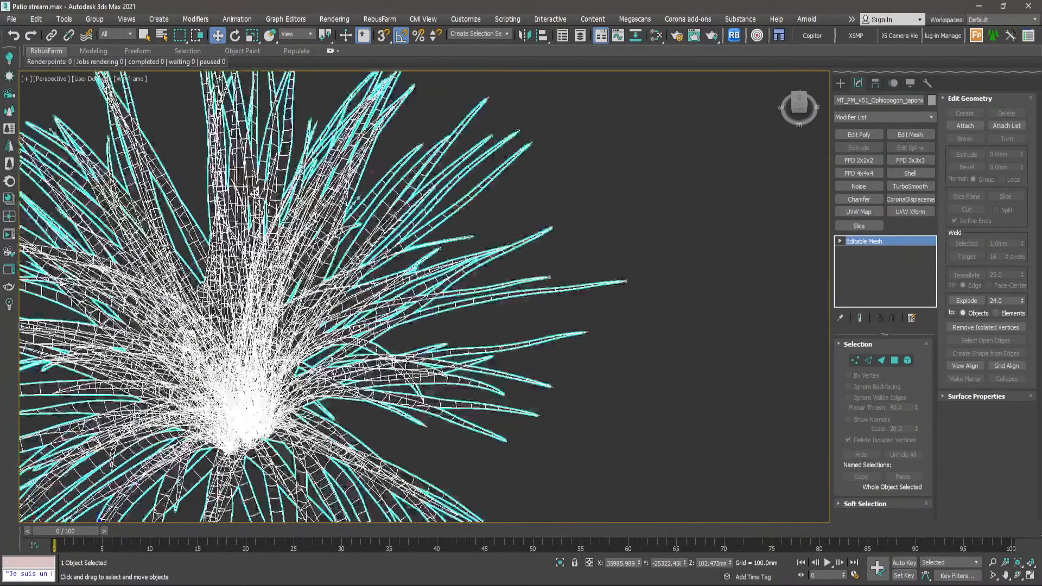
{"action": "scroll", "coordinate": [250, 240], "scroll_direction": "down", "scroll_amount": 8}
{"action": "middle_click_drag", "start_coordinate": [250, 241], "coordinate": [281, 87], "text": "alt"}
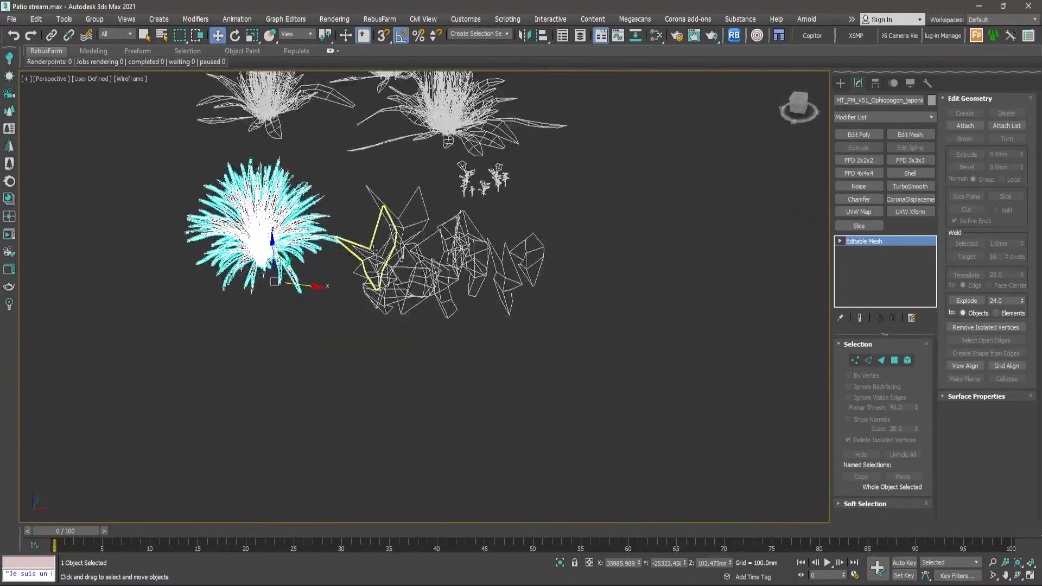
- Select the low-poly leaf plane Object008 beside the tuft and examine its wireframe up close
{"action": "scroll", "coordinate": [374, 253], "scroll_direction": "up", "scroll_amount": 6}
{"action": "middle_click_drag", "start_coordinate": [460, 156], "coordinate": [203, 220], "text": "alt"}
{"action": "left_click", "coordinate": [383, 183]}
{"action": "scroll", "coordinate": [383, 183], "scroll_direction": "down", "scroll_amount": 5}
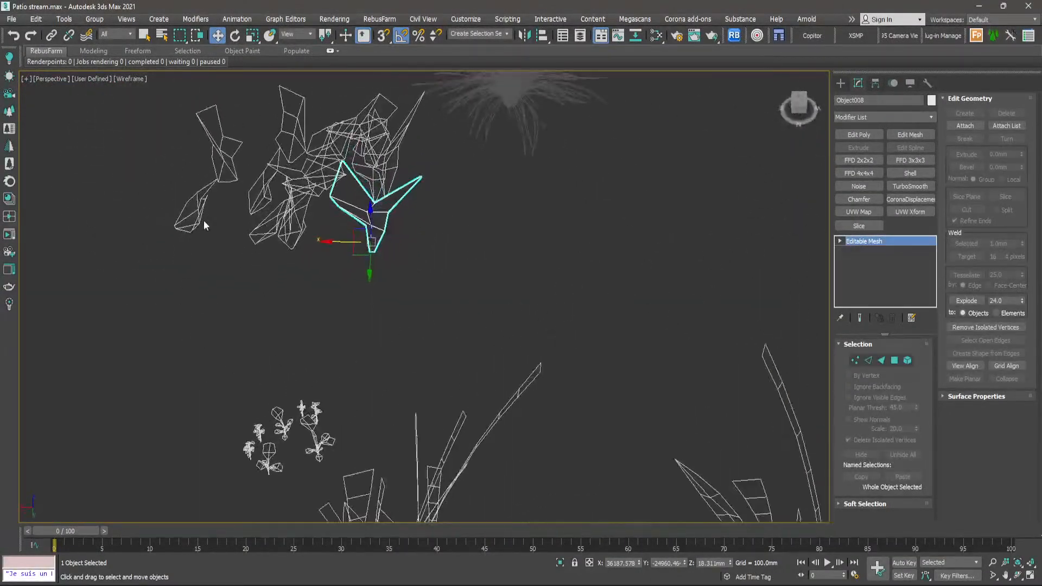
{"action": "scroll", "coordinate": [338, 219], "scroll_direction": "up", "scroll_amount": 10}
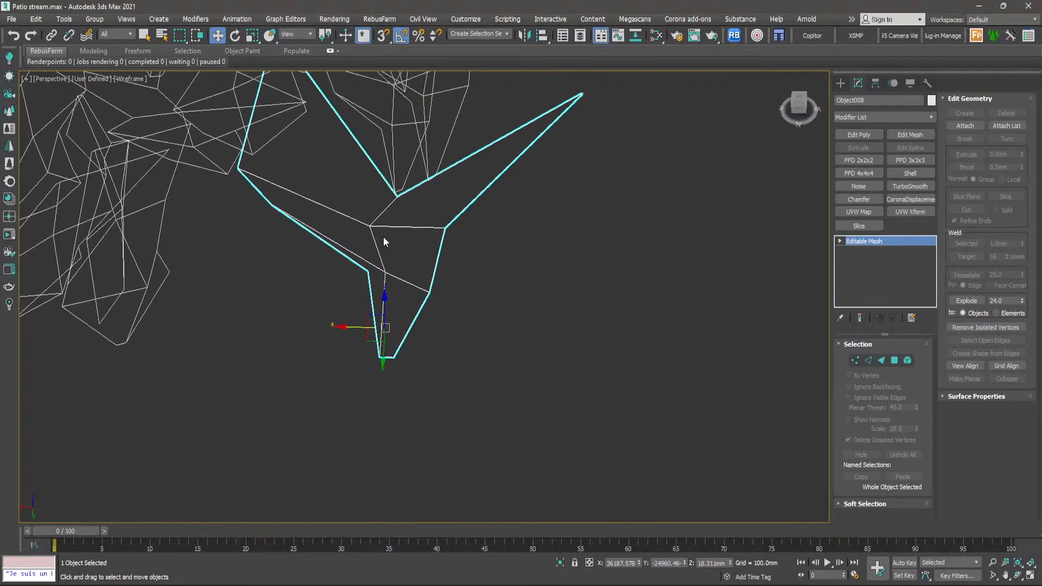
- Display the Perspective view in Clay shading and inspect the shapes of the low-poly leaf planes beside the Ophiopogon tuft
{"action": "left_click", "coordinate": [128, 79]}
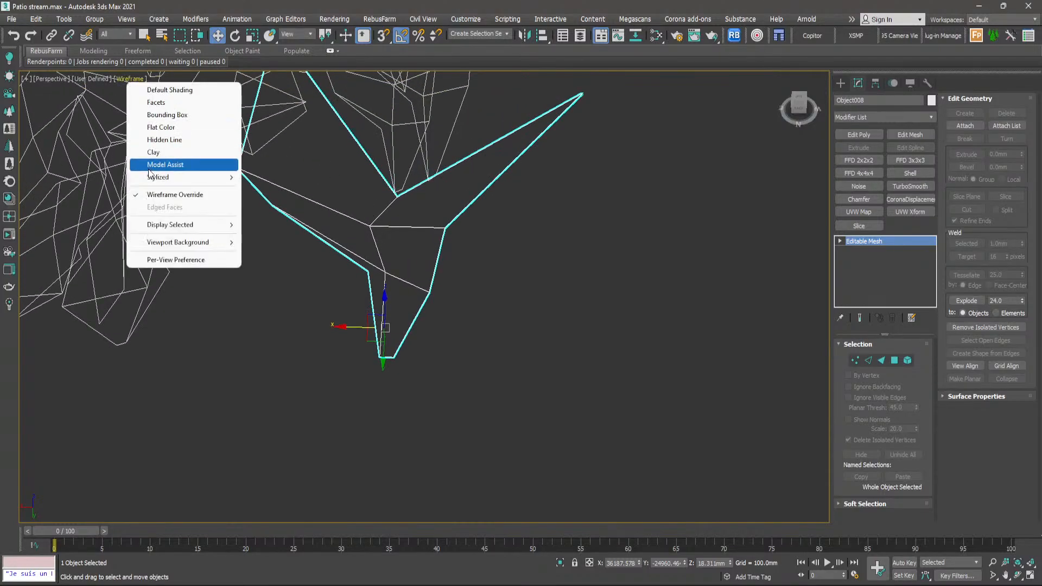
{"action": "left_click", "coordinate": [153, 158]}
{"action": "scroll", "coordinate": [392, 249], "scroll_direction": "down", "scroll_amount": 8}
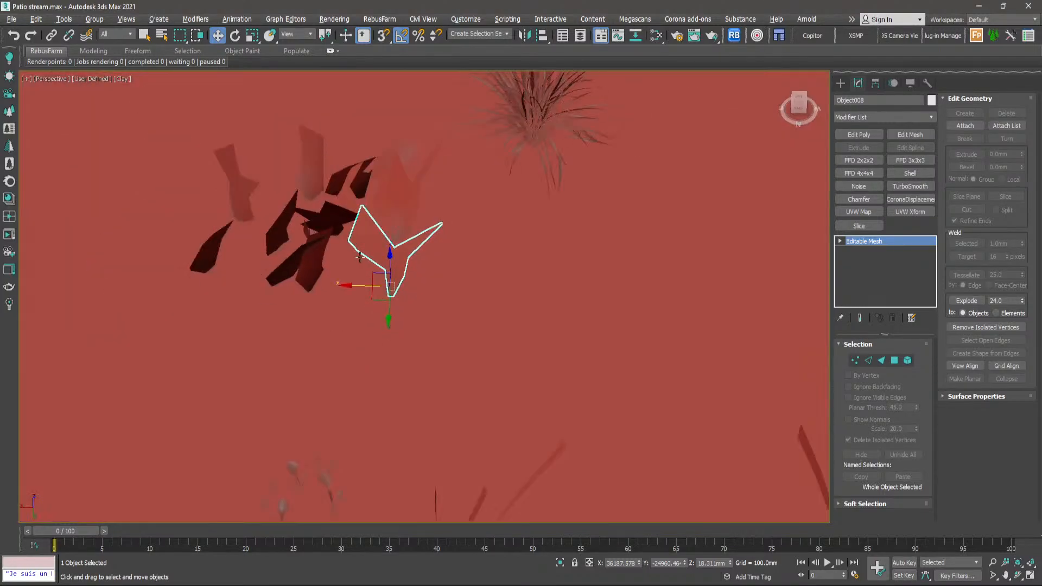
{"action": "middle_click_drag", "start_coordinate": [362, 247], "coordinate": [494, 235], "text": "alt"}
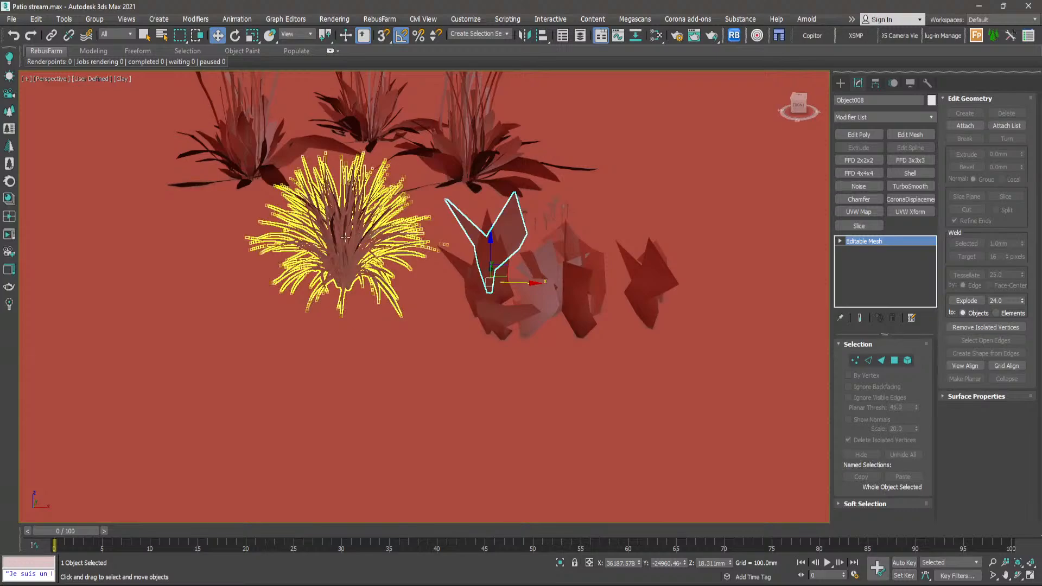
{"action": "scroll", "coordinate": [492, 323], "scroll_direction": "up", "scroll_amount": 6}
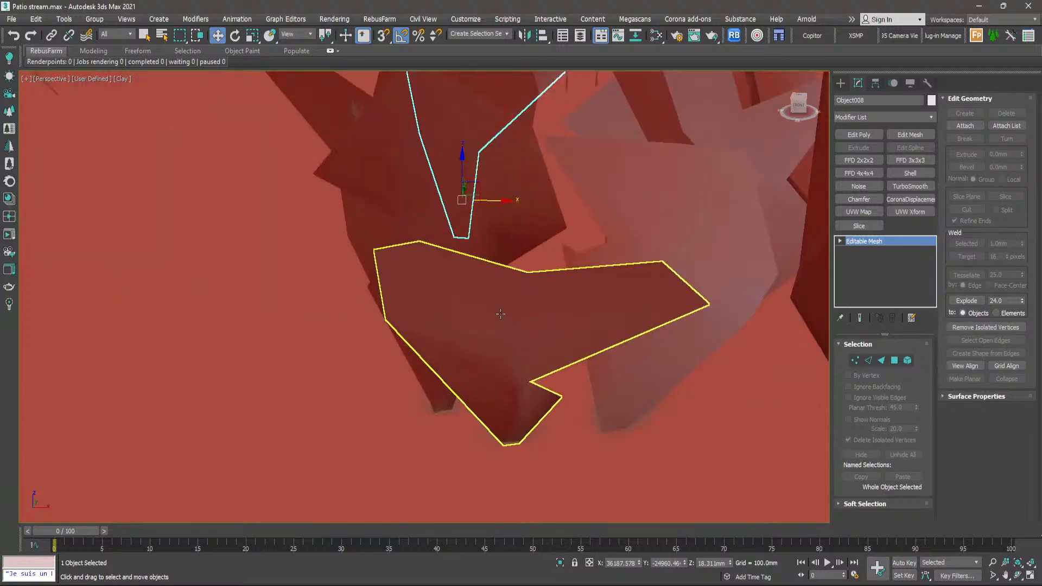
{"action": "scroll", "coordinate": [491, 325], "scroll_direction": "down", "scroll_amount": 5}
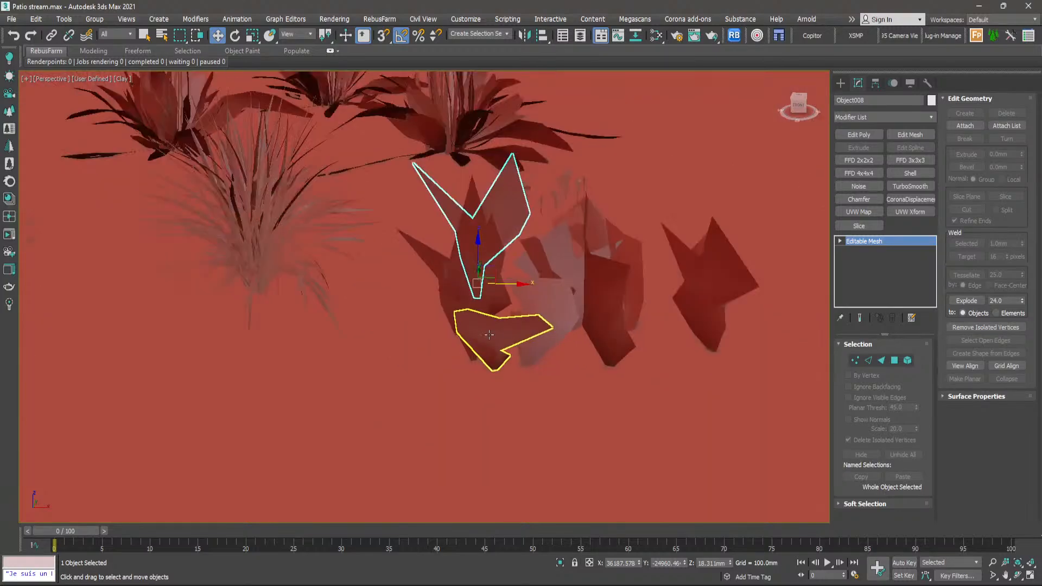
- Select the leaf planes Object002 and Object004 in turn, then the Ophiopogon tuft, to compare their geometry
{"action": "left_click", "coordinate": [506, 301]}
{"action": "left_click", "coordinate": [499, 293]}
{"action": "mouse_move", "coordinate": [498, 294]}
{"action": "middle_mouse_down", "text": "alt"}
{"action": "mouse_move", "coordinate": [482, 312]}
{"action": "mouse_move", "coordinate": [492, 307]}
{"action": "middle_mouse_up", "text": "alt"}
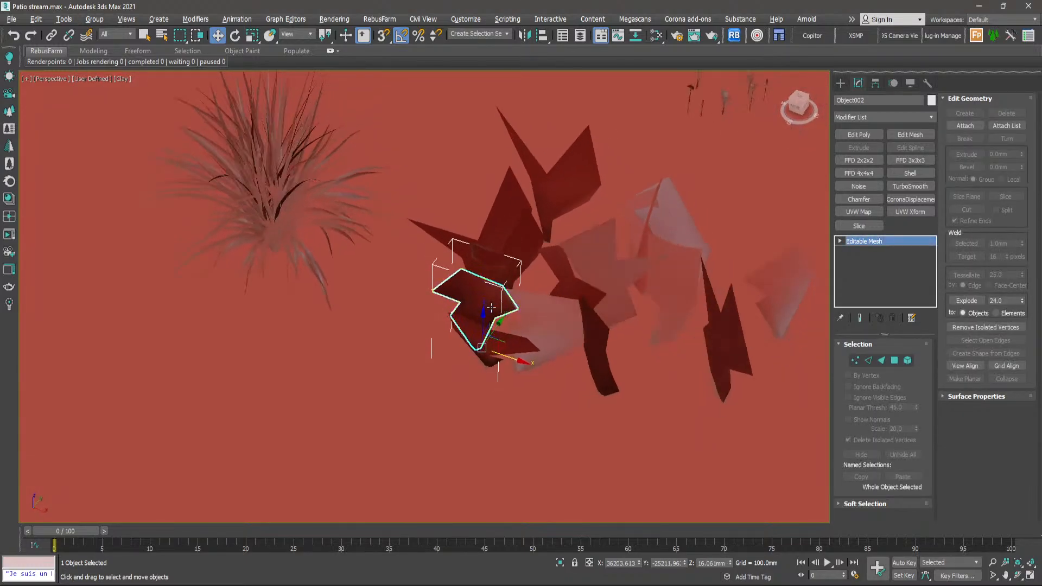
{"action": "left_click", "coordinate": [535, 318]}
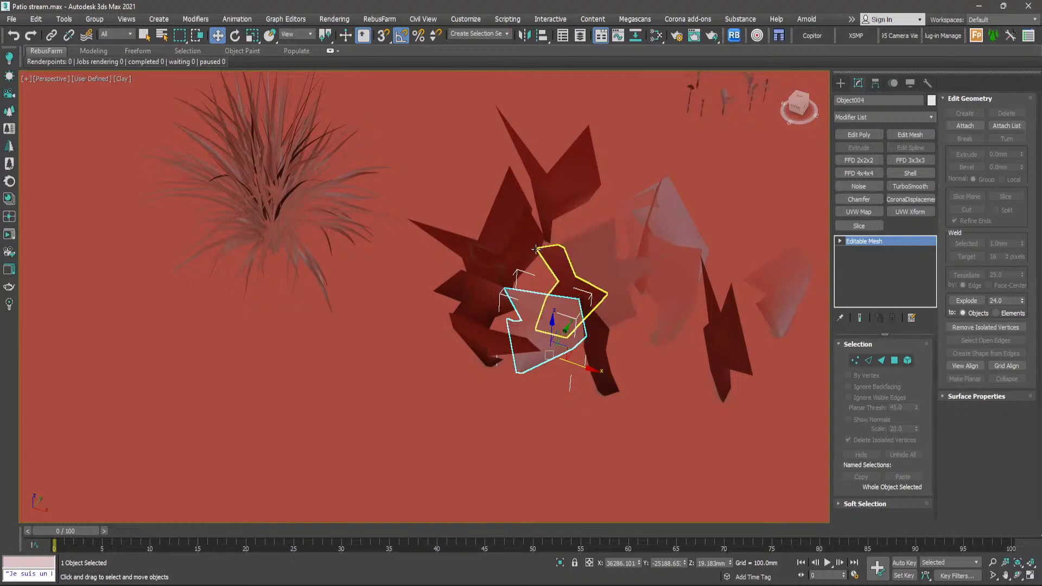
{"action": "scroll", "coordinate": [270, 194], "scroll_direction": "up", "scroll_amount": 5}
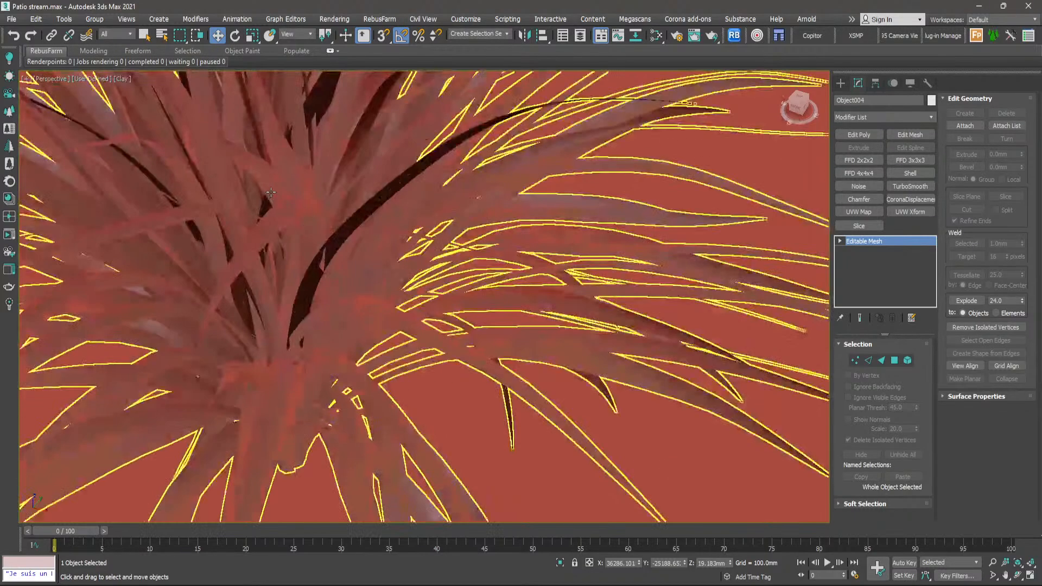
{"action": "scroll", "coordinate": [282, 225], "scroll_direction": "down", "scroll_amount": 5}
{"action": "left_click", "coordinate": [282, 225]}
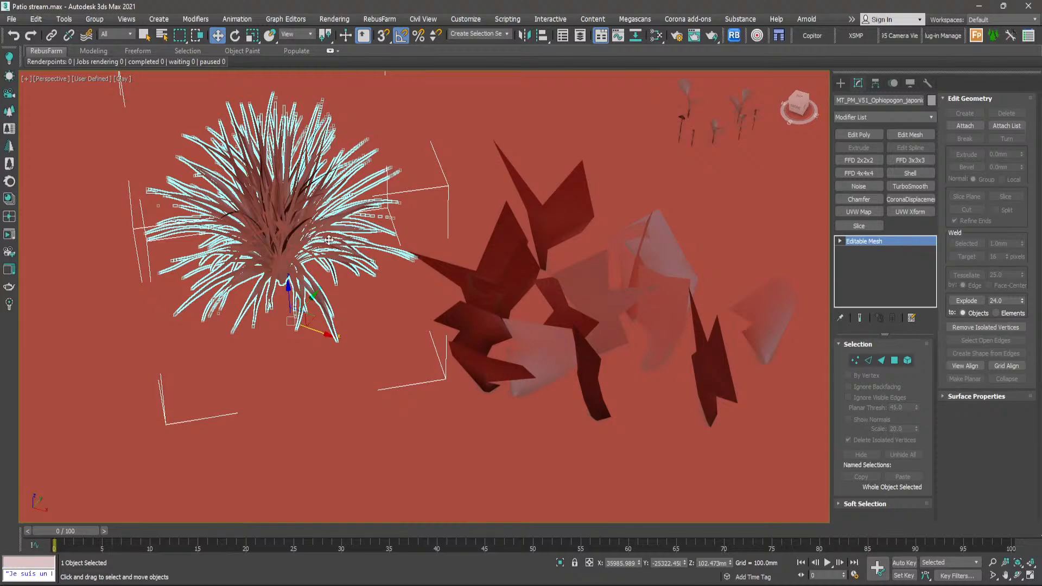
- Return the Perspective view to wireframe display and restore the multi-viewport layout
{"action": "scroll", "coordinate": [327, 240], "scroll_direction": "down", "scroll_amount": 2}
{"action": "key", "text": "F4"}
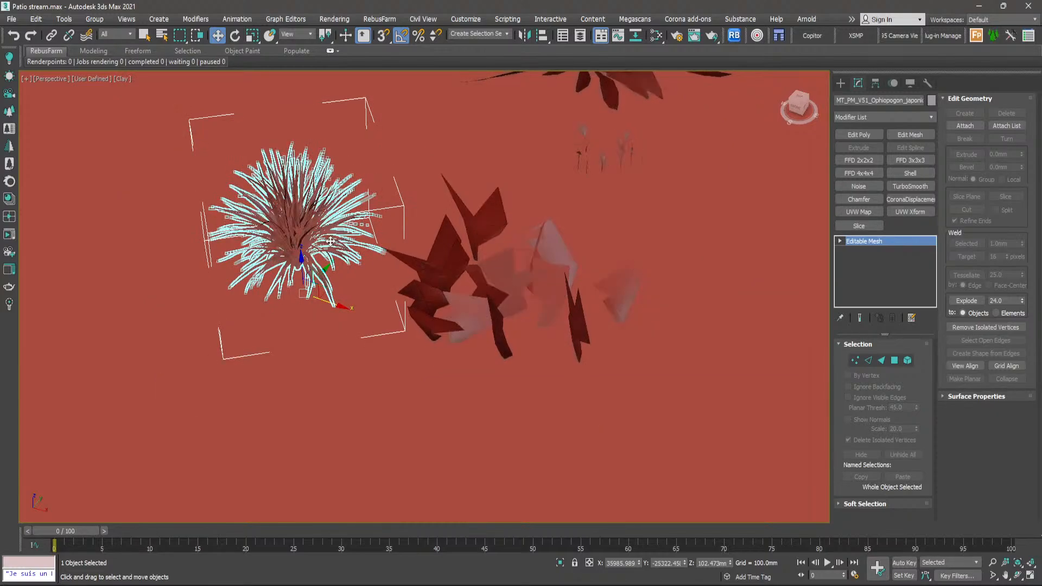
{"action": "key", "text": "F3"}
{"action": "key", "text": "alt+w"}
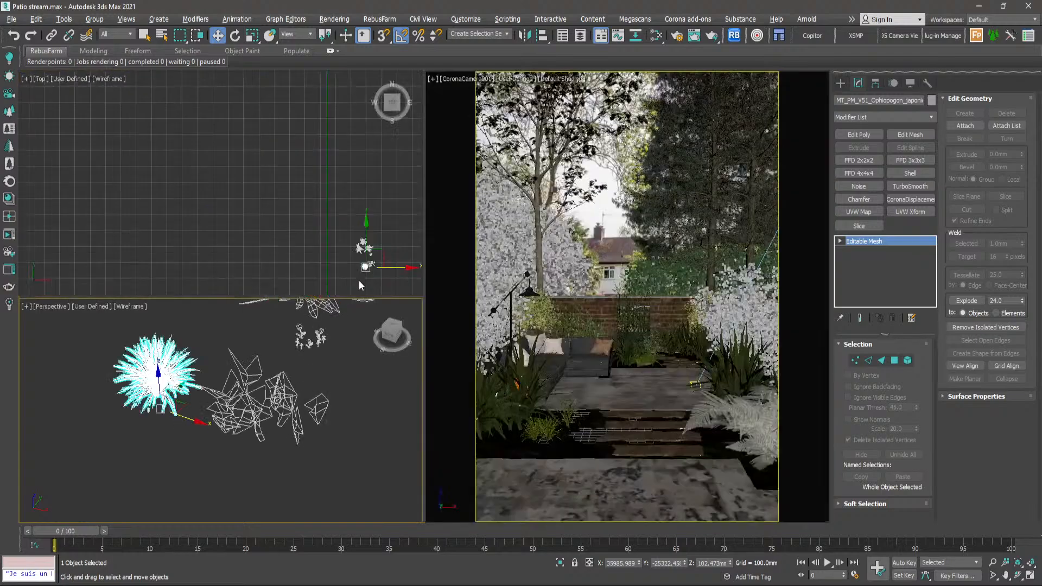
- Move the selected Ophiopogon tuft in the Top view back into the garden bed beside the stepping stones, next to the existing tuft, and deselect it
{"action": "scroll", "coordinate": [368, 256], "scroll_direction": "down", "scroll_amount": 2}
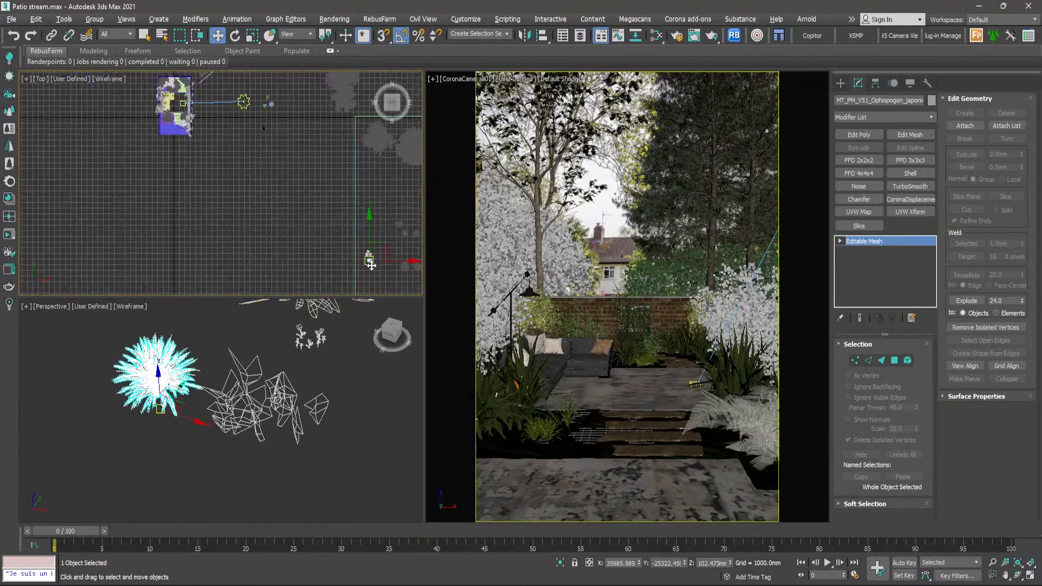
{"action": "left_click_drag", "start_coordinate": [369, 264], "coordinate": [229, 166]}
{"action": "scroll", "coordinate": [229, 166], "scroll_direction": "up", "scroll_amount": 4}
{"action": "scroll", "coordinate": [223, 139], "scroll_direction": "up", "scroll_amount": 4}
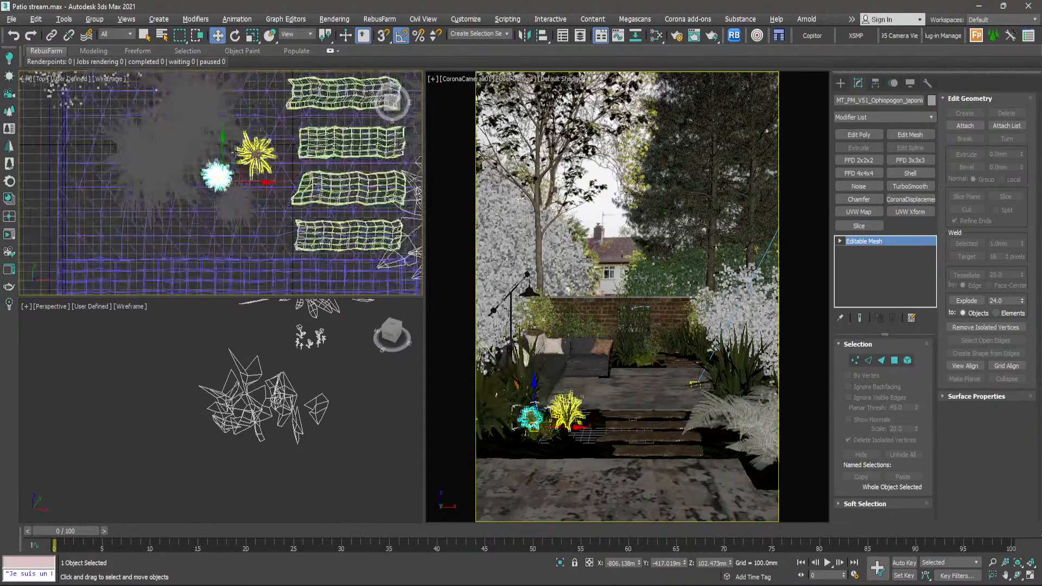
{"action": "left_click_drag", "start_coordinate": [199, 204], "coordinate": [255, 170]}
{"action": "left_click", "coordinate": [272, 328]}
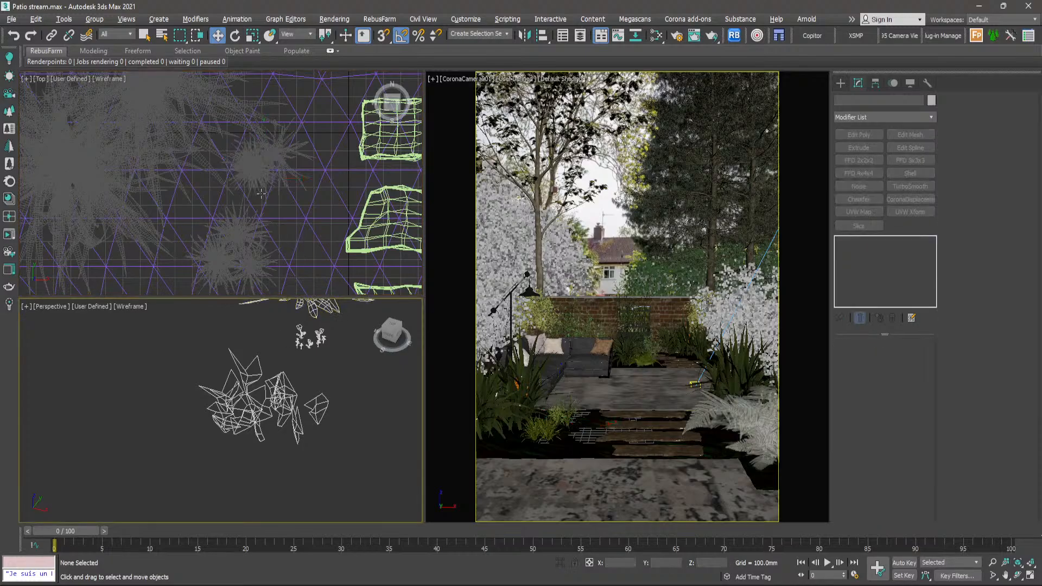
- Shift the returned Ophiopogon tuft slightly along X in the Top view so it overlaps the neighbouring tuft, and clear the selection
{"action": "scroll", "coordinate": [252, 181], "scroll_direction": "up", "scroll_amount": 5}
{"action": "left_click", "coordinate": [252, 182]}
{"action": "scroll", "coordinate": [252, 181], "scroll_direction": "down", "scroll_amount": 4}
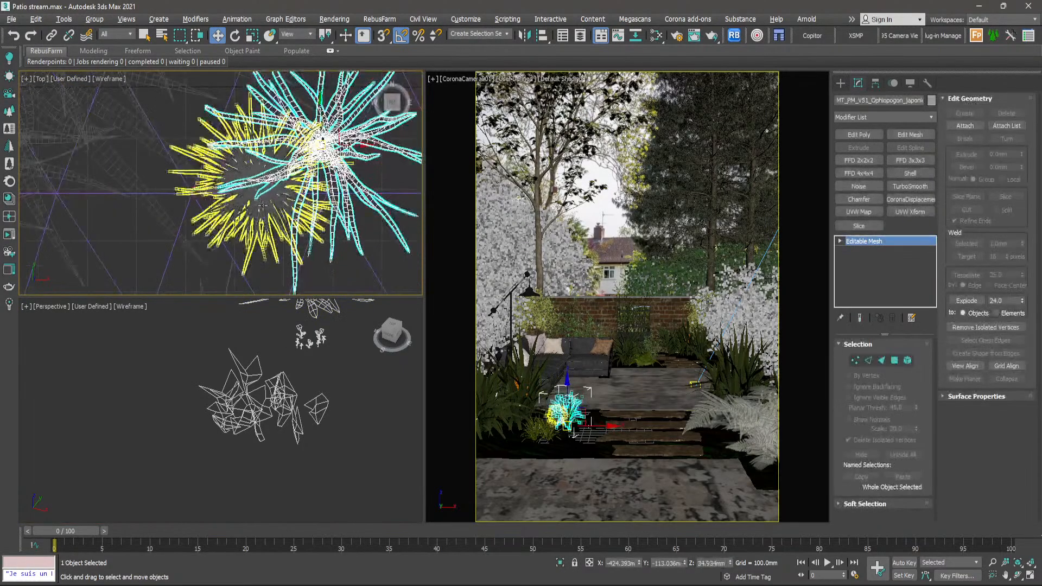
{"action": "left_click", "coordinate": [263, 203]}
{"action": "left_click_drag", "start_coordinate": [288, 208], "coordinate": [312, 209]}
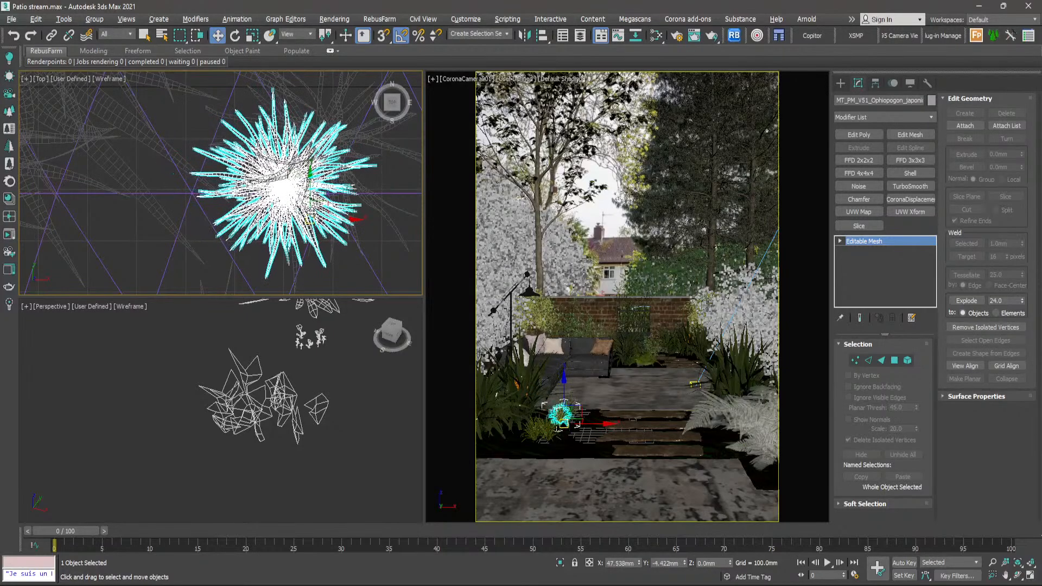
{"action": "left_click", "coordinate": [375, 259]}
{"action": "left_click", "coordinate": [242, 218]}
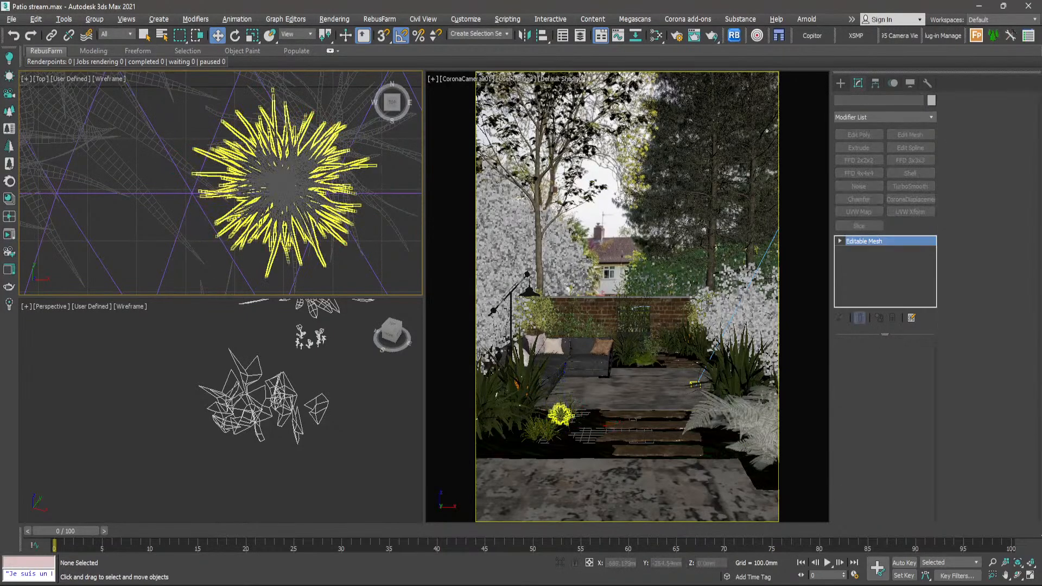
{"action": "left_click", "coordinate": [335, 278]}
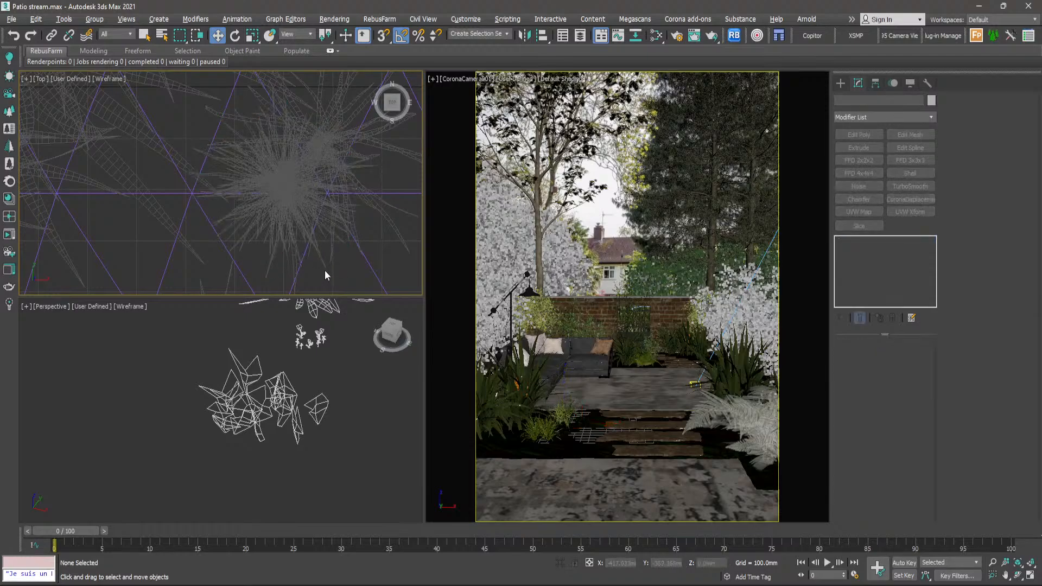
{"action": "left_click", "coordinate": [328, 275]}
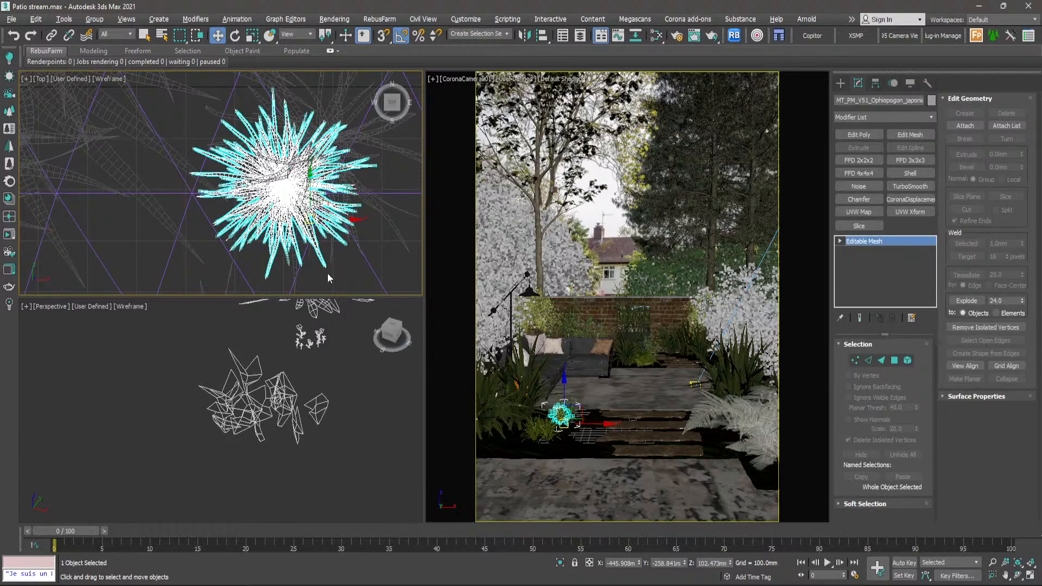
{"action": "left_click", "coordinate": [343, 279]}
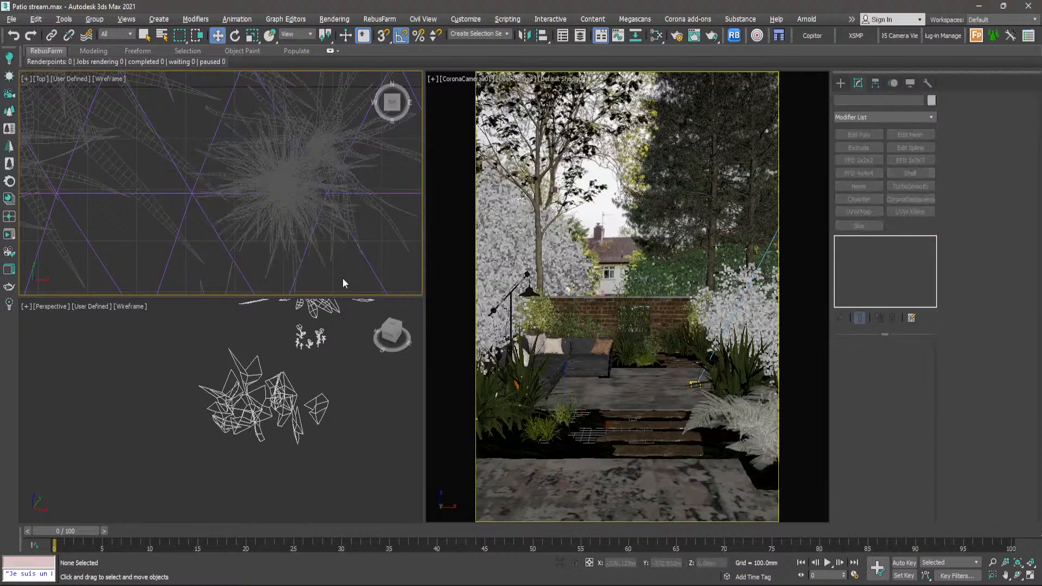
- Switch to Quixel Bridge, widen the asset list from Grass to all Purchased assets, and return to the 3ds Max scene
{"action": "scroll", "coordinate": [250, 187], "scroll_direction": "up", "scroll_amount": 3}
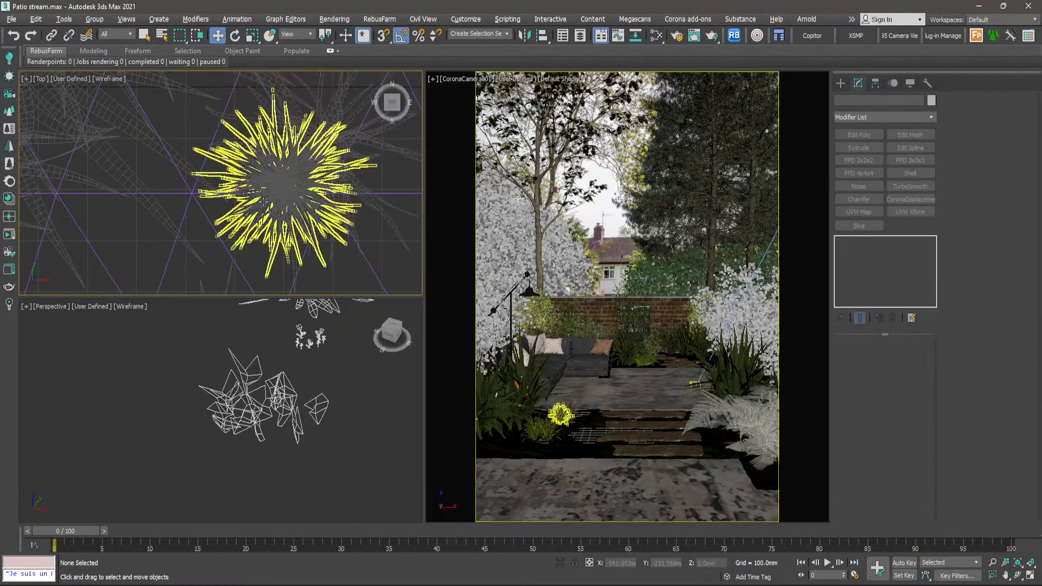
{"action": "scroll", "coordinate": [263, 201], "scroll_direction": "down", "scroll_amount": 3}
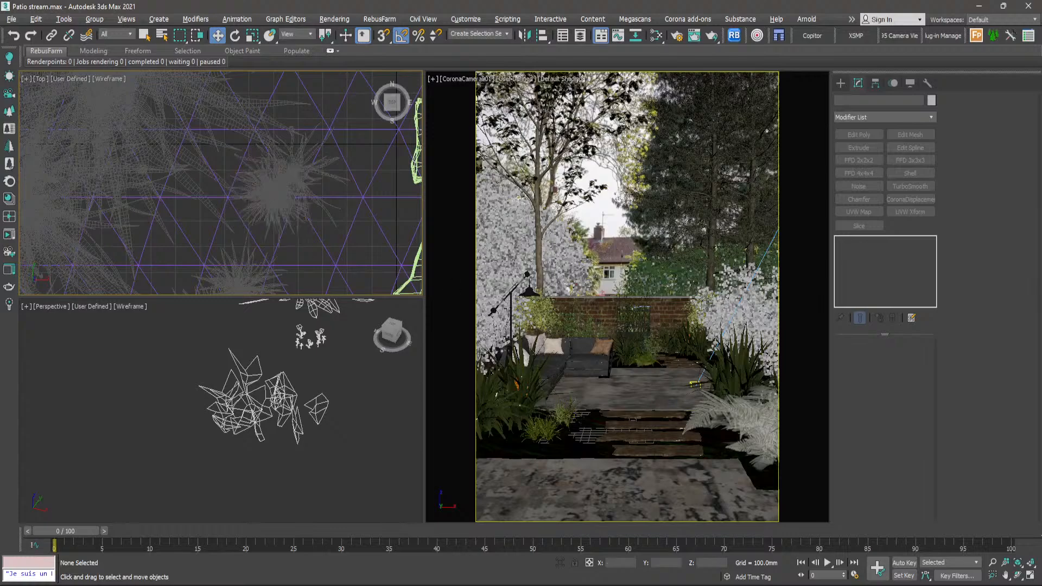
{"action": "key", "text": "alt+Tab"}
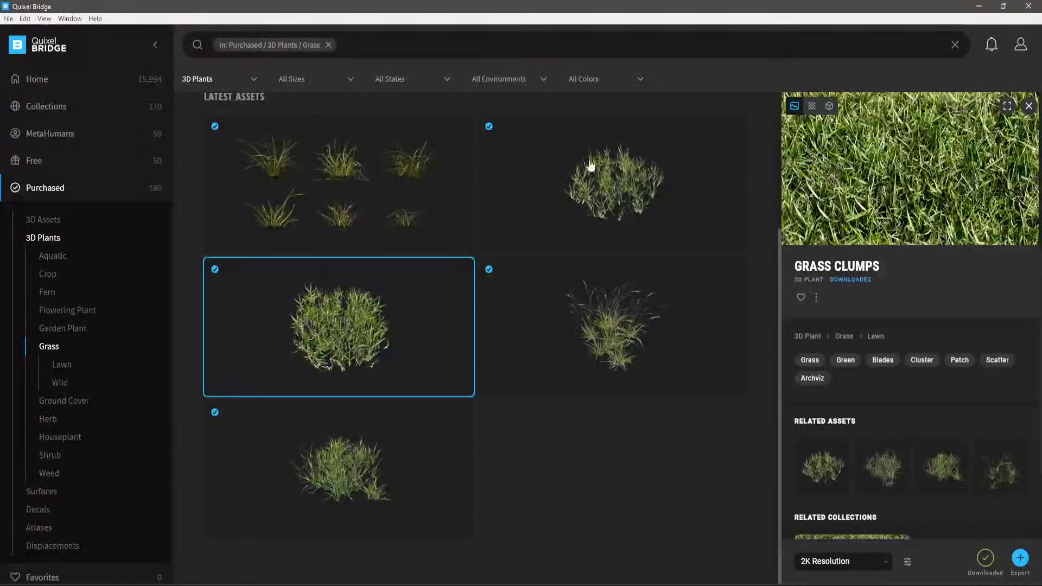
{"action": "left_click", "coordinate": [36, 191]}
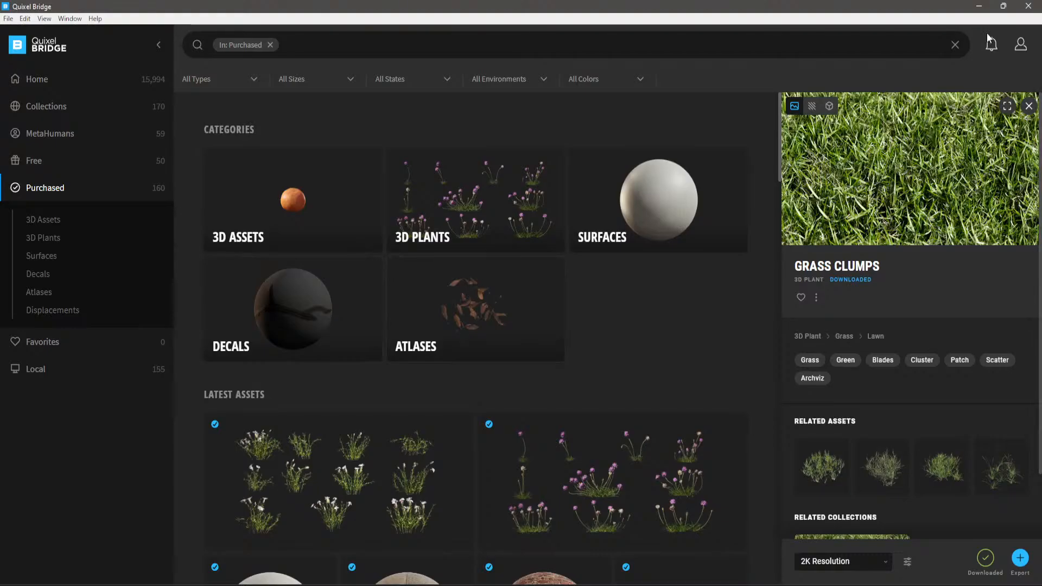
{"action": "left_click", "coordinate": [982, 9]}
- Select leaf plane Object014 and set the Perspective view to Default Shading to inspect the textured grass leaves
{"action": "scroll", "coordinate": [283, 405], "scroll_direction": "up", "scroll_amount": 3}
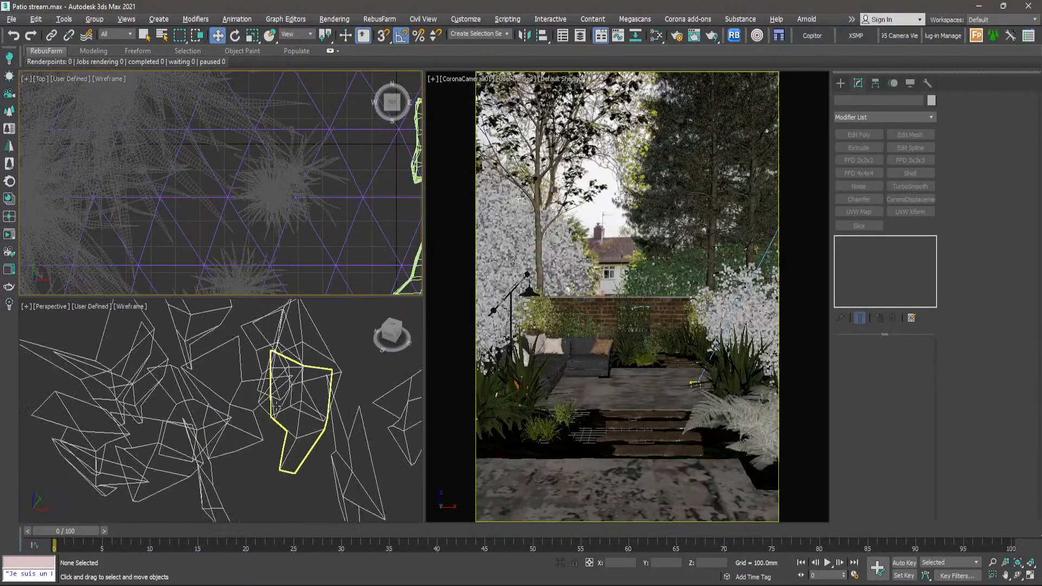
{"action": "left_click", "coordinate": [284, 394]}
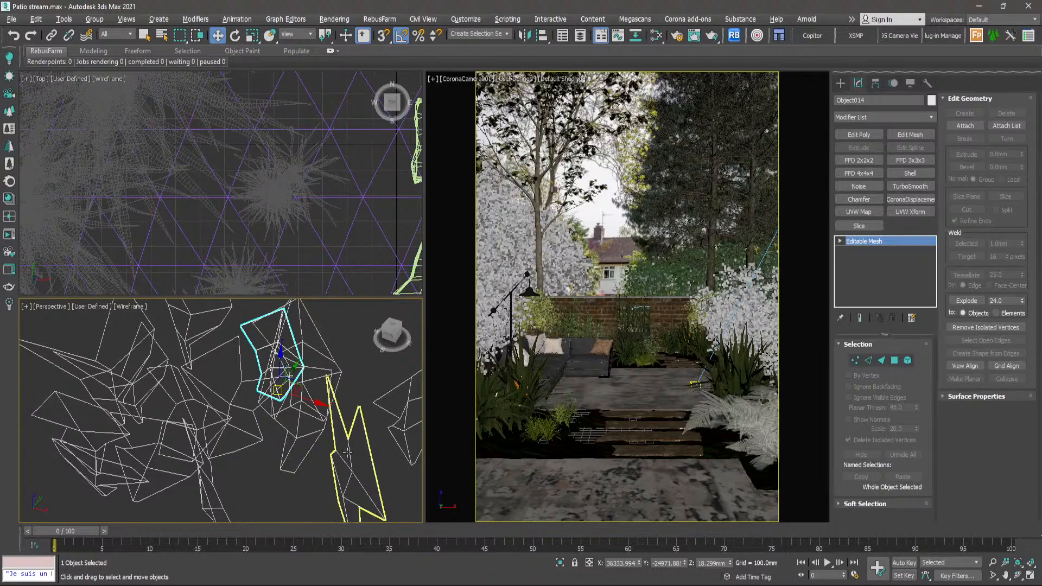
{"action": "key", "text": "F3"}
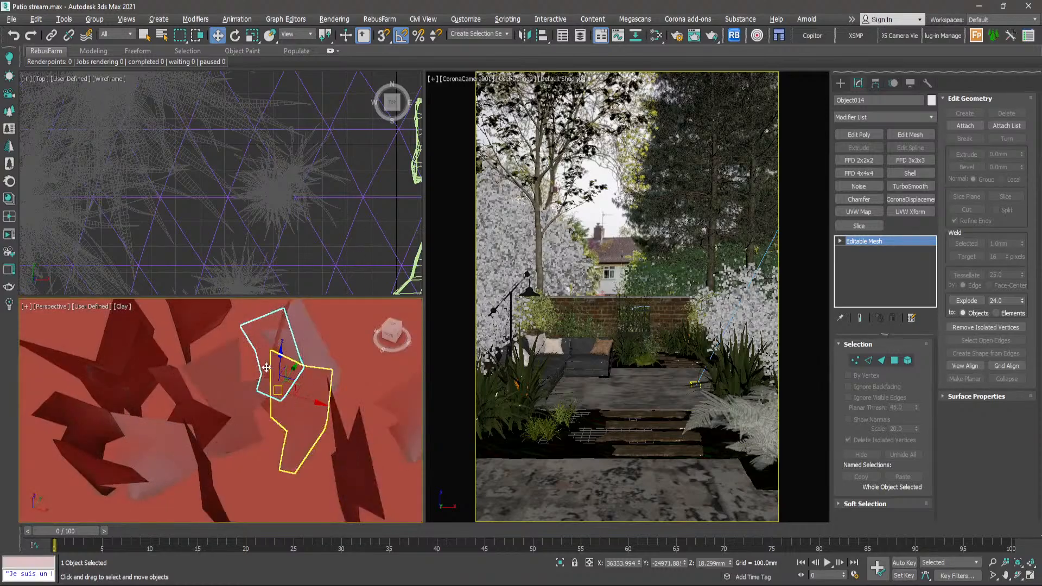
{"action": "left_click", "coordinate": [123, 306]}
{"action": "left_click", "coordinate": [143, 314]}
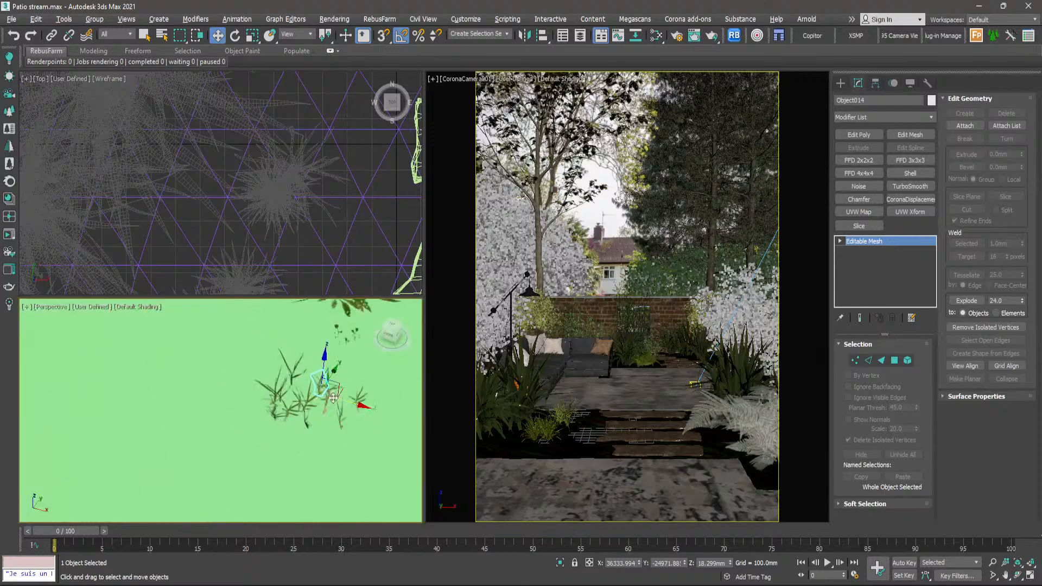
{"action": "mouse_move", "coordinate": [333, 398]}
{"action": "middle_mouse_down"}
{"action": "mouse_move", "coordinate": [340, 427]}
{"action": "mouse_move", "coordinate": [335, 384]}
{"action": "middle_mouse_up"}
{"action": "scroll", "coordinate": [332, 415], "scroll_direction": "down", "scroll_amount": 3}
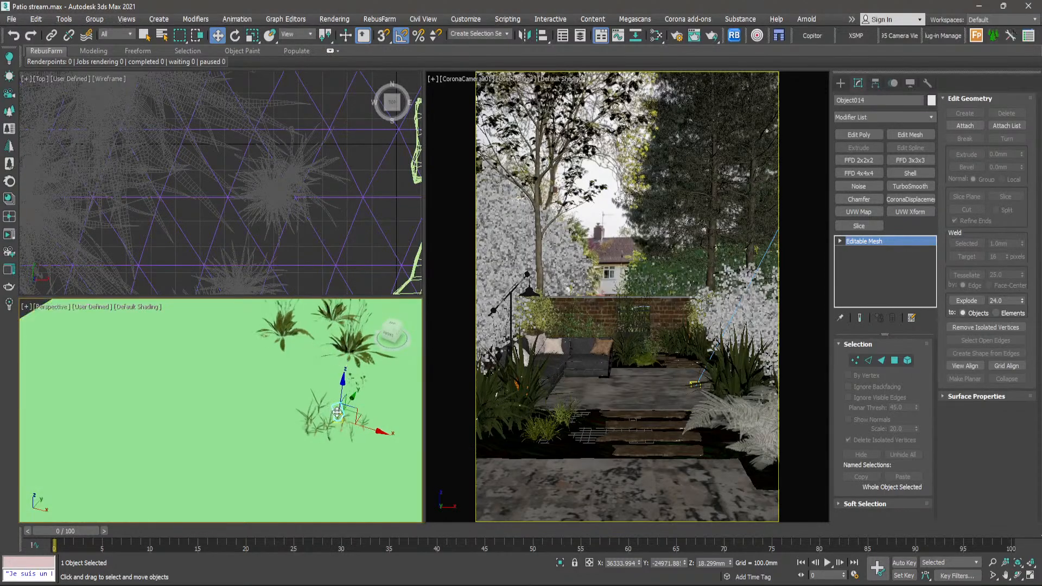
{"action": "scroll", "coordinate": [337, 412], "scroll_direction": "up", "scroll_amount": 4}
{"action": "scroll", "coordinate": [293, 209], "scroll_direction": "down", "scroll_amount": 10}
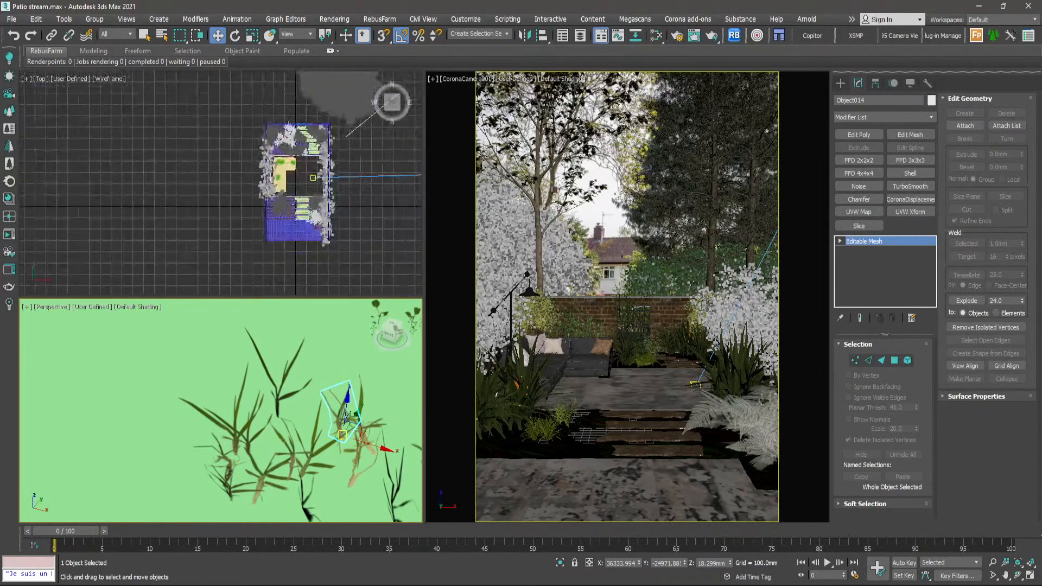
- Select the garden ground plane Plane002 together with the group of grass leaf planes lying outside the garden, and isolate the selection
{"action": "scroll", "coordinate": [286, 248], "scroll_direction": "up", "scroll_amount": 8}
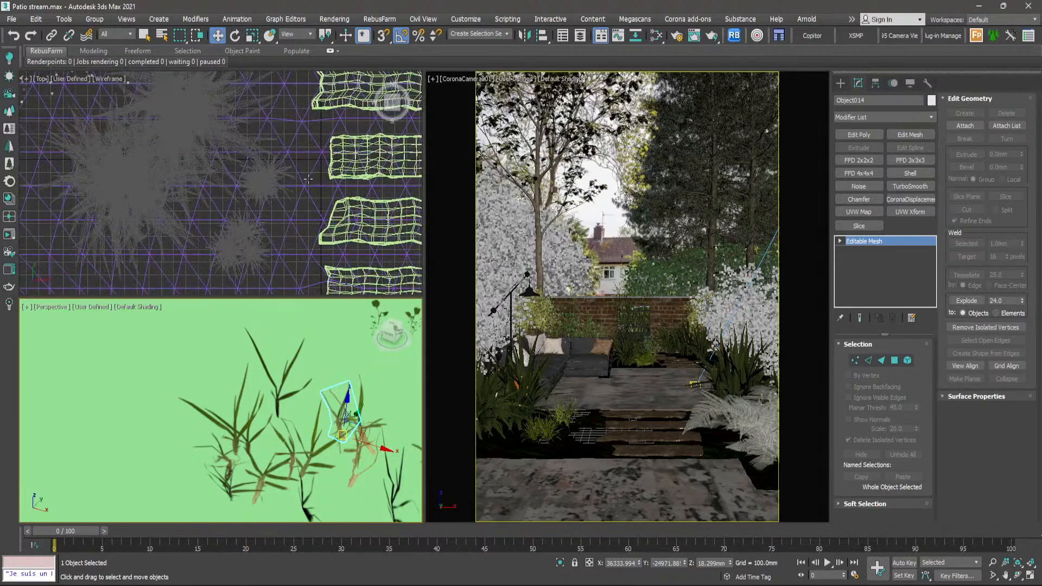
{"action": "scroll", "coordinate": [296, 176], "scroll_direction": "down", "scroll_amount": 5}
{"action": "scroll", "coordinate": [282, 185], "scroll_direction": "up", "scroll_amount": 6}
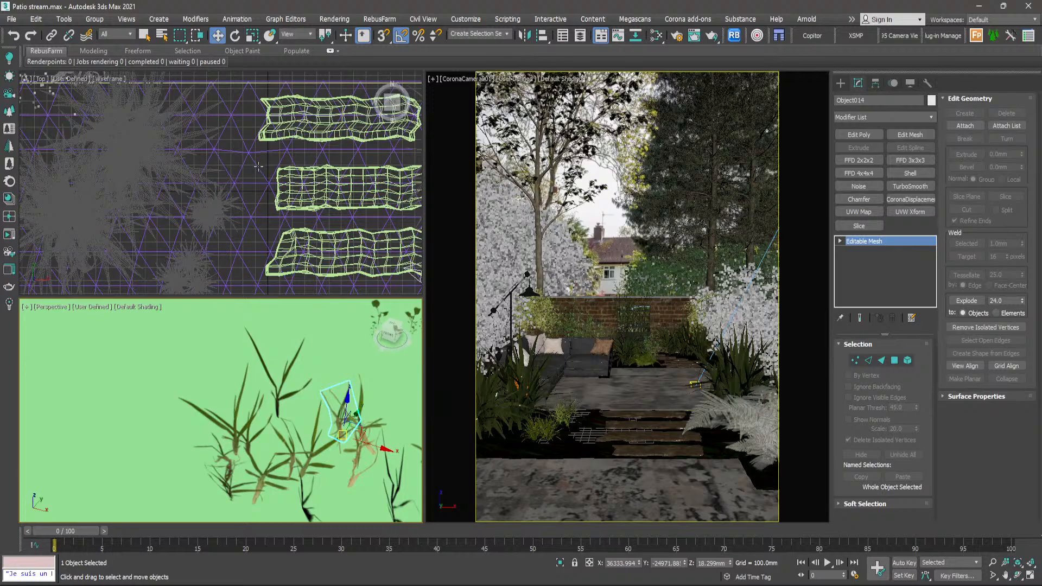
{"action": "left_click", "coordinate": [259, 166]}
{"action": "scroll", "coordinate": [250, 169], "scroll_direction": "down", "scroll_amount": 10}
{"action": "middle_click_drag", "start_coordinate": [313, 198], "coordinate": [211, 188]}
{"action": "scroll", "coordinate": [317, 184], "scroll_direction": "down", "scroll_amount": 2}
{"action": "middle_click_drag", "start_coordinate": [367, 215], "coordinate": [268, 154]}
{"action": "middle_click_drag", "start_coordinate": [304, 256], "coordinate": [307, 223]}
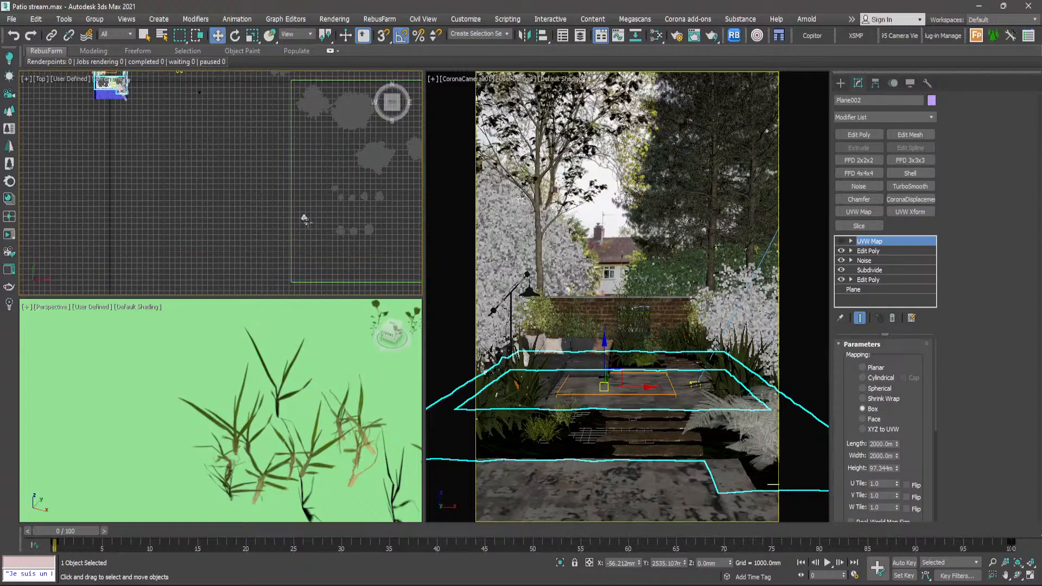
{"action": "scroll", "coordinate": [305, 219], "scroll_direction": "up", "scroll_amount": 8}
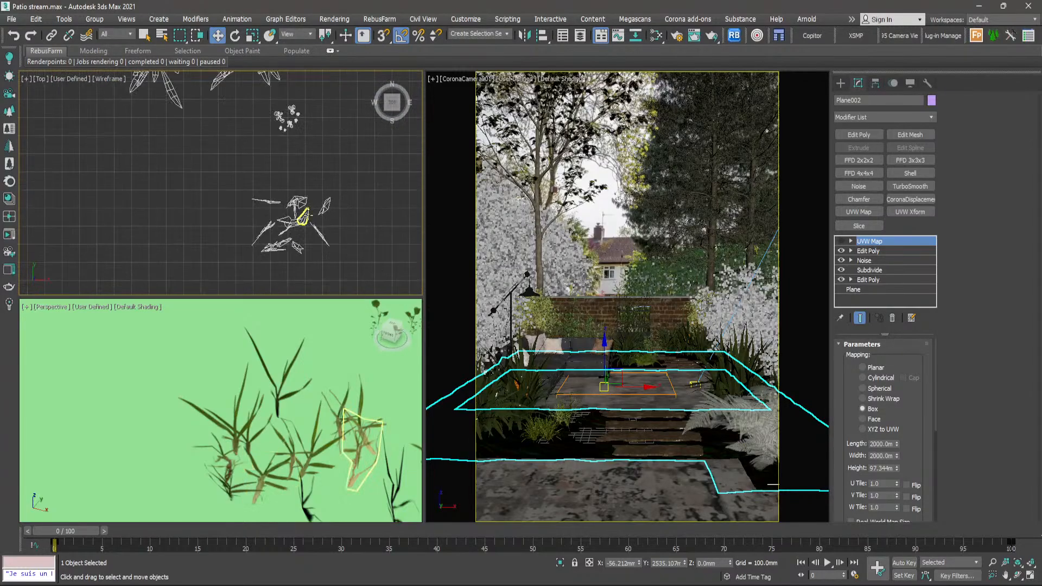
{"action": "left_click_drag", "start_coordinate": [359, 186], "coordinate": [243, 259]}
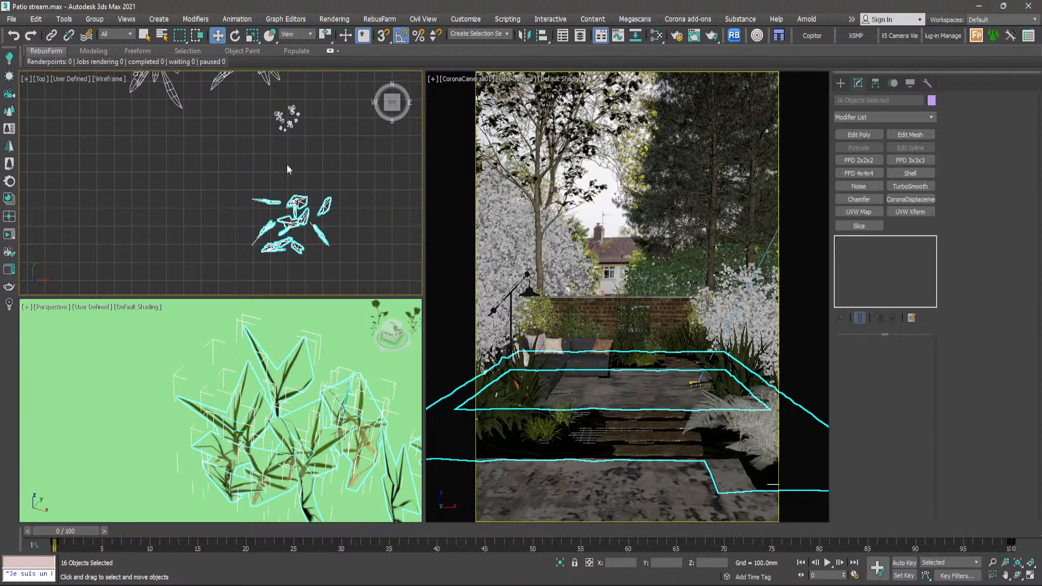
{"action": "scroll", "coordinate": [288, 116], "scroll_direction": "up", "scroll_amount": 5}
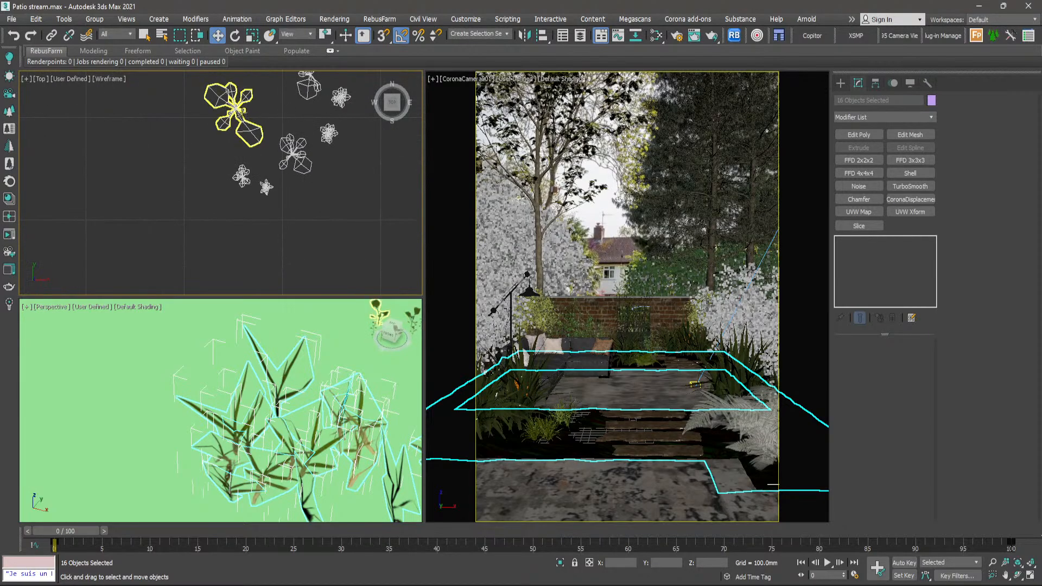
{"action": "scroll", "coordinate": [299, 156], "scroll_direction": "down", "scroll_amount": 4}
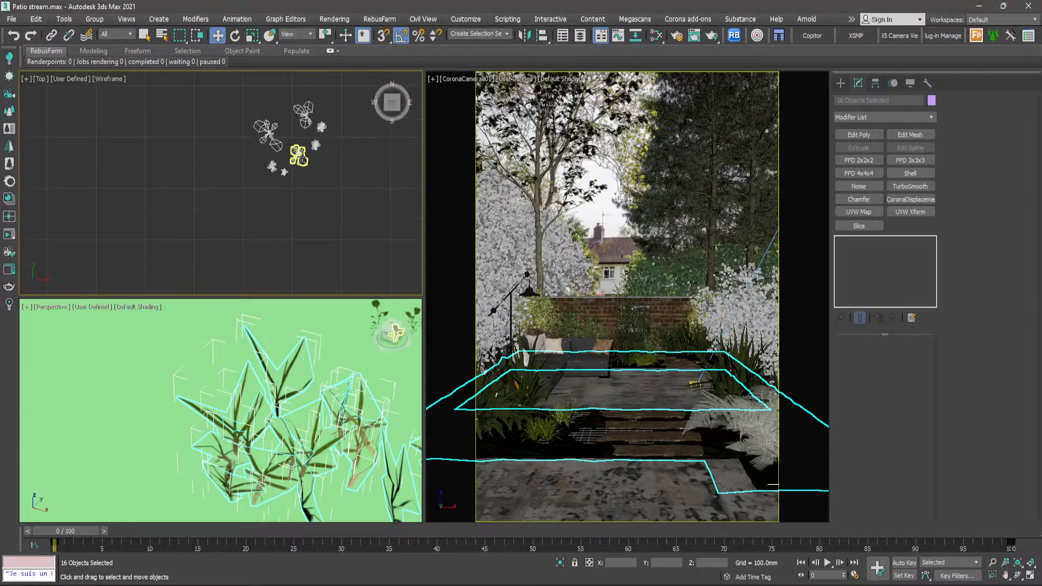
{"action": "scroll", "coordinate": [299, 156], "scroll_direction": "up", "scroll_amount": 3}
{"action": "right_click", "coordinate": [302, 202]}
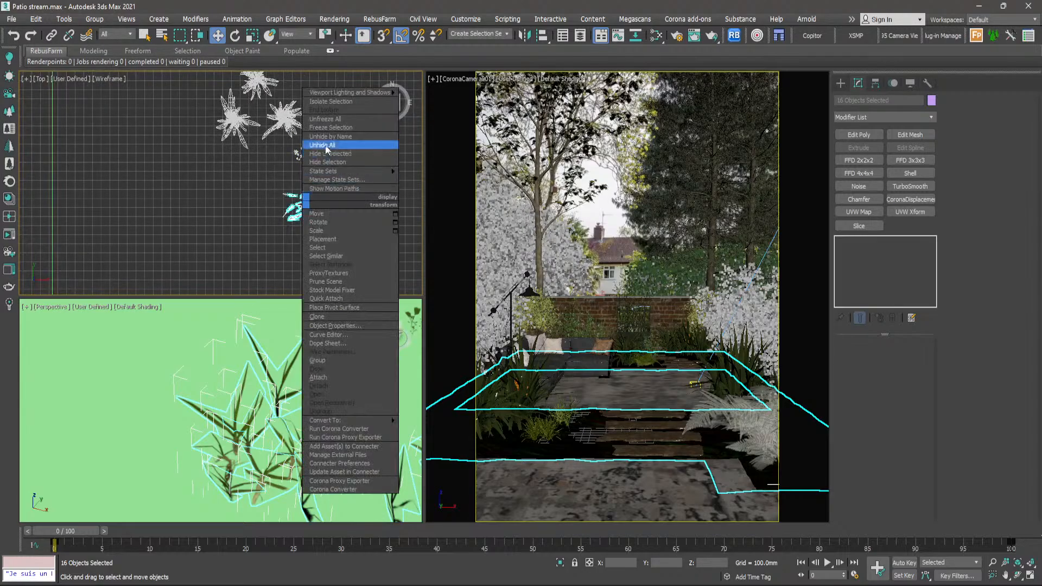
{"action": "left_click", "coordinate": [329, 102]}
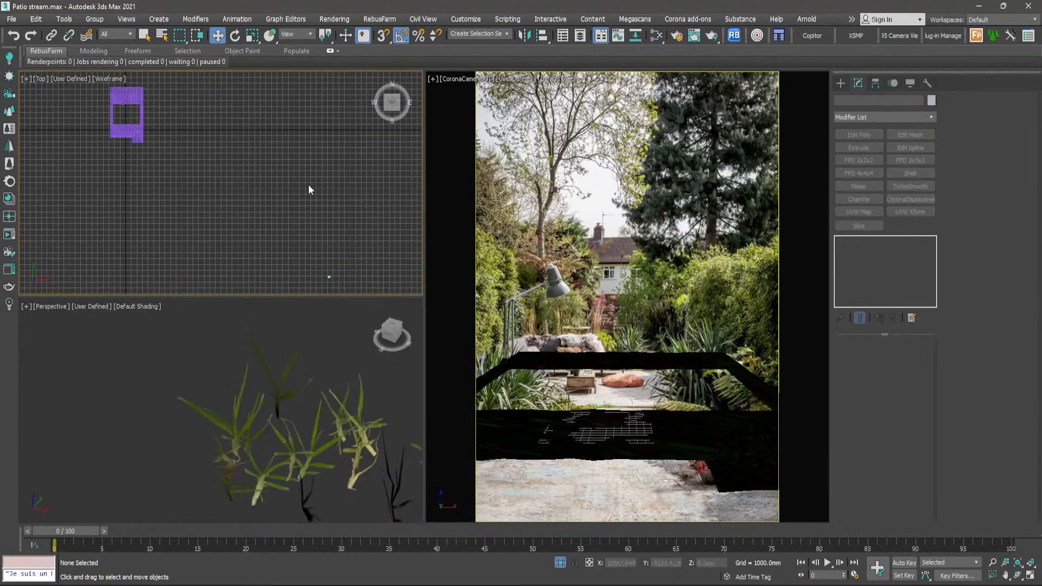
- Select the ground plane Plane002 alone and frame it closely in the Perspective view to inspect its soil texture
{"action": "left_click", "coordinate": [721, 453]}
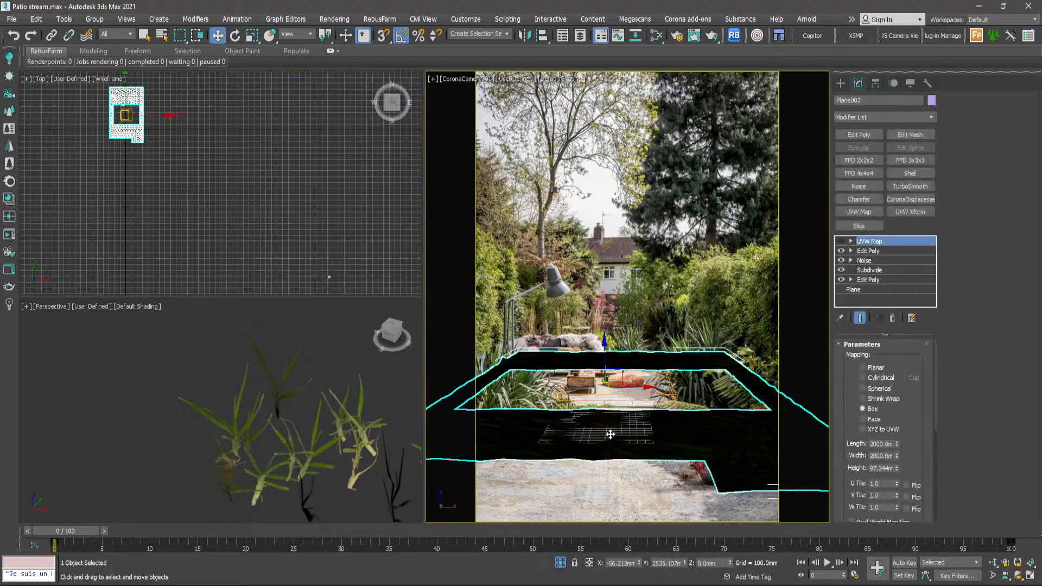
{"action": "right_click", "coordinate": [332, 430]}
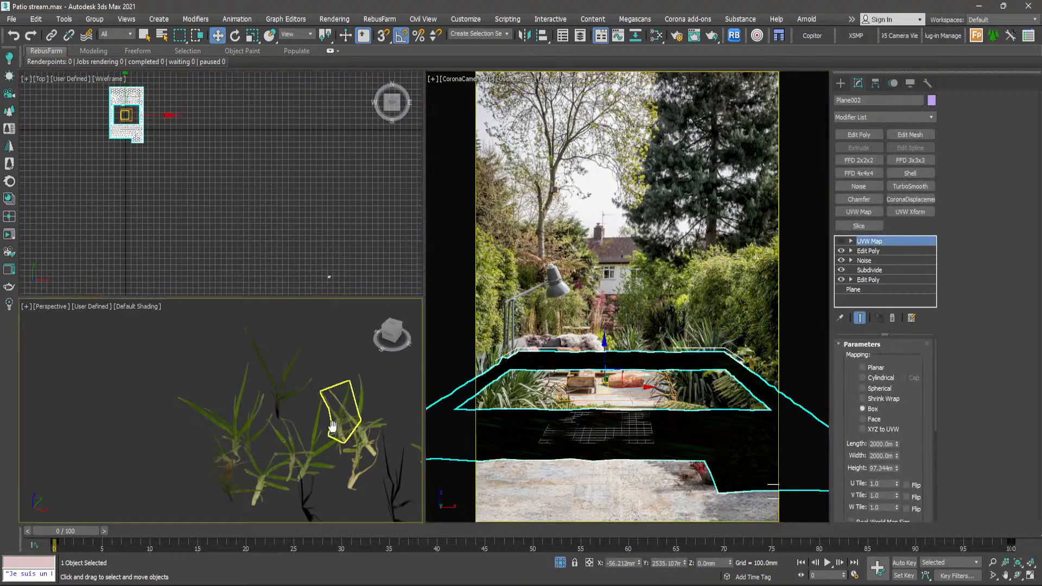
{"action": "key", "text": "z"}
{"action": "middle_click_drag", "start_coordinate": [257, 411], "coordinate": [358, 402]}
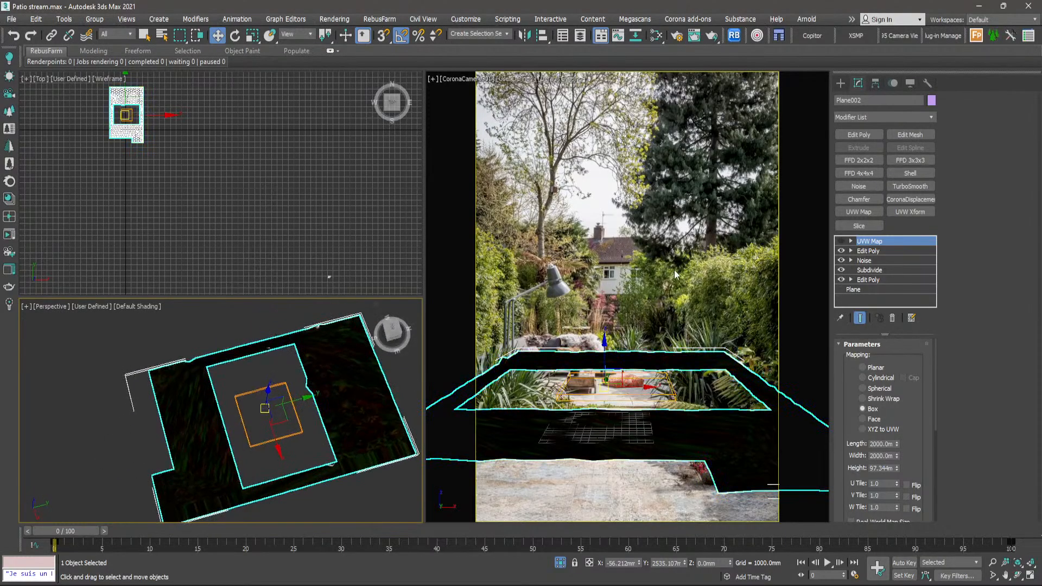
{"action": "scroll", "coordinate": [386, 407], "scroll_direction": "up", "scroll_amount": 6}
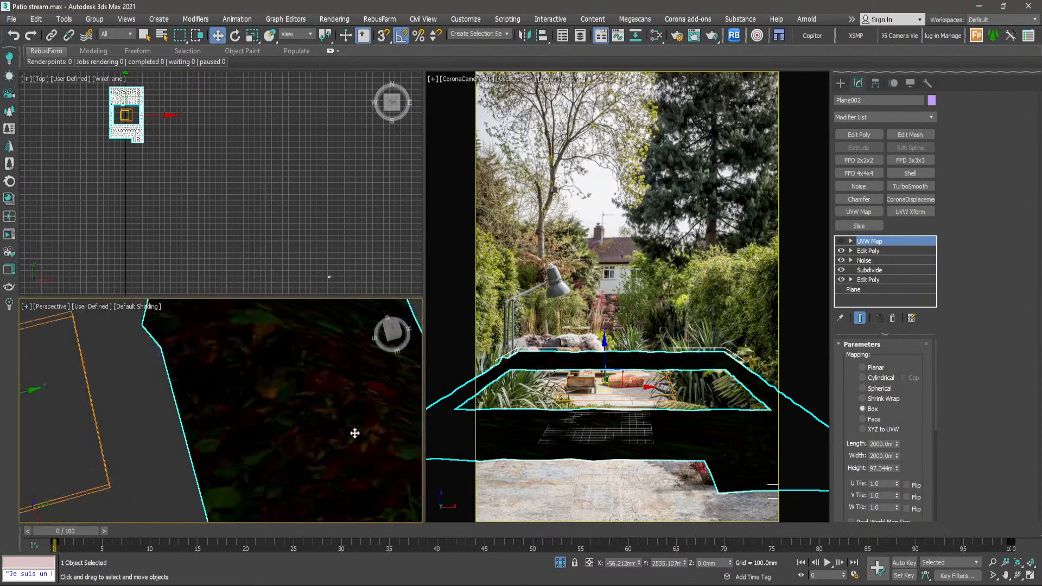
- Turn on the UVW Map modifier of the ground plane, comparing the texture's stretching and scale in the Perspective view
{"action": "left_click", "coordinate": [842, 241]}
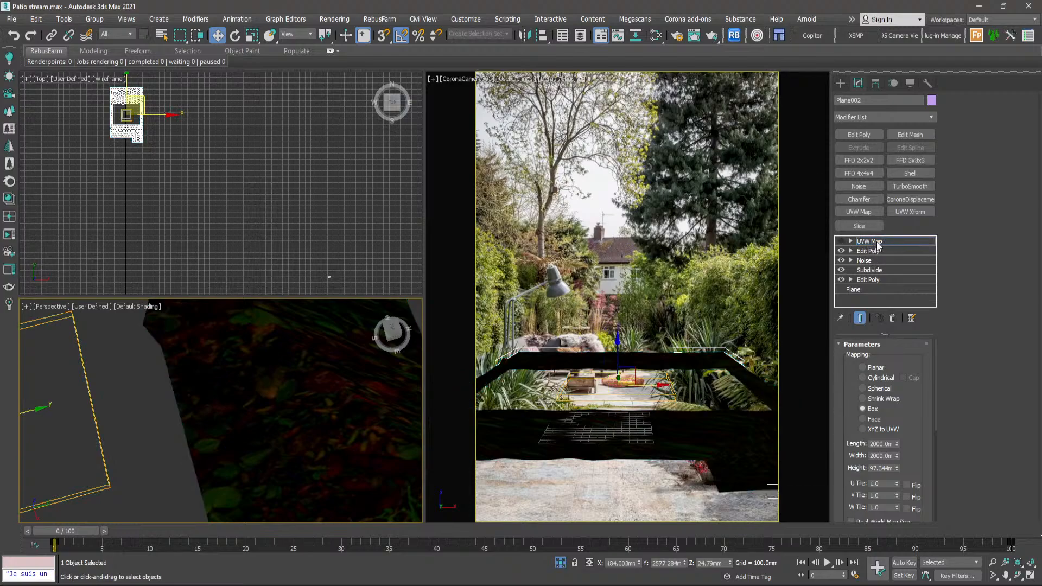
{"action": "left_click", "coordinate": [878, 242]}
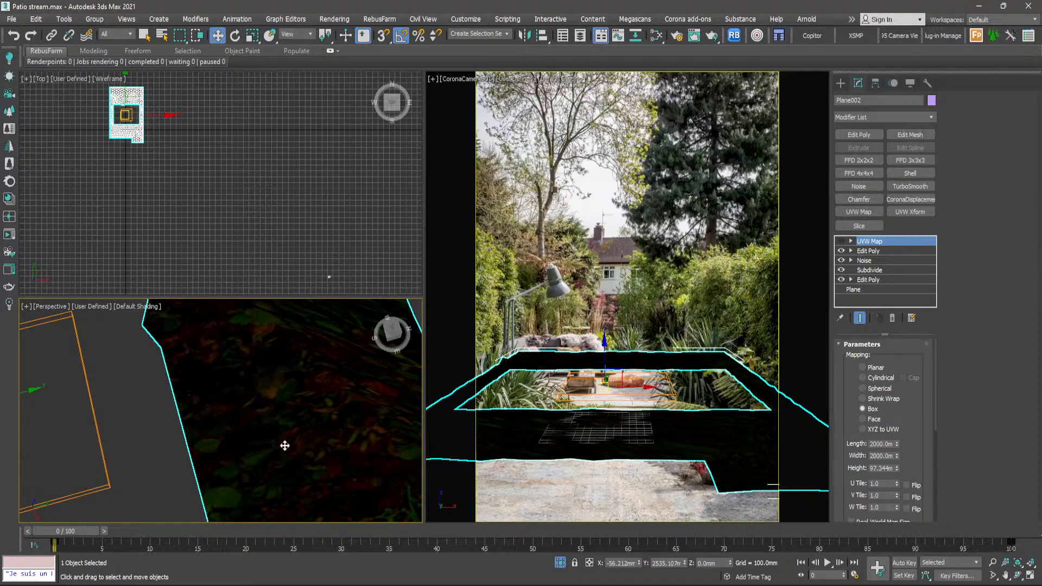
{"action": "scroll", "coordinate": [291, 446], "scroll_direction": "down", "scroll_amount": 2}
{"action": "middle_click_drag", "start_coordinate": [315, 397], "coordinate": [325, 365], "text": "alt"}
{"action": "scroll", "coordinate": [307, 421], "scroll_direction": "down", "scroll_amount": 5}
{"action": "scroll", "coordinate": [324, 364], "scroll_direction": "up", "scroll_amount": 2}
{"action": "scroll", "coordinate": [187, 373], "scroll_direction": "up", "scroll_amount": 2}
{"action": "scroll", "coordinate": [188, 373], "scroll_direction": "up", "scroll_amount": 3}
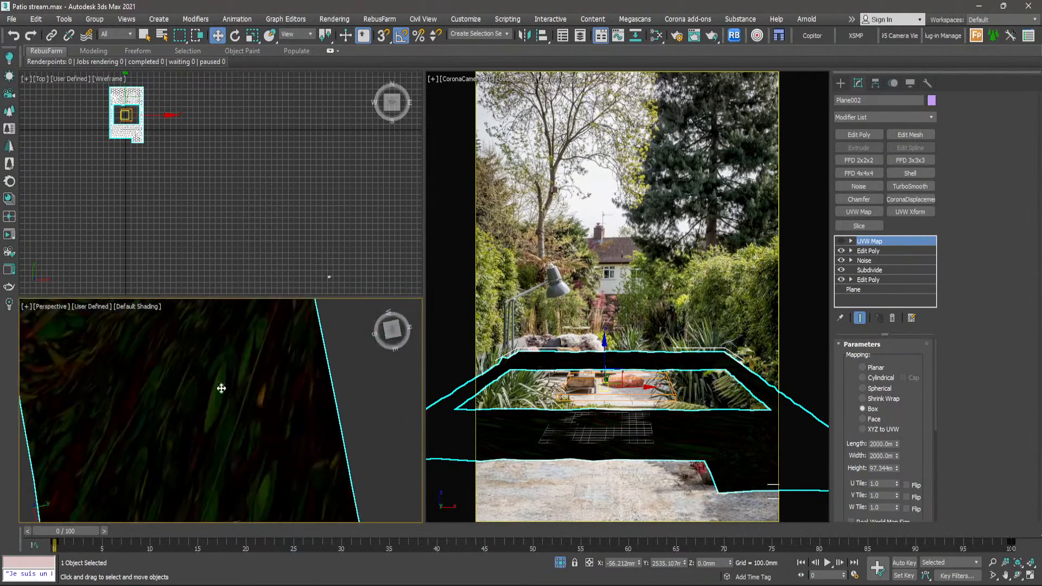
{"action": "scroll", "coordinate": [251, 424], "scroll_direction": "down", "scroll_amount": 3}
{"action": "scroll", "coordinate": [255, 402], "scroll_direction": "up", "scroll_amount": 1}
{"action": "scroll", "coordinate": [244, 380], "scroll_direction": "up", "scroll_amount": 2}
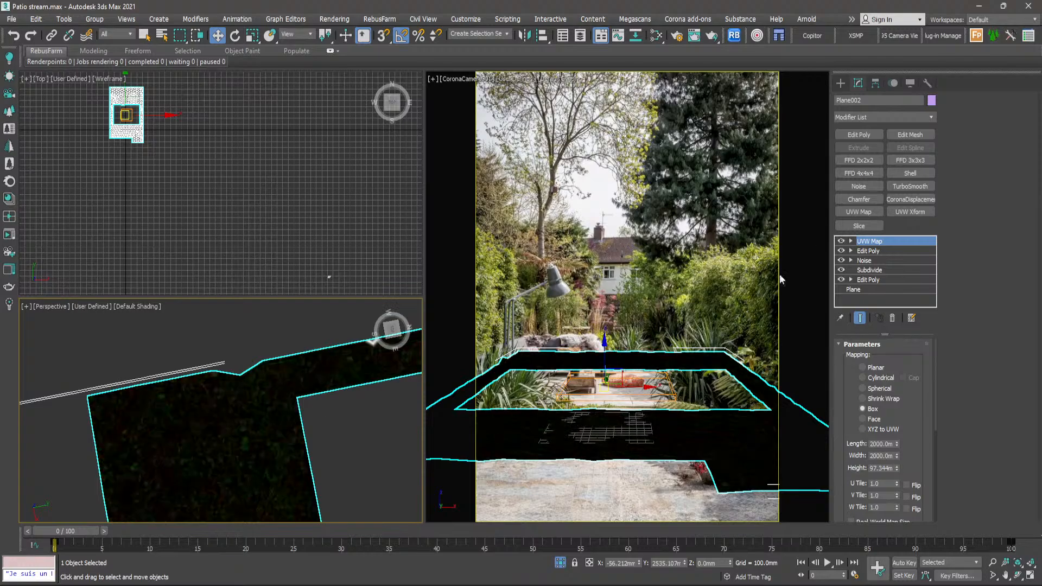
- Examine the ground plane's leaf-litter texture for tiling and detail with the UVW Map modifier active
{"action": "scroll", "coordinate": [292, 409], "scroll_direction": "up", "scroll_amount": 5}
{"action": "scroll", "coordinate": [293, 408], "scroll_direction": "down", "scroll_amount": 5}
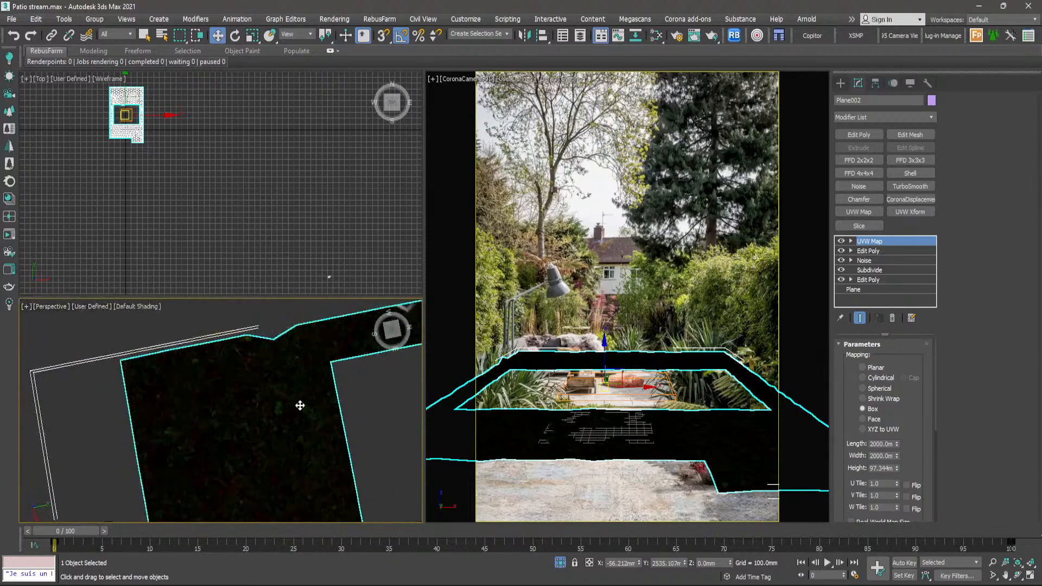
{"action": "middle_click_drag", "start_coordinate": [299, 406], "coordinate": [295, 347], "text": "alt"}
{"action": "scroll", "coordinate": [292, 380], "scroll_direction": "down", "scroll_amount": 4}
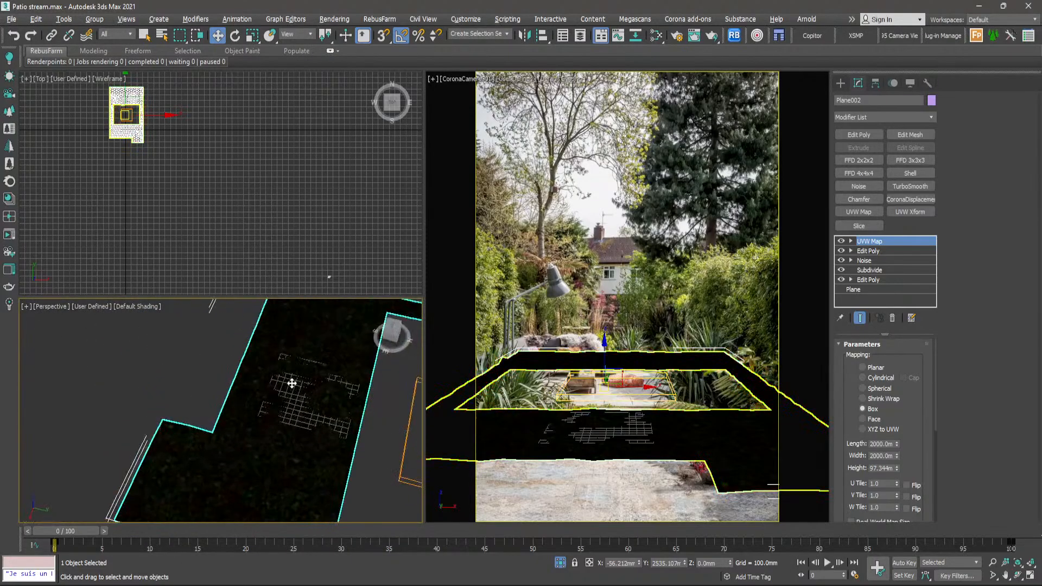
{"action": "scroll", "coordinate": [304, 438], "scroll_direction": "up", "scroll_amount": 6}
{"action": "mouse_move", "coordinate": [291, 384]}
{"action": "middle_mouse_down", "text": "alt"}
{"action": "mouse_move", "coordinate": [318, 453]}
{"action": "mouse_move", "coordinate": [307, 396]}
{"action": "middle_mouse_up", "text": "alt"}
{"action": "scroll", "coordinate": [300, 461], "scroll_direction": "down", "scroll_amount": 4}
{"action": "scroll", "coordinate": [300, 460], "scroll_direction": "down", "scroll_amount": 4}
{"action": "scroll", "coordinate": [308, 397], "scroll_direction": "up", "scroll_amount": 5}
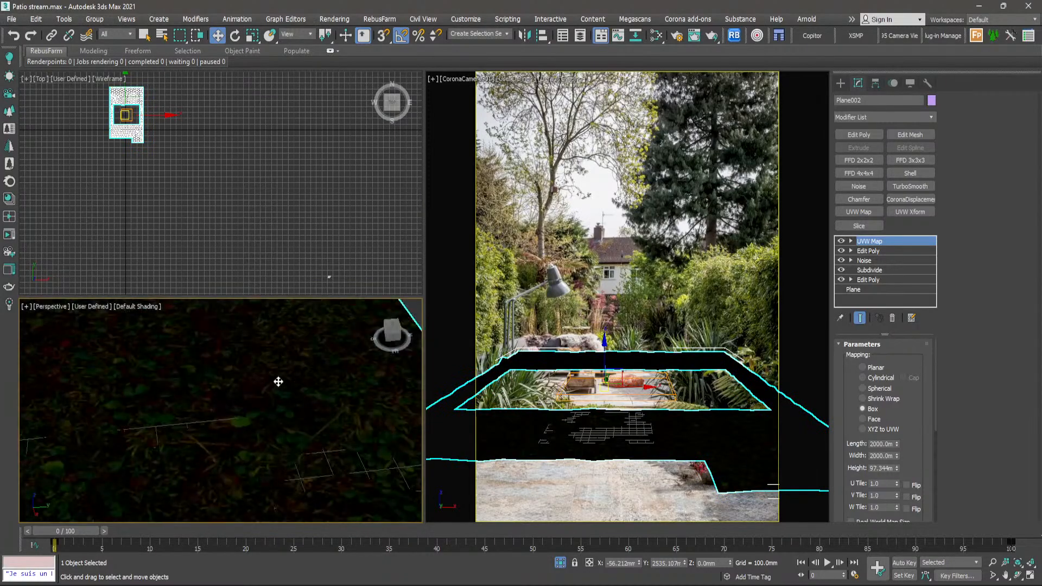
- Switch to Quixel Bridge and browse the Grass category of the purchased Surfaces
{"action": "key", "text": "alt+Tab"}
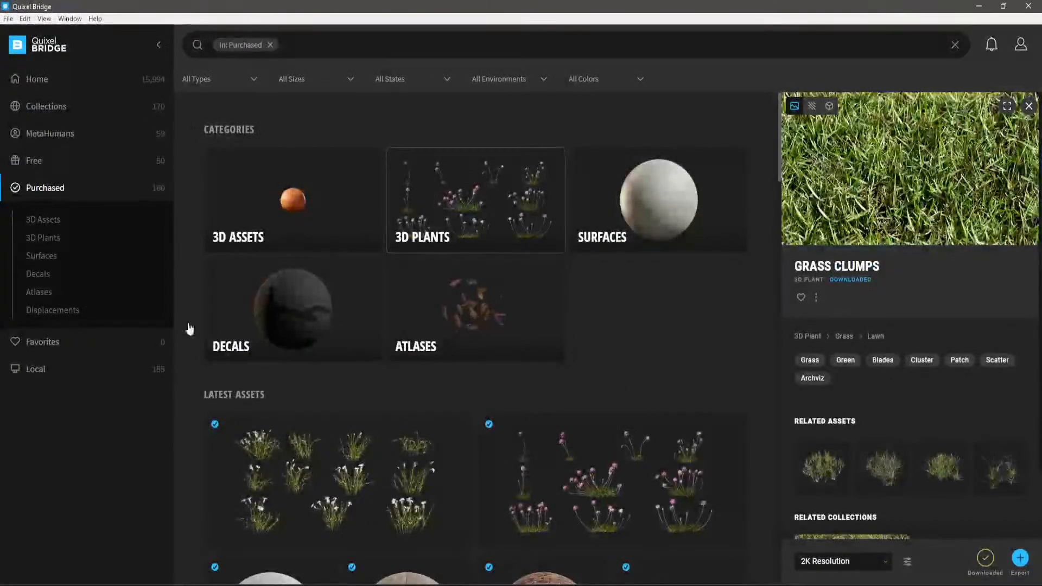
{"action": "left_click", "coordinate": [635, 191]}
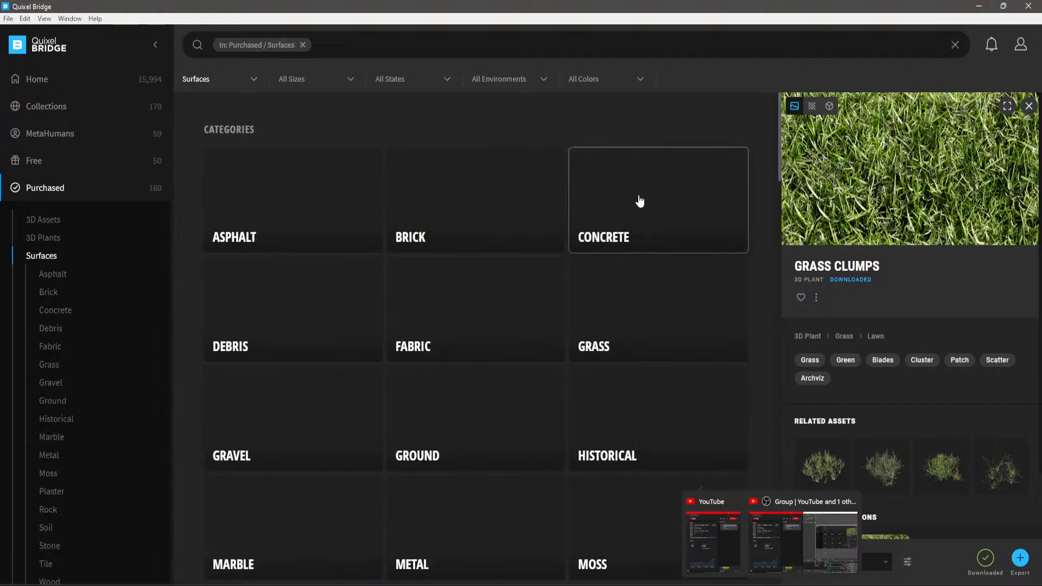
{"action": "scroll", "coordinate": [547, 272], "scroll_direction": "down", "scroll_amount": 2}
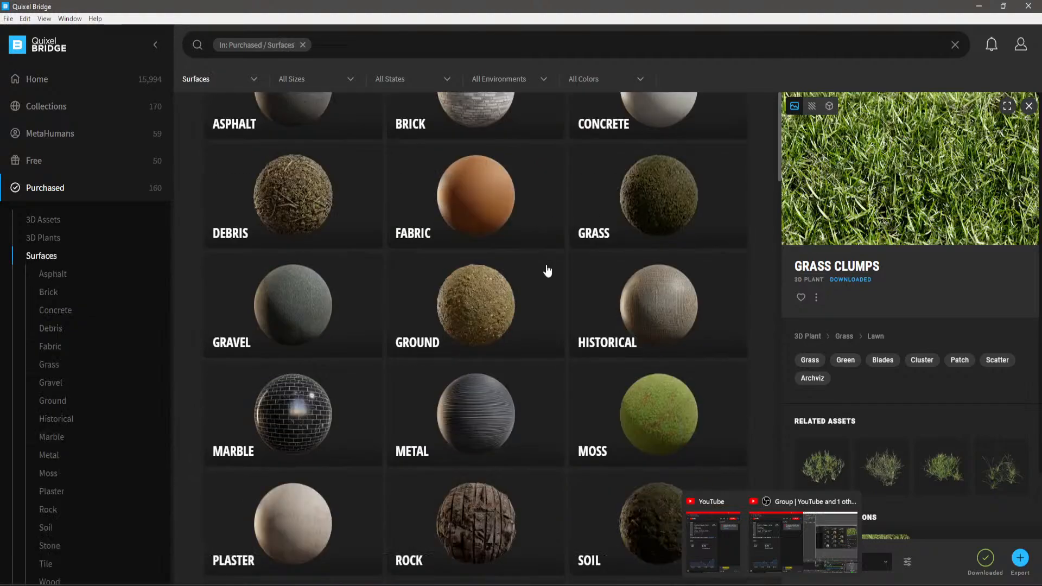
{"action": "left_click", "coordinate": [643, 195]}
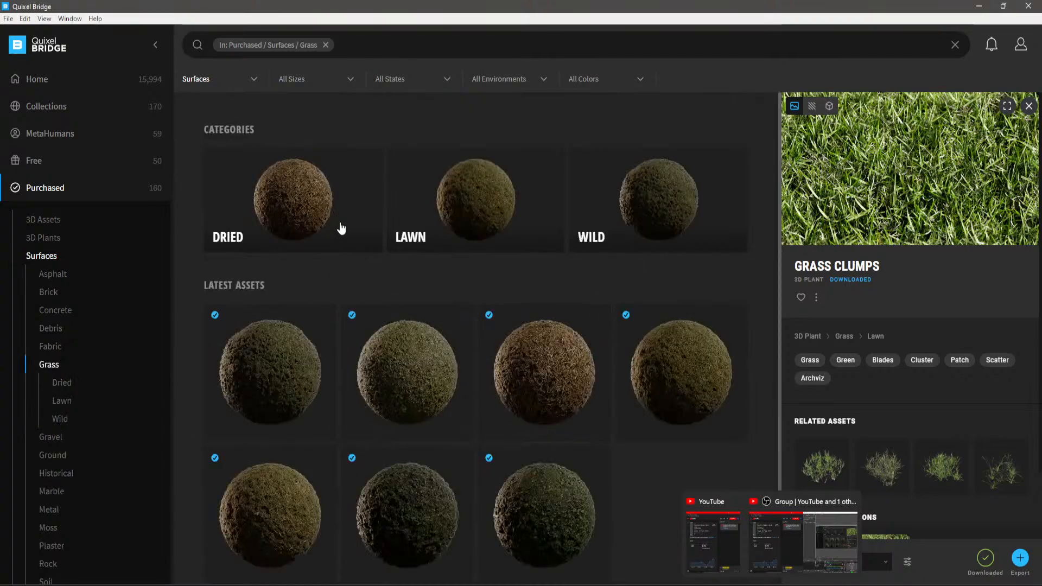
{"action": "scroll", "coordinate": [341, 228], "scroll_direction": "down", "scroll_amount": 1}
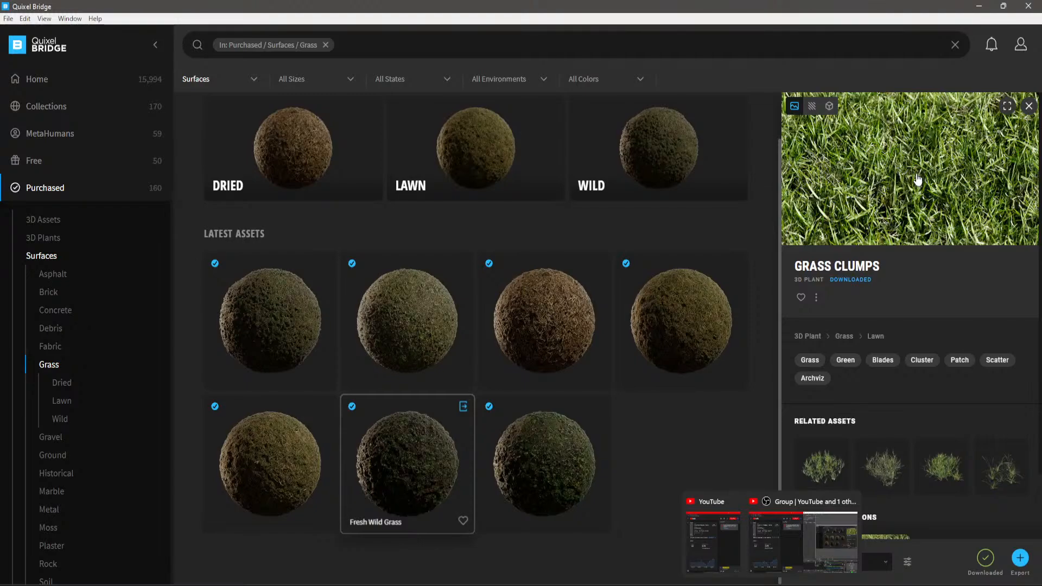
- Examine the Fresh Wild Grass surface in its full-screen preview
{"action": "left_click", "coordinate": [794, 559]}
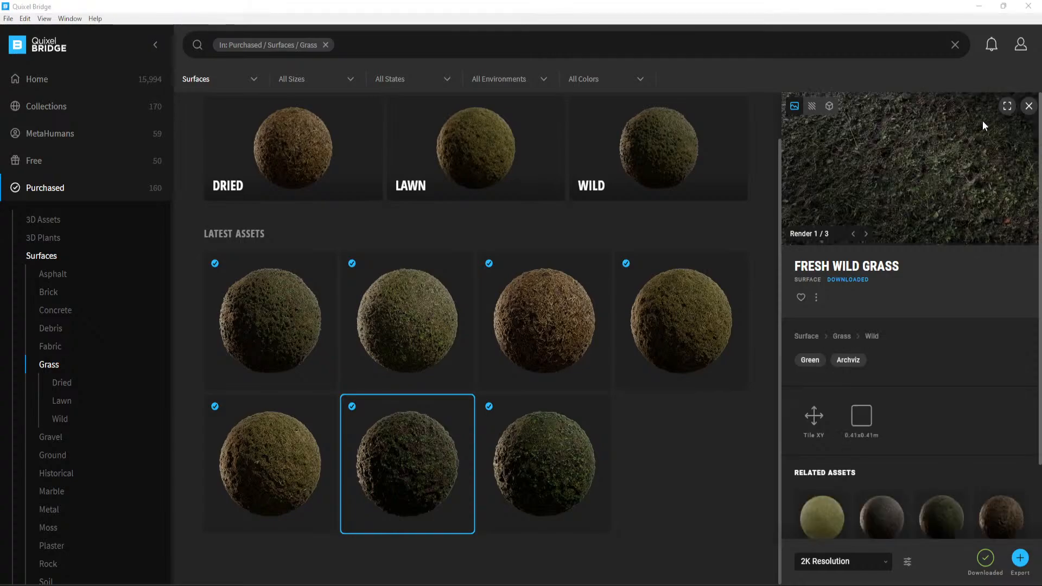
{"action": "left_click", "coordinate": [1008, 107]}
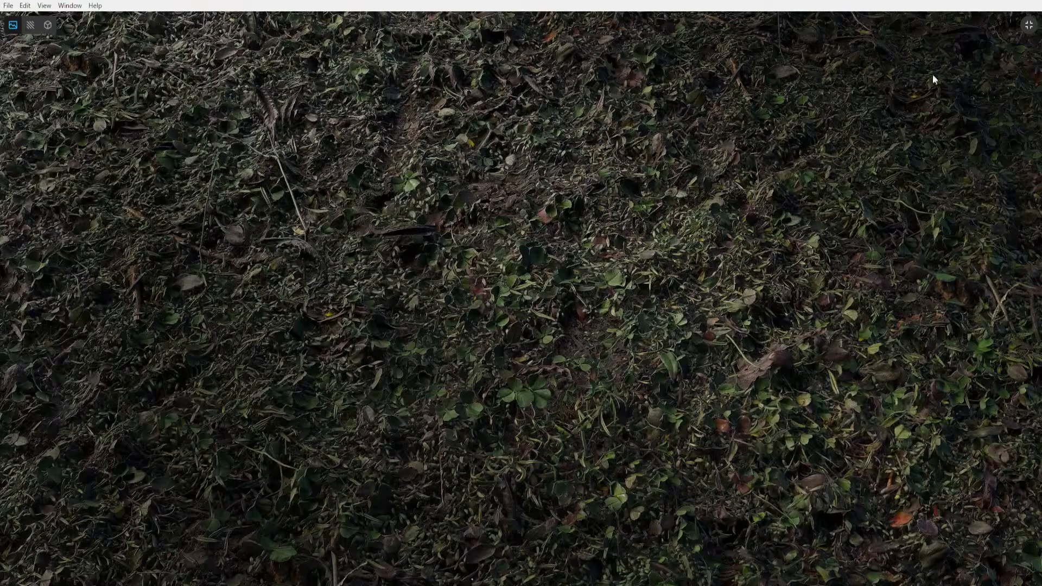
{"action": "left_click", "coordinate": [1028, 26]}
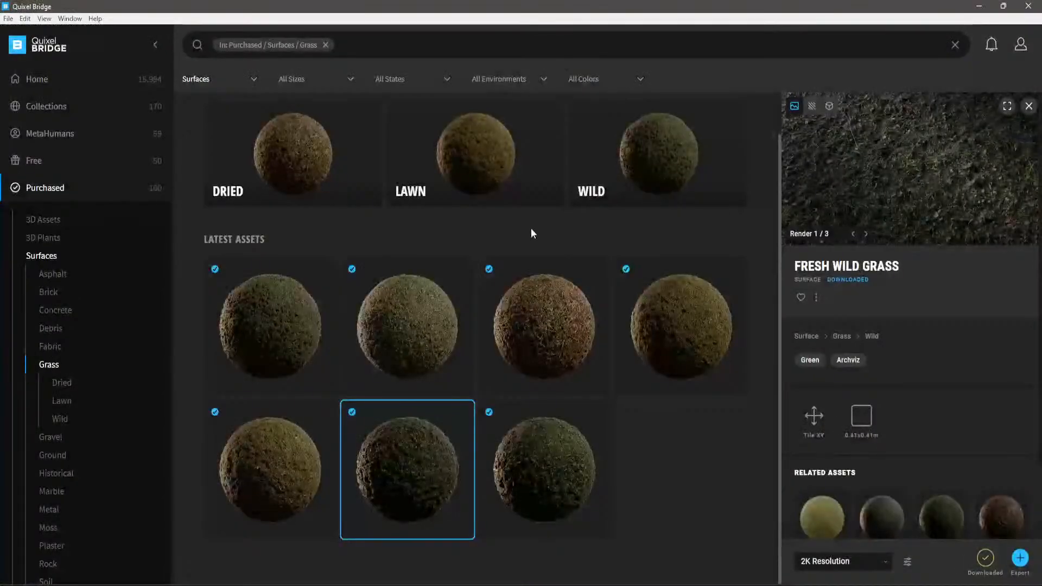
- Switch back to 3ds Max and show the whole ground plane Plane002 in the Perspective view
{"action": "key", "text": "alt+Tab"}
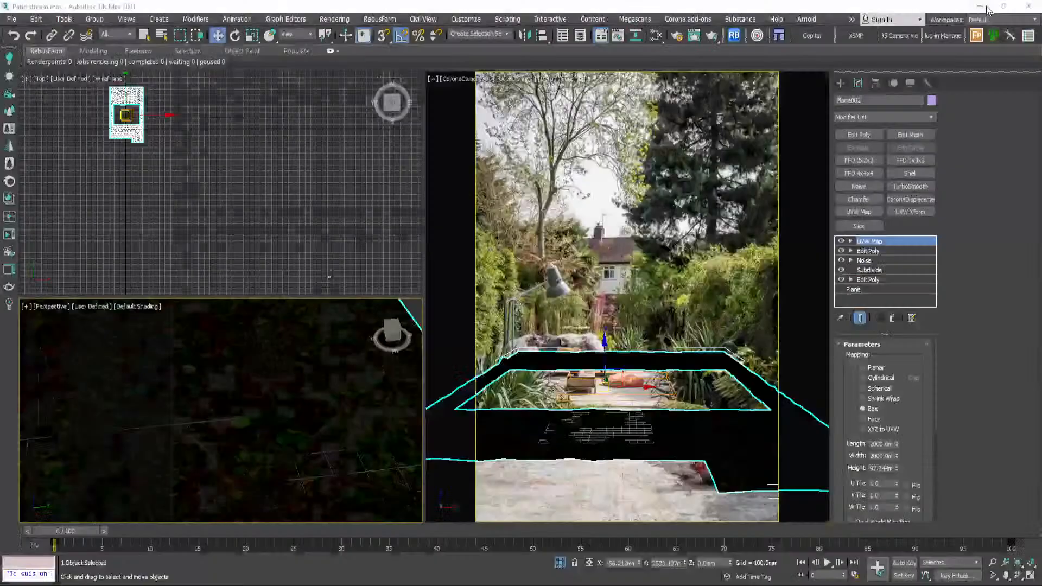
{"action": "scroll", "coordinate": [361, 401], "scroll_direction": "down", "scroll_amount": 8}
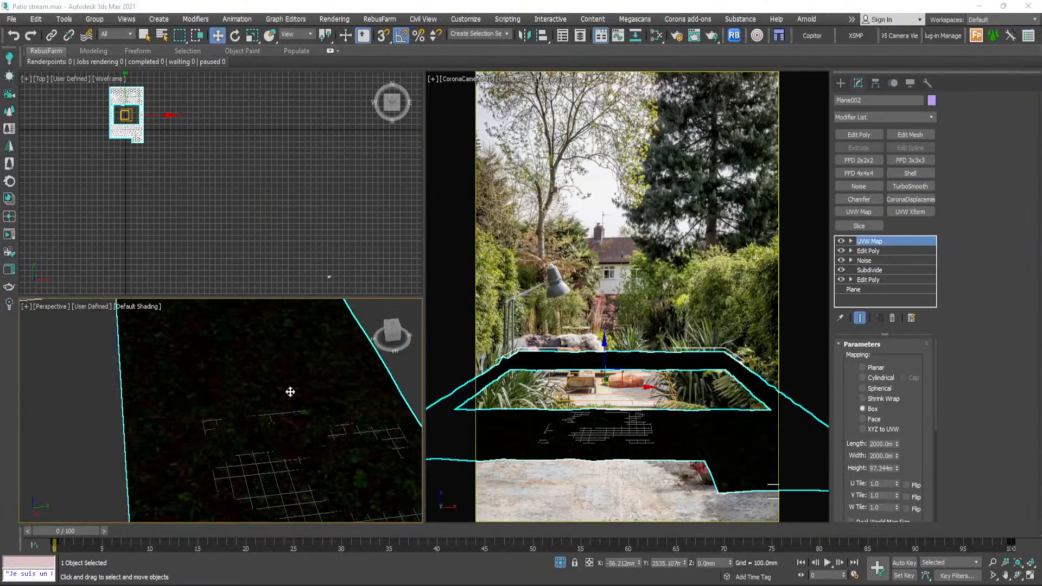
{"action": "middle_click_drag", "start_coordinate": [285, 397], "coordinate": [337, 415], "text": "alt"}
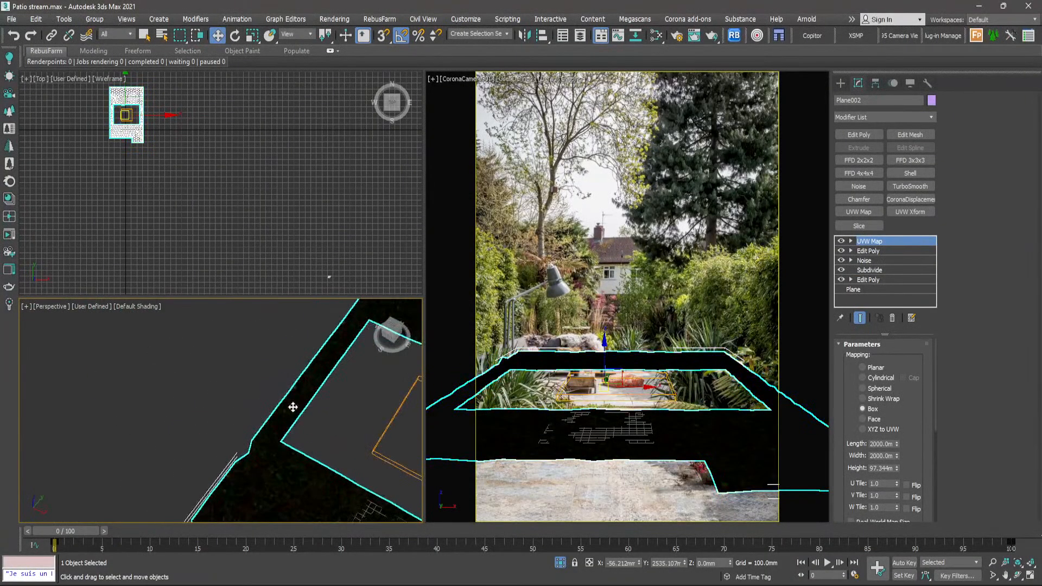
{"action": "scroll", "coordinate": [293, 407], "scroll_direction": "down", "scroll_amount": 4}
{"action": "middle_click_drag", "start_coordinate": [327, 456], "coordinate": [282, 421]}
{"action": "scroll", "coordinate": [249, 417], "scroll_direction": "down", "scroll_amount": 2}
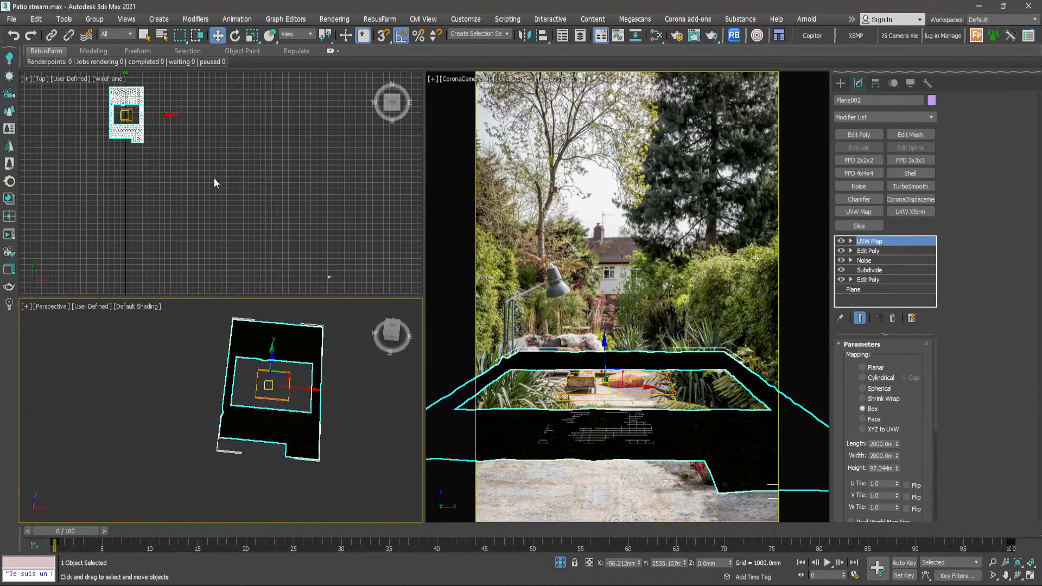
- Start Forest Pro creation and check the list of available toolbars for the Forest Pack entry
{"action": "left_click", "coordinate": [977, 35]}
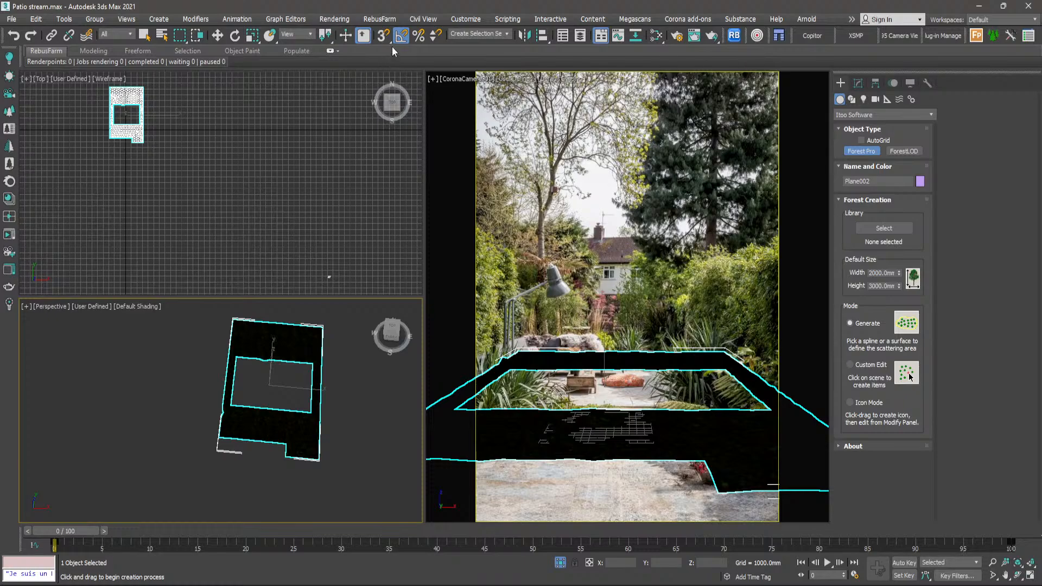
{"action": "right_click", "coordinate": [845, 52]}
{"action": "right_click", "coordinate": [839, 35]}
{"action": "right_click", "coordinate": [836, 34]}
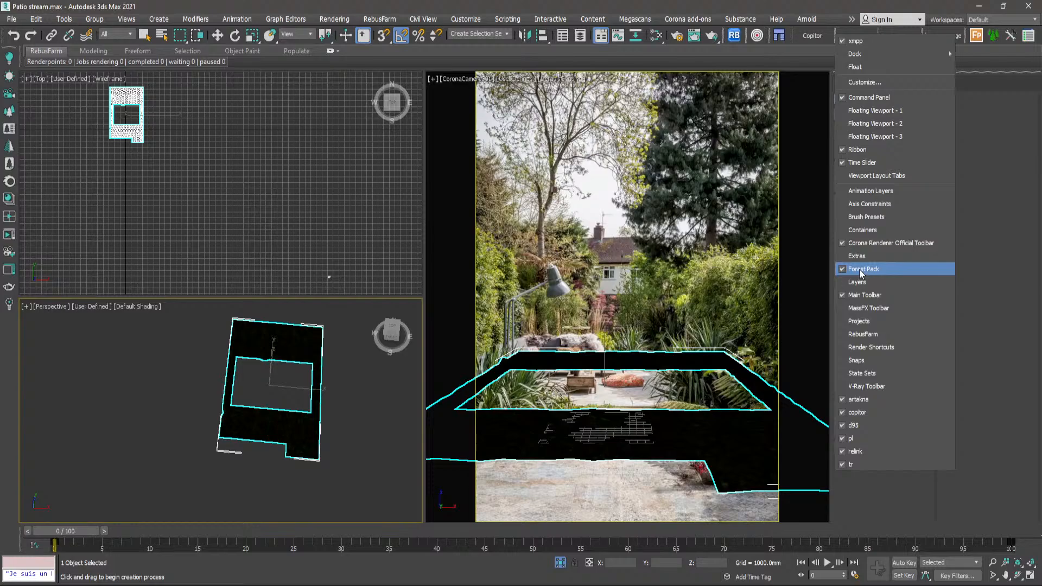
{"action": "left_click", "coordinate": [608, 58]}
- Find the Forest Pro action under the Itoo Software category in the toolbar customization settings
{"action": "left_click", "coordinate": [463, 19]}
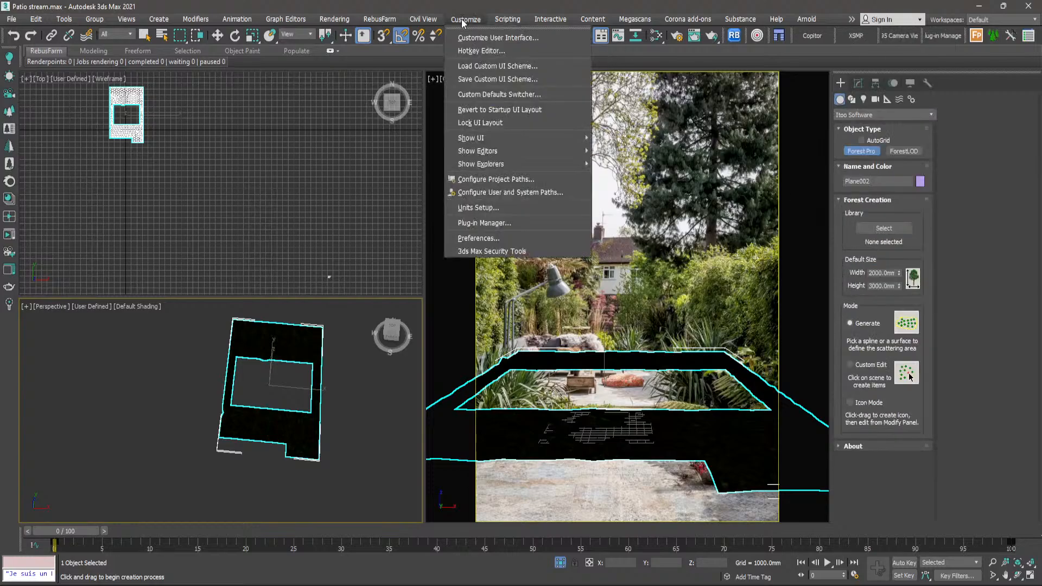
{"action": "left_click", "coordinate": [484, 38]}
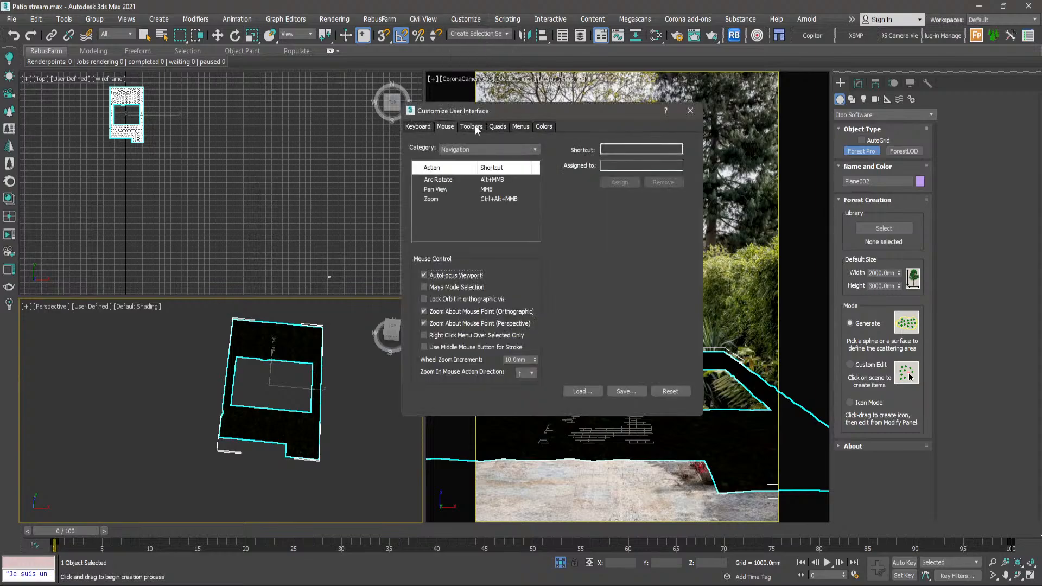
{"action": "left_click", "coordinate": [474, 126]}
{"action": "left_click", "coordinate": [474, 165]}
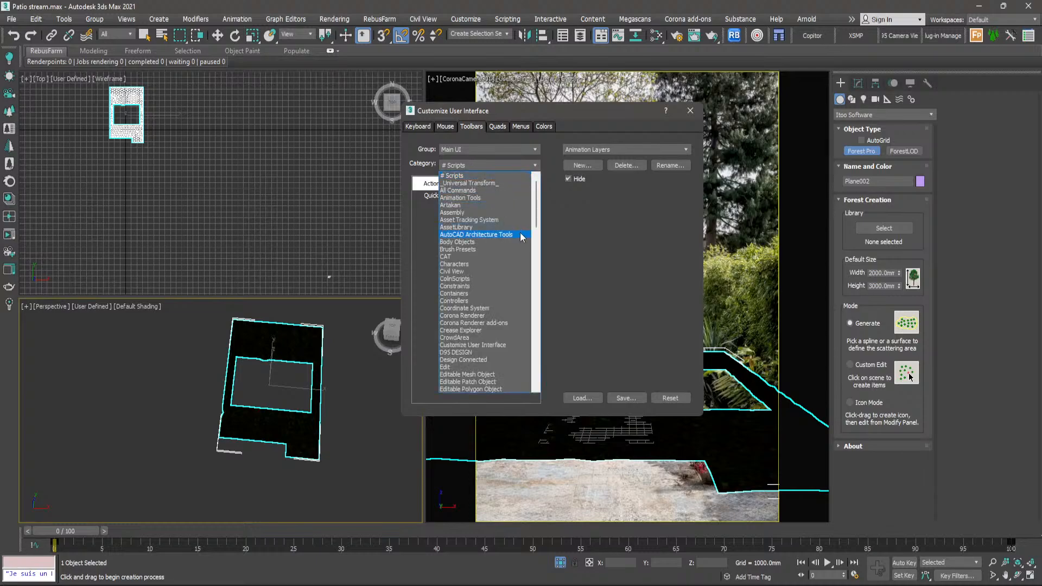
{"action": "left_click_drag", "start_coordinate": [538, 201], "coordinate": [532, 233]}
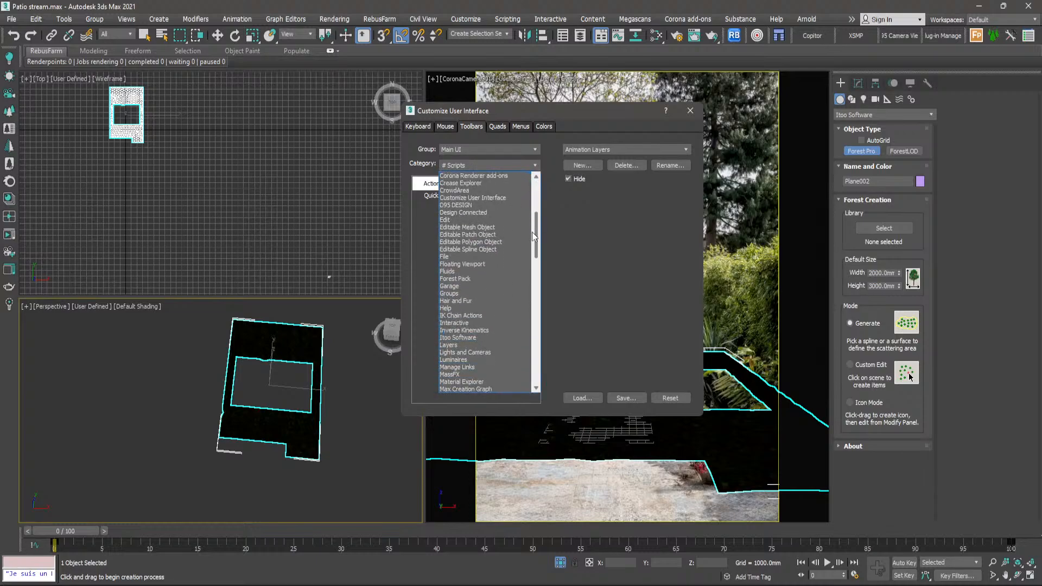
{"action": "left_click", "coordinate": [462, 338]}
{"action": "left_click", "coordinate": [444, 205]}
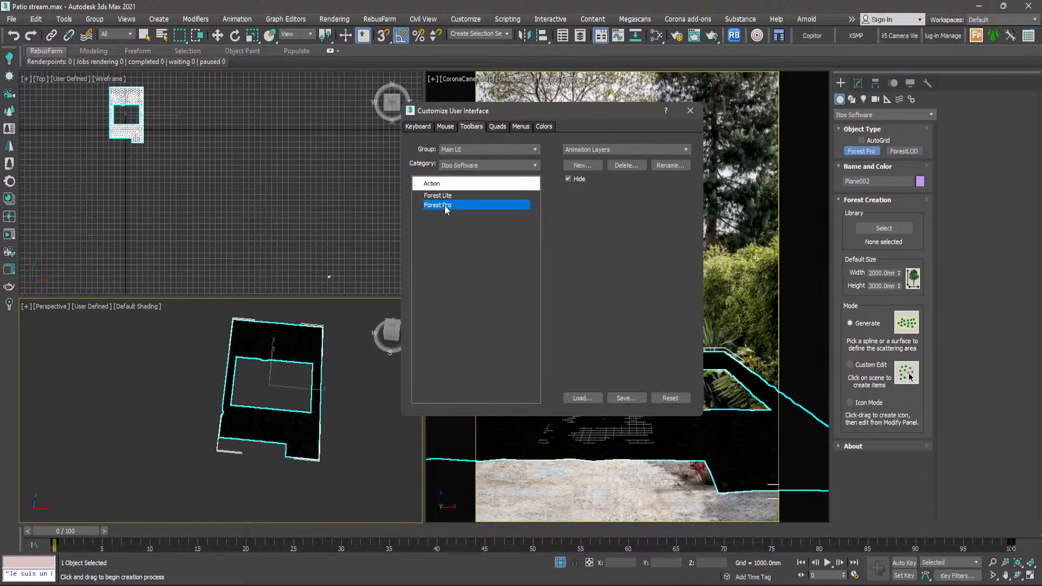
- Create a custom toolbar named forest and add the Forest Pro action to it
{"action": "left_click", "coordinate": [581, 165]}
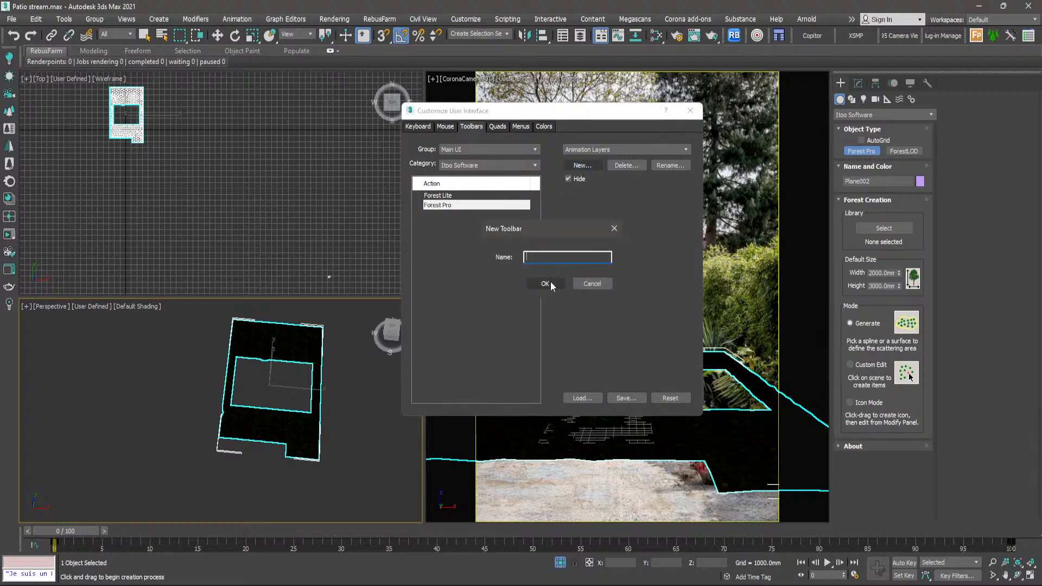
{"action": "type", "text": "forest"}
{"action": "left_click", "coordinate": [557, 280]}
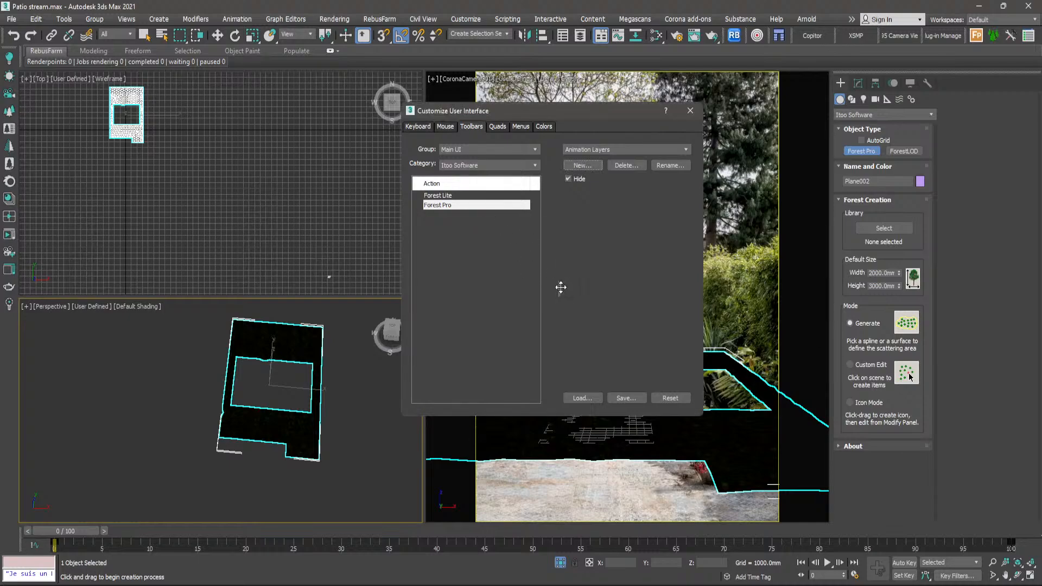
{"action": "left_click_drag", "start_coordinate": [441, 208], "coordinate": [277, 185]}
{"action": "left_click_drag", "start_coordinate": [269, 185], "coordinate": [278, 200]}
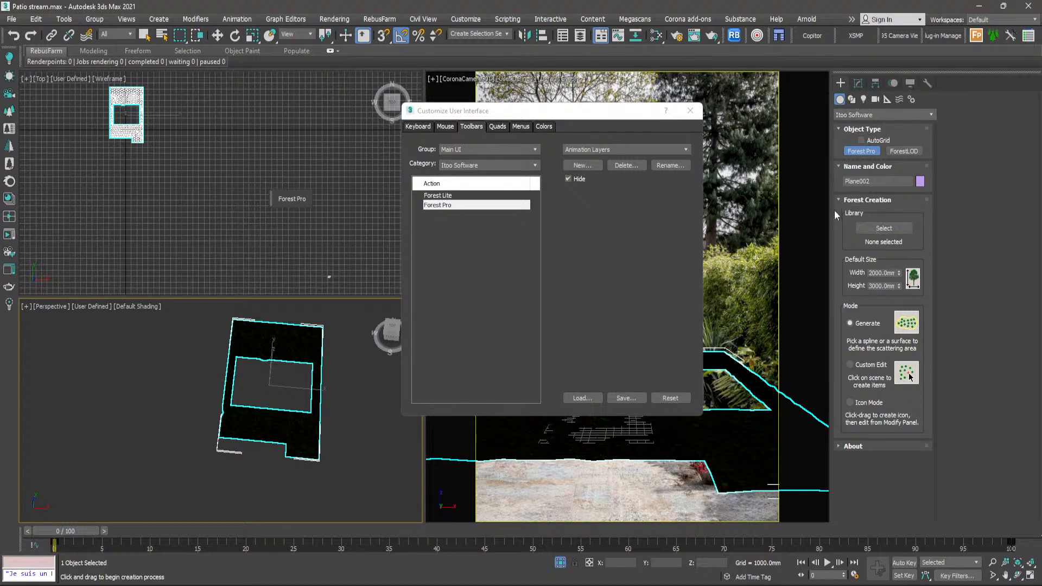
- Hide the custom forest toolbar, close the interface customization and leave Forest Pro creation
{"action": "right_click", "coordinate": [272, 198]}
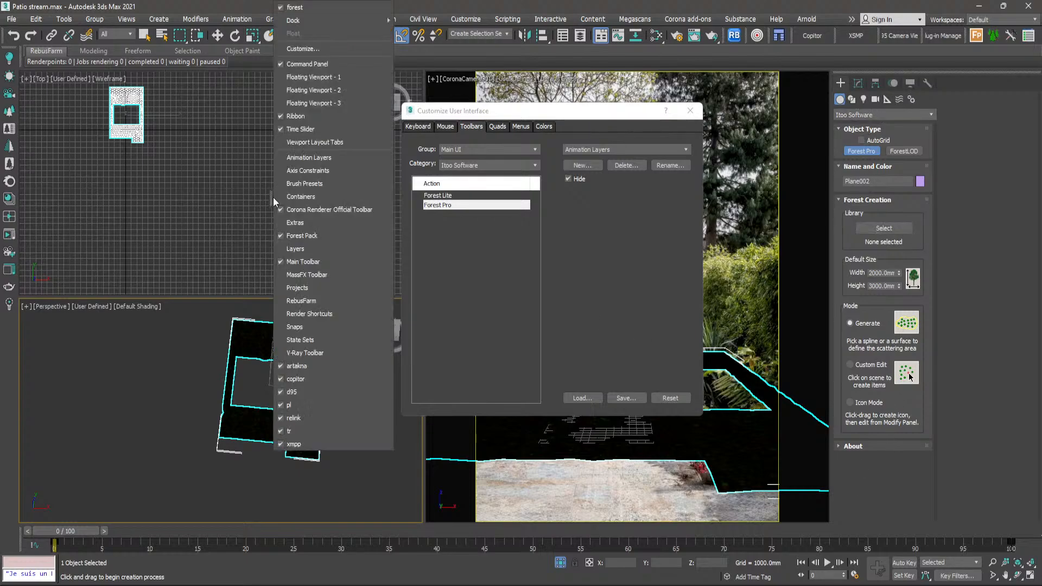
{"action": "left_click", "coordinate": [293, 7]}
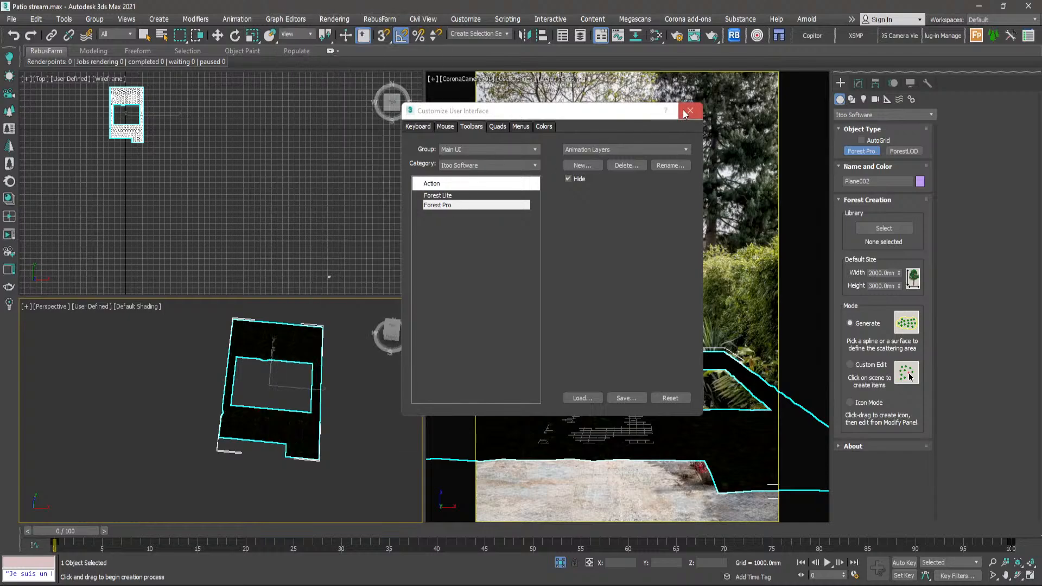
{"action": "left_click", "coordinate": [690, 110]}
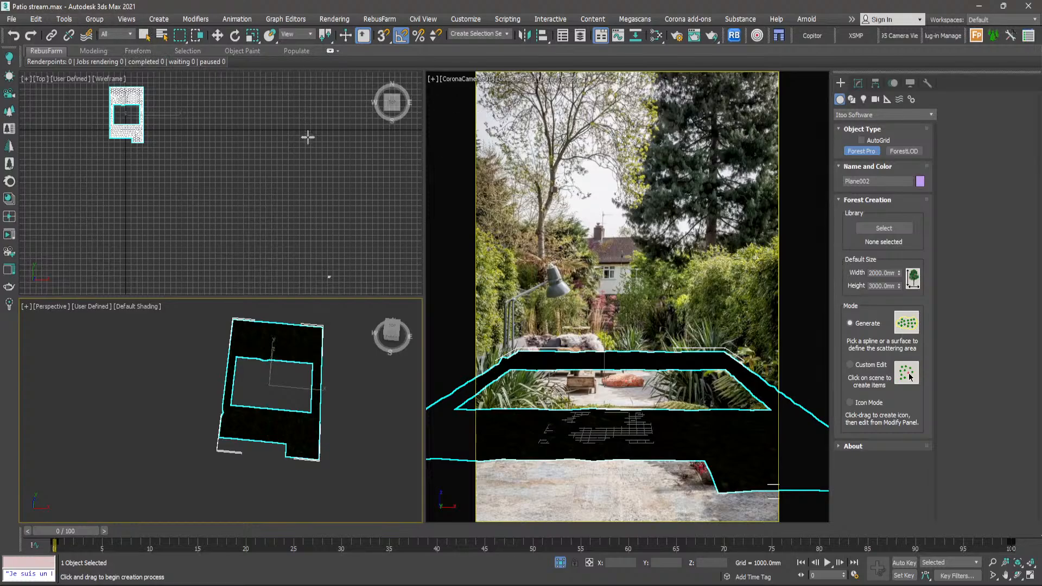
{"action": "left_click", "coordinate": [145, 36]}
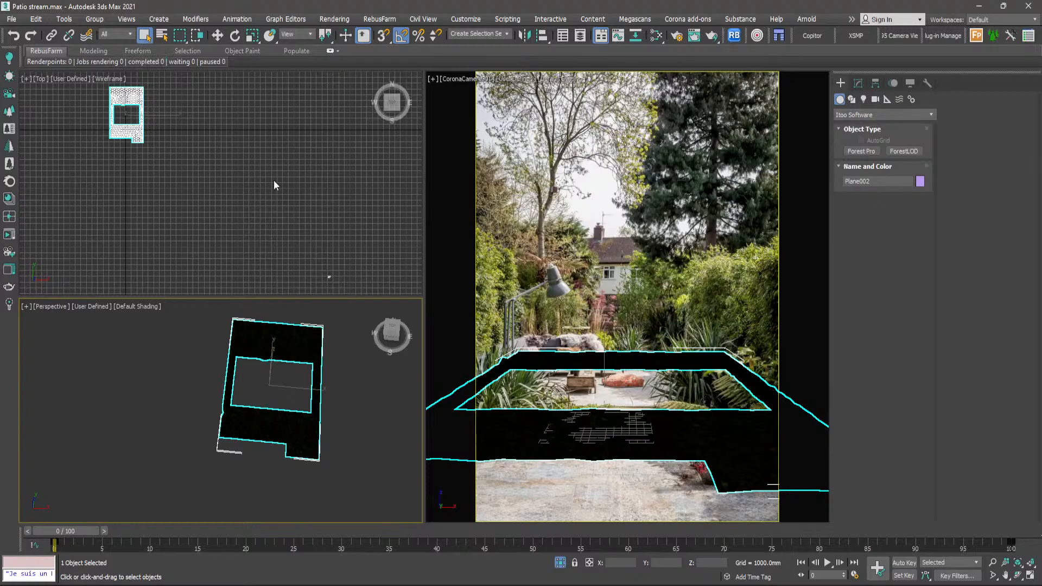
- Create a Forest Pro object in Generate mode with the ground plane Plane002 as its scattering surface
{"action": "left_click", "coordinate": [873, 152]}
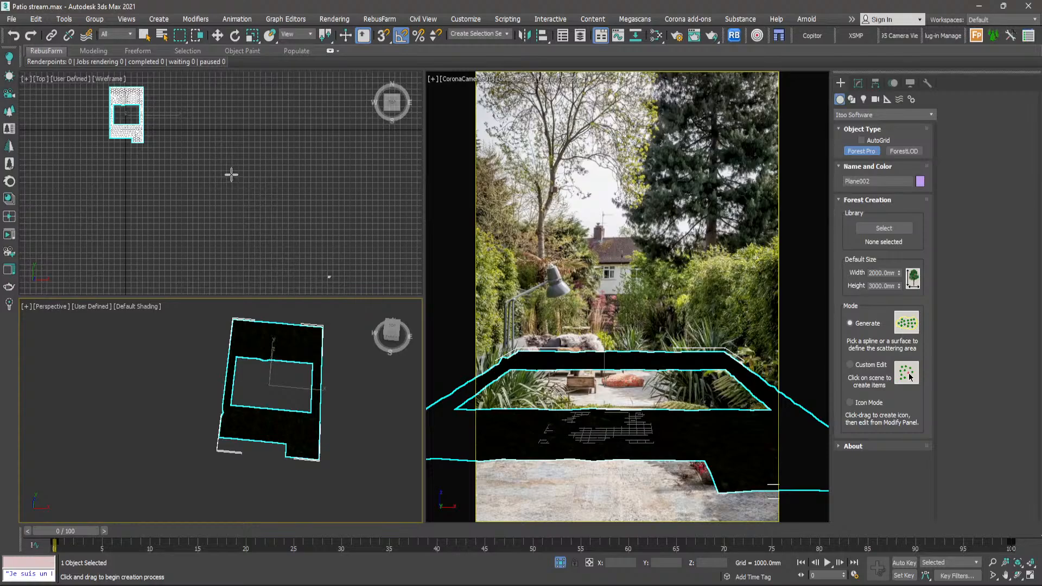
{"action": "scroll", "coordinate": [120, 125], "scroll_direction": "up", "scroll_amount": 5}
{"action": "scroll", "coordinate": [112, 138], "scroll_direction": "up", "scroll_amount": 2}
{"action": "middle_click_drag", "start_coordinate": [114, 139], "coordinate": [246, 107]}
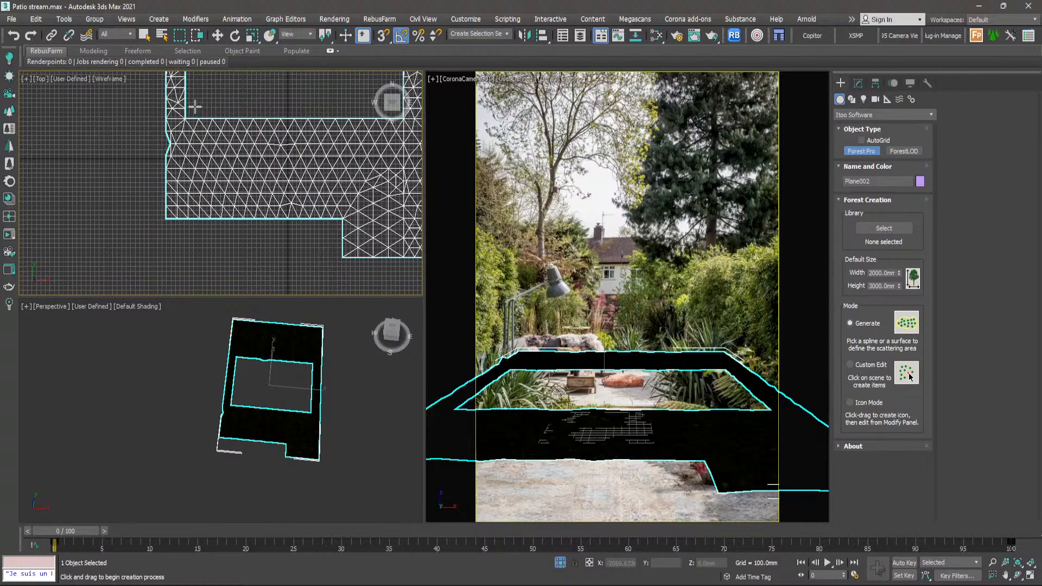
{"action": "scroll", "coordinate": [186, 101], "scroll_direction": "up", "scroll_amount": 3}
{"action": "scroll", "coordinate": [186, 101], "scroll_direction": "up", "scroll_amount": 4}
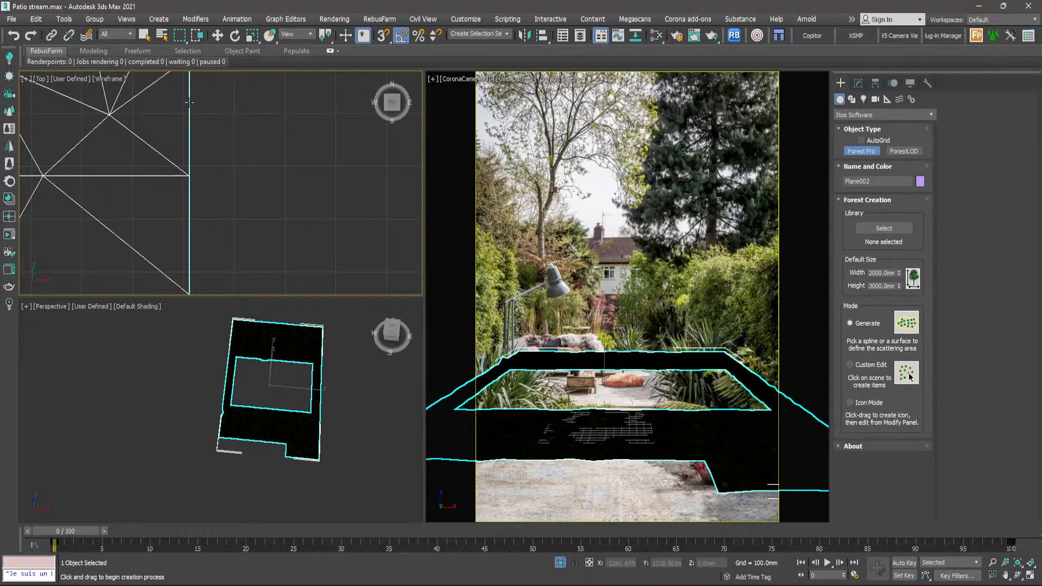
{"action": "key", "text": "alt+w"}
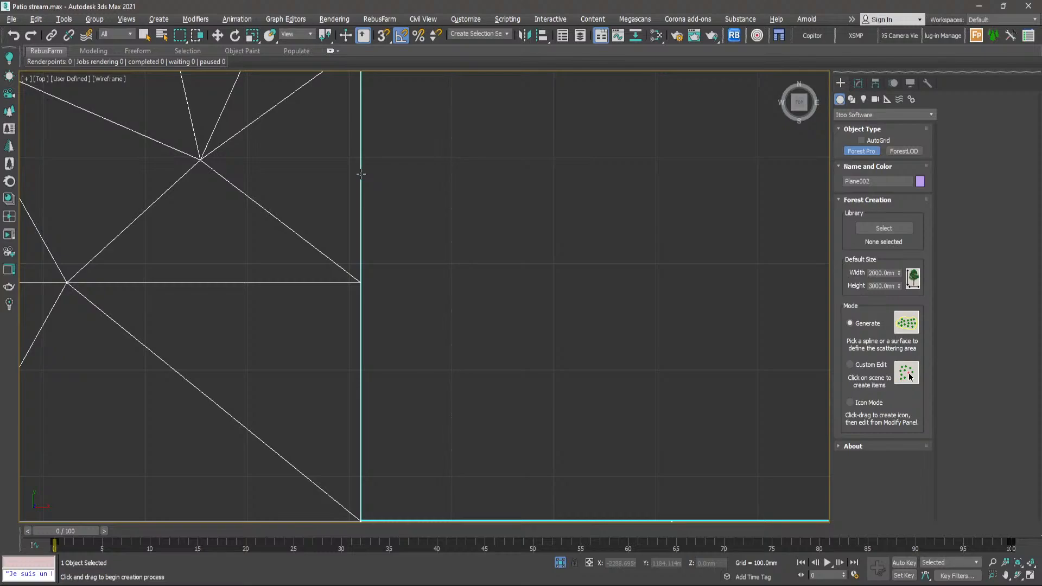
{"action": "scroll", "coordinate": [361, 174], "scroll_direction": "down", "scroll_amount": 10}
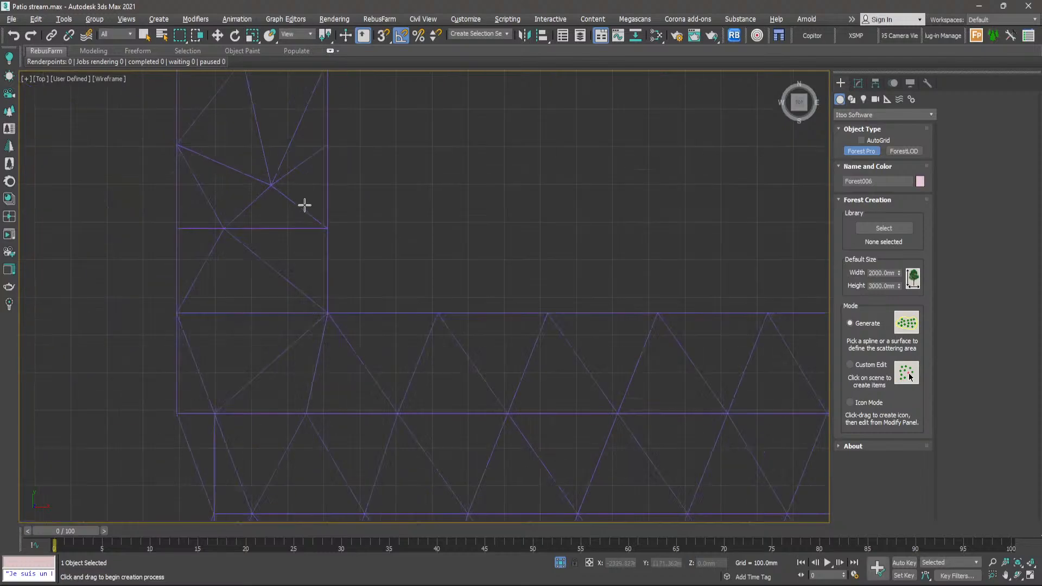
{"action": "key", "text": "alt+w"}
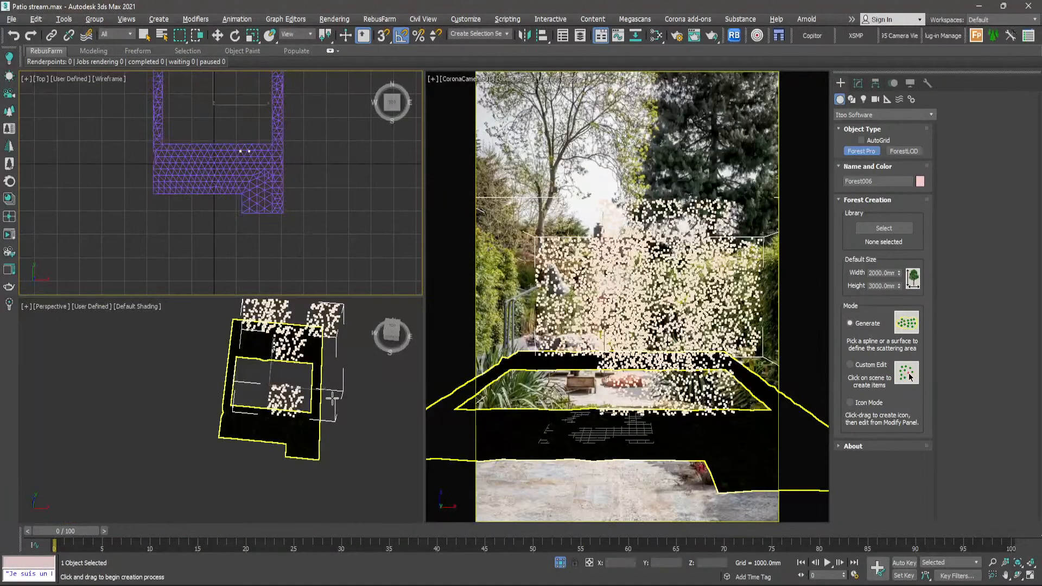
{"action": "left_click", "coordinate": [145, 36]}
- Inspect the new forest's scattered planes and delete the default item from its geometry list
{"action": "scroll", "coordinate": [313, 396], "scroll_direction": "up", "scroll_amount": 5}
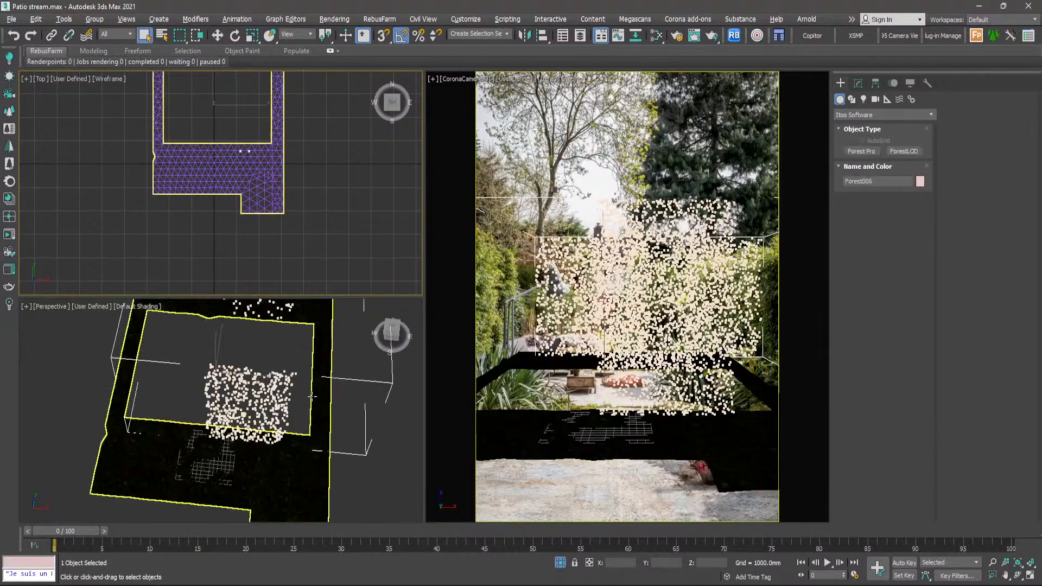
{"action": "middle_click_drag", "start_coordinate": [314, 399], "coordinate": [337, 416], "text": "alt"}
{"action": "middle_click_drag", "start_coordinate": [342, 370], "coordinate": [326, 389], "text": "alt"}
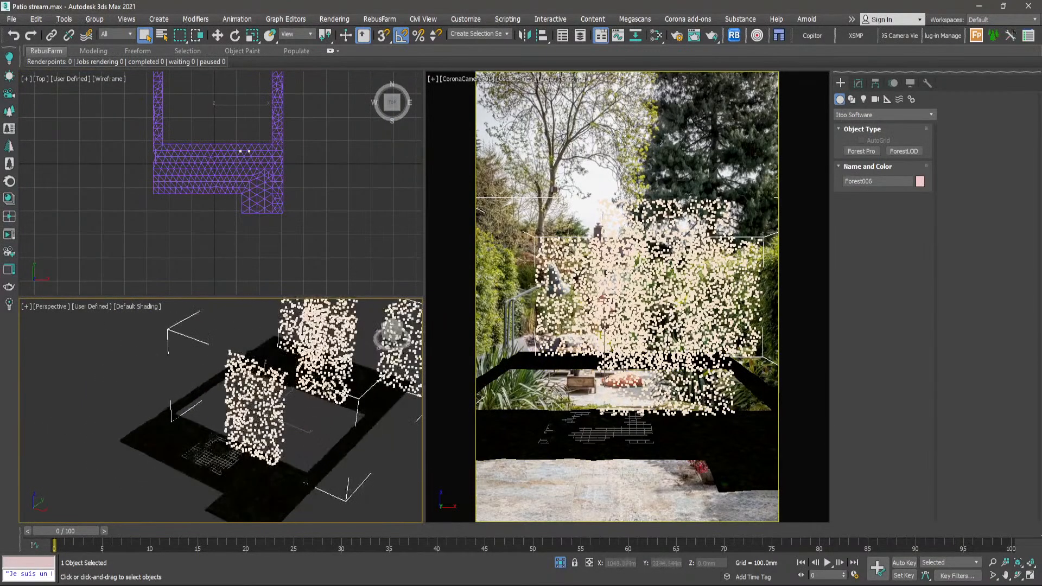
{"action": "middle_click_drag", "start_coordinate": [345, 308], "coordinate": [328, 345]}
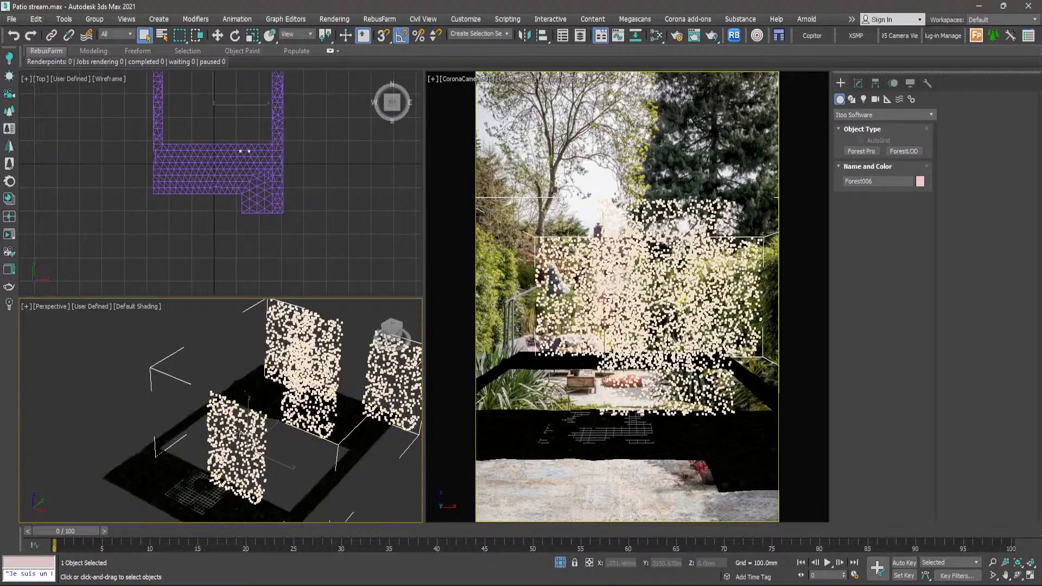
{"action": "middle_click_drag", "start_coordinate": [252, 466], "coordinate": [267, 444]}
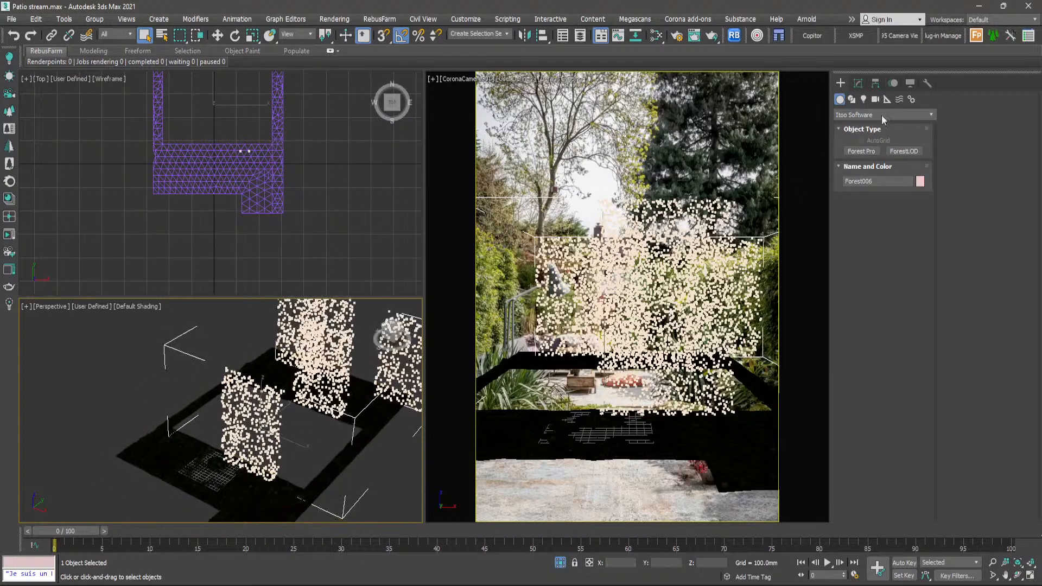
{"action": "left_click", "coordinate": [858, 84]}
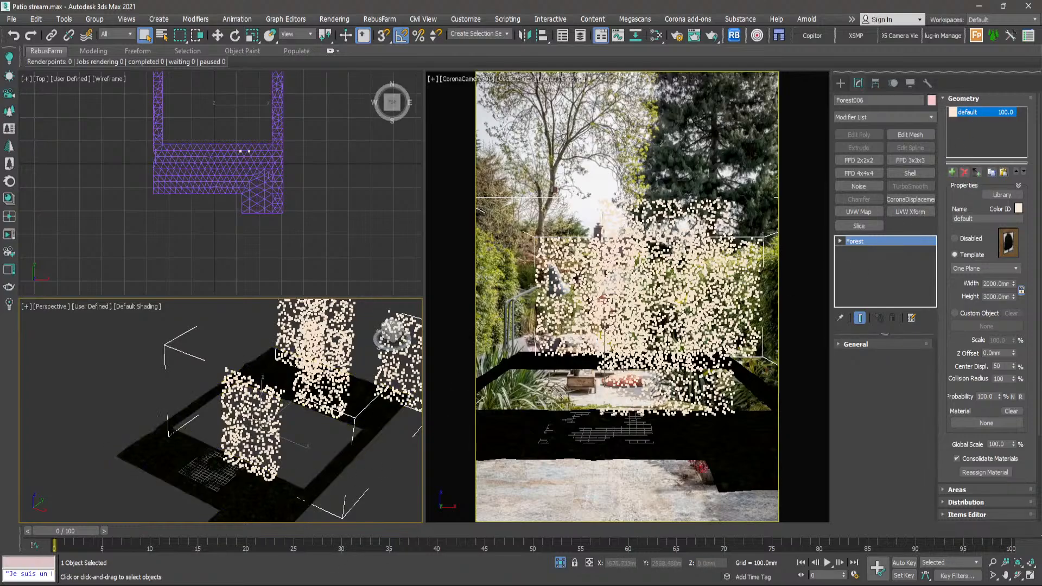
{"action": "left_click", "coordinate": [965, 172]}
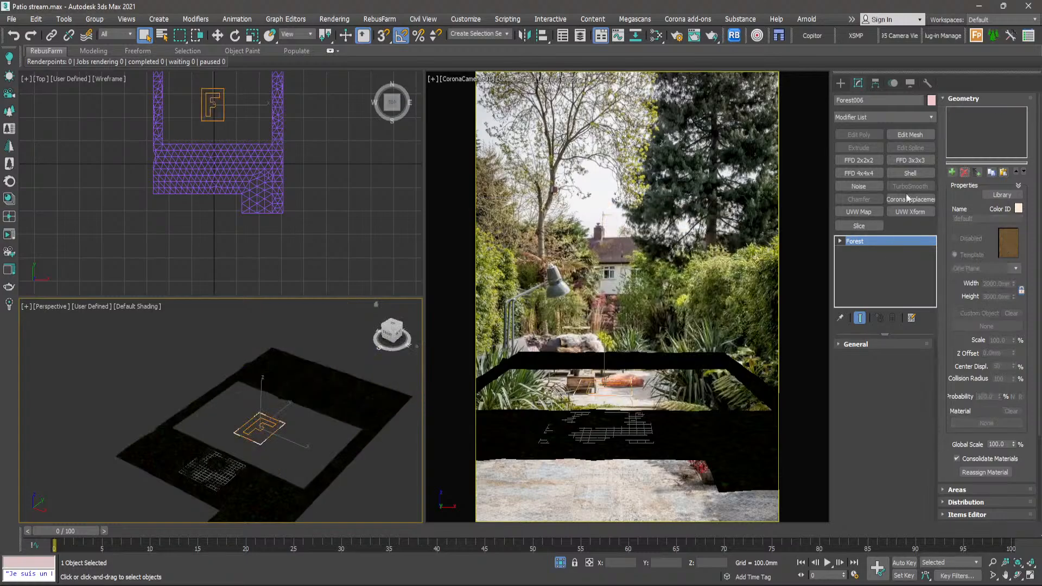
- Add the grass meshes Object002 through Object016 to the forest's geometry list as multiple custom objects
{"action": "scroll", "coordinate": [230, 133], "scroll_direction": "down", "scroll_amount": 3}
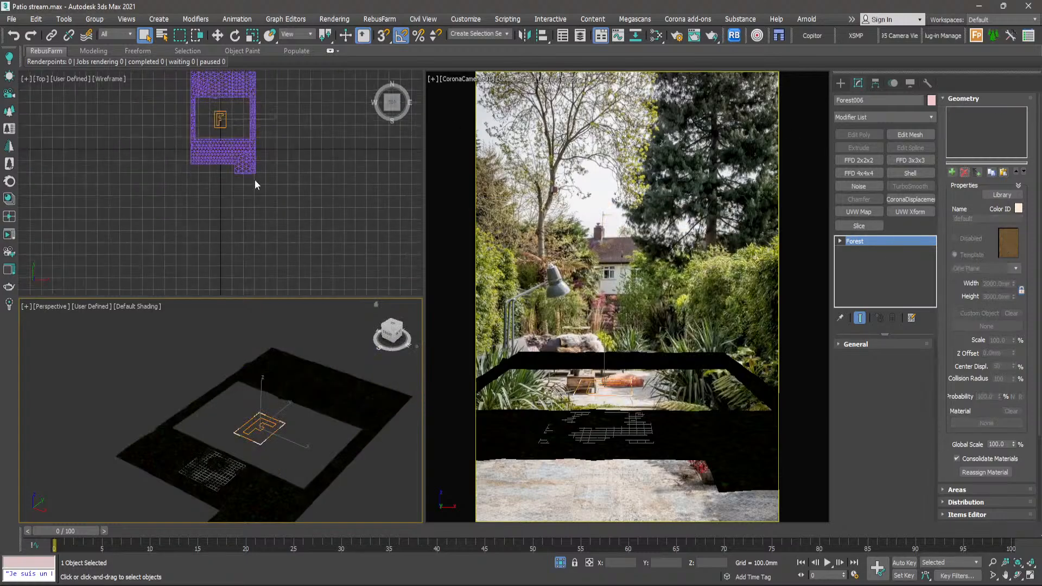
{"action": "scroll", "coordinate": [256, 180], "scroll_direction": "down", "scroll_amount": 2}
{"action": "scroll", "coordinate": [306, 182], "scroll_direction": "down", "scroll_amount": 5}
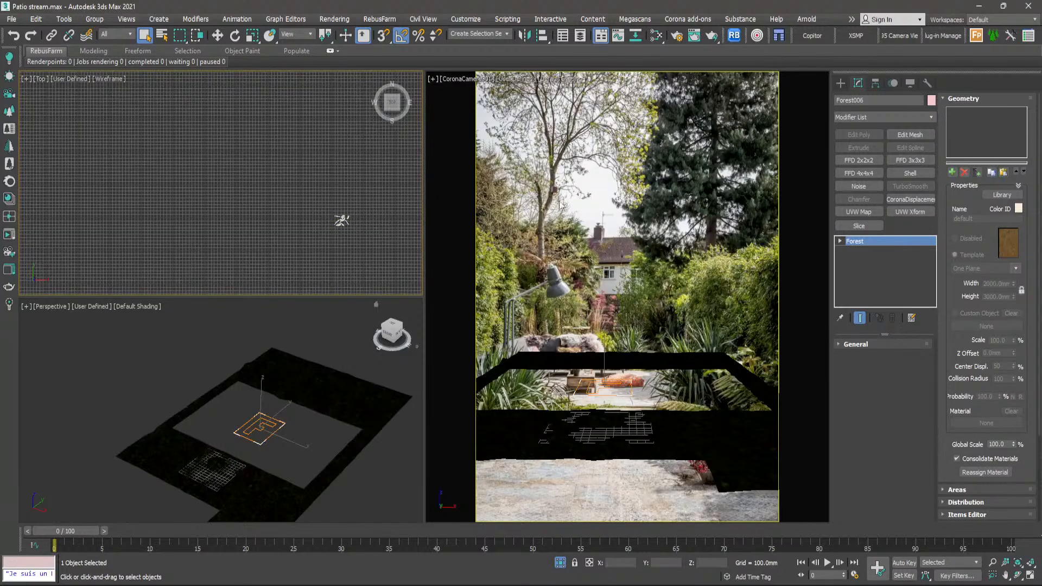
{"action": "scroll", "coordinate": [383, 223], "scroll_direction": "up", "scroll_amount": 4}
{"action": "middle_click_drag", "start_coordinate": [199, 229], "coordinate": [233, 219]}
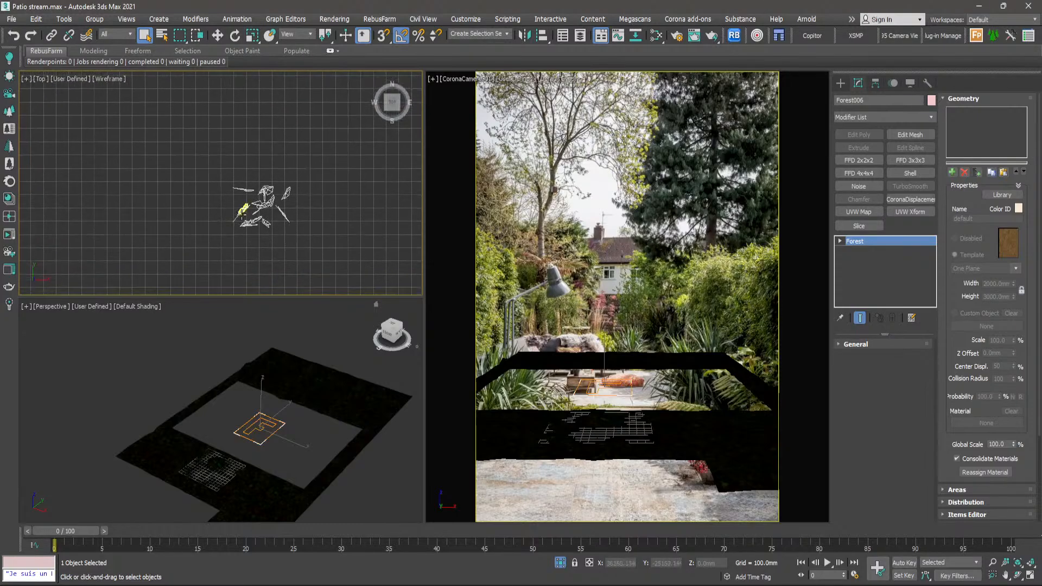
{"action": "scroll", "coordinate": [232, 220], "scroll_direction": "up", "scroll_amount": 4}
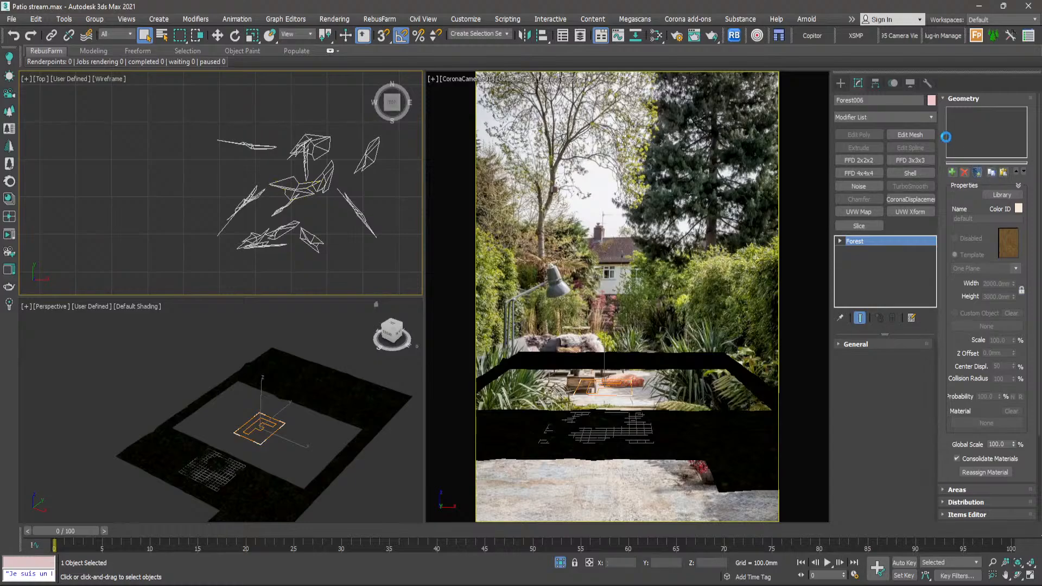
{"action": "left_click_drag", "start_coordinate": [1041, 69], "coordinate": [617, 73]}
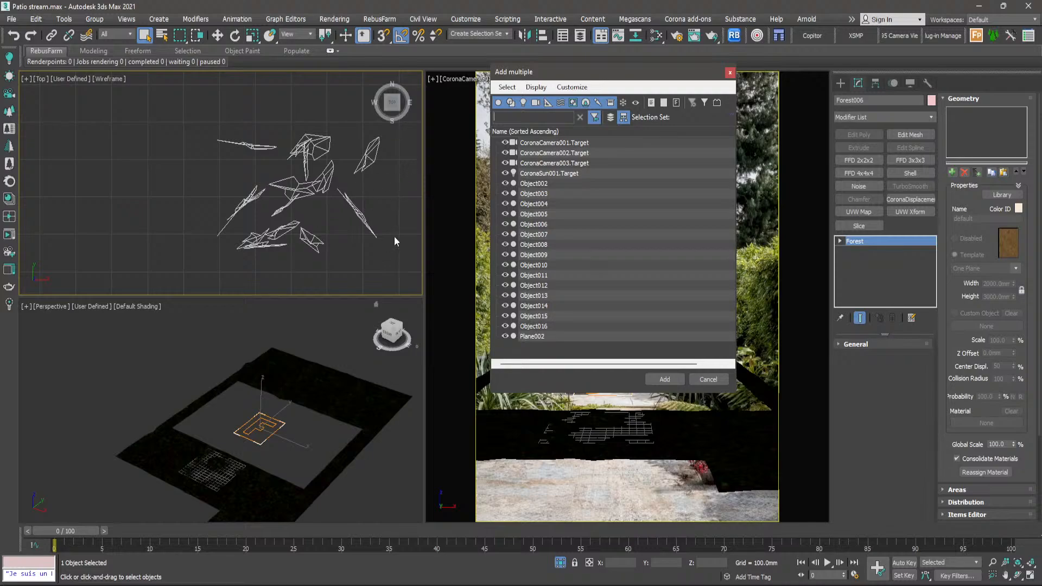
{"action": "left_click", "coordinate": [545, 185]}
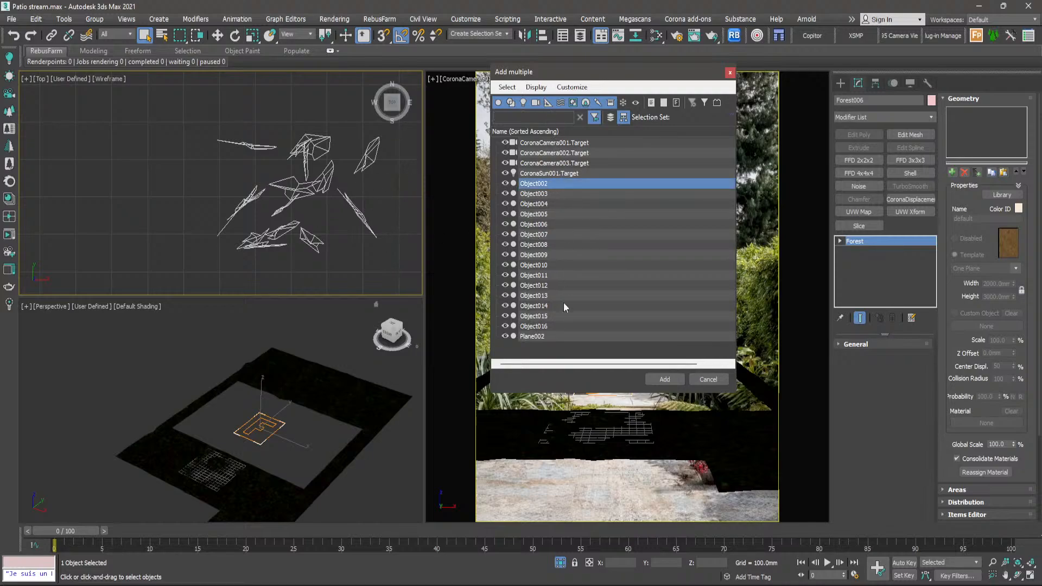
{"action": "left_click", "coordinate": [550, 328], "text": "shift"}
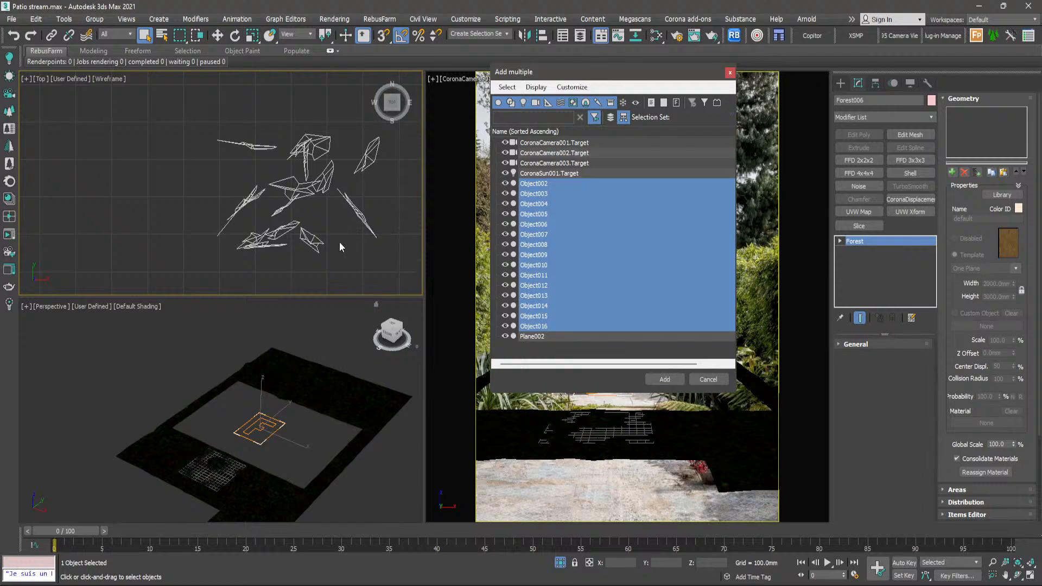
{"action": "left_click", "coordinate": [665, 380]}
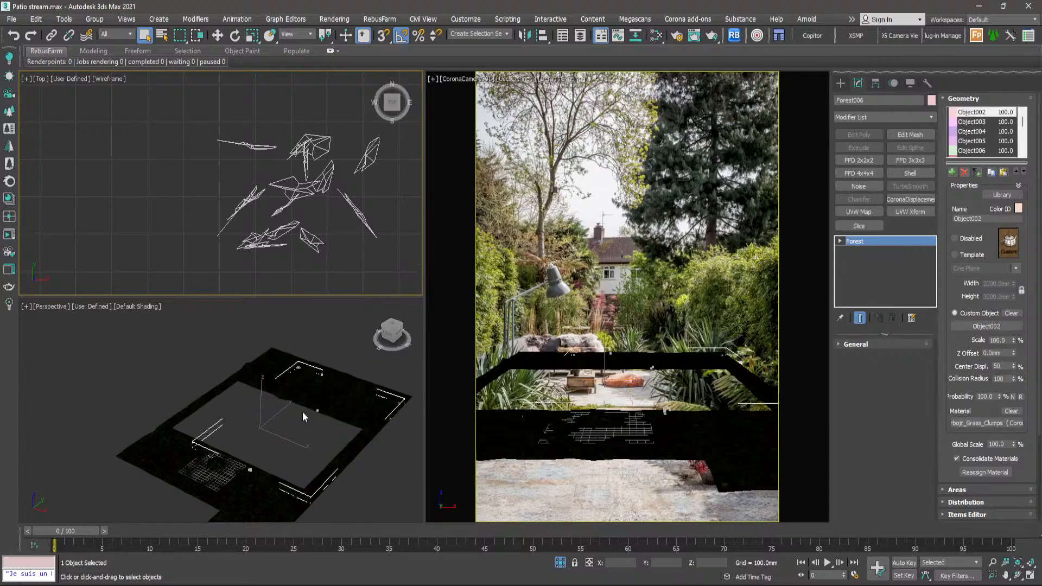
- Examine how sparsely the grass clumps are scattered over the ground plane in the perspective and top views
{"action": "scroll", "coordinate": [304, 415], "scroll_direction": "up", "scroll_amount": 6}
{"action": "scroll", "coordinate": [352, 405], "scroll_direction": "up", "scroll_amount": 2}
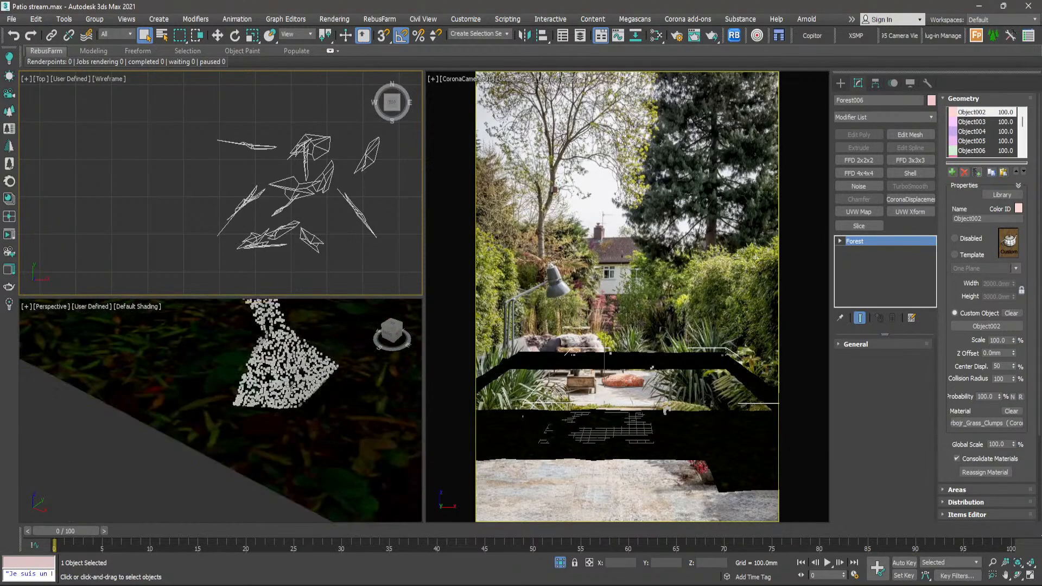
{"action": "scroll", "coordinate": [310, 451], "scroll_direction": "down", "scroll_amount": 6}
{"action": "scroll", "coordinate": [304, 453], "scroll_direction": "down", "scroll_amount": 3}
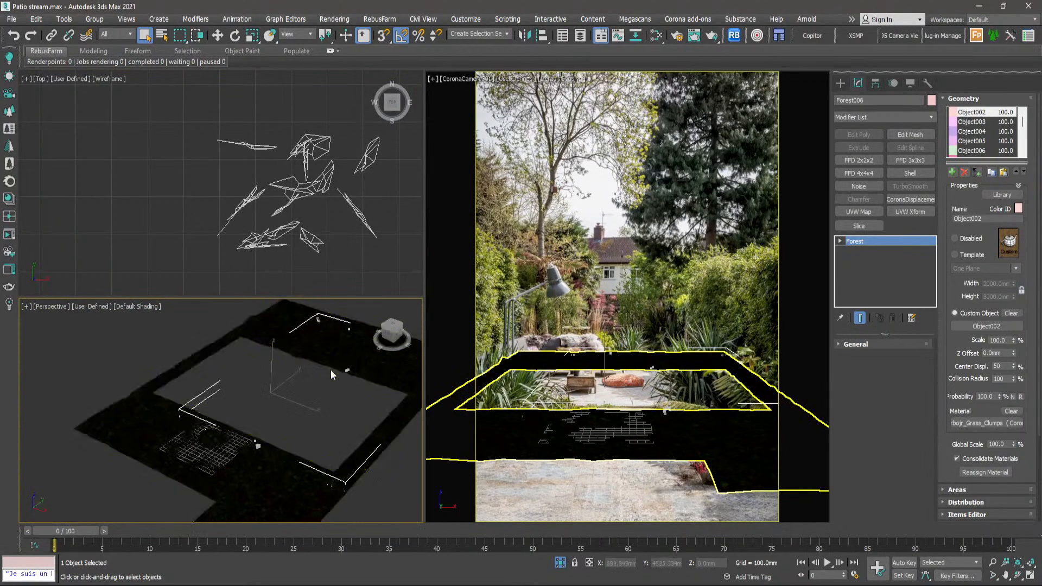
{"action": "scroll", "coordinate": [293, 440], "scroll_direction": "up", "scroll_amount": 6}
{"action": "scroll", "coordinate": [325, 451], "scroll_direction": "down", "scroll_amount": 5}
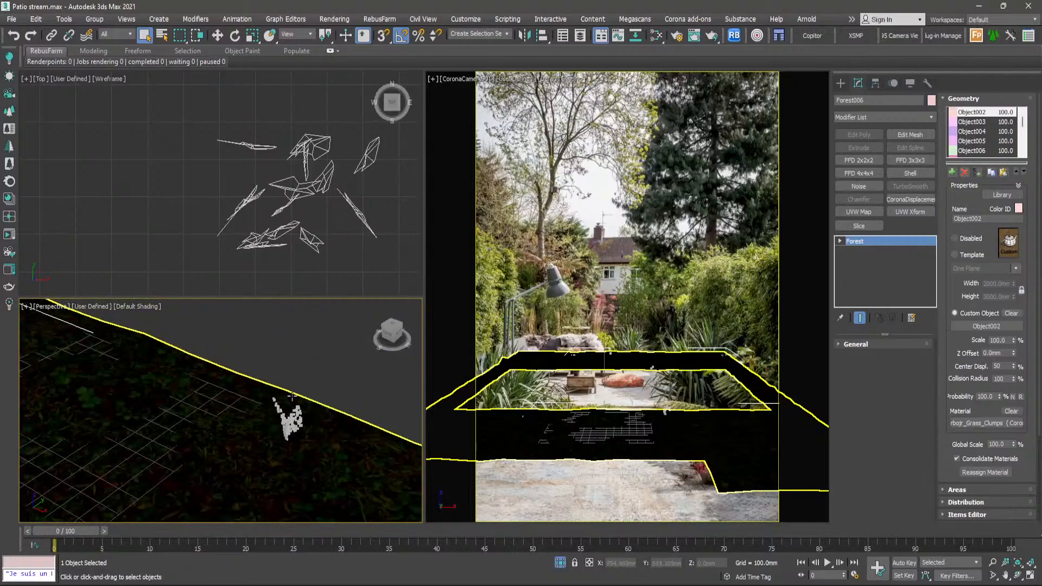
{"action": "scroll", "coordinate": [281, 470], "scroll_direction": "up", "scroll_amount": 5}
{"action": "scroll", "coordinate": [281, 471], "scroll_direction": "down", "scroll_amount": 4}
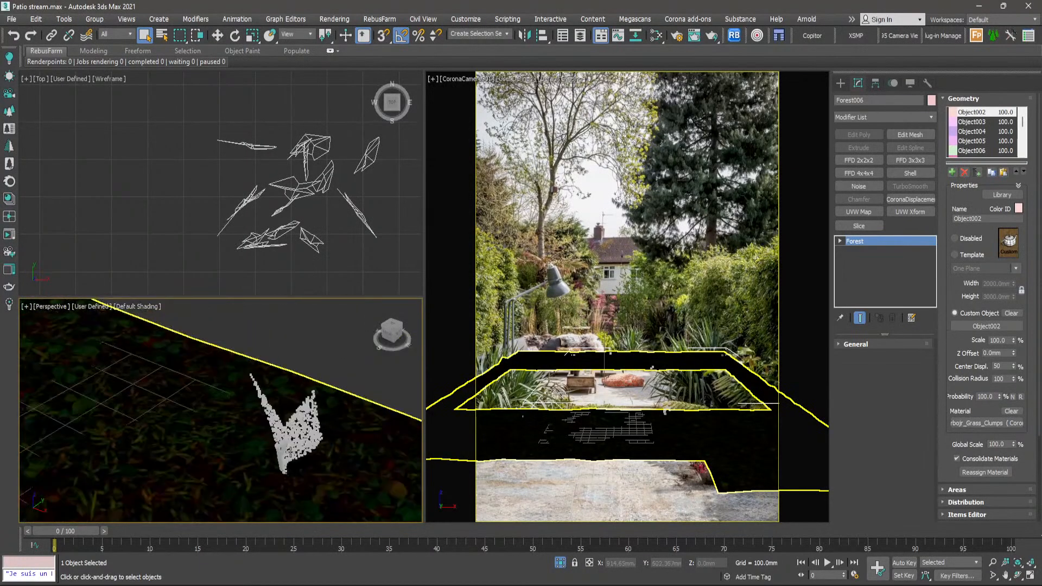
{"action": "scroll", "coordinate": [237, 184], "scroll_direction": "down", "scroll_amount": 8}
{"action": "scroll", "coordinate": [237, 185], "scroll_direction": "up", "scroll_amount": 10}
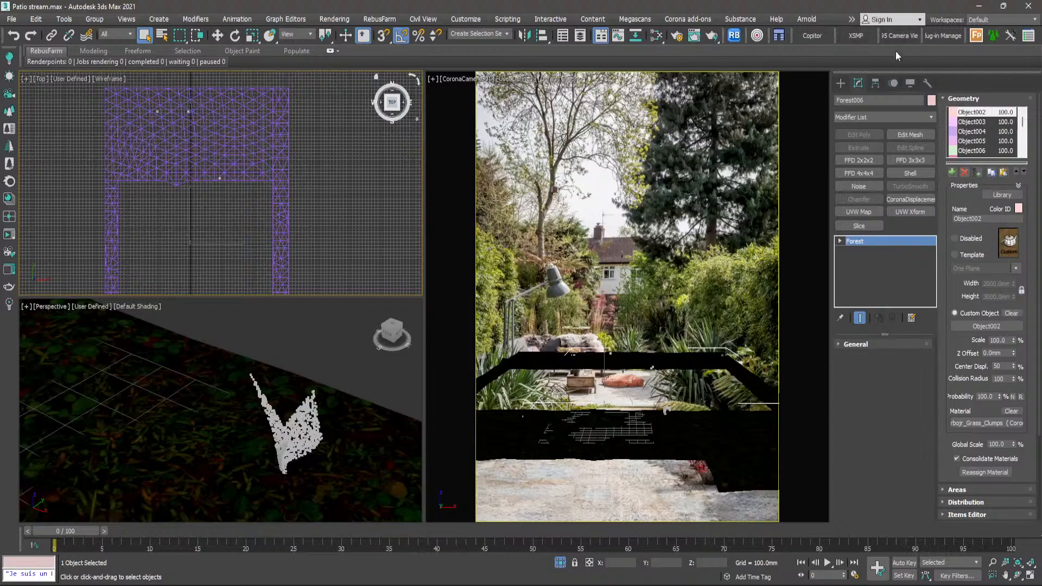
- Bring up the Forest Lister and set the forest's distribution map to Full
{"action": "left_click", "coordinate": [1028, 35]}
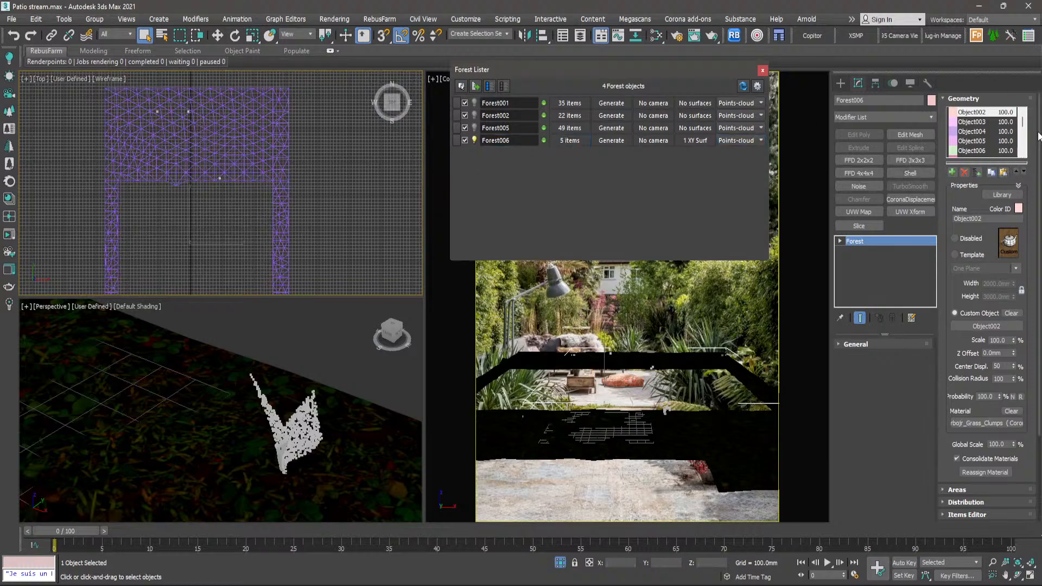
{"action": "left_click_drag", "start_coordinate": [1041, 228], "coordinate": [1041, 322]}
{"action": "left_click", "coordinate": [989, 379]}
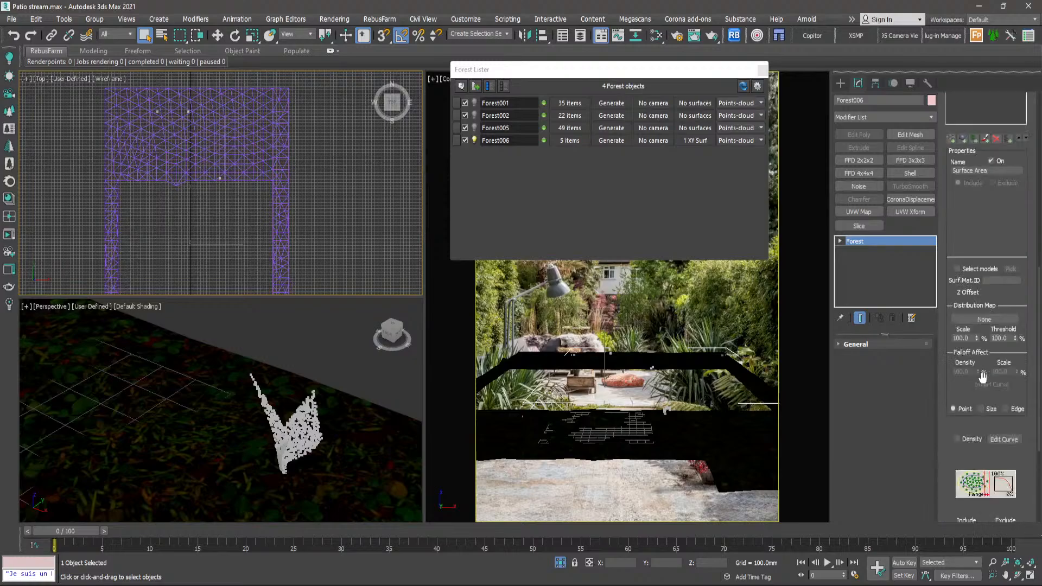
{"action": "scroll", "coordinate": [949, 307], "scroll_direction": "down", "scroll_amount": 5}
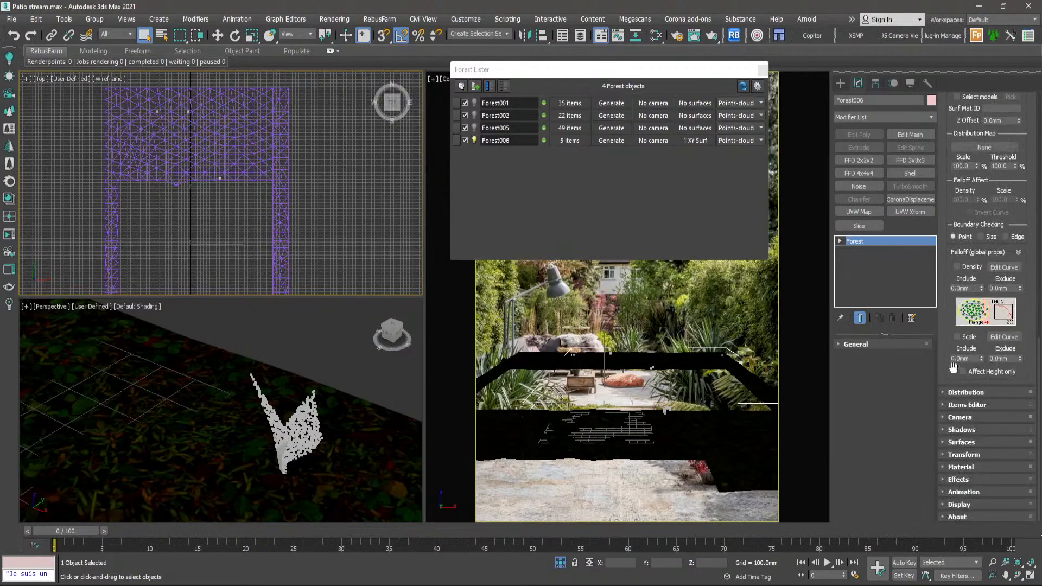
{"action": "left_click", "coordinate": [958, 390]}
{"action": "scroll", "coordinate": [951, 208], "scroll_direction": "up", "scroll_amount": 2}
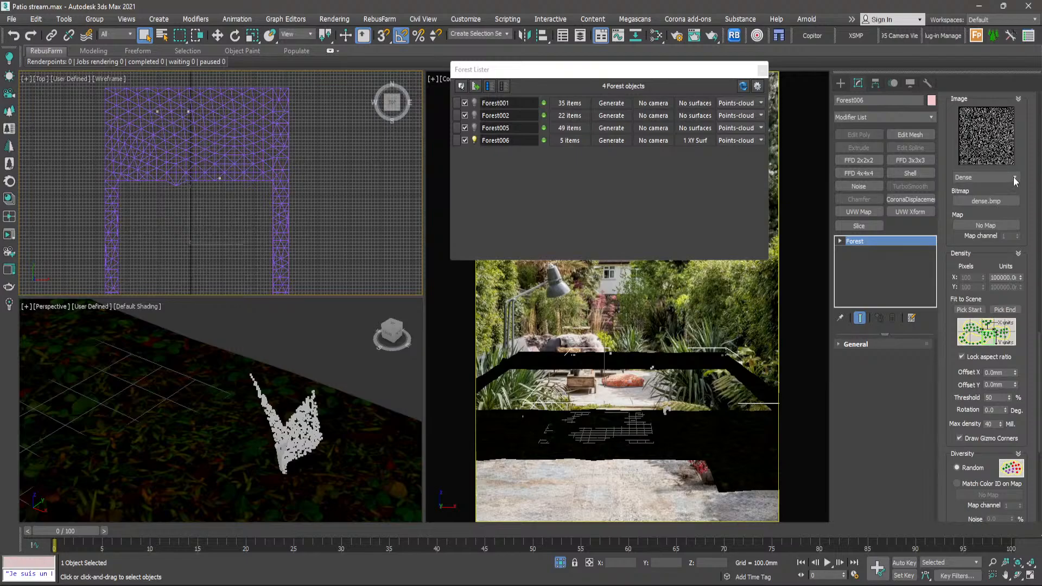
{"action": "left_click", "coordinate": [1014, 177]}
{"action": "left_click", "coordinate": [975, 190]}
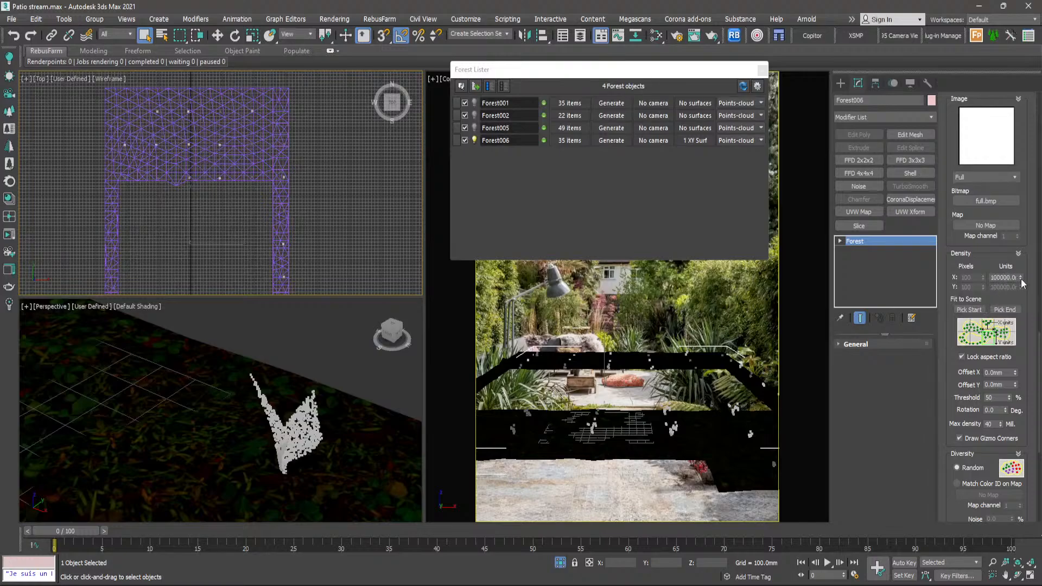
- Set the distribution density to 2000 mm, dismiss the viewport limit warning and check the clump coverage in the top view
{"action": "left_click_drag", "start_coordinate": [1021, 280], "coordinate": [1028, 343]}
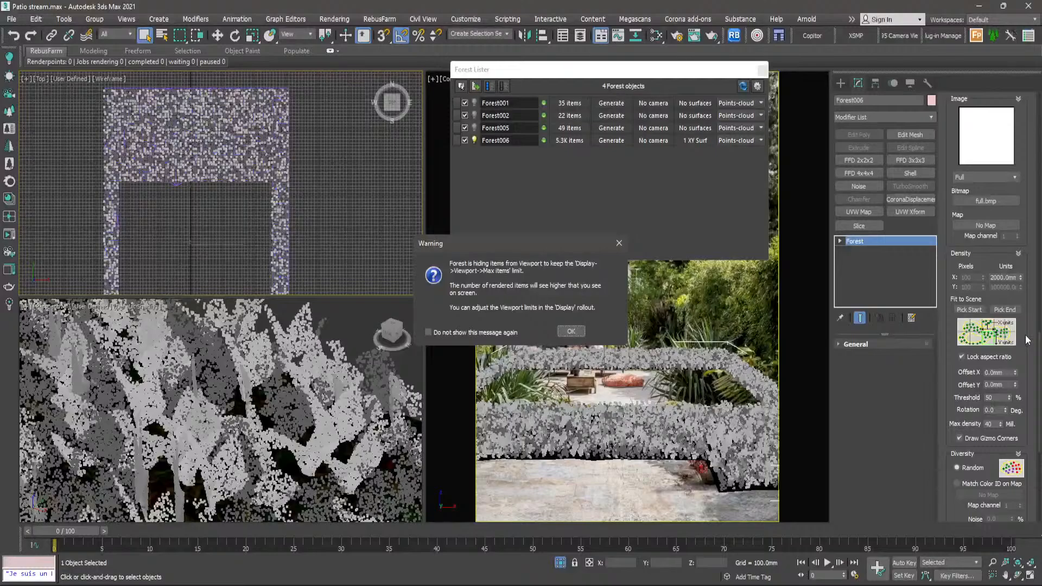
{"action": "left_click", "coordinate": [570, 329]}
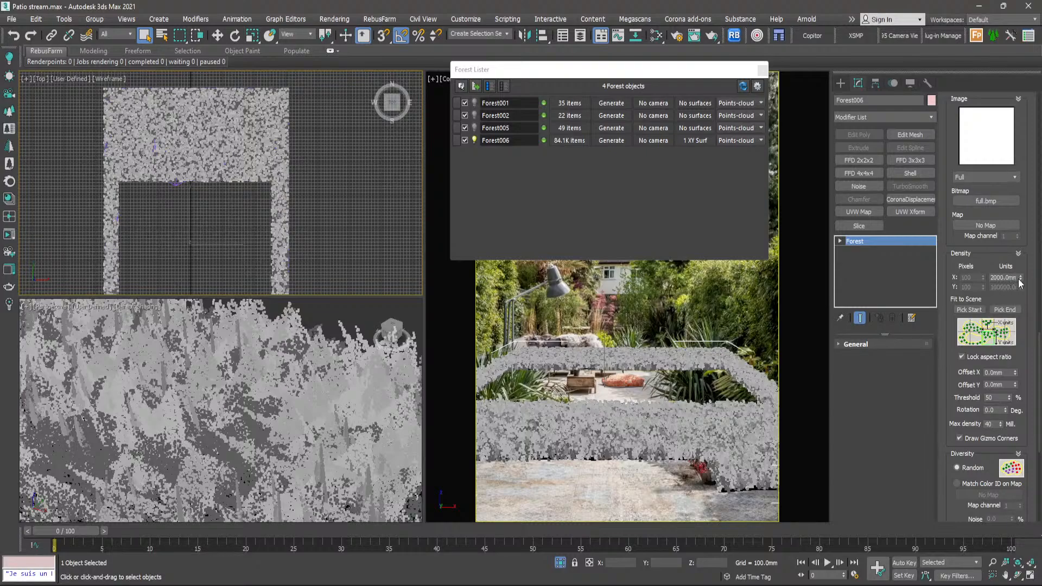
{"action": "scroll", "coordinate": [170, 152], "scroll_direction": "up", "scroll_amount": 5}
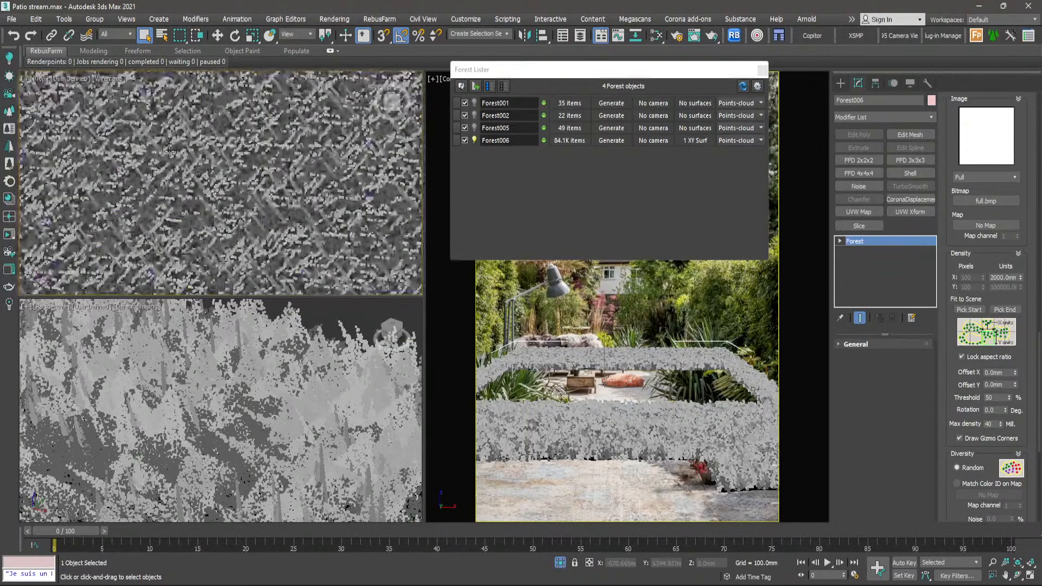
{"action": "scroll", "coordinate": [171, 153], "scroll_direction": "up", "scroll_amount": 2}
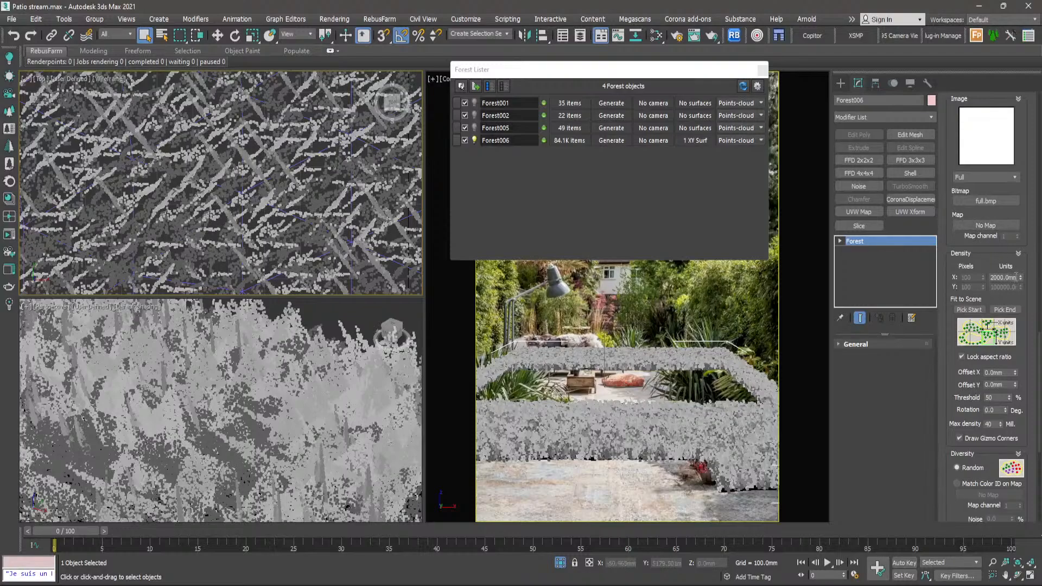
{"action": "scroll", "coordinate": [328, 190], "scroll_direction": "up", "scroll_amount": 3}
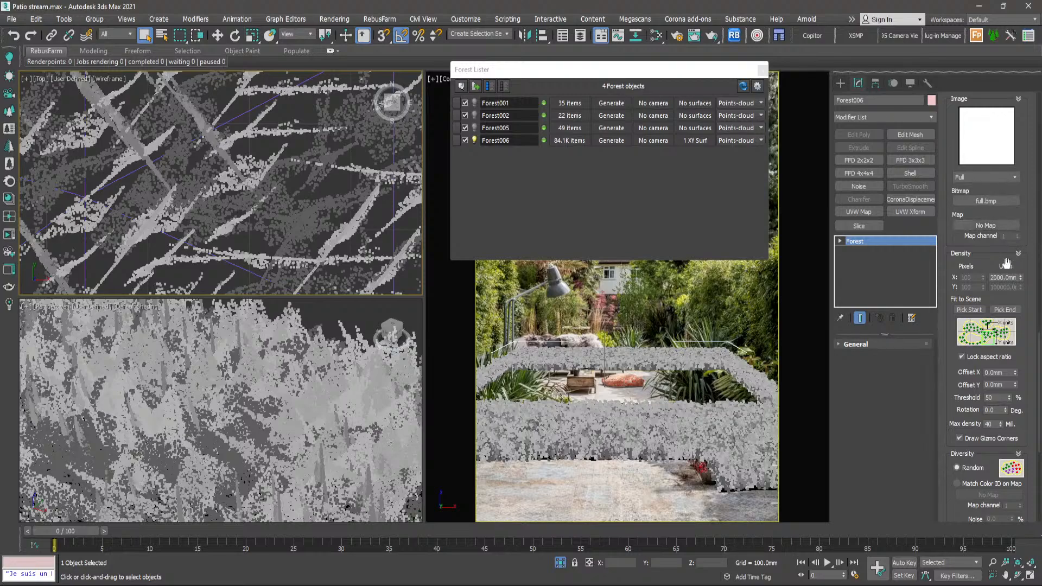
- Set the distribution density to 5000 mm and switch the distribution map to Dense
{"action": "double_click", "coordinate": [1006, 278]}
{"action": "type", "text": "5000"}
{"action": "key", "text": "Return"}
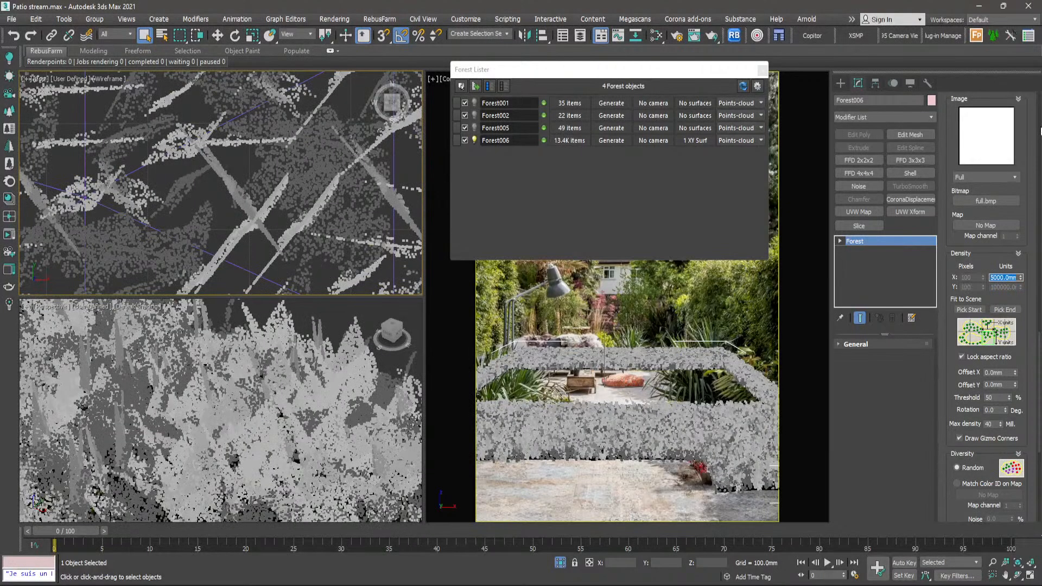
{"action": "left_click", "coordinate": [1015, 178]}
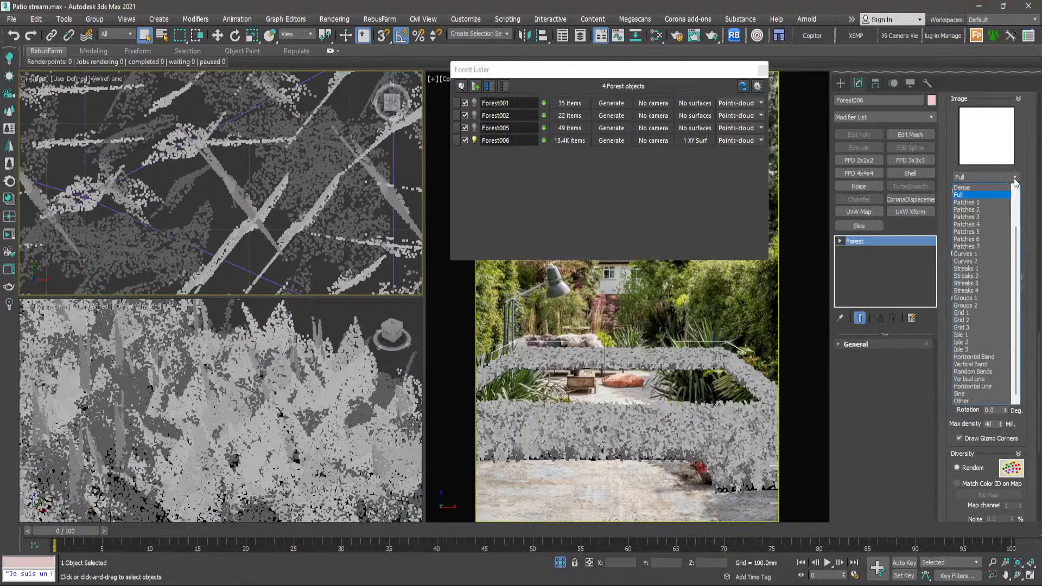
{"action": "left_click", "coordinate": [982, 188]}
- Inspect the spacing and coverage of the scattered grass clumps in the top and perspective views
{"action": "scroll", "coordinate": [246, 277], "scroll_direction": "down", "scroll_amount": 5}
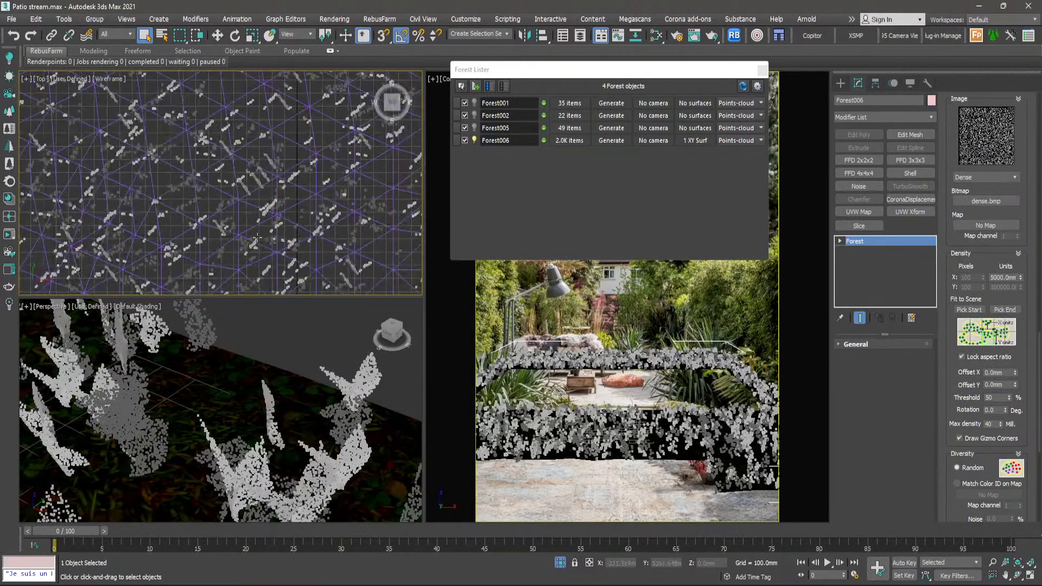
{"action": "scroll", "coordinate": [176, 483], "scroll_direction": "down", "scroll_amount": 10}
{"action": "middle_click_drag", "start_coordinate": [177, 448], "coordinate": [204, 466], "text": "alt"}
{"action": "scroll", "coordinate": [318, 404], "scroll_direction": "up", "scroll_amount": 8}
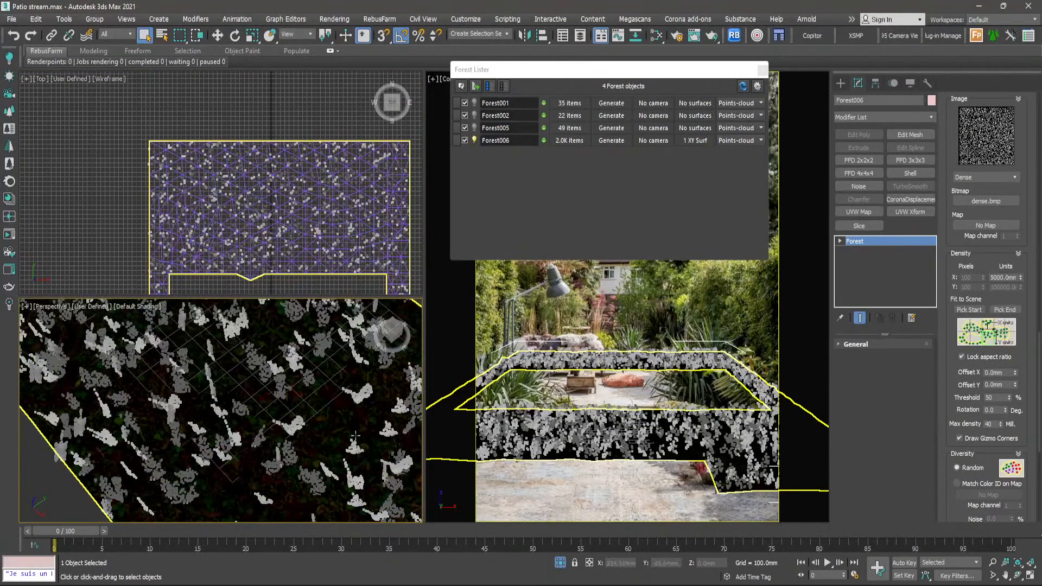
{"action": "scroll", "coordinate": [329, 420], "scroll_direction": "up", "scroll_amount": 3}
{"action": "scroll", "coordinate": [328, 419], "scroll_direction": "up", "scroll_amount": 3}
{"action": "scroll", "coordinate": [319, 417], "scroll_direction": "down", "scroll_amount": 10}
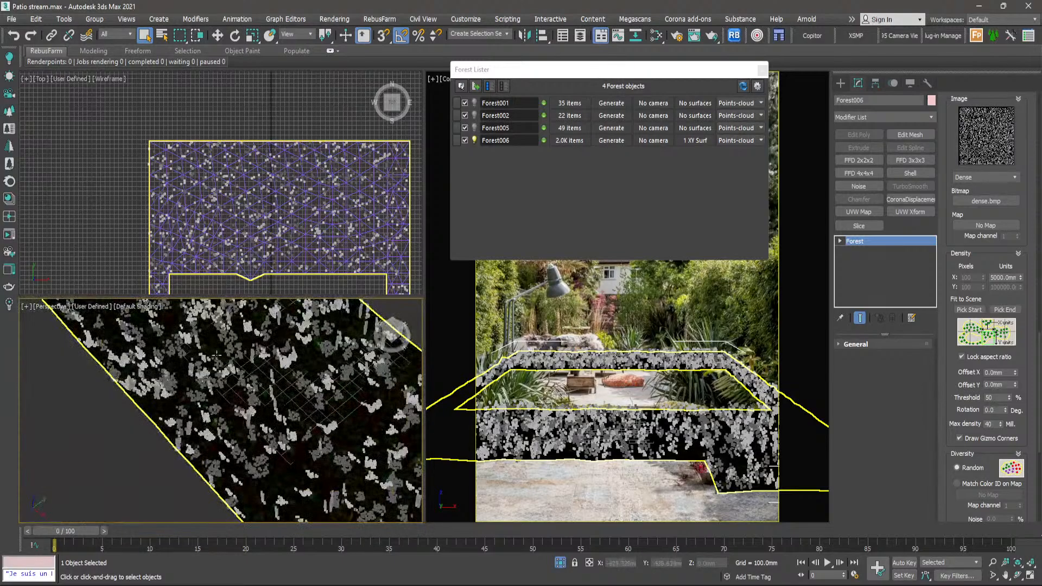
{"action": "scroll", "coordinate": [200, 337], "scroll_direction": "up", "scroll_amount": 8}
{"action": "scroll", "coordinate": [191, 394], "scroll_direction": "down", "scroll_amount": 3}
{"action": "middle_click_drag", "start_coordinate": [144, 359], "coordinate": [162, 399]}
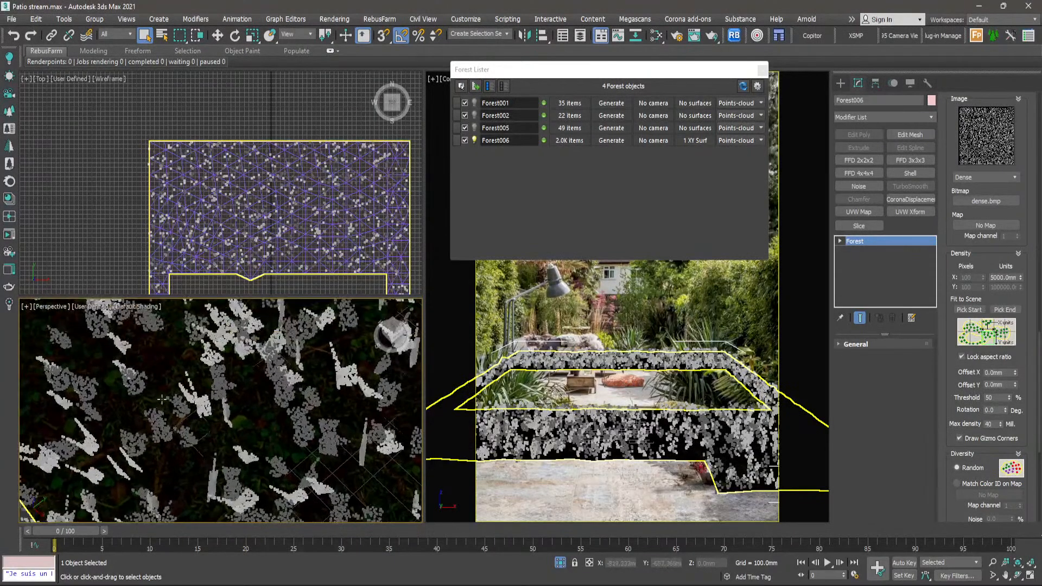
- Set the distribution density to 3100 mm and close the Forest Lister
{"action": "left_click", "coordinate": [1021, 279]}
{"action": "left_click_drag", "start_coordinate": [1021, 280], "coordinate": [1026, 301]}
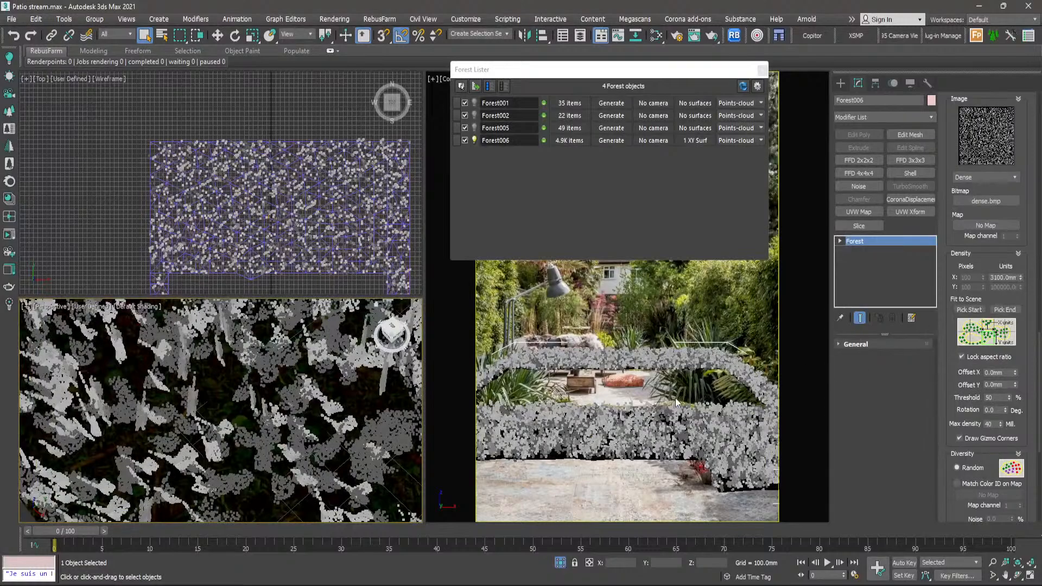
{"action": "left_click", "coordinate": [762, 71]}
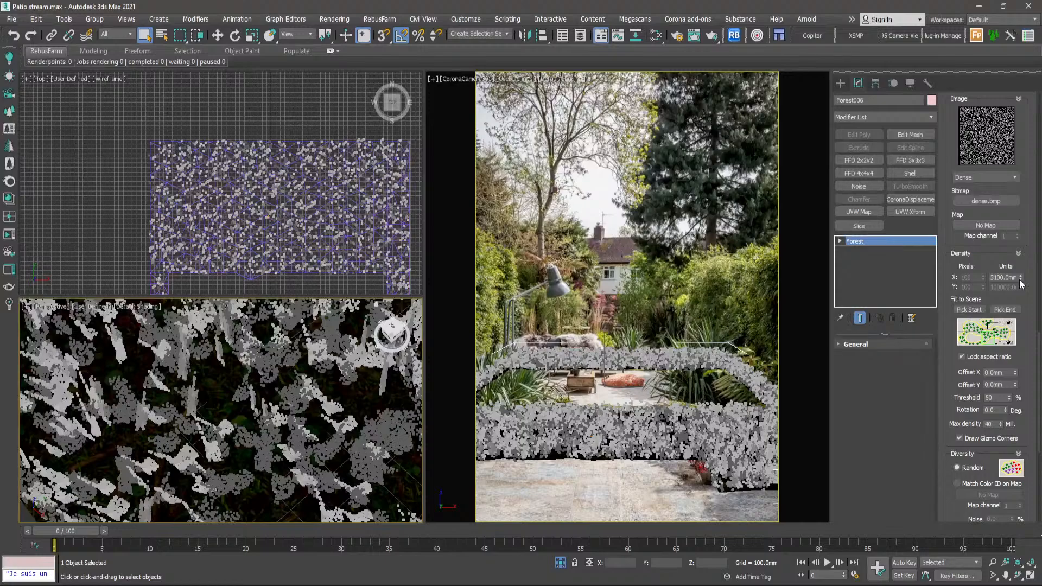
- Enable random translation, rotation and scale in the forest's transform settings and check the clumps up close
{"action": "left_click_drag", "start_coordinate": [1036, 358], "coordinate": [1037, 416]}
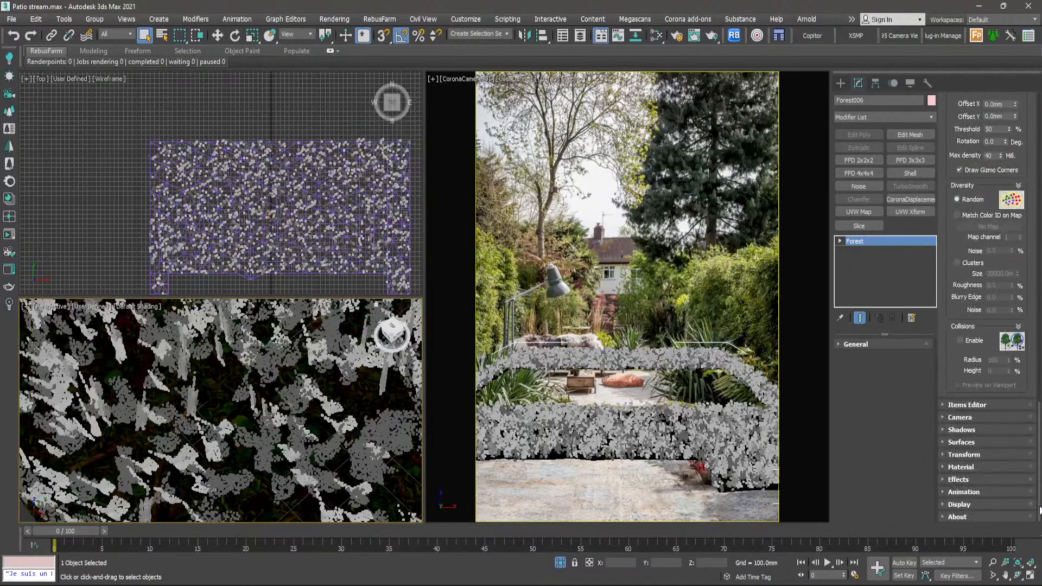
{"action": "left_click", "coordinate": [964, 455]}
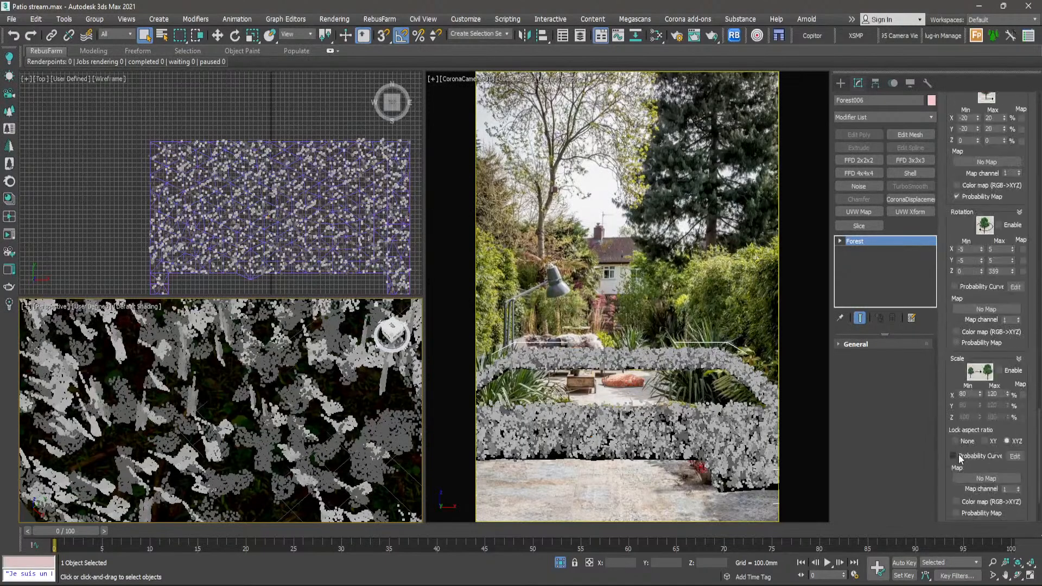
{"action": "scroll", "coordinate": [1005, 91], "scroll_direction": "up", "scroll_amount": 1}
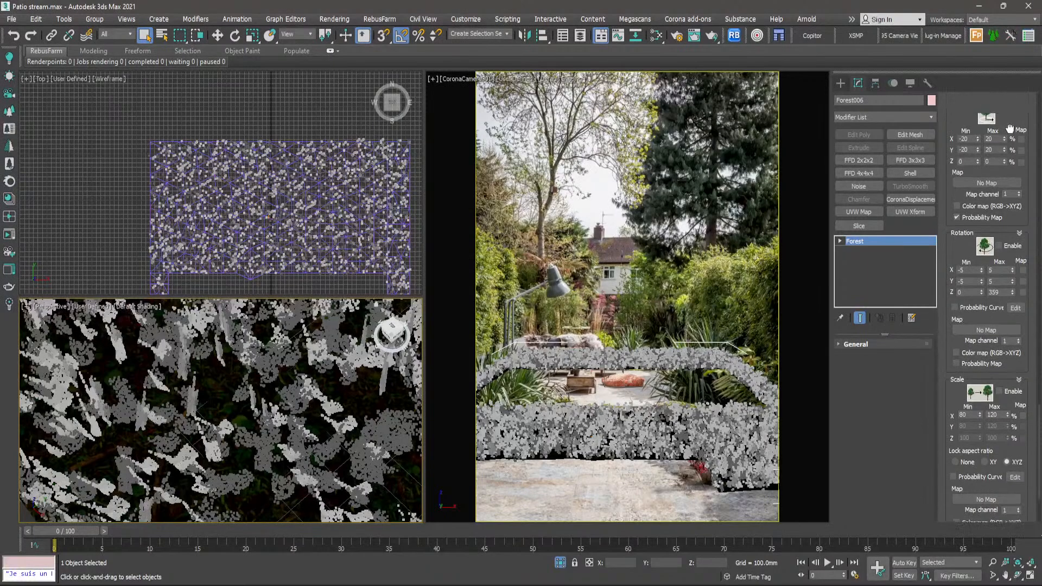
{"action": "left_click", "coordinate": [1003, 112]}
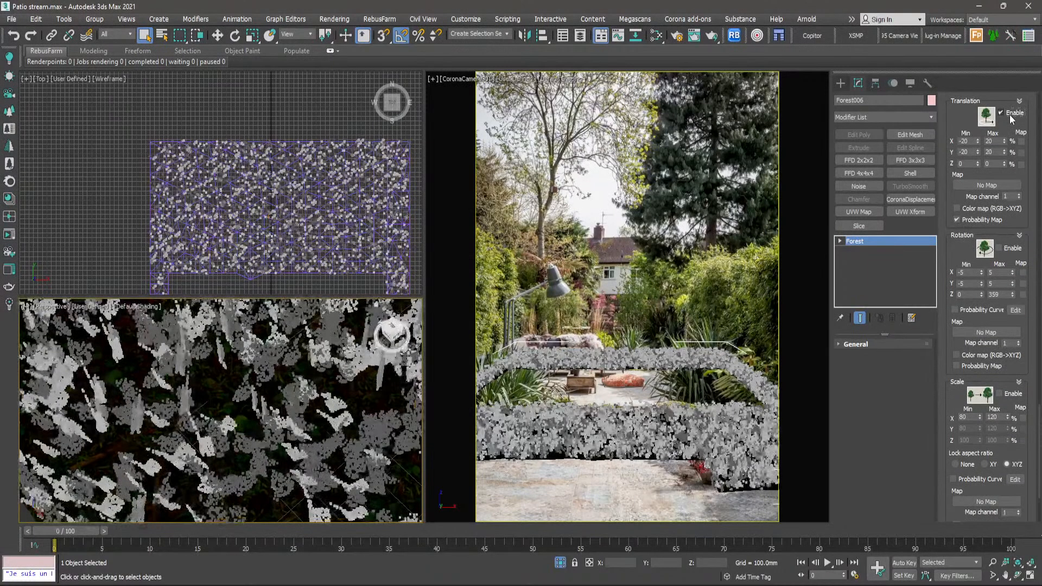
{"action": "left_click", "coordinate": [999, 249]}
{"action": "left_click", "coordinate": [1000, 394]}
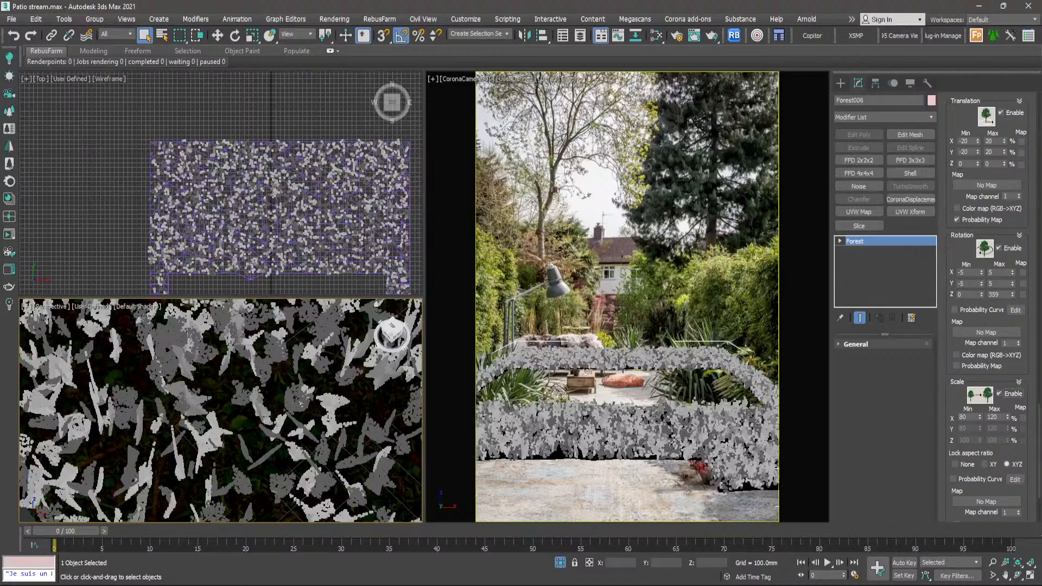
{"action": "scroll", "coordinate": [266, 176], "scroll_direction": "up", "scroll_amount": 5}
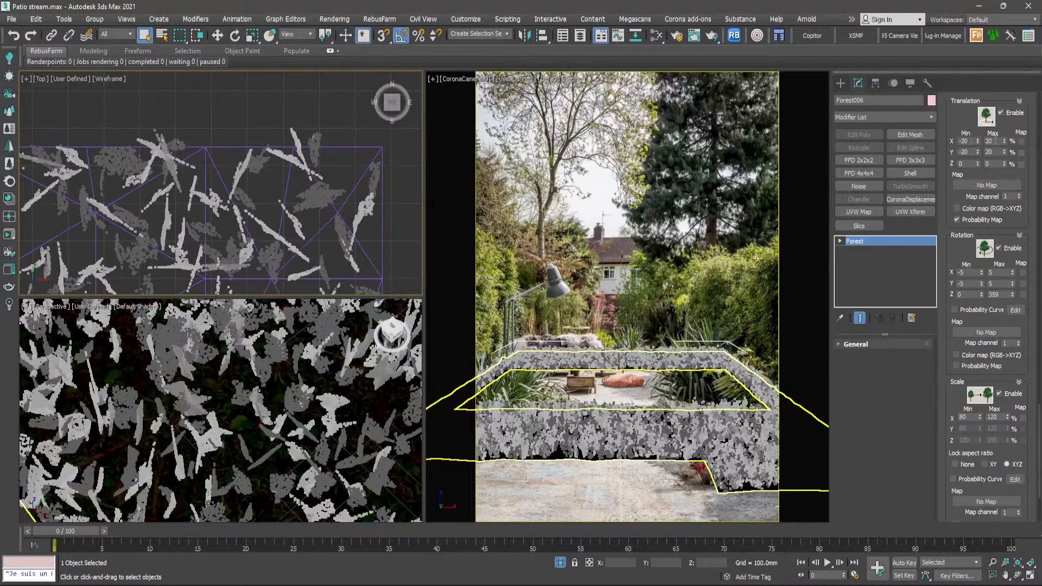
- Turn the forest's random translation off and on again to compare the clump positions along the ground plane's edge
{"action": "left_click", "coordinate": [310, 170]}
{"action": "left_click", "coordinate": [1001, 112]}
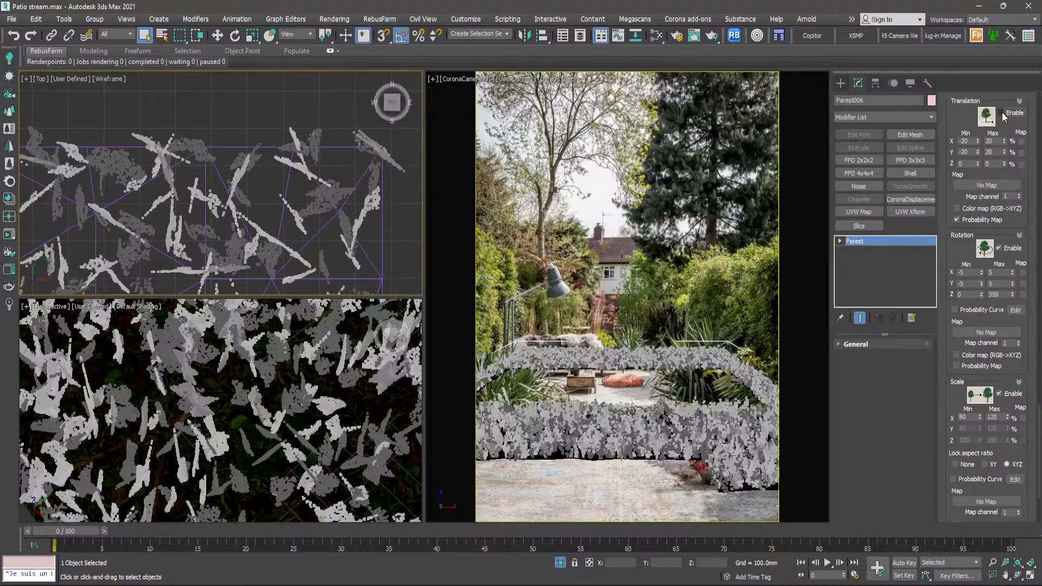
{"action": "scroll", "coordinate": [342, 160], "scroll_direction": "down", "scroll_amount": 3}
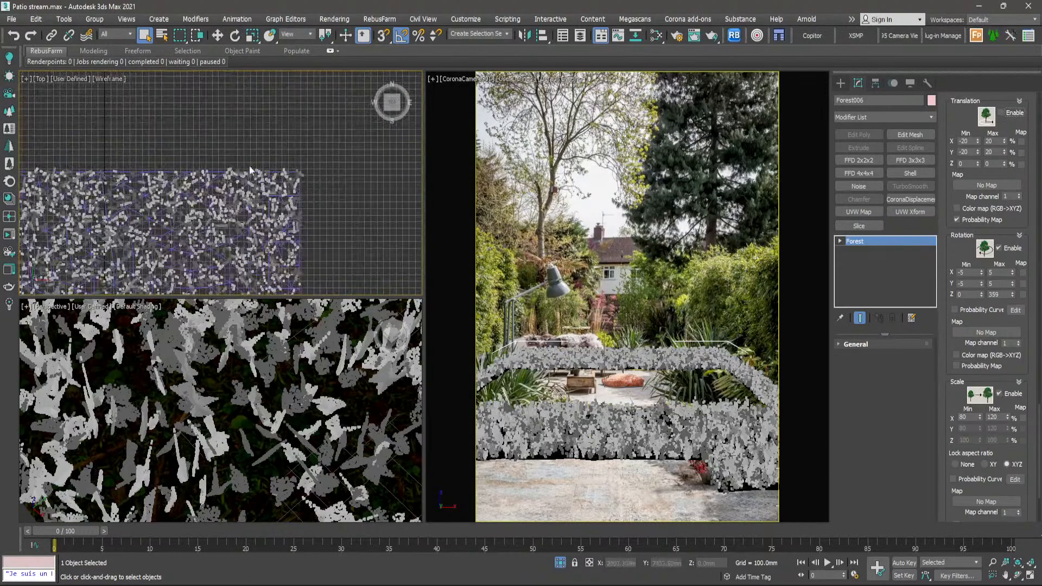
{"action": "scroll", "coordinate": [271, 174], "scroll_direction": "up", "scroll_amount": 5}
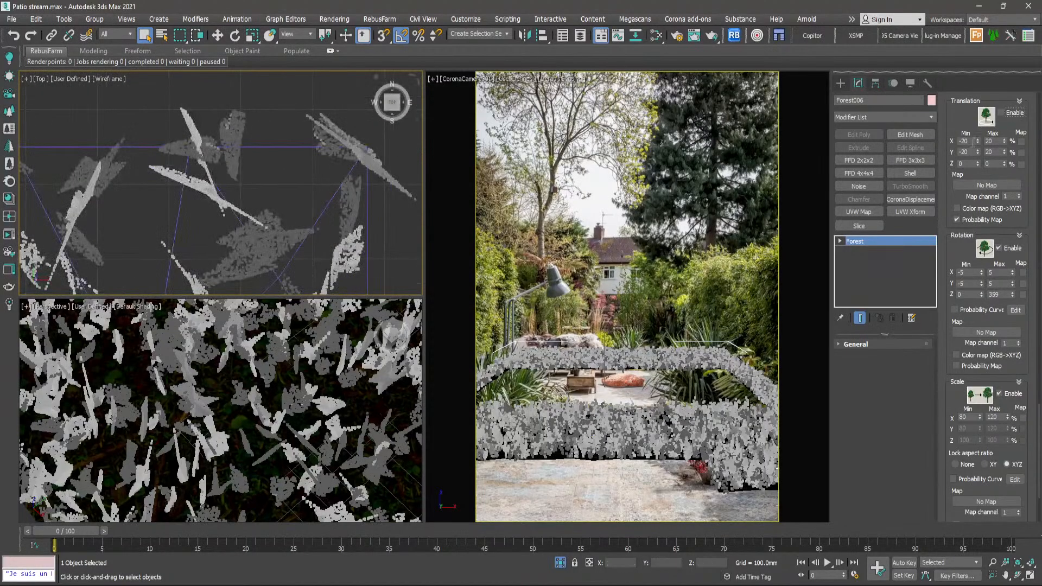
{"action": "left_click", "coordinate": [1001, 113]}
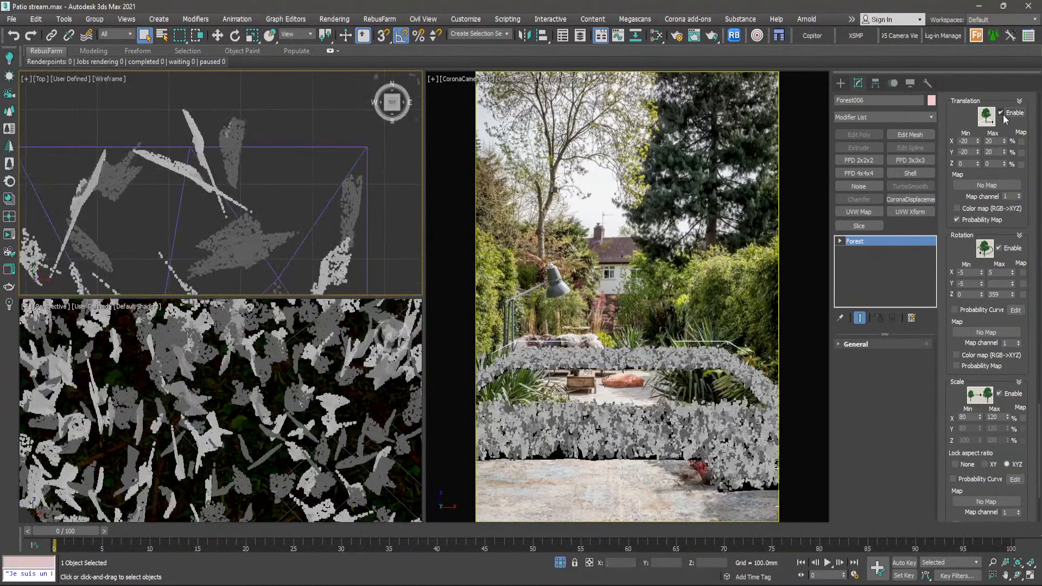
- Examine how the randomly translated clumps sit along the far edge of the ground plane in the top view
{"action": "scroll", "coordinate": [318, 127], "scroll_direction": "down", "scroll_amount": 3}
{"action": "scroll", "coordinate": [334, 157], "scroll_direction": "down", "scroll_amount": 1}
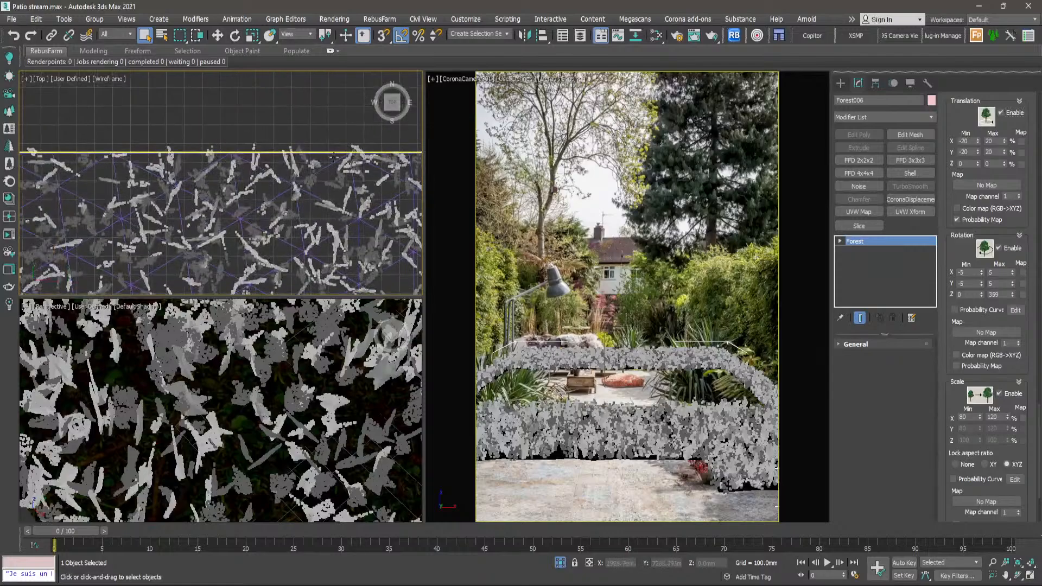
{"action": "scroll", "coordinate": [119, 143], "scroll_direction": "up", "scroll_amount": 4}
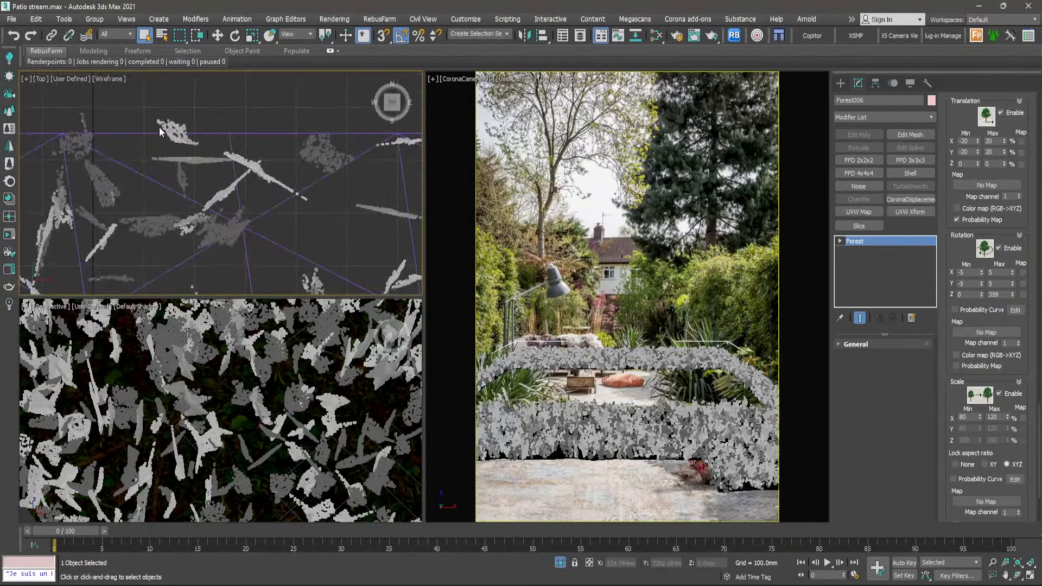
{"action": "scroll", "coordinate": [106, 146], "scroll_direction": "down", "scroll_amount": 6}
{"action": "middle_click_drag", "start_coordinate": [133, 132], "coordinate": [213, 105]}
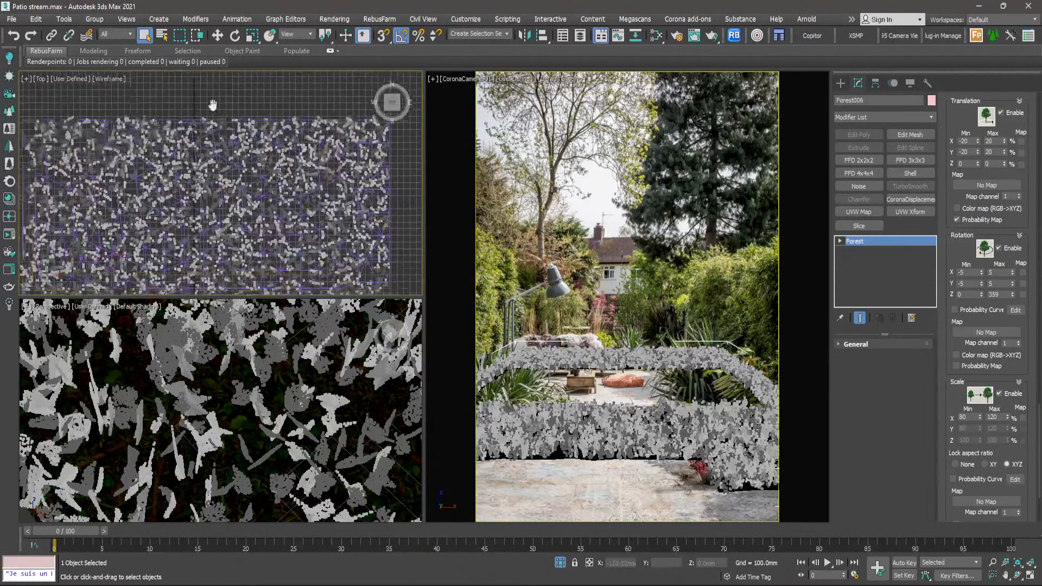
{"action": "scroll", "coordinate": [208, 91], "scroll_direction": "up", "scroll_amount": 6}
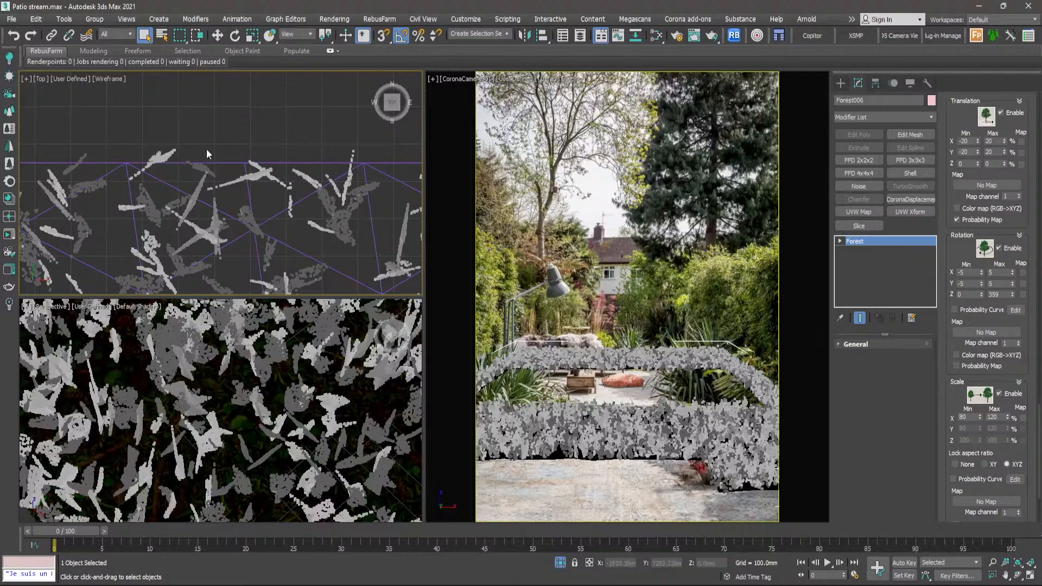
{"action": "scroll", "coordinate": [347, 153], "scroll_direction": "down", "scroll_amount": 5}
{"action": "middle_click_drag", "start_coordinate": [347, 154], "coordinate": [203, 166]}
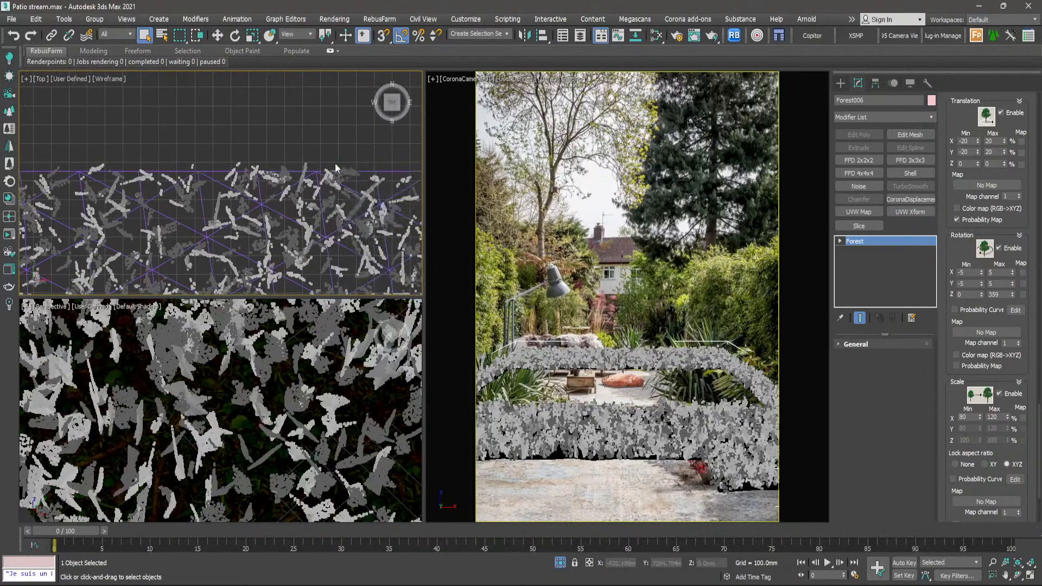
{"action": "scroll", "coordinate": [335, 162], "scroll_direction": "up", "scroll_amount": 2}
{"action": "middle_click_drag", "start_coordinate": [334, 163], "coordinate": [144, 187]}
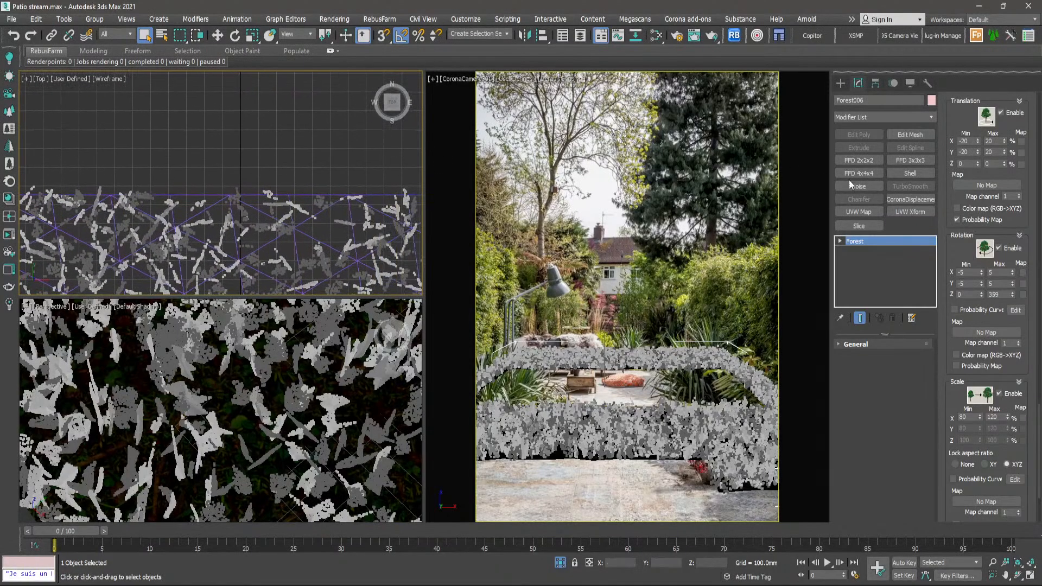
- Disable the forest's random rotation and check the clump layout in the top view
{"action": "left_click", "coordinate": [1001, 248]}
{"action": "scroll", "coordinate": [258, 172], "scroll_direction": "down", "scroll_amount": 6}
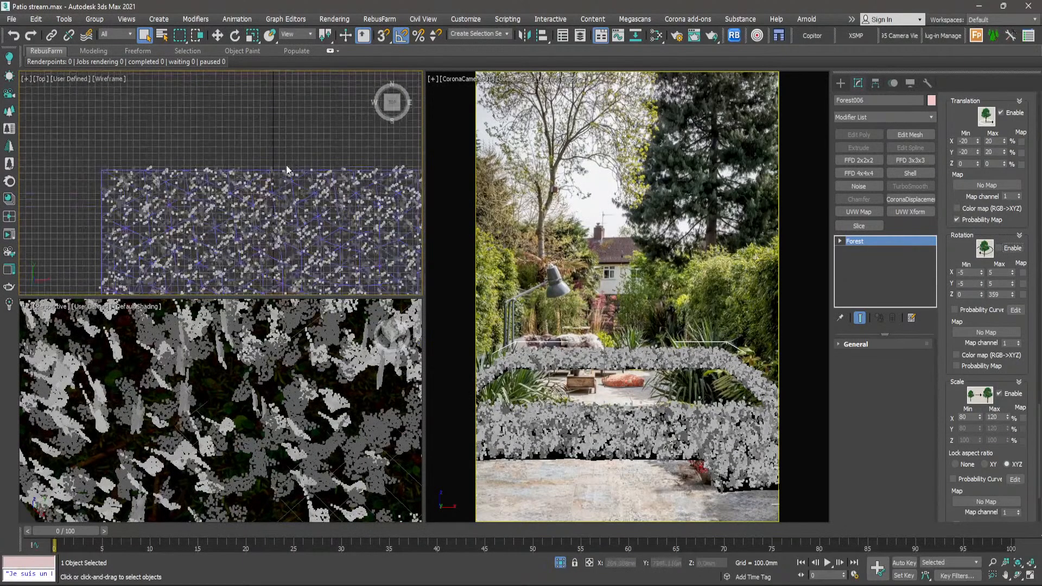
{"action": "scroll", "coordinate": [258, 172], "scroll_direction": "up", "scroll_amount": 10}
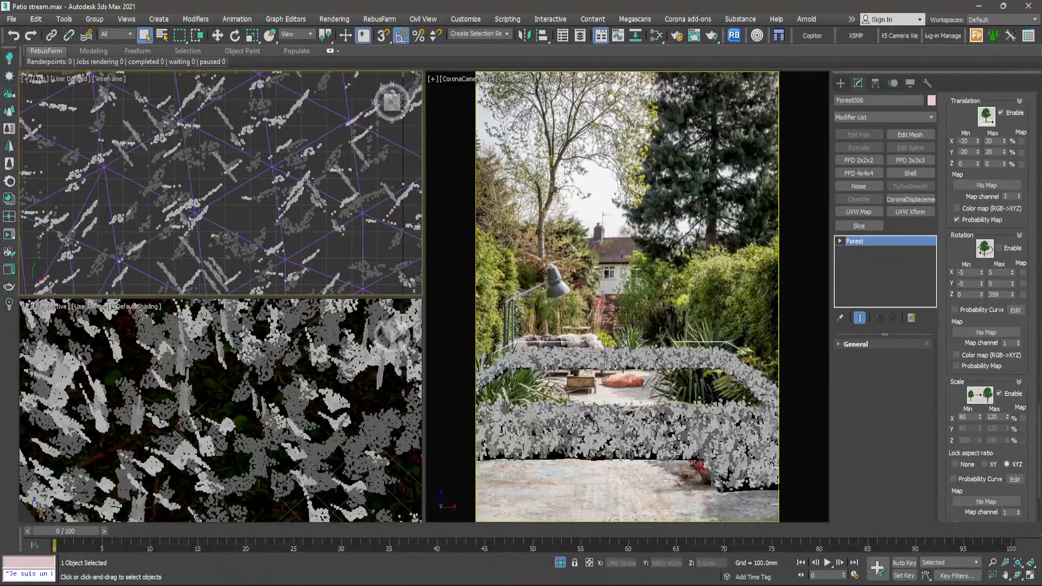
- Examine individual grass clumps up close in the top view to compare their orientations without random rotation
{"action": "scroll", "coordinate": [301, 179], "scroll_direction": "up", "scroll_amount": 4}
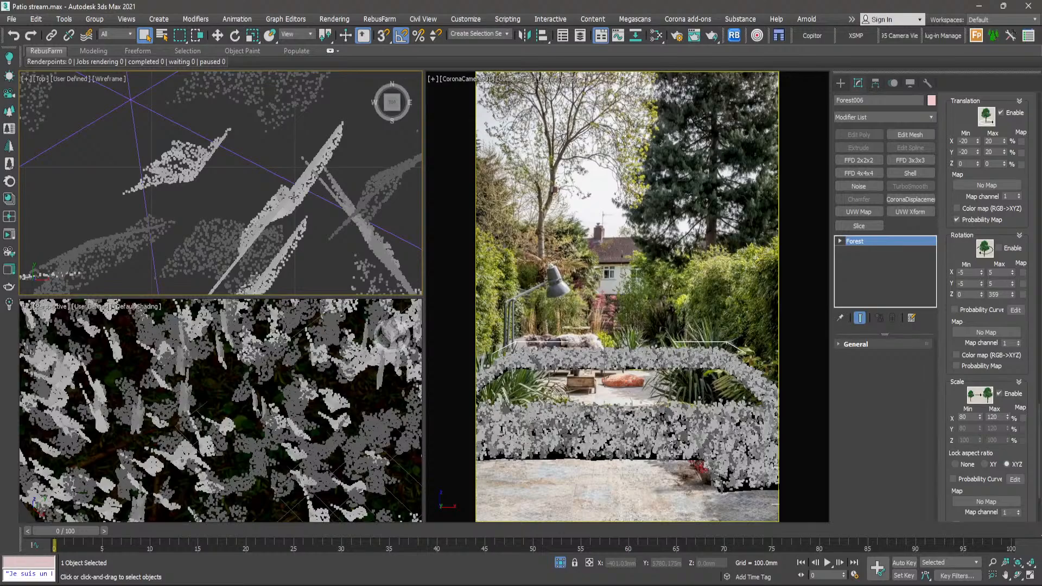
{"action": "scroll", "coordinate": [294, 198], "scroll_direction": "down", "scroll_amount": 2}
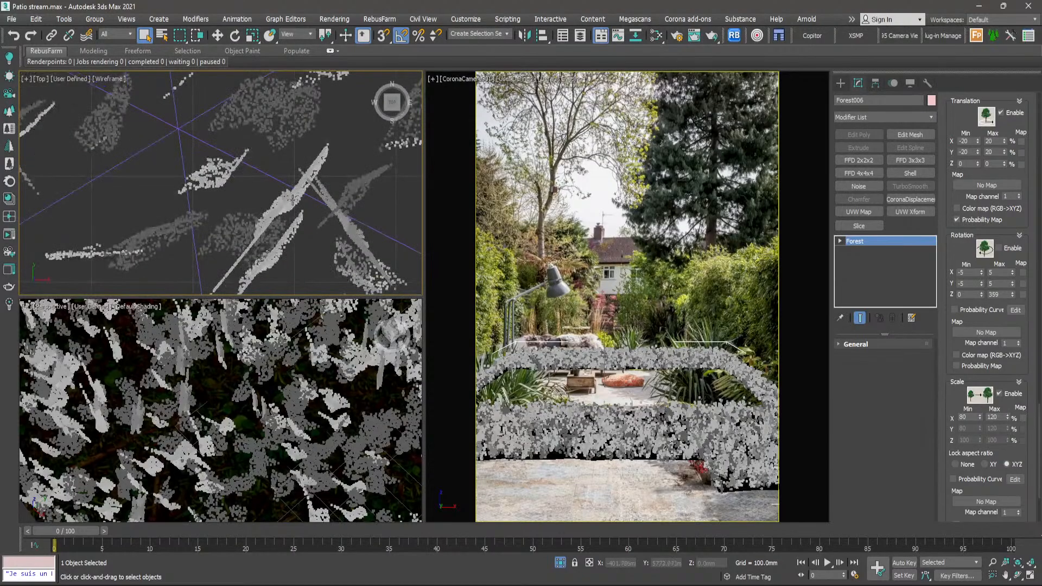
{"action": "middle_click_drag", "start_coordinate": [294, 200], "coordinate": [307, 176]}
{"action": "scroll", "coordinate": [297, 189], "scroll_direction": "up", "scroll_amount": 2}
{"action": "middle_click_drag", "start_coordinate": [272, 267], "coordinate": [292, 214]}
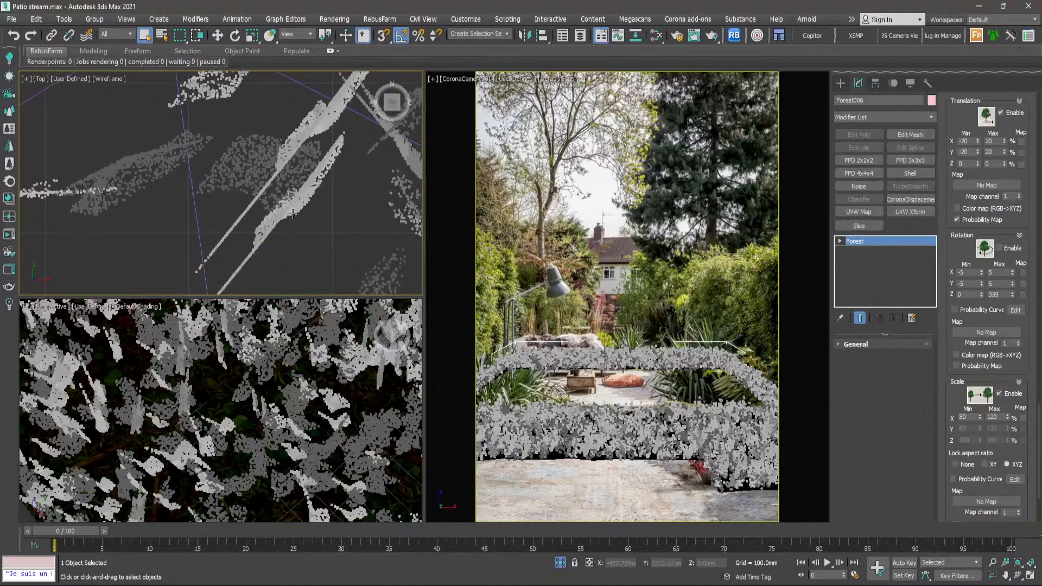
{"action": "scroll", "coordinate": [293, 214], "scroll_direction": "up", "scroll_amount": 2}
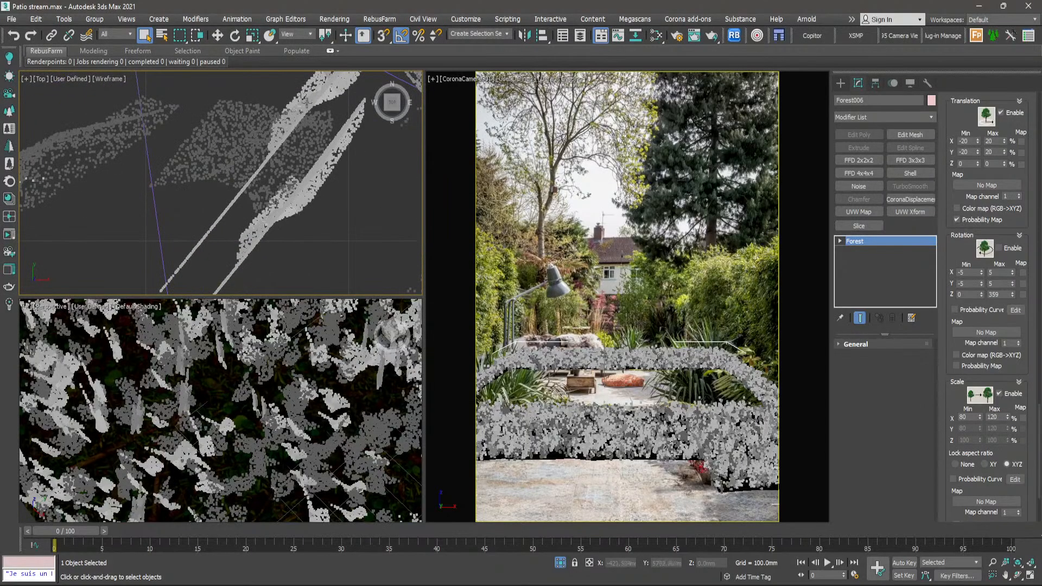
{"action": "middle_click_drag", "start_coordinate": [319, 84], "coordinate": [298, 160]}
{"action": "scroll", "coordinate": [318, 144], "scroll_direction": "down", "scroll_amount": 2}
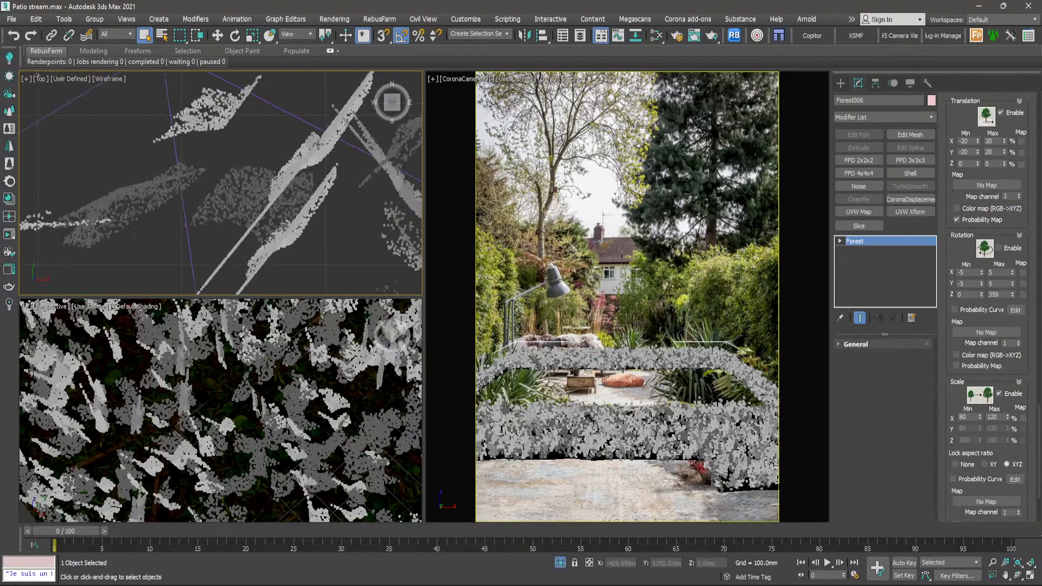
{"action": "middle_click_drag", "start_coordinate": [275, 250], "coordinate": [327, 208]}
{"action": "scroll", "coordinate": [327, 207], "scroll_direction": "down", "scroll_amount": 2}
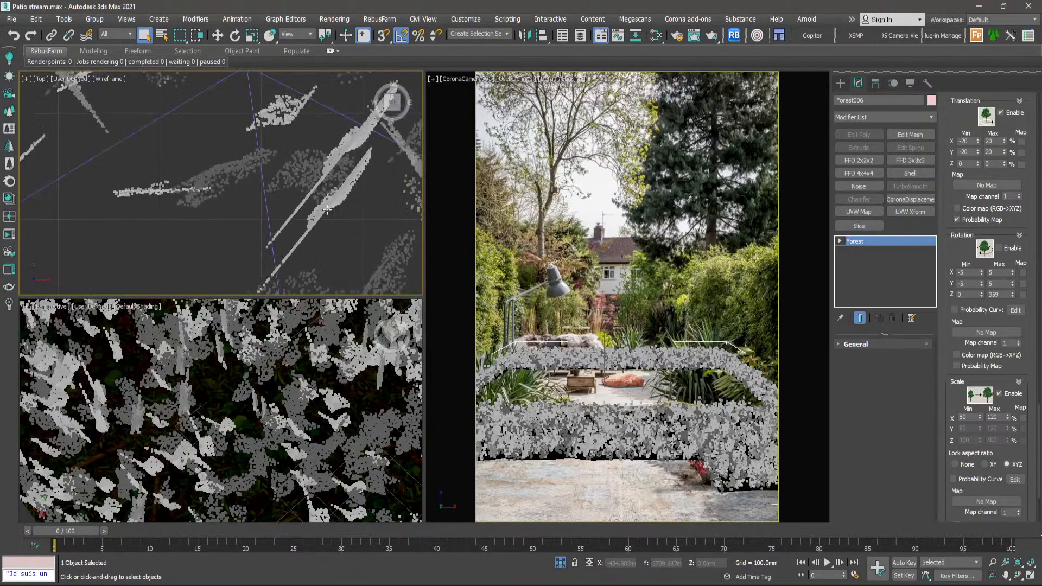
{"action": "middle_click_drag", "start_coordinate": [233, 152], "coordinate": [323, 234]}
{"action": "scroll", "coordinate": [217, 194], "scroll_direction": "down", "scroll_amount": 1}
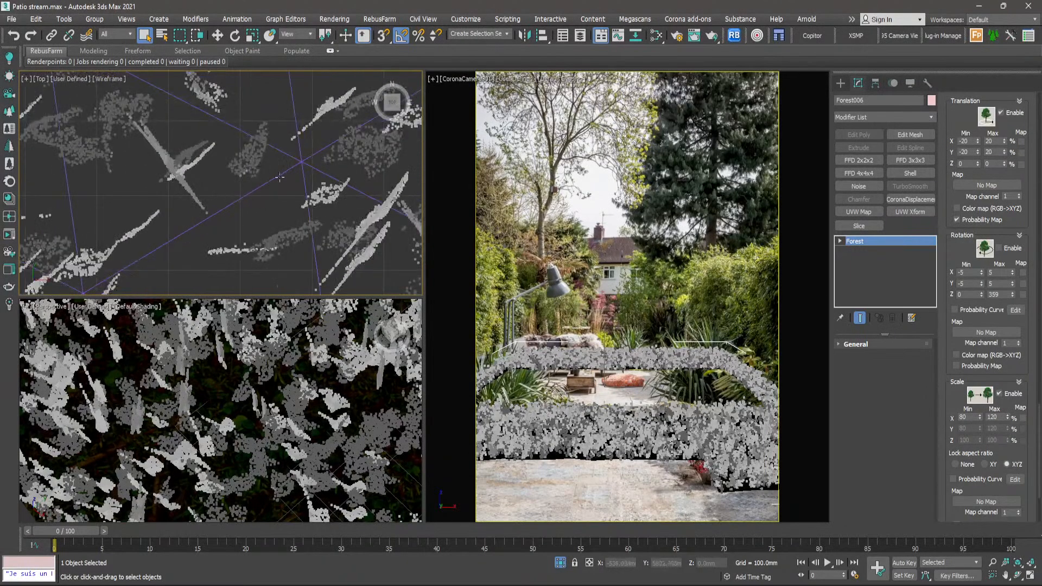
{"action": "middle_click_drag", "start_coordinate": [305, 178], "coordinate": [231, 117]}
{"action": "scroll", "coordinate": [317, 198], "scroll_direction": "down", "scroll_amount": 1}
{"action": "middle_click_drag", "start_coordinate": [318, 199], "coordinate": [304, 162]}
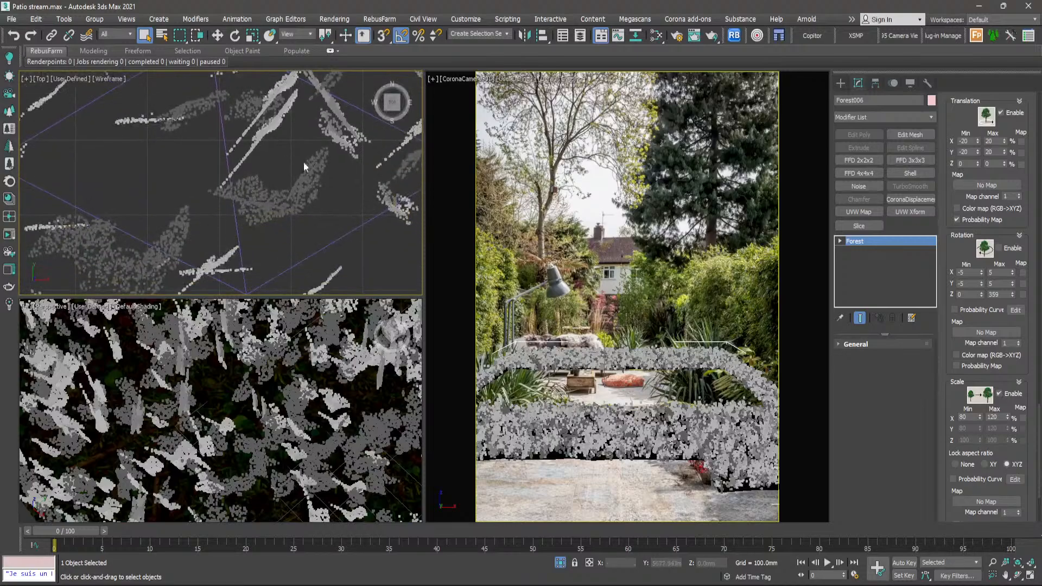
{"action": "scroll", "coordinate": [304, 162], "scroll_direction": "down", "scroll_amount": 2}
{"action": "middle_click_drag", "start_coordinate": [296, 212], "coordinate": [261, 179]}
{"action": "scroll", "coordinate": [263, 198], "scroll_direction": "up", "scroll_amount": 7}
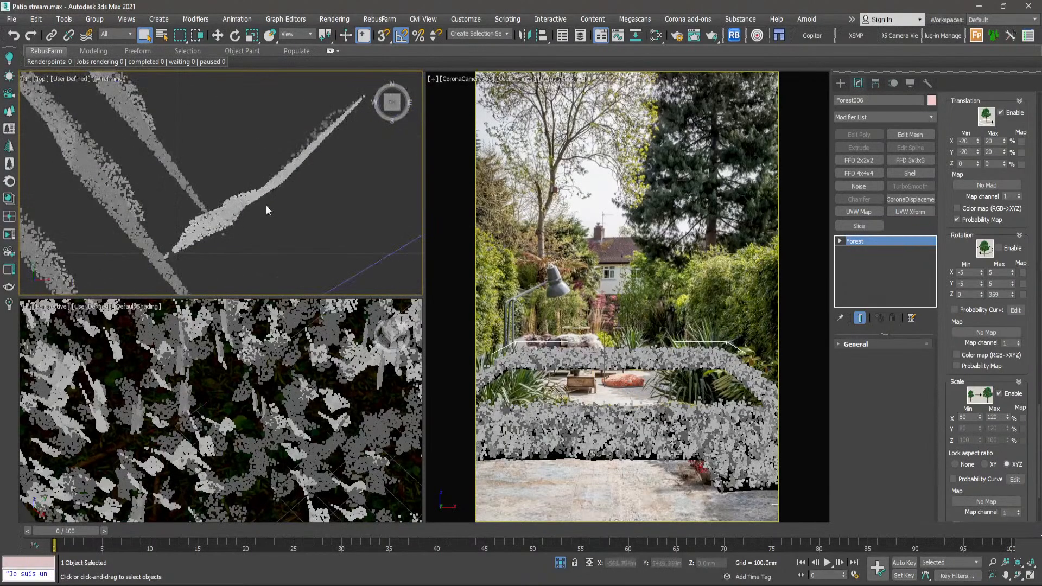
{"action": "scroll", "coordinate": [272, 208], "scroll_direction": "down", "scroll_amount": 4}
{"action": "middle_click_drag", "start_coordinate": [327, 190], "coordinate": [248, 173]}
{"action": "scroll", "coordinate": [293, 184], "scroll_direction": "down", "scroll_amount": 4}
{"action": "scroll", "coordinate": [248, 174], "scroll_direction": "up", "scroll_amount": 6}
{"action": "scroll", "coordinate": [248, 174], "scroll_direction": "down", "scroll_amount": 4}
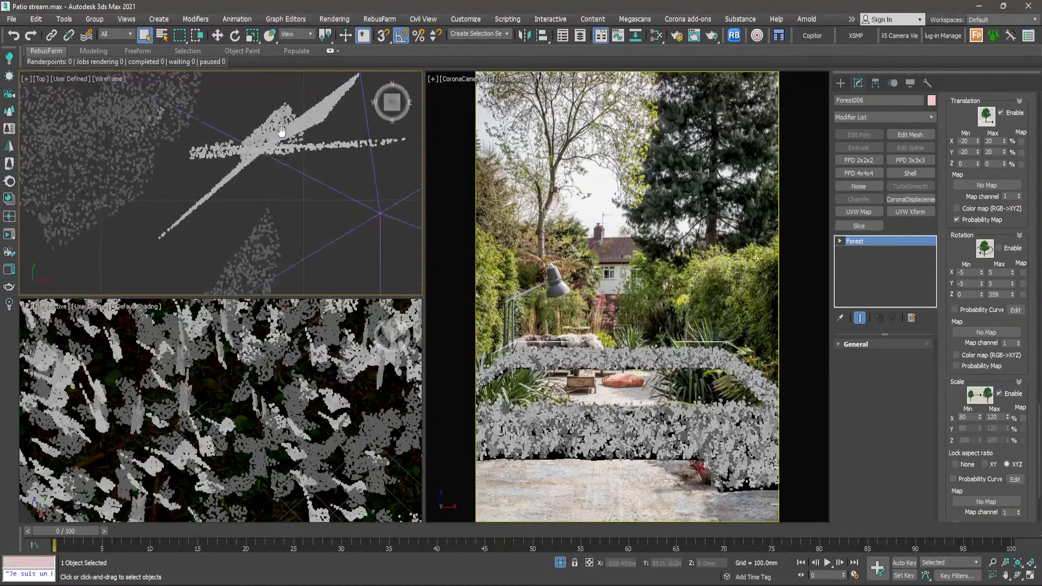
{"action": "middle_click_drag", "start_coordinate": [308, 119], "coordinate": [304, 129]}
{"action": "scroll", "coordinate": [304, 128], "scroll_direction": "up", "scroll_amount": 8}
{"action": "scroll", "coordinate": [271, 156], "scroll_direction": "down", "scroll_amount": 7}
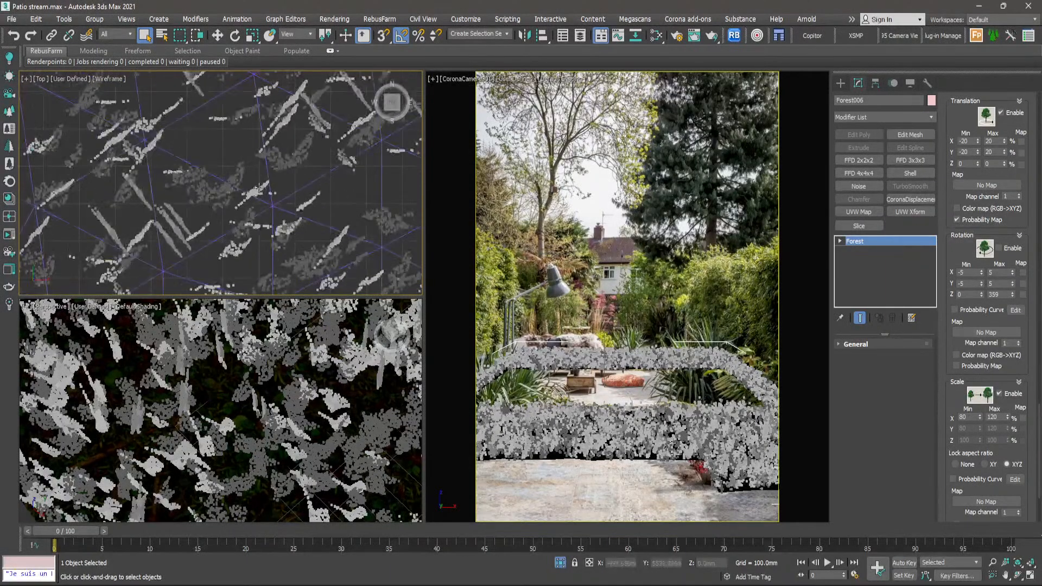
{"action": "scroll", "coordinate": [297, 202], "scroll_direction": "down", "scroll_amount": 3}
{"action": "scroll", "coordinate": [218, 201], "scroll_direction": "up", "scroll_amount": 10}
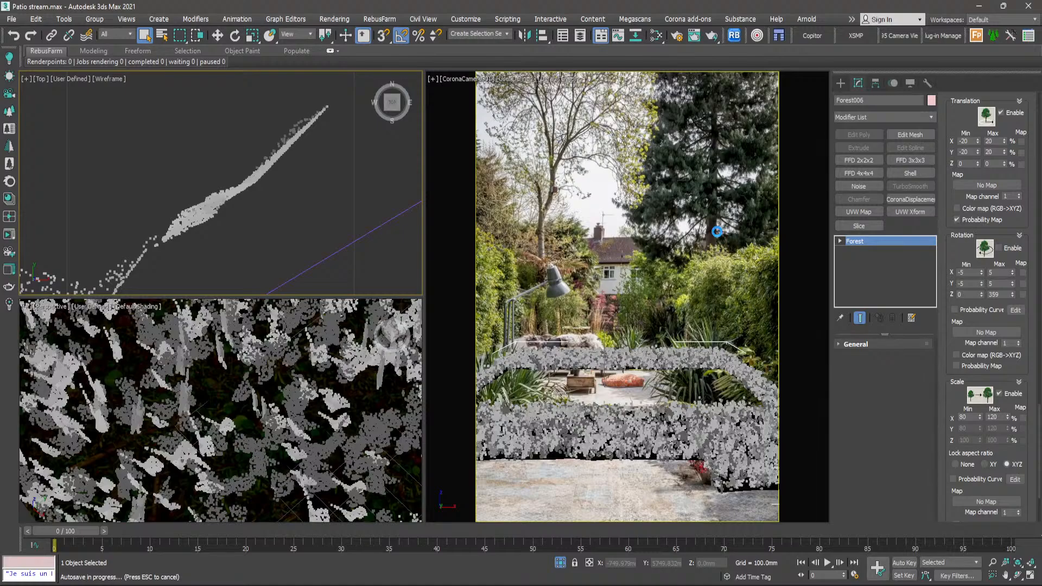
{"action": "key", "text": "Escape"}
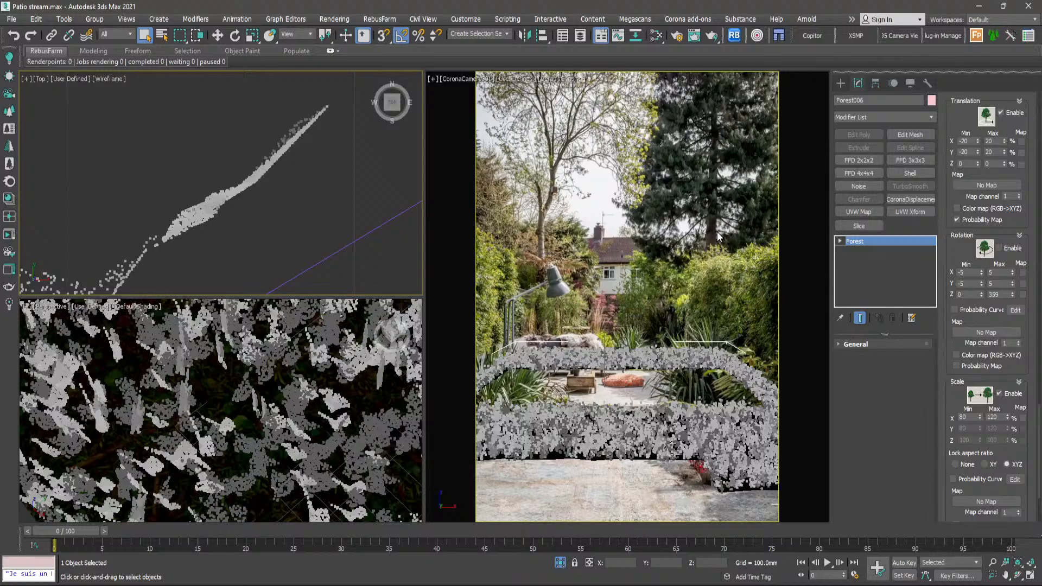
- Re-enable the forest's random rotation and check the clump orientations up close
{"action": "left_click", "coordinate": [999, 249]}
{"action": "scroll", "coordinate": [310, 205], "scroll_direction": "up", "scroll_amount": 6}
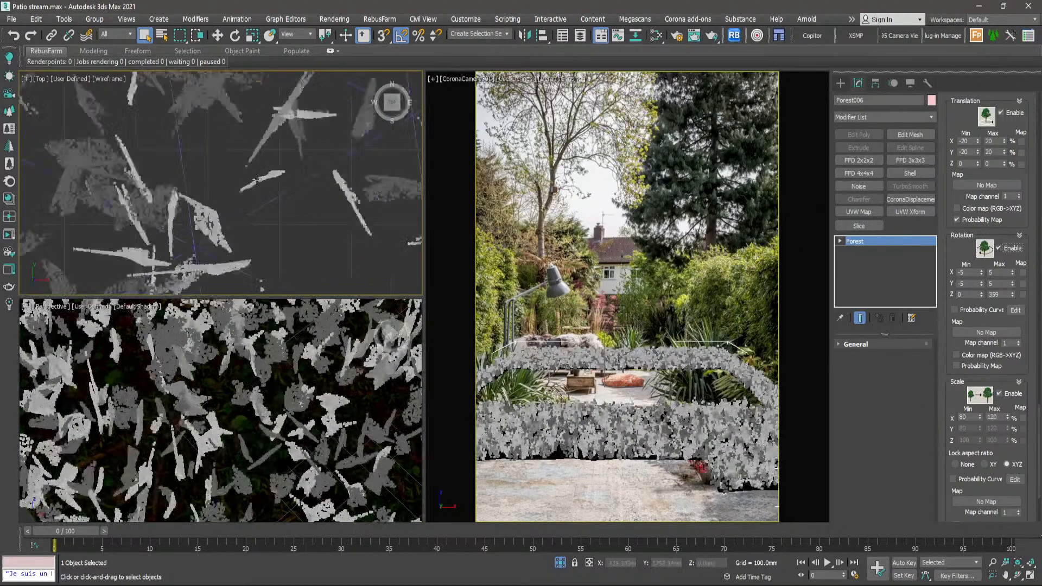
{"action": "scroll", "coordinate": [276, 187], "scroll_direction": "up", "scroll_amount": 3}
{"action": "scroll", "coordinate": [216, 185], "scroll_direction": "down", "scroll_amount": 3}
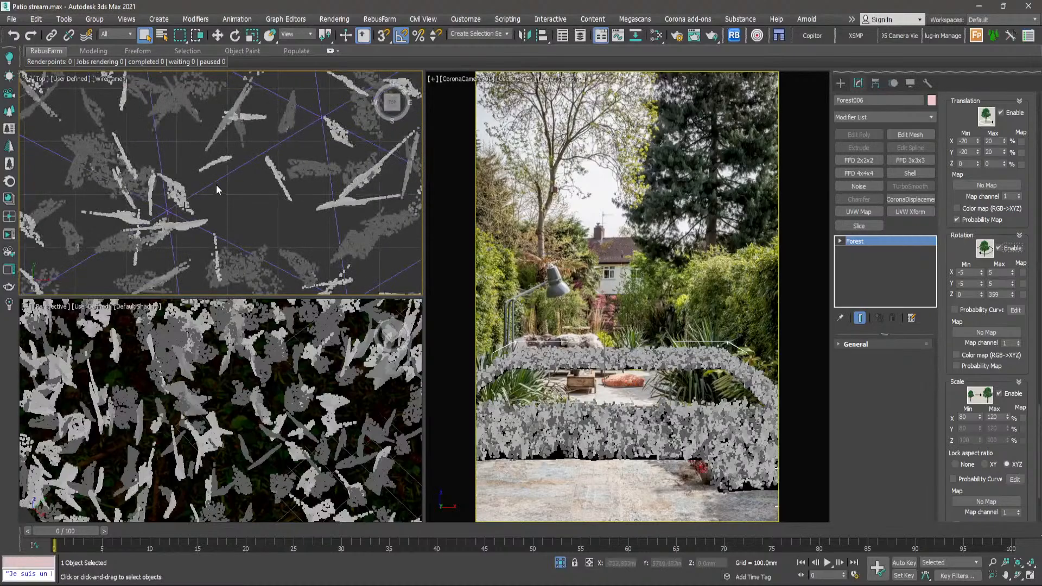
{"action": "scroll", "coordinate": [179, 232], "scroll_direction": "up", "scroll_amount": 5}
{"action": "scroll", "coordinate": [223, 182], "scroll_direction": "down", "scroll_amount": 7}
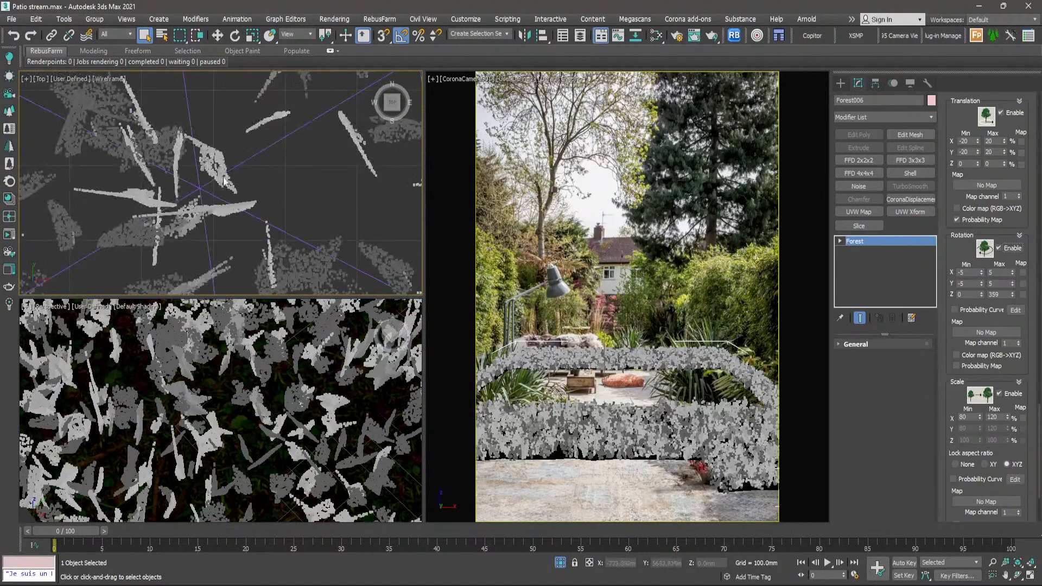
- Examine the randomly rotated clumps and their overall coverage of the ground plane in the top view
{"action": "middle_click_drag", "start_coordinate": [182, 132], "coordinate": [211, 192]}
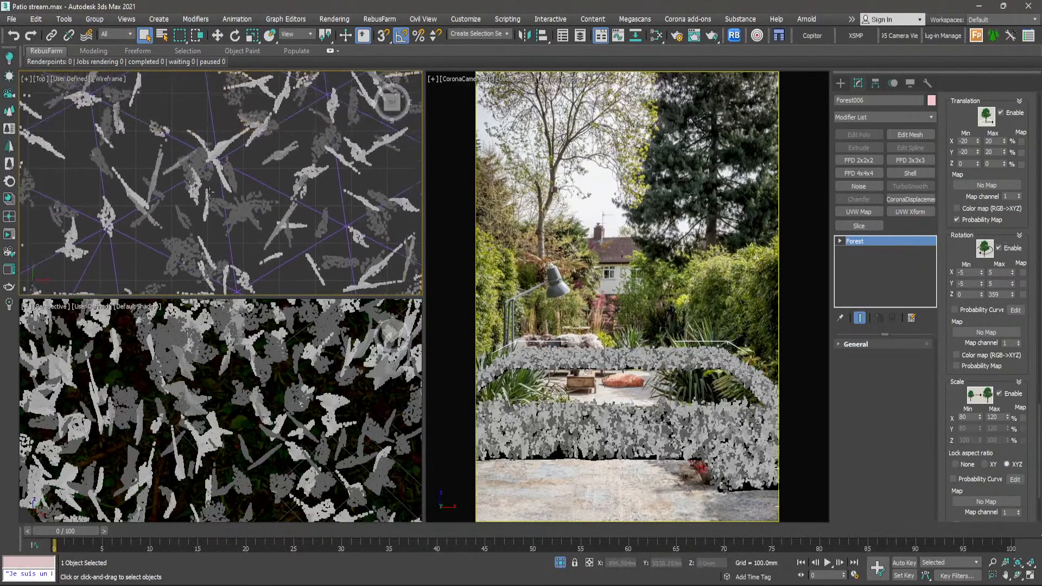
{"action": "scroll", "coordinate": [211, 140], "scroll_direction": "up", "scroll_amount": 3}
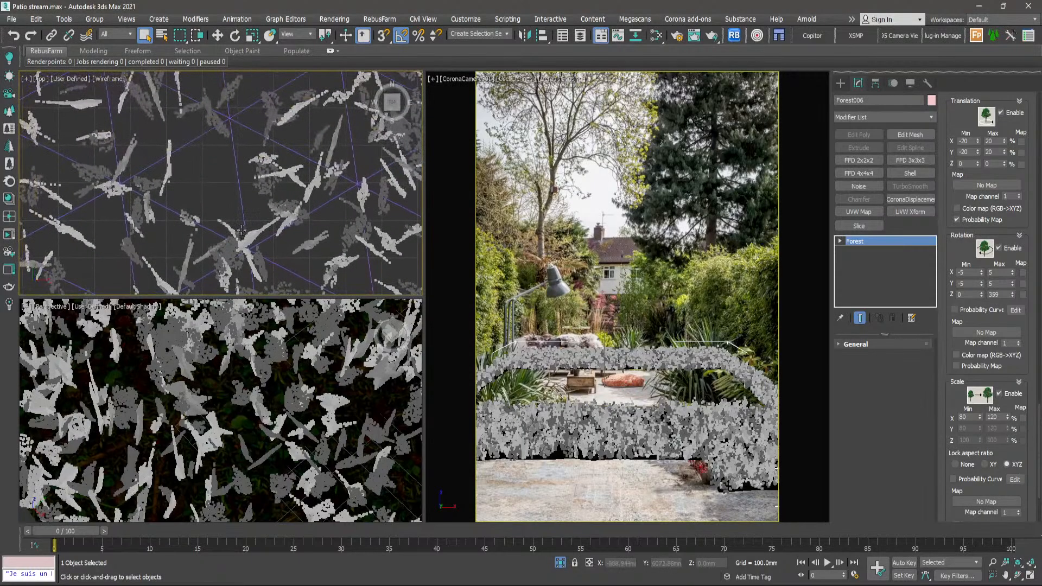
{"action": "scroll", "coordinate": [289, 115], "scroll_direction": "up", "scroll_amount": 3}
{"action": "scroll", "coordinate": [289, 116], "scroll_direction": "up", "scroll_amount": 2}
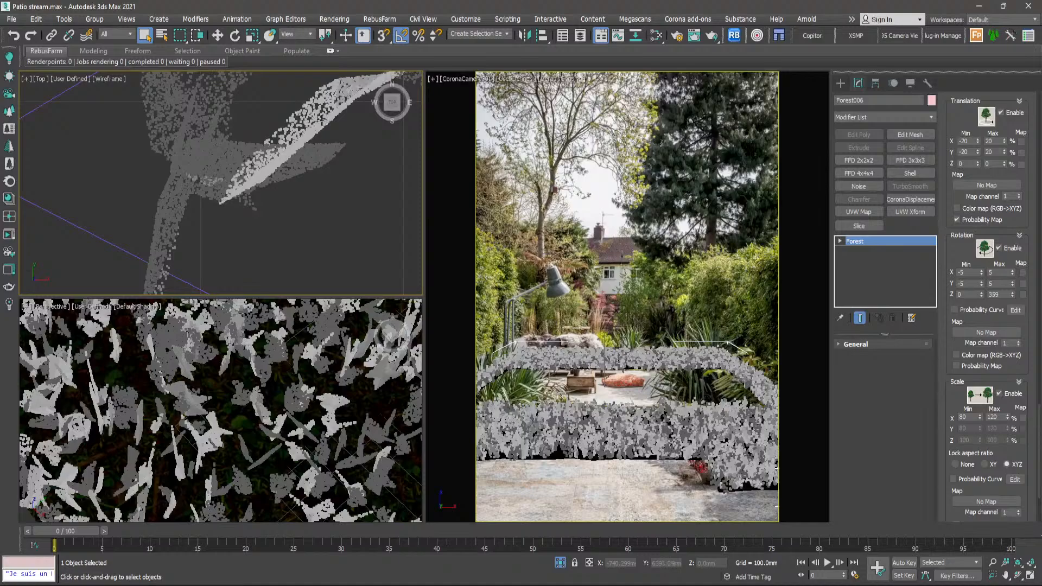
{"action": "scroll", "coordinate": [314, 126], "scroll_direction": "down", "scroll_amount": 3}
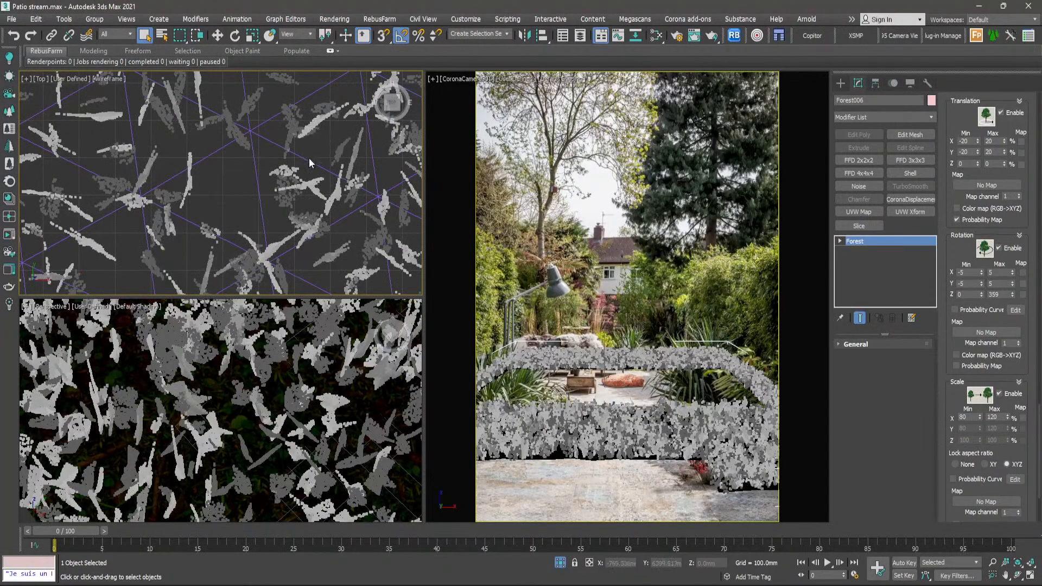
{"action": "scroll", "coordinate": [309, 162], "scroll_direction": "down", "scroll_amount": 3}
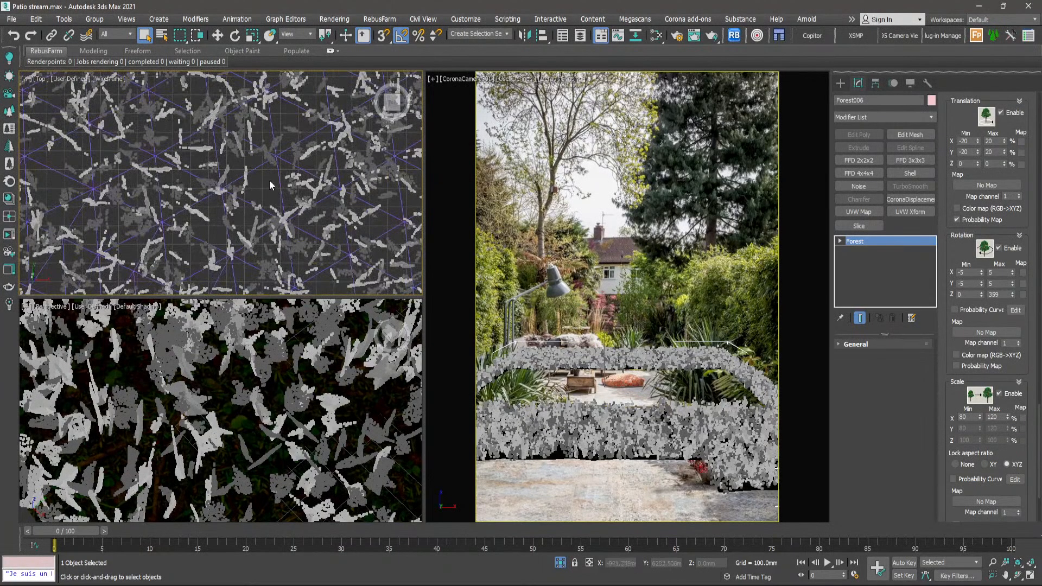
{"action": "scroll", "coordinate": [273, 182], "scroll_direction": "down", "scroll_amount": 5}
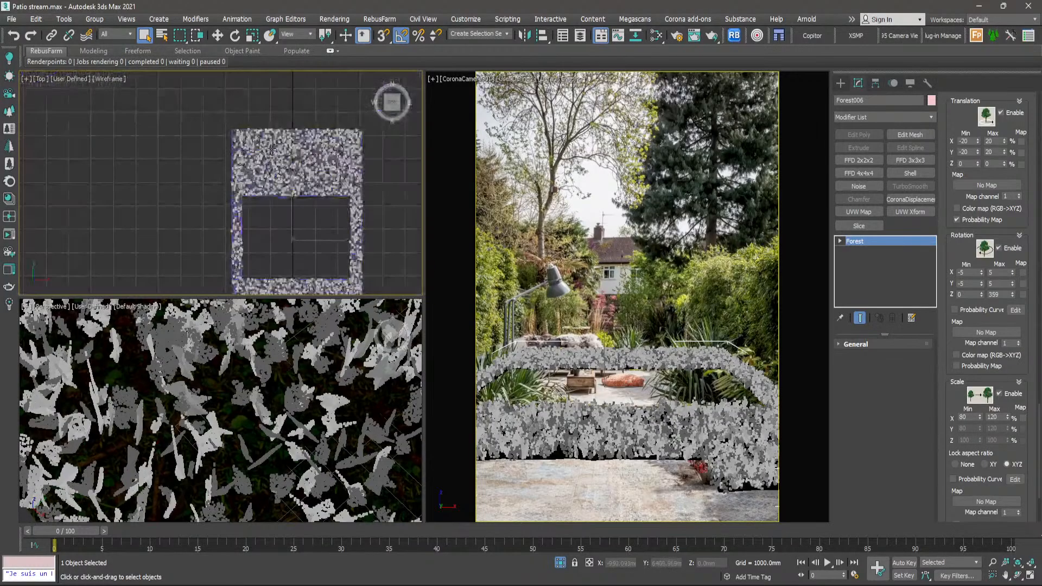
{"action": "scroll", "coordinate": [272, 169], "scroll_direction": "up", "scroll_amount": 4}
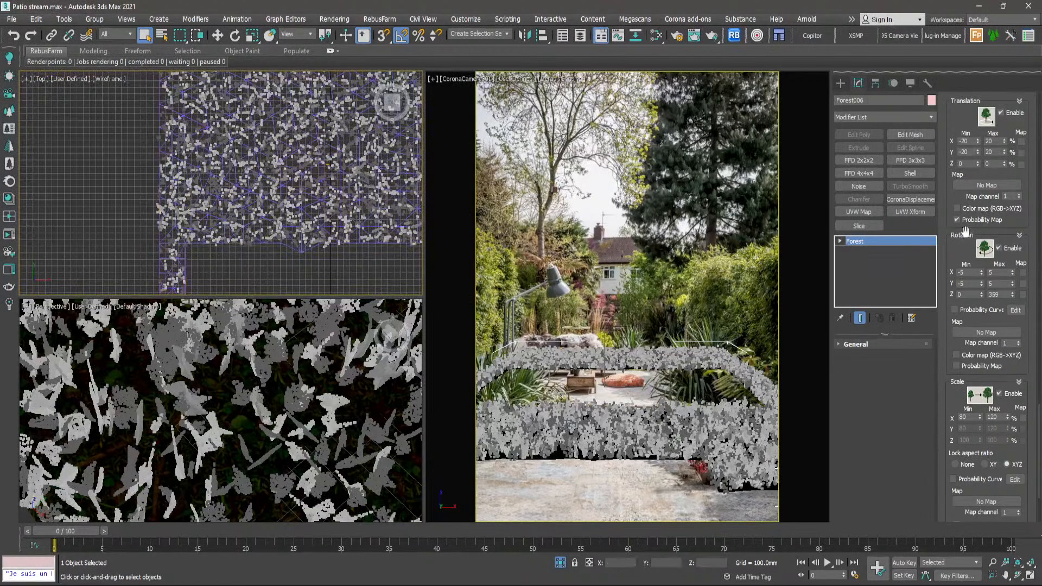
- Switch the forest's random scale off and back on to compare the clump sizes
{"action": "left_click", "coordinate": [999, 394]}
{"action": "left_click", "coordinate": [999, 394]}
{"action": "scroll", "coordinate": [1033, 273], "scroll_direction": "down", "scroll_amount": 10}
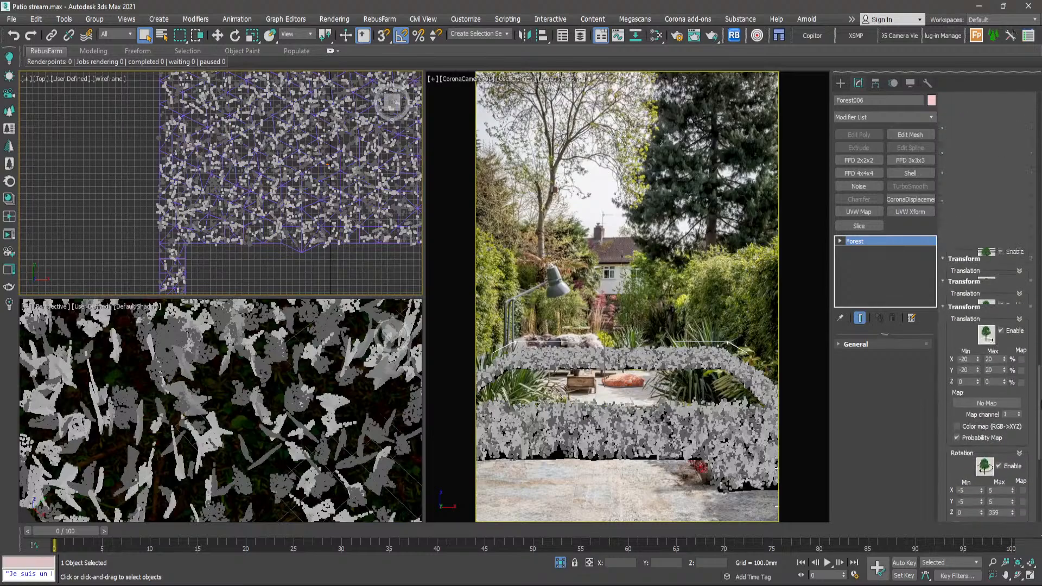
{"action": "scroll", "coordinate": [1030, 256], "scroll_direction": "up", "scroll_amount": 10}
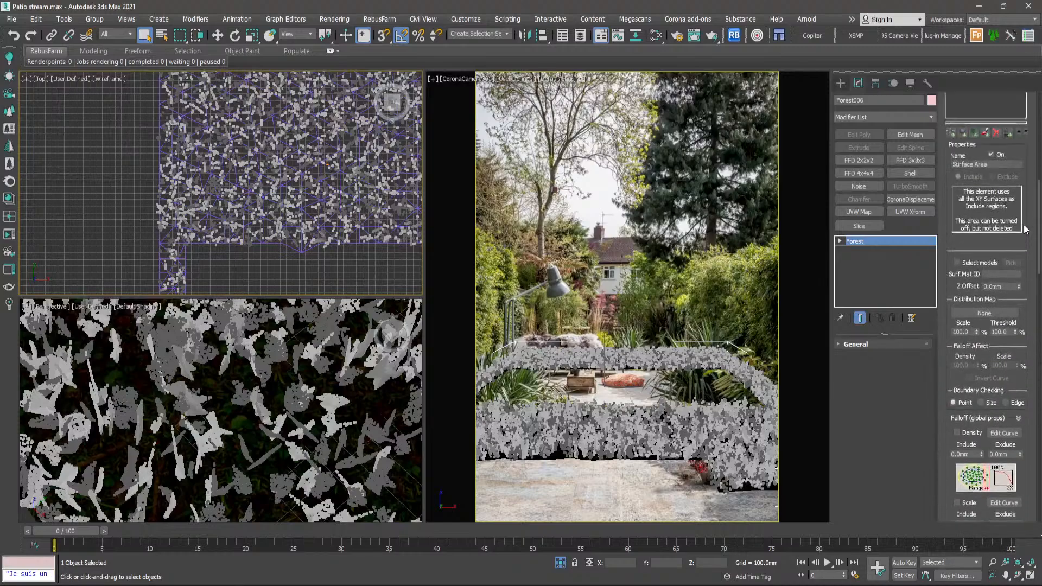
{"action": "scroll", "coordinate": [302, 228], "scroll_direction": "down", "scroll_amount": 5}
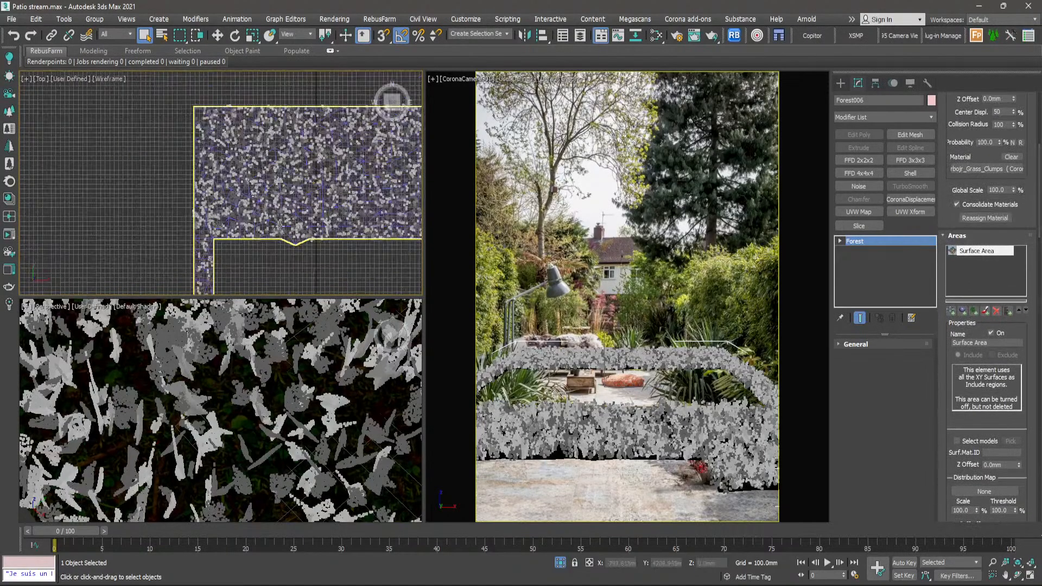
- End the isolation of the grass forest to bring back the rest of the garden scene
{"action": "scroll", "coordinate": [302, 228], "scroll_direction": "up", "scroll_amount": 5}
{"action": "scroll", "coordinate": [285, 192], "scroll_direction": "up", "scroll_amount": 5}
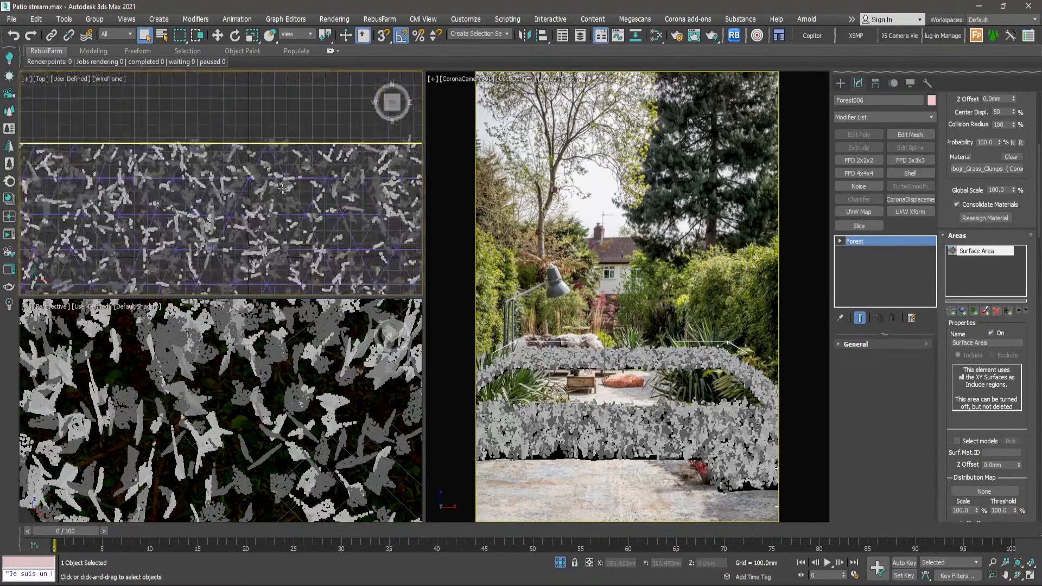
{"action": "scroll", "coordinate": [285, 191], "scroll_direction": "down", "scroll_amount": 4}
{"action": "right_click", "coordinate": [288, 144]}
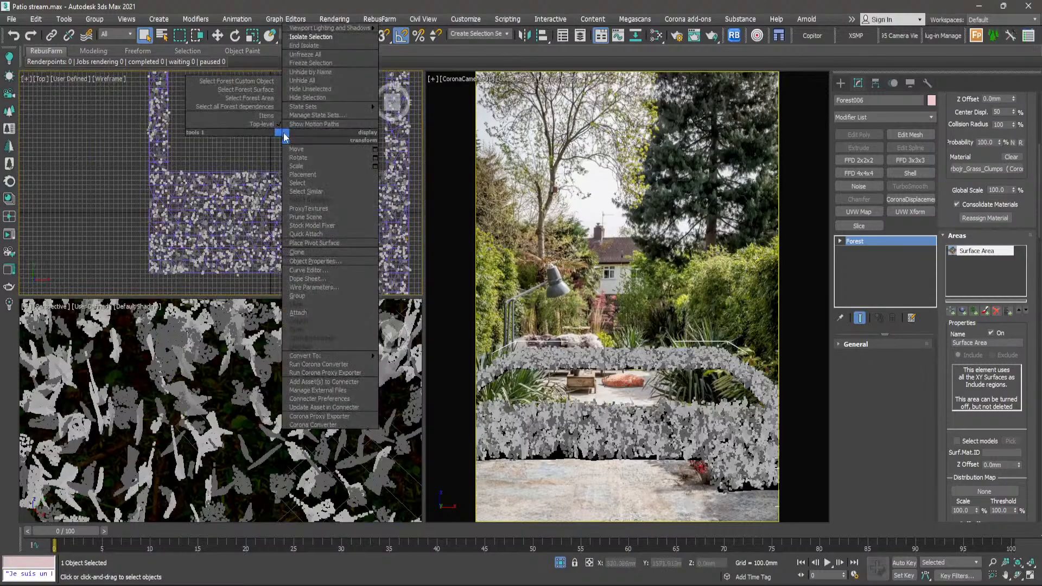
{"action": "left_click", "coordinate": [304, 65]}
- Examine how the scattered grass clumps lie over and around both rows of stepping stones in the top view
{"action": "scroll", "coordinate": [319, 198], "scroll_direction": "up", "scroll_amount": 5}
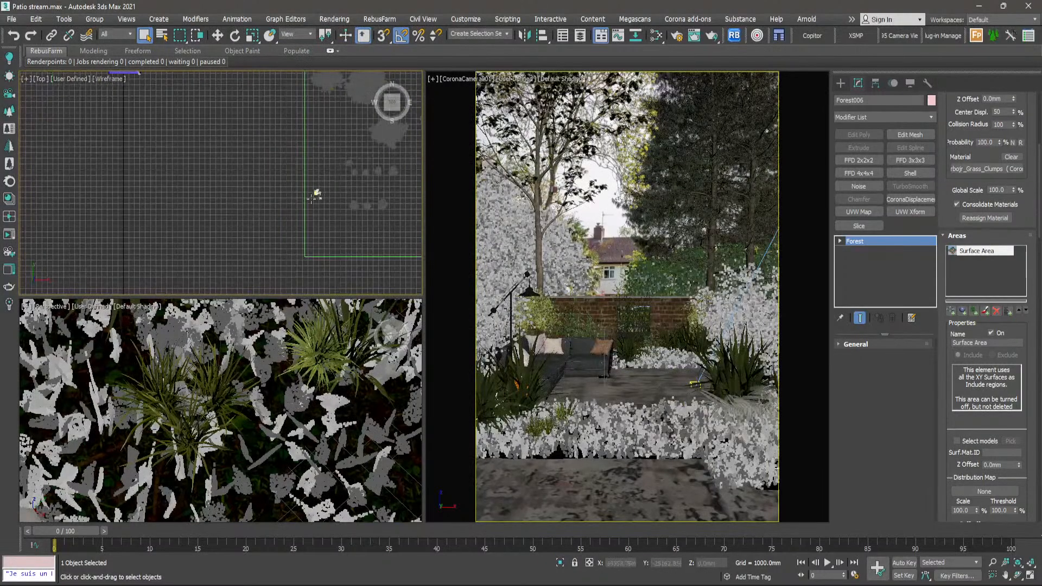
{"action": "scroll", "coordinate": [272, 167], "scroll_direction": "up", "scroll_amount": 7}
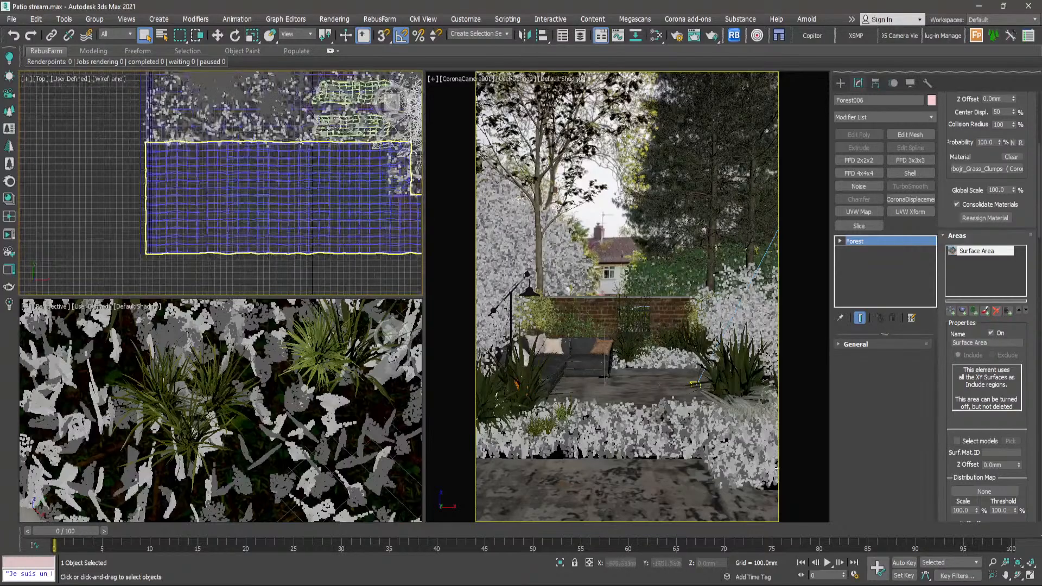
{"action": "middle_click_drag", "start_coordinate": [336, 133], "coordinate": [264, 263]}
{"action": "scroll", "coordinate": [265, 263], "scroll_direction": "down", "scroll_amount": 4}
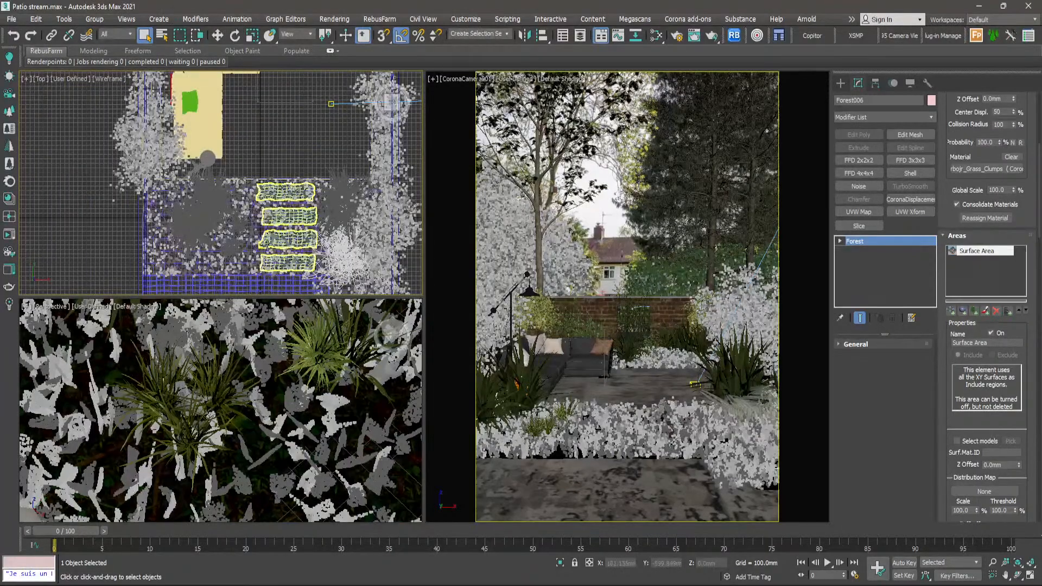
{"action": "scroll", "coordinate": [265, 261], "scroll_direction": "up", "scroll_amount": 5}
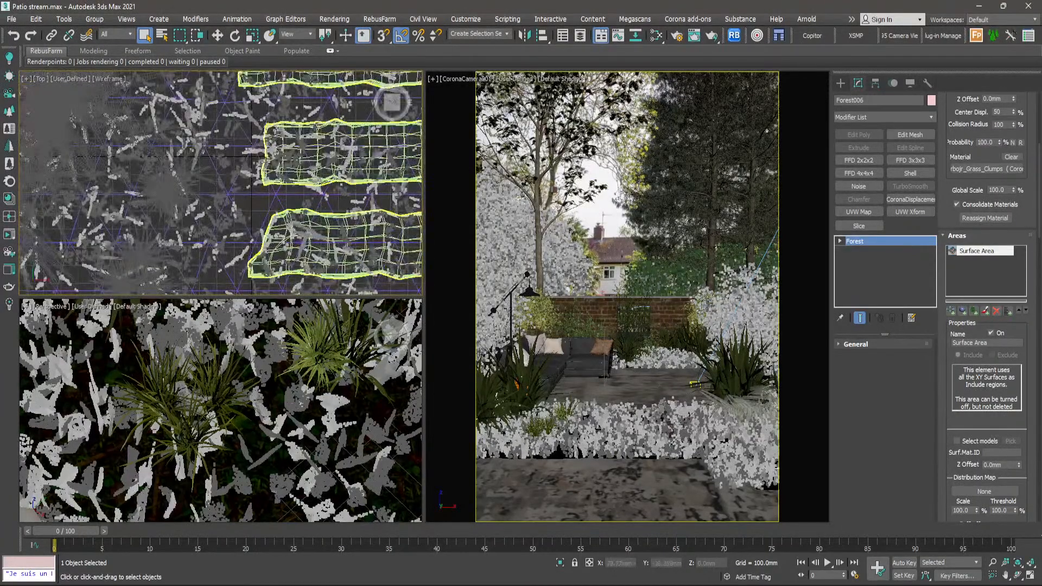
{"action": "middle_click_drag", "start_coordinate": [295, 154], "coordinate": [295, 183]}
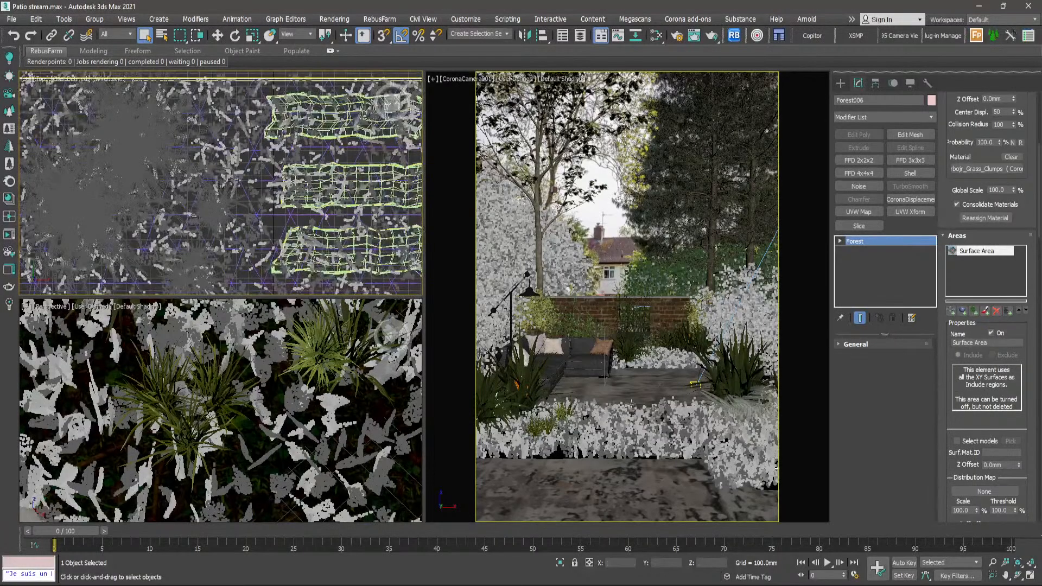
{"action": "scroll", "coordinate": [311, 177], "scroll_direction": "down", "scroll_amount": 5}
{"action": "scroll", "coordinate": [309, 177], "scroll_direction": "down", "scroll_amount": 2}
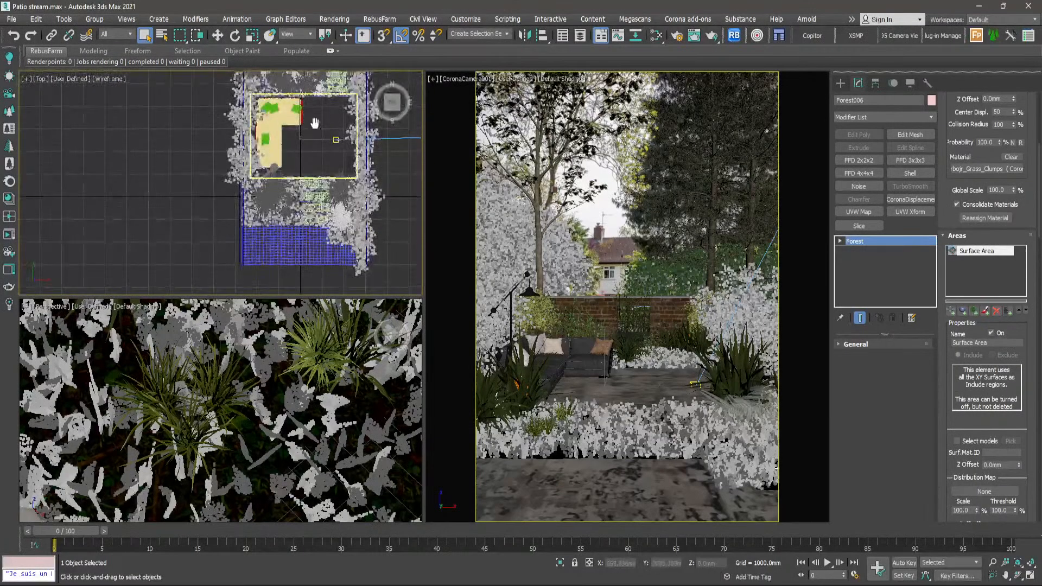
{"action": "middle_click_drag", "start_coordinate": [316, 87], "coordinate": [314, 143]}
{"action": "scroll", "coordinate": [321, 128], "scroll_direction": "up", "scroll_amount": 4}
{"action": "middle_click_drag", "start_coordinate": [306, 91], "coordinate": [316, 132]}
{"action": "scroll", "coordinate": [313, 130], "scroll_direction": "up", "scroll_amount": 7}
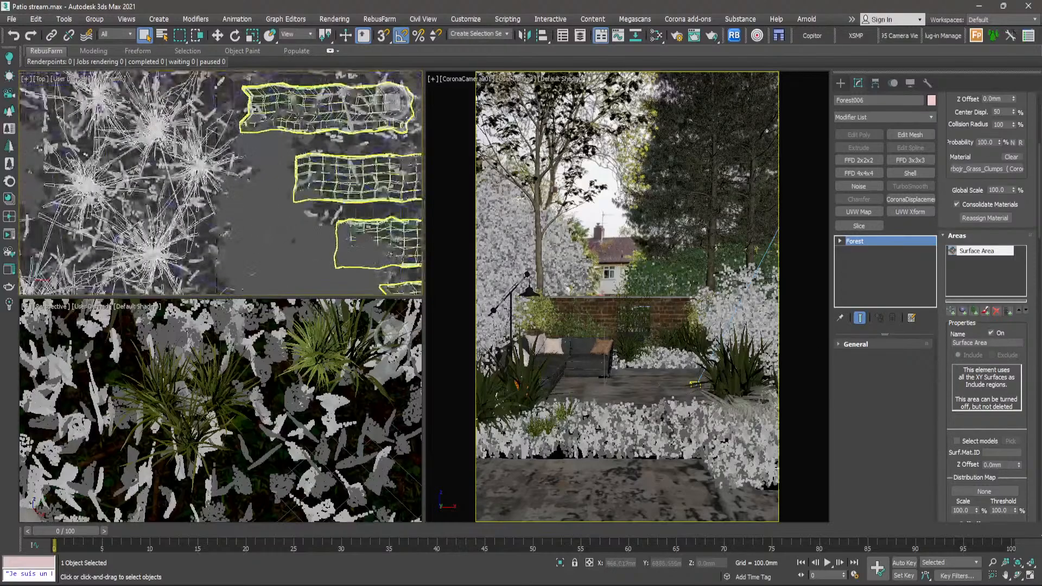
{"action": "scroll", "coordinate": [317, 125], "scroll_direction": "down", "scroll_amount": 7}
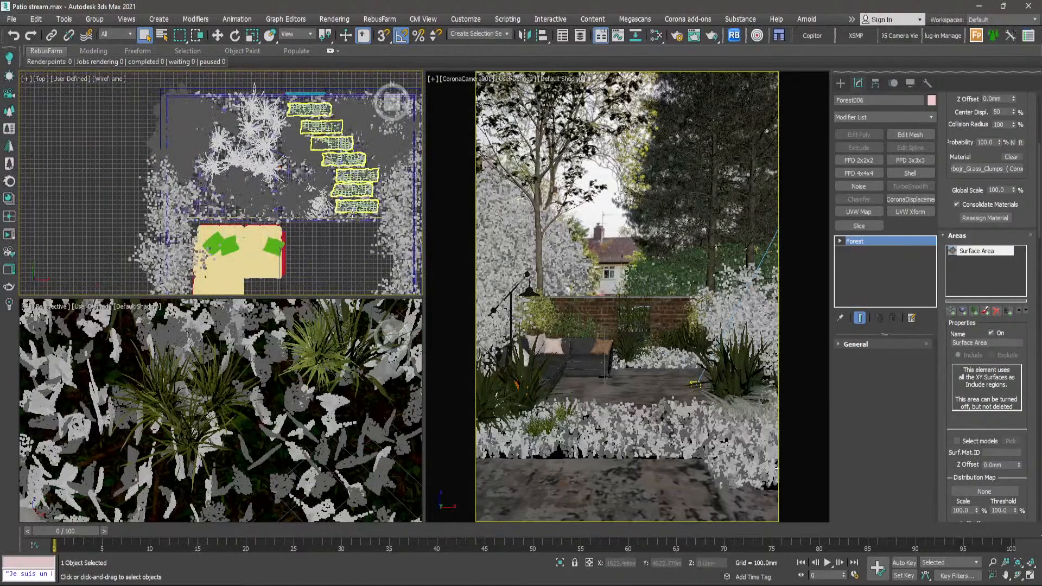
{"action": "scroll", "coordinate": [352, 212], "scroll_direction": "up", "scroll_amount": 6}
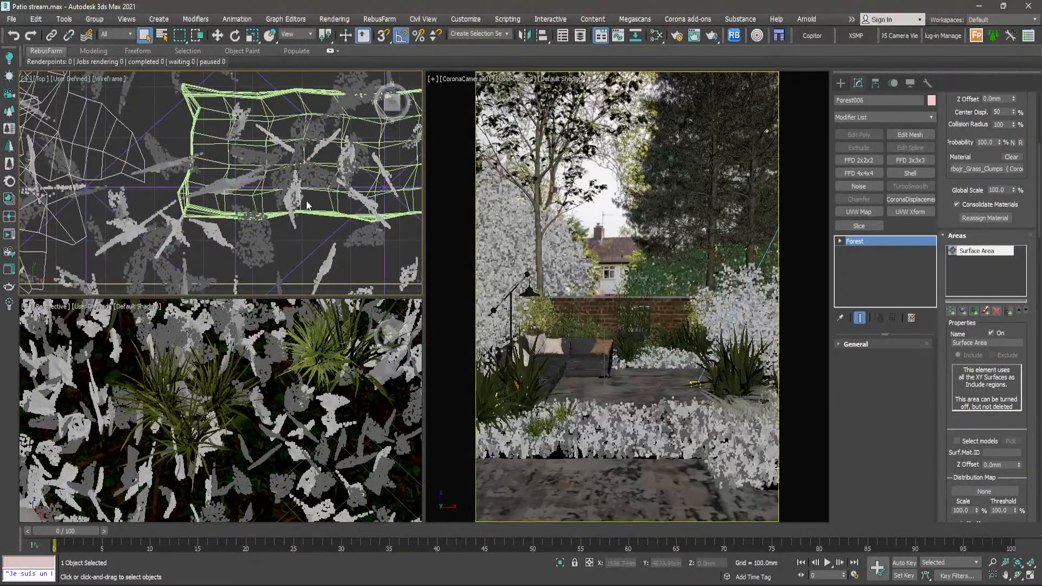
{"action": "scroll", "coordinate": [310, 206], "scroll_direction": "down", "scroll_amount": 4}
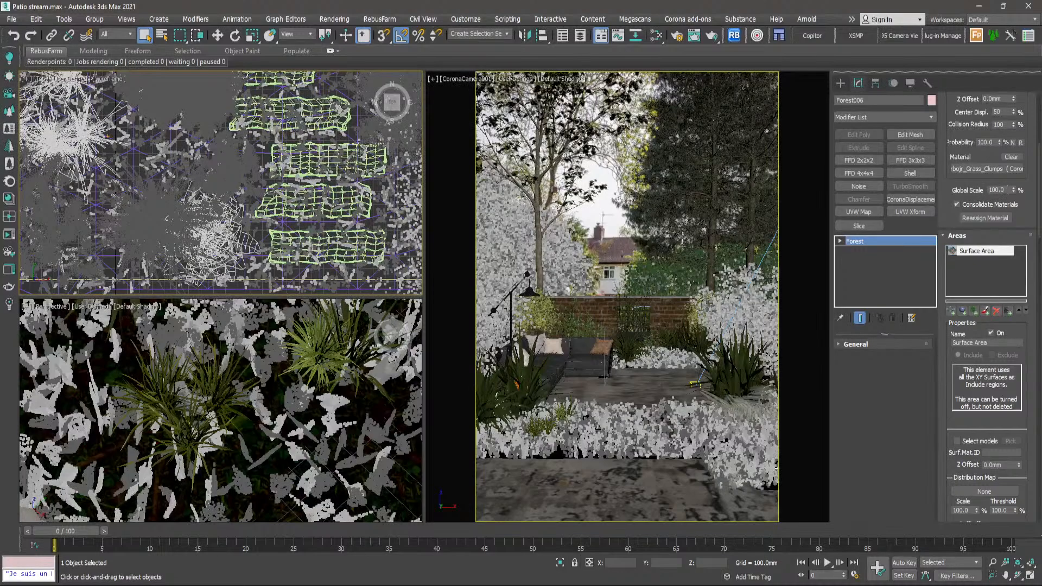
- Examine the grass clumps over the front stepping stones up close in the perspective view
{"action": "scroll", "coordinate": [359, 438], "scroll_direction": "down", "scroll_amount": 5}
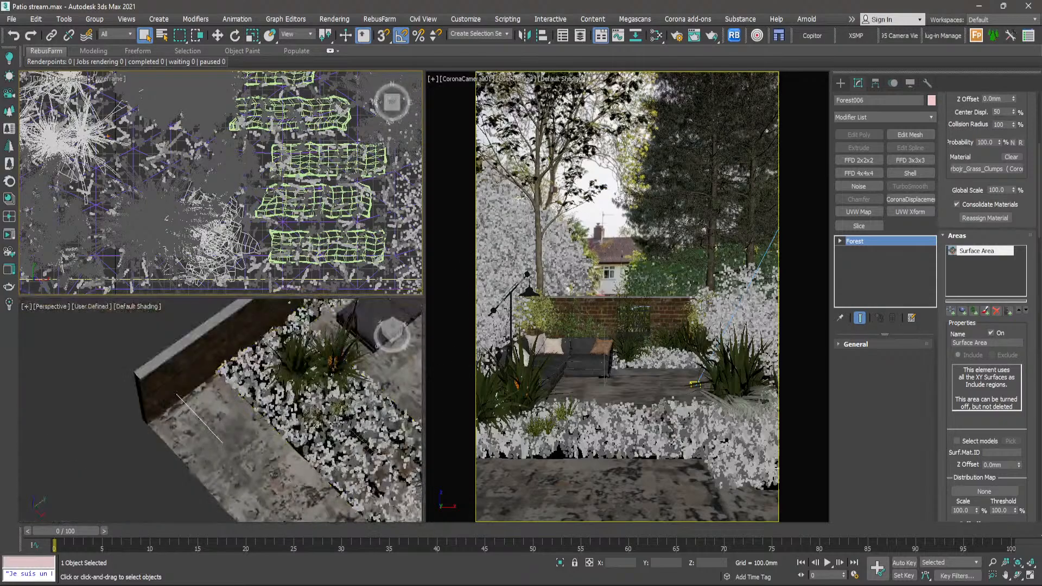
{"action": "scroll", "coordinate": [340, 424], "scroll_direction": "down", "scroll_amount": 2}
{"action": "middle_click_drag", "start_coordinate": [377, 414], "coordinate": [340, 406]}
{"action": "scroll", "coordinate": [340, 406], "scroll_direction": "up", "scroll_amount": 5}
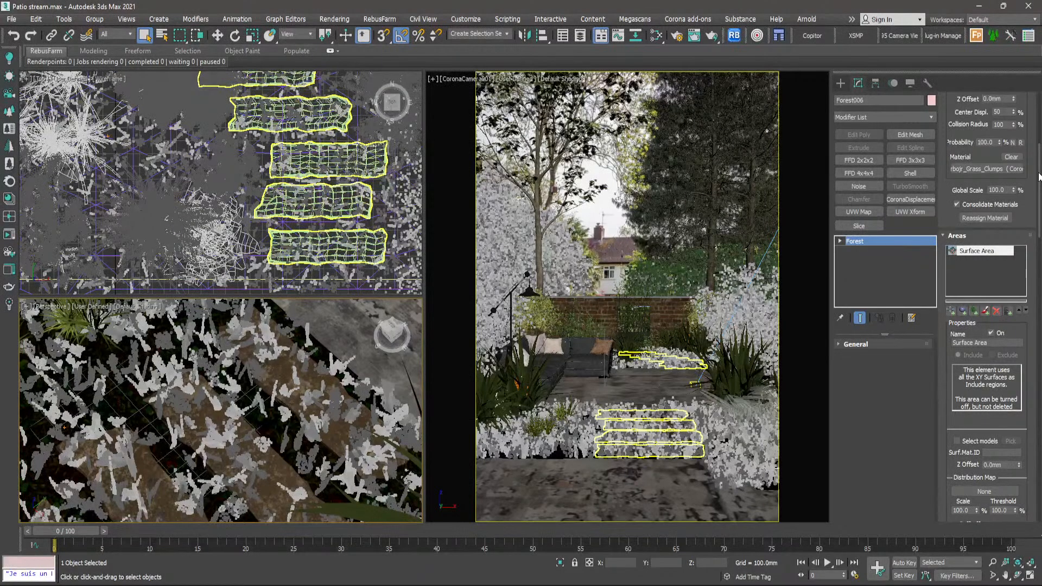
- Try a minimum random scale of 70% for the grass clumps
{"action": "left_click_drag", "start_coordinate": [1039, 175], "coordinate": [1039, 181]}
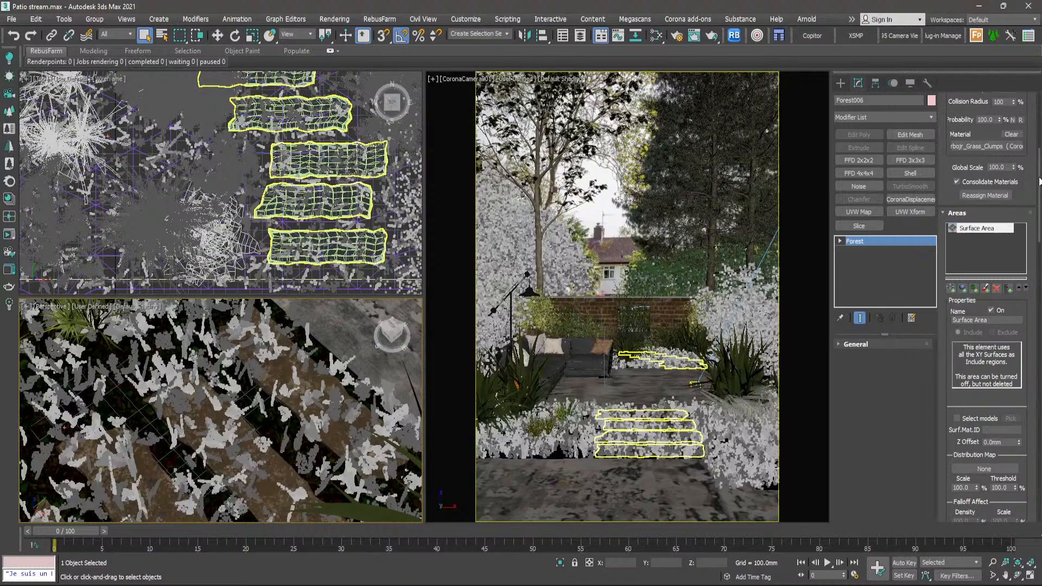
{"action": "left_click_drag", "start_coordinate": [1039, 180], "coordinate": [1040, 438]}
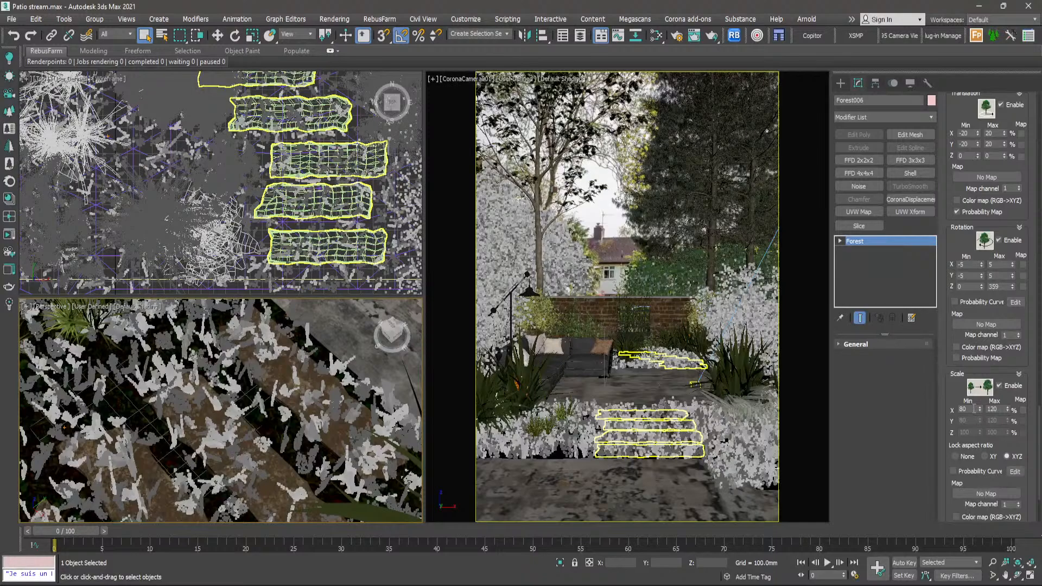
{"action": "scroll", "coordinate": [303, 416], "scroll_direction": "up", "scroll_amount": 10}
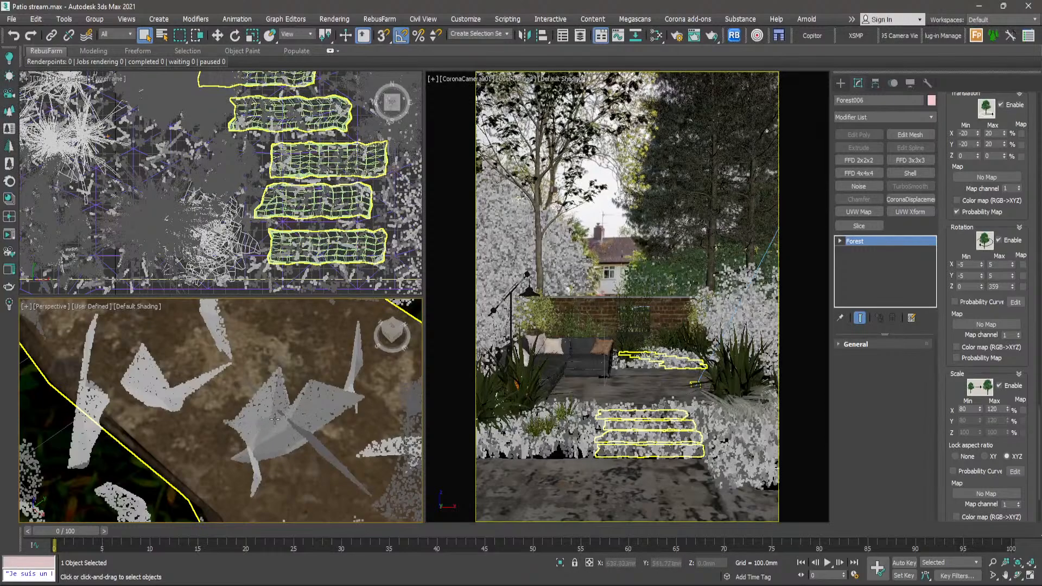
{"action": "double_click", "coordinate": [963, 409]}
{"action": "type", "text": "30"}
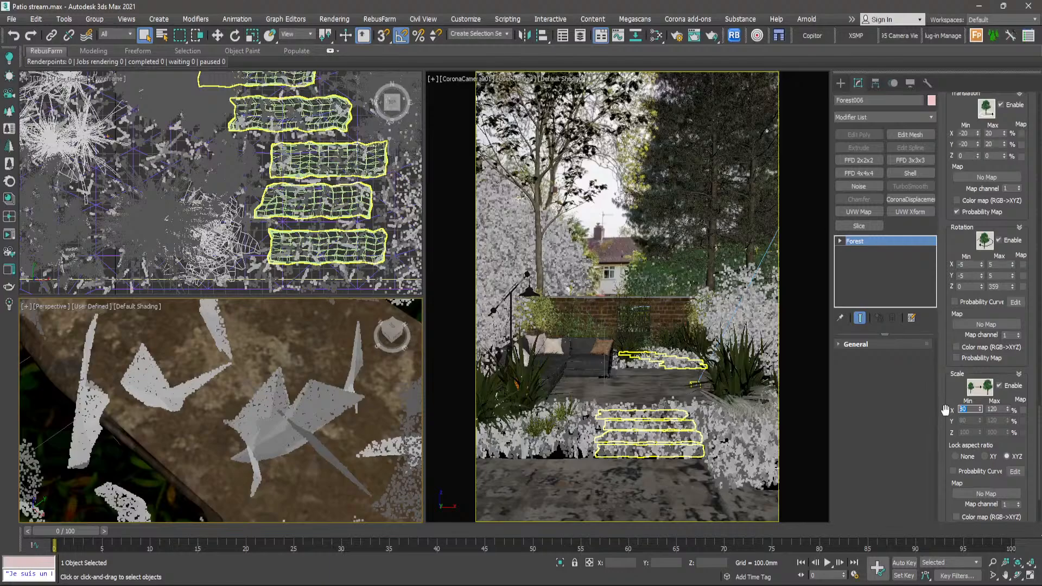
{"action": "type", "text": "7"}
{"action": "key", "text": "Return"}
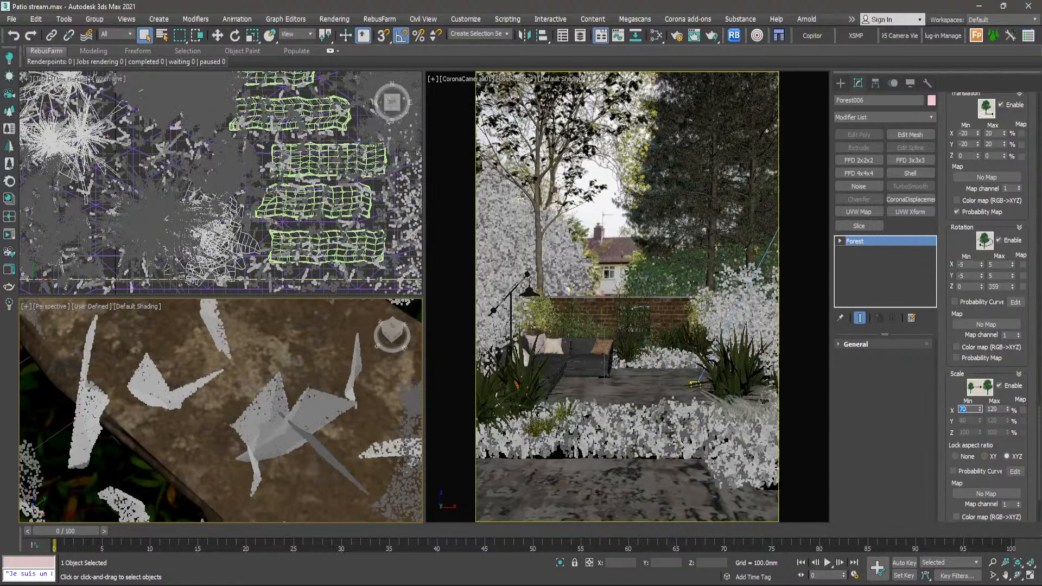
- Try a maximum random scale of 60% for the grass clumps, and return it to 120%
{"action": "left_click", "coordinate": [1001, 411]}
{"action": "type", "text": "60"}
{"action": "key", "text": "Return"}
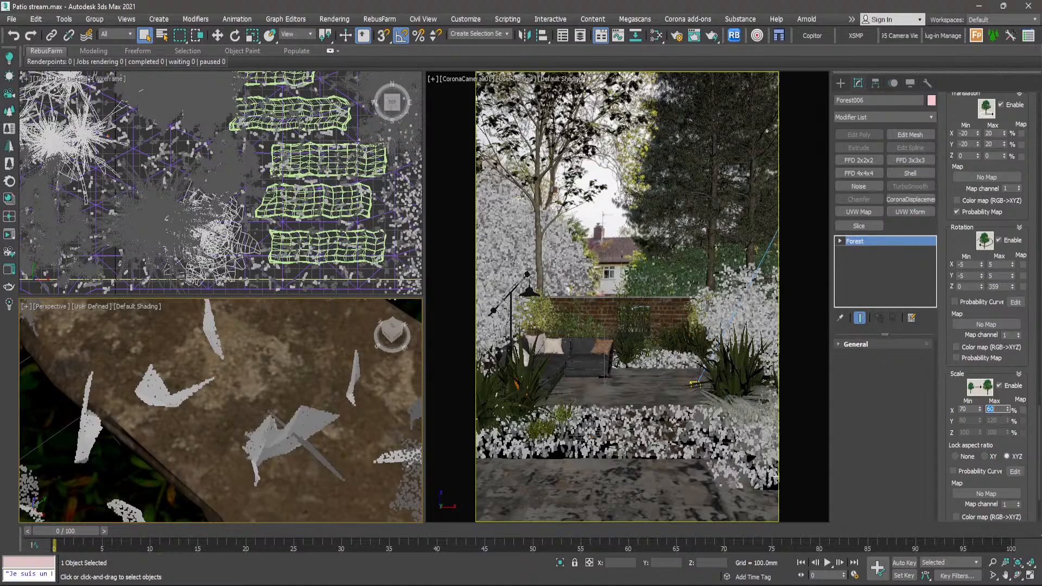
{"action": "type", "text": "120"}
- Return the minimum random scale of the grass clumps to 80%
{"action": "left_click", "coordinate": [964, 409]}
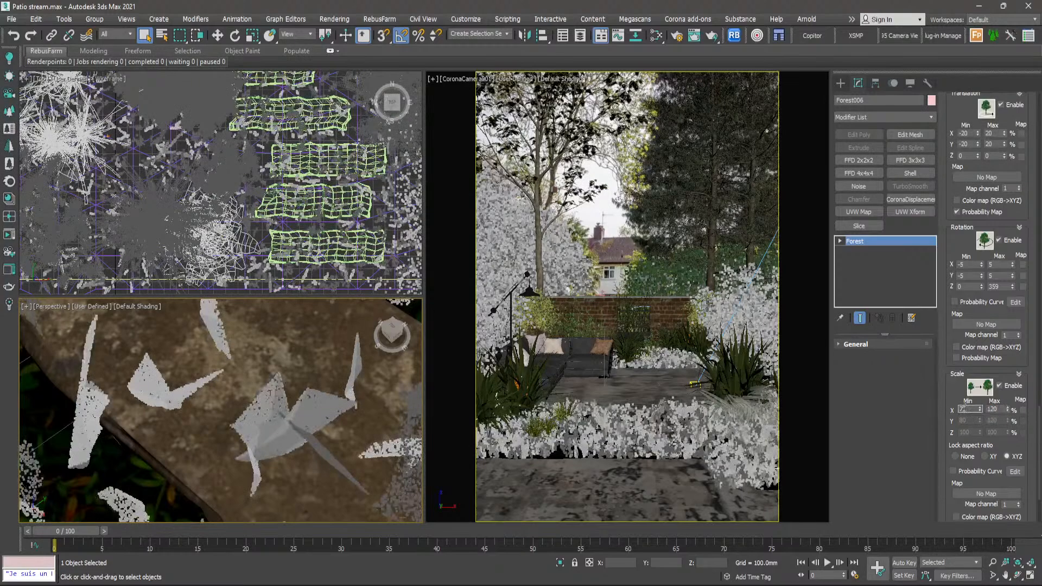
{"action": "left_click_drag", "start_coordinate": [967, 409], "coordinate": [946, 408]}
{"action": "type", "text": "80"}
{"action": "key", "text": "Return"}
- Reduce the grass forest's global scale to 41.5% and set its distribution density units to 1674 mm
{"action": "left_click_drag", "start_coordinate": [1038, 462], "coordinate": [1037, 179]}
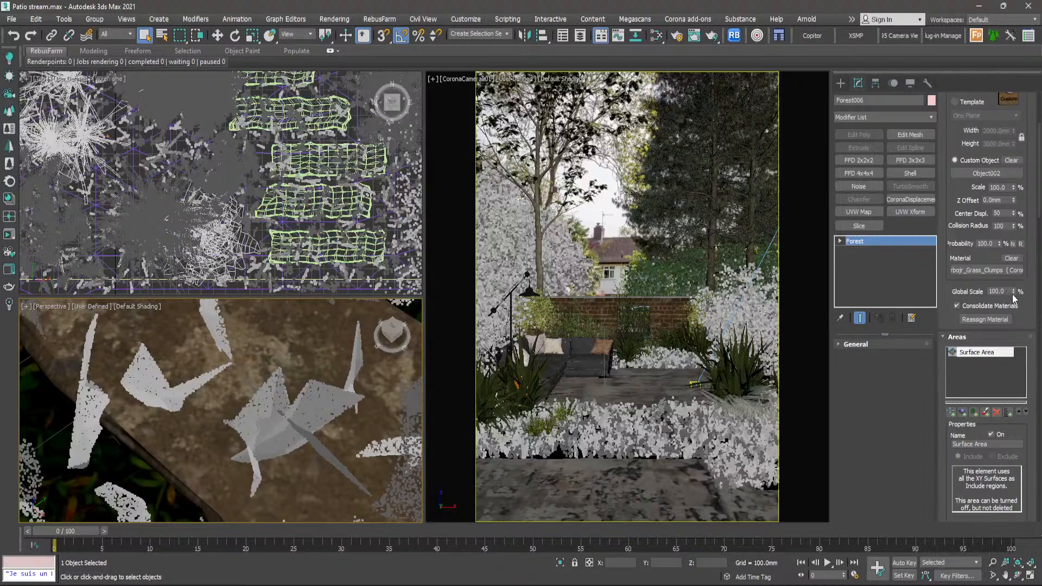
{"action": "left_click_drag", "start_coordinate": [1012, 294], "coordinate": [1015, 320]}
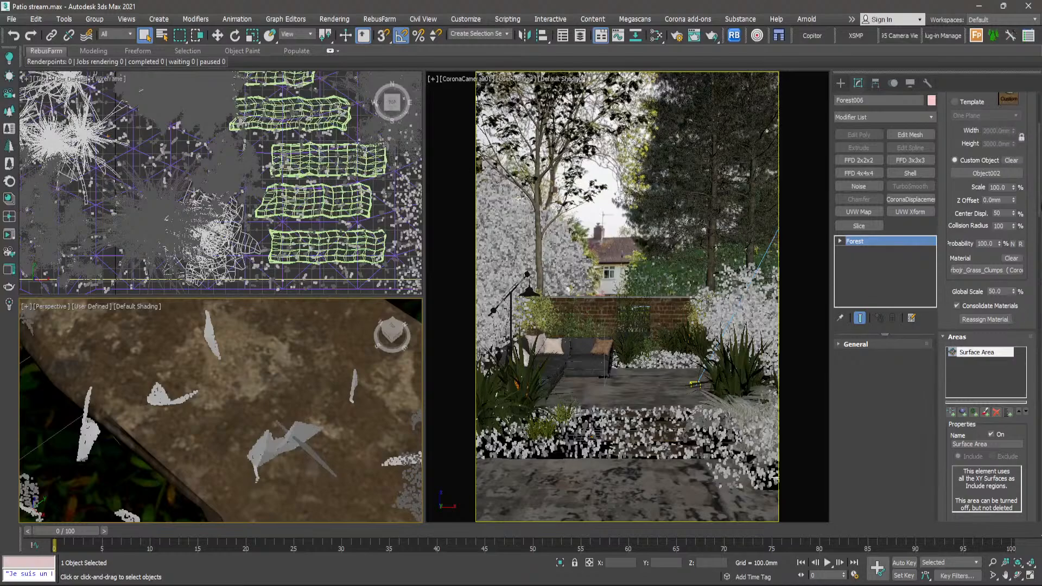
{"action": "left_click_drag", "start_coordinate": [1041, 203], "coordinate": [9, 384]}
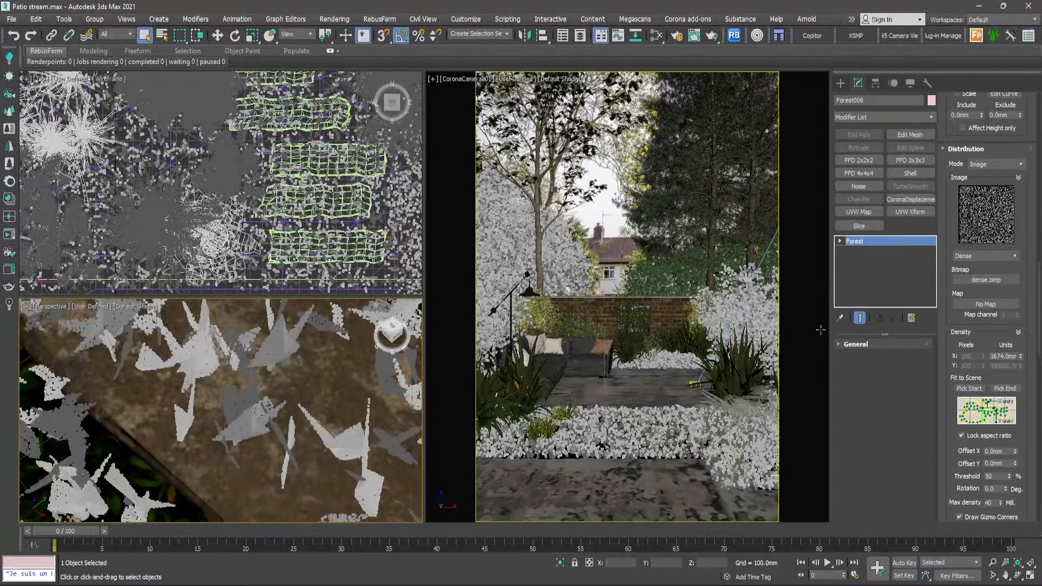
{"action": "left_click_drag", "start_coordinate": [1038, 313], "coordinate": [1039, 227]}
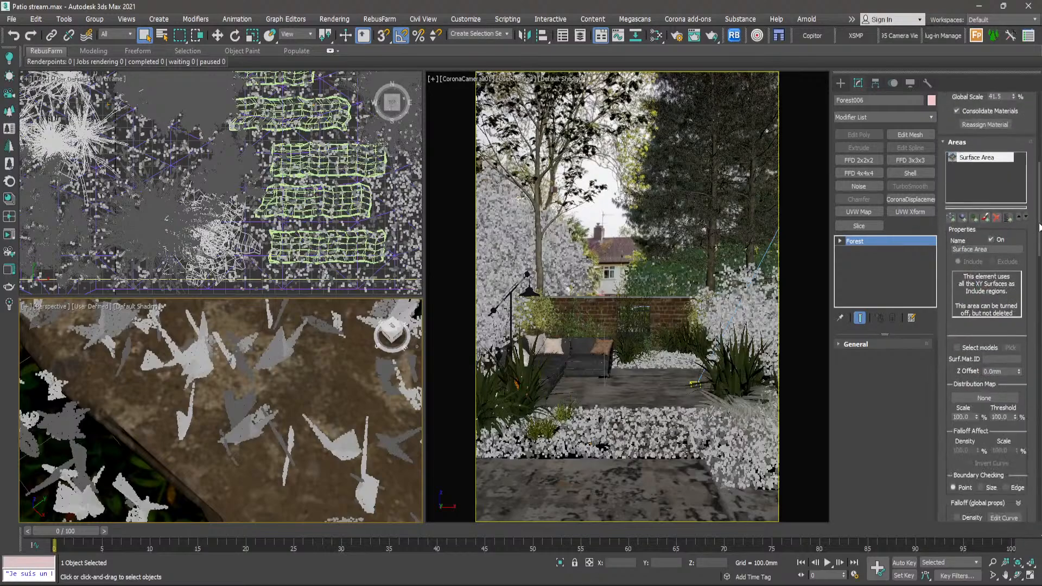
- Examine the coverage of the smaller grass clumps over the stepping stones and planting beds in the top view
{"action": "scroll", "coordinate": [314, 166], "scroll_direction": "up", "scroll_amount": 5}
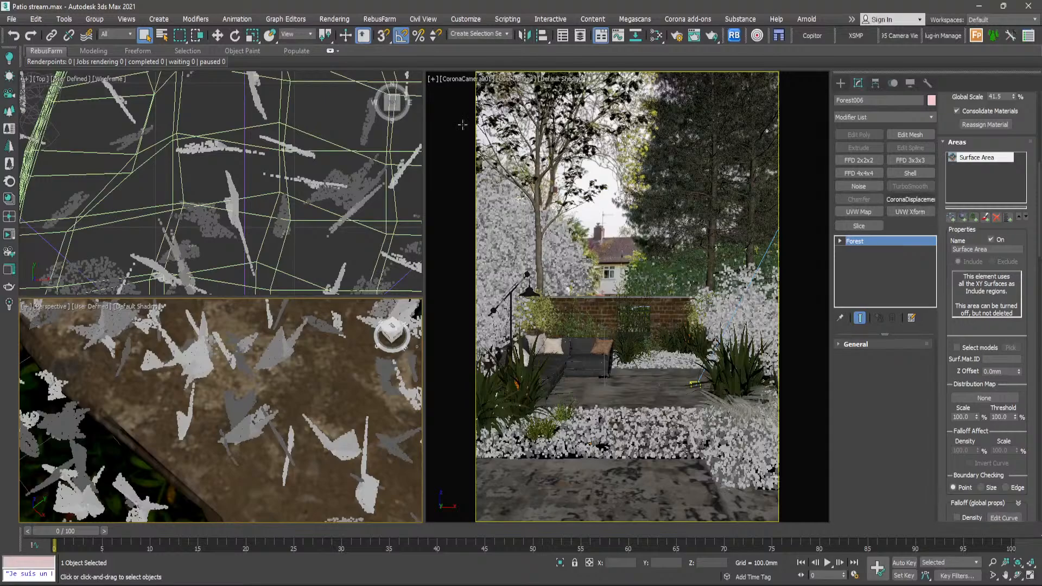
{"action": "scroll", "coordinate": [265, 166], "scroll_direction": "down", "scroll_amount": 2}
{"action": "scroll", "coordinate": [265, 166], "scroll_direction": "down", "scroll_amount": 7}
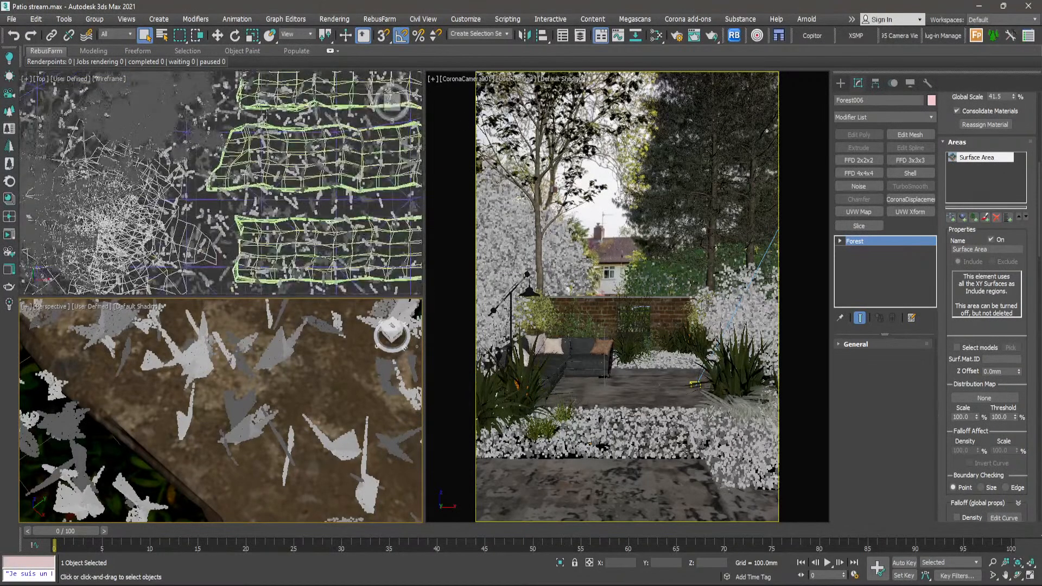
{"action": "middle_click_drag", "start_coordinate": [266, 166], "coordinate": [272, 211]}
{"action": "scroll", "coordinate": [272, 210], "scroll_direction": "down", "scroll_amount": 2}
{"action": "scroll", "coordinate": [272, 210], "scroll_direction": "down", "scroll_amount": 8}
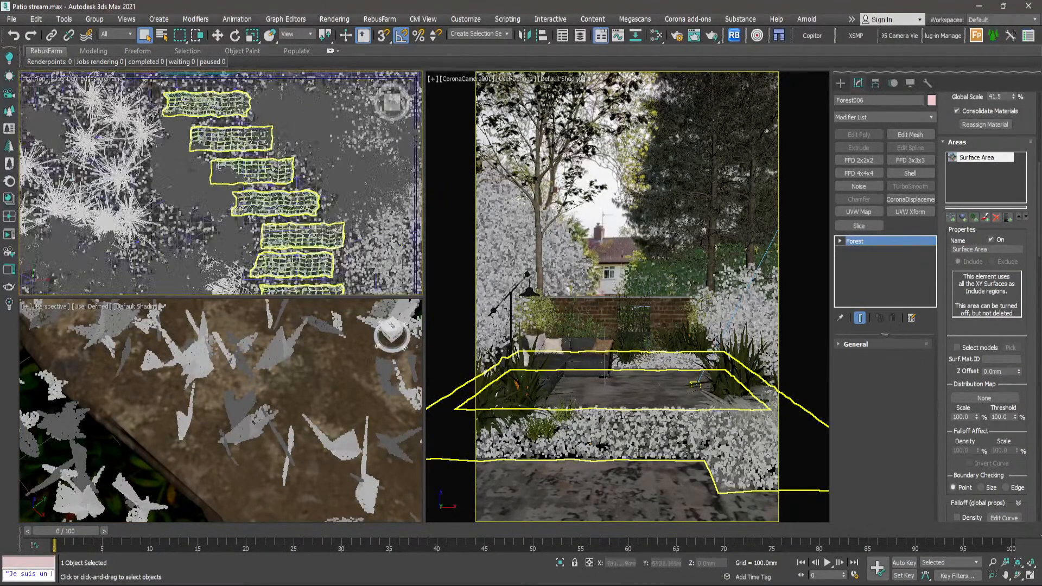
{"action": "scroll", "coordinate": [299, 116], "scroll_direction": "down", "scroll_amount": 2}
{"action": "middle_click_drag", "start_coordinate": [304, 188], "coordinate": [315, 81]}
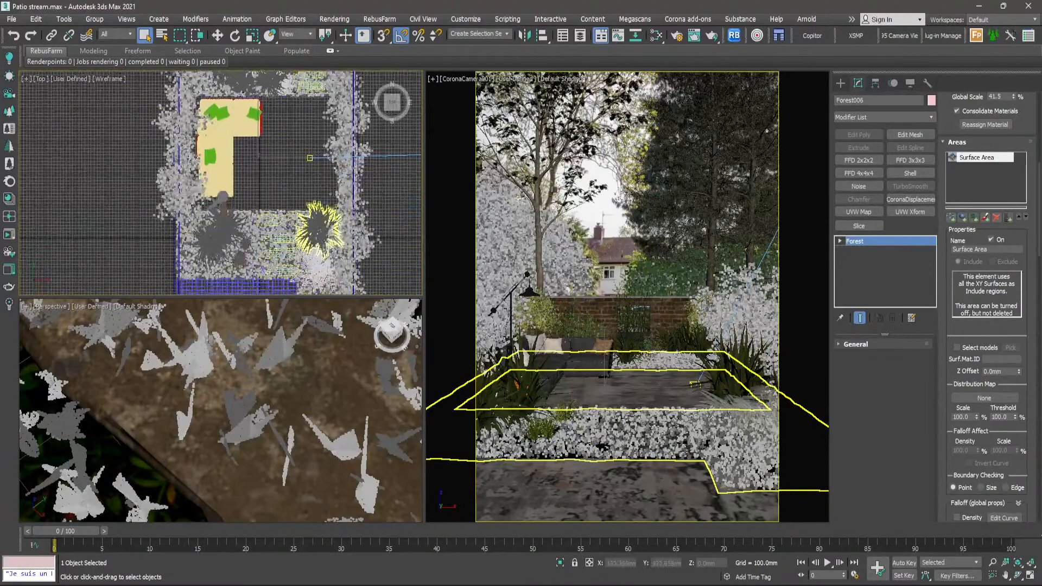
{"action": "scroll", "coordinate": [289, 228], "scroll_direction": "up", "scroll_amount": 10}
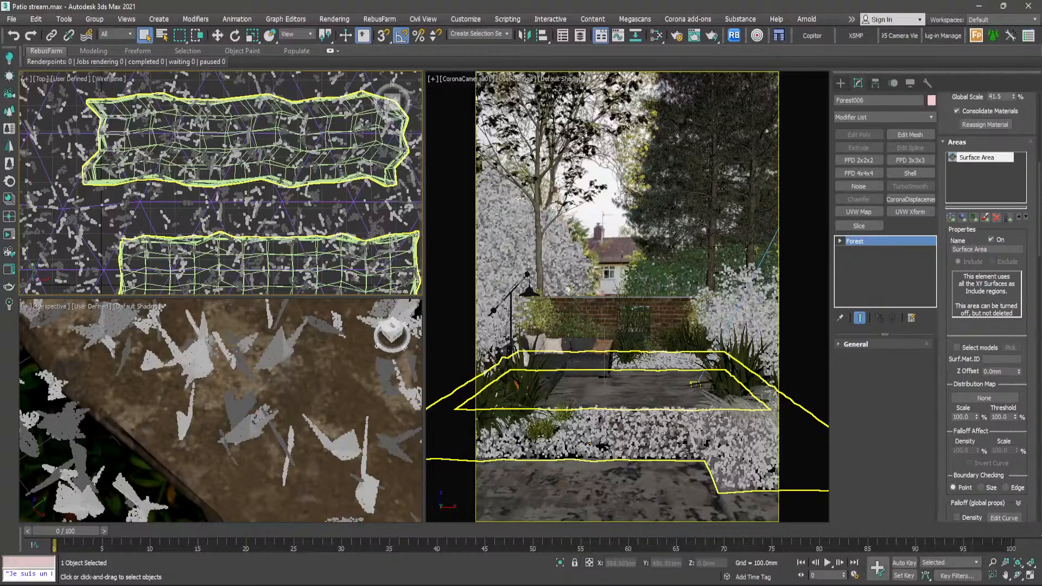
{"action": "scroll", "coordinate": [336, 140], "scroll_direction": "down", "scroll_amount": 3}
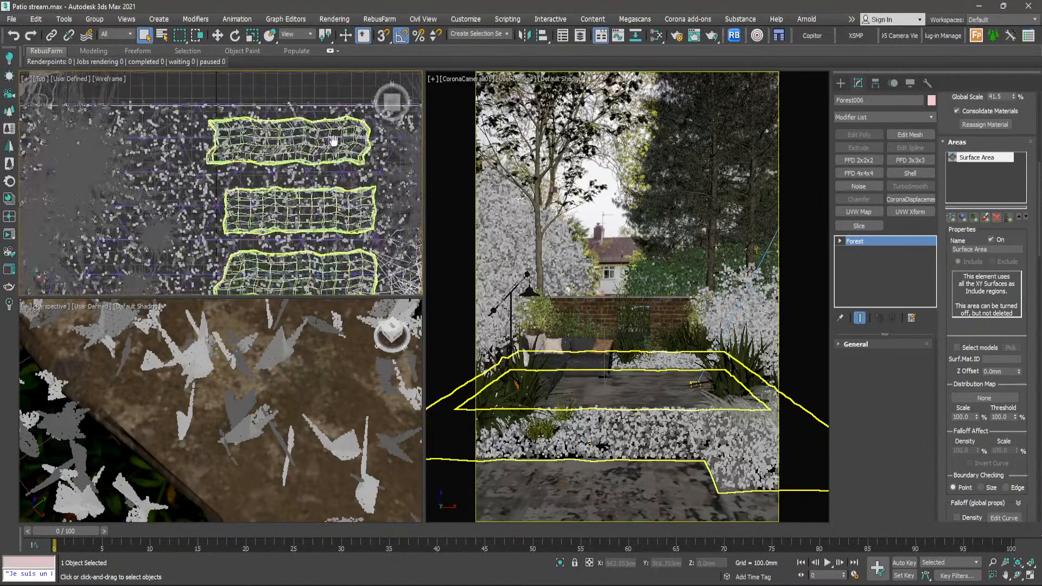
- Deselect the grass forest
{"action": "middle_click_drag", "start_coordinate": [335, 140], "coordinate": [276, 185]}
{"action": "left_click", "coordinate": [317, 113]}
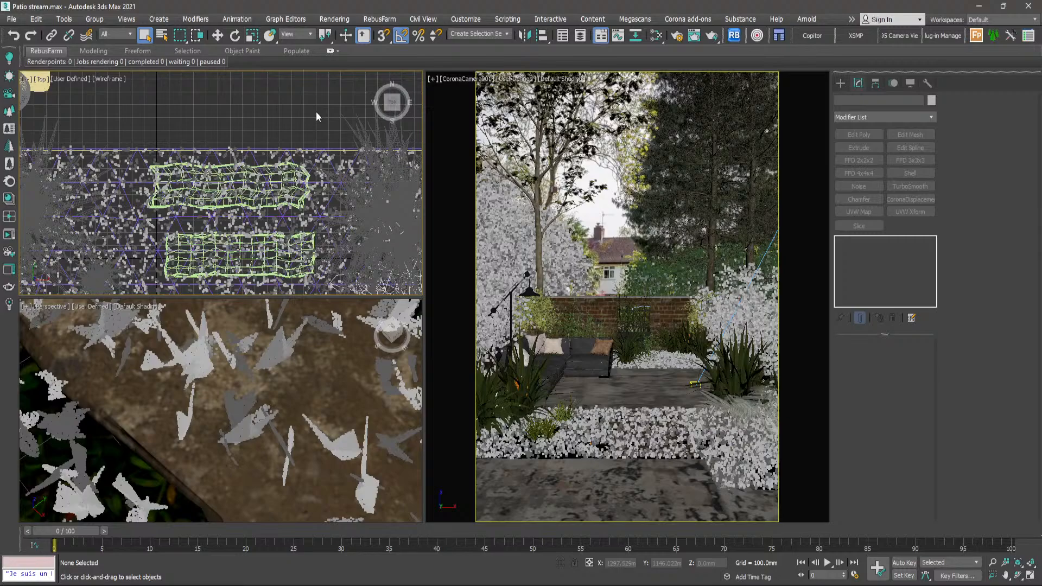
{"action": "scroll", "coordinate": [333, 163], "scroll_direction": "up", "scroll_amount": 6}
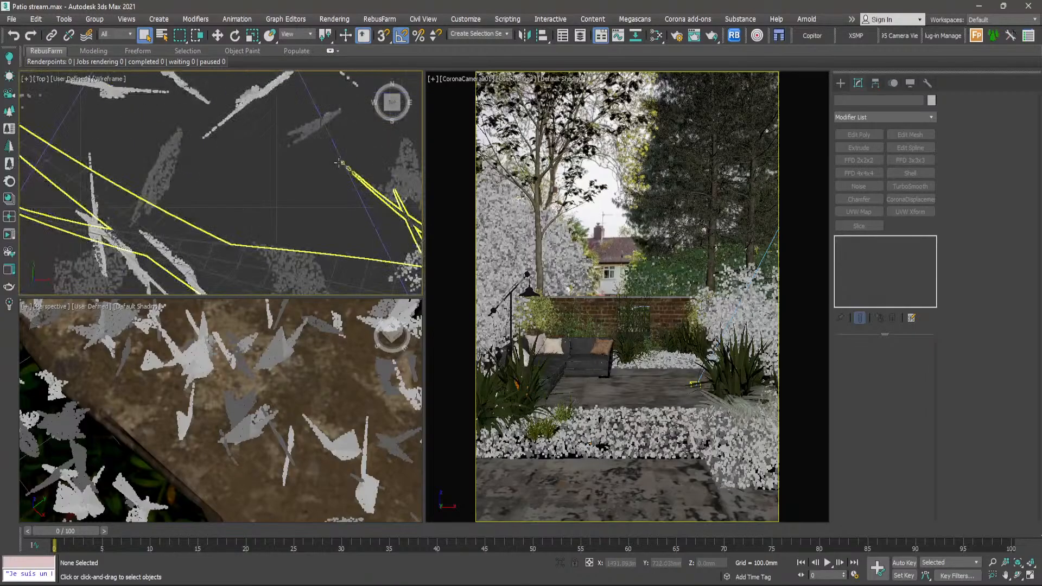
- Draw a plane about 902 mm long and 822 mm wide beside the garden in the top view
{"action": "left_click", "coordinate": [334, 139]}
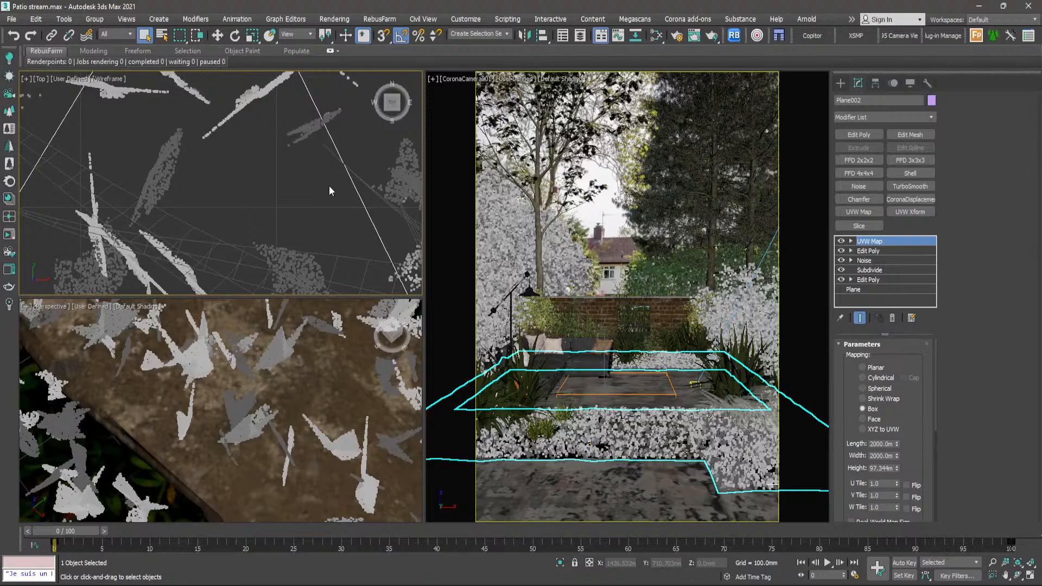
{"action": "left_click", "coordinate": [840, 84]}
{"action": "scroll", "coordinate": [301, 143], "scroll_direction": "down", "scroll_amount": 10}
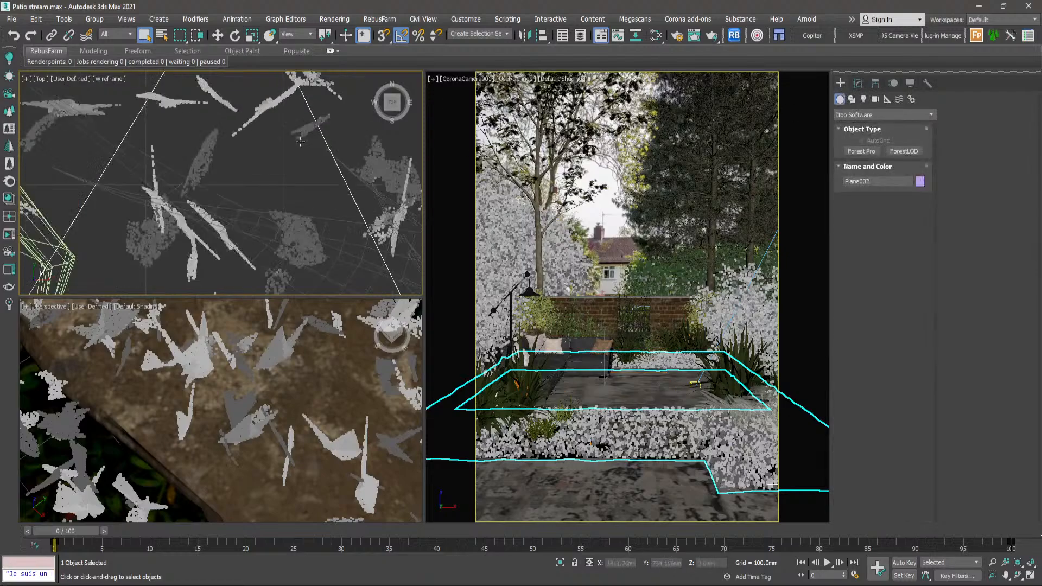
{"action": "scroll", "coordinate": [301, 143], "scroll_direction": "down", "scroll_amount": 5}
{"action": "middle_click_drag", "start_coordinate": [352, 194], "coordinate": [295, 199]}
{"action": "scroll", "coordinate": [295, 198], "scroll_direction": "up", "scroll_amount": 5}
{"action": "left_click", "coordinate": [372, 187]}
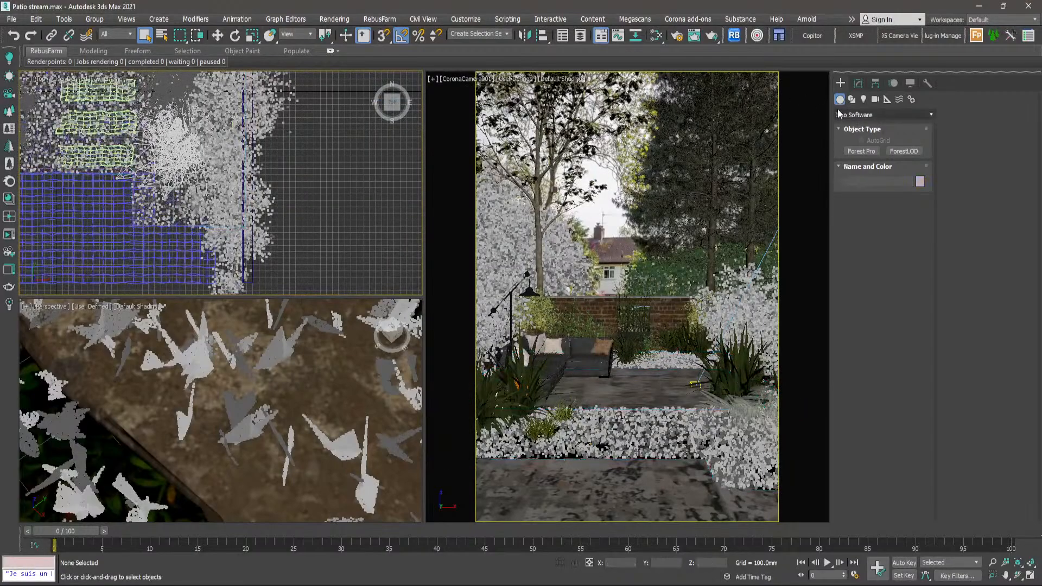
{"action": "left_click", "coordinate": [869, 114]}
{"action": "left_click", "coordinate": [853, 124]}
{"action": "left_click", "coordinate": [904, 199]}
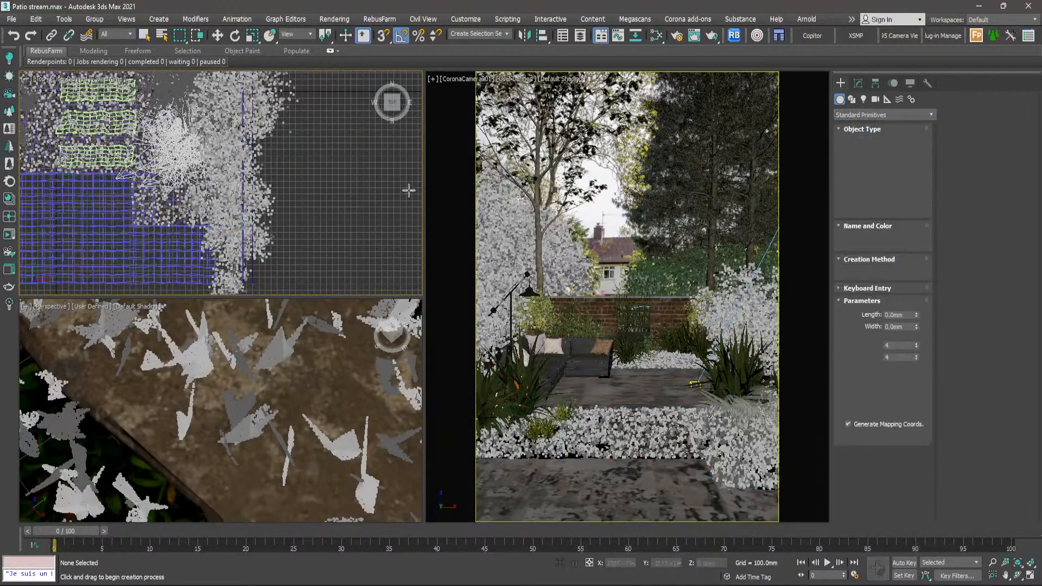
{"action": "left_click_drag", "start_coordinate": [315, 181], "coordinate": [367, 239]}
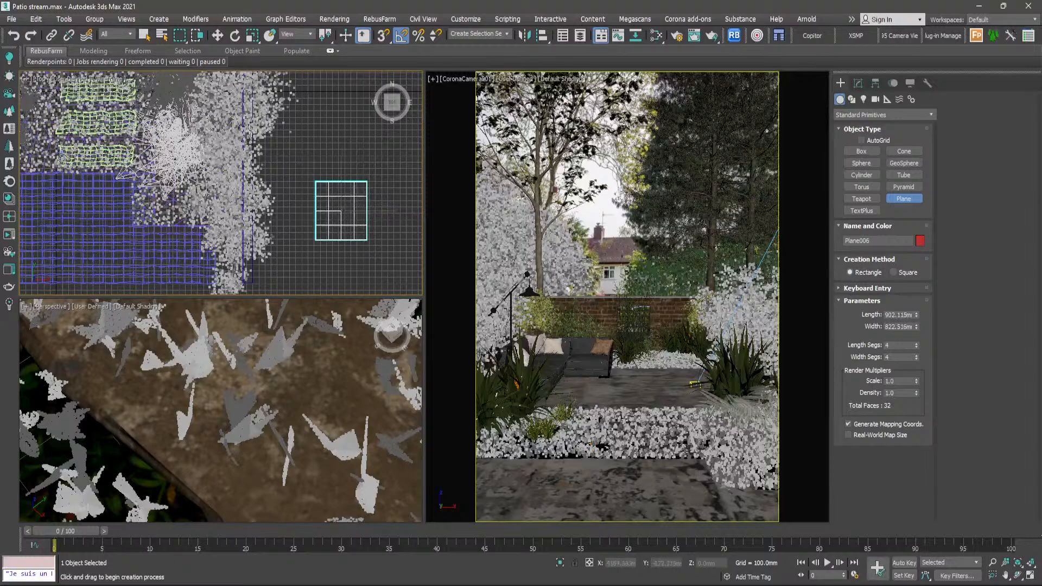
{"action": "left_click", "coordinate": [217, 36]}
{"action": "left_click", "coordinate": [387, 190]}
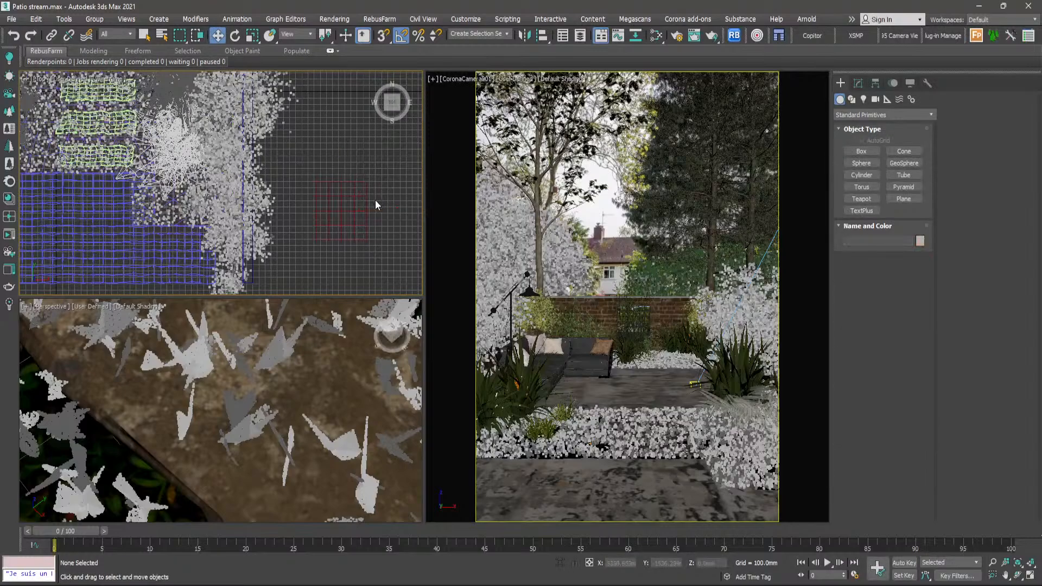
- Move the new plane upward alongside the planting bed in the top view and deselect it
{"action": "scroll", "coordinate": [293, 210], "scroll_direction": "down", "scroll_amount": 2}
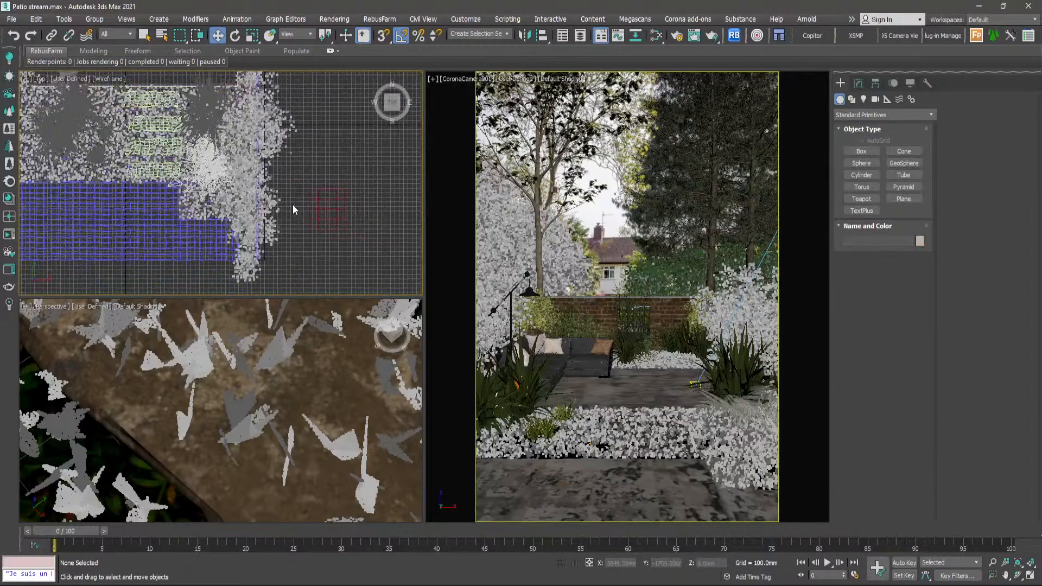
{"action": "middle_click_drag", "start_coordinate": [344, 204], "coordinate": [342, 247]}
{"action": "left_click", "coordinate": [331, 251]}
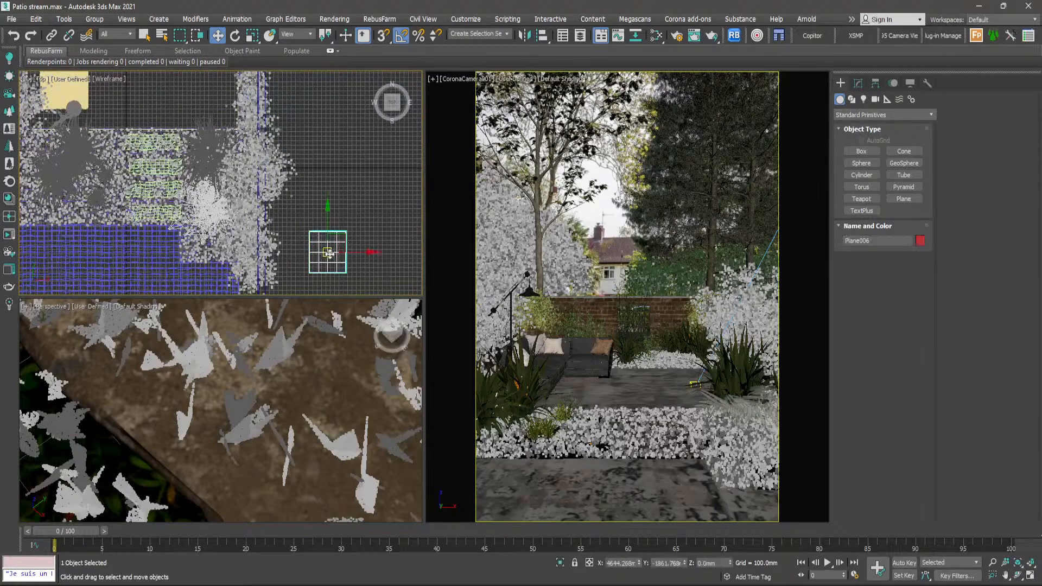
{"action": "left_click_drag", "start_coordinate": [331, 251], "coordinate": [332, 201]}
{"action": "left_click", "coordinate": [374, 233]}
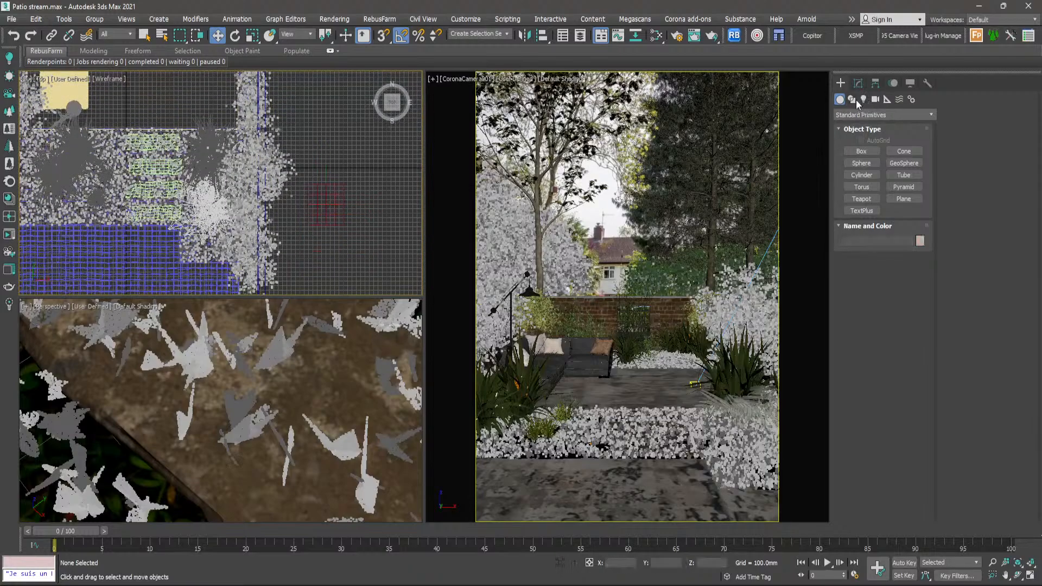
- Draw a closed, curved five-point spline with the Line tool just beyond the plane in the top view
{"action": "left_click", "coordinate": [853, 100]}
{"action": "left_click", "coordinate": [864, 158]}
{"action": "middle_click_drag", "start_coordinate": [369, 183], "coordinate": [314, 155]}
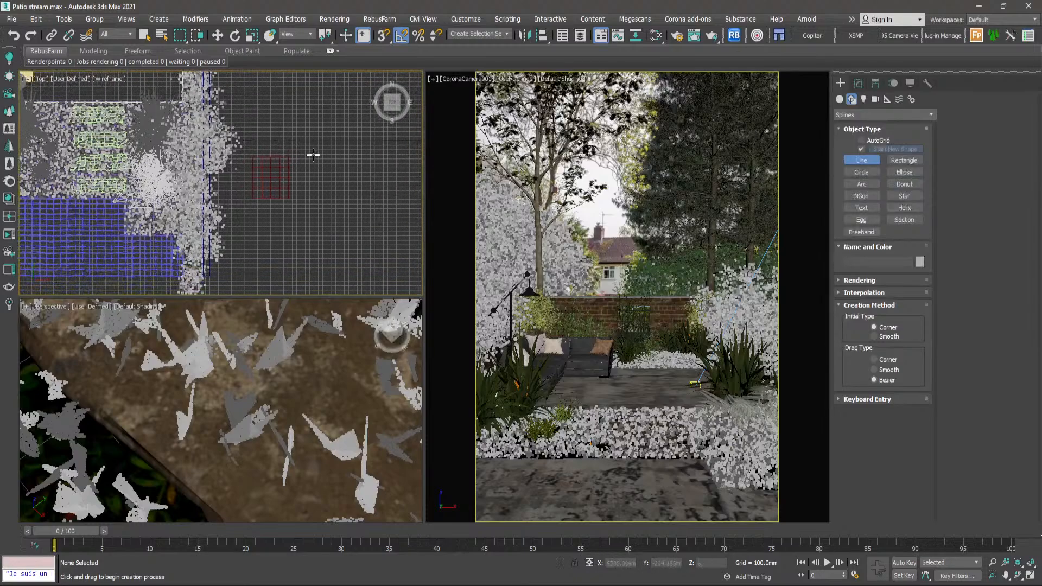
{"action": "left_click", "coordinate": [314, 154]}
{"action": "left_click", "coordinate": [338, 146]}
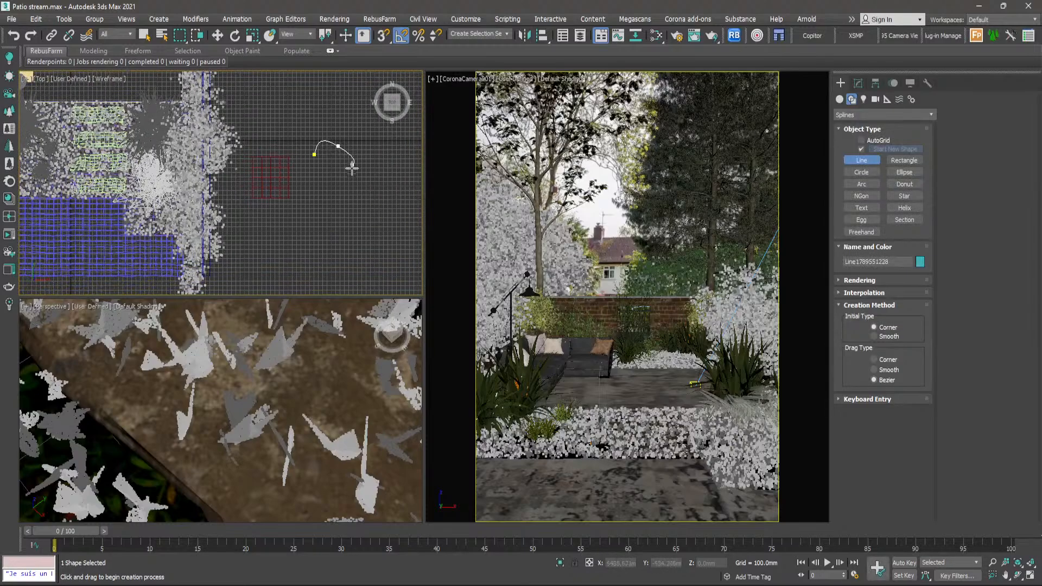
{"action": "left_click", "coordinate": [353, 180]}
{"action": "left_click", "coordinate": [317, 200]}
{"action": "left_click", "coordinate": [305, 175]}
{"action": "left_click", "coordinate": [315, 154]}
{"action": "left_click", "coordinate": [499, 307]}
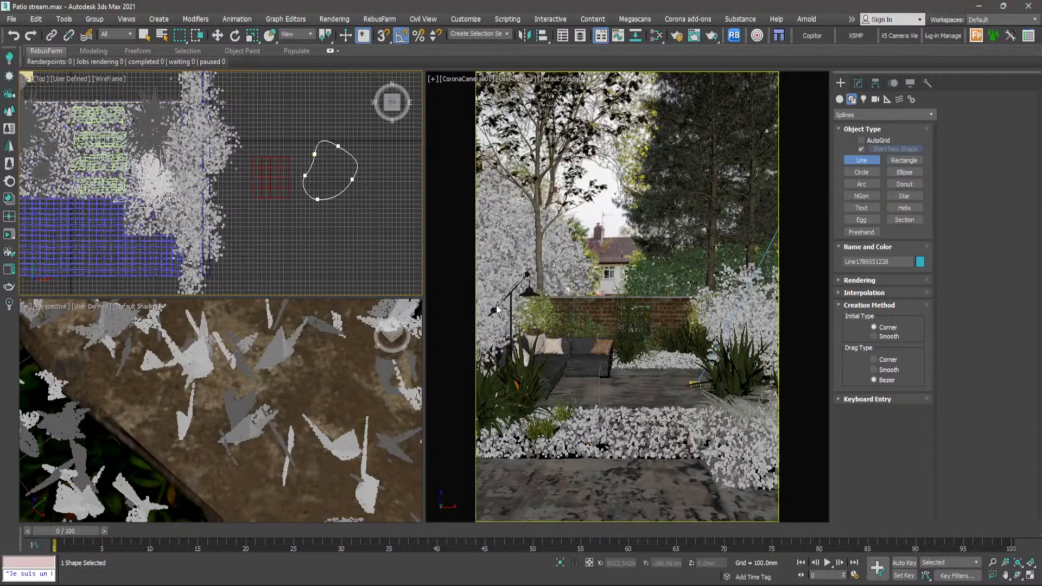
{"action": "left_click", "coordinate": [144, 36]}
{"action": "middle_click_drag", "start_coordinate": [299, 211], "coordinate": [361, 254]}
{"action": "left_click", "coordinate": [364, 231]}
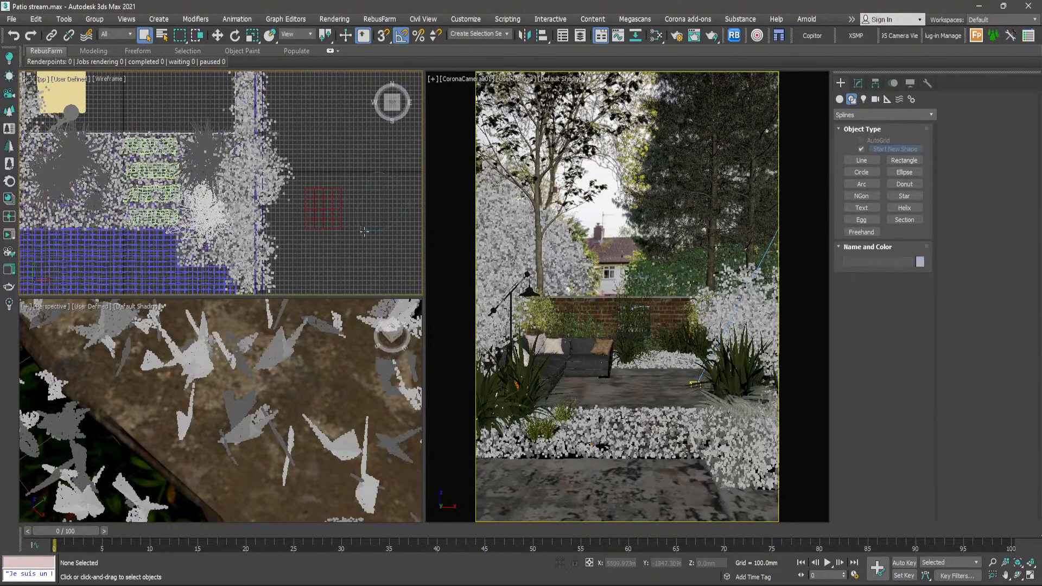
{"action": "left_click", "coordinate": [308, 210]}
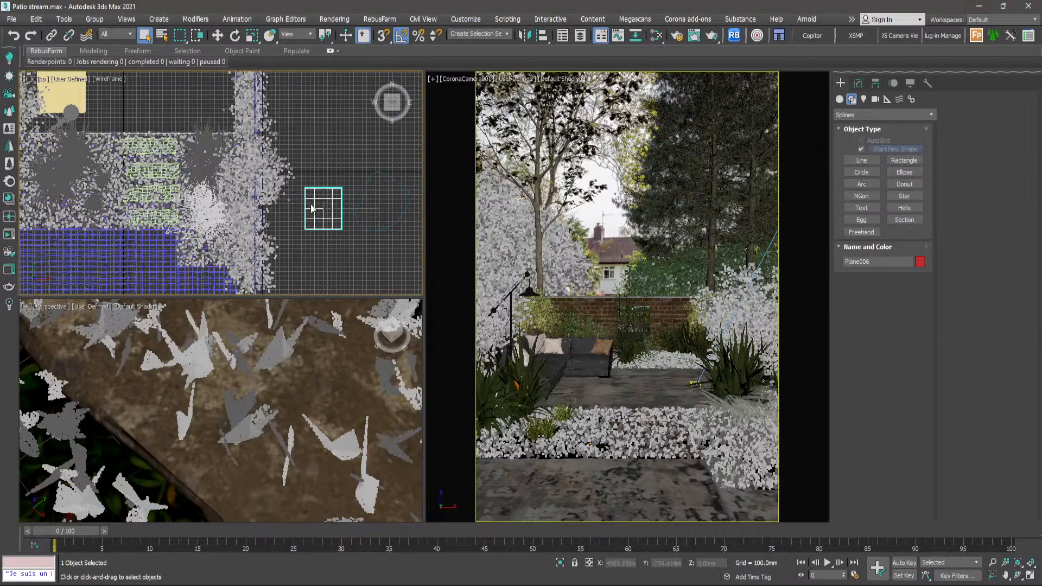
{"action": "middle_click_drag", "start_coordinate": [310, 204], "coordinate": [332, 213]}
{"action": "left_click", "coordinate": [314, 172]}
- Select the grass clump forest over the stepping stones and turn on Auto updating for its surfaces
{"action": "left_click", "coordinate": [150, 190]}
{"action": "scroll", "coordinate": [149, 190], "scroll_direction": "up", "scroll_amount": 10}
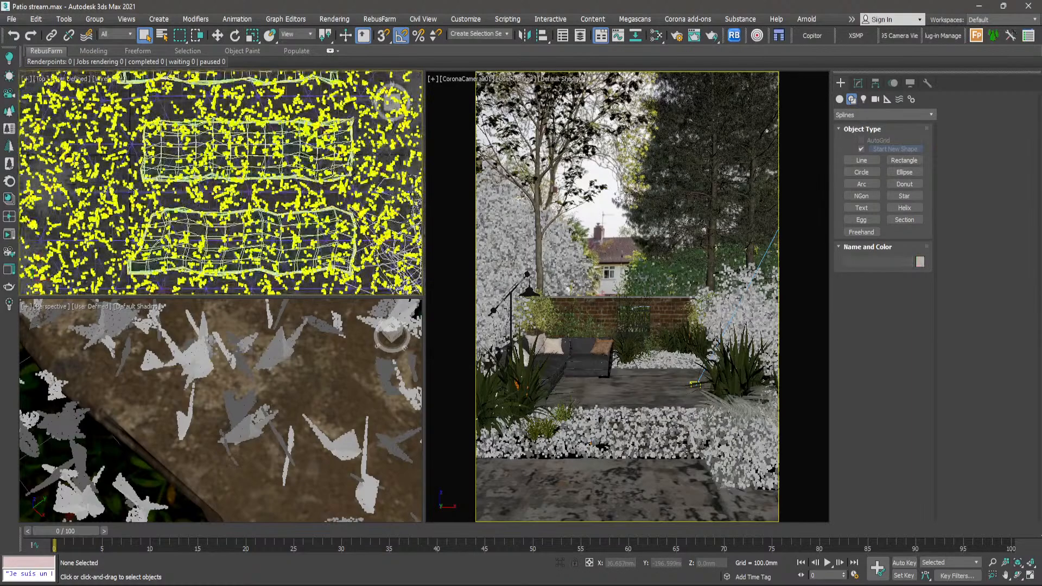
{"action": "scroll", "coordinate": [129, 180], "scroll_direction": "down", "scroll_amount": 10}
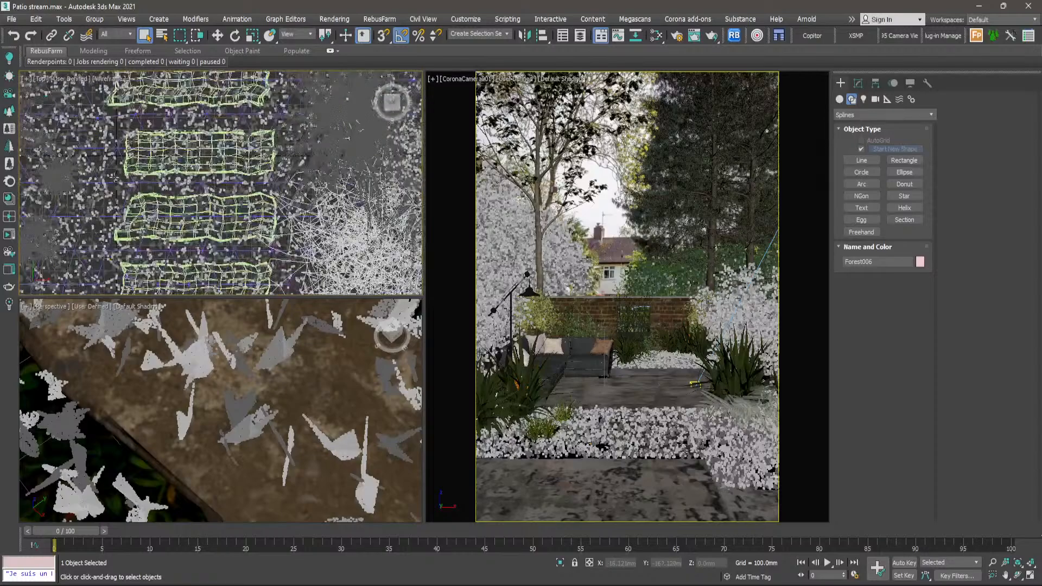
{"action": "middle_click_drag", "start_coordinate": [234, 185], "coordinate": [292, 196]}
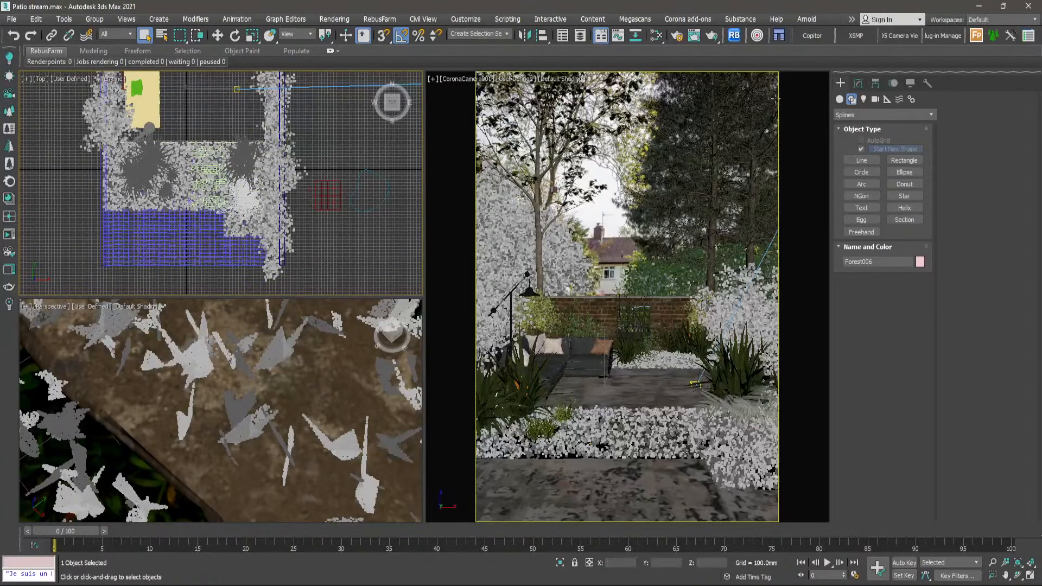
{"action": "left_click", "coordinate": [858, 84]}
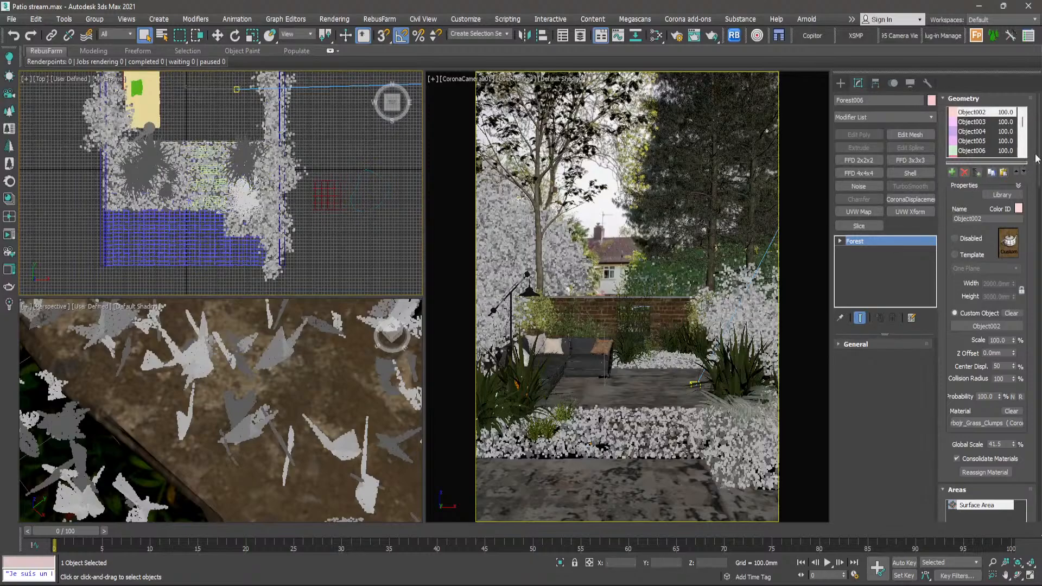
{"action": "left_click_drag", "start_coordinate": [1040, 120], "coordinate": [1033, 361]}
{"action": "left_click", "coordinate": [988, 422]}
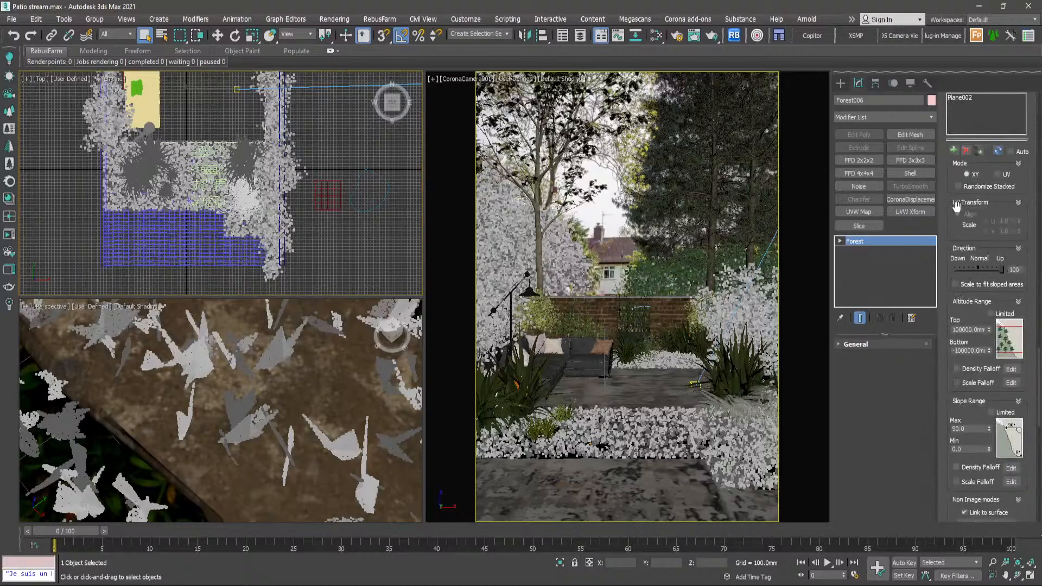
{"action": "scroll", "coordinate": [964, 245], "scroll_direction": "up", "scroll_amount": 2}
{"action": "left_click", "coordinate": [1011, 218]}
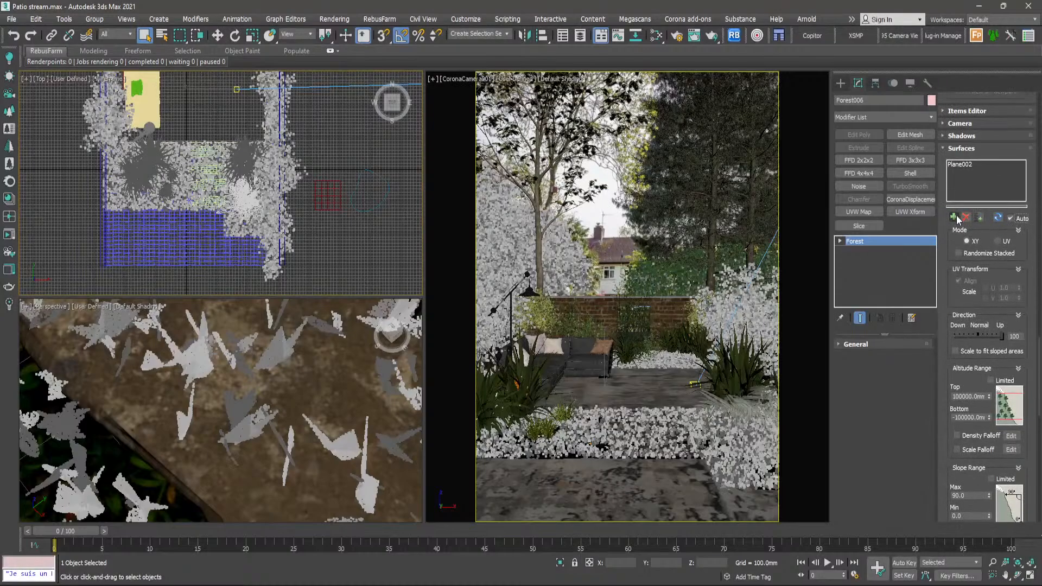
- Add the new plane beside the garden, Plane006, to the grass forest's distribution surfaces
{"action": "left_click", "coordinate": [957, 218]}
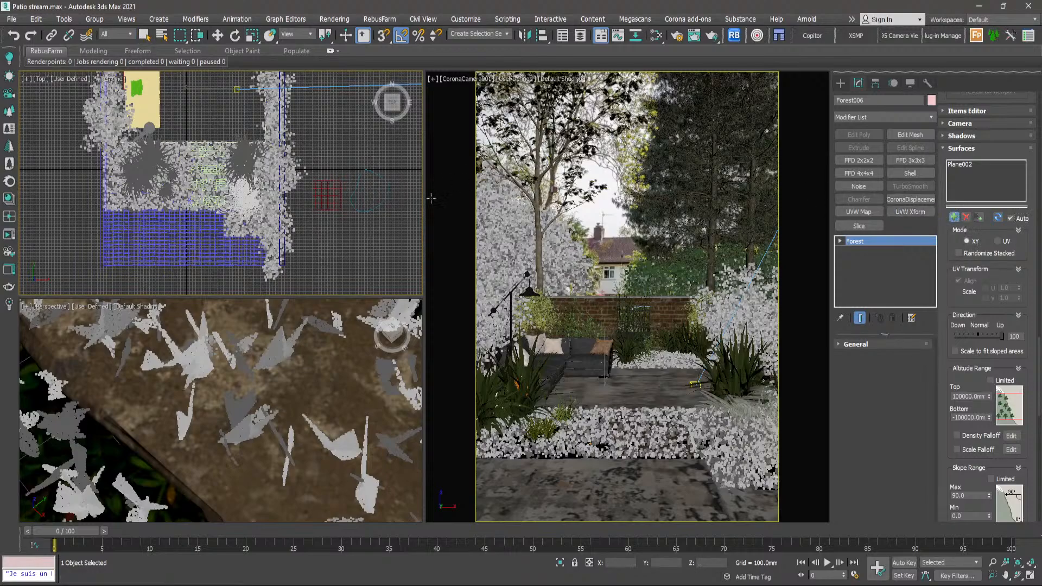
{"action": "left_click", "coordinate": [333, 201]}
{"action": "scroll", "coordinate": [334, 203], "scroll_direction": "up", "scroll_amount": 3}
{"action": "scroll", "coordinate": [333, 204], "scroll_direction": "up", "scroll_amount": 5}
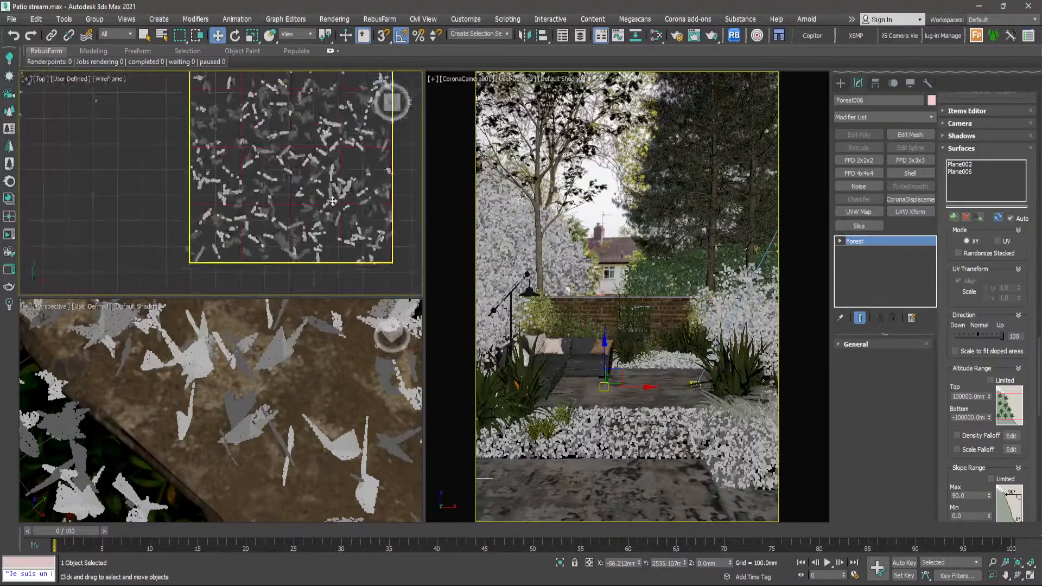
{"action": "scroll", "coordinate": [291, 178], "scroll_direction": "down", "scroll_amount": 5}
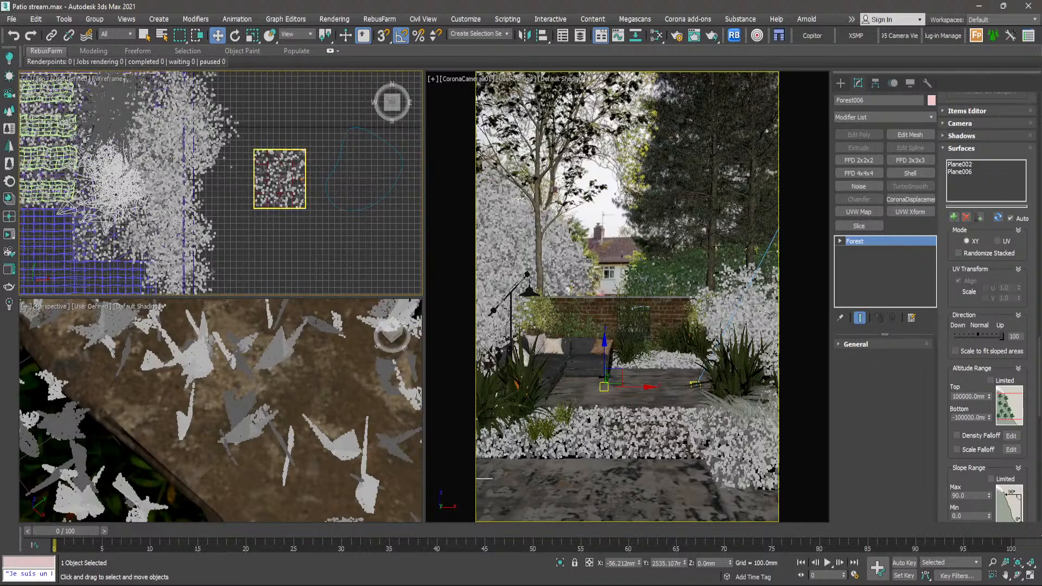
{"action": "scroll", "coordinate": [274, 183], "scroll_direction": "down", "scroll_amount": 4}
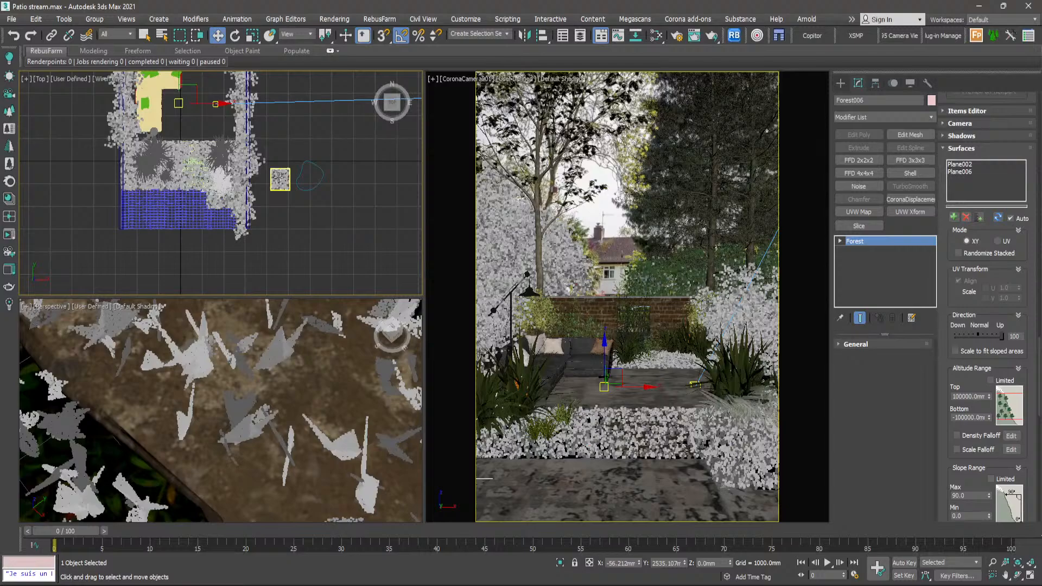
{"action": "scroll", "coordinate": [277, 174], "scroll_direction": "up", "scroll_amount": 4}
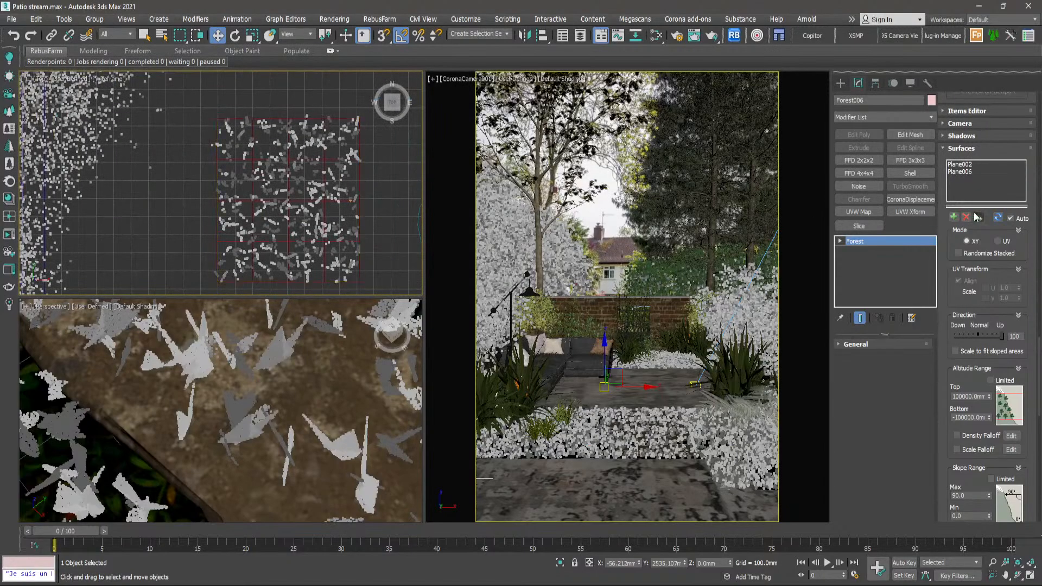
- Remove Plane006 from the grass forest's distribution surfaces
{"action": "left_click", "coordinate": [965, 165]}
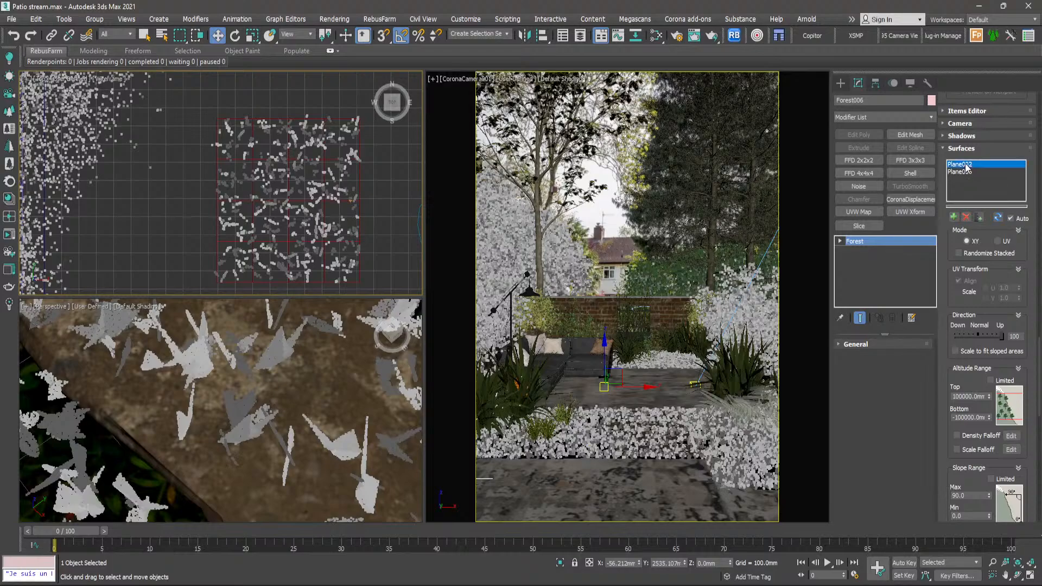
{"action": "left_click", "coordinate": [360, 173]}
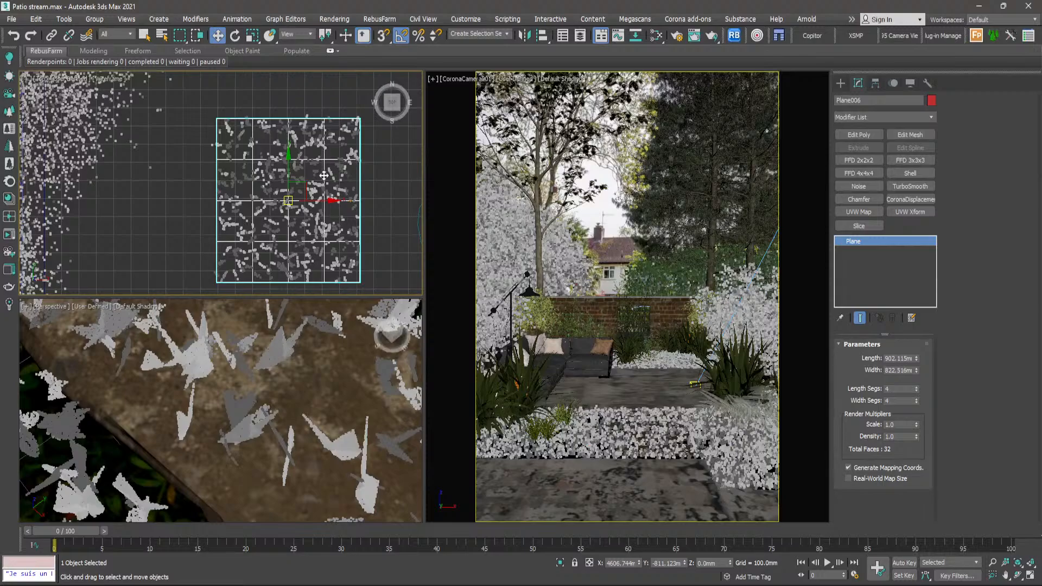
{"action": "scroll", "coordinate": [335, 179], "scroll_direction": "up", "scroll_amount": 5}
{"action": "left_click", "coordinate": [360, 162]}
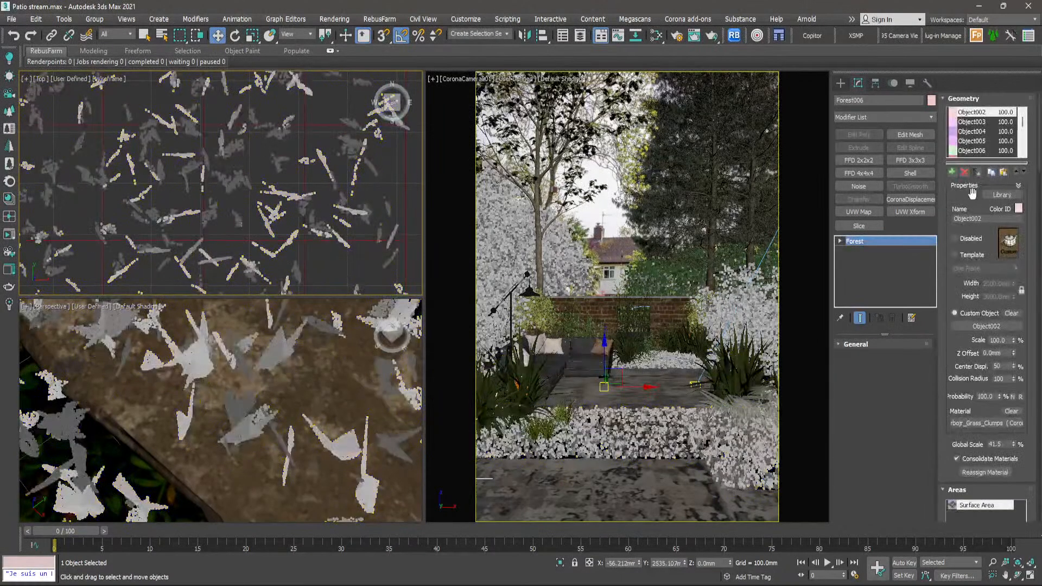
{"action": "left_click_drag", "start_coordinate": [1038, 155], "coordinate": [1038, 365]}
{"action": "left_click", "coordinate": [972, 377]}
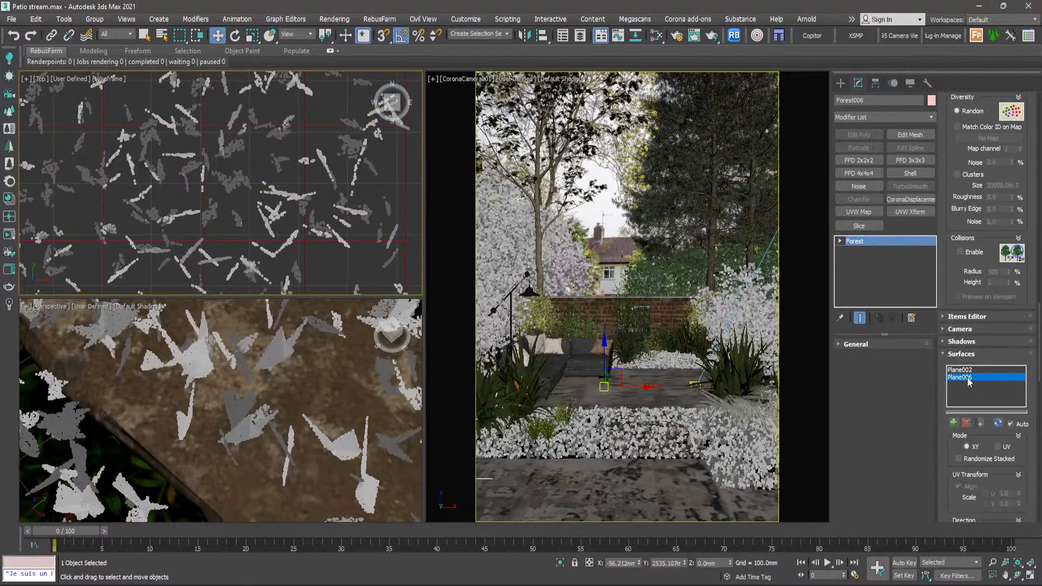
{"action": "left_click", "coordinate": [967, 422]}
- Add a new object area to the grass clump forest over the stepping stones
{"action": "scroll", "coordinate": [335, 257], "scroll_direction": "down", "scroll_amount": 12}
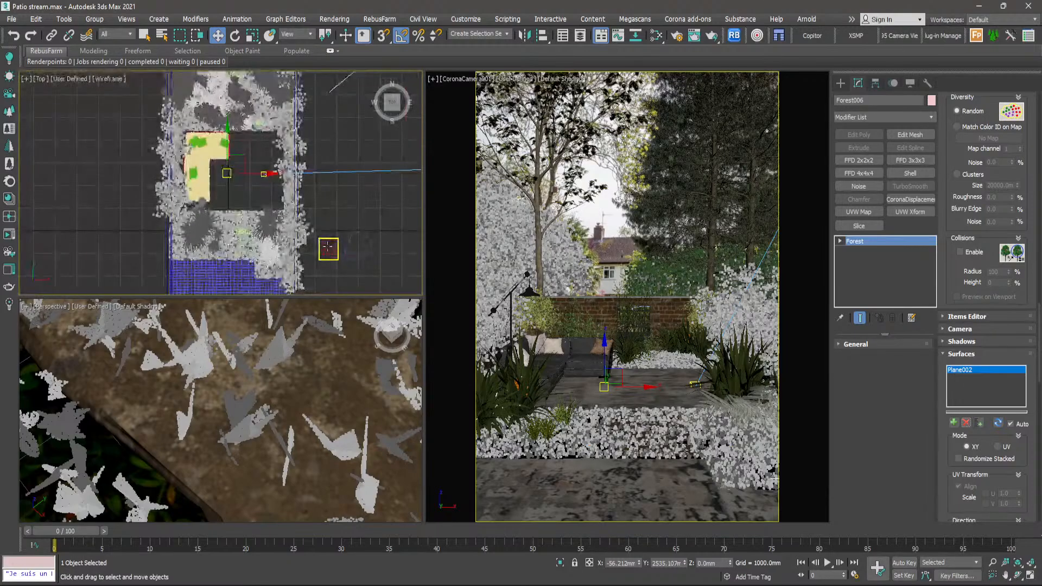
{"action": "scroll", "coordinate": [234, 247], "scroll_direction": "up", "scroll_amount": 6}
{"action": "scroll", "coordinate": [234, 248], "scroll_direction": "up", "scroll_amount": 5}
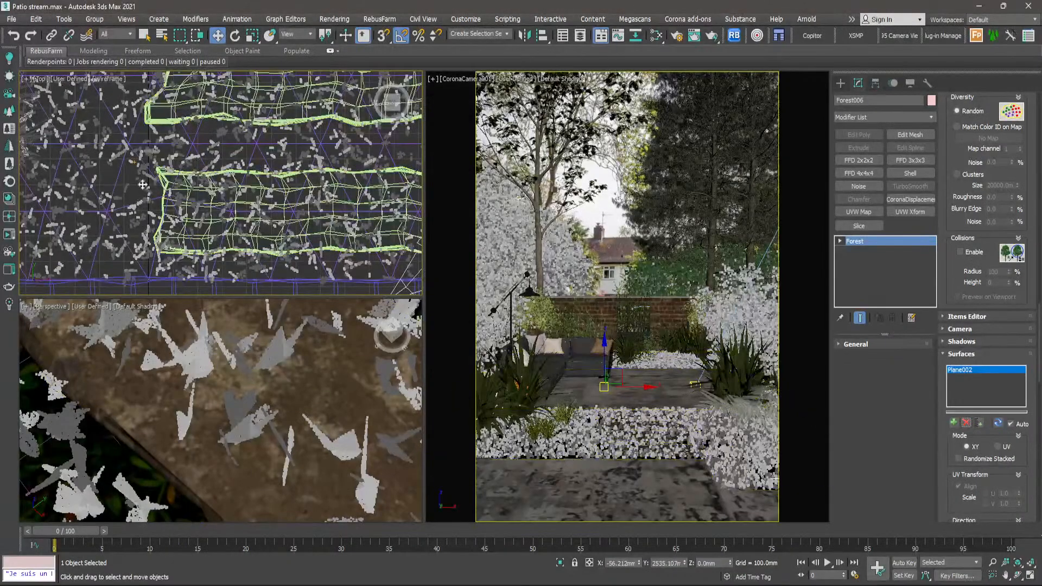
{"action": "scroll", "coordinate": [137, 182], "scroll_direction": "up", "scroll_amount": 6}
{"action": "left_click", "coordinate": [141, 185]}
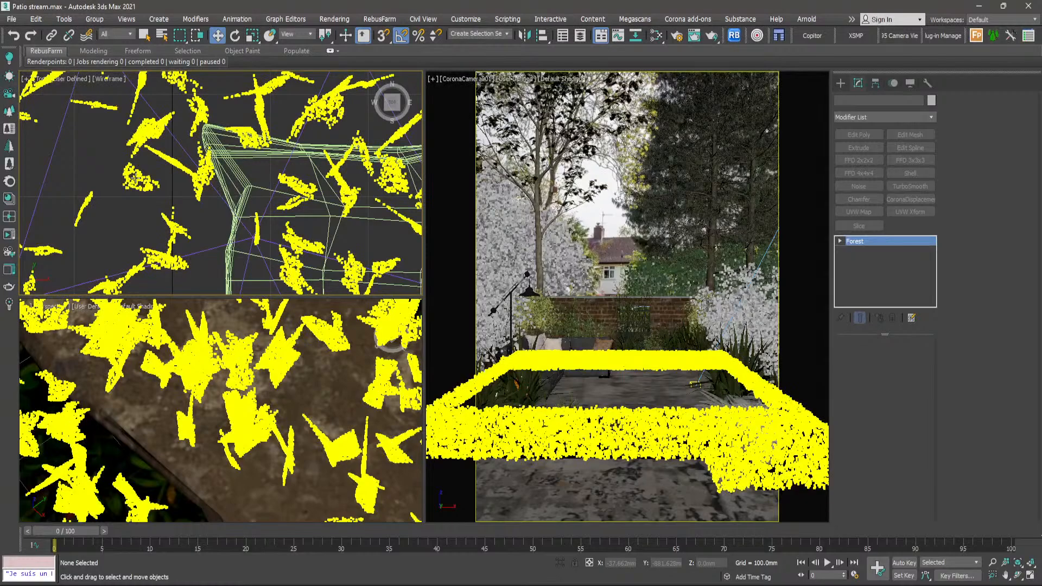
{"action": "left_click", "coordinate": [135, 178]}
{"action": "scroll", "coordinate": [134, 178], "scroll_direction": "down", "scroll_amount": 5}
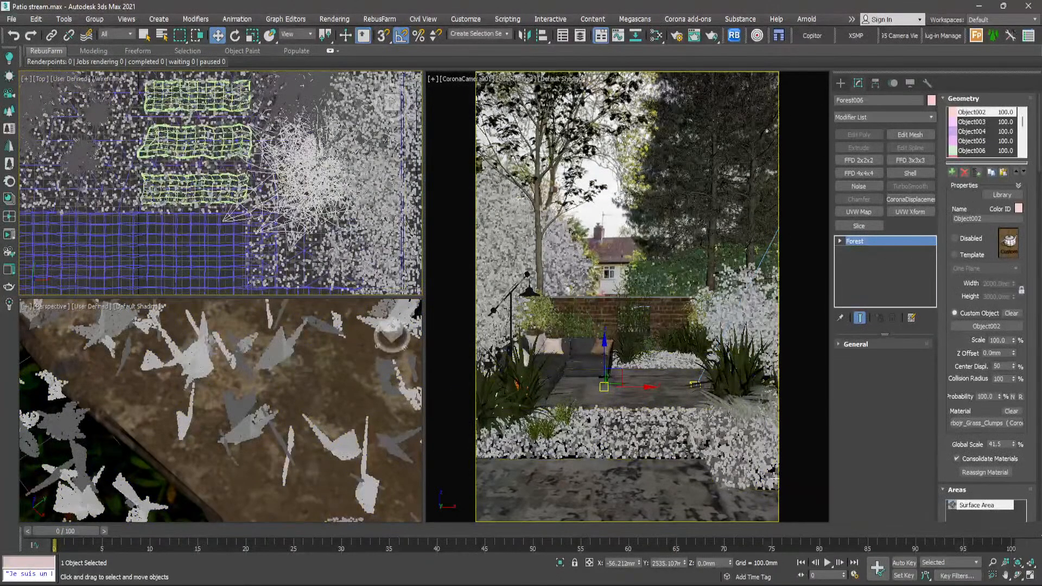
{"action": "left_click_drag", "start_coordinate": [944, 437], "coordinate": [953, 163]}
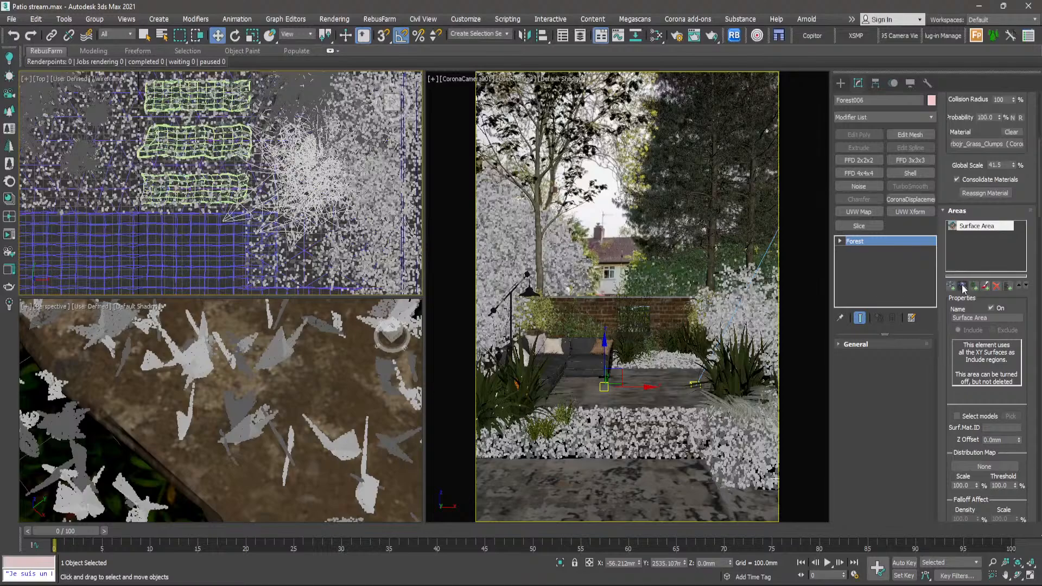
{"action": "left_click", "coordinate": [964, 286]}
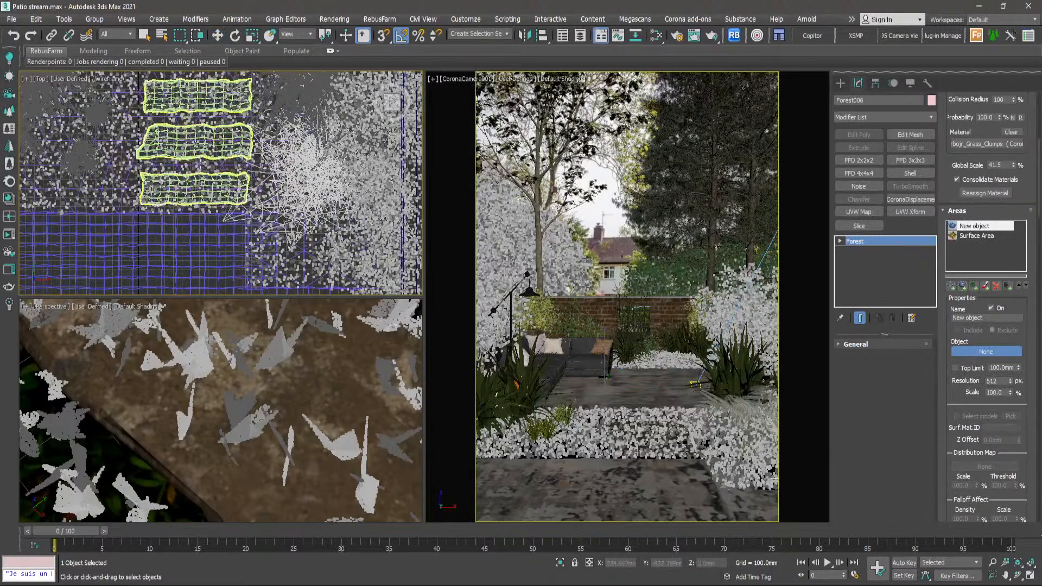
- Pick the plane beside the garden, Plane006, as the object for the grass forest's new area
{"action": "scroll", "coordinate": [202, 164], "scroll_direction": "down", "scroll_amount": 5}
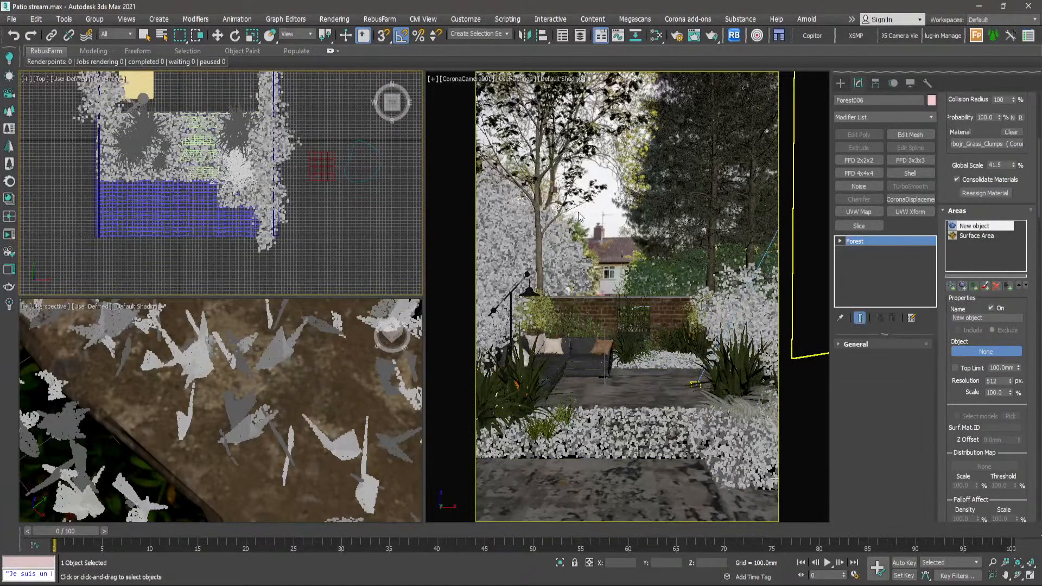
{"action": "scroll", "coordinate": [317, 188], "scroll_direction": "up", "scroll_amount": 3}
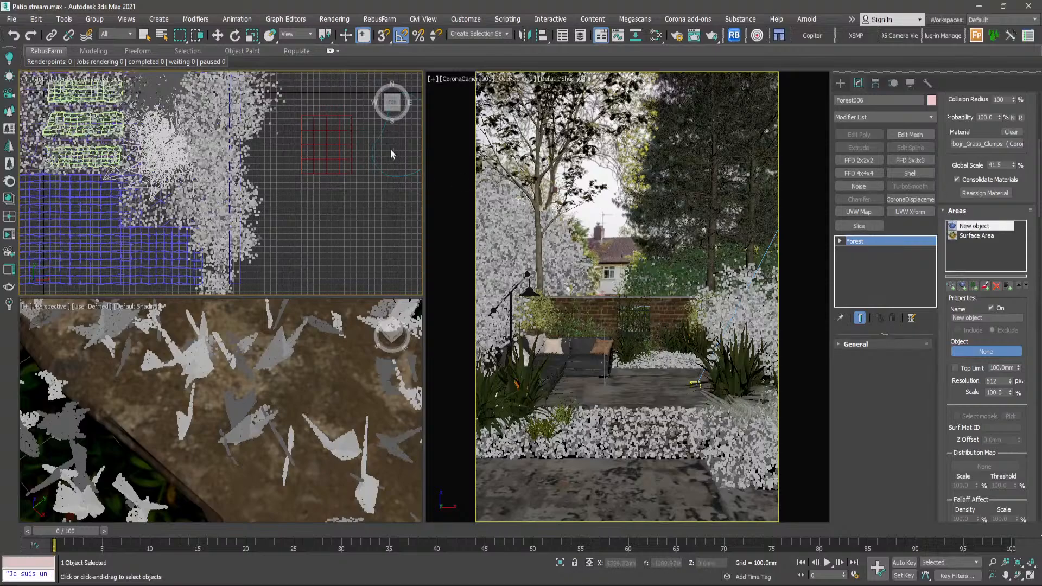
{"action": "scroll", "coordinate": [324, 127], "scroll_direction": "up", "scroll_amount": 5}
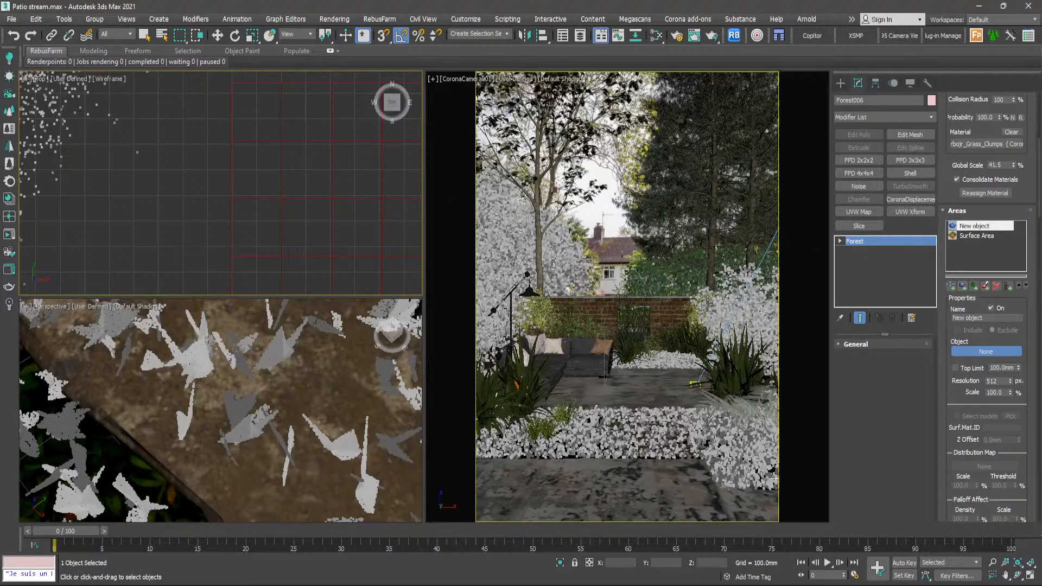
{"action": "left_click", "coordinate": [349, 212]}
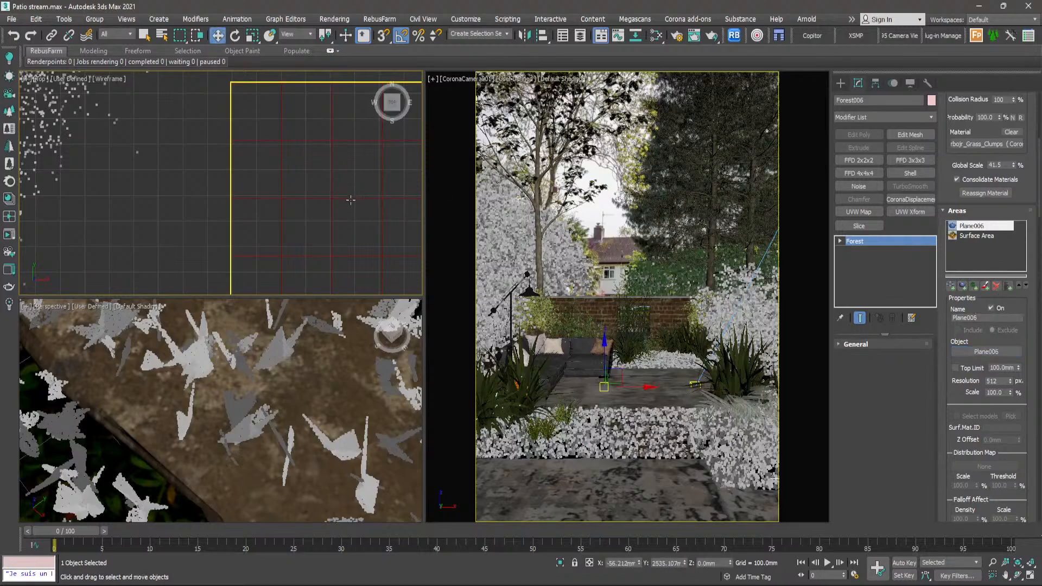
- Move Plane006 from beside the garden onto the stepping stones in the top view
{"action": "scroll", "coordinate": [351, 200], "scroll_direction": "down", "scroll_amount": 5}
{"action": "scroll", "coordinate": [350, 200], "scroll_direction": "down", "scroll_amount": 5}
{"action": "left_click", "coordinate": [351, 200]}
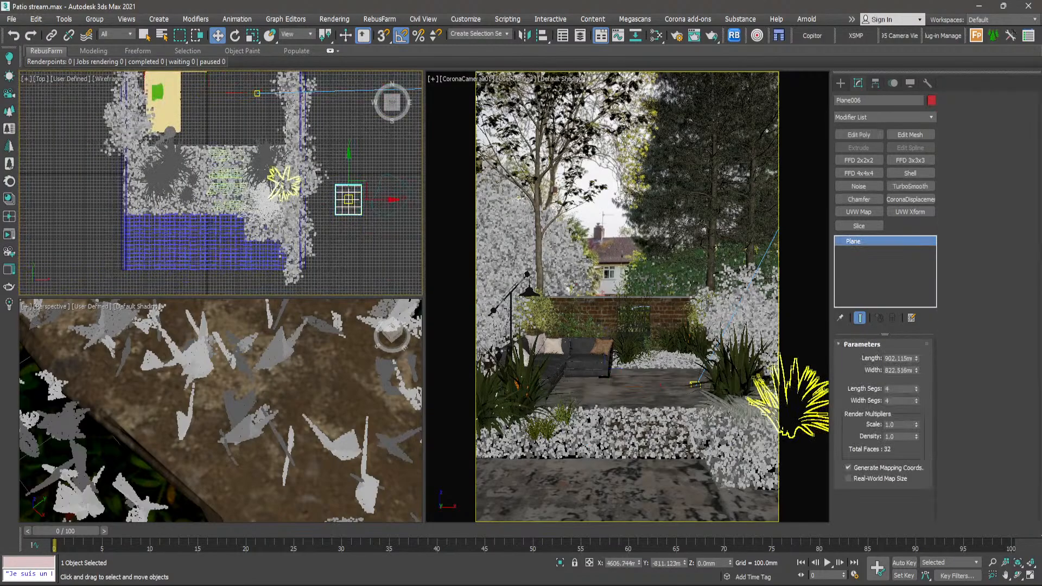
{"action": "scroll", "coordinate": [350, 201], "scroll_direction": "up", "scroll_amount": 5}
{"action": "middle_click_drag", "start_coordinate": [351, 200], "coordinate": [393, 203]}
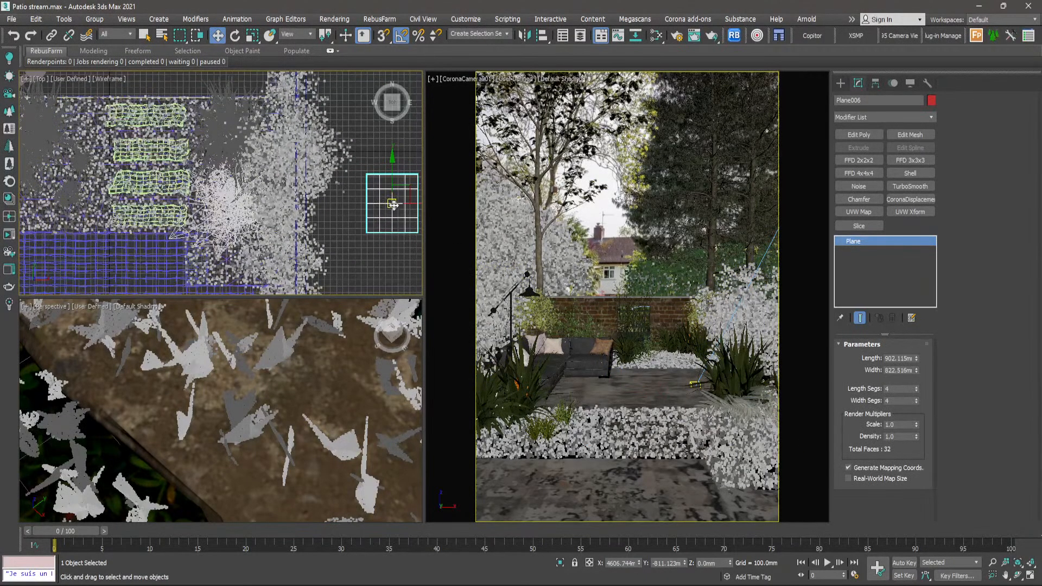
{"action": "left_click_drag", "start_coordinate": [394, 204], "coordinate": [144, 159]}
{"action": "scroll", "coordinate": [144, 159], "scroll_direction": "up", "scroll_amount": 3}
{"action": "middle_click_drag", "start_coordinate": [144, 160], "coordinate": [252, 161]}
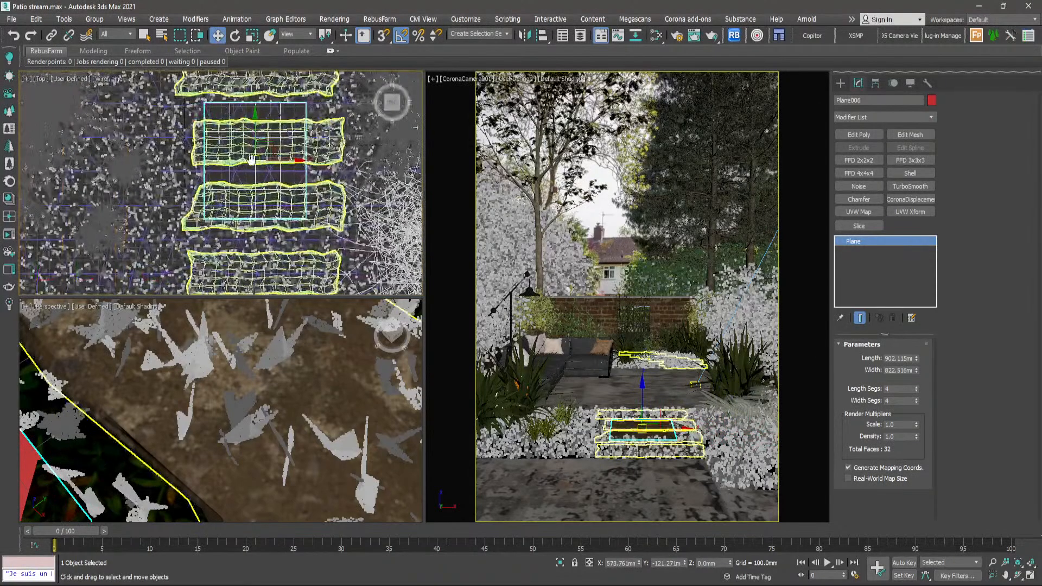
- Reposition Plane006 over the middle stepping stones to clear the grass clumps there
{"action": "left_click_drag", "start_coordinate": [266, 162], "coordinate": [237, 185]}
{"action": "scroll", "coordinate": [240, 182], "scroll_direction": "up", "scroll_amount": 3}
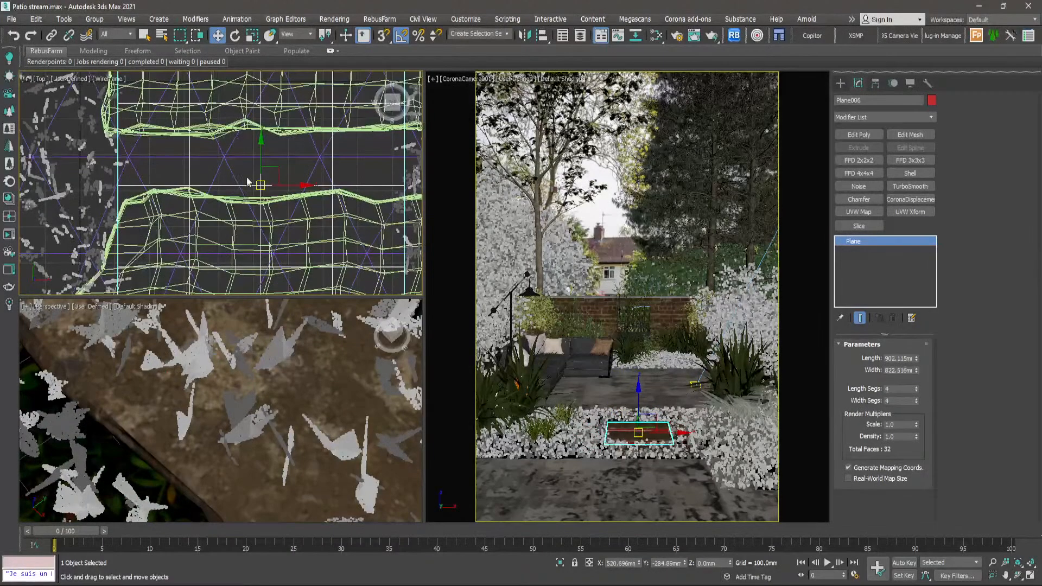
{"action": "scroll", "coordinate": [280, 170], "scroll_direction": "down", "scroll_amount": 4}
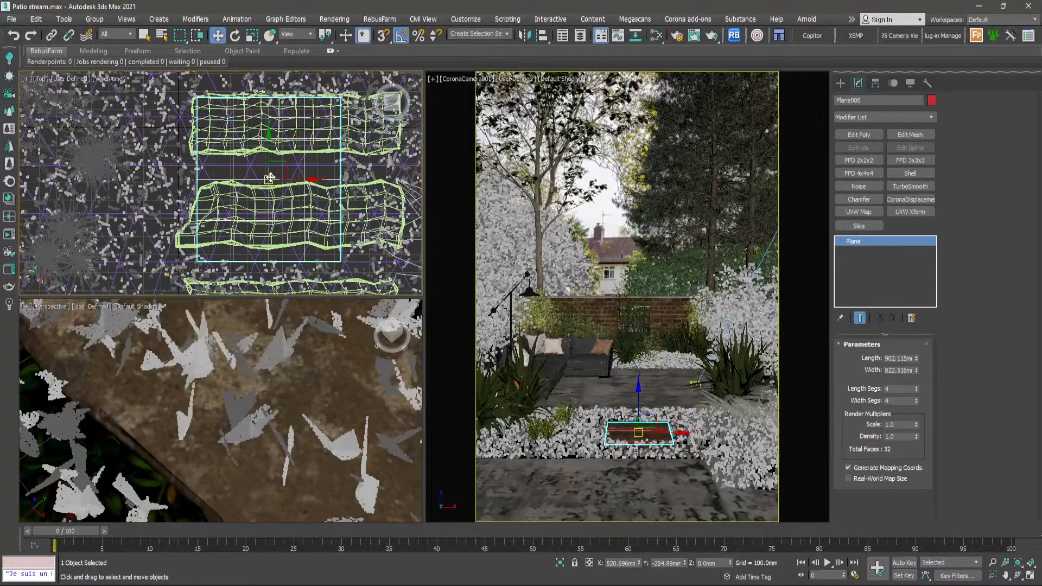
{"action": "left_click_drag", "start_coordinate": [270, 177], "coordinate": [274, 146]}
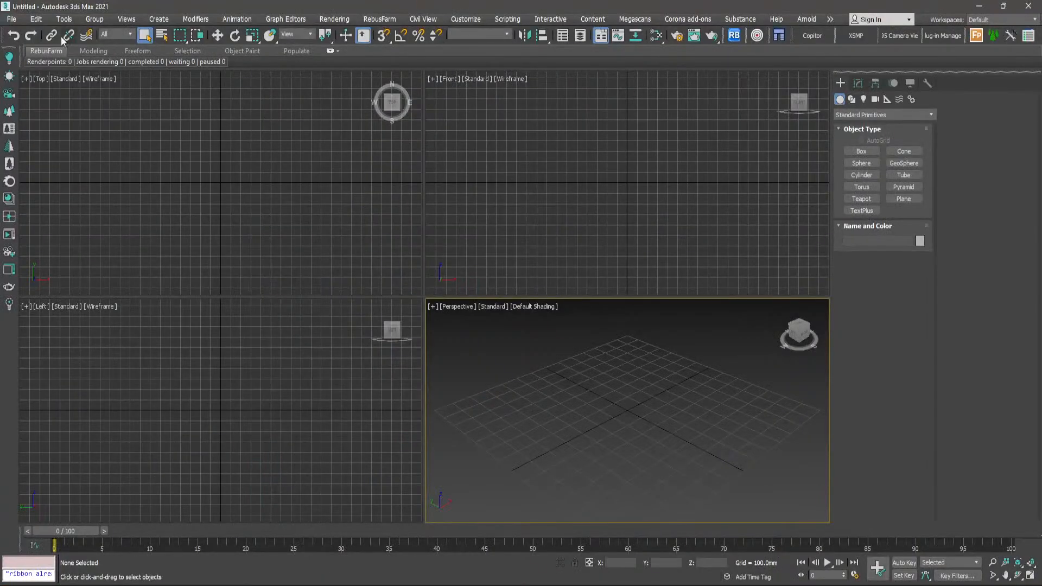
- Browse for a scene file to open in the autoback folder under Documents, 3ds Max 2021
{"action": "left_click", "coordinate": [12, 20]}
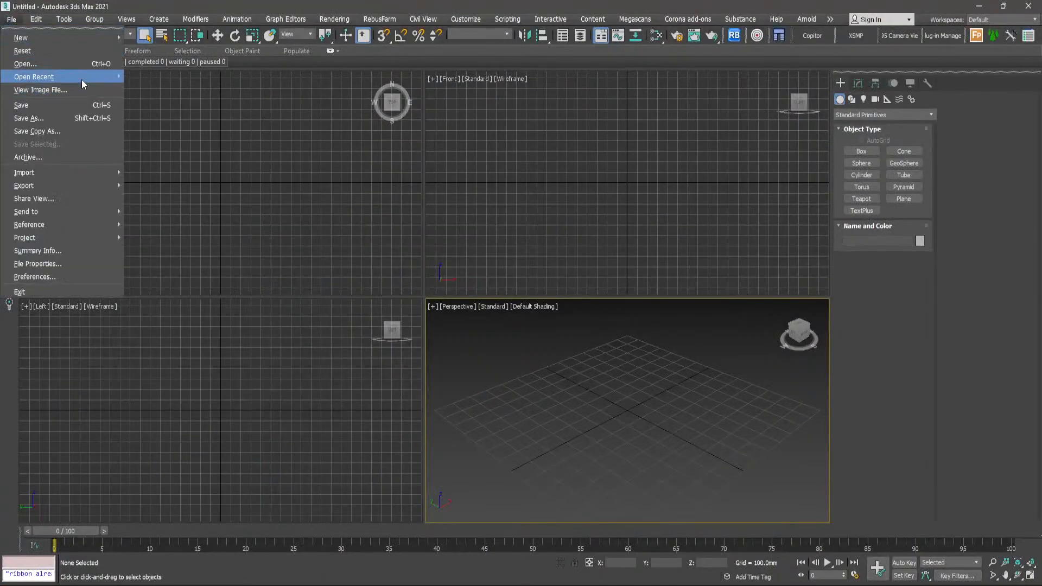
{"action": "left_click", "coordinate": [179, 230]}
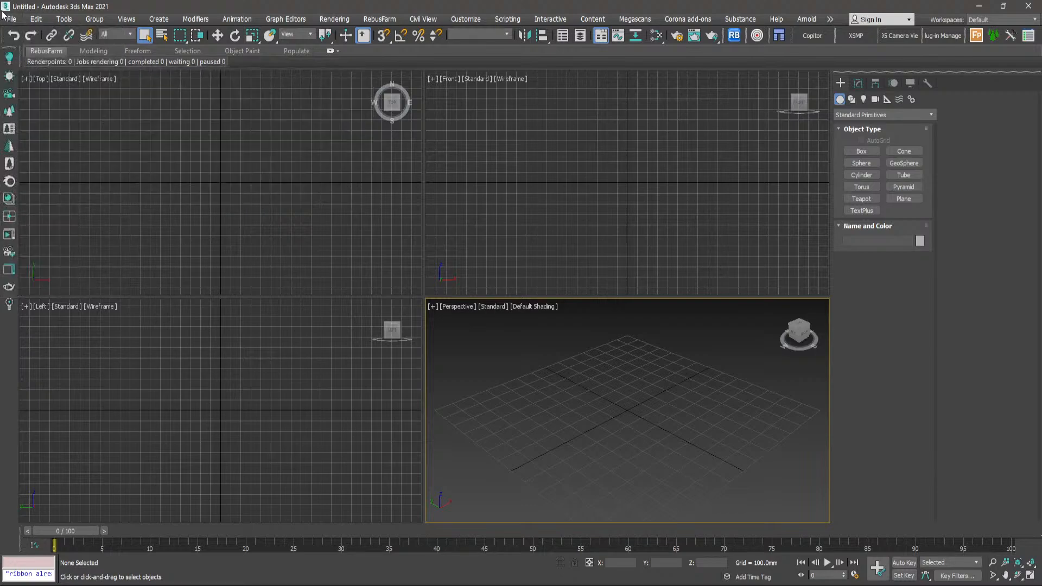
{"action": "left_click", "coordinate": [16, 21]}
{"action": "left_click", "coordinate": [28, 62]}
{"action": "left_click", "coordinate": [43, 163]}
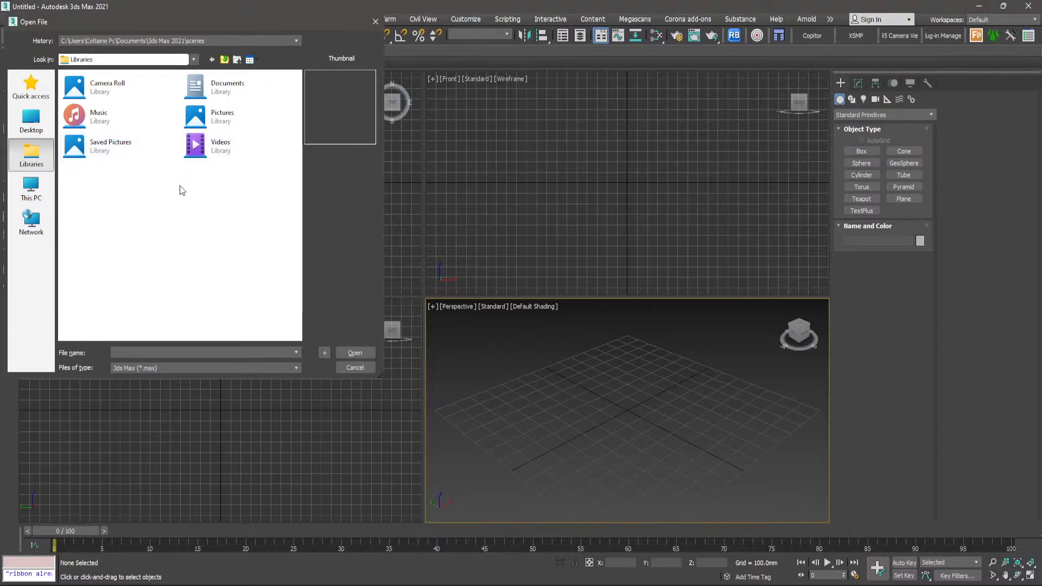
{"action": "left_click", "coordinate": [220, 97]}
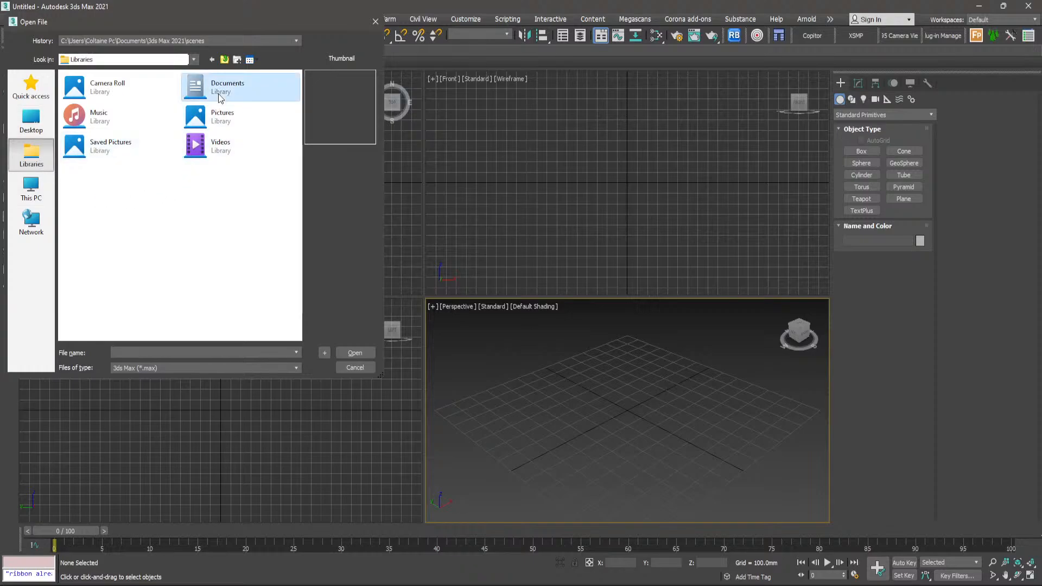
{"action": "double_click", "coordinate": [220, 96]}
{"action": "double_click", "coordinate": [91, 113]}
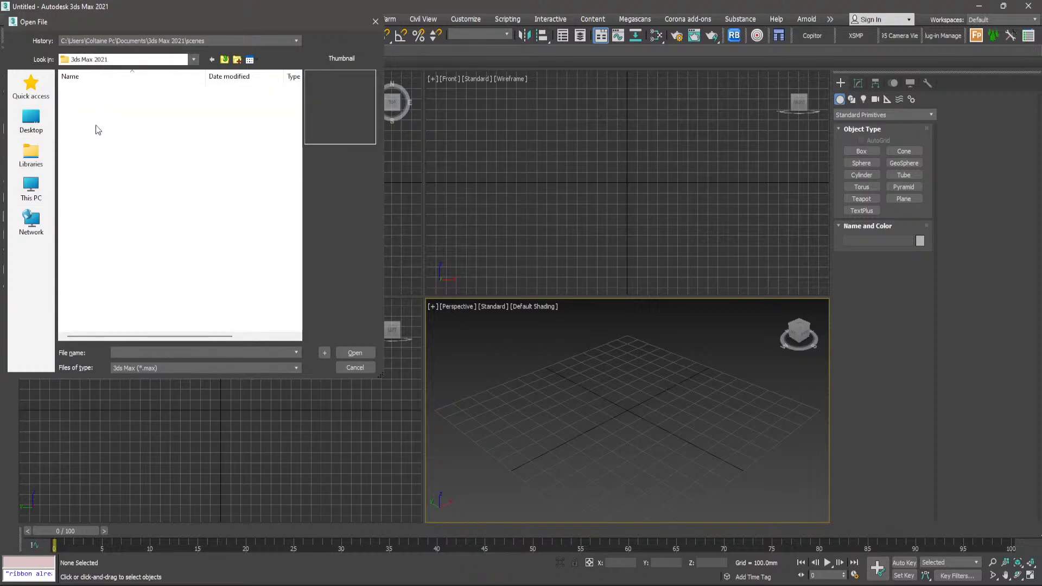
{"action": "double_click", "coordinate": [96, 99]}
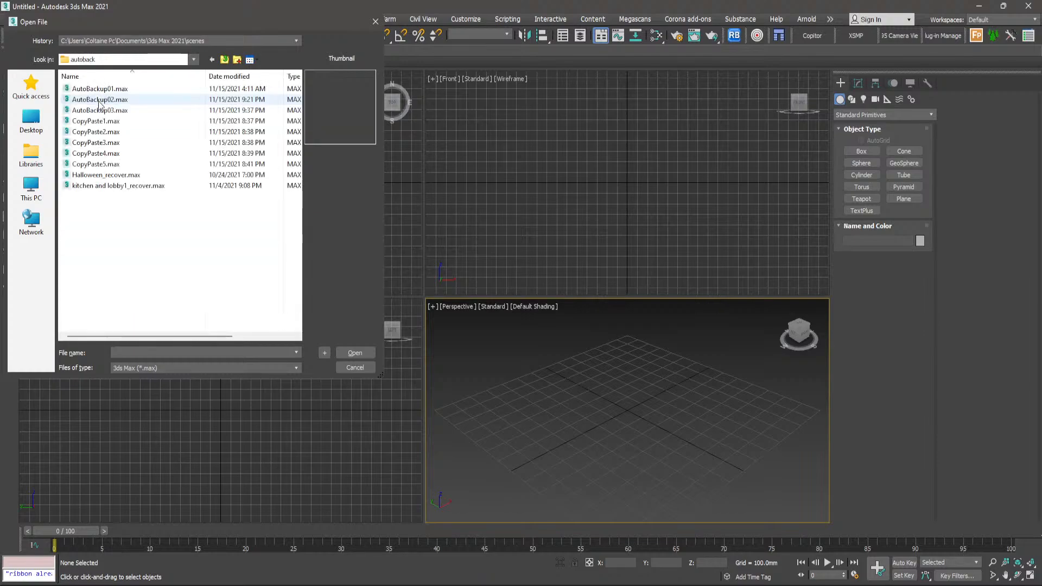
- Enlarge the file list to show thumbnails and open AutoBackup03.max
{"action": "scroll", "coordinate": [168, 232], "scroll_direction": "up", "scroll_amount": 2, "text": "ctrl"}
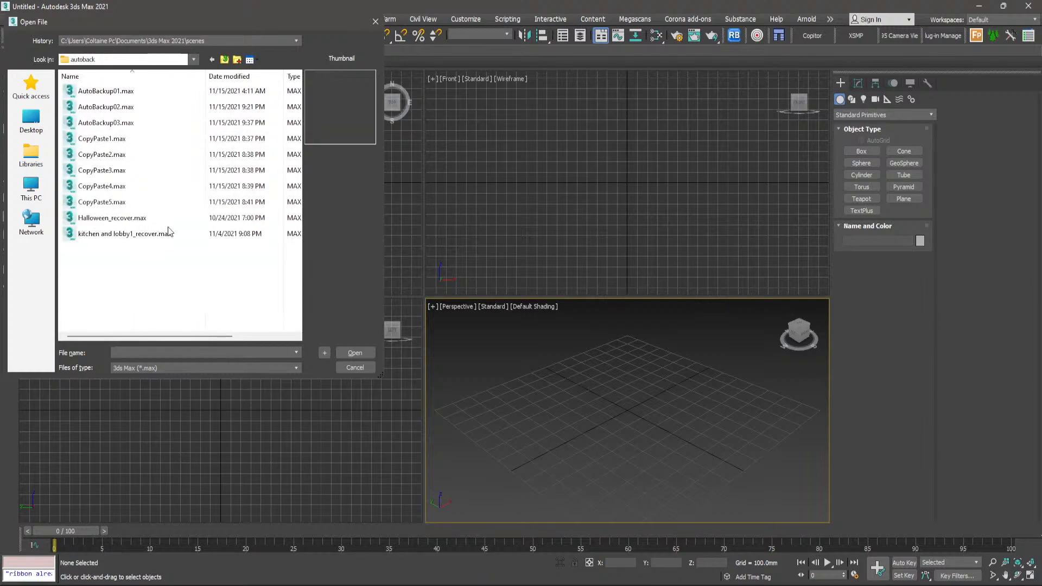
{"action": "scroll", "coordinate": [173, 228], "scroll_direction": "up", "scroll_amount": 1, "text": "ctrl"}
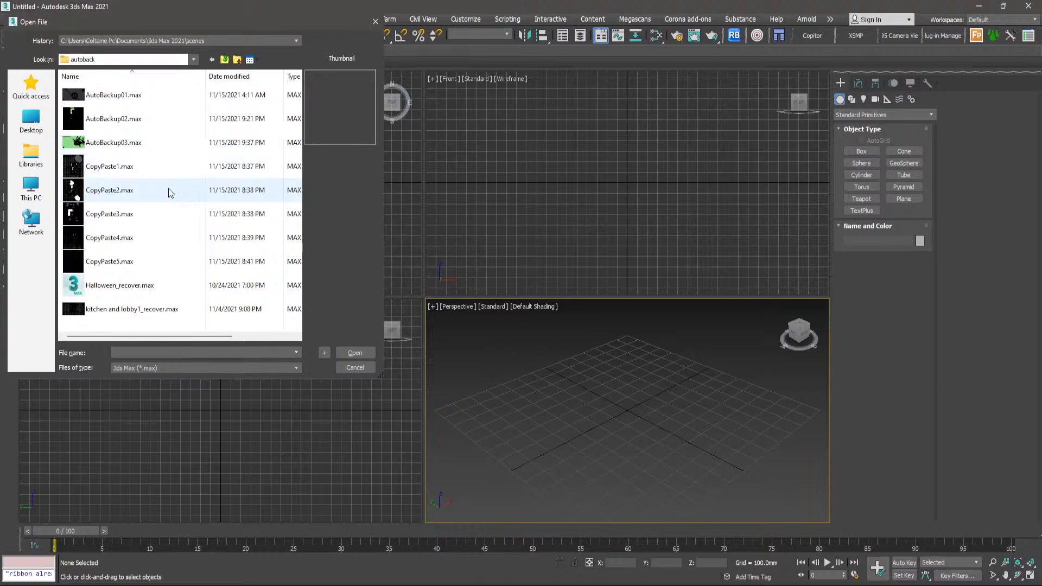
{"action": "left_click", "coordinate": [172, 144]}
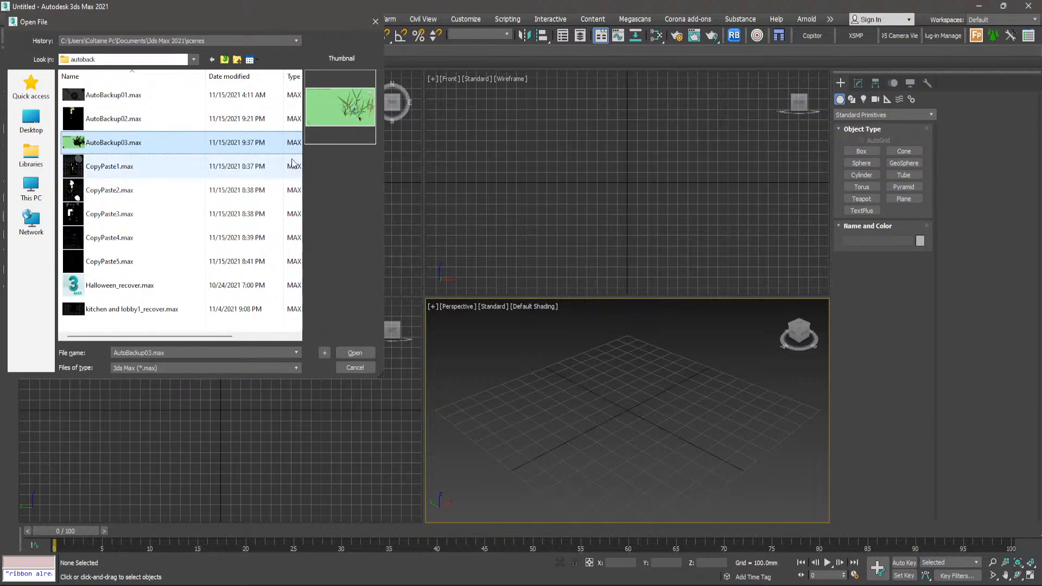
{"action": "left_click", "coordinate": [354, 353]}
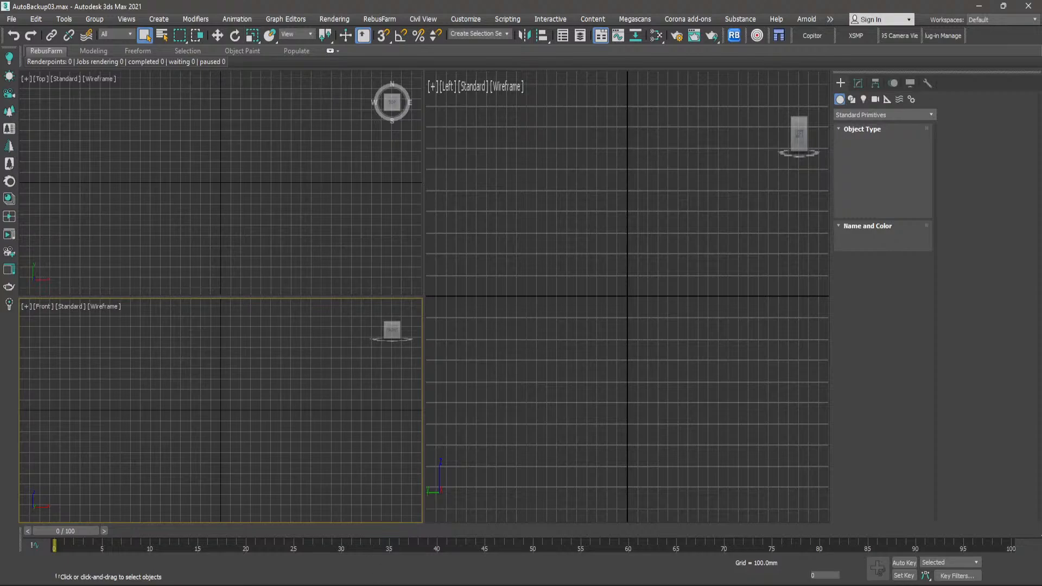
- Switch to Chrome and open the website thecommonpoint.com
{"action": "left_click", "coordinate": [369, 580]}
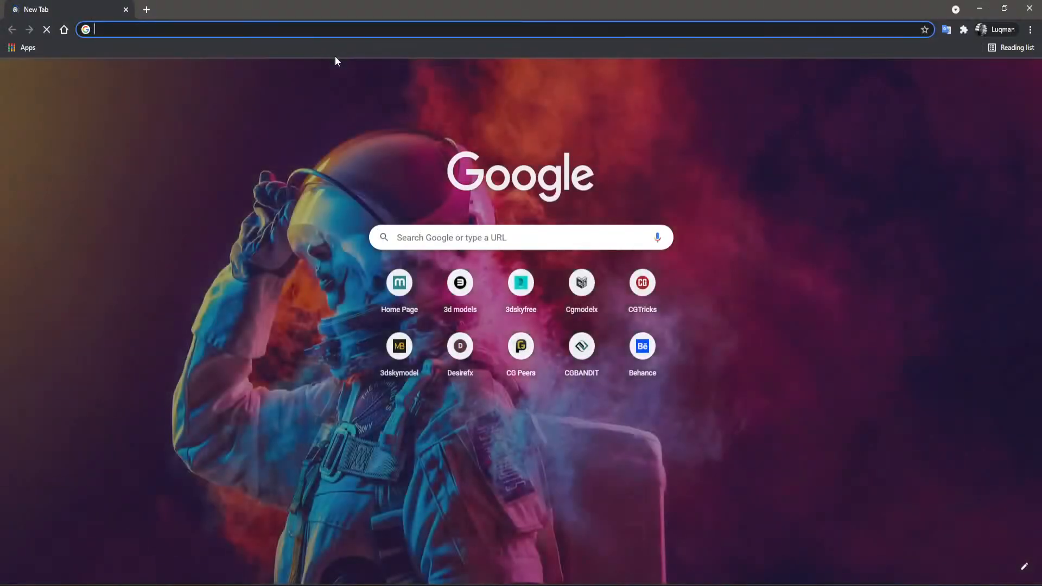
{"action": "type", "text": "theco"}
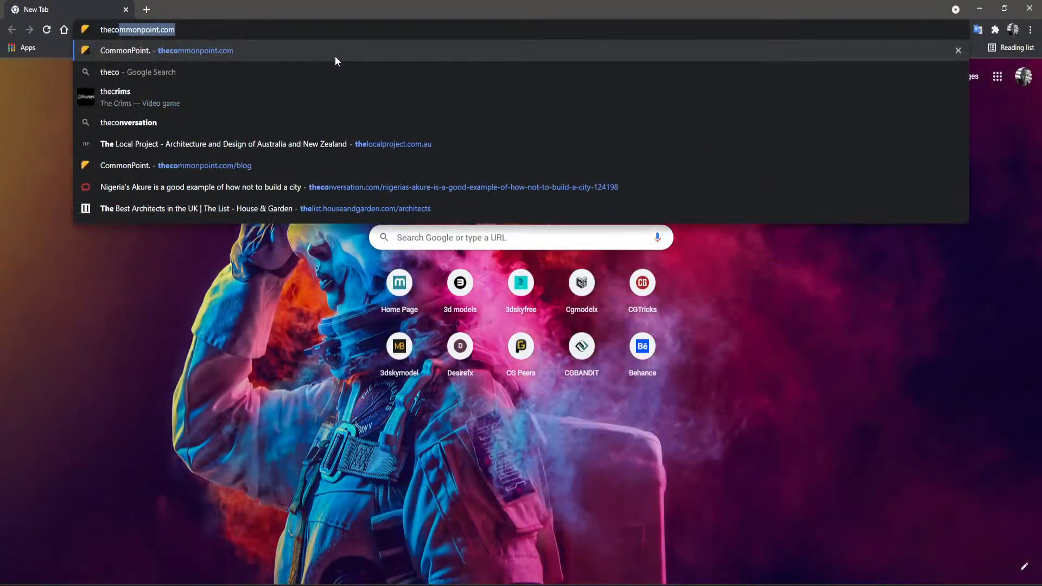
{"action": "type", "text": "mm"}
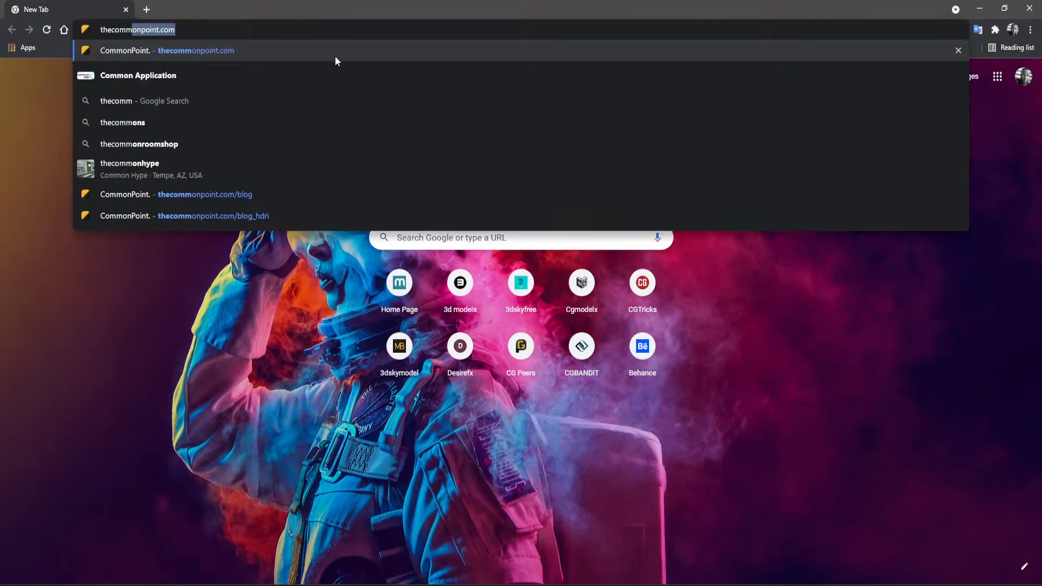
{"action": "type", "text": "onpoint.com"}
{"action": "key", "text": "Return"}
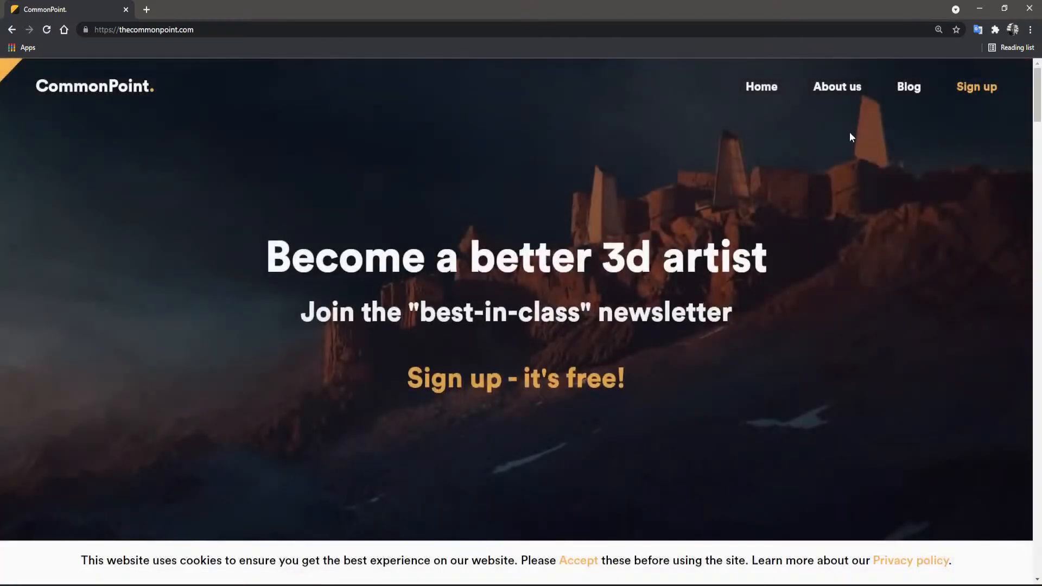
- Open the CommonPoint blog and look over its latest article and the list of free articles
{"action": "left_click", "coordinate": [908, 90]}
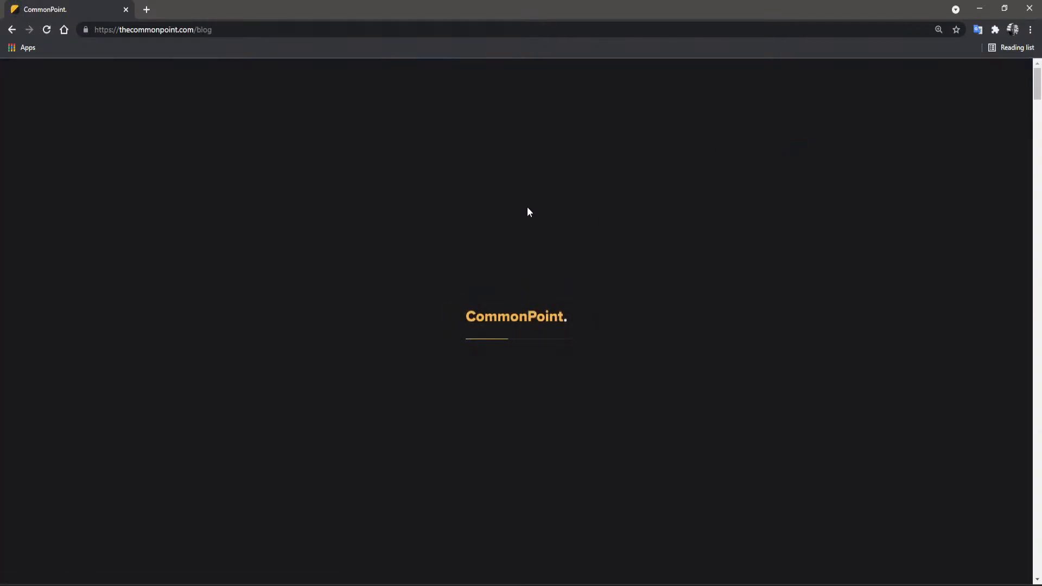
{"action": "scroll", "coordinate": [505, 280], "scroll_direction": "down", "scroll_amount": 4}
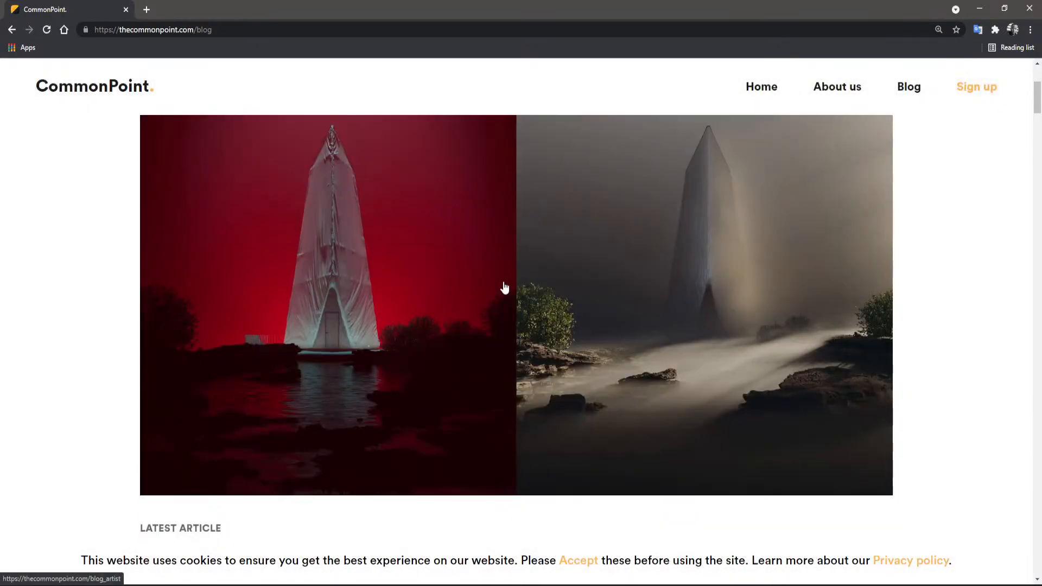
{"action": "scroll", "coordinate": [504, 279], "scroll_direction": "up", "scroll_amount": 4}
{"action": "scroll", "coordinate": [503, 276], "scroll_direction": "down", "scroll_amount": 10}
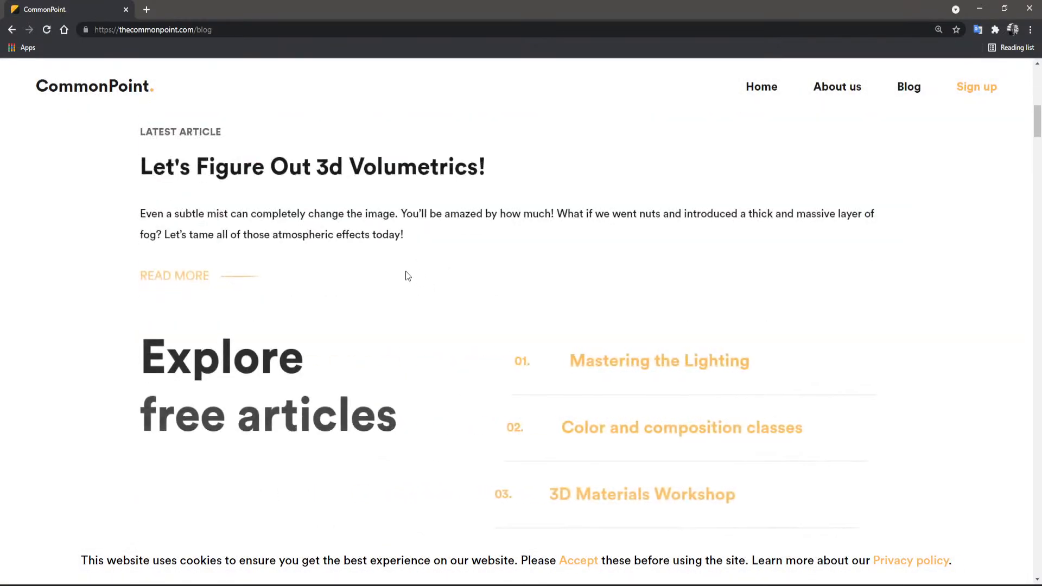
{"action": "scroll", "coordinate": [325, 278], "scroll_direction": "up", "scroll_amount": 3}
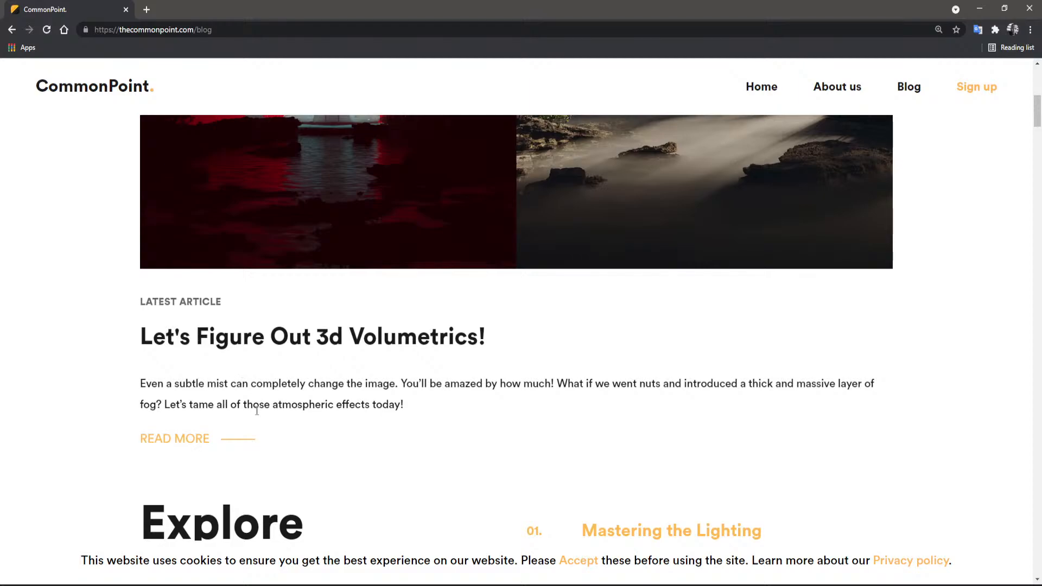
{"action": "scroll", "coordinate": [332, 368], "scroll_direction": "up", "scroll_amount": 5}
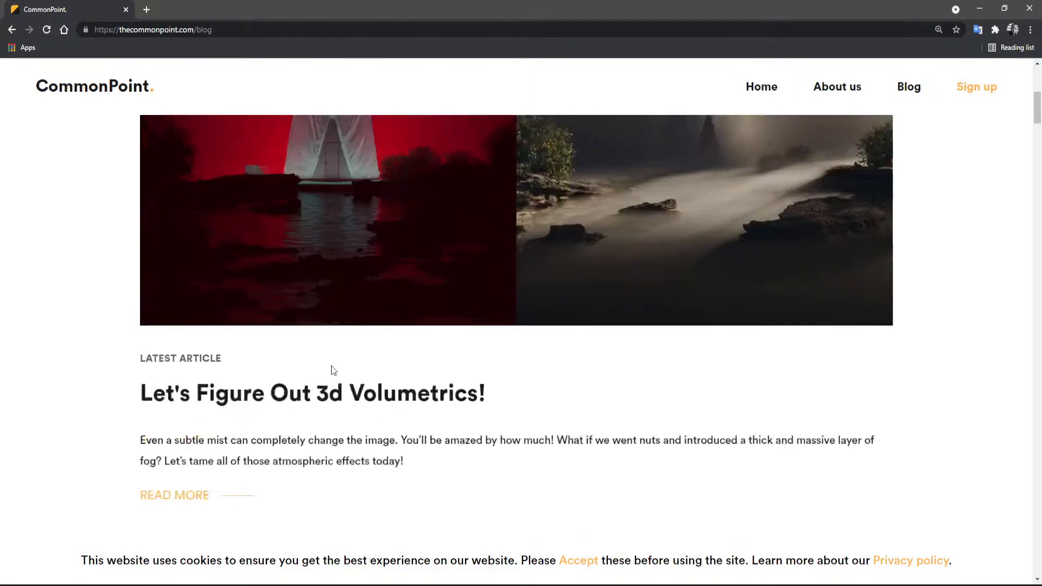
- Look over the blog's free article list and open the latest article, "Let's Figure Out 3d Volumetrics!"
{"action": "scroll", "coordinate": [332, 368], "scroll_direction": "down", "scroll_amount": 5}
{"action": "scroll", "coordinate": [325, 368], "scroll_direction": "down", "scroll_amount": 13}
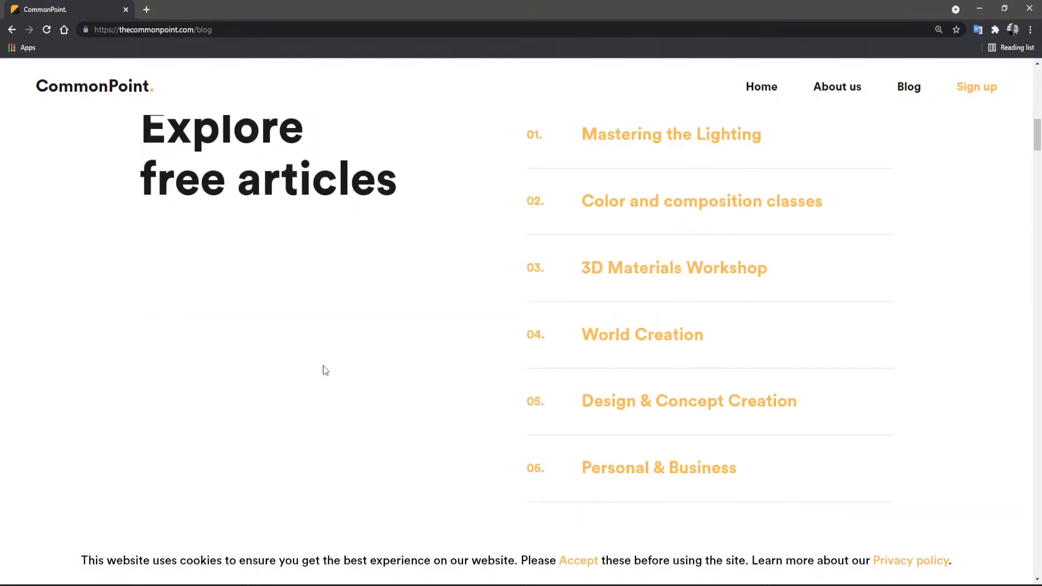
{"action": "scroll", "coordinate": [228, 272], "scroll_direction": "up", "scroll_amount": 8}
{"action": "scroll", "coordinate": [227, 271], "scroll_direction": "up", "scroll_amount": 4}
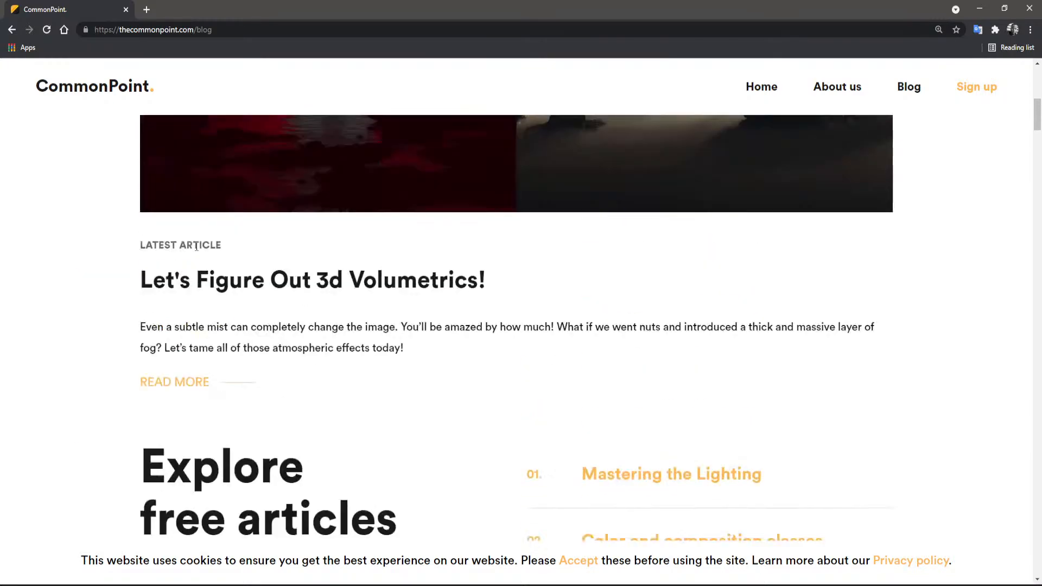
{"action": "left_click", "coordinate": [175, 376]}
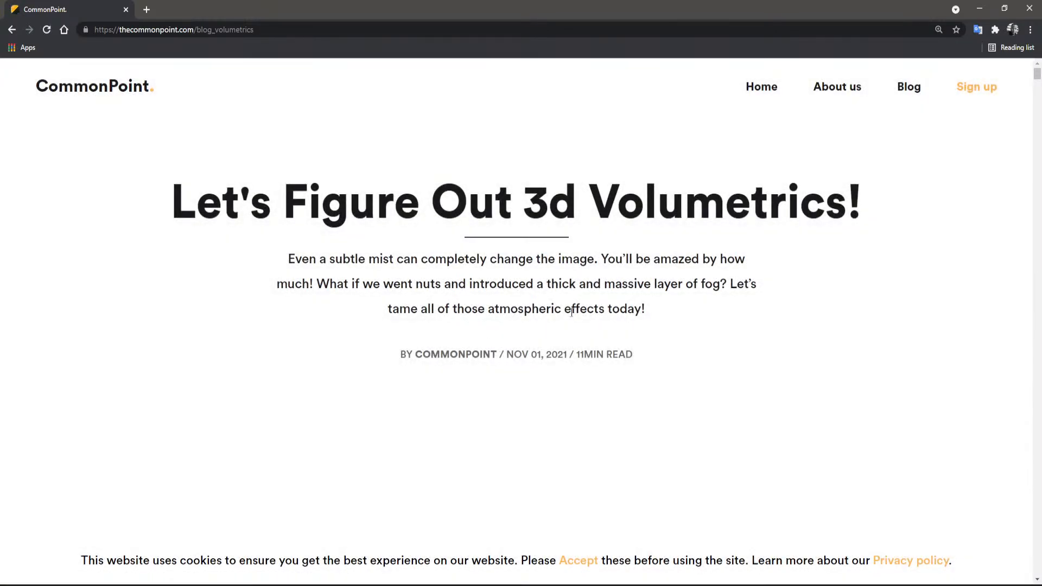
- Skim the article's contents and introduction, and try the interactive fog distance comparison of the tower render
{"action": "scroll", "coordinate": [597, 350], "scroll_direction": "down", "scroll_amount": 3}
{"action": "scroll", "coordinate": [484, 400], "scroll_direction": "down", "scroll_amount": 20}
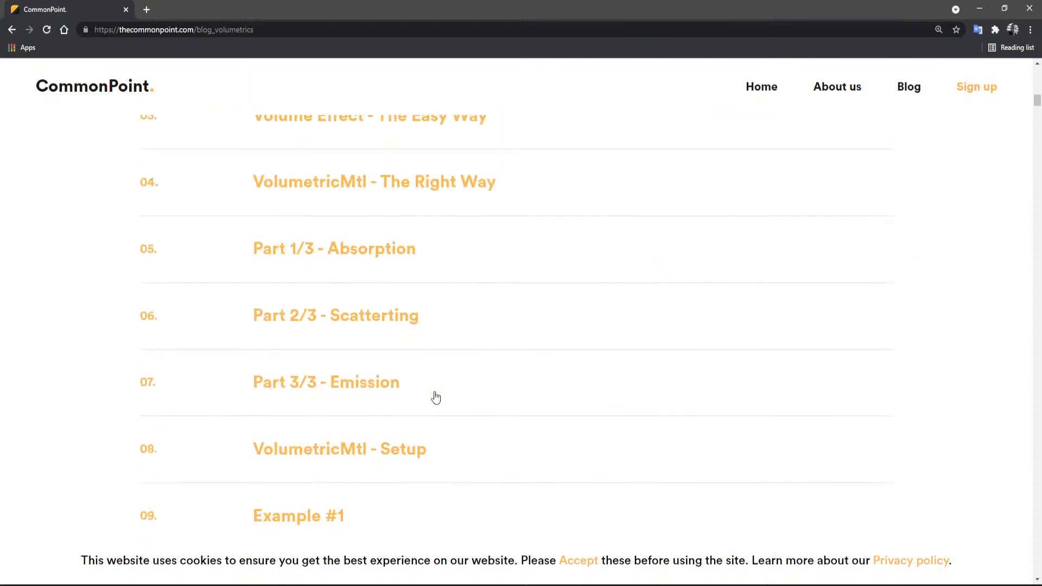
{"action": "scroll", "coordinate": [393, 378], "scroll_direction": "down", "scroll_amount": 10}
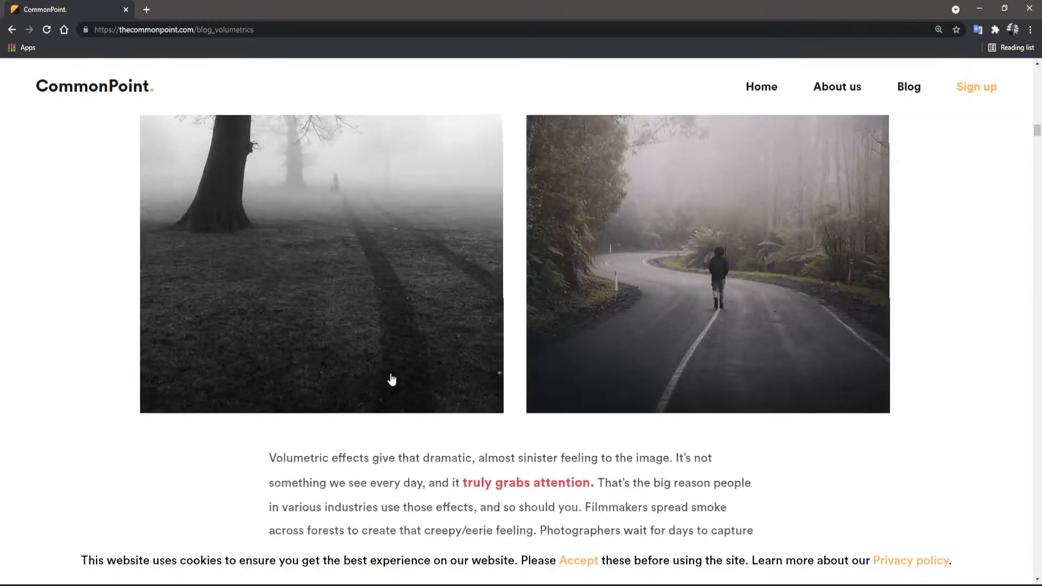
{"action": "scroll", "coordinate": [392, 379], "scroll_direction": "down", "scroll_amount": 5}
{"action": "scroll", "coordinate": [391, 378], "scroll_direction": "down", "scroll_amount": 5}
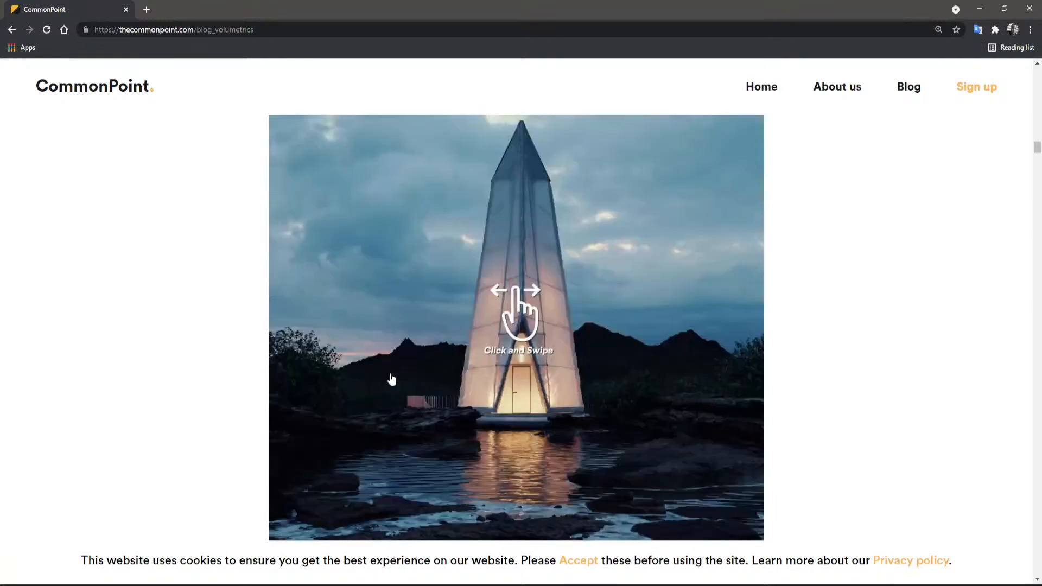
{"action": "scroll", "coordinate": [390, 374], "scroll_direction": "down", "scroll_amount": 3}
{"action": "scroll", "coordinate": [389, 372], "scroll_direction": "up", "scroll_amount": 1}
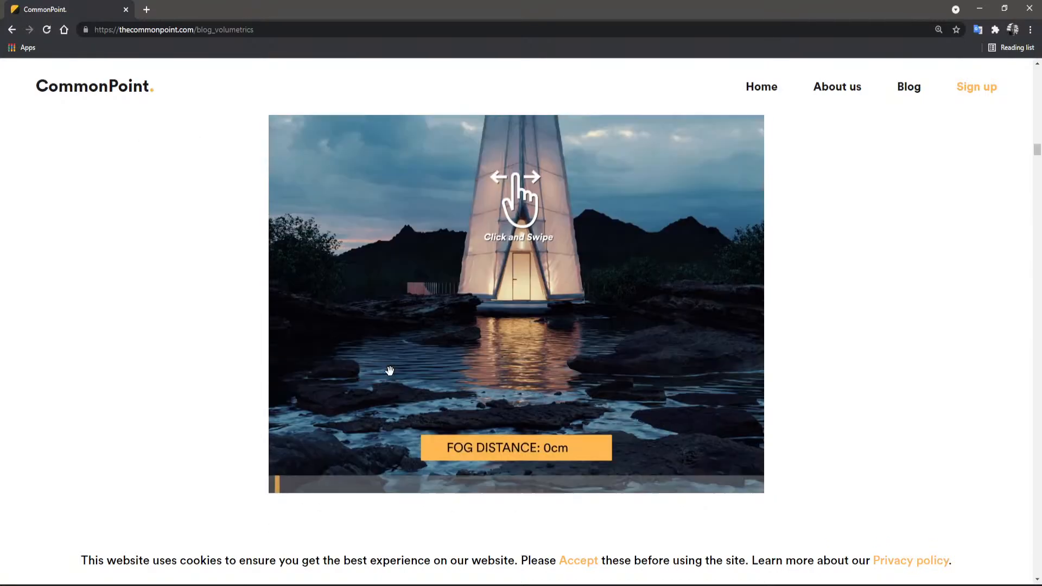
{"action": "mouse_move", "coordinate": [414, 279]}
{"action": "left_mouse_down"}
{"action": "mouse_move", "coordinate": [747, 258]}
{"action": "mouse_move", "coordinate": [783, 267]}
{"action": "mouse_move", "coordinate": [466, 339]}
{"action": "mouse_move", "coordinate": [341, 333]}
{"action": "left_mouse_up"}
{"action": "scroll", "coordinate": [758, 269], "scroll_direction": "up", "scroll_amount": 2}
{"action": "left_click_drag", "start_coordinate": [507, 333], "coordinate": [640, 332]}
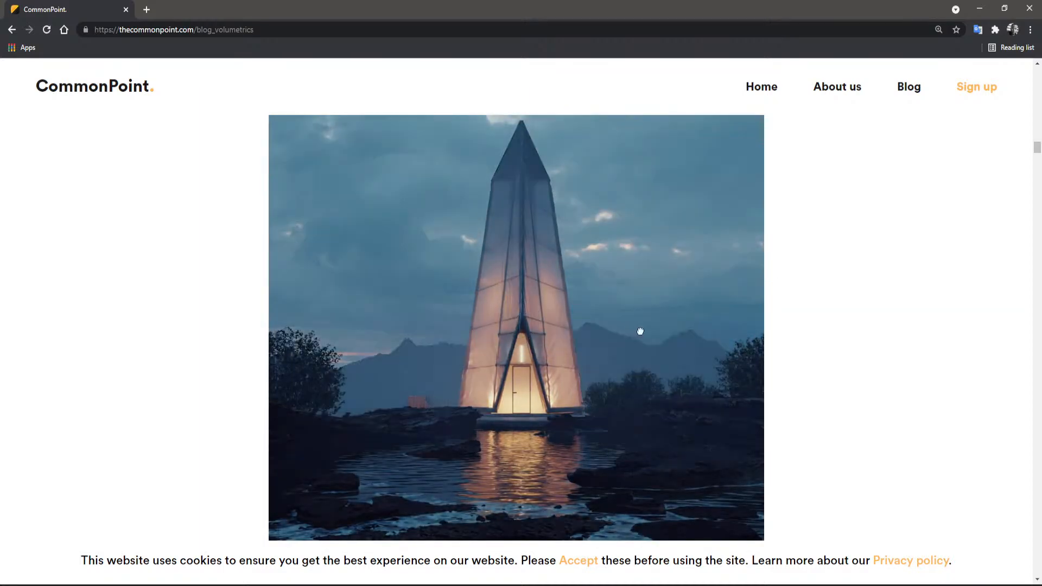
- Examine the scene diagram and Corona Sun and Sky settings under "Volume Effect - The Easy Way", and try the volume effect comparison
{"action": "scroll", "coordinate": [481, 308], "scroll_direction": "down", "scroll_amount": 20}
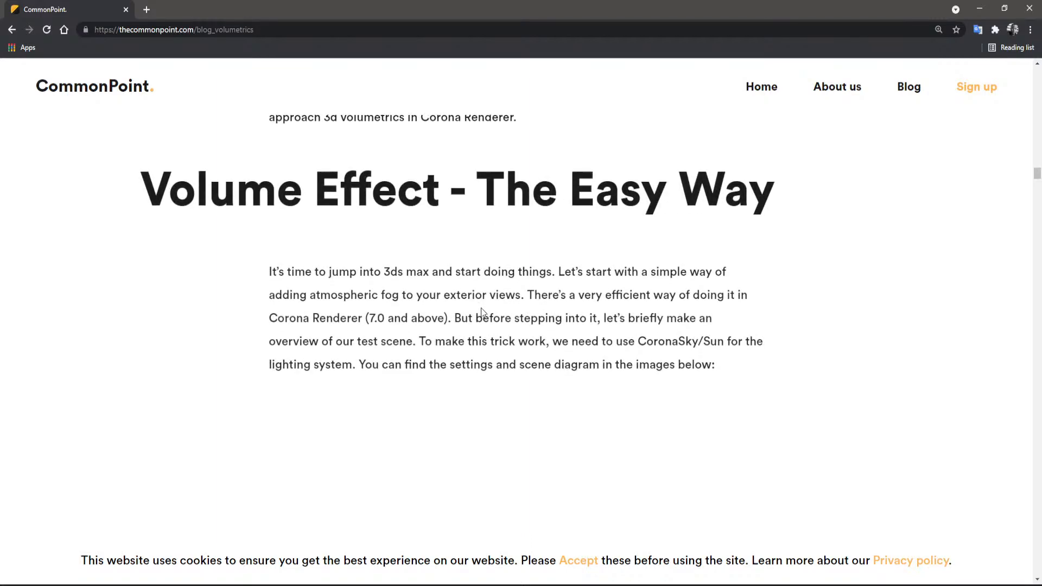
{"action": "scroll", "coordinate": [481, 308], "scroll_direction": "down", "scroll_amount": 7}
{"action": "scroll", "coordinate": [480, 312], "scroll_direction": "up", "scroll_amount": 5}
{"action": "scroll", "coordinate": [481, 313], "scroll_direction": "down", "scroll_amount": 2}
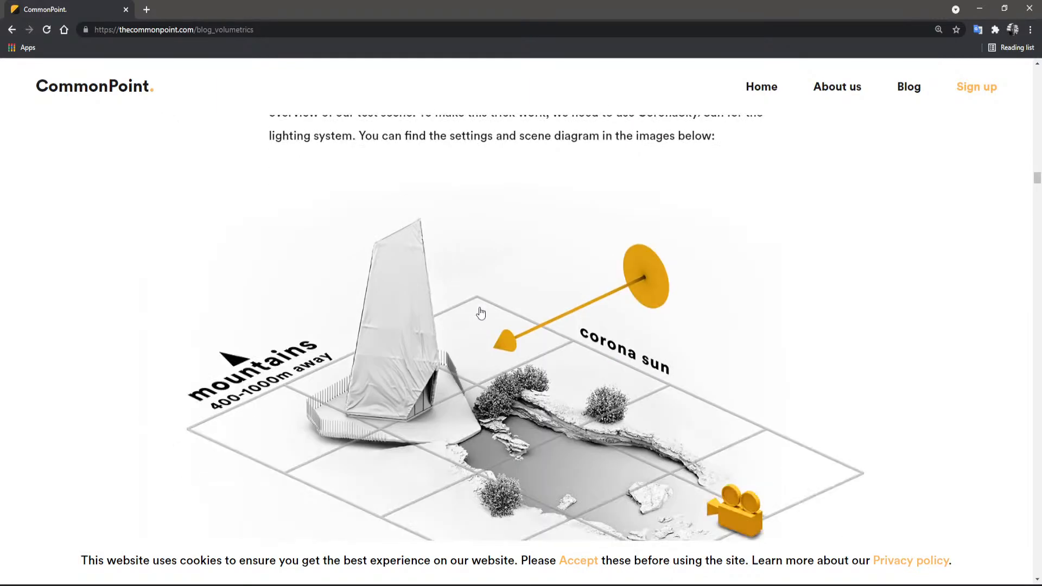
{"action": "scroll", "coordinate": [481, 313], "scroll_direction": "down", "scroll_amount": 1}
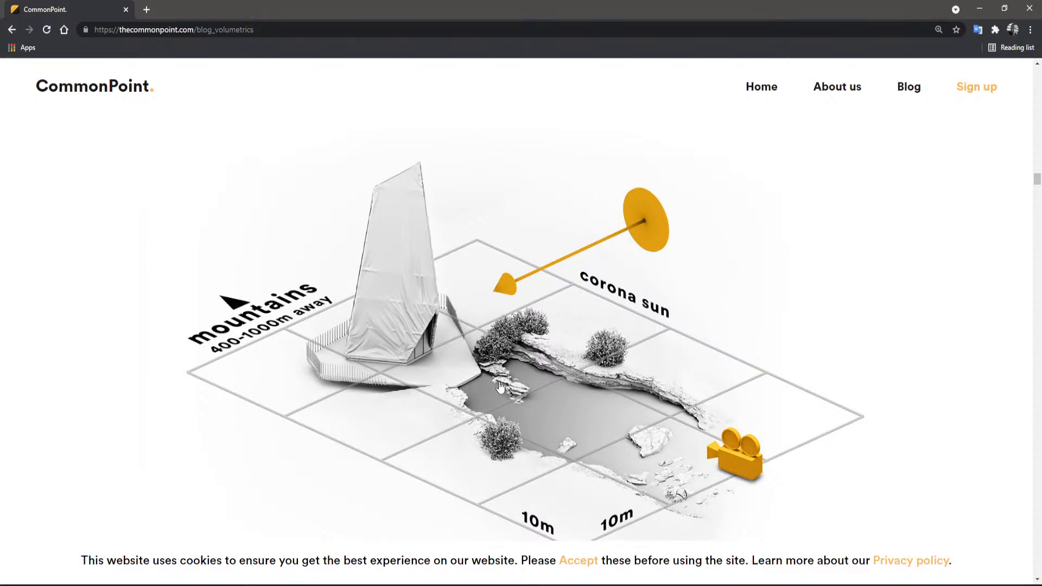
{"action": "scroll", "coordinate": [498, 386], "scroll_direction": "down", "scroll_amount": 10}
{"action": "scroll", "coordinate": [495, 386], "scroll_direction": "up", "scroll_amount": 5}
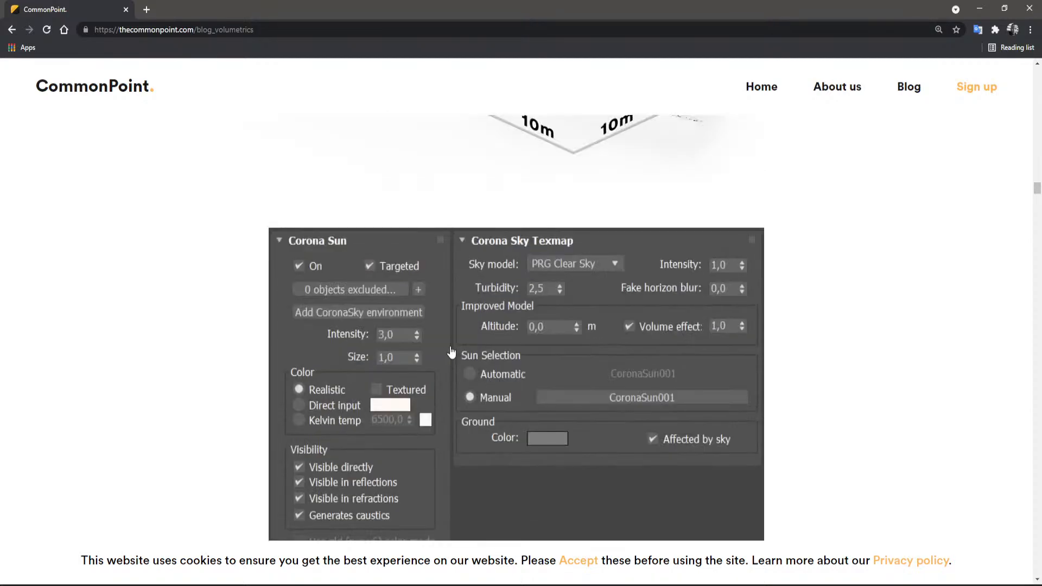
{"action": "scroll", "coordinate": [452, 352], "scroll_direction": "down", "scroll_amount": 12}
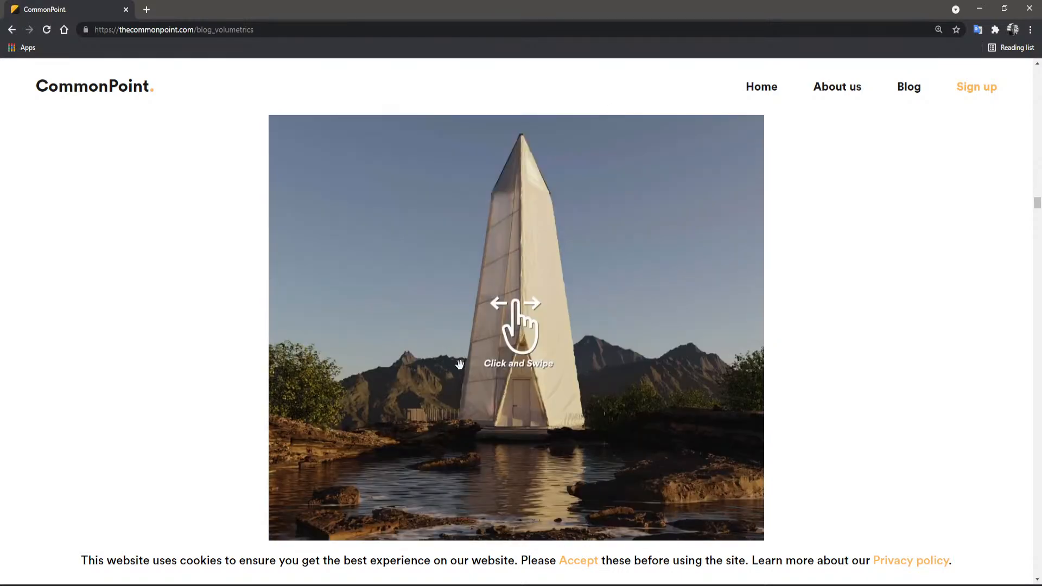
{"action": "left_click_drag", "start_coordinate": [543, 374], "coordinate": [512, 367]}
{"action": "scroll", "coordinate": [512, 367], "scroll_direction": "down", "scroll_amount": 10}
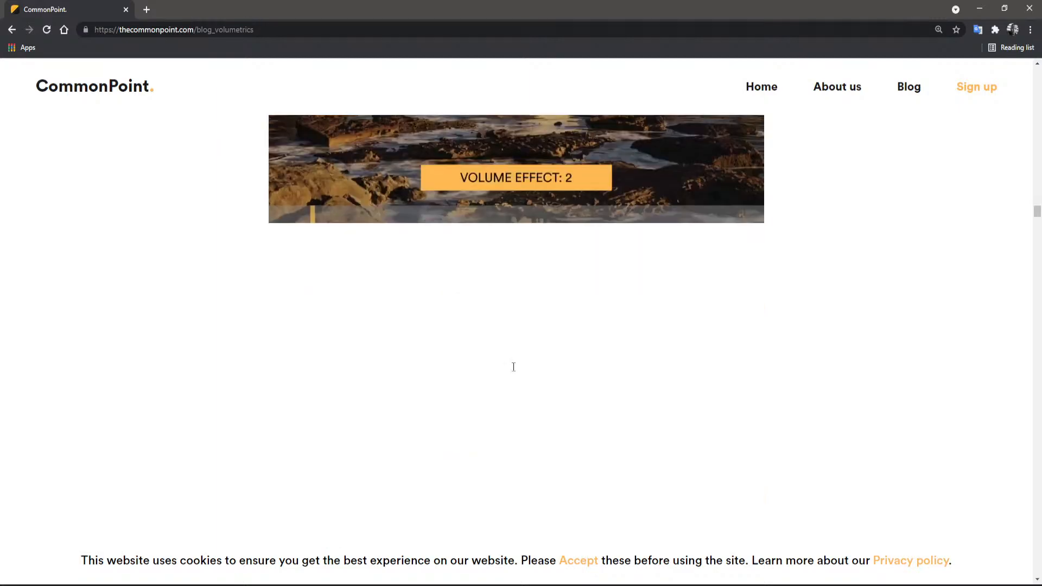
- Skim the article's volumetric material sections on absorption, scattering and emission, then close the browser to return to 3ds Max
{"action": "scroll", "coordinate": [513, 367], "scroll_direction": "down", "scroll_amount": 15}
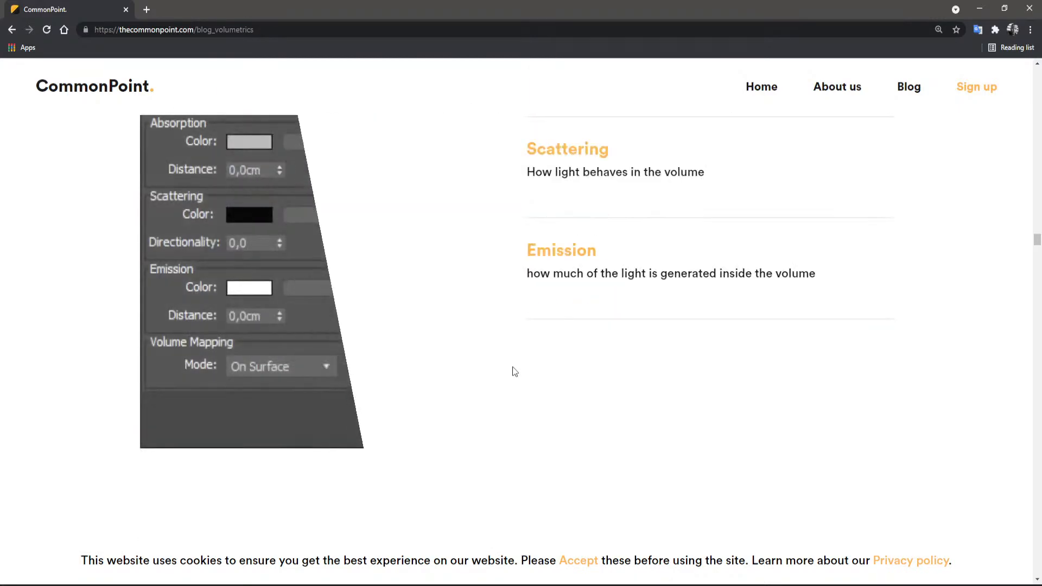
{"action": "scroll", "coordinate": [515, 369], "scroll_direction": "down", "scroll_amount": 15}
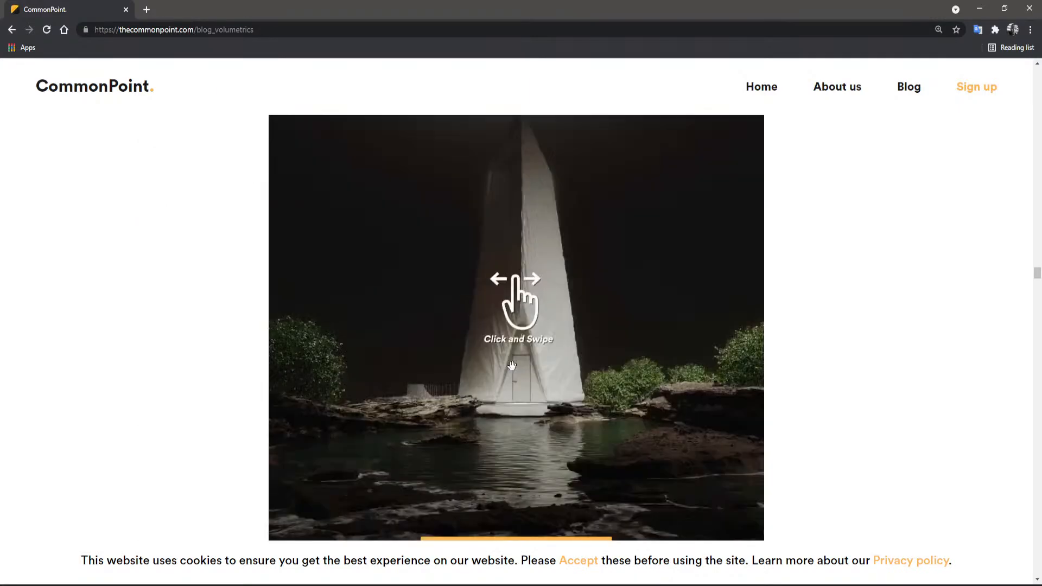
{"action": "scroll", "coordinate": [512, 366], "scroll_direction": "down", "scroll_amount": 8}
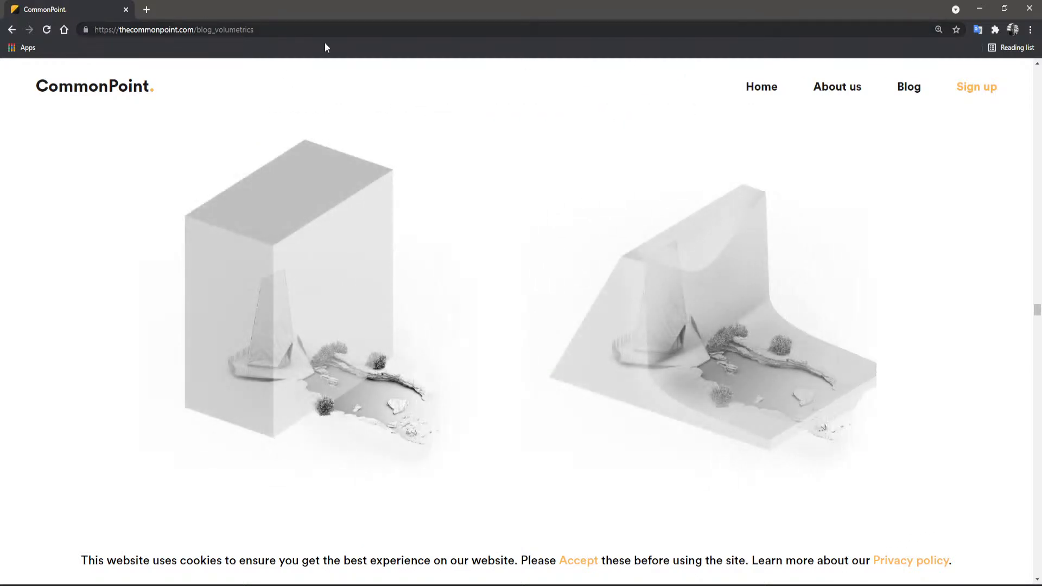
{"action": "left_click", "coordinate": [1029, 8]}
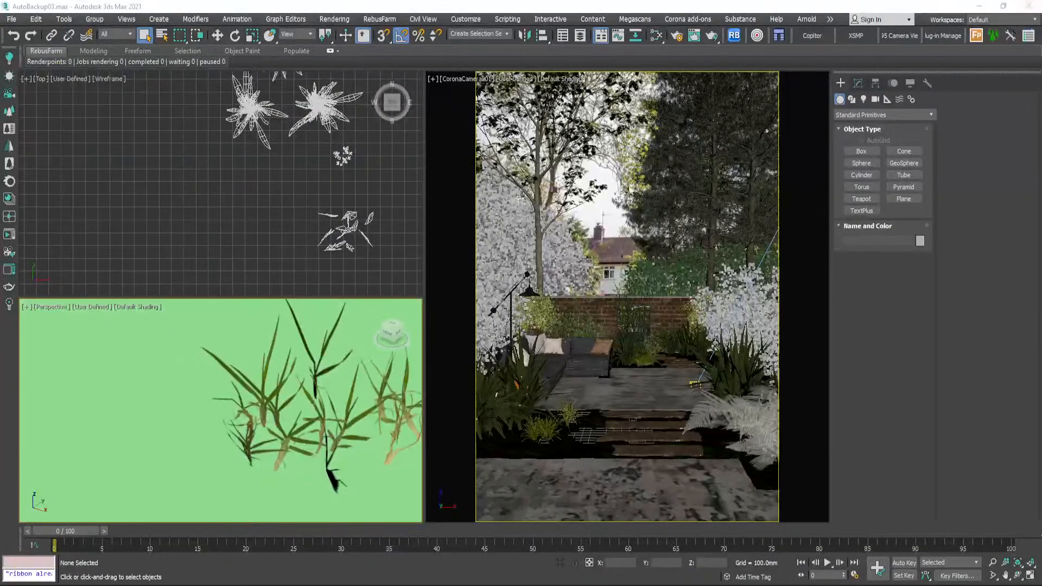
- Create a Forest Pro object in Generate mode, using the soil surface beside the patio steps as the scattering area
{"action": "left_click", "coordinate": [256, 203]}
{"action": "scroll", "coordinate": [271, 196], "scroll_direction": "down", "scroll_amount": 3}
{"action": "scroll", "coordinate": [298, 220], "scroll_direction": "up", "scroll_amount": 3}
{"action": "middle_click_drag", "start_coordinate": [312, 242], "coordinate": [334, 197]}
{"action": "scroll", "coordinate": [302, 196], "scroll_direction": "up", "scroll_amount": 3}
{"action": "scroll", "coordinate": [294, 171], "scroll_direction": "down", "scroll_amount": 3}
{"action": "scroll", "coordinate": [333, 197], "scroll_direction": "down", "scroll_amount": 9}
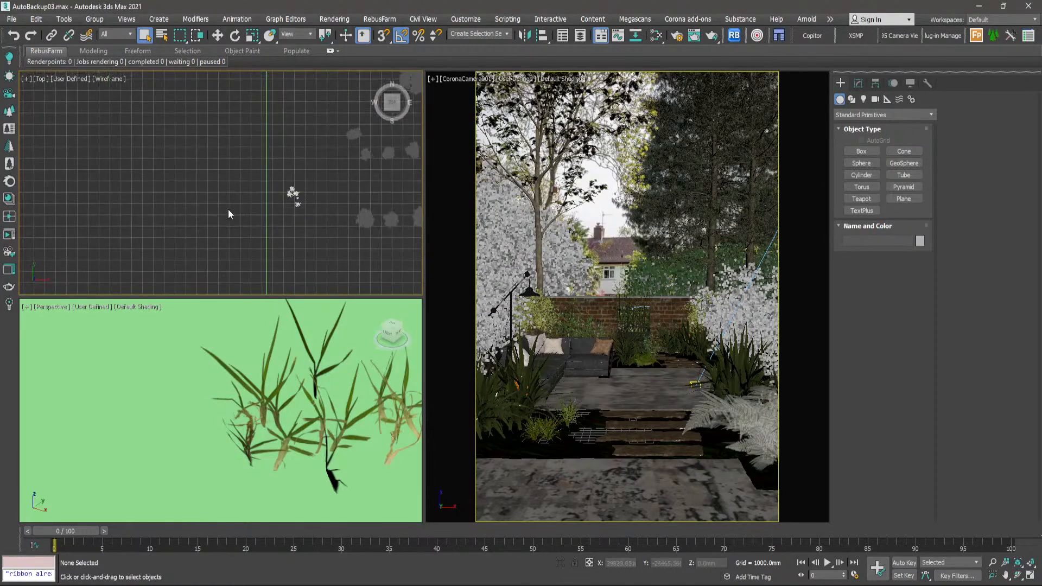
{"action": "scroll", "coordinate": [236, 203], "scroll_direction": "down", "scroll_amount": 7}
{"action": "middle_click_drag", "start_coordinate": [222, 180], "coordinate": [325, 216]}
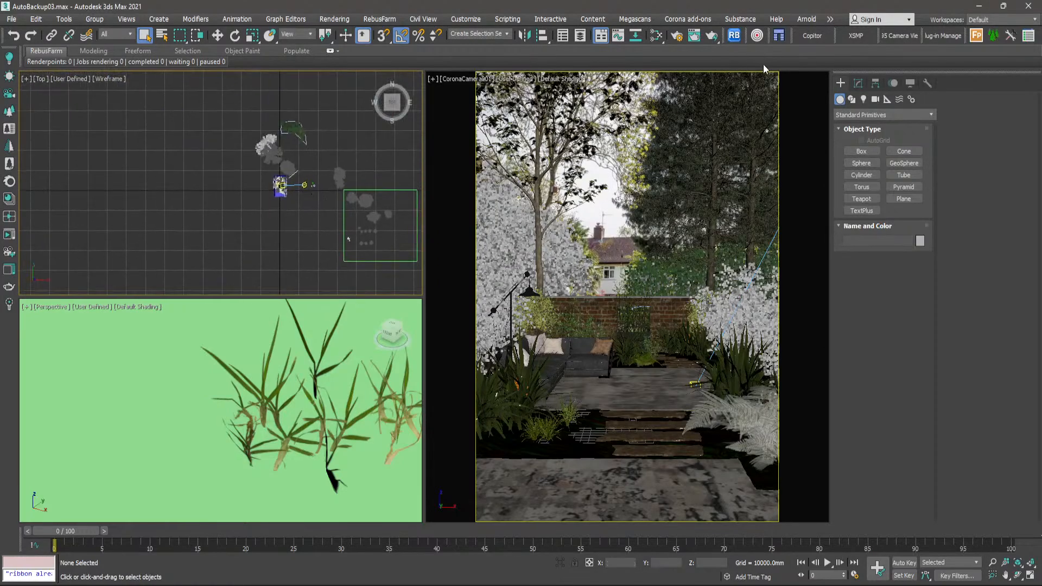
{"action": "left_click", "coordinate": [977, 35]}
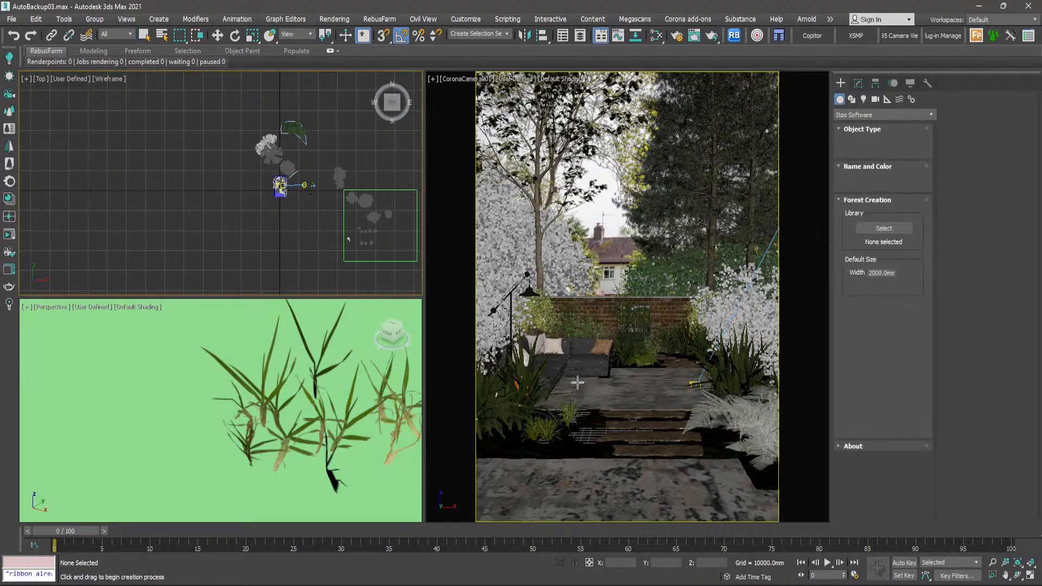
{"action": "left_click", "coordinate": [568, 446]}
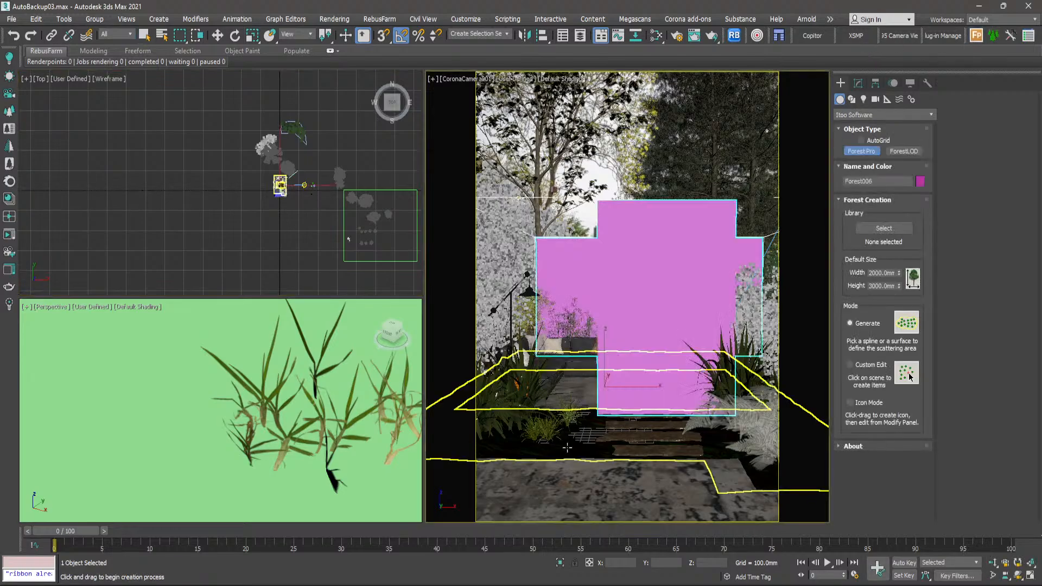
- Select the new forest object, the soil surface and the grass clump models, and isolate them in the viewports
{"action": "left_click", "coordinate": [144, 37]}
{"action": "left_click", "coordinate": [571, 448], "text": "ctrl"}
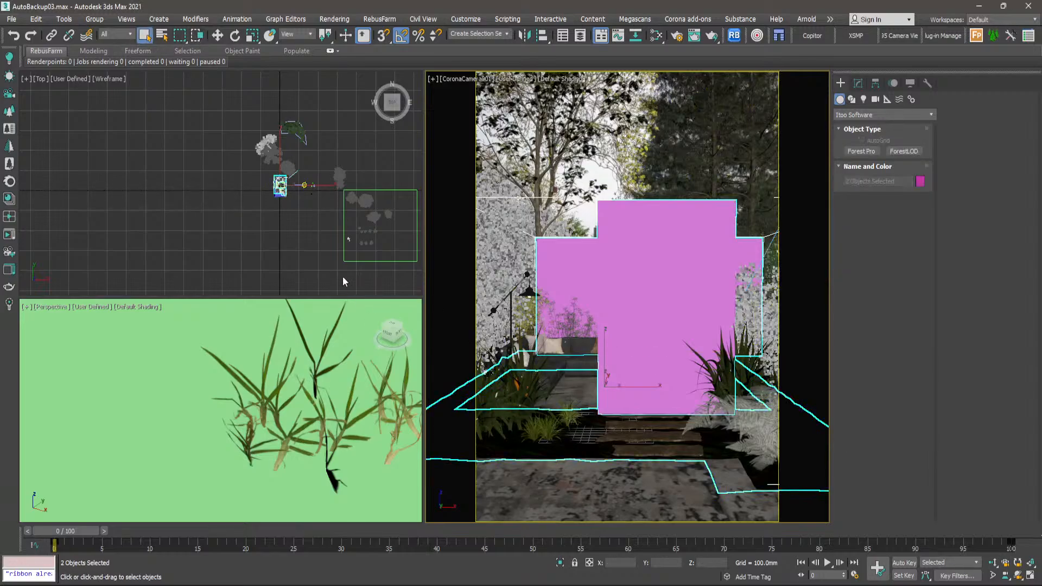
{"action": "scroll", "coordinate": [311, 229], "scroll_direction": "up", "scroll_amount": 5}
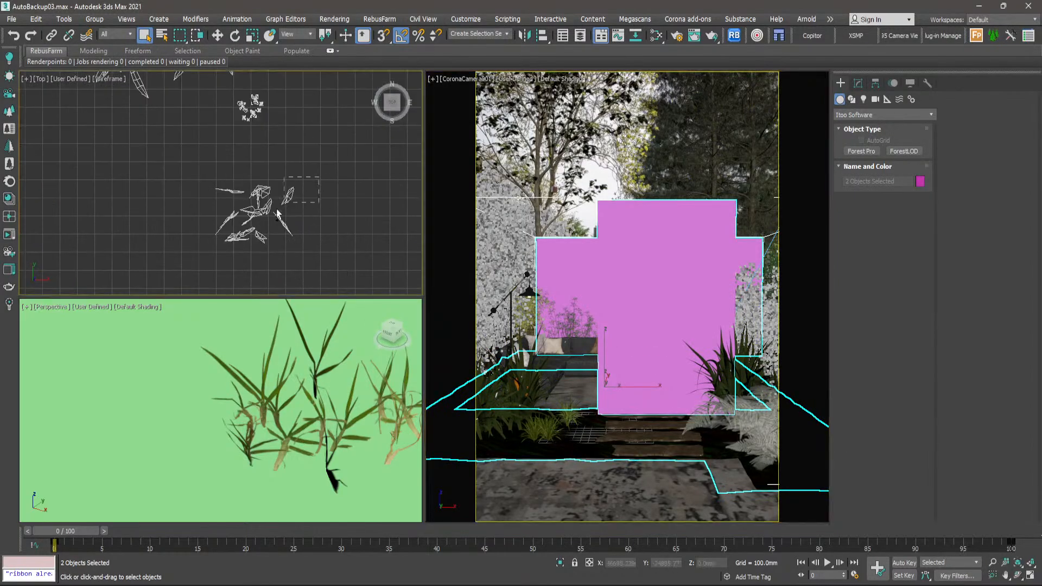
{"action": "left_click_drag", "start_coordinate": [277, 214], "coordinate": [215, 250], "text": "ctrl"}
{"action": "right_click", "coordinate": [229, 209]}
{"action": "left_click", "coordinate": [254, 118]}
{"action": "left_click", "coordinate": [277, 130]}
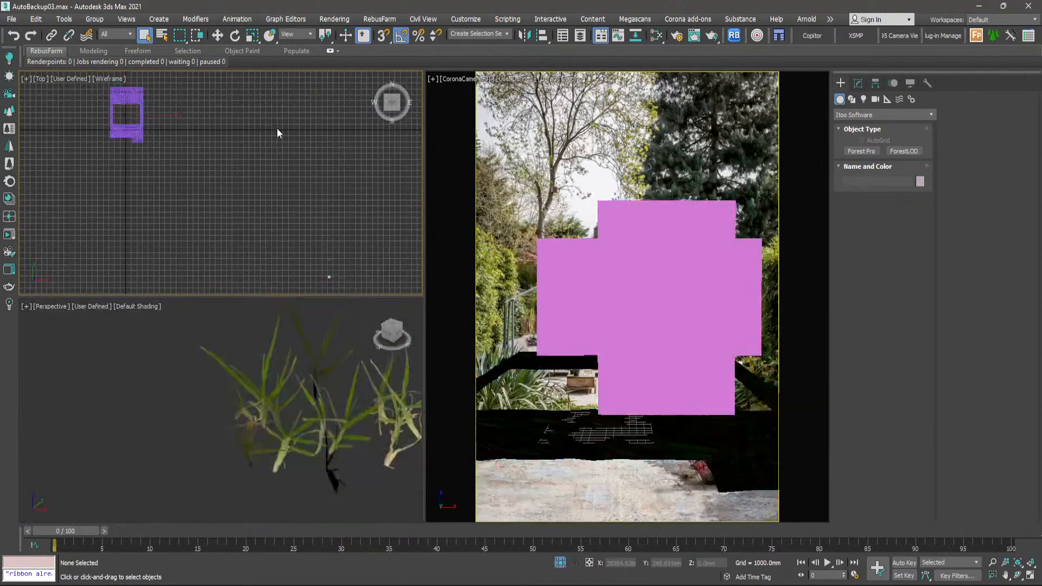
- Select the new forest object and delete its default geometry item
{"action": "left_click", "coordinate": [652, 272]}
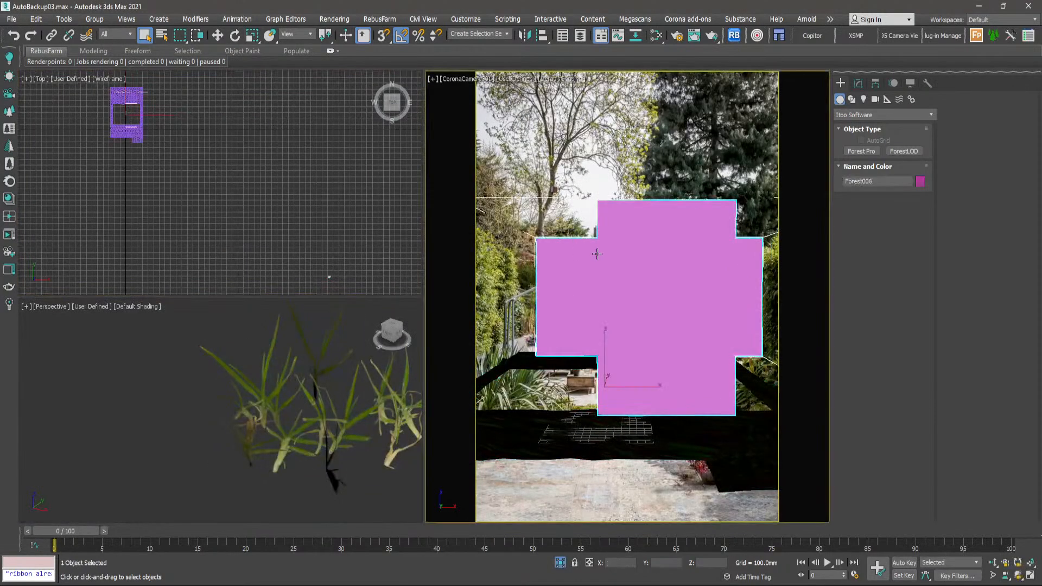
{"action": "left_click", "coordinate": [858, 84]}
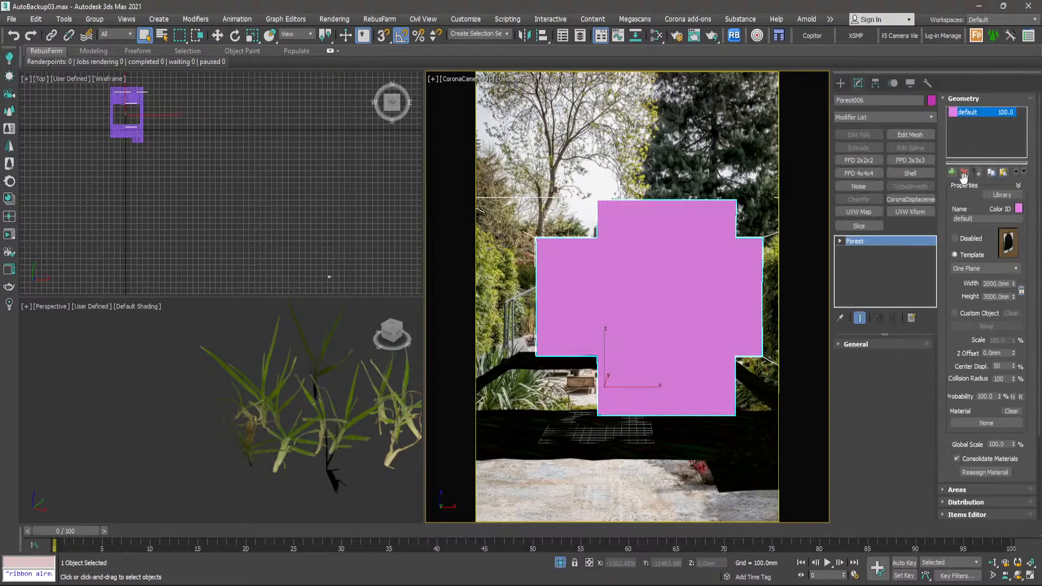
{"action": "left_click", "coordinate": [964, 172]}
{"action": "scroll", "coordinate": [949, 298], "scroll_direction": "down", "scroll_amount": 5}
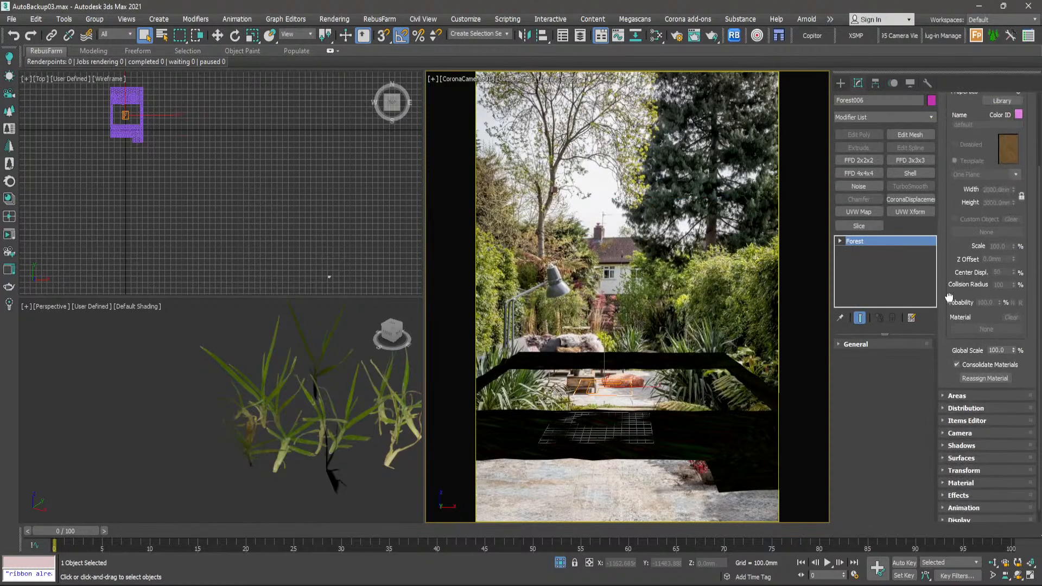
{"action": "scroll", "coordinate": [950, 298], "scroll_direction": "up", "scroll_amount": 3}
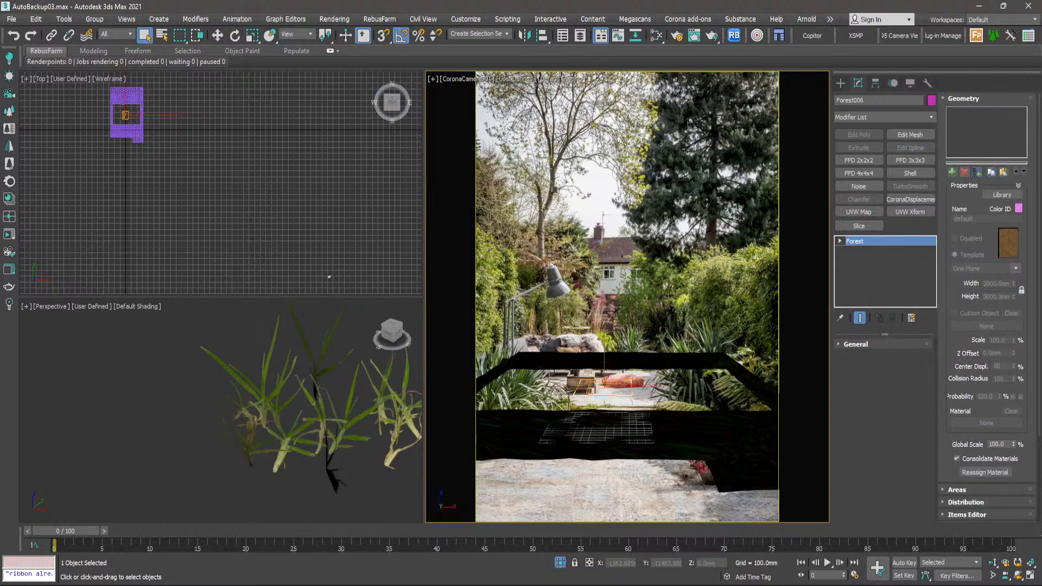
- Add Object002 through Object016 together as custom geometry items of the forest object
{"action": "left_click_drag", "start_coordinate": [1041, 70], "coordinate": [571, 41]}
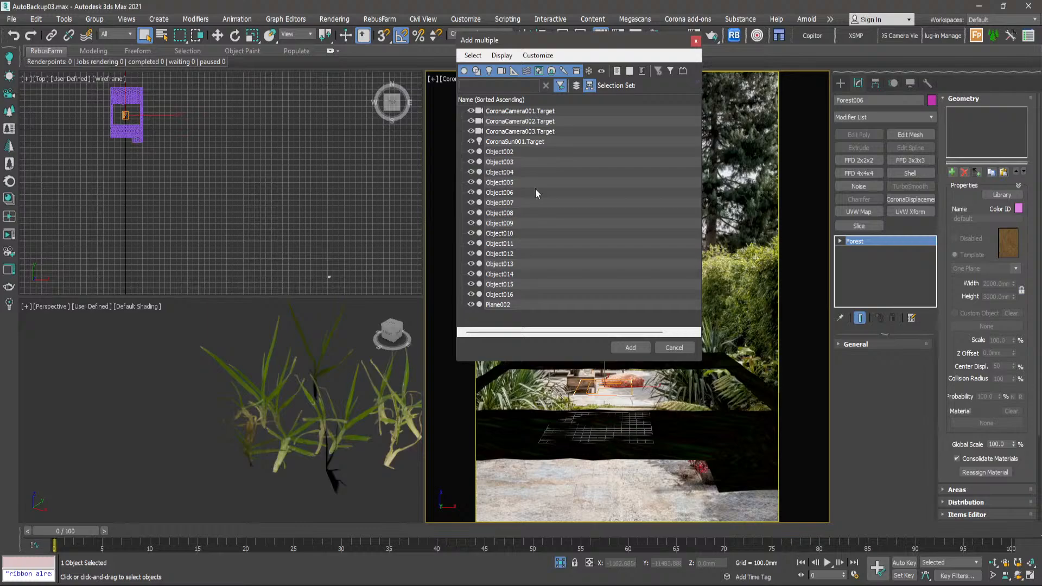
{"action": "left_click", "coordinate": [503, 154]}
{"action": "left_click", "coordinate": [509, 296], "text": "shift"}
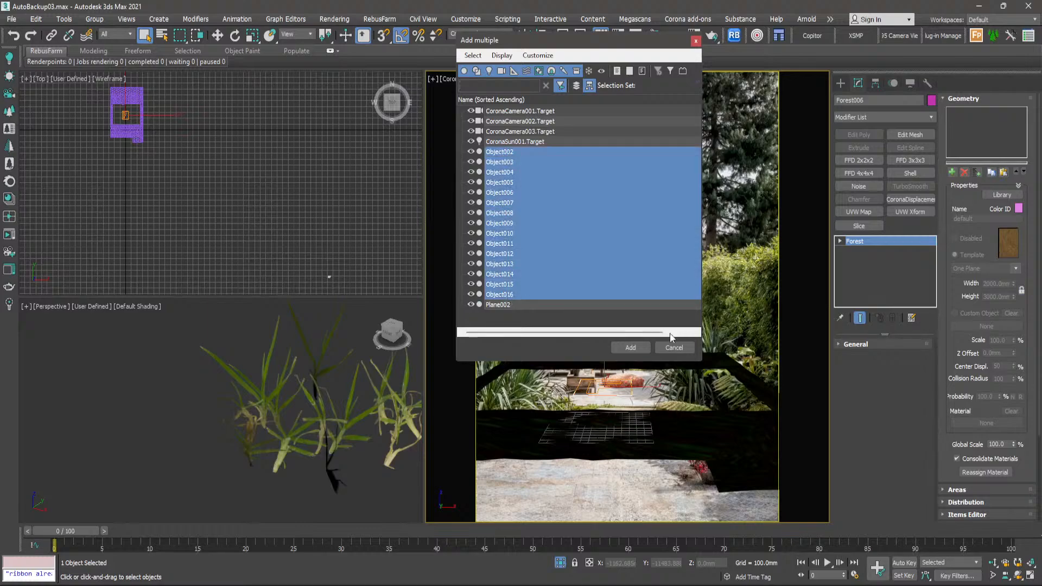
{"action": "left_click", "coordinate": [631, 347]}
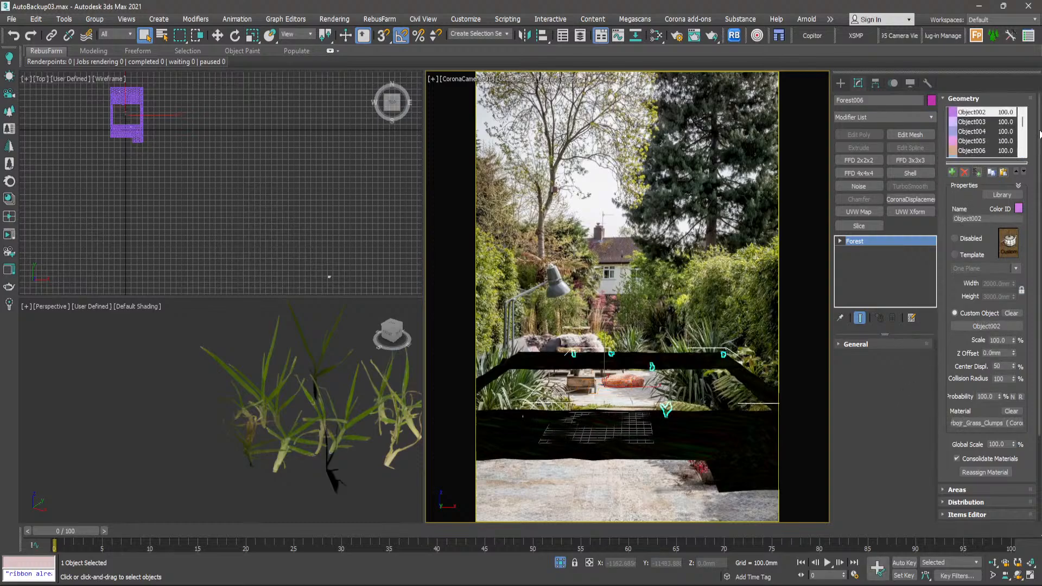
- Set the viewport display of the new grass forest object to Points-Cloud
{"action": "left_click_drag", "start_coordinate": [1038, 133], "coordinate": [1036, 259]}
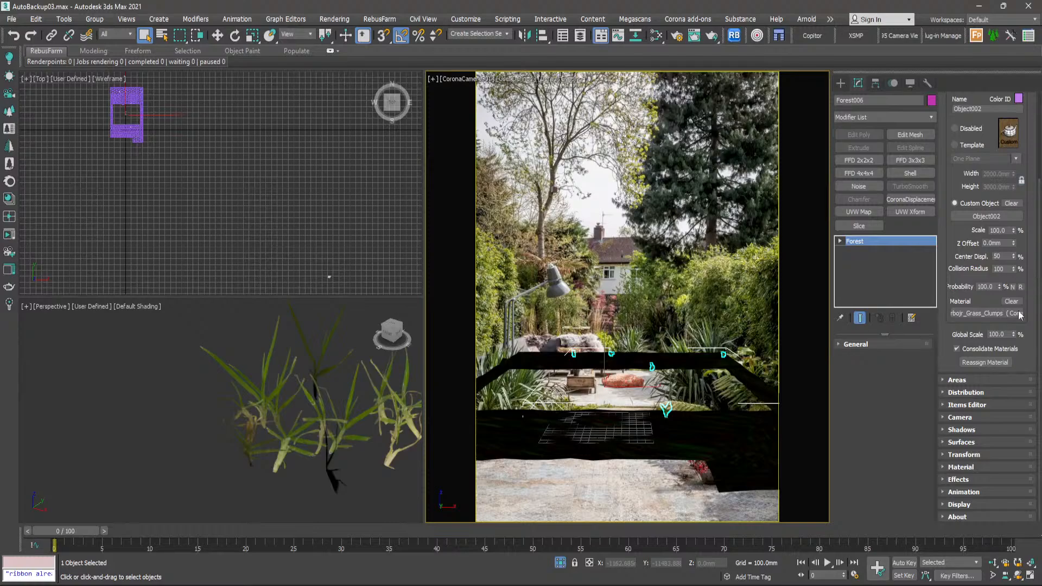
{"action": "left_click", "coordinate": [958, 379]}
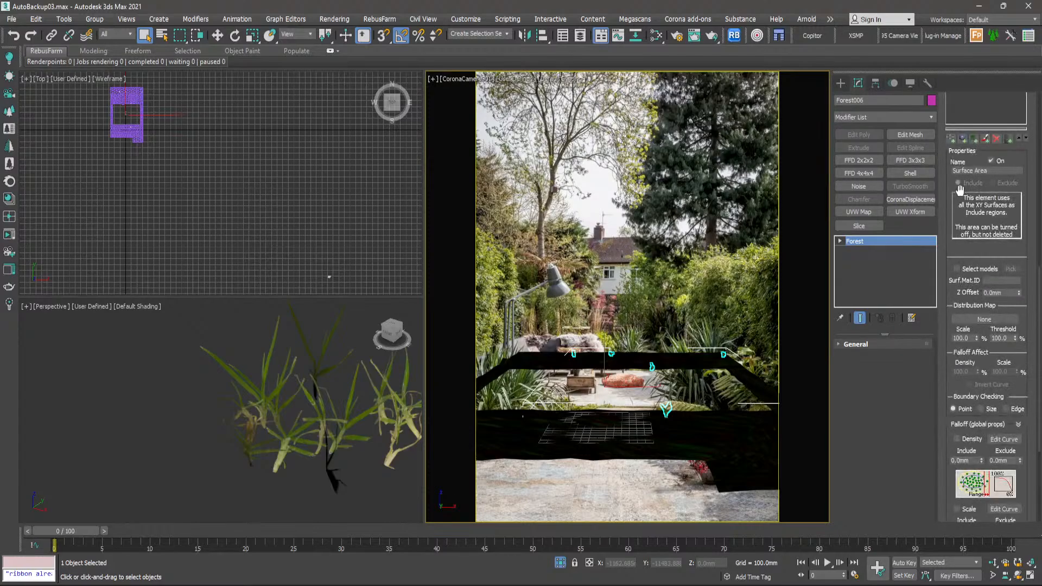
{"action": "left_click_drag", "start_coordinate": [951, 189], "coordinate": [960, 308]}
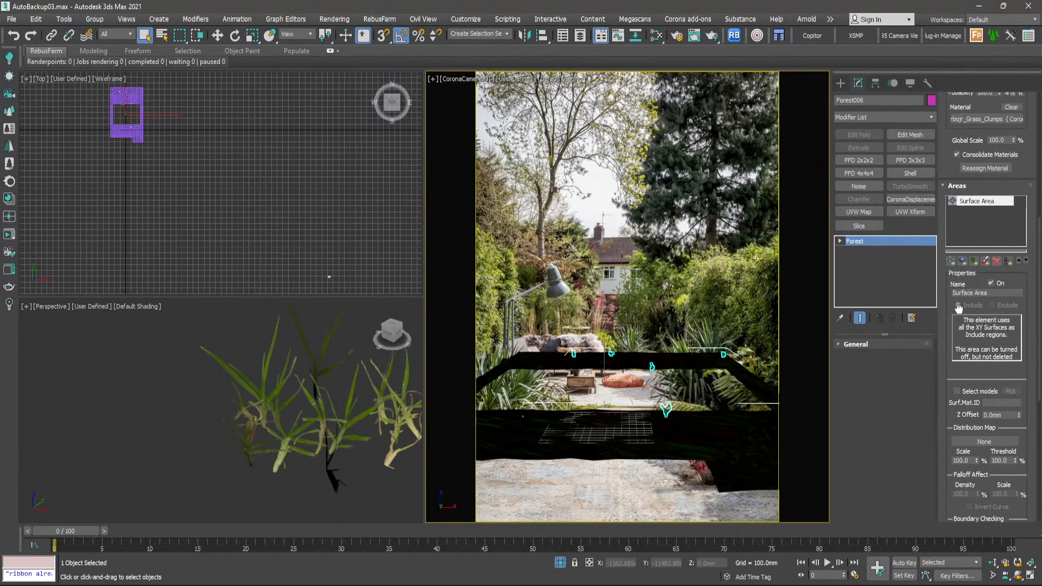
{"action": "middle_click", "coordinate": [284, 382]}
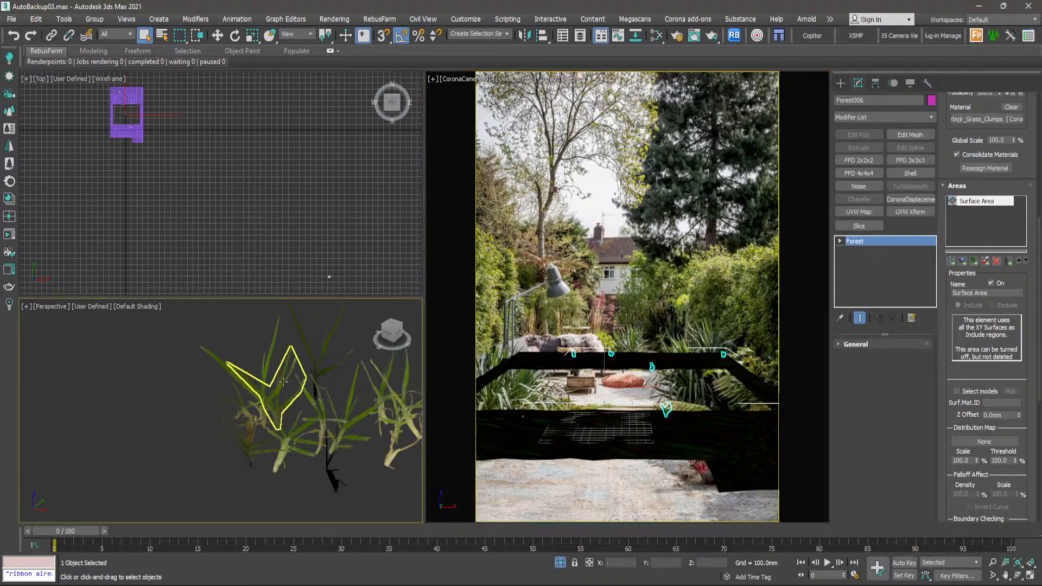
{"action": "scroll", "coordinate": [284, 382], "scroll_direction": "down", "scroll_amount": 5}
{"action": "scroll", "coordinate": [258, 400], "scroll_direction": "up", "scroll_amount": 10}
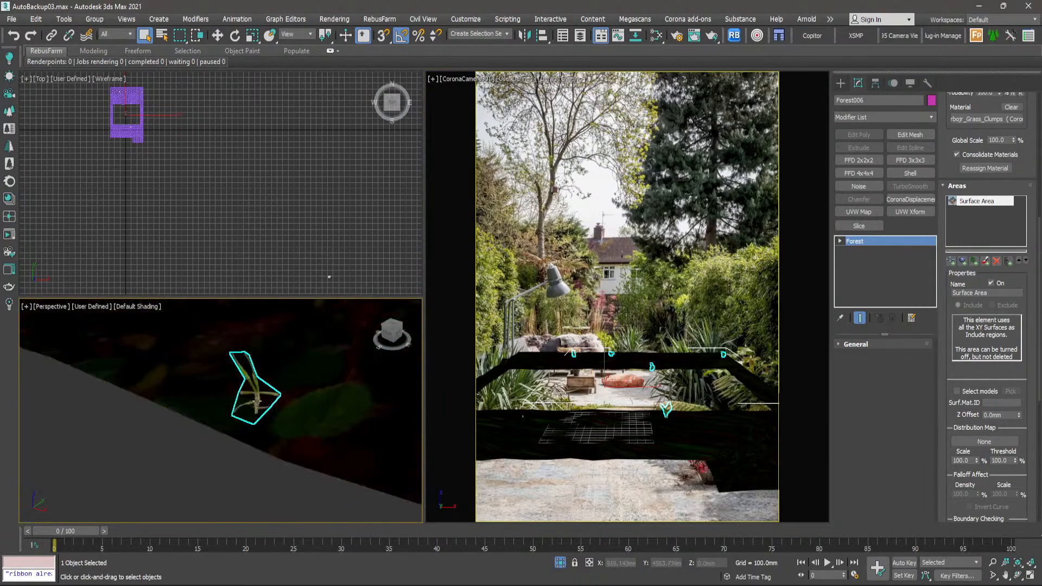
{"action": "scroll", "coordinate": [257, 400], "scroll_direction": "up", "scroll_amount": 2}
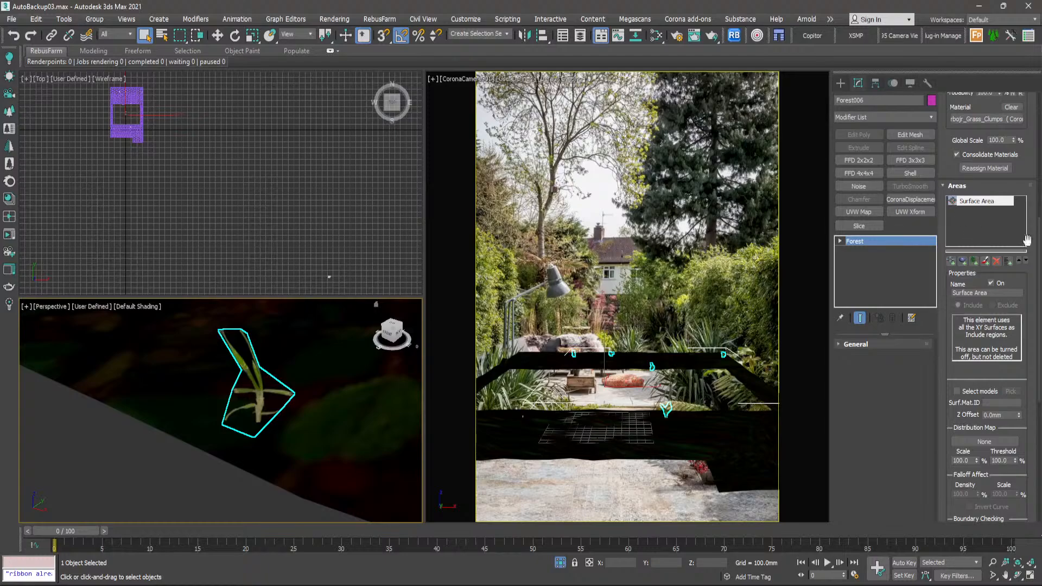
{"action": "left_click_drag", "start_coordinate": [1041, 237], "coordinate": [1041, 413]}
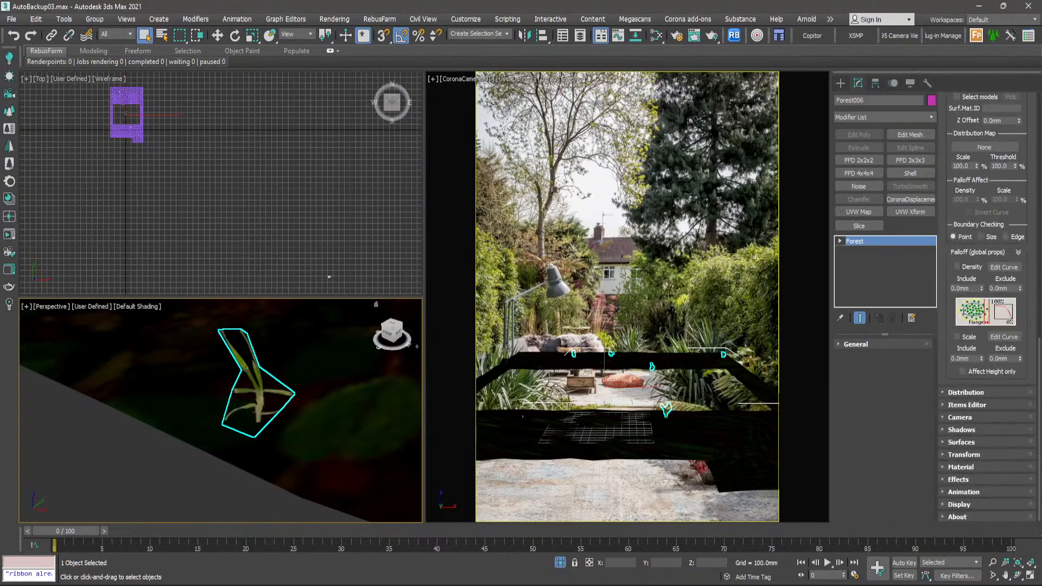
{"action": "left_click", "coordinate": [960, 505]}
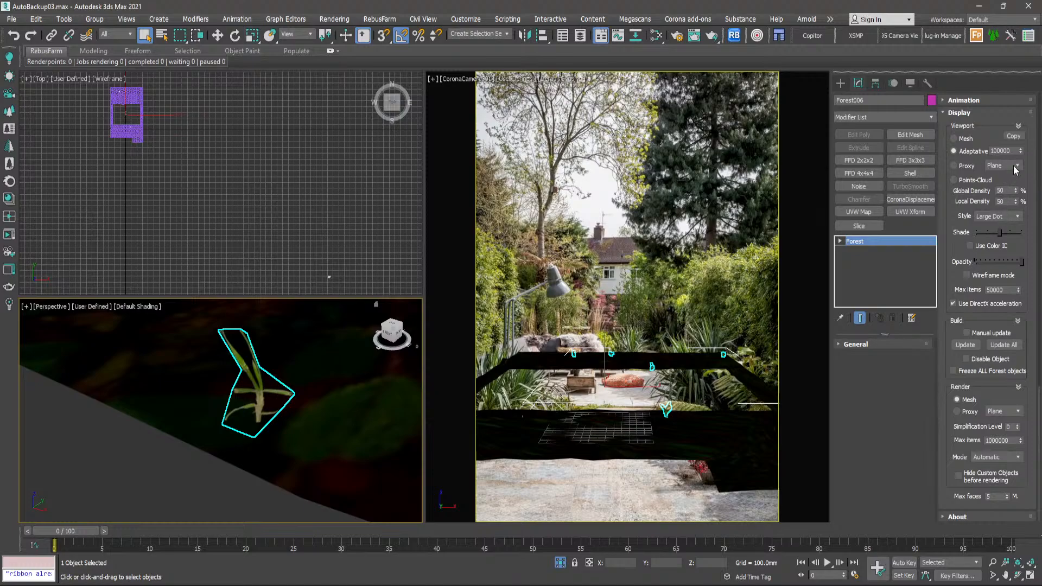
{"action": "left_click", "coordinate": [954, 179]}
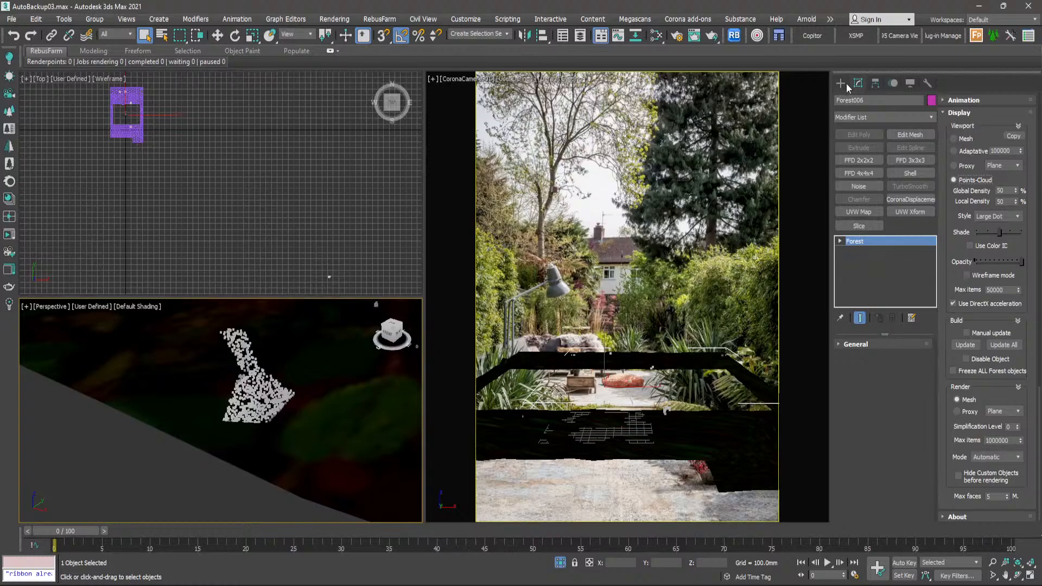
- Set the X density units of the grass forest's distribution map to 2500 mm
{"action": "left_click_drag", "start_coordinate": [1039, 401], "coordinate": [1014, 98]}
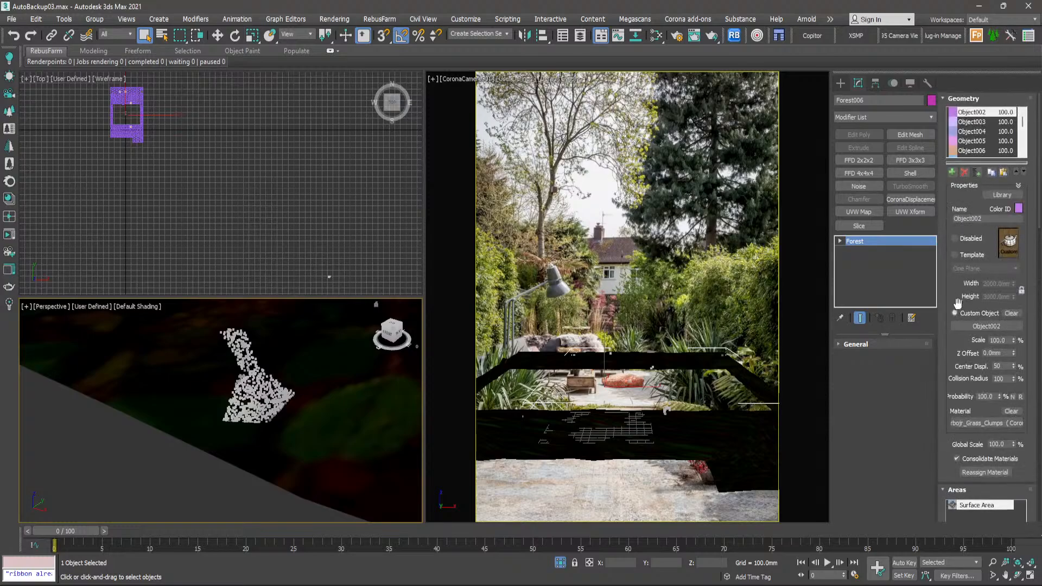
{"action": "scroll", "coordinate": [955, 298], "scroll_direction": "down", "scroll_amount": 10}
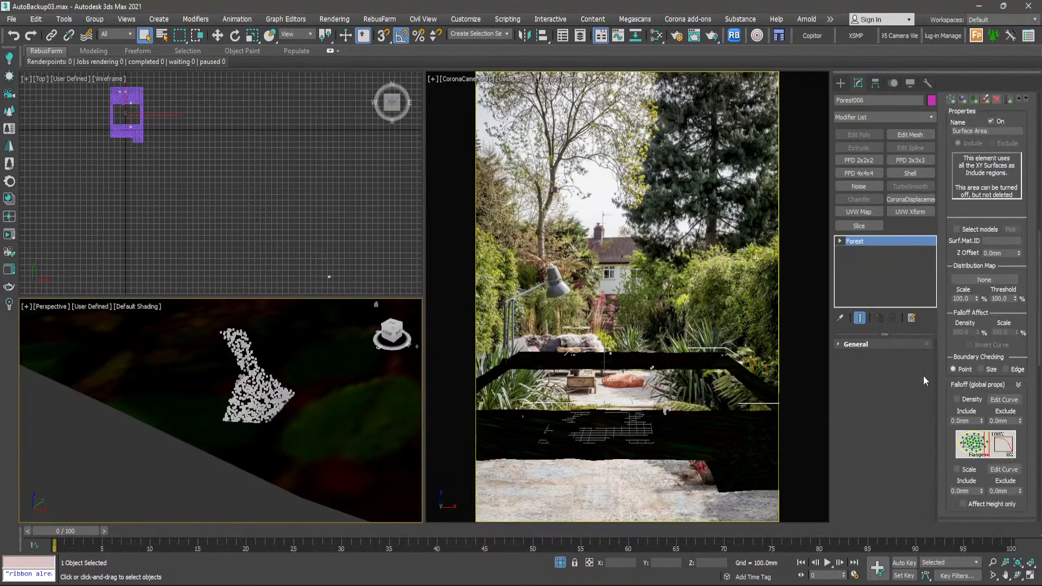
{"action": "scroll", "coordinate": [938, 407], "scroll_direction": "down", "scroll_amount": 5}
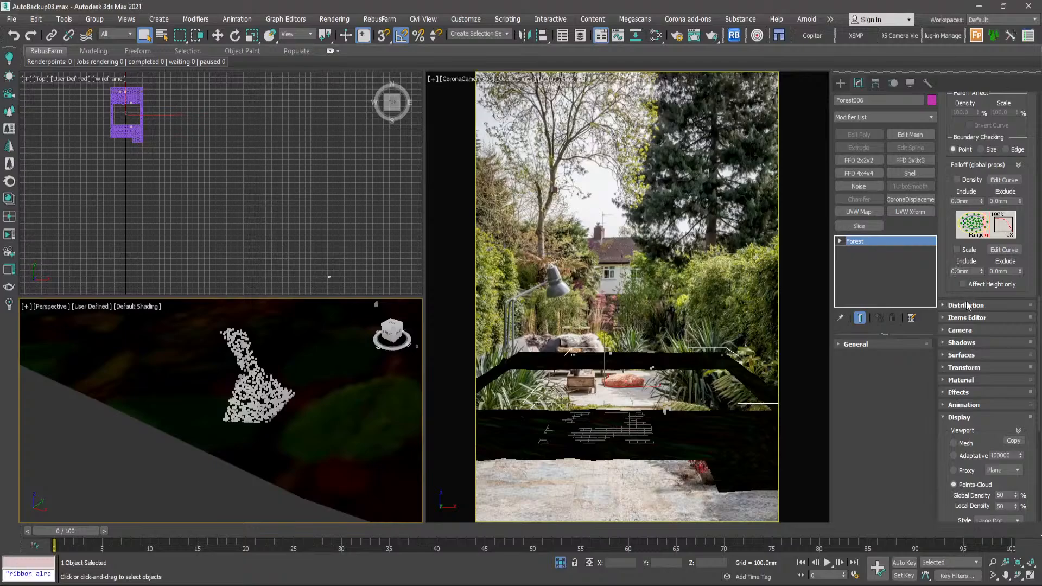
{"action": "left_click", "coordinate": [967, 305]}
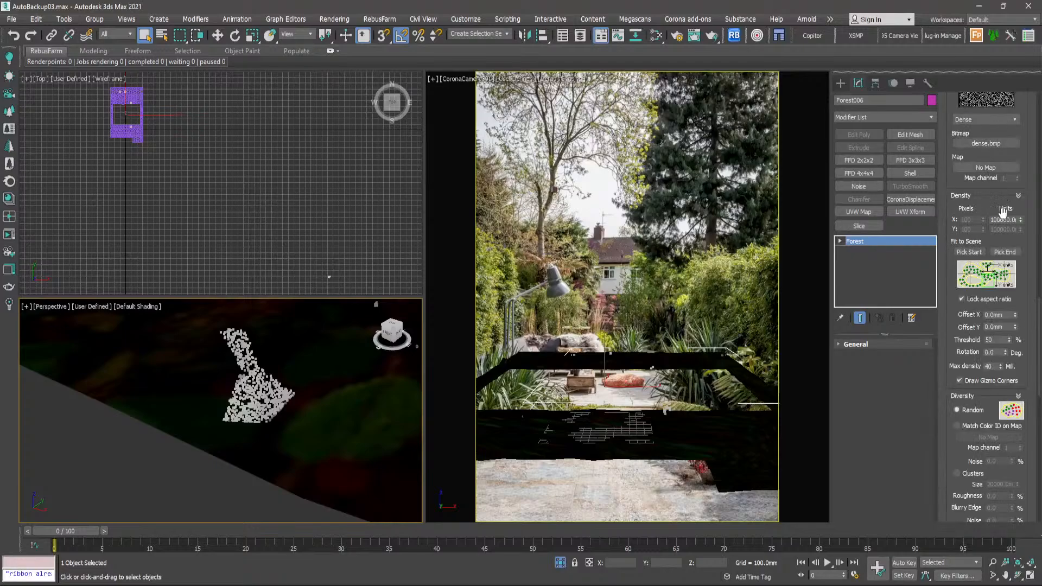
{"action": "left_click", "coordinate": [1006, 219]}
{"action": "type", "text": "2500"}
{"action": "key", "text": "Return"}
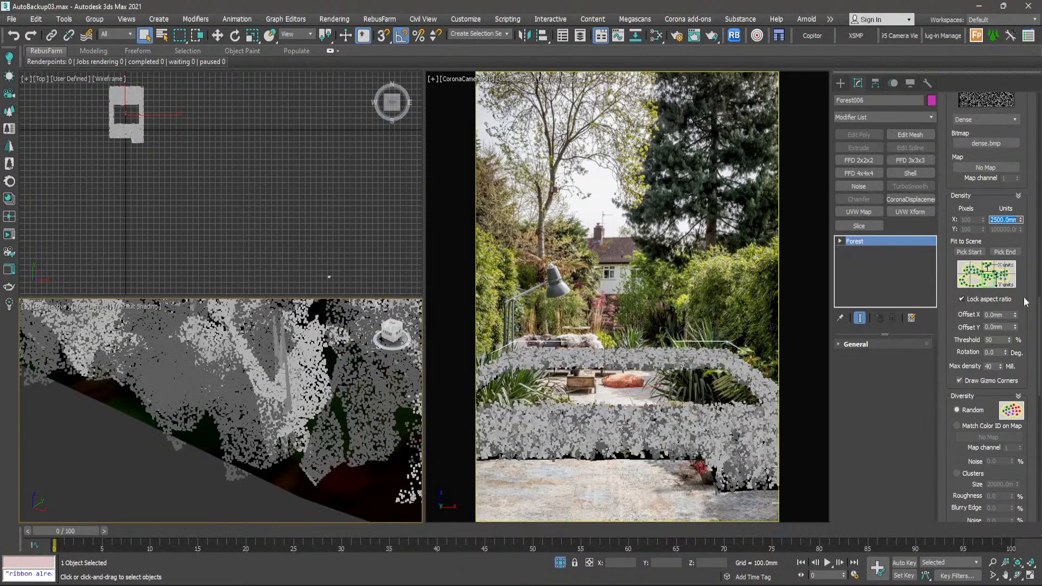
- Enable random rotation, translation and scale in the grass forest's transform settings
{"action": "left_click_drag", "start_coordinate": [1040, 319], "coordinate": [1039, 446]}
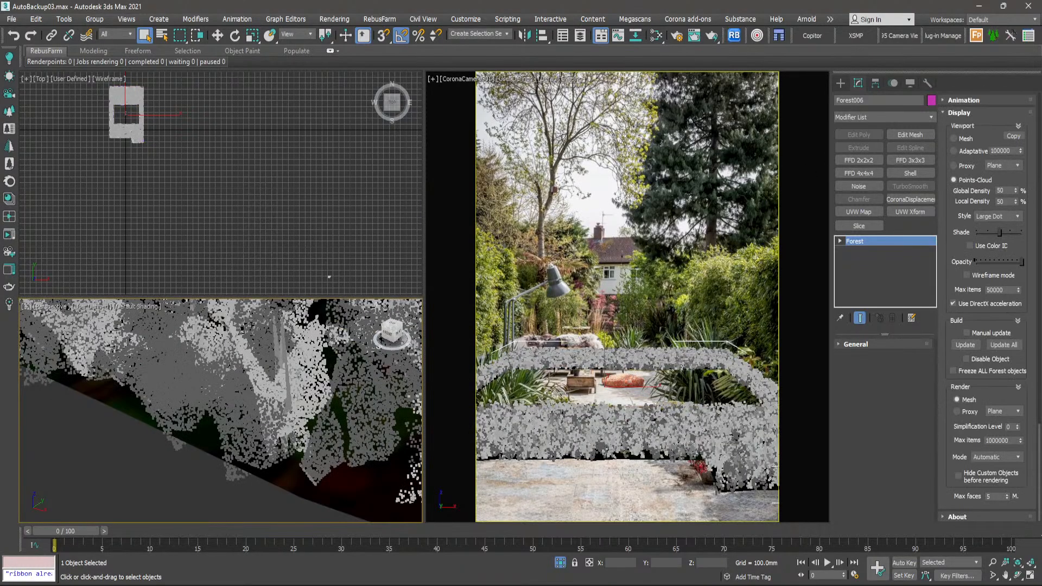
{"action": "scroll", "coordinate": [937, 352], "scroll_direction": "up", "scroll_amount": 5}
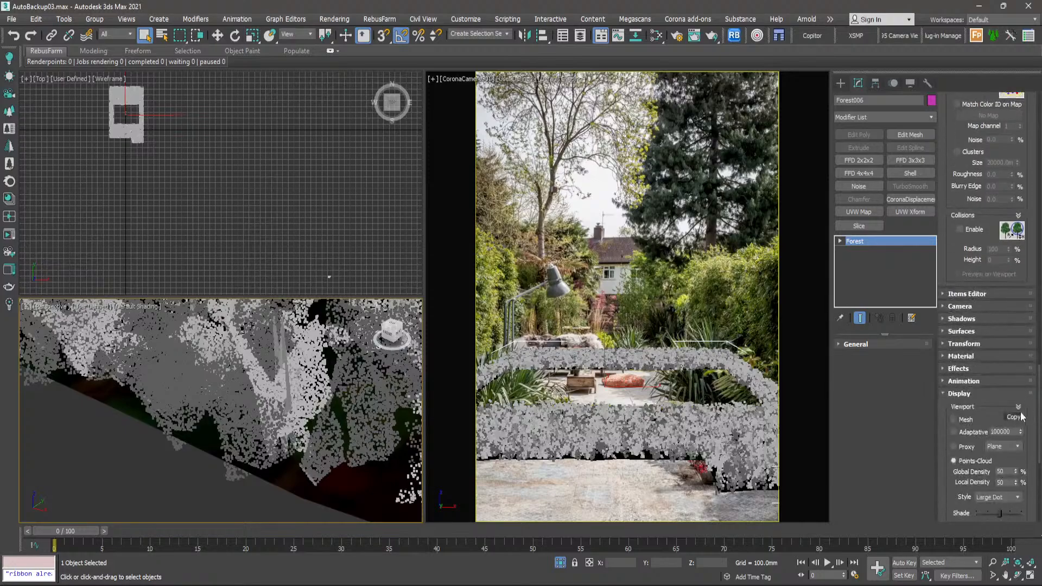
{"action": "left_click", "coordinate": [946, 345]}
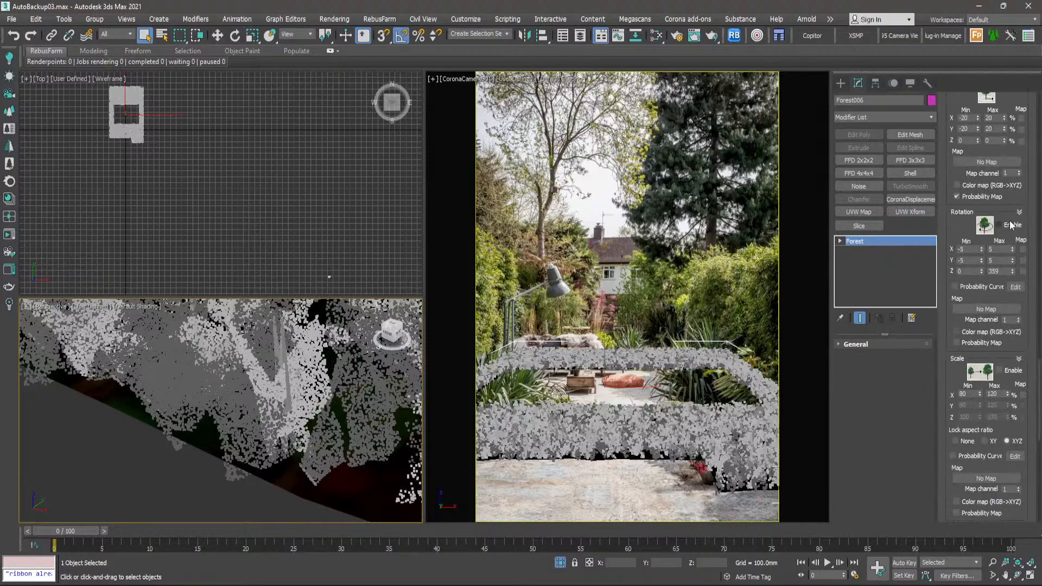
{"action": "left_click", "coordinate": [1010, 222]}
{"action": "left_click_drag", "start_coordinate": [1015, 101], "coordinate": [1016, 130]}
{"action": "left_click", "coordinate": [1015, 119]}
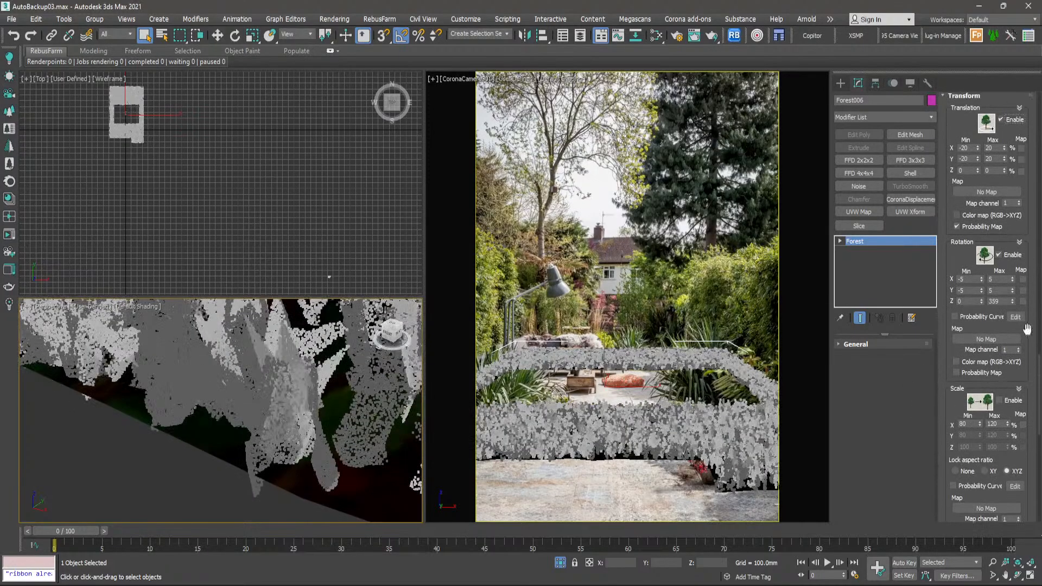
{"action": "left_click", "coordinate": [1014, 402]}
- Reduce the global scale of the grass forest's geometry to 41%
{"action": "scroll", "coordinate": [1025, 212], "scroll_direction": "up", "scroll_amount": 10}
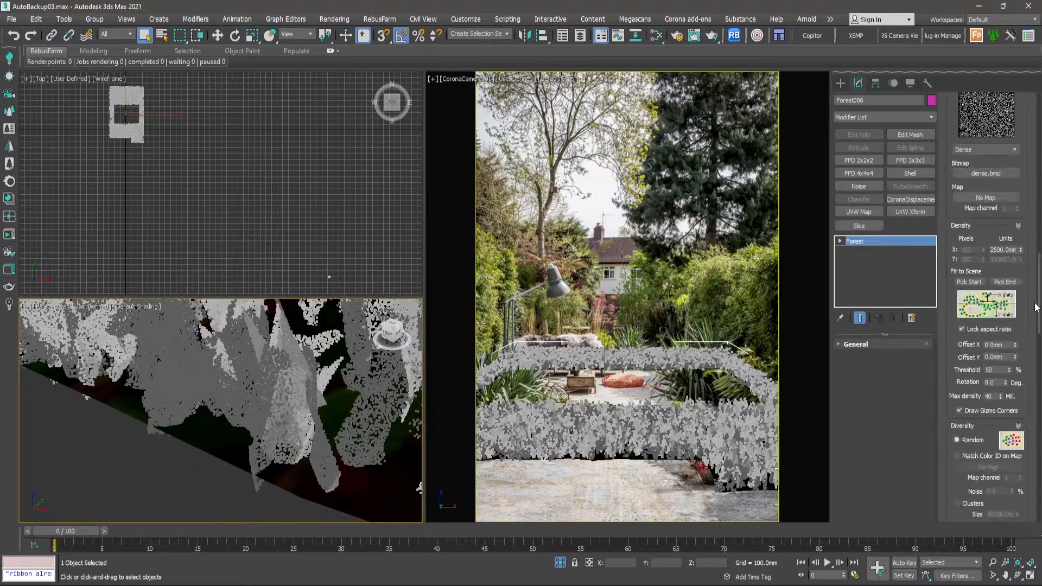
{"action": "scroll", "coordinate": [1025, 212], "scroll_direction": "down", "scroll_amount": 4}
{"action": "scroll", "coordinate": [1024, 195], "scroll_direction": "up", "scroll_amount": 7}
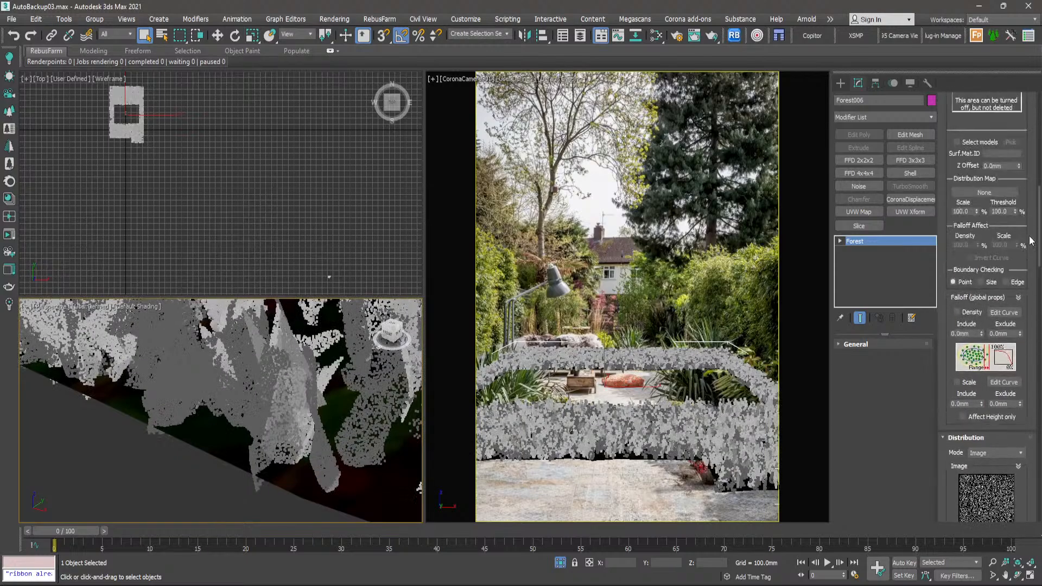
{"action": "scroll", "coordinate": [1024, 185], "scroll_direction": "up", "scroll_amount": 1}
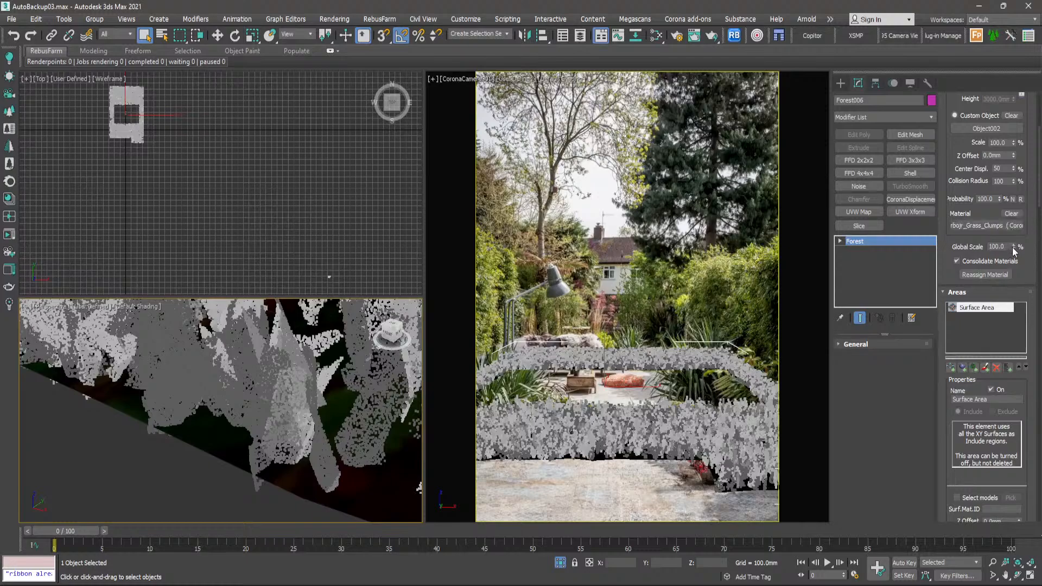
{"action": "left_click_drag", "start_coordinate": [1014, 250], "coordinate": [1017, 281]}
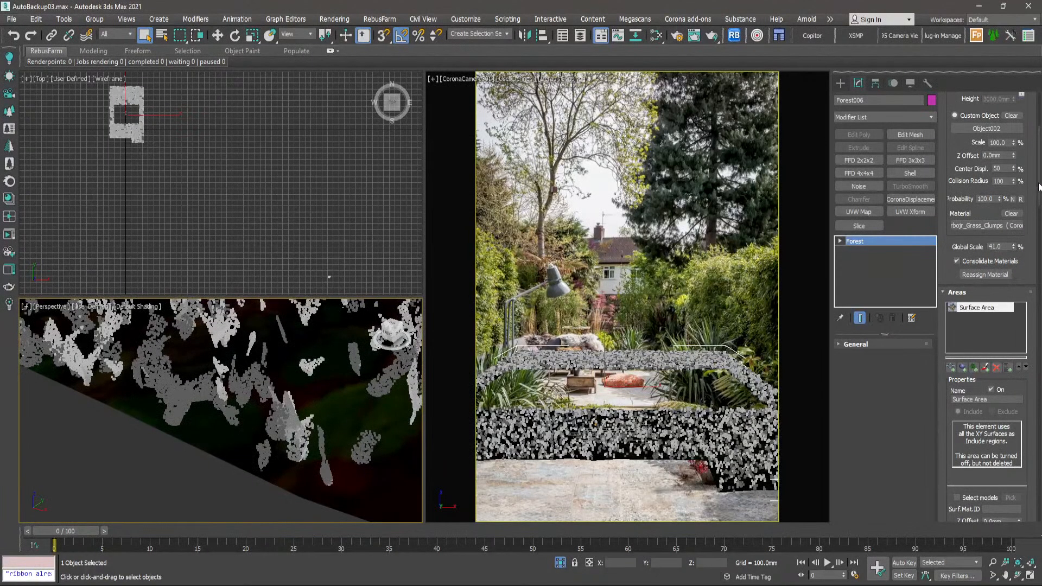
- Tighten the grass distribution by lowering its X density units to 2150 mm
{"action": "left_click_drag", "start_coordinate": [1039, 184], "coordinate": [1039, 267]}
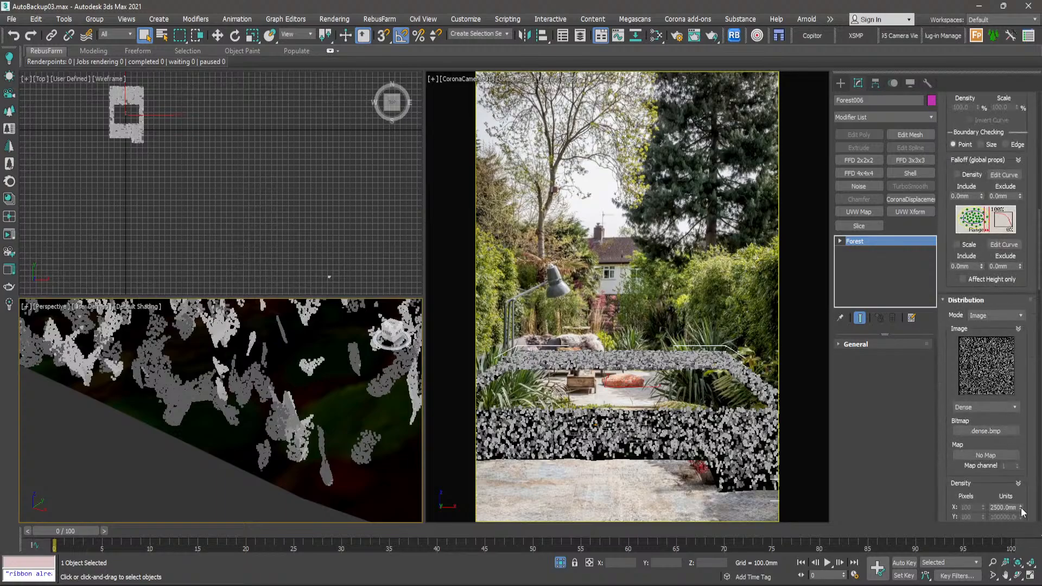
{"action": "left_click_drag", "start_coordinate": [1021, 509], "coordinate": [1021, 513]}
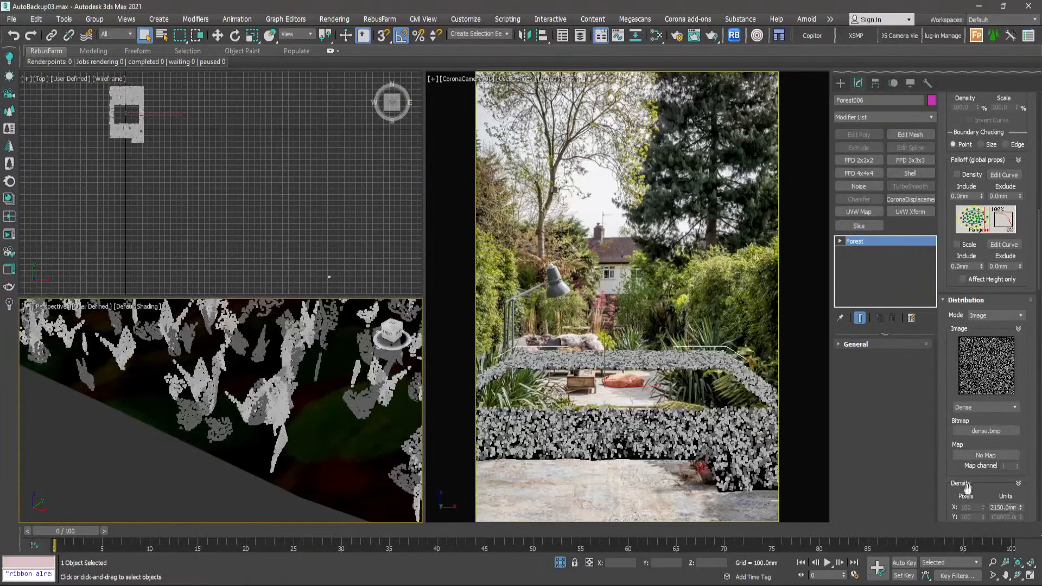
{"action": "scroll", "coordinate": [118, 106], "scroll_direction": "up", "scroll_amount": 10}
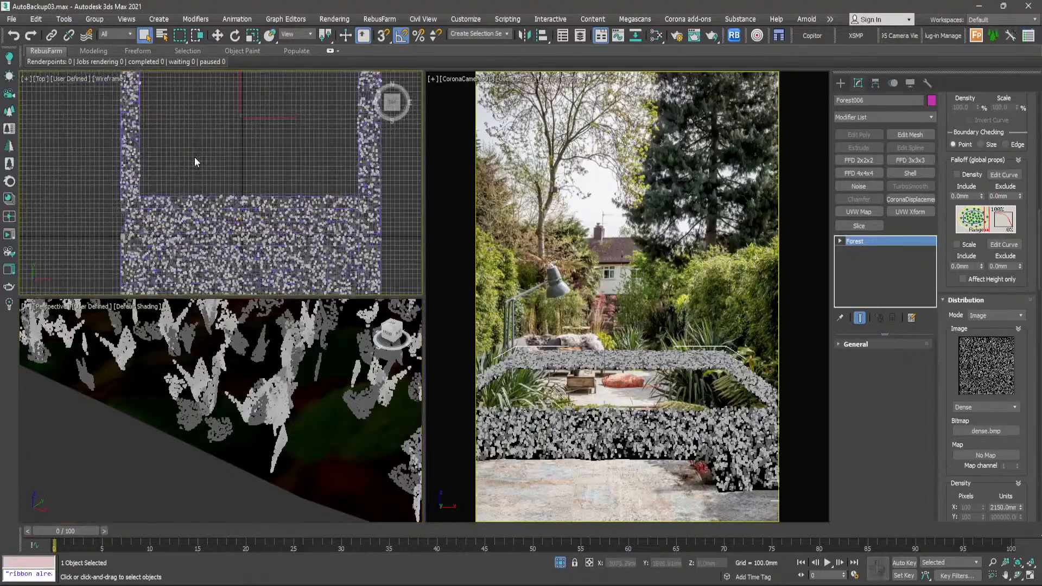
- End isolation to show the whole garden scene and deselect the forest object
{"action": "right_click", "coordinate": [195, 154]}
{"action": "left_click", "coordinate": [217, 73]}
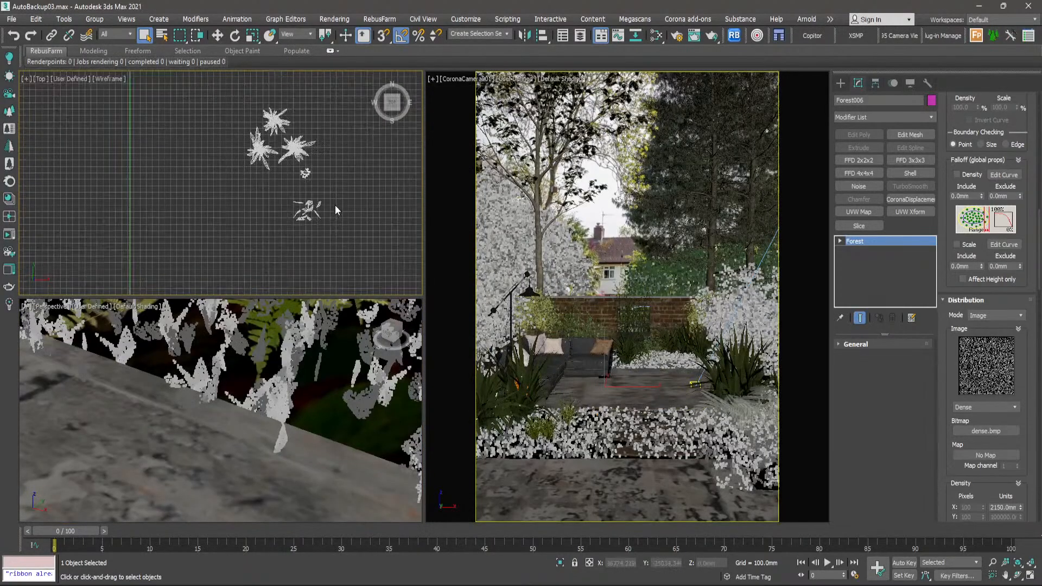
{"action": "scroll", "coordinate": [282, 174], "scroll_direction": "down", "scroll_amount": 5}
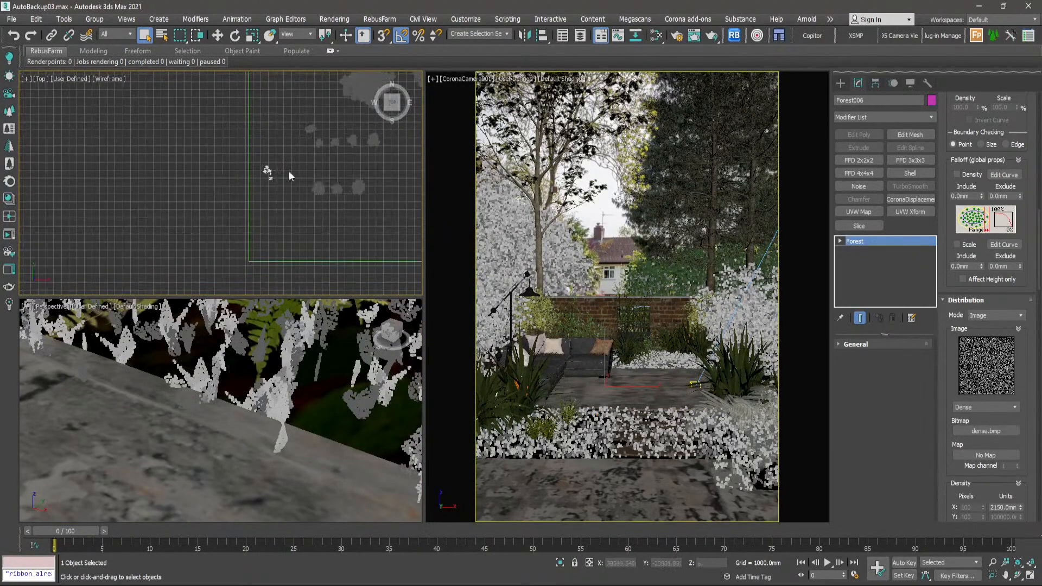
{"action": "scroll", "coordinate": [193, 218], "scroll_direction": "up", "scroll_amount": 10}
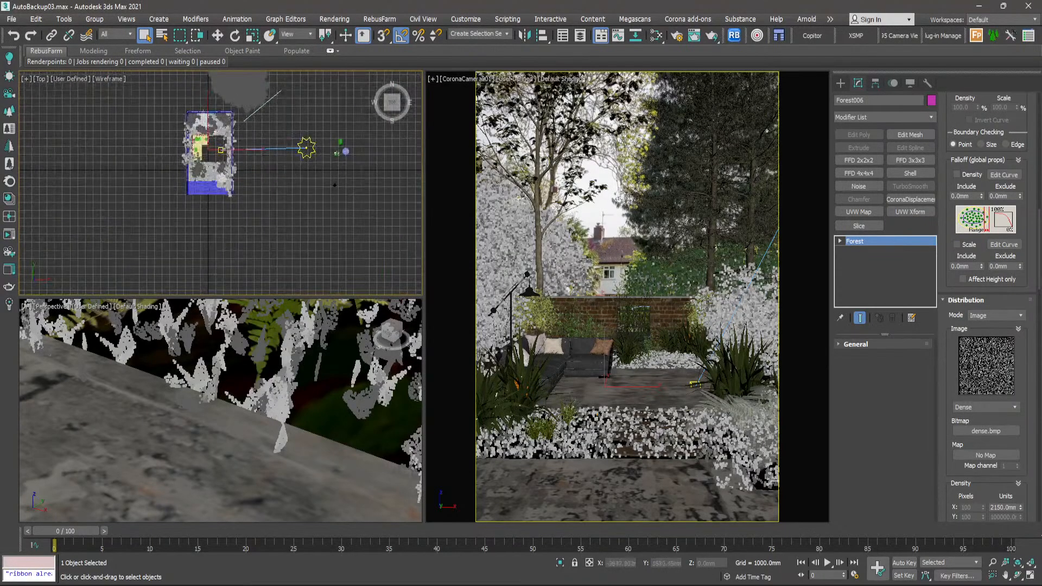
{"action": "scroll", "coordinate": [235, 185], "scroll_direction": "up", "scroll_amount": 8}
{"action": "middle_click_drag", "start_coordinate": [229, 149], "coordinate": [245, 231]}
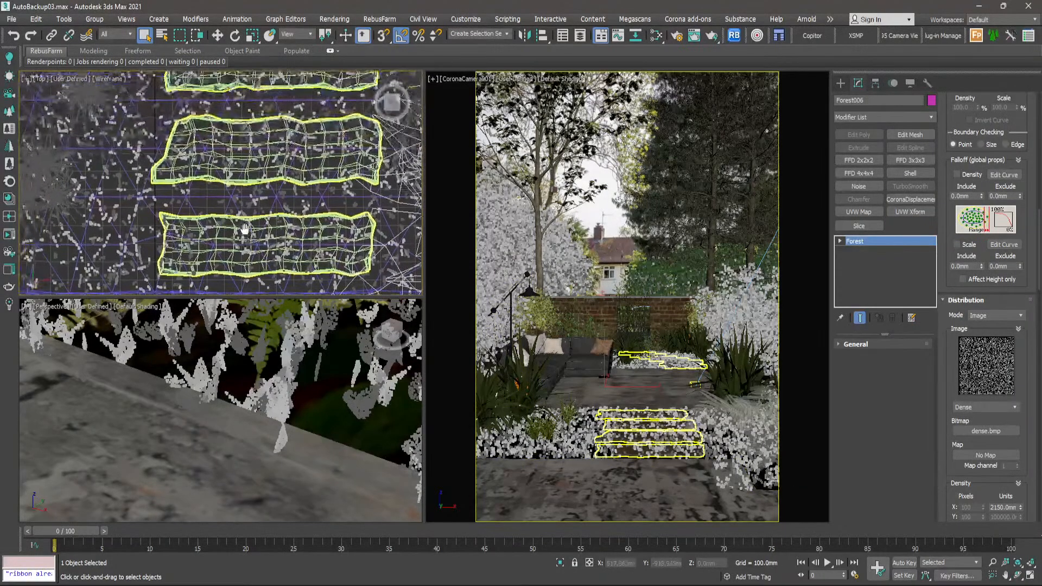
{"action": "left_click", "coordinate": [206, 209]}
- Create a standard plane about 519 mm long and 500 mm wide on the empty ground beside the garden, and leave it deselected
{"action": "left_click", "coordinate": [842, 83]}
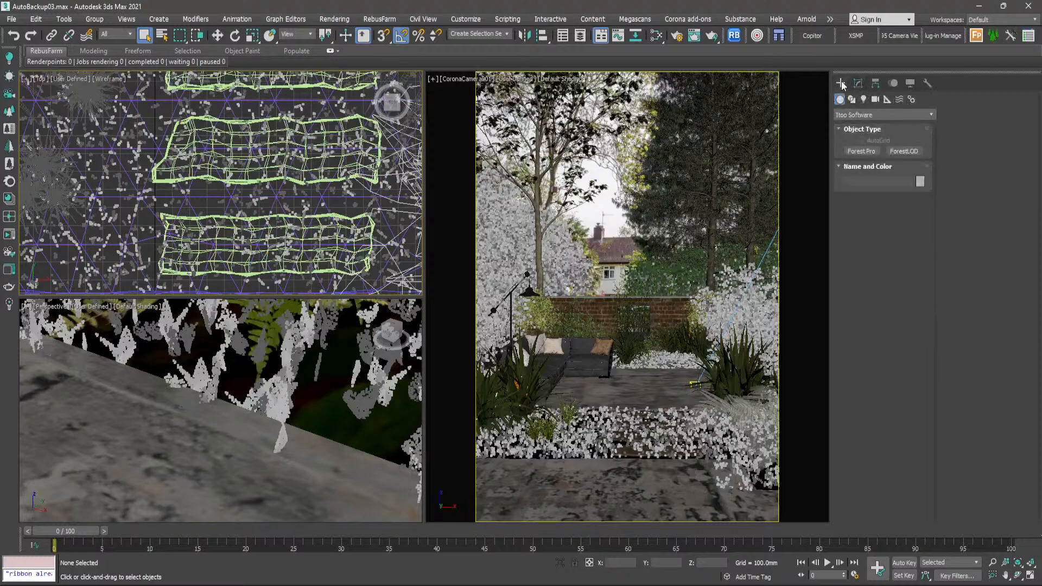
{"action": "left_click", "coordinate": [861, 115]}
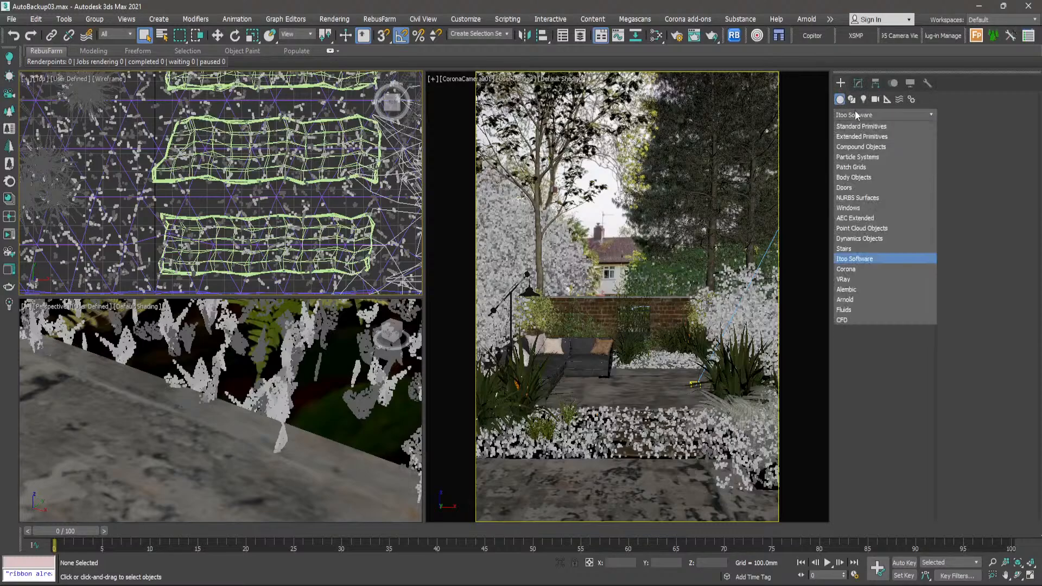
{"action": "left_click", "coordinate": [856, 122]}
{"action": "scroll", "coordinate": [229, 122], "scroll_direction": "down", "scroll_amount": 10}
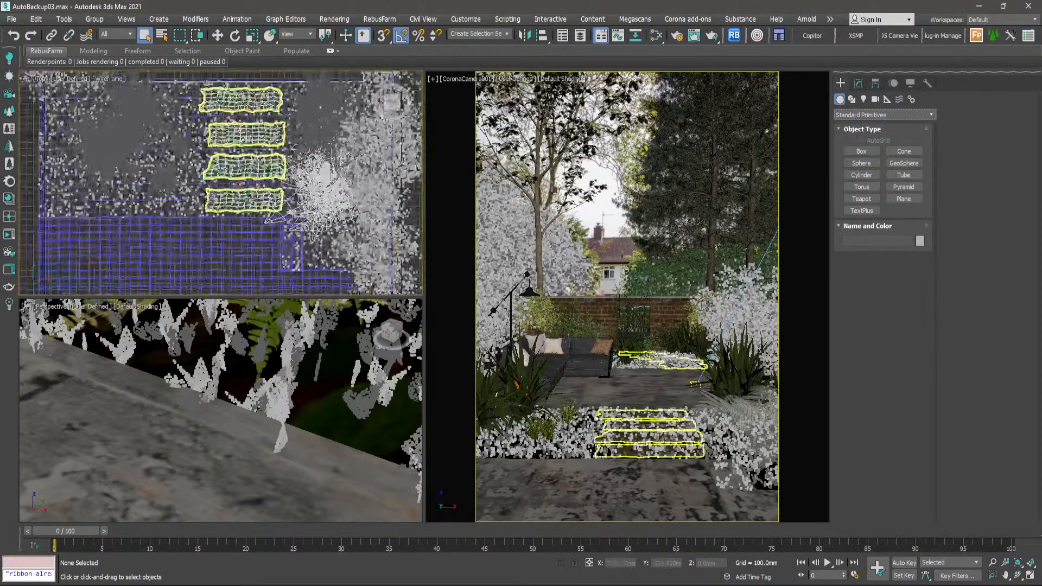
{"action": "left_click", "coordinate": [913, 199]}
{"action": "scroll", "coordinate": [320, 155], "scroll_direction": "up", "scroll_amount": 8}
{"action": "left_click_drag", "start_coordinate": [276, 152], "coordinate": [320, 201]}
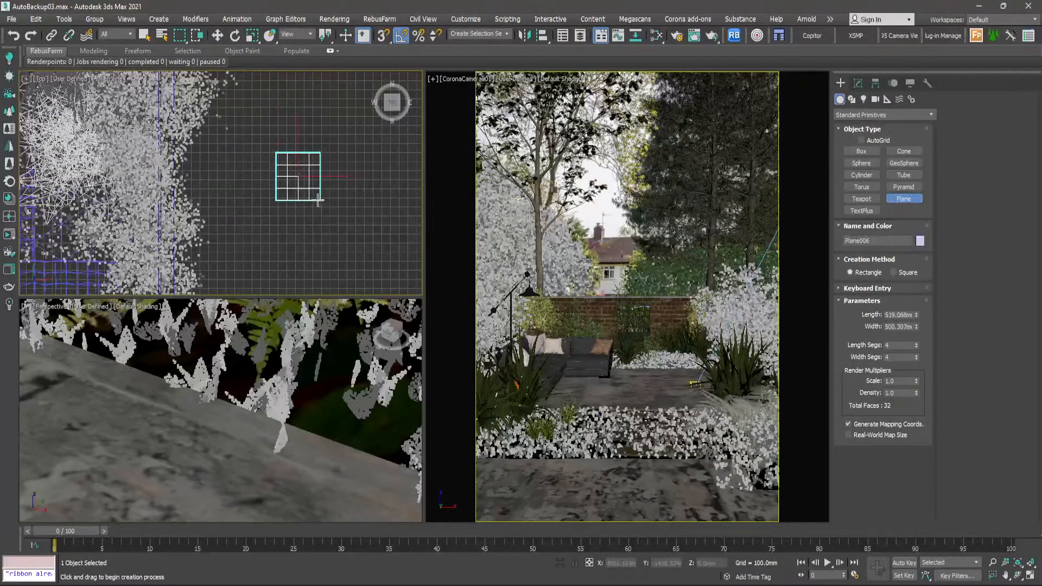
{"action": "key", "text": "q"}
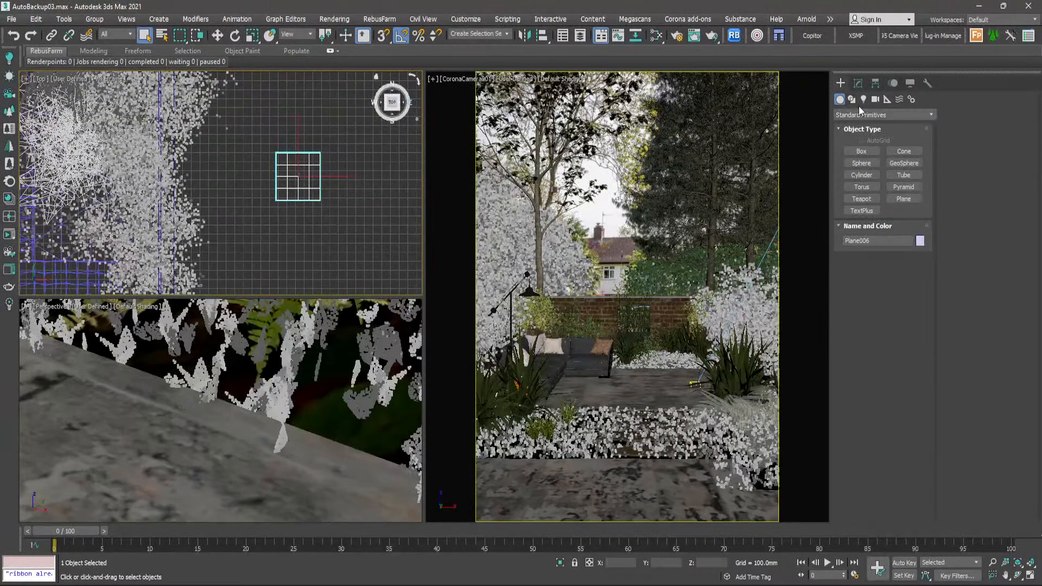
{"action": "left_click", "coordinate": [303, 120]}
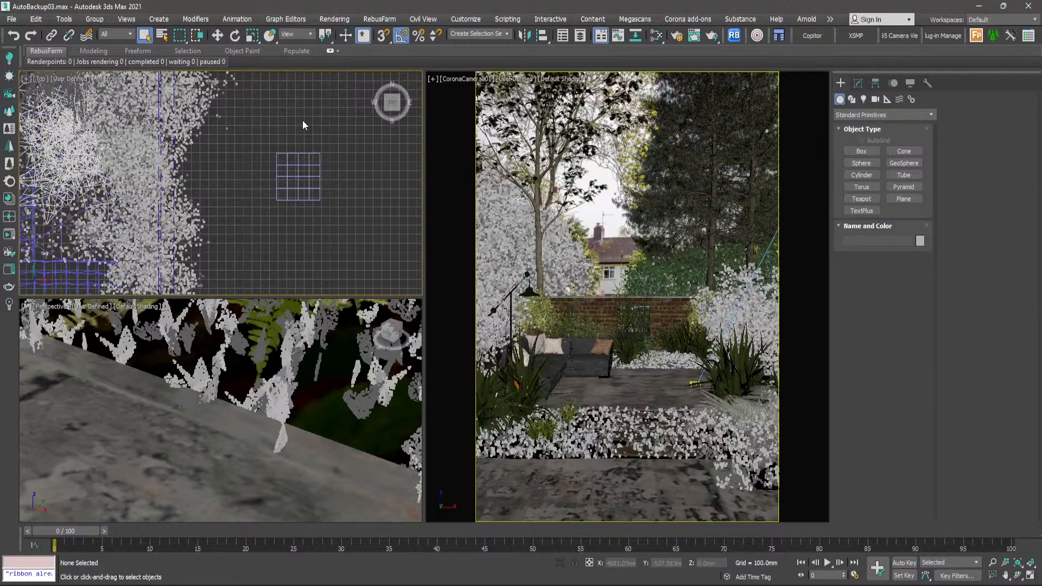
- Save the scene file
{"action": "key", "text": "ctrl+s"}
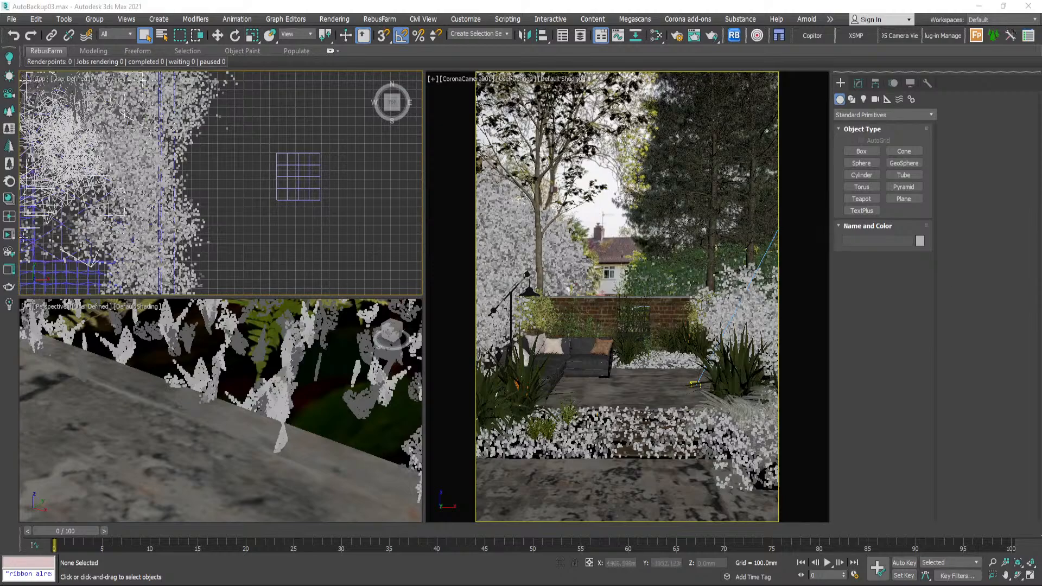
- Draw a closed four-point spline with curved edges on the empty ground beside the new plane, and leave it deselected
{"action": "scroll", "coordinate": [286, 177], "scroll_direction": "up", "scroll_amount": 3}
{"action": "scroll", "coordinate": [274, 176], "scroll_direction": "down", "scroll_amount": 3}
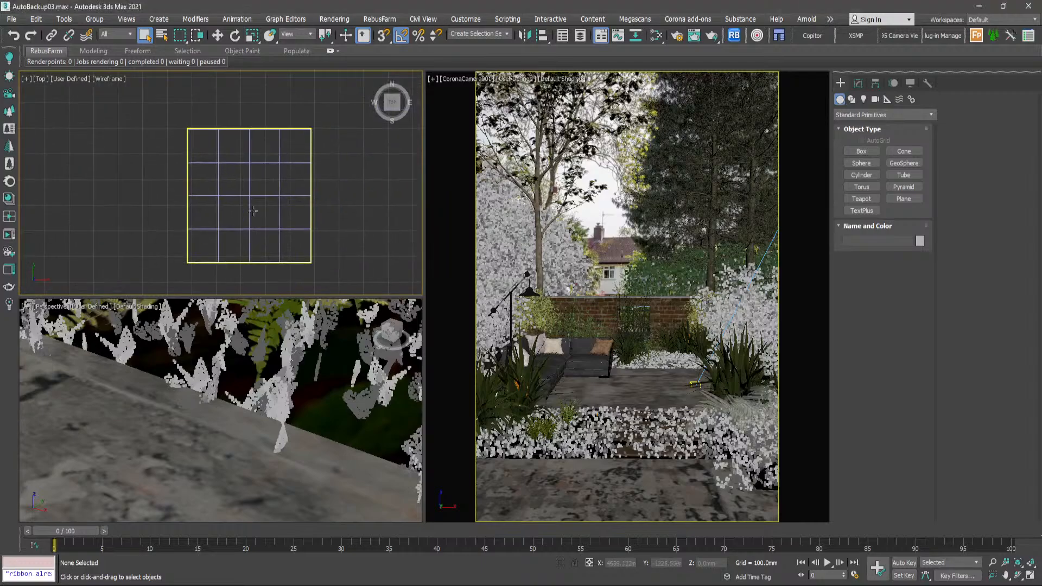
{"action": "left_click", "coordinate": [852, 100]}
{"action": "left_click", "coordinate": [861, 160]}
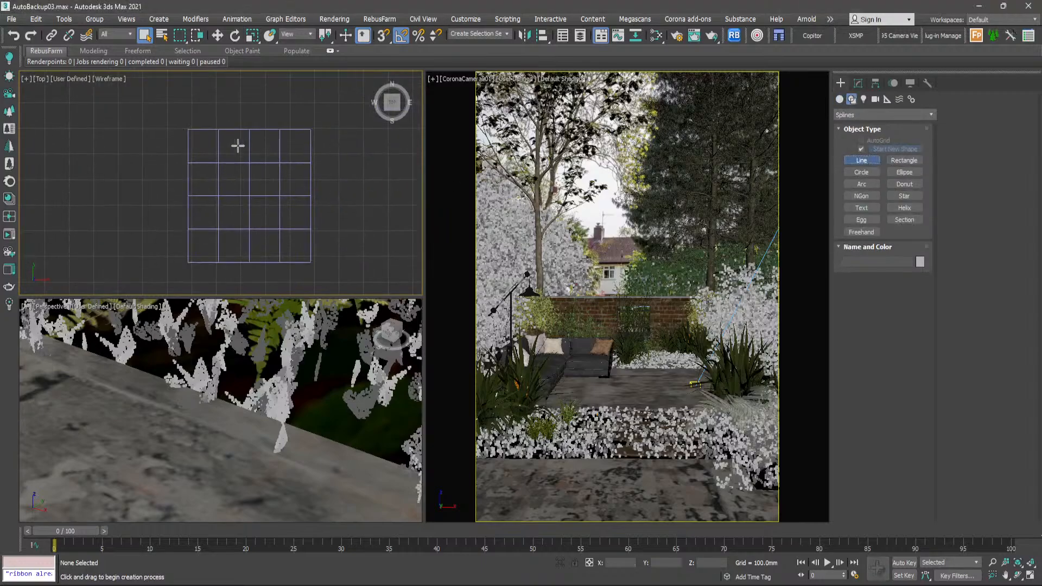
{"action": "scroll", "coordinate": [237, 145], "scroll_direction": "down", "scroll_amount": 5}
{"action": "scroll", "coordinate": [212, 158], "scroll_direction": "up", "scroll_amount": 3}
{"action": "left_click", "coordinate": [212, 132]}
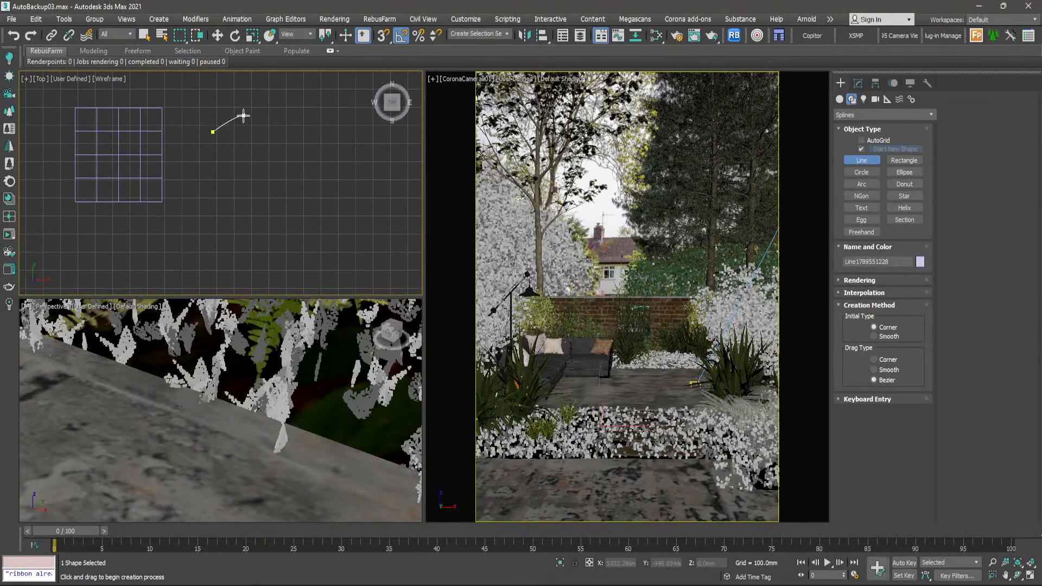
{"action": "left_click_drag", "start_coordinate": [251, 121], "coordinate": [263, 145]}
{"action": "left_click", "coordinate": [266, 170]}
{"action": "left_click", "coordinate": [212, 214]}
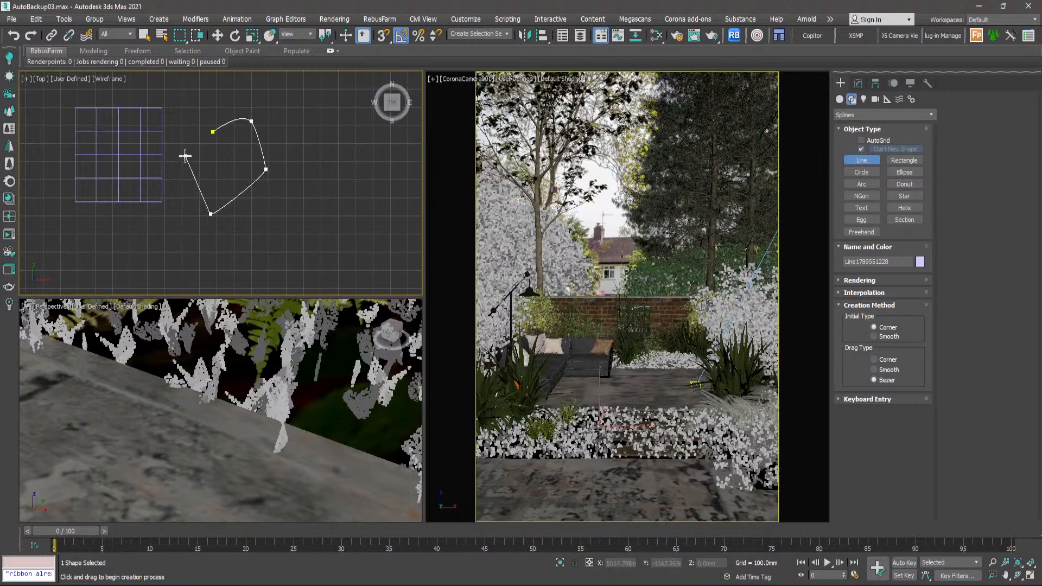
{"action": "left_click", "coordinate": [213, 132]}
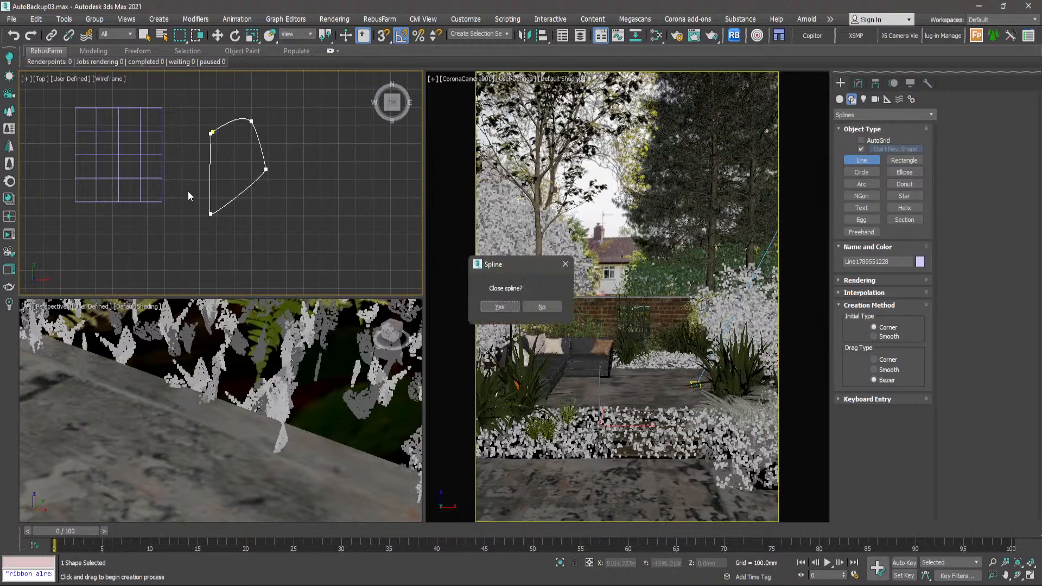
{"action": "left_click", "coordinate": [491, 307]}
{"action": "right_click", "coordinate": [305, 156]}
{"action": "scroll", "coordinate": [247, 134], "scroll_direction": "down", "scroll_amount": 4}
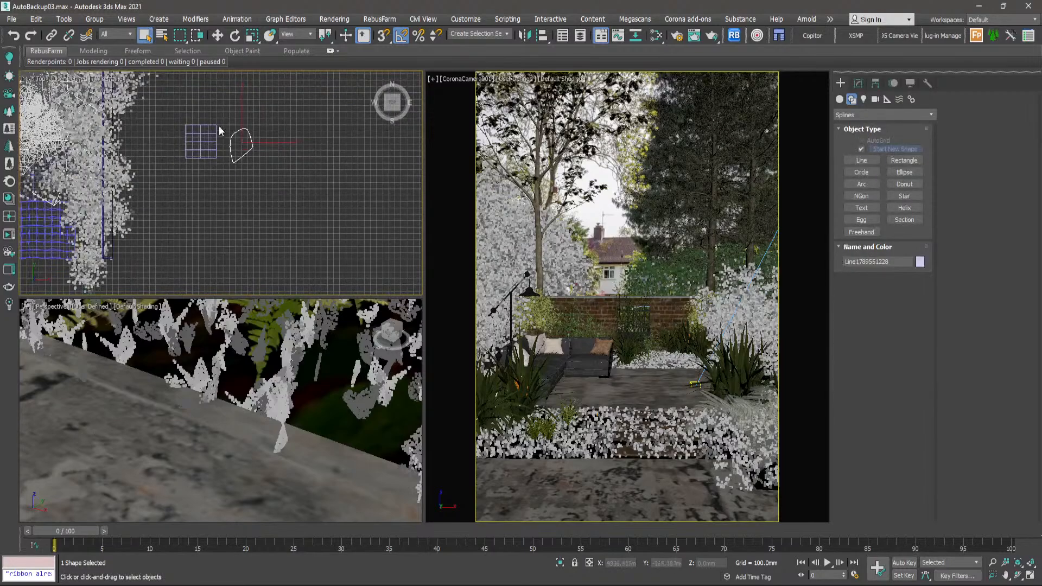
{"action": "middle_click_drag", "start_coordinate": [219, 127], "coordinate": [264, 150]}
{"action": "left_click", "coordinate": [223, 199]}
{"action": "middle_click_drag", "start_coordinate": [226, 194], "coordinate": [304, 214]}
- Select the grass clumps forest object among the planting and bring up its Areas settings for editing
{"action": "scroll", "coordinate": [330, 181], "scroll_direction": "up", "scroll_amount": 3}
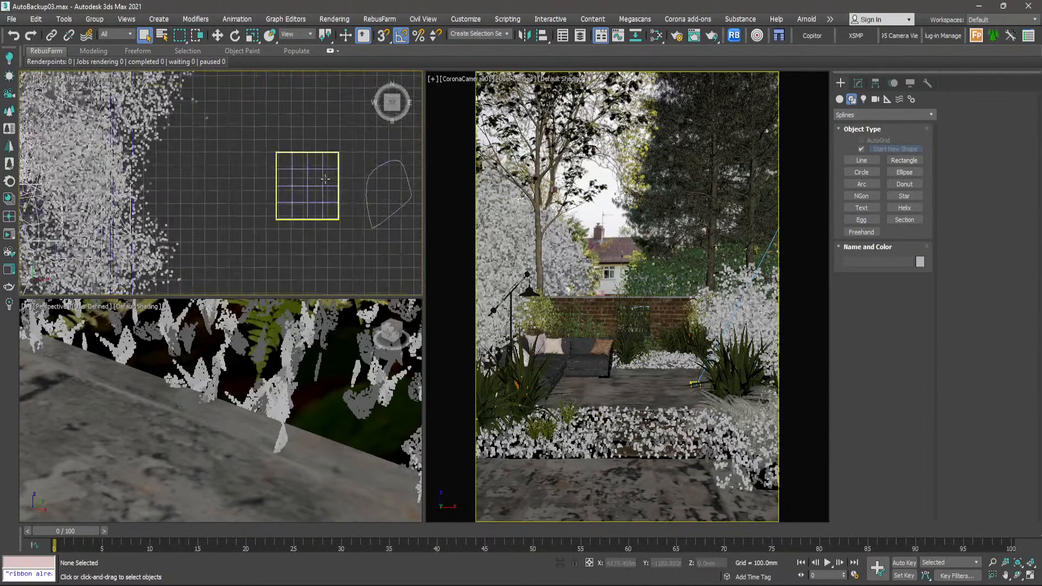
{"action": "scroll", "coordinate": [325, 179], "scroll_direction": "up", "scroll_amount": 1}
{"action": "scroll", "coordinate": [335, 180], "scroll_direction": "down", "scroll_amount": 5}
{"action": "scroll", "coordinate": [130, 164], "scroll_direction": "up", "scroll_amount": 5}
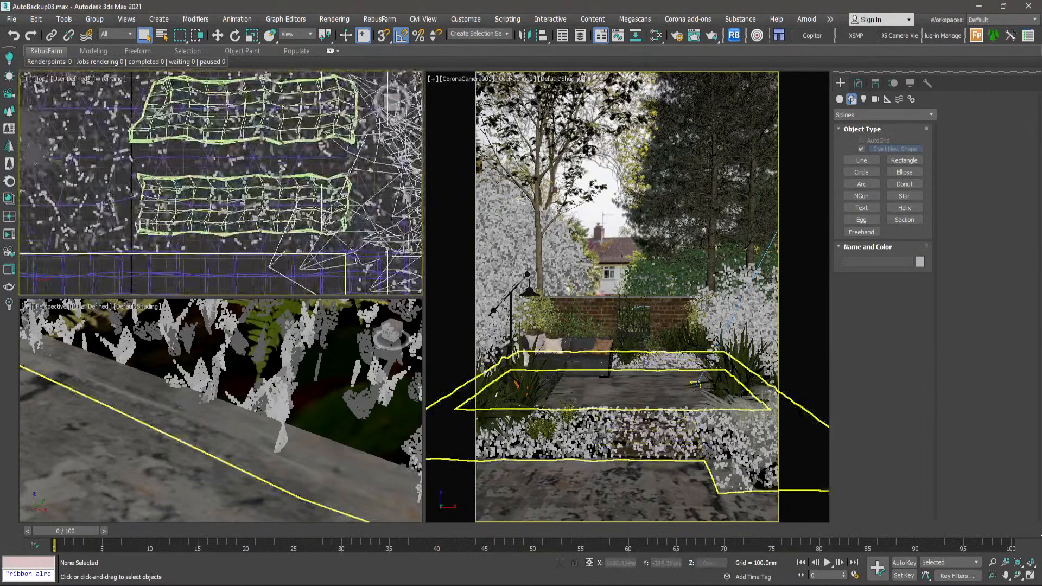
{"action": "scroll", "coordinate": [111, 204], "scroll_direction": "up", "scroll_amount": 3}
{"action": "left_click", "coordinate": [111, 176]}
{"action": "scroll", "coordinate": [110, 165], "scroll_direction": "down", "scroll_amount": 6}
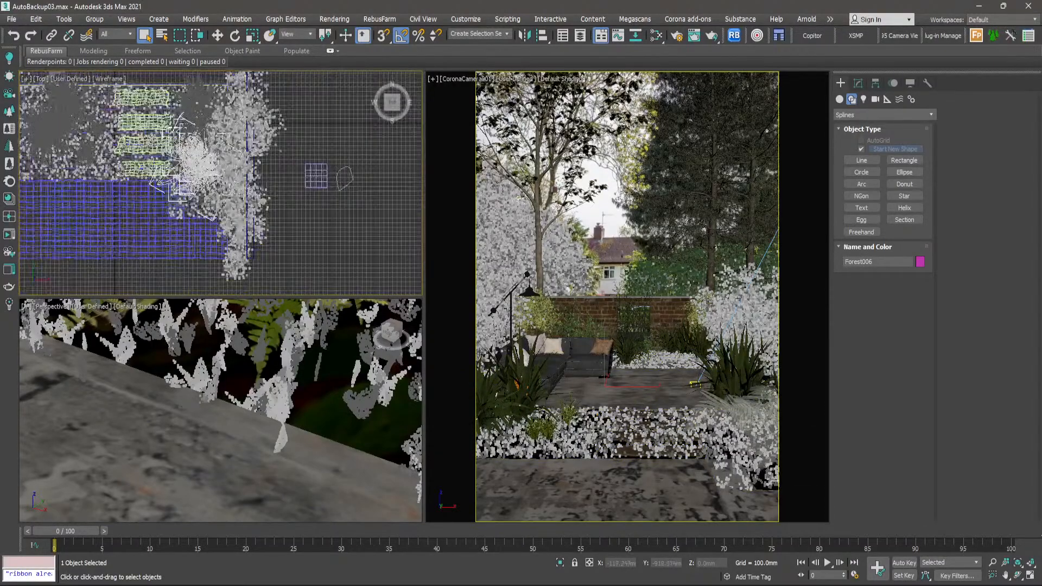
{"action": "scroll", "coordinate": [110, 165], "scroll_direction": "down", "scroll_amount": 1}
{"action": "scroll", "coordinate": [213, 169], "scroll_direction": "up", "scroll_amount": 1}
{"action": "scroll", "coordinate": [284, 179], "scroll_direction": "up", "scroll_amount": 2}
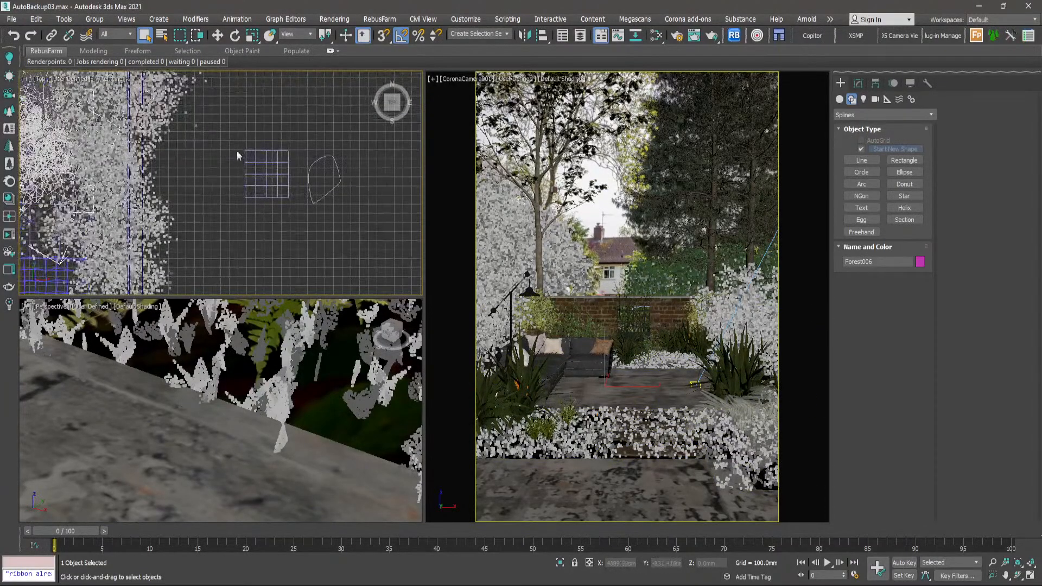
{"action": "left_click", "coordinate": [859, 85]}
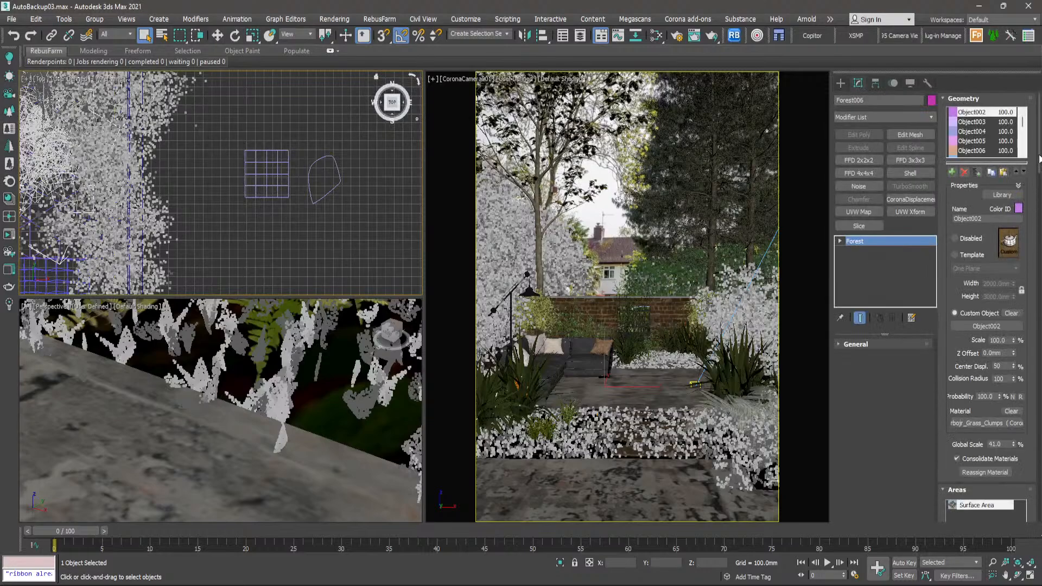
{"action": "left_click_drag", "start_coordinate": [1040, 158], "coordinate": [1040, 204]}
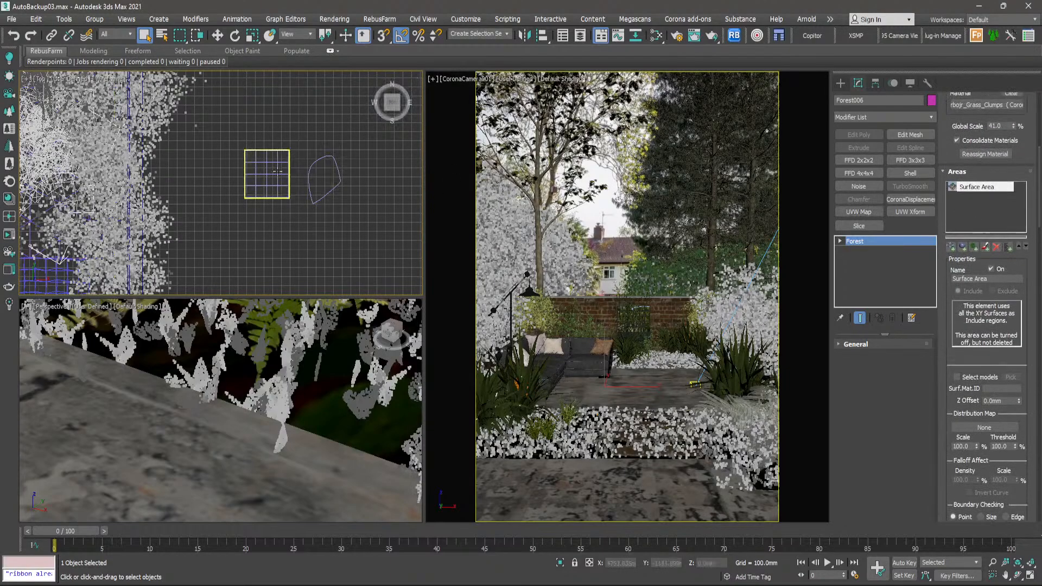
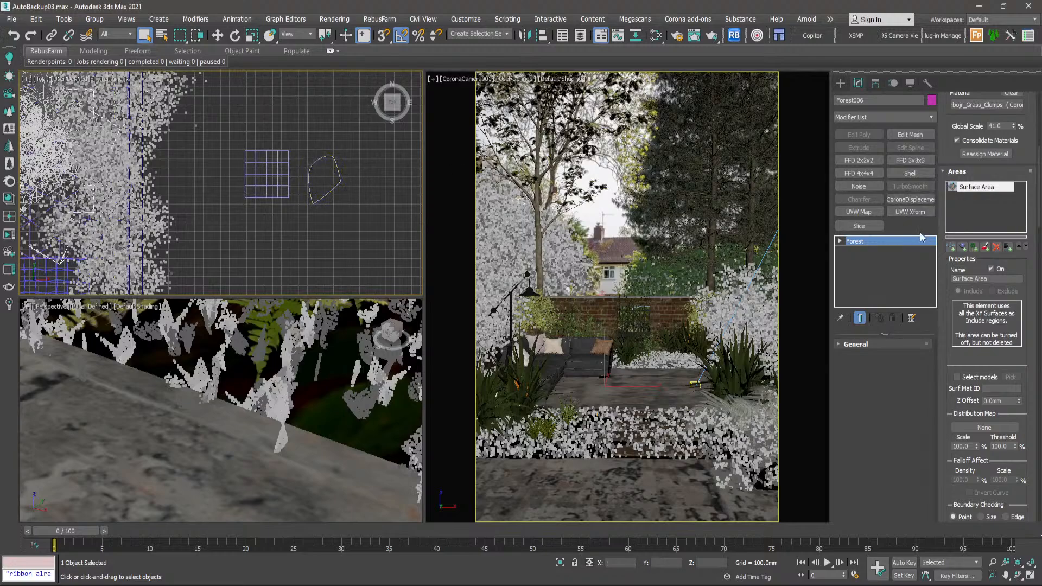
- Add the closed spline as an area of the grass clumps forest and move the spline into the planting at the left ends of the wooden steps
{"action": "left_click", "coordinate": [951, 248]}
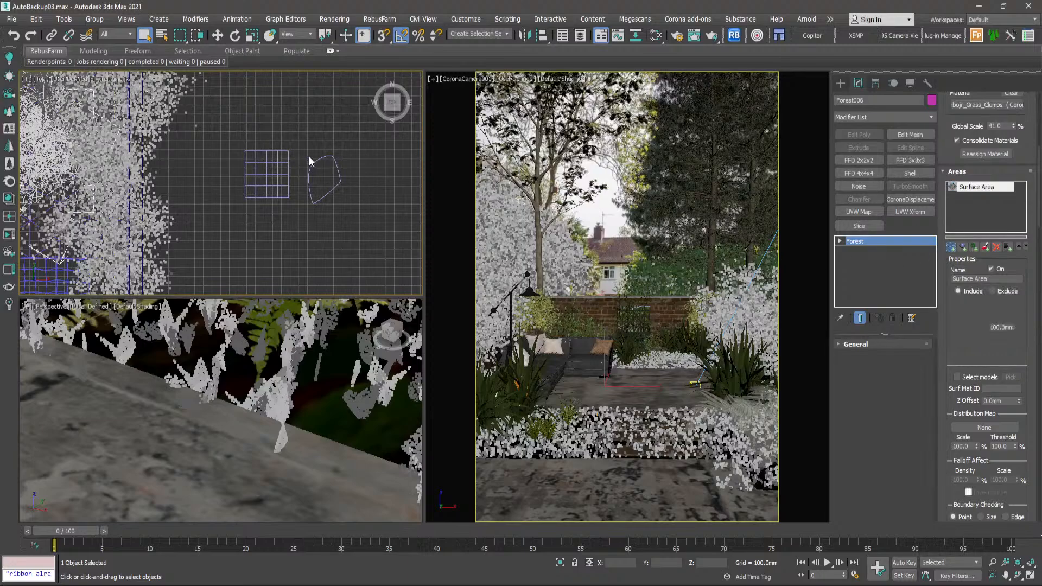
{"action": "left_click", "coordinate": [315, 160]}
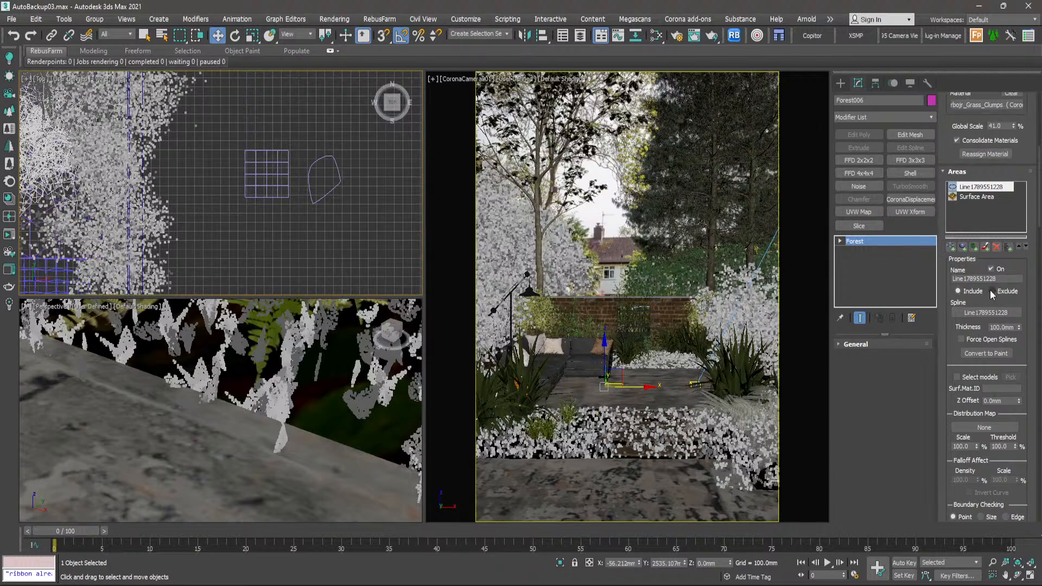
{"action": "scroll", "coordinate": [350, 150], "scroll_direction": "down", "scroll_amount": 3}
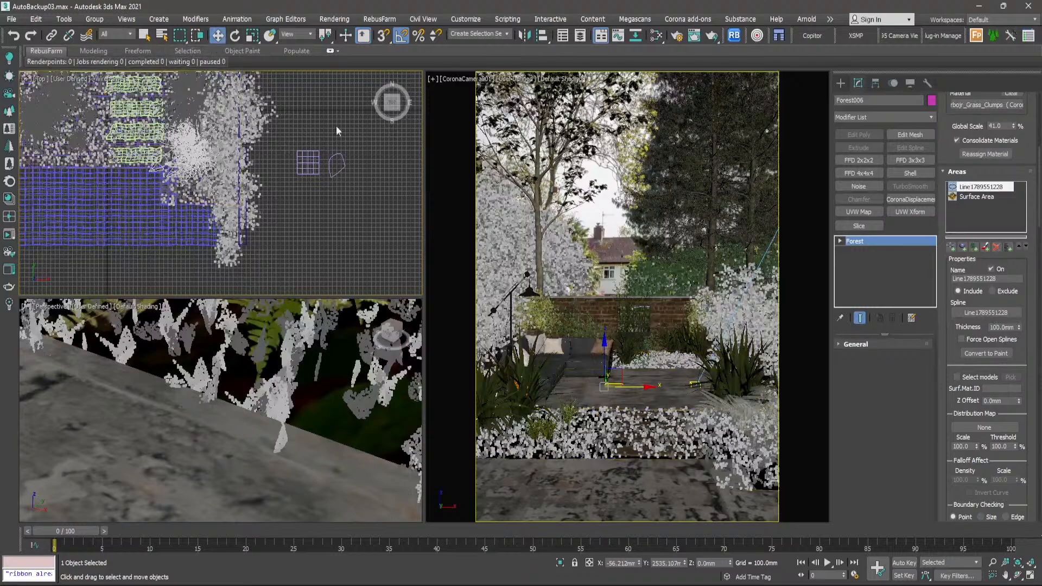
{"action": "middle_click_drag", "start_coordinate": [310, 158], "coordinate": [315, 164]}
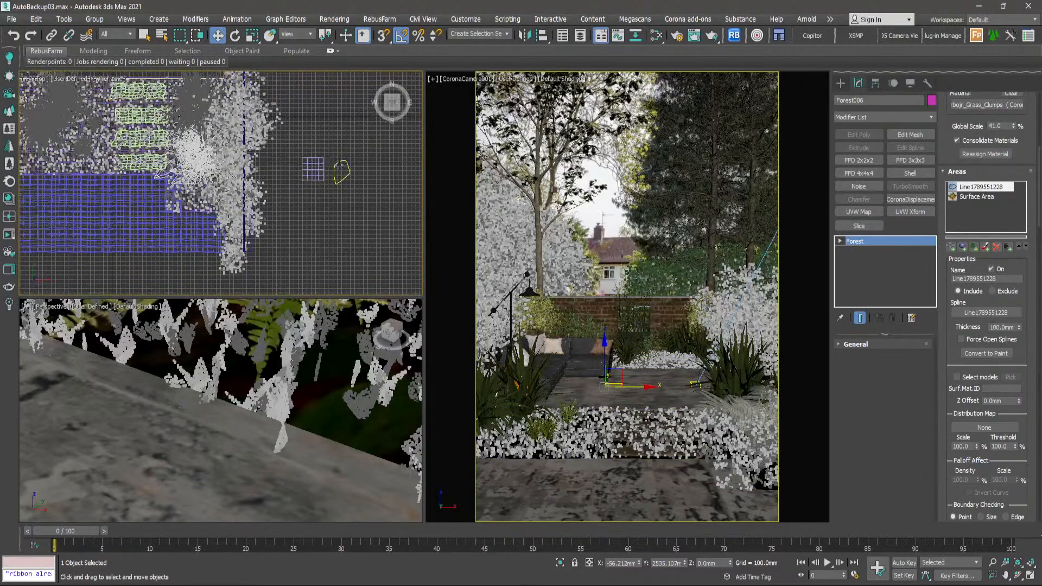
{"action": "left_click_drag", "start_coordinate": [339, 165], "coordinate": [116, 129]}
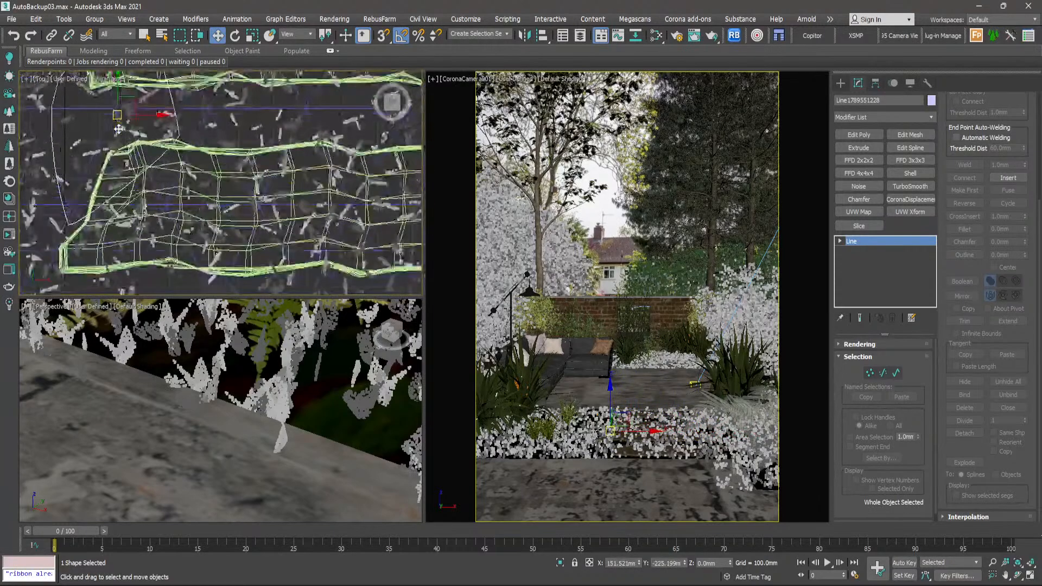
{"action": "scroll", "coordinate": [116, 129], "scroll_direction": "up", "scroll_amount": 4}
{"action": "middle_click_drag", "start_coordinate": [115, 129], "coordinate": [235, 186]}
{"action": "left_click_drag", "start_coordinate": [238, 174], "coordinate": [199, 174]}
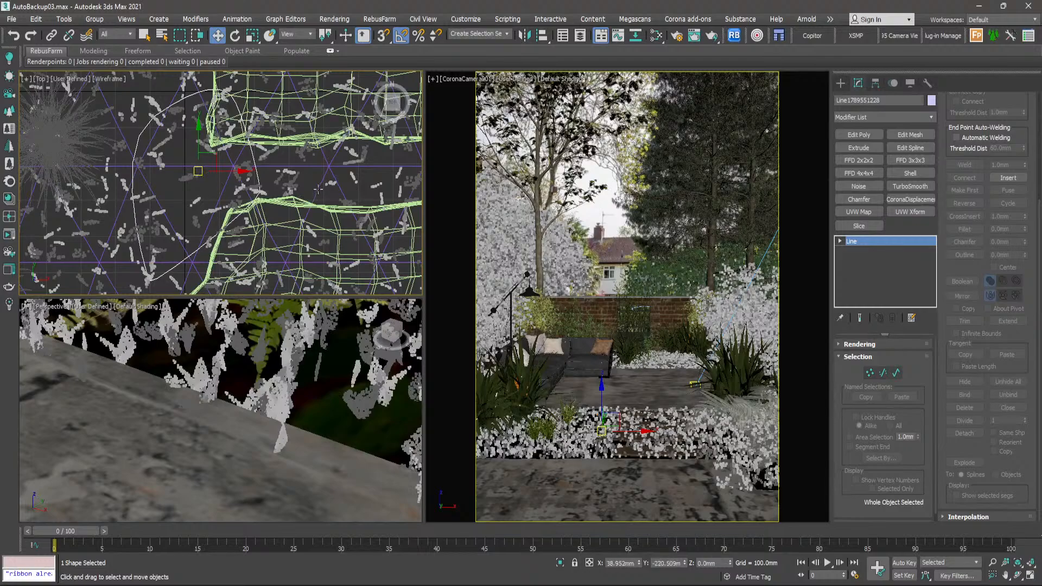
- Set the spline area of the grass clumps forest to Exclude
{"action": "left_click", "coordinate": [170, 155]}
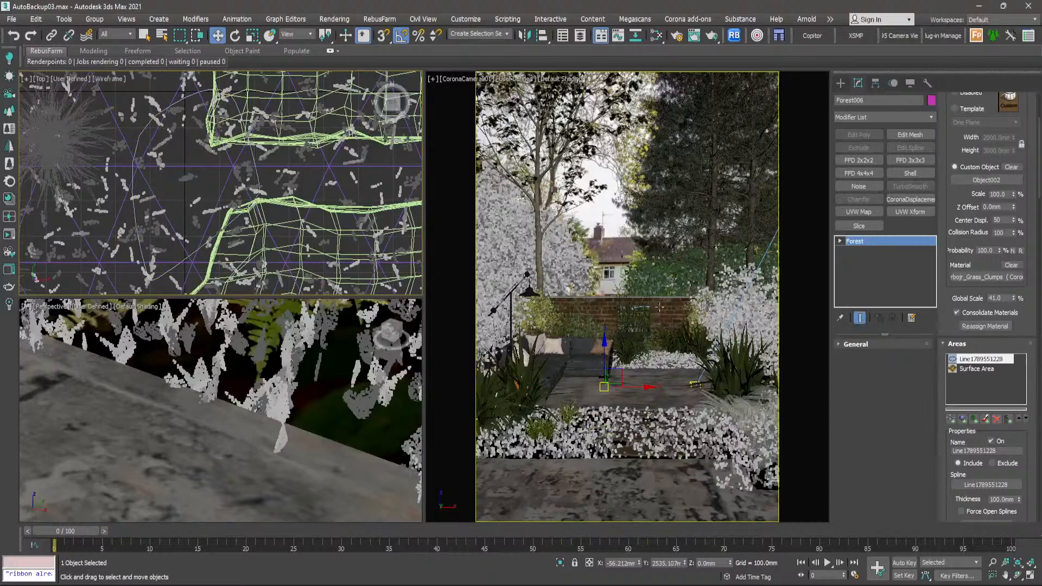
{"action": "left_click_drag", "start_coordinate": [947, 442], "coordinate": [942, 363]}
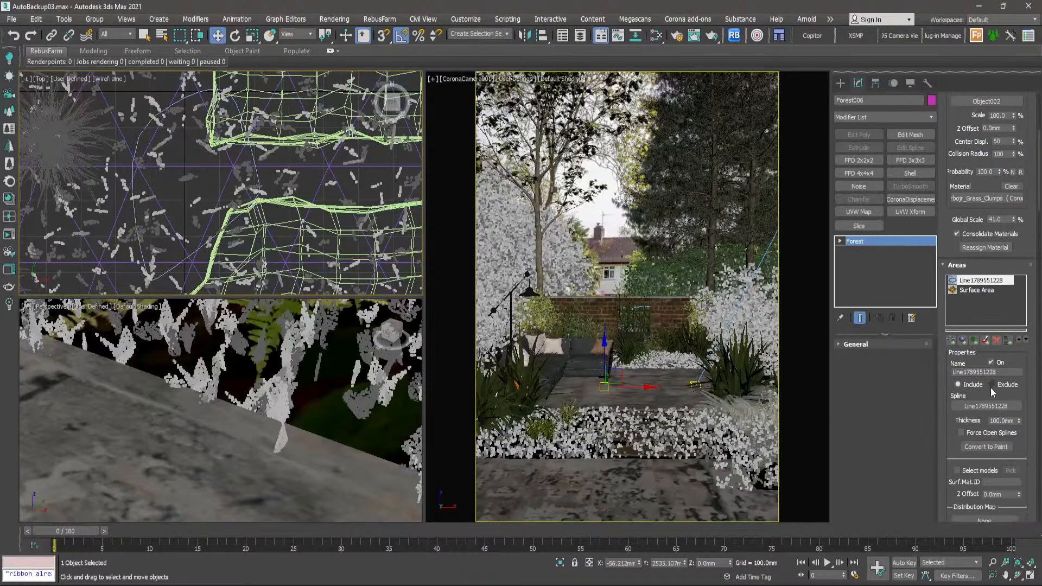
{"action": "left_click", "coordinate": [993, 384]}
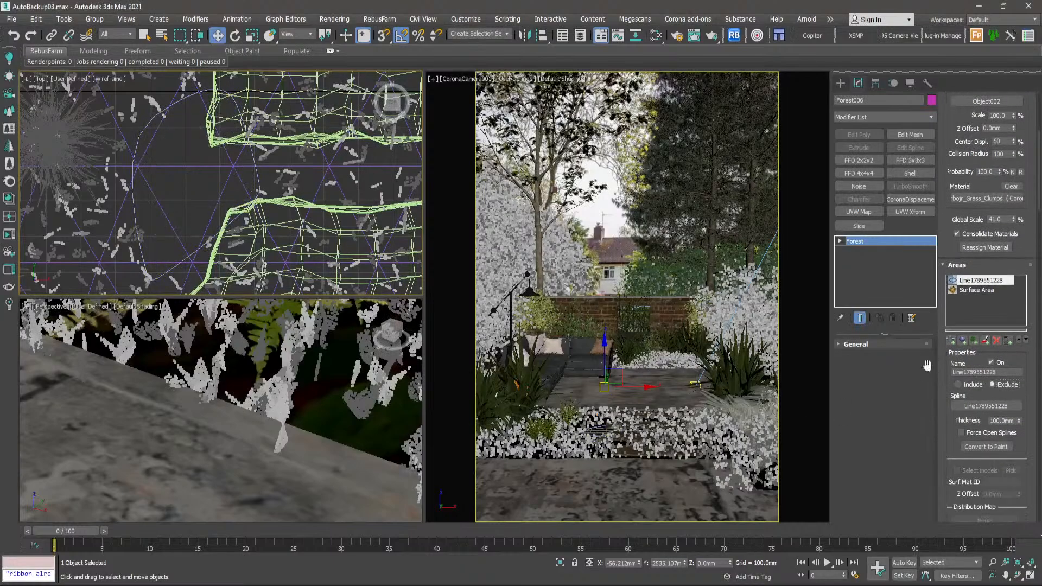
- Shift the exclusion spline a little along the left ends of the wooden steps, and delete the spline
{"action": "left_click", "coordinate": [259, 170]}
{"action": "scroll", "coordinate": [228, 152], "scroll_direction": "down", "scroll_amount": 3}
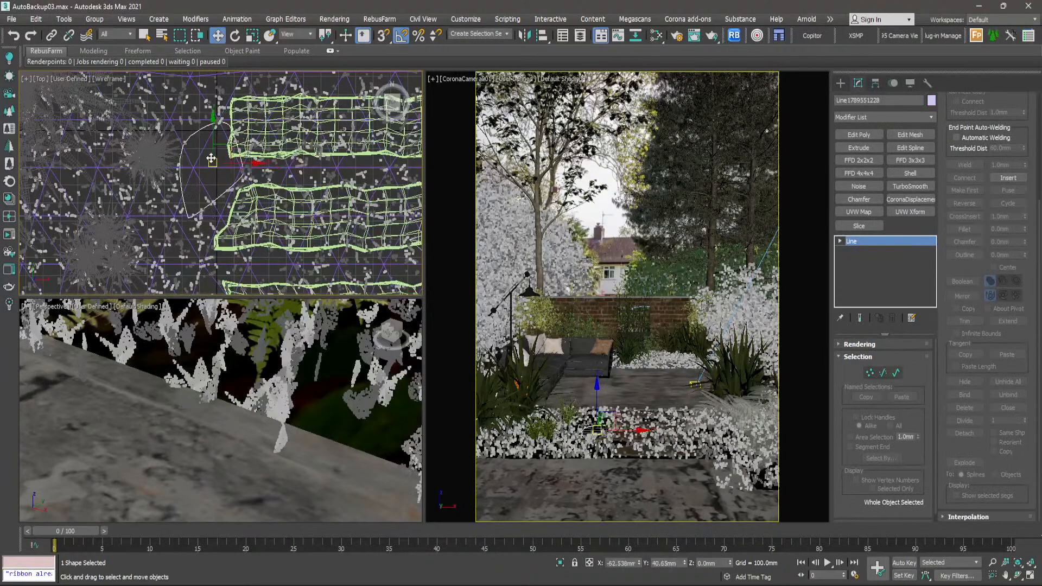
{"action": "left_click_drag", "start_coordinate": [211, 158], "coordinate": [209, 182]}
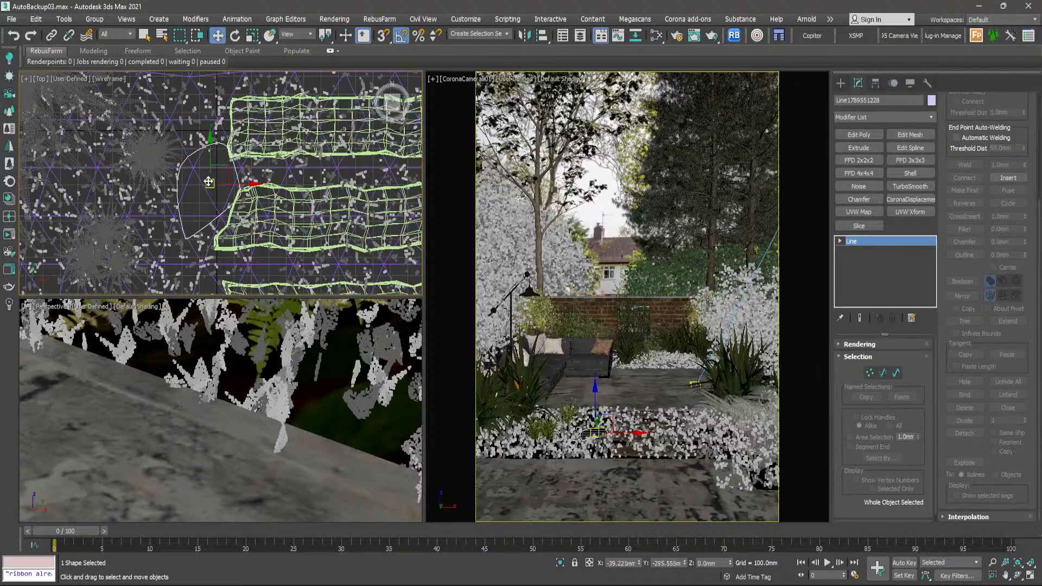
{"action": "key", "text": "Delete"}
- Add an object exclusion area to the grass clumps forest, using the wooden steps as its object
{"action": "scroll", "coordinate": [248, 178], "scroll_direction": "up", "scroll_amount": 4}
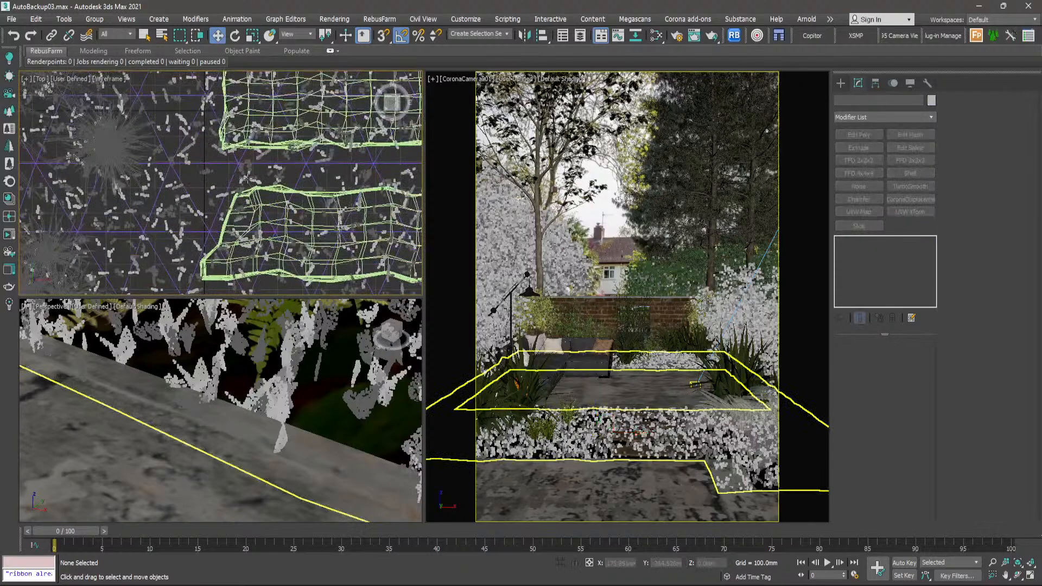
{"action": "left_click", "coordinate": [275, 165]}
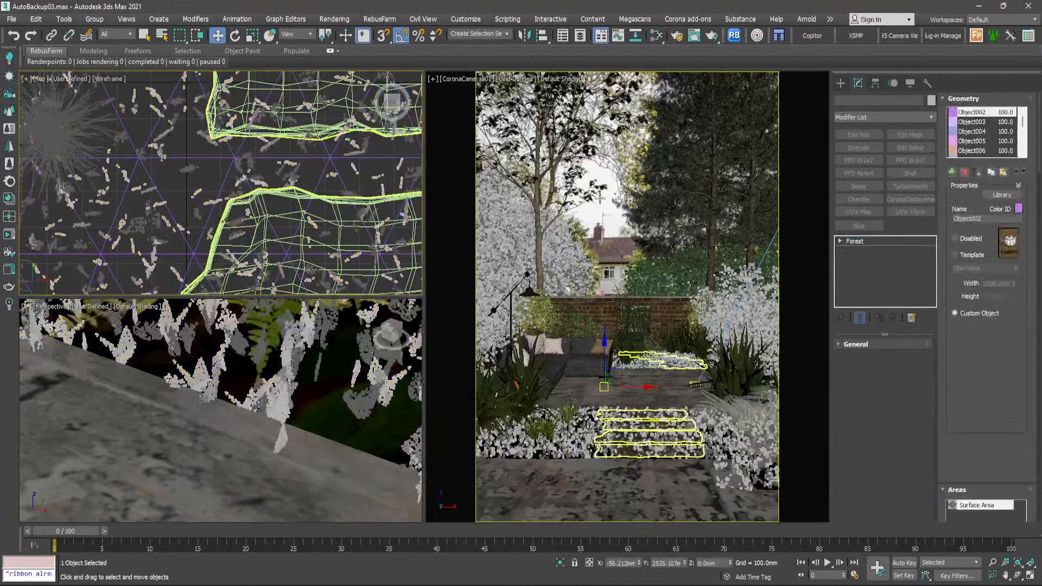
{"action": "left_click_drag", "start_coordinate": [960, 254], "coordinate": [960, 204]}
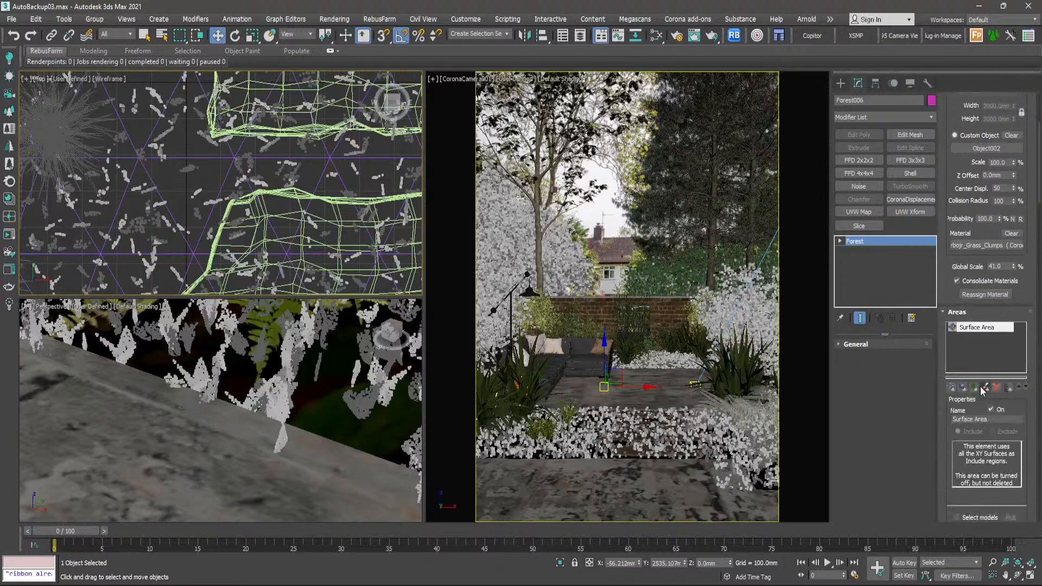
{"action": "left_click", "coordinate": [963, 388]}
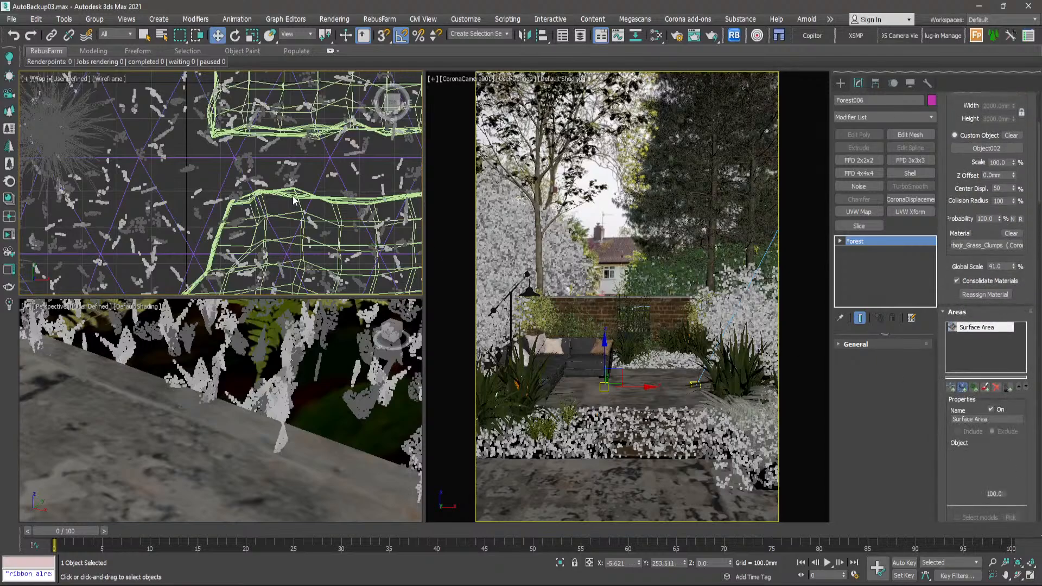
{"action": "scroll", "coordinate": [294, 199], "scroll_direction": "up", "scroll_amount": 2}
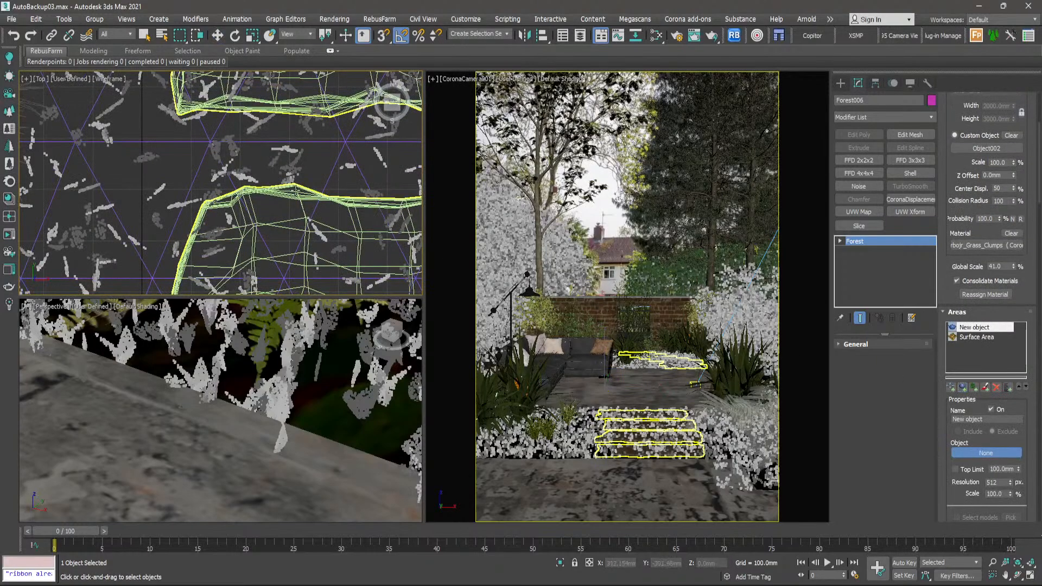
{"action": "left_click", "coordinate": [295, 192]}
- Examine how the grass clumps are distributed around and between the wooden steps from above
{"action": "scroll", "coordinate": [265, 186], "scroll_direction": "down", "scroll_amount": 3}
{"action": "scroll", "coordinate": [282, 187], "scroll_direction": "up", "scroll_amount": 4}
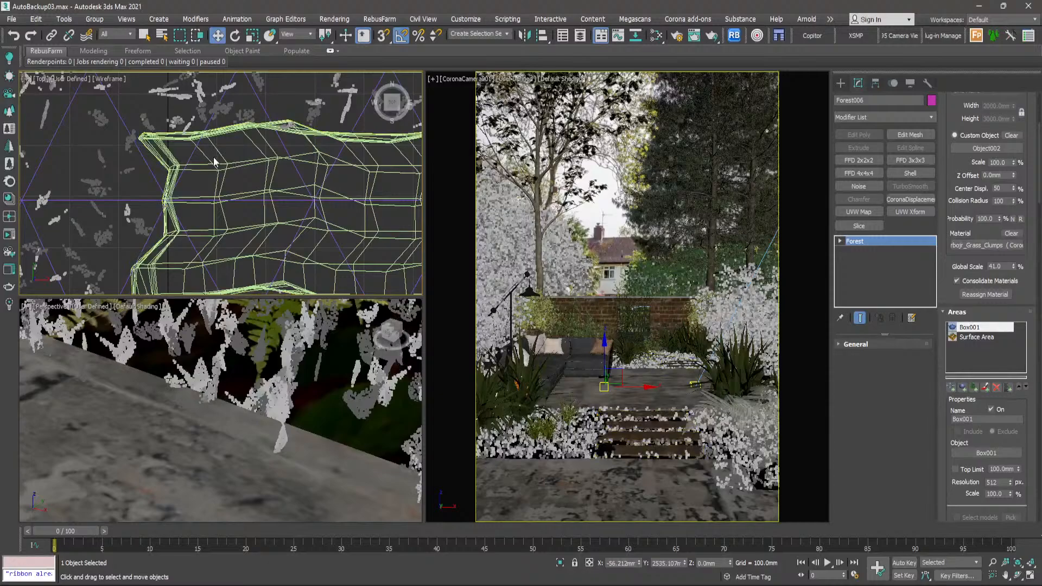
{"action": "scroll", "coordinate": [186, 165], "scroll_direction": "down", "scroll_amount": 3}
{"action": "scroll", "coordinate": [334, 183], "scroll_direction": "down", "scroll_amount": 2}
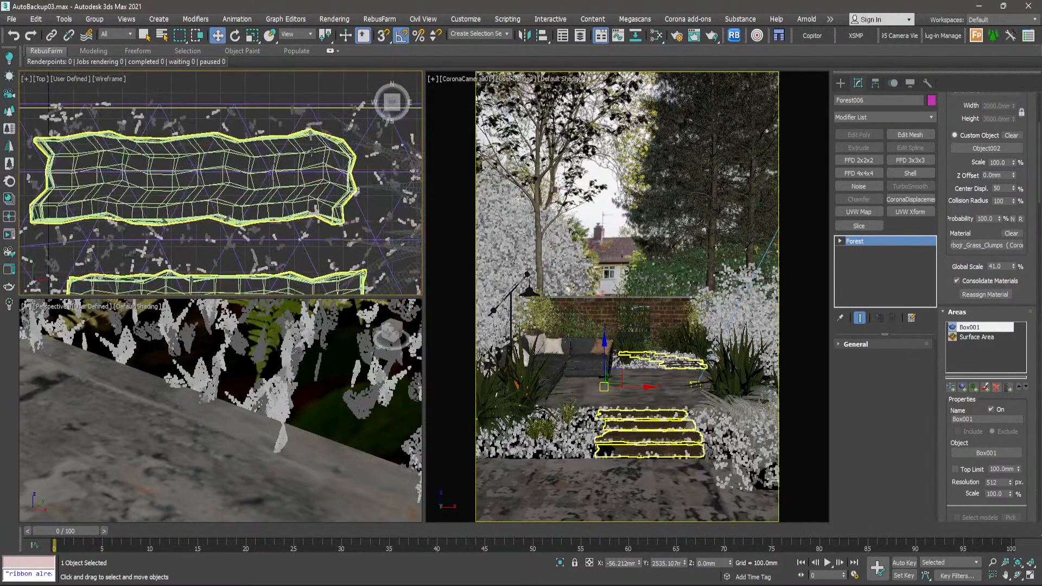
{"action": "scroll", "coordinate": [347, 218], "scroll_direction": "up", "scroll_amount": 5}
{"action": "scroll", "coordinate": [314, 238], "scroll_direction": "down", "scroll_amount": 3}
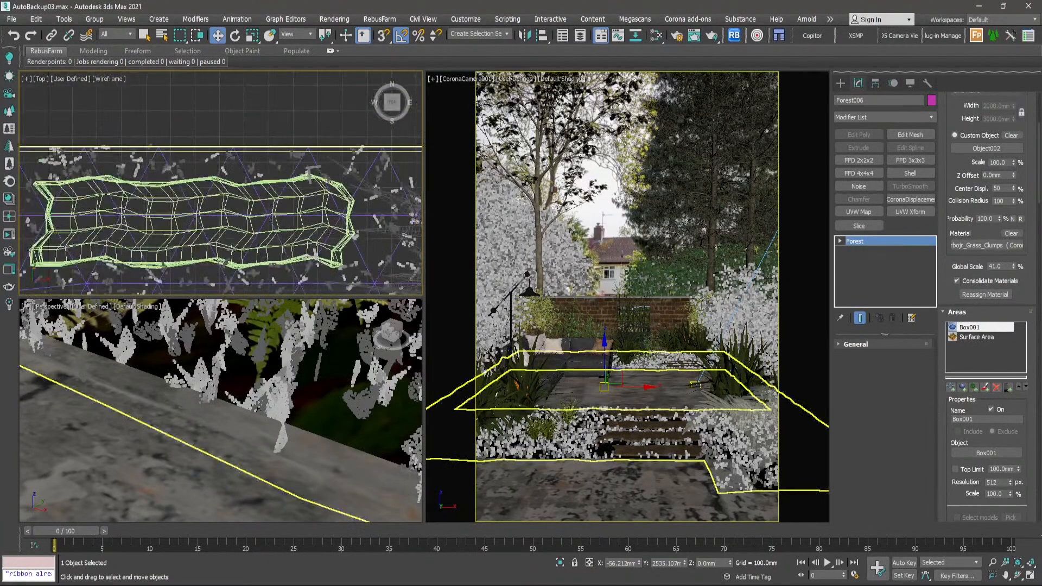
{"action": "scroll", "coordinate": [313, 235], "scroll_direction": "up", "scroll_amount": 2}
{"action": "middle_click_drag", "start_coordinate": [245, 254], "coordinate": [284, 163]}
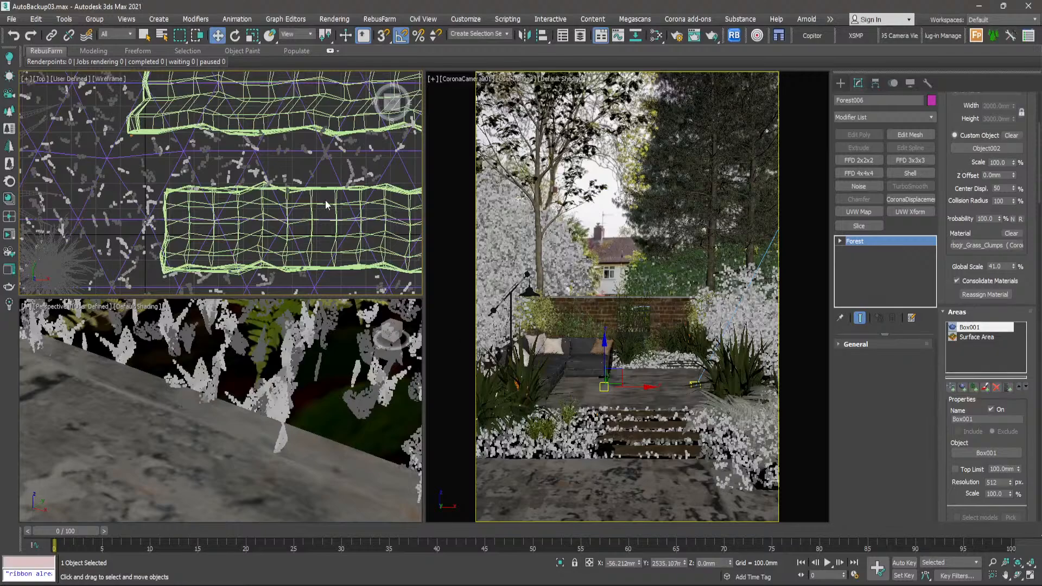
{"action": "scroll", "coordinate": [326, 204], "scroll_direction": "up", "scroll_amount": 4}
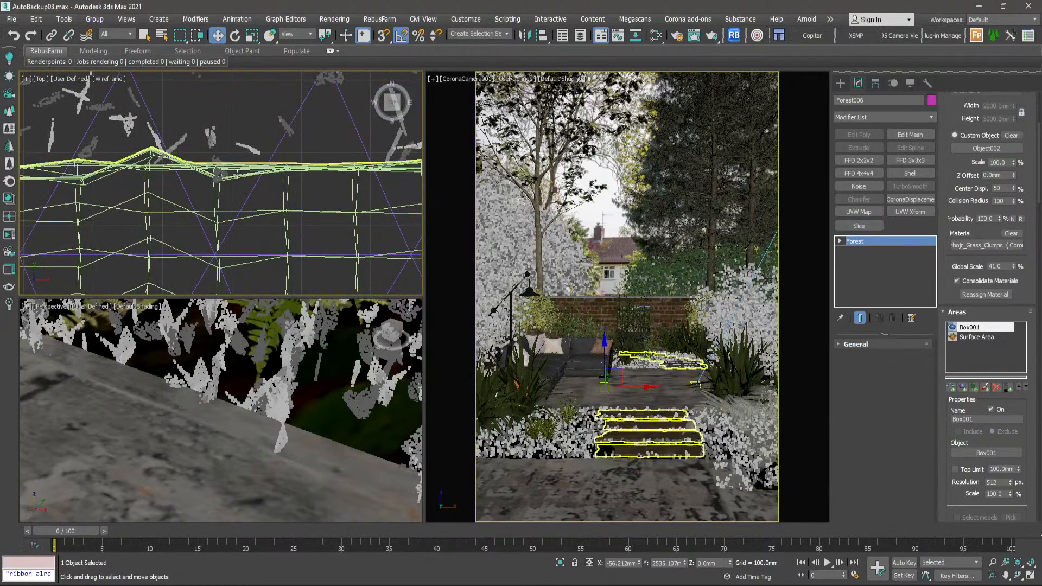
{"action": "scroll", "coordinate": [228, 189], "scroll_direction": "down", "scroll_amount": 4}
{"action": "middle_click_drag", "start_coordinate": [274, 262], "coordinate": [249, 267]}
{"action": "scroll", "coordinate": [254, 240], "scroll_direction": "up", "scroll_amount": 2}
{"action": "scroll", "coordinate": [254, 240], "scroll_direction": "up", "scroll_amount": 3}
{"action": "scroll", "coordinate": [256, 233], "scroll_direction": "down", "scroll_amount": 3}
{"action": "scroll", "coordinate": [379, 210], "scroll_direction": "up", "scroll_amount": 2}
{"action": "scroll", "coordinate": [283, 187], "scroll_direction": "down", "scroll_amount": 3}
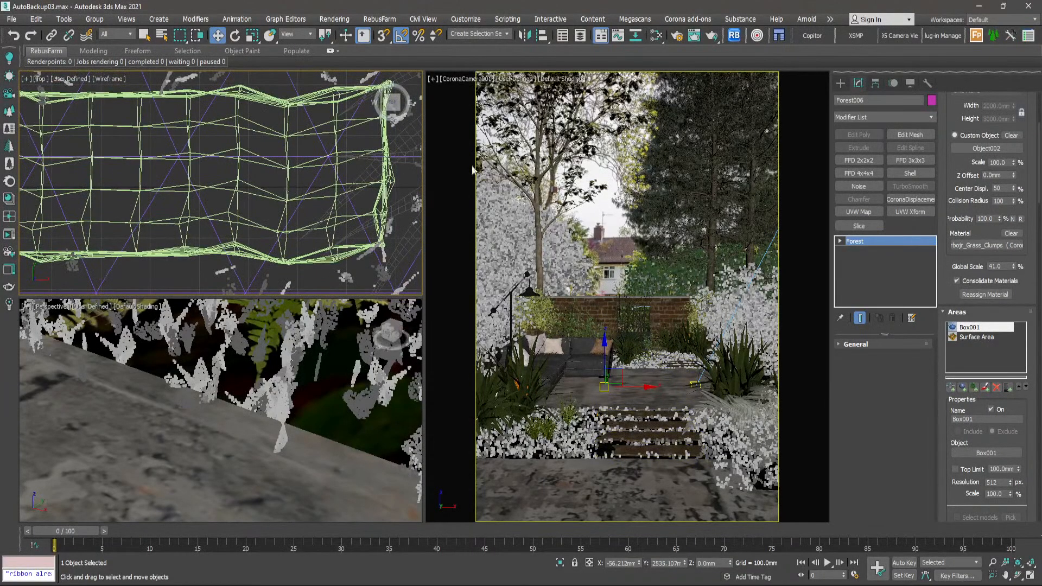
{"action": "scroll", "coordinate": [221, 214], "scroll_direction": "down", "scroll_amount": 4}
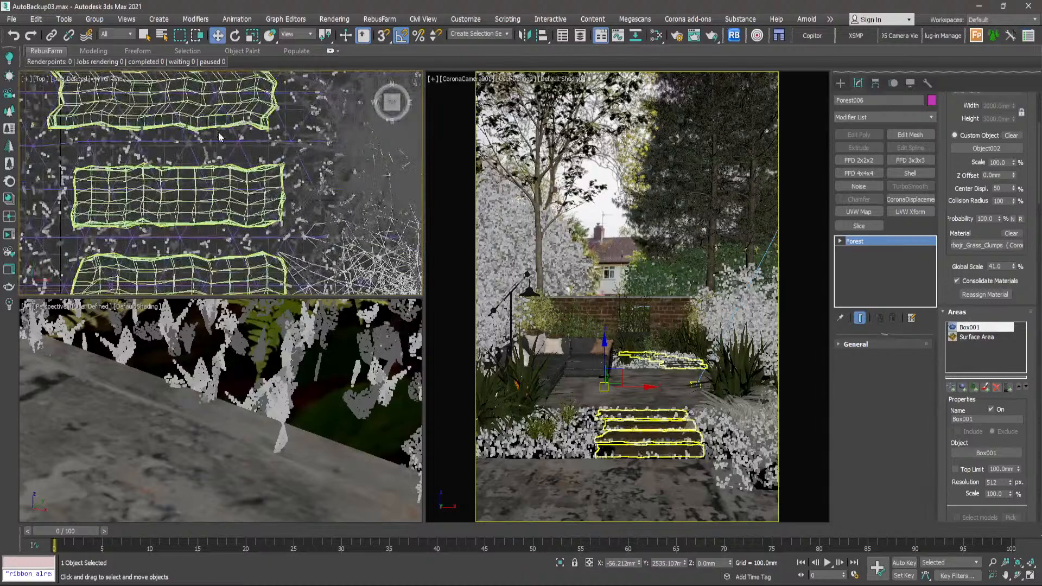
{"action": "scroll", "coordinate": [233, 153], "scroll_direction": "up", "scroll_amount": 7}
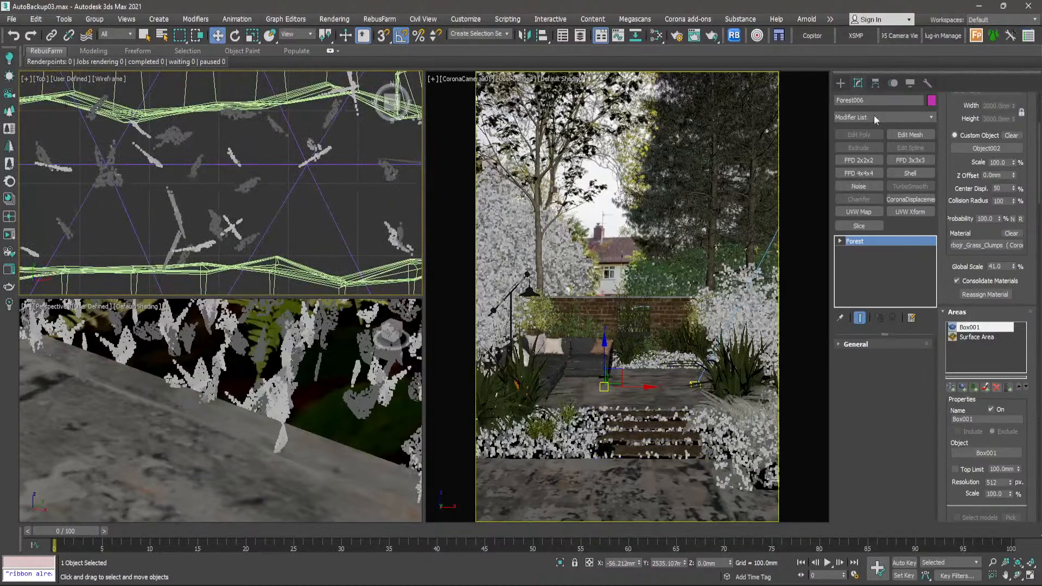
- Set the X density units of the grass clumps forest's distribution to about 1698 mm
{"action": "scroll", "coordinate": [1035, 265], "scroll_direction": "down", "scroll_amount": 10}
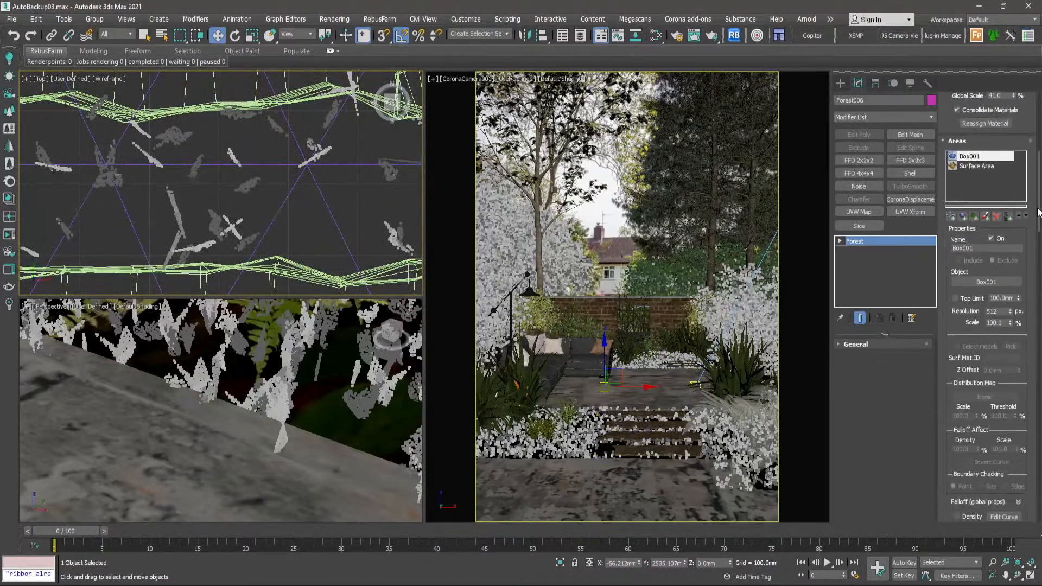
{"action": "scroll", "coordinate": [1036, 265], "scroll_direction": "down", "scroll_amount": 6}
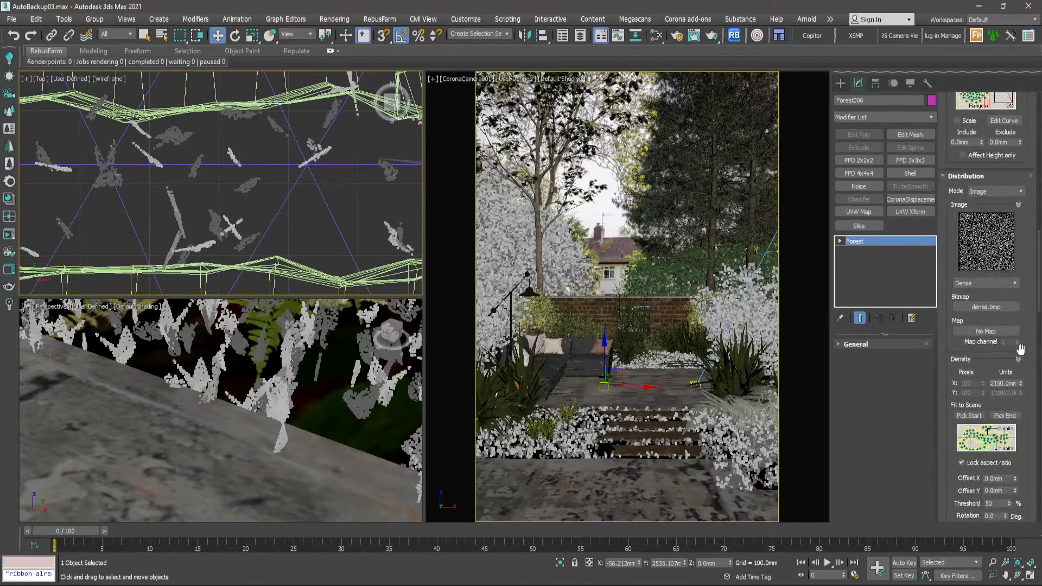
{"action": "left_click_drag", "start_coordinate": [1022, 386], "coordinate": [1030, 397]}
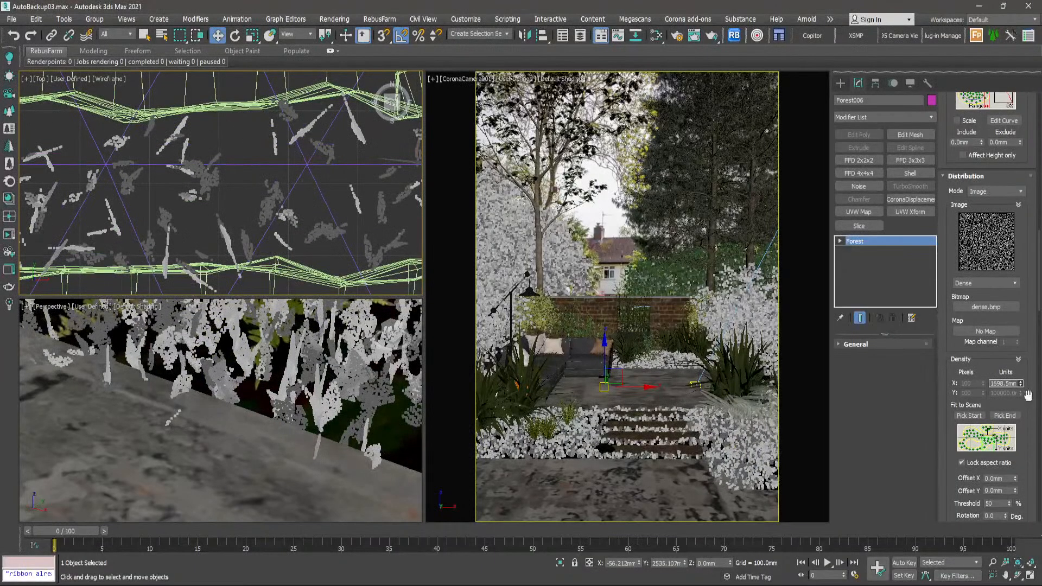
- Select the wooden steps object and add an Edit Poly modifier above its UVW Map
{"action": "scroll", "coordinate": [308, 190], "scroll_direction": "down", "scroll_amount": 6}
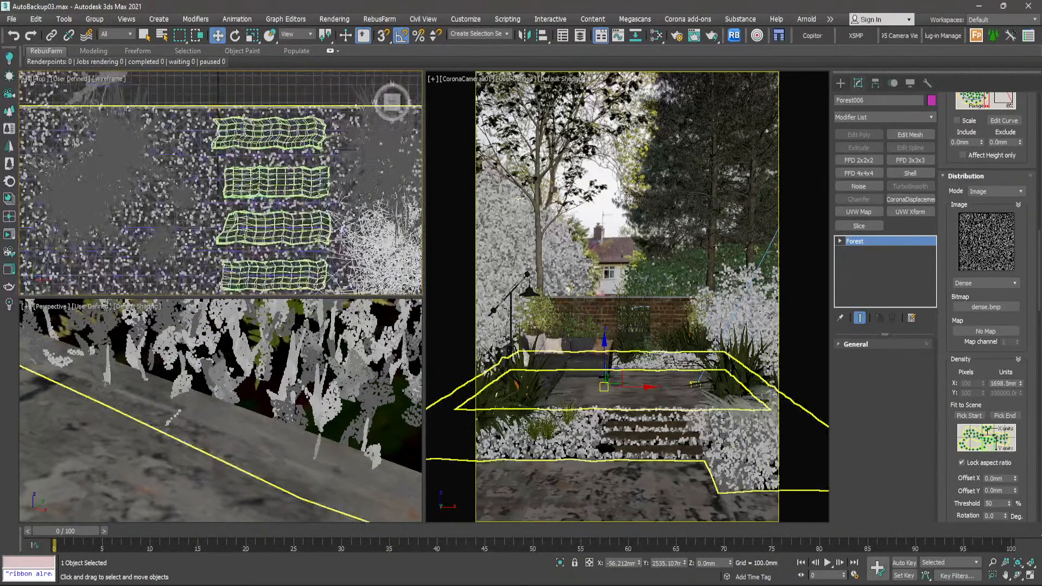
{"action": "scroll", "coordinate": [291, 163], "scroll_direction": "up", "scroll_amount": 10}
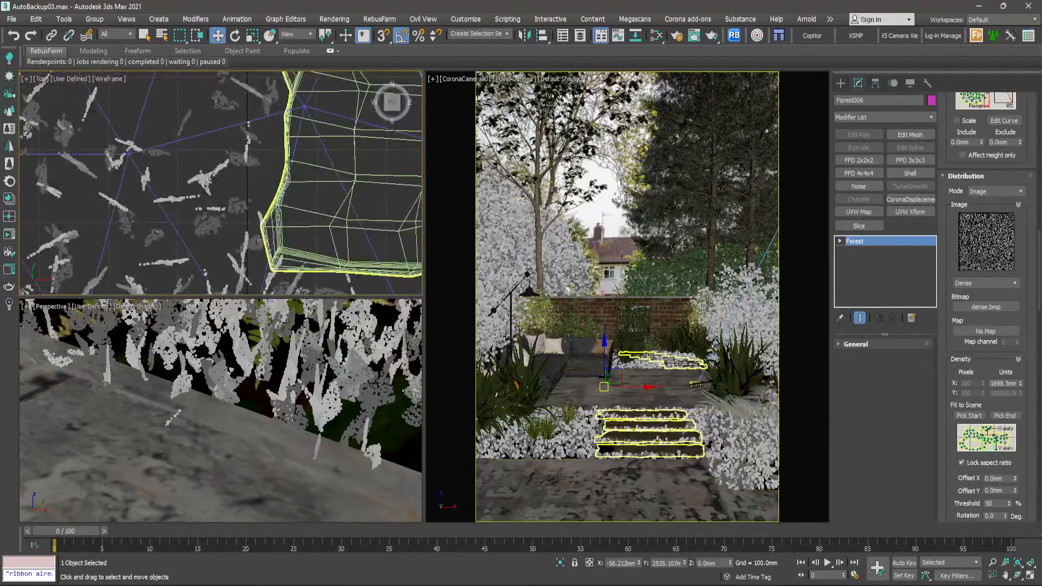
{"action": "left_click", "coordinate": [288, 161]}
{"action": "scroll", "coordinate": [289, 162], "scroll_direction": "down", "scroll_amount": 2}
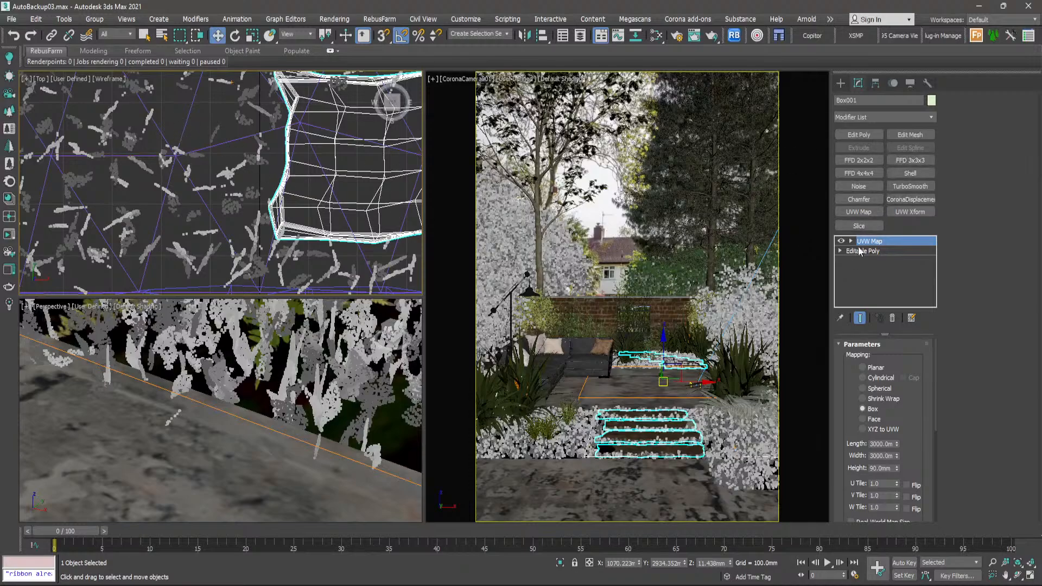
{"action": "left_click", "coordinate": [864, 136]}
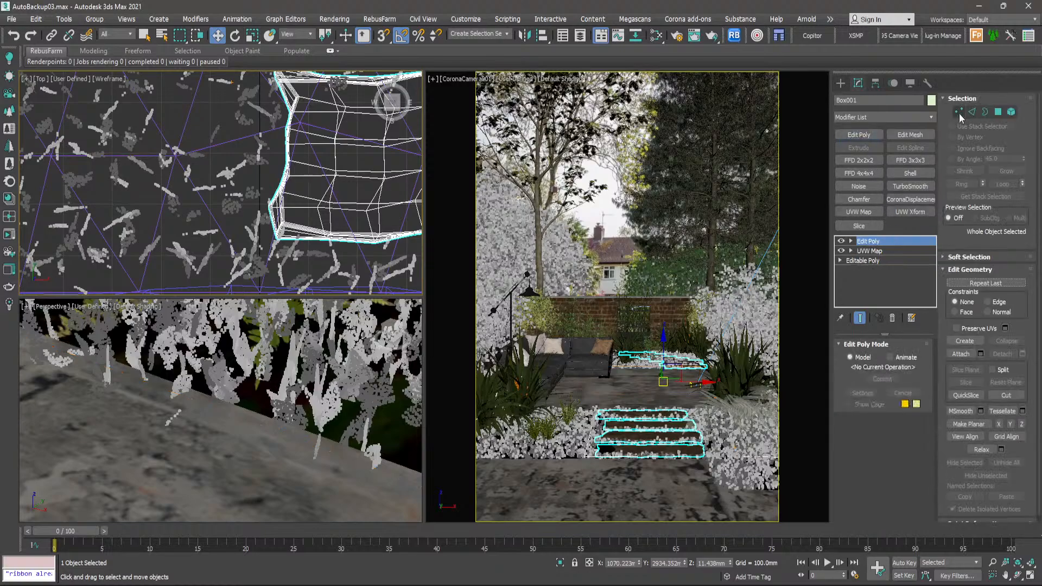
- Select the vertices at the front left corner of the lowest wooden step
{"action": "left_click", "coordinate": [960, 114]}
{"action": "scroll", "coordinate": [268, 201], "scroll_direction": "up", "scroll_amount": 2}
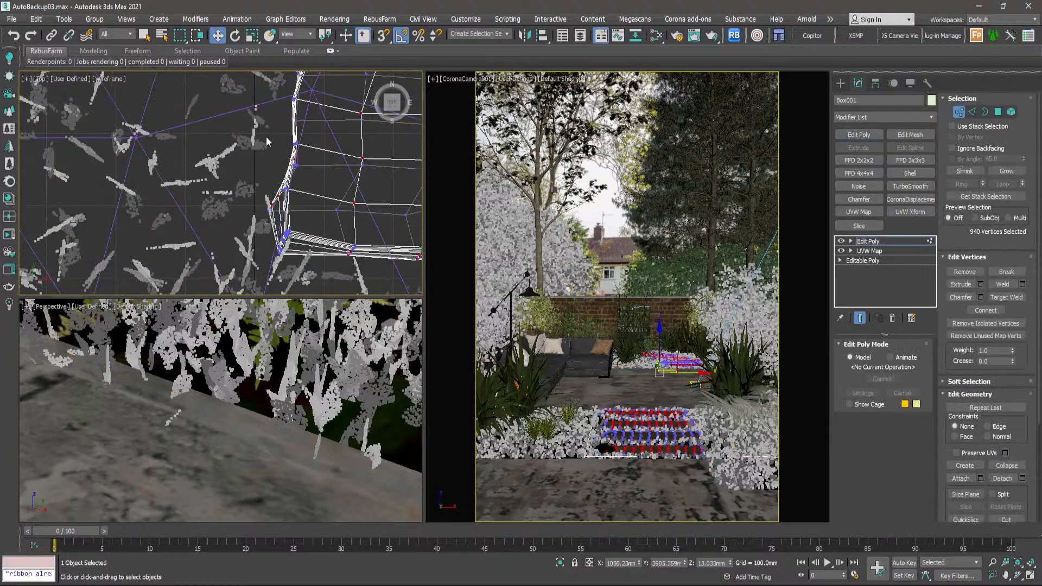
{"action": "left_click_drag", "start_coordinate": [247, 177], "coordinate": [308, 267]}
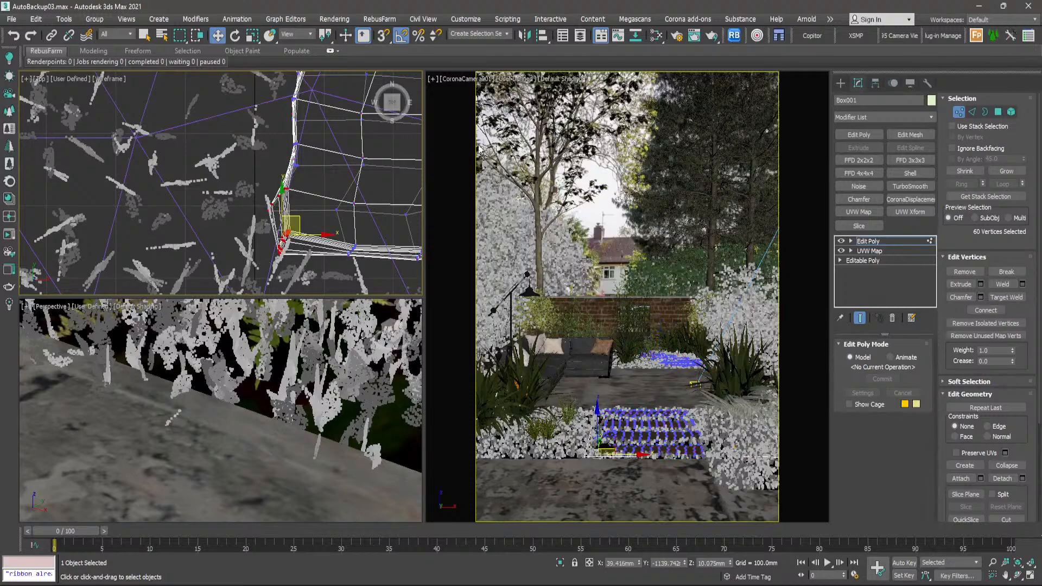
- Enable 2D Pan Zoom Mode in the camera view and get a close view of the left ends of the lower steps
{"action": "left_click", "coordinate": [435, 80]}
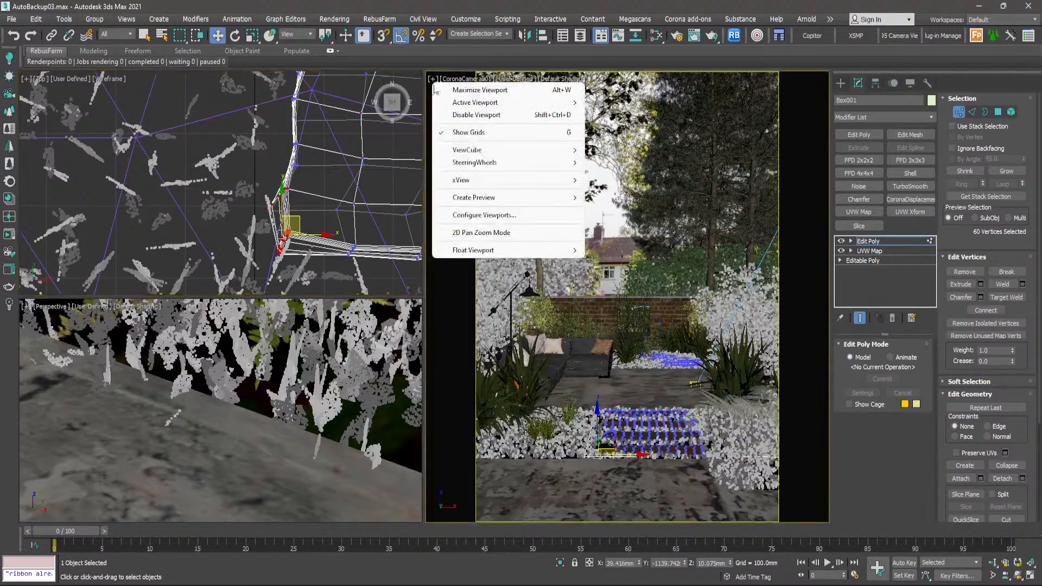
{"action": "left_click", "coordinate": [478, 233]}
{"action": "scroll", "coordinate": [585, 434], "scroll_direction": "up", "scroll_amount": 6}
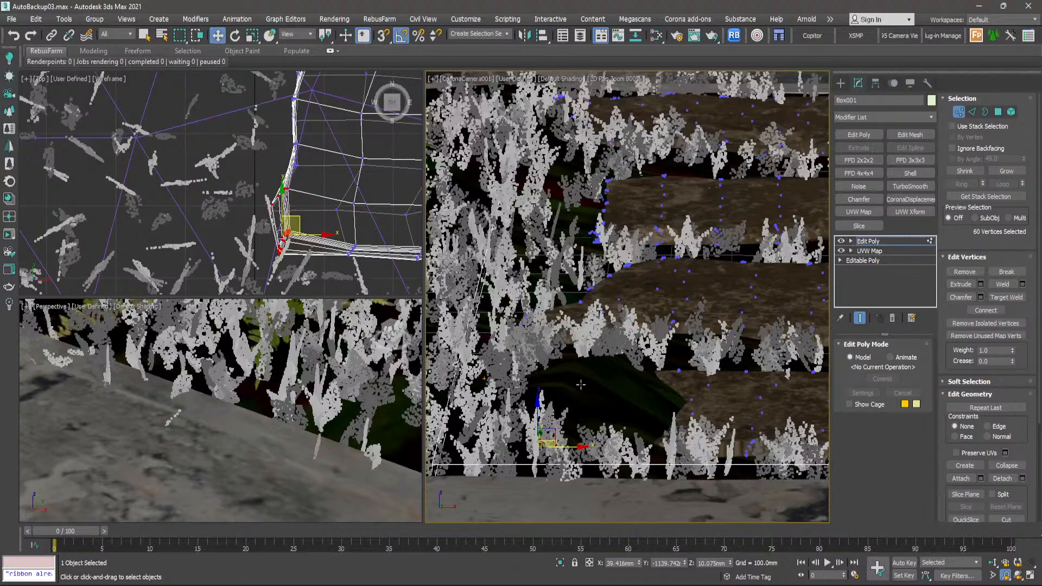
- Move the selected front left corner vertices of the lowest wooden step inward along X by about 72 mm
{"action": "scroll", "coordinate": [261, 249], "scroll_direction": "down", "scroll_amount": 4}
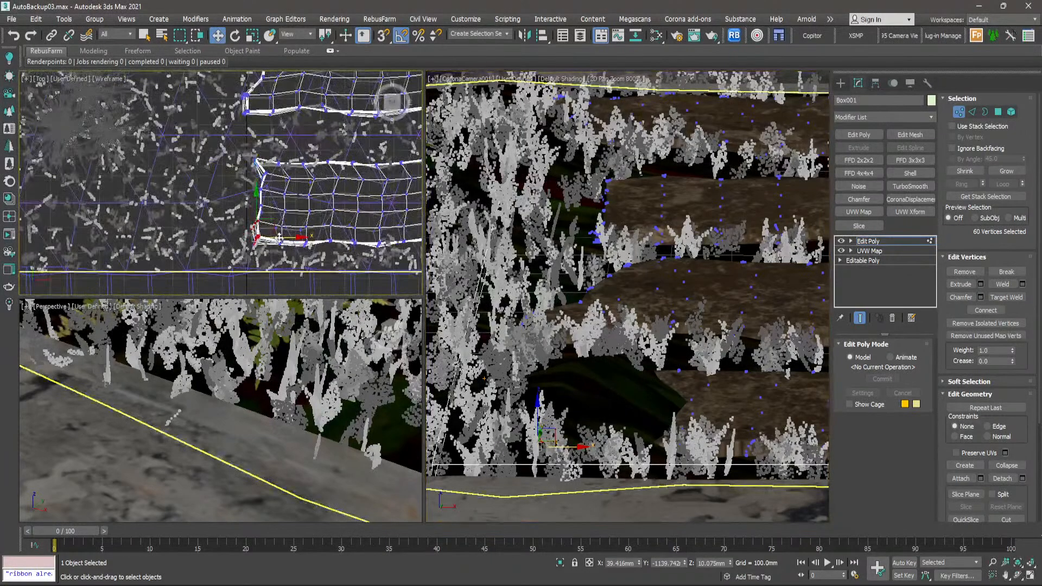
{"action": "scroll", "coordinate": [264, 239], "scroll_direction": "up", "scroll_amount": 2}
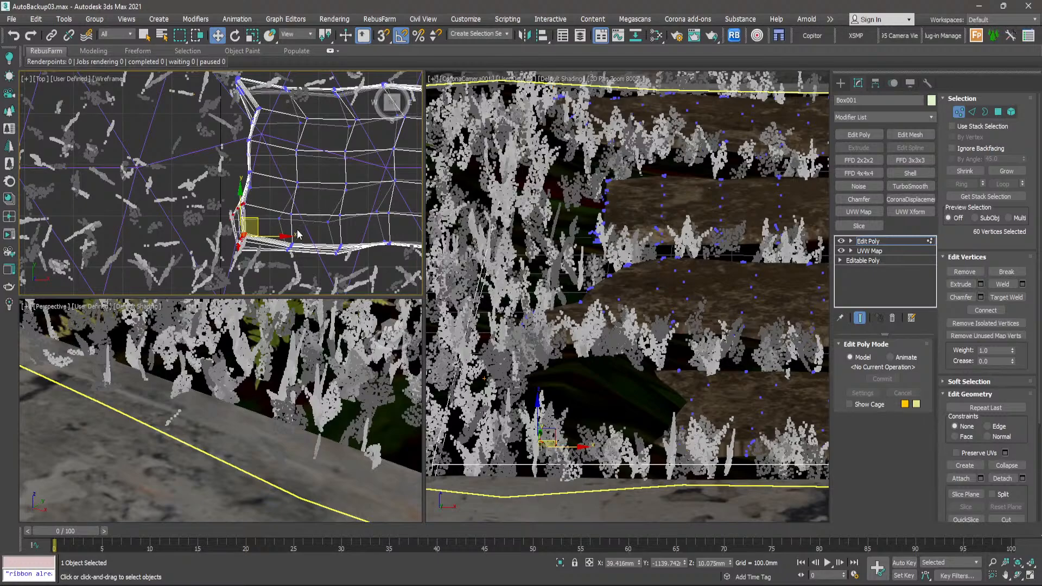
{"action": "left_click_drag", "start_coordinate": [277, 235], "coordinate": [303, 237]}
{"action": "left_click_drag", "start_coordinate": [312, 238], "coordinate": [311, 239]}
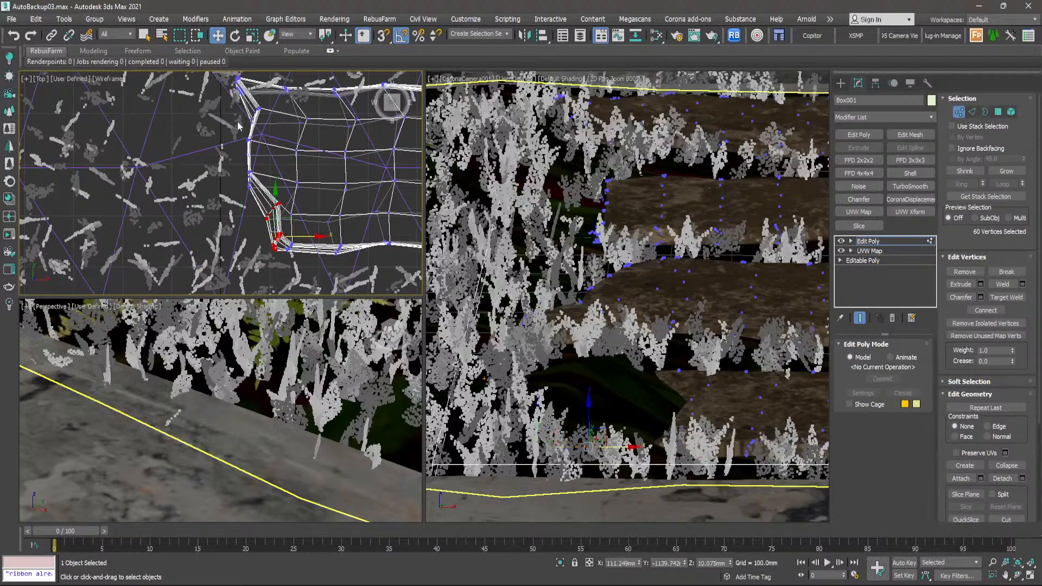
- Select the vertices midway along the lowest step's left end and move them inward along X by about 50 mm
{"action": "left_click_drag", "start_coordinate": [263, 198], "coordinate": [264, 199]}
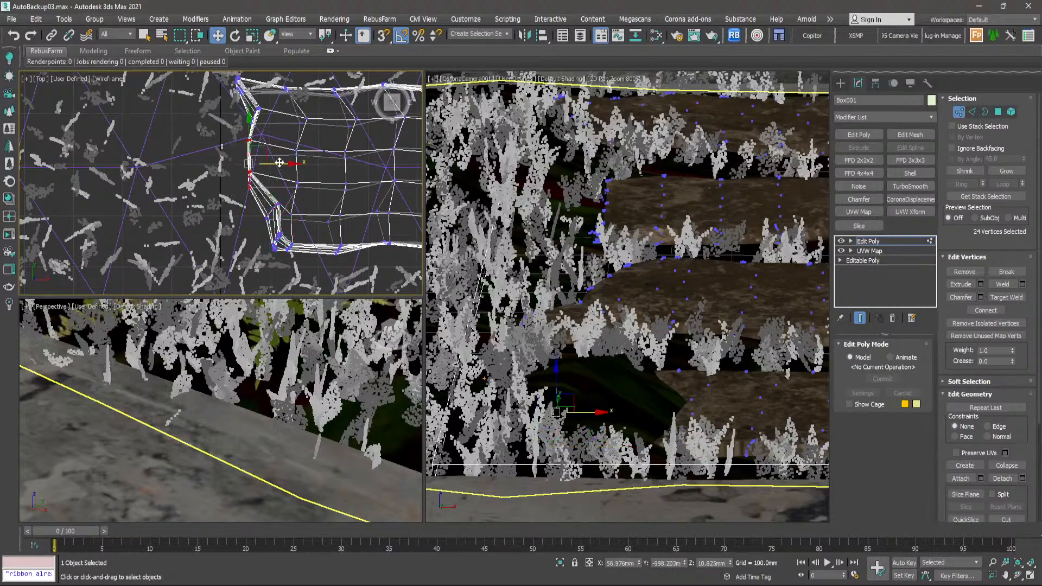
{"action": "left_click_drag", "start_coordinate": [280, 163], "coordinate": [306, 167]}
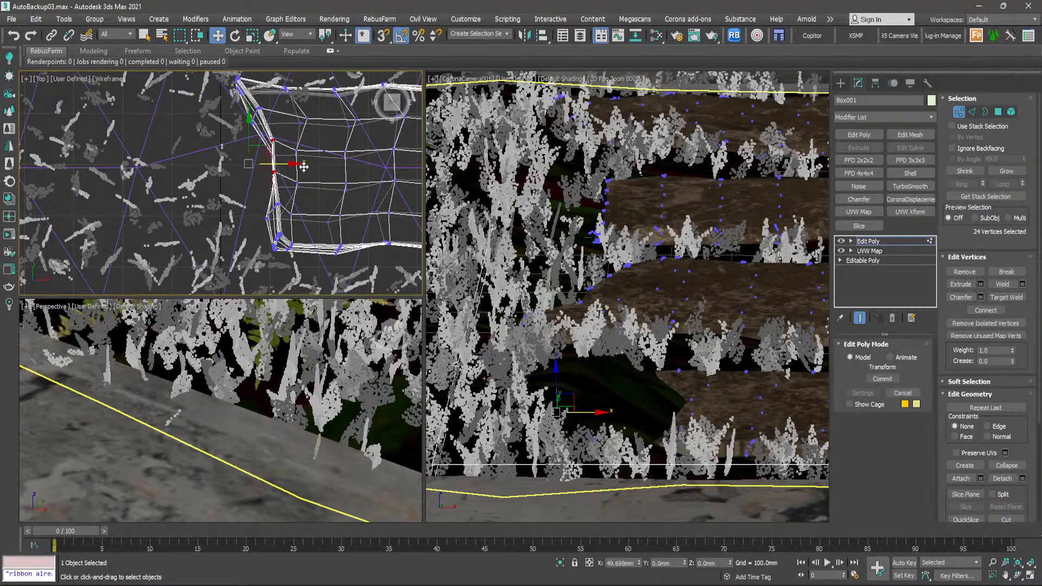
{"action": "middle_click_drag", "start_coordinate": [268, 192], "coordinate": [281, 241]}
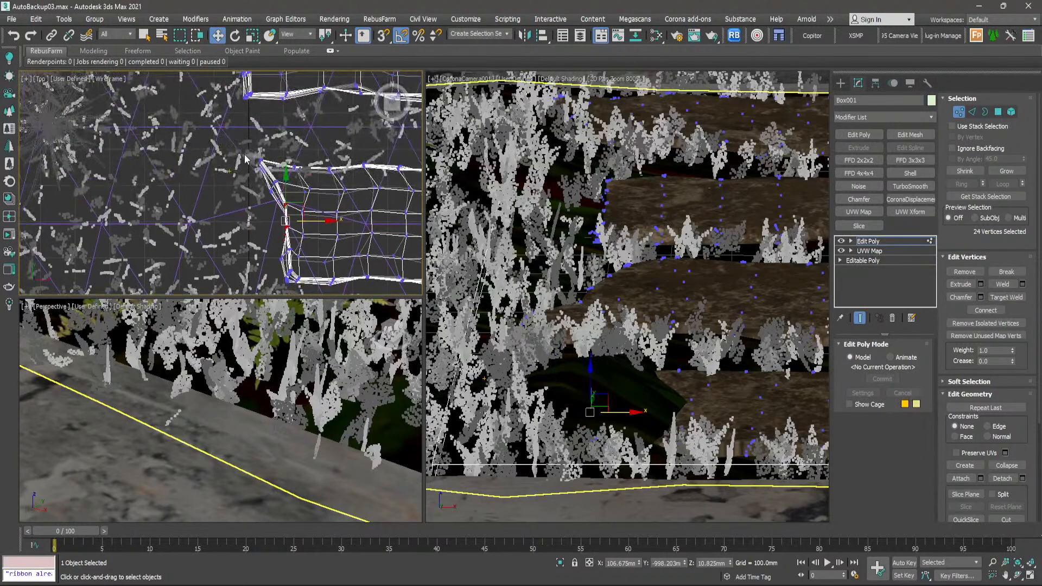
- Select the vertices along the front half of the lowest step's left end and shift them further inward
{"action": "left_click_drag", "start_coordinate": [278, 200], "coordinate": [324, 178]}
{"action": "scroll", "coordinate": [286, 249], "scroll_direction": "up", "scroll_amount": 3}
{"action": "middle_click_drag", "start_coordinate": [286, 250], "coordinate": [245, 200]}
{"action": "left_click_drag", "start_coordinate": [227, 166], "coordinate": [321, 233]}
{"action": "scroll", "coordinate": [294, 168], "scroll_direction": "up", "scroll_amount": 5}
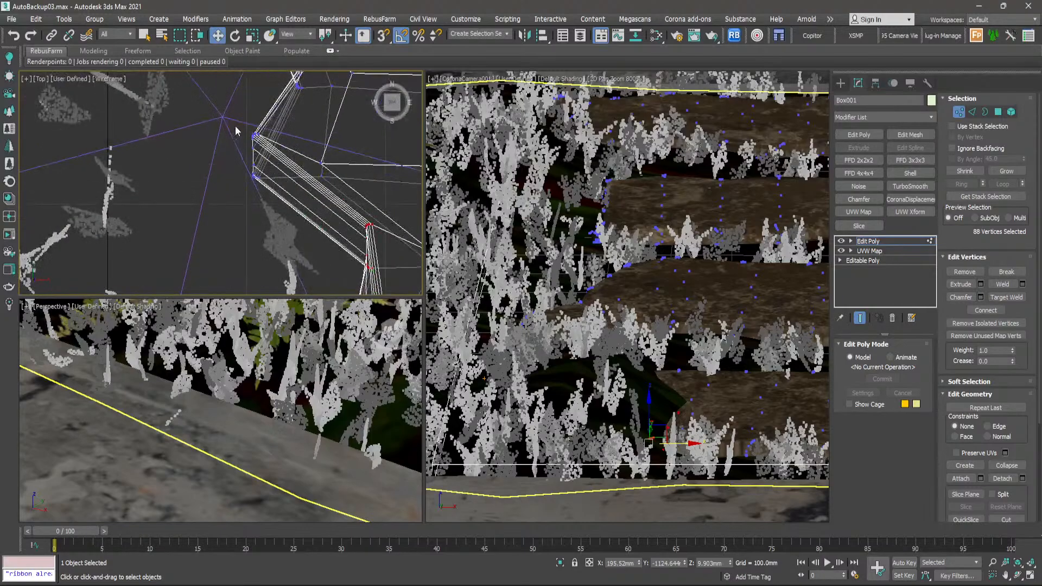
- Try to move the protruding vertices behind the shifted left end of the lowest step inward along X by about 54 mm
{"action": "left_click_drag", "start_coordinate": [237, 134], "coordinate": [339, 206]}
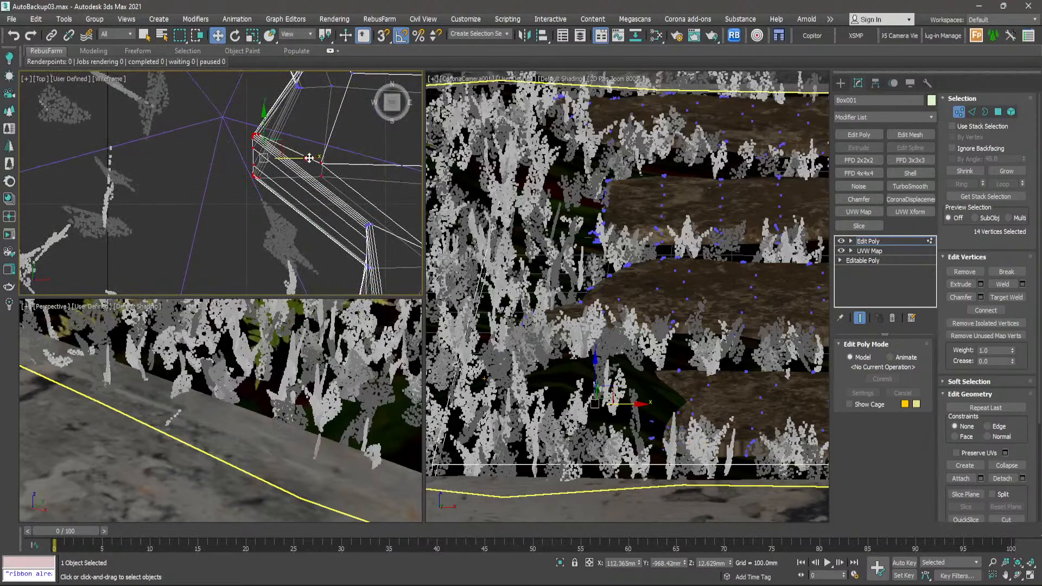
{"action": "left_click_drag", "start_coordinate": [305, 158], "coordinate": [381, 168]}
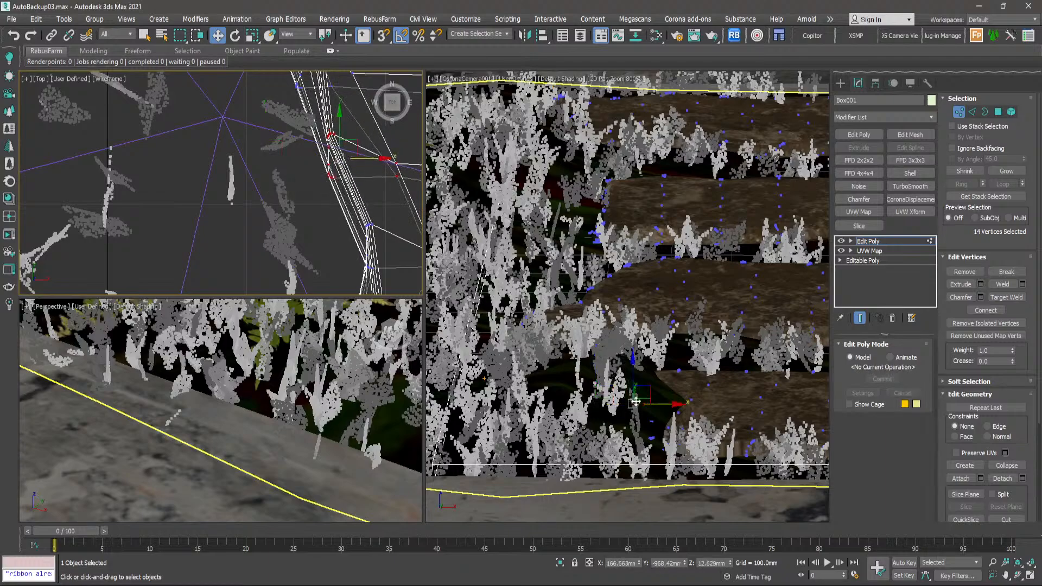
{"action": "scroll", "coordinate": [636, 401], "scroll_direction": "down", "scroll_amount": 1}
{"action": "middle_click_drag", "start_coordinate": [652, 386], "coordinate": [650, 391]}
{"action": "key", "text": "ctrl+z"}
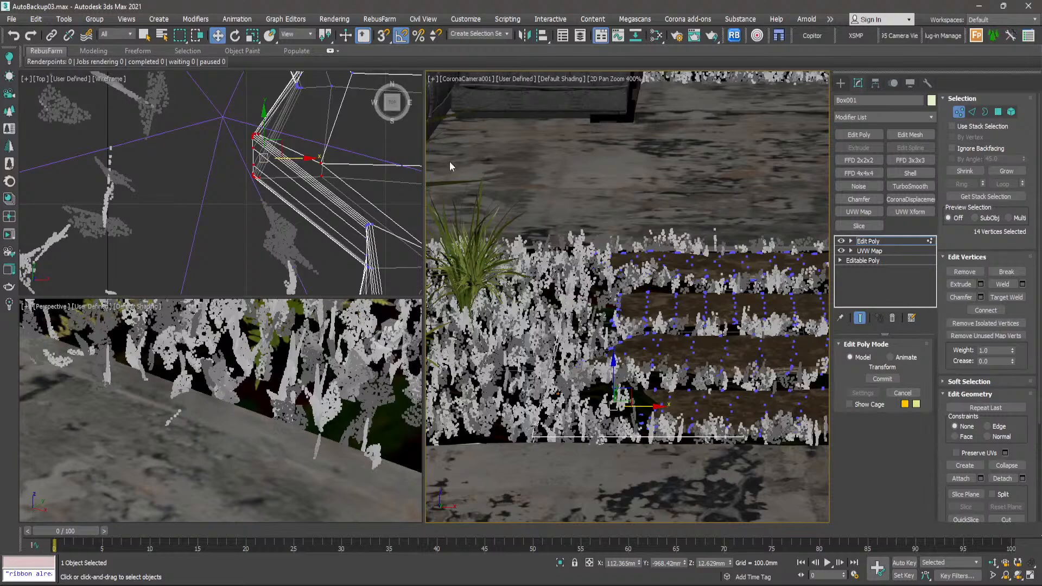
- Turn off 2D Pan Zoom Mode in the camera view, leave vertex editing and deselect the wooden steps
{"action": "left_click", "coordinate": [435, 80]}
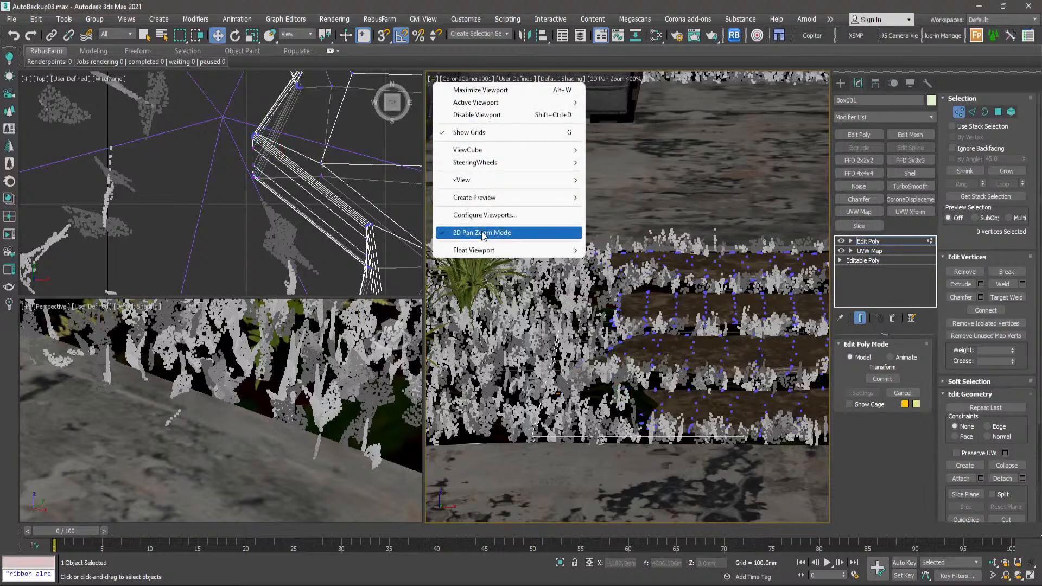
{"action": "left_click", "coordinate": [507, 235]}
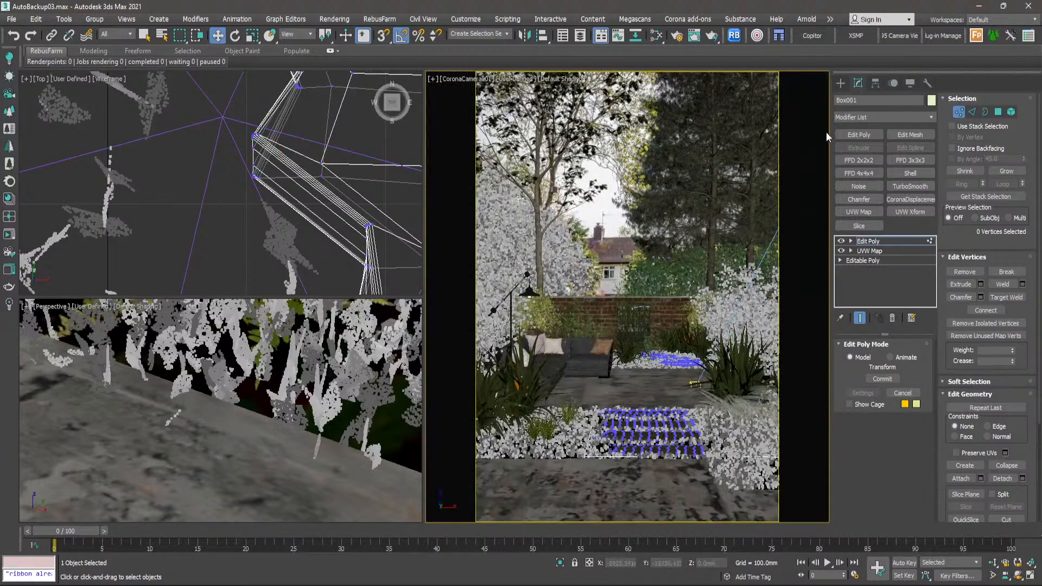
{"action": "left_click", "coordinate": [841, 83]}
{"action": "scroll", "coordinate": [329, 171], "scroll_direction": "up", "scroll_amount": 5}
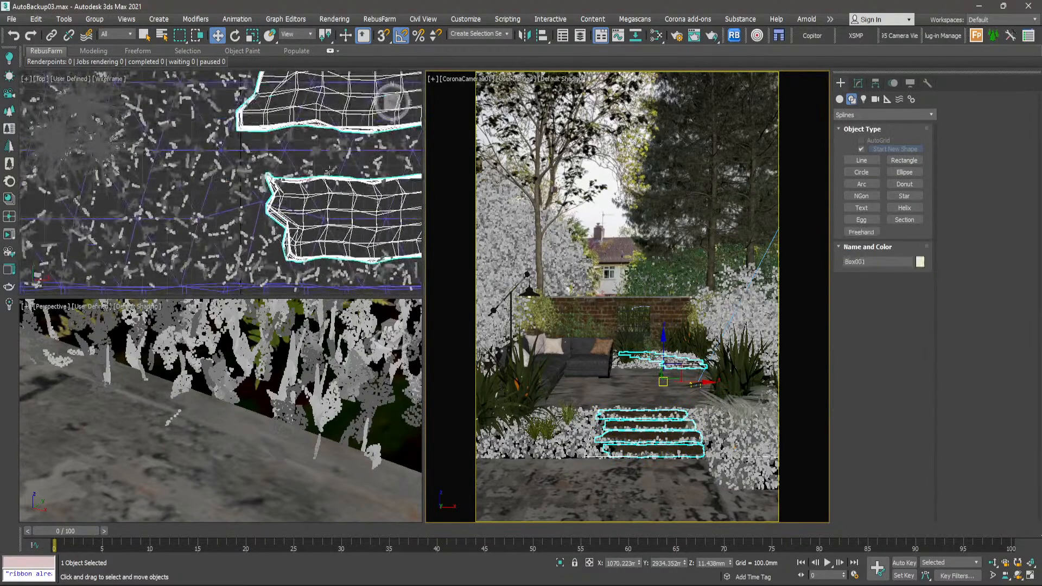
{"action": "scroll", "coordinate": [329, 171], "scroll_direction": "down", "scroll_amount": 5}
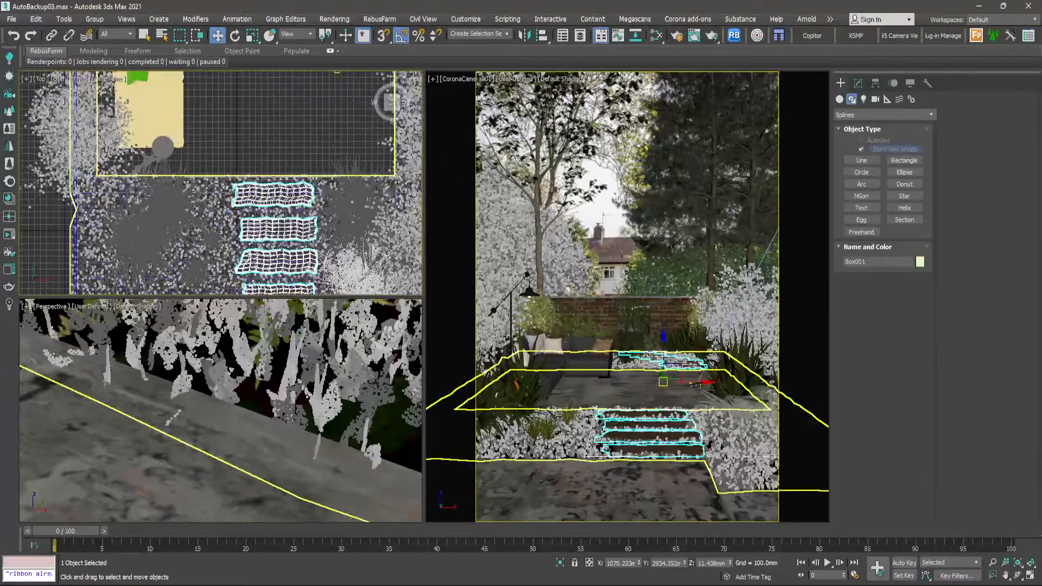
{"action": "scroll", "coordinate": [282, 247], "scroll_direction": "down", "scroll_amount": 2}
{"action": "left_click", "coordinate": [314, 167]}
- Examine where the grass clumps overlap the paving beside the lowest wooden step in the top and perspective views
{"action": "middle_click_drag", "start_coordinate": [283, 210], "coordinate": [342, 204]}
{"action": "scroll", "coordinate": [297, 179], "scroll_direction": "down", "scroll_amount": 5}
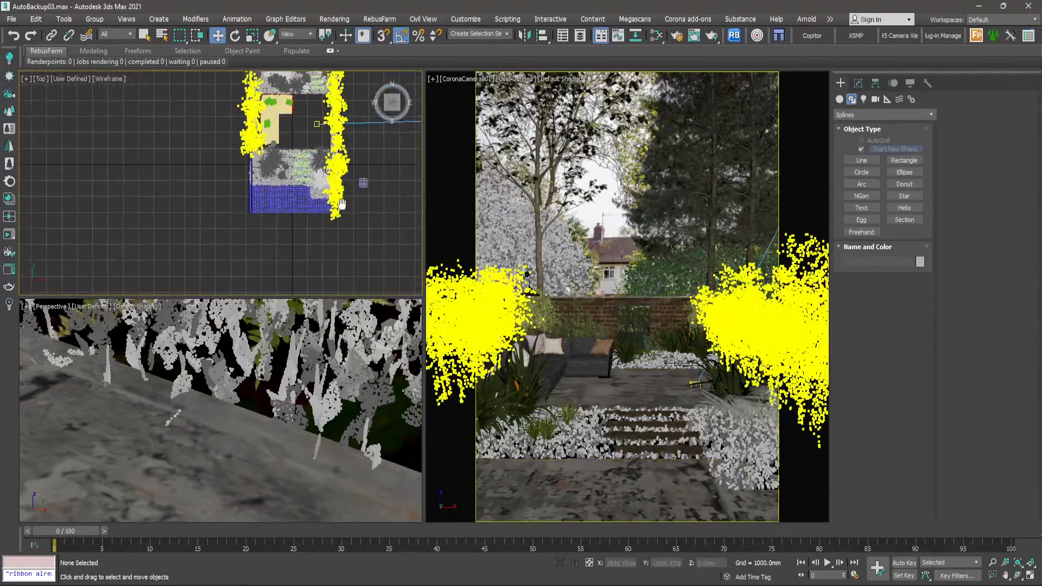
{"action": "left_click", "coordinate": [610, 236]}
{"action": "scroll", "coordinate": [303, 441], "scroll_direction": "down", "scroll_amount": 5}
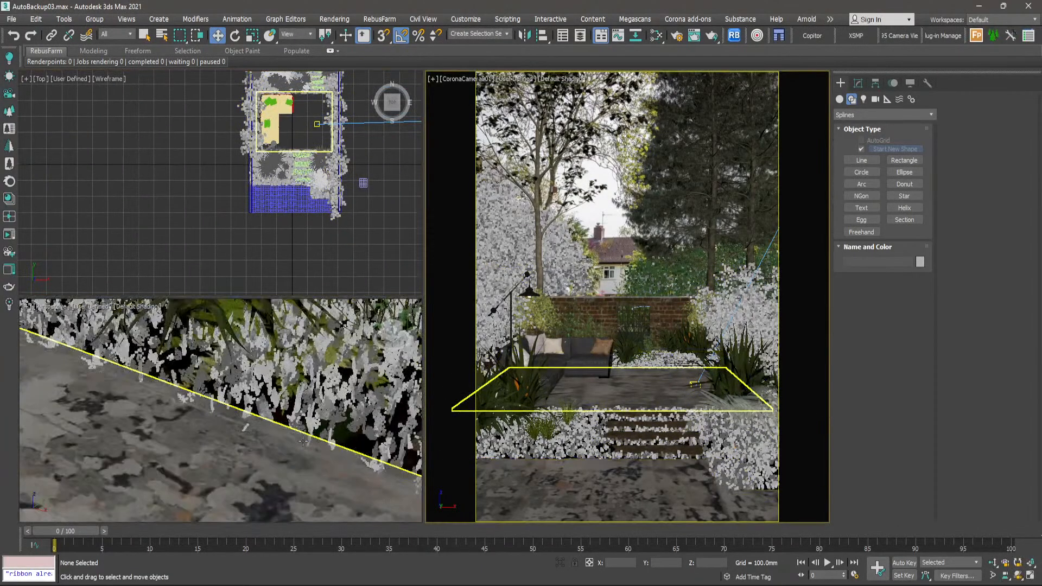
{"action": "scroll", "coordinate": [303, 442], "scroll_direction": "down", "scroll_amount": 4}
{"action": "scroll", "coordinate": [321, 175], "scroll_direction": "up", "scroll_amount": 6}
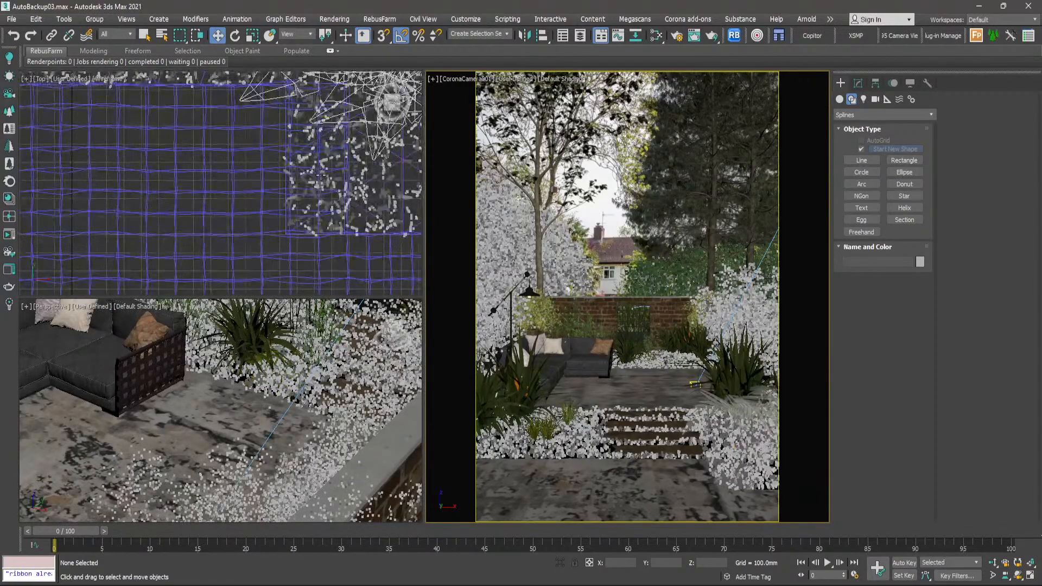
{"action": "scroll", "coordinate": [321, 176], "scroll_direction": "down", "scroll_amount": 5}
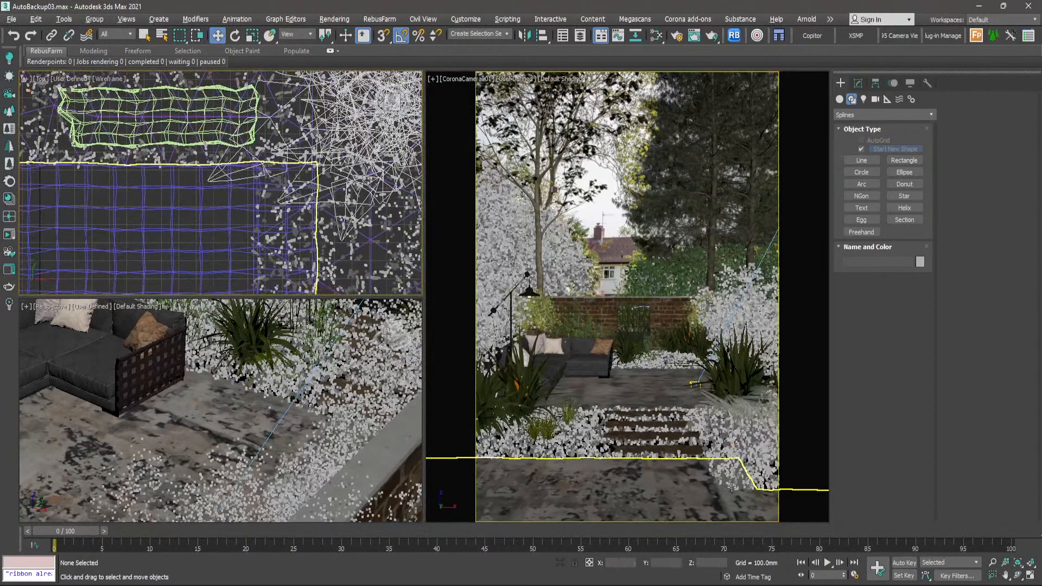
{"action": "key", "text": "alt+w"}
{"action": "key", "text": "alt+w"}
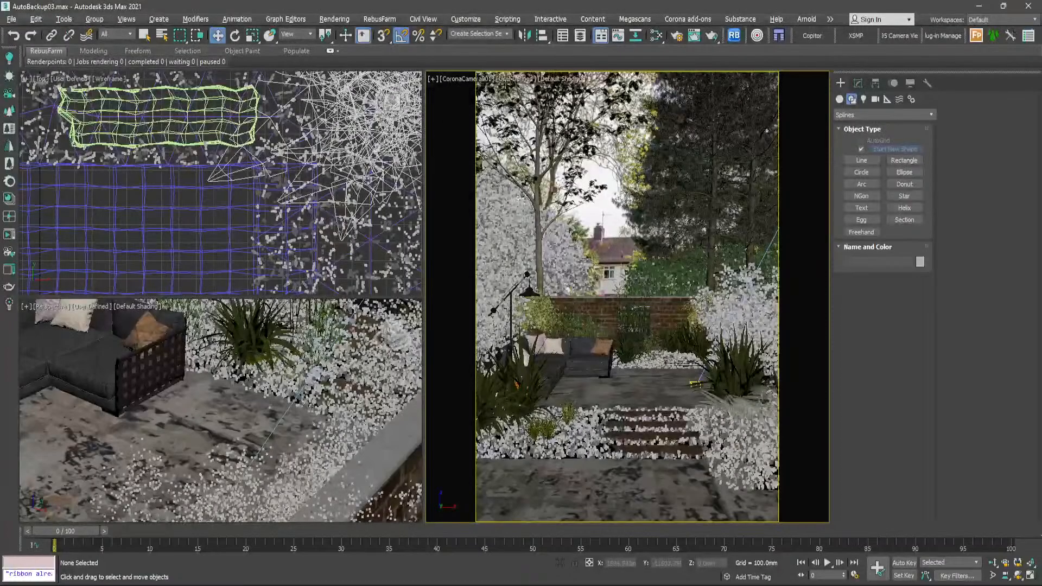
- Enable 2D Pan Zoom Mode in the camera view and inspect the grass clumps covering the front paving's right corner
{"action": "left_click", "coordinate": [435, 84]}
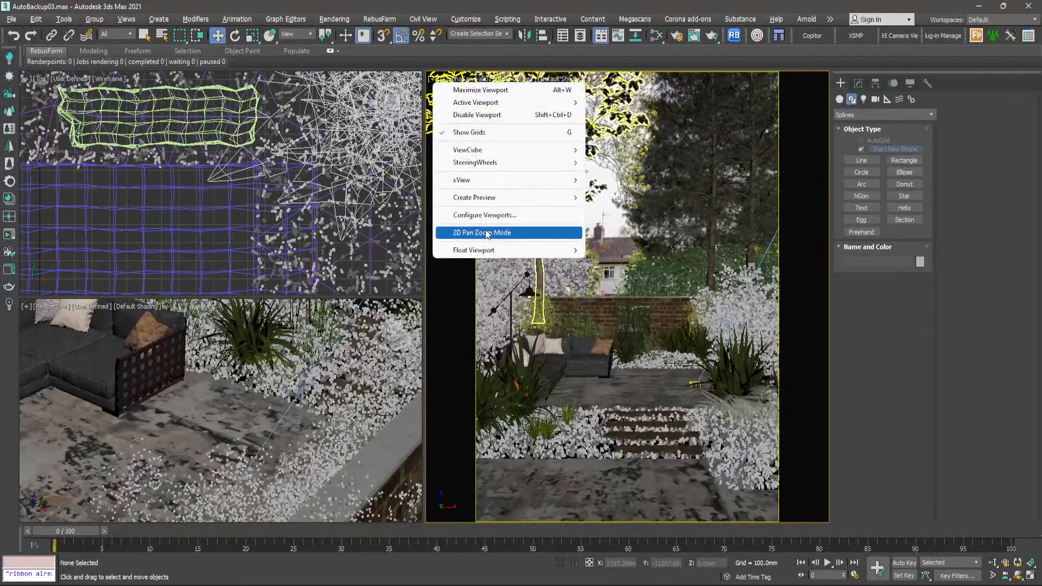
{"action": "left_click", "coordinate": [489, 230]}
{"action": "scroll", "coordinate": [744, 498], "scroll_direction": "up", "scroll_amount": 3}
{"action": "scroll", "coordinate": [745, 497], "scroll_direction": "up", "scroll_amount": 5}
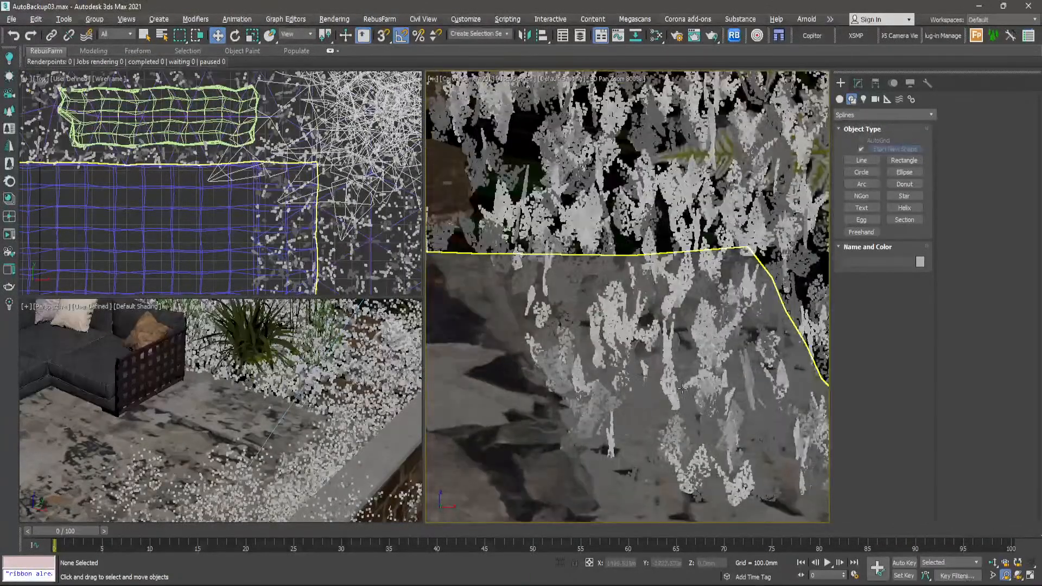
{"action": "scroll", "coordinate": [668, 385], "scroll_direction": "down", "scroll_amount": 4}
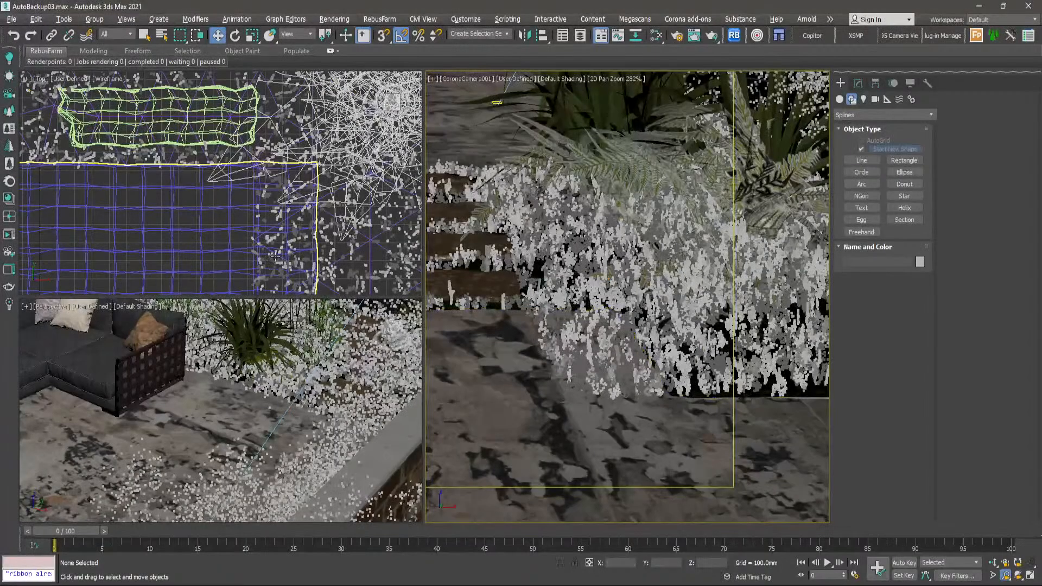
{"action": "scroll", "coordinate": [372, 247], "scroll_direction": "up", "scroll_amount": 4}
{"action": "scroll", "coordinate": [372, 247], "scroll_direction": "up", "scroll_amount": 3}
- Add an object area using the front paving, Plane001, to the grass clumps forest Forest006, declining camera clipping
{"action": "left_click", "coordinate": [712, 137]}
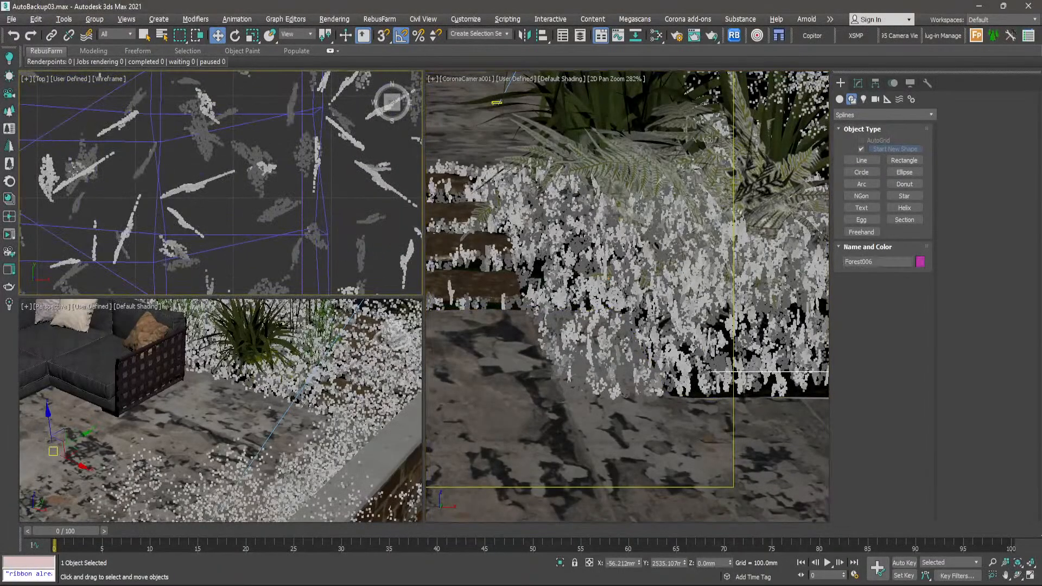
{"action": "left_click", "coordinate": [858, 83]}
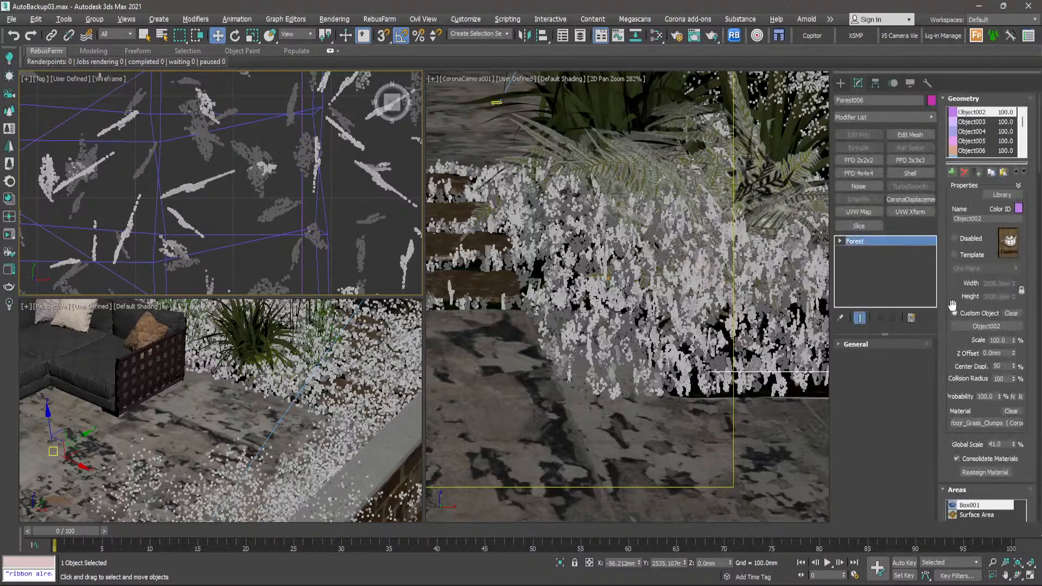
{"action": "scroll", "coordinate": [953, 305], "scroll_direction": "down", "scroll_amount": 5}
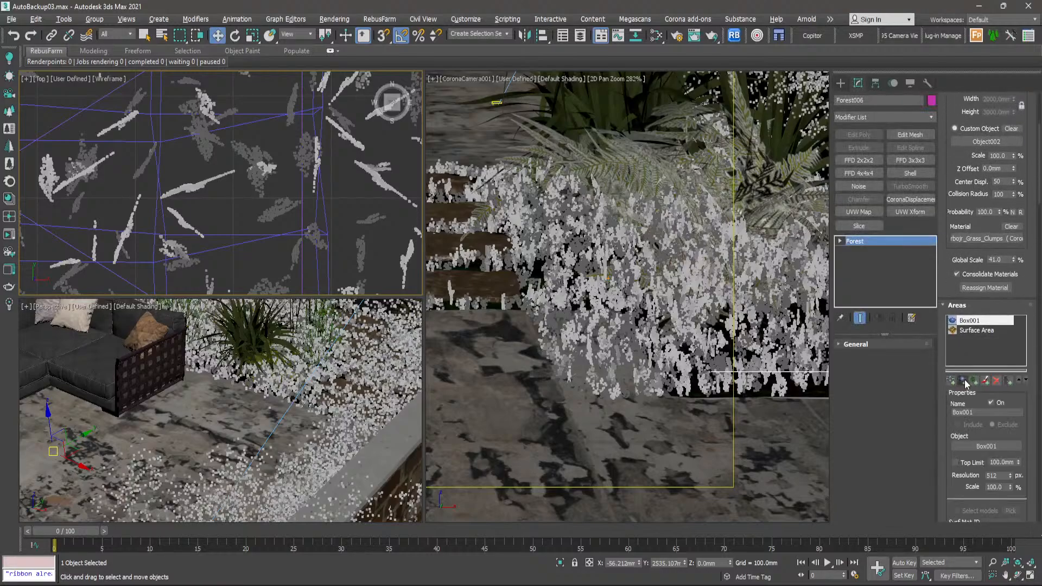
{"action": "left_click", "coordinate": [964, 380]}
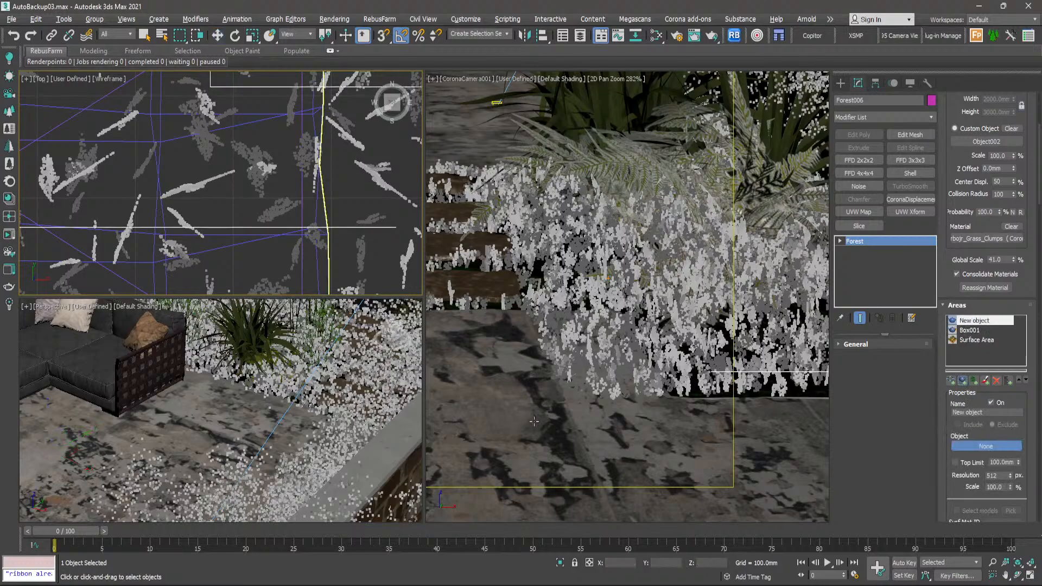
{"action": "scroll", "coordinate": [155, 140], "scroll_direction": "up", "scroll_amount": 6}
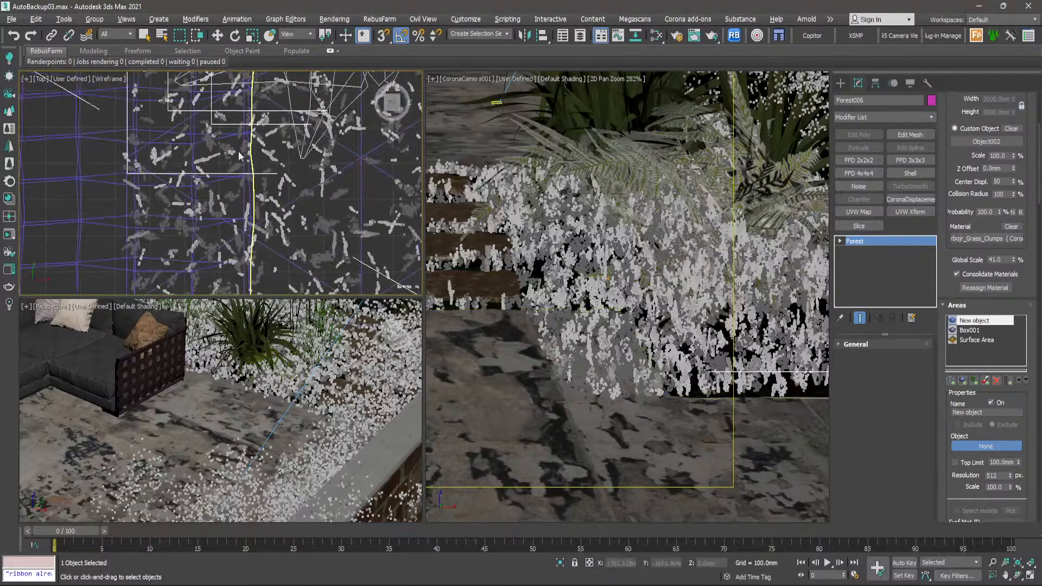
{"action": "left_click", "coordinate": [249, 195]}
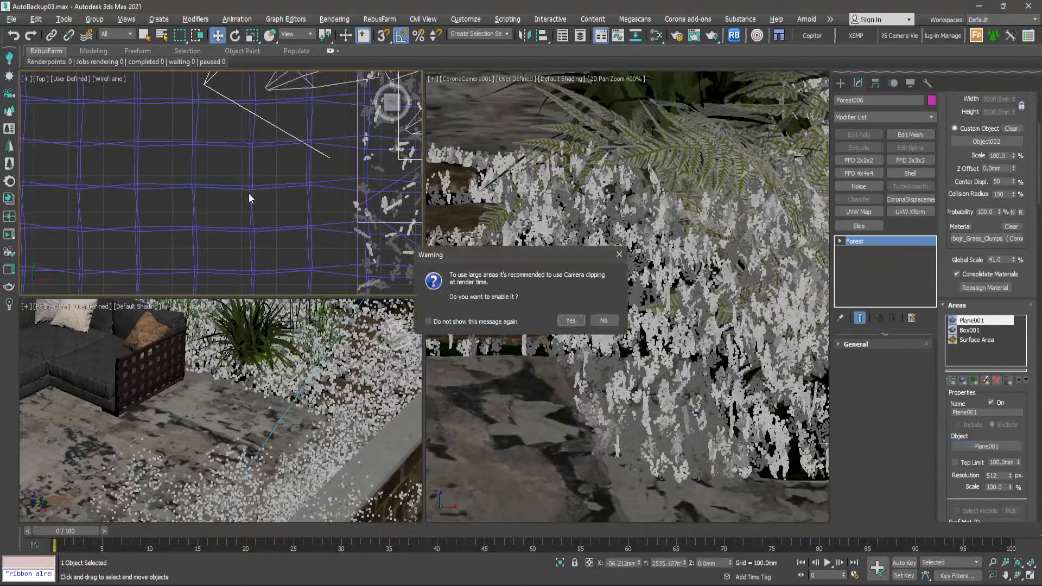
{"action": "left_click", "coordinate": [601, 321]}
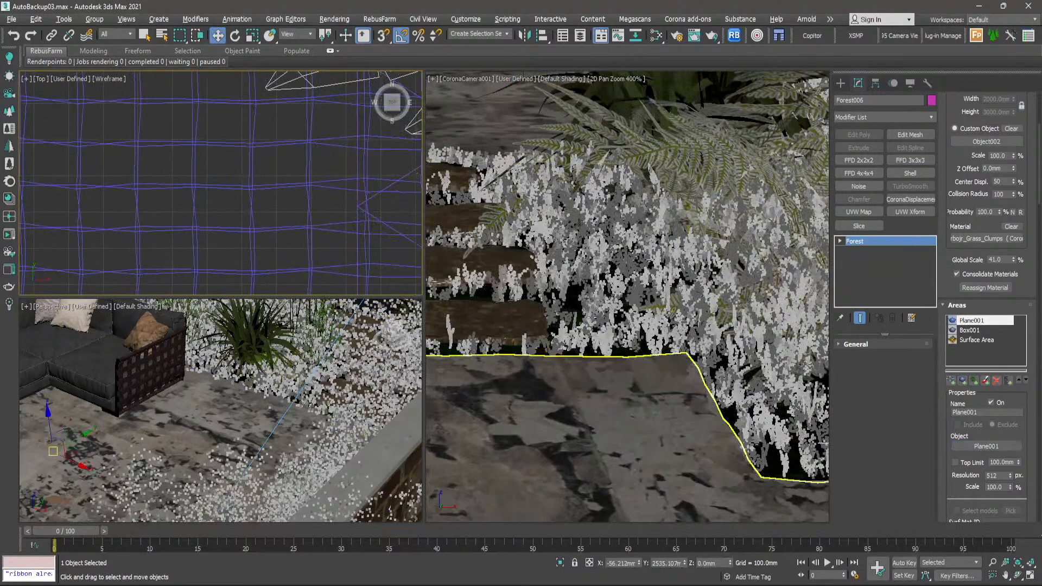
- Check the grass edge around the front paving, turn off 2D Pan Zoom Mode in the camera view and clear the selection
{"action": "scroll", "coordinate": [586, 345], "scroll_direction": "down", "scroll_amount": 3}
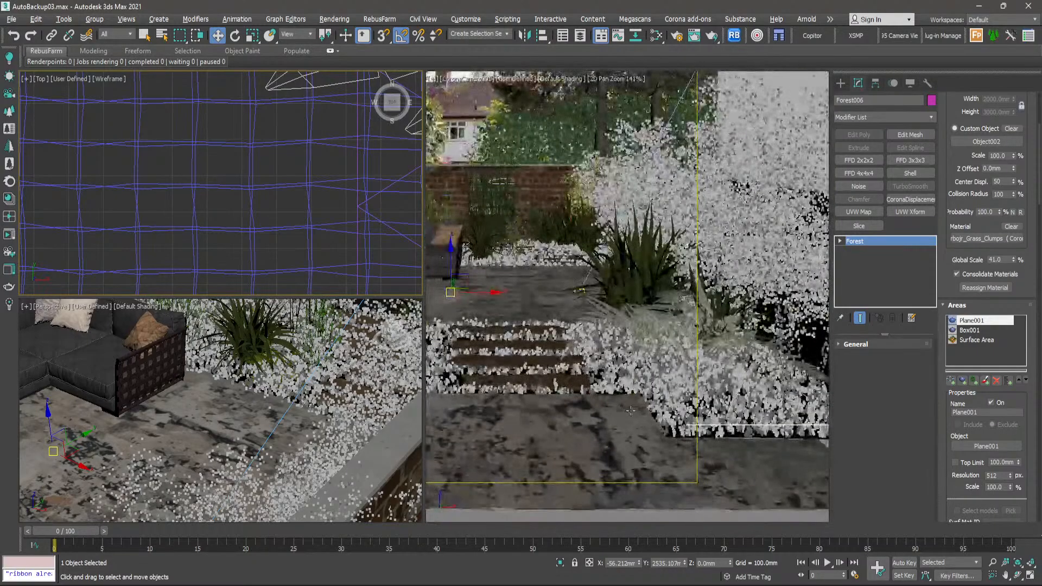
{"action": "scroll", "coordinate": [646, 405], "scroll_direction": "up", "scroll_amount": 3}
{"action": "scroll", "coordinate": [639, 398], "scroll_direction": "down", "scroll_amount": 4}
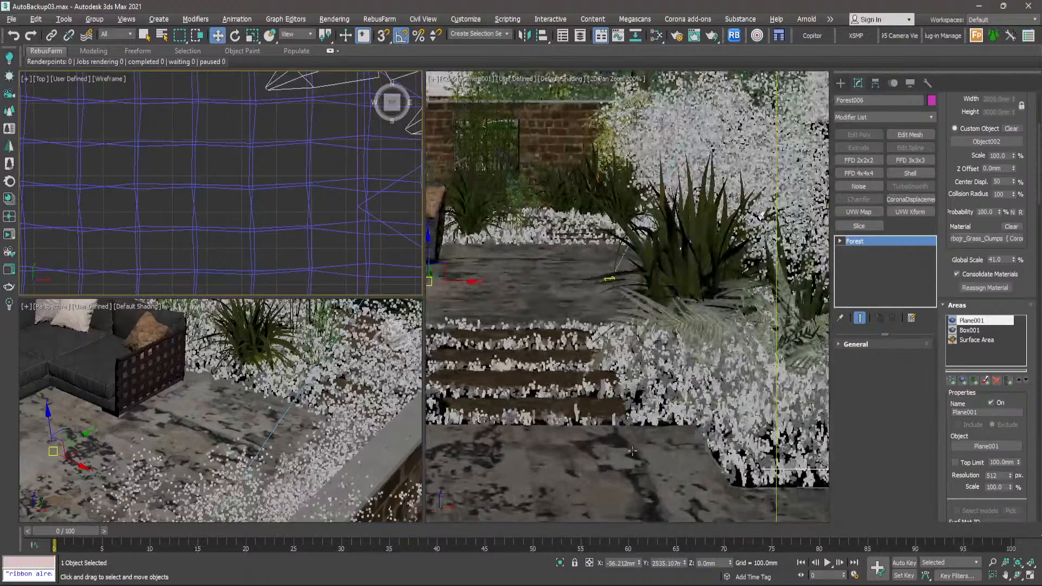
{"action": "scroll", "coordinate": [651, 453], "scroll_direction": "up", "scroll_amount": 3}
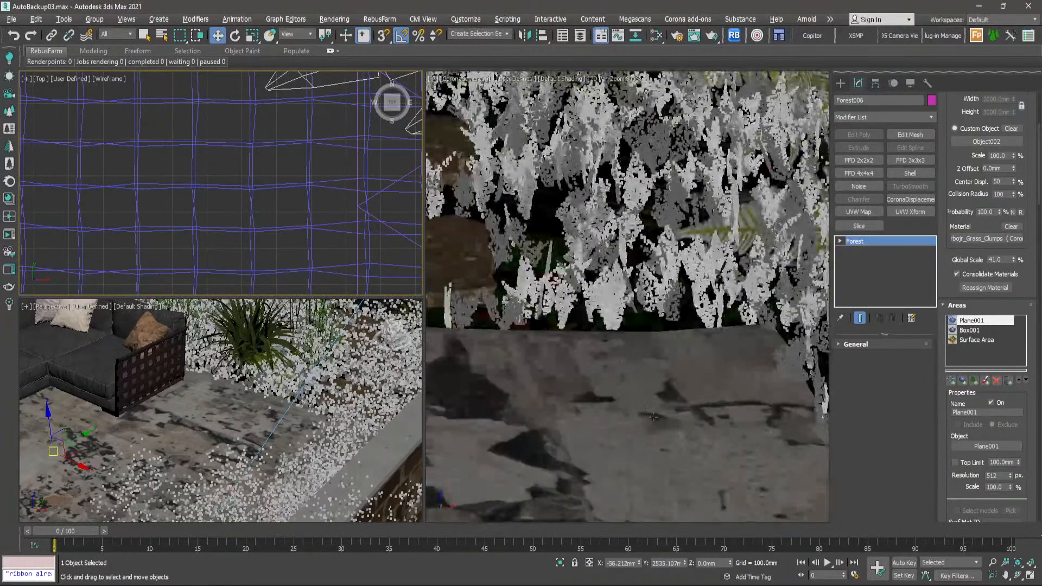
{"action": "scroll", "coordinate": [679, 435], "scroll_direction": "down", "scroll_amount": 3}
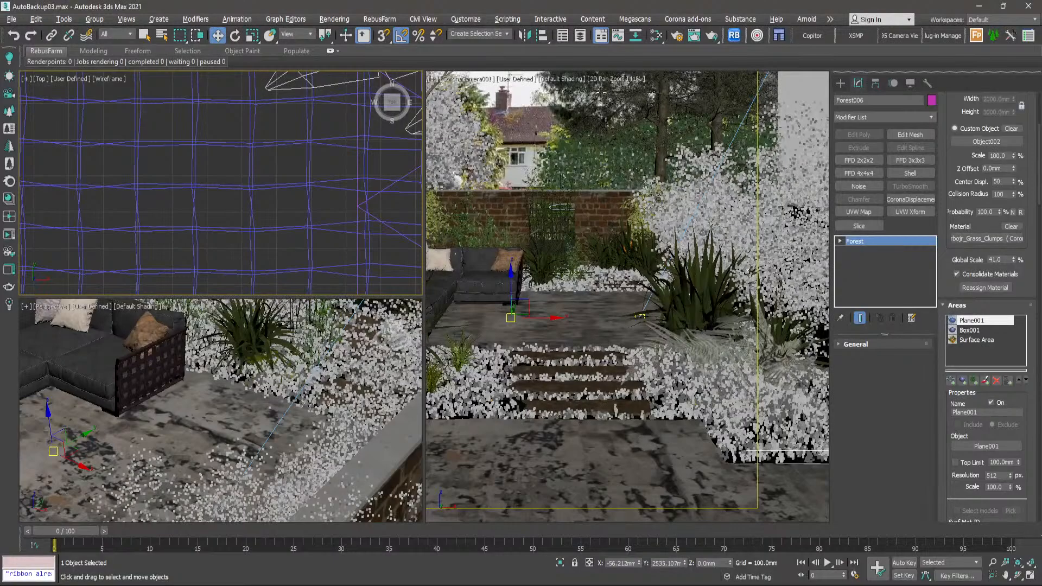
{"action": "left_click", "coordinate": [433, 80]}
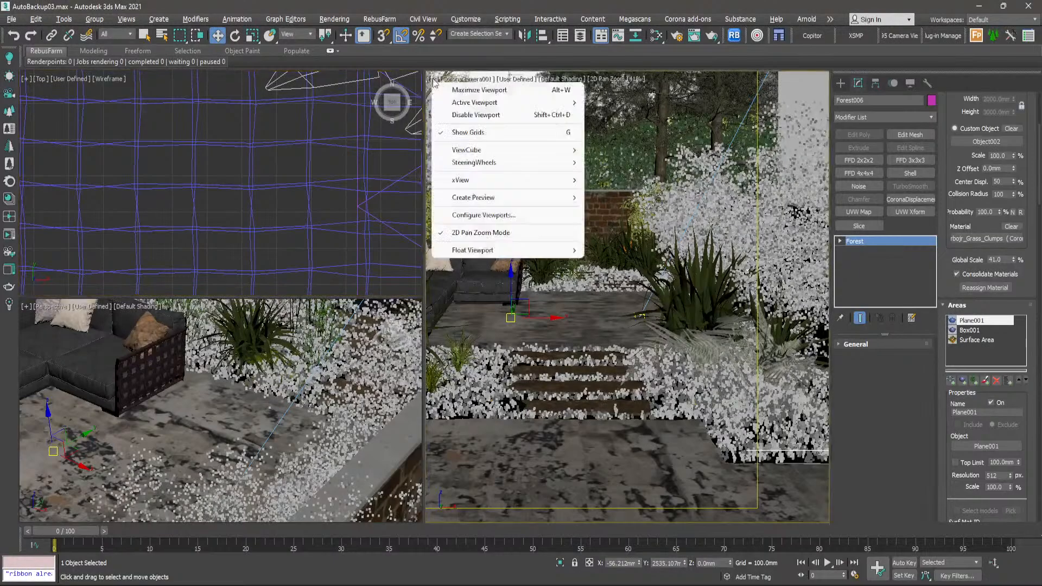
{"action": "left_click", "coordinate": [467, 234]}
{"action": "left_click", "coordinate": [657, 351]}
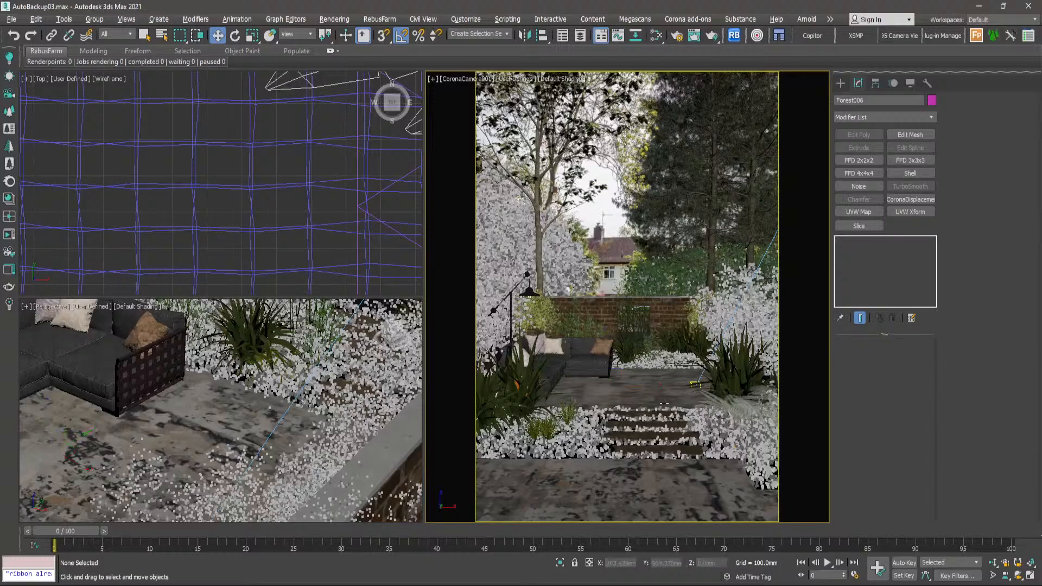
- Select the grass clumps forest Forest006 beside the wooden steps in the top view
{"action": "left_click", "coordinate": [145, 36]}
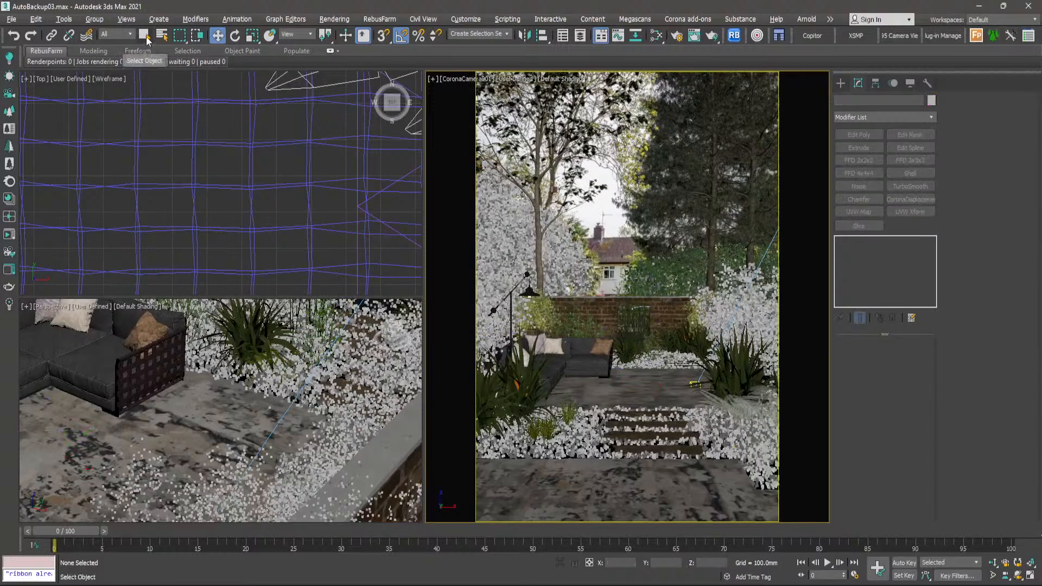
{"action": "left_click", "coordinate": [171, 114]}
{"action": "scroll", "coordinate": [263, 213], "scroll_direction": "down", "scroll_amount": 3}
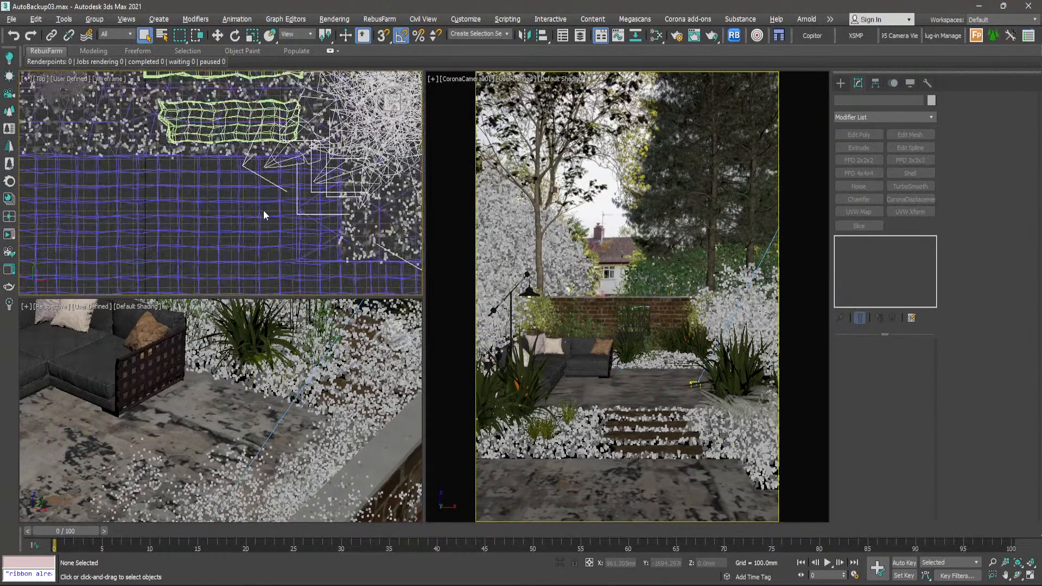
{"action": "scroll", "coordinate": [263, 211], "scroll_direction": "down", "scroll_amount": 10}
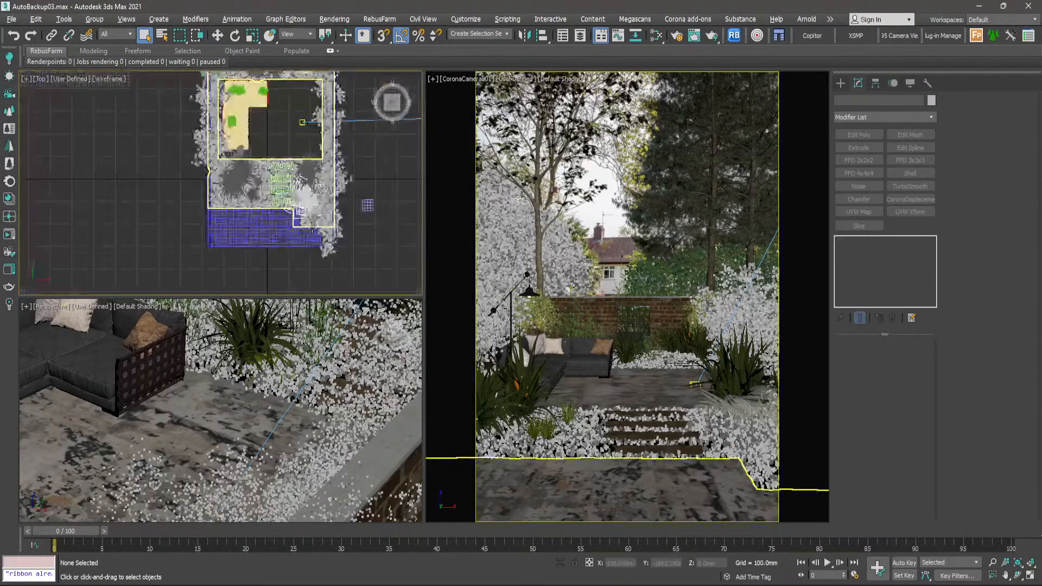
{"action": "middle_click_drag", "start_coordinate": [307, 232], "coordinate": [300, 259]}
{"action": "scroll", "coordinate": [240, 223], "scroll_direction": "up", "scroll_amount": 6}
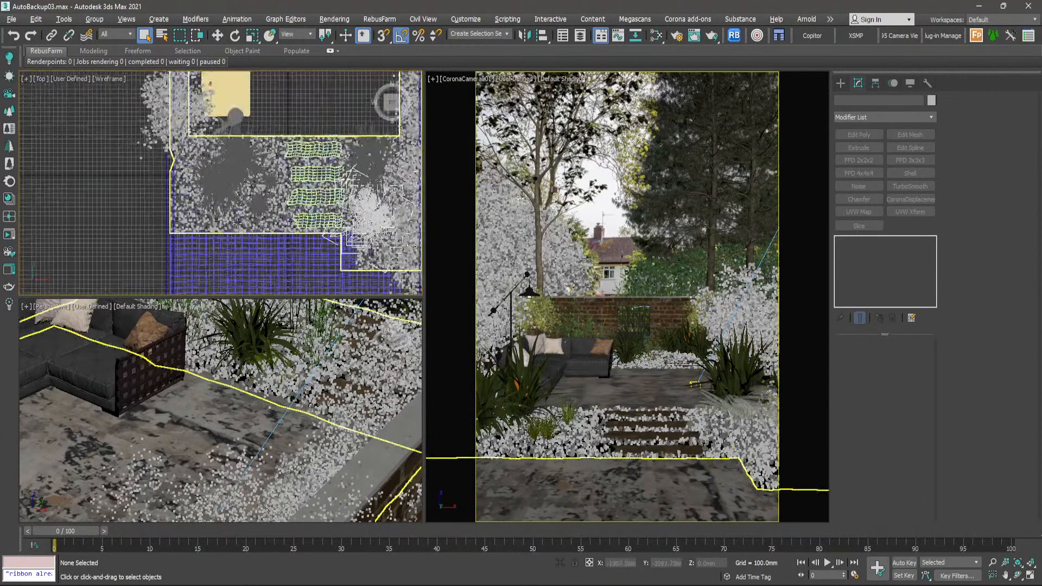
{"action": "scroll", "coordinate": [241, 222], "scroll_direction": "up", "scroll_amount": 5}
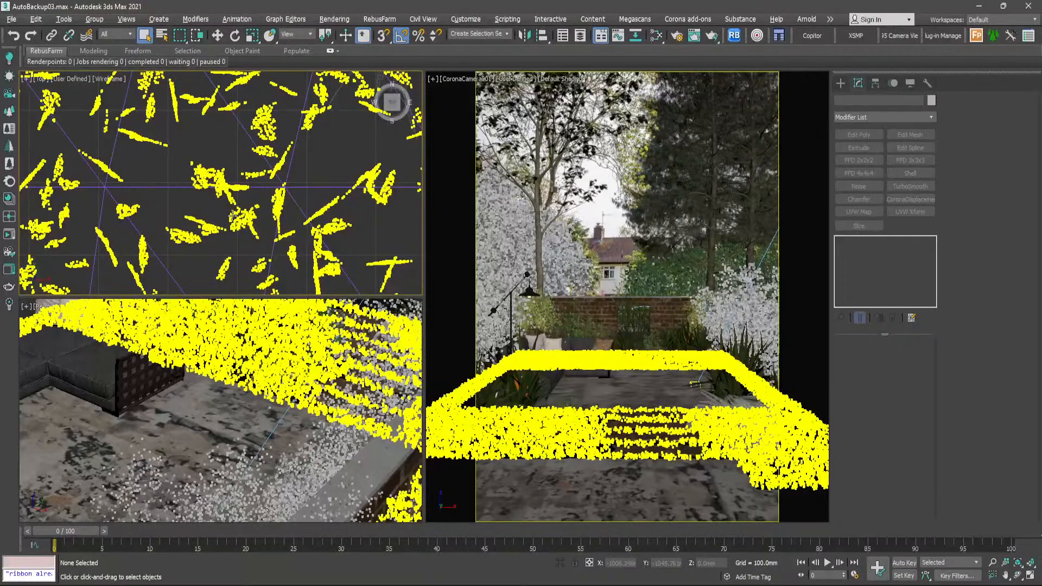
{"action": "left_click", "coordinate": [580, 454]}
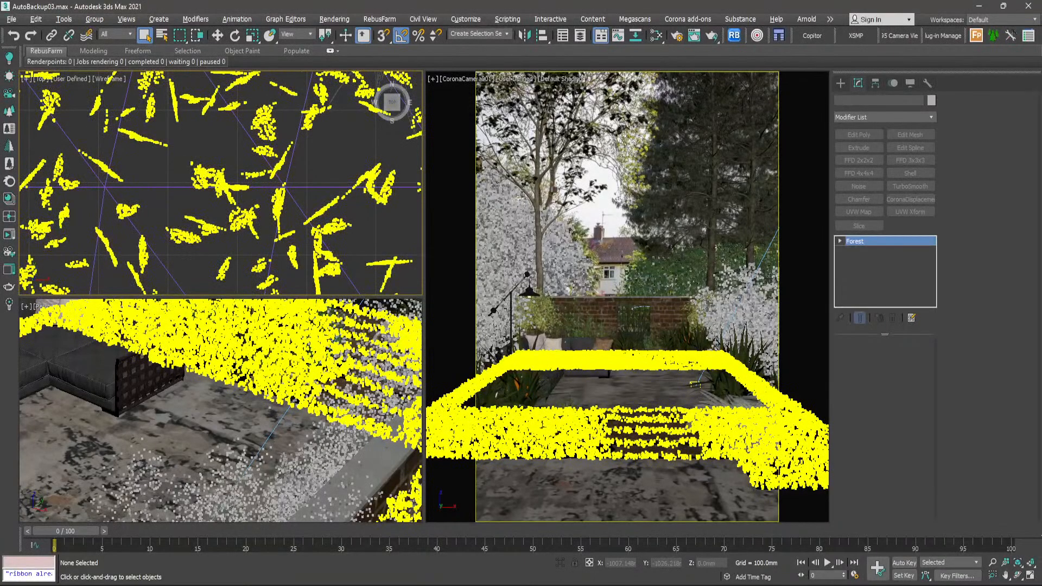
- Switch to Photos and examine the small ground plants in the reference photo and in closeup.jpg
{"action": "key", "text": "alt+Tab"}
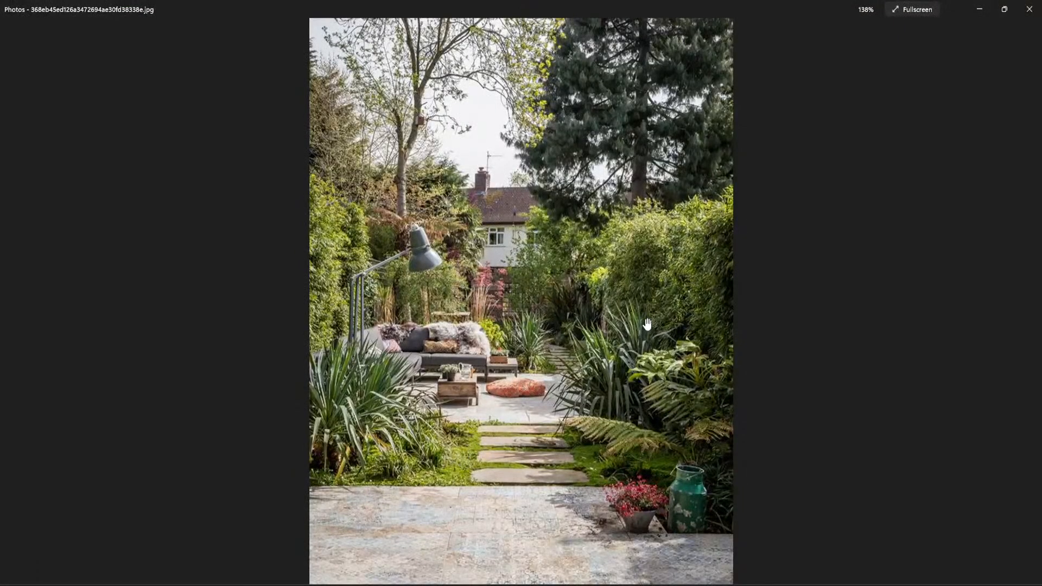
{"action": "mouse_move", "coordinate": [648, 324]}
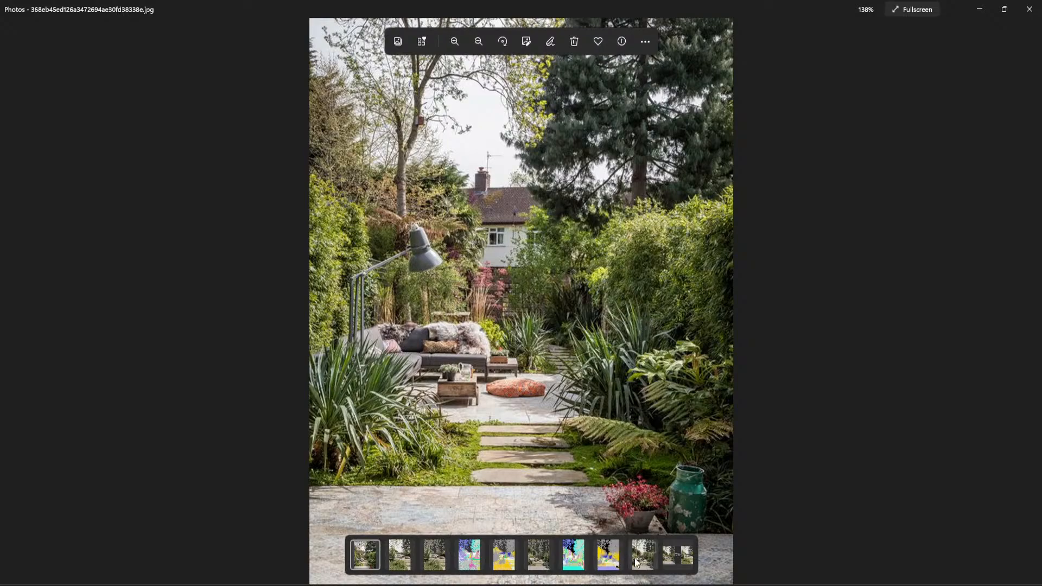
{"action": "left_click", "coordinate": [400, 565]}
{"action": "scroll", "coordinate": [388, 500], "scroll_direction": "up", "scroll_amount": 8}
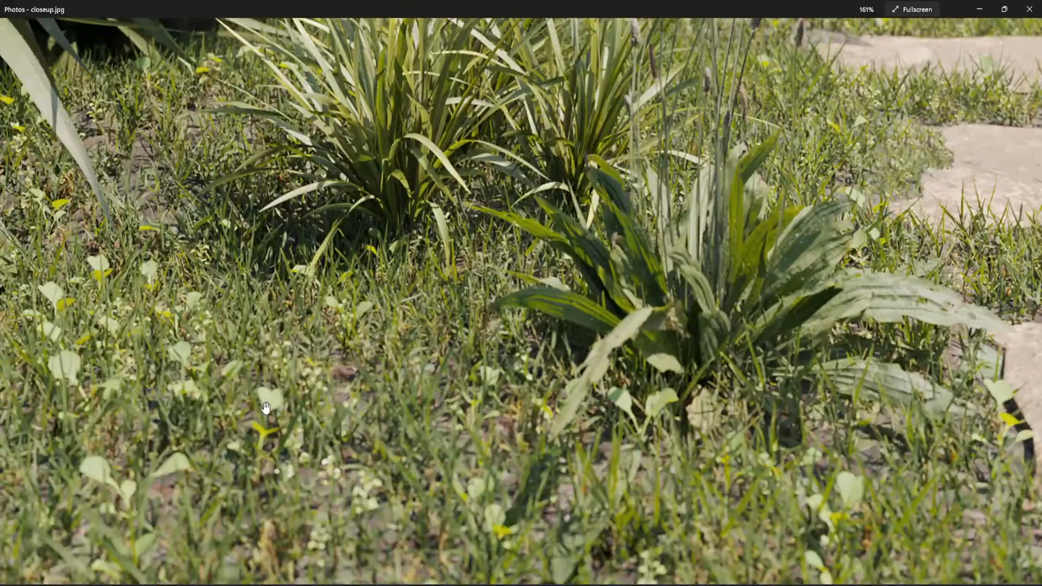
{"action": "scroll", "coordinate": [459, 450], "scroll_direction": "down", "scroll_amount": 6}
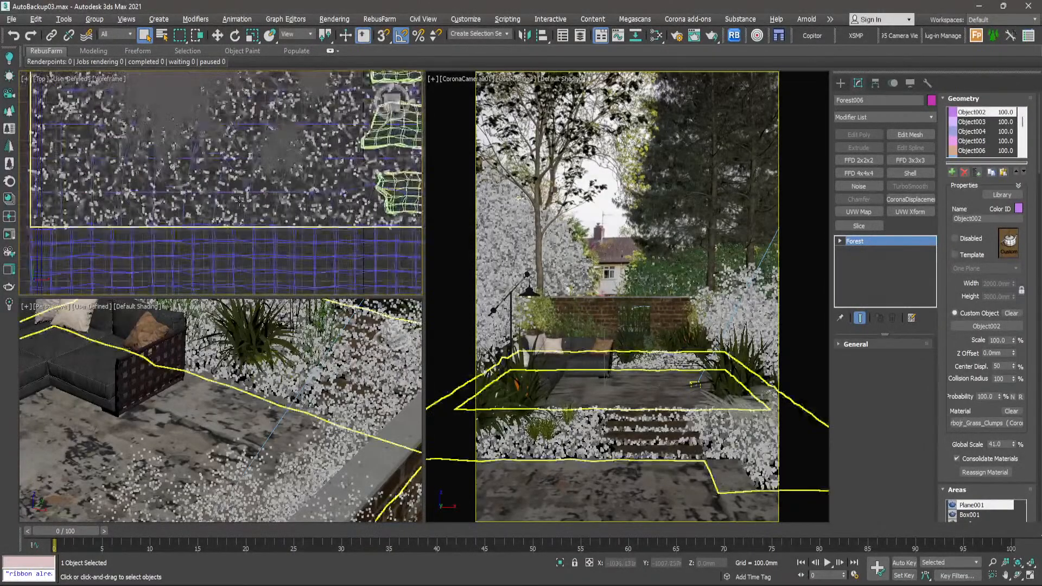
- Clone Forest006 as an independent copy named "small plants"
{"action": "scroll", "coordinate": [240, 201], "scroll_direction": "up", "scroll_amount": 2}
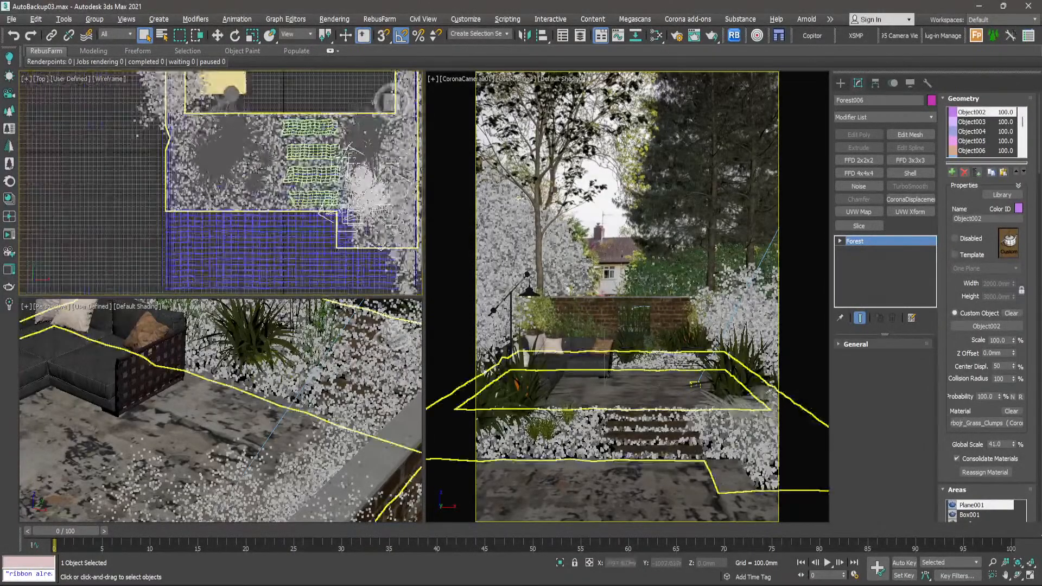
{"action": "scroll", "coordinate": [252, 222], "scroll_direction": "up", "scroll_amount": 3}
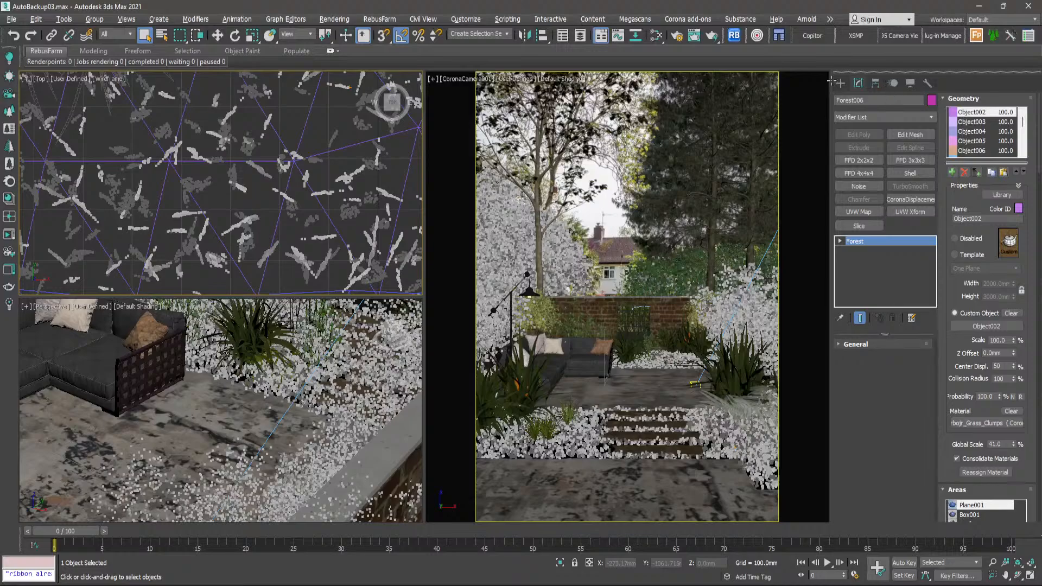
{"action": "right_click", "coordinate": [235, 175]}
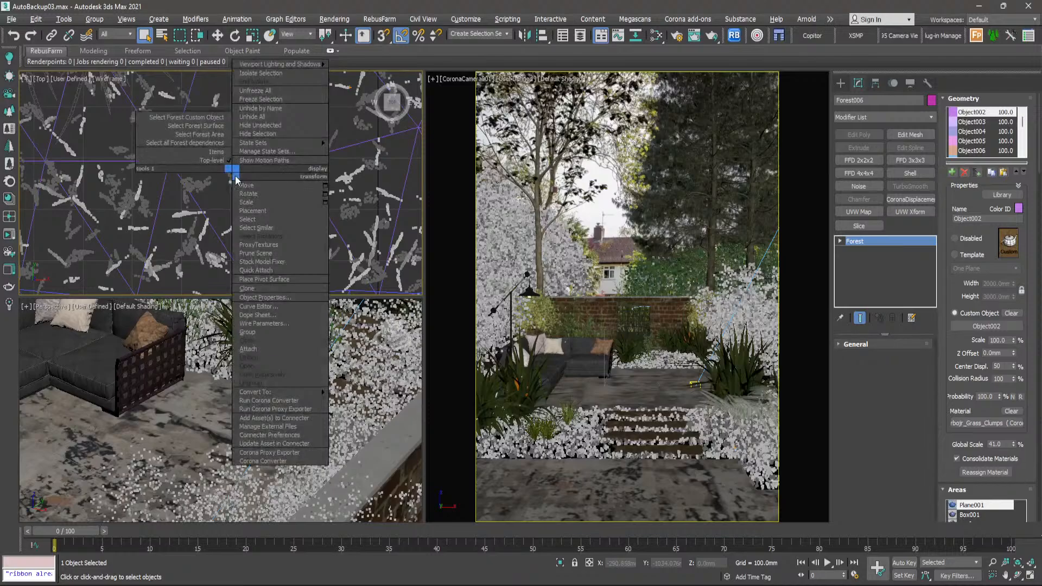
{"action": "left_click", "coordinate": [247, 288]}
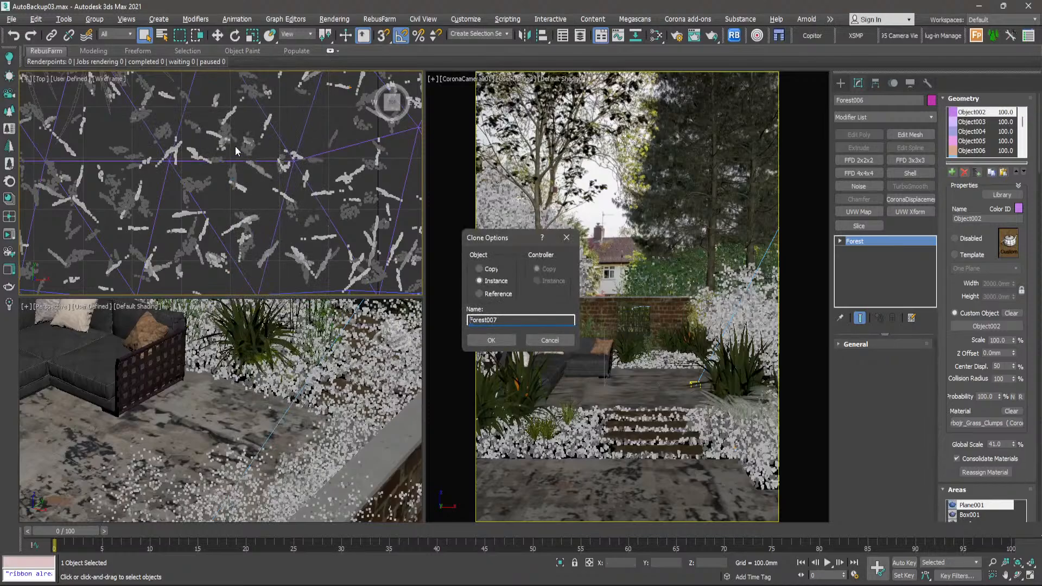
{"action": "left_click", "coordinate": [491, 270]}
{"action": "left_click_drag", "start_coordinate": [509, 320], "coordinate": [455, 316]}
{"action": "type", "text": "small plants"}
{"action": "left_click", "coordinate": [492, 340]}
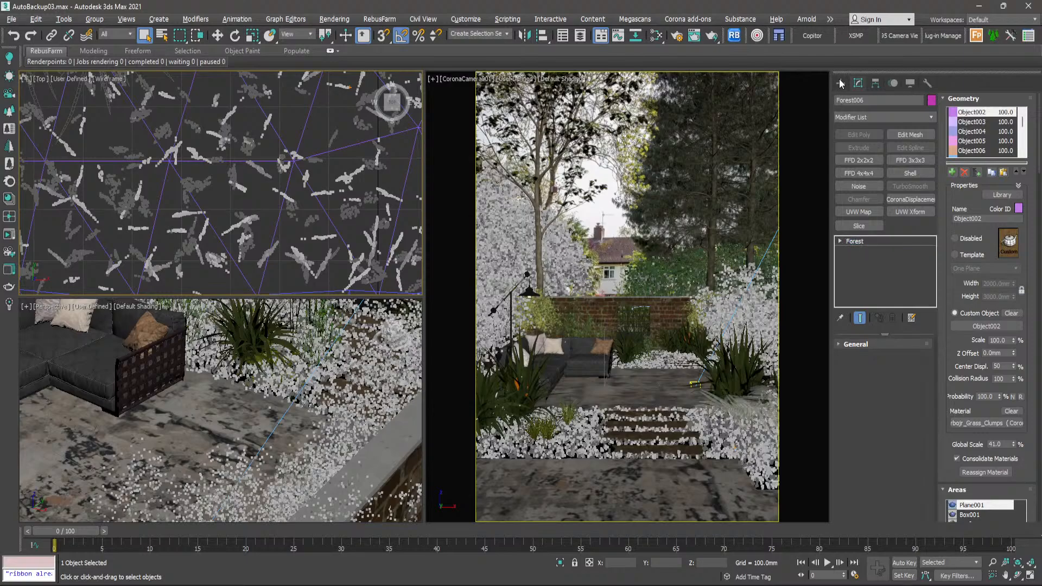
- Remove all grass clump models, Object002 through Object016, from the geometry of the small plants forest
{"action": "left_click", "coordinate": [840, 80]}
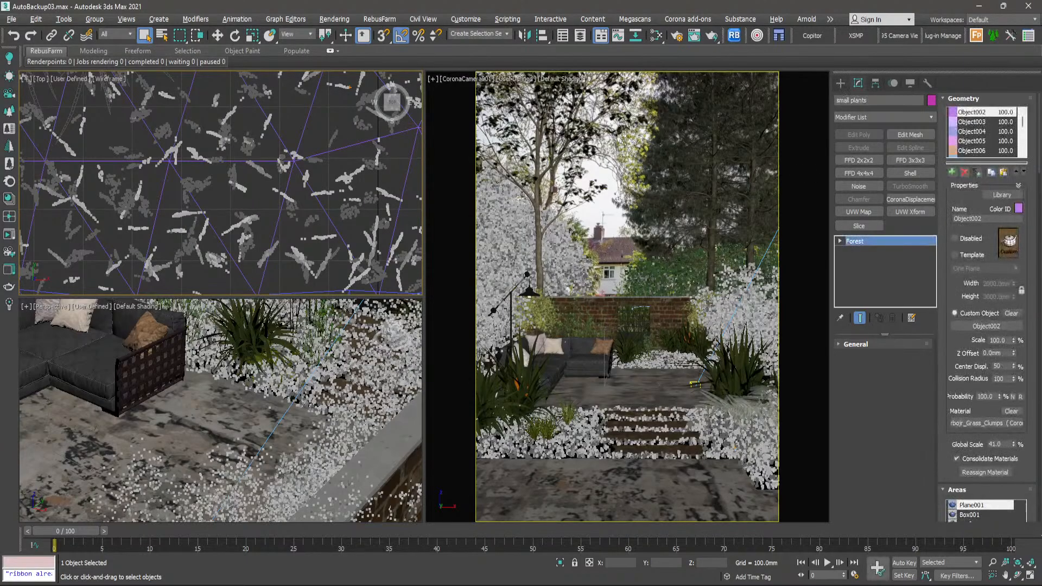
{"action": "scroll", "coordinate": [300, 205], "scroll_direction": "down", "scroll_amount": 3}
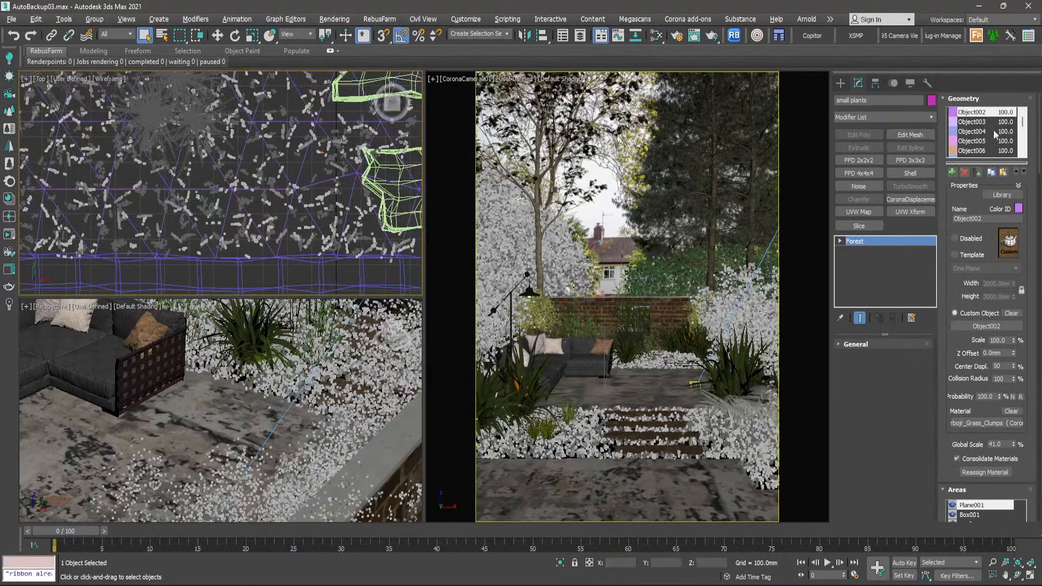
{"action": "scroll", "coordinate": [971, 140], "scroll_direction": "down", "scroll_amount": 3}
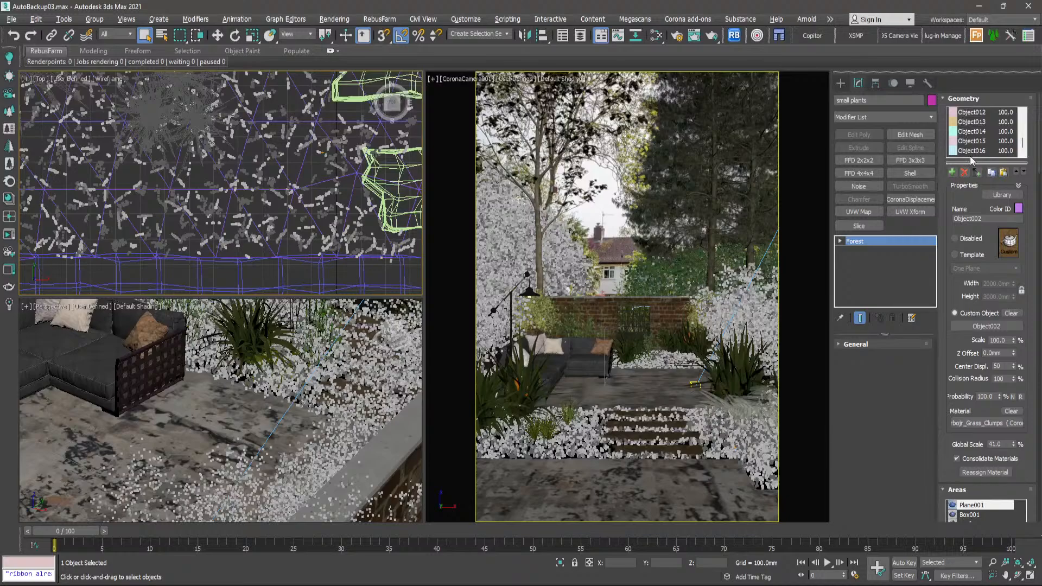
{"action": "left_click", "coordinate": [972, 150]}
{"action": "scroll", "coordinate": [975, 140], "scroll_direction": "up", "scroll_amount": 3}
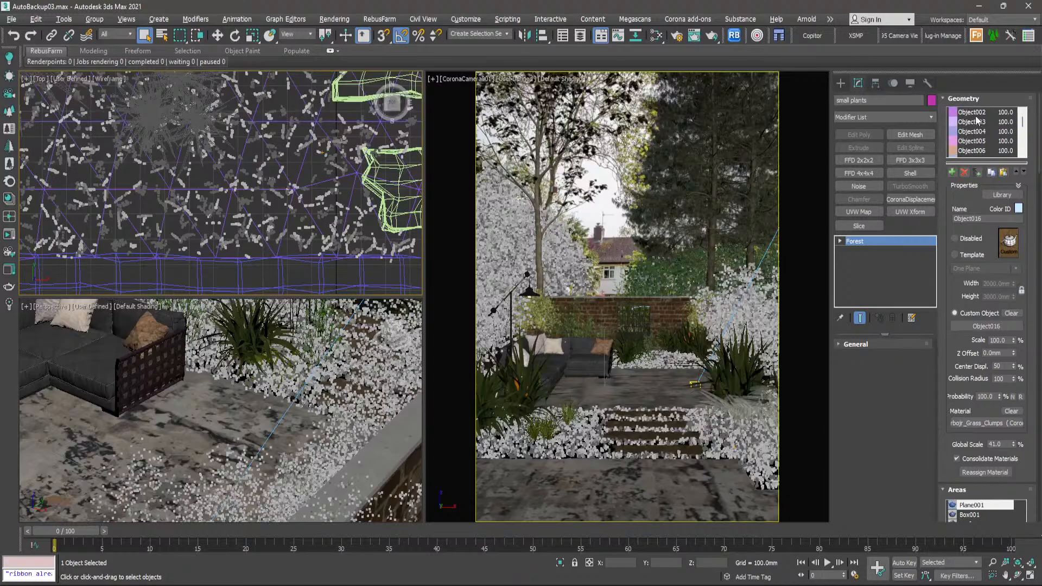
{"action": "left_click", "coordinate": [976, 115], "text": "shift"}
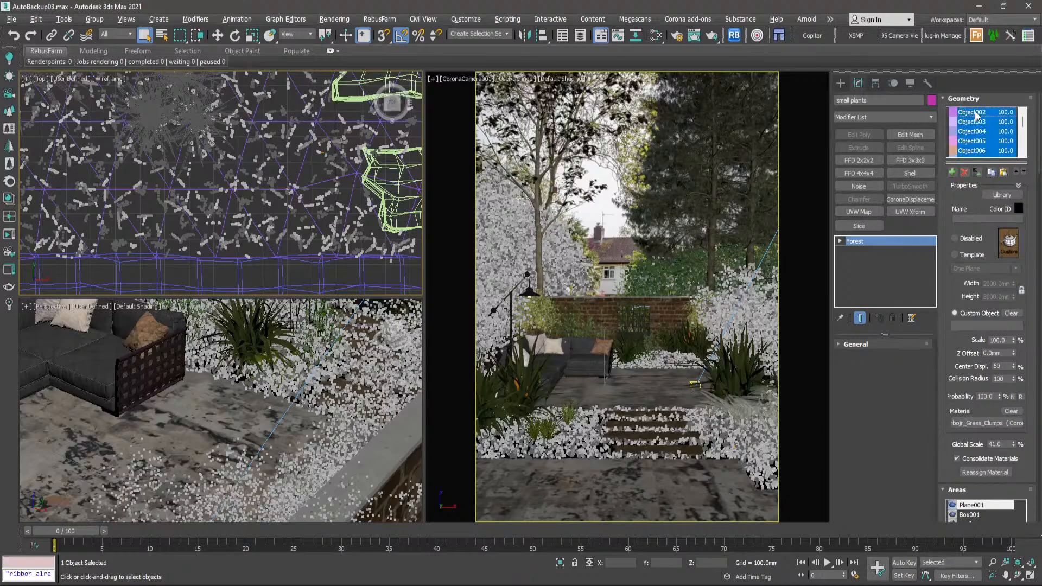
{"action": "left_click", "coordinate": [964, 172]}
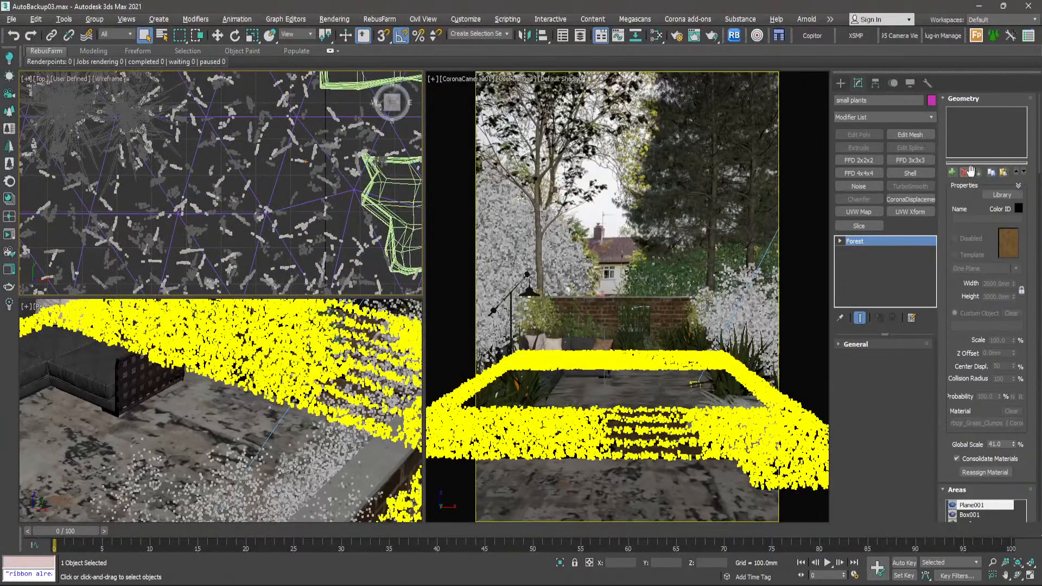
- Isolate the group of small weed models outside the garden together with the small plants forest
{"action": "scroll", "coordinate": [264, 157], "scroll_direction": "down", "scroll_amount": 6}
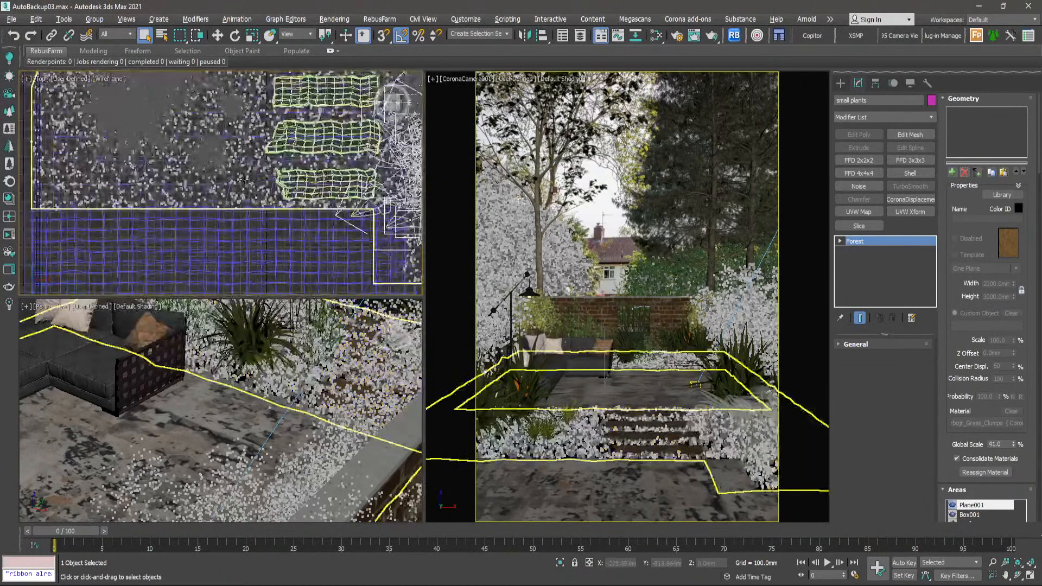
{"action": "scroll", "coordinate": [244, 179], "scroll_direction": "down", "scroll_amount": 8}
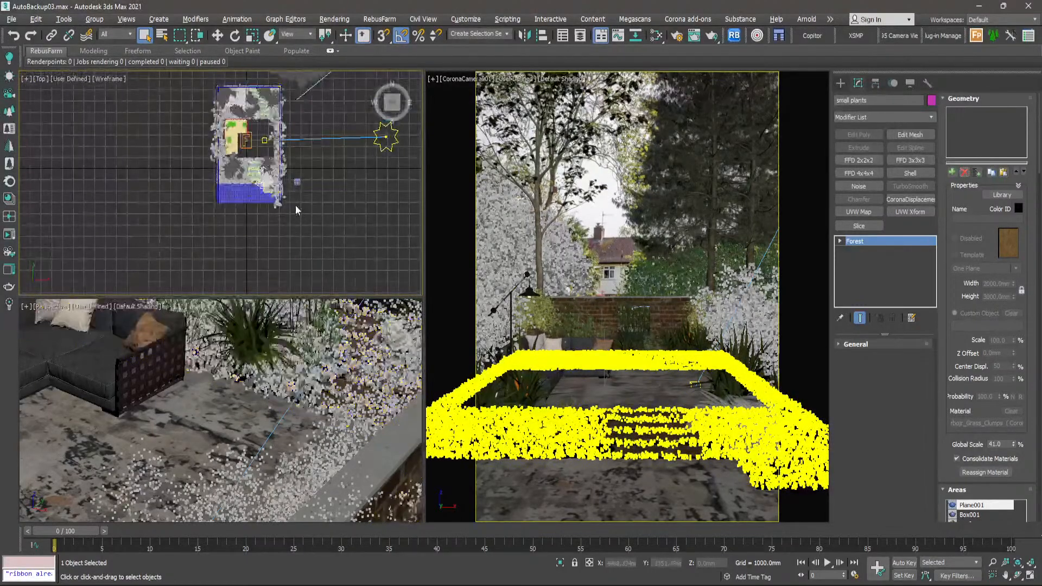
{"action": "scroll", "coordinate": [331, 220], "scroll_direction": "up", "scroll_amount": 10}
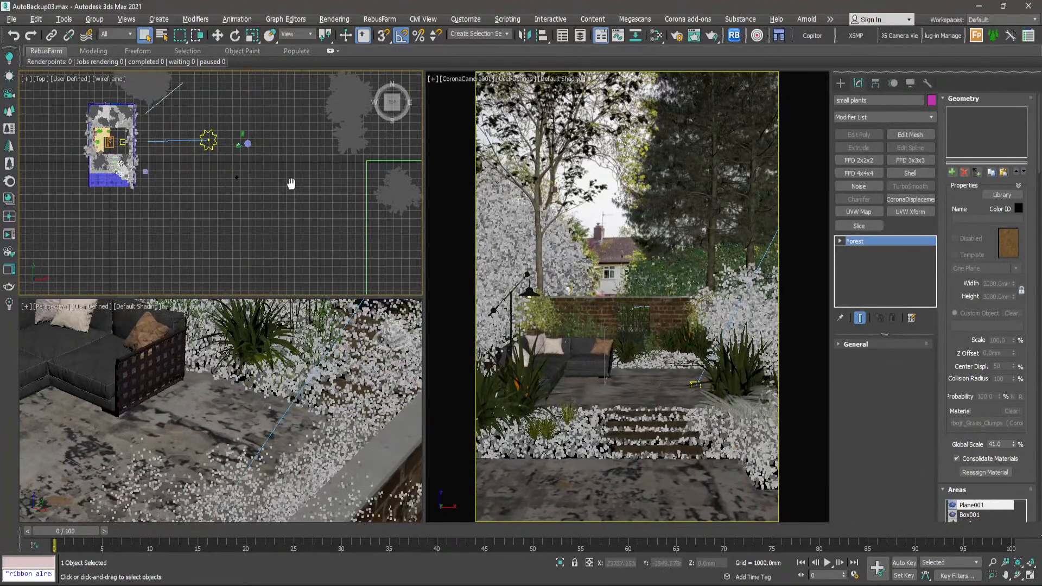
{"action": "scroll", "coordinate": [330, 224], "scroll_direction": "up", "scroll_amount": 5}
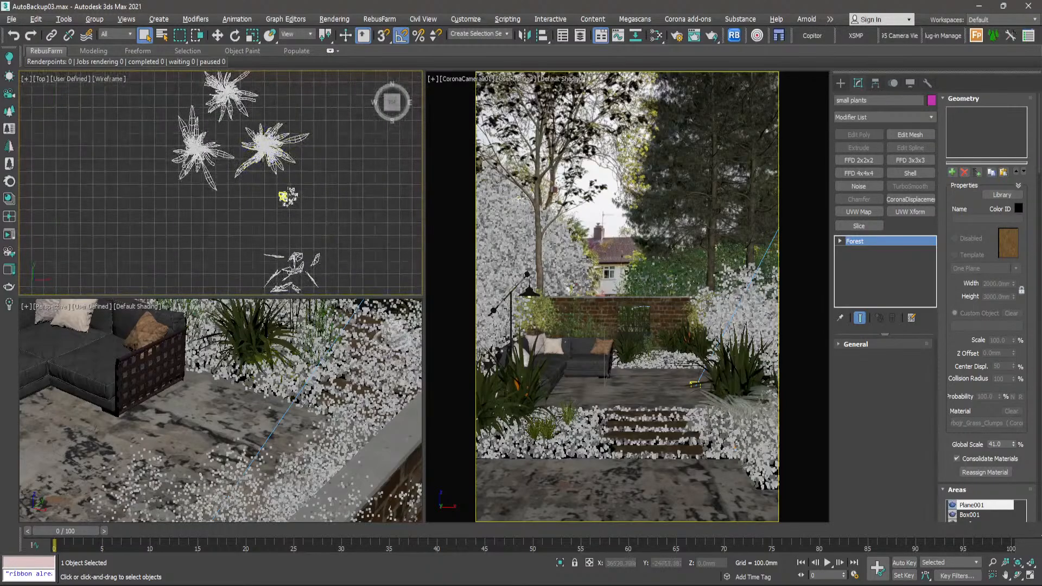
{"action": "left_click_drag", "start_coordinate": [369, 171], "coordinate": [236, 293]}
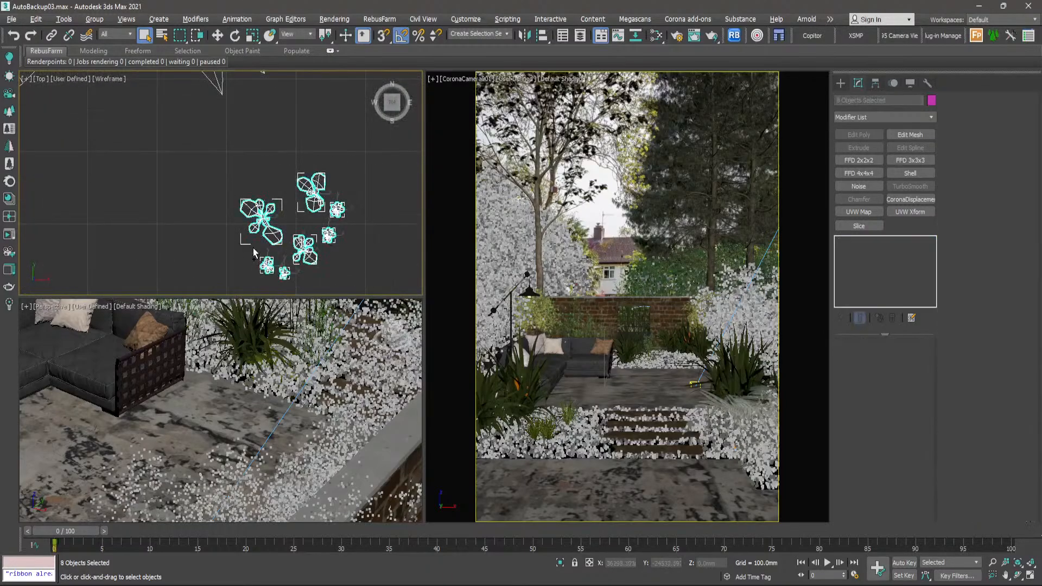
{"action": "right_click", "coordinate": [266, 220]}
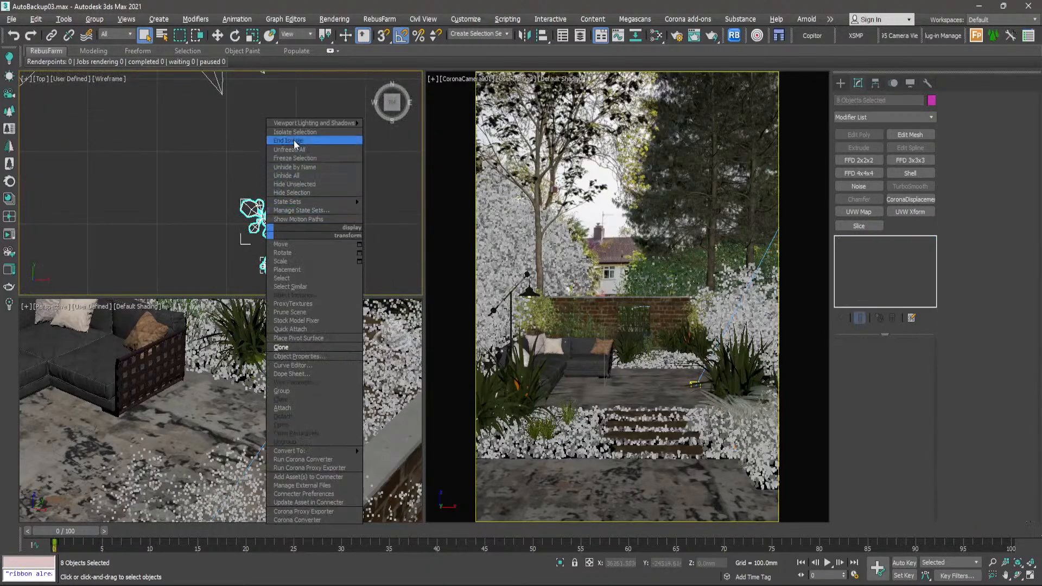
{"action": "left_click", "coordinate": [296, 143]}
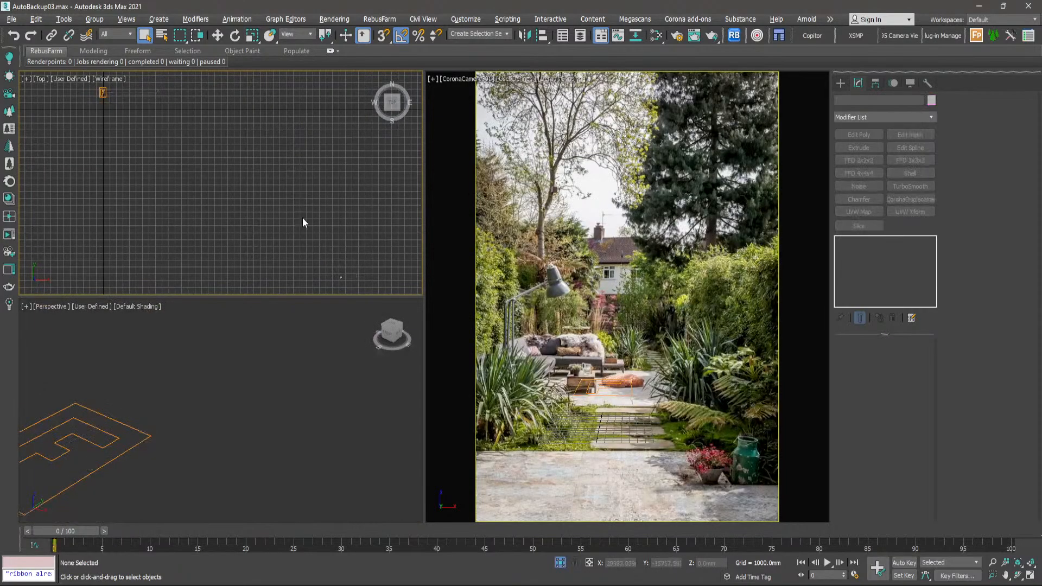
- Add the weed models from _7bi_Var18_LOD0 through _vrnp_Var2_LOD0 to the small plants forest as geometry
{"action": "left_click", "coordinate": [102, 92]}
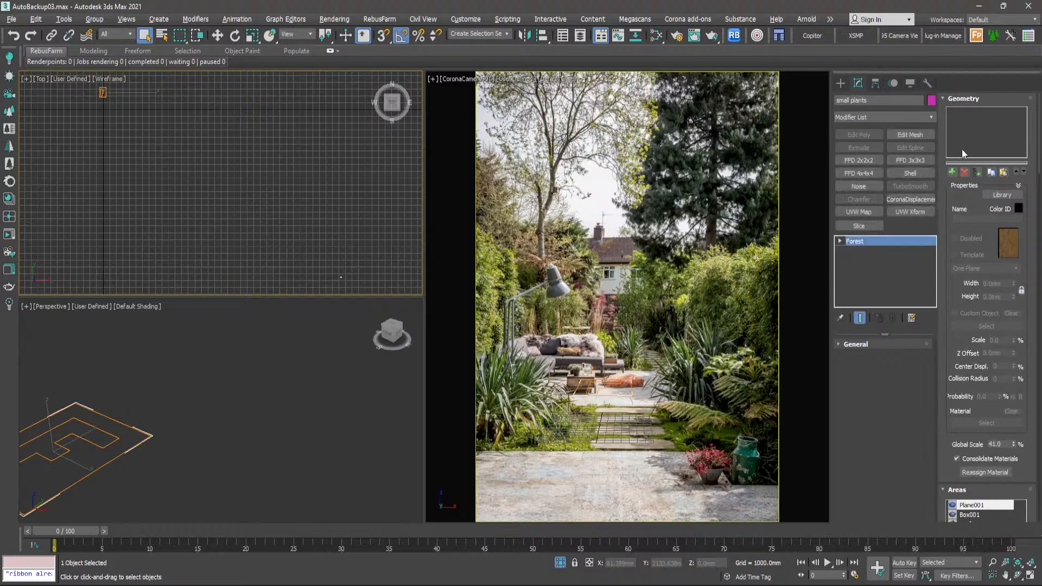
{"action": "left_click", "coordinate": [977, 172]}
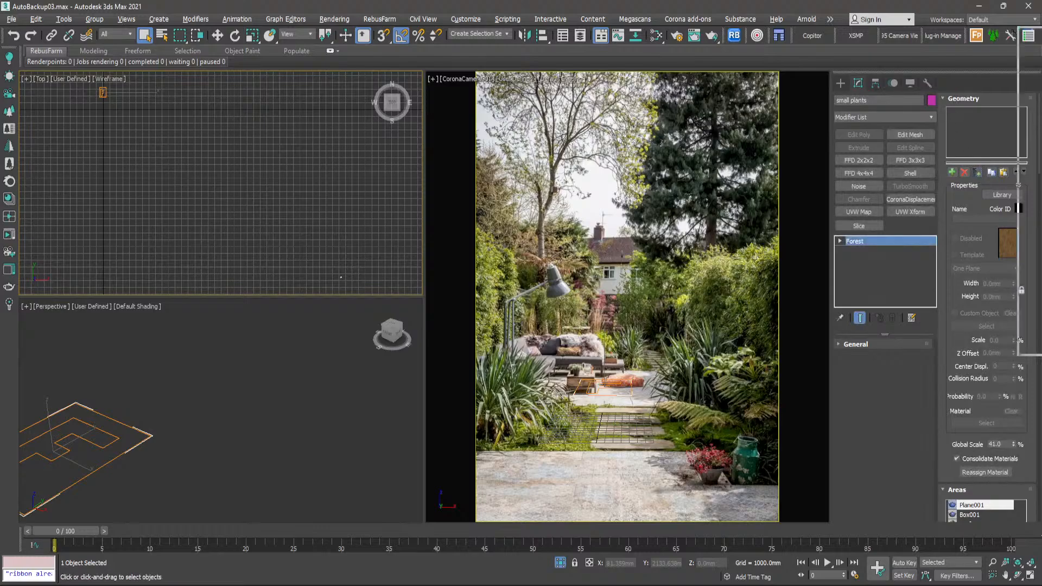
{"action": "left_click", "coordinate": [574, 125]}
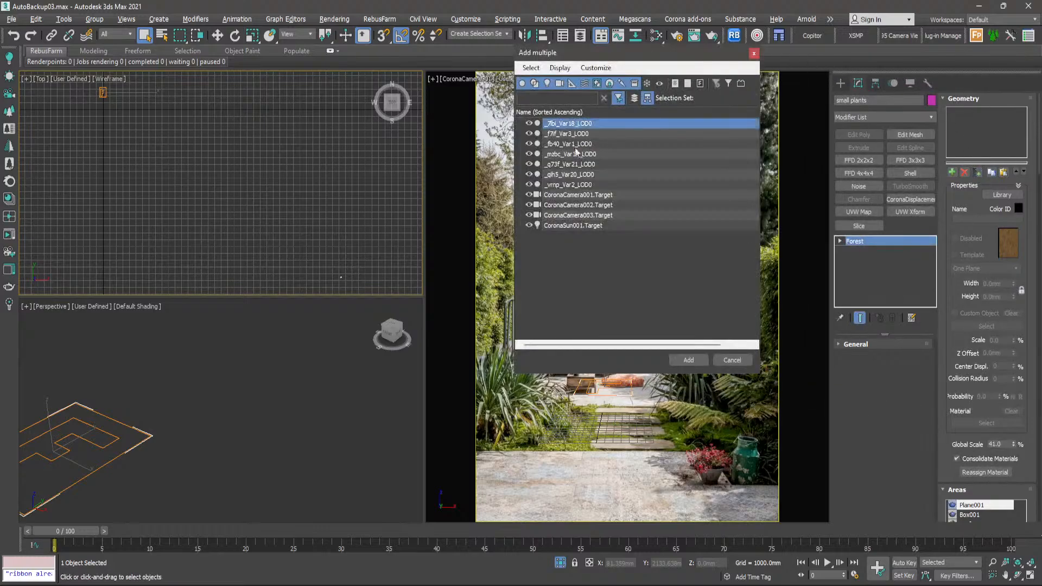
{"action": "left_click", "coordinate": [580, 187], "text": "shift"}
{"action": "left_click", "coordinate": [688, 361]}
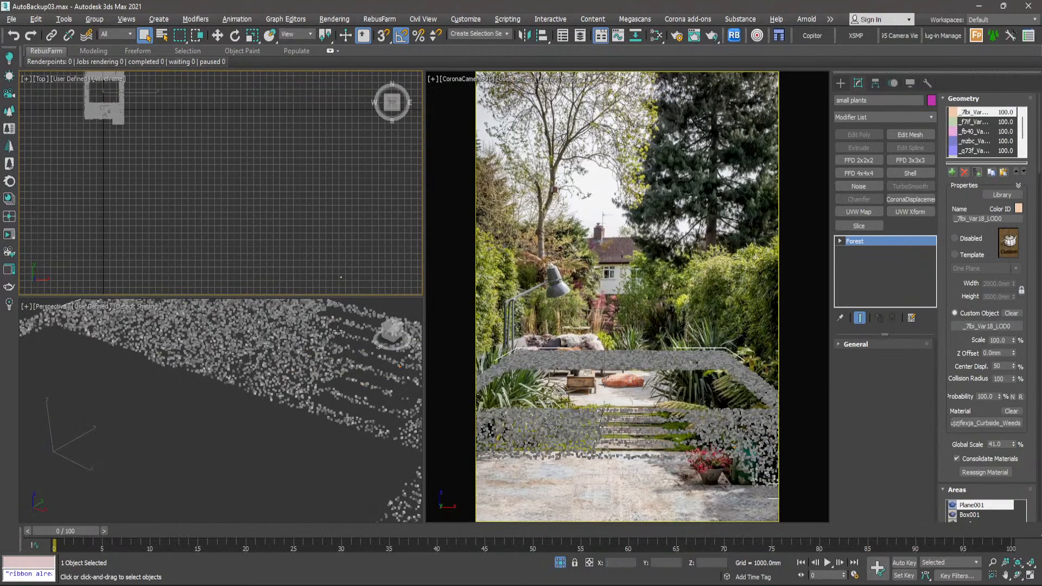
- Examine the density and coverage of the scattered small plants around the steps in the perspective and top views
{"action": "scroll", "coordinate": [304, 366], "scroll_direction": "up", "scroll_amount": 2}
{"action": "scroll", "coordinate": [310, 360], "scroll_direction": "up", "scroll_amount": 5}
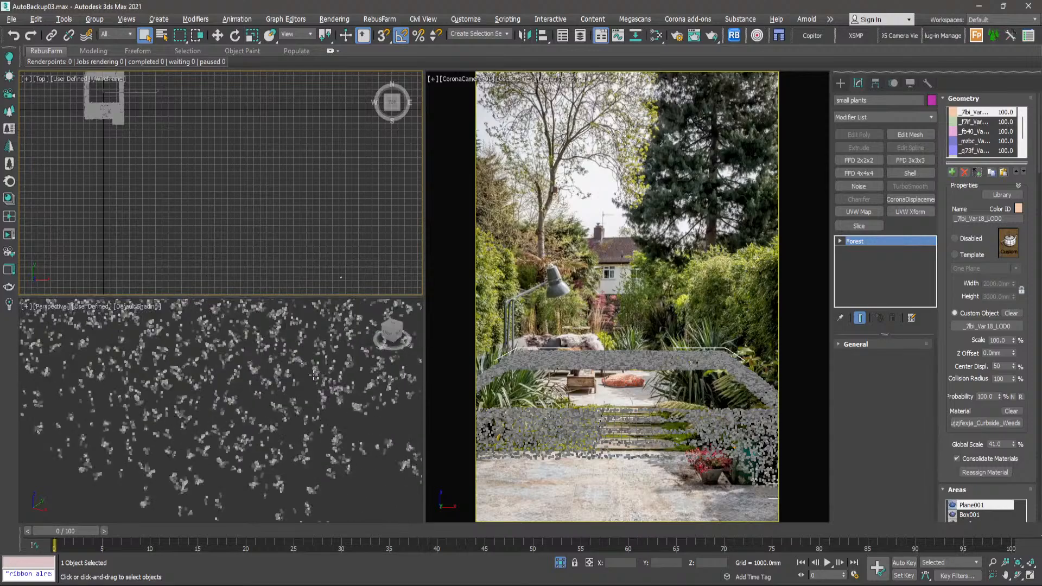
{"action": "scroll", "coordinate": [297, 440], "scroll_direction": "down", "scroll_amount": 4}
{"action": "scroll", "coordinate": [302, 433], "scroll_direction": "down", "scroll_amount": 3}
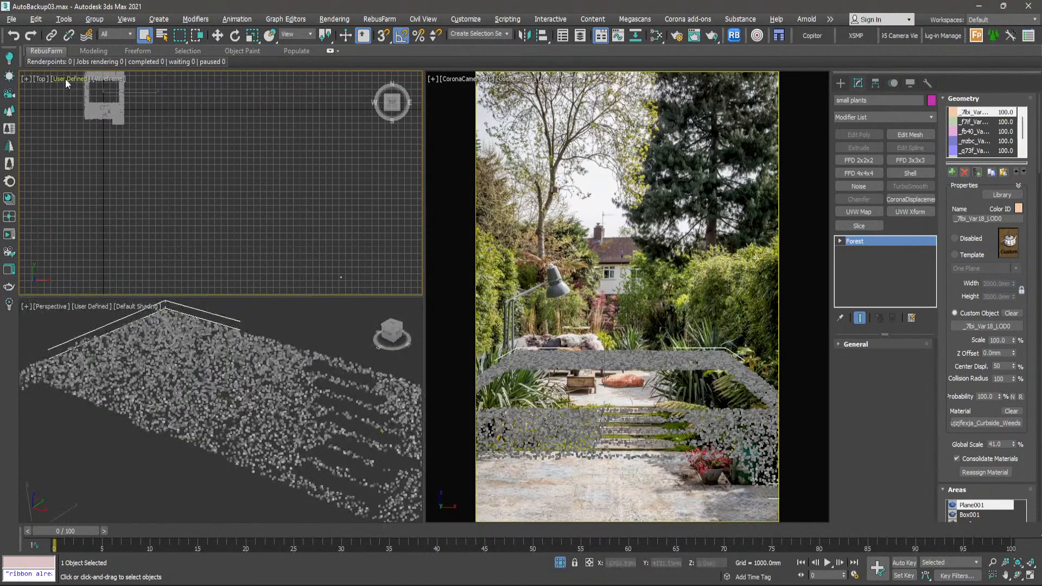
{"action": "scroll", "coordinate": [65, 79], "scroll_direction": "up", "scroll_amount": 5}
{"action": "scroll", "coordinate": [232, 203], "scroll_direction": "up", "scroll_amount": 5}
{"action": "scroll", "coordinate": [275, 197], "scroll_direction": "down", "scroll_amount": 7}
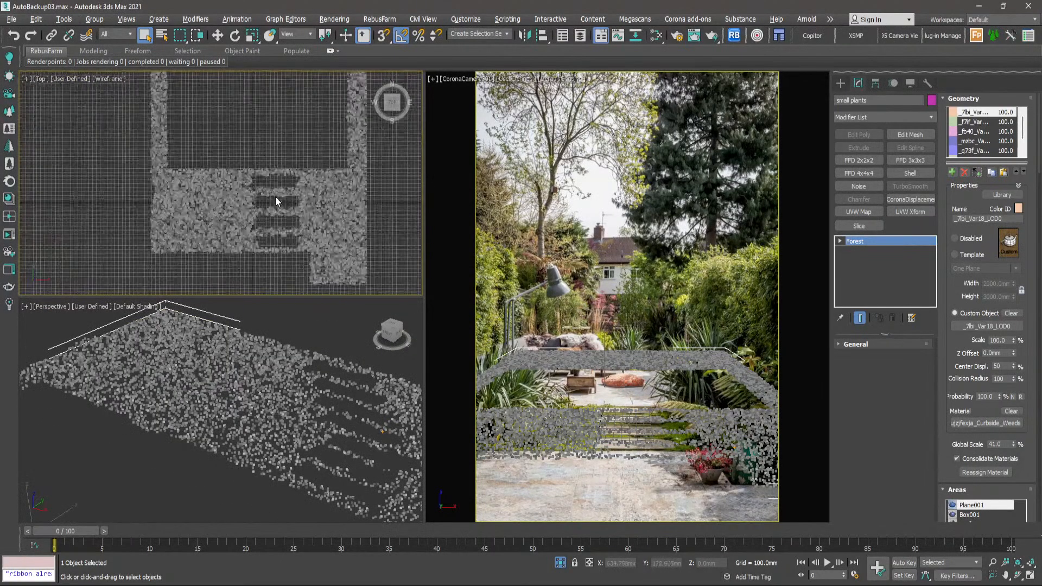
- Inspect the isolated small plants scatter around the steps and end isolation to bring back the whole garden
{"action": "middle_click_drag", "start_coordinate": [290, 98], "coordinate": [295, 195]}
{"action": "scroll", "coordinate": [298, 136], "scroll_direction": "up", "scroll_amount": 4}
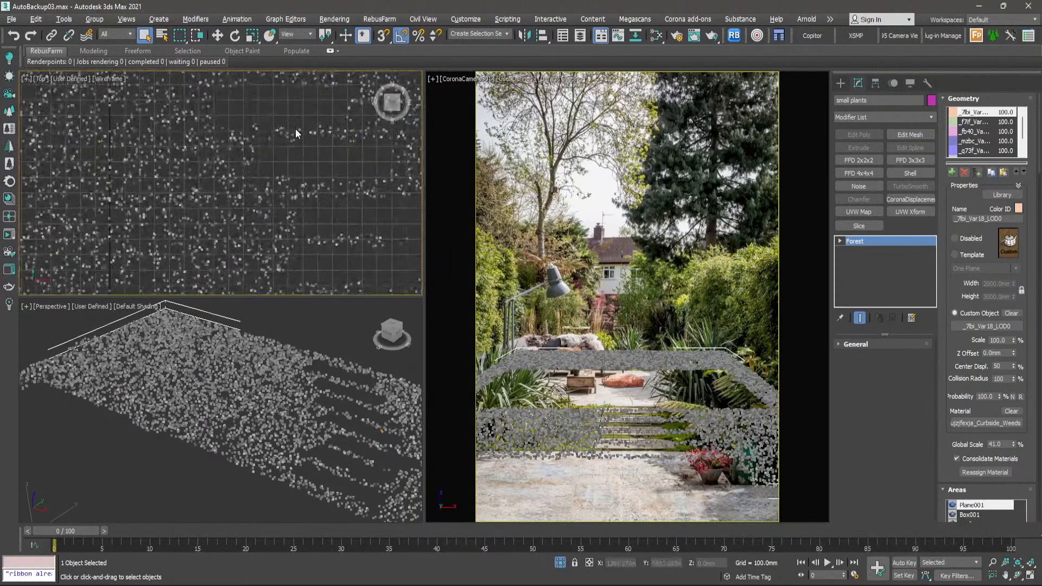
{"action": "scroll", "coordinate": [298, 136], "scroll_direction": "down", "scroll_amount": 6}
{"action": "scroll", "coordinate": [303, 209], "scroll_direction": "down", "scroll_amount": 2}
{"action": "scroll", "coordinate": [285, 249], "scroll_direction": "up", "scroll_amount": 4}
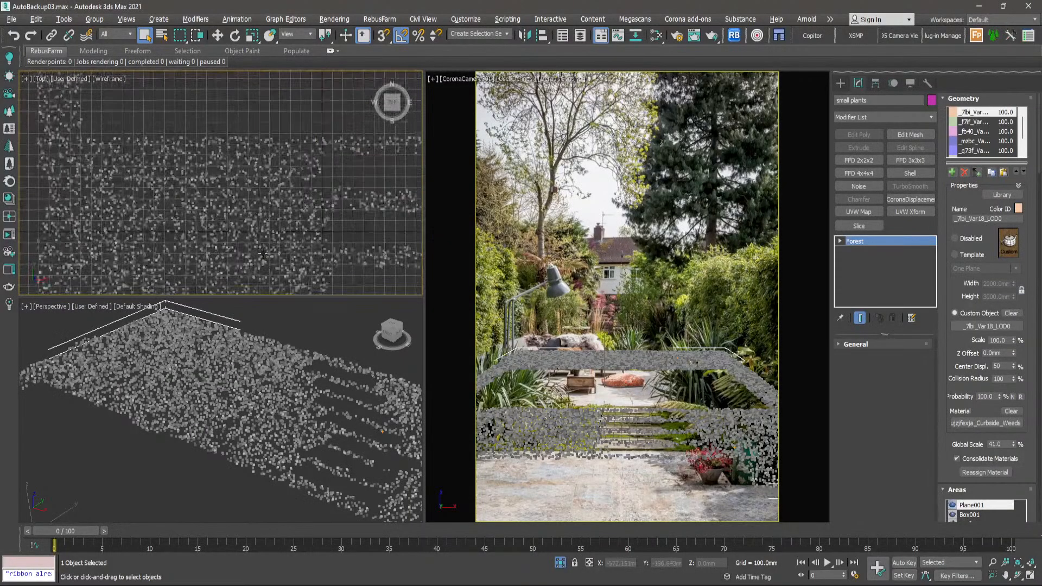
{"action": "scroll", "coordinate": [324, 225], "scroll_direction": "up", "scroll_amount": 4}
{"action": "middle_click_drag", "start_coordinate": [350, 211], "coordinate": [229, 262]}
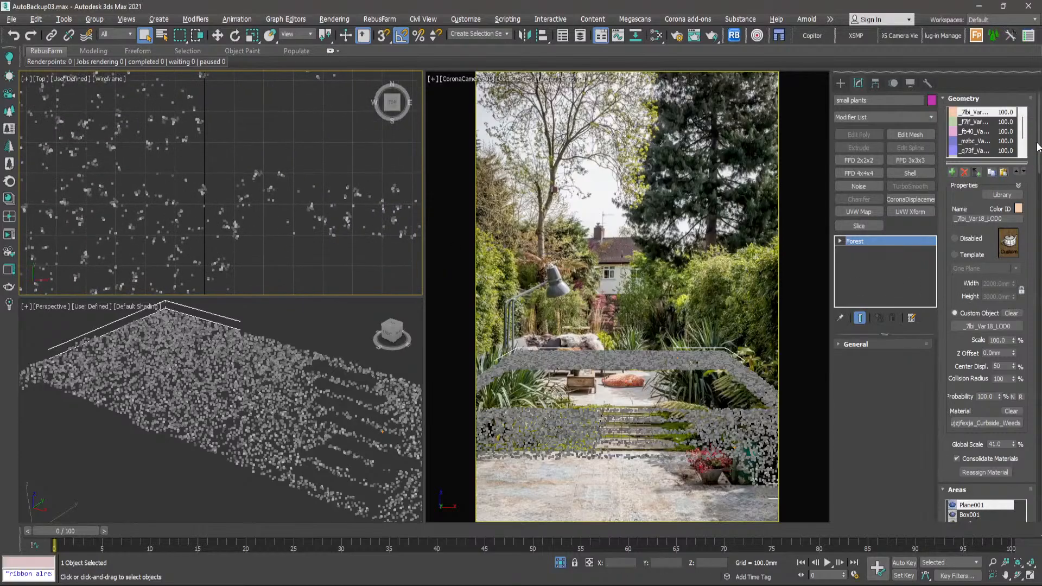
{"action": "right_click", "coordinate": [620, 217]}
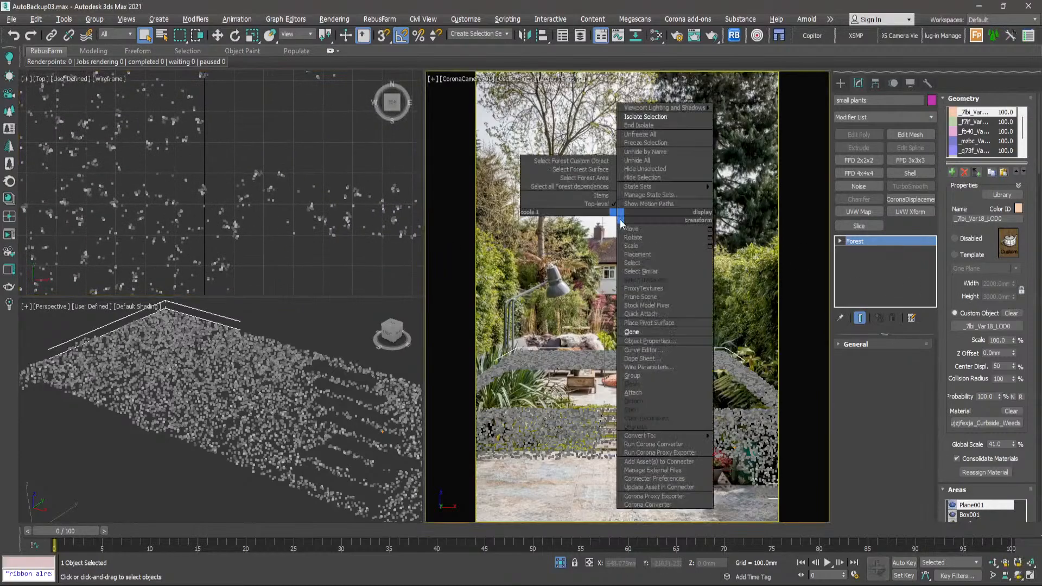
{"action": "left_click", "coordinate": [635, 129]}
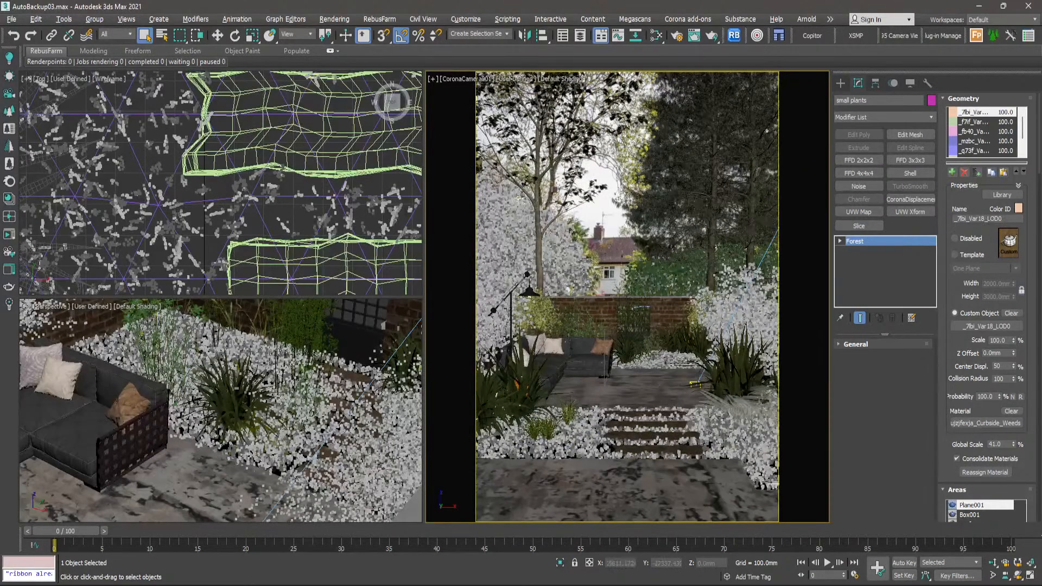
- Review the small plants forest's parameters and examine the source weed models outside the garden in the perspective view
{"action": "left_click_drag", "start_coordinate": [1037, 125], "coordinate": [1013, 142]}
{"action": "scroll", "coordinate": [1029, 277], "scroll_direction": "up", "scroll_amount": 2}
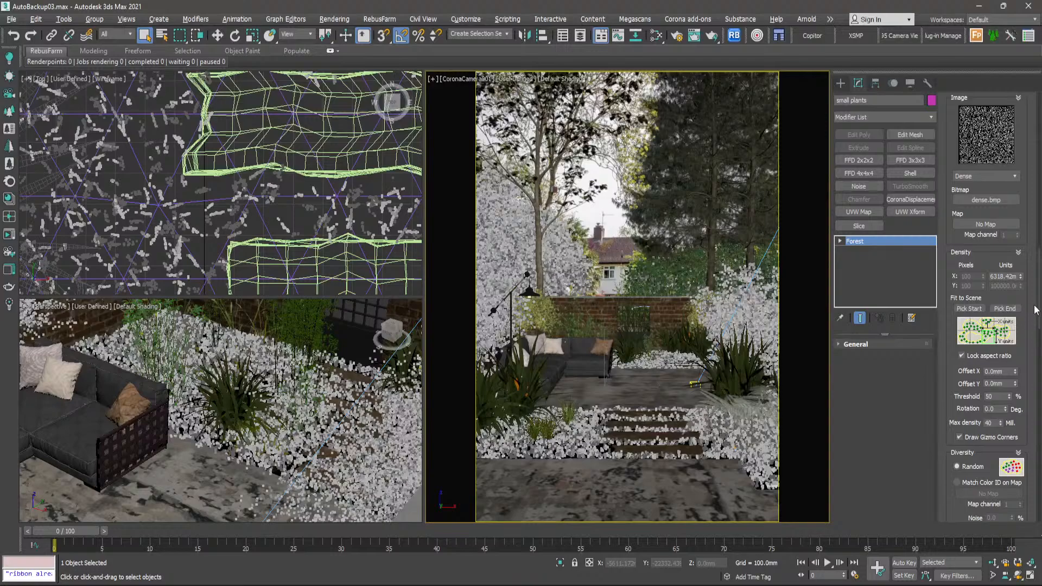
{"action": "scroll", "coordinate": [1021, 315], "scroll_direction": "up", "scroll_amount": 10}
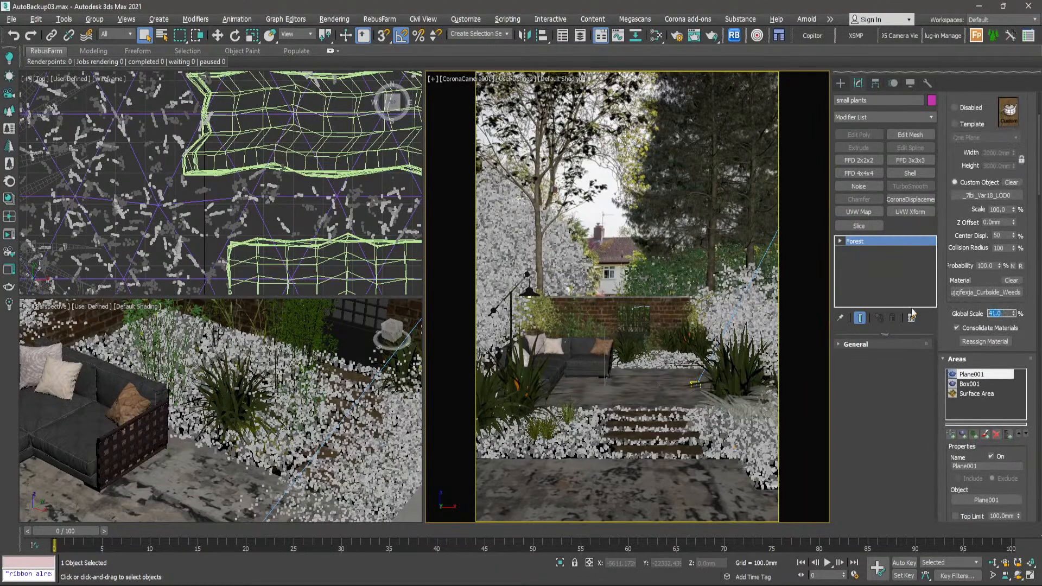
{"action": "scroll", "coordinate": [264, 420], "scroll_direction": "down", "scroll_amount": 9}
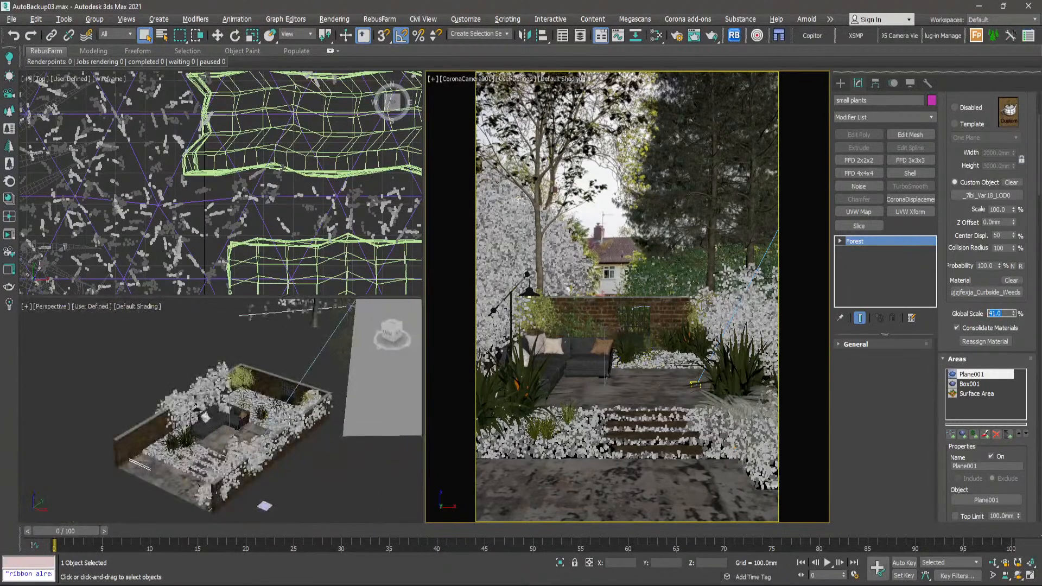
{"action": "scroll", "coordinate": [289, 426], "scroll_direction": "down", "scroll_amount": 4}
{"action": "middle_click_drag", "start_coordinate": [290, 426], "coordinate": [306, 402]}
{"action": "middle_click_drag", "start_coordinate": [360, 444], "coordinate": [289, 373]}
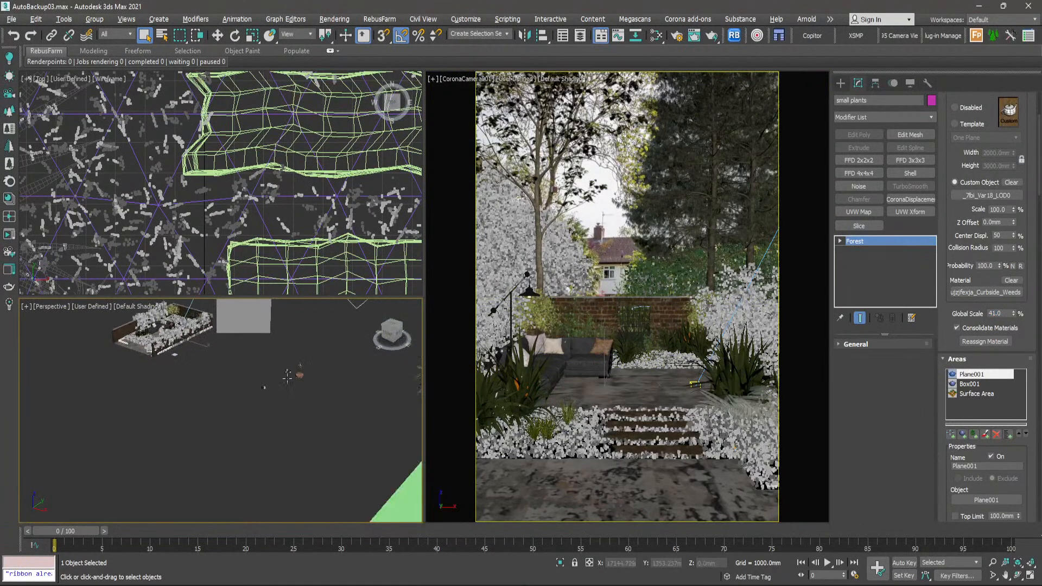
{"action": "scroll", "coordinate": [313, 400], "scroll_direction": "down", "scroll_amount": 3}
{"action": "middle_click_drag", "start_coordinate": [360, 440], "coordinate": [357, 397]}
{"action": "scroll", "coordinate": [357, 396], "scroll_direction": "up", "scroll_amount": 10}
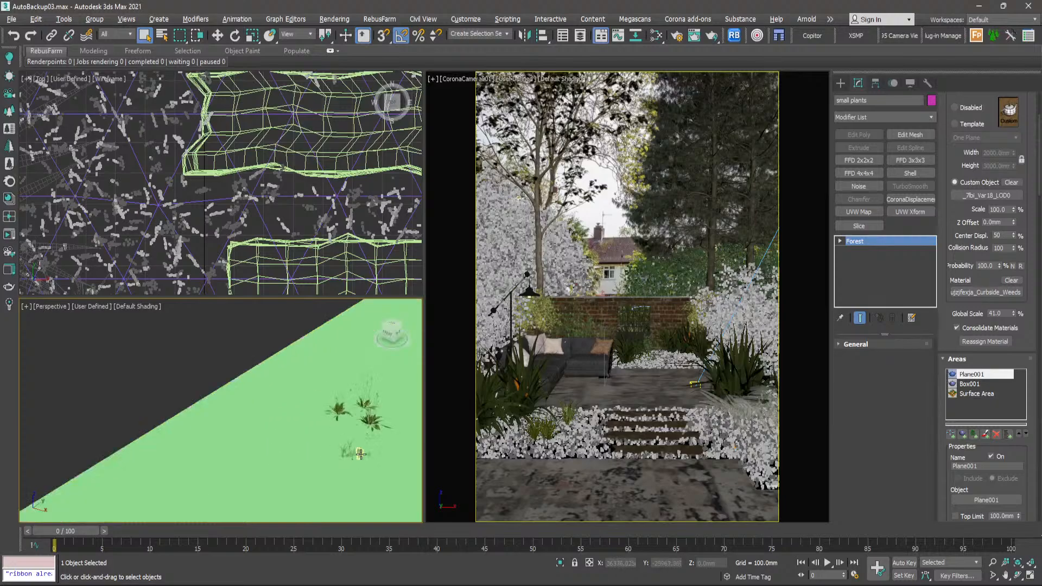
{"action": "scroll", "coordinate": [382, 408], "scroll_direction": "up", "scroll_amount": 6}
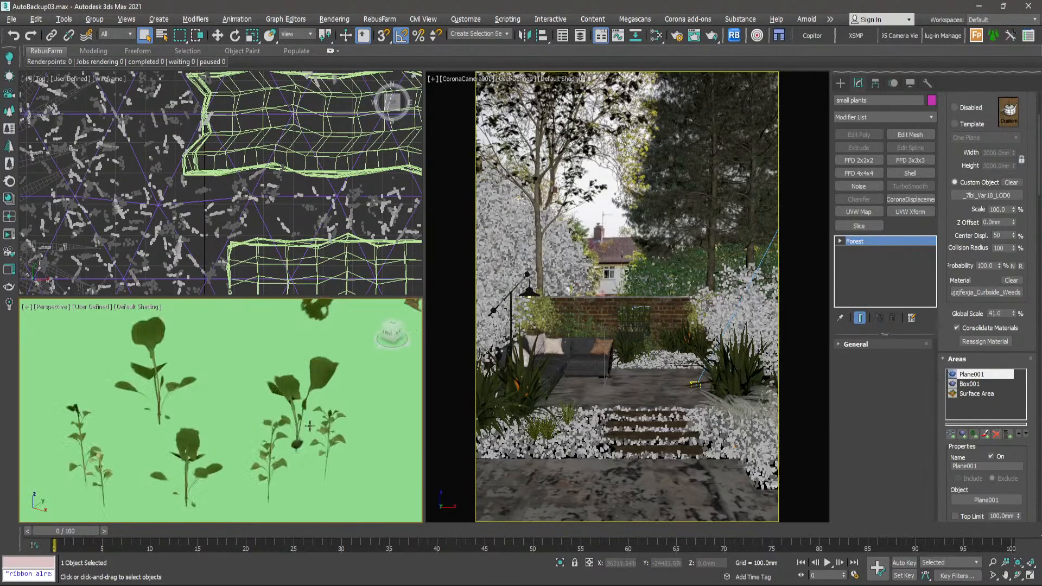
- Set the small plants forest's Global Scale to 100%
{"action": "double_click", "coordinate": [1003, 313]}
{"action": "type", "text": "100"}
{"action": "key", "text": "Return"}
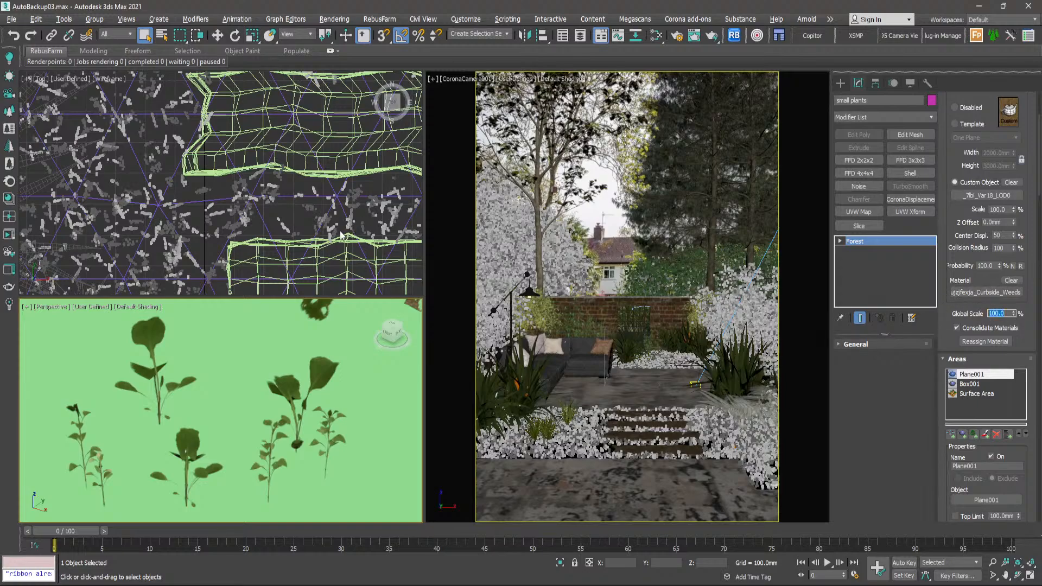
- Check the rescaled weeds among the planting beds in the top view and reselect the small plants forest
{"action": "scroll", "coordinate": [341, 235], "scroll_direction": "down", "scroll_amount": 10}
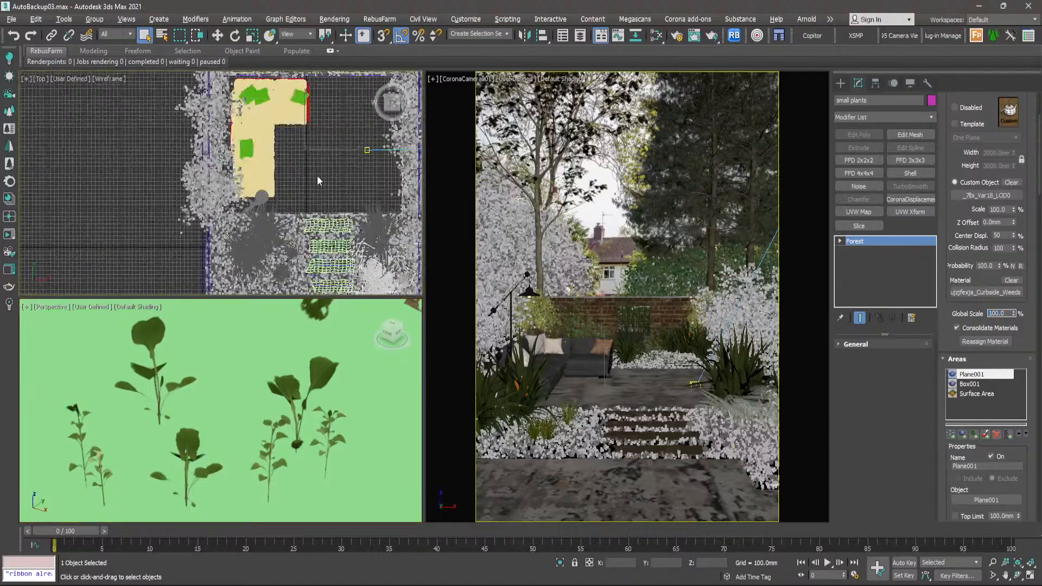
{"action": "left_click", "coordinate": [317, 176]}
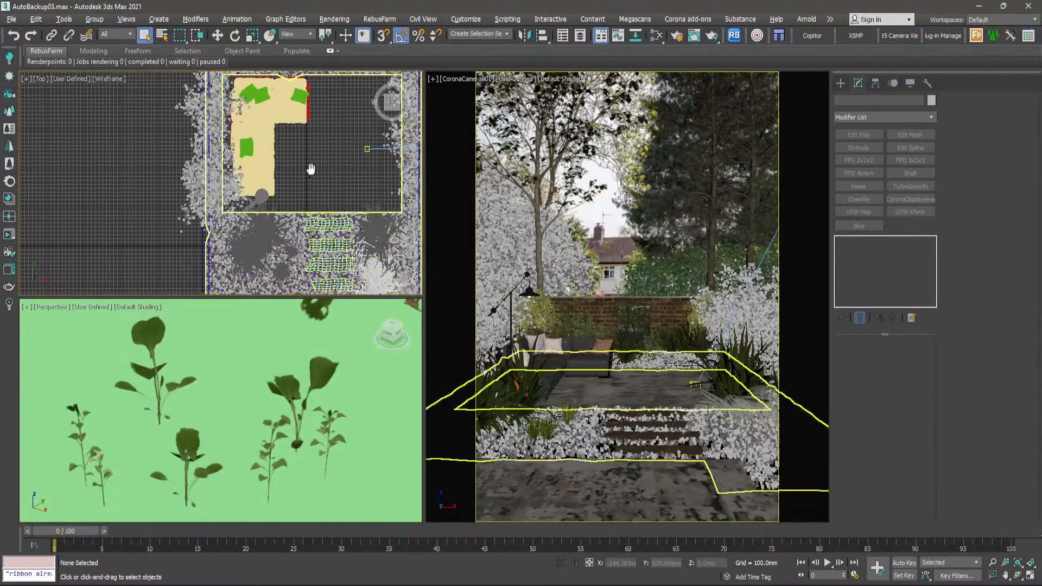
{"action": "scroll", "coordinate": [310, 170], "scroll_direction": "up", "scroll_amount": 10}
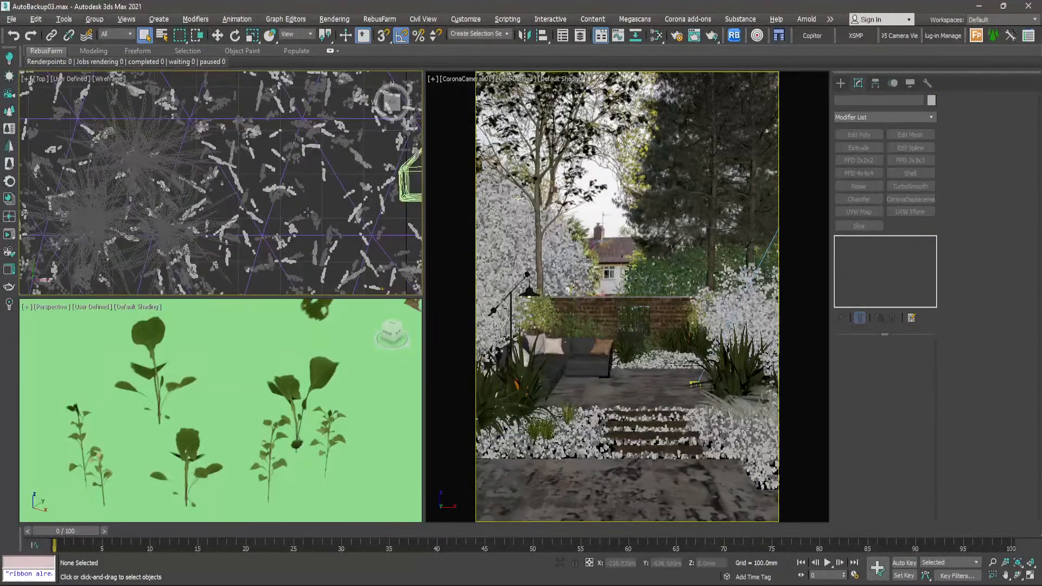
{"action": "scroll", "coordinate": [276, 235], "scroll_direction": "up", "scroll_amount": 4}
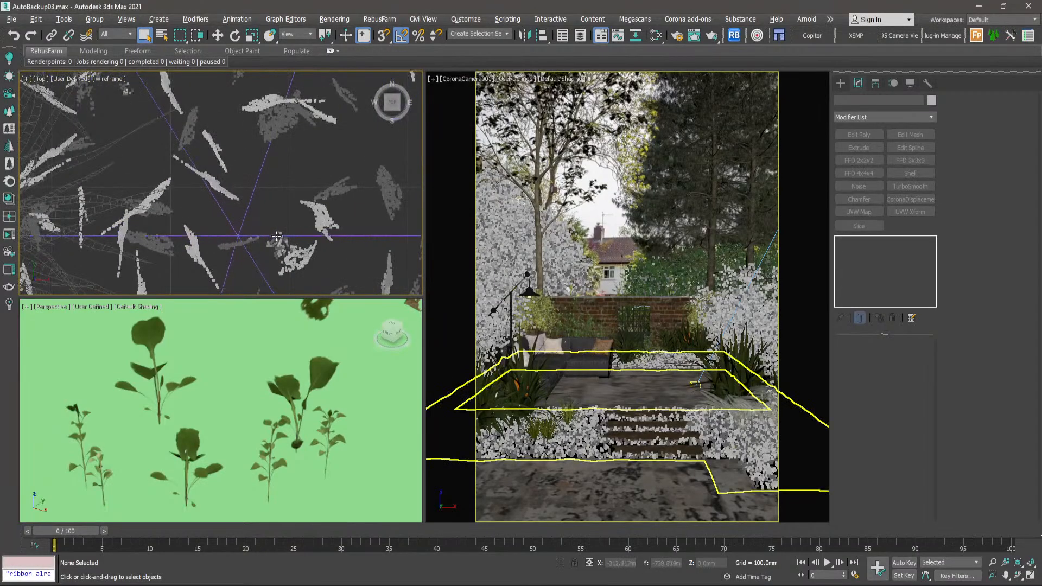
{"action": "left_click", "coordinate": [277, 239]}
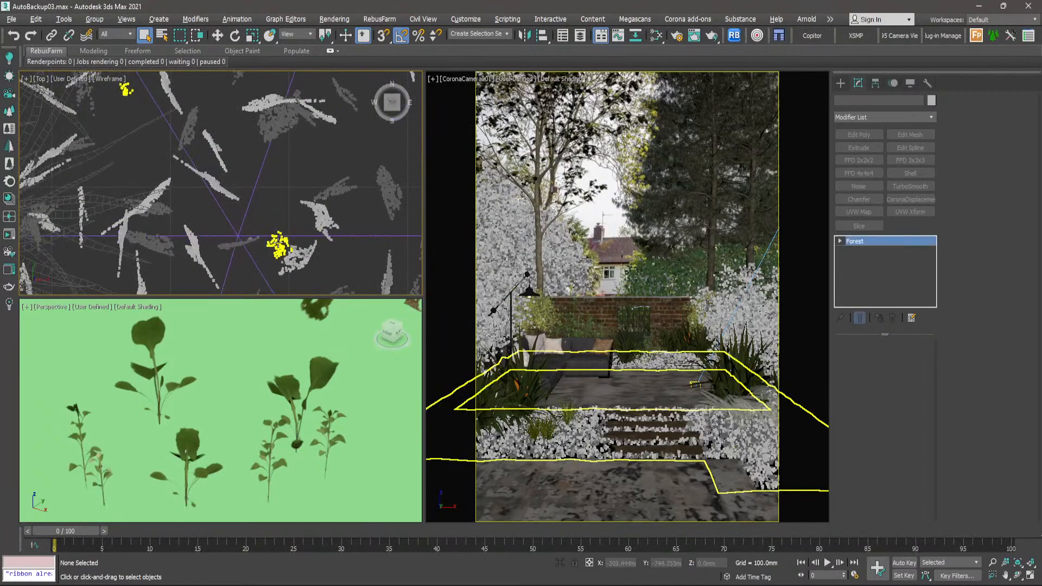
{"action": "scroll", "coordinate": [278, 245], "scroll_direction": "down", "scroll_amount": 10}
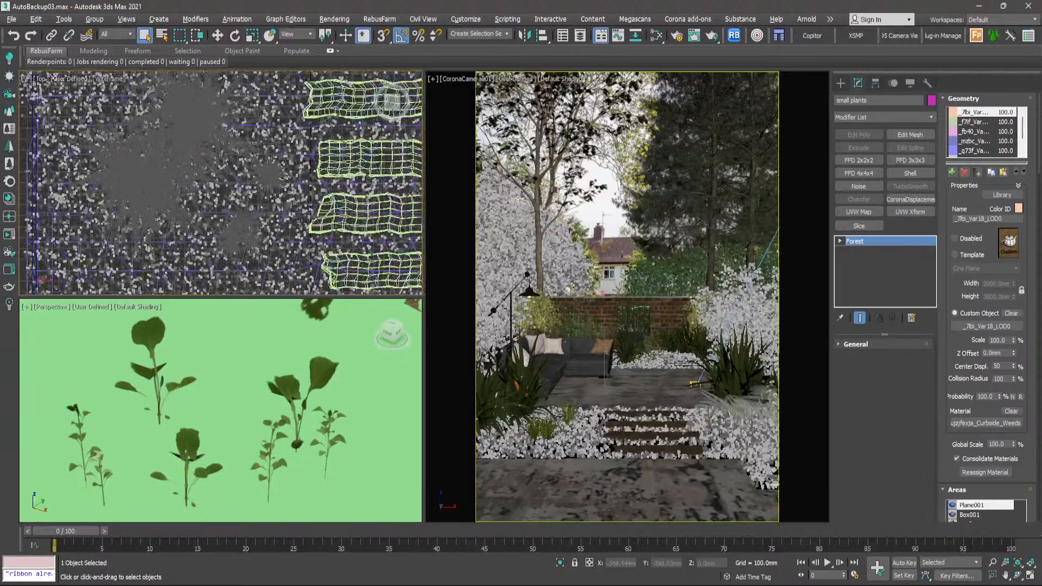
- Clear the forest selection, find the leafy source plants outside the garden, and frame _dd95_Var2_LOD0 in the perspective view
{"action": "left_click", "coordinate": [841, 84]}
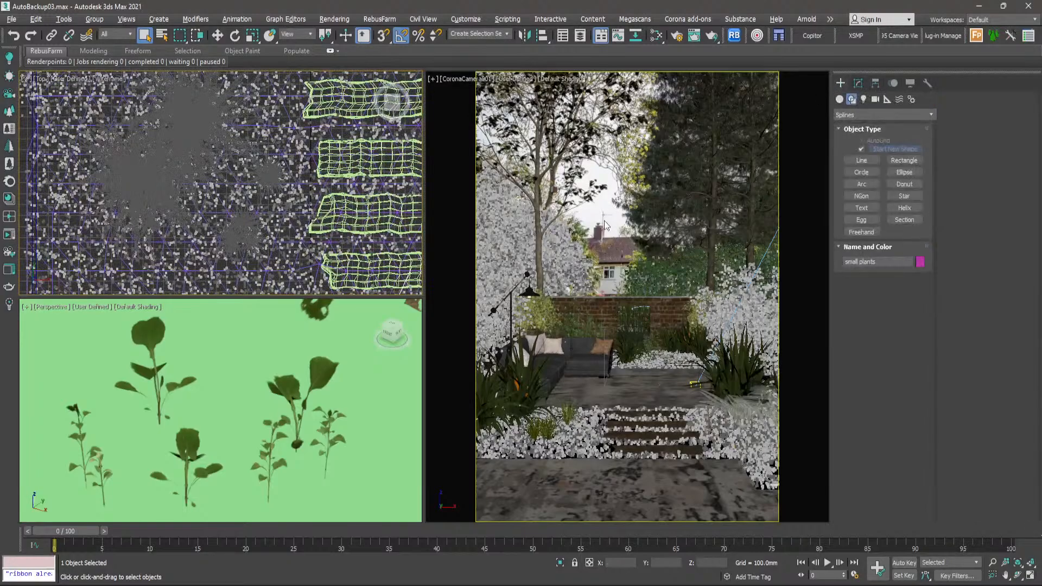
{"action": "left_click", "coordinate": [437, 212]}
{"action": "scroll", "coordinate": [298, 189], "scroll_direction": "down", "scroll_amount": 3}
{"action": "scroll", "coordinate": [298, 188], "scroll_direction": "down", "scroll_amount": 6}
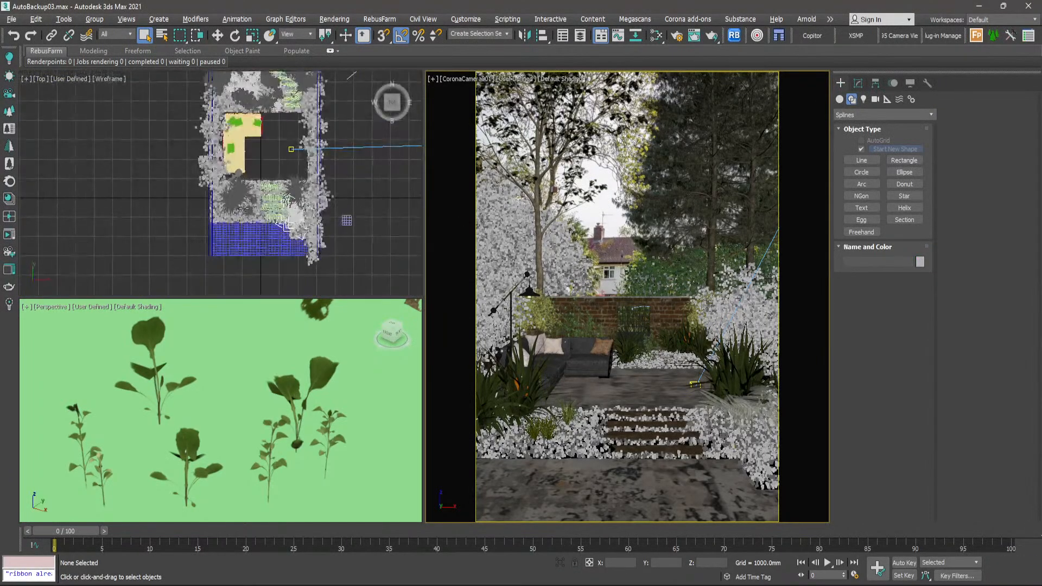
{"action": "scroll", "coordinate": [232, 168], "scroll_direction": "down", "scroll_amount": 2}
{"action": "scroll", "coordinate": [387, 209], "scroll_direction": "down", "scroll_amount": 2}
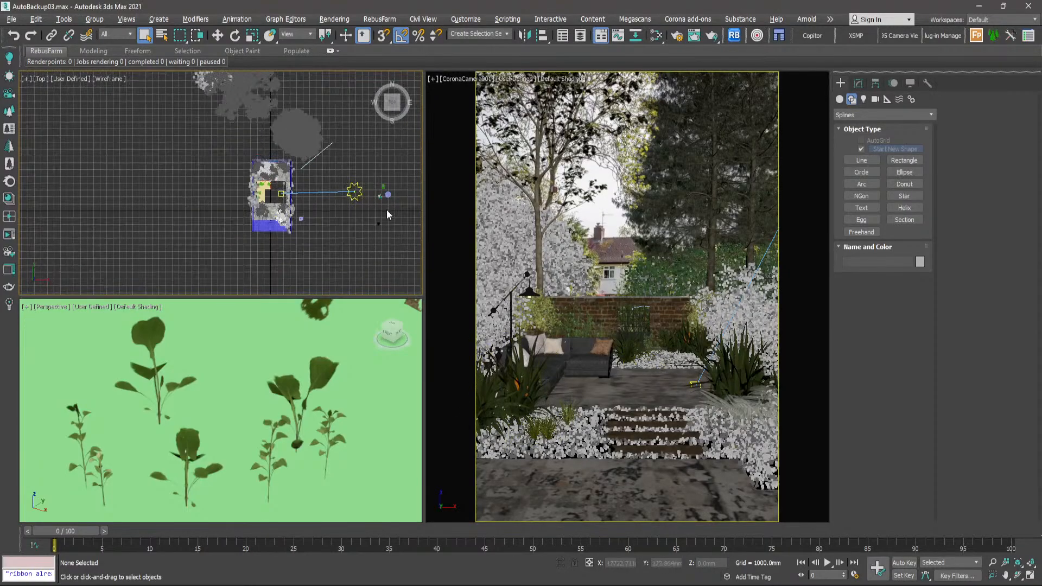
{"action": "middle_click_drag", "start_coordinate": [387, 210], "coordinate": [228, 191]}
{"action": "middle_click_drag", "start_coordinate": [319, 167], "coordinate": [253, 110]}
{"action": "middle_click_drag", "start_coordinate": [304, 249], "coordinate": [348, 145]}
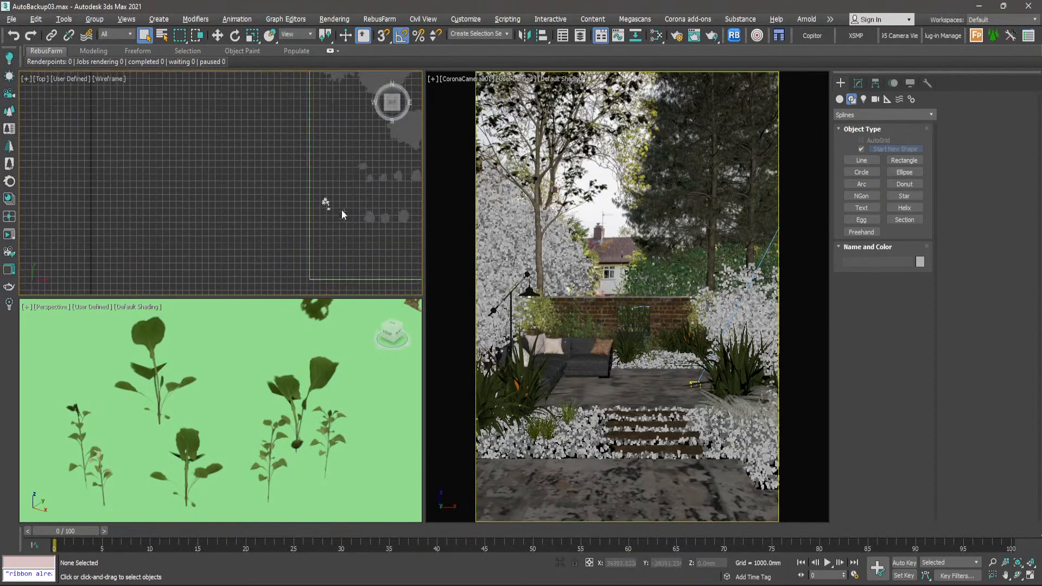
{"action": "scroll", "coordinate": [326, 207], "scroll_direction": "up", "scroll_amount": 8}
{"action": "scroll", "coordinate": [336, 148], "scroll_direction": "up", "scroll_amount": 6}
{"action": "left_click", "coordinate": [336, 162]}
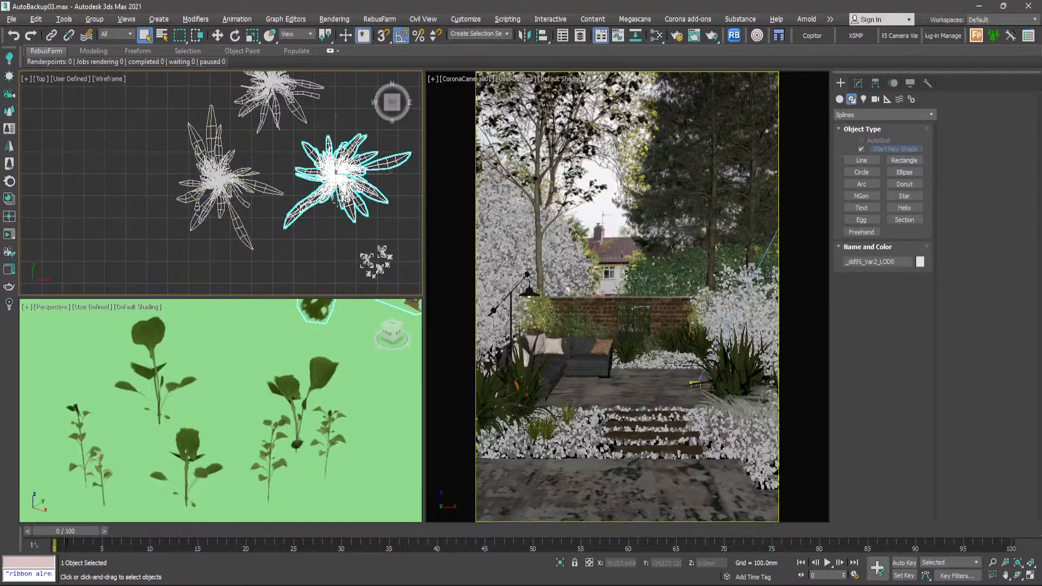
{"action": "scroll", "coordinate": [338, 190], "scroll_direction": "down", "scroll_amount": 4}
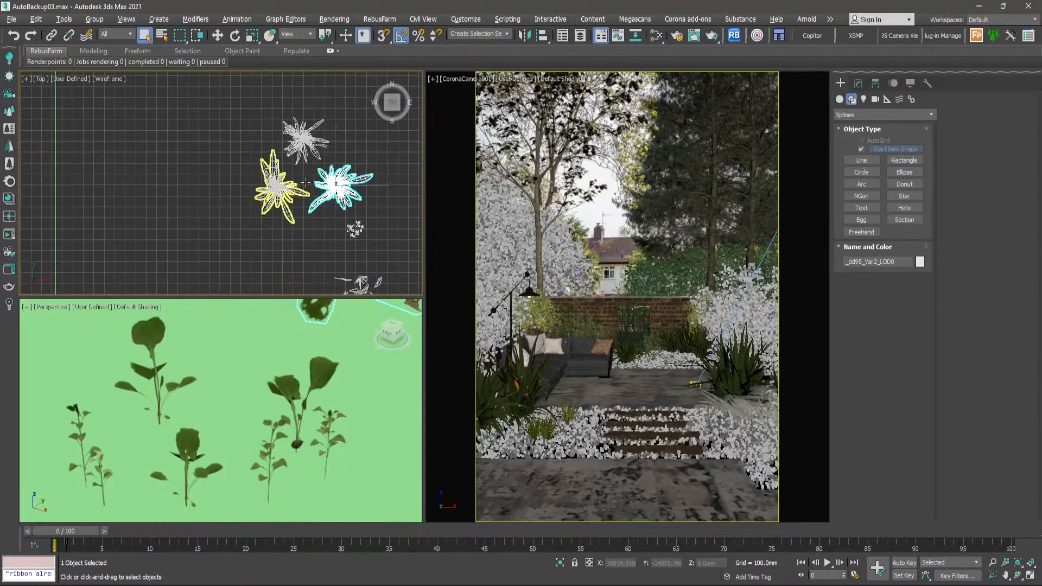
{"action": "middle_click", "coordinate": [259, 395]}
{"action": "key", "text": "z"}
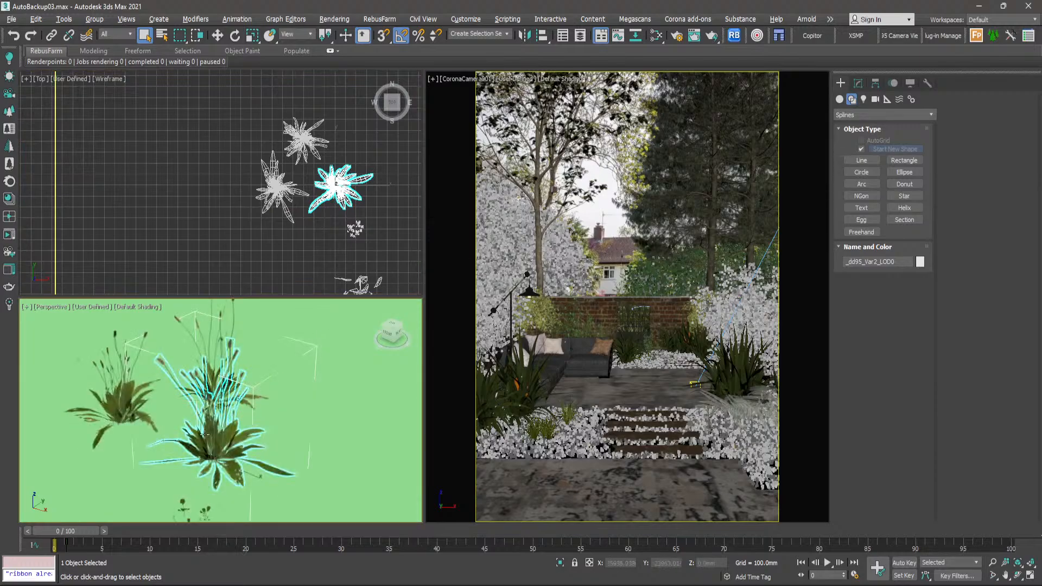
- Deselect the leafy plant and examine the three tall-stemmed plants from a low angle in the perspective view
{"action": "middle_click_drag", "start_coordinate": [205, 435], "coordinate": [306, 414]}
{"action": "left_click", "coordinate": [247, 280]}
{"action": "scroll", "coordinate": [350, 440], "scroll_direction": "down", "scroll_amount": 4}
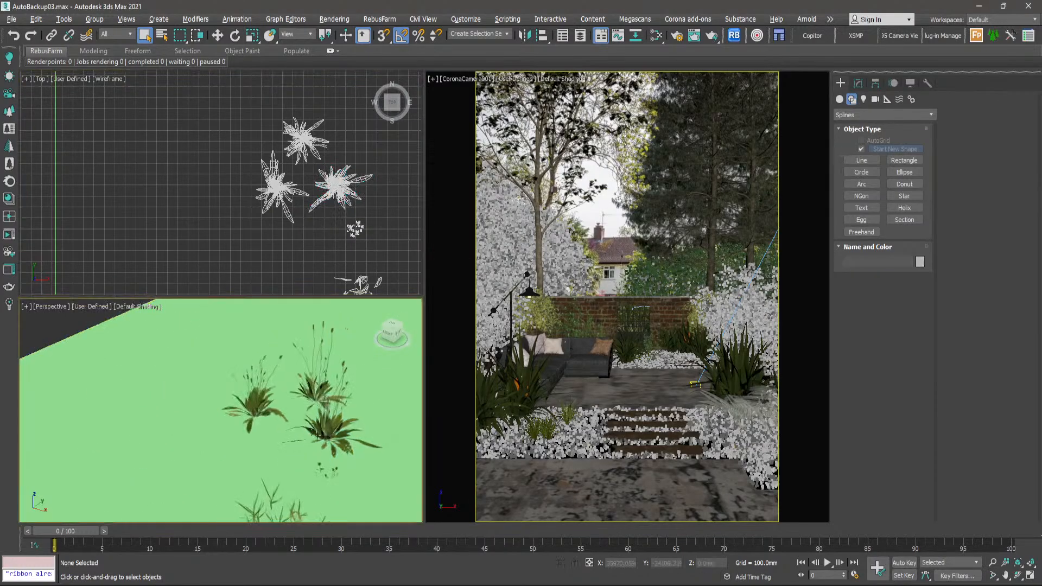
{"action": "middle_click_drag", "start_coordinate": [349, 441], "coordinate": [371, 408], "text": "alt"}
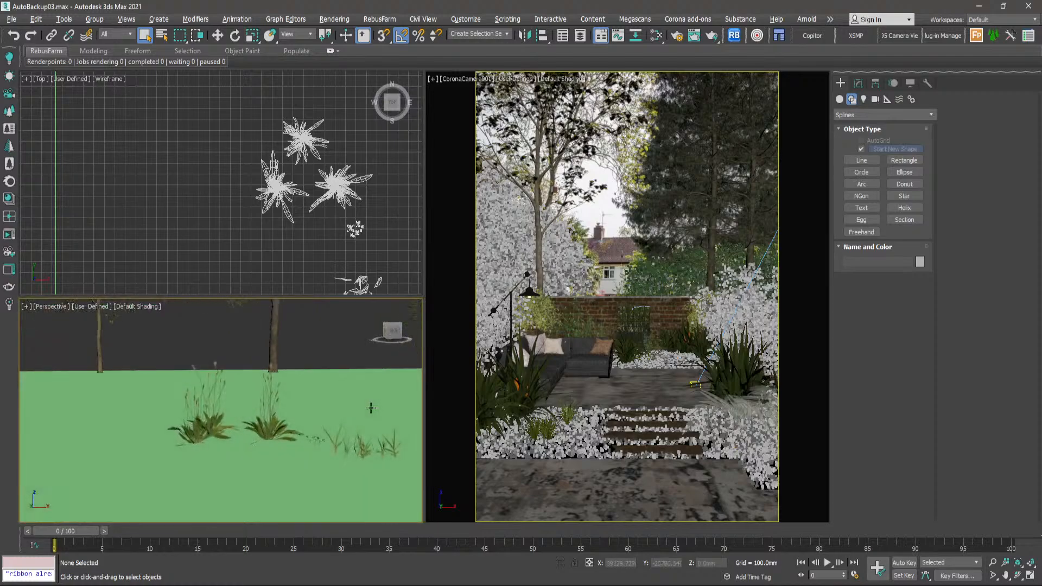
{"action": "scroll", "coordinate": [274, 420], "scroll_direction": "up", "scroll_amount": 8}
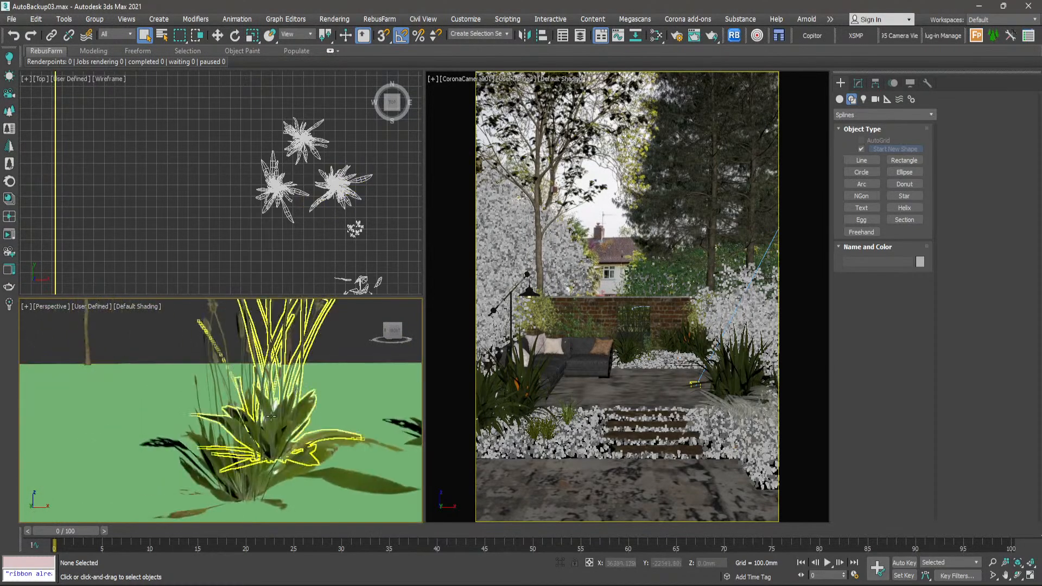
- Switch to Photos and study the foreground grasses and leafy plants in closeup.jpg
{"action": "key", "text": "alt+Tab"}
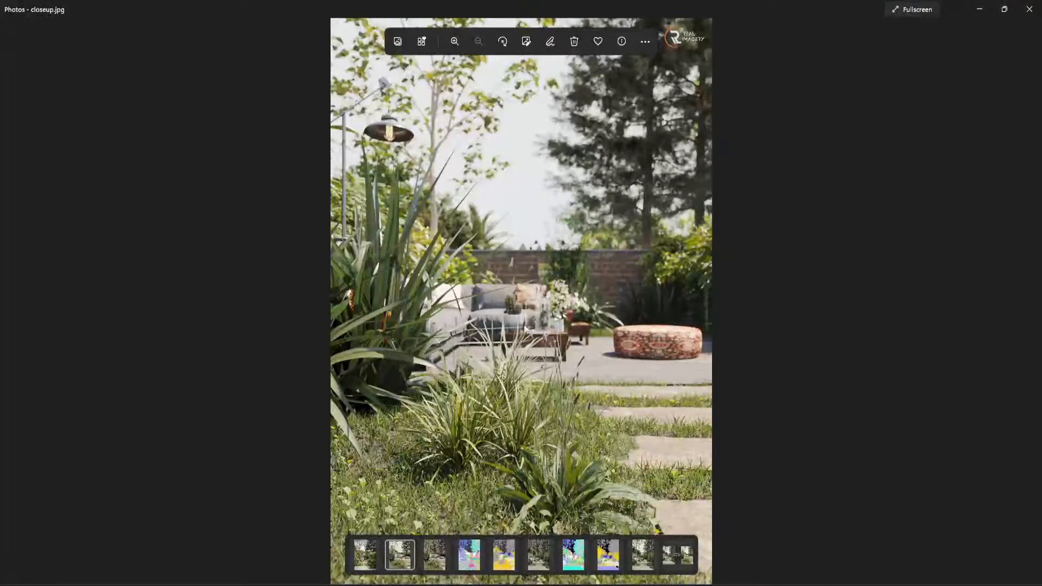
{"action": "scroll", "coordinate": [572, 528], "scroll_direction": "up", "scroll_amount": 4}
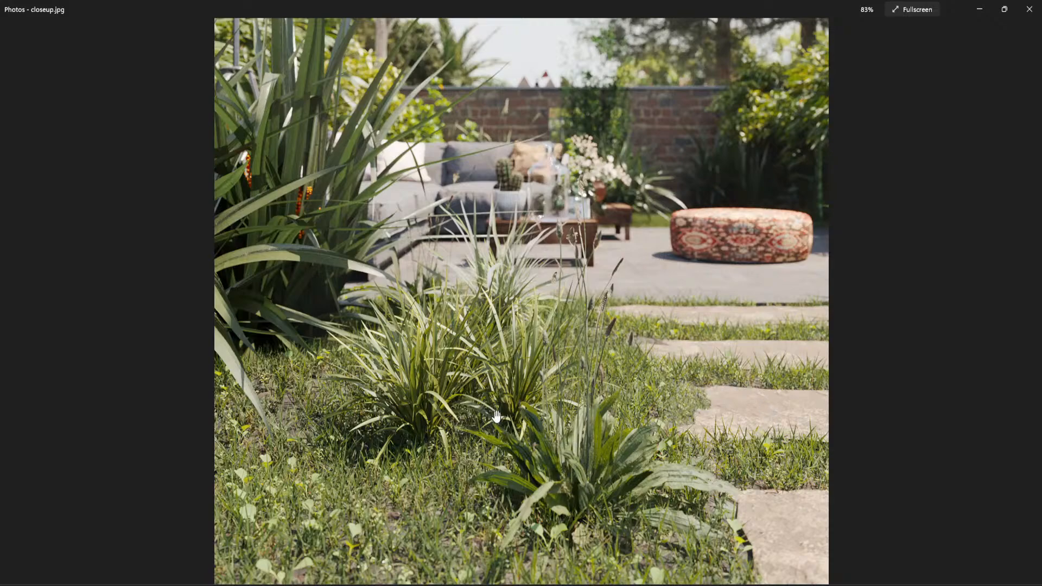
{"action": "scroll", "coordinate": [516, 365], "scroll_direction": "down", "scroll_amount": 4}
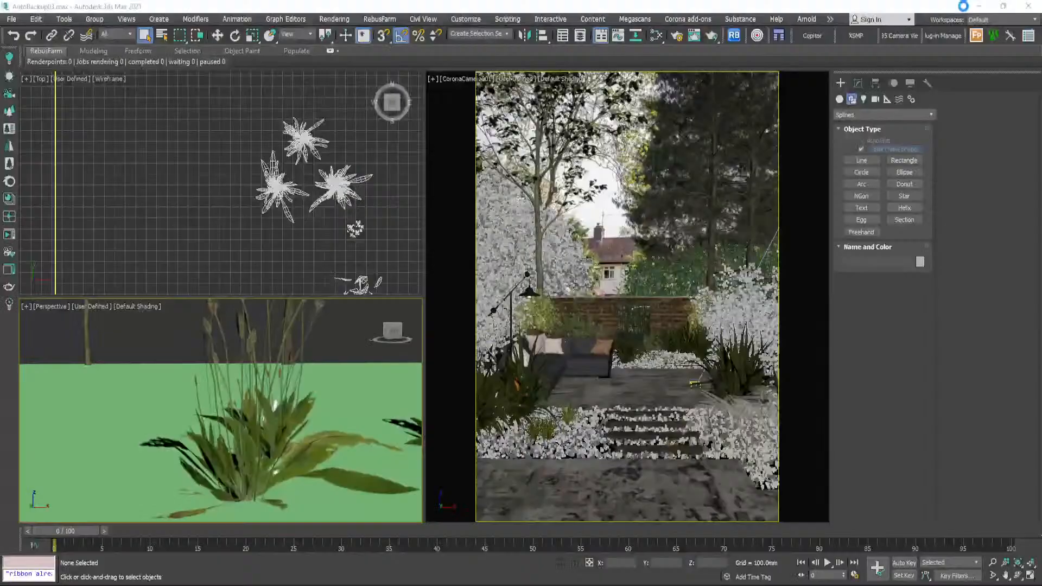
- Switch back to 3ds Max and inspect the planting bed beside the garden steps in the top view
{"action": "scroll", "coordinate": [286, 224], "scroll_direction": "up", "scroll_amount": 3}
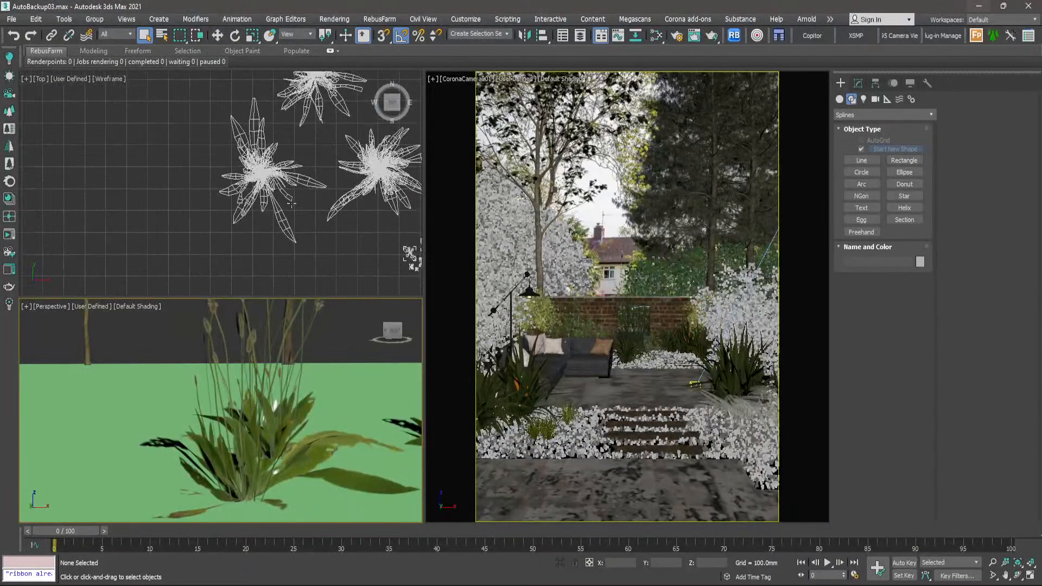
{"action": "scroll", "coordinate": [283, 224], "scroll_direction": "down", "scroll_amount": 10}
{"action": "scroll", "coordinate": [250, 218], "scroll_direction": "down", "scroll_amount": 4}
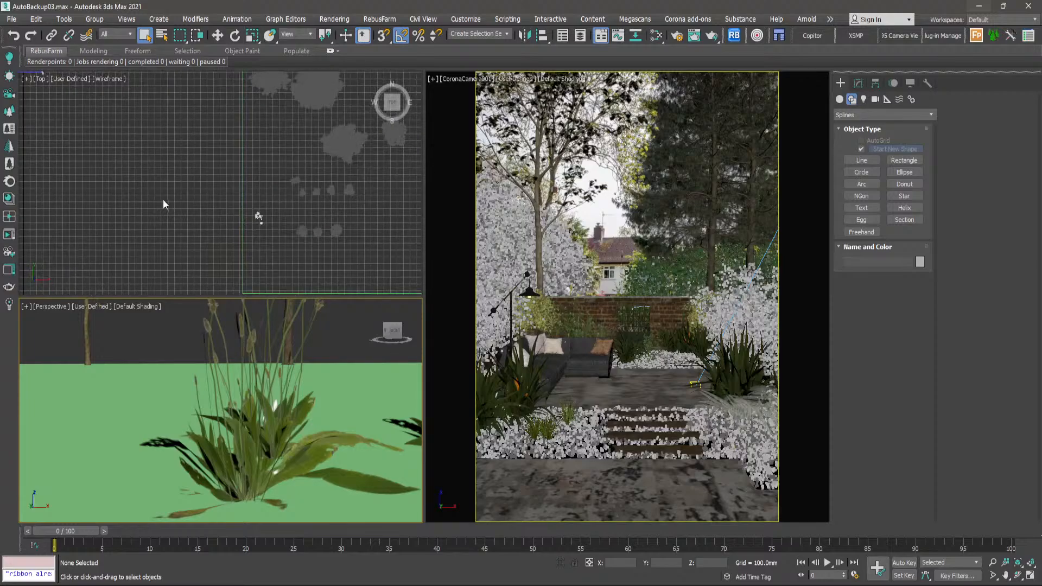
{"action": "middle_click_drag", "start_coordinate": [162, 200], "coordinate": [291, 223]}
{"action": "scroll", "coordinate": [291, 225], "scroll_direction": "down", "scroll_amount": 3}
{"action": "scroll", "coordinate": [222, 150], "scroll_direction": "up", "scroll_amount": 10}
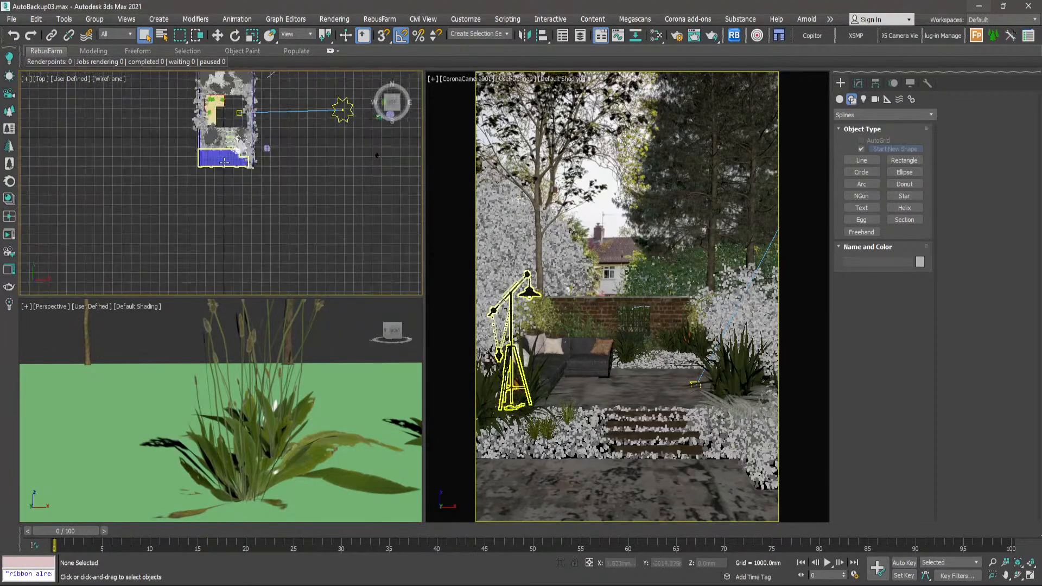
{"action": "scroll", "coordinate": [206, 187], "scroll_direction": "up", "scroll_amount": 2}
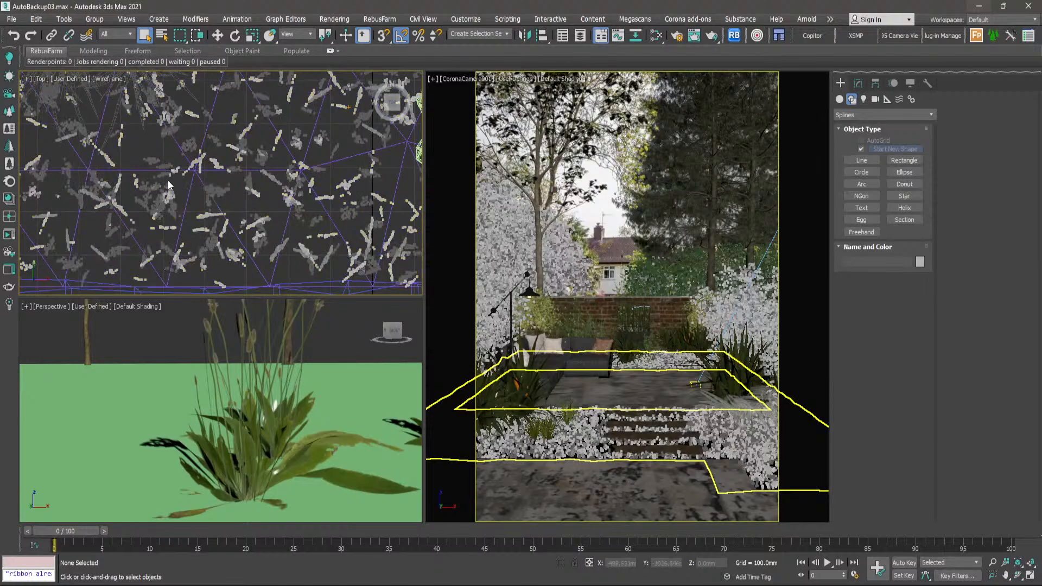
- Clone the small plants forest object as an independent copy named "wild plants"
{"action": "scroll", "coordinate": [171, 185], "scroll_direction": "up", "scroll_amount": 4}
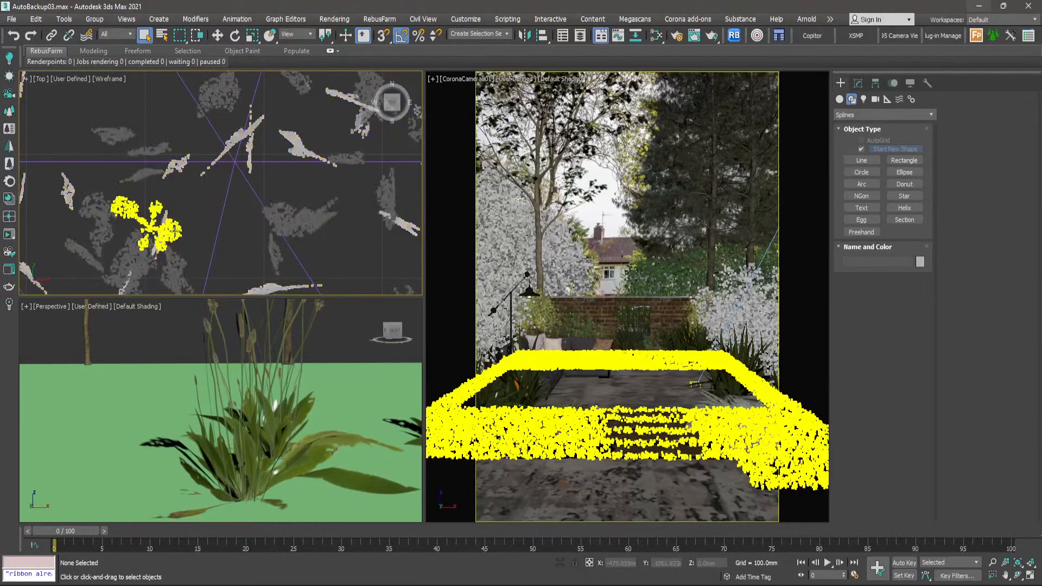
{"action": "left_click", "coordinate": [173, 231]}
{"action": "scroll", "coordinate": [175, 231], "scroll_direction": "down", "scroll_amount": 6}
{"action": "right_click", "coordinate": [179, 233]}
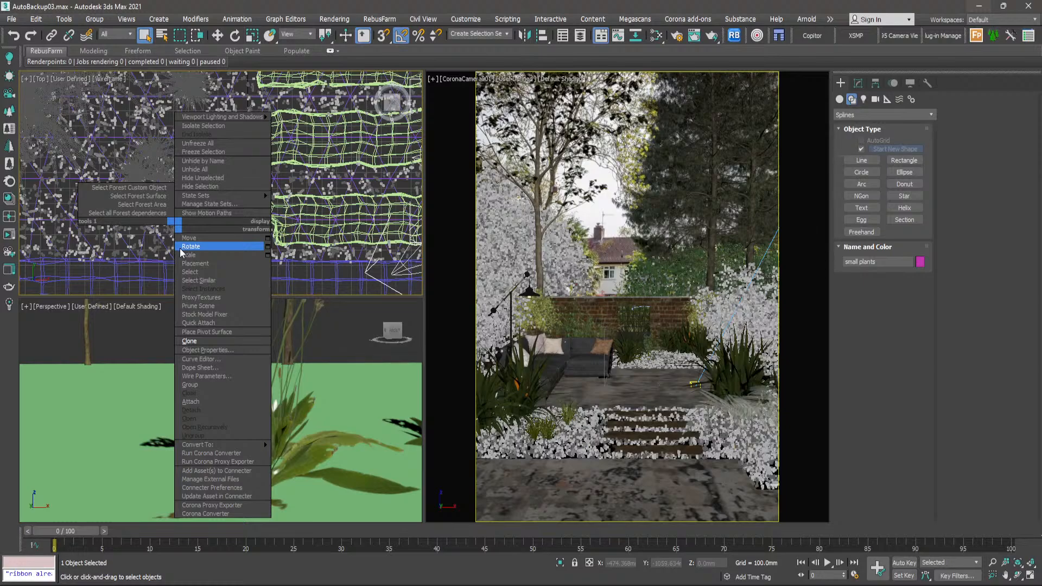
{"action": "left_click", "coordinate": [189, 341]}
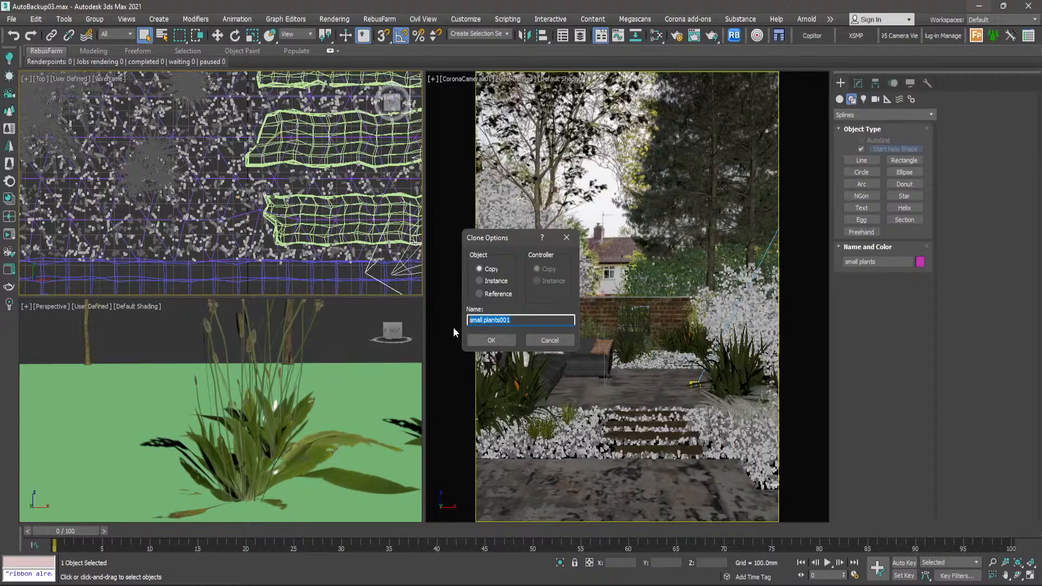
{"action": "type", "text": "wild"}
{"action": "left_click", "coordinate": [486, 341]}
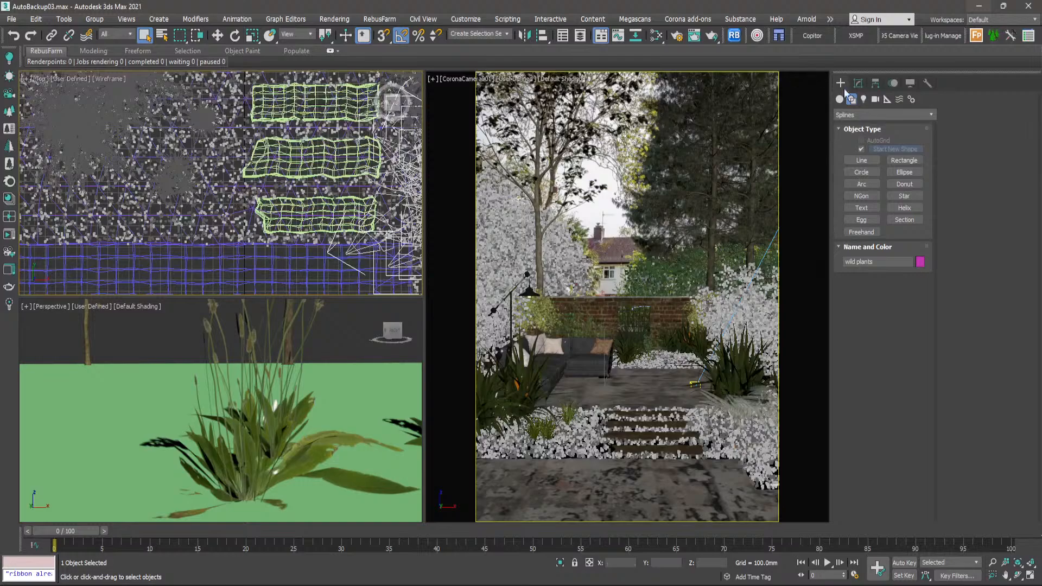
- Remove all the models from the geometry list of the wild plants forest
{"action": "left_click", "coordinate": [859, 84]}
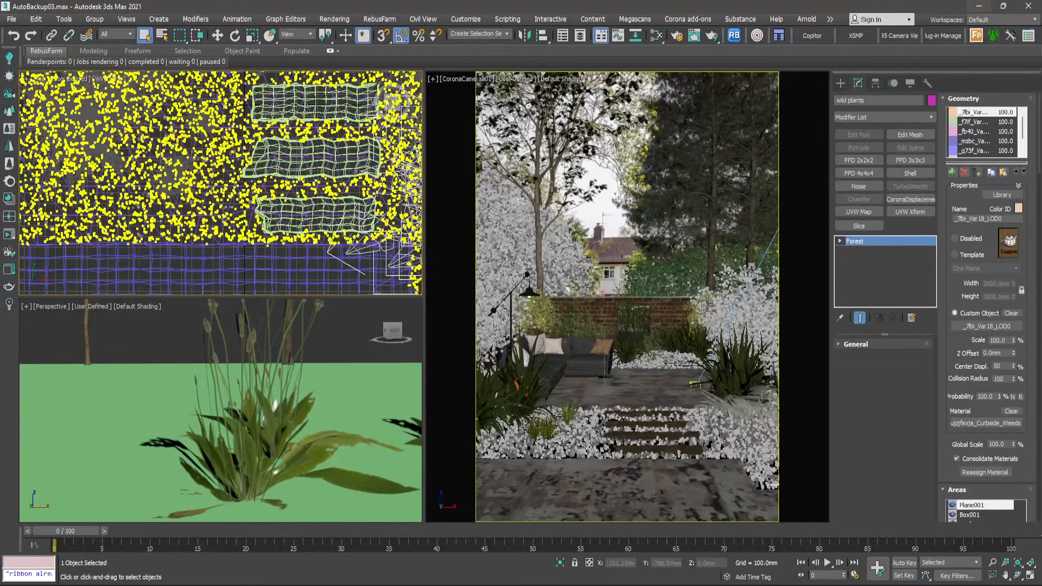
{"action": "scroll", "coordinate": [986, 147], "scroll_direction": "down", "scroll_amount": 1}
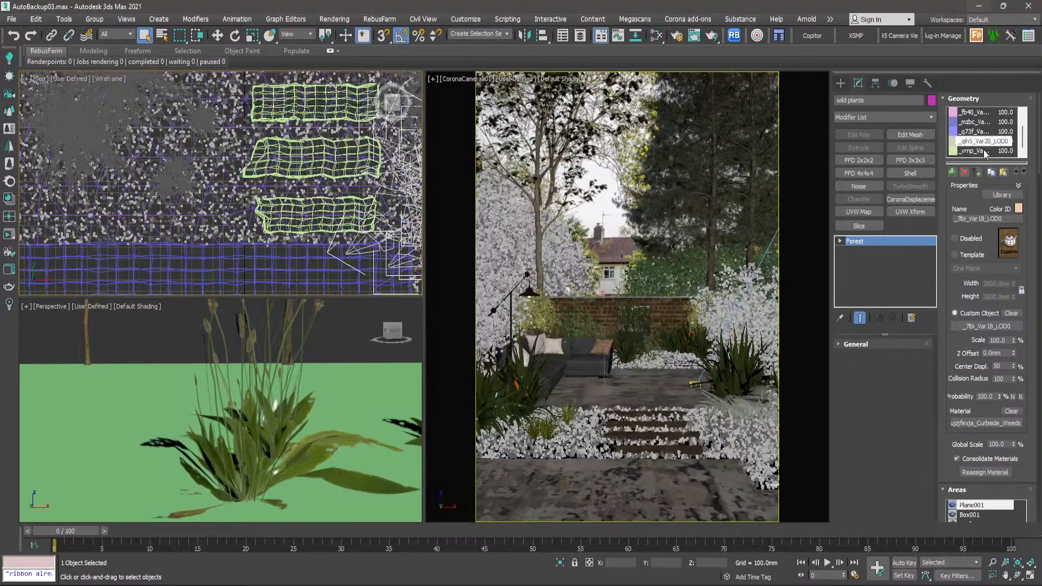
{"action": "left_click", "coordinate": [980, 152], "text": "shift"}
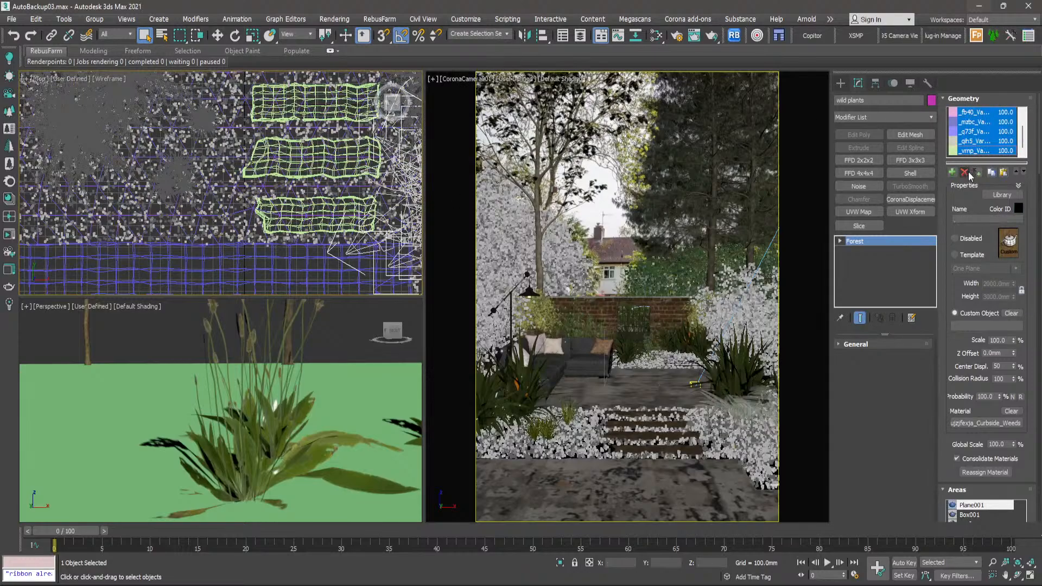
{"action": "left_click", "coordinate": [965, 172]}
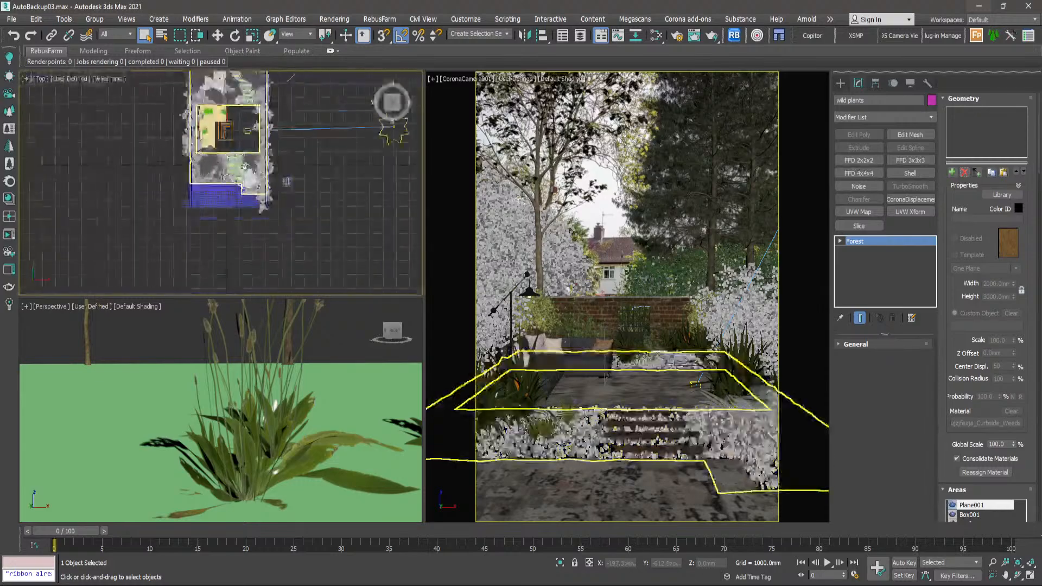
- Add the three leafy source plants outside the garden to the wild plants selection, isolate them, and clear the selection
{"action": "scroll", "coordinate": [317, 204], "scroll_direction": "down", "scroll_amount": 5}
{"action": "middle_click_drag", "start_coordinate": [406, 211], "coordinate": [289, 146]}
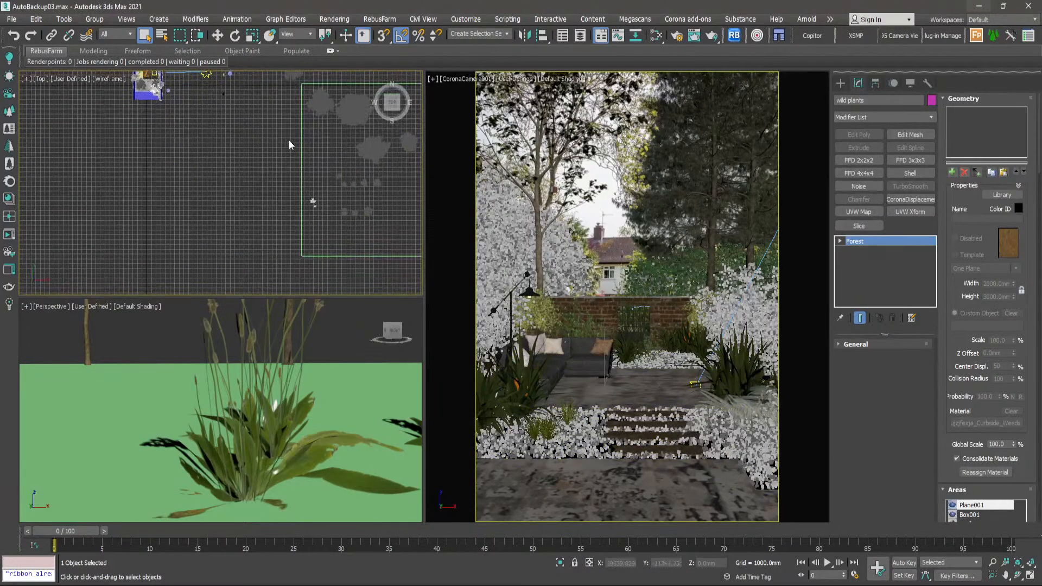
{"action": "scroll", "coordinate": [302, 204], "scroll_direction": "up", "scroll_amount": 8}
{"action": "scroll", "coordinate": [402, 190], "scroll_direction": "up", "scroll_amount": 4}
{"action": "middle_click_drag", "start_coordinate": [401, 190], "coordinate": [293, 208]}
{"action": "left_click_drag", "start_coordinate": [311, 143], "coordinate": [222, 205]}
{"action": "right_click", "coordinate": [222, 205]}
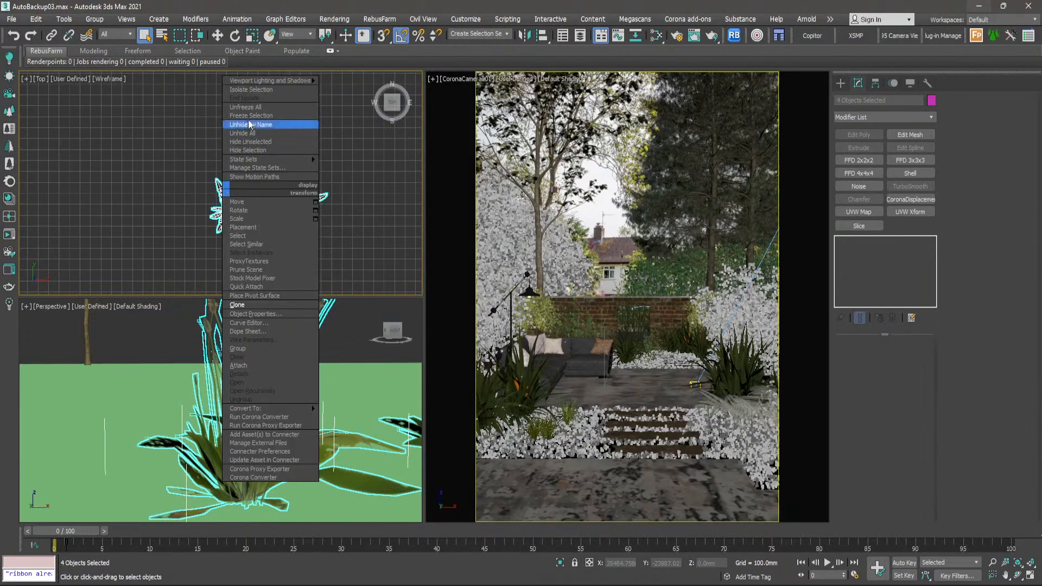
{"action": "left_click", "coordinate": [256, 91]}
{"action": "left_click", "coordinate": [278, 138]}
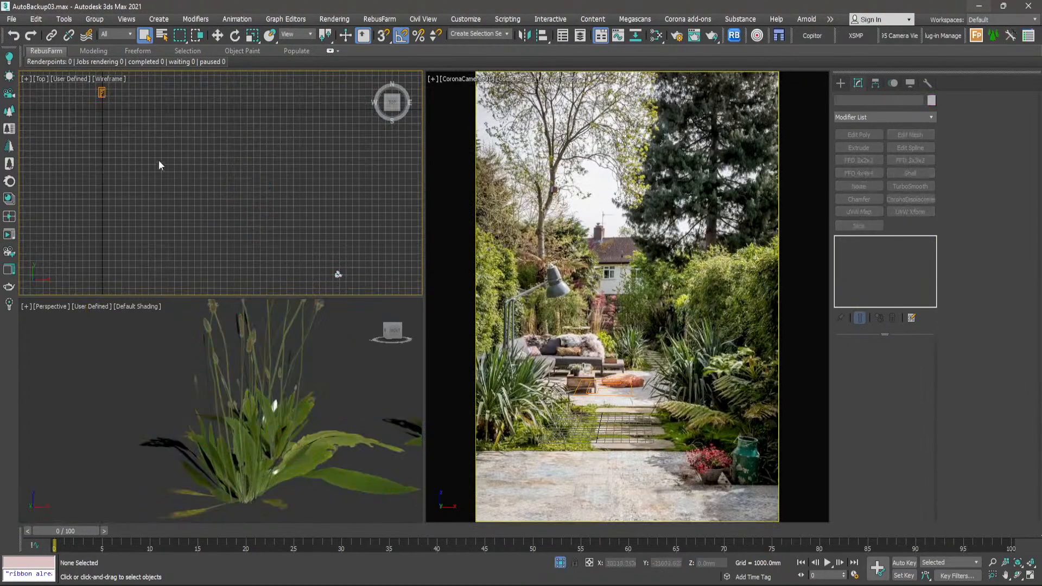
- Add _4320_Var1_LOD0, _7916_Var3_LOD0 and _dd95_Var2_LOD0 to the wild plants forest's geometry list, enabling the recommended point-cloud display and render-time animation options
{"action": "left_click", "coordinate": [107, 93]}
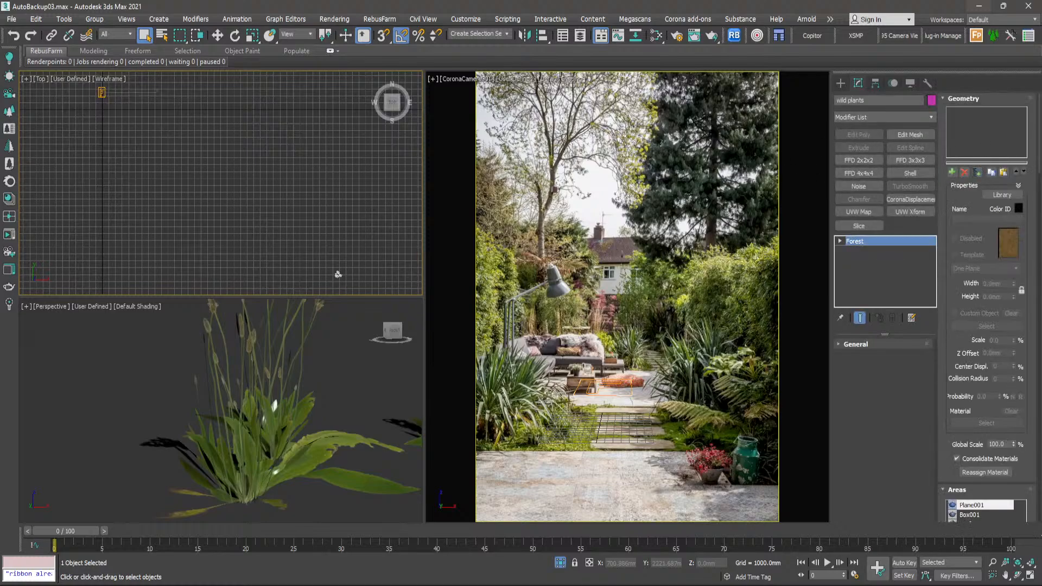
{"action": "left_click", "coordinate": [362, 127]}
{"action": "left_click", "coordinate": [369, 147], "text": "shift"}
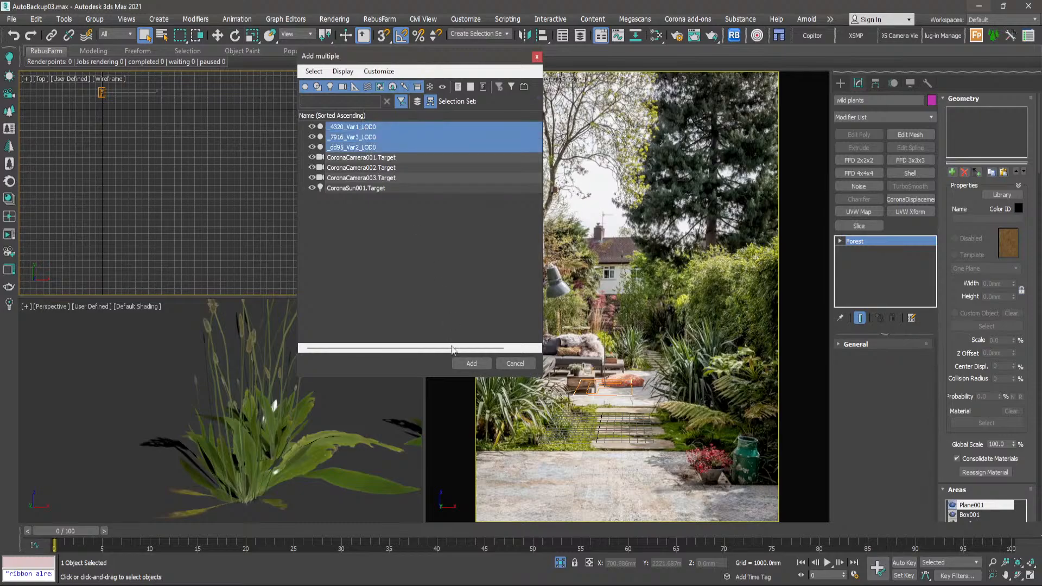
{"action": "left_click", "coordinate": [471, 363]}
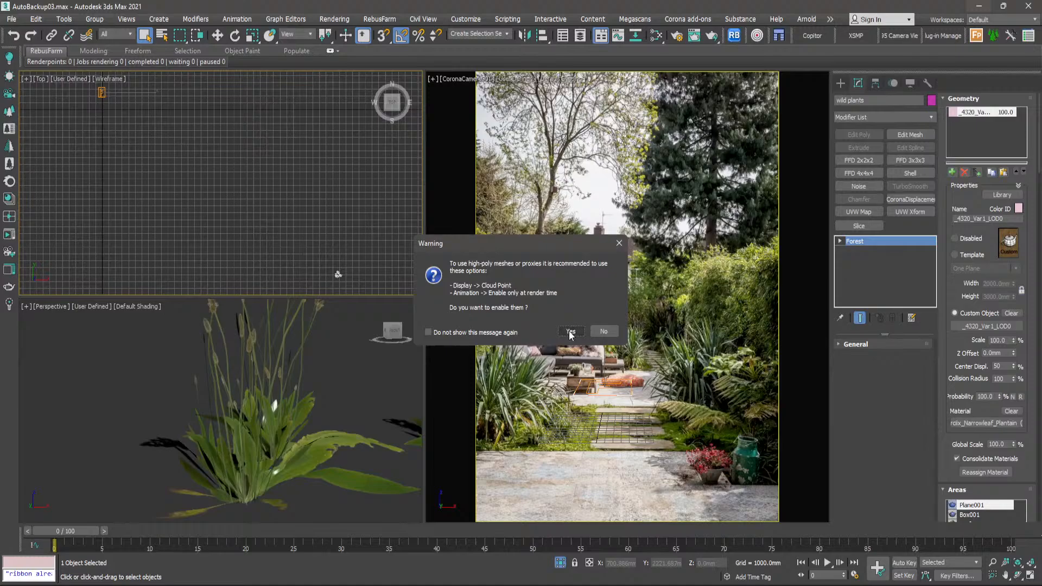
{"action": "left_click", "coordinate": [574, 328]}
- Thin out the wild plants scatter by raising its distribution density units to about 35699 mm
{"action": "scroll", "coordinate": [243, 202], "scroll_direction": "down", "scroll_amount": 3}
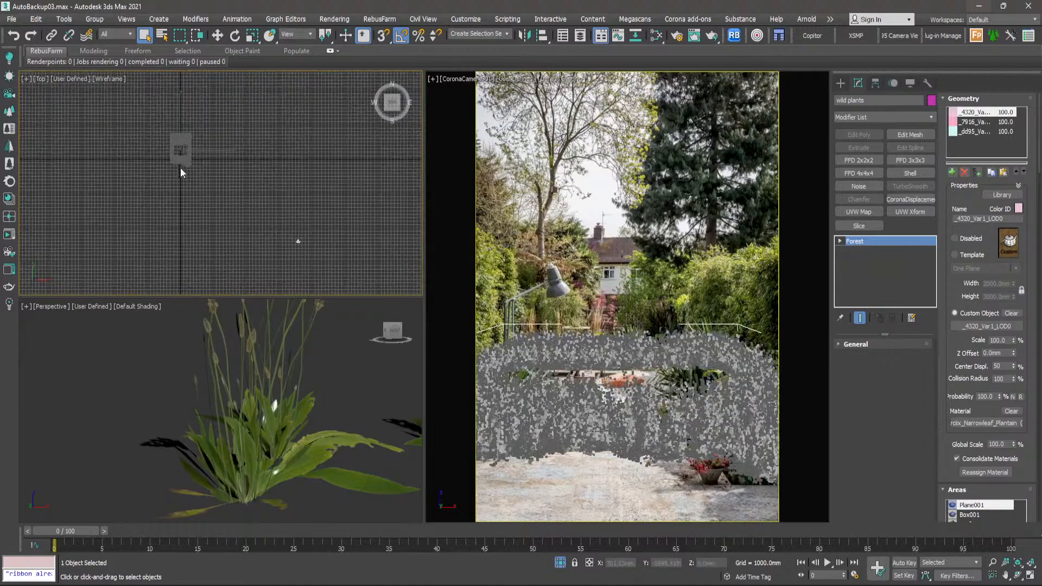
{"action": "scroll", "coordinate": [179, 163], "scroll_direction": "up", "scroll_amount": 12}
{"action": "scroll", "coordinate": [197, 157], "scroll_direction": "down", "scroll_amount": 5}
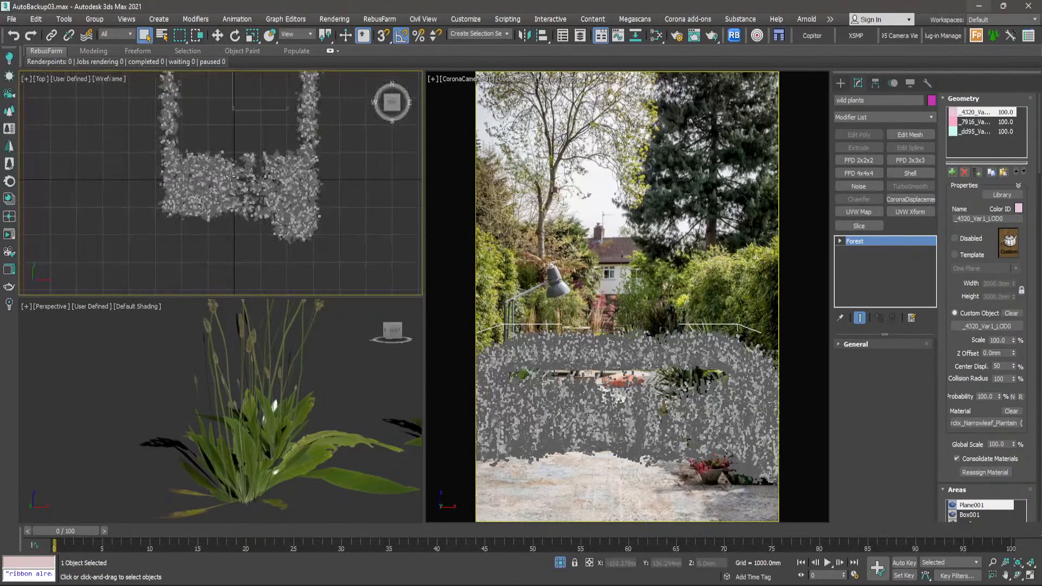
{"action": "scroll", "coordinate": [234, 173], "scroll_direction": "up", "scroll_amount": 7}
{"action": "scroll", "coordinate": [233, 172], "scroll_direction": "down", "scroll_amount": 6}
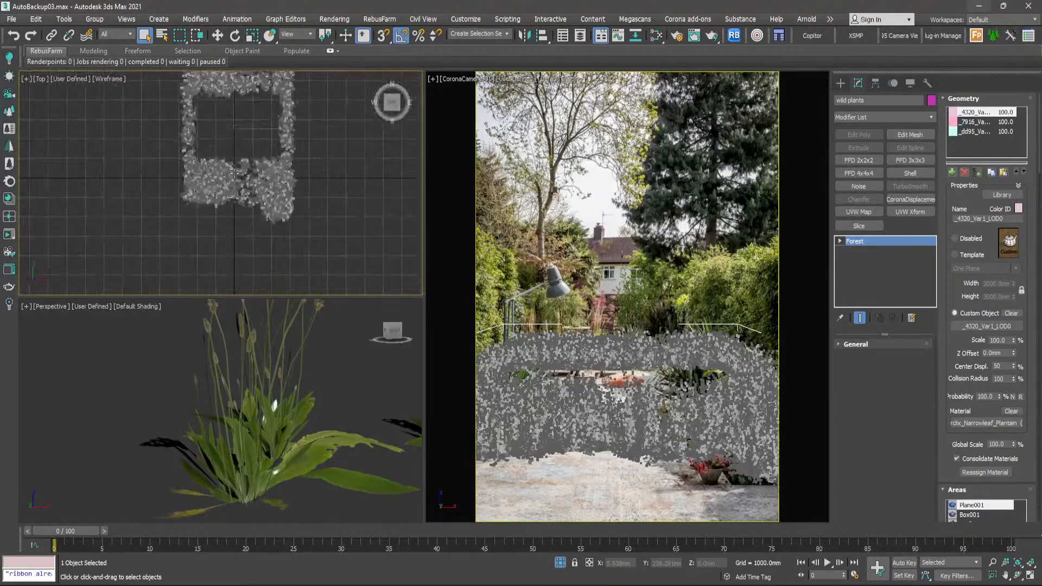
{"action": "scroll", "coordinate": [1020, 387], "scroll_direction": "down", "scroll_amount": 10}
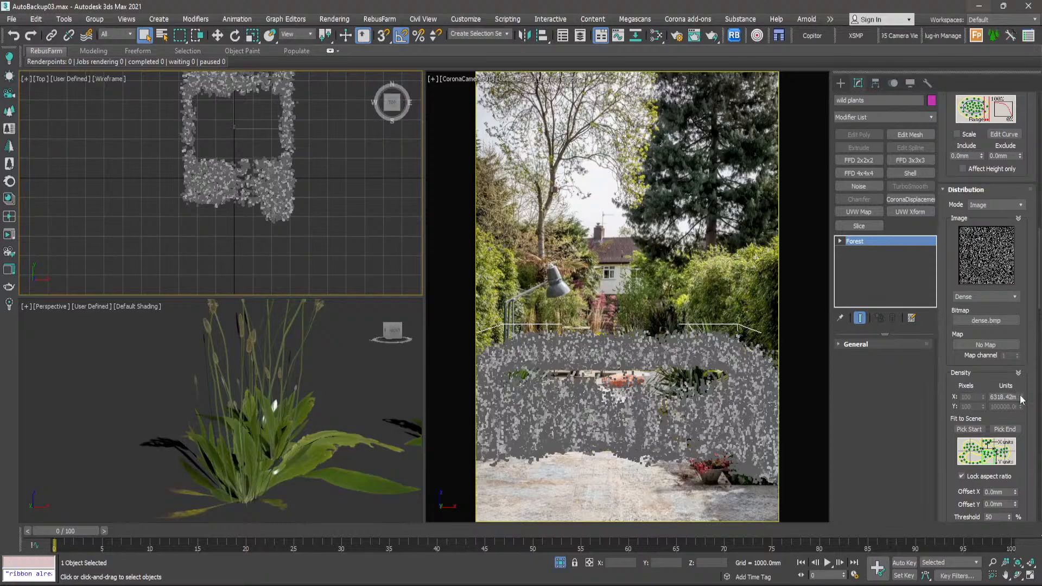
{"action": "left_click_drag", "start_coordinate": [1021, 399], "coordinate": [970, 123]}
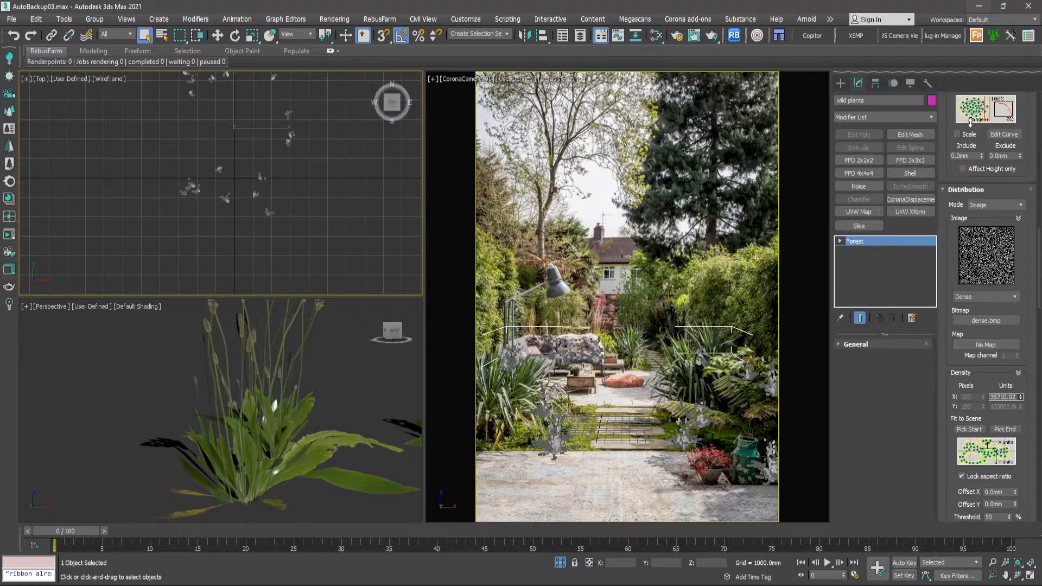
{"action": "left_click_drag", "start_coordinate": [971, 123], "coordinate": [974, 132]}
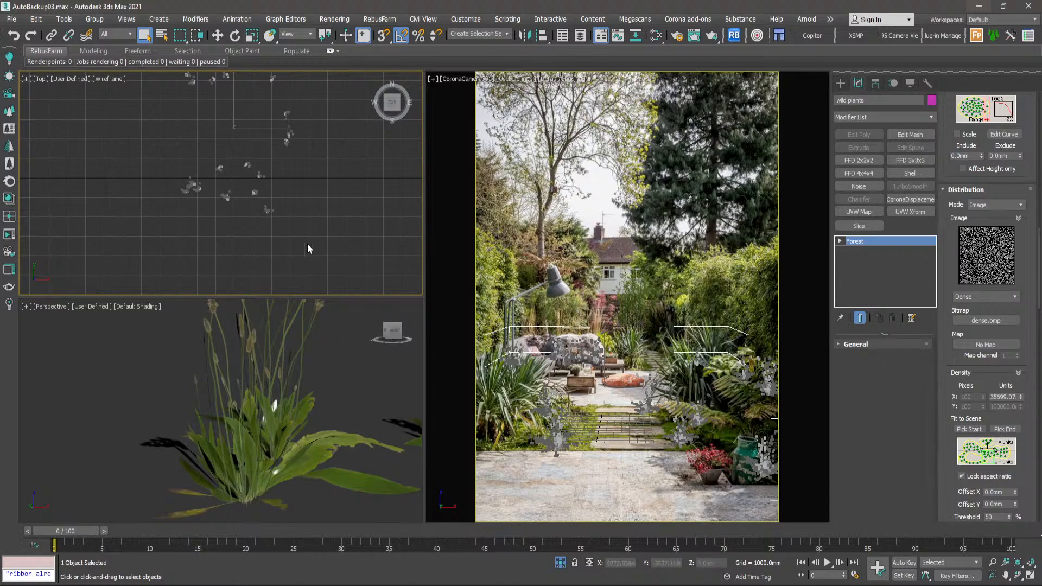
- Examine the scattered wild plants in the top view and look through the forest's transform and area settings
{"action": "scroll", "coordinate": [234, 188], "scroll_direction": "up", "scroll_amount": 4}
{"action": "middle_click_drag", "start_coordinate": [223, 187], "coordinate": [228, 189]}
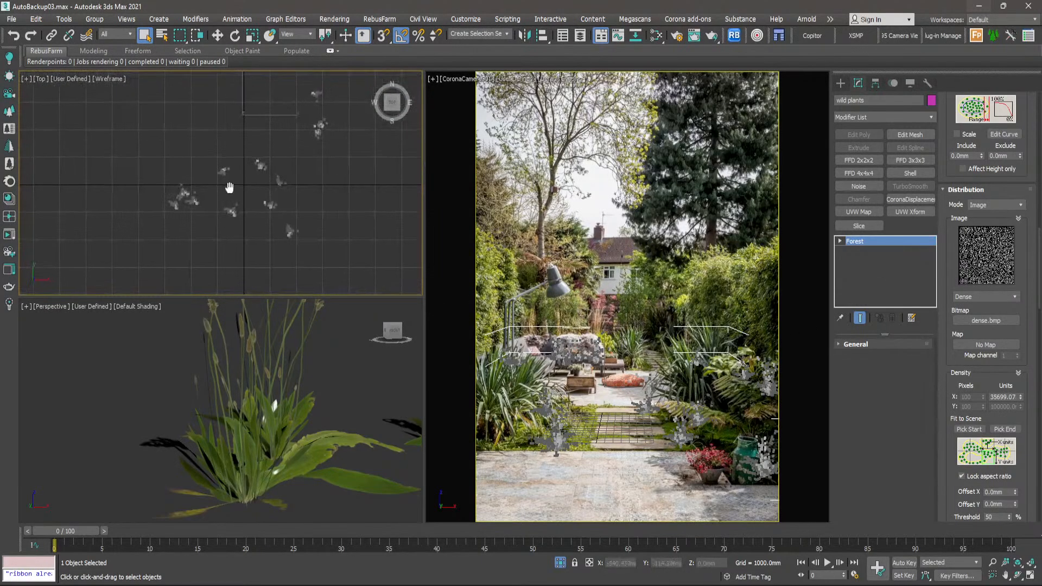
{"action": "left_click_drag", "start_coordinate": [1039, 265], "coordinate": [1025, 406]}
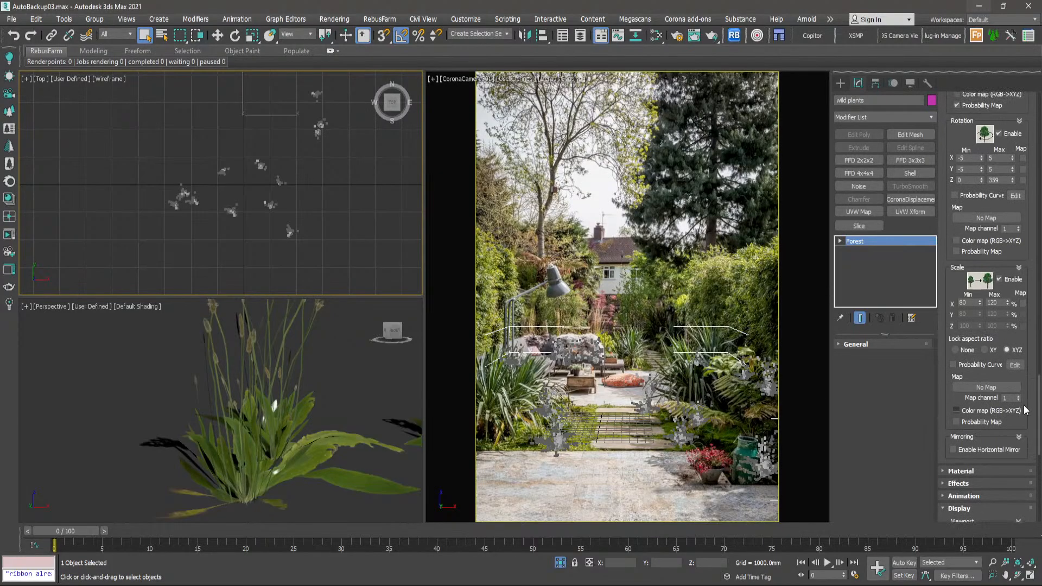
{"action": "scroll", "coordinate": [1025, 410], "scroll_direction": "up", "scroll_amount": 10}
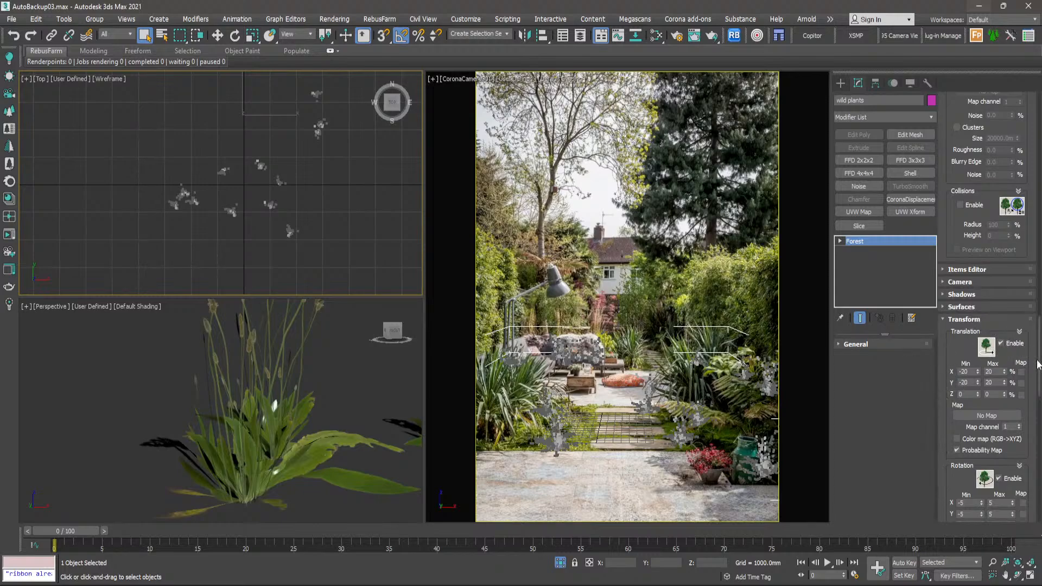
{"action": "left_click_drag", "start_coordinate": [1039, 364], "coordinate": [1014, 133]}
{"action": "scroll", "coordinate": [1014, 136], "scroll_direction": "down", "scroll_amount": 5}
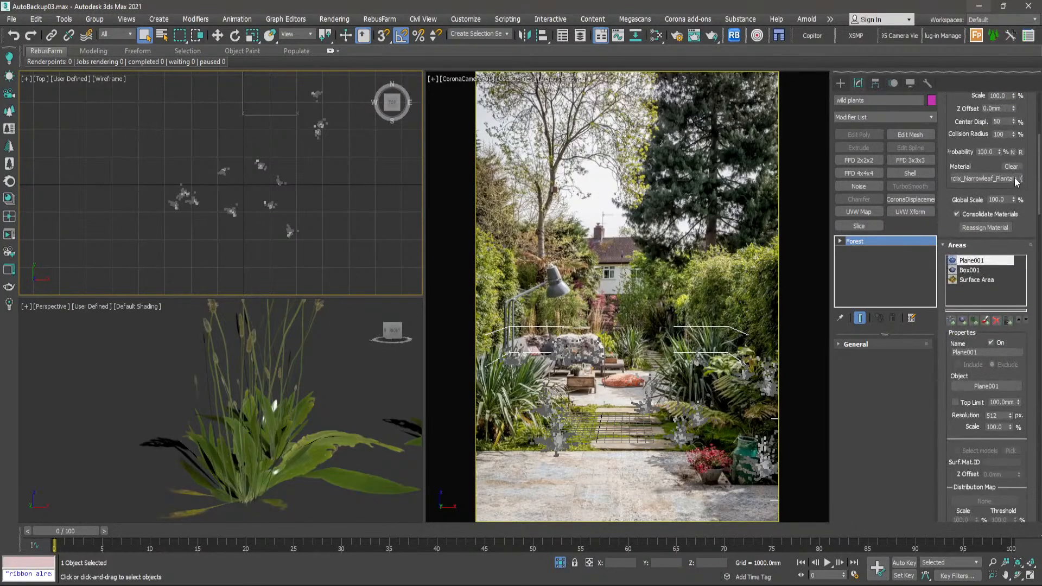
{"action": "left_click", "coordinate": [840, 242]}
{"action": "scroll", "coordinate": [229, 200], "scroll_direction": "up", "scroll_amount": 5}
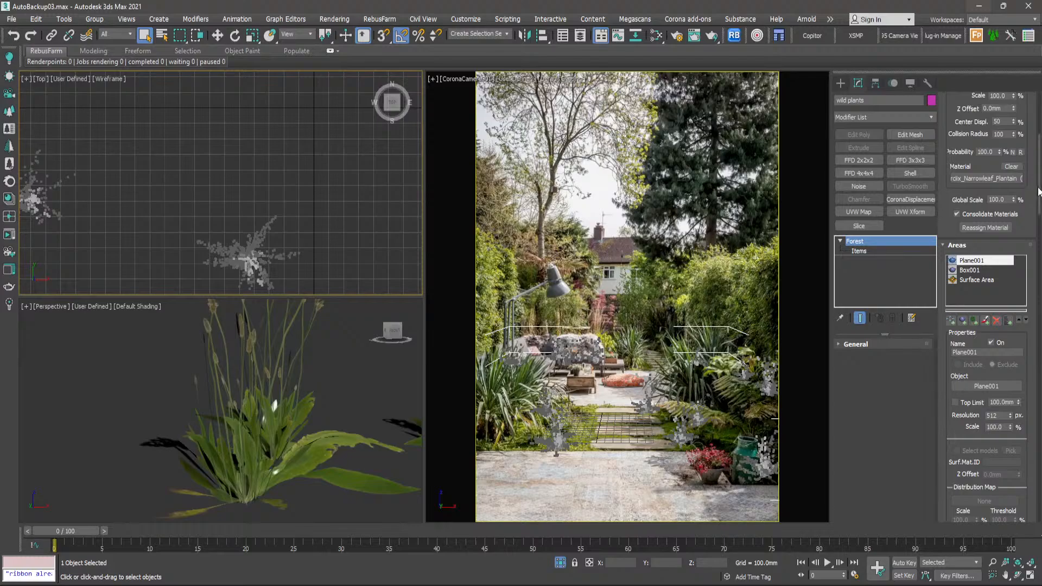
- Review the forest's Items Editor and distribution settings, and check the wild plants' item count in the Forest Lister
{"action": "left_click_drag", "start_coordinate": [1038, 192], "coordinate": [1021, 355]}
{"action": "left_click", "coordinate": [1008, 361]}
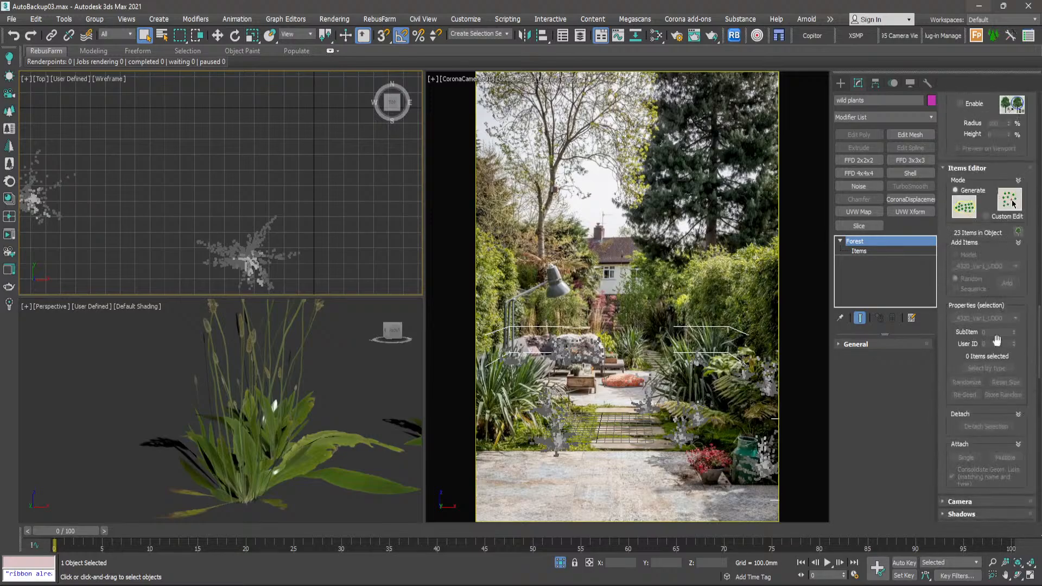
{"action": "scroll", "coordinate": [949, 249], "scroll_direction": "down", "scroll_amount": 5}
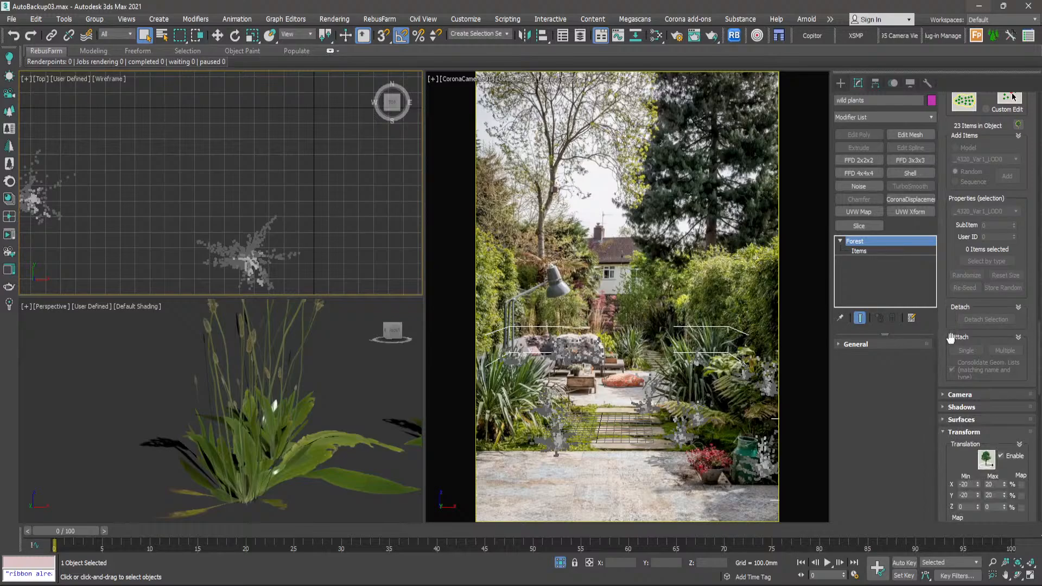
{"action": "scroll", "coordinate": [949, 325], "scroll_direction": "down", "scroll_amount": 1}
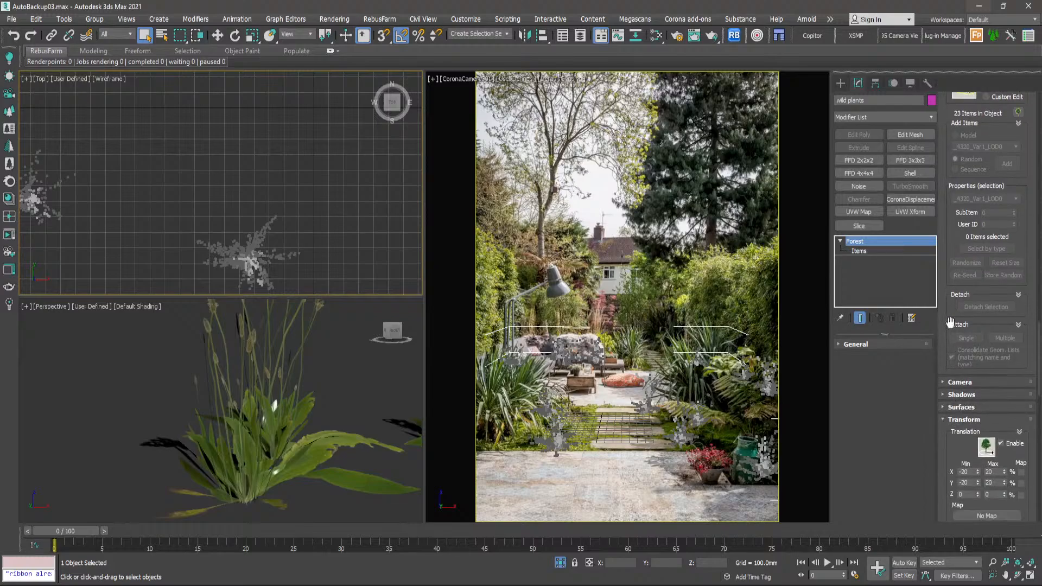
{"action": "scroll", "coordinate": [950, 260], "scroll_direction": "up", "scroll_amount": 10}
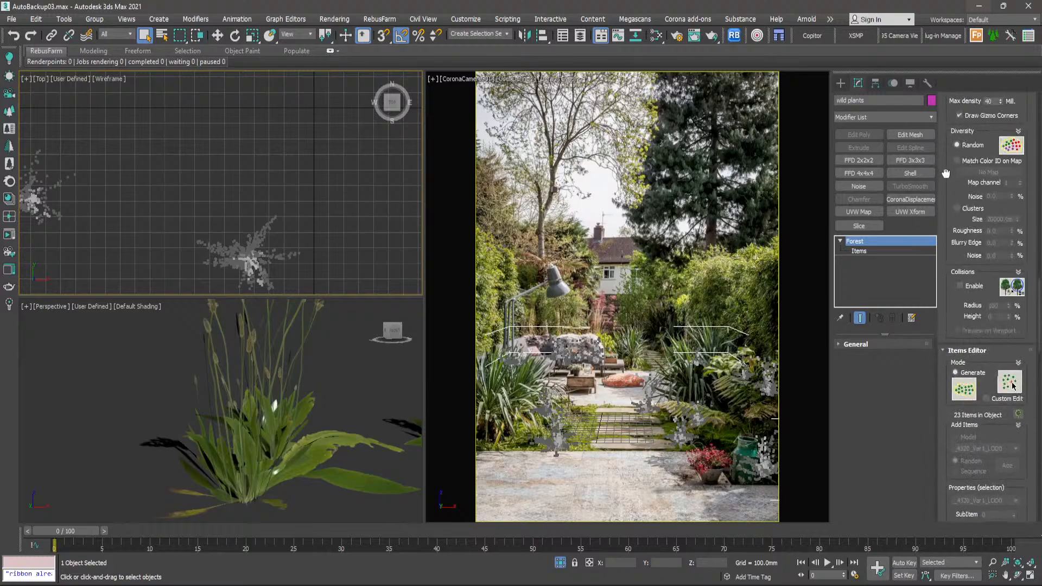
{"action": "scroll", "coordinate": [952, 185], "scroll_direction": "up", "scroll_amount": 15}
{"action": "scroll", "coordinate": [952, 185], "scroll_direction": "up", "scroll_amount": 20}
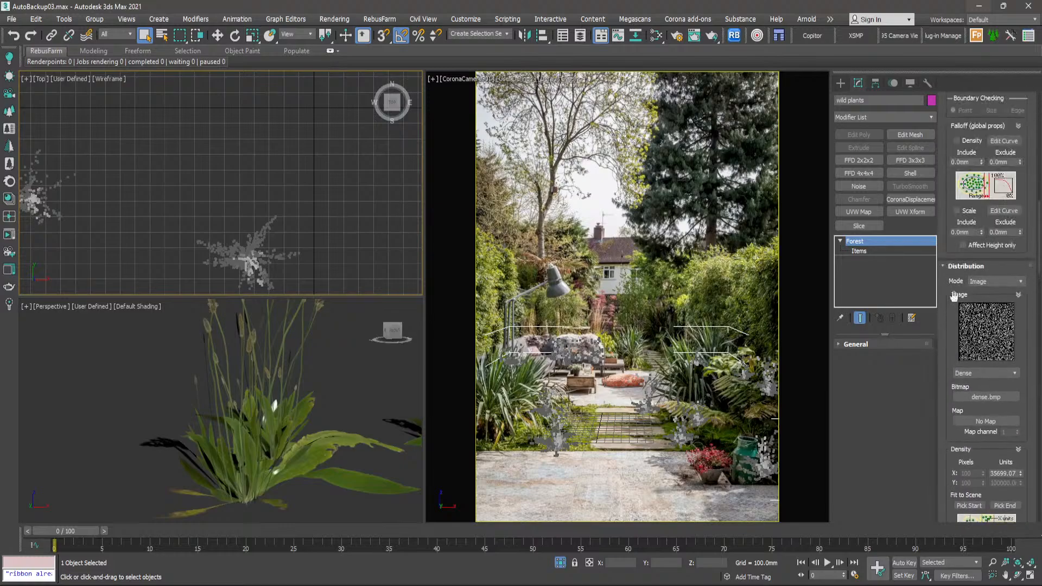
{"action": "scroll", "coordinate": [956, 239], "scroll_direction": "up", "scroll_amount": 5}
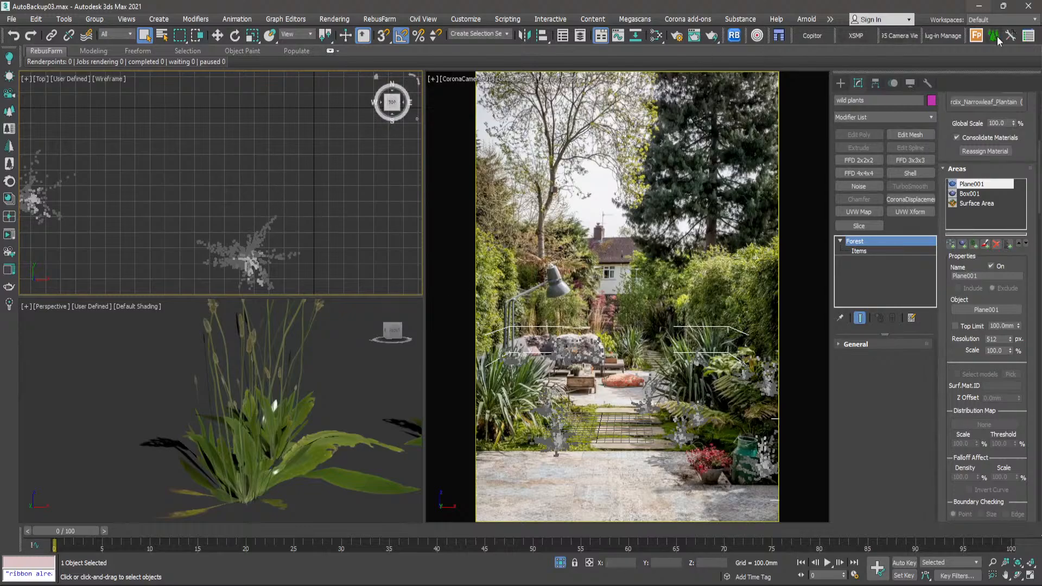
{"action": "left_click", "coordinate": [1030, 38]}
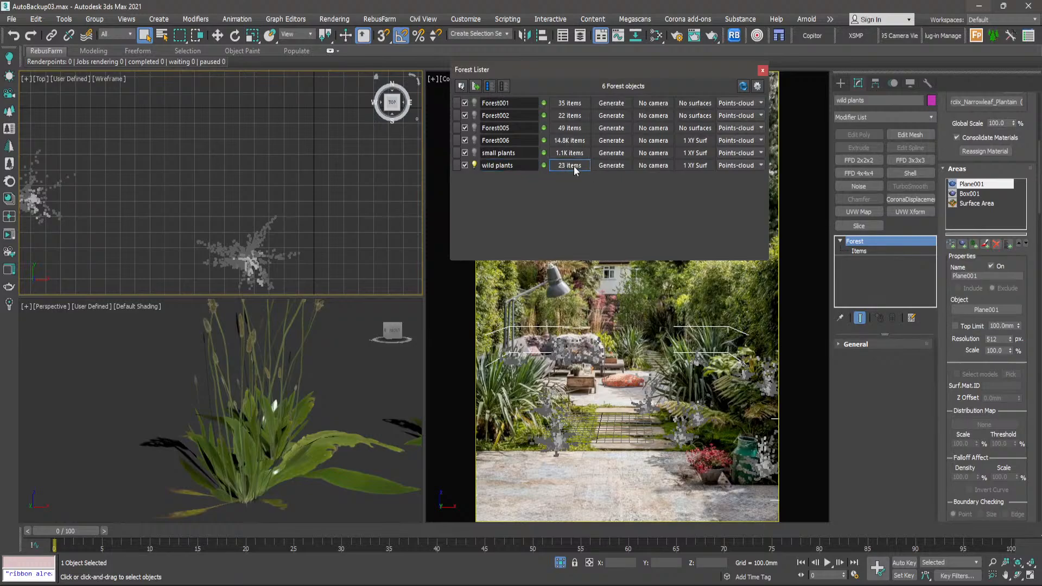
{"action": "left_click", "coordinate": [763, 71]}
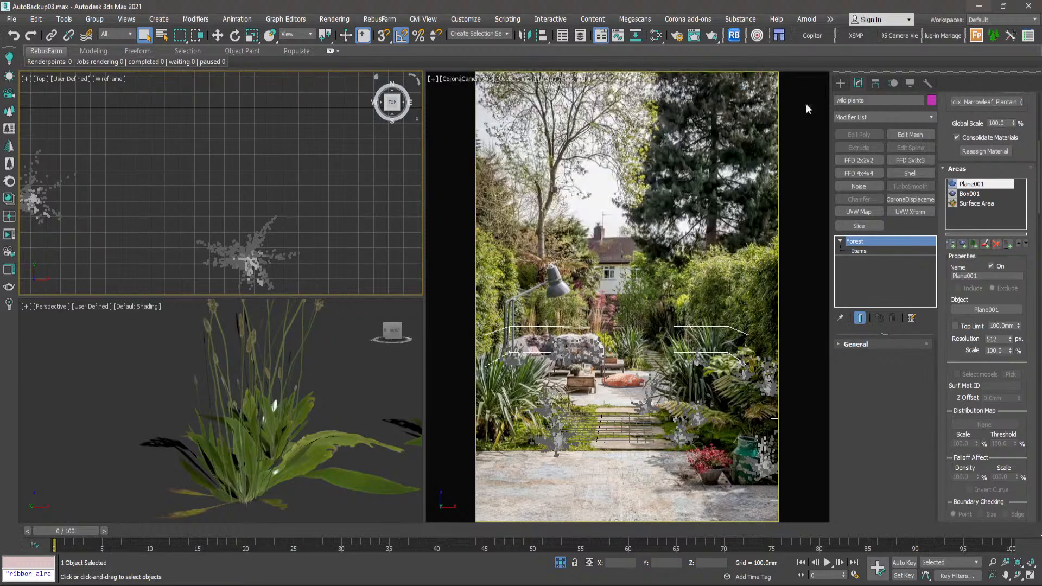
- Enter the Items sub-level of the wild plants forest and switch it to Custom Edit mode
{"action": "left_click", "coordinate": [841, 242]}
{"action": "left_click", "coordinate": [861, 252]}
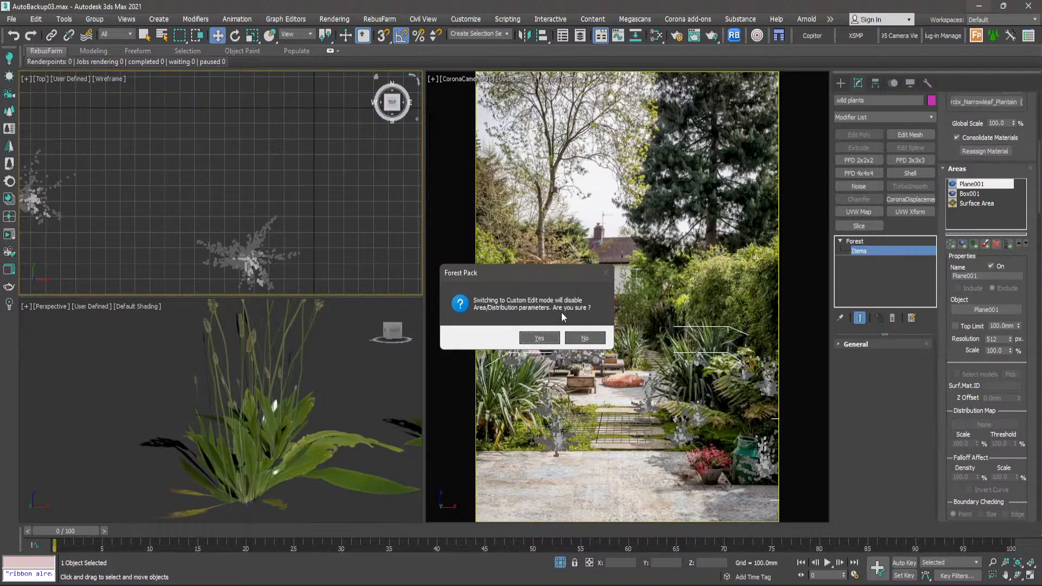
{"action": "left_click", "coordinate": [539, 339]}
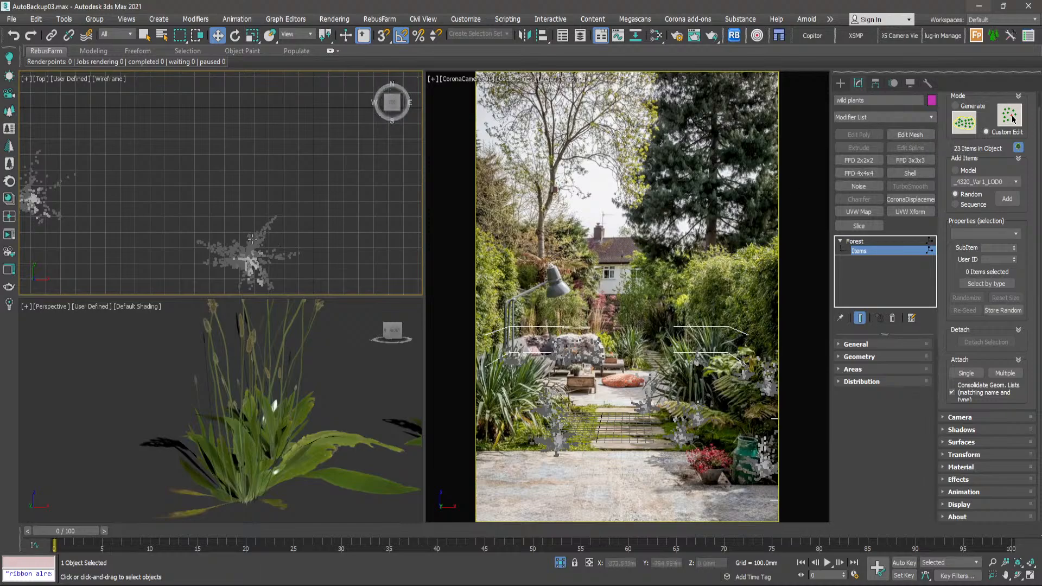
- Move the wild plant in front of the left planting bed back onto the grass, closer to the steps
{"action": "left_click", "coordinate": [246, 255]}
{"action": "scroll", "coordinate": [330, 228], "scroll_direction": "down", "scroll_amount": 5}
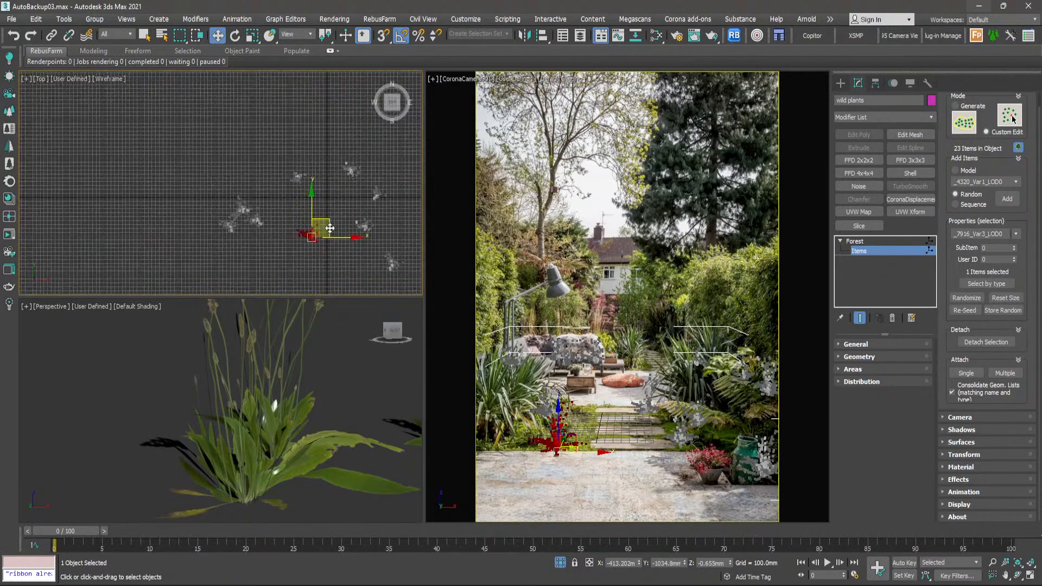
{"action": "scroll", "coordinate": [330, 228], "scroll_direction": "up", "scroll_amount": 5}
{"action": "left_click_drag", "start_coordinate": [289, 237], "coordinate": [293, 207]}
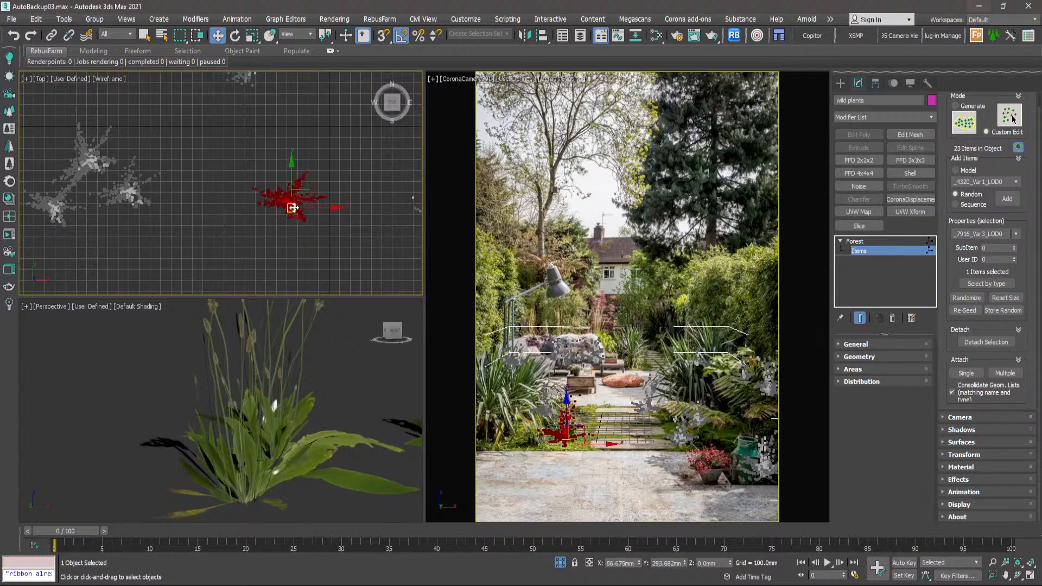
{"action": "scroll", "coordinate": [294, 204], "scroll_direction": "down", "scroll_amount": 4}
{"action": "middle_click_drag", "start_coordinate": [295, 137], "coordinate": [276, 178]}
{"action": "scroll", "coordinate": [277, 178], "scroll_direction": "up", "scroll_amount": 2}
- Move the wild plant behind the steps to the right, off the path, in the top view
{"action": "left_click", "coordinate": [263, 175]}
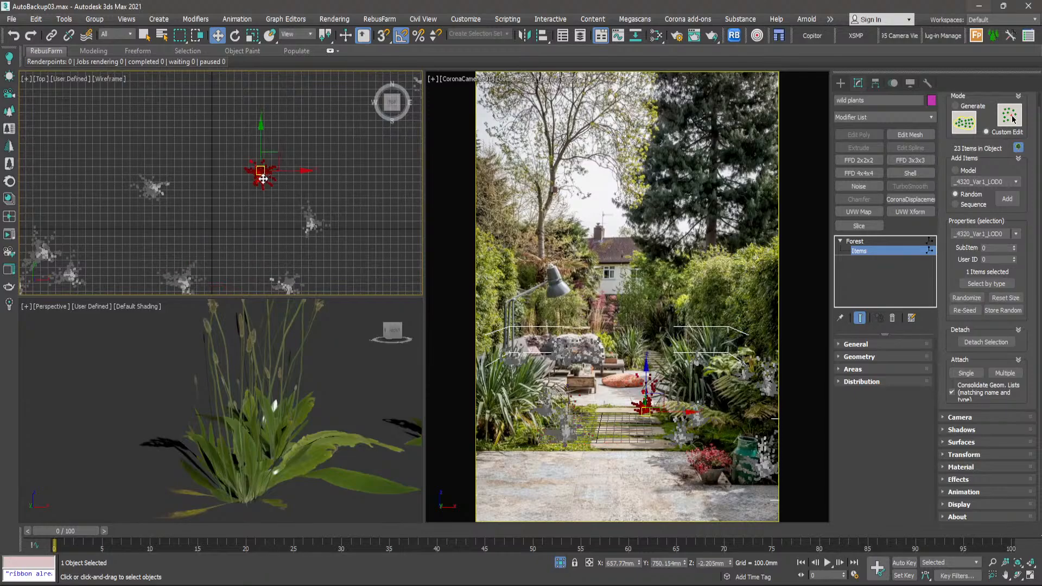
{"action": "left_click_drag", "start_coordinate": [262, 171], "coordinate": [281, 183]}
{"action": "scroll", "coordinate": [269, 233], "scroll_direction": "down", "scroll_amount": 2}
{"action": "middle_click_drag", "start_coordinate": [213, 227], "coordinate": [227, 193]}
{"action": "scroll", "coordinate": [227, 193], "scroll_direction": "up", "scroll_amount": 2}
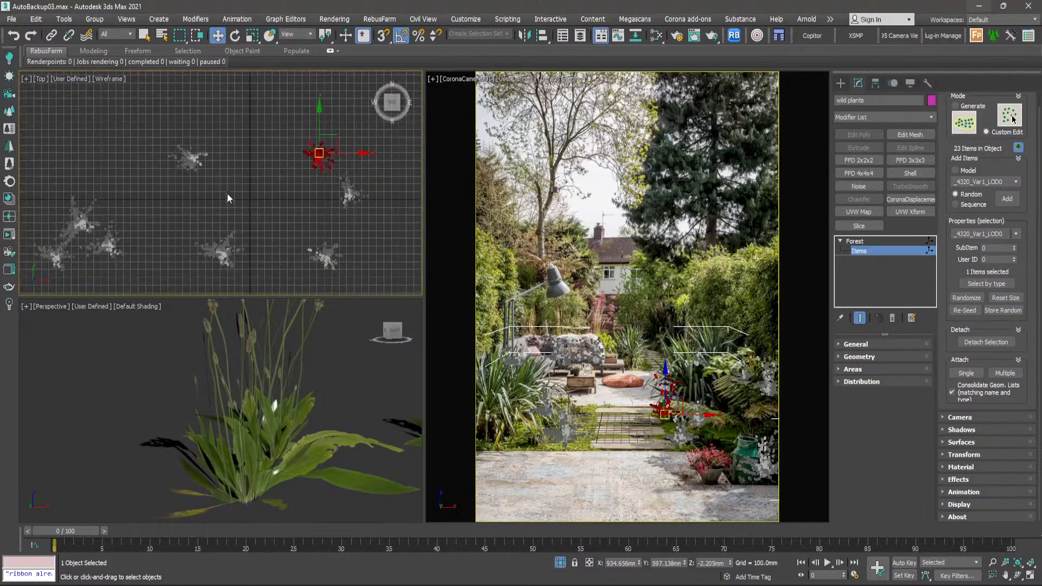
- Rotate the wild plant at the left edge of the steps to about 110 degrees around Z
{"action": "left_click_drag", "start_coordinate": [199, 162], "coordinate": [184, 199]}
{"action": "key", "text": "e"}
{"action": "scroll", "coordinate": [227, 173], "scroll_direction": "up", "scroll_amount": 3}
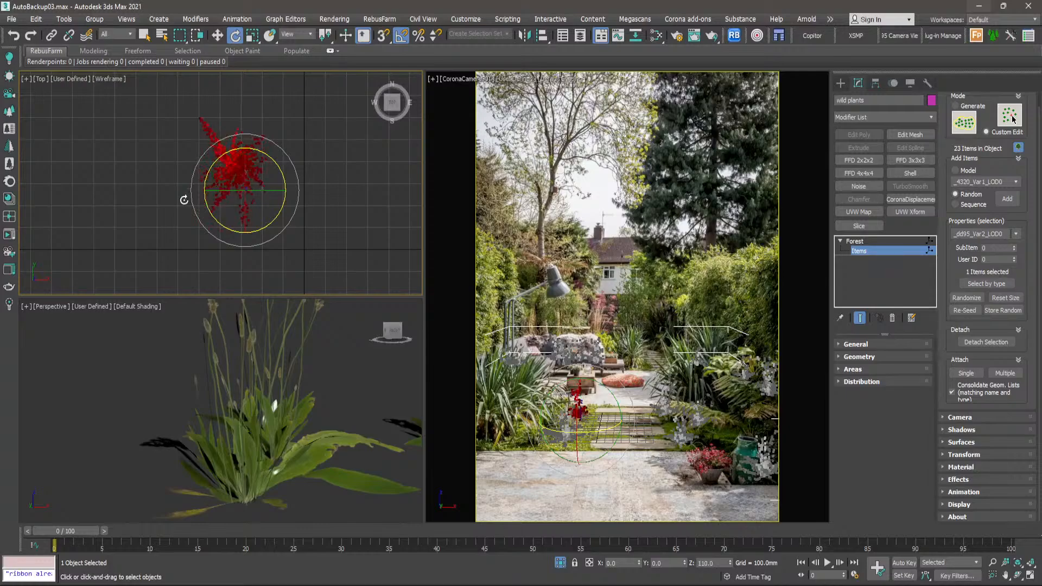
{"action": "scroll", "coordinate": [261, 206], "scroll_direction": "down", "scroll_amount": 6}
{"action": "key", "text": "w"}
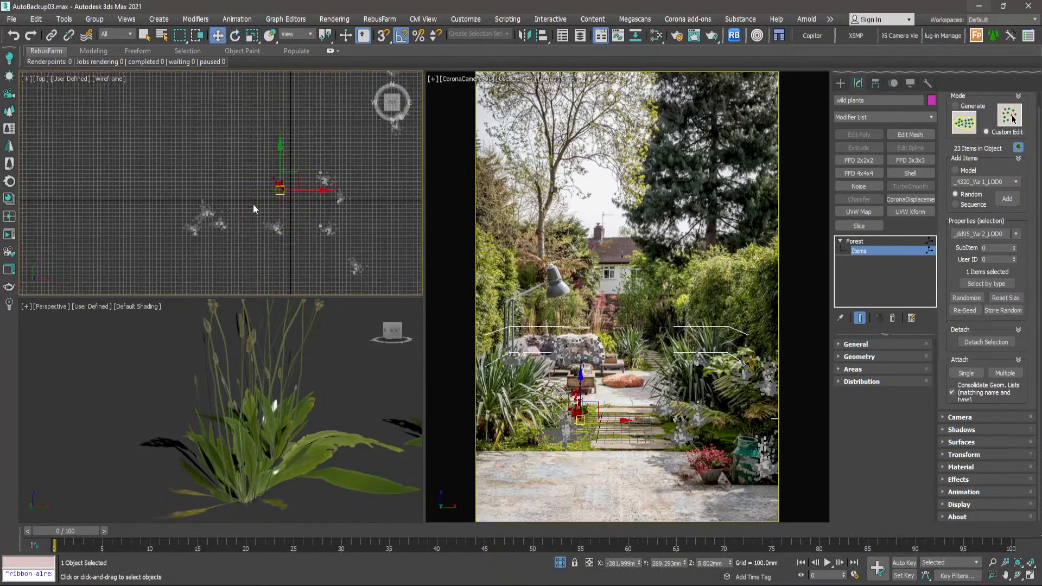
- Select outlying wild plant items in the top view to check where they sit in the camera view
{"action": "left_click", "coordinate": [253, 203]}
{"action": "middle_click_drag", "start_coordinate": [327, 203], "coordinate": [266, 197]}
{"action": "left_click", "coordinate": [292, 262]}
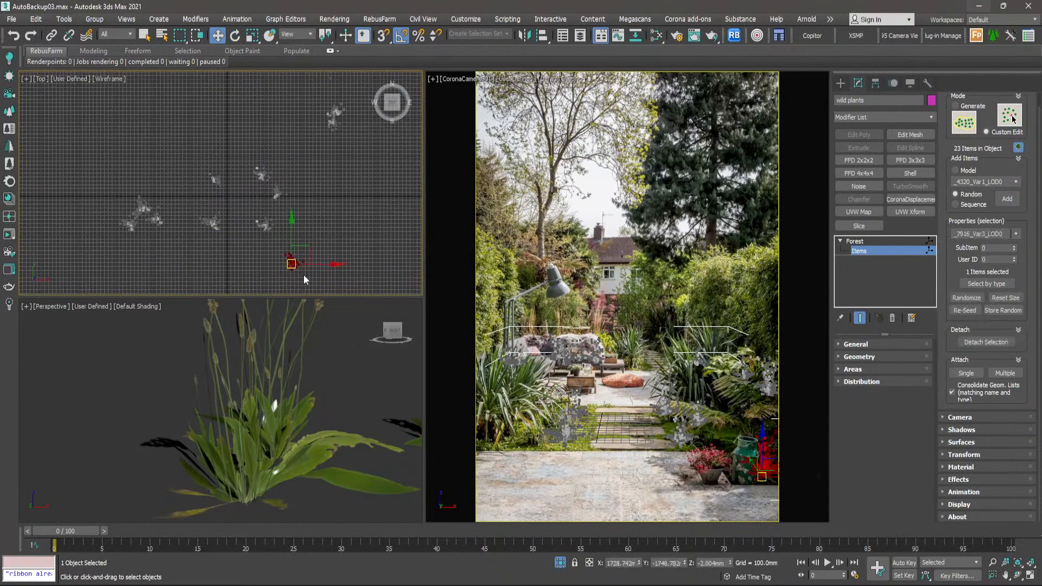
{"action": "scroll", "coordinate": [301, 273], "scroll_direction": "up", "scroll_amount": 3}
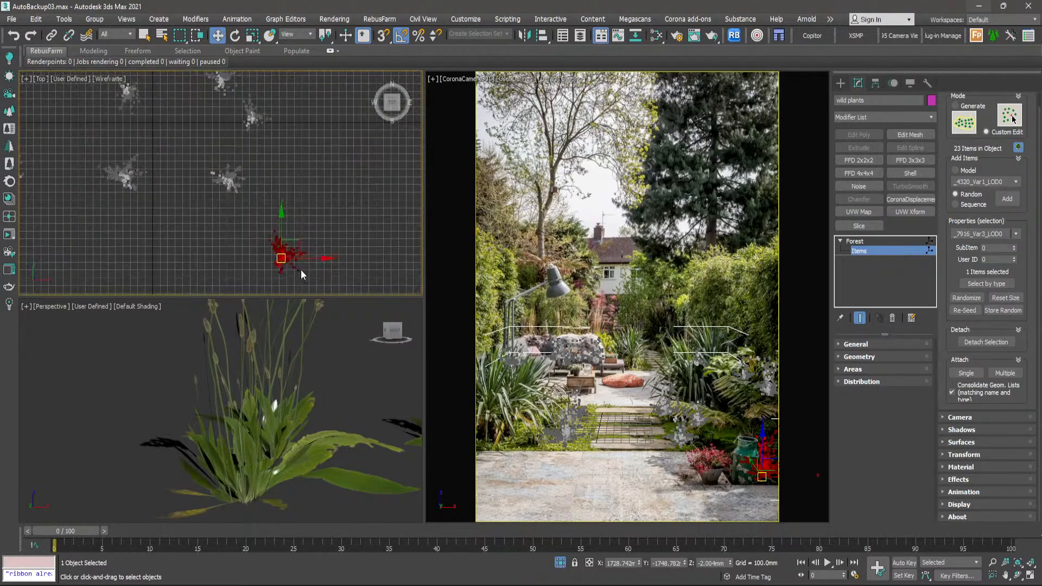
{"action": "scroll", "coordinate": [288, 265], "scroll_direction": "down", "scroll_amount": 6}
{"action": "scroll", "coordinate": [295, 194], "scroll_direction": "up", "scroll_amount": 3}
{"action": "scroll", "coordinate": [295, 194], "scroll_direction": "up", "scroll_amount": 2}
{"action": "left_click", "coordinate": [300, 184]}
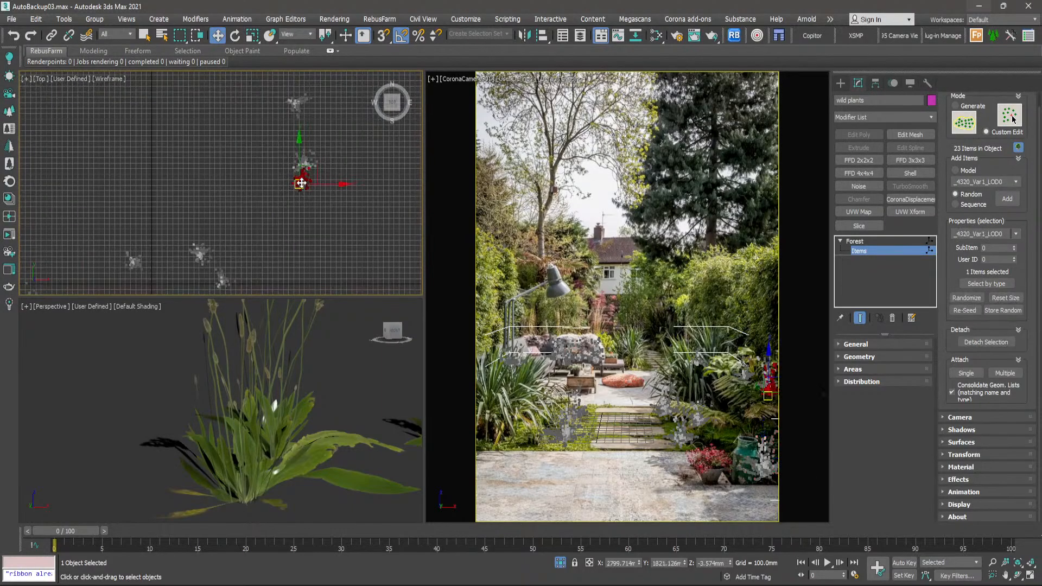
{"action": "scroll", "coordinate": [301, 183], "scroll_direction": "down", "scroll_amount": 5}
{"action": "middle_click_drag", "start_coordinate": [301, 183], "coordinate": [314, 237]}
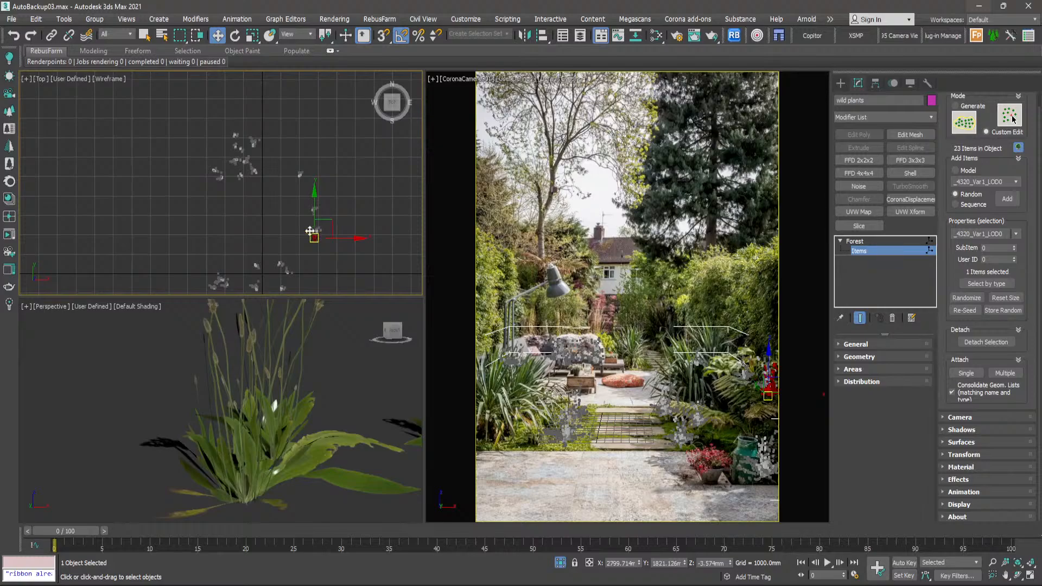
{"action": "scroll", "coordinate": [224, 174], "scroll_direction": "up", "scroll_amount": 4}
- Shift two wild plants near the sofa to the right and delete the one overlapping the seating area
{"action": "left_click", "coordinate": [223, 192]}
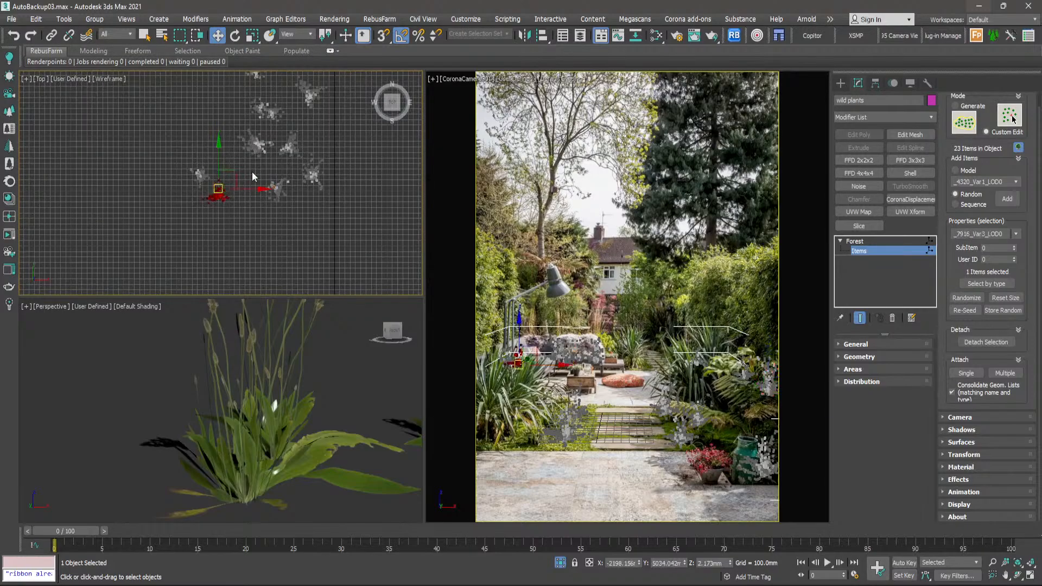
{"action": "middle_click_drag", "start_coordinate": [252, 172], "coordinate": [192, 204]}
{"action": "left_click", "coordinate": [254, 206]}
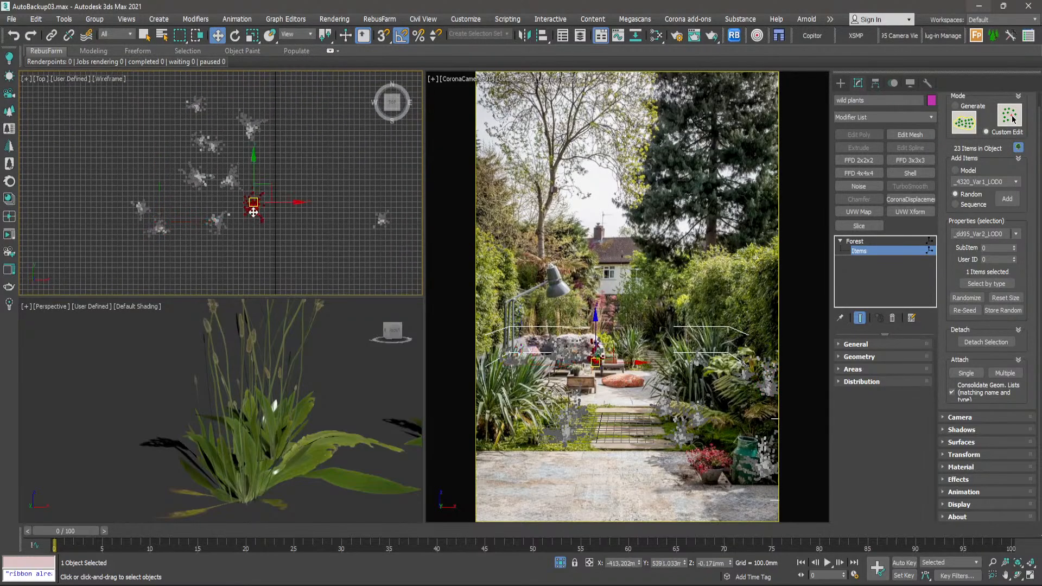
{"action": "left_click_drag", "start_coordinate": [253, 206], "coordinate": [313, 214]}
{"action": "left_click", "coordinate": [211, 224]}
{"action": "left_click_drag", "start_coordinate": [217, 224], "coordinate": [242, 214]}
{"action": "key", "text": "Delete"}
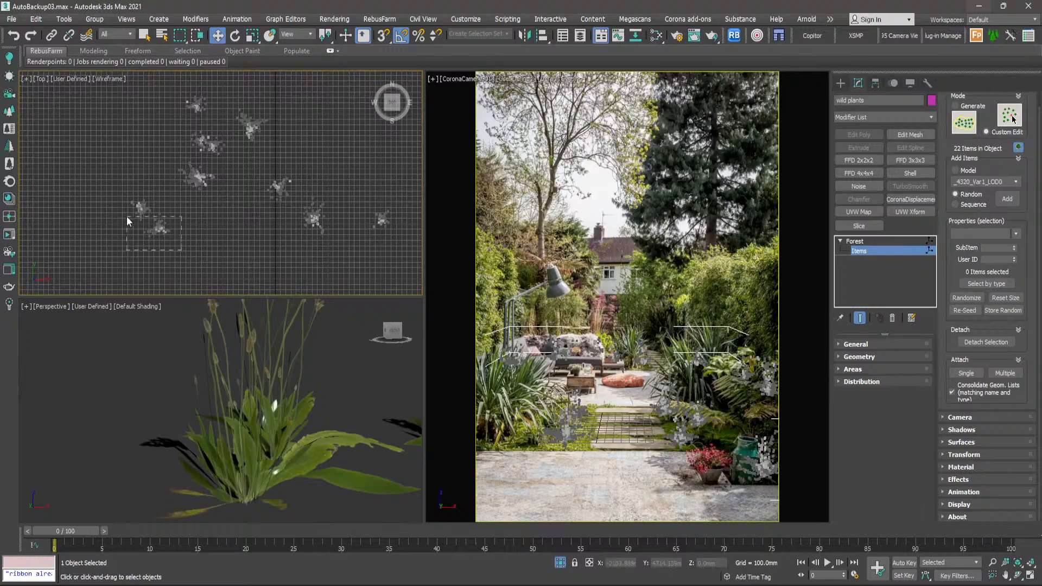
- Delete six more wild plants in and behind the sofa area at the far end of the garden
{"action": "left_click", "coordinate": [127, 217]}
{"action": "key", "text": "Delete"}
{"action": "middle_click_drag", "start_coordinate": [184, 185], "coordinate": [178, 206]}
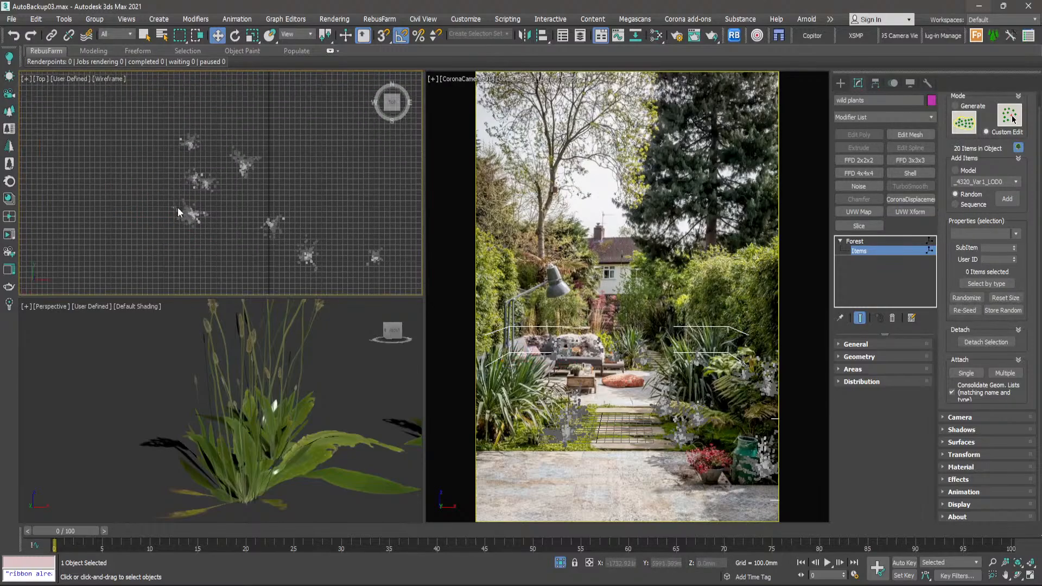
{"action": "left_click_drag", "start_coordinate": [237, 144], "coordinate": [207, 142]}
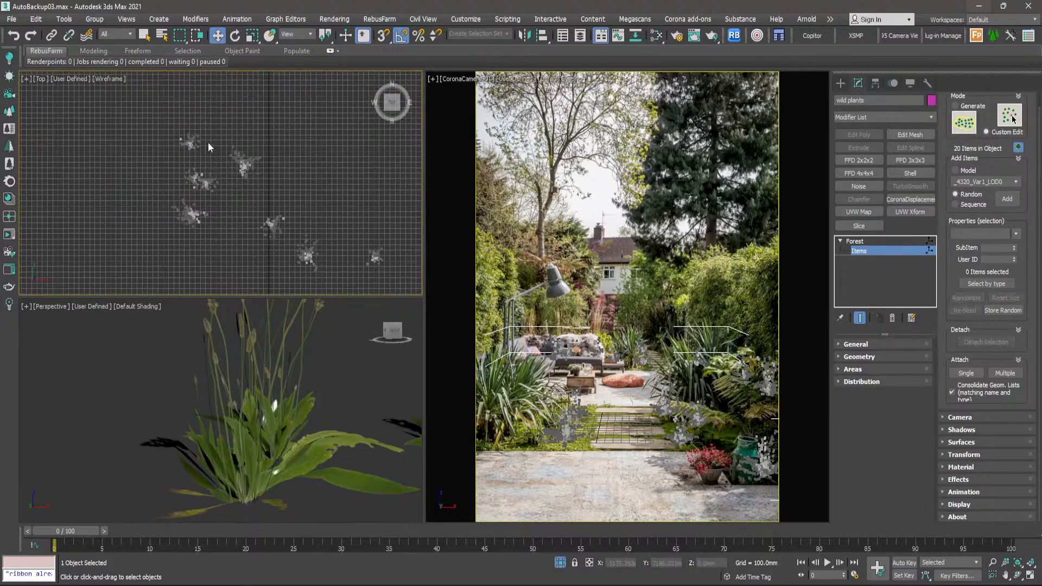
{"action": "key", "text": "Delete"}
- Delete the four wild plants standing among the ferns along the right side of the garden
{"action": "scroll", "coordinate": [188, 164], "scroll_direction": "down", "scroll_amount": 5}
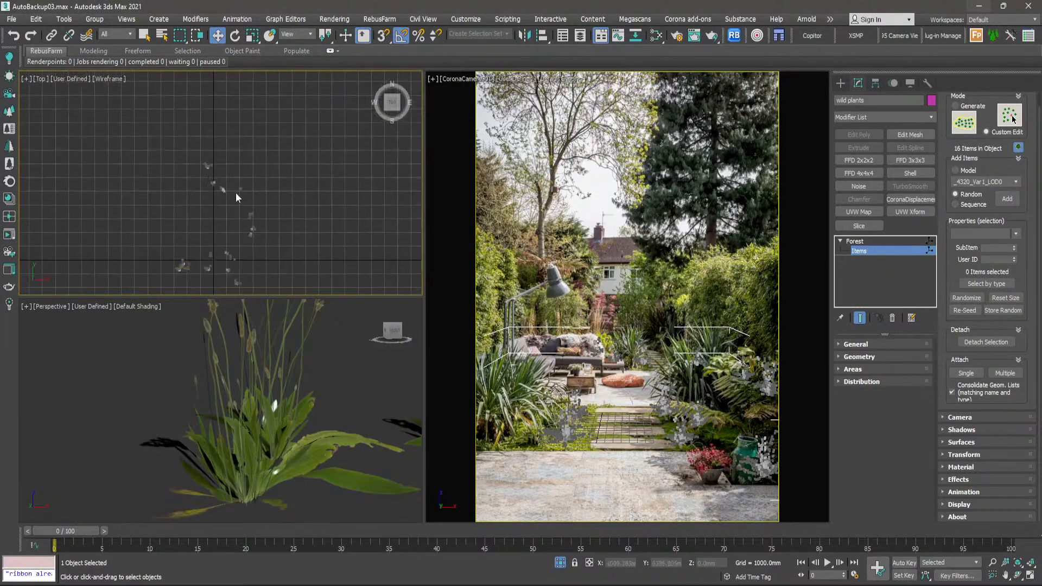
{"action": "scroll", "coordinate": [244, 212], "scroll_direction": "up", "scroll_amount": 3}
{"action": "left_click_drag", "start_coordinate": [241, 254], "coordinate": [241, 253]}
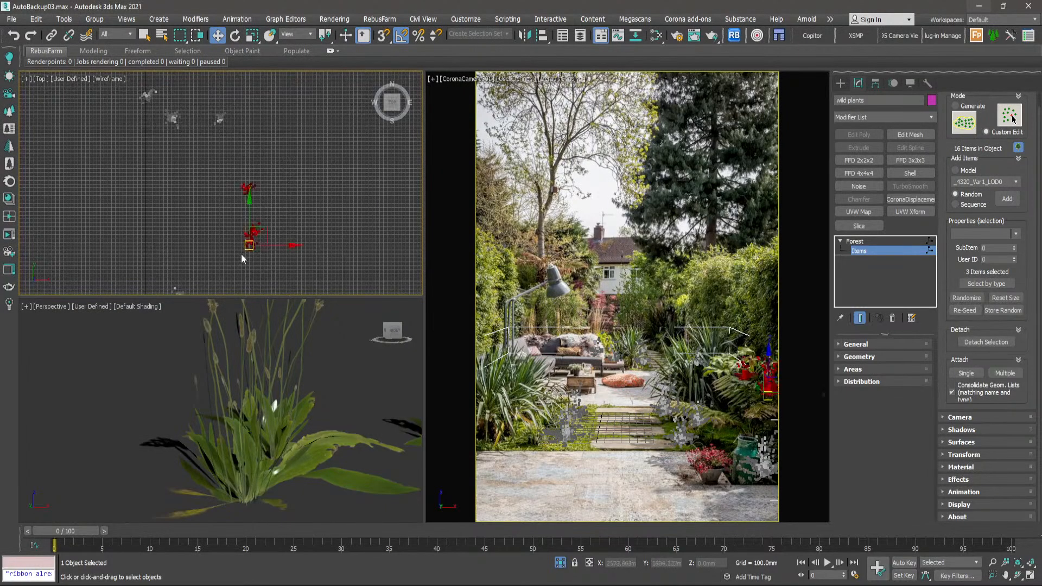
{"action": "key", "text": "Delete"}
{"action": "key", "text": "Delete"}
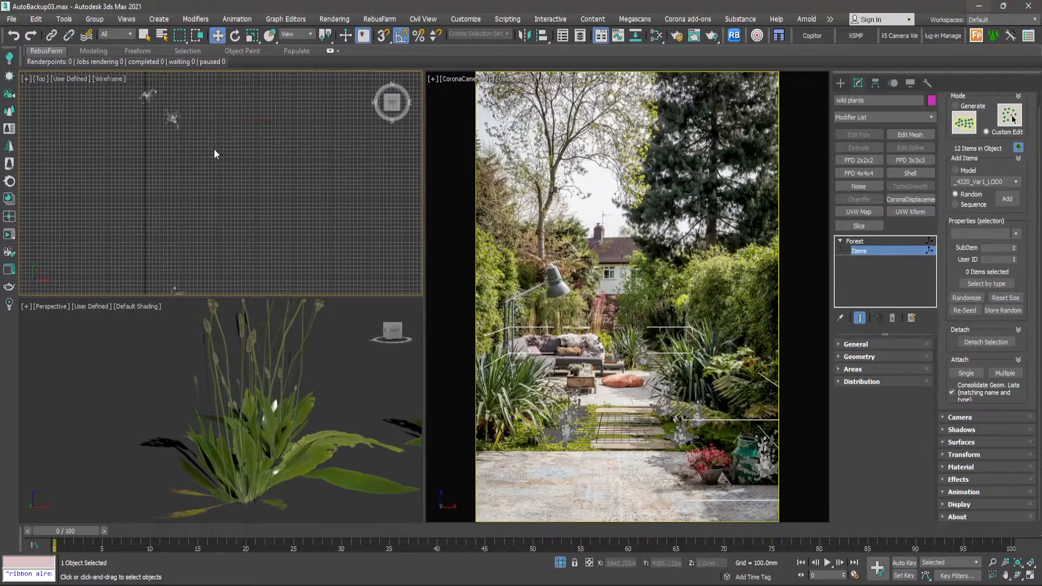
{"action": "scroll", "coordinate": [214, 149], "scroll_direction": "down", "scroll_amount": 4}
{"action": "middle_click_drag", "start_coordinate": [203, 178], "coordinate": [252, 144]}
{"action": "scroll", "coordinate": [240, 203], "scroll_direction": "up", "scroll_amount": 5}
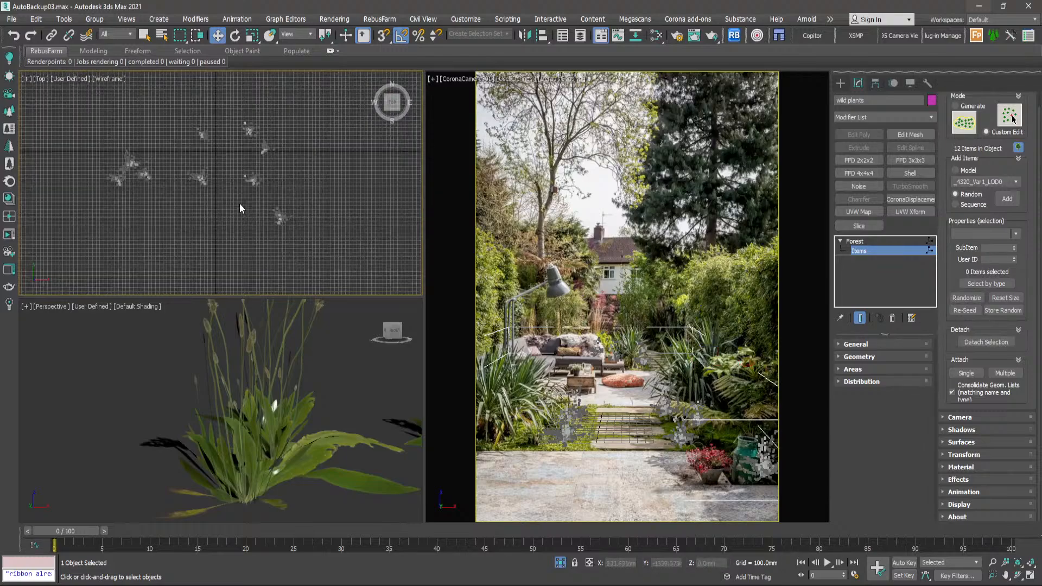
- Leave the wild plants' item editing and end isolation to bring back the full garden scene
{"action": "left_click", "coordinate": [841, 84]}
{"action": "left_click", "coordinate": [337, 220]}
{"action": "right_click", "coordinate": [338, 164]}
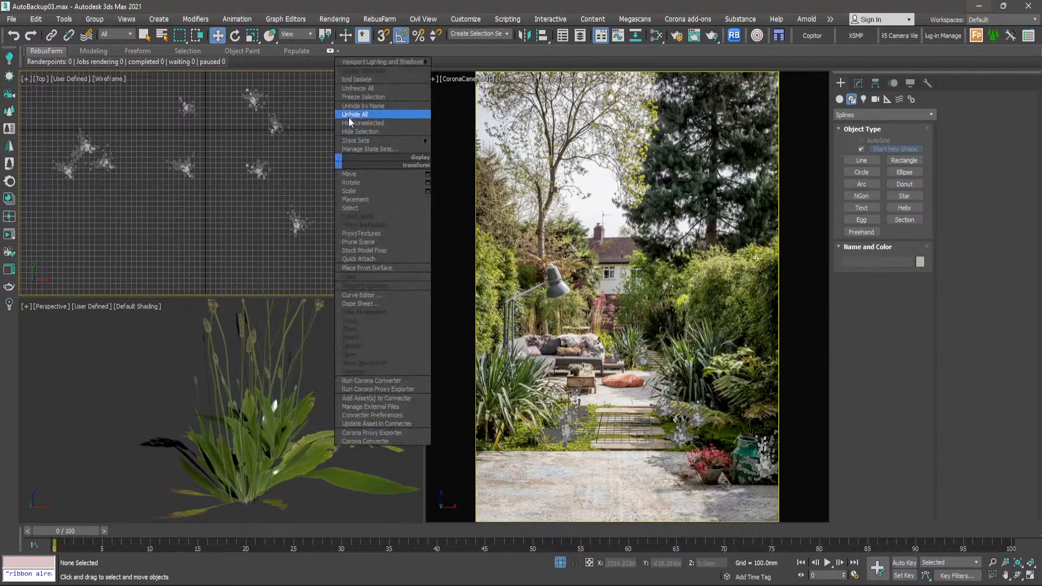
{"action": "left_click", "coordinate": [354, 81]}
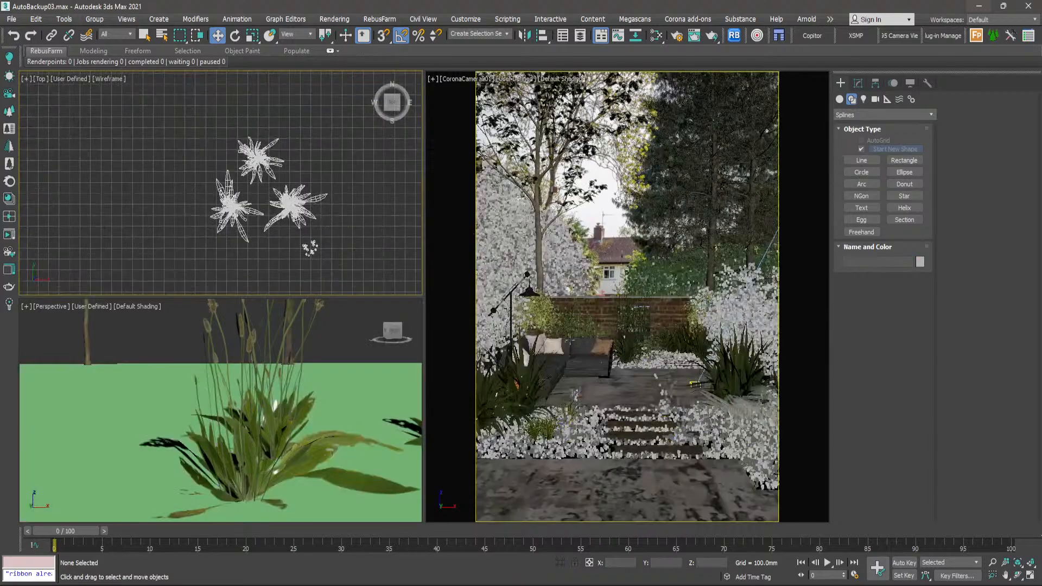
- Find the Phoenix palms outside the garden in the top view and select the larger one
{"action": "left_click", "coordinate": [599, 227]}
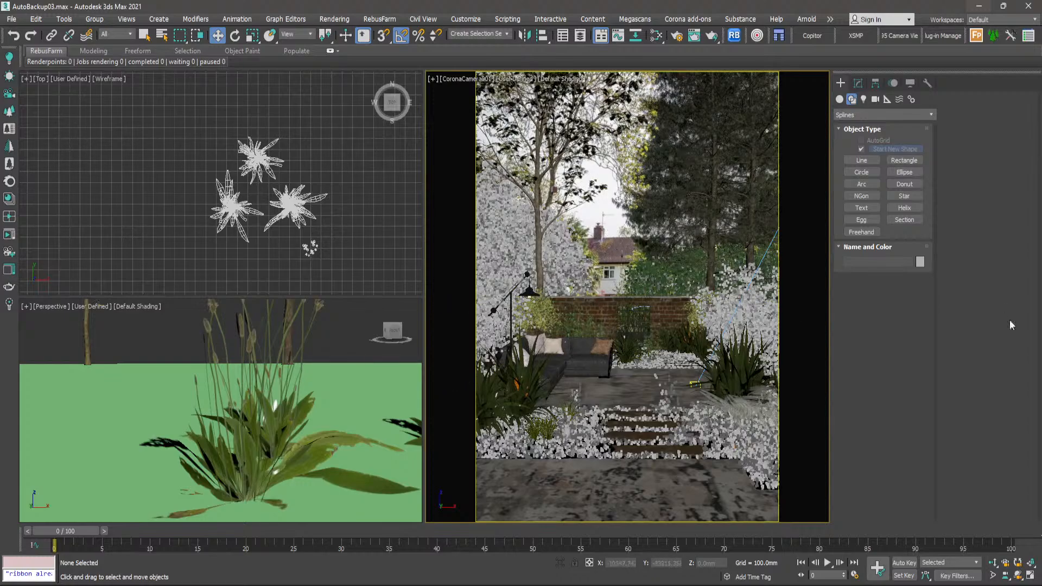
{"action": "scroll", "coordinate": [309, 206], "scroll_direction": "down", "scroll_amount": 10}
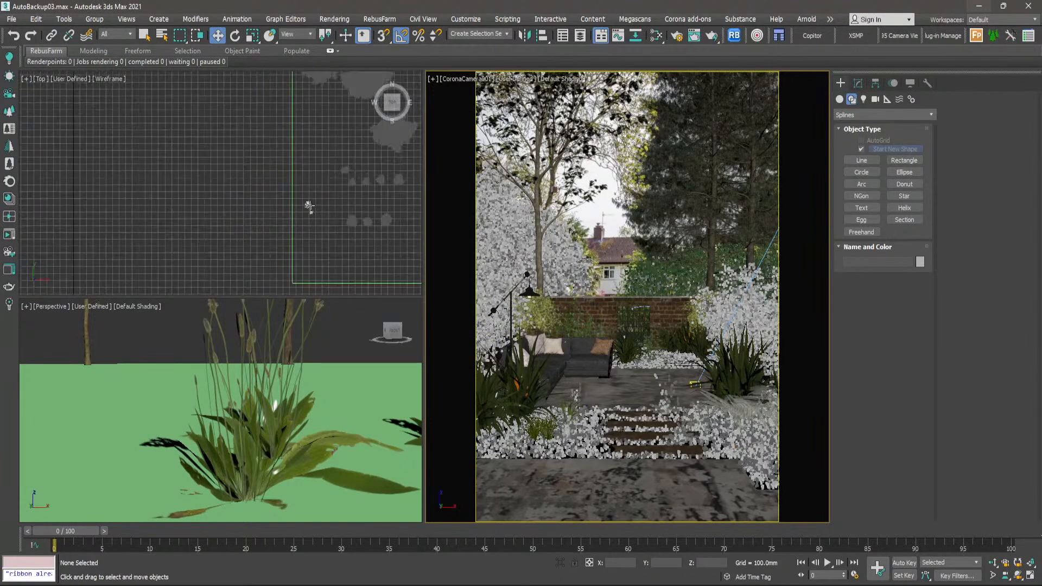
{"action": "scroll", "coordinate": [356, 191], "scroll_direction": "down", "scroll_amount": 8}
{"action": "middle_click_drag", "start_coordinate": [371, 195], "coordinate": [377, 226]}
{"action": "scroll", "coordinate": [376, 227], "scroll_direction": "up", "scroll_amount": 2}
{"action": "scroll", "coordinate": [348, 146], "scroll_direction": "up", "scroll_amount": 6}
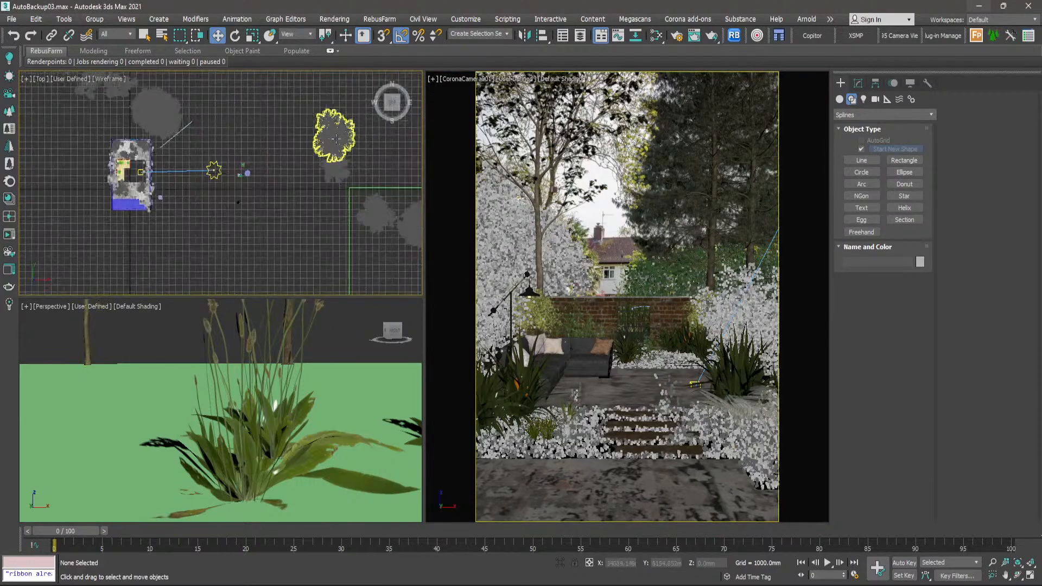
{"action": "scroll", "coordinate": [336, 139], "scroll_direction": "up", "scroll_amount": 5}
{"action": "left_click", "coordinate": [332, 141]}
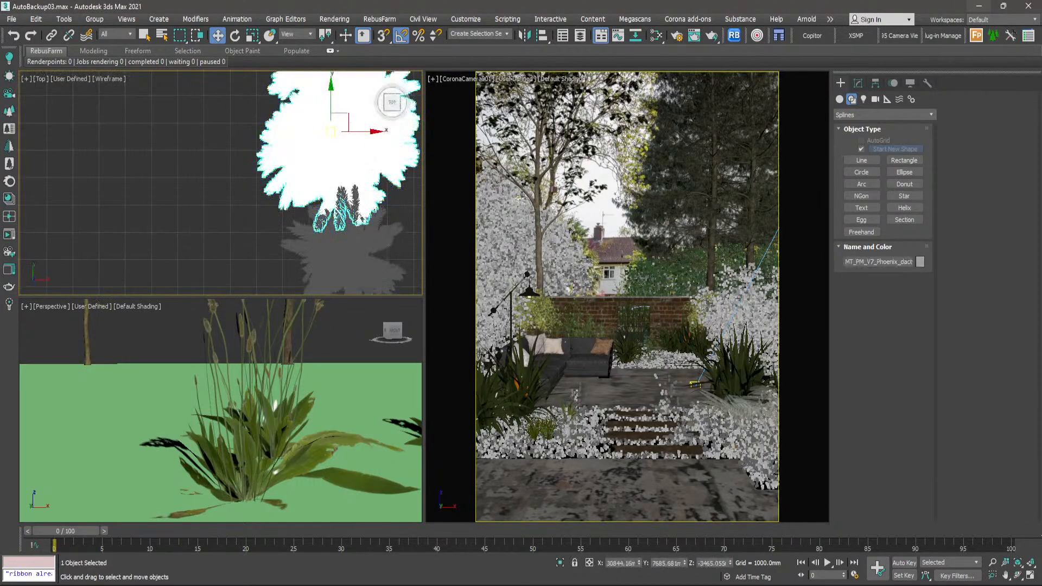
- Switch to the Photos viewer and examine the trees around the house in the garden reference photo, then return to 3ds Max
{"action": "left_click", "coordinate": [980, 6]}
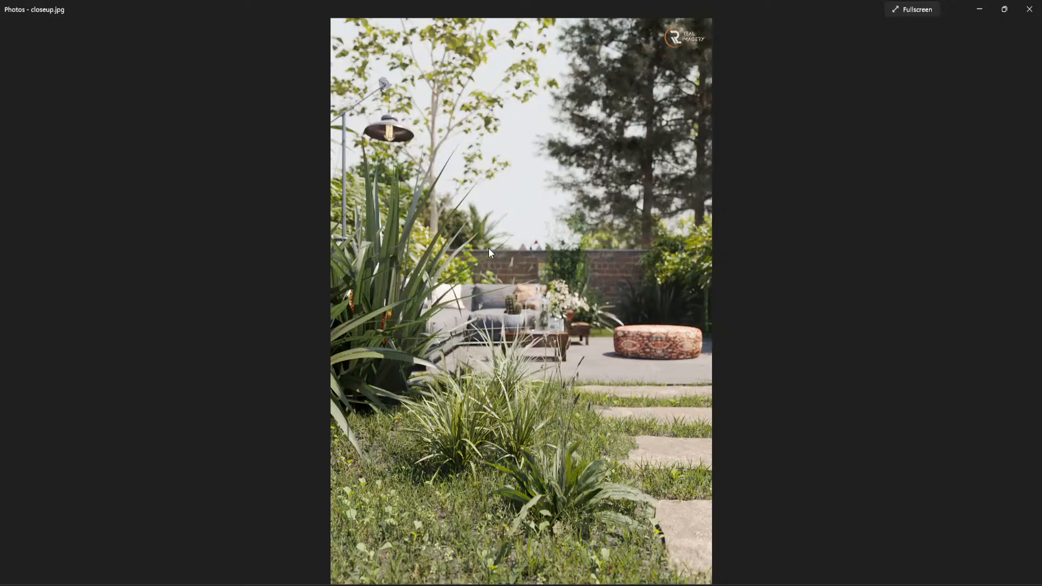
{"action": "key", "text": "Right"}
{"action": "scroll", "coordinate": [407, 254], "scroll_direction": "up", "scroll_amount": 5}
{"action": "scroll", "coordinate": [407, 254], "scroll_direction": "up", "scroll_amount": 3}
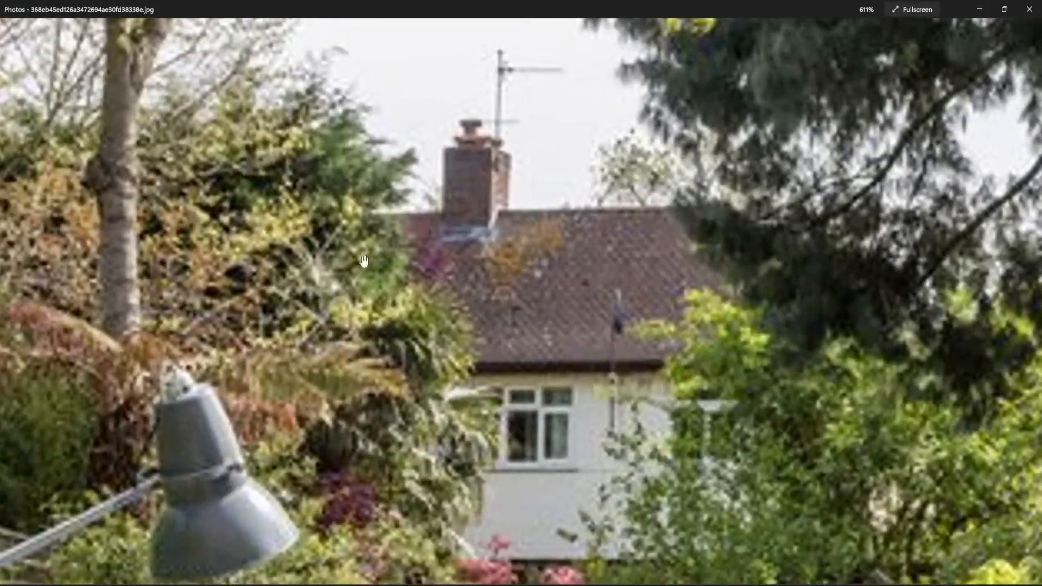
{"action": "scroll", "coordinate": [364, 266], "scroll_direction": "down", "scroll_amount": 1}
{"action": "scroll", "coordinate": [365, 266], "scroll_direction": "down", "scroll_amount": 2}
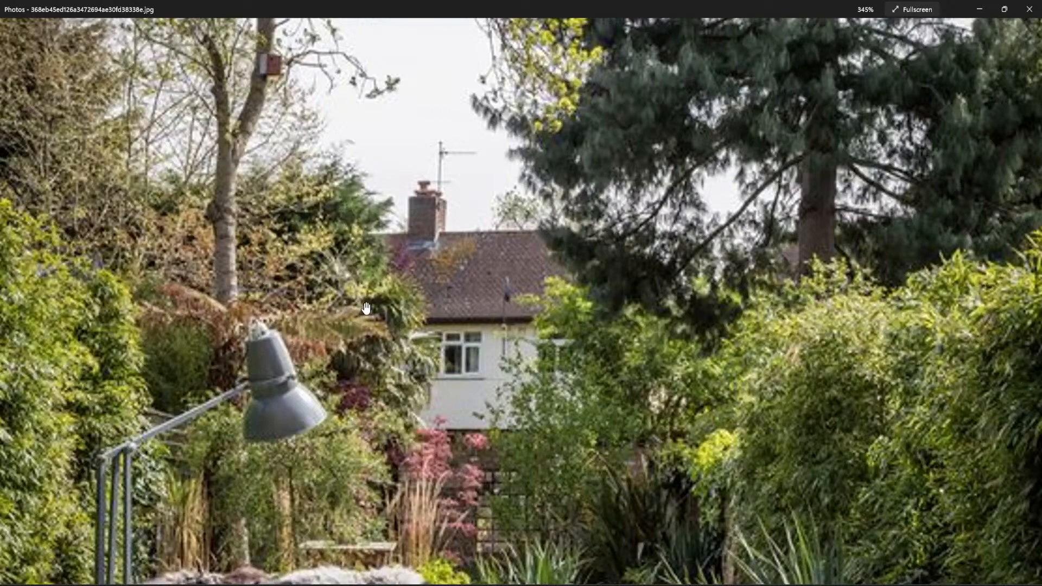
{"action": "scroll", "coordinate": [366, 307], "scroll_direction": "down", "scroll_amount": 5}
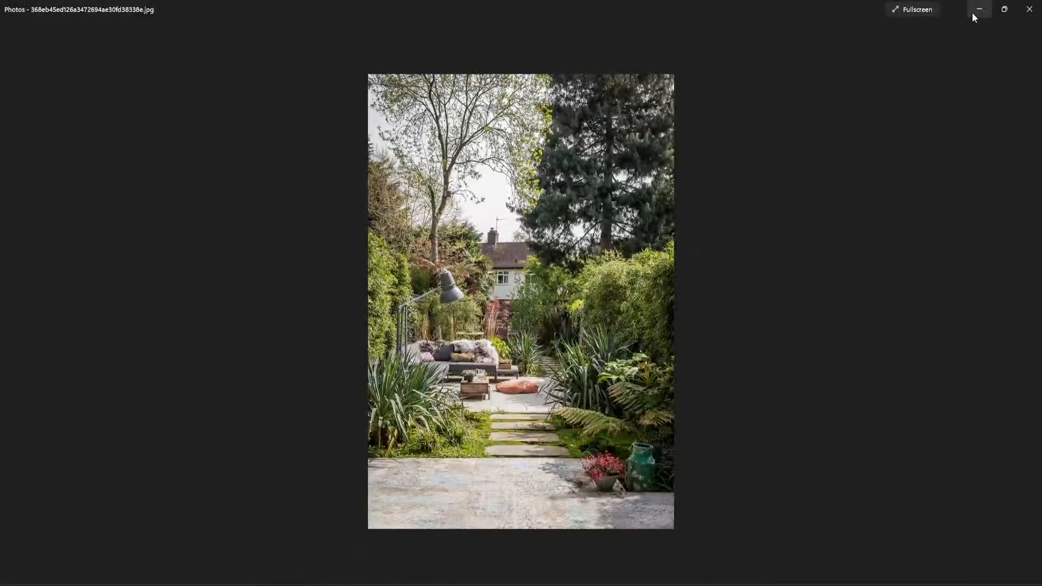
{"action": "left_click", "coordinate": [976, 10]}
- Add the smaller palm to the selection and move both behind the garden wall, beside the background trees
{"action": "scroll", "coordinate": [295, 193], "scroll_direction": "down", "scroll_amount": 5}
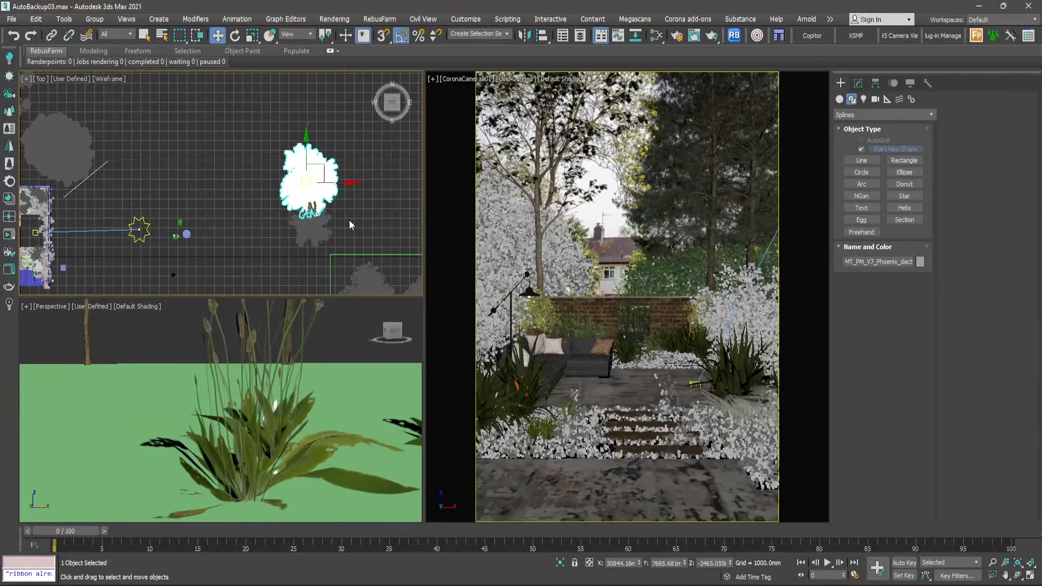
{"action": "left_click", "coordinate": [359, 233], "text": "ctrl"}
{"action": "scroll", "coordinate": [380, 259], "scroll_direction": "down", "scroll_amount": 3}
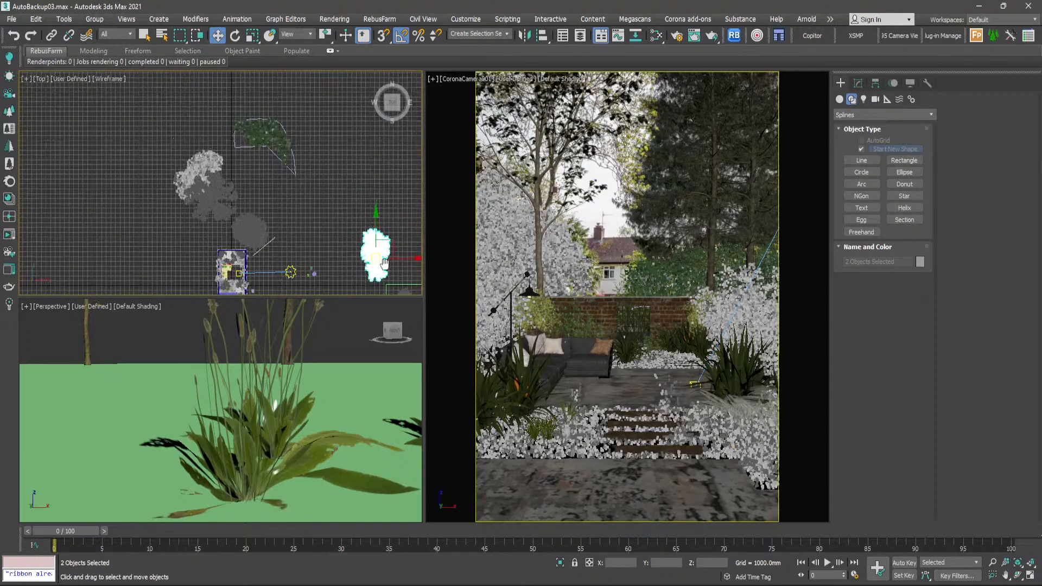
{"action": "left_click_drag", "start_coordinate": [385, 265], "coordinate": [212, 134]}
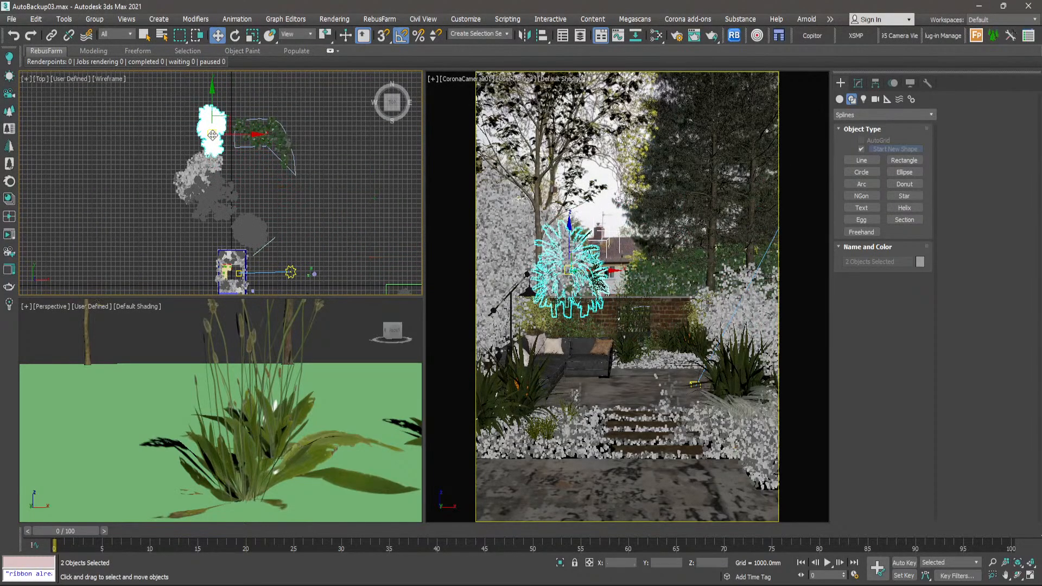
- Rotate the two palms slightly in the top view so their fronds face the camera differently
{"action": "scroll", "coordinate": [212, 134], "scroll_direction": "up", "scroll_amount": 3}
{"action": "middle_click_drag", "start_coordinate": [212, 134], "coordinate": [230, 180]}
{"action": "key", "text": "e"}
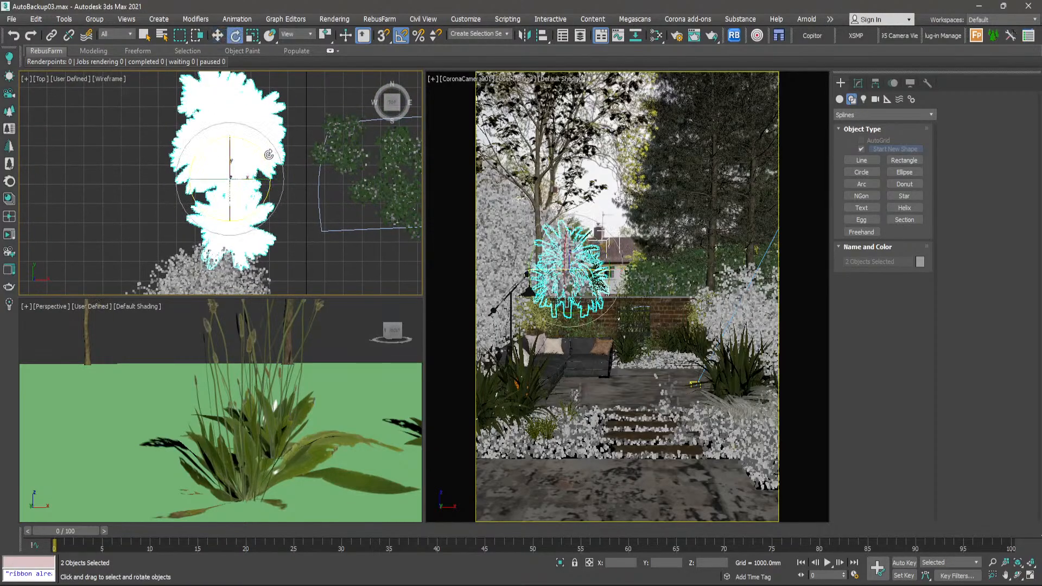
{"action": "left_click_drag", "start_coordinate": [266, 155], "coordinate": [268, 157]}
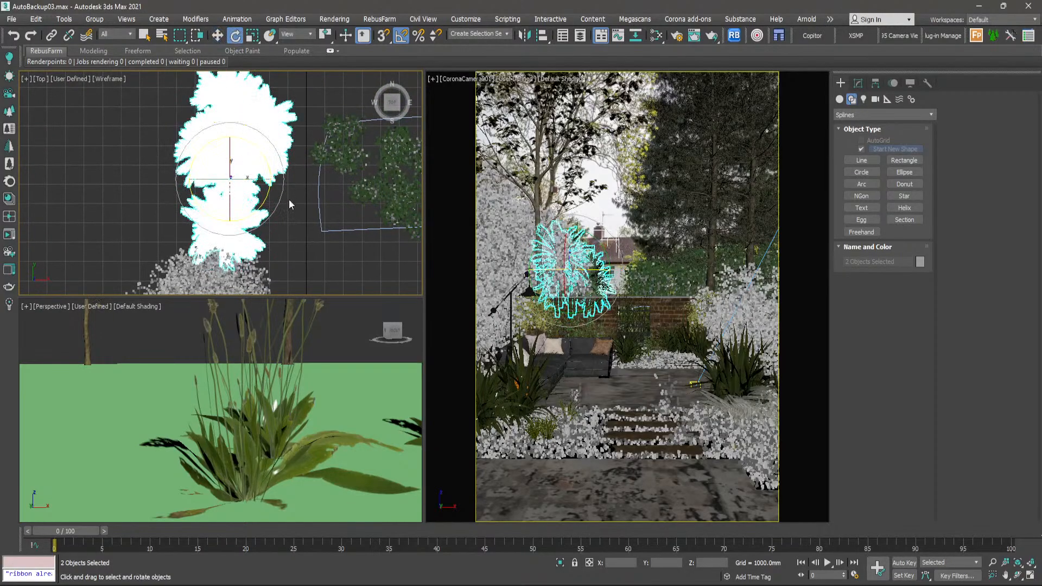
{"action": "left_click", "coordinate": [296, 217]}
- Shift the palms slightly to the right in the top view and clear the selection
{"action": "left_click", "coordinate": [241, 157]}
{"action": "key", "text": "w"}
{"action": "mouse_move", "coordinate": [226, 142]}
{"action": "left_mouse_down"}
{"action": "mouse_move", "coordinate": [240, 138]}
{"action": "mouse_move", "coordinate": [229, 230]}
{"action": "mouse_move", "coordinate": [239, 135]}
{"action": "left_mouse_up"}
{"action": "left_click", "coordinate": [346, 95]}
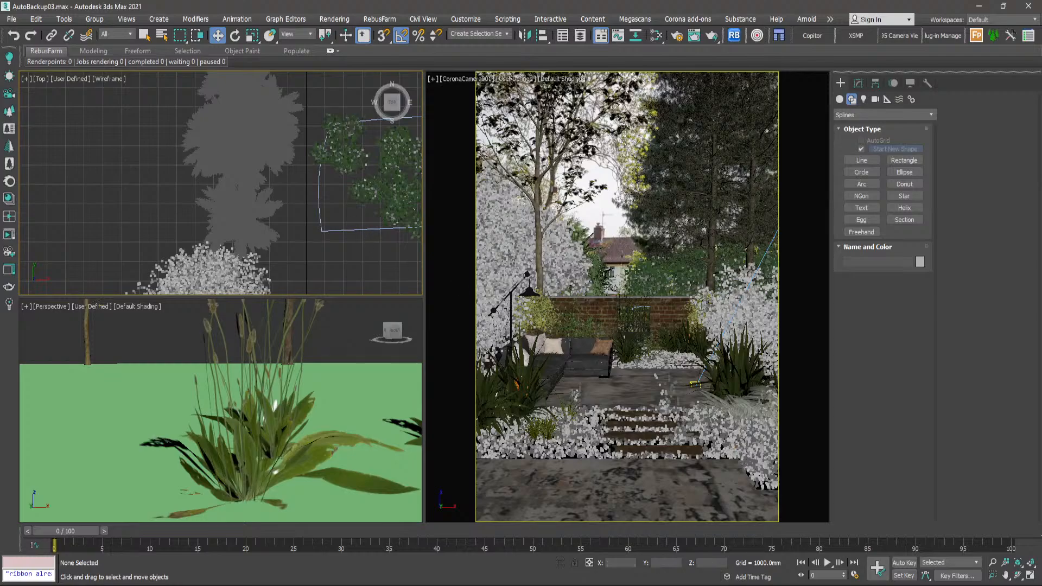
{"action": "left_click", "coordinate": [608, 211]}
{"action": "key", "text": "alt+w"}
{"action": "key", "text": "alt+w"}
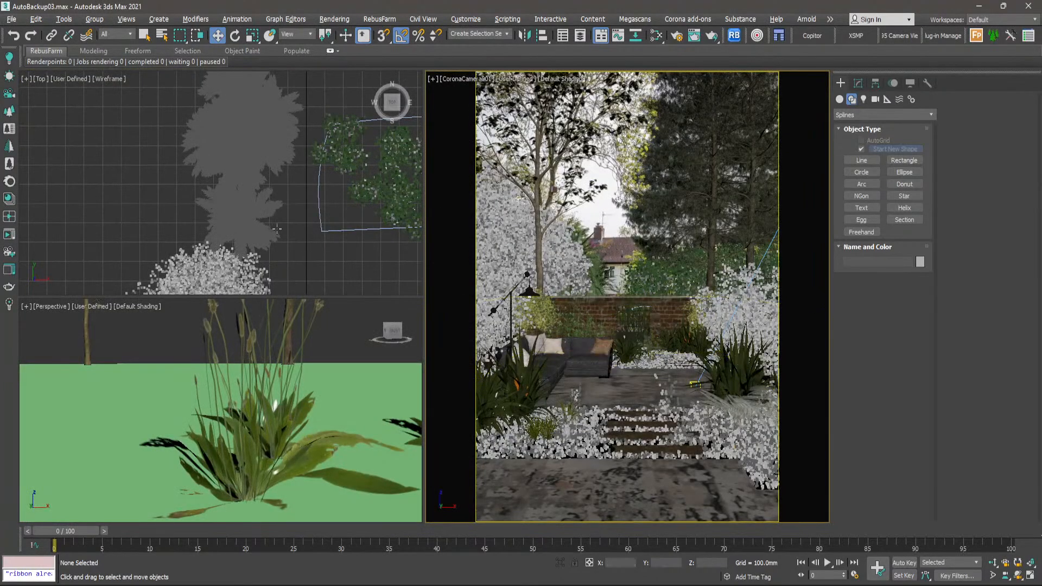
- Select the tables with their decorations and the round pouf outside the garden, and move them onto the patio beside the sofa in the top view
{"action": "scroll", "coordinate": [258, 182], "scroll_direction": "down", "scroll_amount": 5}
{"action": "scroll", "coordinate": [258, 182], "scroll_direction": "down", "scroll_amount": 2}
{"action": "middle_click_drag", "start_coordinate": [291, 202], "coordinate": [234, 142]}
{"action": "middle_click_drag", "start_coordinate": [288, 233], "coordinate": [255, 118]}
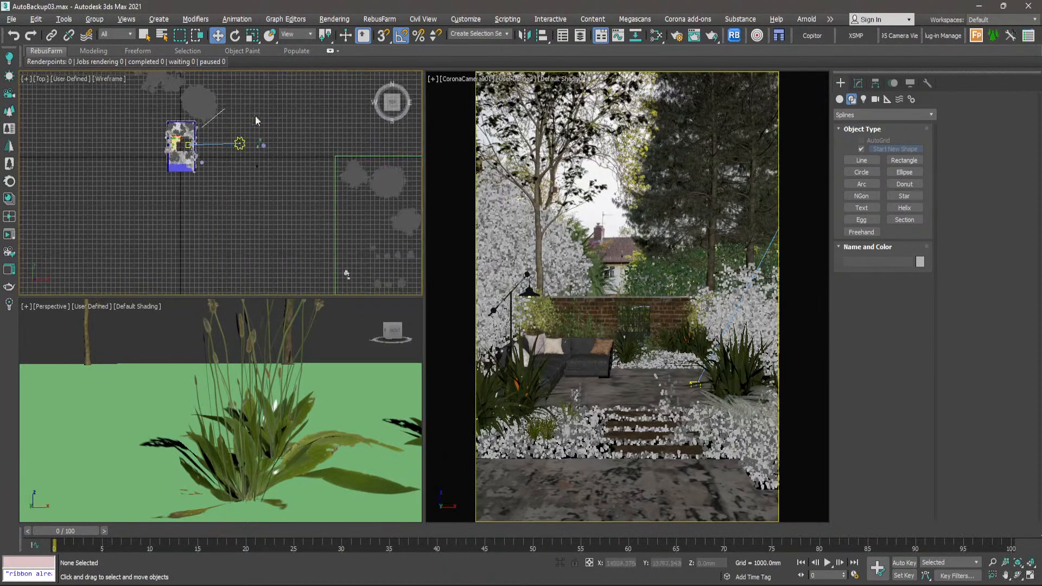
{"action": "scroll", "coordinate": [239, 143], "scroll_direction": "up", "scroll_amount": 5}
{"action": "scroll", "coordinate": [317, 135], "scroll_direction": "up", "scroll_amount": 2}
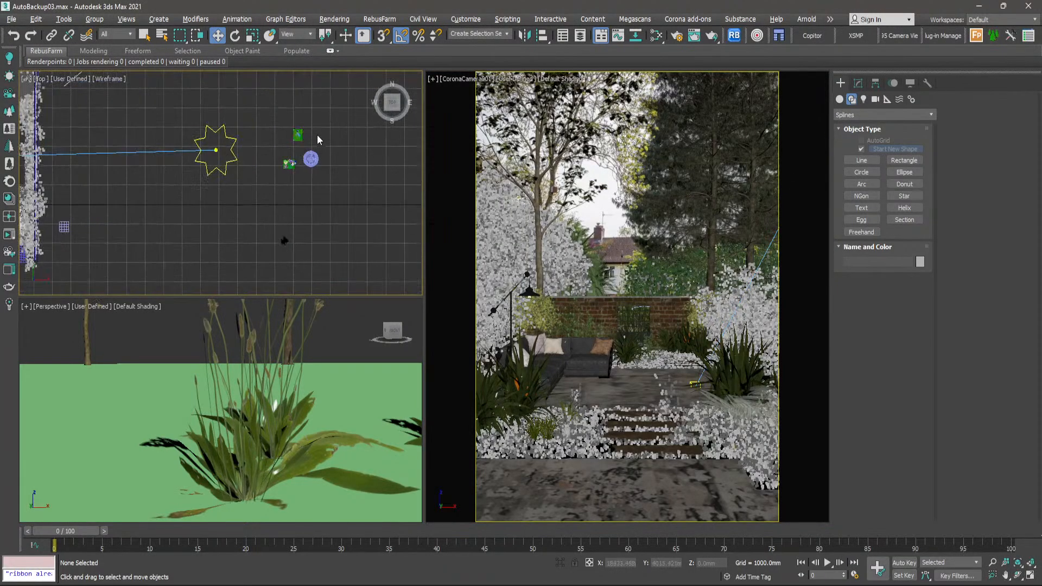
{"action": "left_click_drag", "start_coordinate": [281, 186], "coordinate": [281, 185]}
{"action": "scroll", "coordinate": [288, 182], "scroll_direction": "down", "scroll_amount": 3}
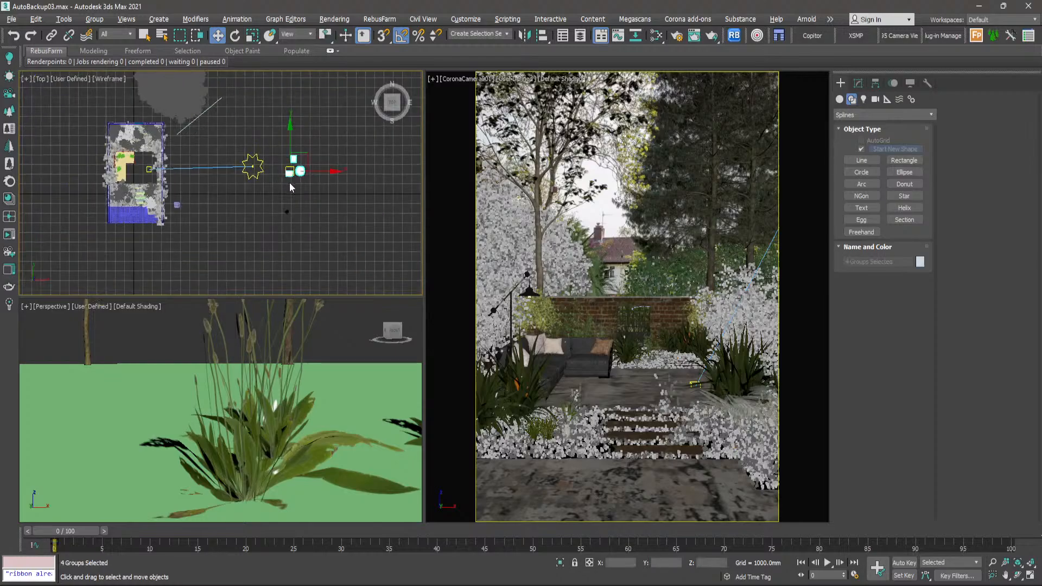
{"action": "middle_click_drag", "start_coordinate": [289, 183], "coordinate": [340, 204]}
{"action": "left_click_drag", "start_coordinate": [341, 192], "coordinate": [190, 180]}
{"action": "scroll", "coordinate": [183, 195], "scroll_direction": "up", "scroll_amount": 4}
{"action": "scroll", "coordinate": [183, 194], "scroll_direction": "up", "scroll_amount": 3}
{"action": "left_click", "coordinate": [250, 218]}
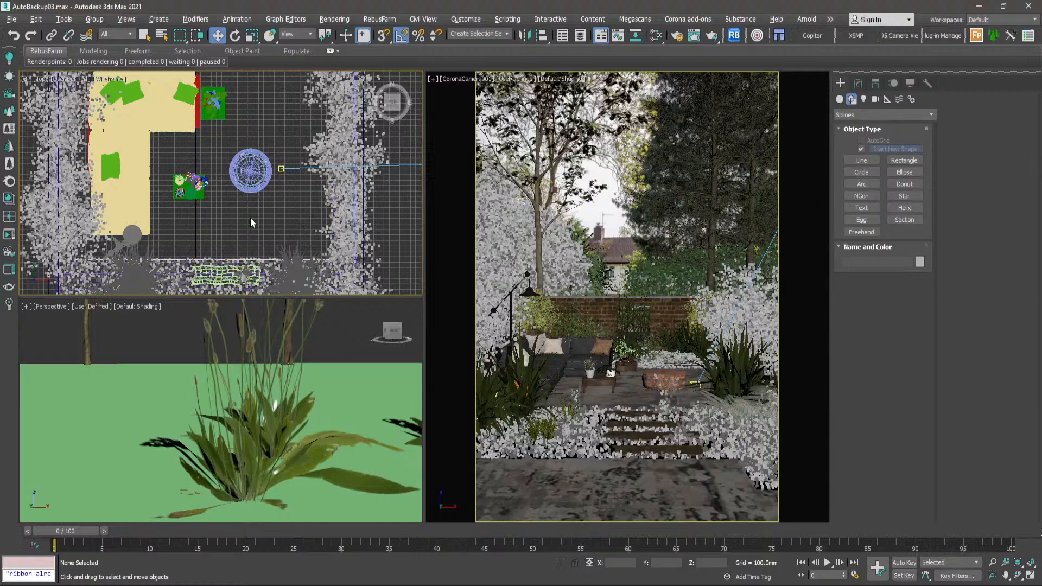
- Select the two watering cans outside the garden and move them onto the edge of the front paving, beside the planting
{"action": "scroll", "coordinate": [250, 218], "scroll_direction": "down", "scroll_amount": 8}
{"action": "scroll", "coordinate": [366, 241], "scroll_direction": "up", "scroll_amount": 5}
{"action": "left_click_drag", "start_coordinate": [357, 228], "coordinate": [328, 252]}
{"action": "scroll", "coordinate": [317, 253], "scroll_direction": "down", "scroll_amount": 4}
{"action": "middle_click_drag", "start_coordinate": [316, 253], "coordinate": [352, 233]}
{"action": "left_click_drag", "start_coordinate": [359, 230], "coordinate": [171, 229]}
{"action": "scroll", "coordinate": [169, 229], "scroll_direction": "up", "scroll_amount": 10}
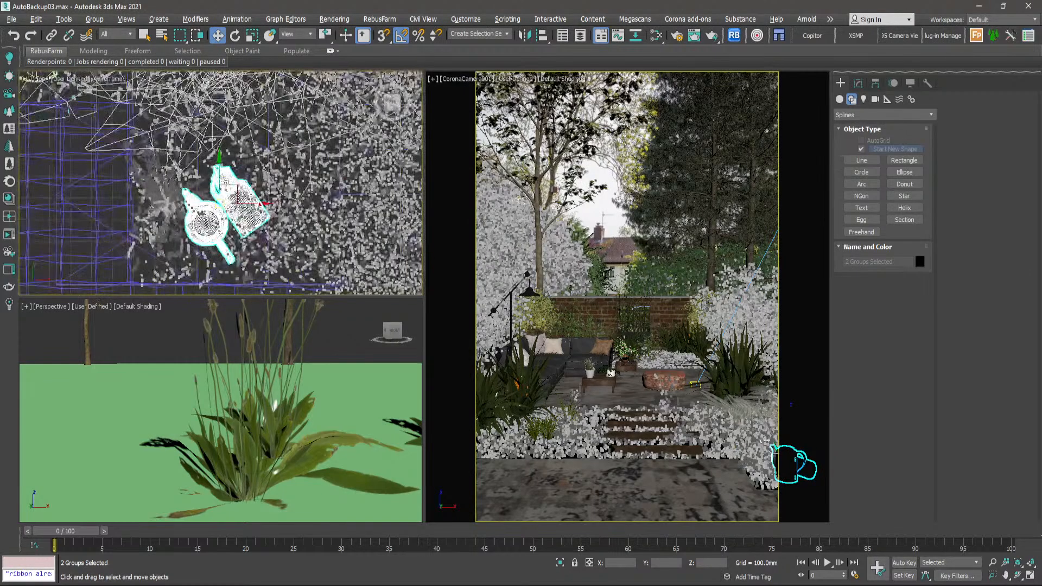
{"action": "left_click_drag", "start_coordinate": [218, 205], "coordinate": [173, 226]}
{"action": "scroll", "coordinate": [174, 225], "scroll_direction": "down", "scroll_amount": 10}
{"action": "left_click", "coordinate": [261, 165]}
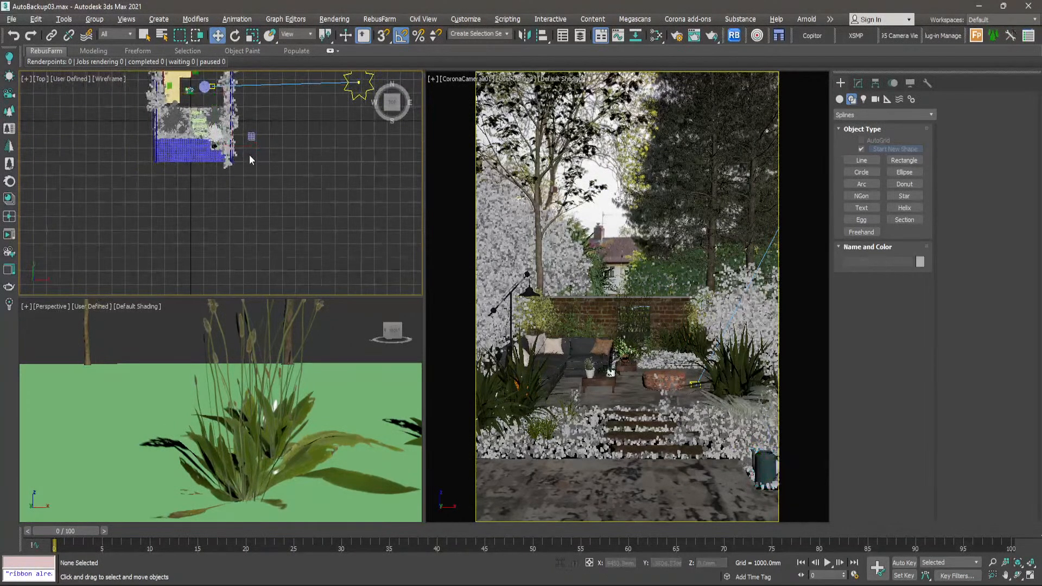
- Delete the small leftover object lying beside the garden in the top view
{"action": "scroll", "coordinate": [251, 146], "scroll_direction": "up", "scroll_amount": 10}
{"action": "left_click", "coordinate": [257, 109]}
{"action": "key", "text": "Delete"}
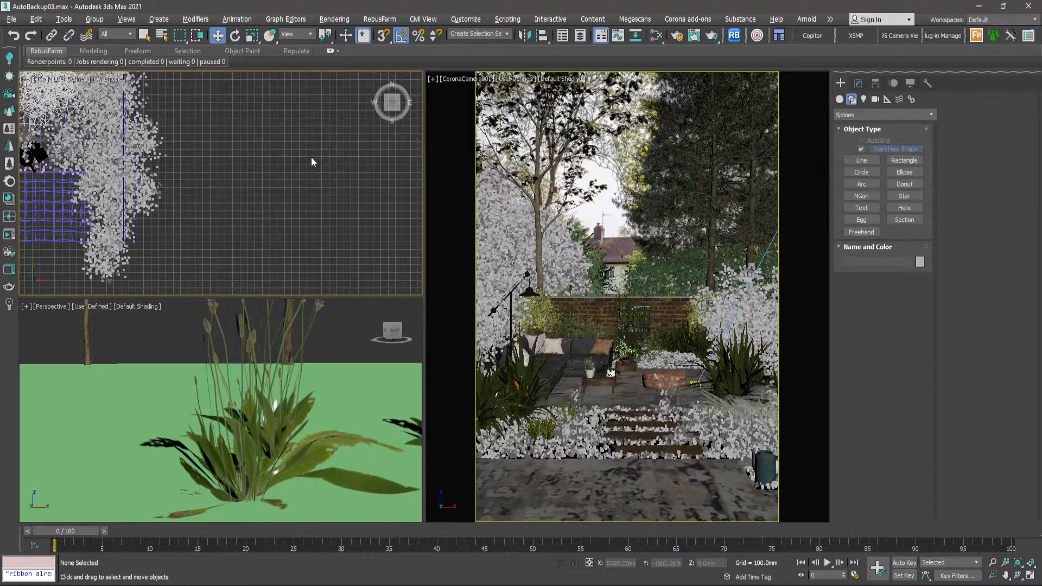
{"action": "scroll", "coordinate": [330, 183], "scroll_direction": "down", "scroll_amount": 6}
{"action": "scroll", "coordinate": [221, 186], "scroll_direction": "up", "scroll_amount": 3}
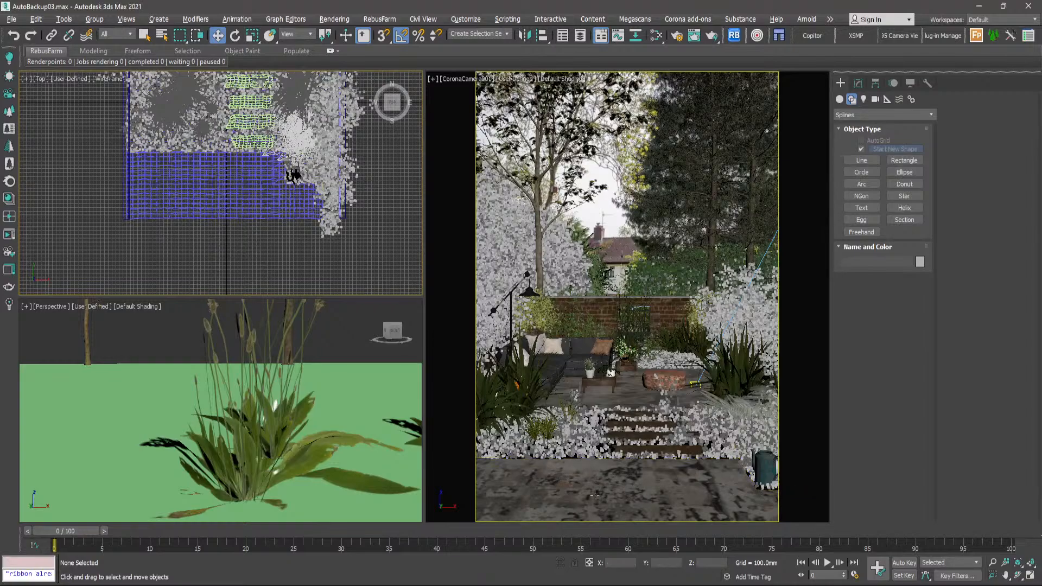
- Switch to the Photos viewer and examine the front paving and stepping slabs in the garden reference photo
{"action": "key", "text": "alt+Tab"}
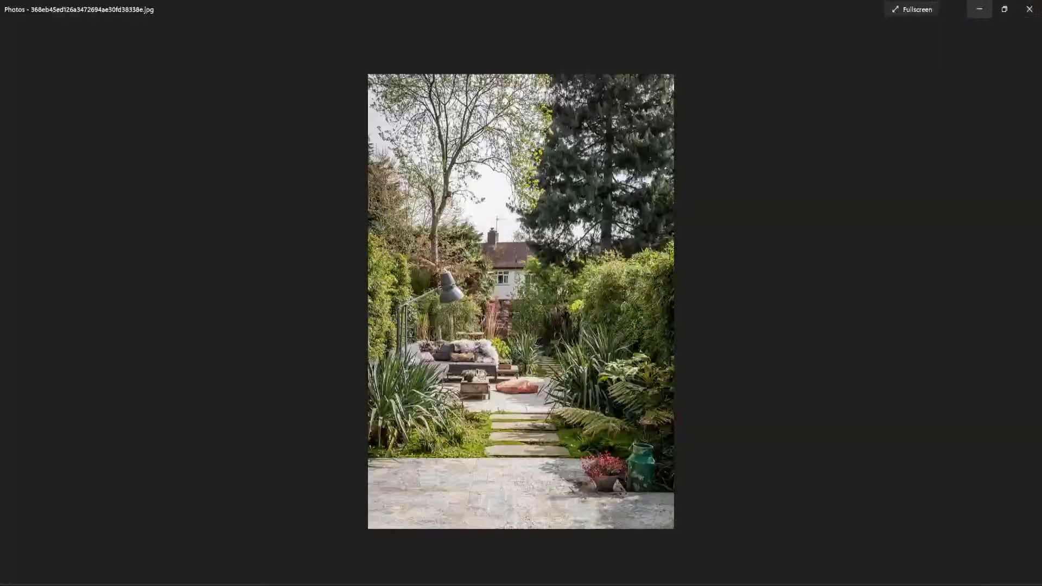
{"action": "scroll", "coordinate": [555, 514], "scroll_direction": "up", "scroll_amount": 5}
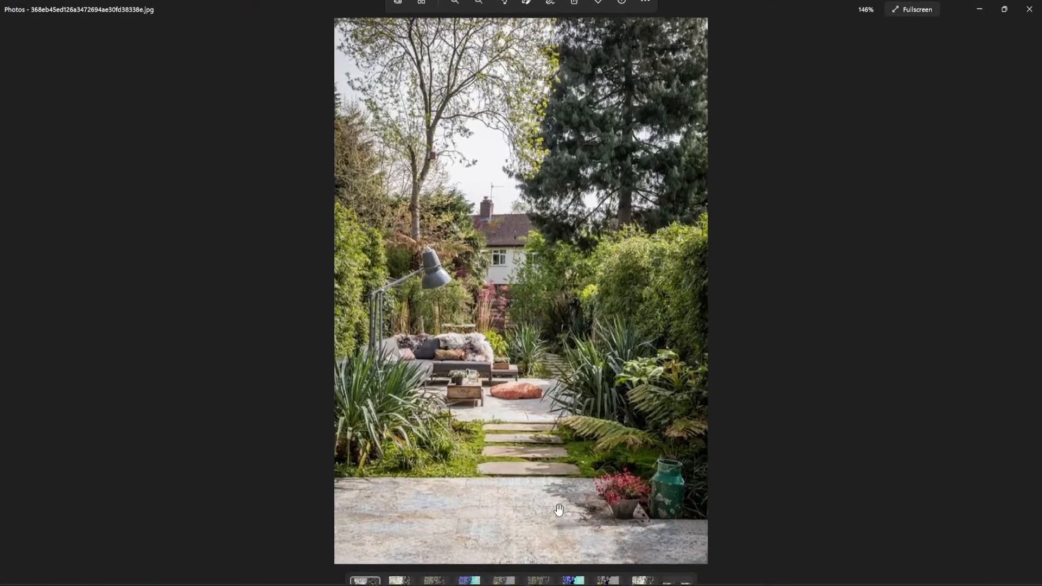
{"action": "scroll", "coordinate": [556, 514], "scroll_direction": "up", "scroll_amount": 2}
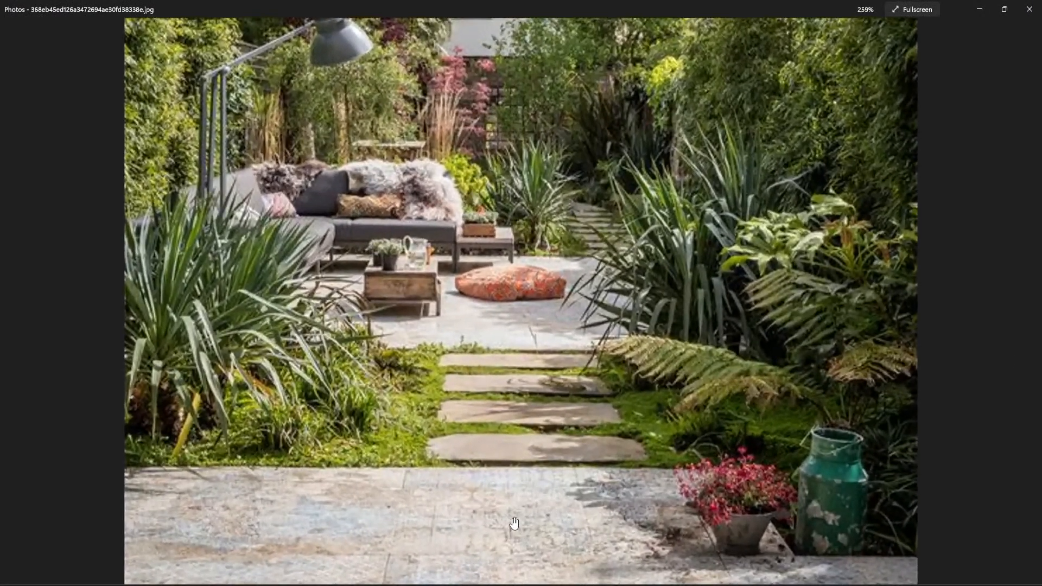
{"action": "scroll", "coordinate": [506, 502], "scroll_direction": "down", "scroll_amount": 3}
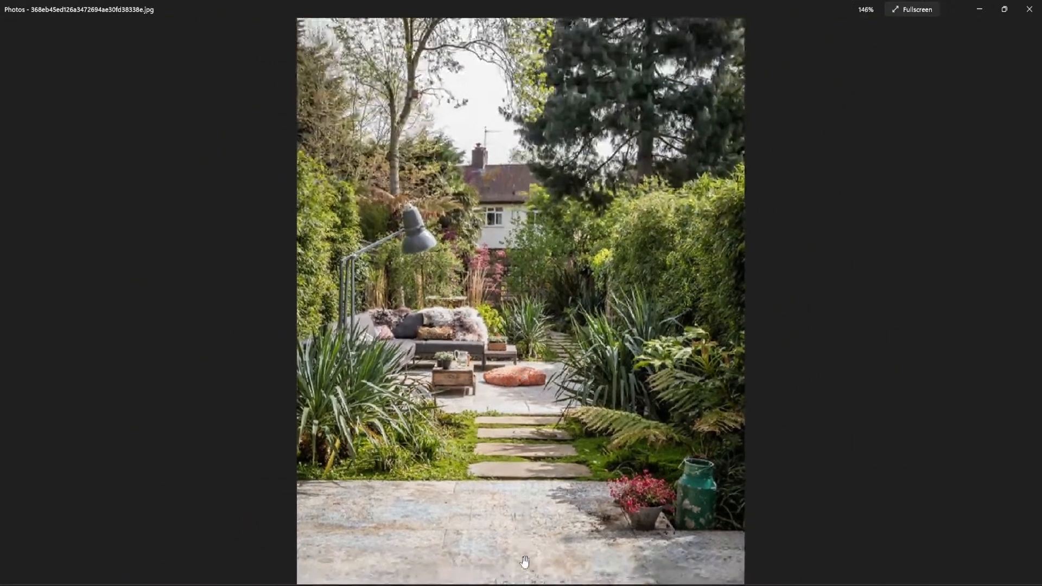
{"action": "scroll", "coordinate": [504, 525], "scroll_direction": "up", "scroll_amount": 3}
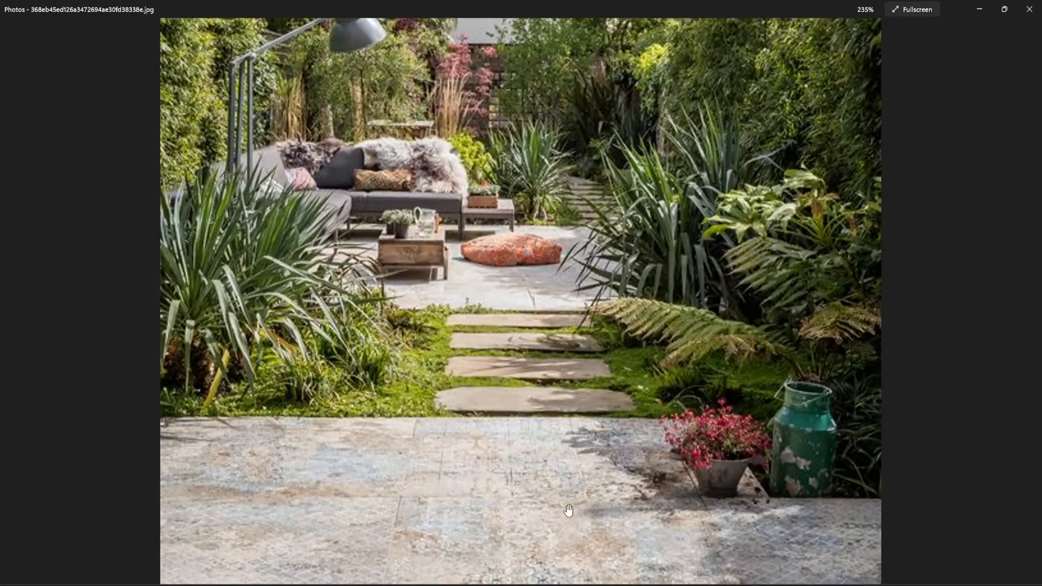
{"action": "scroll", "coordinate": [481, 521], "scroll_direction": "down", "scroll_amount": 3}
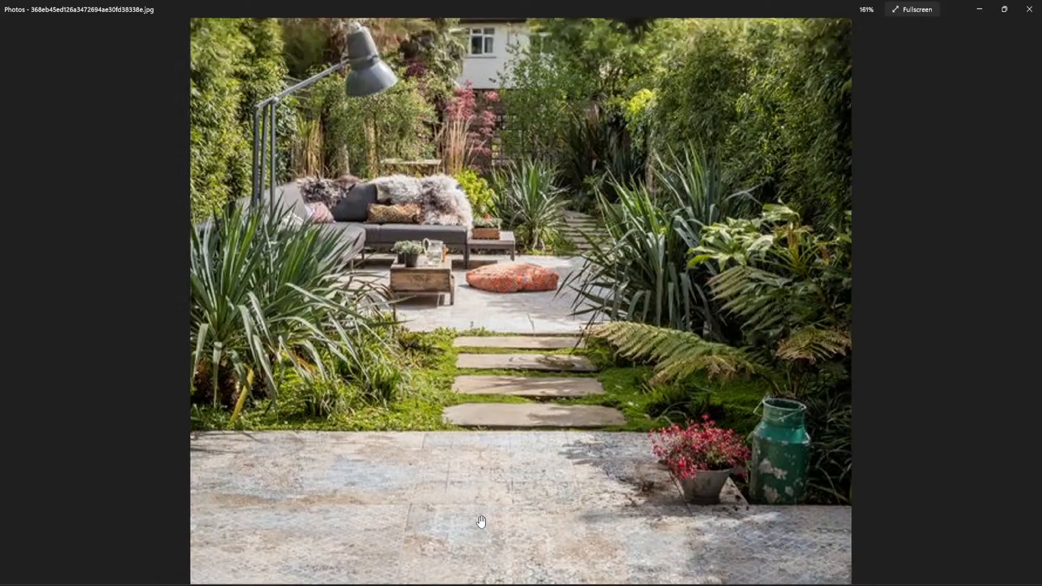
- Browse to the finished render image, examine its concrete paving up close, and return to 3ds Max
{"action": "key", "text": "Right"}
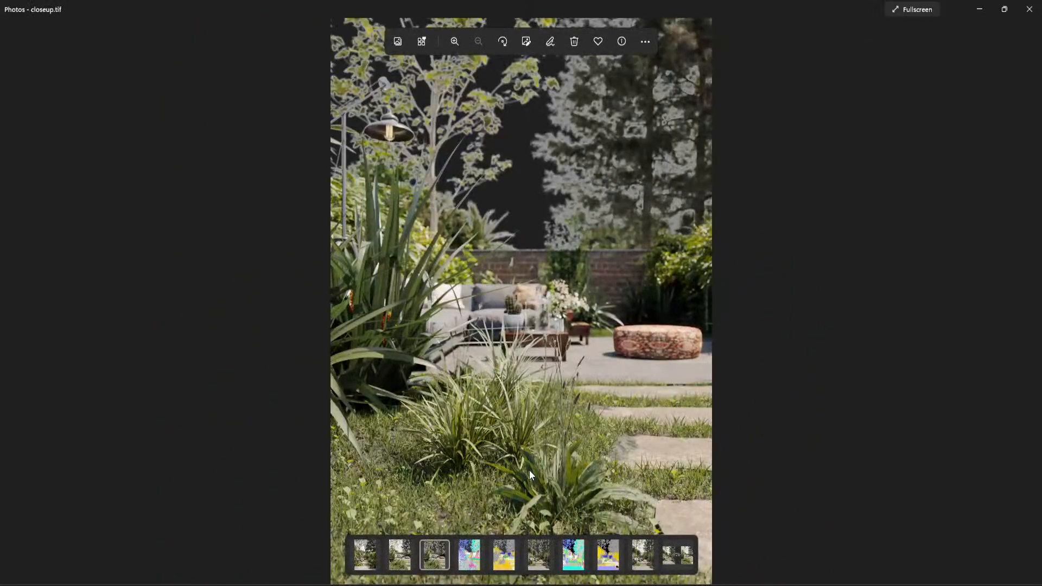
{"action": "key", "text": "Right"}
{"action": "key", "text": "Right"}
{"action": "key", "text": "Right"}
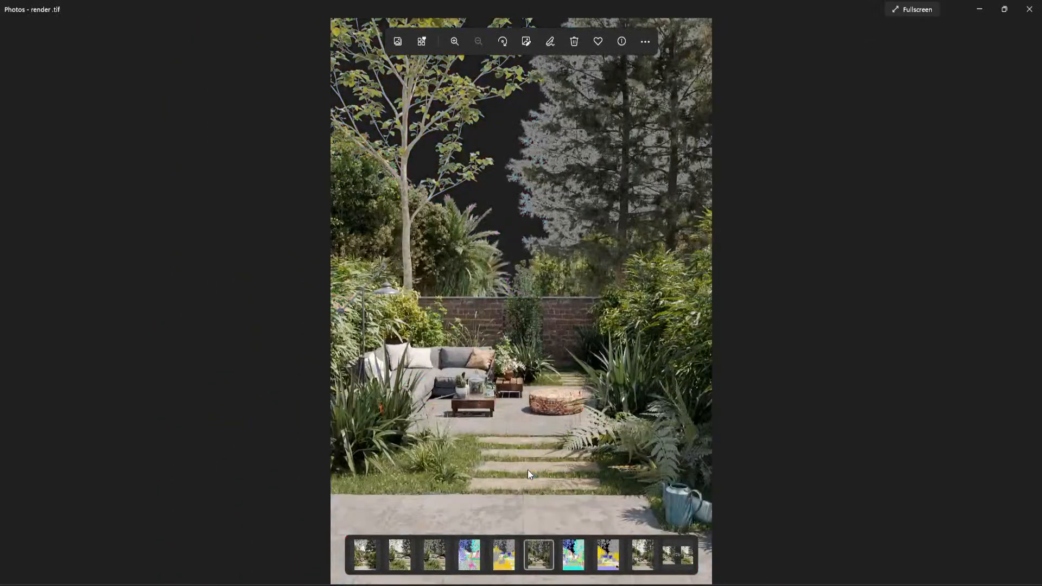
{"action": "scroll", "coordinate": [519, 493], "scroll_direction": "up", "scroll_amount": 5}
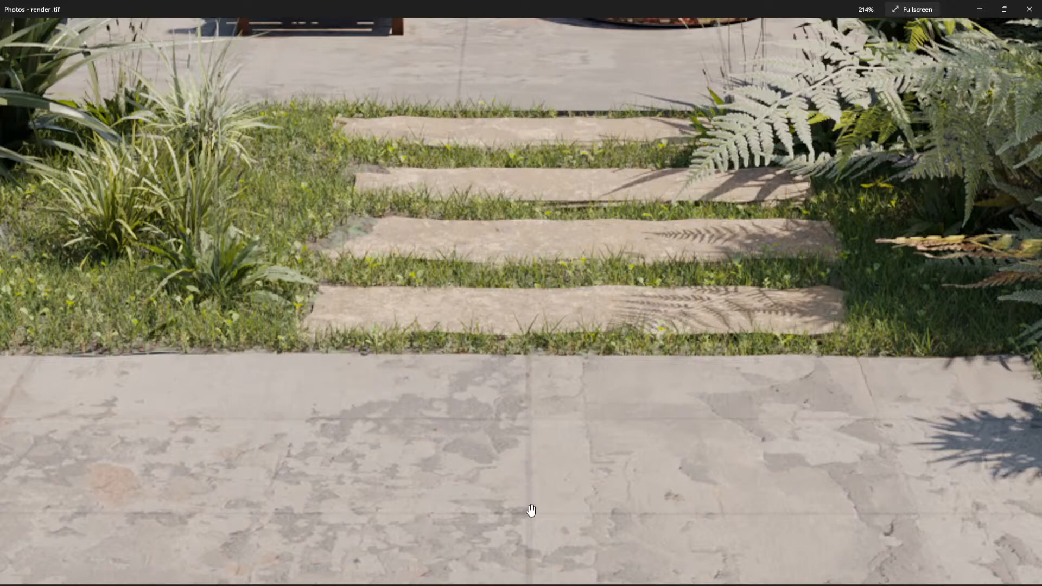
{"action": "scroll", "coordinate": [526, 496], "scroll_direction": "down", "scroll_amount": 3}
{"action": "scroll", "coordinate": [525, 495], "scroll_direction": "up", "scroll_amount": 5}
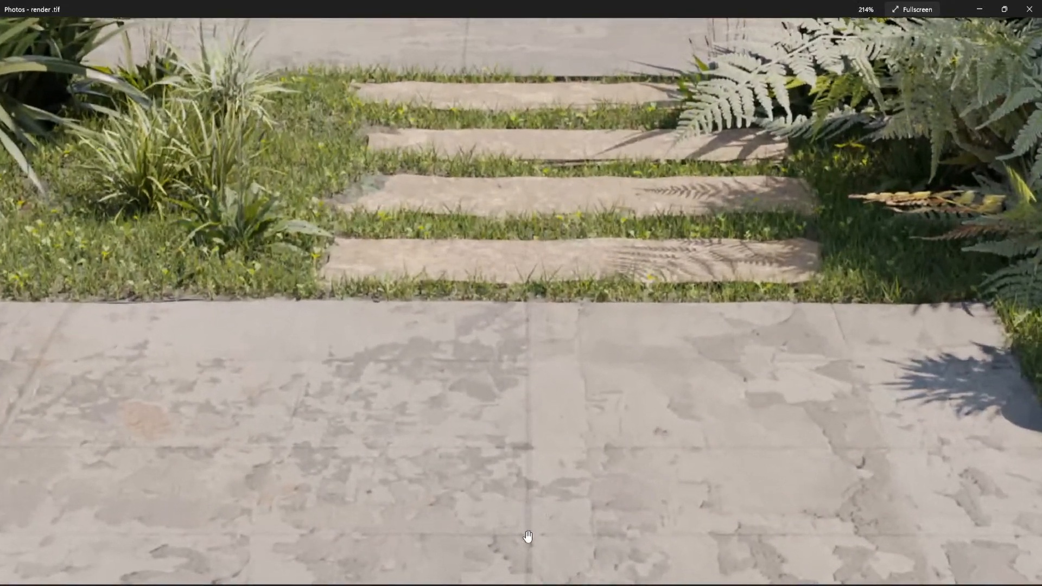
{"action": "scroll", "coordinate": [548, 422], "scroll_direction": "down", "scroll_amount": 7}
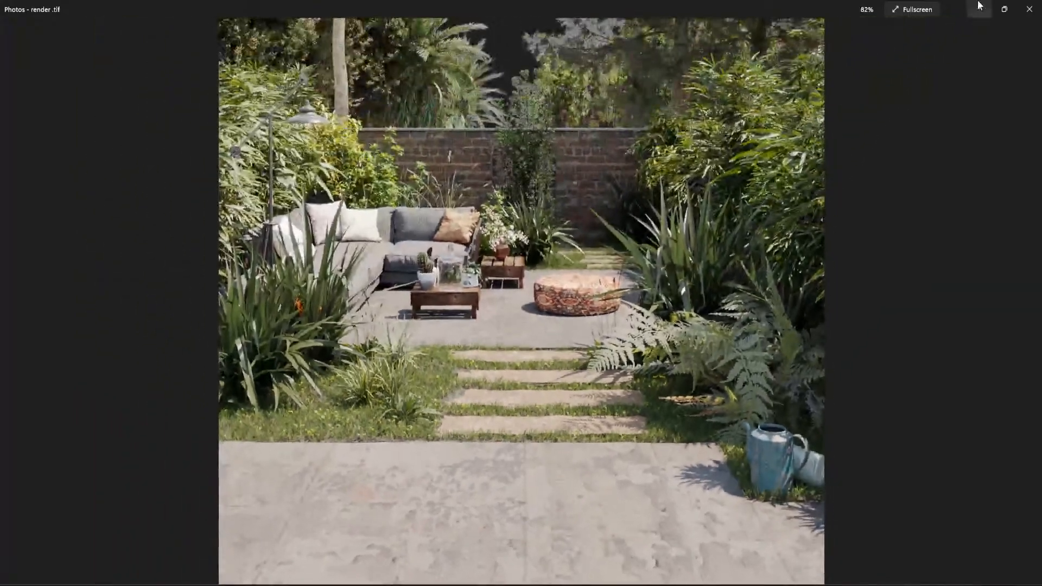
{"action": "left_click", "coordinate": [977, 7]}
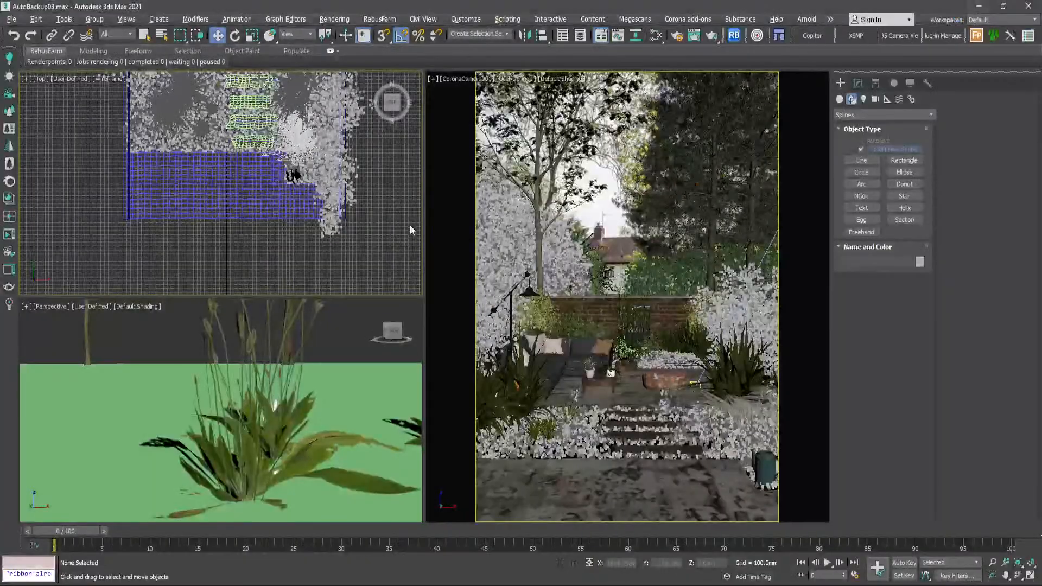
- Open the Slate Material Editor, move it clear of the front paving, and start picking a material from the scene
{"action": "left_click", "coordinate": [656, 36]}
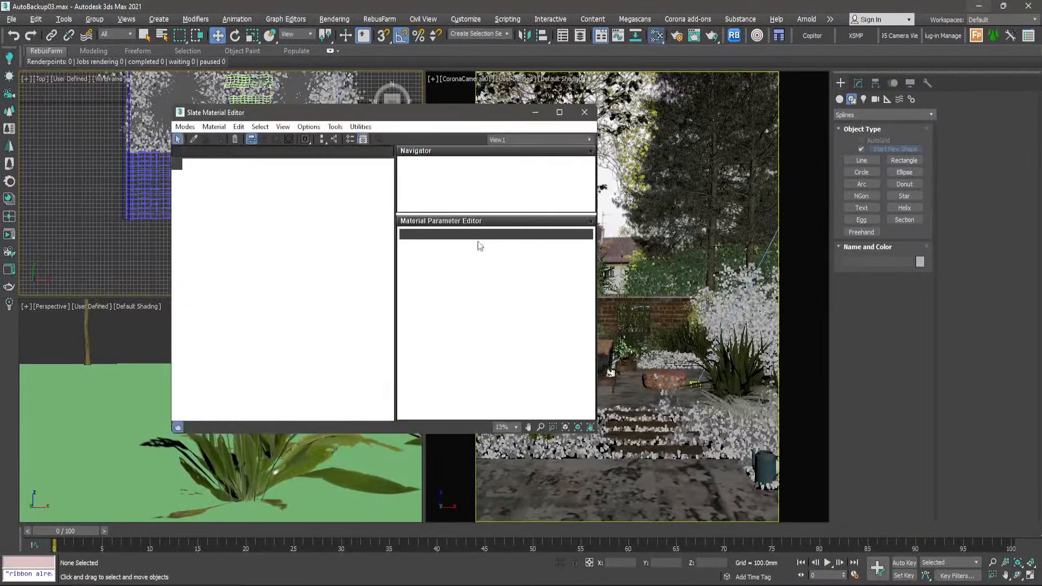
{"action": "left_click_drag", "start_coordinate": [365, 119], "coordinate": [682, 68]}
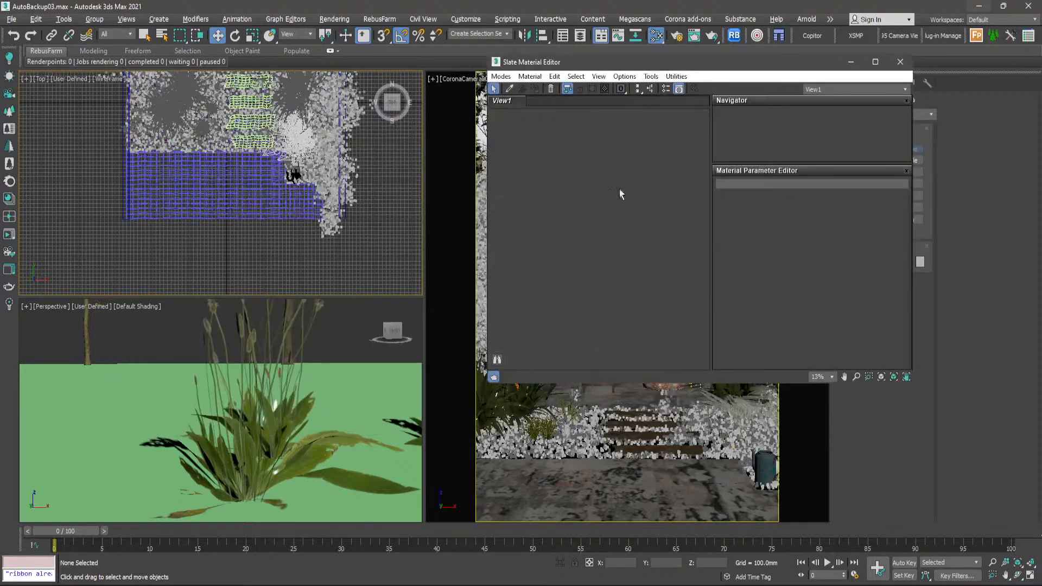
{"action": "left_click", "coordinate": [510, 89]}
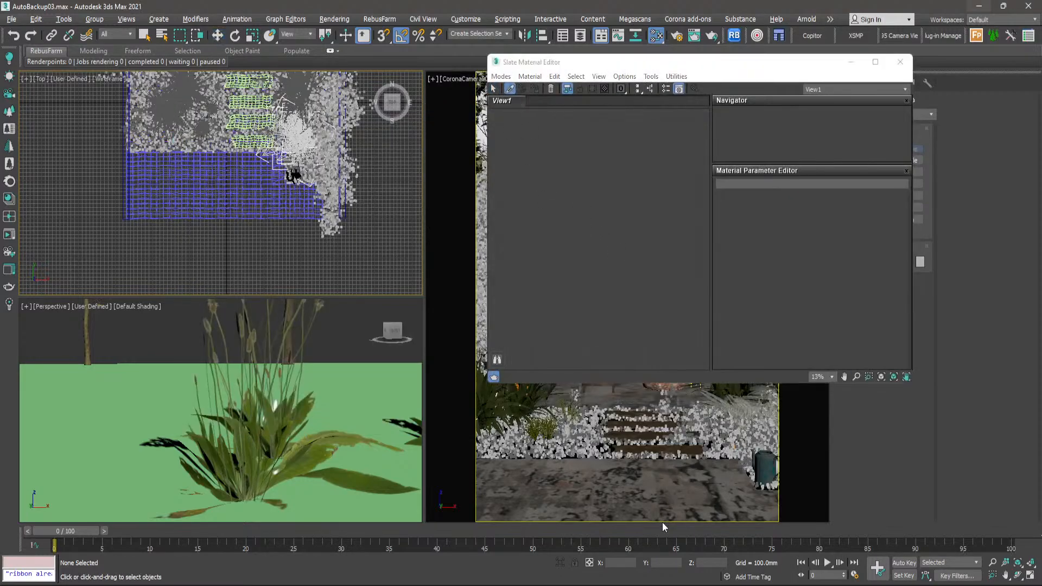
{"action": "left_click", "coordinate": [611, 179]}
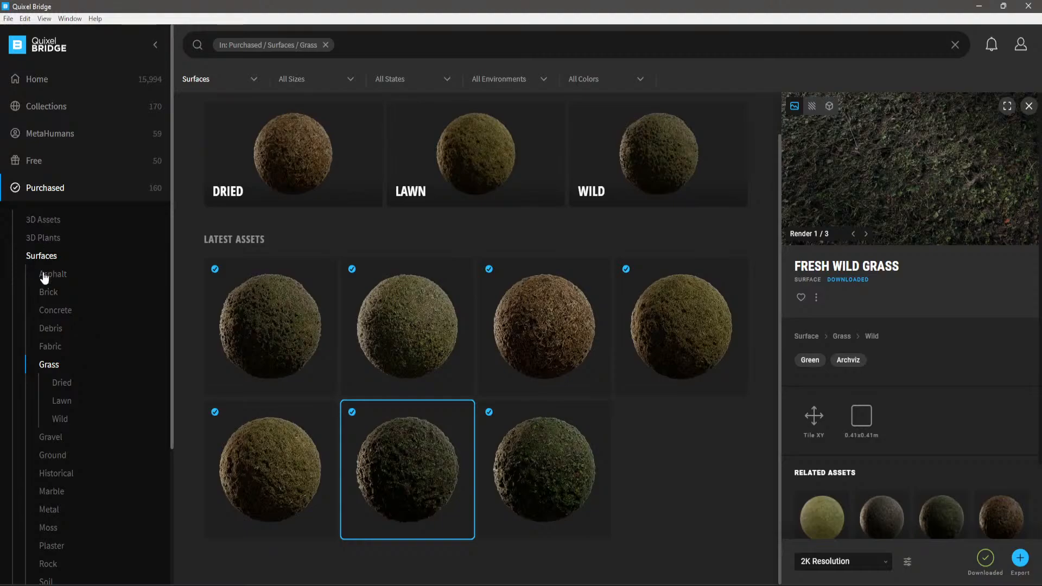
- In Quixel Bridge, open the purchased Concrete surfaces and preview the Tar Stained Concrete material at full size
{"action": "left_click", "coordinate": [54, 311]}
{"action": "scroll", "coordinate": [396, 377], "scroll_direction": "down", "scroll_amount": 5}
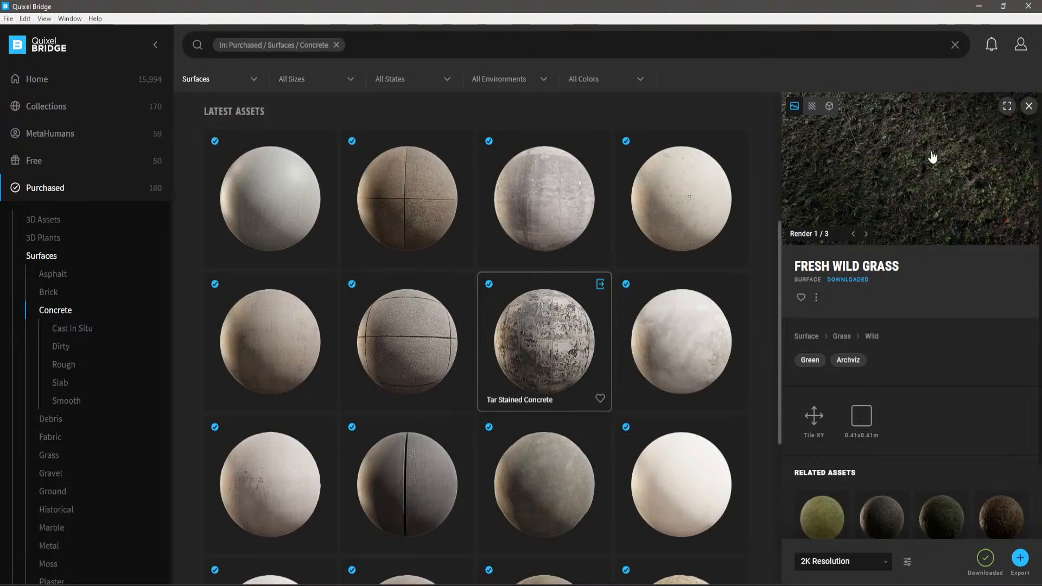
{"action": "left_click", "coordinate": [546, 336]}
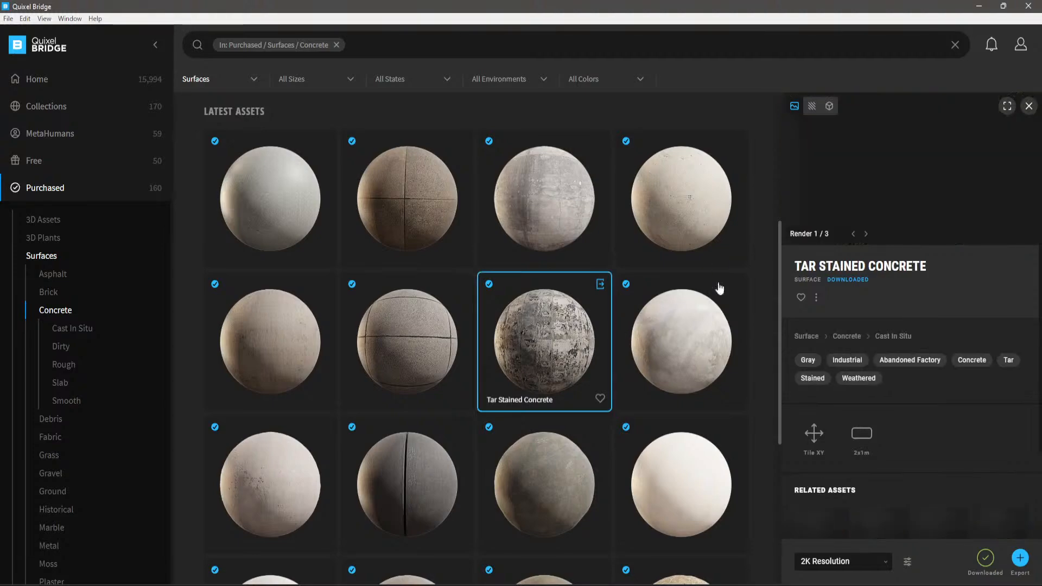
{"action": "left_click", "coordinate": [1007, 106]}
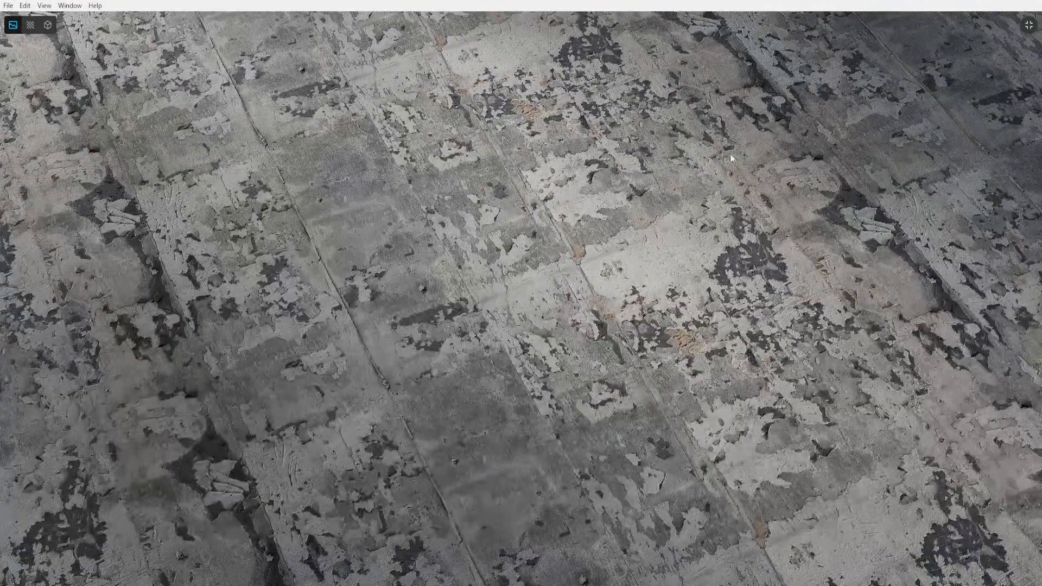
{"action": "left_click", "coordinate": [1028, 26]}
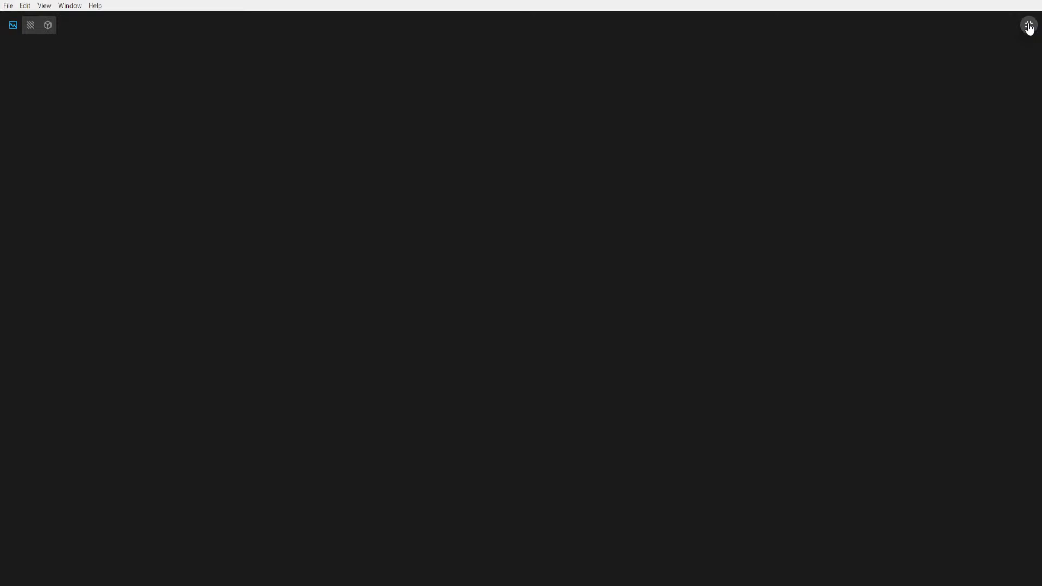
{"action": "left_click", "coordinate": [1030, 27]}
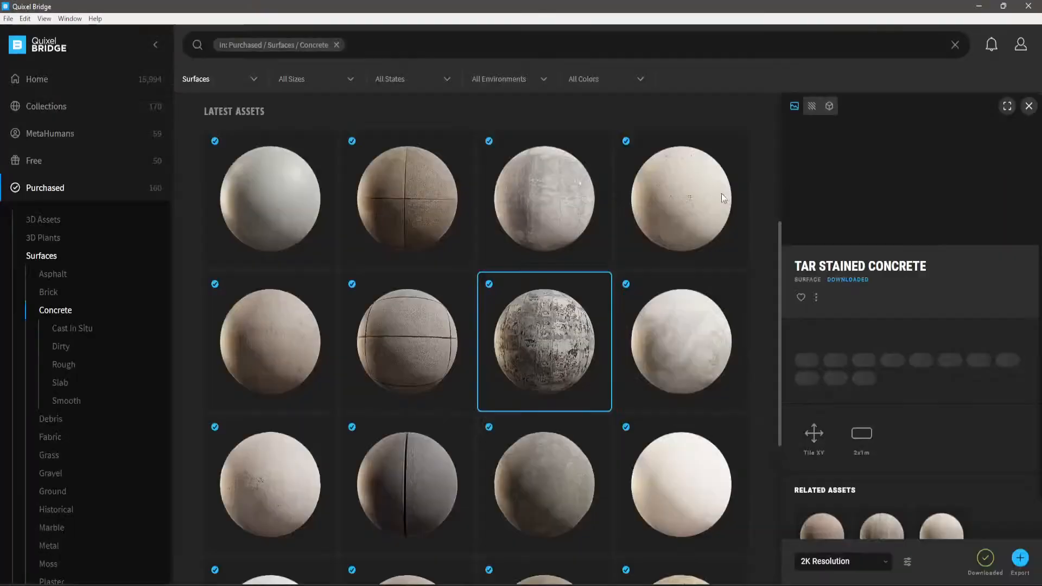
{"action": "scroll", "coordinate": [488, 266], "scroll_direction": "down", "scroll_amount": 3}
{"action": "scroll", "coordinate": [536, 217], "scroll_direction": "down", "scroll_amount": 1}
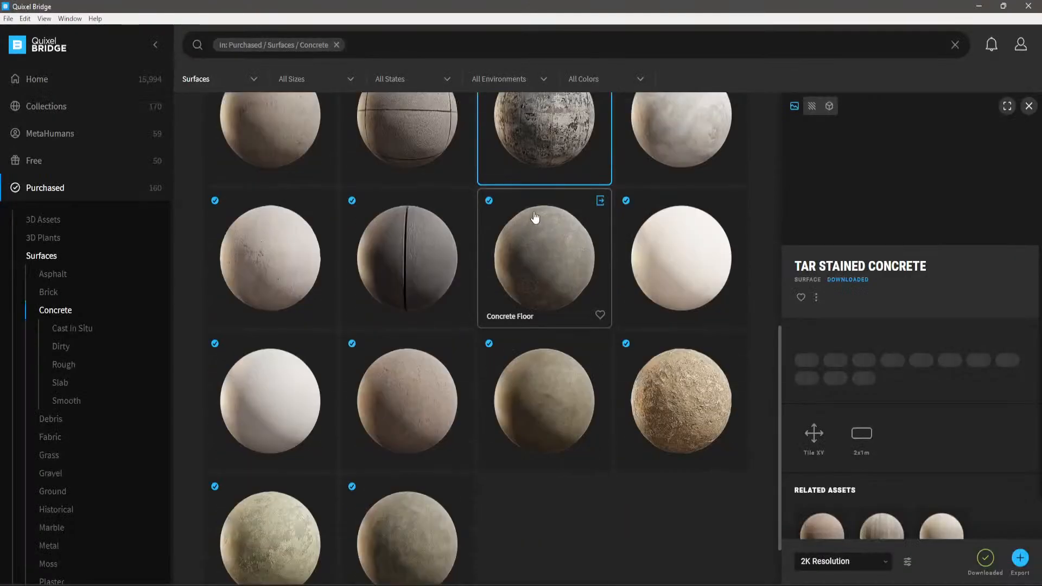
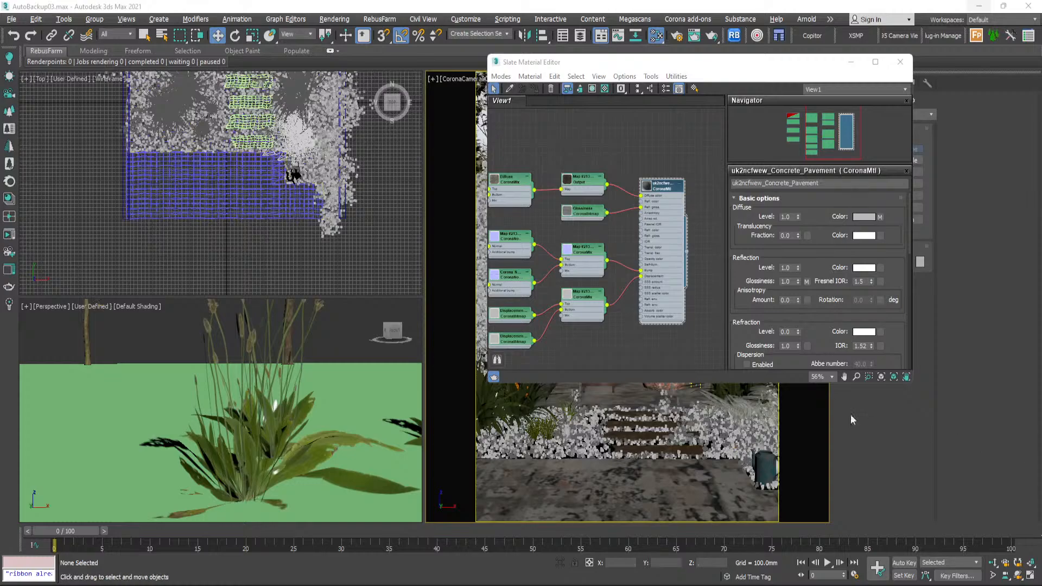
- Examine the node network of the Concrete_Pavement material, including its mix maps and bitmaps, and close the Slate Material Editor
{"action": "scroll", "coordinate": [588, 235], "scroll_direction": "down", "scroll_amount": 2}
{"action": "scroll", "coordinate": [588, 235], "scroll_direction": "down", "scroll_amount": 1}
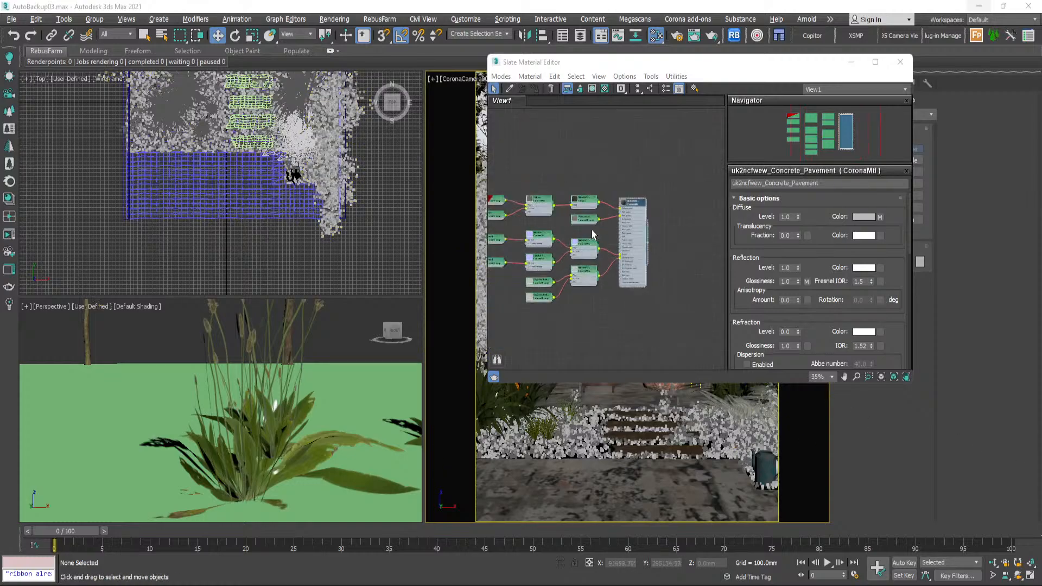
{"action": "middle_click_drag", "start_coordinate": [591, 231], "coordinate": [634, 188]}
{"action": "scroll", "coordinate": [607, 209], "scroll_direction": "up", "scroll_amount": 1}
{"action": "scroll", "coordinate": [608, 196], "scroll_direction": "down", "scroll_amount": 1}
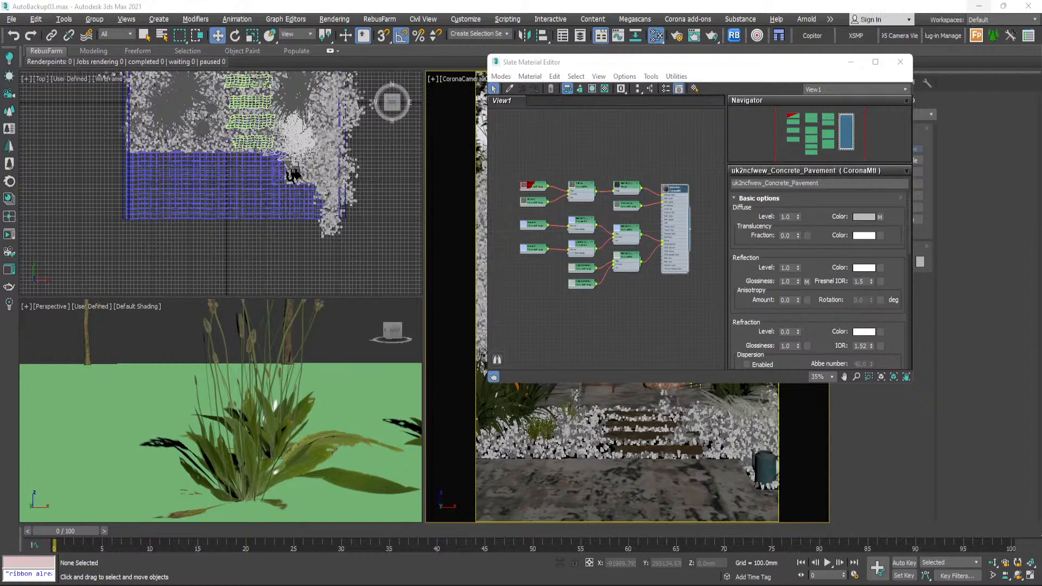
{"action": "scroll", "coordinate": [609, 224], "scroll_direction": "up", "scroll_amount": 3}
{"action": "scroll", "coordinate": [609, 223], "scroll_direction": "down", "scroll_amount": 2}
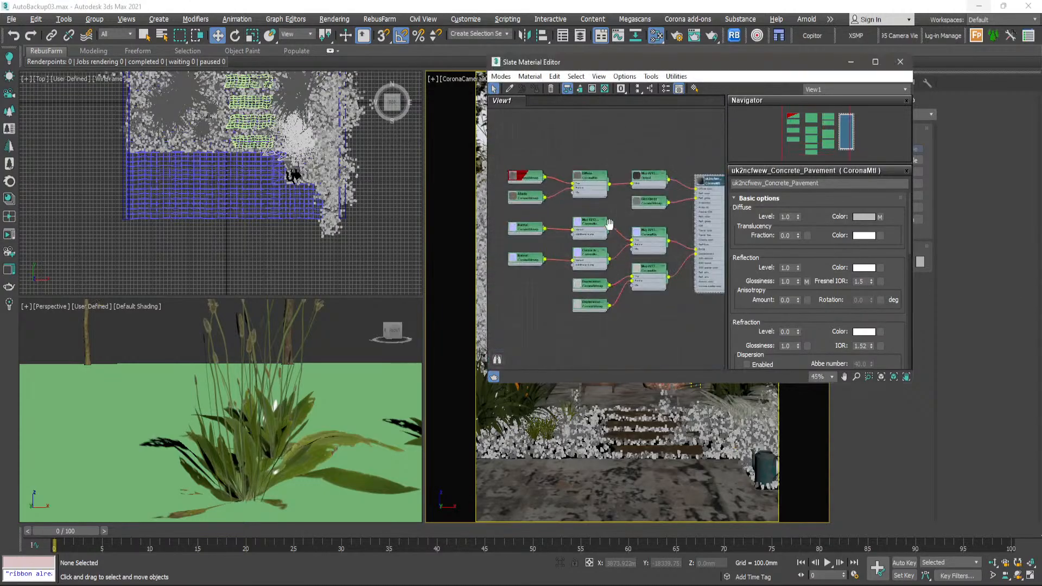
{"action": "mouse_move", "coordinate": [609, 223]}
{"action": "middle_mouse_down"}
{"action": "mouse_move", "coordinate": [627, 281]}
{"action": "mouse_move", "coordinate": [611, 214]}
{"action": "middle_mouse_up"}
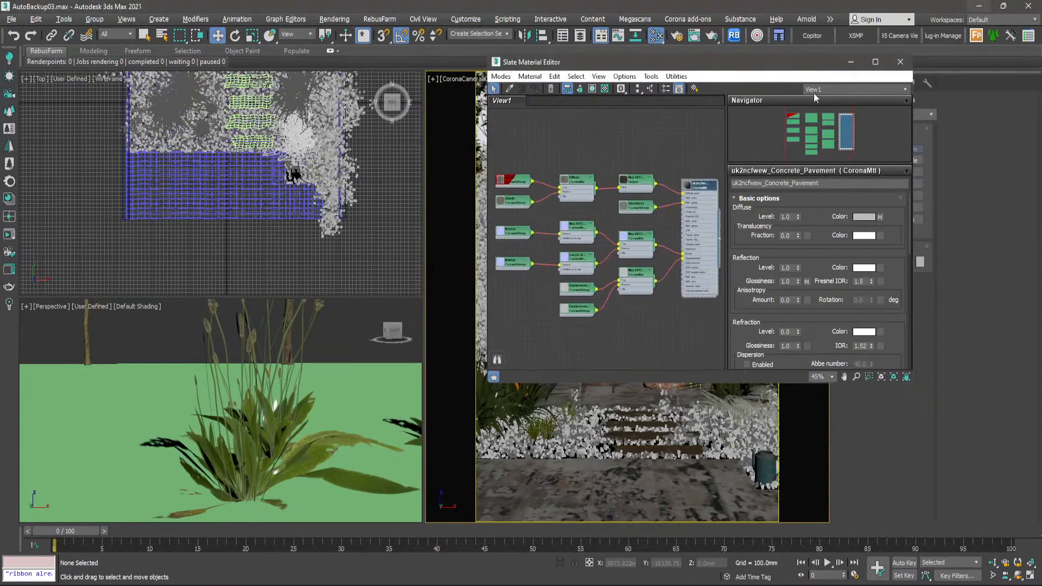
{"action": "left_click", "coordinate": [901, 61]}
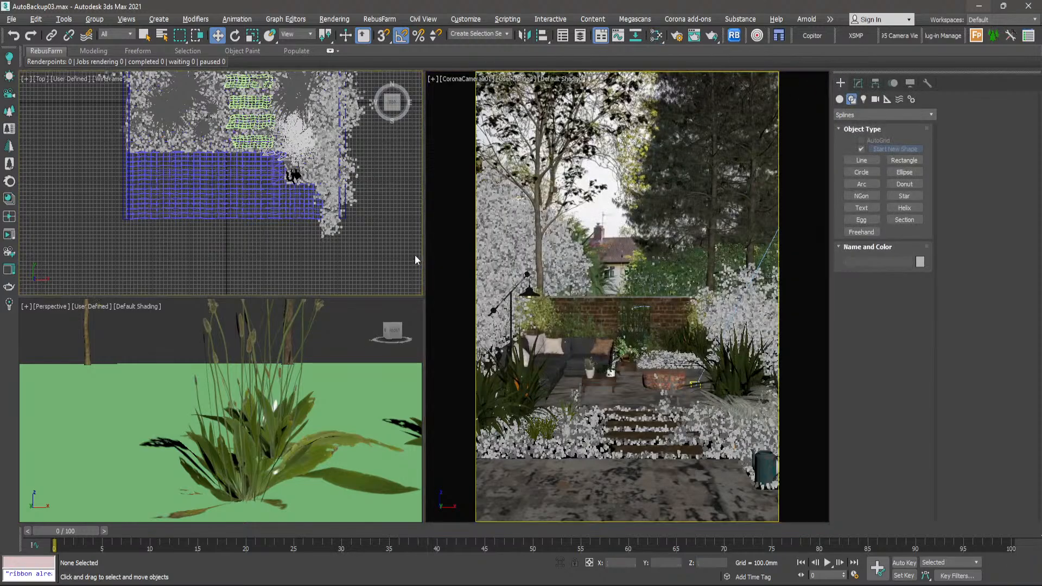
- Create a plane about 1581 mm long and 1523 mm wide beside the garden and frame it in the perspective view
{"action": "mouse_move", "coordinate": [796, 585]}
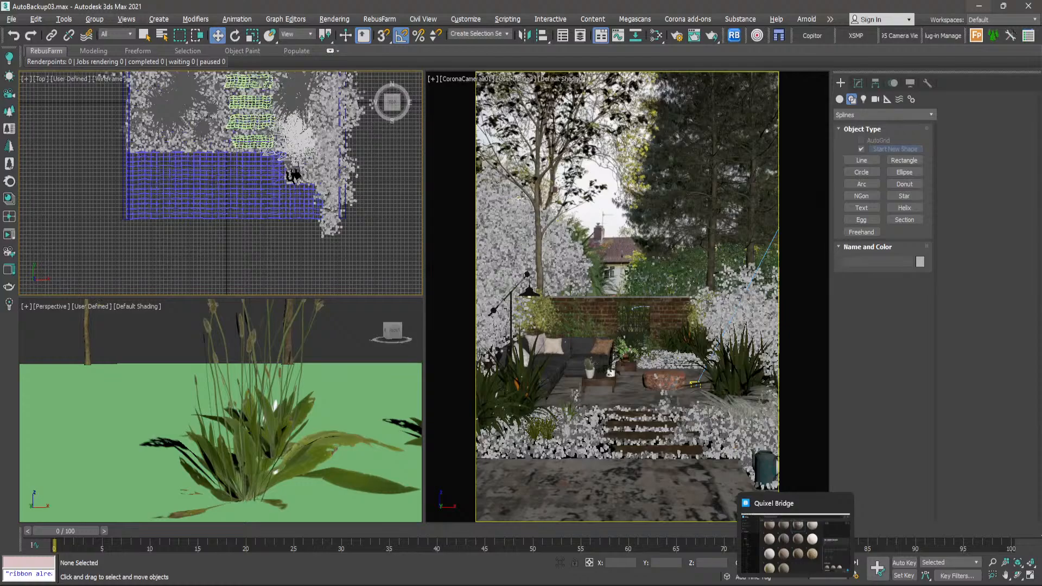
{"action": "scroll", "coordinate": [250, 136], "scroll_direction": "down", "scroll_amount": 3}
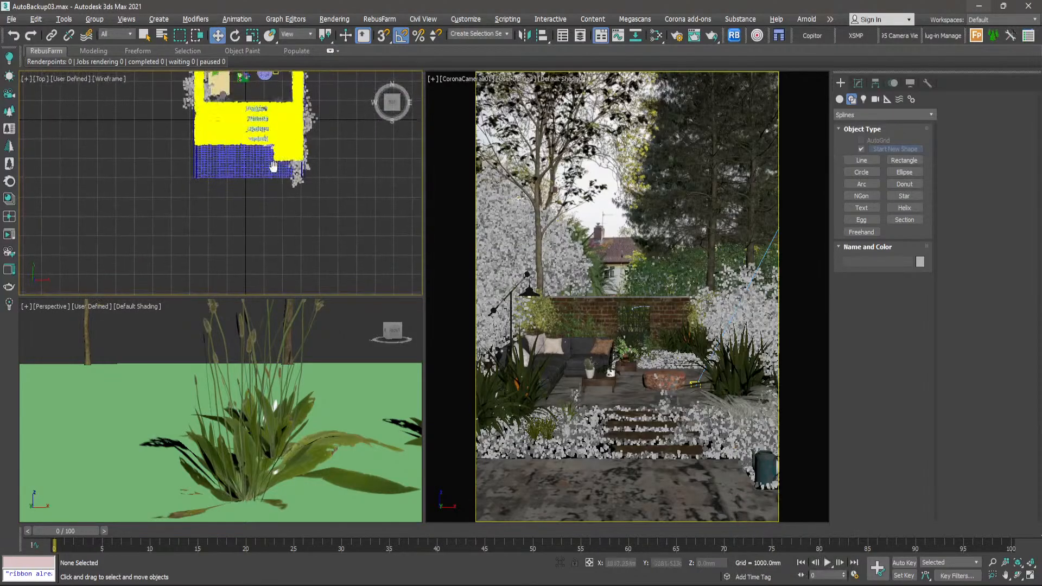
{"action": "middle_click_drag", "start_coordinate": [272, 163], "coordinate": [228, 200]}
{"action": "left_click", "coordinate": [839, 99]}
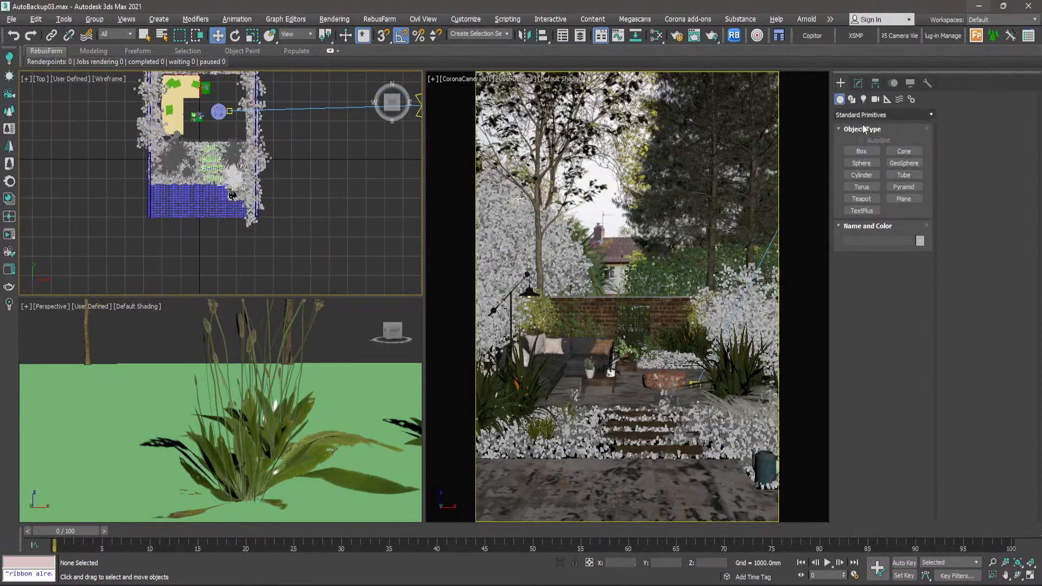
{"action": "left_click", "coordinate": [895, 198]}
{"action": "left_click_drag", "start_coordinate": [284, 180], "coordinate": [313, 211]}
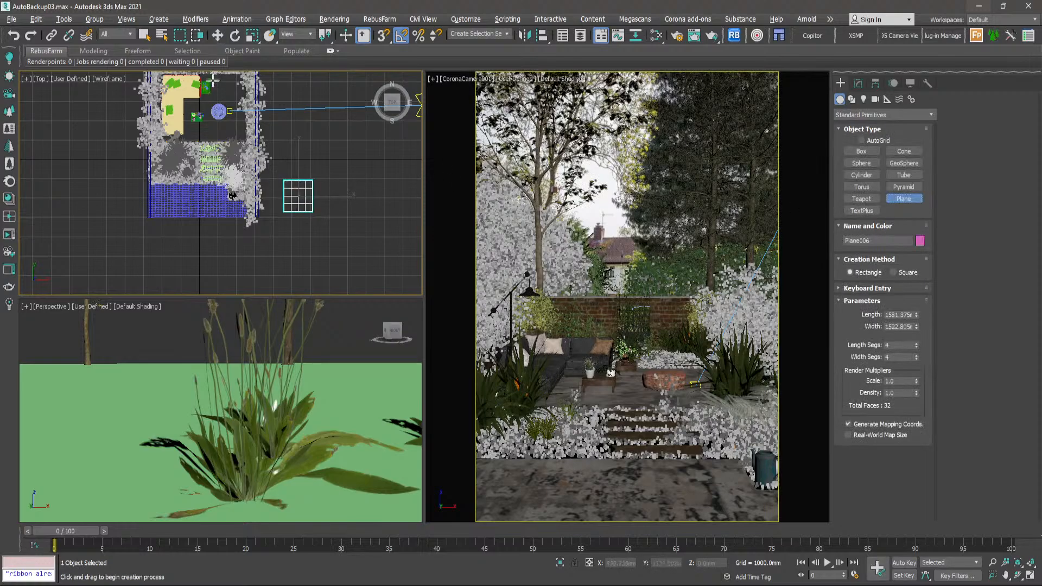
{"action": "left_click", "coordinate": [218, 36]}
{"action": "key", "text": "z"}
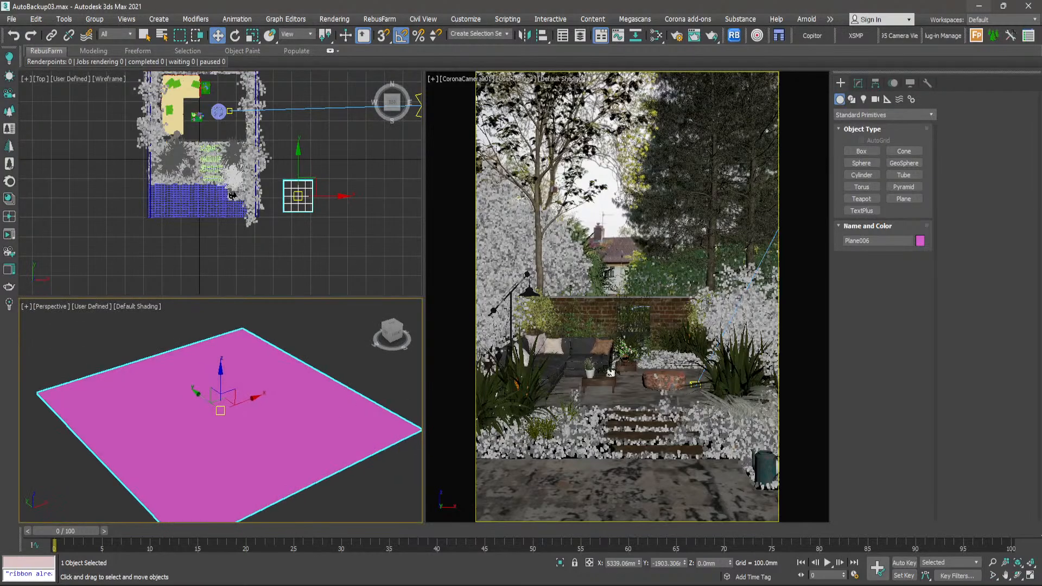
{"action": "left_click", "coordinate": [979, 6]}
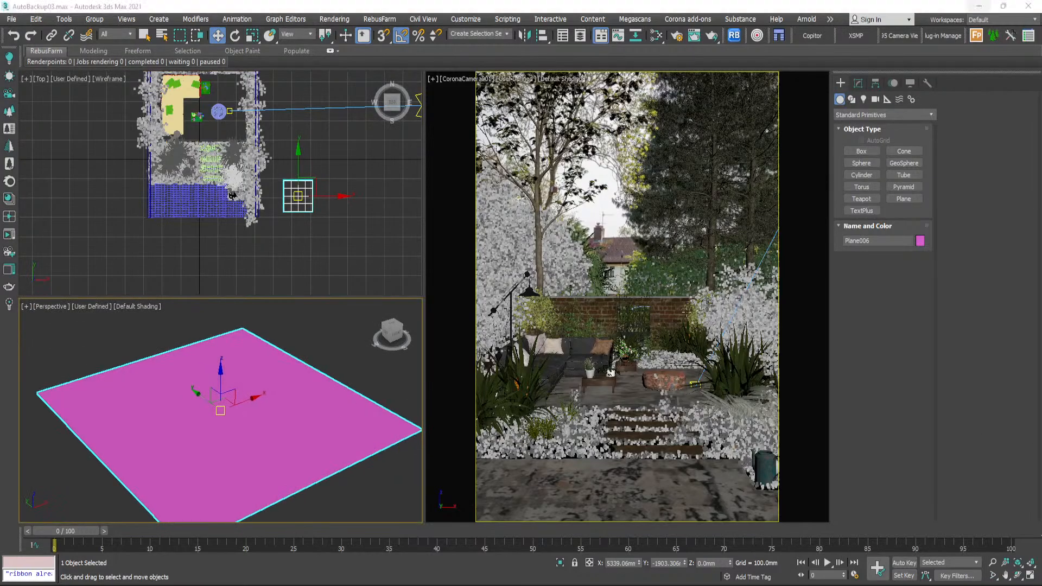
{"action": "scroll", "coordinate": [330, 353], "scroll_direction": "down", "scroll_amount": 5}
{"action": "middle_click_drag", "start_coordinate": [303, 373], "coordinate": [229, 394], "text": "alt"}
{"action": "scroll", "coordinate": [287, 374], "scroll_direction": "up", "scroll_amount": 3}
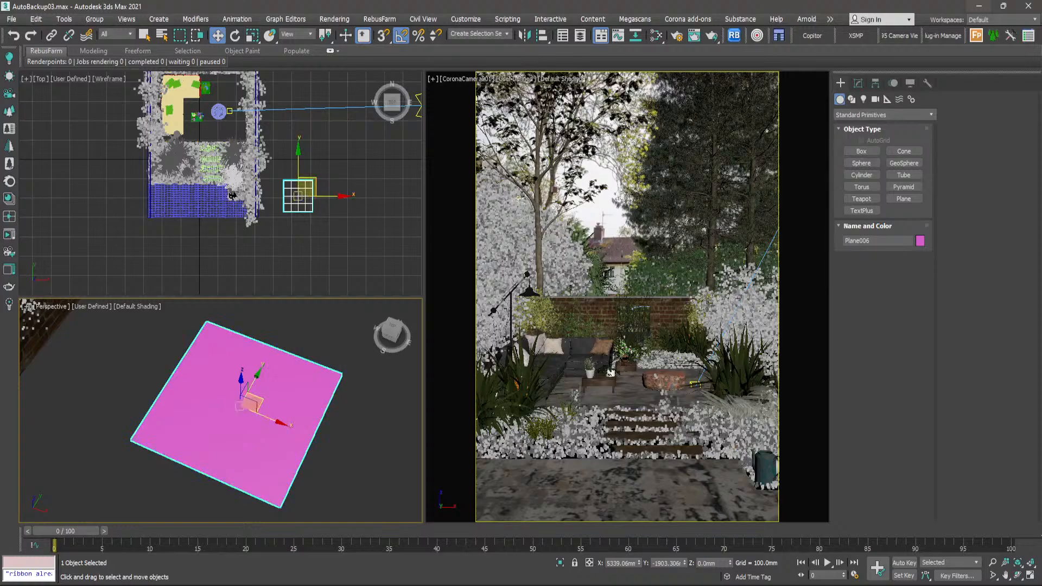
- Switch to Quixel Bridge and float its window over 3ds Max so the new plane stays in view
{"action": "key", "text": "alt+Tab"}
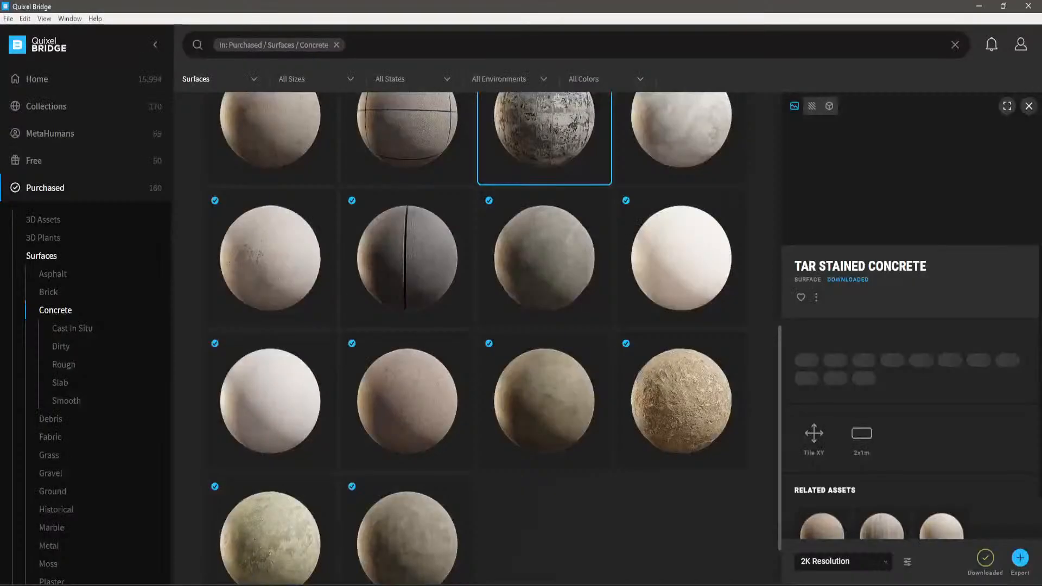
{"action": "scroll", "coordinate": [529, 242], "scroll_direction": "up", "scroll_amount": 3}
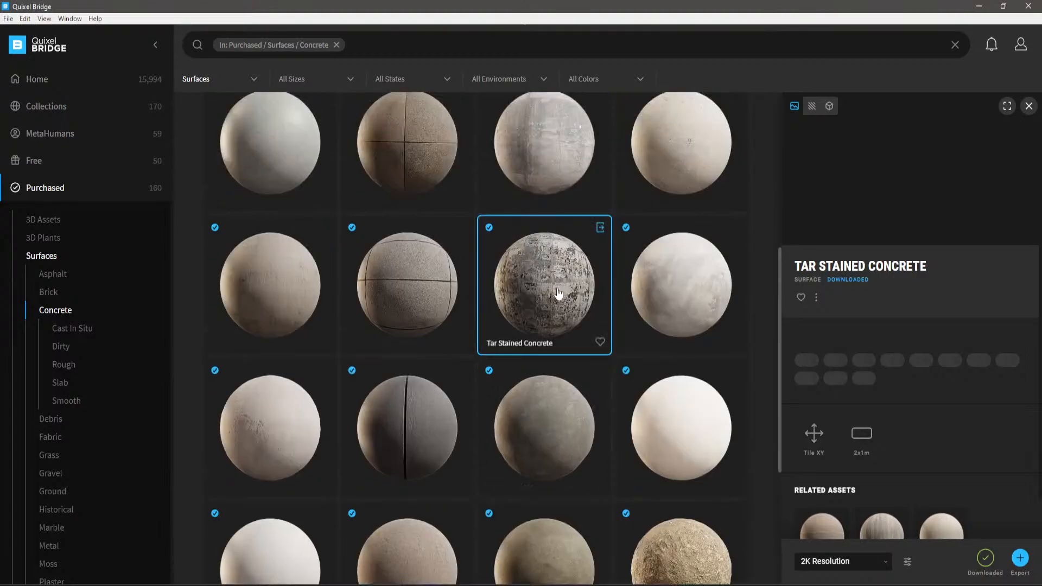
{"action": "left_click_drag", "start_coordinate": [725, 4], "coordinate": [813, 47]}
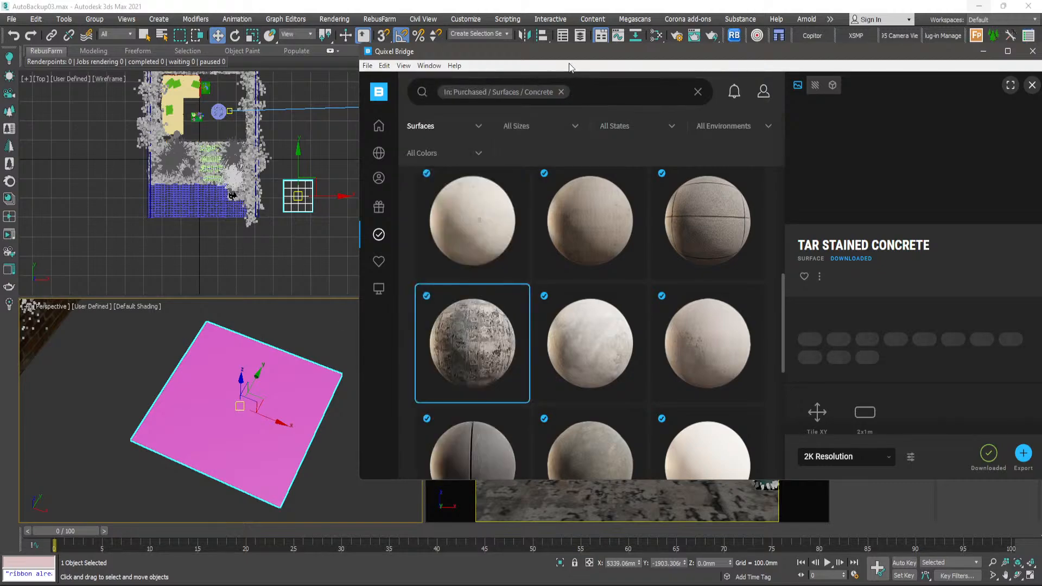
{"action": "left_click_drag", "start_coordinate": [566, 58], "coordinate": [529, 45]}
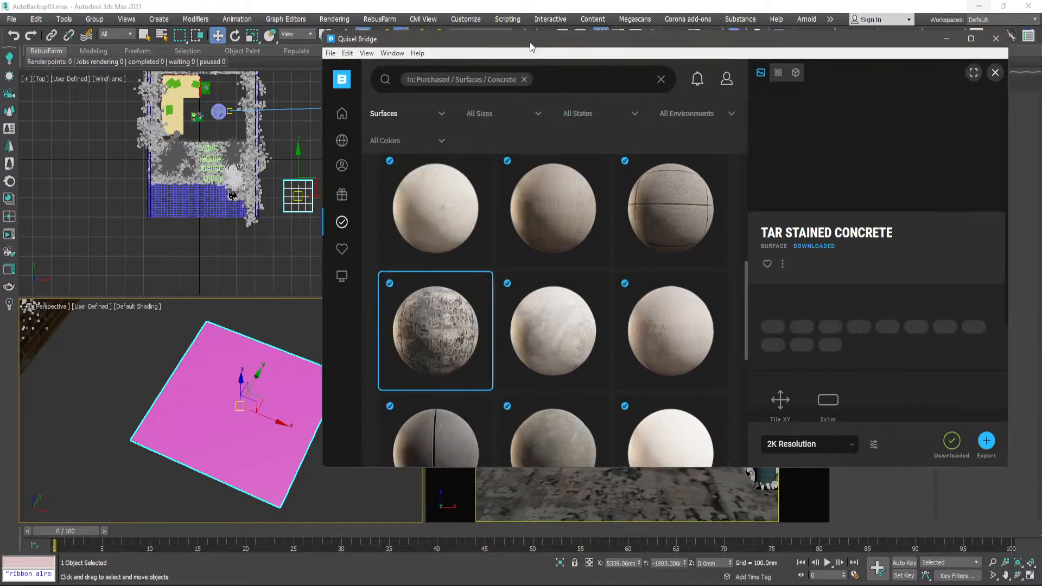
- Select the Stained Concrete Wall surface and check its resolution options, keeping 2K Resolution
{"action": "left_click", "coordinate": [556, 193]}
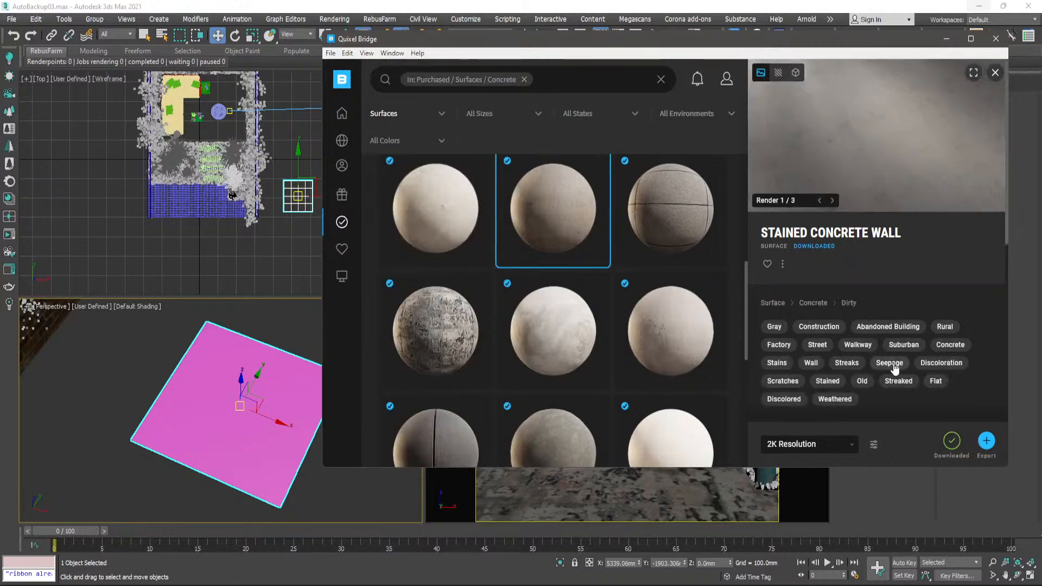
{"action": "left_click", "coordinate": [852, 448]}
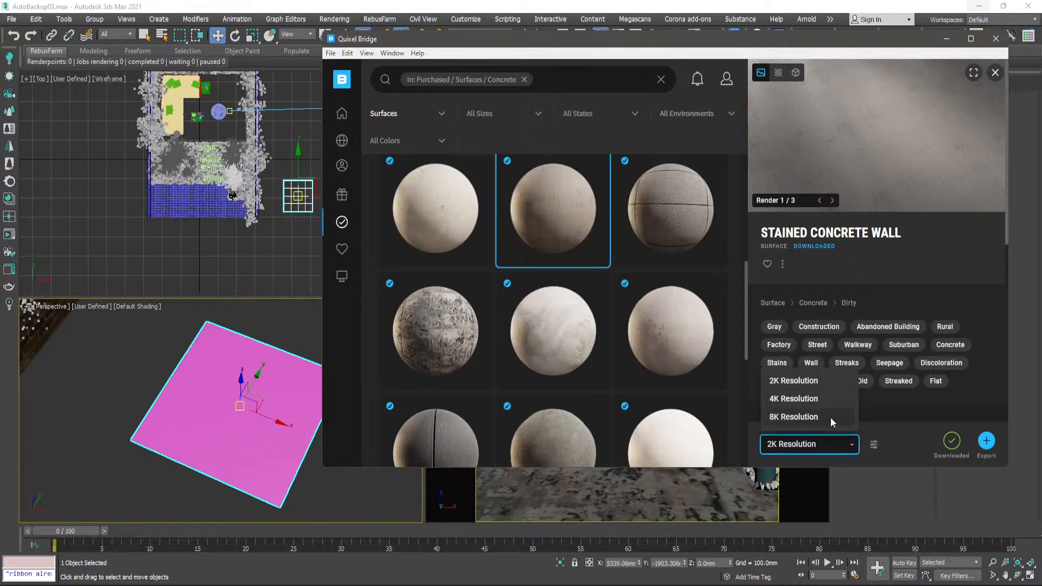
{"action": "left_click", "coordinate": [900, 441]}
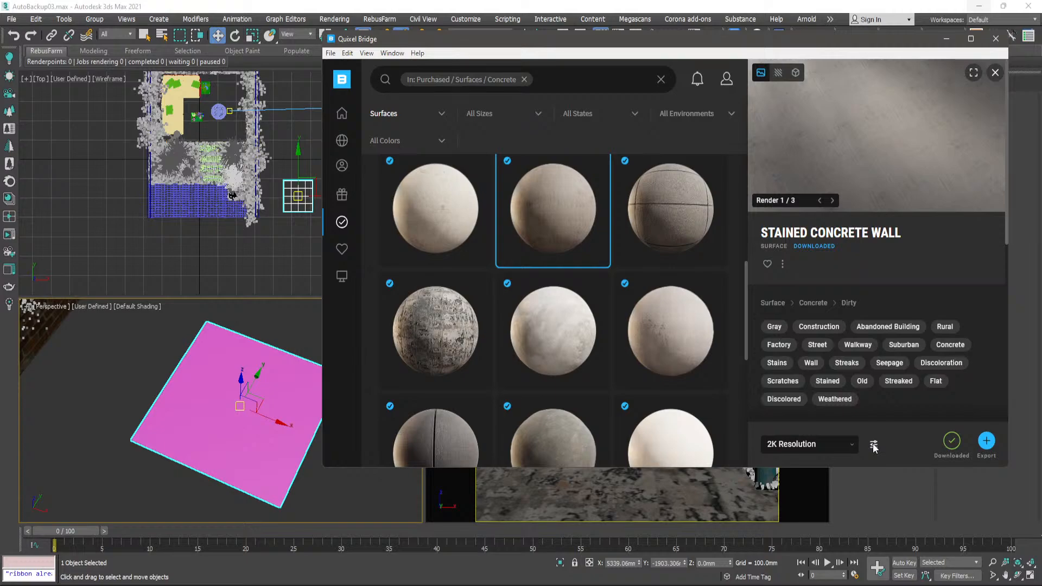
- Review the export settings for the 3ds Max target and the texture maps enabled for surfaces
{"action": "left_click", "coordinate": [874, 446]}
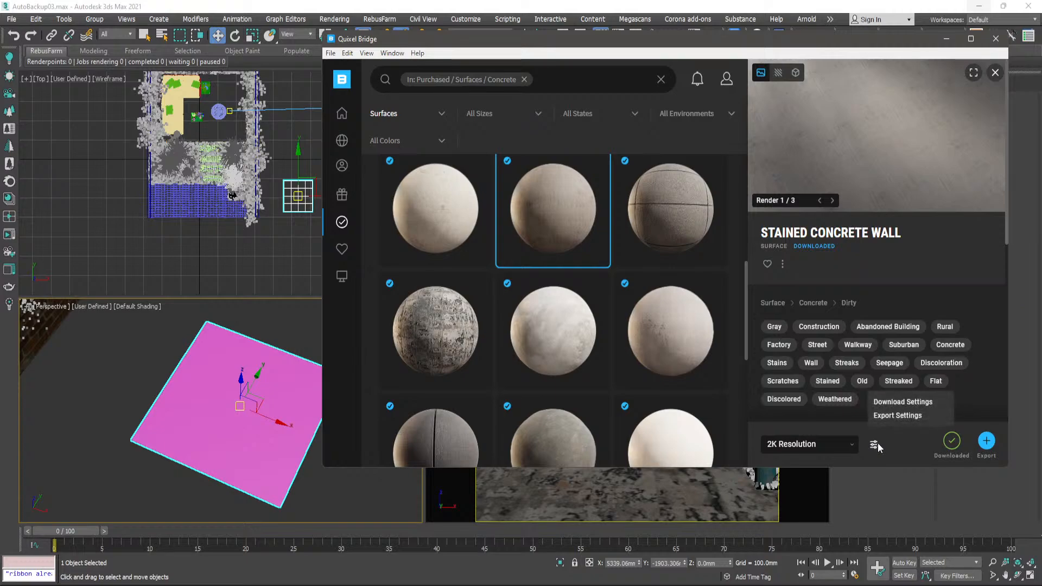
{"action": "left_click", "coordinate": [893, 417]}
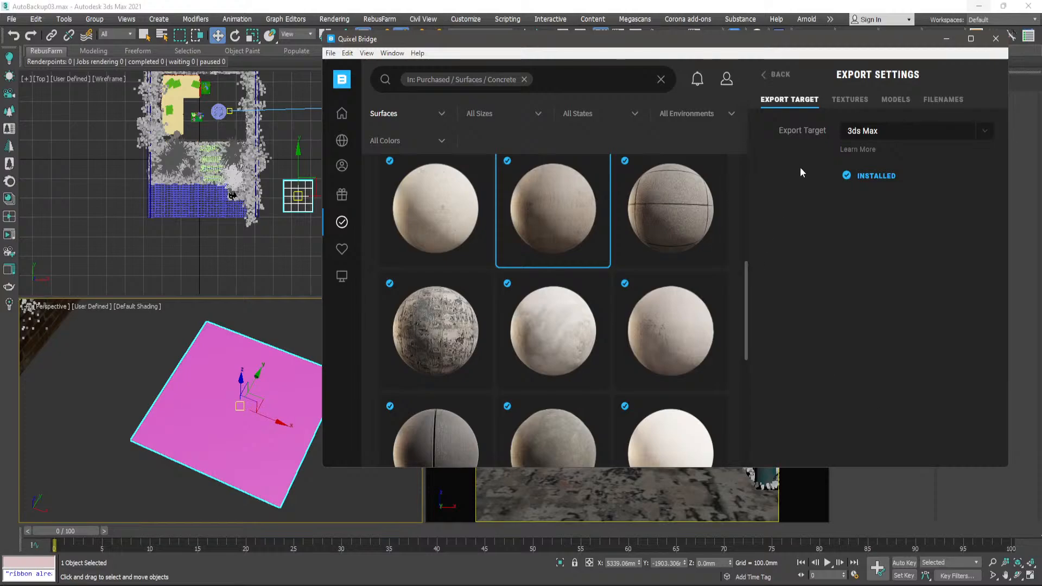
{"action": "left_click", "coordinate": [850, 100]}
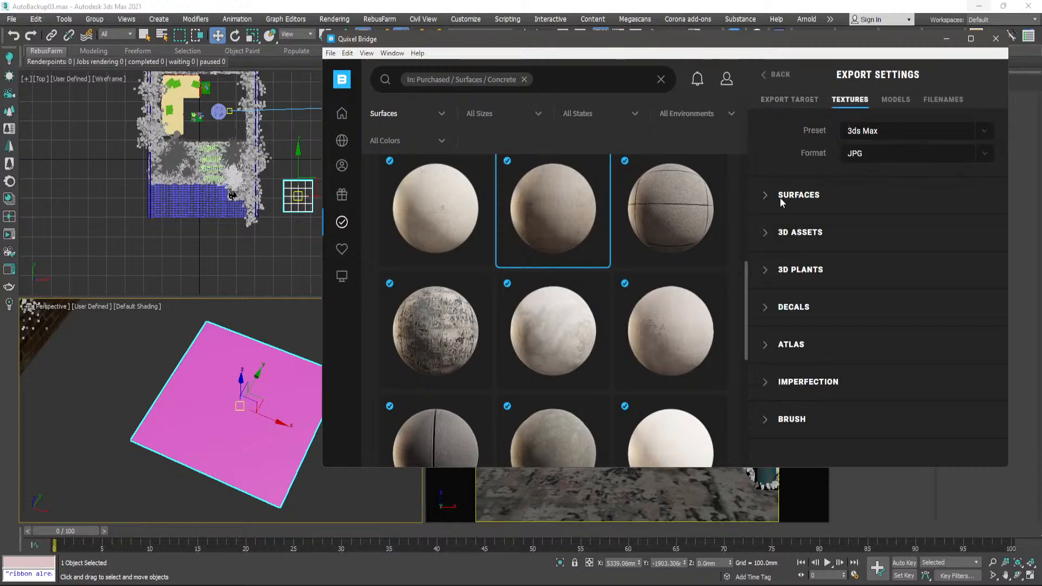
{"action": "left_click", "coordinate": [765, 202]}
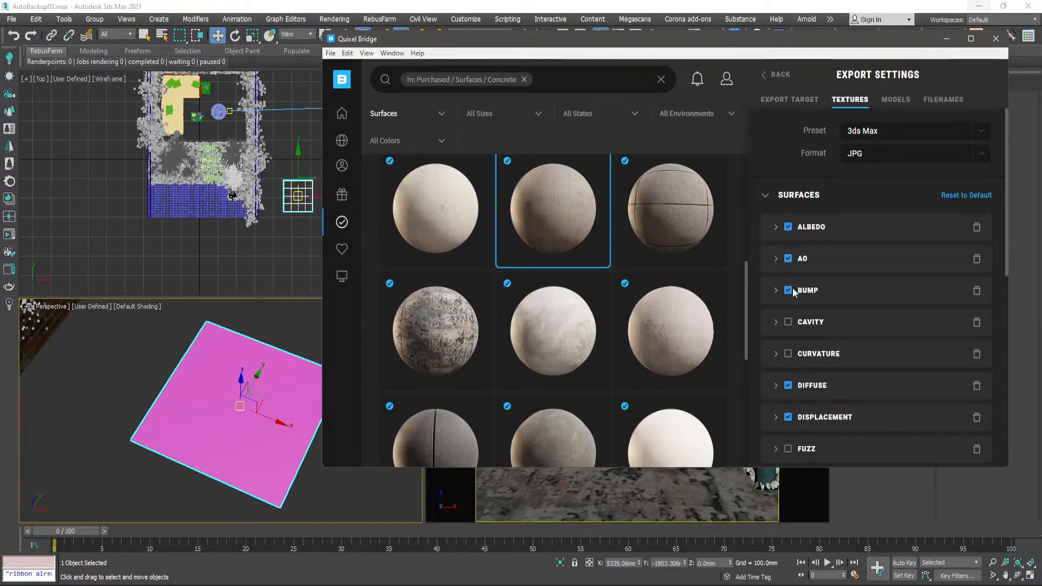
{"action": "scroll", "coordinate": [790, 409], "scroll_direction": "down", "scroll_amount": 1}
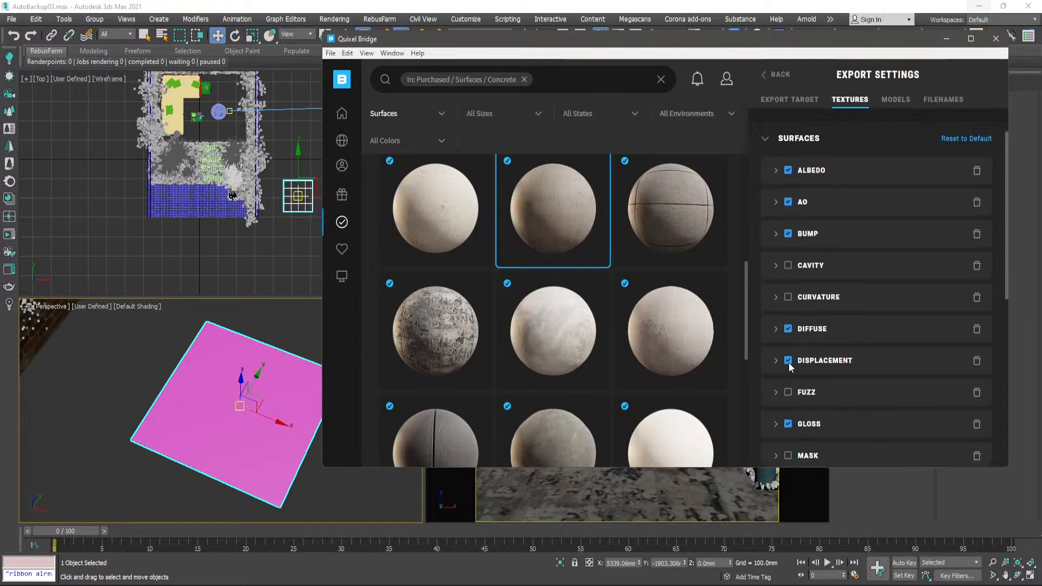
{"action": "scroll", "coordinate": [783, 388], "scroll_direction": "down", "scroll_amount": 2}
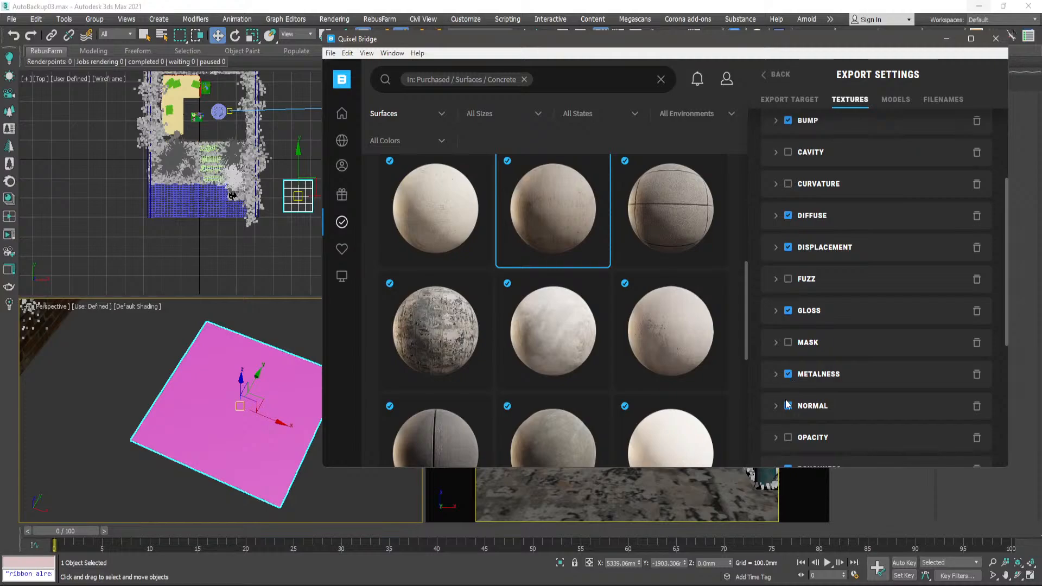
{"action": "scroll", "coordinate": [797, 350], "scroll_direction": "down", "scroll_amount": 3}
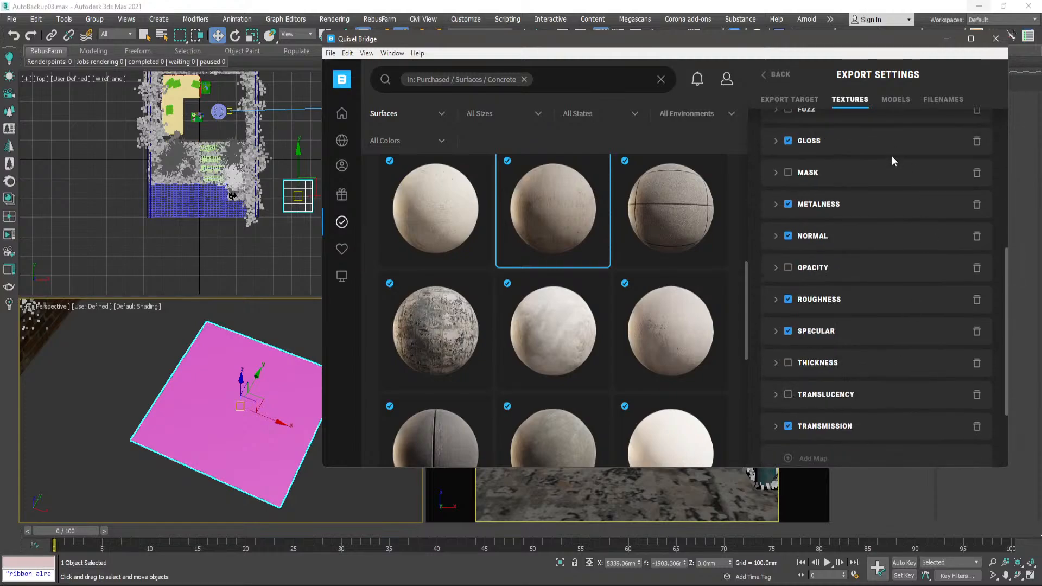
{"action": "left_click", "coordinate": [777, 74]}
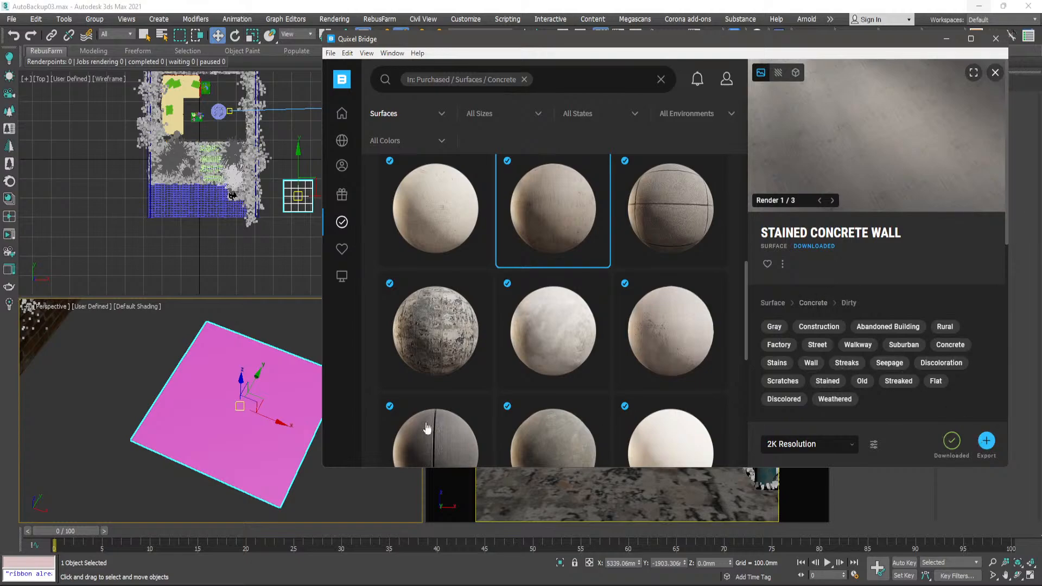
- Export the Stained Concrete Wall surface to 3ds Max and inspect the material on the selected plane
{"action": "left_click", "coordinate": [987, 443]}
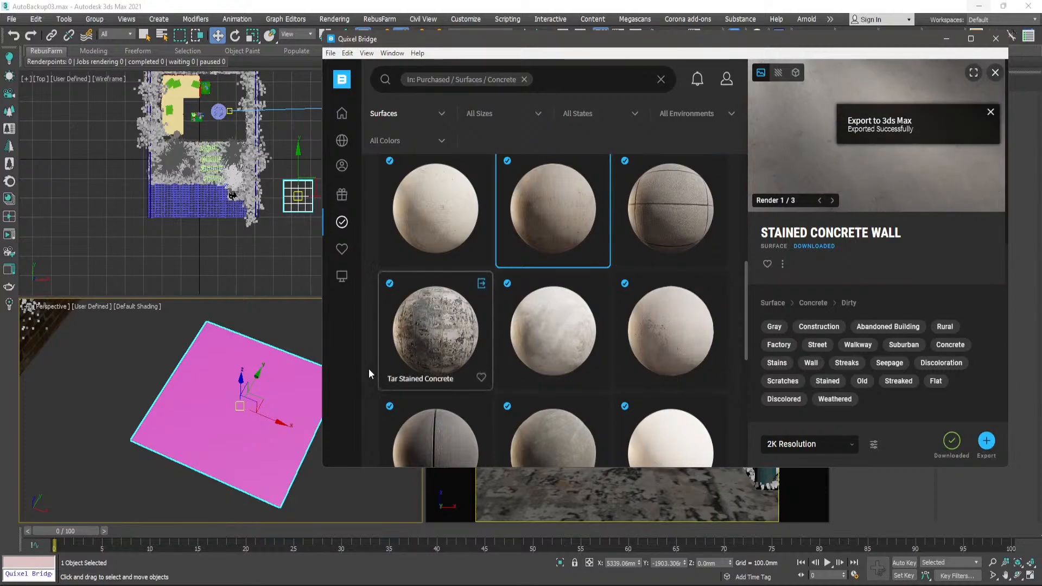
{"action": "left_click", "coordinate": [279, 399]}
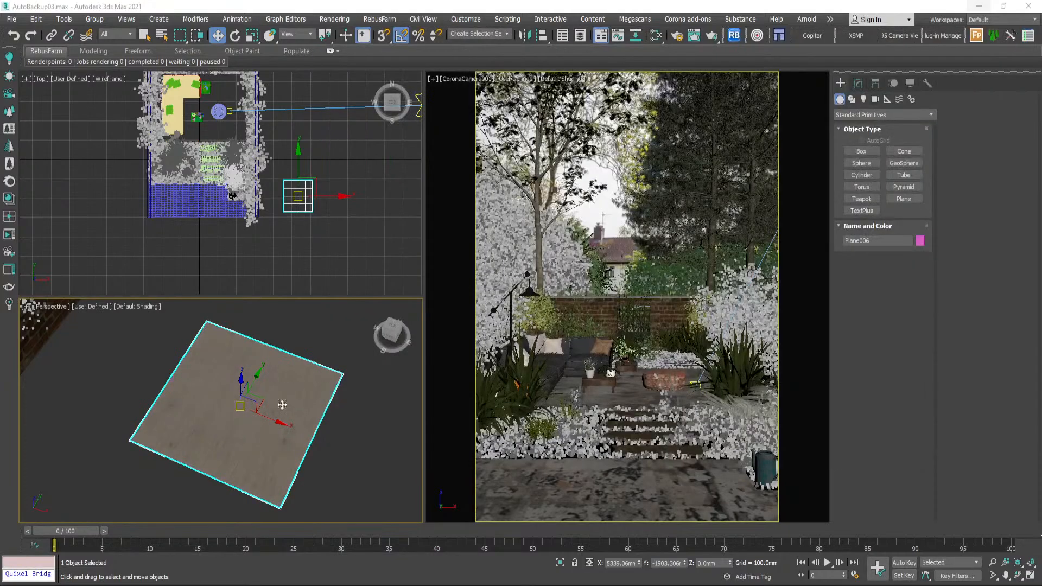
{"action": "scroll", "coordinate": [214, 416], "scroll_direction": "up", "scroll_amount": 8}
{"action": "scroll", "coordinate": [280, 427], "scroll_direction": "down", "scroll_amount": 8}
{"action": "middle_click_drag", "start_coordinate": [281, 428], "coordinate": [282, 429]}
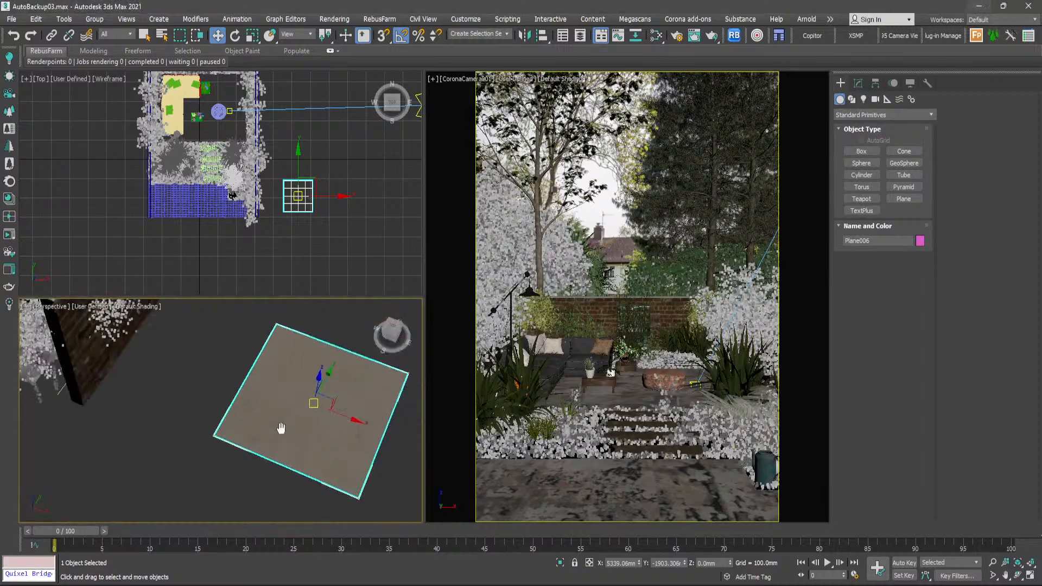
{"action": "scroll", "coordinate": [312, 378], "scroll_direction": "up", "scroll_amount": 6}
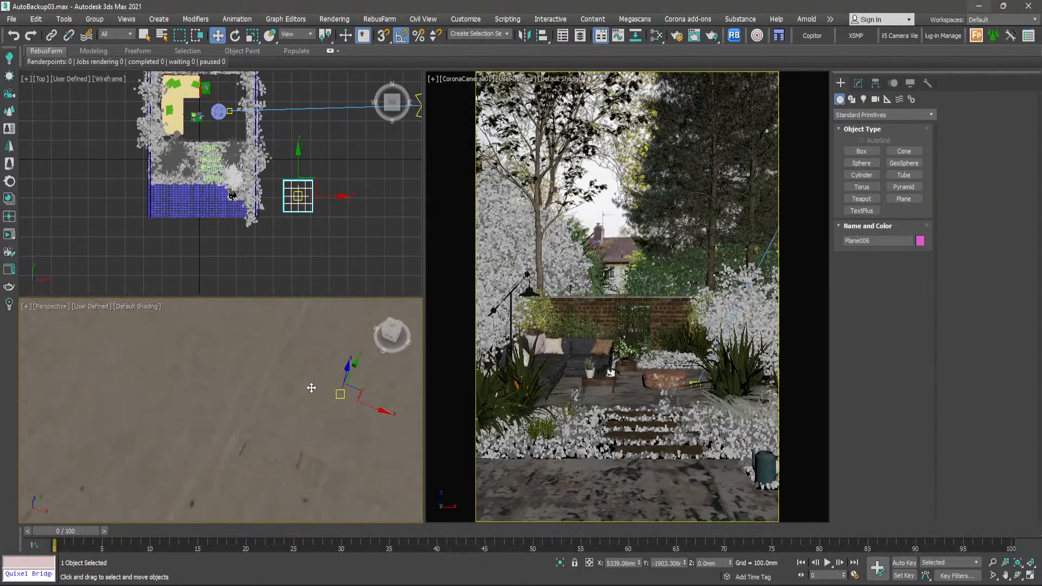
{"action": "scroll", "coordinate": [311, 388], "scroll_direction": "down", "scroll_amount": 4}
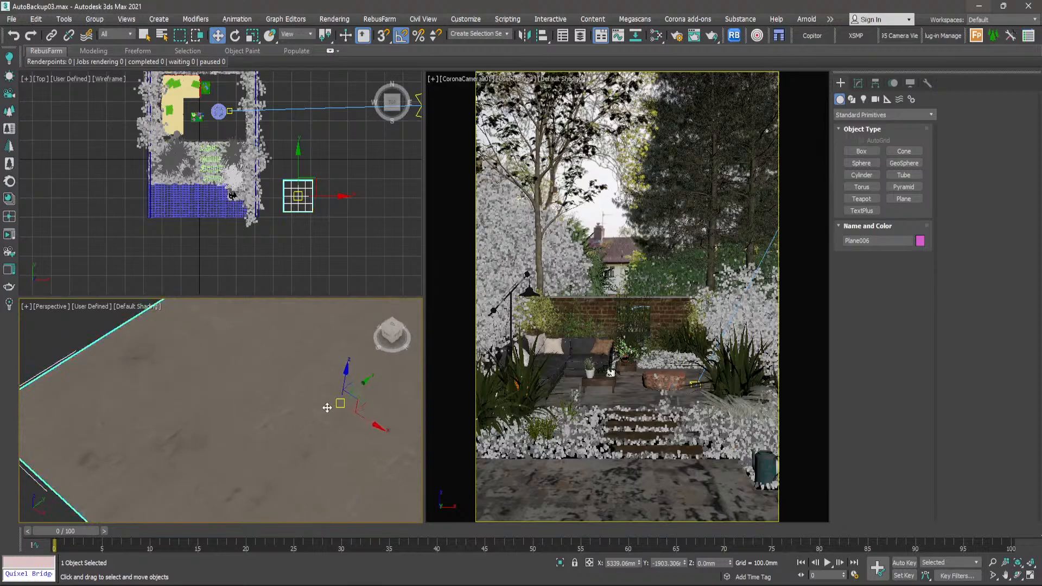
{"action": "scroll", "coordinate": [327, 408], "scroll_direction": "down", "scroll_amount": 6}
- Add a UVW Map modifier to the plane and activate its Gizmo sub-object level
{"action": "left_click", "coordinate": [859, 84]}
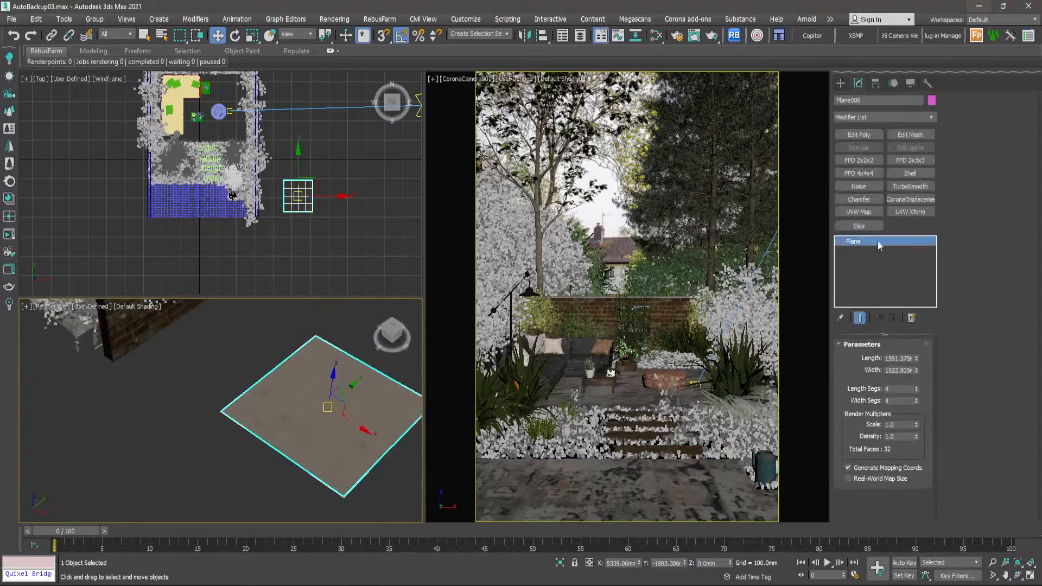
{"action": "left_click", "coordinate": [860, 213]}
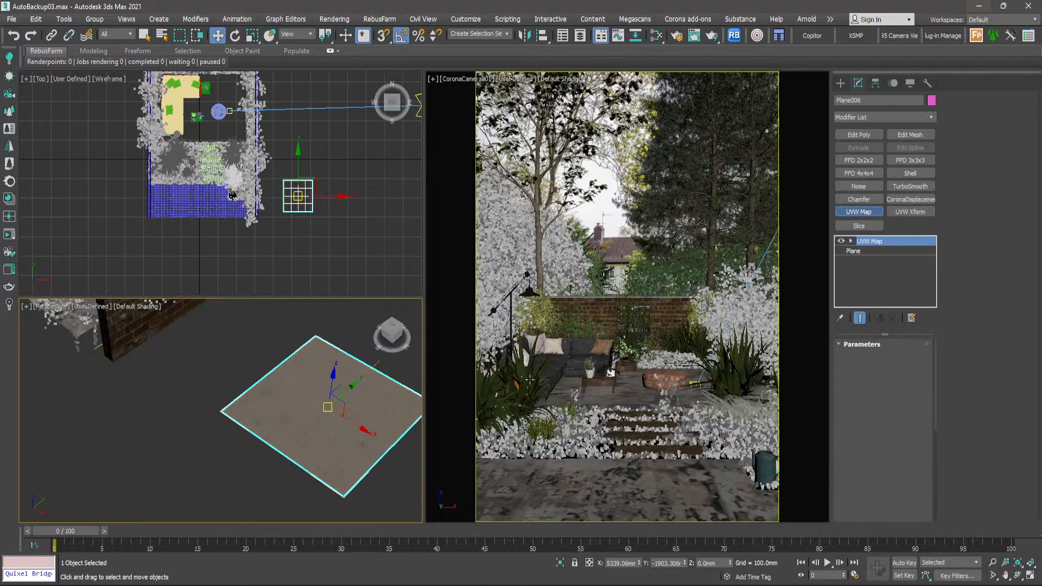
{"action": "left_click", "coordinate": [851, 241]}
{"action": "left_click", "coordinate": [870, 251]}
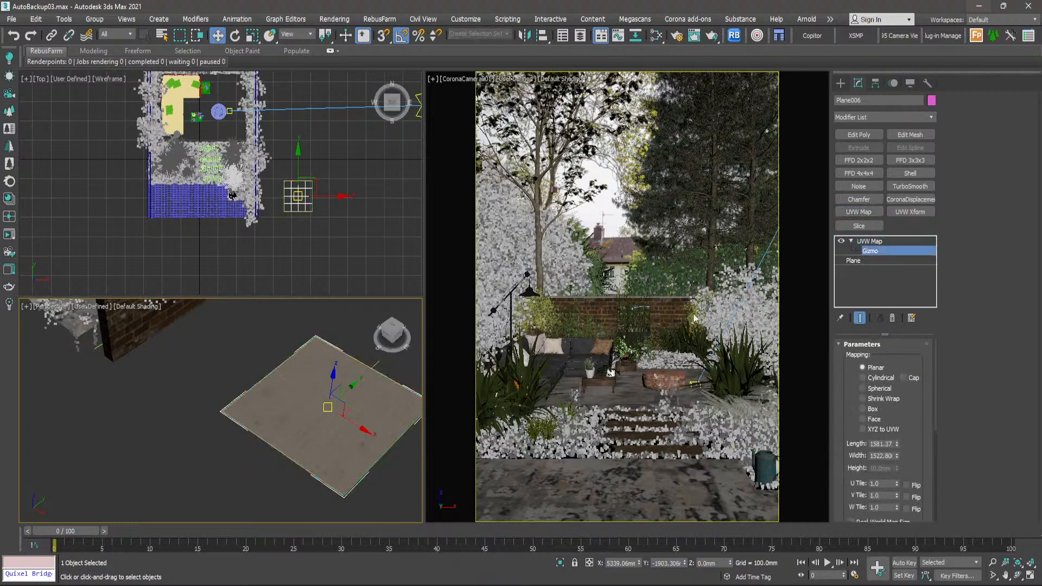
- Scale the UVW Map gizmo up past the plane's edges to enlarge the concrete texture
{"action": "key", "text": "r"}
{"action": "scroll", "coordinate": [334, 416], "scroll_direction": "up", "scroll_amount": 8}
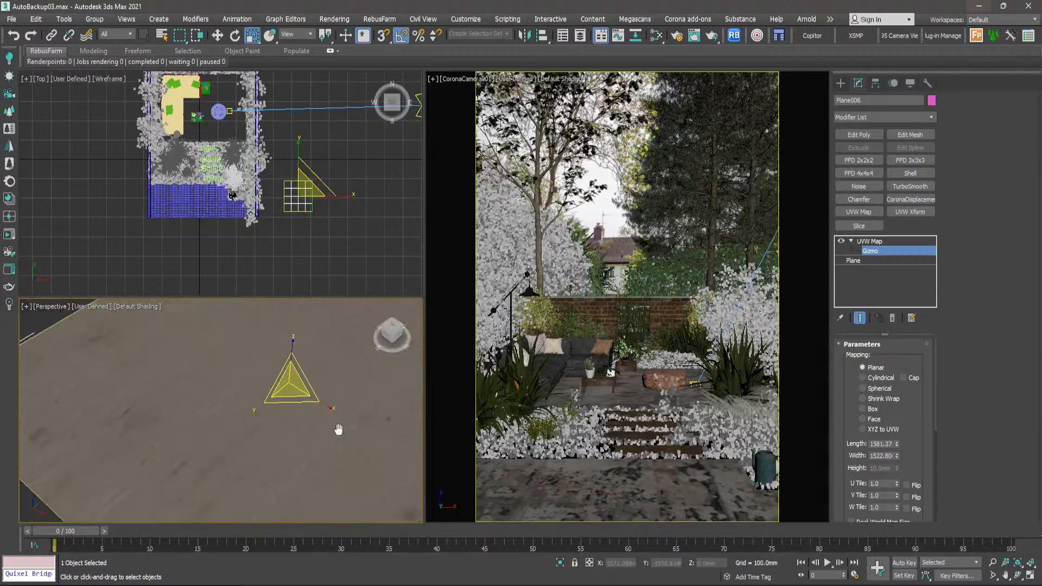
{"action": "left_click_drag", "start_coordinate": [327, 425], "coordinate": [306, 375]}
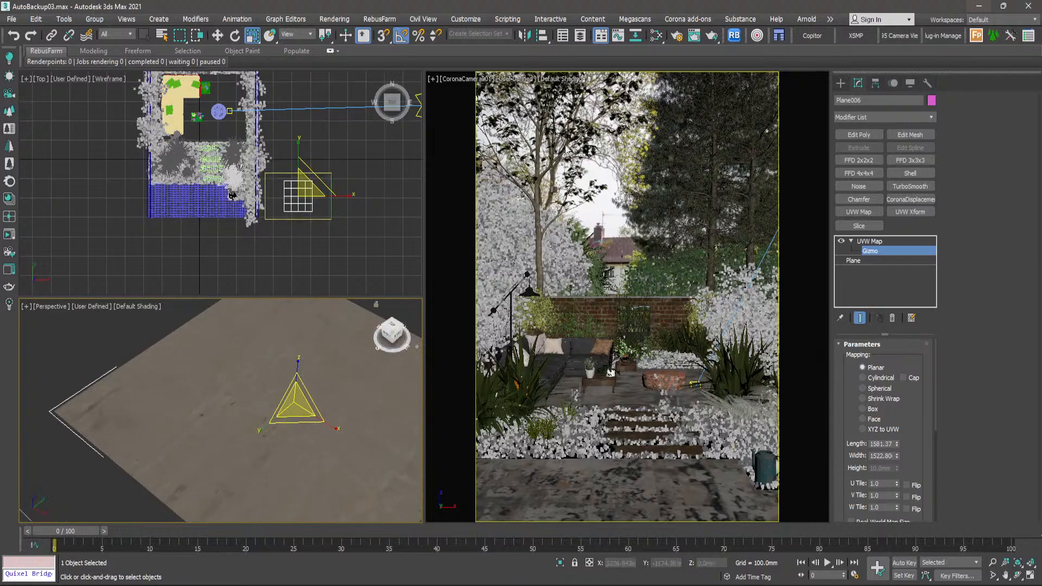
- Open the Slate Material Editor and examine the exported concrete material's nodes around its Diffuse mix and CoronaMtl
{"action": "left_click", "coordinate": [656, 36]}
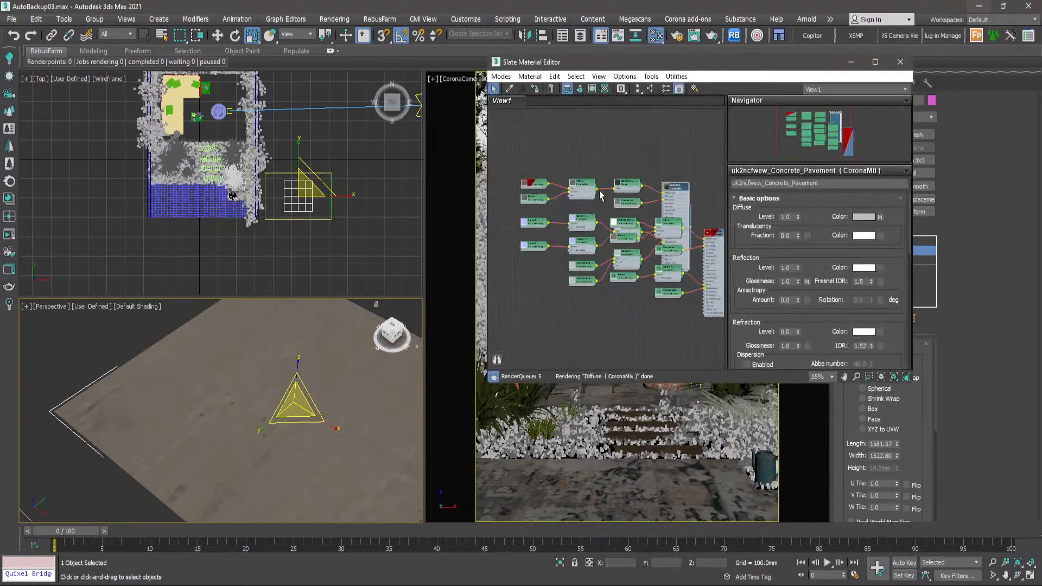
{"action": "middle_click_drag", "start_coordinate": [649, 174], "coordinate": [630, 184]}
{"action": "left_click_drag", "start_coordinate": [701, 183], "coordinate": [617, 273]}
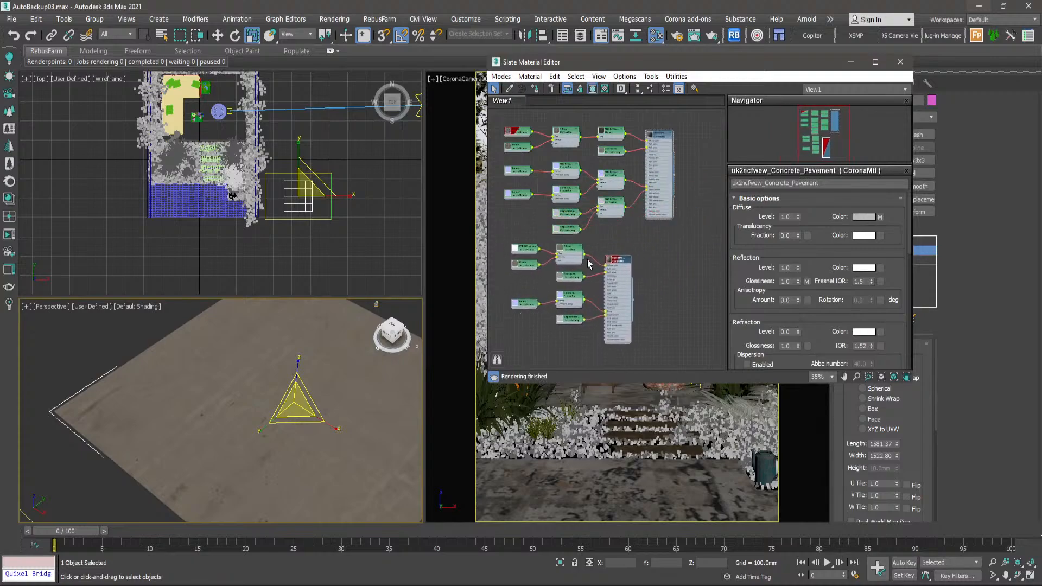
{"action": "scroll", "coordinate": [586, 264], "scroll_direction": "up", "scroll_amount": 5}
{"action": "middle_click_drag", "start_coordinate": [587, 239], "coordinate": [674, 221]}
{"action": "scroll", "coordinate": [631, 228], "scroll_direction": "down", "scroll_amount": 2}
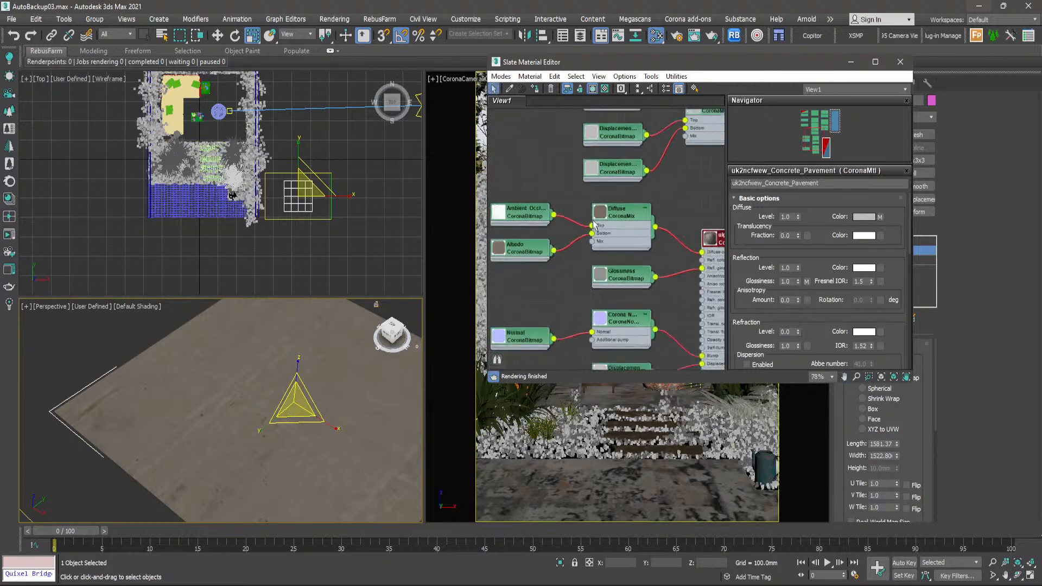
{"action": "middle_click_drag", "start_coordinate": [564, 218], "coordinate": [549, 233]}
{"action": "scroll", "coordinate": [638, 219], "scroll_direction": "up", "scroll_amount": 1}
{"action": "middle_click_drag", "start_coordinate": [638, 218], "coordinate": [598, 223]}
{"action": "scroll", "coordinate": [594, 225], "scroll_direction": "up", "scroll_amount": 1}
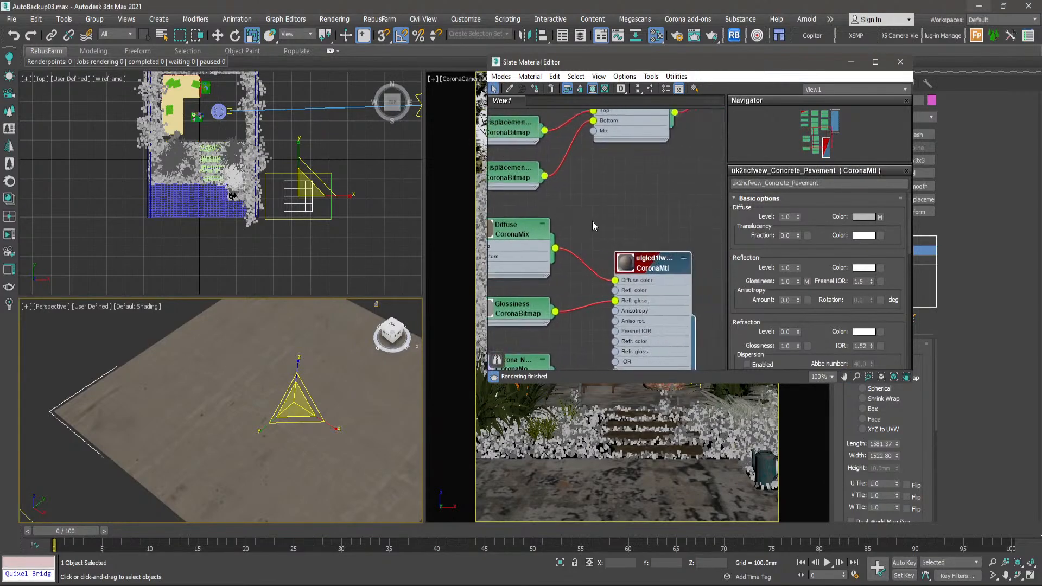
- Insert a Color Correction map between the Diffuse CoronaMix and the exported concrete material's Diffuse color input
{"action": "right_click", "coordinate": [597, 229]}
{"action": "mouse_move", "coordinate": [600, 231]}
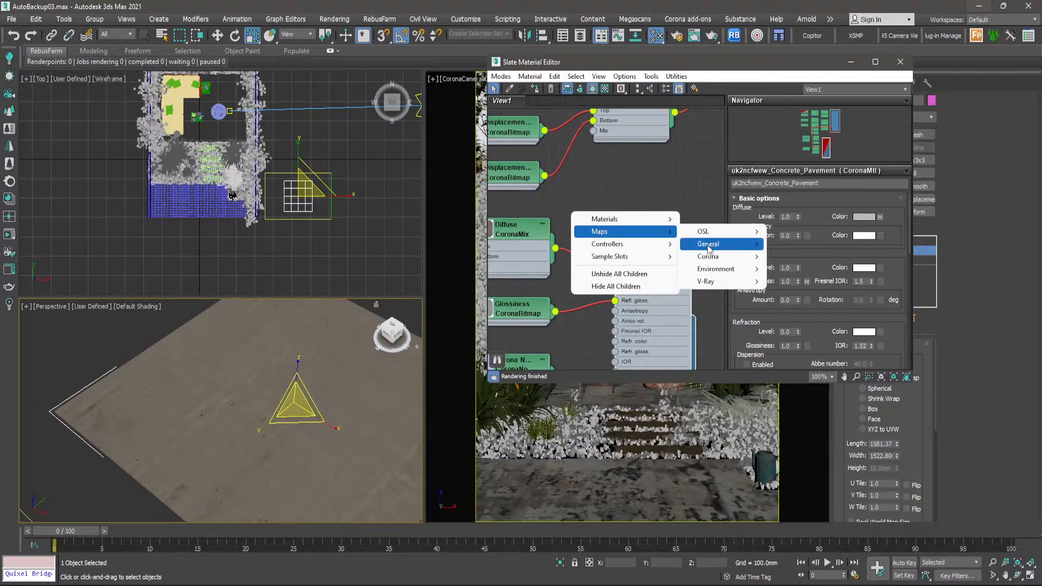
{"action": "mouse_move", "coordinate": [709, 246]}
{"action": "left_click", "coordinate": [807, 197]}
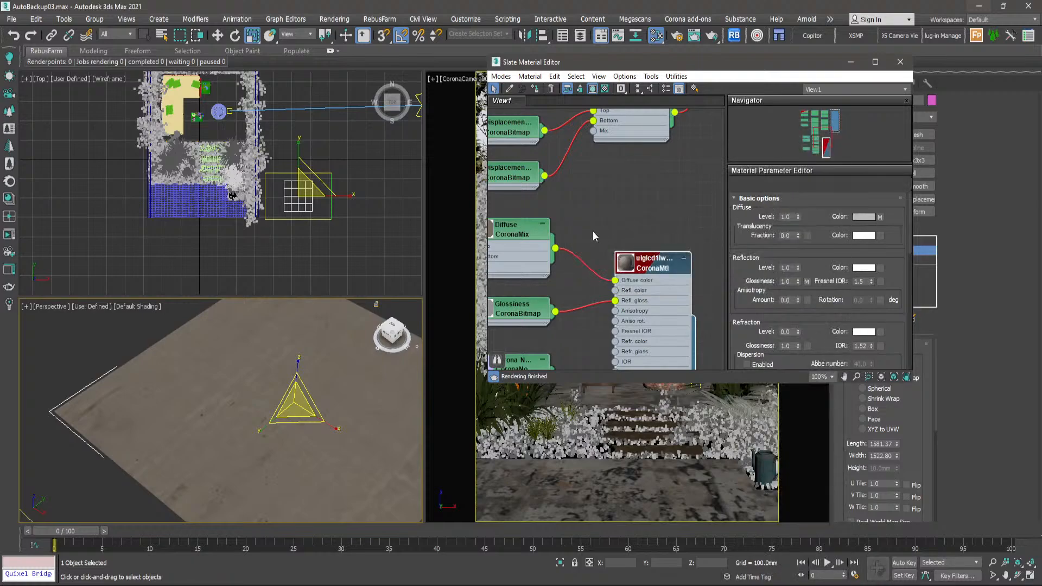
{"action": "scroll", "coordinate": [591, 231], "scroll_direction": "up", "scroll_amount": 5}
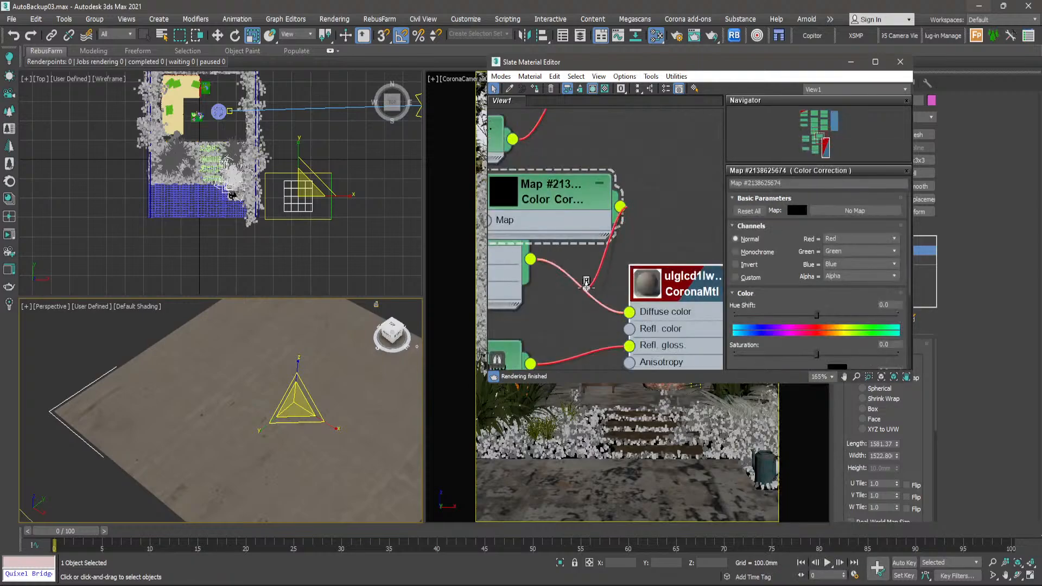
- Set the Color Correction saturation to about -55.5 and check the concrete's colour on the plane
{"action": "left_click", "coordinate": [772, 355]}
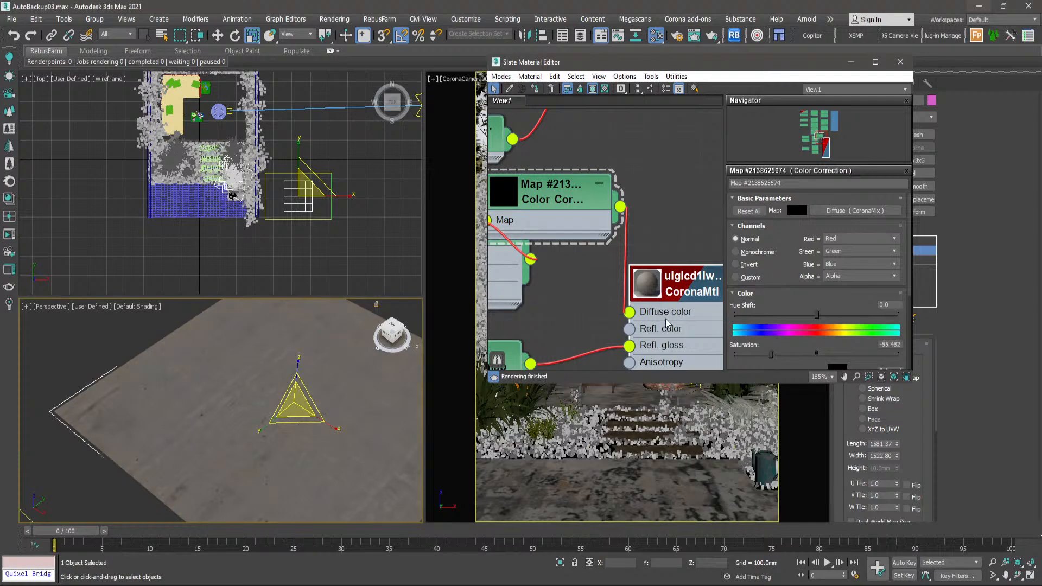
{"action": "scroll", "coordinate": [321, 418], "scroll_direction": "down", "scroll_amount": 6}
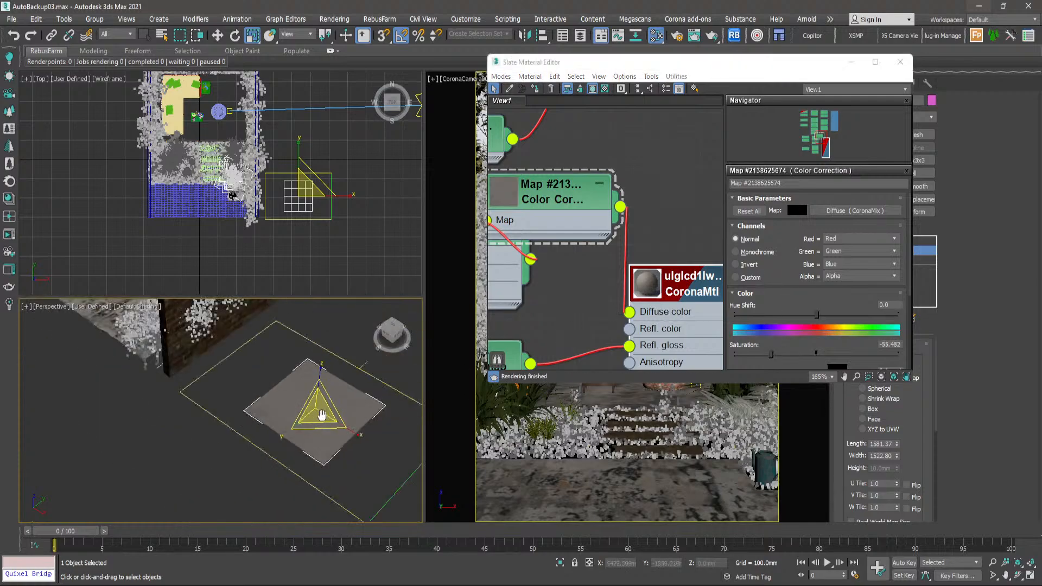
{"action": "scroll", "coordinate": [587, 246], "scroll_direction": "down", "scroll_amount": 8}
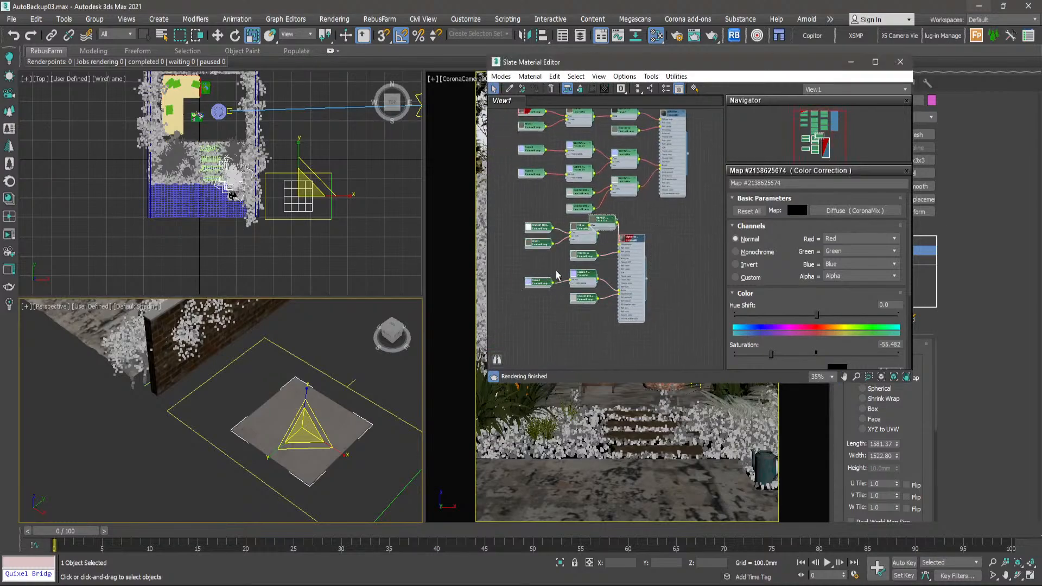
- Delete the exported concrete material's nodes from the material view and delete the test plane from the scene
{"action": "key", "text": "Delete"}
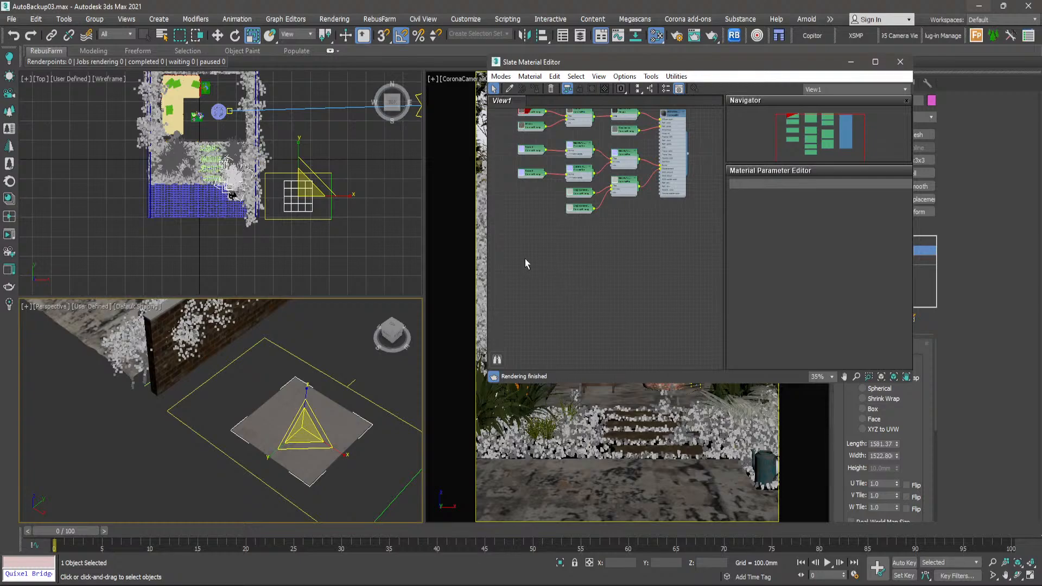
{"action": "middle_click", "coordinate": [351, 356]}
{"action": "key", "text": "Delete"}
- Examine the Concrete_Pavement material's diffuse, normal and displacement maps and how the CoronaMix nodes combine them
{"action": "left_click", "coordinate": [606, 197]}
{"action": "scroll", "coordinate": [606, 196], "scroll_direction": "up", "scroll_amount": 5}
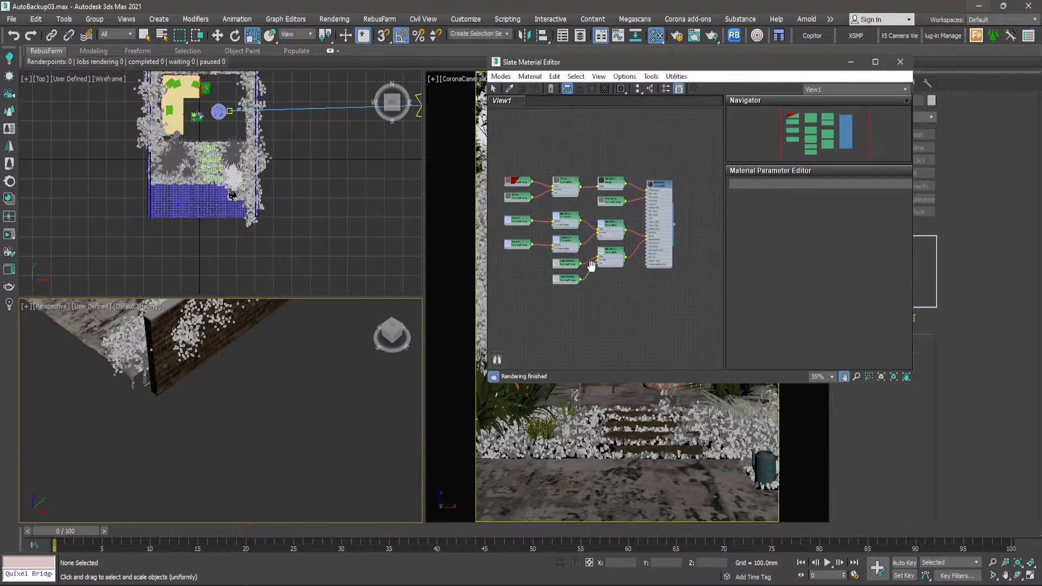
{"action": "middle_click_drag", "start_coordinate": [607, 197], "coordinate": [606, 274]}
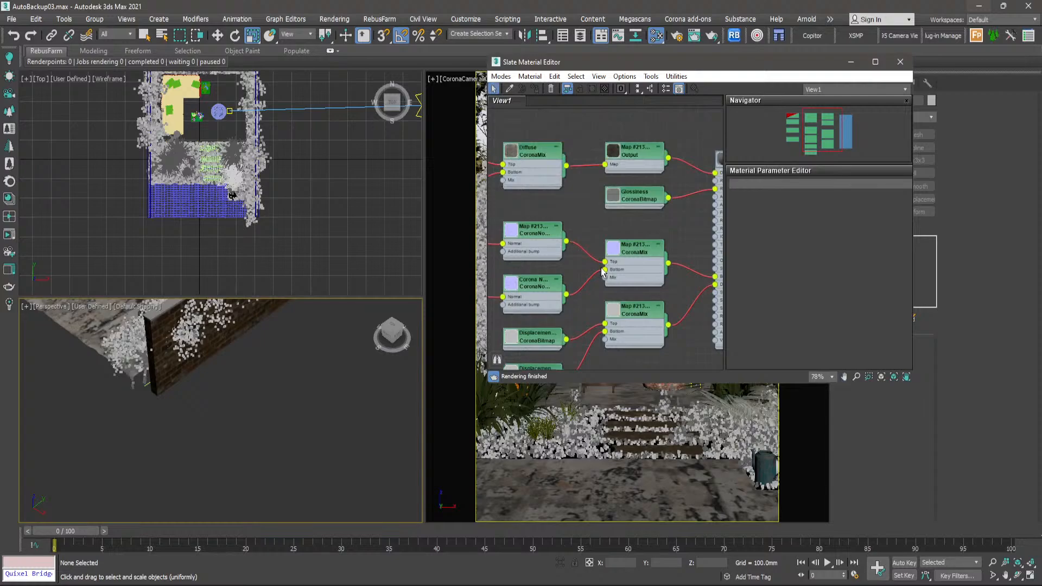
{"action": "scroll", "coordinate": [604, 273], "scroll_direction": "down", "scroll_amount": 3}
{"action": "scroll", "coordinate": [636, 228], "scroll_direction": "up", "scroll_amount": 3}
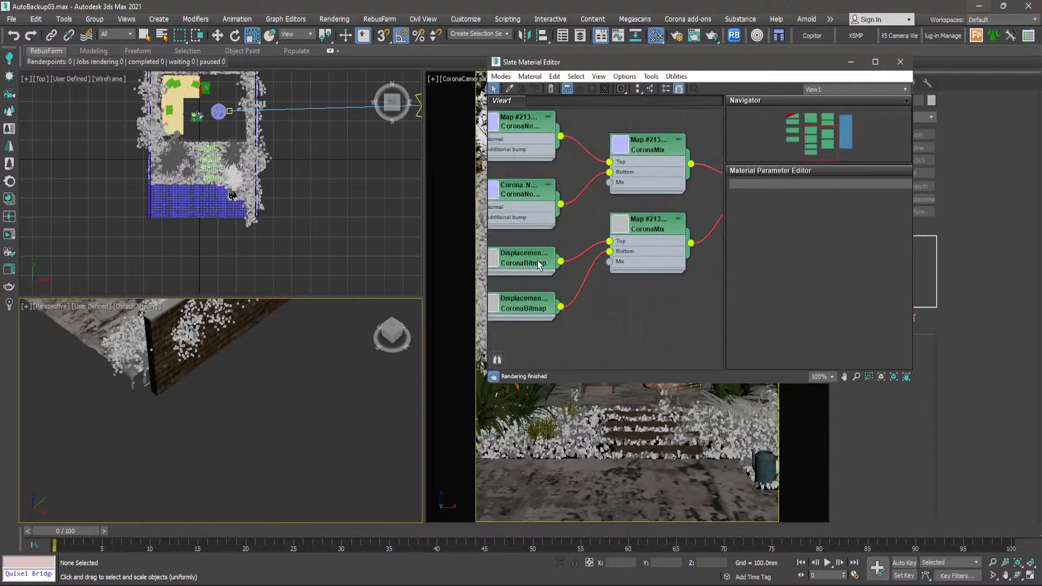
{"action": "scroll", "coordinate": [543, 258], "scroll_direction": "down", "scroll_amount": 2}
{"action": "middle_click_drag", "start_coordinate": [578, 216], "coordinate": [627, 243]}
{"action": "middle_click_drag", "start_coordinate": [551, 244], "coordinate": [558, 286]}
{"action": "scroll", "coordinate": [551, 255], "scroll_direction": "up", "scroll_amount": 1}
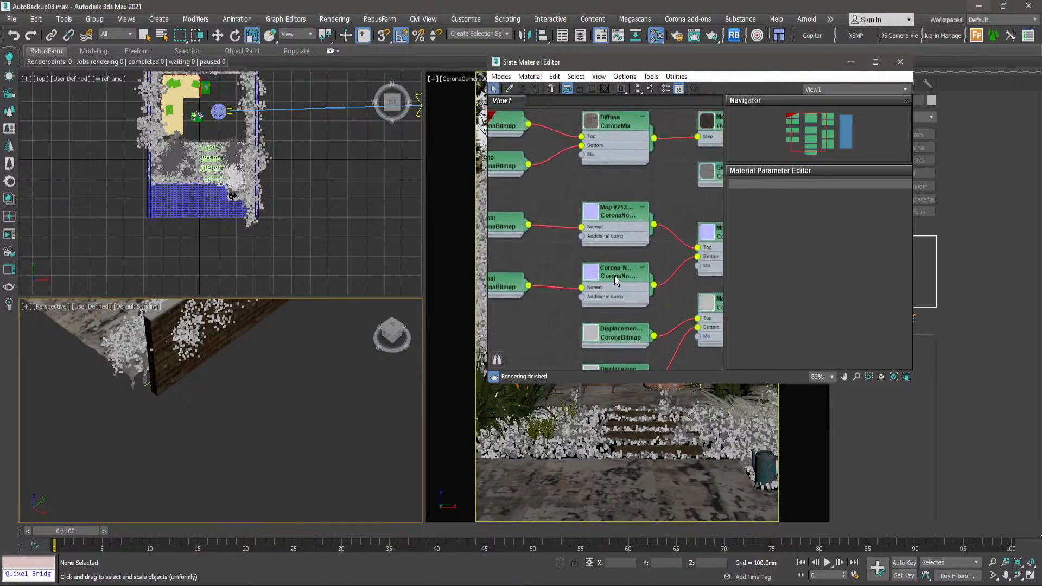
- Display the lower Normal bitmap of the Concrete_Pavement material on the paving in the viewport
{"action": "left_click", "coordinate": [511, 288]}
{"action": "double_click", "coordinate": [510, 288]}
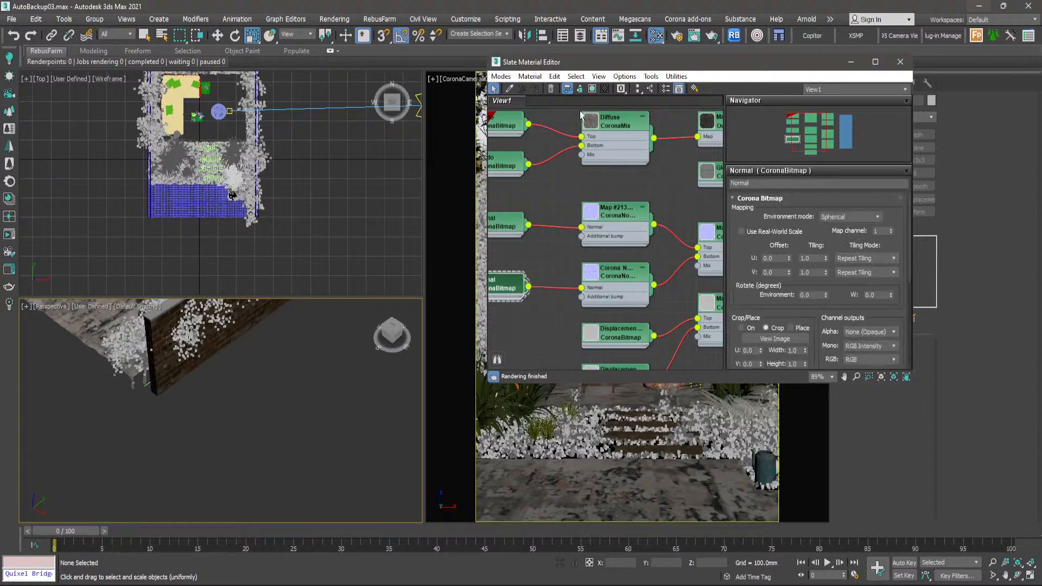
{"action": "left_click", "coordinate": [592, 89]}
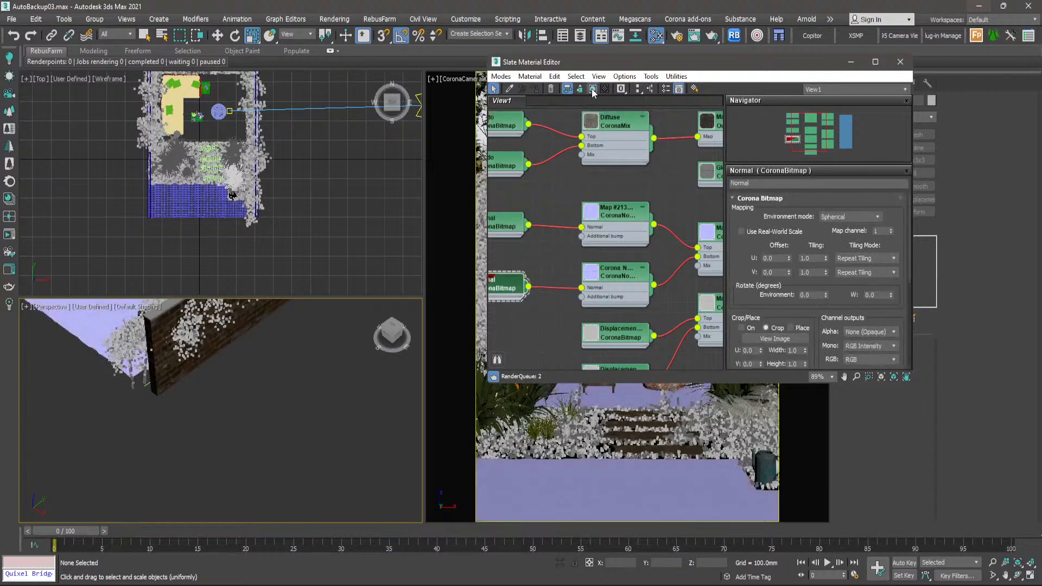
- Open a preview of the base-layer Albedo bitmap, enlarge it and place it clear of the material nodes
{"action": "scroll", "coordinate": [620, 241], "scroll_direction": "down", "scroll_amount": 3}
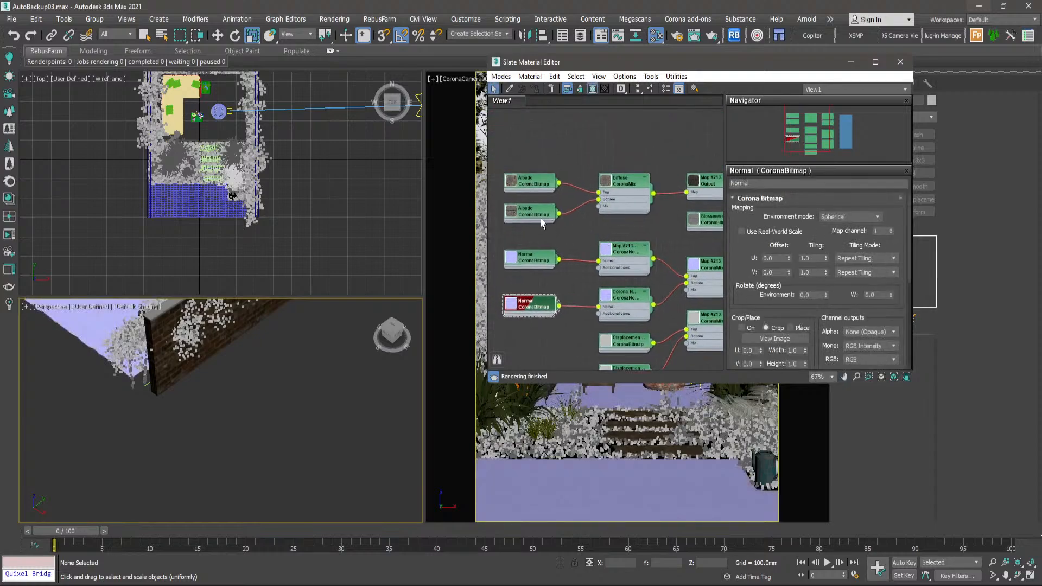
{"action": "scroll", "coordinate": [541, 218], "scroll_direction": "up", "scroll_amount": 3}
{"action": "double_click", "coordinate": [541, 216]}
{"action": "right_click", "coordinate": [541, 212]}
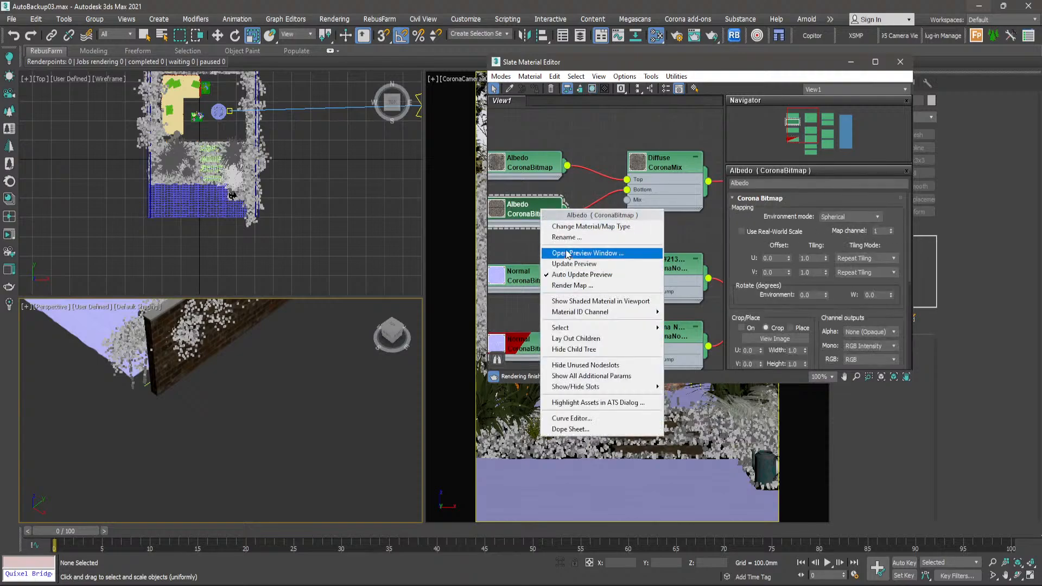
{"action": "left_click", "coordinate": [568, 254]}
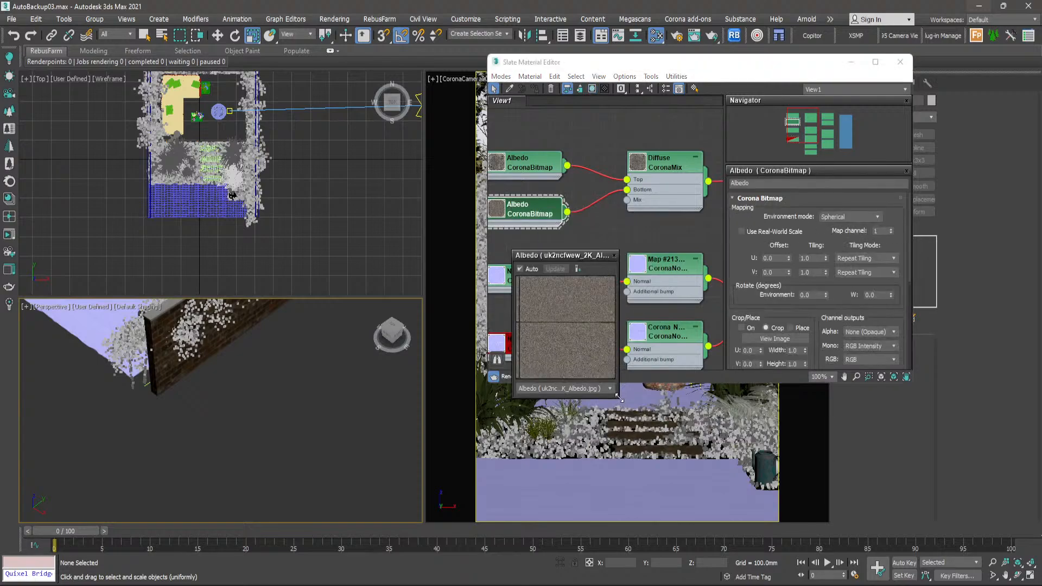
{"action": "left_click_drag", "start_coordinate": [619, 398], "coordinate": [751, 537]}
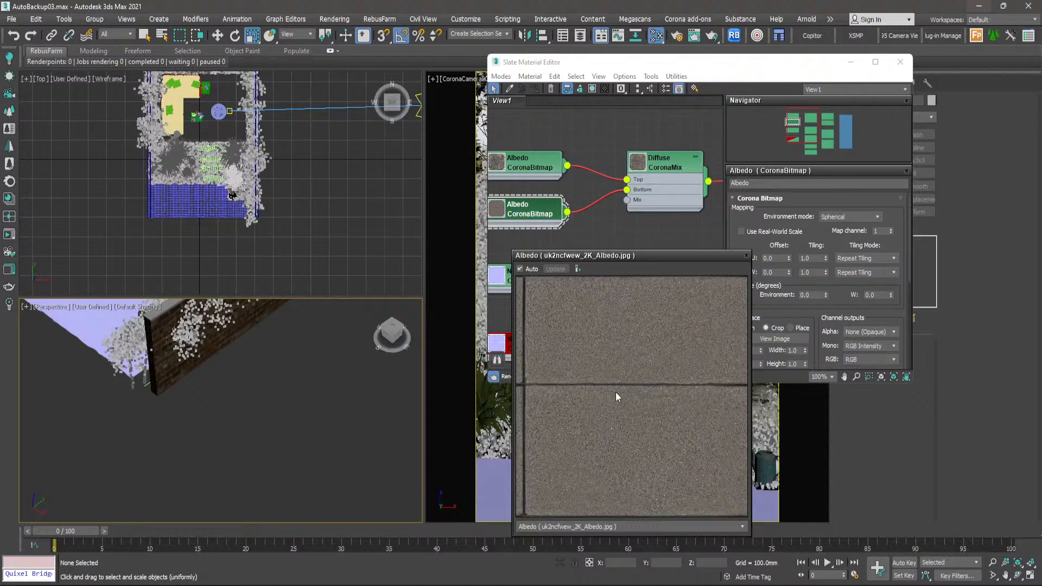
{"action": "left_click_drag", "start_coordinate": [644, 255], "coordinate": [311, 352]}
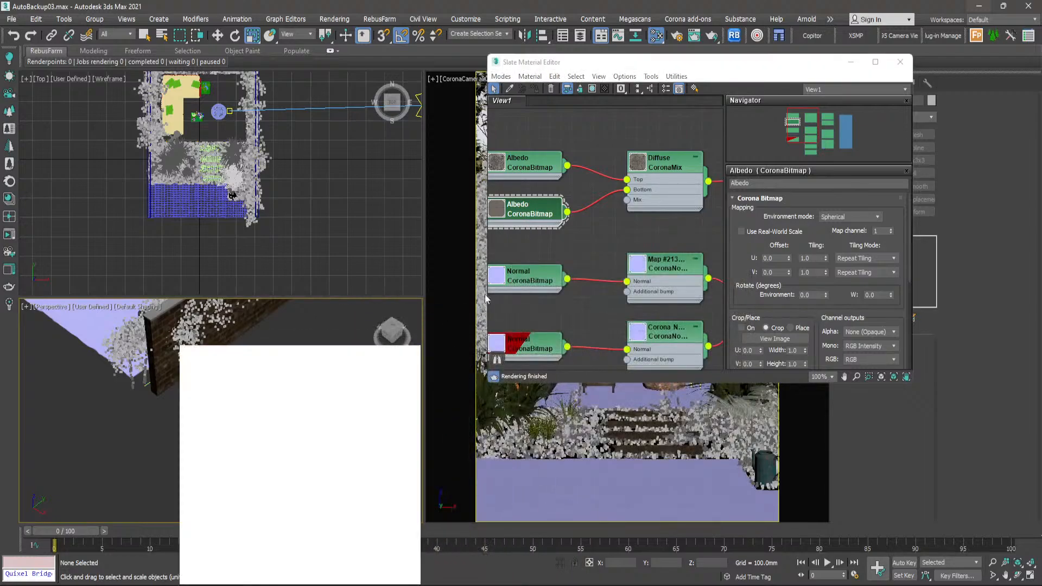
- Display the base-layer Albedo bitmap on the paving and close the material editor to inspect the scene
{"action": "left_click", "coordinate": [531, 206]}
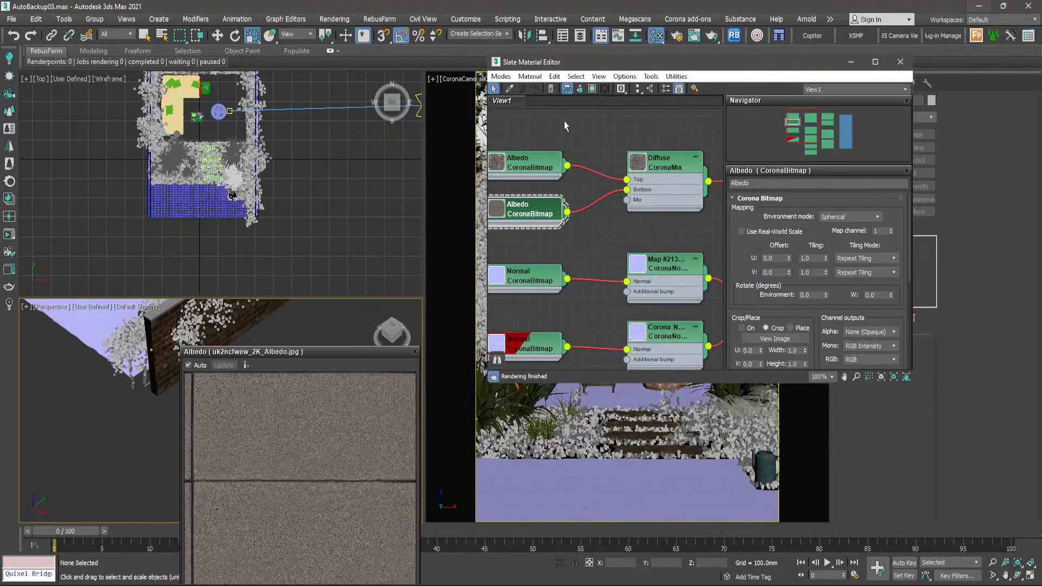
{"action": "left_click", "coordinate": [592, 88]}
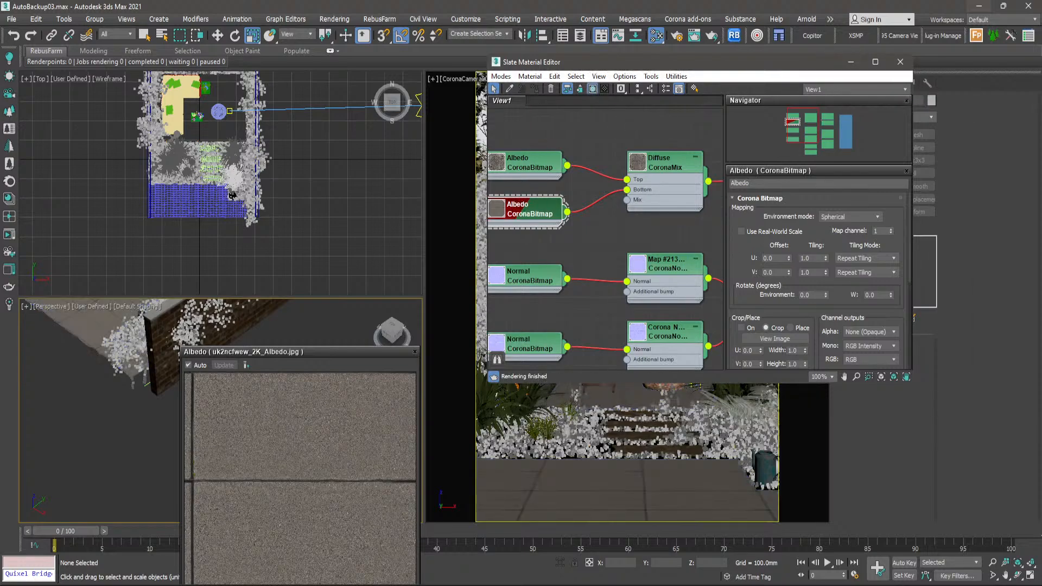
{"action": "key", "text": "m"}
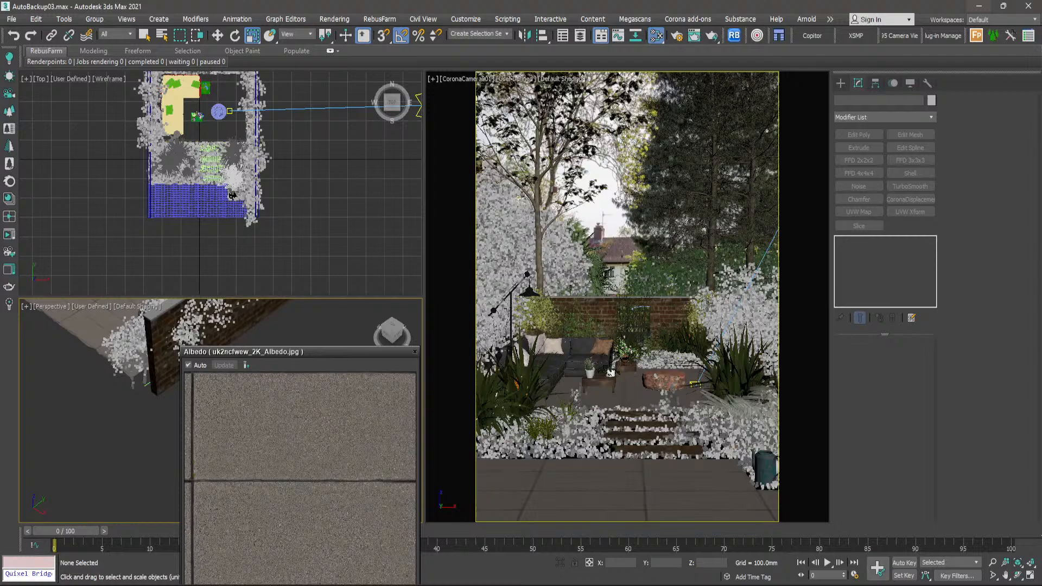
- Reopen the Slate Material Editor and reposition the Diffuse CoronaMix node away from the pavement material's other maps
{"action": "key", "text": "m"}
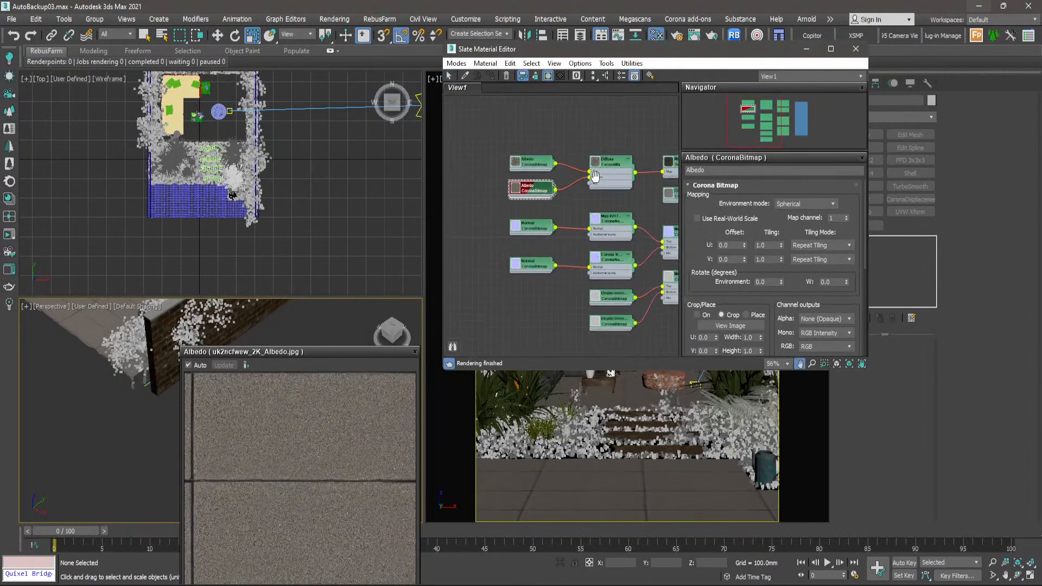
{"action": "middle_click_drag", "start_coordinate": [596, 177], "coordinate": [491, 195]}
{"action": "scroll", "coordinate": [486, 190], "scroll_direction": "down", "scroll_amount": 1}
{"action": "scroll", "coordinate": [492, 194], "scroll_direction": "up", "scroll_amount": 1}
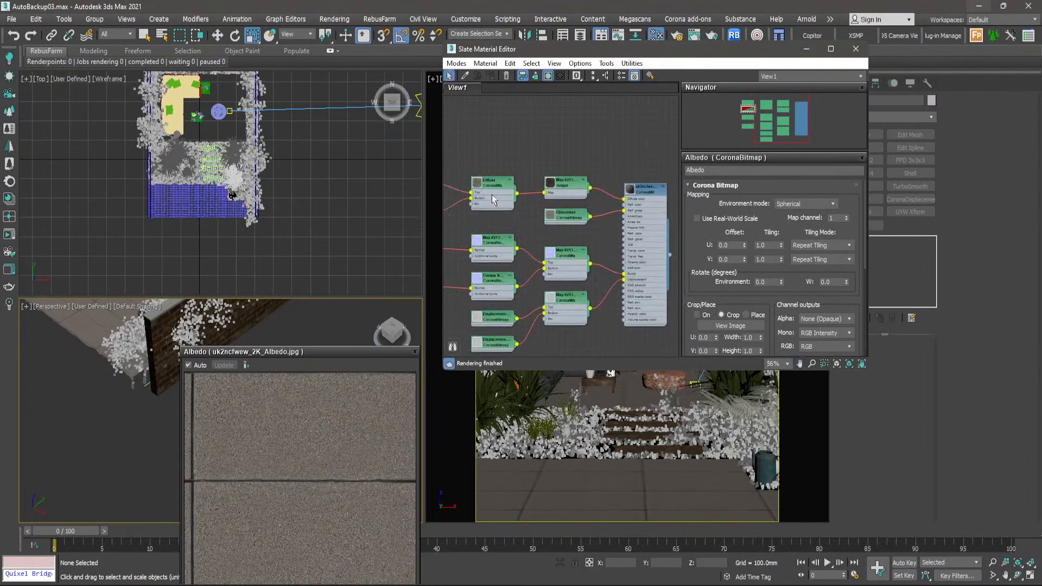
{"action": "mouse_move", "coordinate": [491, 195]}
{"action": "left_mouse_down"}
{"action": "mouse_move", "coordinate": [520, 183]}
{"action": "mouse_move", "coordinate": [510, 165]}
{"action": "mouse_move", "coordinate": [500, 181]}
{"action": "left_mouse_up"}
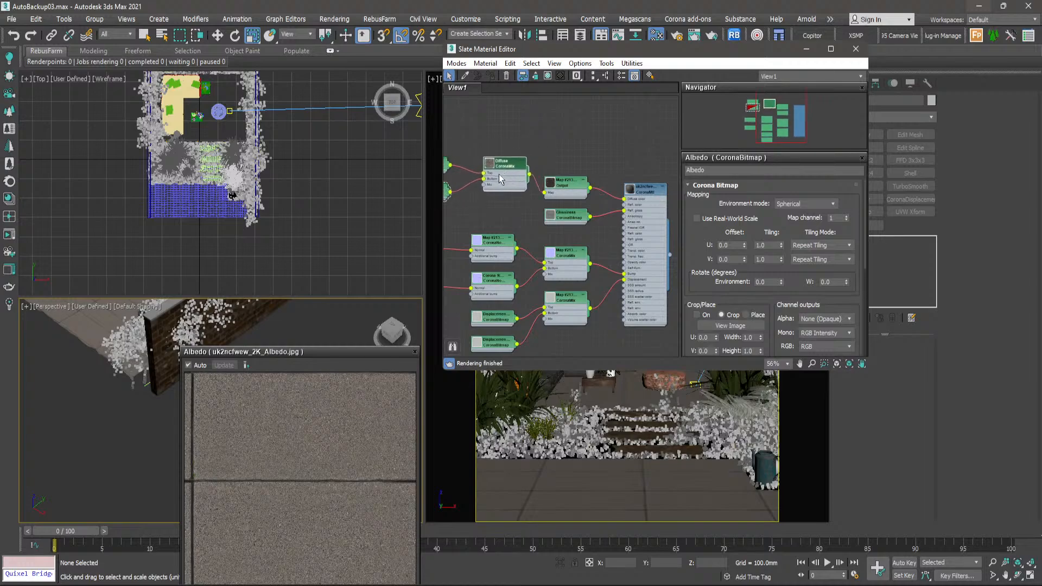
{"action": "middle_click_drag", "start_coordinate": [500, 180], "coordinate": [521, 190]}
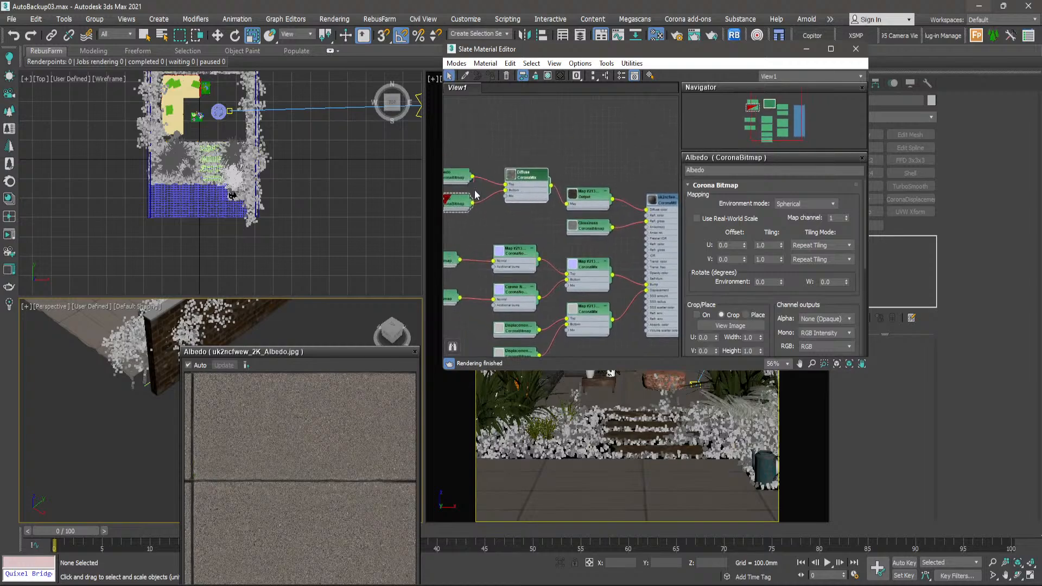
- Delete the Diffuse CoronaMix and base-layer Albedo bitmap, feed the top-layer Albedo directly into the Output map, and close the preview
{"action": "left_click_drag", "start_coordinate": [472, 177], "coordinate": [554, 175]}
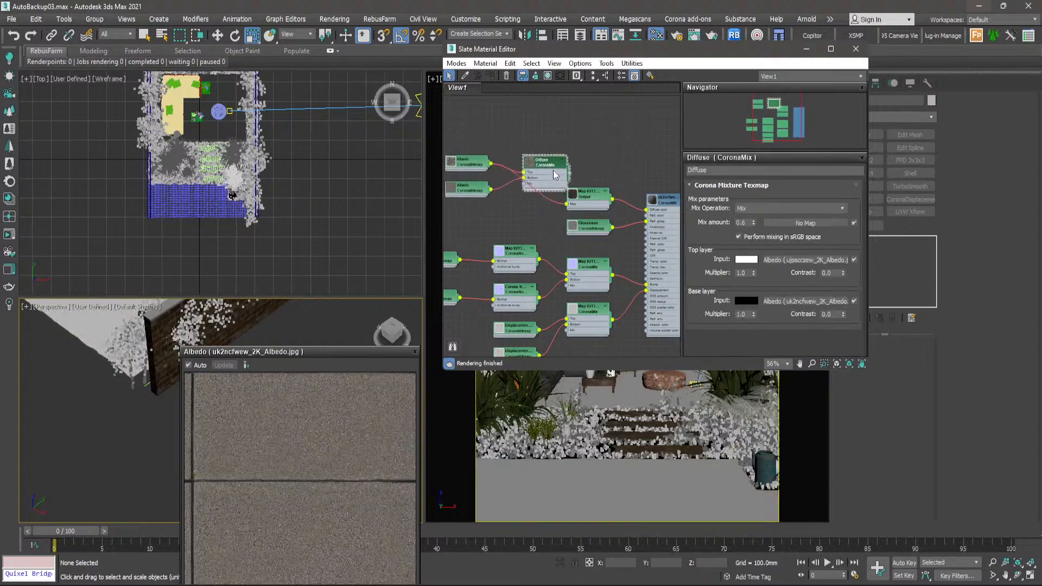
{"action": "key", "text": "Delete"}
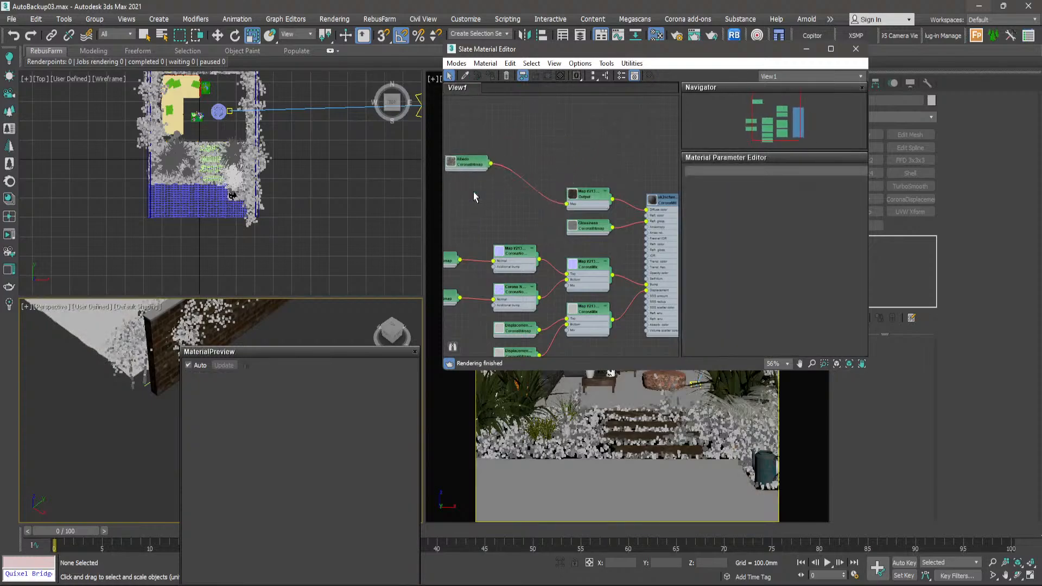
{"action": "left_click", "coordinate": [415, 352]}
- Display the remaining Albedo bitmap on the paving in the viewport
{"action": "left_click", "coordinate": [472, 163]}
{"action": "double_click", "coordinate": [471, 163]}
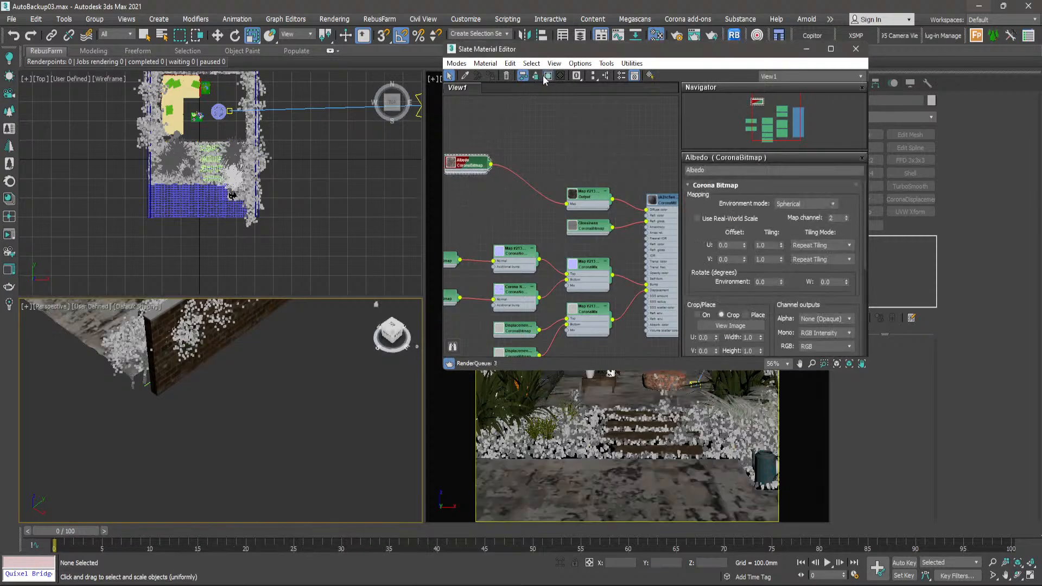
{"action": "scroll", "coordinate": [542, 206], "scroll_direction": "down", "scroll_amount": 2}
{"action": "scroll", "coordinate": [541, 205], "scroll_direction": "up", "scroll_amount": 8}
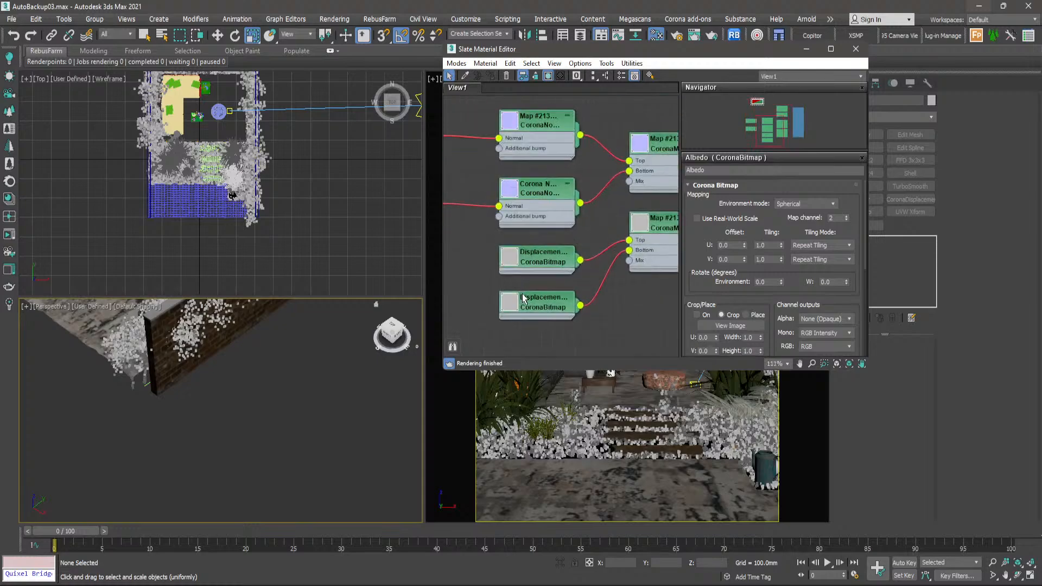
- Display the base-layer Normal bitmap on the paving in the viewport and minimise the Slate Material Editor
{"action": "double_click", "coordinate": [542, 225]}
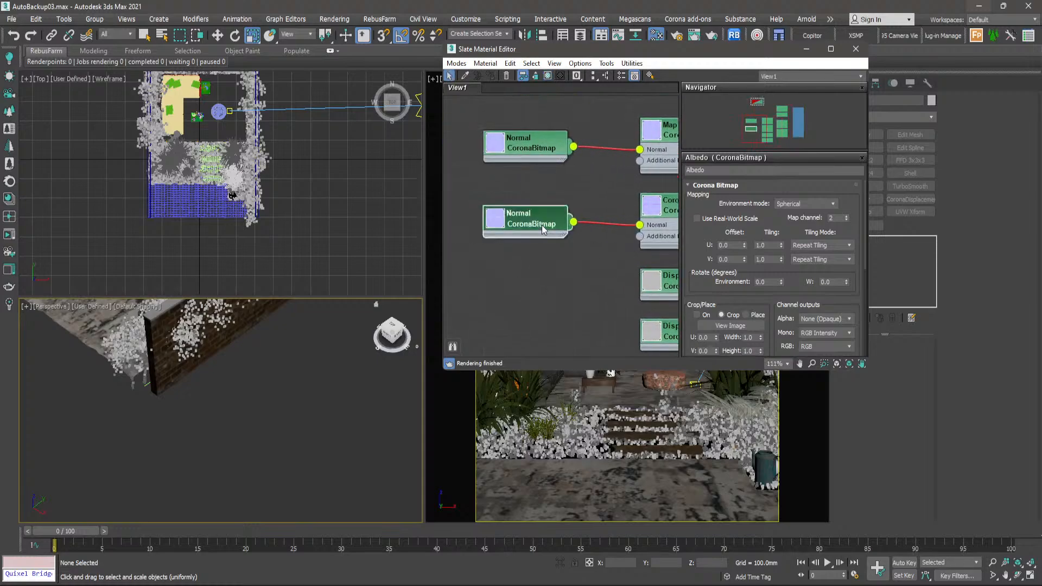
{"action": "left_click", "coordinate": [548, 75]}
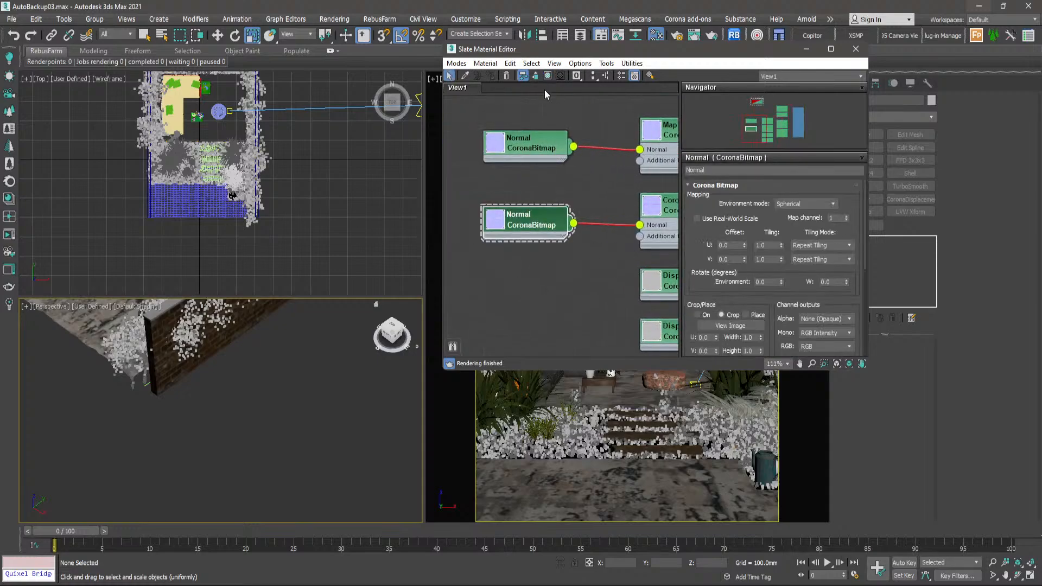
{"action": "left_click", "coordinate": [807, 49]}
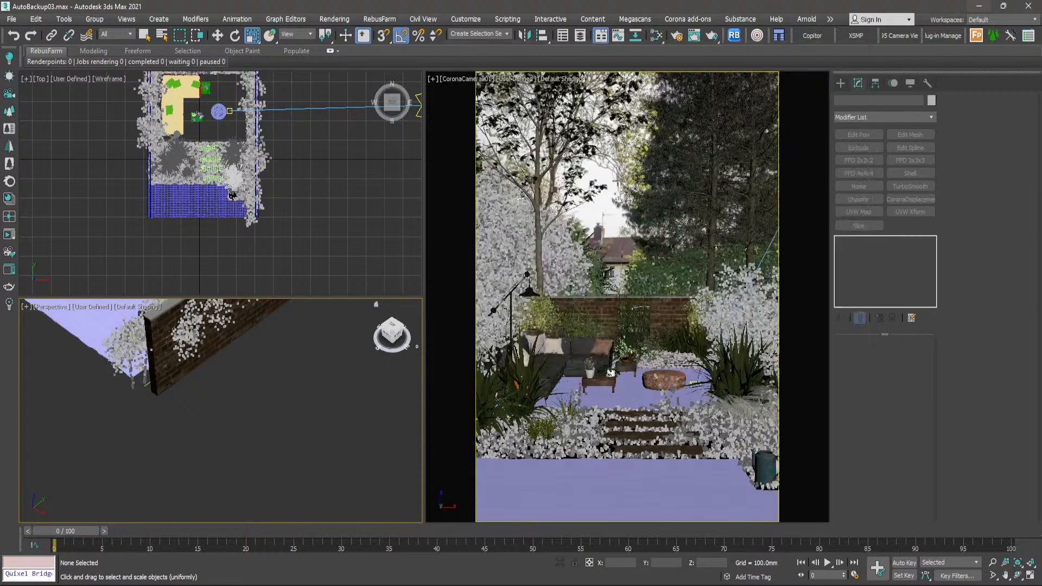
- Select the foreground paving plane and frame it in the Perspective view to examine the displayed Normal map up close
{"action": "scroll", "coordinate": [345, 442], "scroll_direction": "down", "scroll_amount": 10}
{"action": "middle_click_drag", "start_coordinate": [308, 431], "coordinate": [321, 439], "text": "alt"}
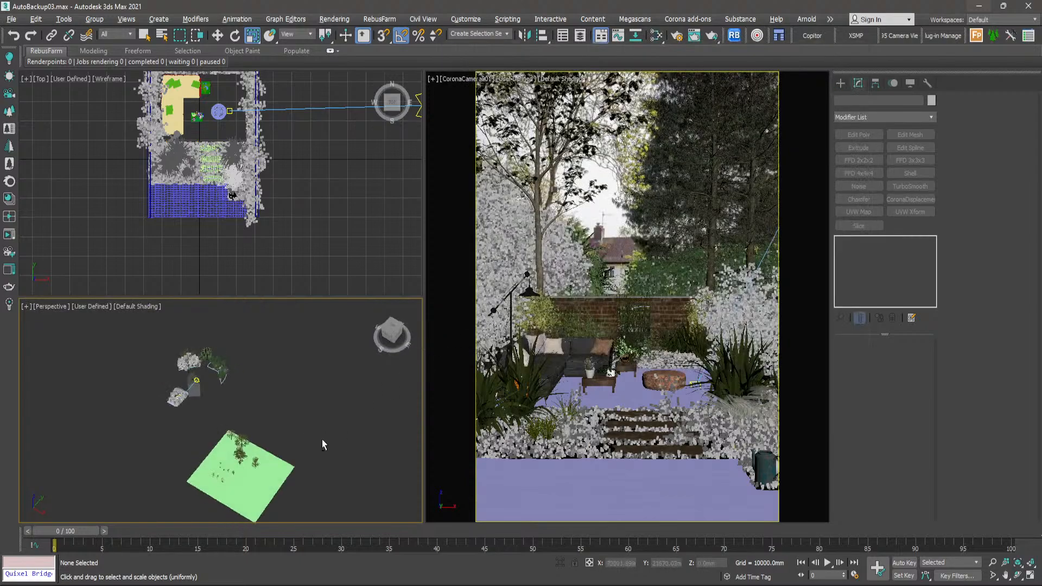
{"action": "scroll", "coordinate": [170, 402], "scroll_direction": "up", "scroll_amount": 10}
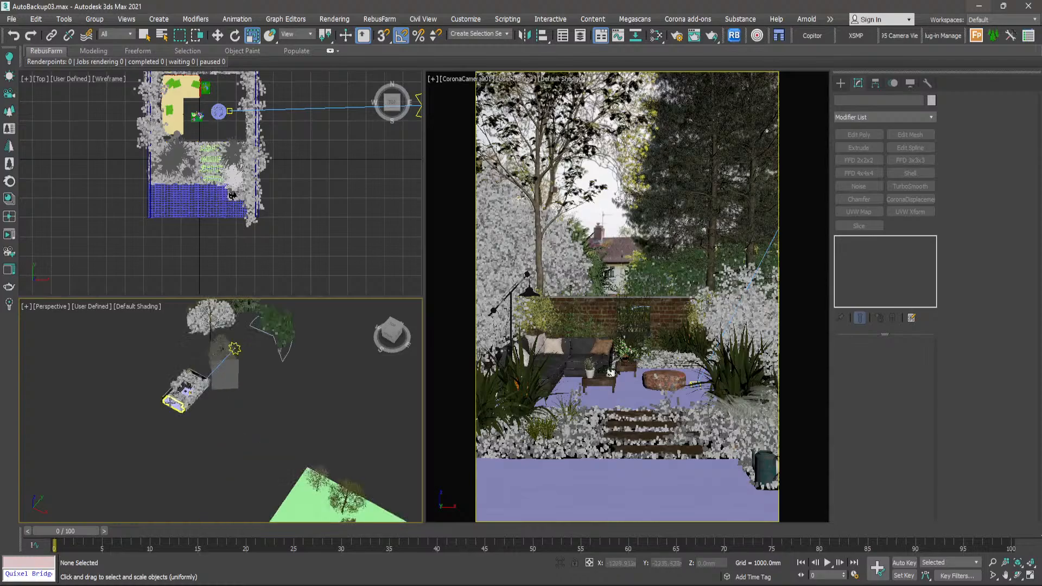
{"action": "scroll", "coordinate": [237, 428], "scroll_direction": "down", "scroll_amount": 10}
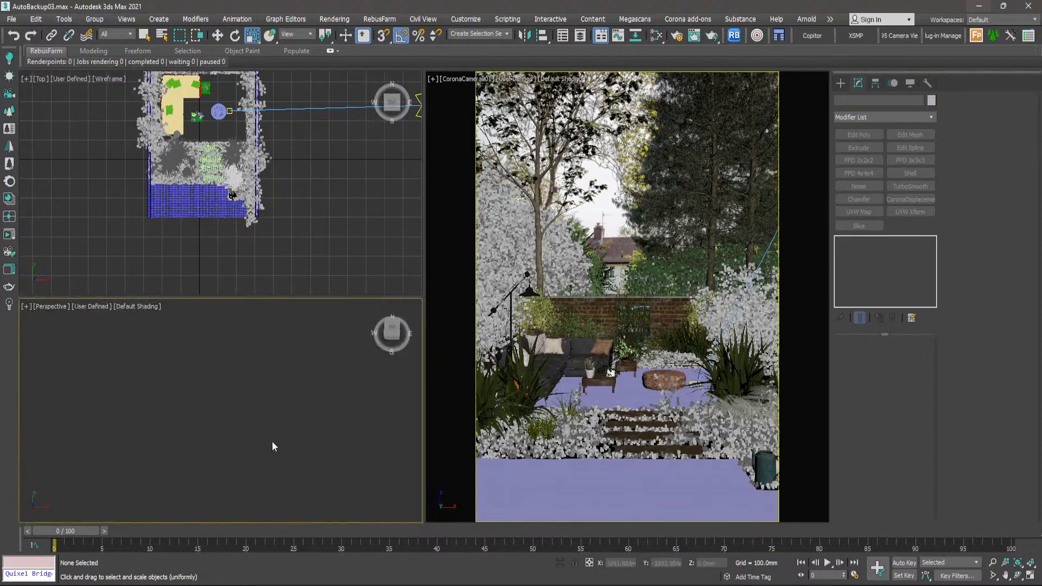
{"action": "left_click", "coordinate": [568, 495]}
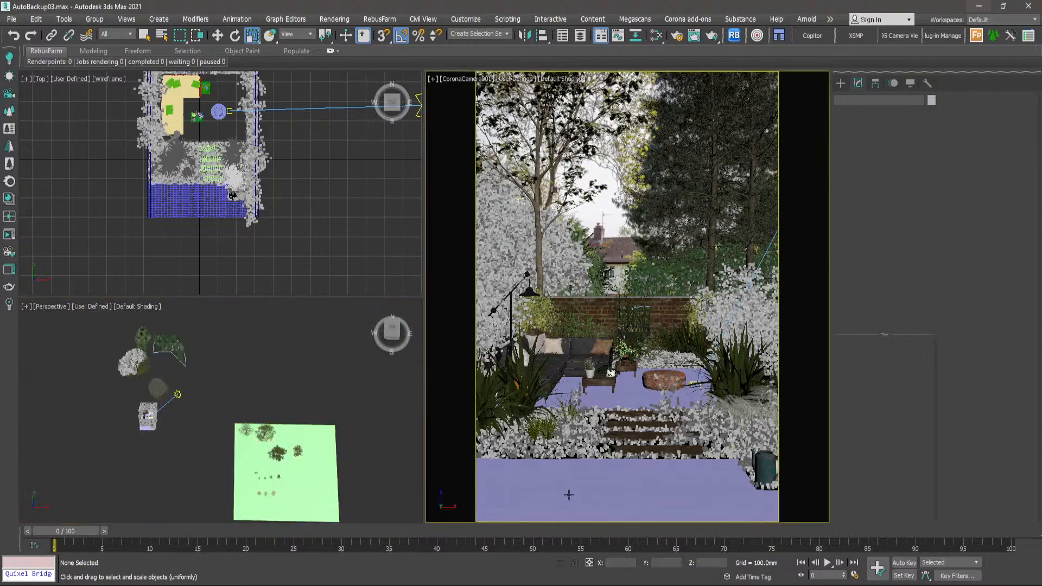
{"action": "middle_click", "coordinate": [288, 421]}
{"action": "key", "text": "z"}
{"action": "scroll", "coordinate": [264, 400], "scroll_direction": "up", "scroll_amount": 3}
{"action": "scroll", "coordinate": [265, 400], "scroll_direction": "up", "scroll_amount": 3}
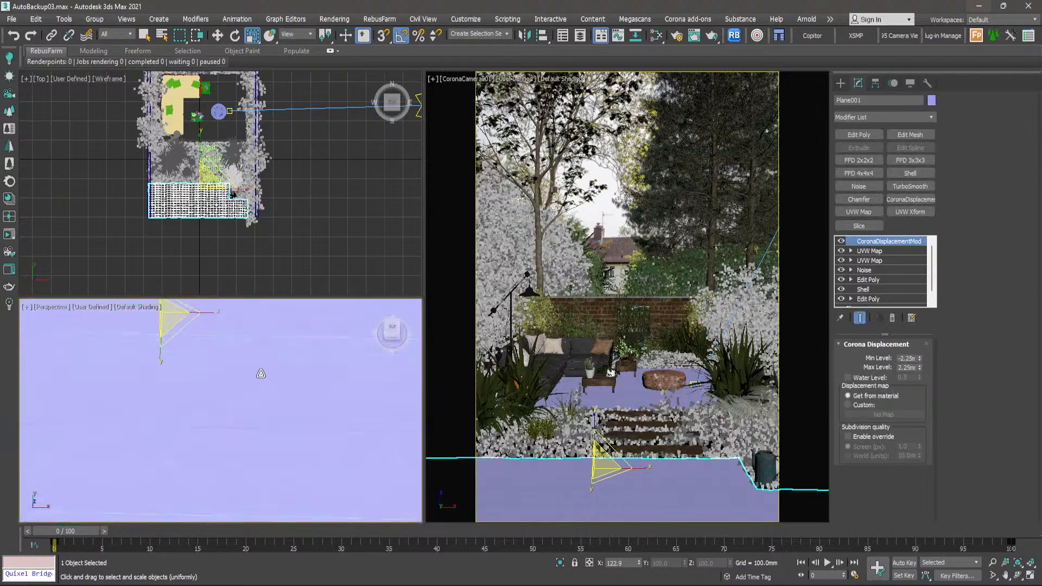
{"action": "middle_click_drag", "start_coordinate": [261, 374], "coordinate": [319, 452]}
{"action": "middle_click_drag", "start_coordinate": [260, 411], "coordinate": [229, 412]}
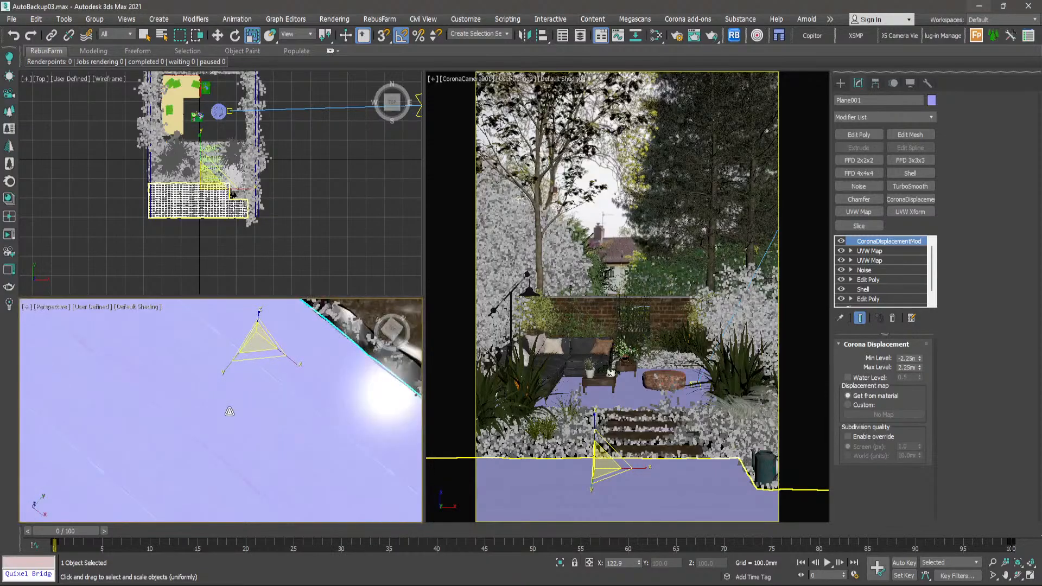
{"action": "key", "text": "w"}
{"action": "middle_click_drag", "start_coordinate": [327, 304], "coordinate": [314, 335]}
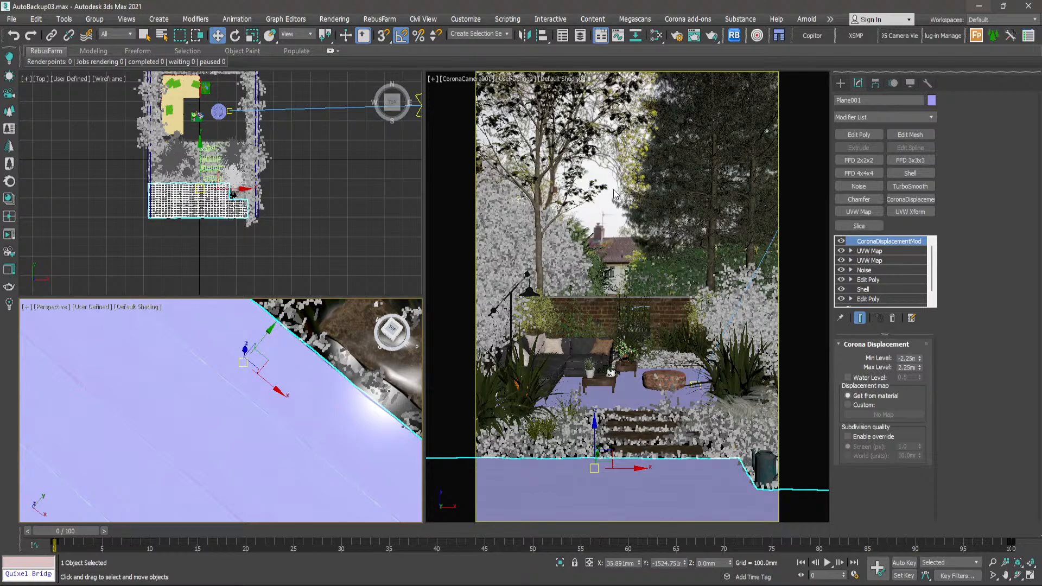
- Reopen the Slate Material Editor, reposition its window and bring the two Normal bitmap nodes into view
{"action": "left_click", "coordinate": [657, 36]}
{"action": "left_click_drag", "start_coordinate": [768, 41], "coordinate": [563, 52]}
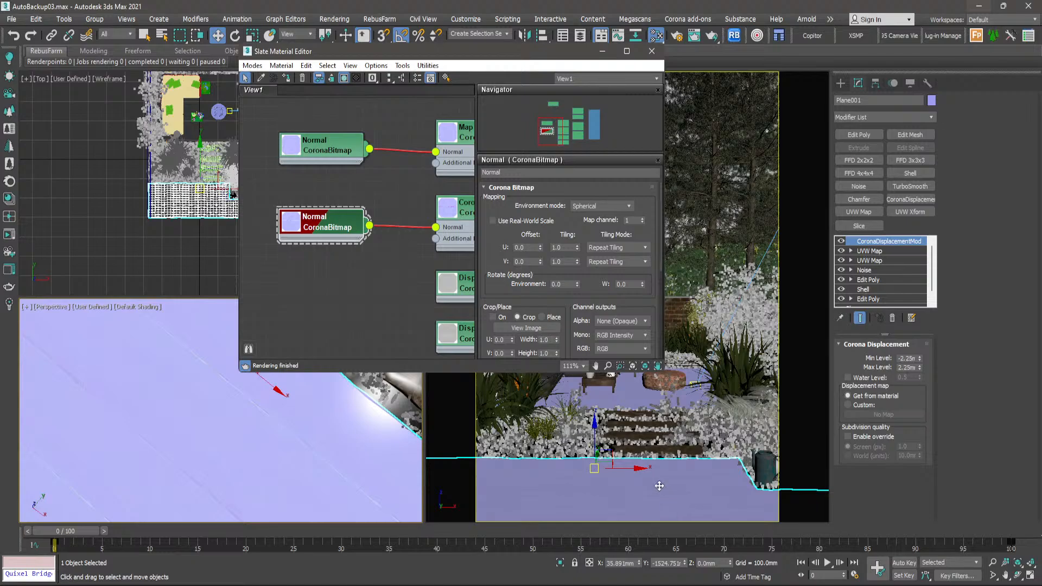
{"action": "scroll", "coordinate": [383, 280], "scroll_direction": "down", "scroll_amount": 2}
{"action": "middle_click_drag", "start_coordinate": [384, 281], "coordinate": [340, 306]}
{"action": "scroll", "coordinate": [281, 186], "scroll_direction": "up", "scroll_amount": 4}
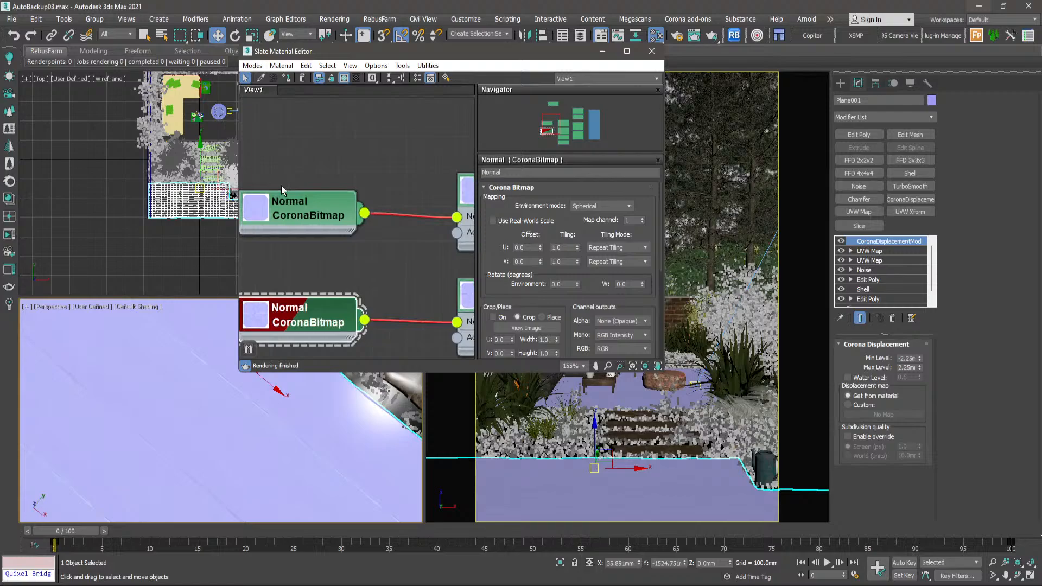
- Open a preview of the top-layer Normal bitmap, enlarge it and place it beside the node graph
{"action": "double_click", "coordinate": [310, 211]}
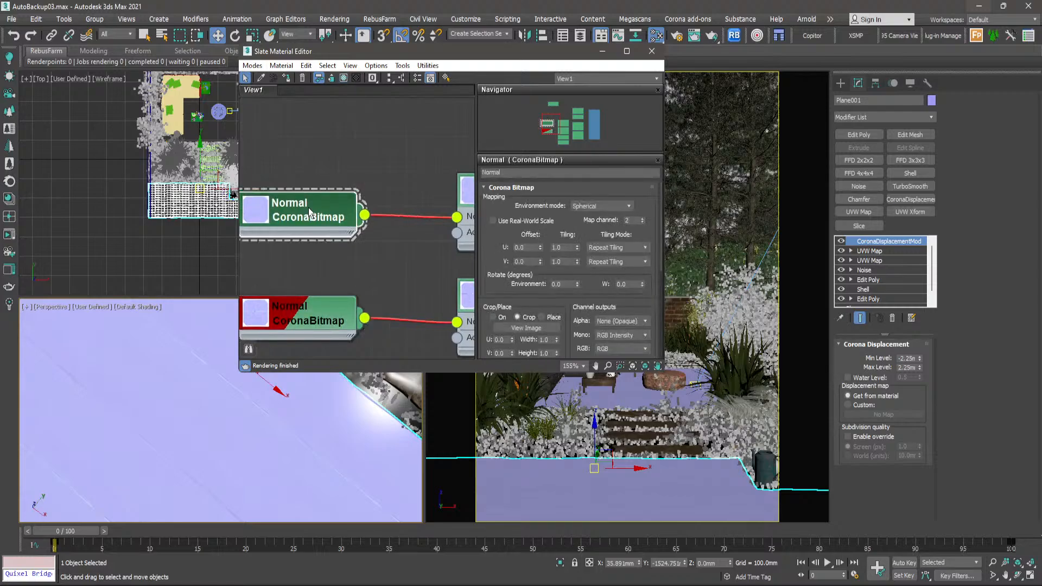
{"action": "scroll", "coordinate": [315, 223], "scroll_direction": "down", "scroll_amount": 3}
{"action": "scroll", "coordinate": [317, 226], "scroll_direction": "up", "scroll_amount": 1}
{"action": "right_click", "coordinate": [316, 226]}
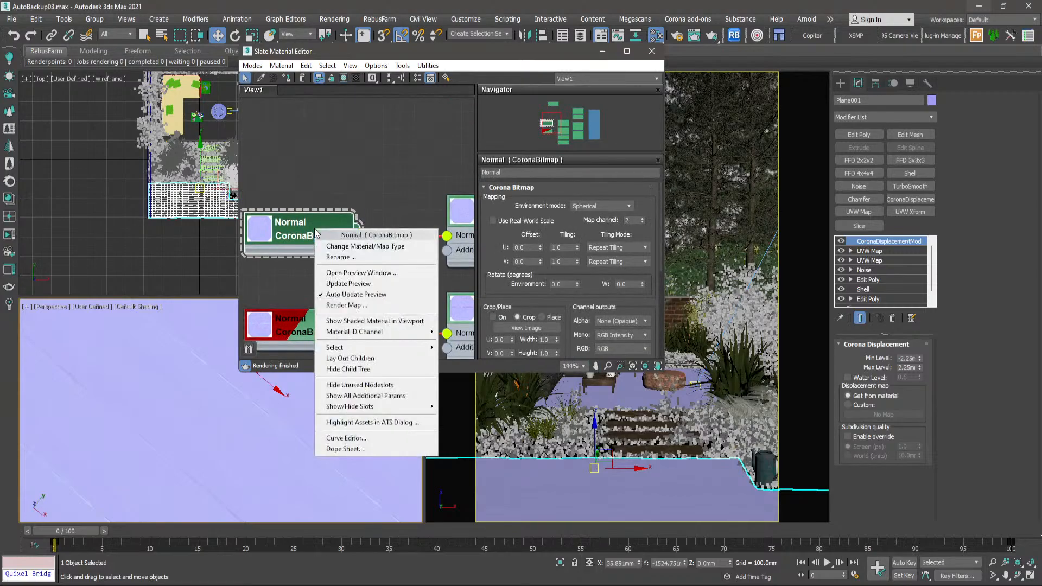
{"action": "left_click", "coordinate": [347, 270]}
{"action": "scroll", "coordinate": [369, 273], "scroll_direction": "up", "scroll_amount": 1}
{"action": "left_click_drag", "start_coordinate": [387, 375], "coordinate": [672, 381]}
{"action": "left_click_drag", "start_coordinate": [462, 275], "coordinate": [740, 53]}
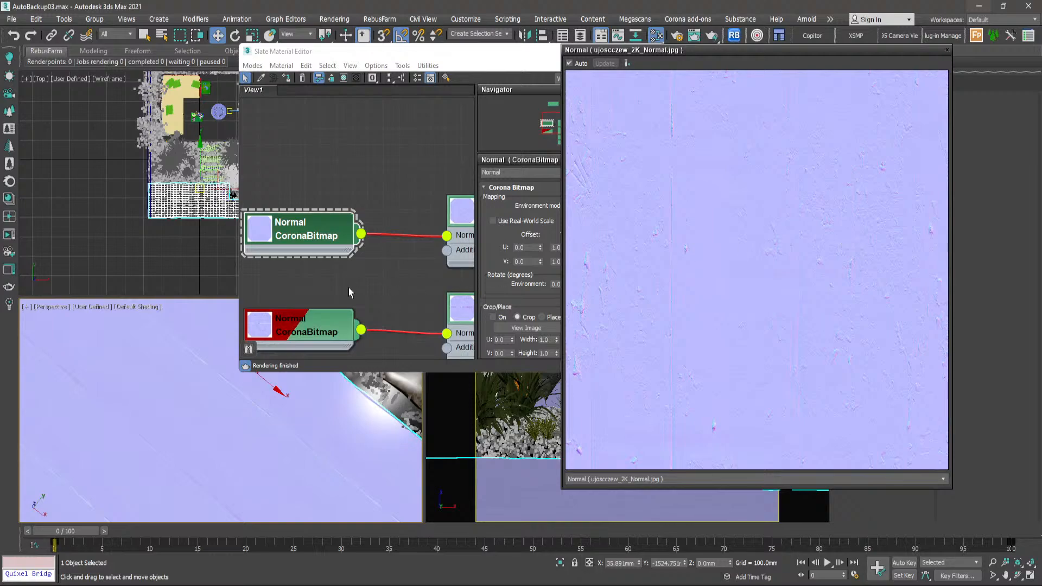
- Open an enlarged preview of the base-layer Normal bitmap, compare it with the top-layer one, and close both previews
{"action": "scroll", "coordinate": [349, 291], "scroll_direction": "down", "scroll_amount": 1}
{"action": "right_click", "coordinate": [332, 264]}
{"action": "left_click", "coordinate": [361, 307]}
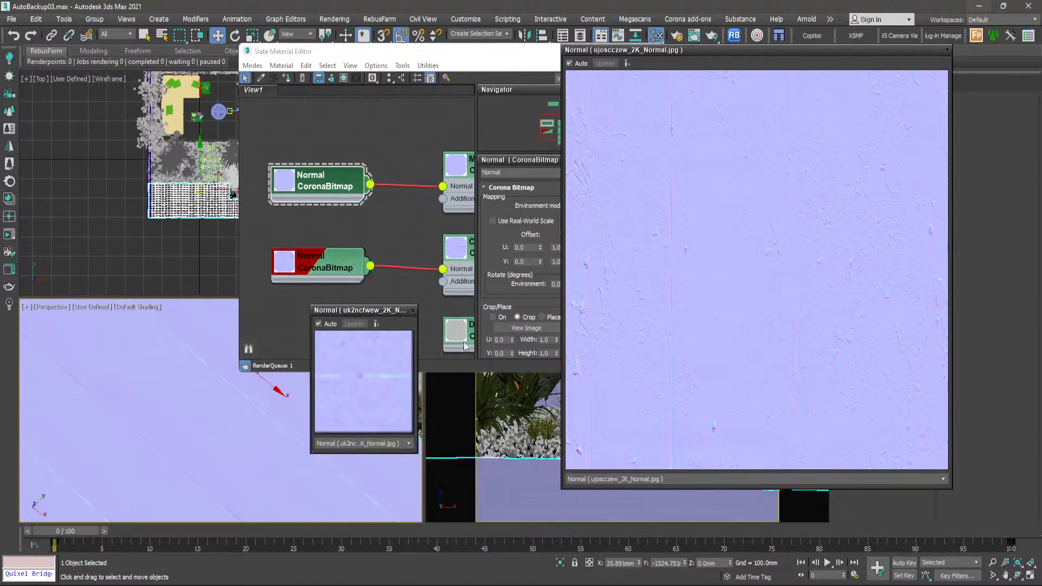
{"action": "left_click_drag", "start_coordinate": [418, 427], "coordinate": [565, 427]}
{"action": "left_click_drag", "start_coordinate": [439, 307], "coordinate": [362, 83]}
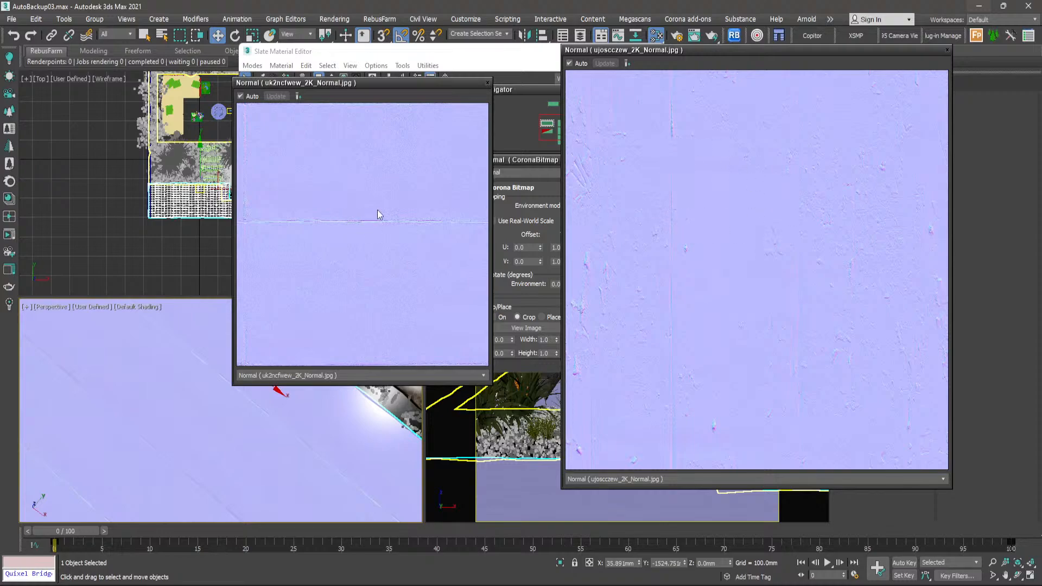
{"action": "left_click", "coordinate": [947, 50]}
{"action": "left_click_drag", "start_coordinate": [479, 81], "coordinate": [842, 68]}
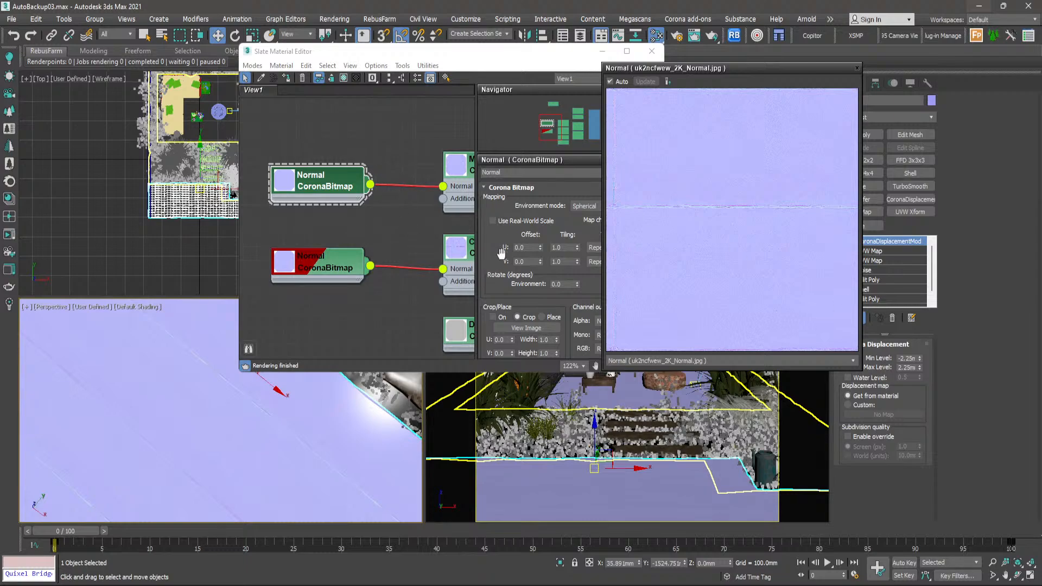
{"action": "left_click", "coordinate": [857, 68]}
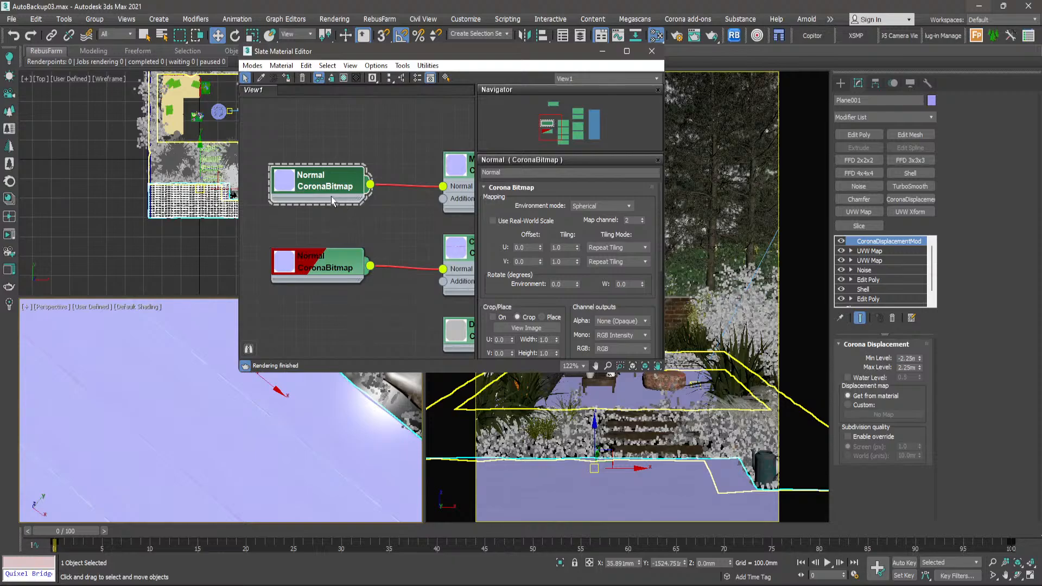
- Check the map channel in the base-layer Normal bitmap's parameters
{"action": "left_click", "coordinate": [327, 268]}
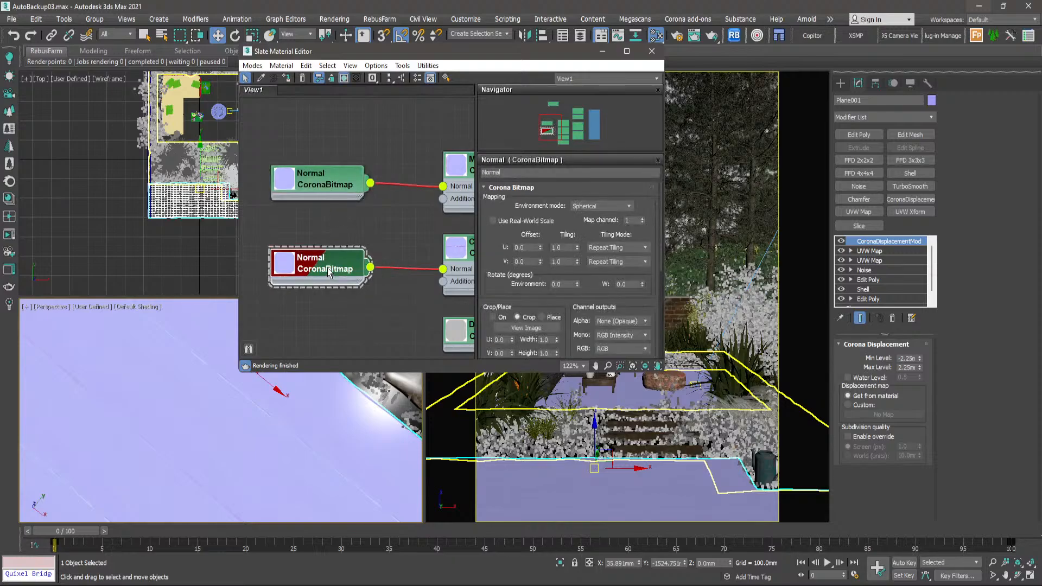
{"action": "scroll", "coordinate": [325, 272], "scroll_direction": "down", "scroll_amount": 3}
{"action": "middle_click_drag", "start_coordinate": [322, 277], "coordinate": [300, 218]}
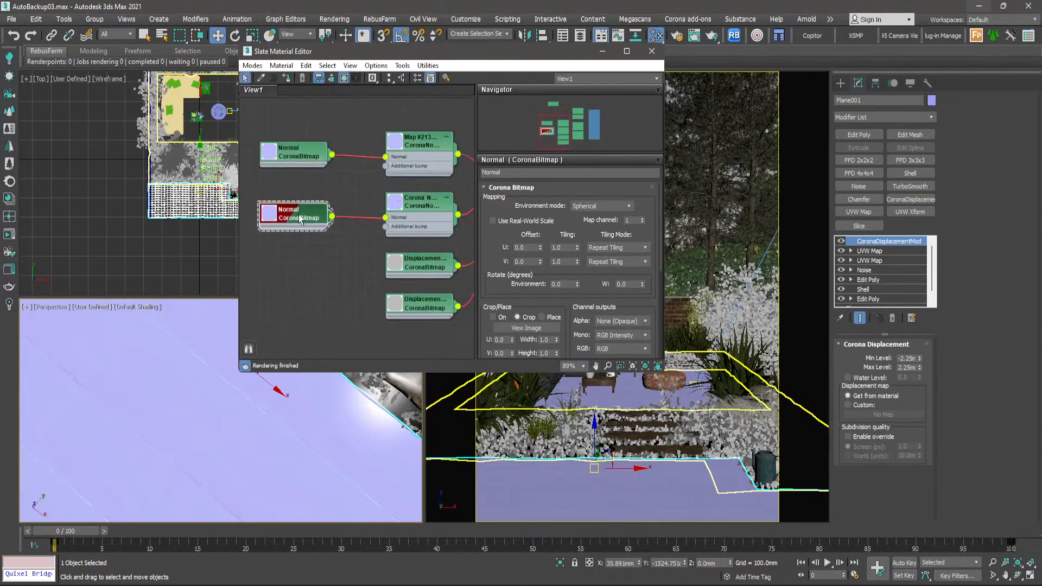
{"action": "scroll", "coordinate": [298, 218], "scroll_direction": "up", "scroll_amount": 4}
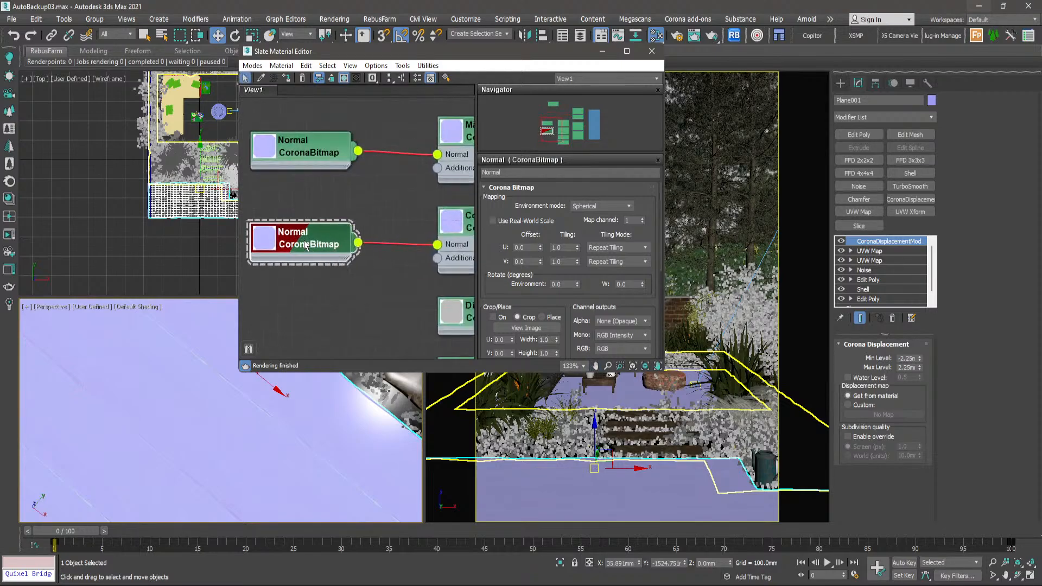
{"action": "scroll", "coordinate": [307, 245], "scroll_direction": "down", "scroll_amount": 4}
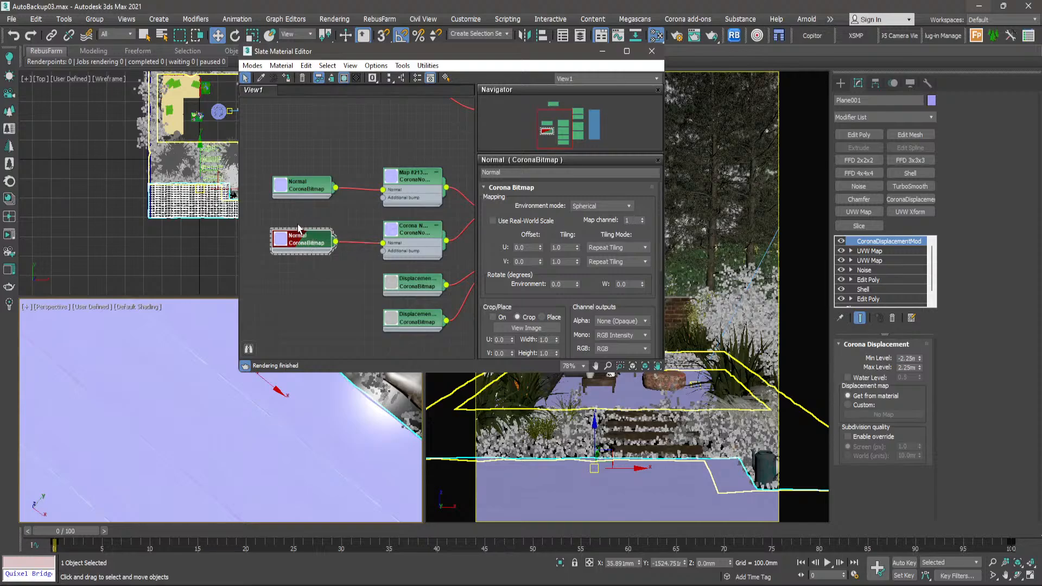
{"action": "scroll", "coordinate": [300, 229], "scroll_direction": "up", "scroll_amount": 4}
{"action": "middle_click_drag", "start_coordinate": [295, 217], "coordinate": [328, 233]}
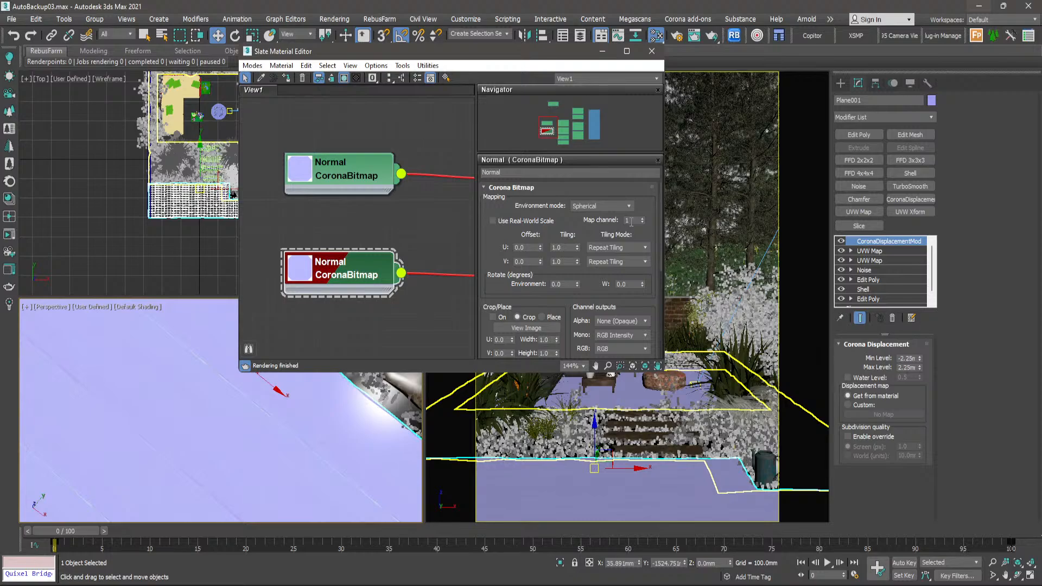
- Preview the top-layer Normal bitmap at a larger size, close the preview, and check the bitmap's map channel
{"action": "left_click", "coordinate": [359, 176]}
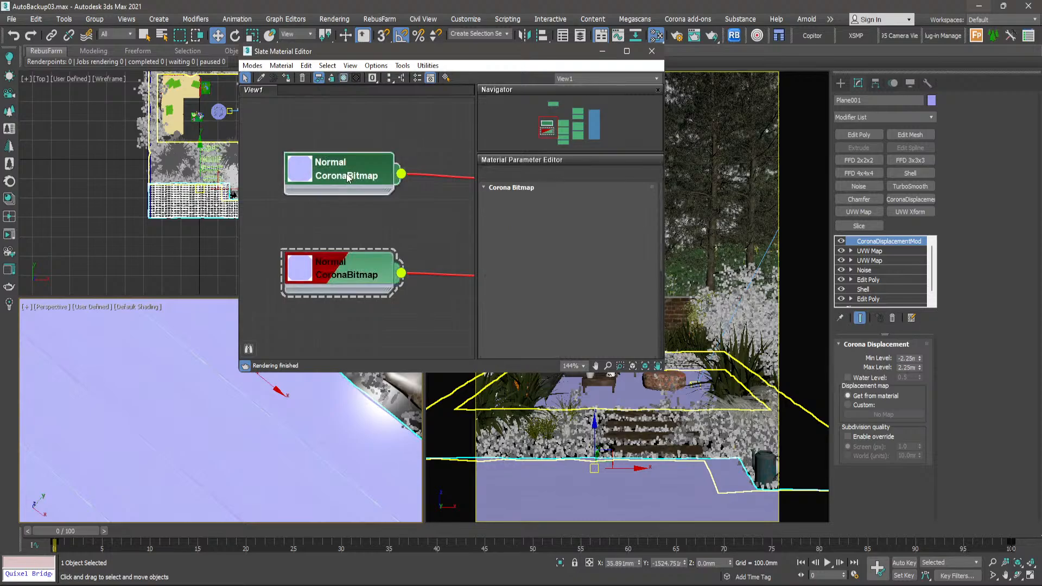
{"action": "right_click", "coordinate": [351, 179]}
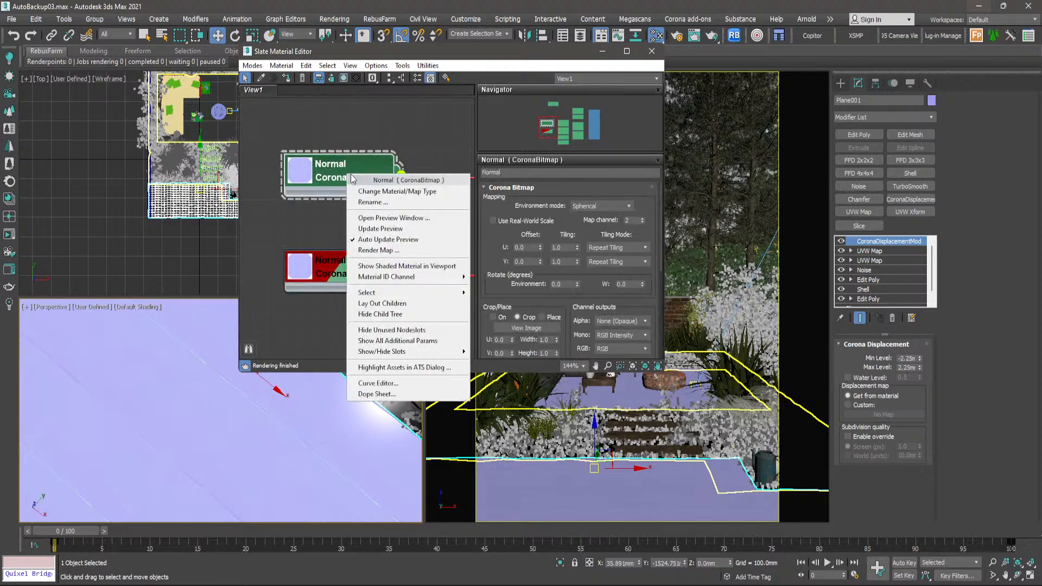
{"action": "left_click", "coordinate": [366, 218]}
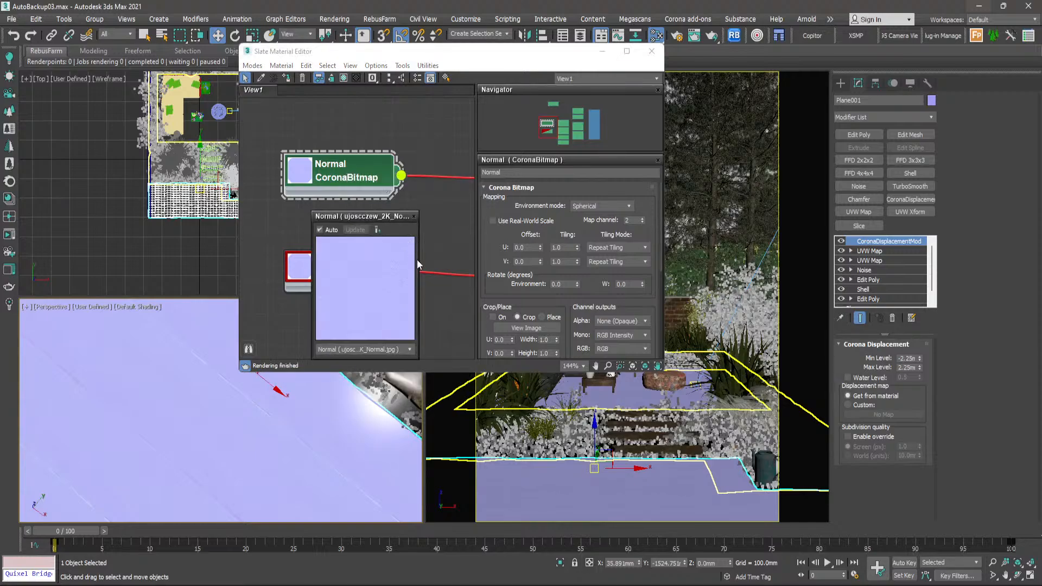
{"action": "left_click_drag", "start_coordinate": [419, 258], "coordinate": [715, 585]}
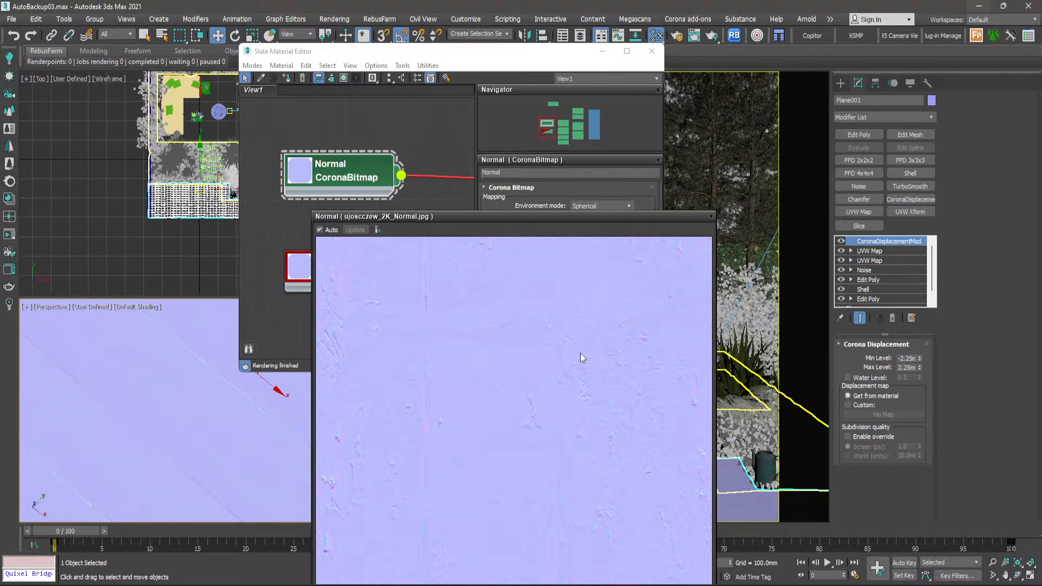
{"action": "left_click", "coordinate": [711, 216]}
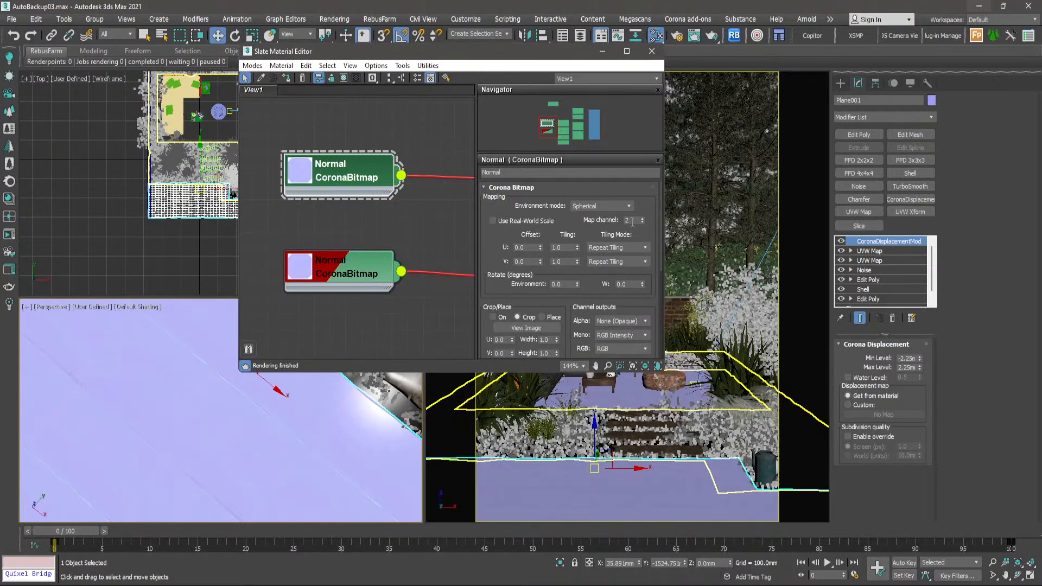
- Inspect the box mapping size and map channel of the paving's lower UVW Map modifier against the Normal bitmaps
{"action": "left_click", "coordinate": [869, 262]}
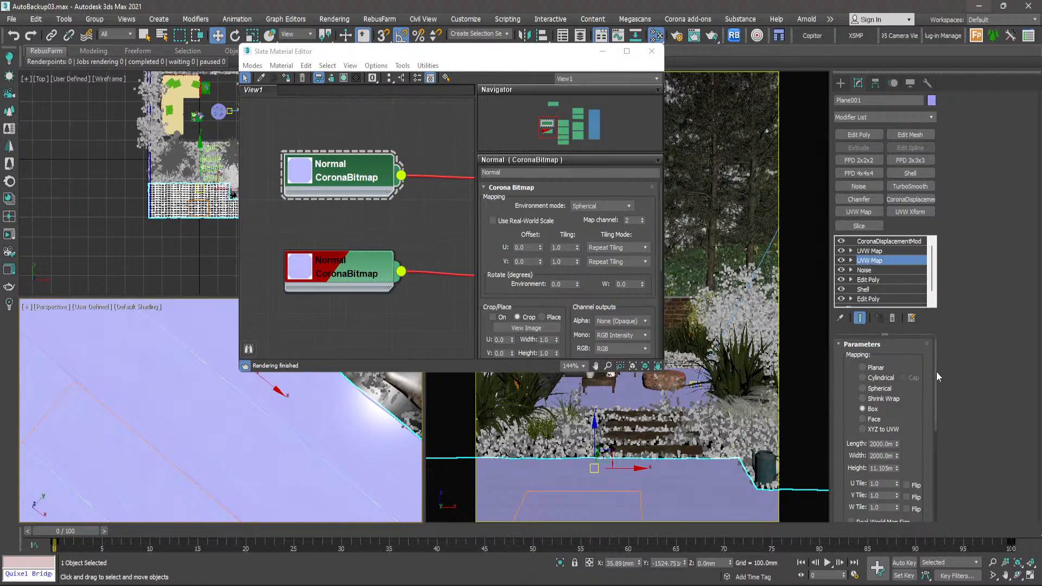
{"action": "scroll", "coordinate": [935, 380], "scroll_direction": "down", "scroll_amount": 4}
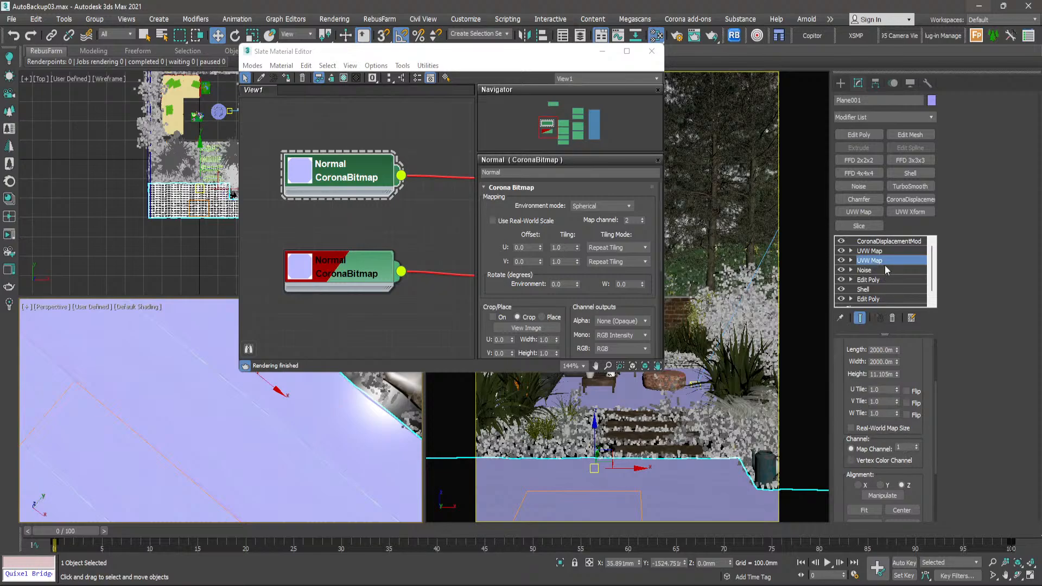
{"action": "scroll", "coordinate": [321, 225], "scroll_direction": "down", "scroll_amount": 8}
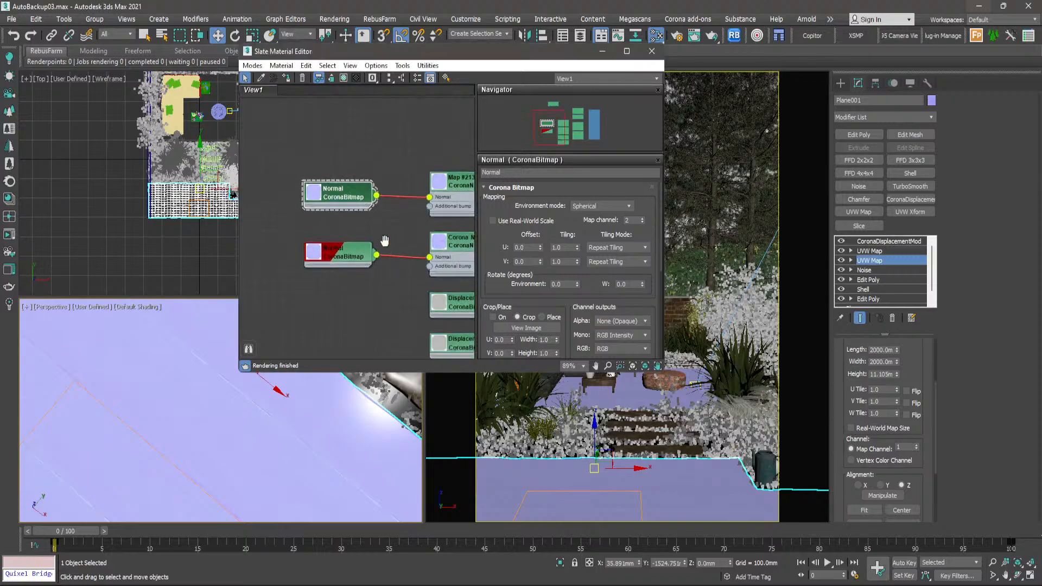
{"action": "scroll", "coordinate": [280, 233], "scroll_direction": "up", "scroll_amount": 5}
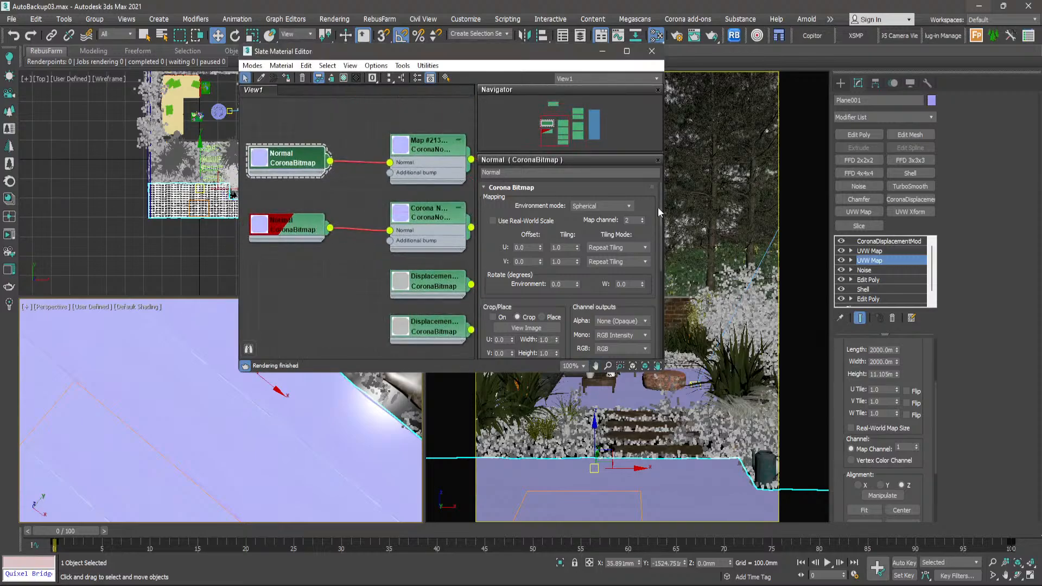
- Compare the two Normal bitmaps' parameters and display the top-layer Normal bitmap on the paving in the viewport
{"action": "left_click", "coordinate": [289, 233]}
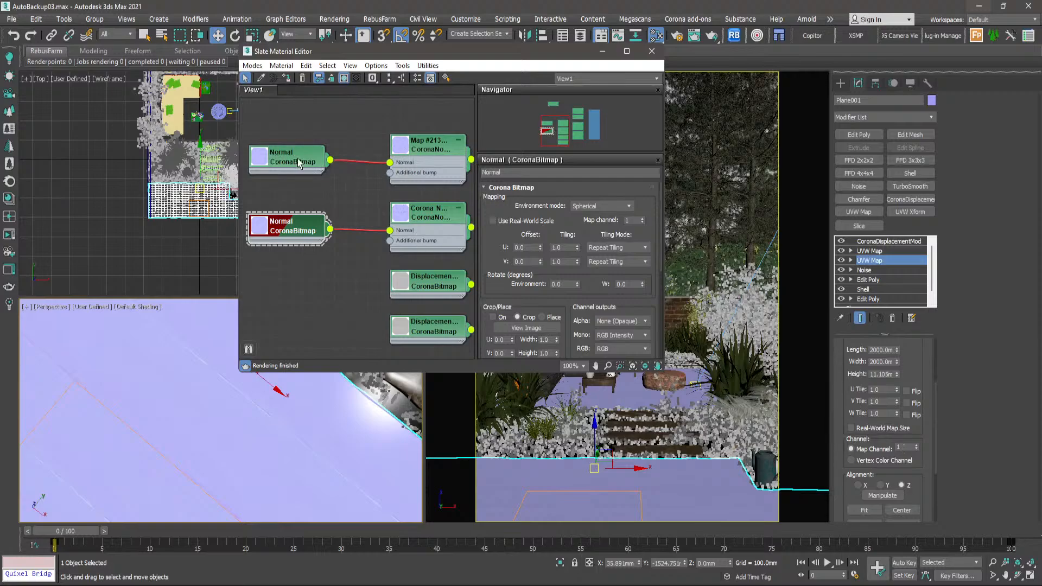
{"action": "left_click", "coordinate": [273, 156]}
{"action": "left_click", "coordinate": [343, 80]}
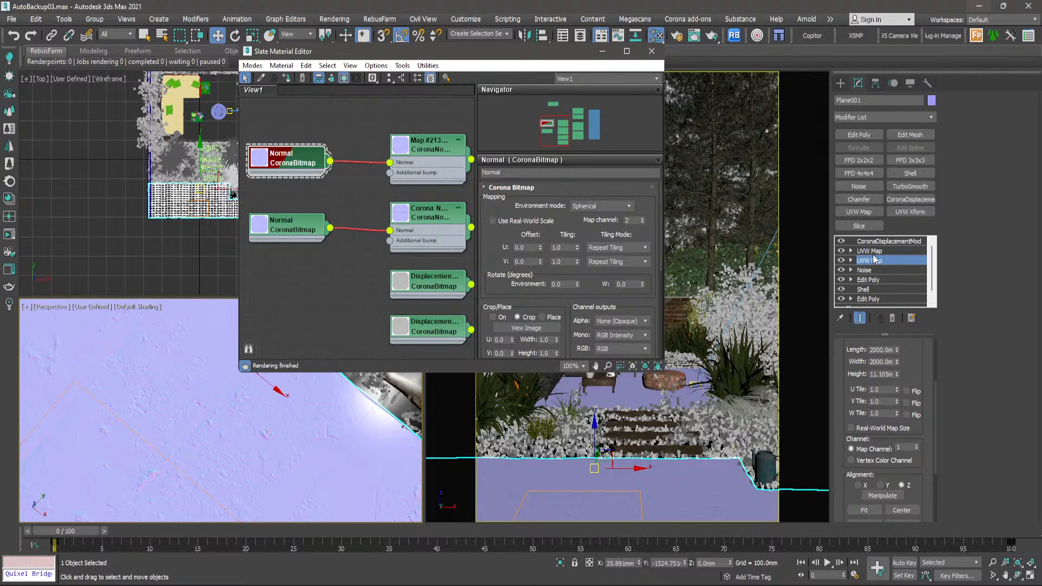
- Try different box mapping widths on the paving's lower UVW Map modifier and compare the texture stretching in the perspective viewport
{"action": "left_click_drag", "start_coordinate": [903, 361], "coordinate": [893, 386]}
{"action": "scroll", "coordinate": [323, 430], "scroll_direction": "down", "scroll_amount": 3}
{"action": "scroll", "coordinate": [298, 433], "scroll_direction": "down", "scroll_amount": 3}
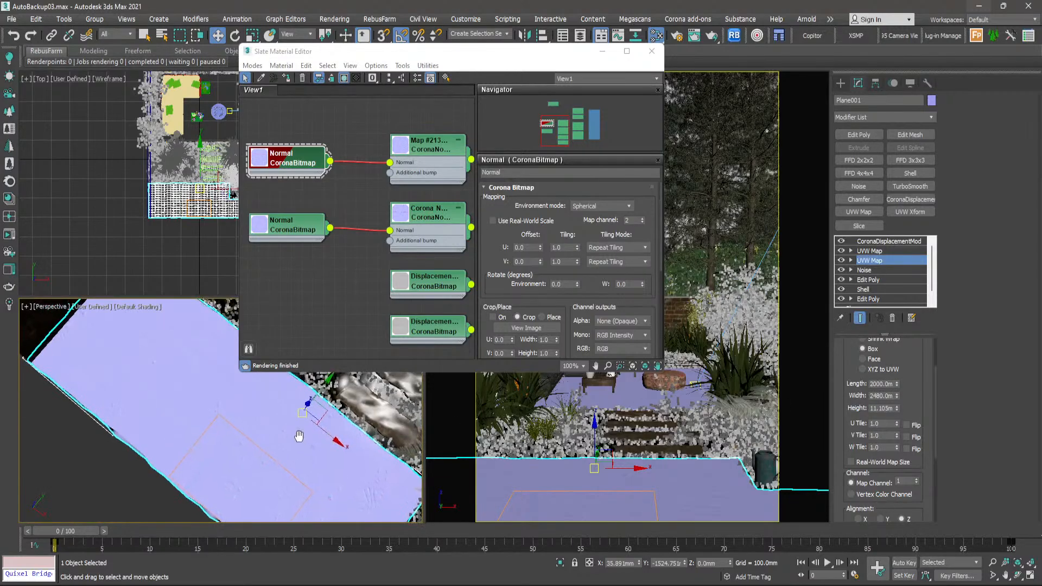
{"action": "mouse_move", "coordinate": [897, 398]}
{"action": "left_mouse_down"}
{"action": "mouse_move", "coordinate": [895, 382]}
{"action": "mouse_move", "coordinate": [896, 405]}
{"action": "left_mouse_up"}
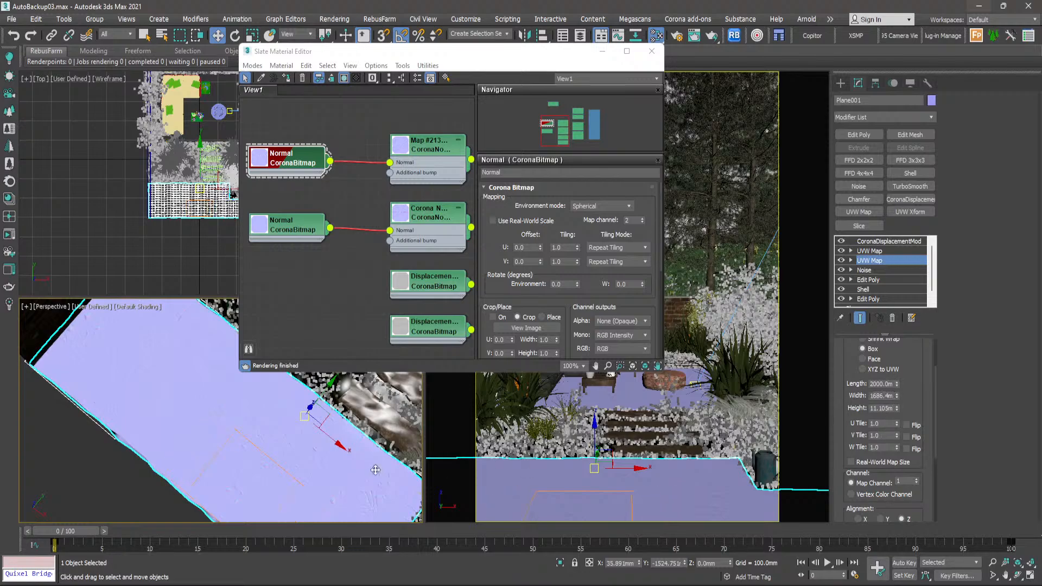
- Minimise the Slate Material Editor, maximise the perspective viewport and try a wider mapping on the lower UVW Map modifier
{"action": "left_click", "coordinate": [601, 52]}
{"action": "key", "text": "alt+w"}
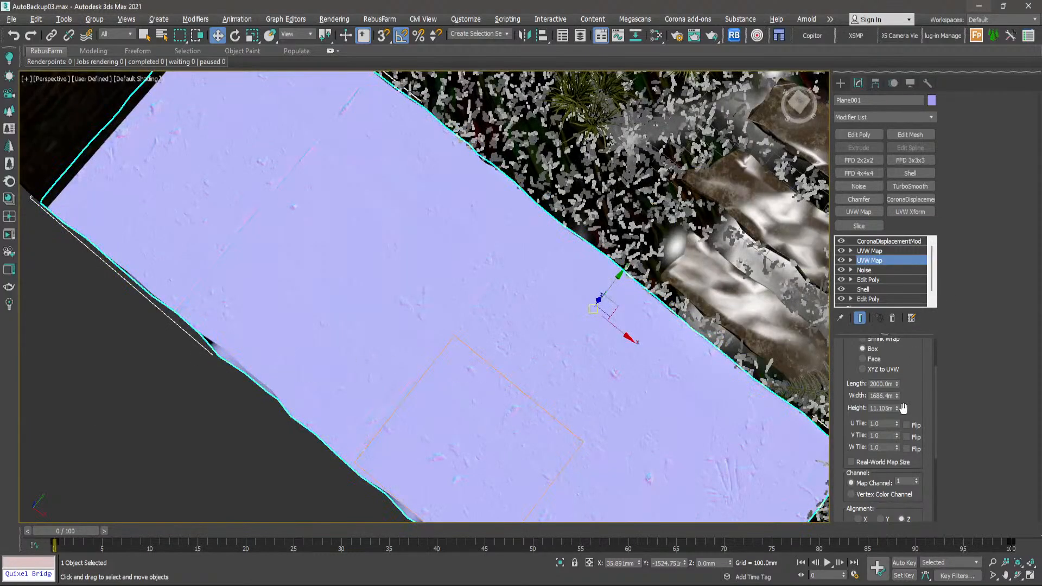
{"action": "left_click_drag", "start_coordinate": [895, 359], "coordinate": [895, 324]}
{"action": "left_click_drag", "start_coordinate": [891, 278], "coordinate": [872, 321]}
{"action": "scroll", "coordinate": [575, 336], "scroll_direction": "up", "scroll_amount": 2}
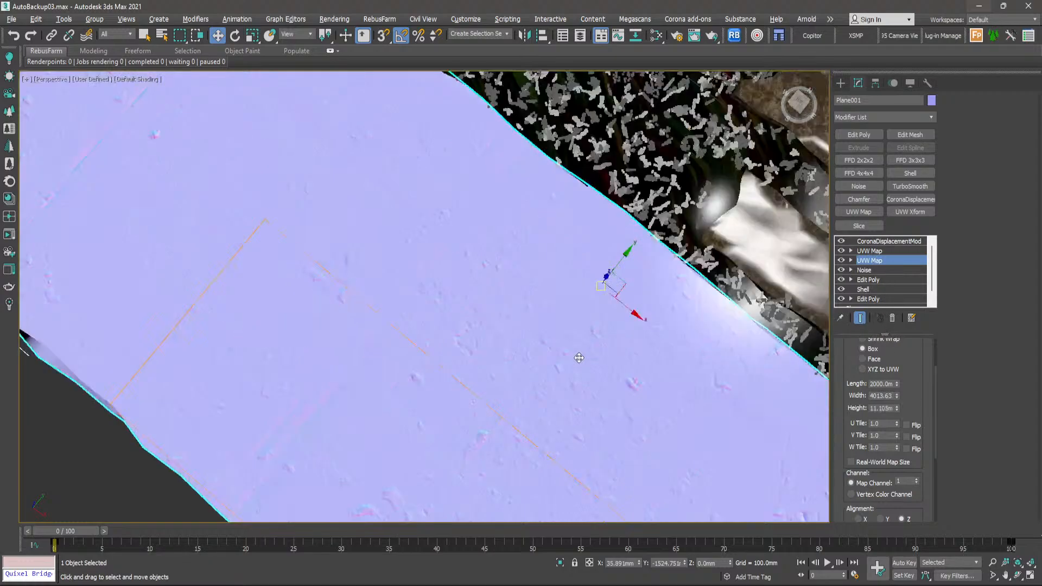
{"action": "scroll", "coordinate": [543, 337], "scroll_direction": "up", "scroll_amount": 1}
{"action": "scroll", "coordinate": [518, 324], "scroll_direction": "down", "scroll_amount": 5}
{"action": "scroll", "coordinate": [516, 342], "scroll_direction": "up", "scroll_amount": 5}
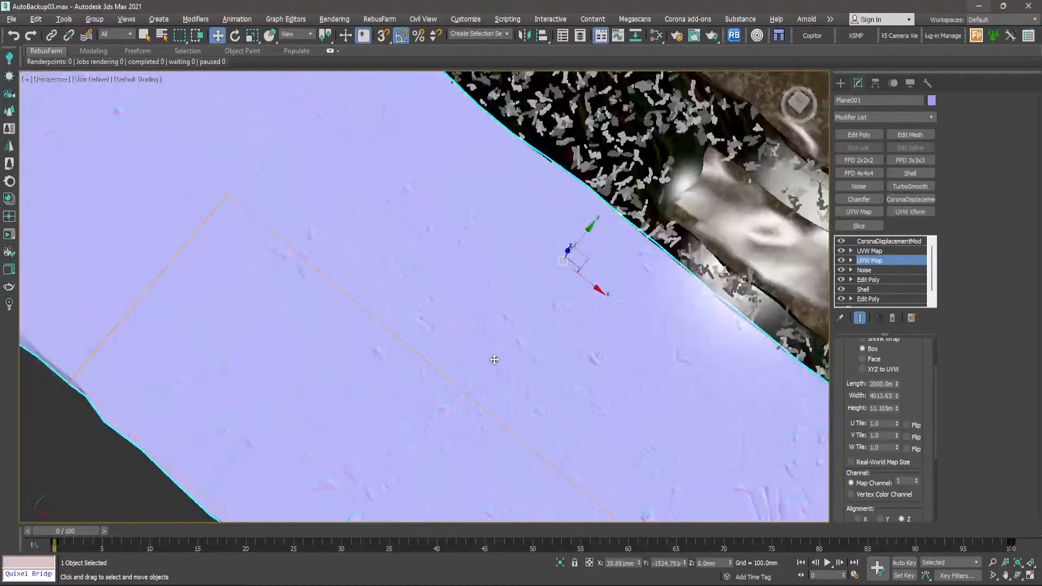
{"action": "scroll", "coordinate": [496, 359], "scroll_direction": "down", "scroll_amount": 2}
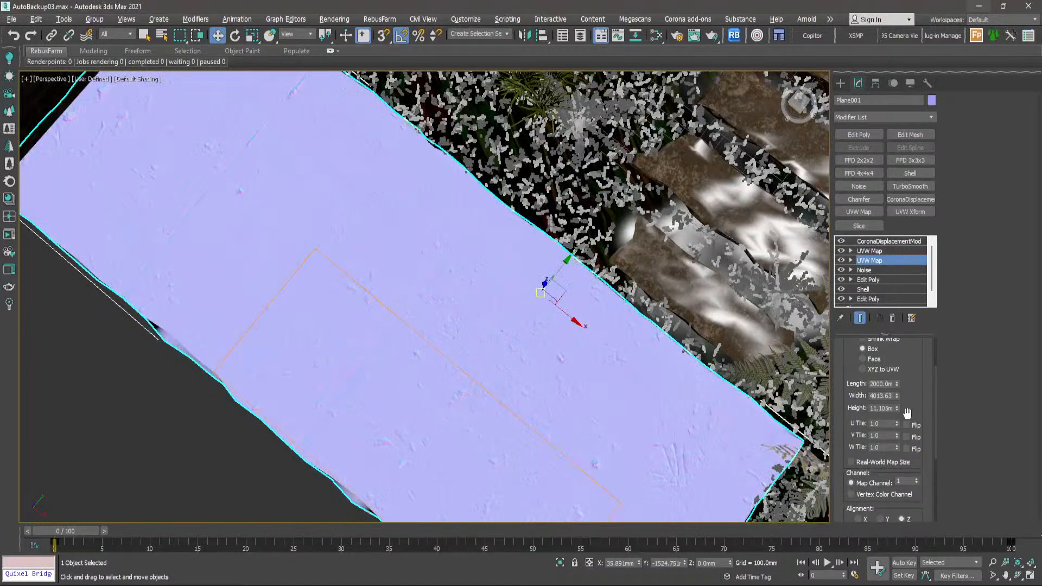
- Set the width of the lower UVW Map modifier's box mapping to 2000 mm
{"action": "double_click", "coordinate": [888, 395]}
{"action": "type", "text": "2000"}
{"action": "key", "text": "Return"}
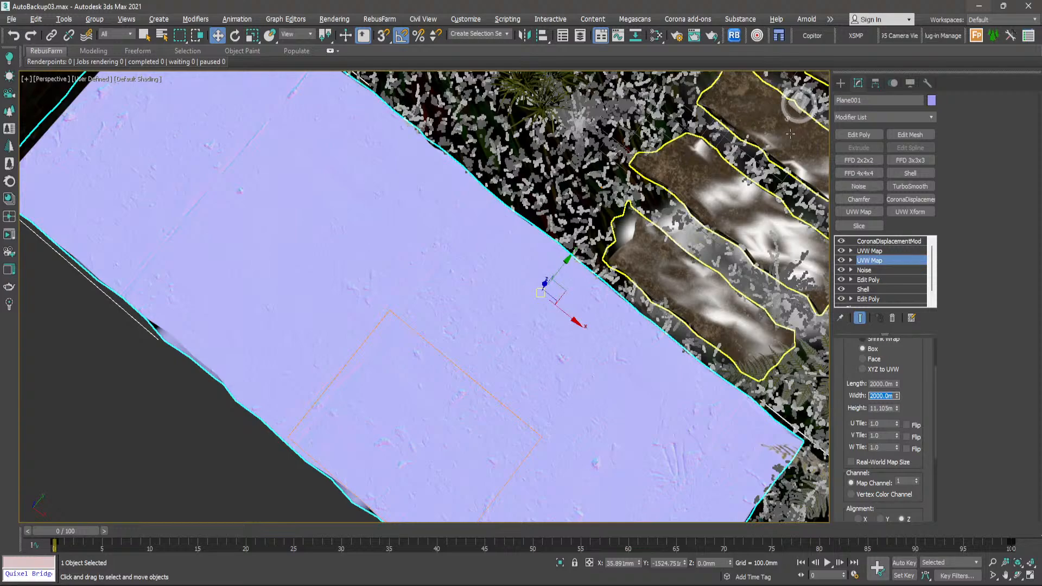
- Try another width on the paving's upper UVW Map modifier and set it back to 2000 mm
{"action": "left_click", "coordinate": [871, 252]}
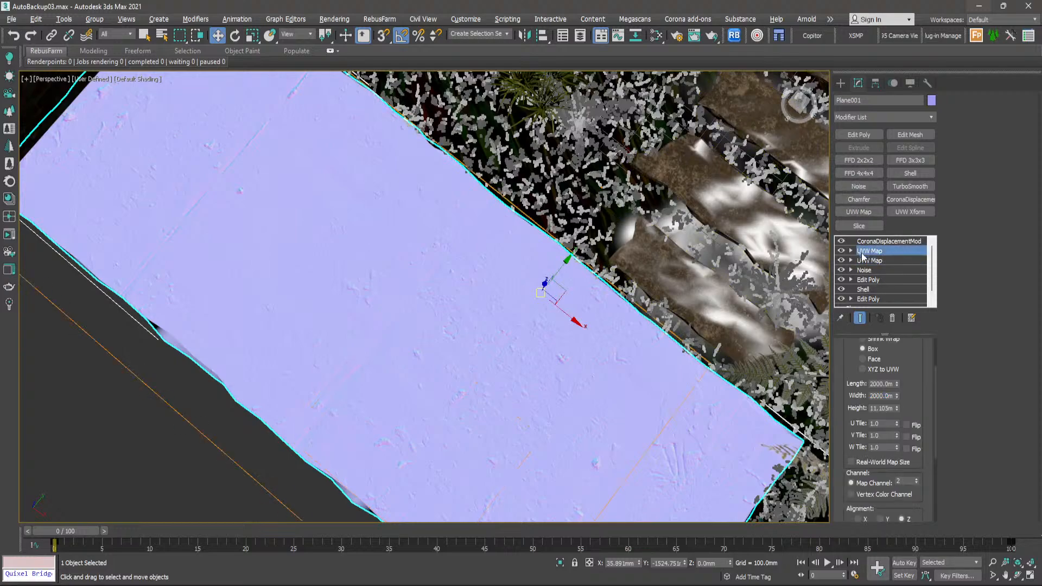
{"action": "mouse_move", "coordinate": [898, 395]}
{"action": "left_mouse_down"}
{"action": "mouse_move", "coordinate": [889, 349]}
{"action": "mouse_move", "coordinate": [906, 385]}
{"action": "left_mouse_up"}
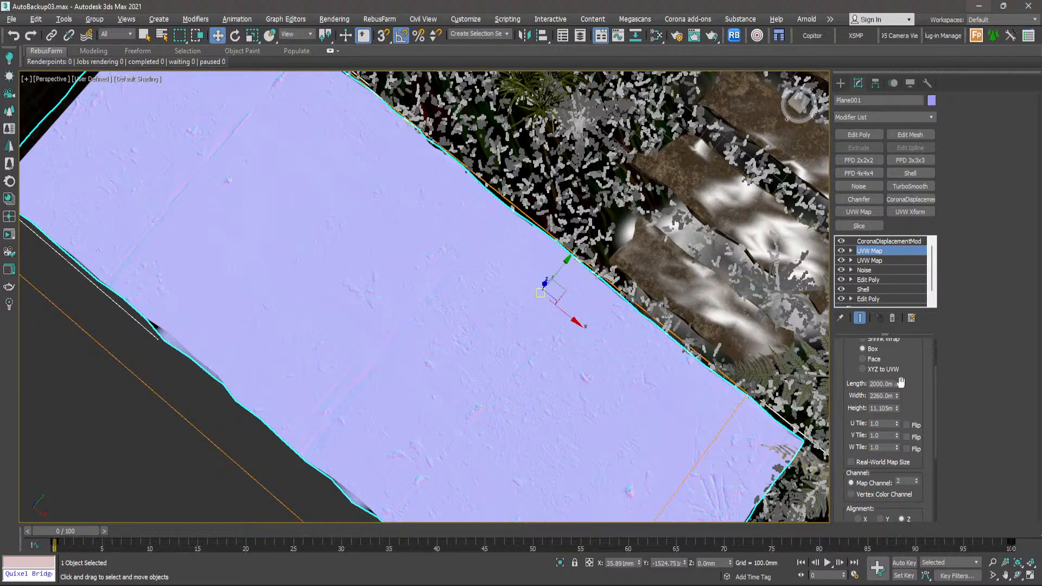
{"action": "double_click", "coordinate": [885, 396]}
{"action": "type", "text": "2000"}
{"action": "key", "text": "Return"}
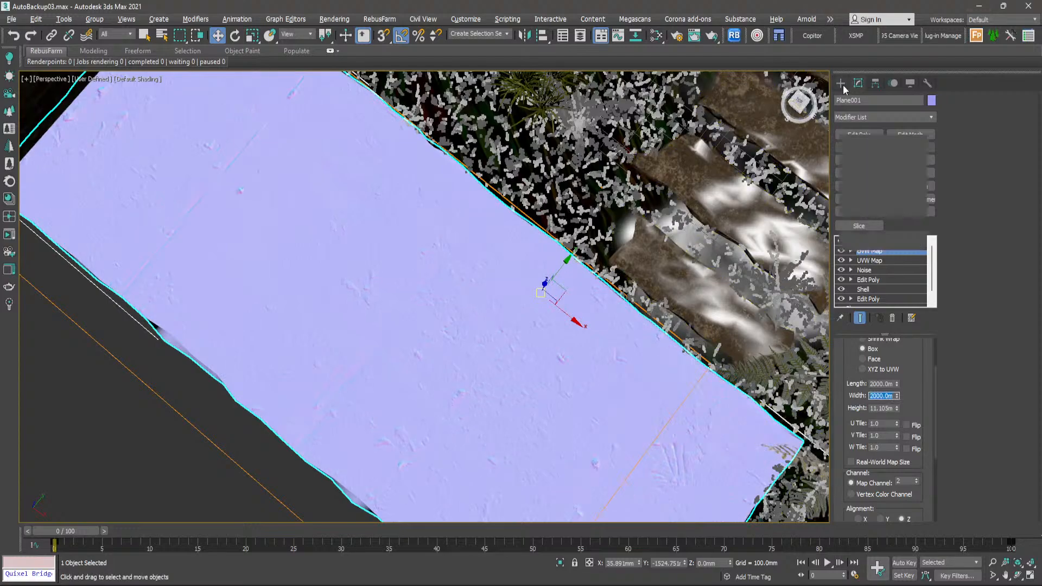
- Leave the modifier settings, deselect the paving and maximise the camera viewport
{"action": "left_click", "coordinate": [841, 83]}
{"action": "key", "text": "alt+w"}
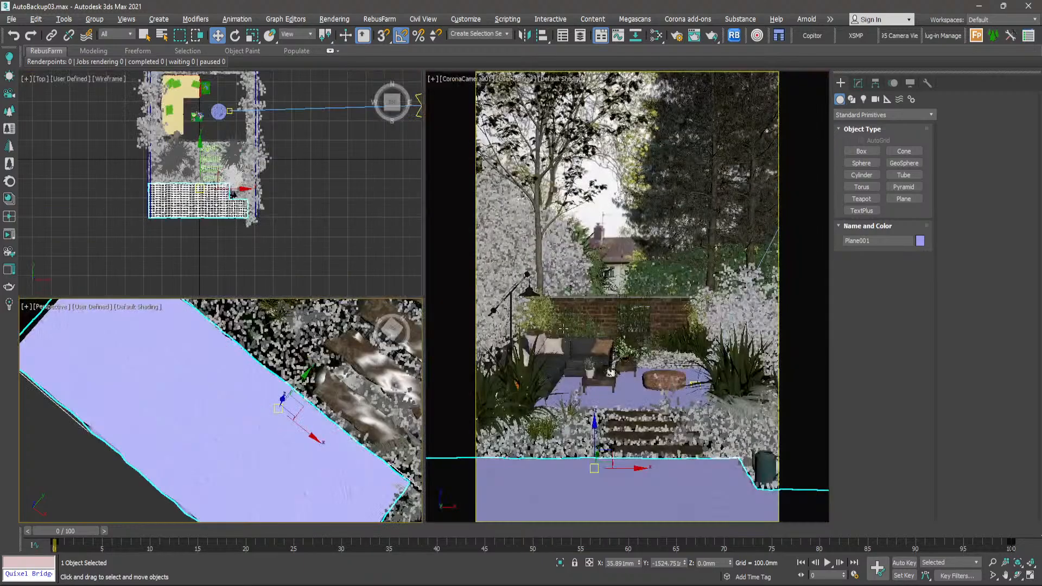
{"action": "left_click", "coordinate": [608, 223]}
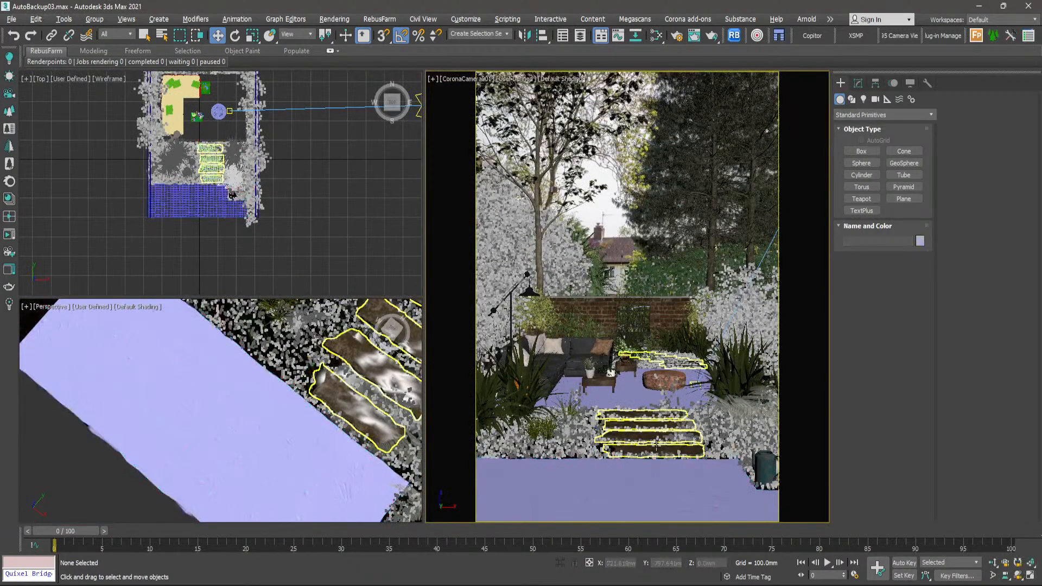
{"action": "key", "text": "alt+w"}
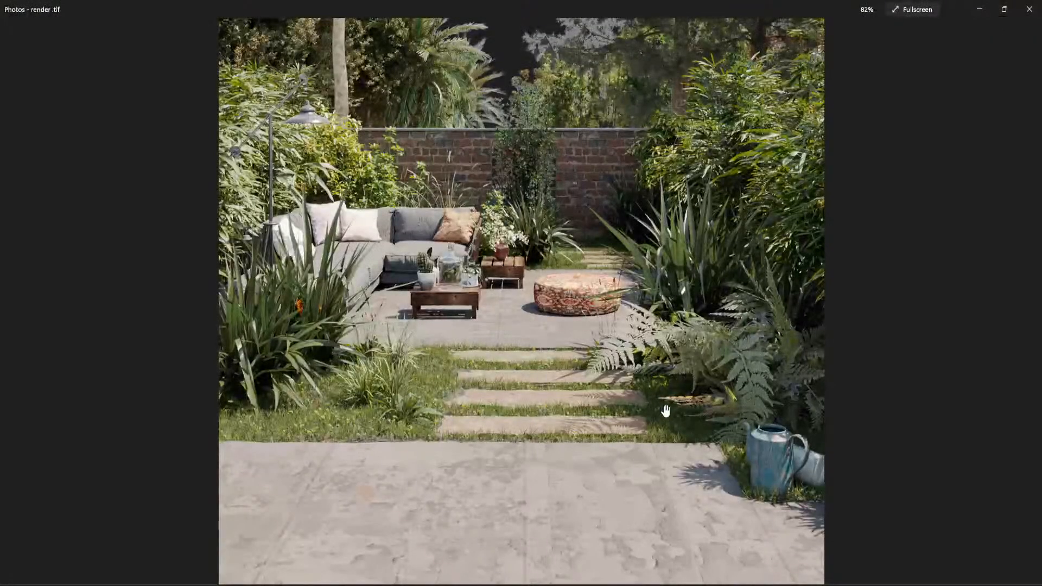
- Browse the garden render and its mask images in Photos, and examine the background and sky in the final render
{"action": "scroll", "coordinate": [639, 401], "scroll_direction": "down", "scroll_amount": 2}
{"action": "key", "text": "Right"}
{"action": "key", "text": "Right"}
{"action": "key", "text": "Right"}
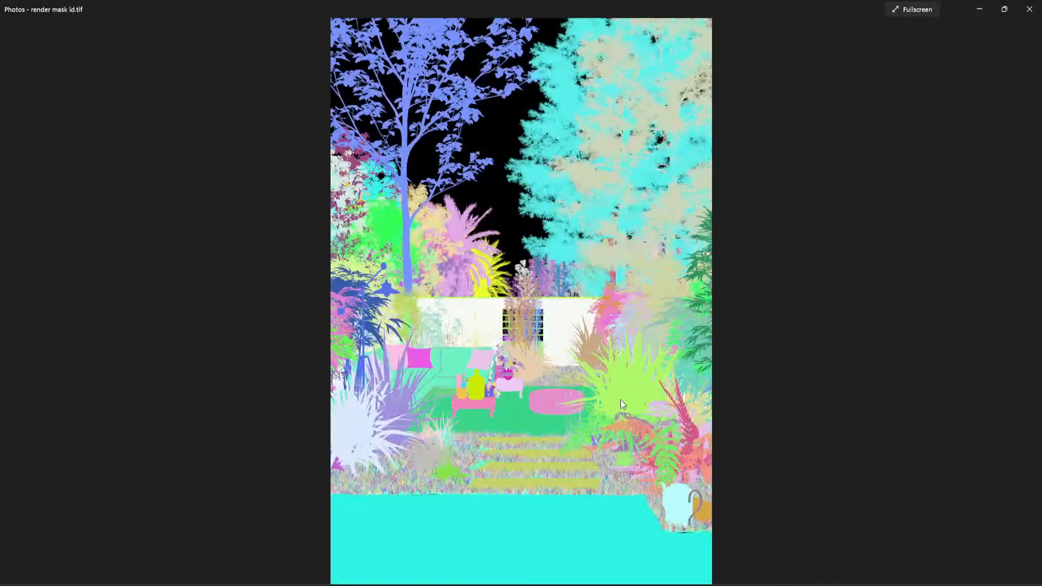
{"action": "scroll", "coordinate": [621, 399], "scroll_direction": "up", "scroll_amount": 2}
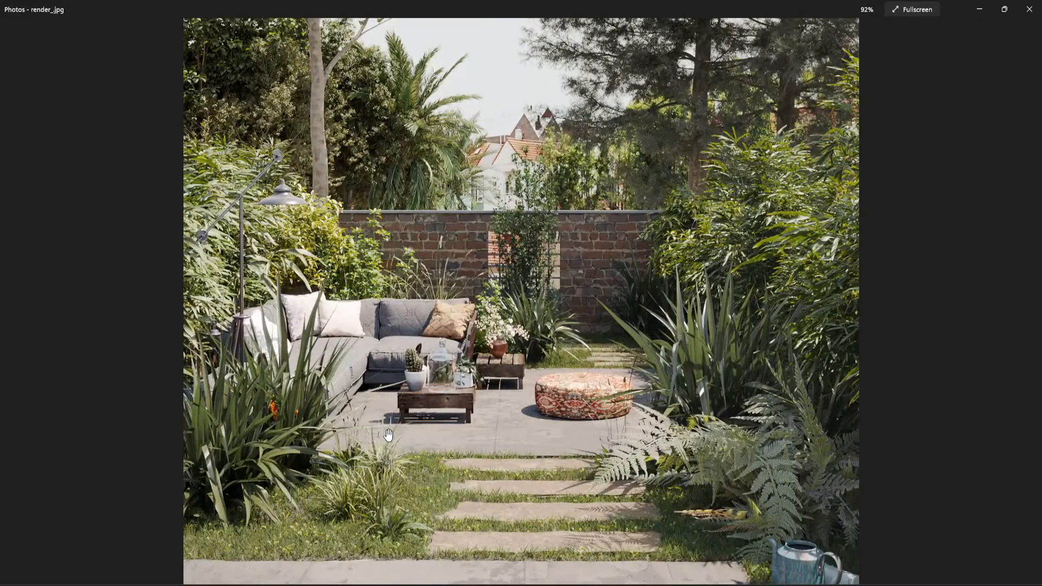
{"action": "scroll", "coordinate": [388, 416], "scroll_direction": "down", "scroll_amount": 2}
{"action": "scroll", "coordinate": [504, 231], "scroll_direction": "down", "scroll_amount": 1}
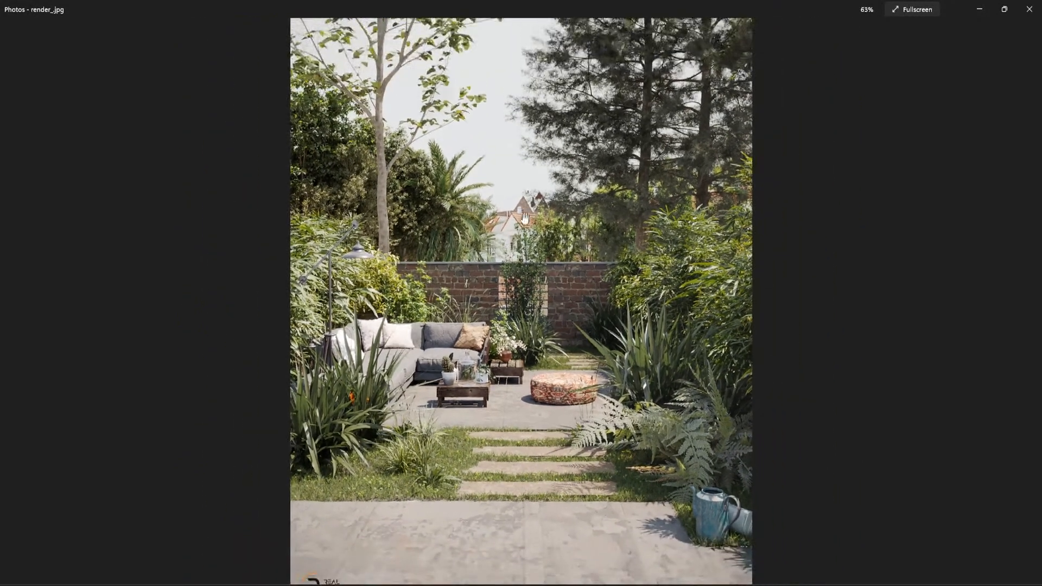
{"action": "scroll", "coordinate": [503, 231], "scroll_direction": "up", "scroll_amount": 3}
{"action": "scroll", "coordinate": [504, 230], "scroll_direction": "down", "scroll_amount": 3}
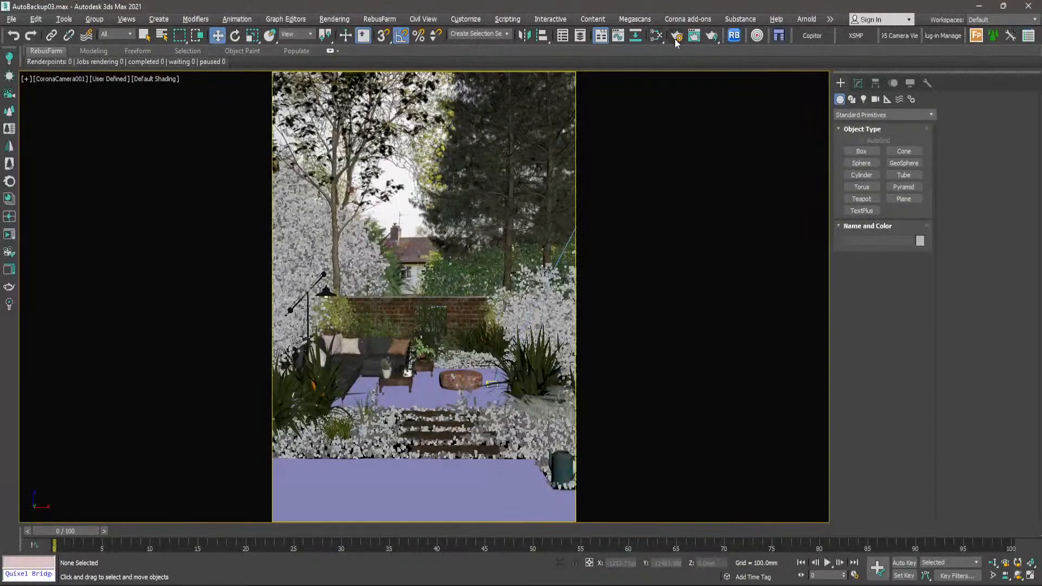
- Open the Corona scene environment settings in Render Setup and bring the direct visibility override map into the Slate Material Editor
{"action": "key", "text": "F10"}
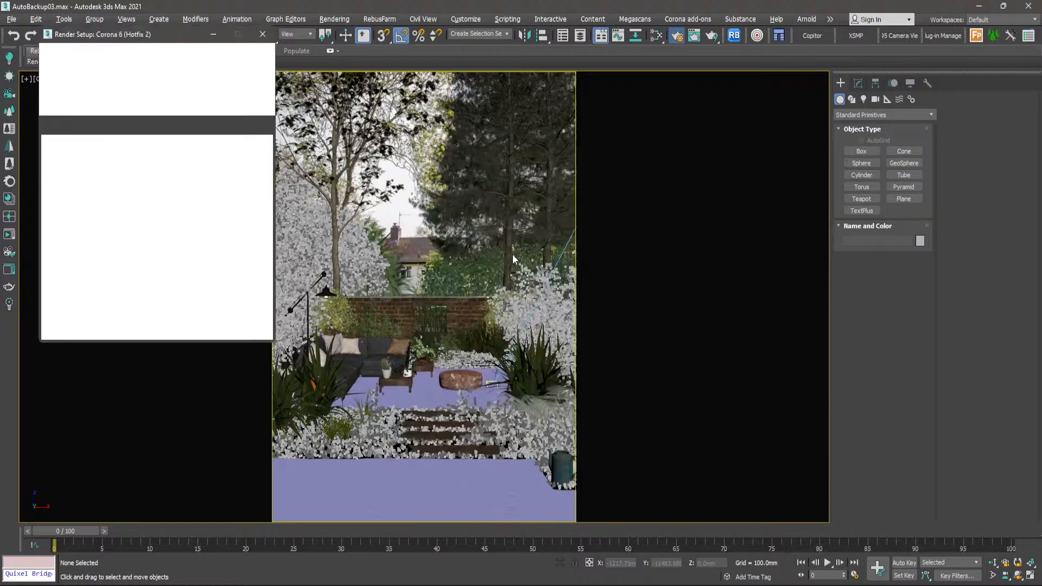
{"action": "left_click_drag", "start_coordinate": [101, 37], "coordinate": [451, 75]}
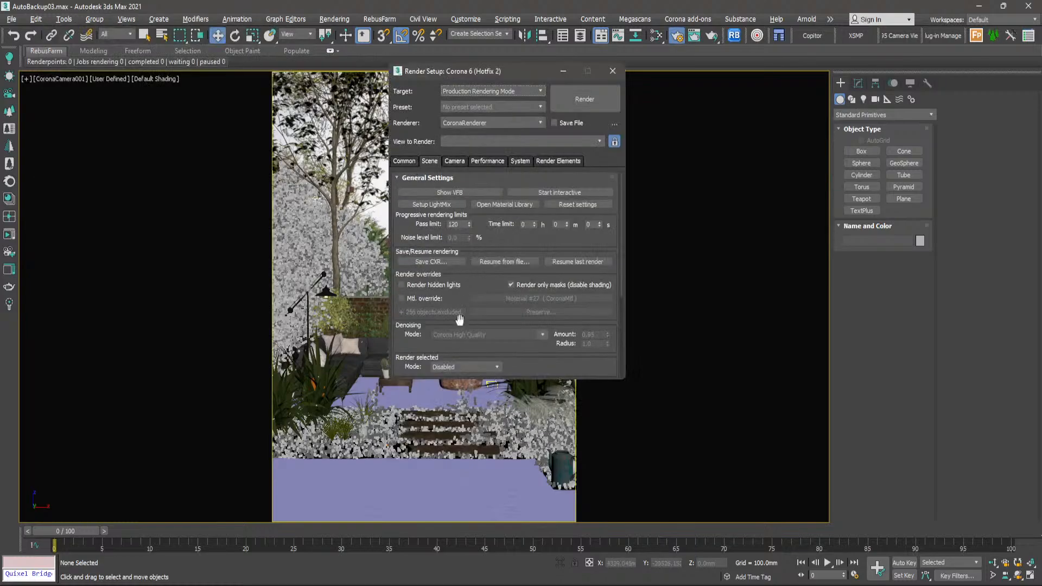
{"action": "left_click_drag", "start_coordinate": [420, 337], "coordinate": [417, 202]}
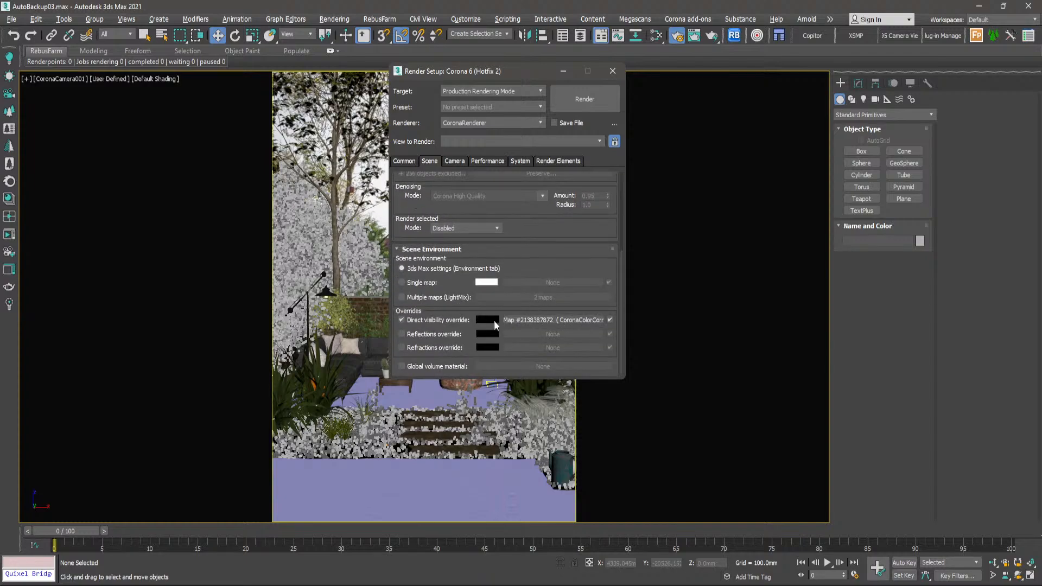
{"action": "left_click", "coordinate": [532, 321]}
{"action": "left_click_drag", "start_coordinate": [464, 52], "coordinate": [866, 41]}
{"action": "left_click_drag", "start_coordinate": [534, 320], "coordinate": [798, 270]}
{"action": "left_click", "coordinate": [829, 236]}
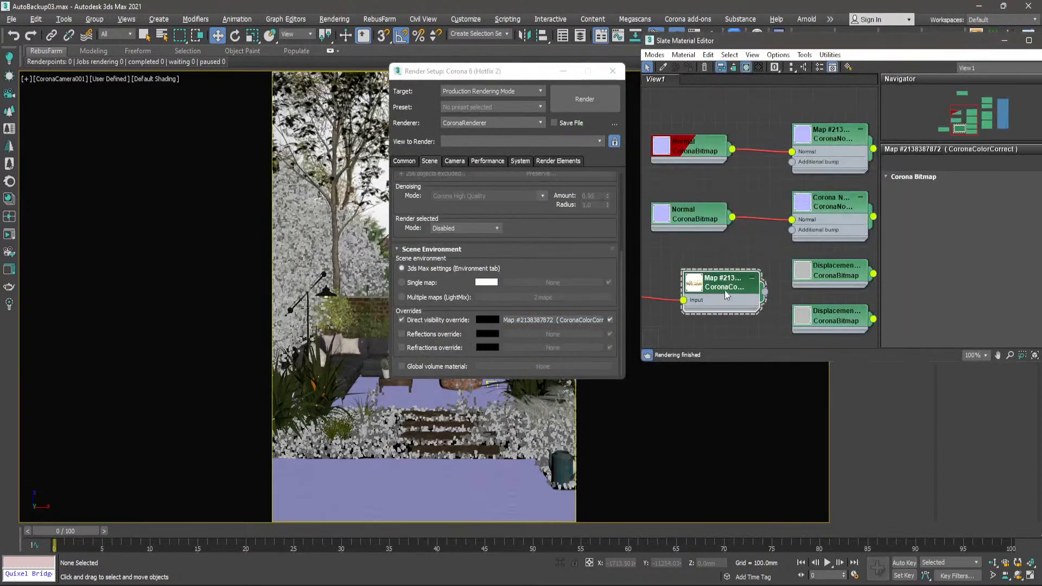
- Place the input Bitmap node beside its Color Correct map, minimise the Slate Material Editor and close Render Setup
{"action": "scroll", "coordinate": [722, 290], "scroll_direction": "down", "scroll_amount": 5}
{"action": "scroll", "coordinate": [723, 294], "scroll_direction": "up", "scroll_amount": 2}
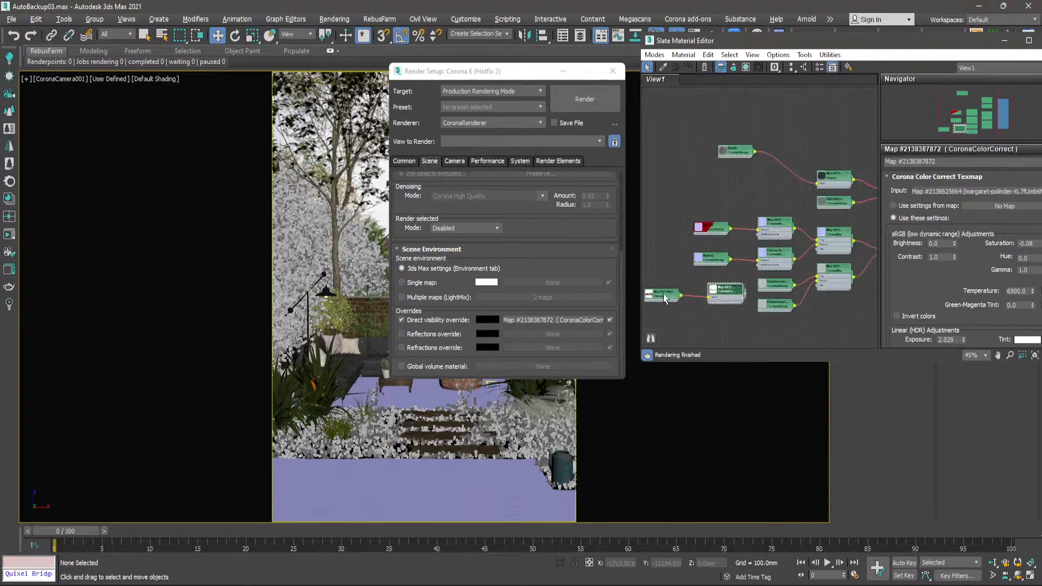
{"action": "scroll", "coordinate": [671, 298], "scroll_direction": "up", "scroll_amount": 5}
{"action": "left_click_drag", "start_coordinate": [672, 298], "coordinate": [720, 290]}
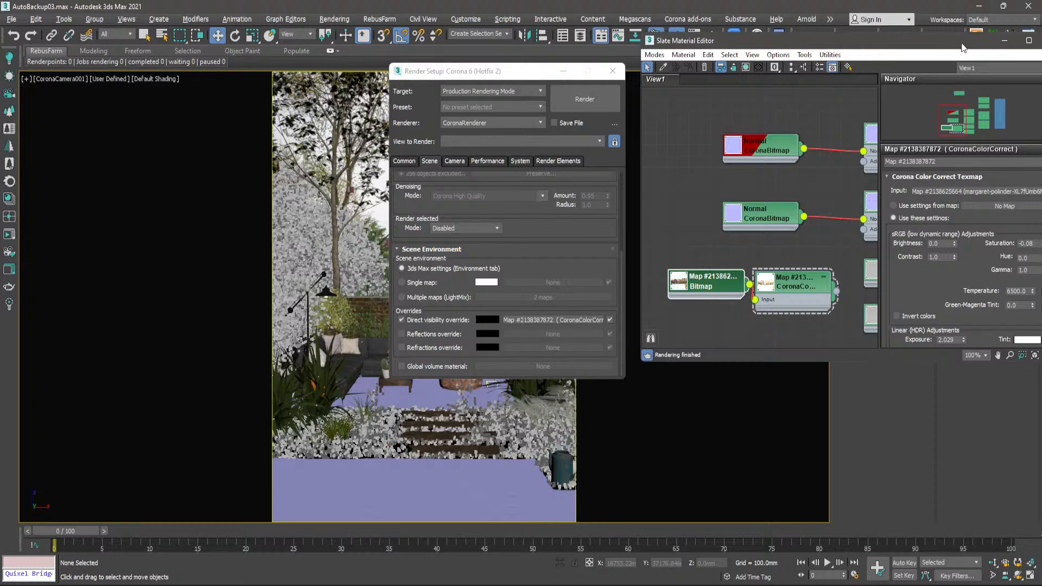
{"action": "left_click_drag", "start_coordinate": [972, 43], "coordinate": [716, 63]}
{"action": "left_click", "coordinate": [799, 63]}
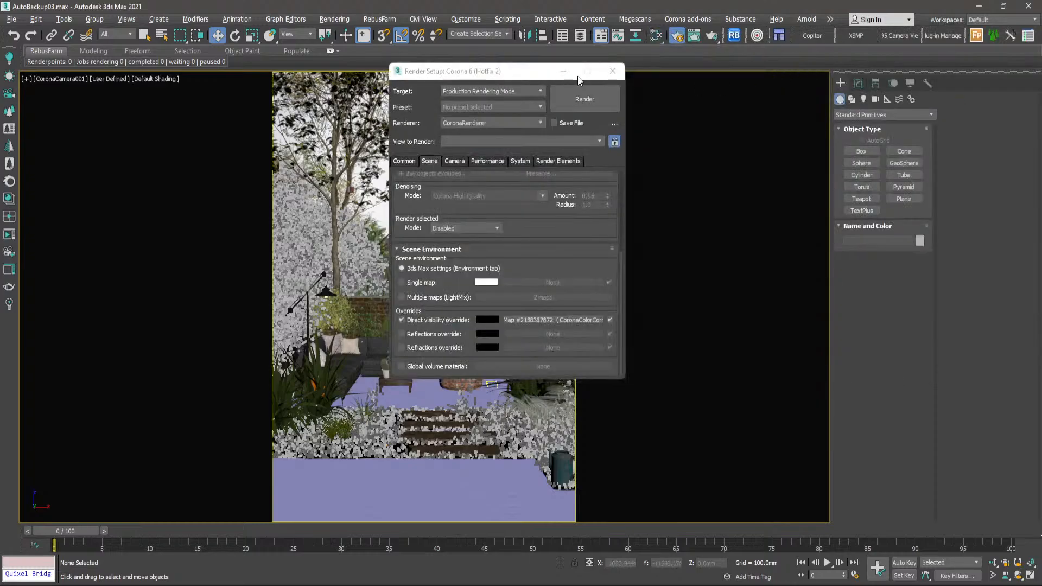
{"action": "left_click", "coordinate": [613, 73]}
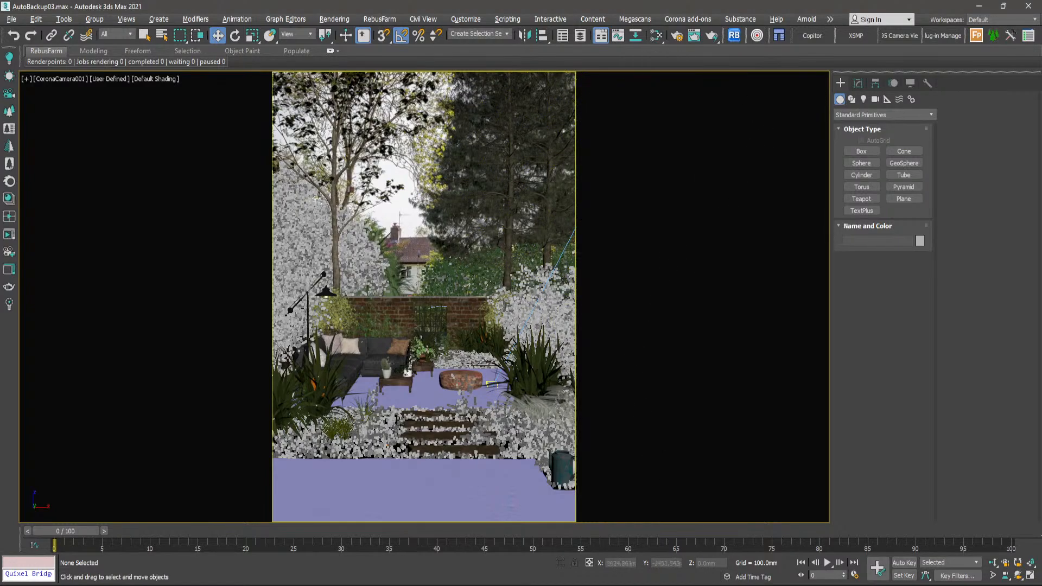
- Switch to Photos, view the whole final garden render and open closeup.jpg
{"action": "left_click", "coordinate": [708, 585]}
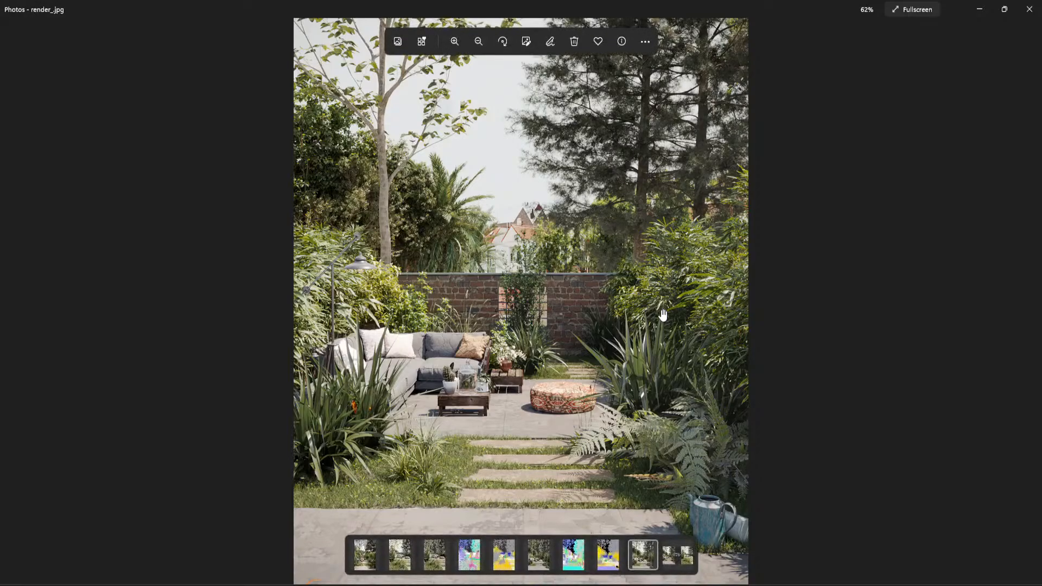
{"action": "scroll", "coordinate": [594, 399], "scroll_direction": "down", "scroll_amount": 1}
{"action": "left_click", "coordinate": [594, 399]}
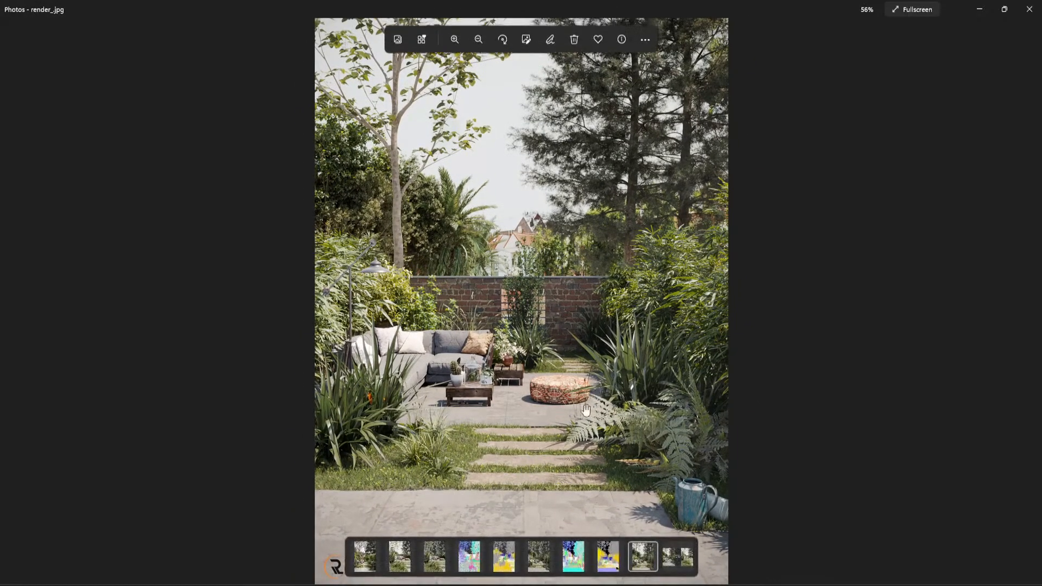
{"action": "left_click", "coordinate": [400, 555]}
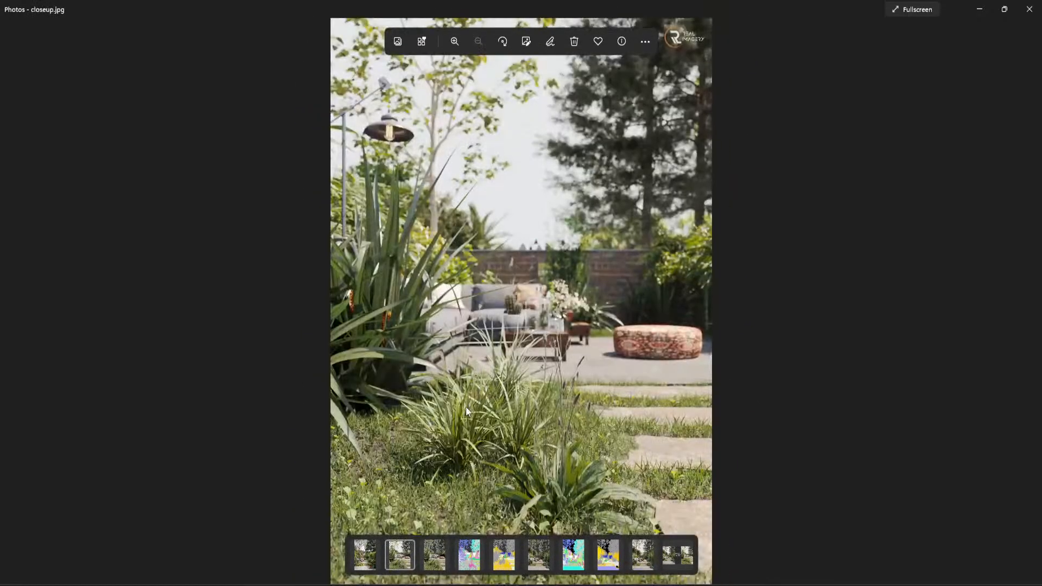
- Examine the grass, foreground plants and stepping stones in closeup.jpg, comparing enlarged details with the whole image
{"action": "scroll", "coordinate": [492, 380], "scroll_direction": "up", "scroll_amount": 5}
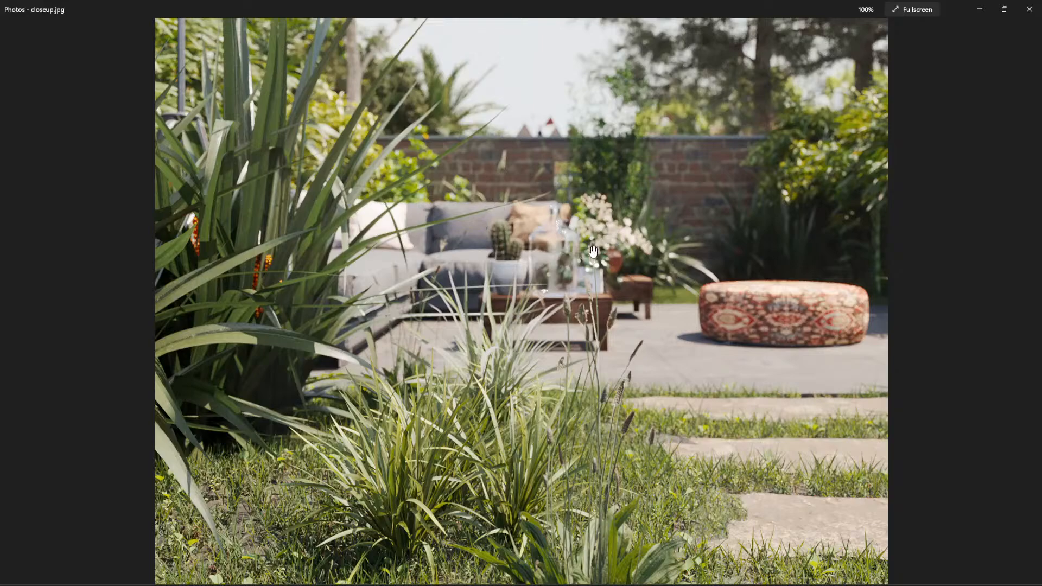
{"action": "scroll", "coordinate": [387, 539], "scroll_direction": "down", "scroll_amount": 3}
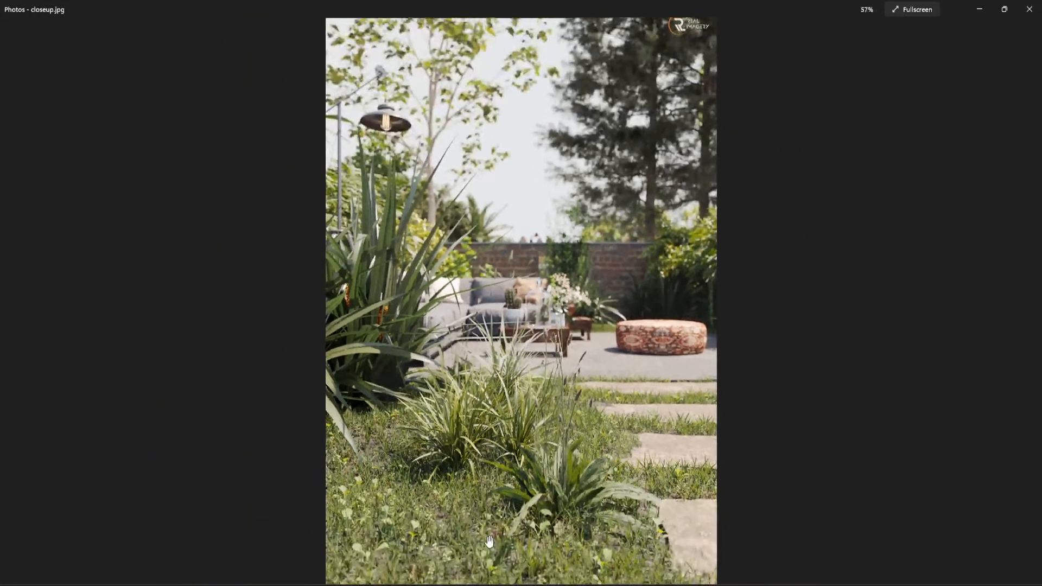
{"action": "scroll", "coordinate": [387, 539], "scroll_direction": "up", "scroll_amount": 3}
{"action": "scroll", "coordinate": [353, 540], "scroll_direction": "down", "scroll_amount": 5}
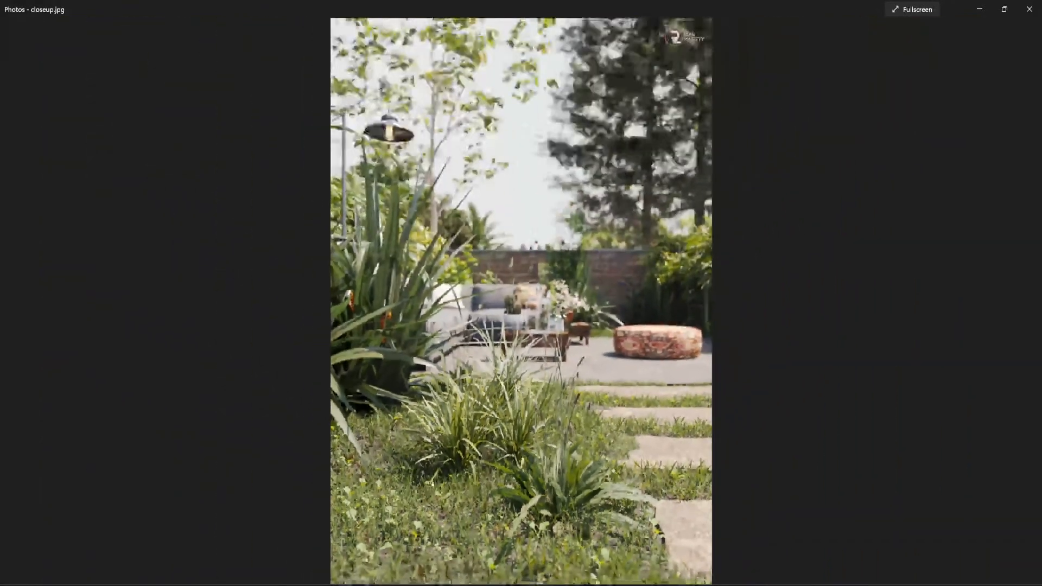
{"action": "scroll", "coordinate": [339, 540], "scroll_direction": "up", "scroll_amount": 4}
{"action": "scroll", "coordinate": [292, 513], "scroll_direction": "up", "scroll_amount": 2}
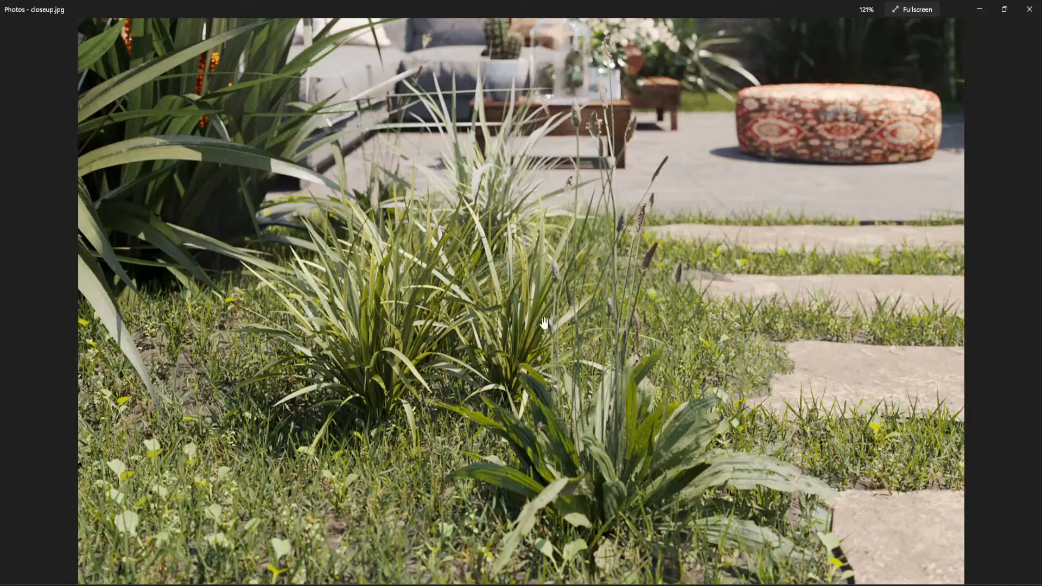
{"action": "scroll", "coordinate": [543, 323], "scroll_direction": "down", "scroll_amount": 4}
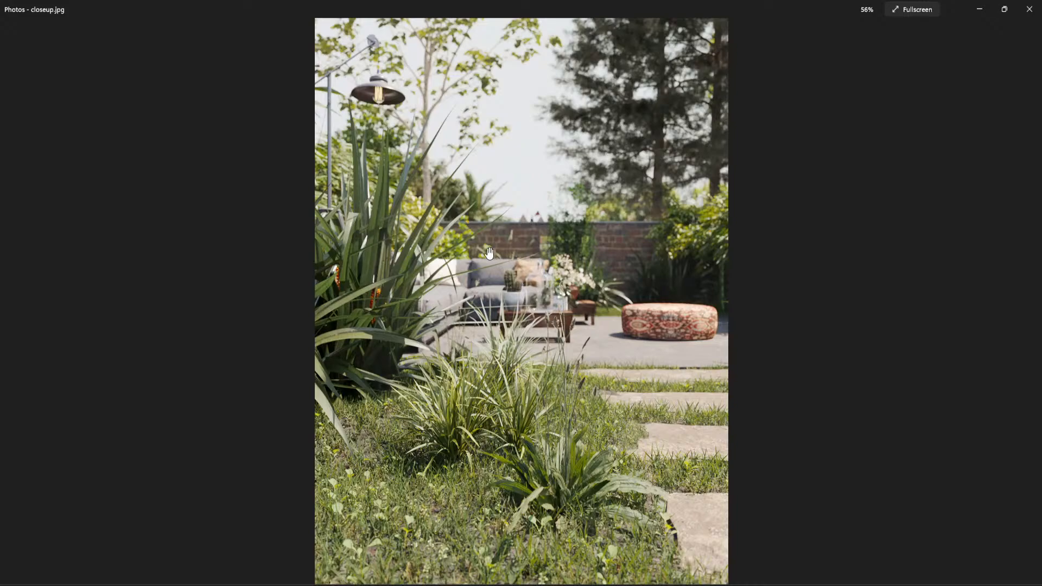
{"action": "scroll", "coordinate": [480, 408], "scroll_direction": "down", "scroll_amount": 1}
{"action": "scroll", "coordinate": [561, 505], "scroll_direction": "up", "scroll_amount": 5}
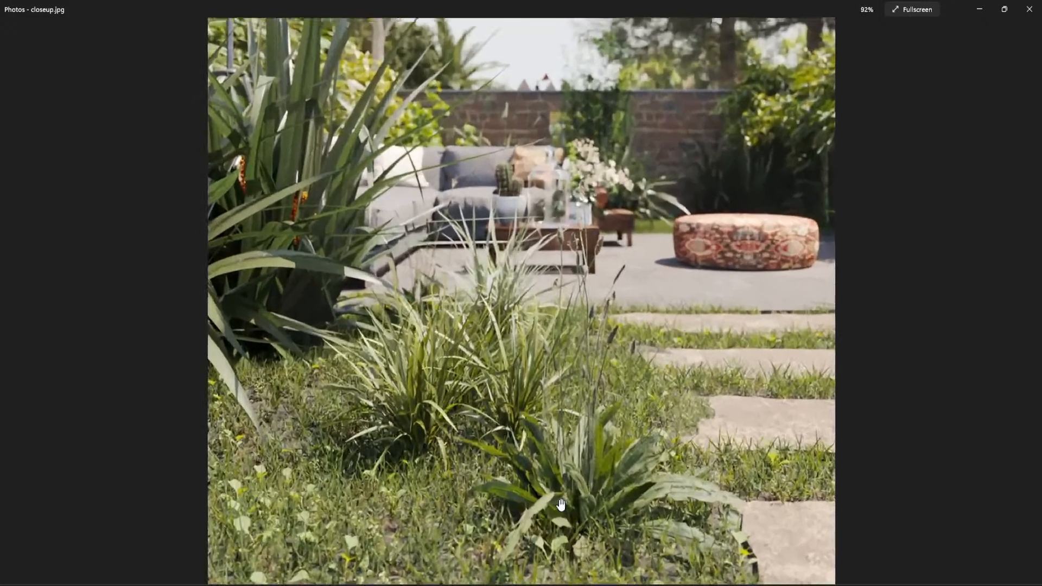
{"action": "scroll", "coordinate": [753, 478], "scroll_direction": "up", "scroll_amount": 3}
{"action": "left_click_drag", "start_coordinate": [582, 389], "coordinate": [613, 269]}
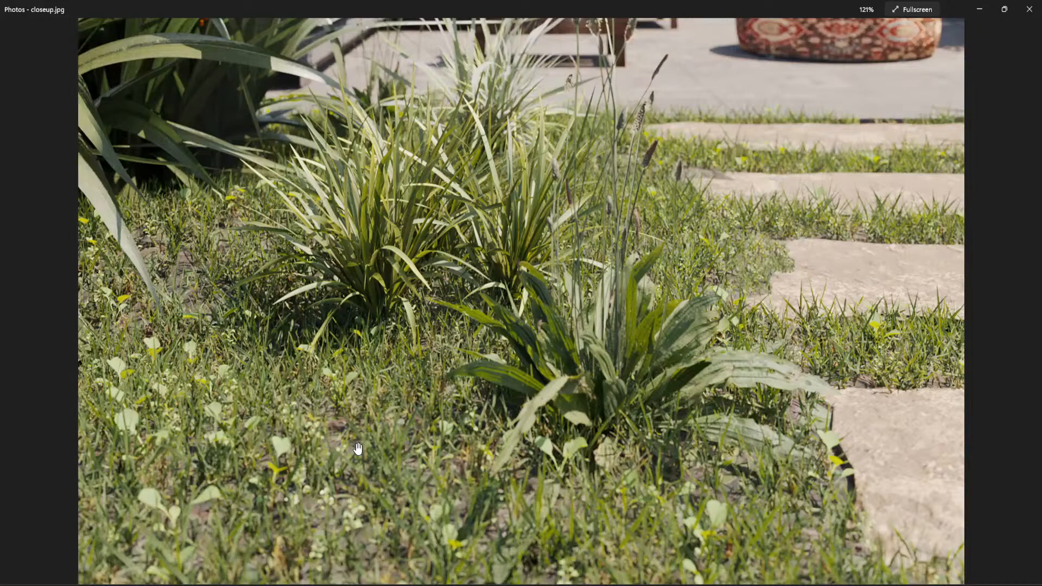
{"action": "scroll", "coordinate": [358, 449], "scroll_direction": "down", "scroll_amount": 5}
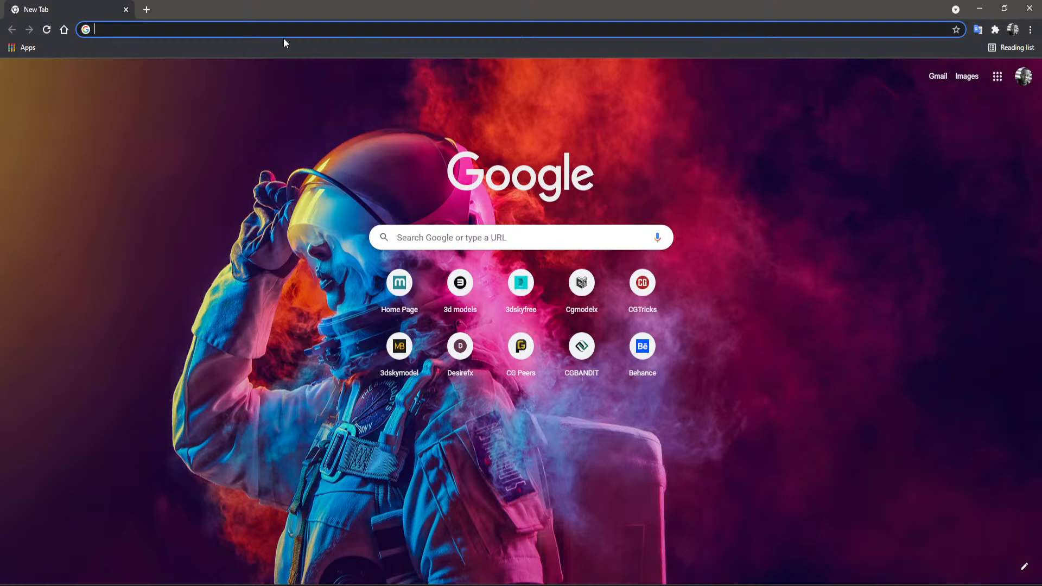
- In Chrome, go to epicgames.com and open the form for signing up to a new Epic Games account with email
{"action": "type", "text": "epicgames.com"}
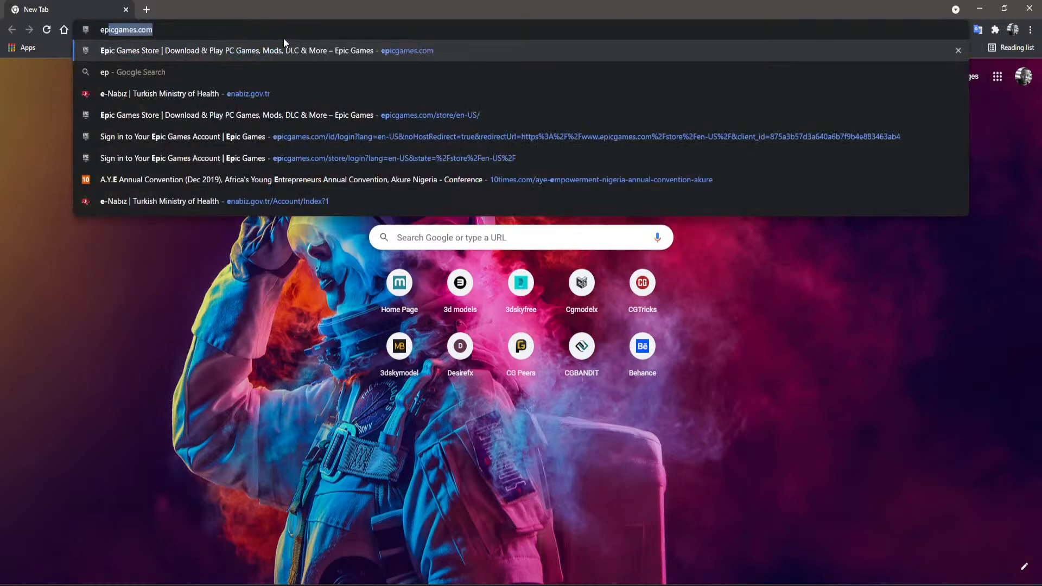
{"action": "key", "text": "Return"}
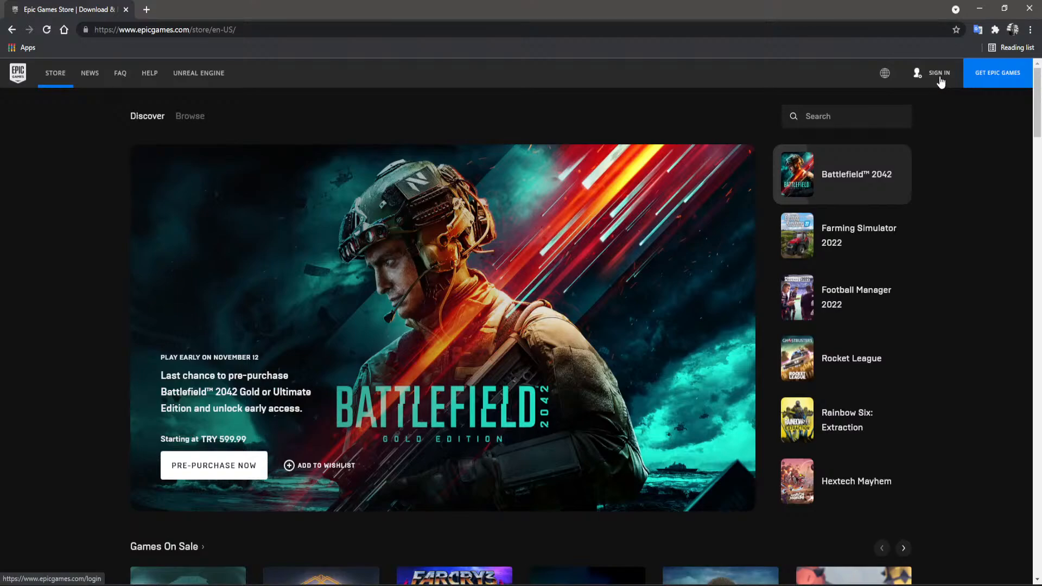
{"action": "left_click", "coordinate": [940, 77]}
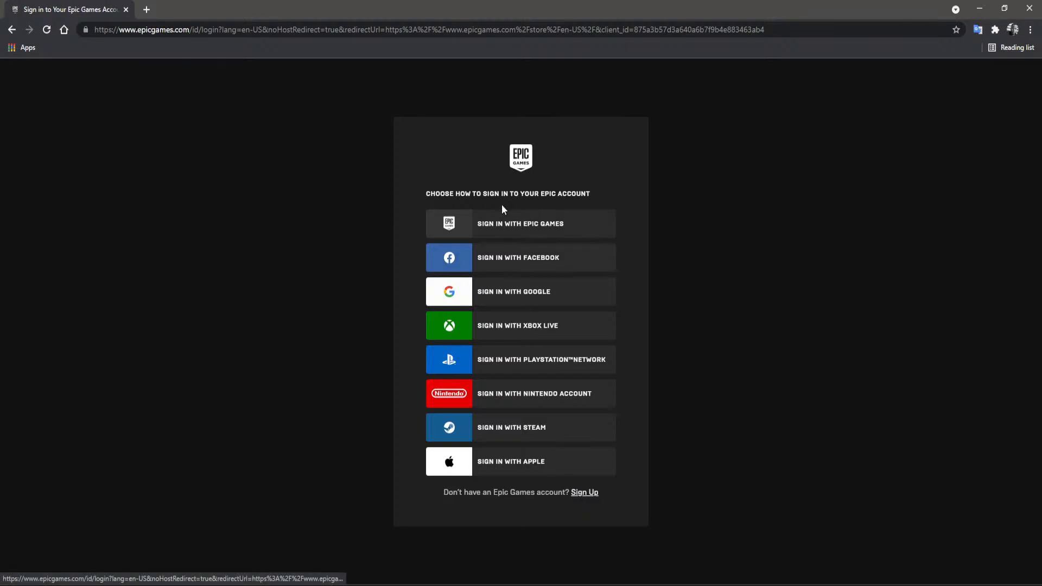
{"action": "left_click", "coordinate": [584, 493]}
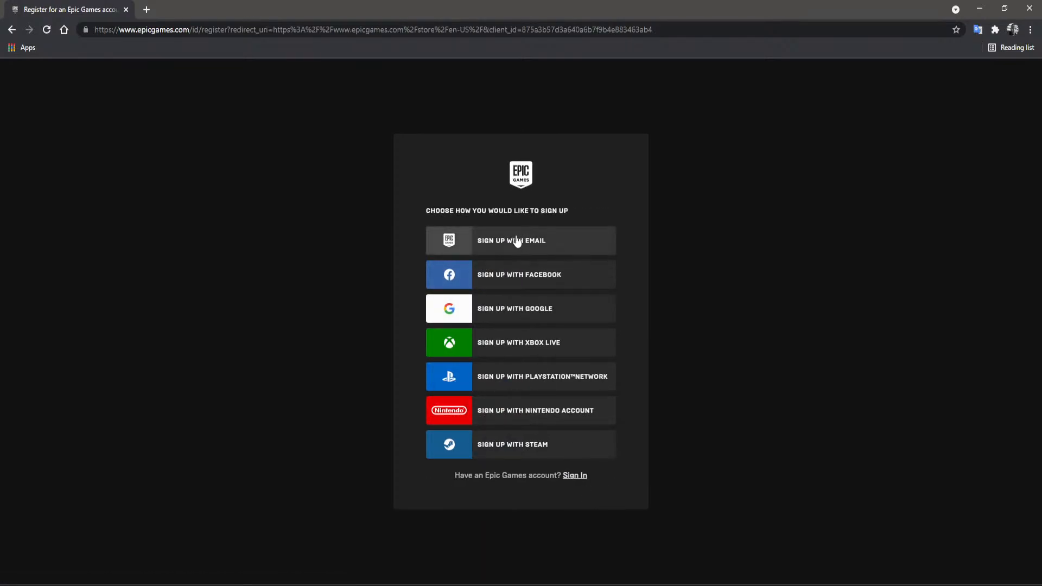
{"action": "left_click", "coordinate": [449, 245]}
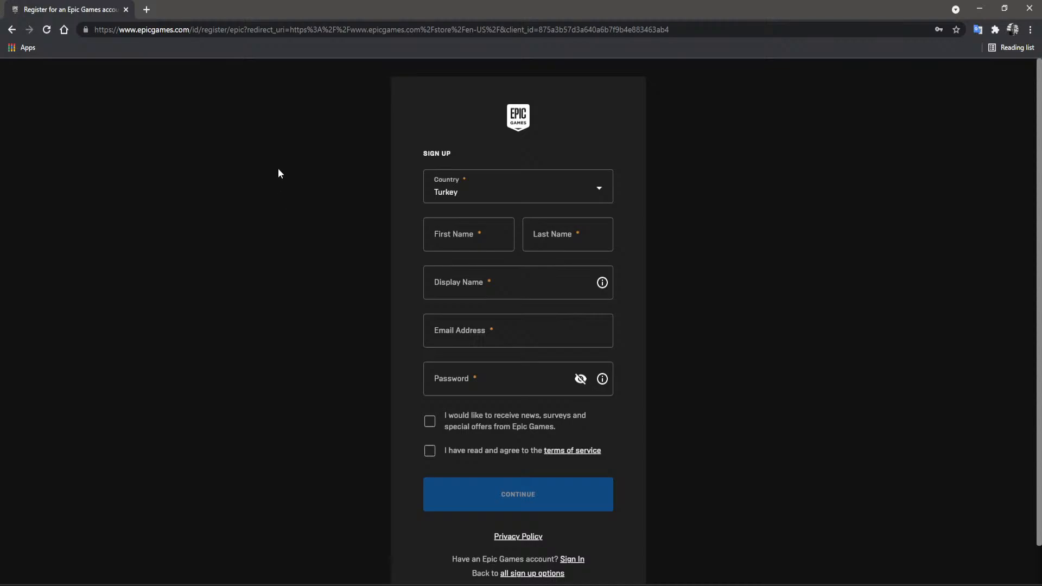
- Go to quixel.com and open the Bridge product page
{"action": "left_click", "coordinate": [189, 30]}
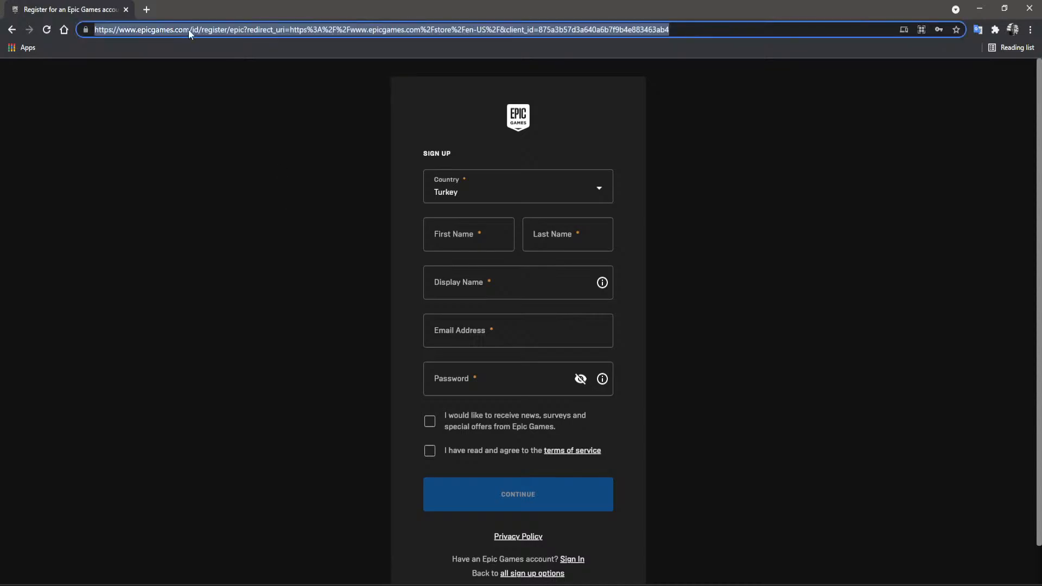
{"action": "type", "text": "quixe"}
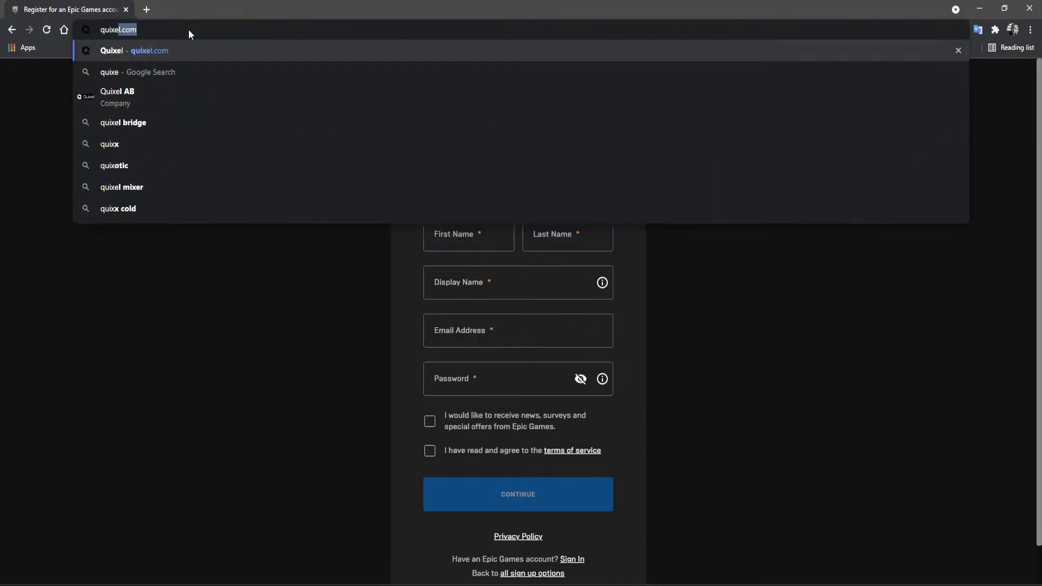
{"action": "type", "text": "l.com"}
{"action": "key", "text": "Return"}
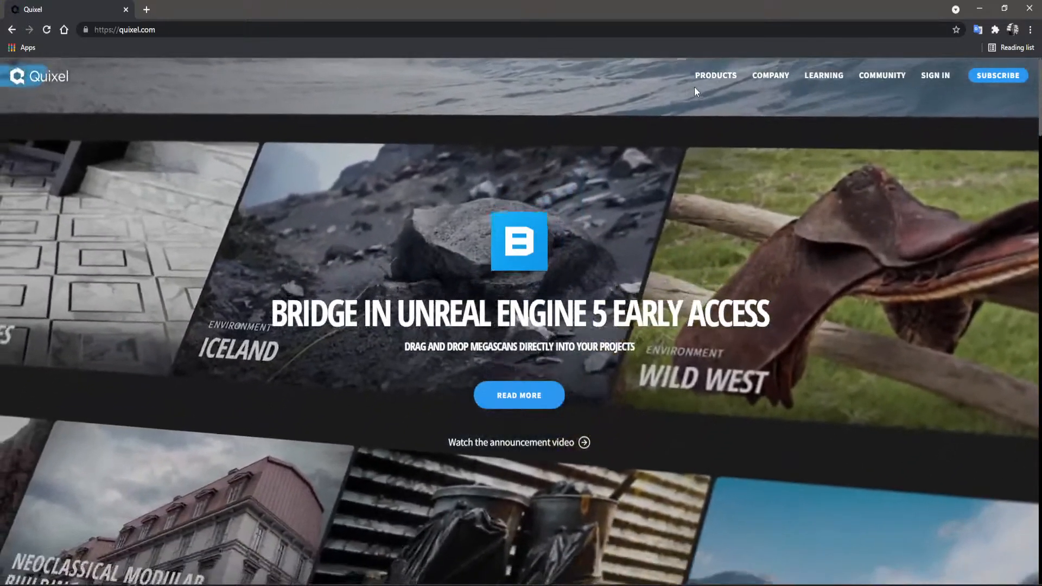
{"action": "mouse_move", "coordinate": [708, 81]}
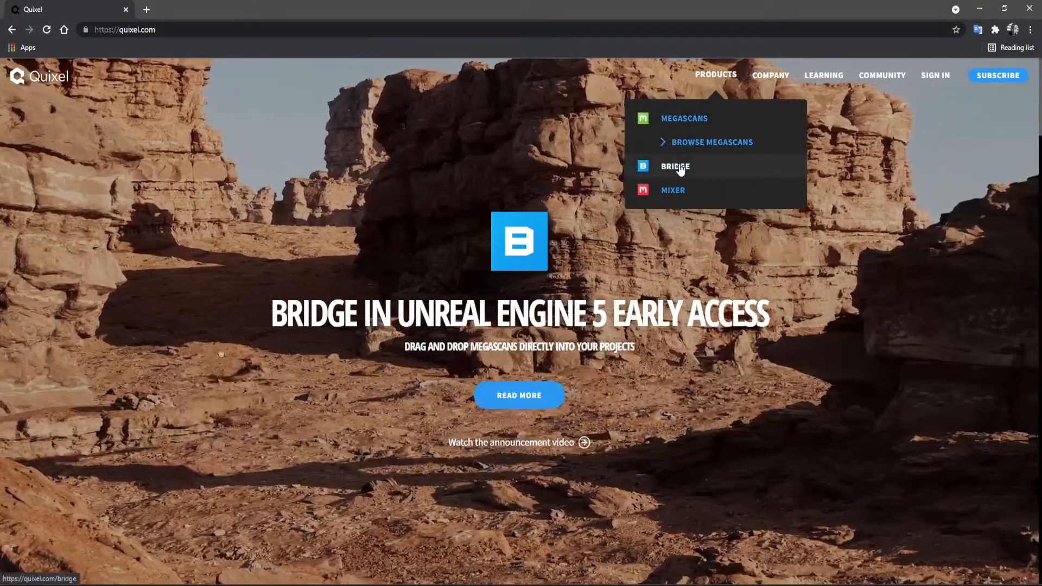
{"action": "left_click", "coordinate": [679, 166]}
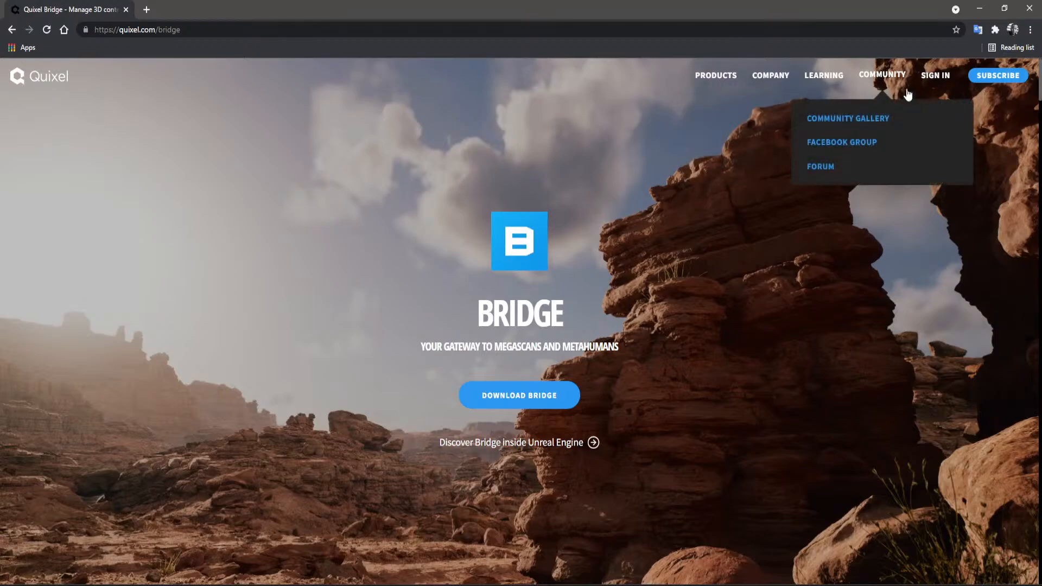
- Switch to the Quixel Bridge application and maximise its window
{"action": "key", "text": "alt+Tab"}
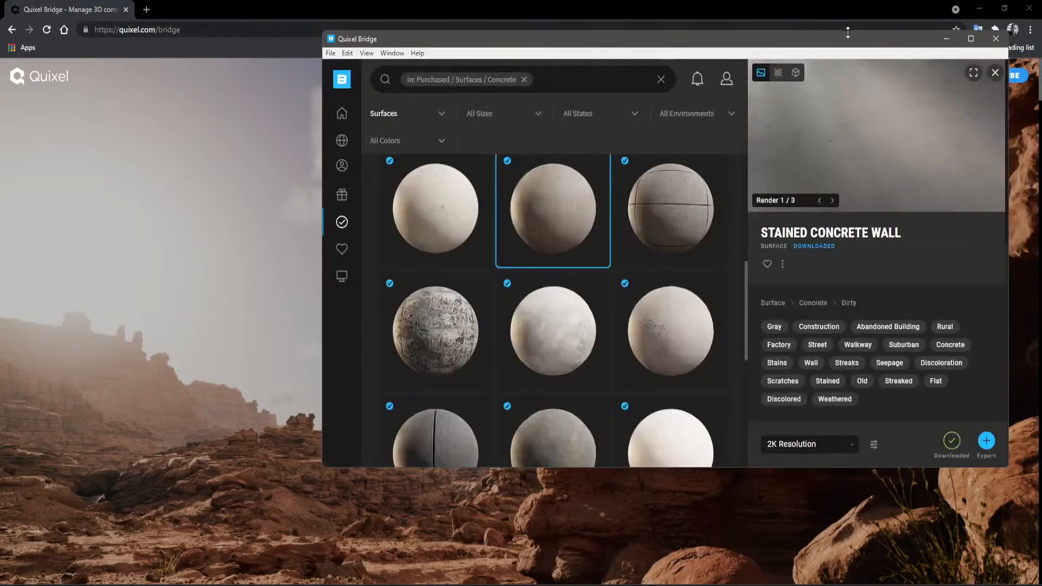
{"action": "left_click_drag", "start_coordinate": [834, 41], "coordinate": [580, 33]}
{"action": "left_click", "coordinate": [717, 30]}
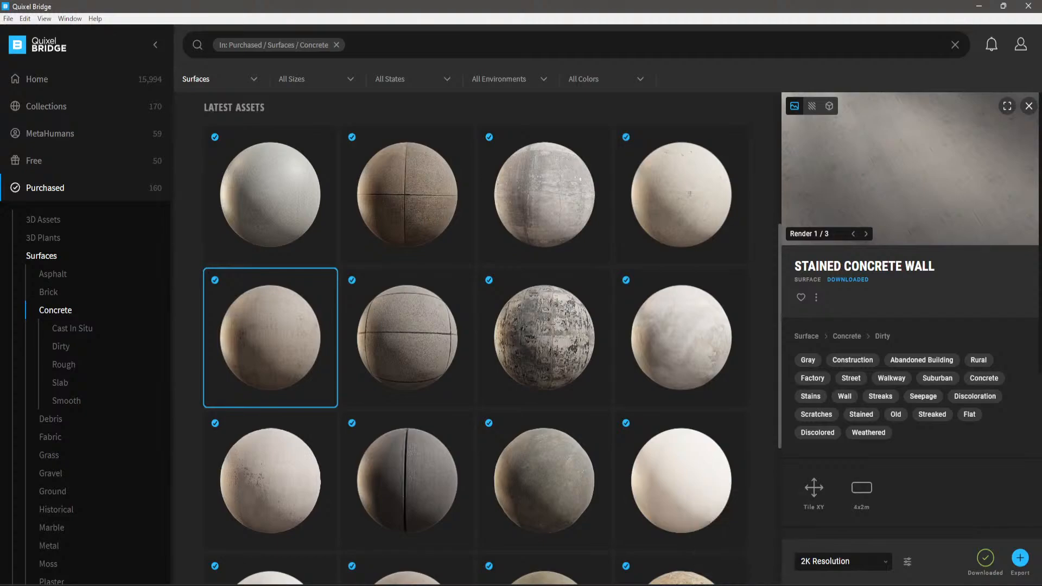
- Switch to the AutoBackup03.max garden scene in 3ds Max
{"action": "mouse_move", "coordinate": [770, 585]}
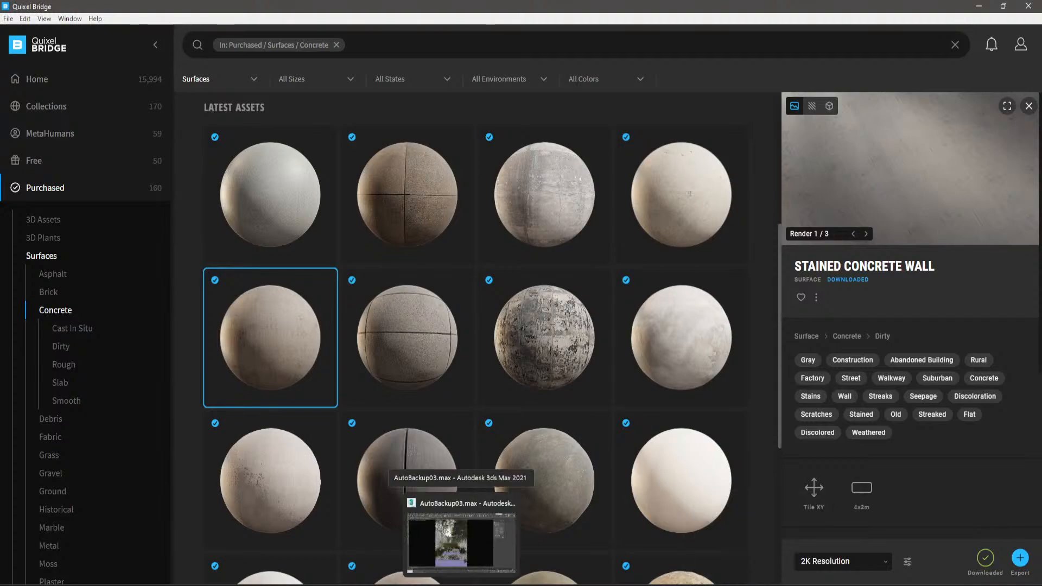
{"action": "left_click", "coordinate": [725, 585]}
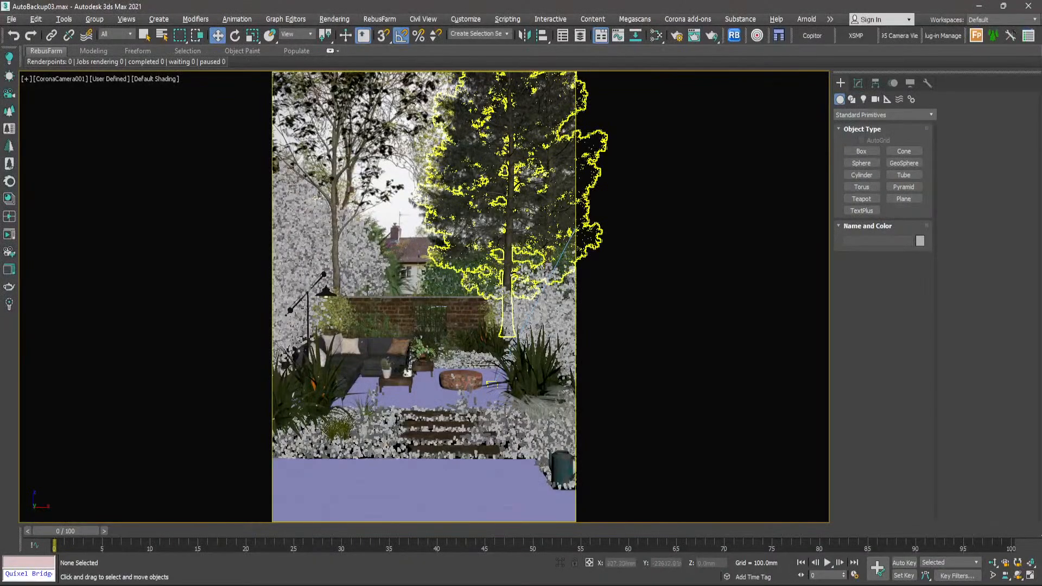